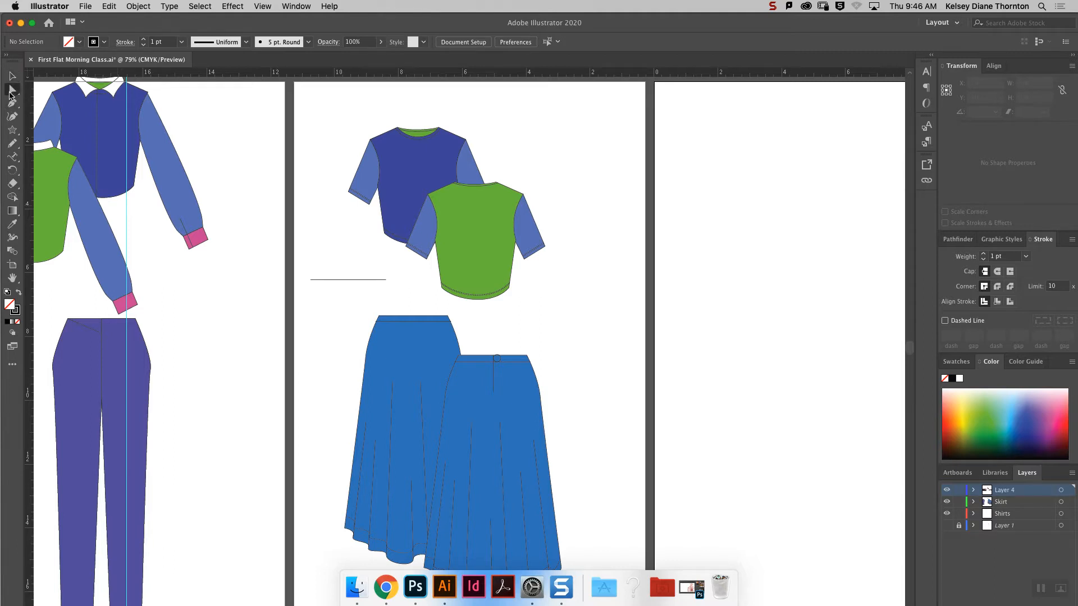
Show Layer 1 with the croquis and move the long-sleeve shirt and pants flats from the first artboard onto the third.
click(12, 102)
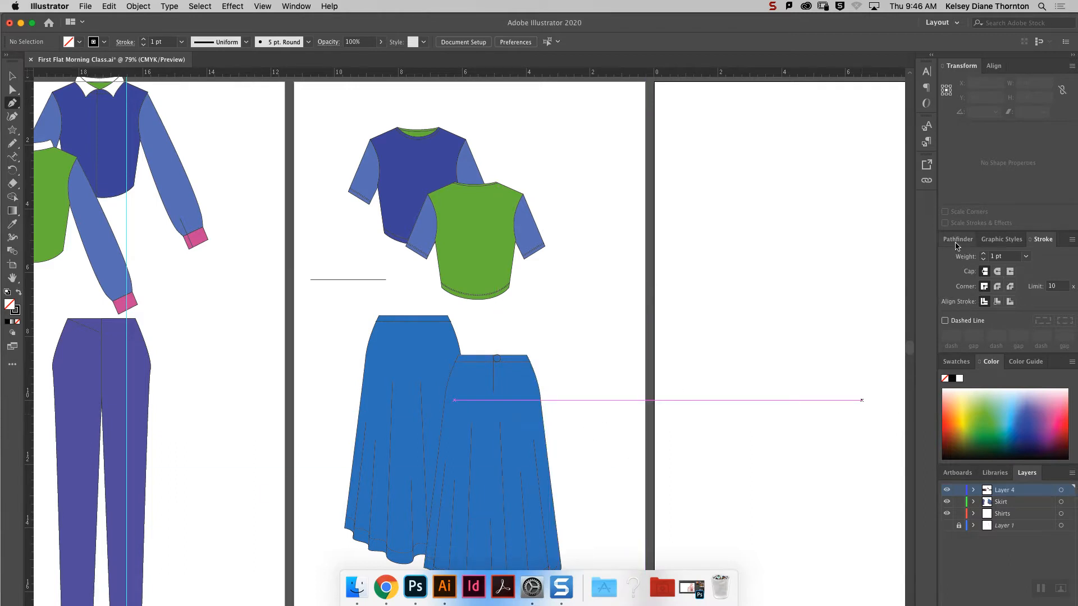
key(super+minus)
key(super+minus)
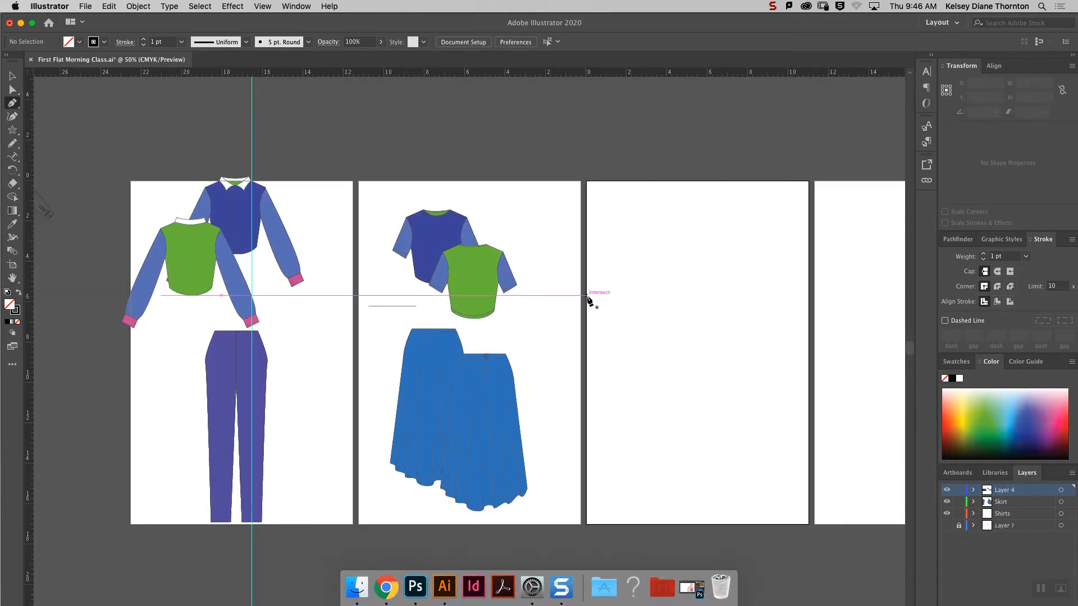
click(956, 240)
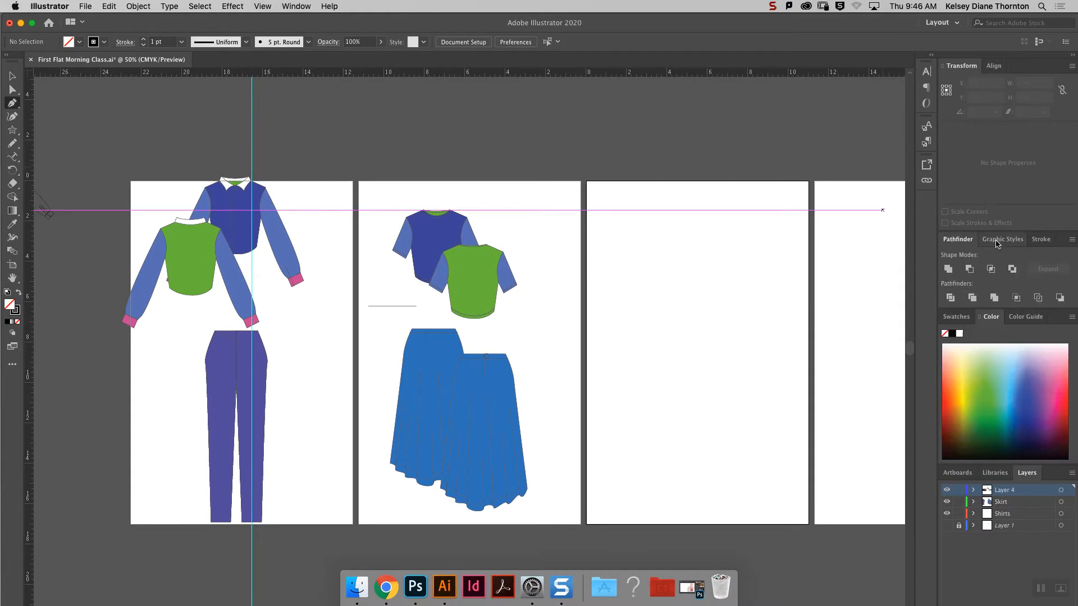
click(947, 526)
click(10, 79)
drag(110, 164, 318, 541)
mouse_move(236, 435)
mouse_down()
mouse_move(245, 426)
mouse_move(672, 402)
mouse_move(744, 386)
mouse_move(702, 375)
mouse_up()
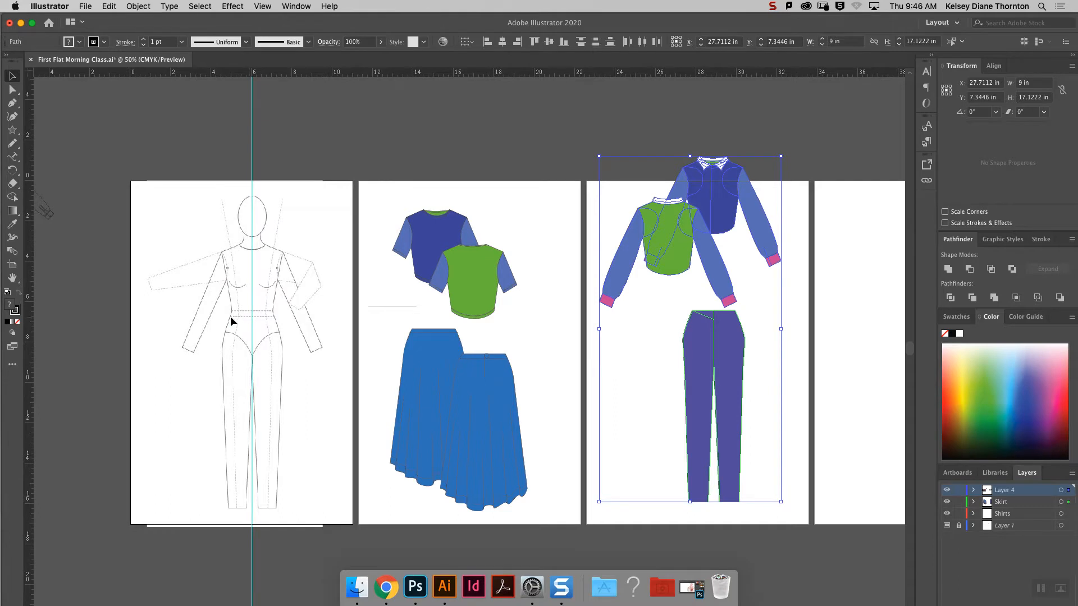
key(super+equal)
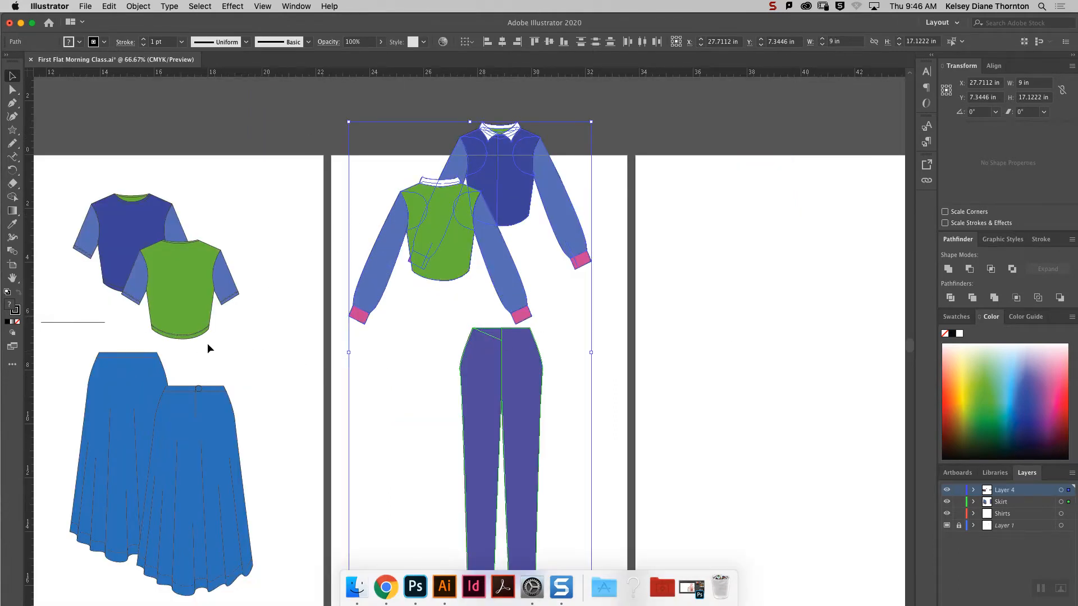
key(space)
drag(236, 342, 956, 340)
drag(755, 353, 648, 304)
key(super+equal)
key(space)
key(super+minus)
key(space)
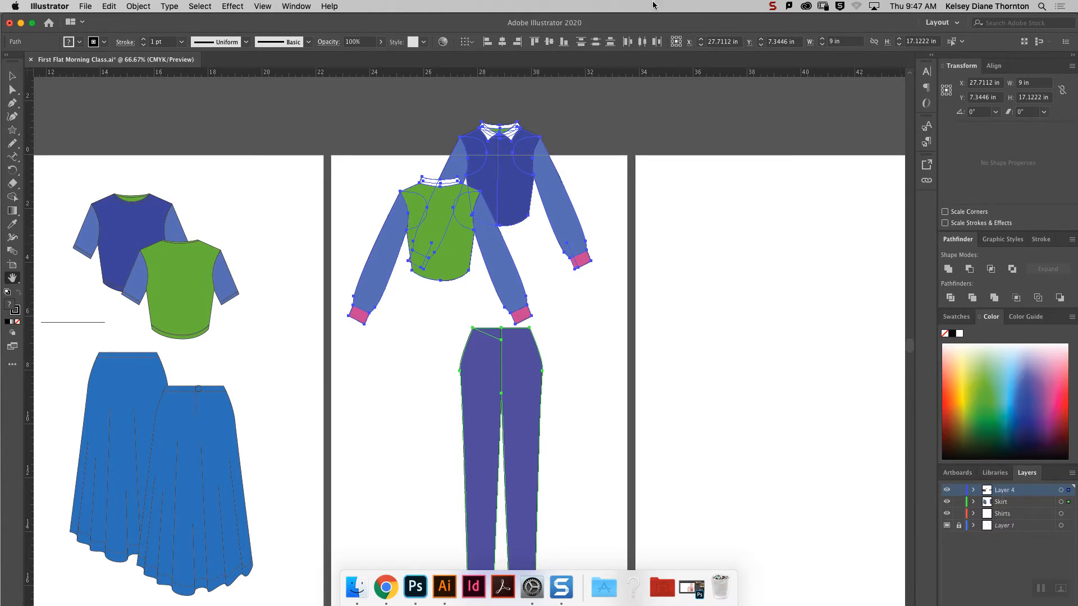
Refit the document window above the Dock so the bottom of the Layers panel is accessible.
mouse_move(637, 23)
mouse_down()
mouse_move(637, 46)
mouse_move(642, 0)
mouse_move(653, 19)
mouse_up()
click(634, 26)
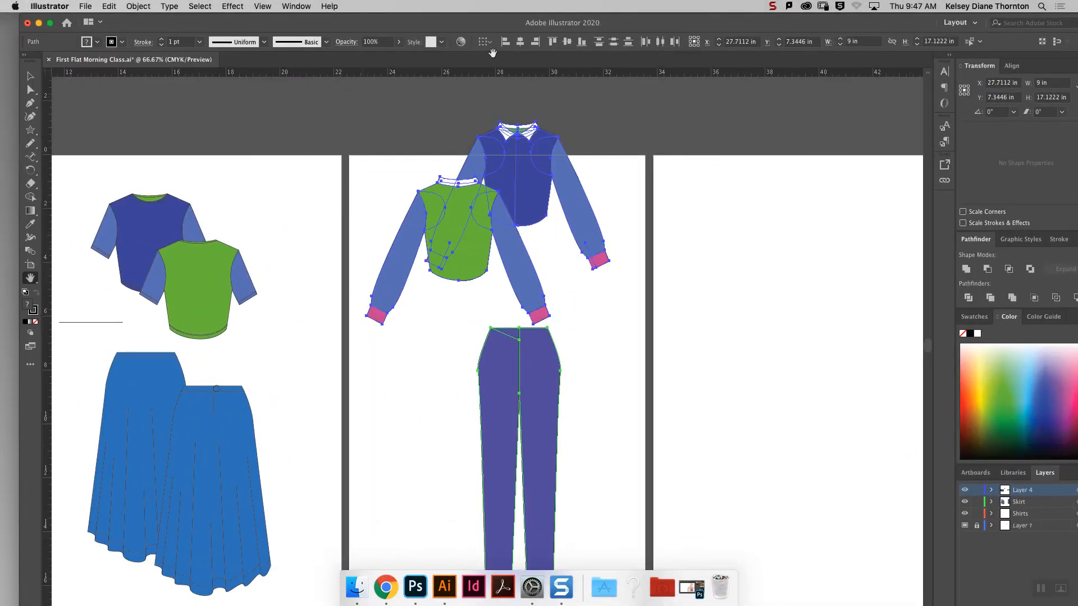
click(51, 23)
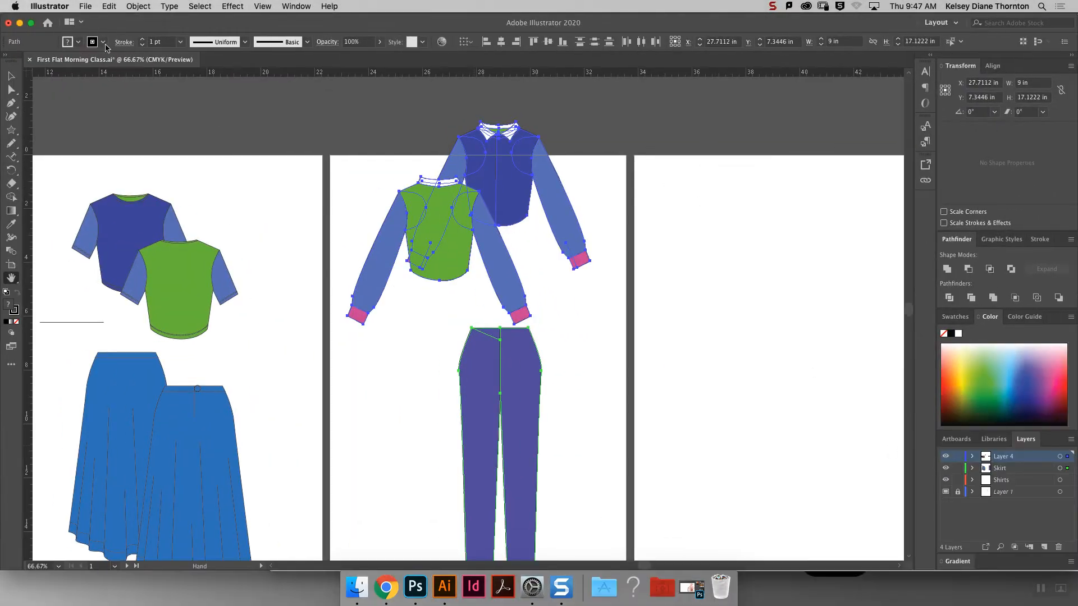
Add a new layer and lock Layer 4, Skirt and Shirts.
click(1044, 548)
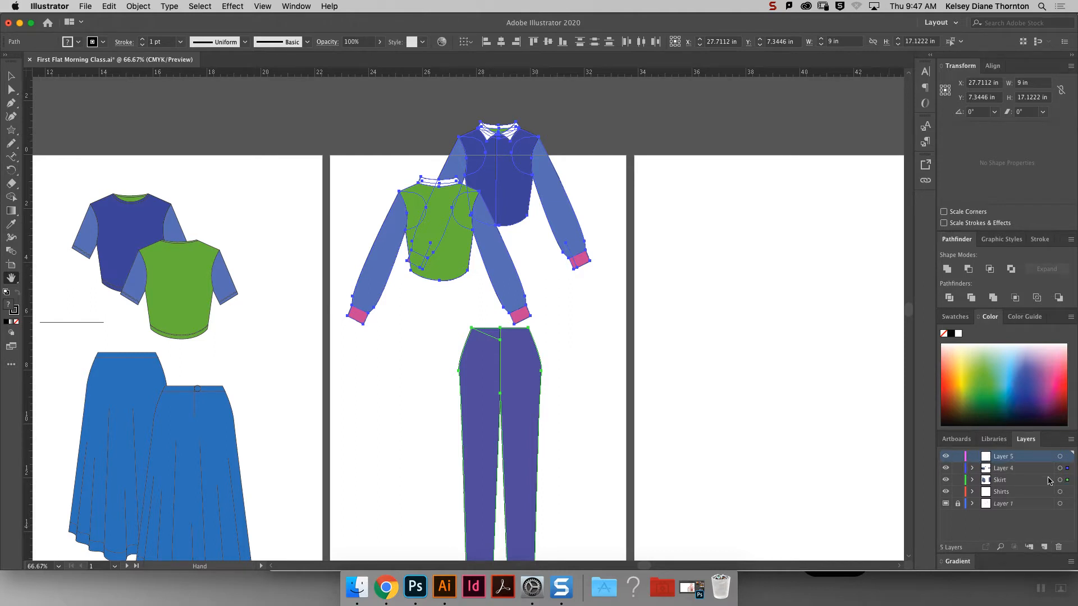
drag(956, 470, 959, 494)
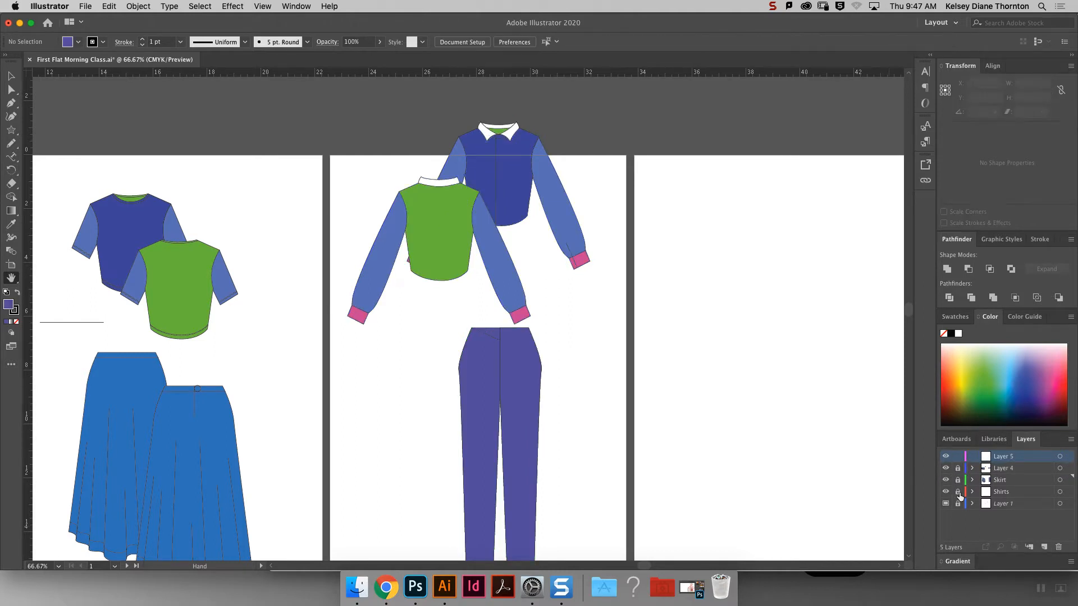
Start a Pen path on the croquis at the centre-front neck, curving to the neck-shoulder point and running straight to the shoulder tip.
drag(644, 566, 593, 568)
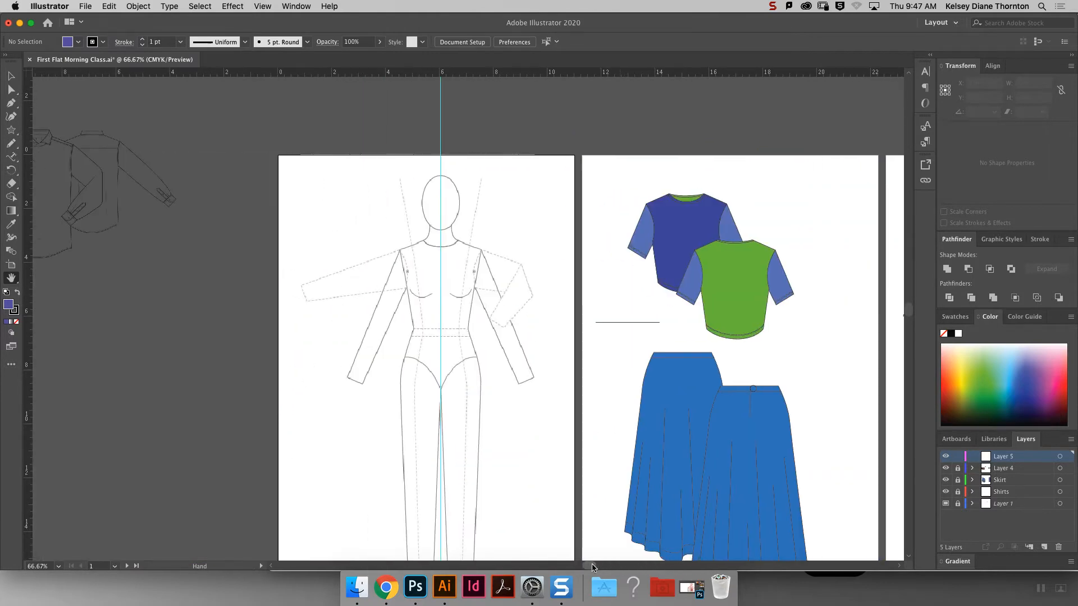
click(11, 103)
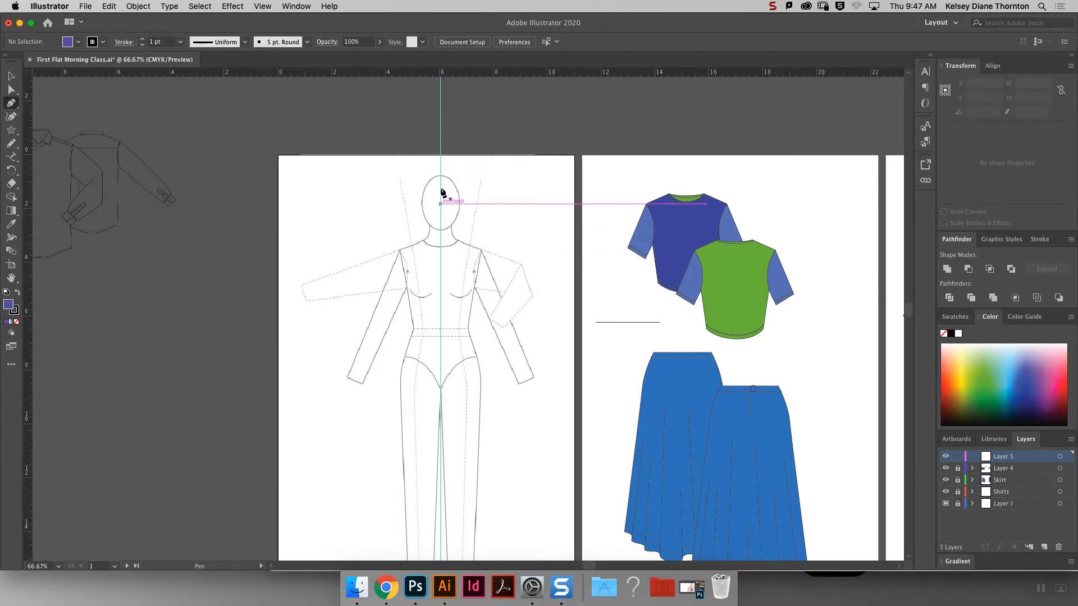
click(270, 6)
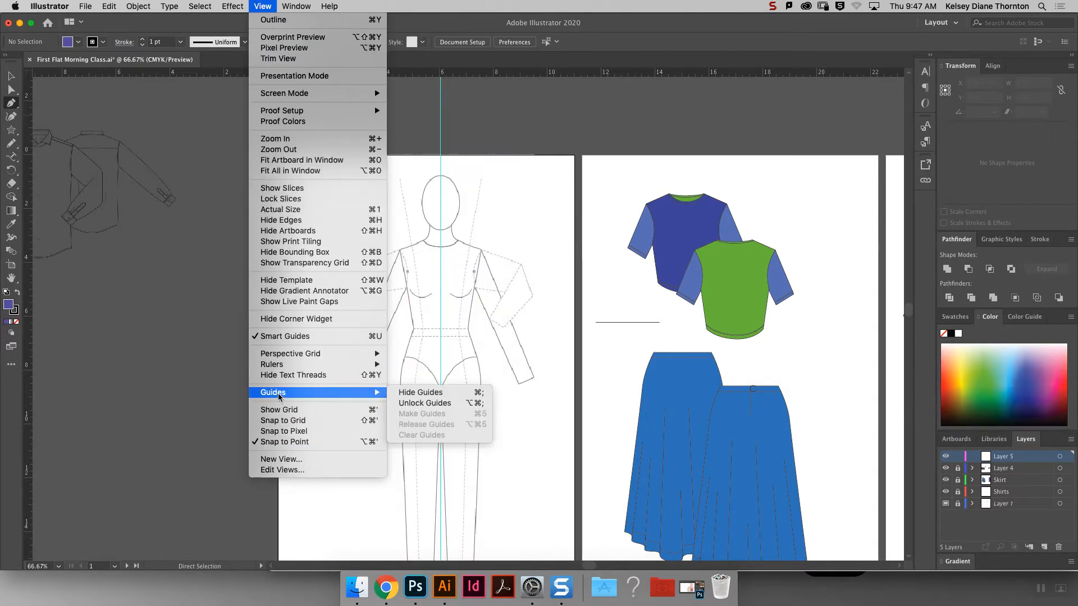
click(444, 5)
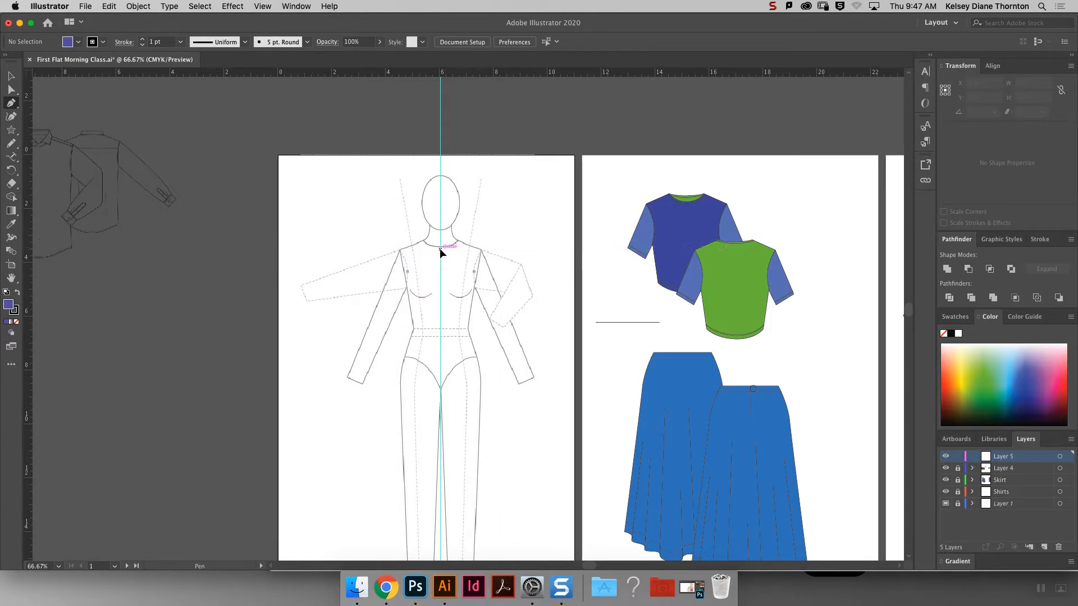
drag(425, 256, 427, 263)
drag(430, 256, 431, 256)
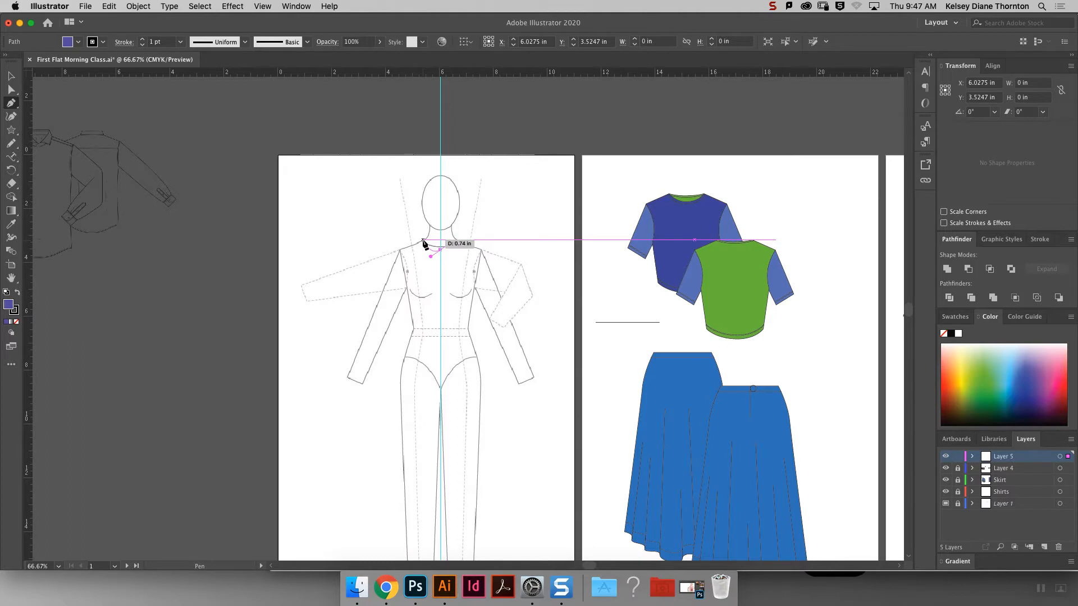
click(423, 241)
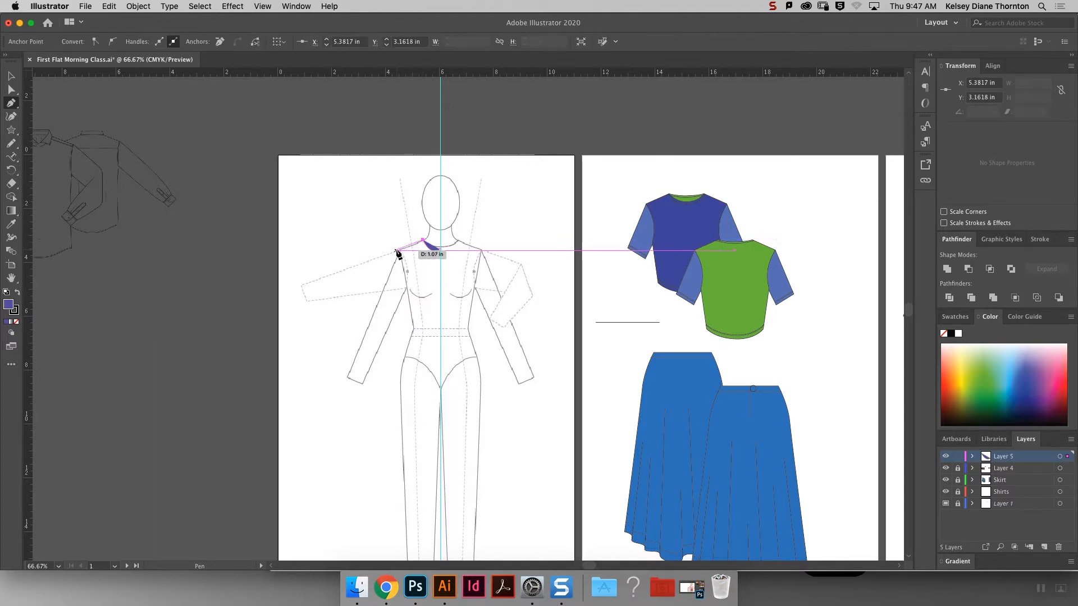
click(398, 249)
Continue the path with a curved armhole, straight side seam and curved hem to the centre guide, forming a half bodice about 4 in tall.
click(406, 290)
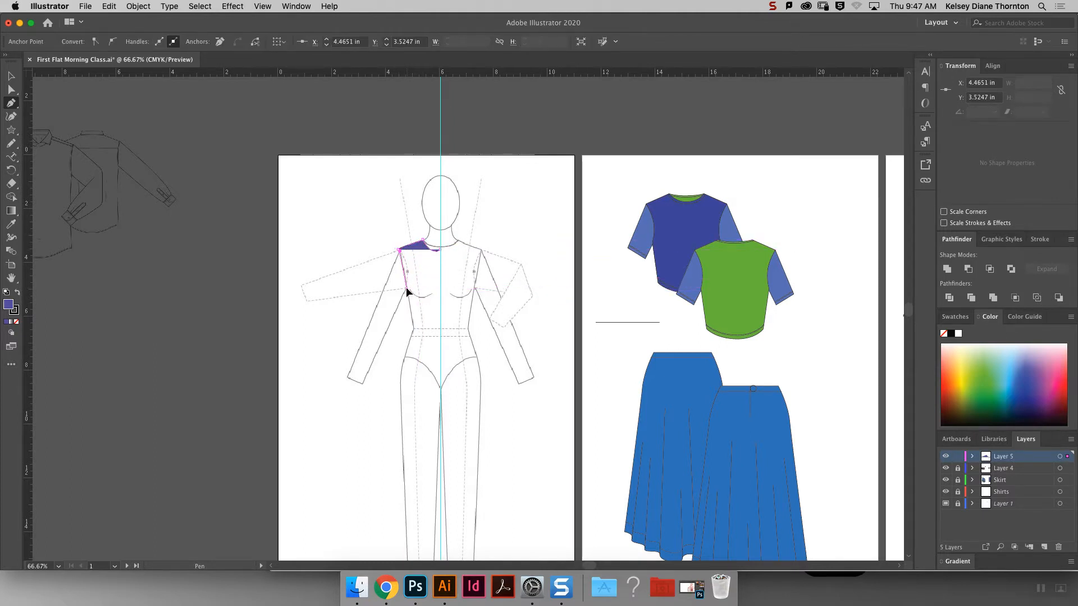
drag(399, 308, 399, 307)
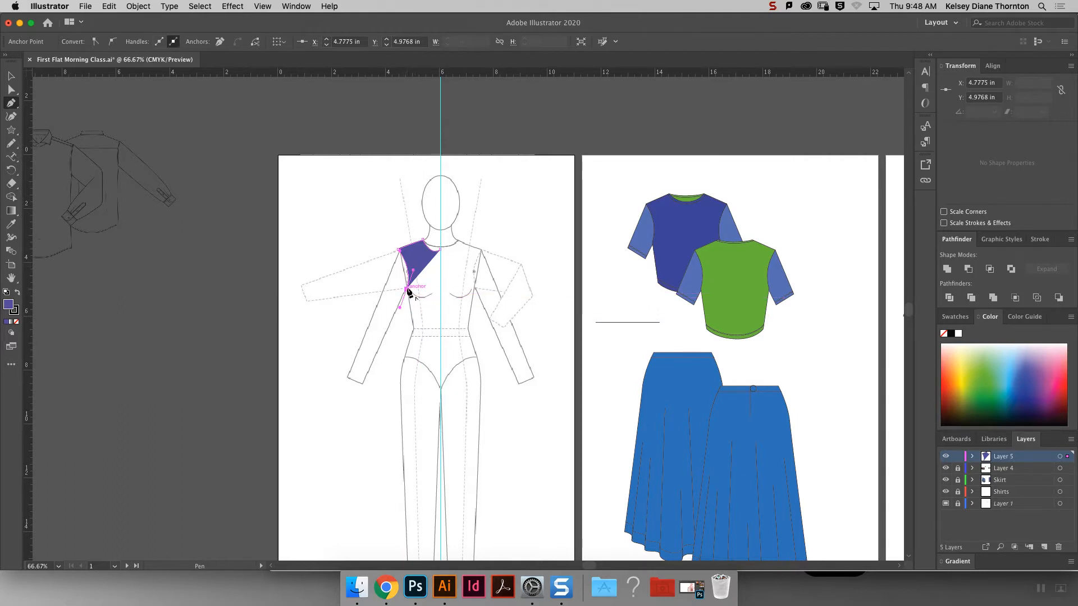
click(407, 290)
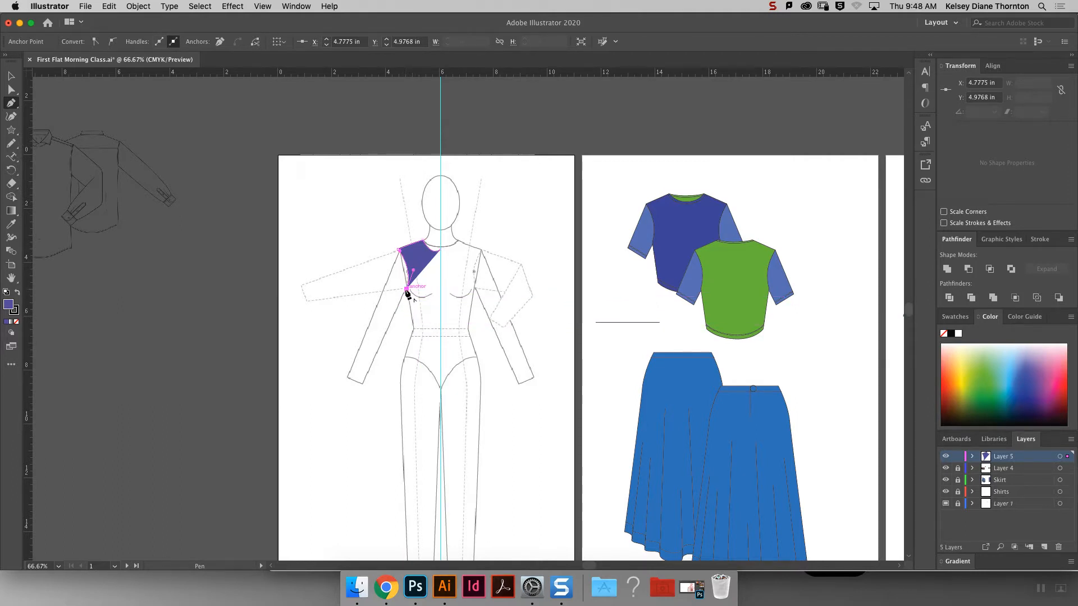
click(411, 330)
mouse_move(440, 346)
mouse_down()
mouse_move(472, 344)
mouse_move(461, 344)
mouse_up()
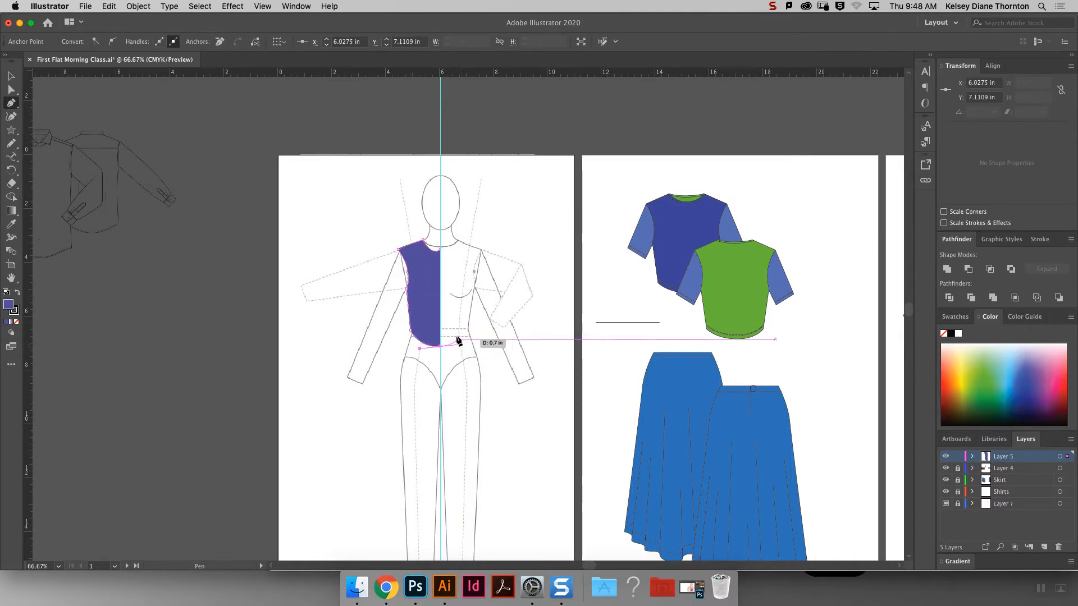
key(Escape)
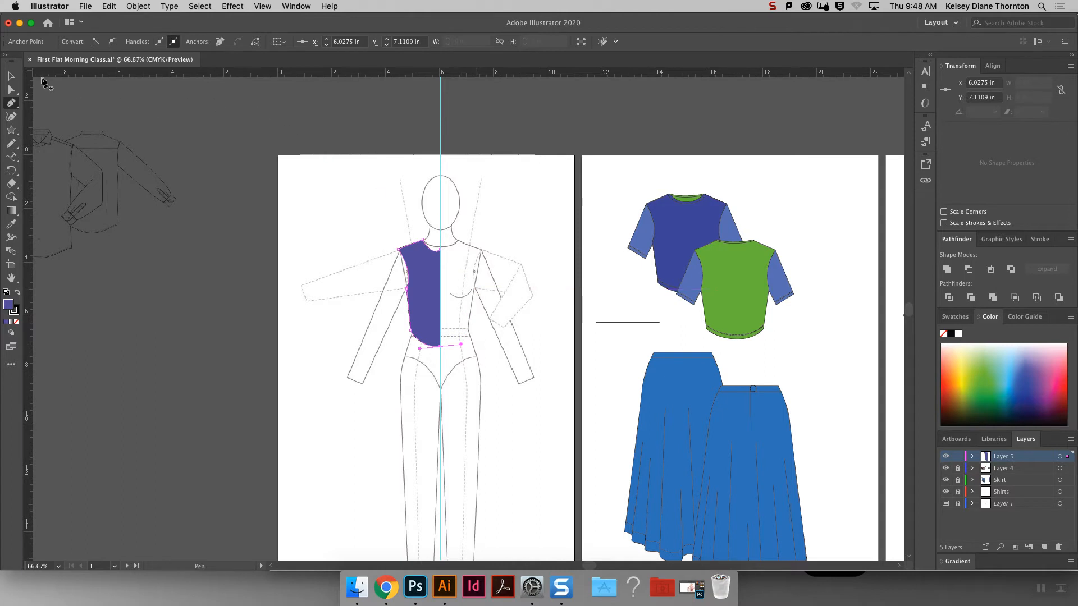
Reshape the half bodice's hem by raising the direction handle at its centre-front anchor slightly.
key(a)
click(12, 90)
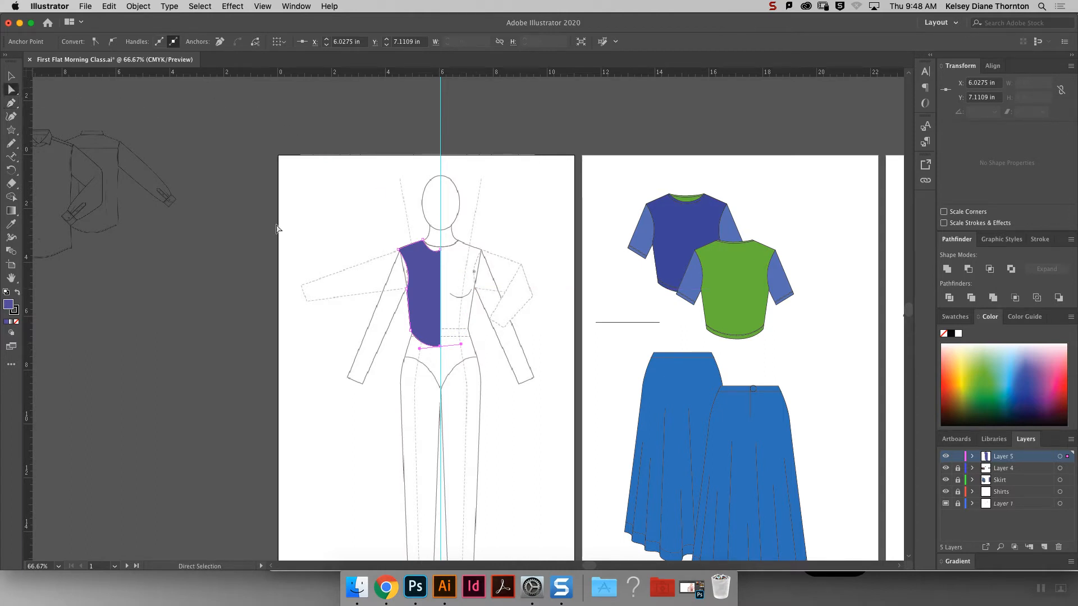
drag(461, 344, 459, 336)
click(476, 309)
Create a reflected copy of the half bodice across the vertical axis, previewing the reflection.
click(428, 265)
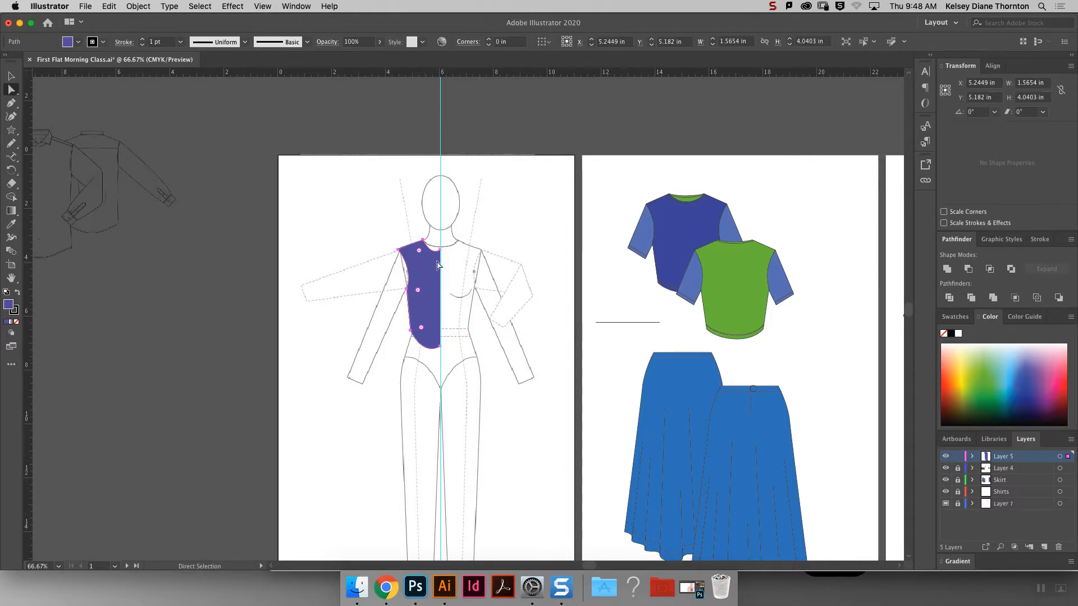
click(15, 80)
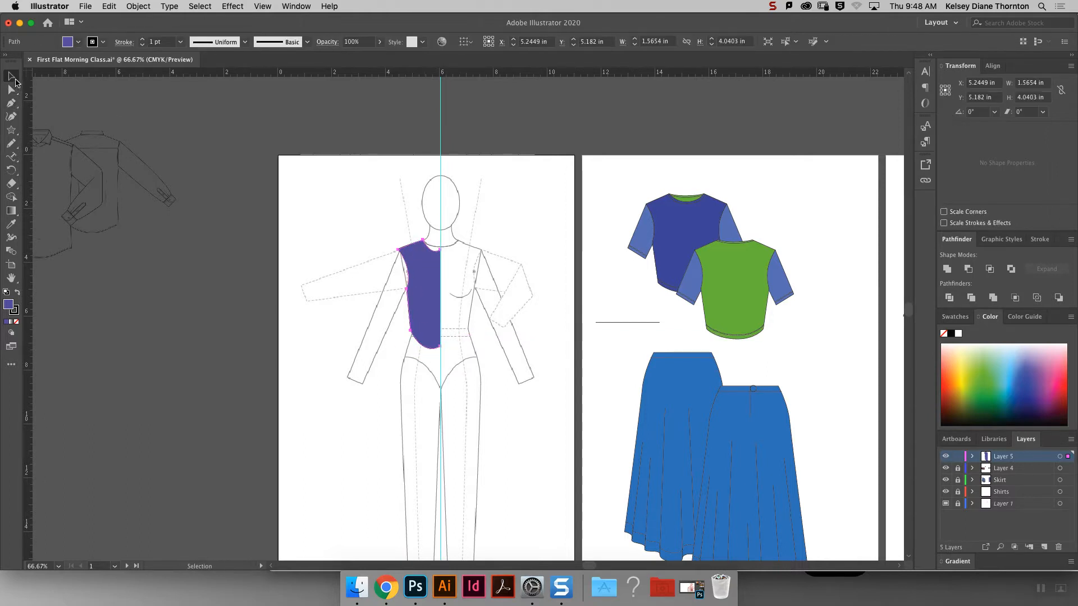
right_click(429, 275)
mouse_move(494, 445)
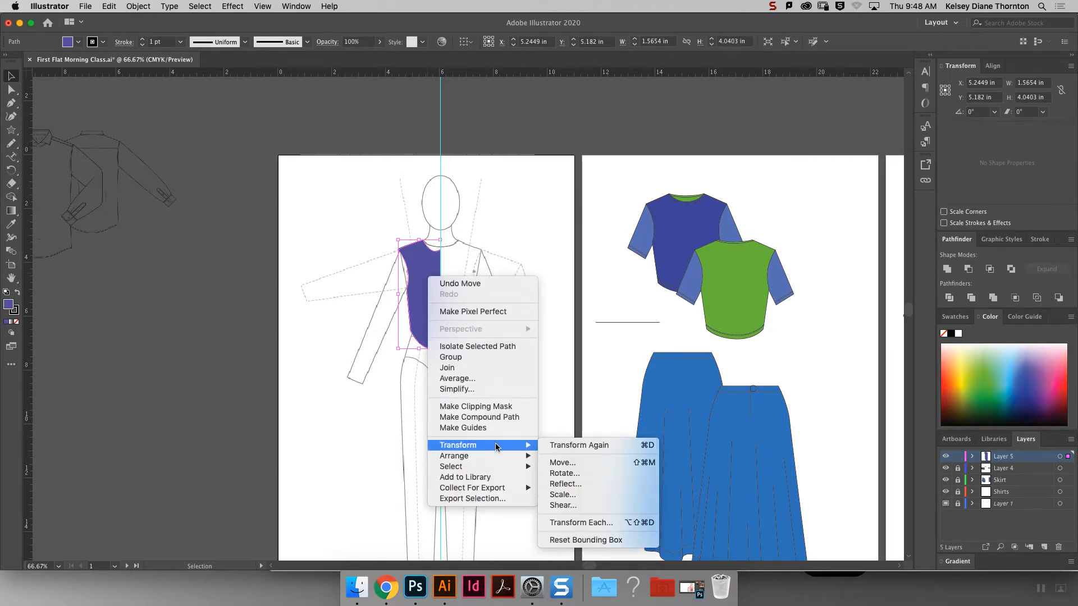
click(615, 486)
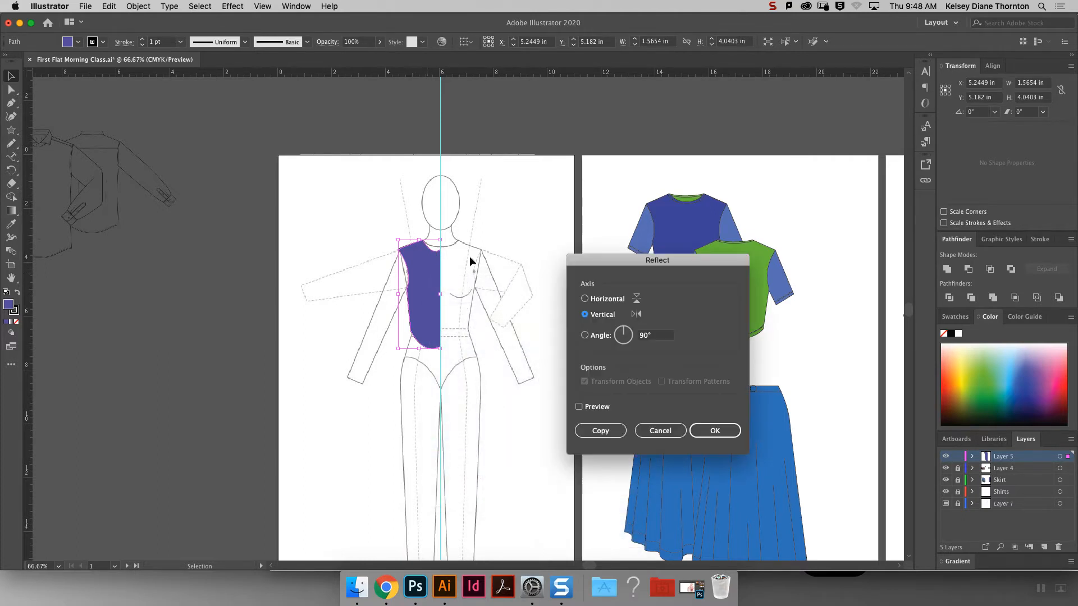
click(582, 407)
click(580, 407)
click(580, 407)
click(580, 407)
click(580, 407)
click(580, 407)
click(580, 407)
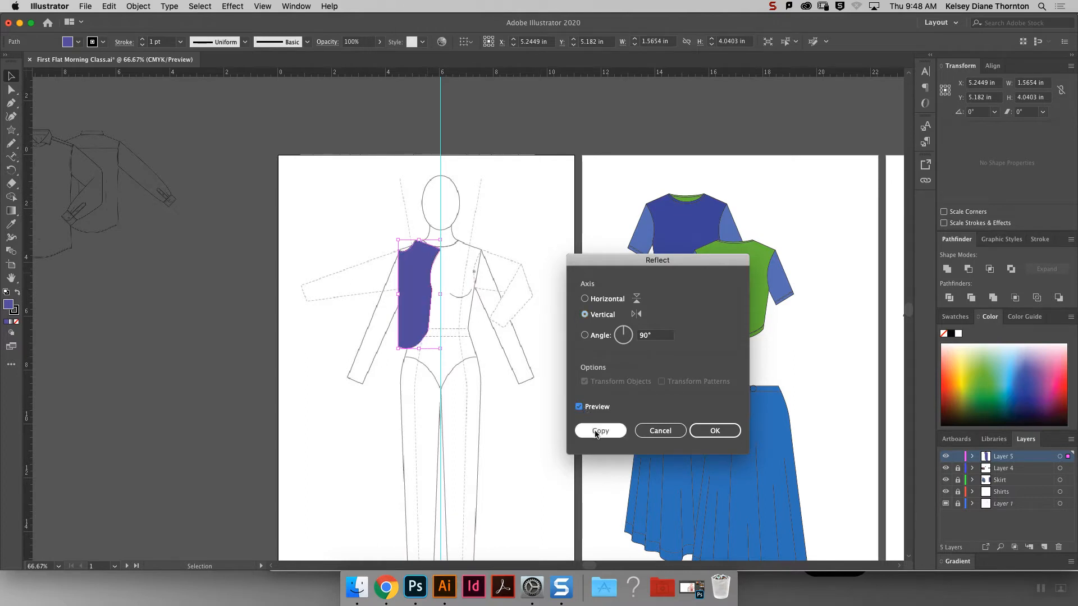
click(599, 431)
Move the reflected copy across the centre guide so it meets the original half at centre front.
drag(416, 269, 457, 263)
click(529, 251)
click(455, 283)
shift+click(422, 285)
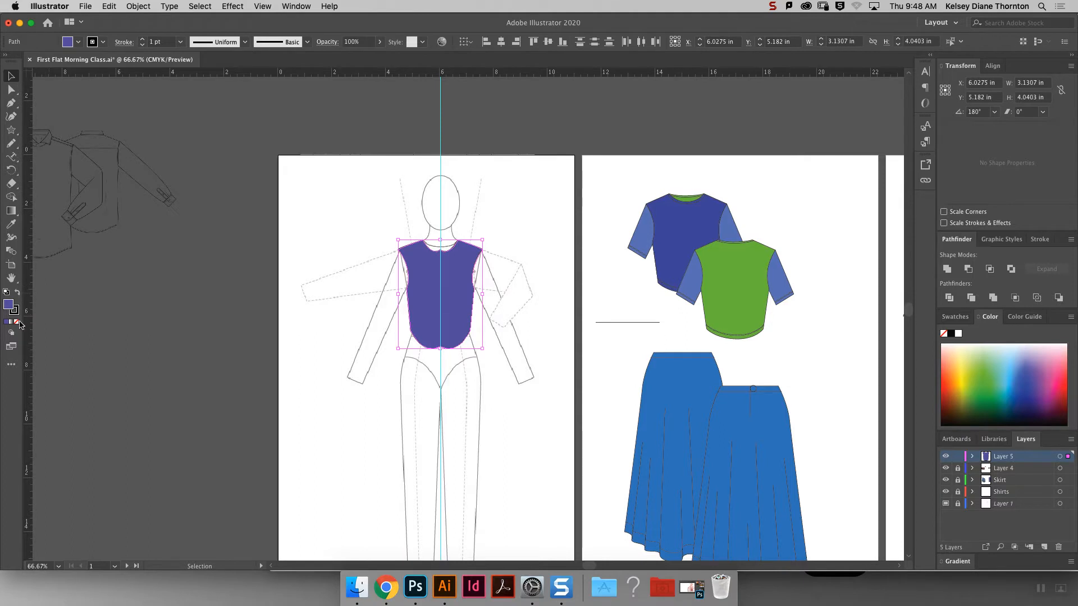
click(477, 223)
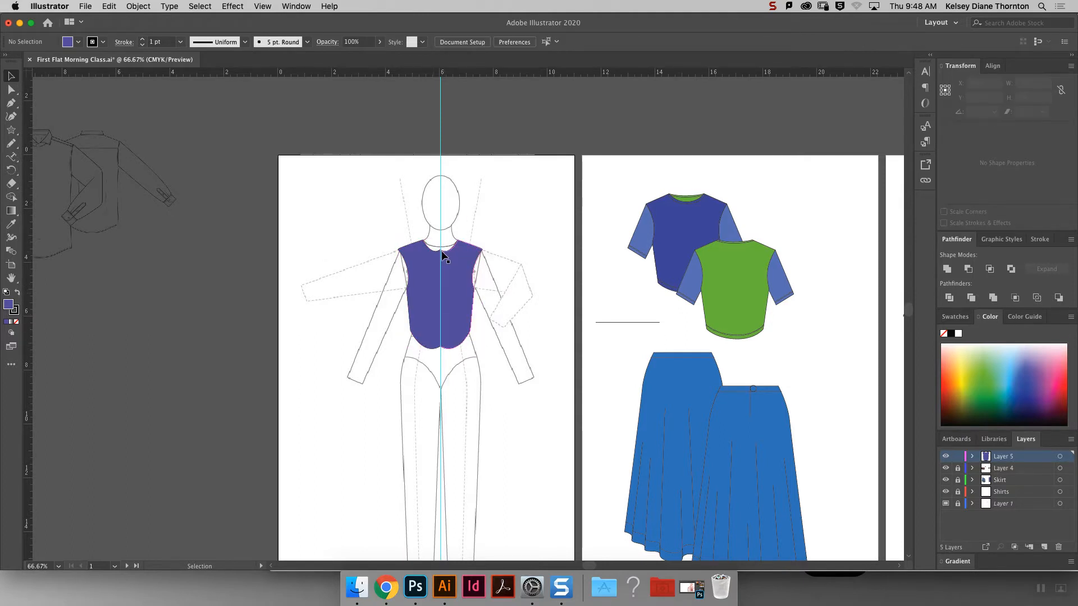
Select both overlapping centre-front neckline anchors of the bodice halves and average their positions.
key(super+equal)
key(super+equal)
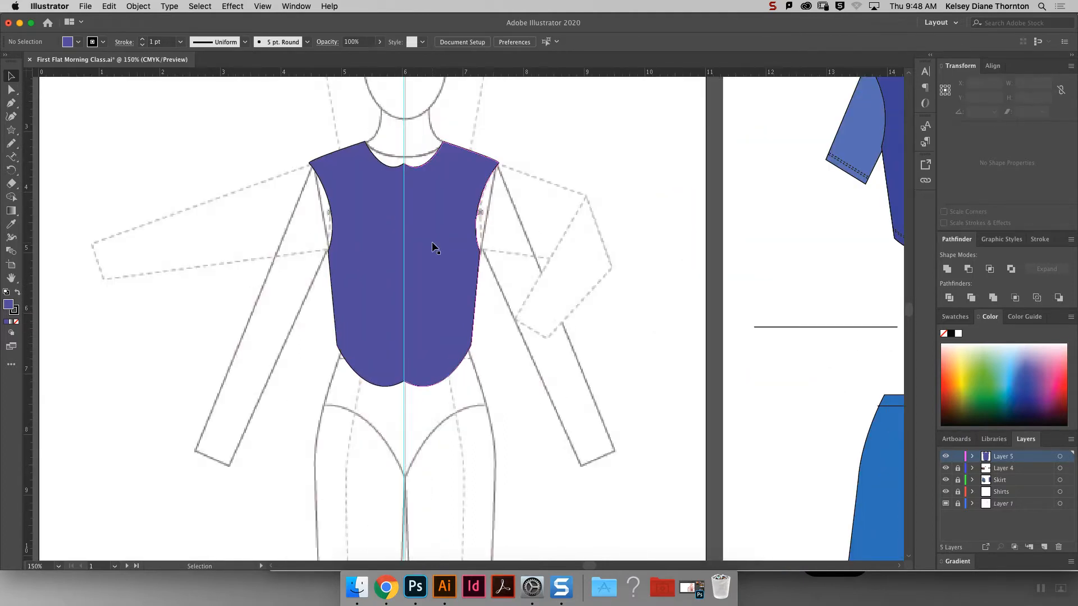
click(12, 90)
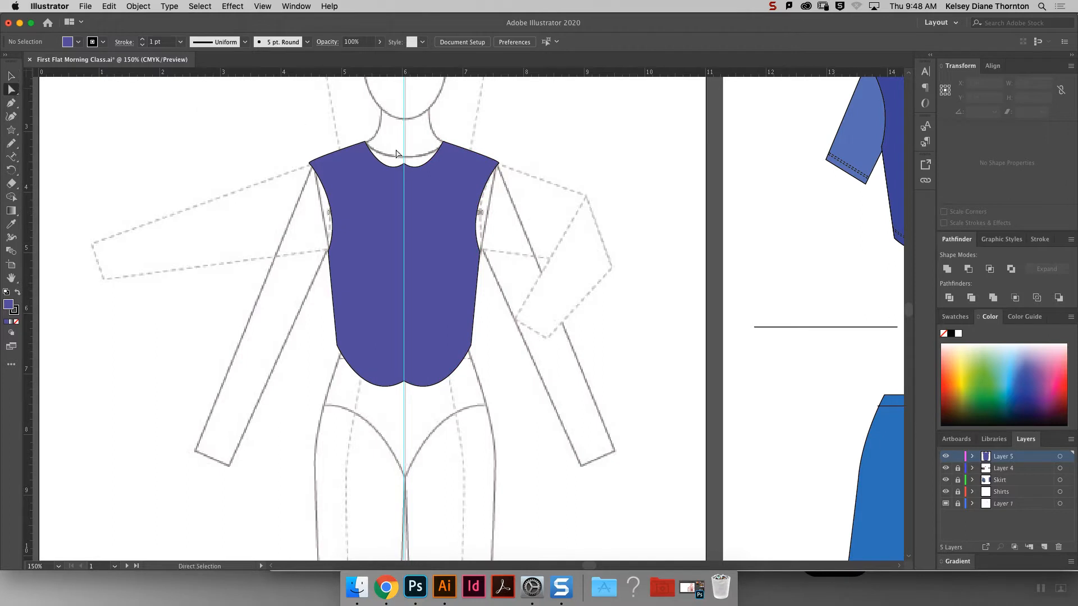
drag(392, 149, 412, 179)
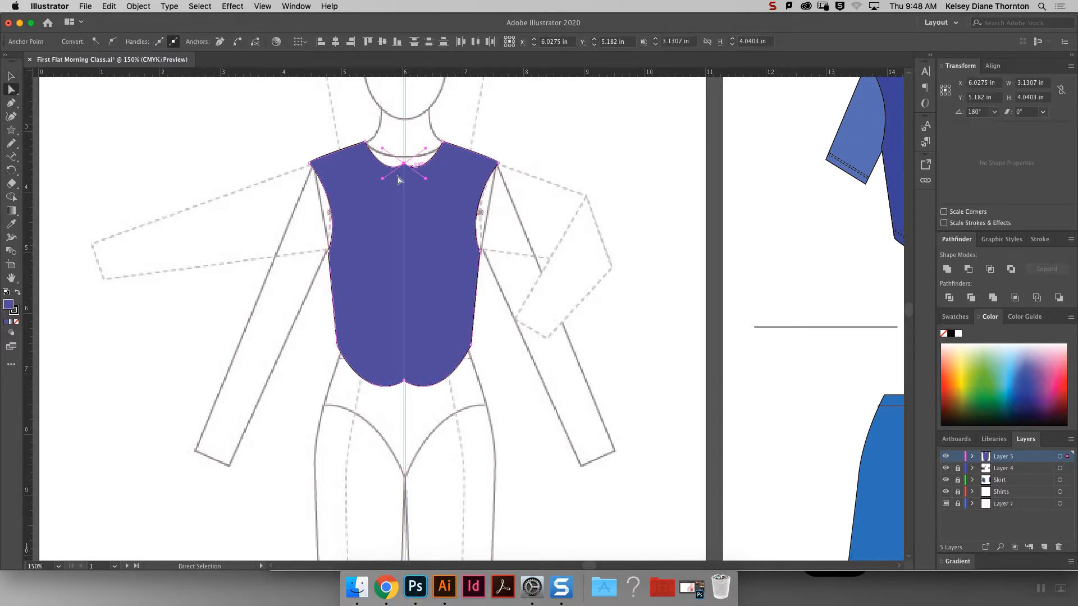
drag(427, 149, 429, 167)
key(super+z)
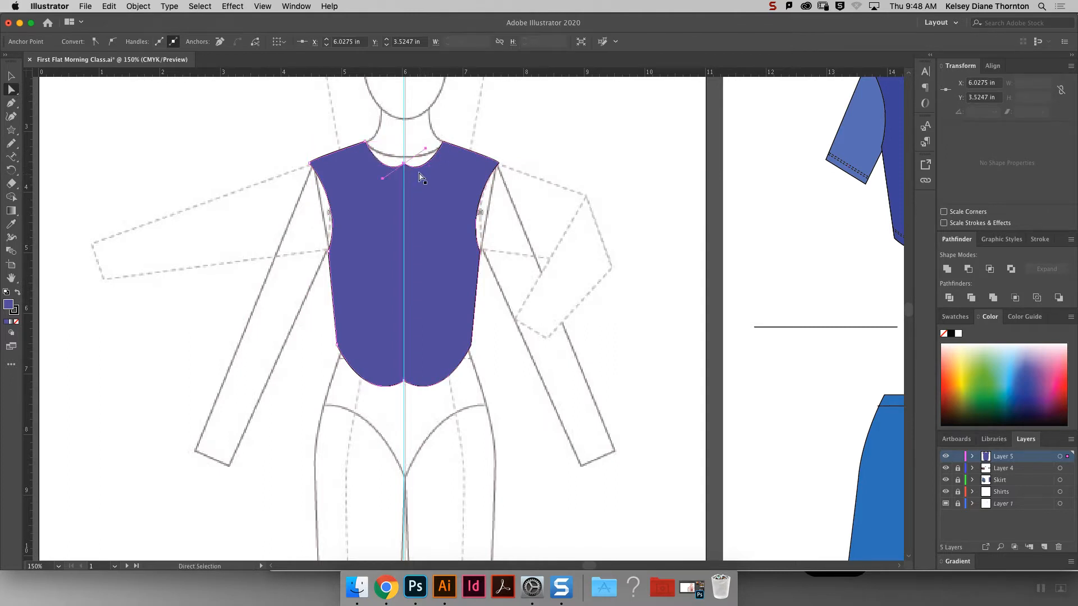
drag(394, 143, 408, 171)
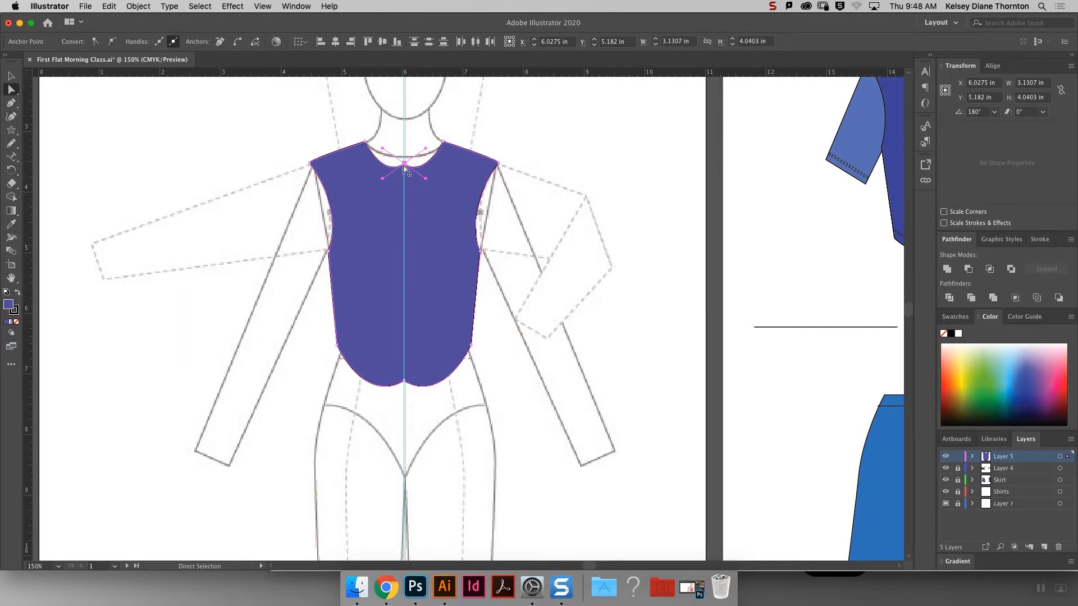
right_click(404, 167)
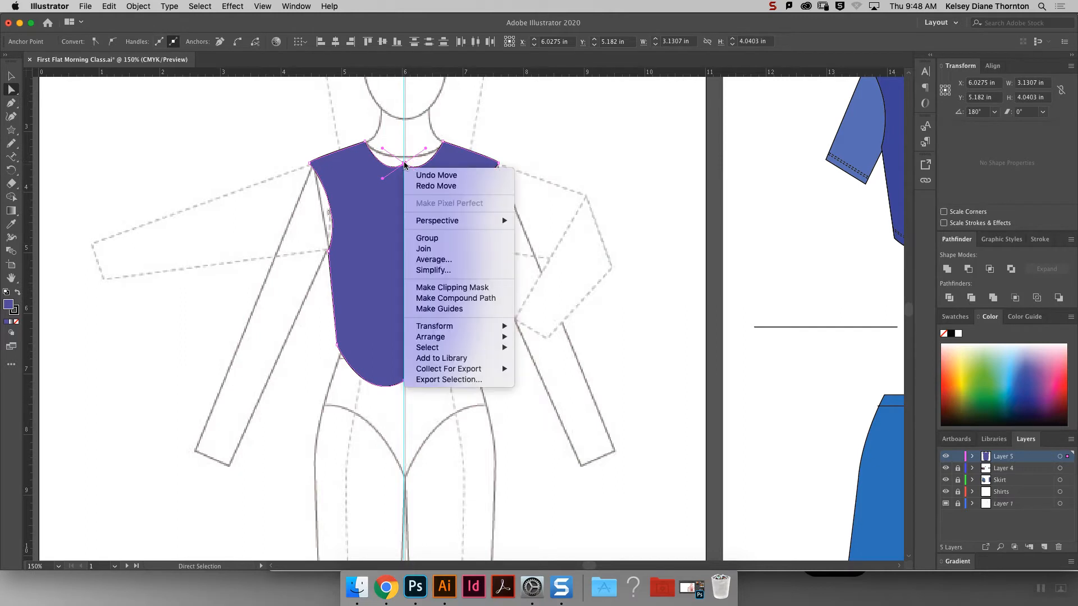
click(484, 263)
click(667, 244)
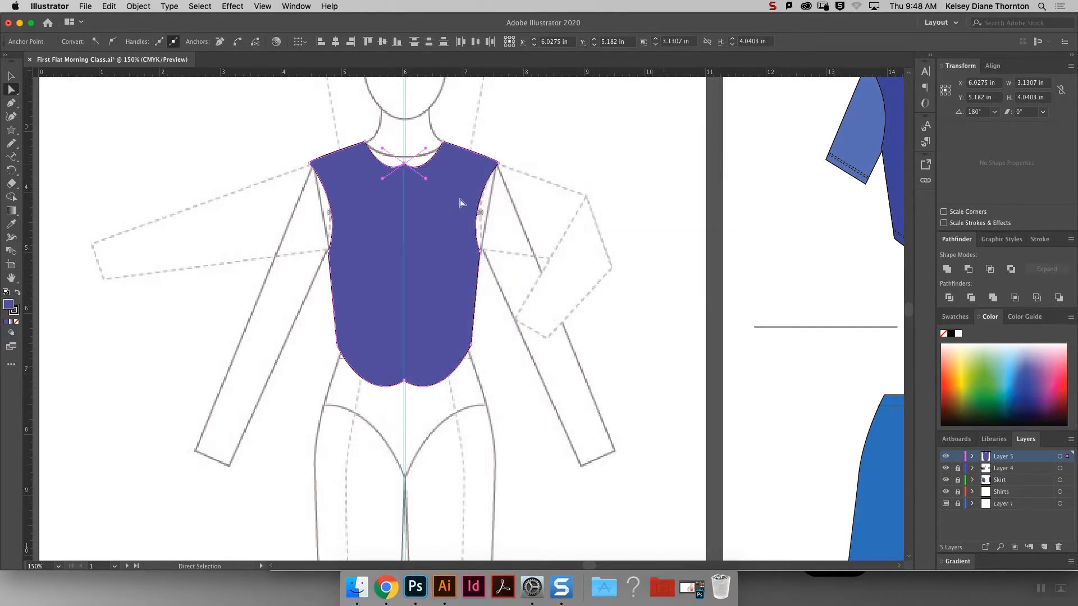
Join the two averaged neckline anchors into one point and shift it slightly down the centre guide.
right_click(404, 164)
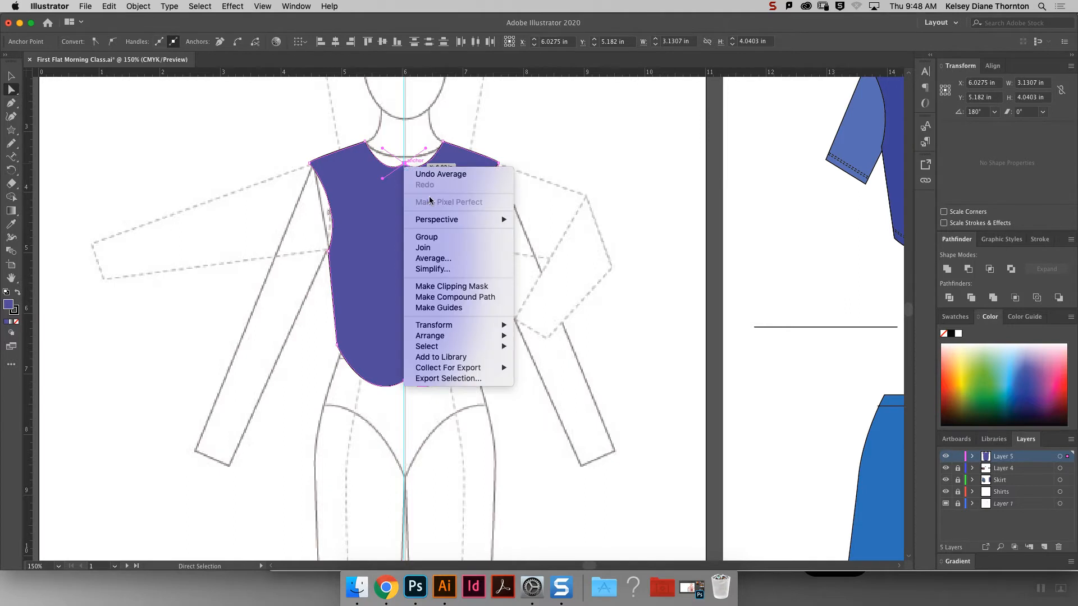
click(459, 249)
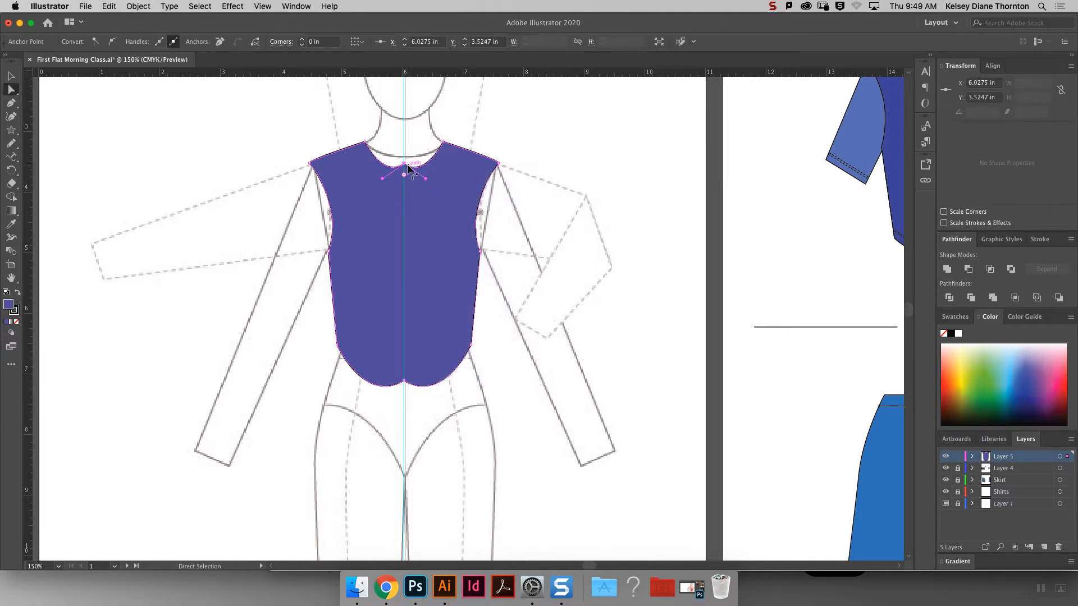
mouse_move(407, 166)
mouse_down()
mouse_move(404, 139)
mouse_move(405, 166)
mouse_up()
click(423, 122)
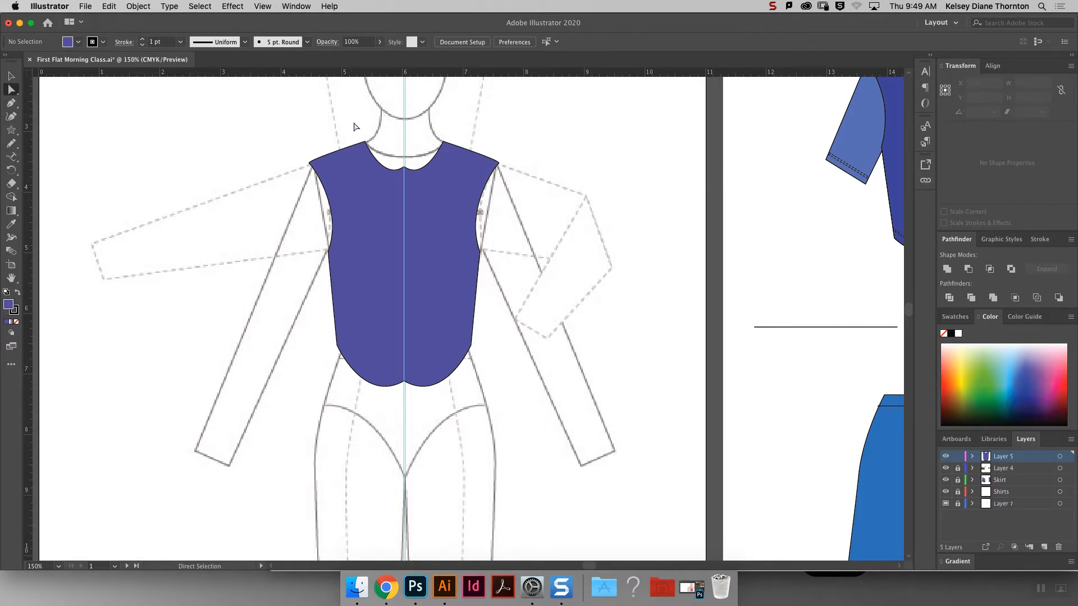
Try reshaping the neckline by moving the joined centre-front anchor's direction handles separately.
drag(392, 144, 414, 192)
right_click(411, 191)
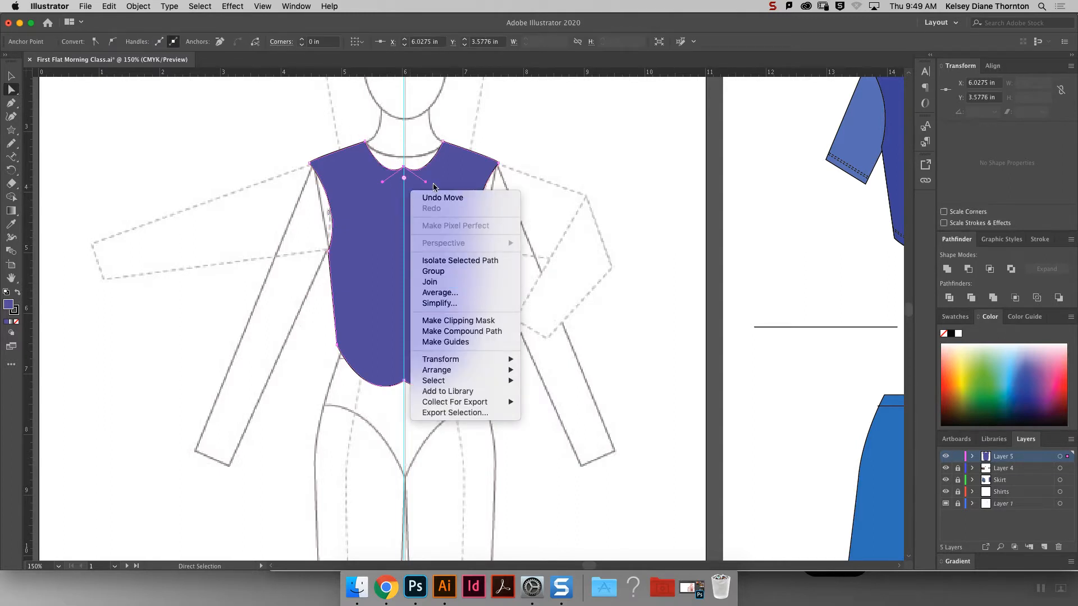
click(425, 183)
drag(425, 182, 380, 168)
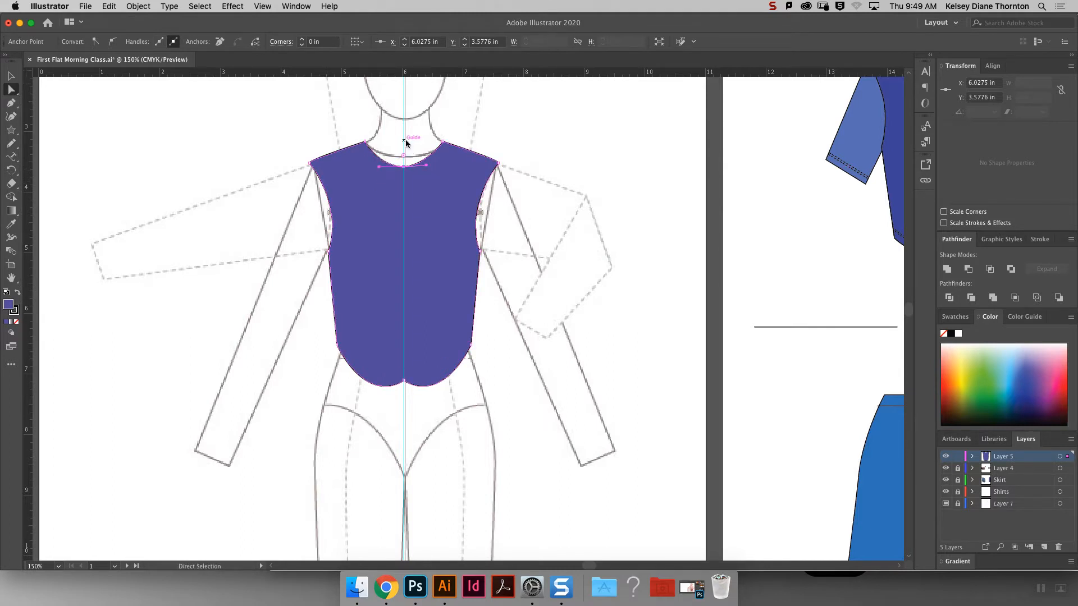
drag(430, 165, 425, 183)
click(385, 181)
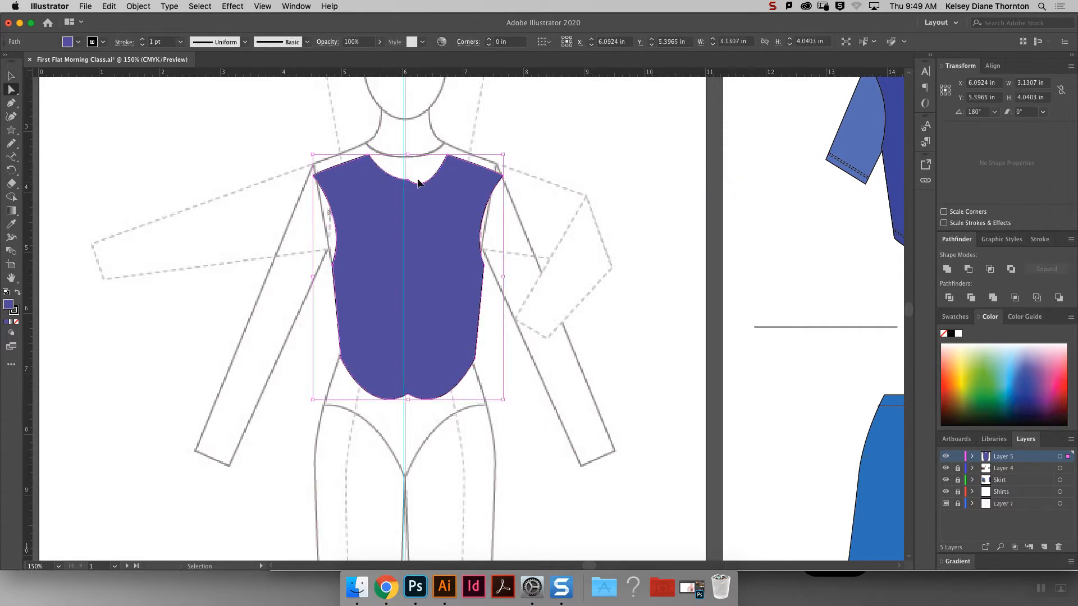
Convert the centre-front neckline anchor to a smooth point and raise it along the centre guide to Y about 3.43 in.
click(402, 176)
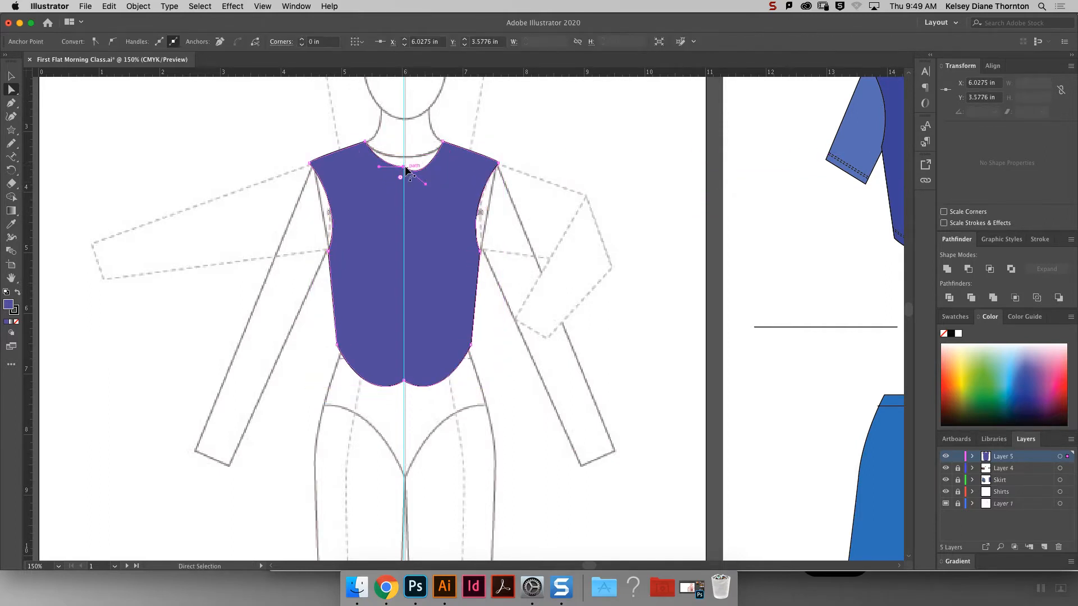
drag(402, 177, 403, 182)
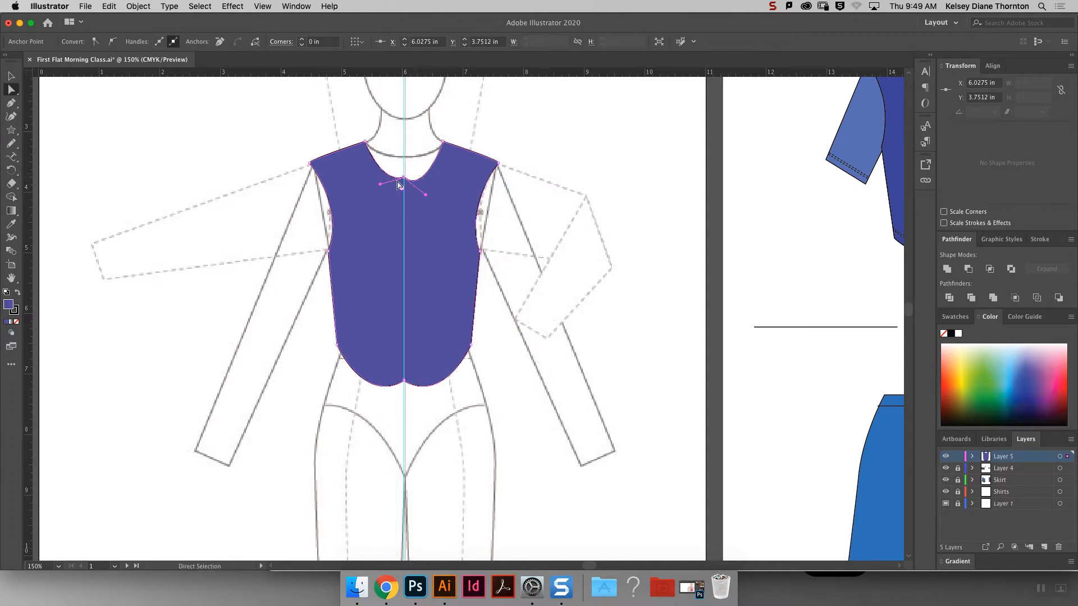
drag(425, 196, 430, 184)
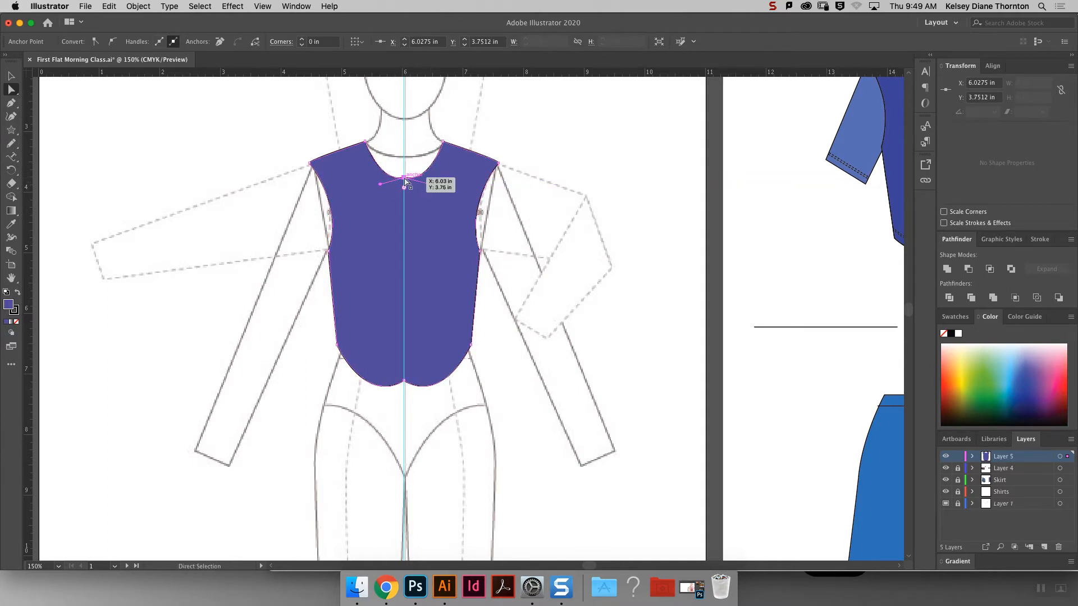
click(113, 42)
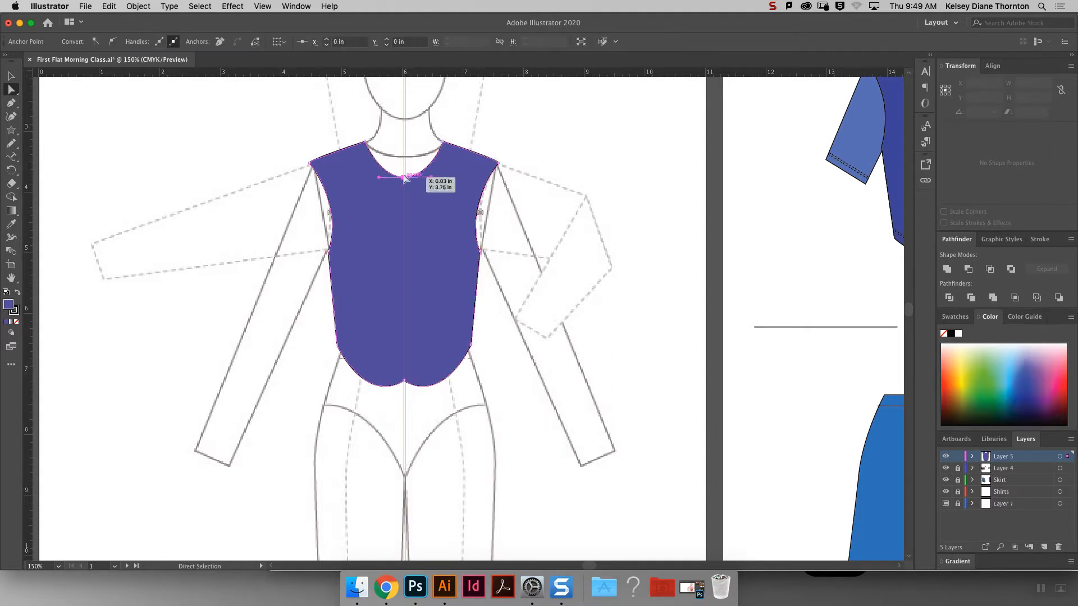
drag(404, 176, 405, 158)
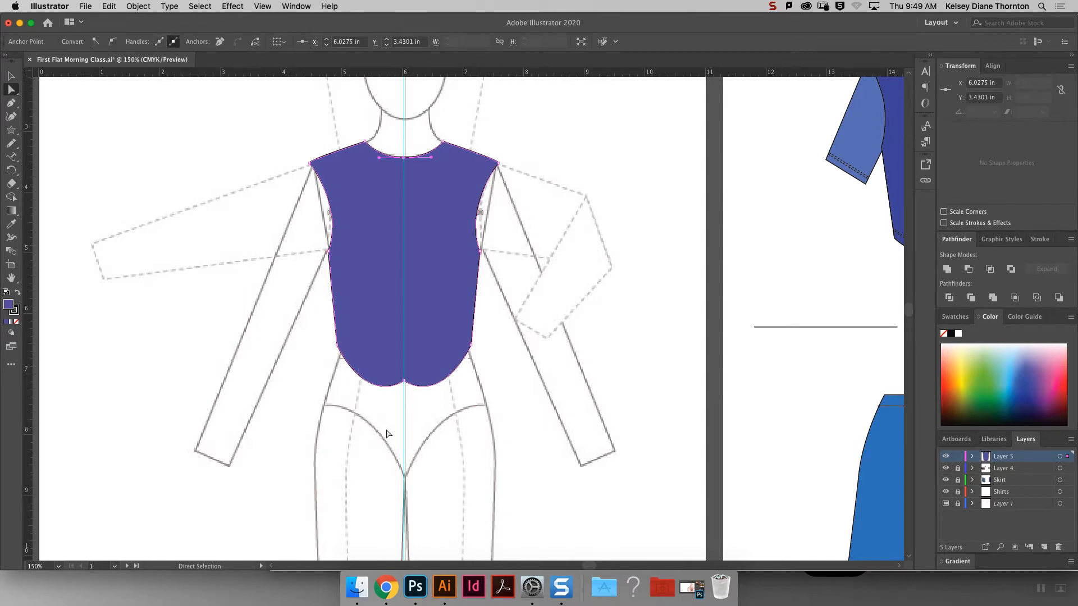
Pull the two centre-front hem anchors down and apart.
click(397, 390)
click(404, 382)
mouse_move(404, 382)
mouse_down()
mouse_move(430, 407)
mouse_move(391, 398)
mouse_up()
click(434, 426)
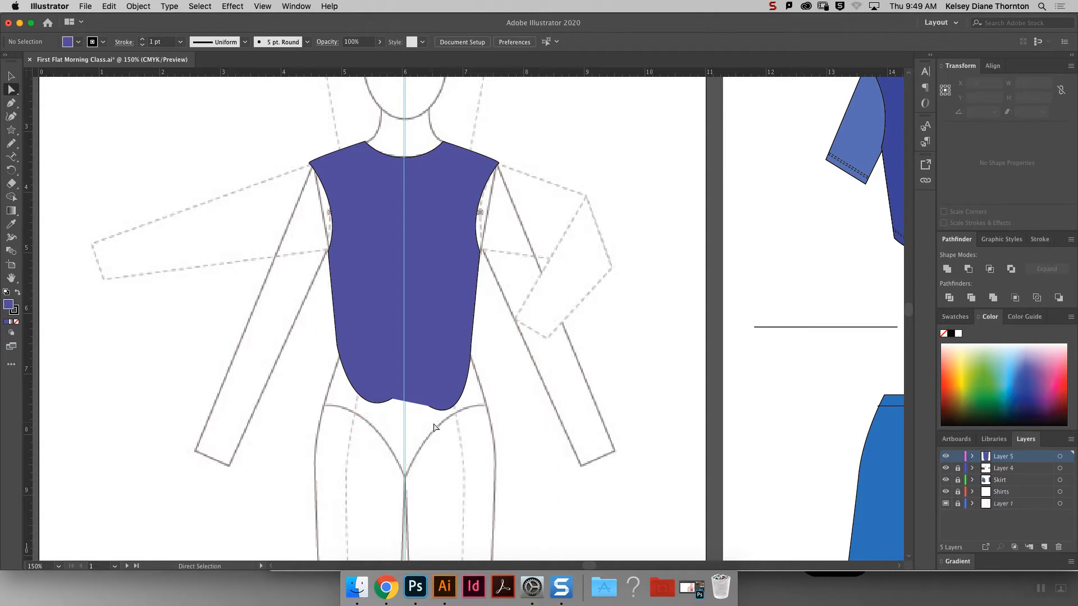
Select both centre-front hem anchors, average their positions and join them into one point.
click(384, 374)
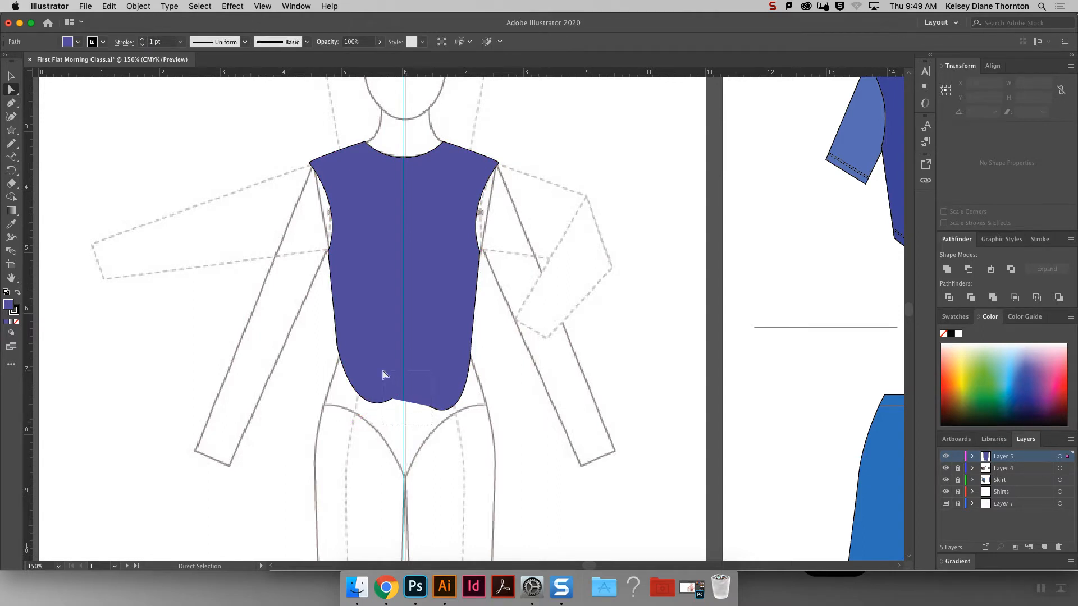
right_click(541, 322)
click(594, 423)
click(669, 236)
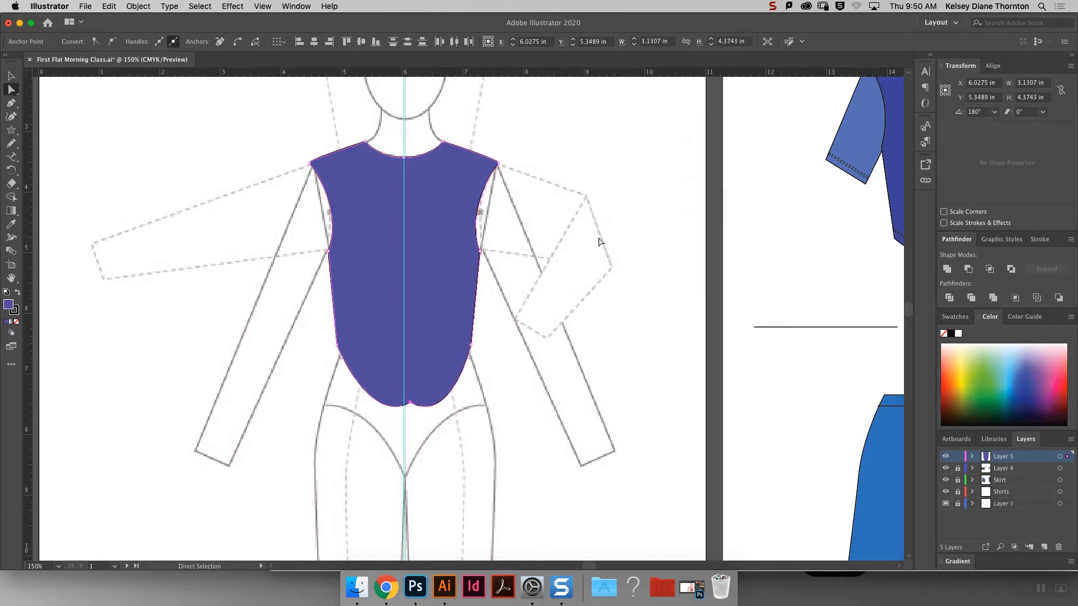
right_click(592, 242)
click(644, 331)
Place the joined hem anchor on the centre guide, convert it to smooth and raise it into a shallow curved hem.
click(412, 406)
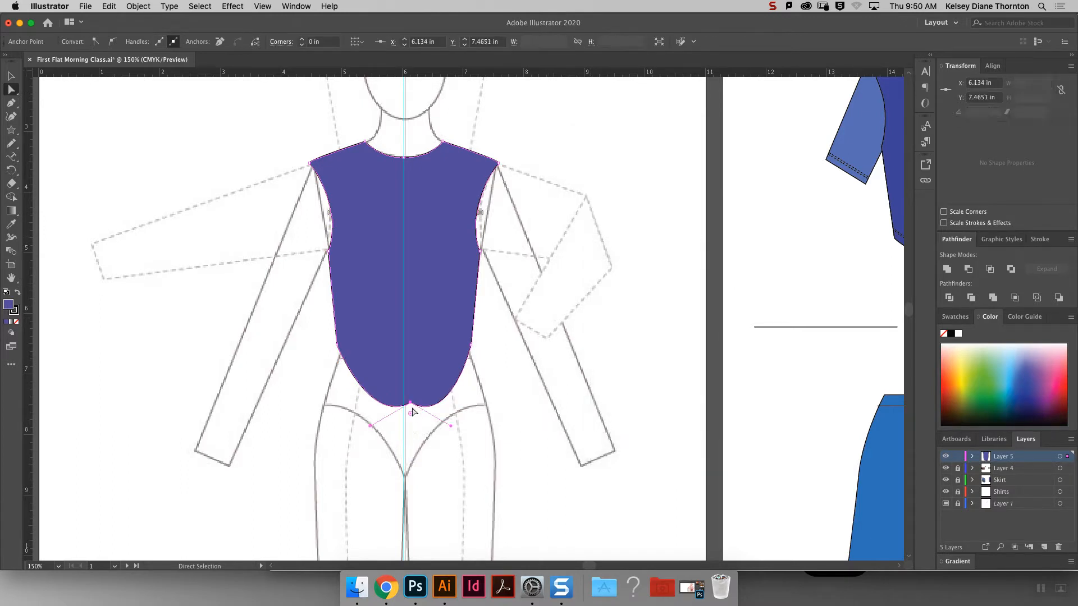
drag(413, 403, 405, 398)
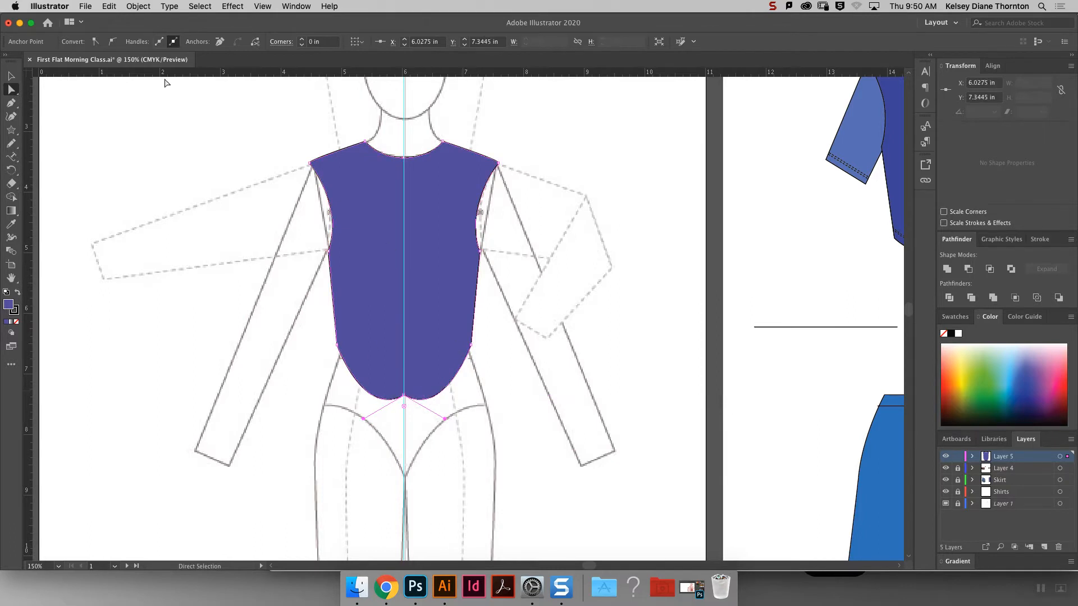
click(110, 45)
drag(399, 400, 401, 373)
click(488, 414)
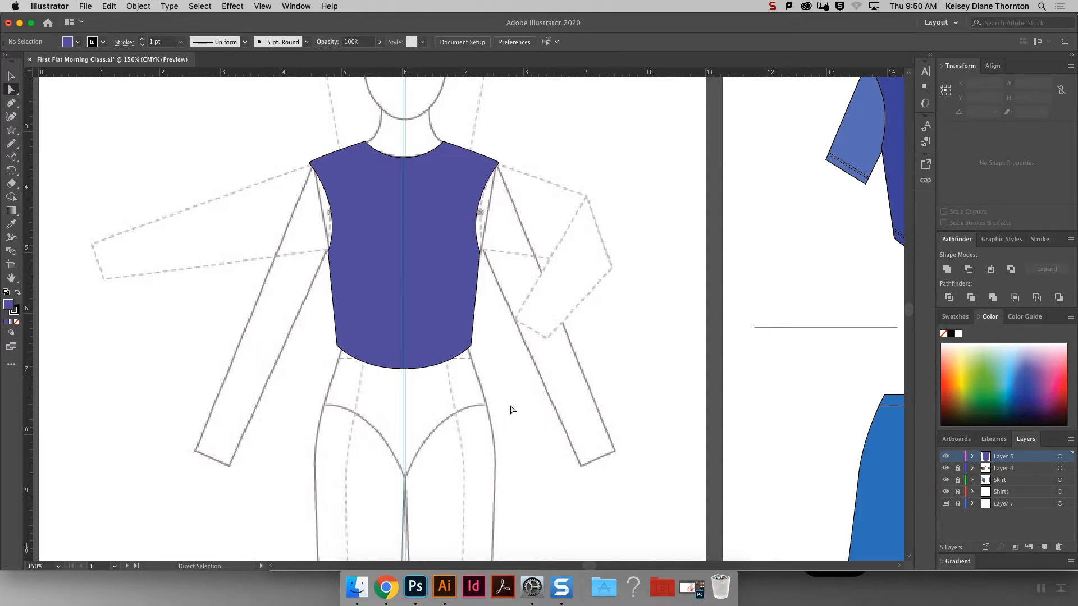
Draw a pink-filled sleeve with the Pen tool from the left shoulder tip down to the croquis wrist and up to the underarm.
click(11, 104)
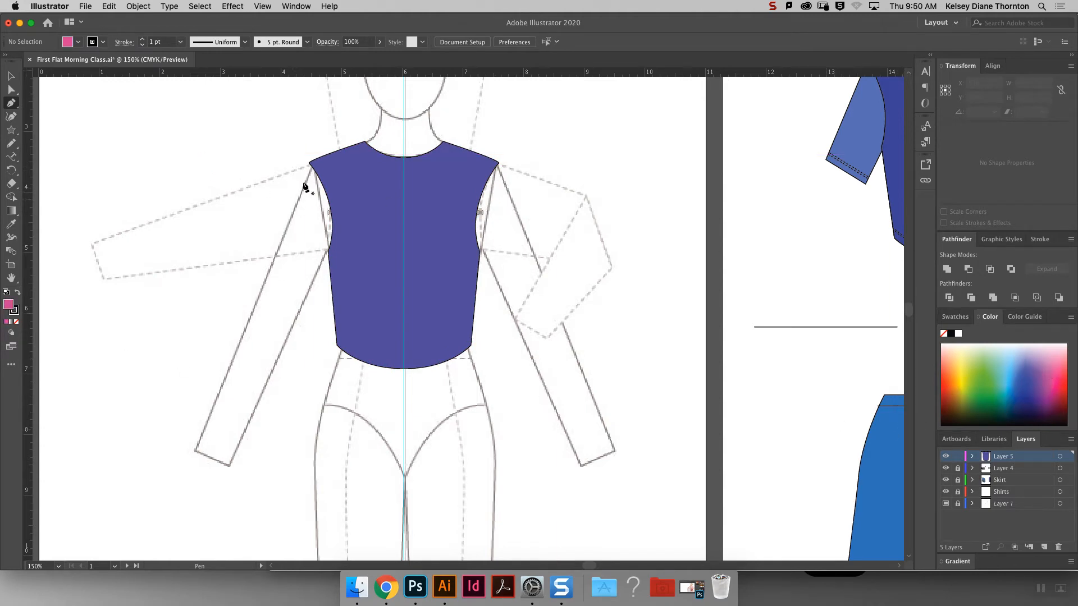
click(310, 164)
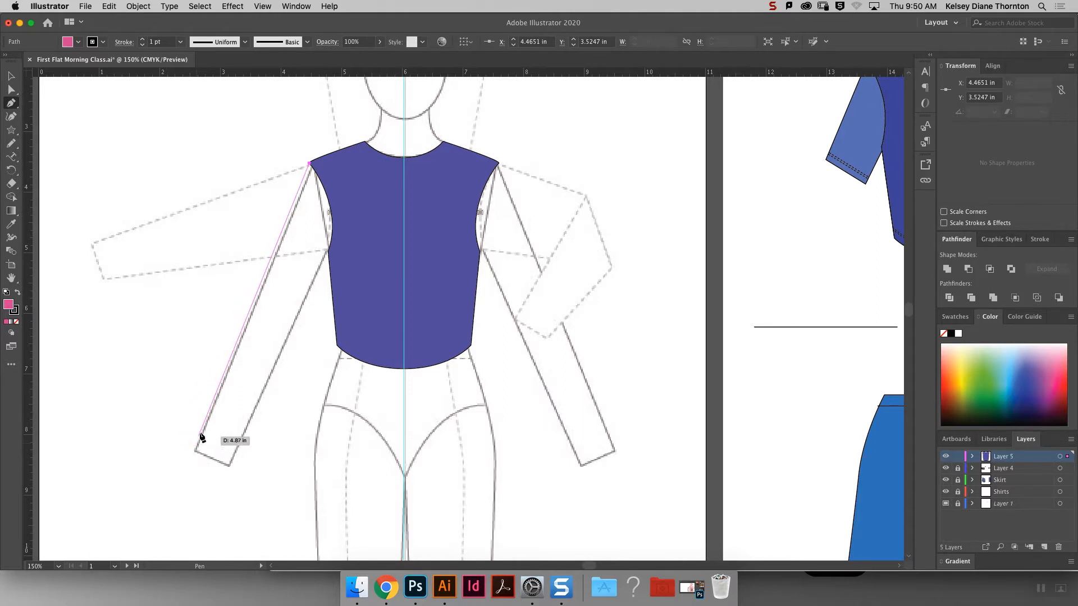
drag(202, 432, 216, 459)
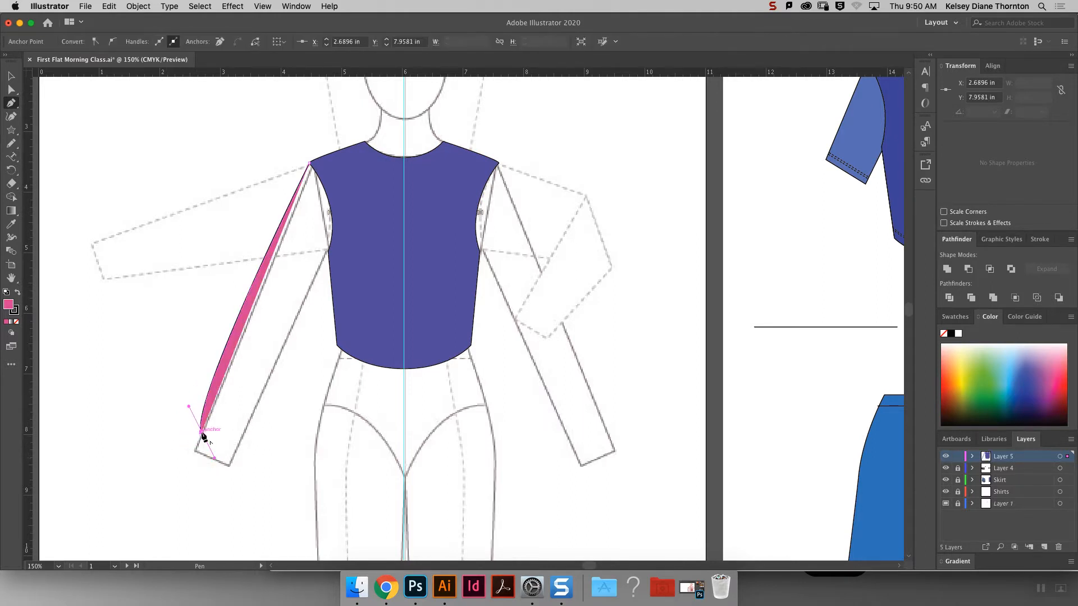
click(202, 431)
click(236, 450)
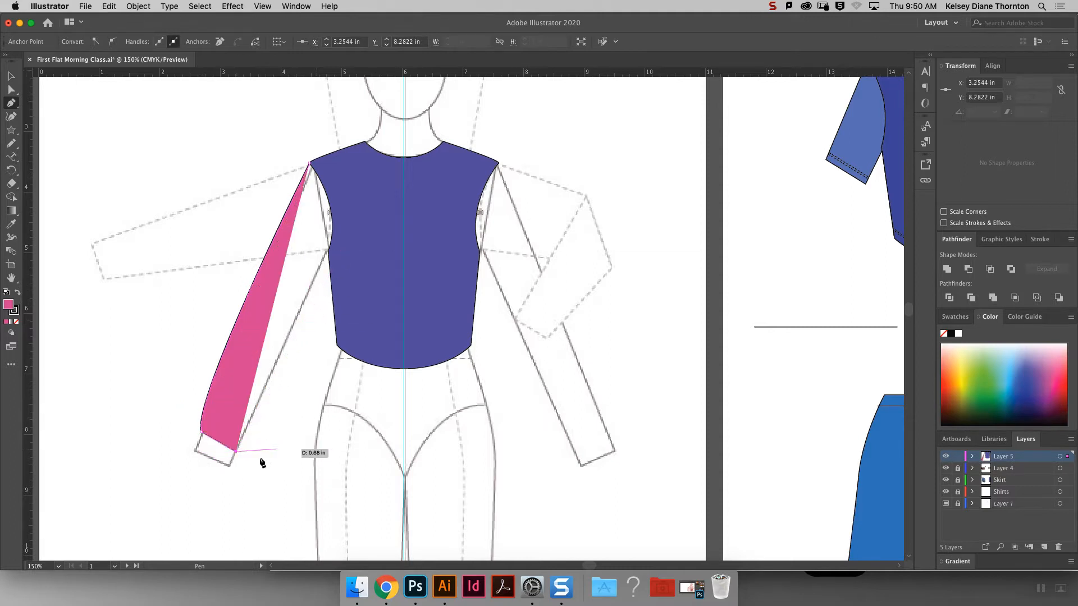
drag(235, 450, 256, 442)
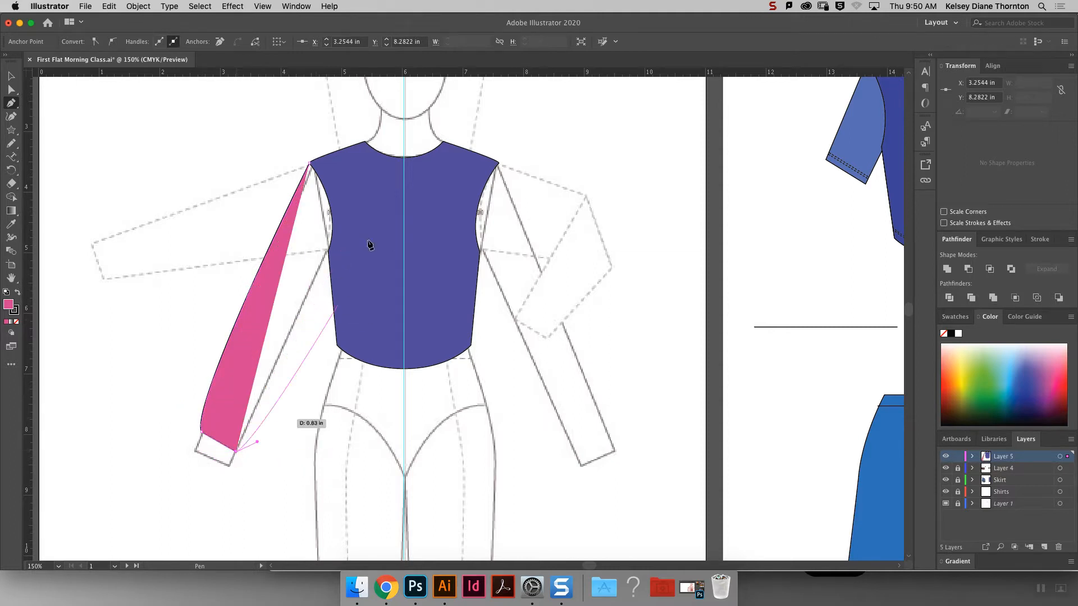
click(329, 251)
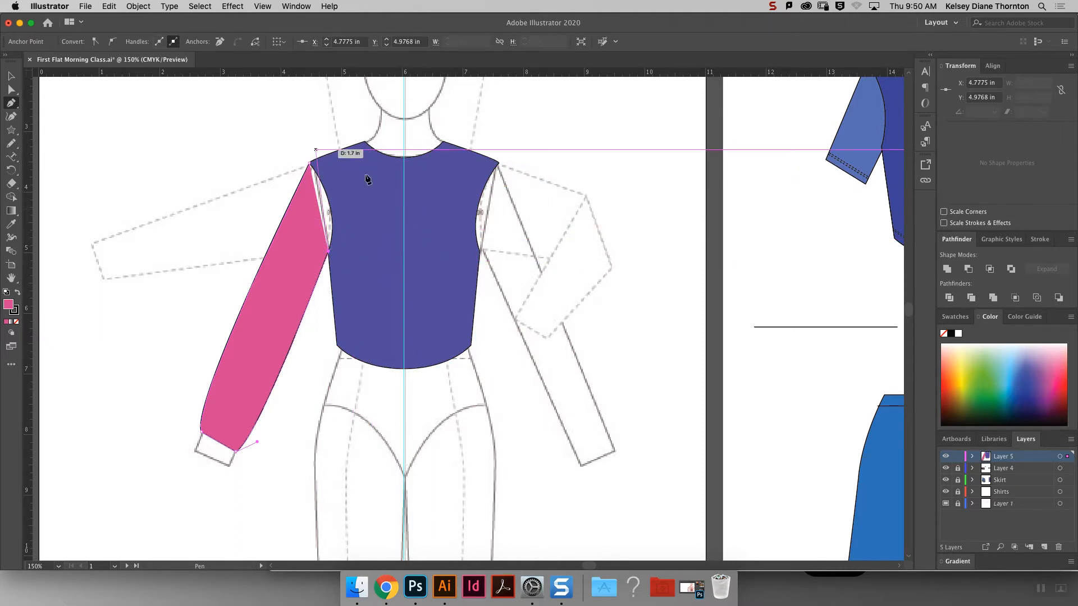
Close the sleeve path at the shoulder tip with a rounded curve overlapping the bodice, then deselect it.
drag(382, 227, 384, 184)
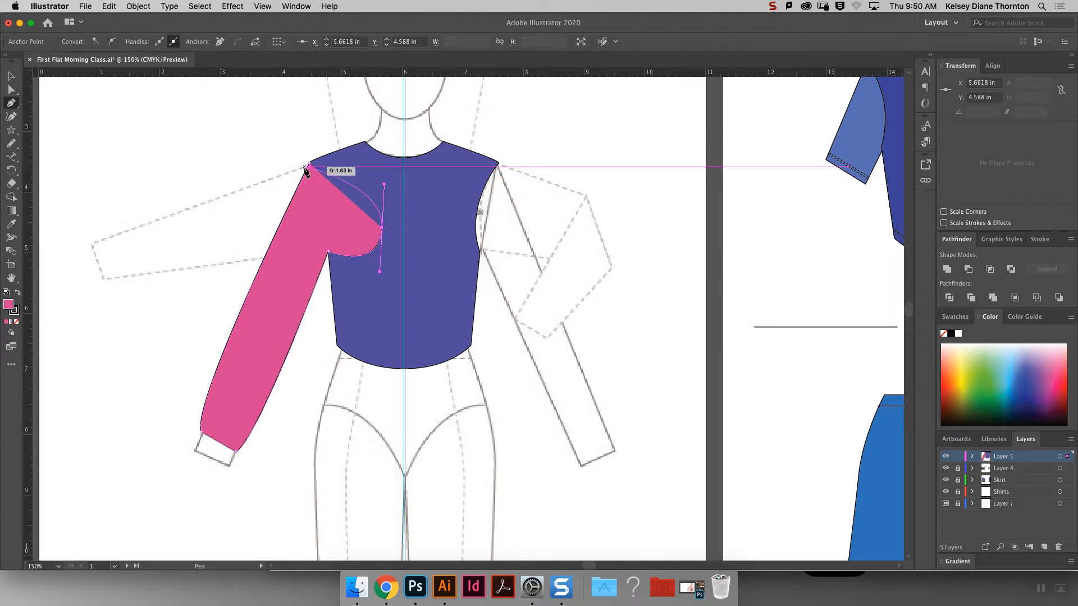
click(310, 164)
click(12, 77)
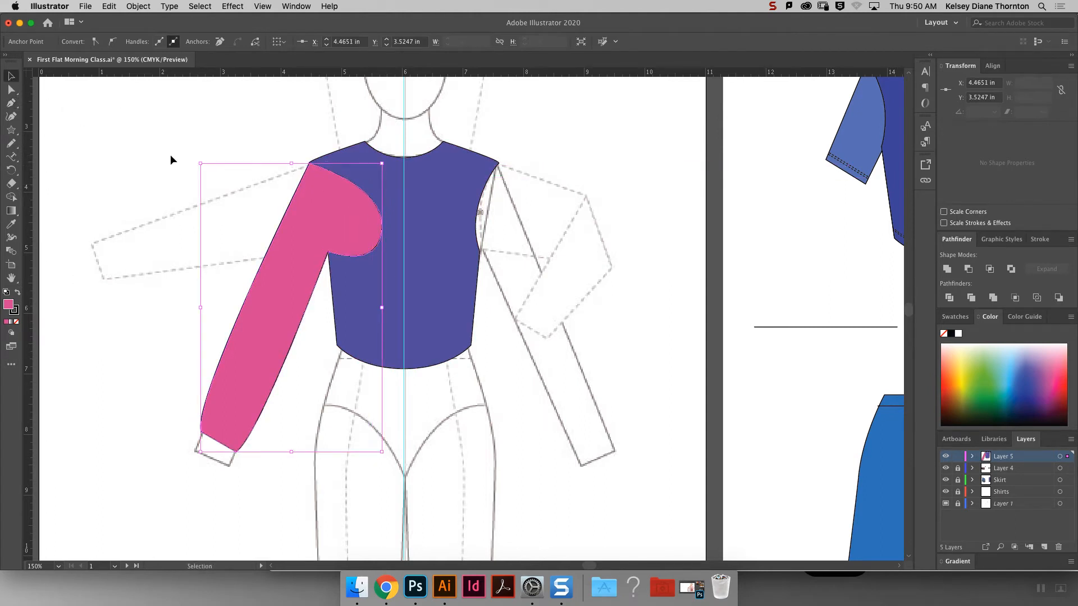
click(170, 154)
Send the pink sleeve shape backward in the stacking order.
click(294, 282)
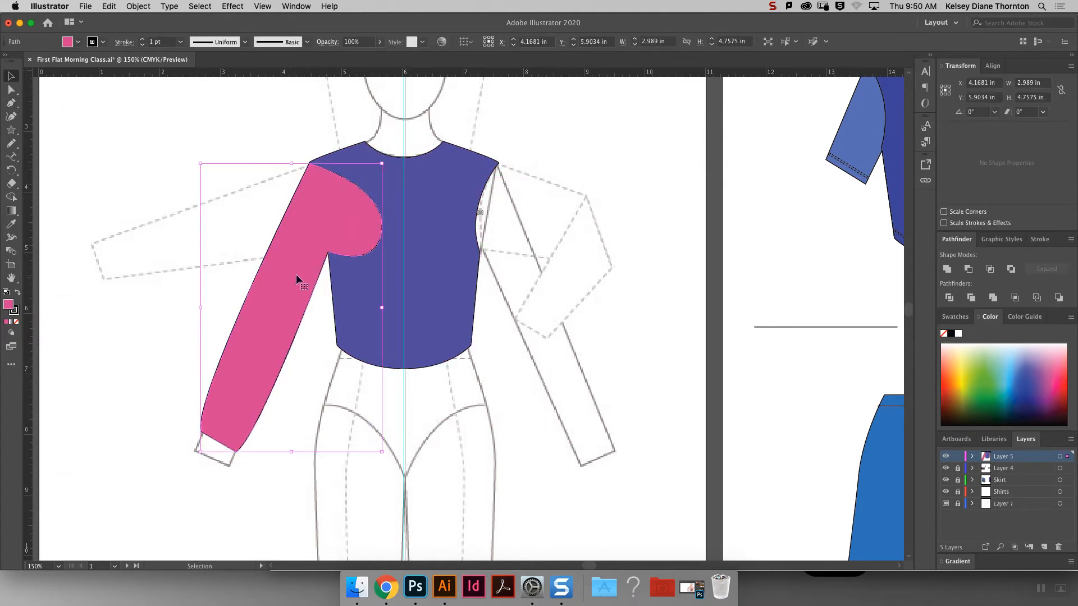
right_click(294, 282)
mouse_move(387, 463)
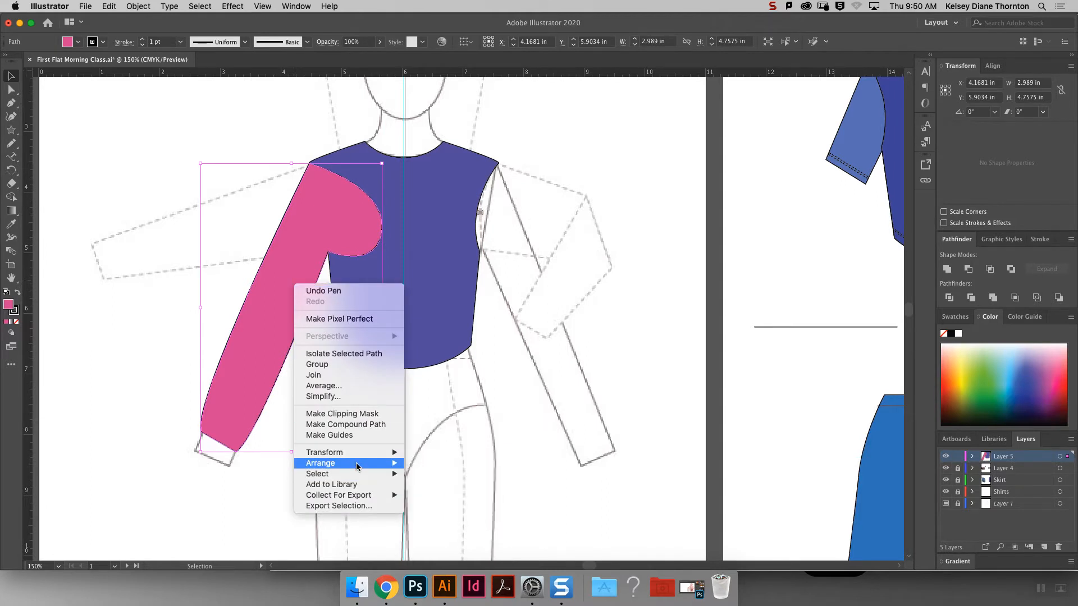
click(435, 486)
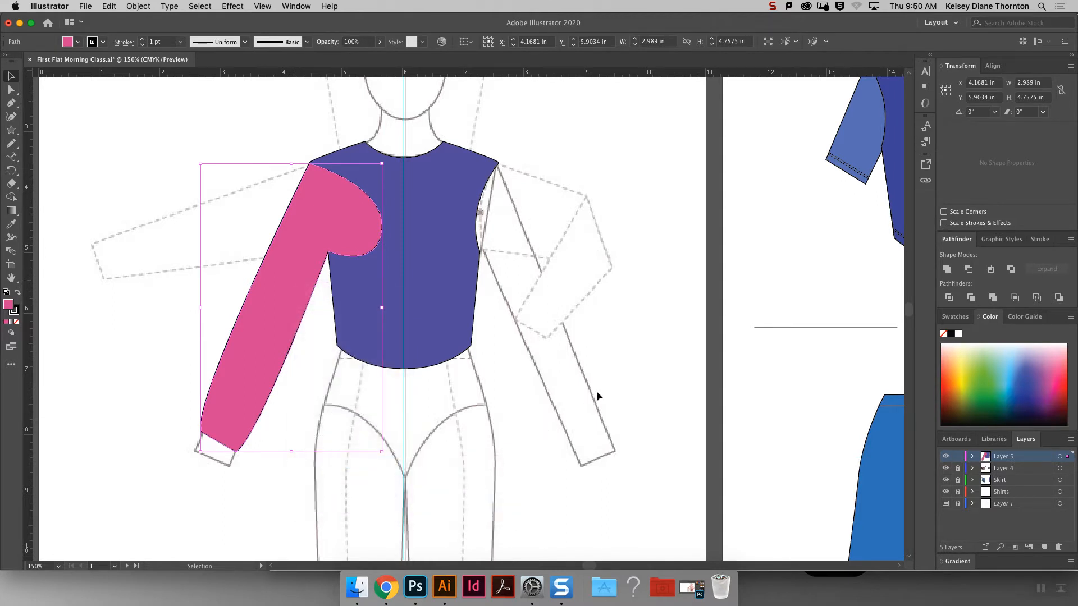
Deselect the pink sleeve and nudge its inner wrist anchor slightly so it meets the croquis wrist.
click(542, 378)
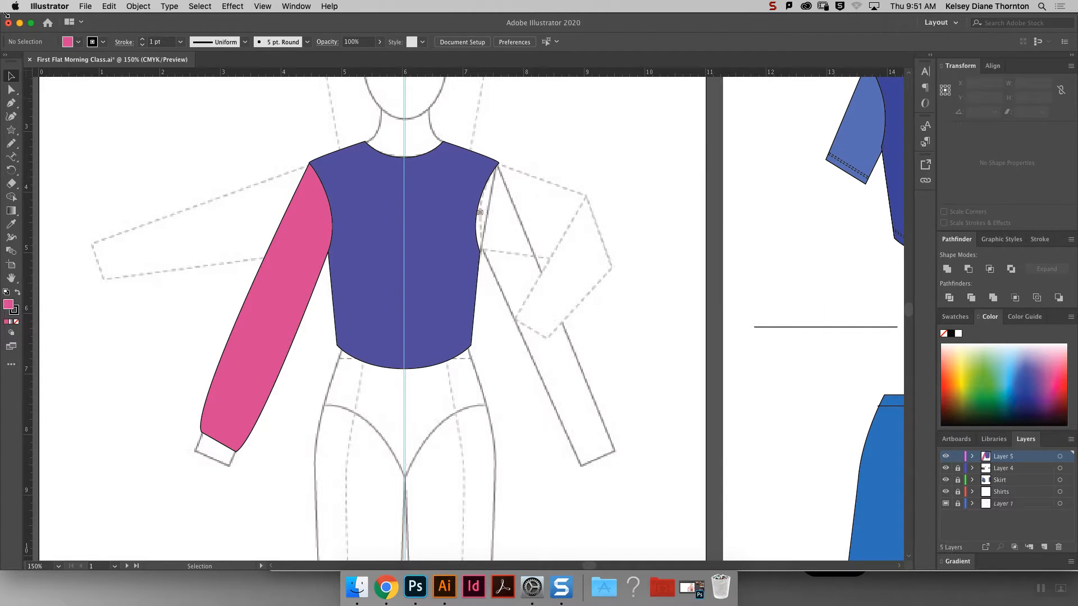
click(12, 92)
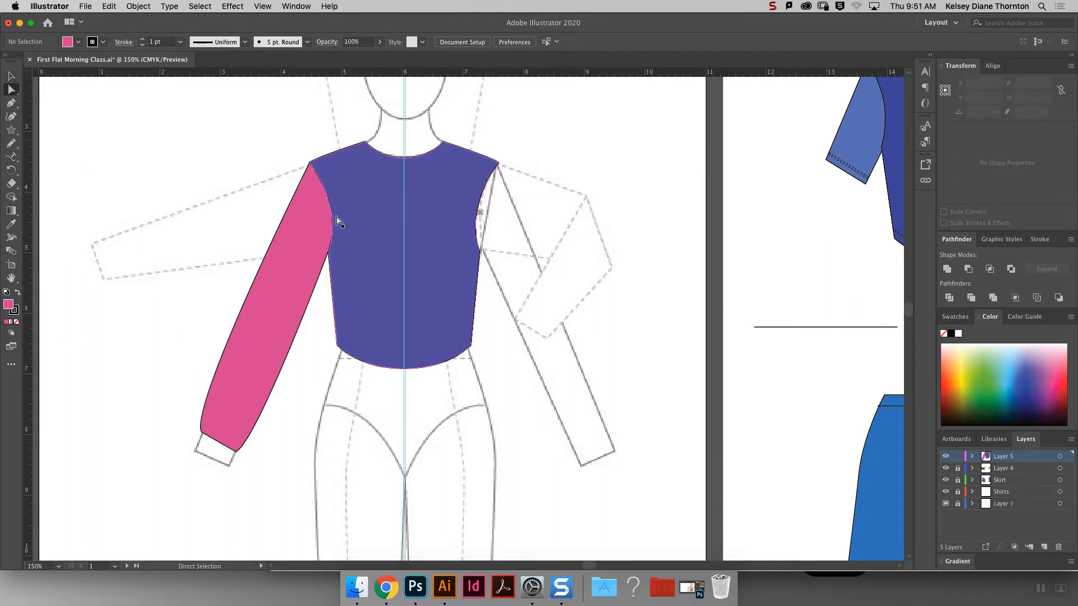
drag(238, 449, 238, 450)
click(282, 473)
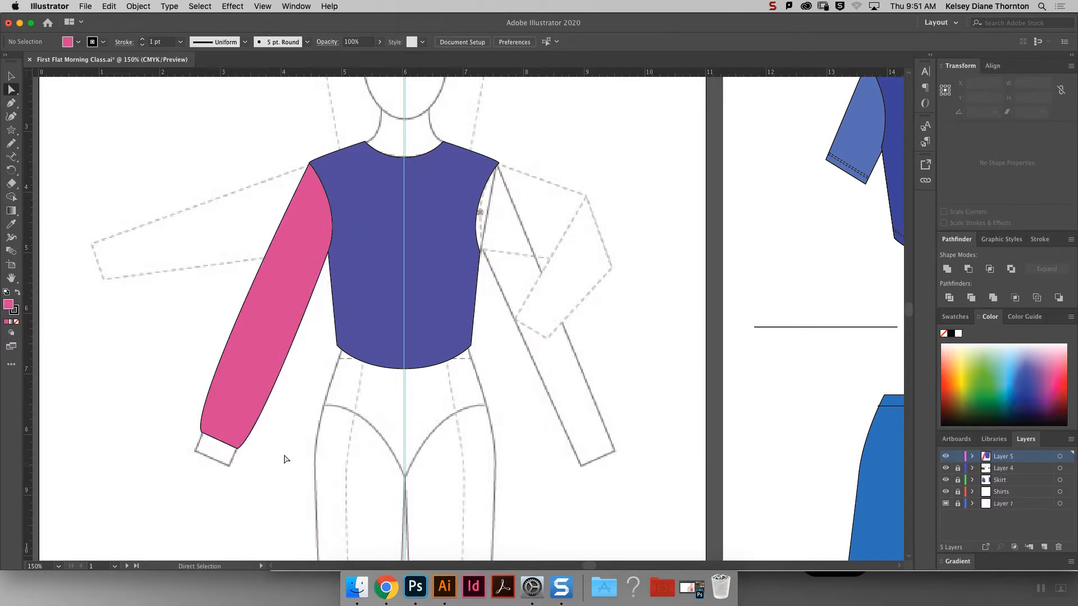
Draw a closed four-cornered cuff with the Pen tool between the sleeve end and the croquis wrist, and deselect it.
click(10, 103)
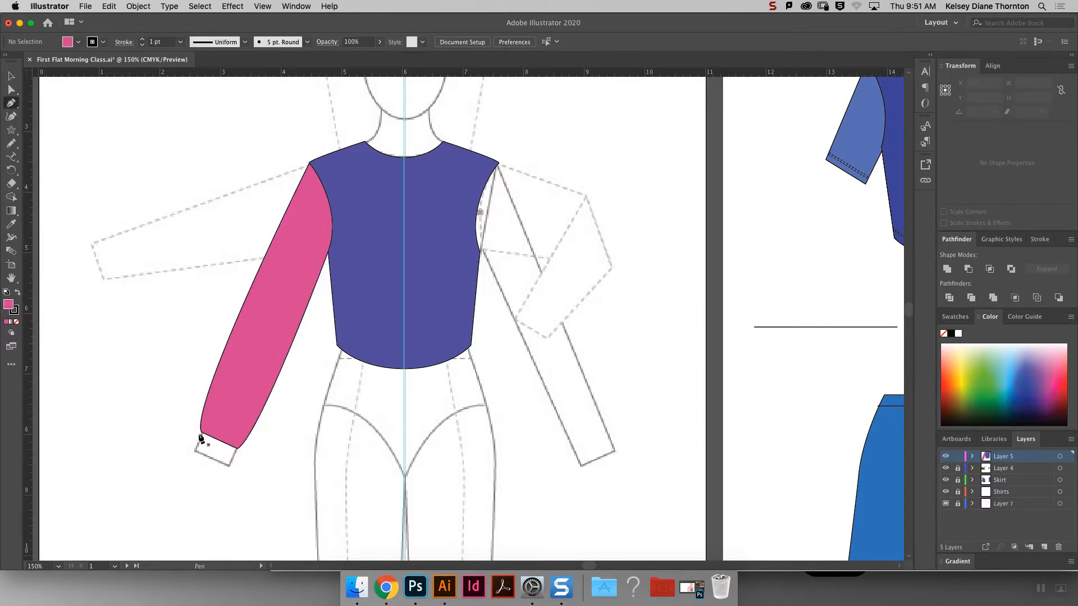
click(195, 448)
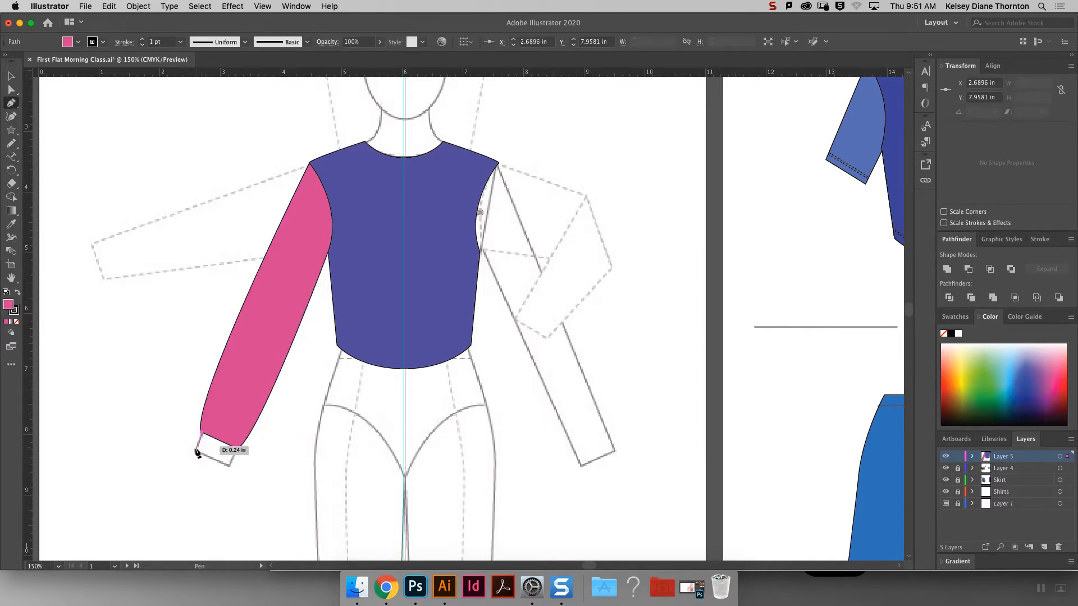
click(229, 465)
click(237, 449)
click(202, 433)
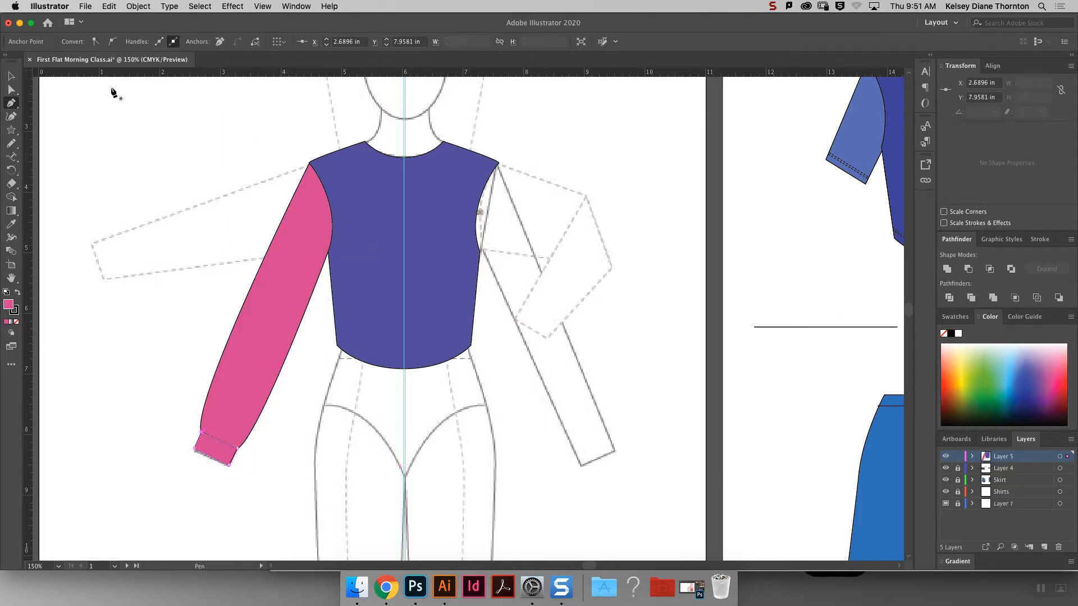
click(11, 76)
click(643, 336)
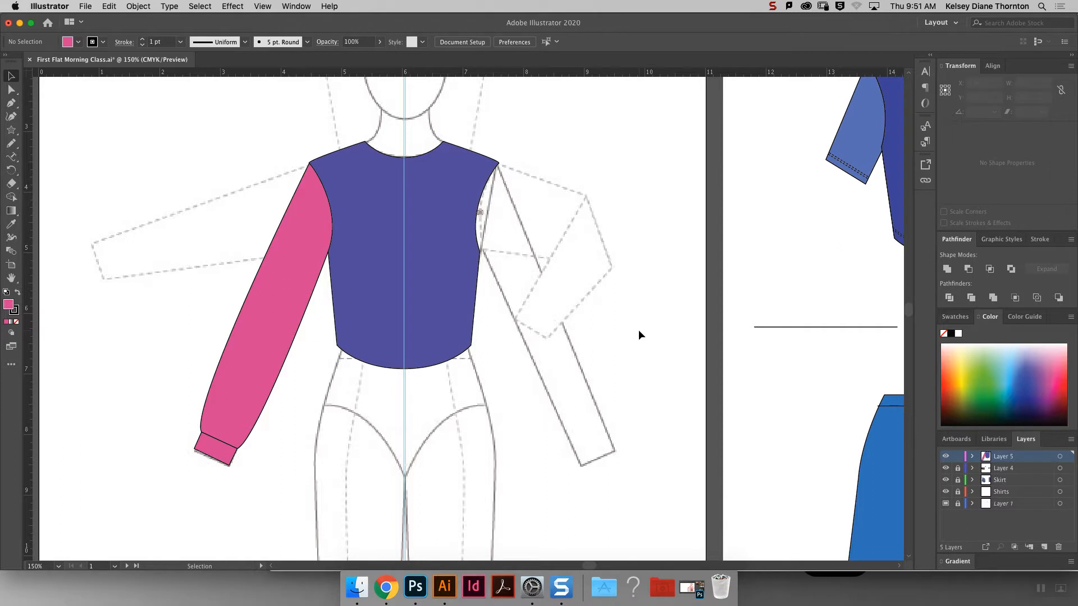
Recolour the cuff by sampling the bodice's purple fill with the Eyedropper.
click(228, 457)
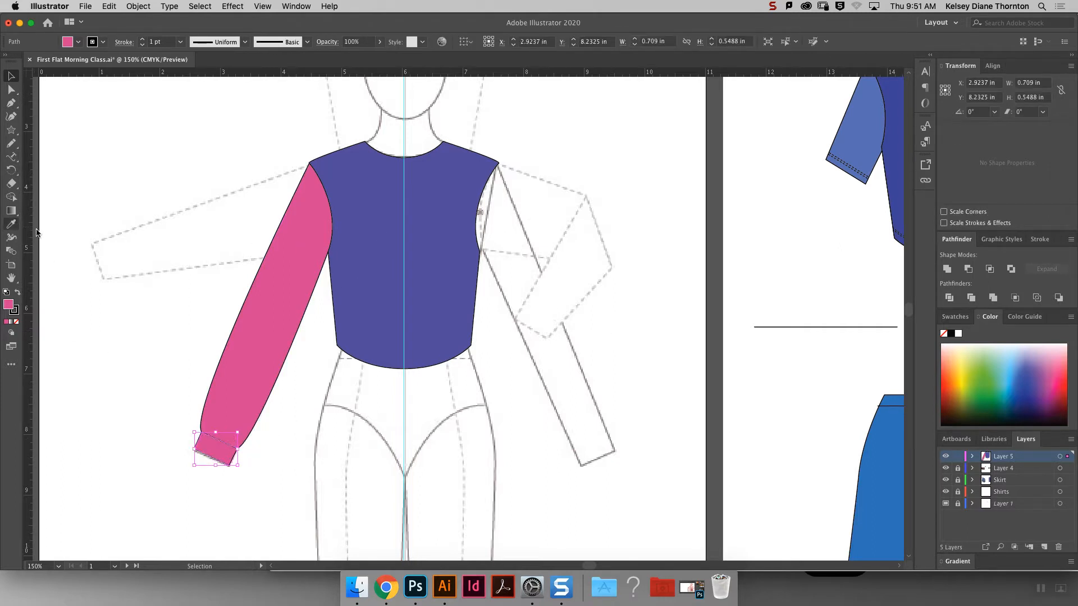
key(i)
click(392, 244)
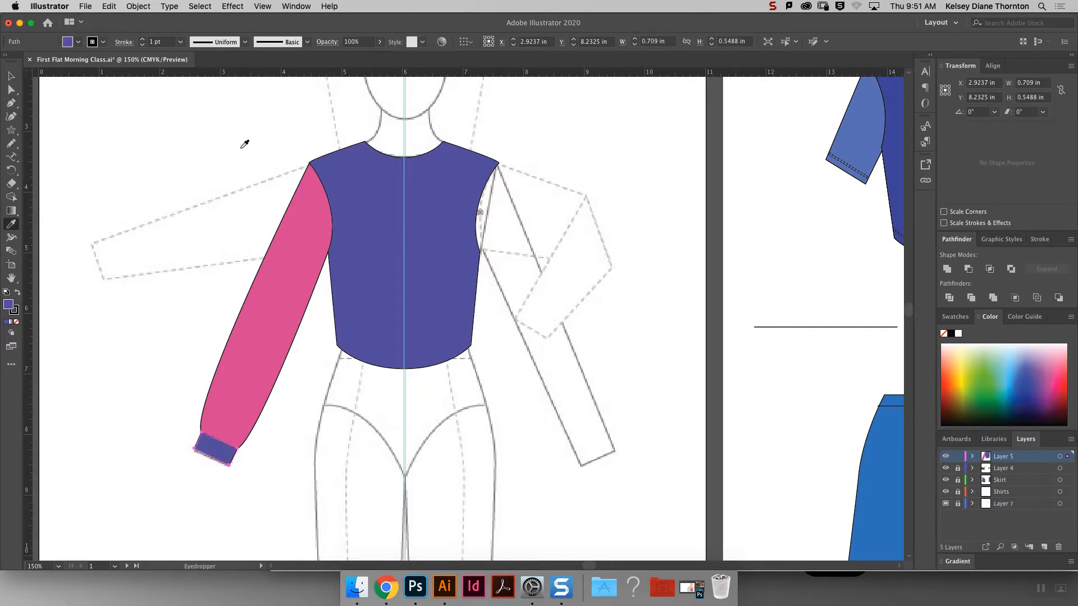
click(12, 77)
drag(132, 301, 286, 528)
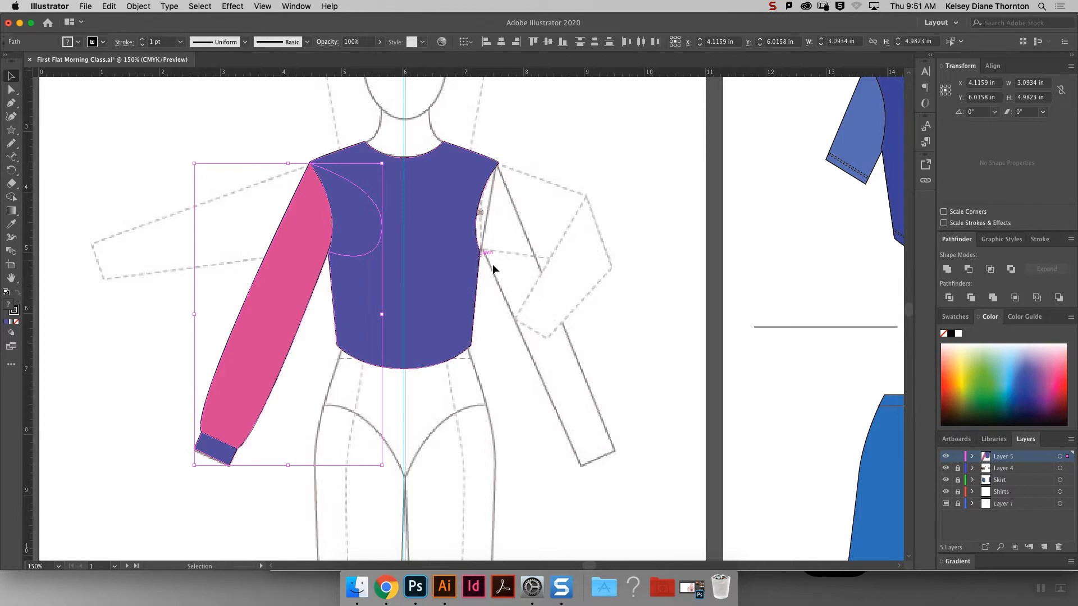
key(super+minus)
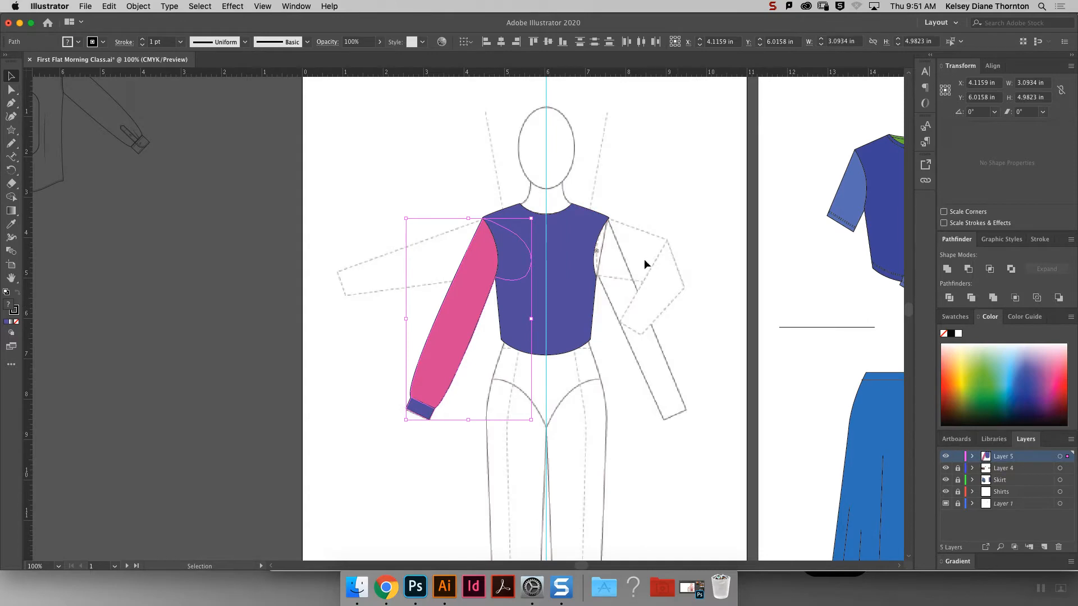
click(645, 460)
Toggle Layer 4's visibility to check its garments, and hide the Skirt layer while viewing the finished shirt flats.
drag(586, 567, 633, 567)
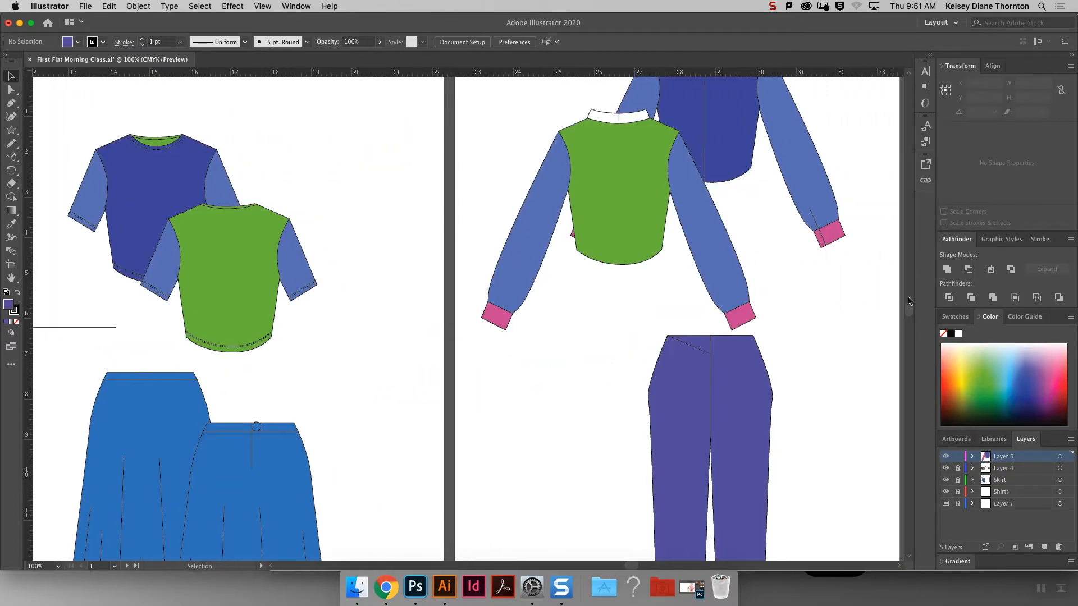
scroll(631, 194, up, 5)
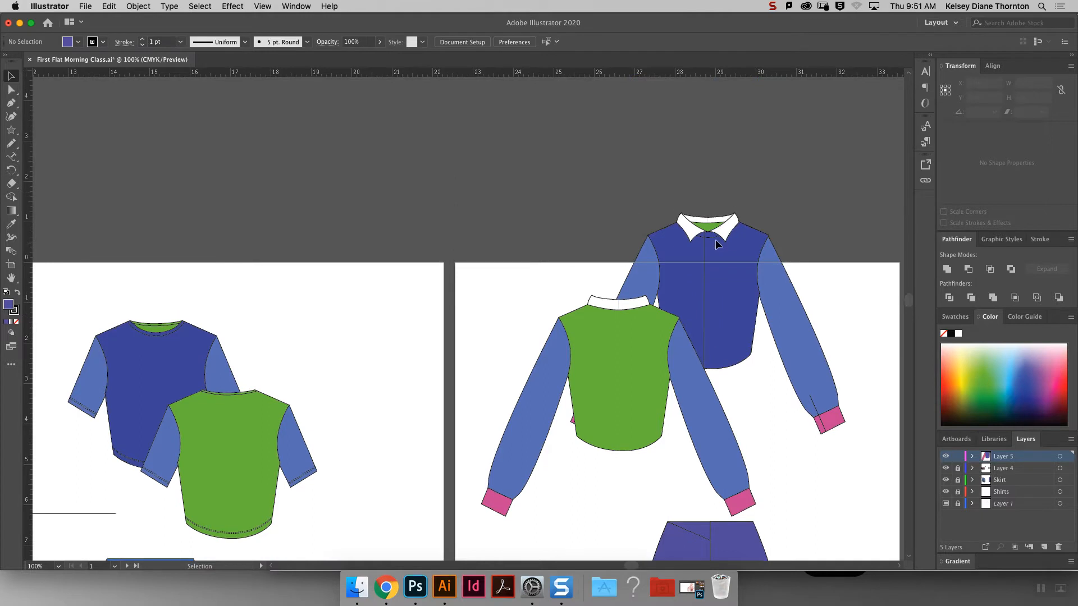
click(945, 469)
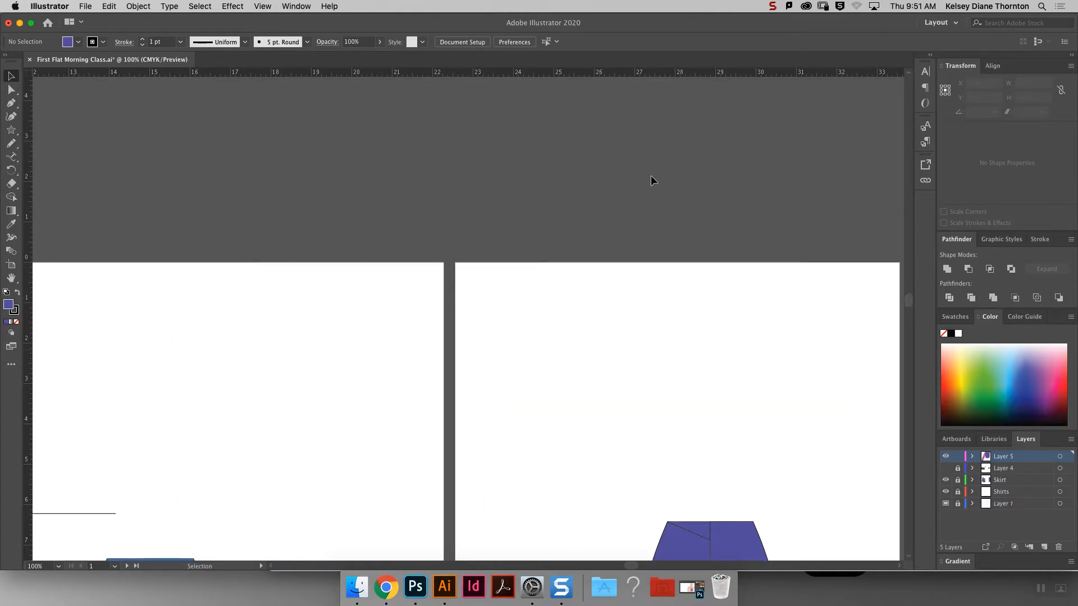
click(946, 468)
click(945, 480)
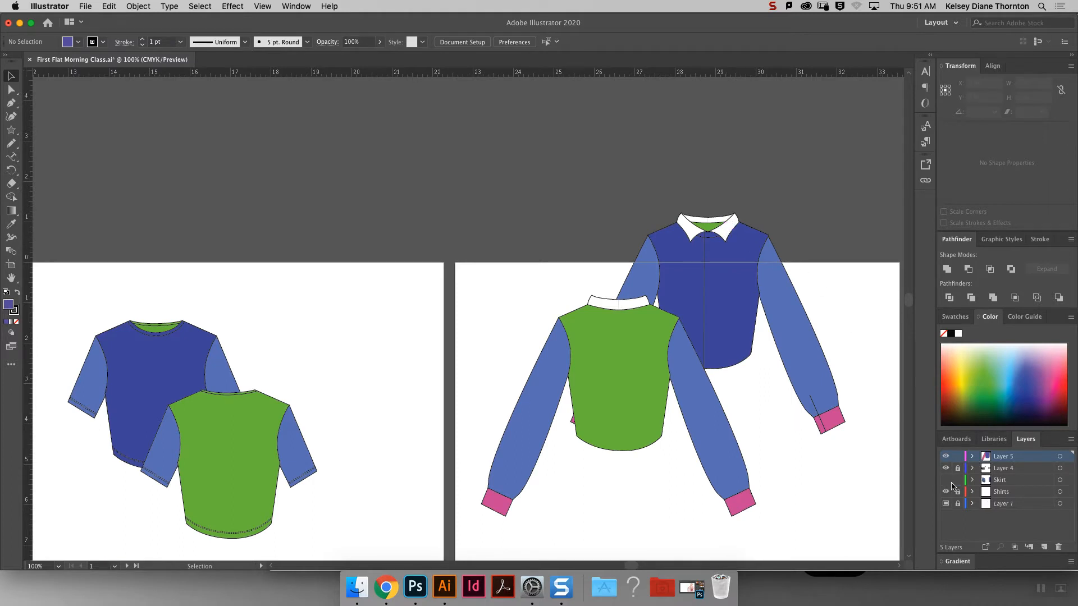
Select the white collar pieces on the finished collared shirt and bring them over beside the croquis artboard.
click(718, 222)
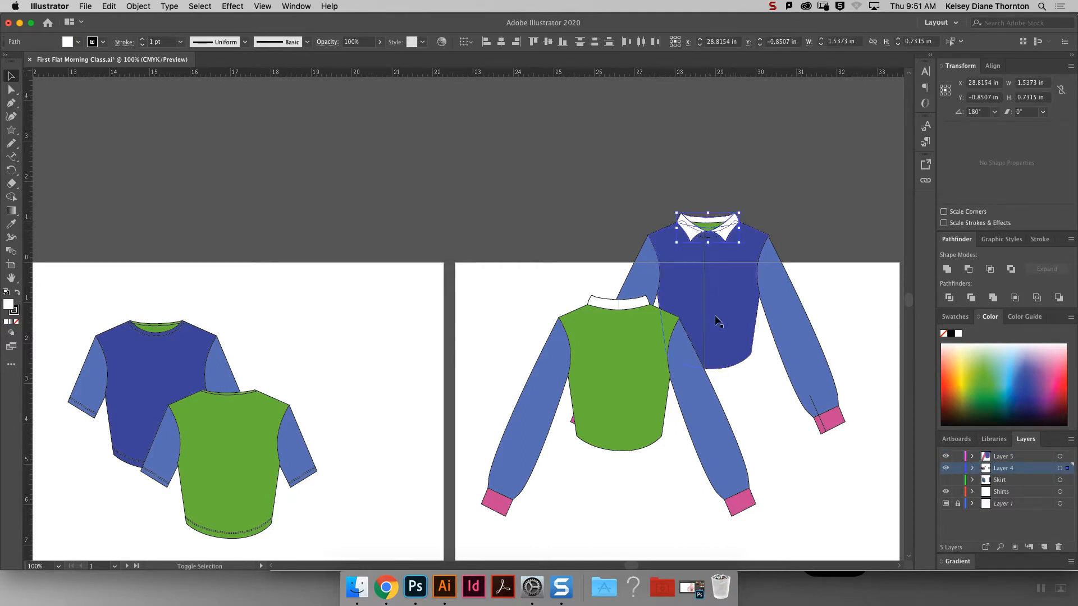
shift+click(616, 305)
key(a)
key(v)
drag(730, 230, 149, 240)
key(space)
drag(223, 298, 798, 268)
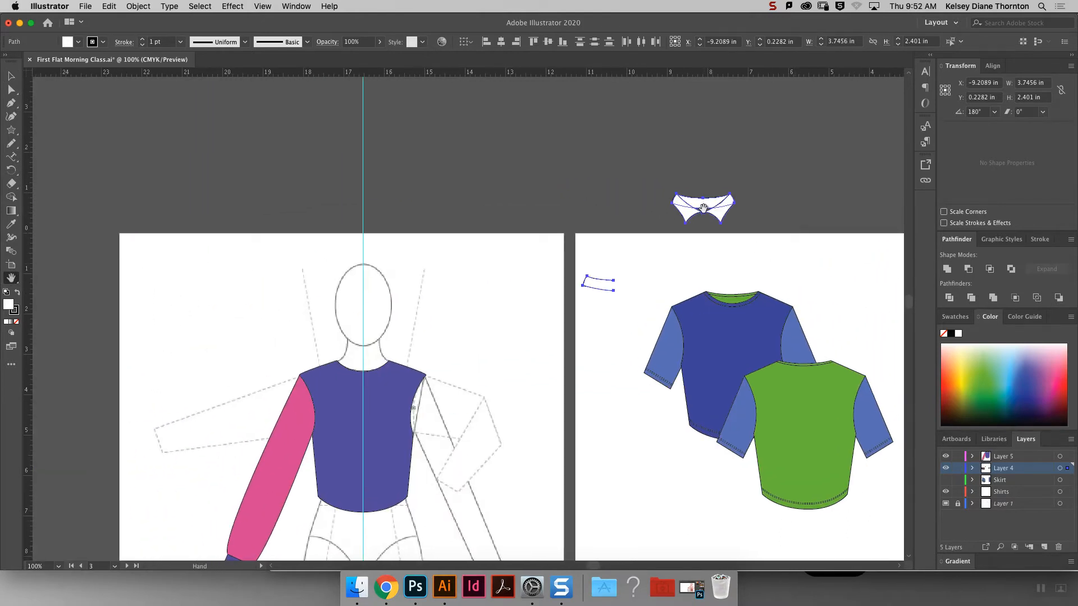
Delete the stray half back-collar piece and place the white collar centred on the croquis at the bodice neckline.
click(11, 77)
click(470, 236)
drag(578, 260, 635, 316)
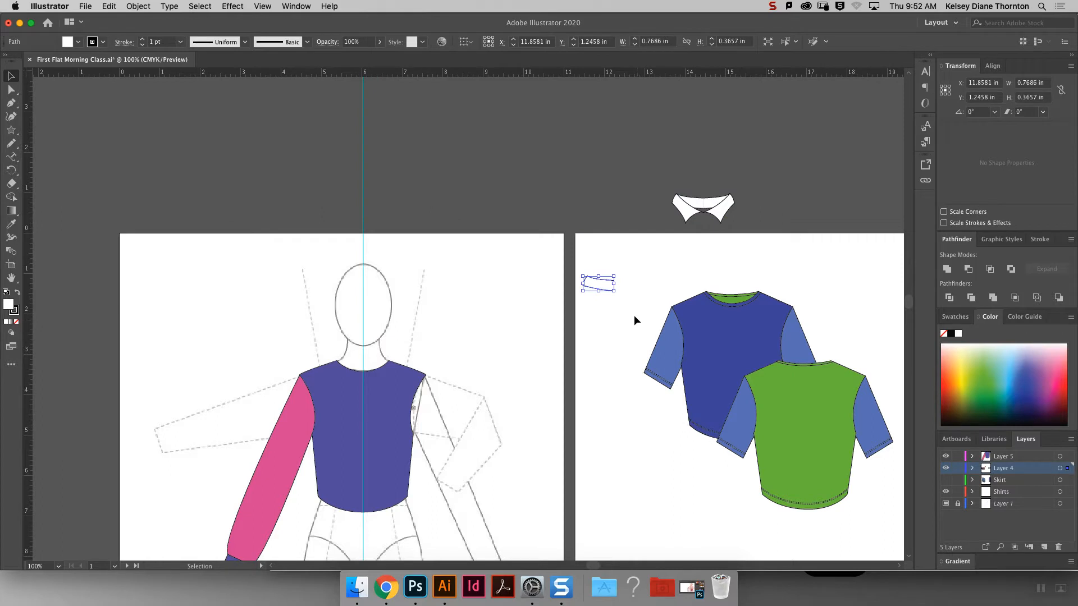
key(Delete)
drag(720, 212, 380, 367)
click(450, 338)
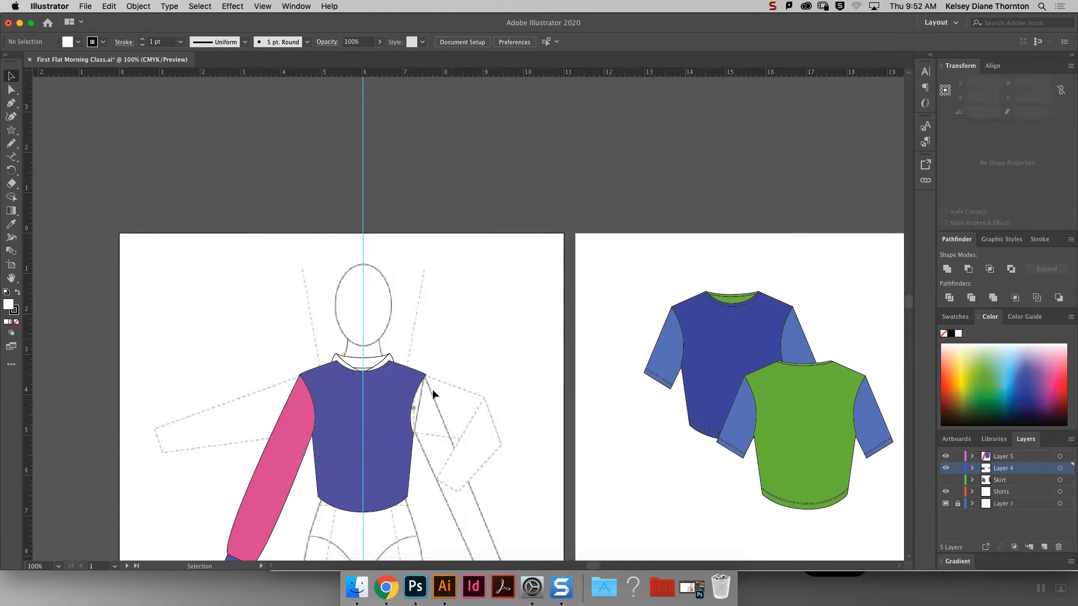
Try to put the selected collar pieces over the bodice with the Bring to Front arrangement.
click(390, 360)
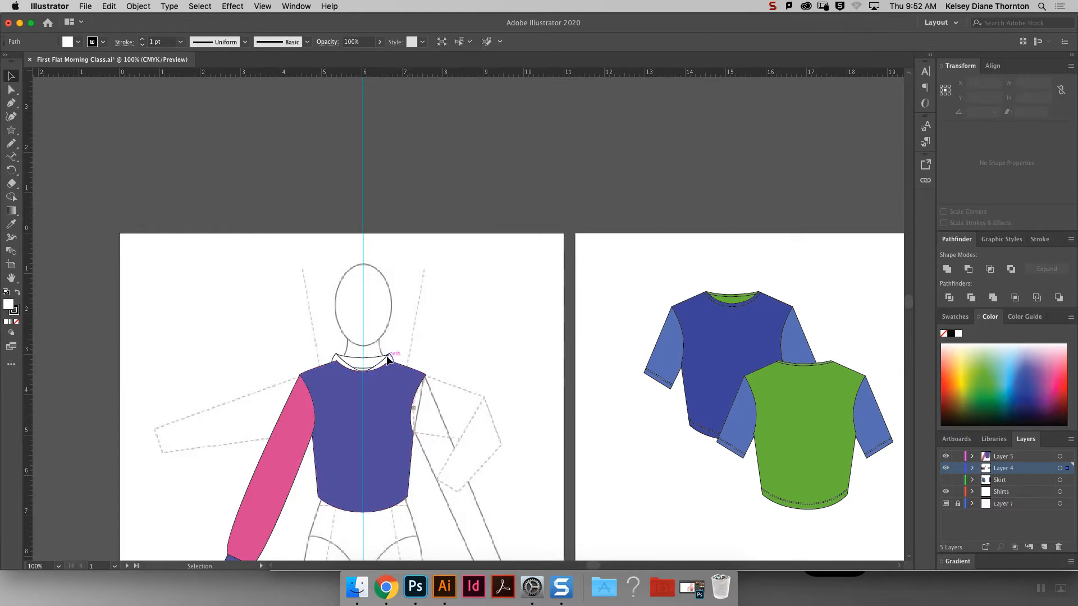
shift+click(340, 361)
click(359, 361)
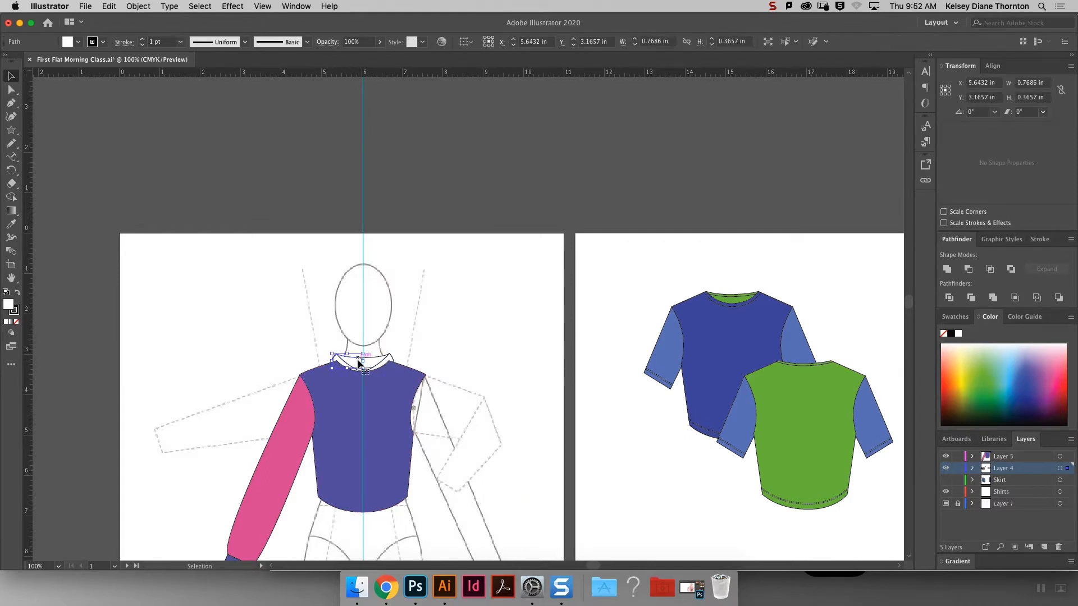
right_click(363, 362)
click(373, 296)
click(333, 327)
drag(325, 339, 416, 359)
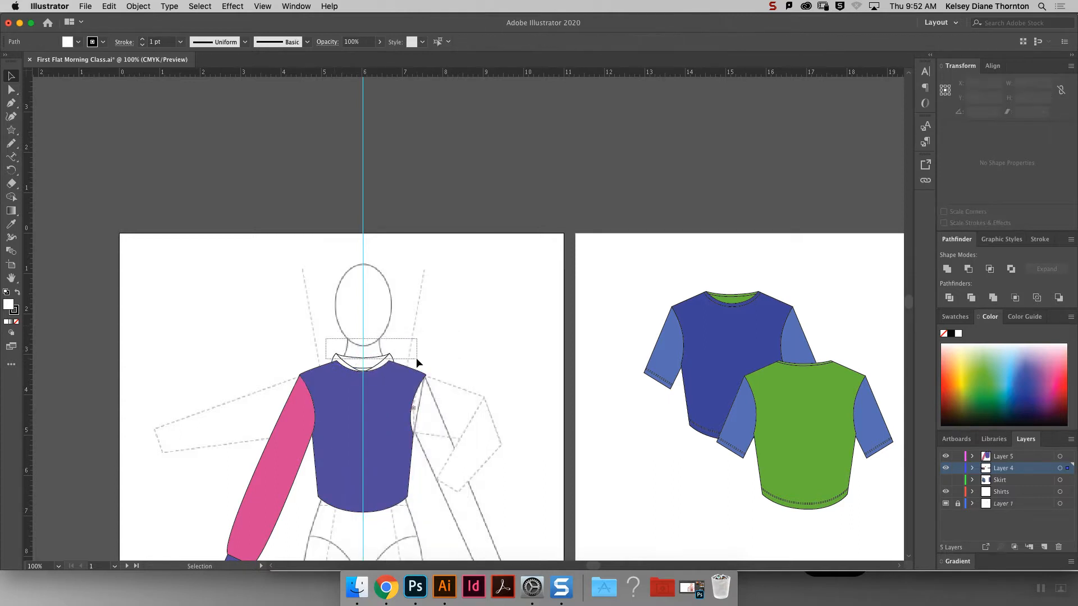
right_click(363, 349)
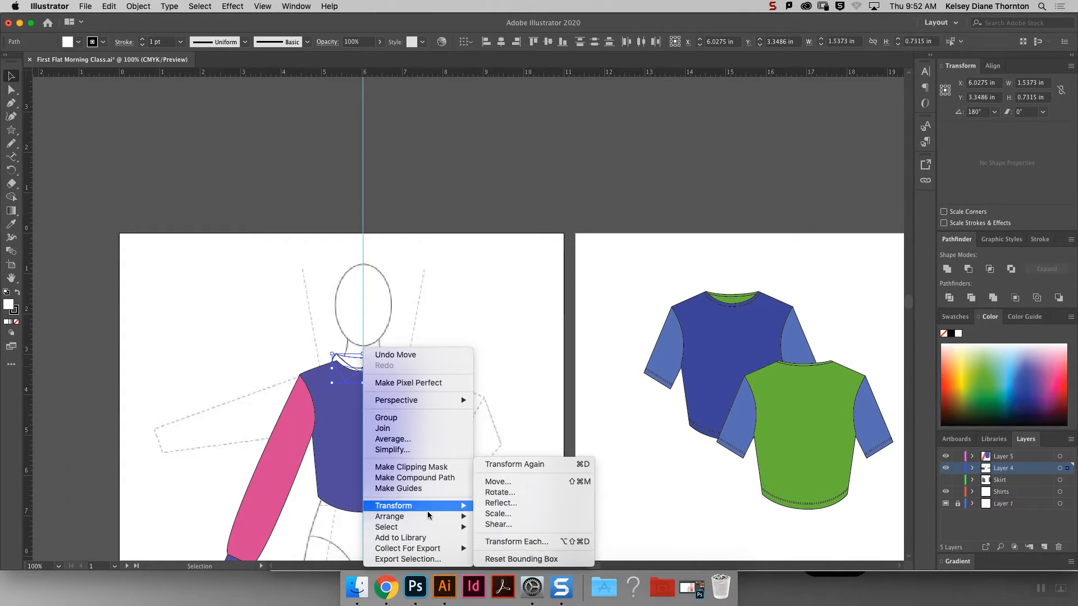
mouse_move(426, 509)
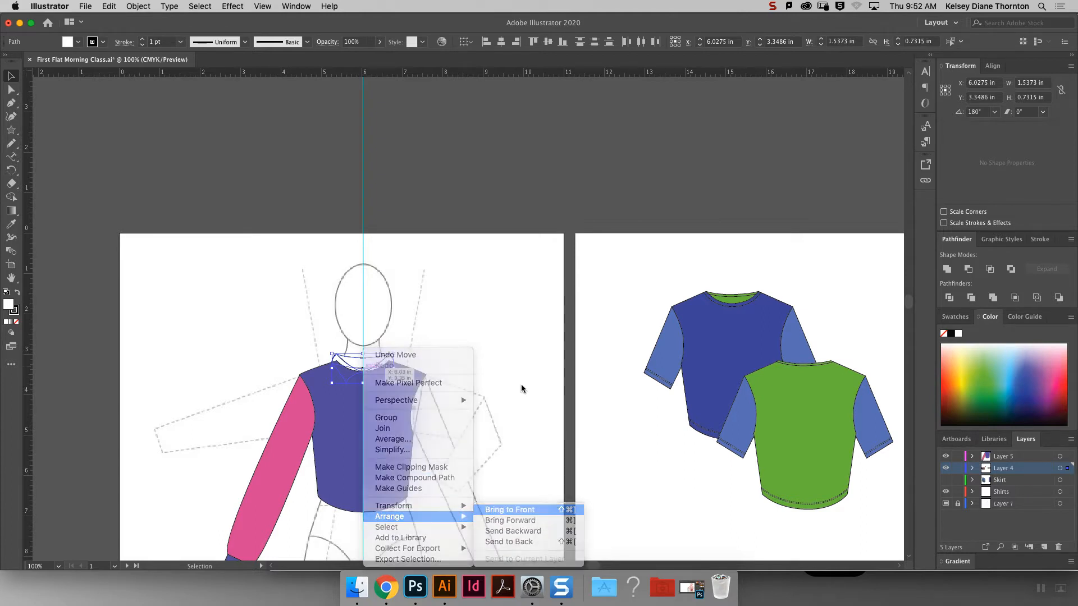
click(525, 511)
click(515, 349)
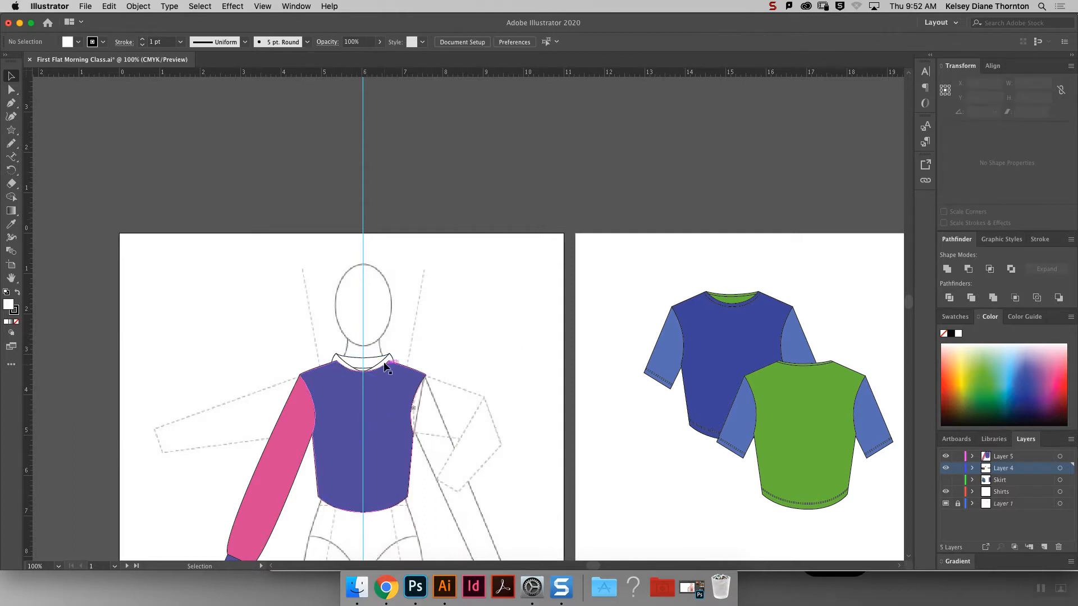
Select the collar, the green shirt and the pink sleeve in turn to compare which layer each is on.
click(360, 361)
drag(320, 340, 406, 358)
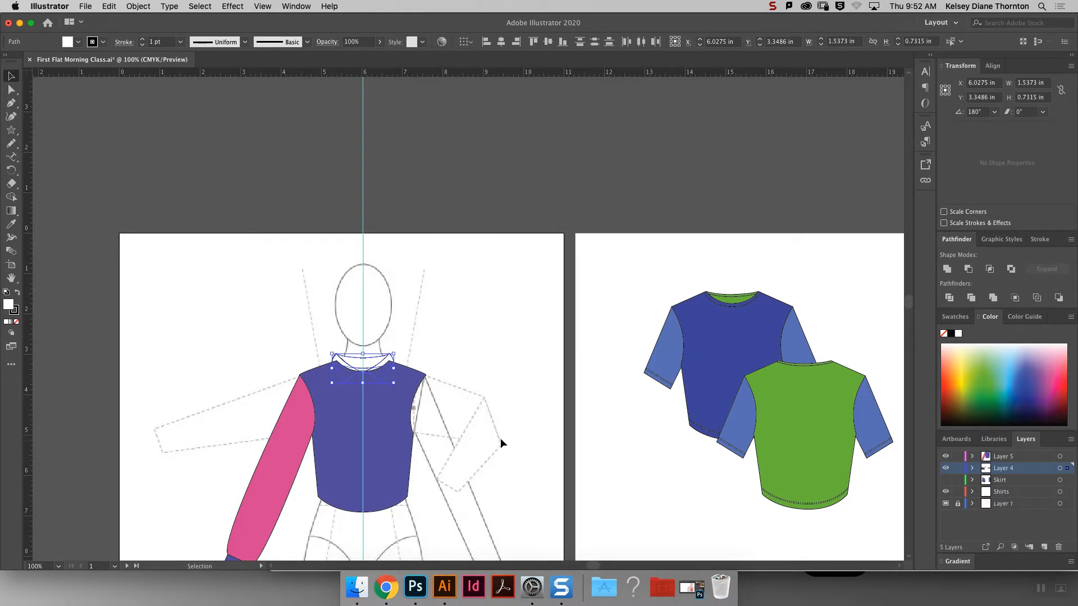
click(780, 433)
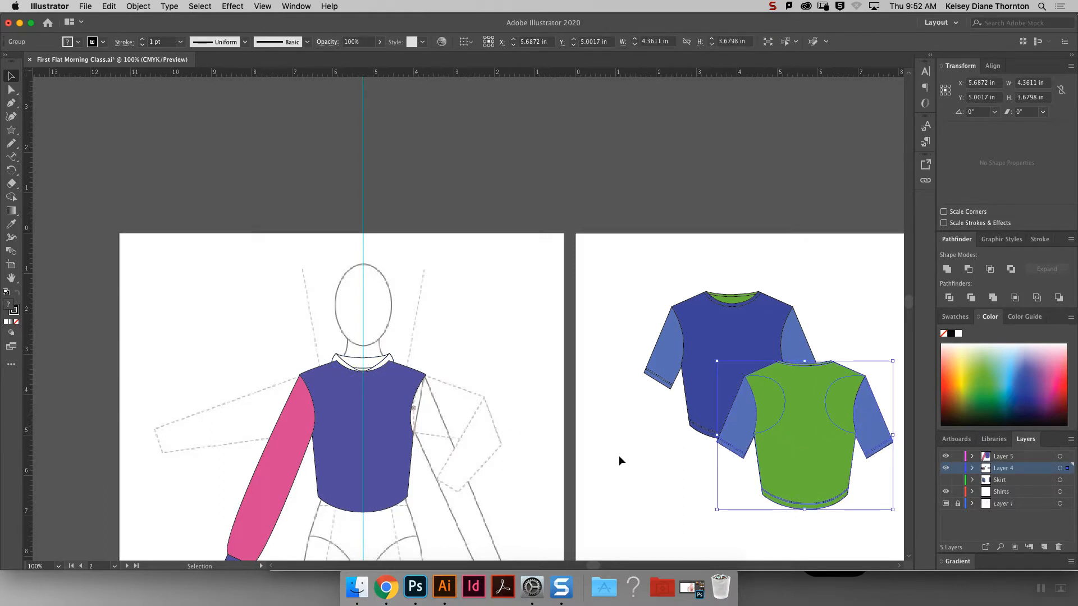
click(286, 456)
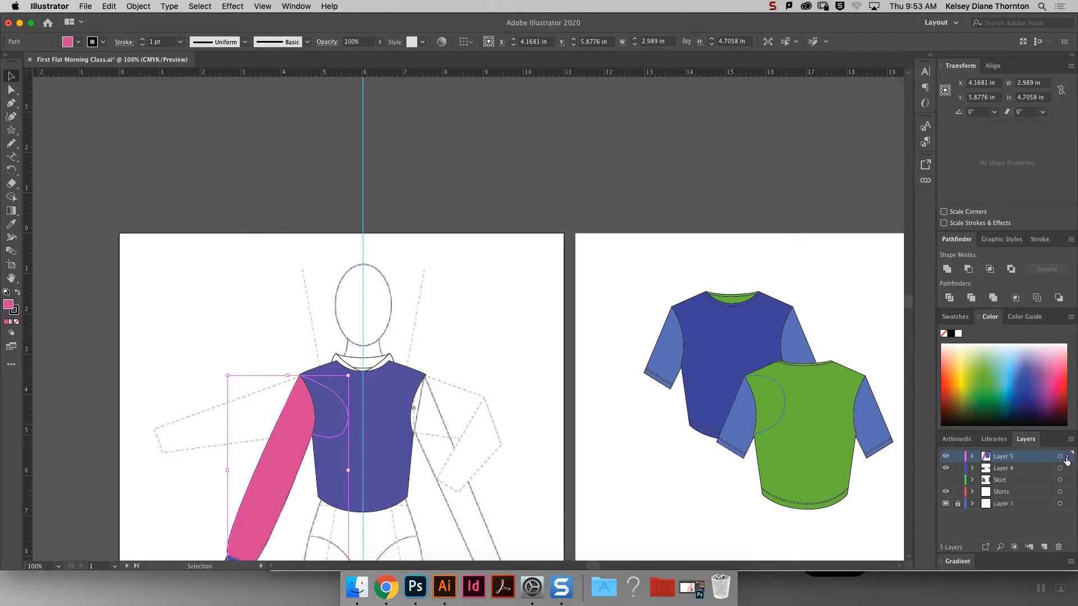
click(571, 424)
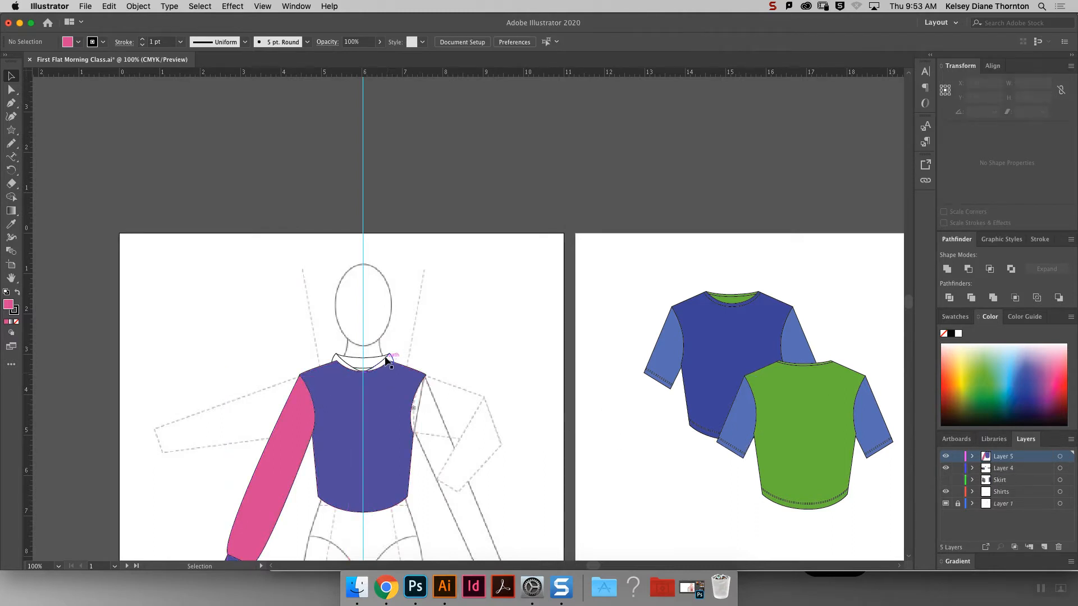
Move the selected collar pieces from Layer 4 to Layer 5 so they sit over the bodice, and deselect them.
click(391, 359)
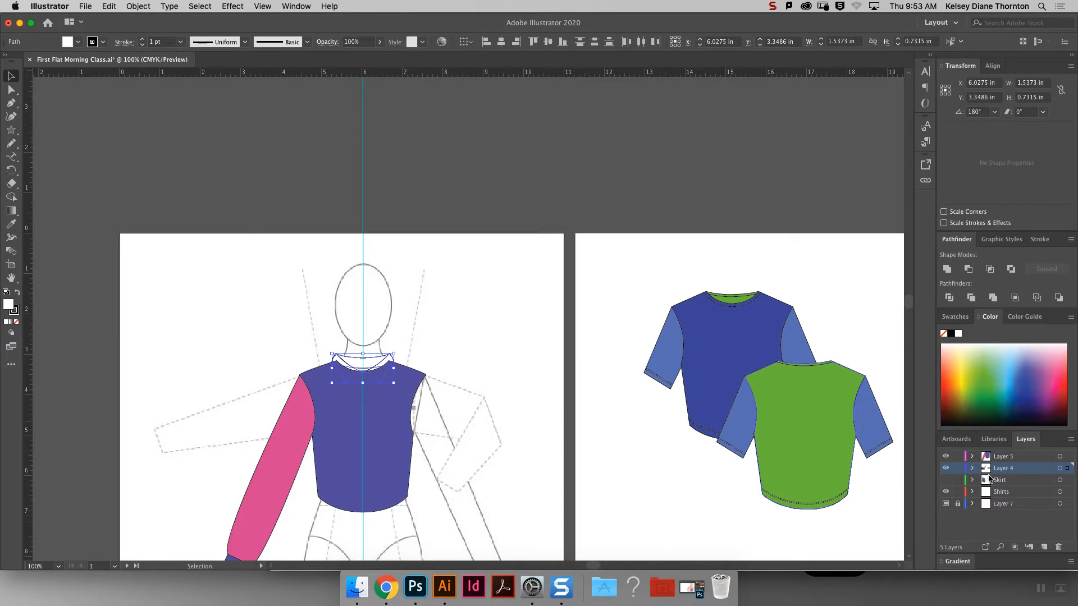
mouse_move(1067, 471)
mouse_down()
mouse_move(1067, 484)
mouse_move(1067, 457)
mouse_up()
click(476, 351)
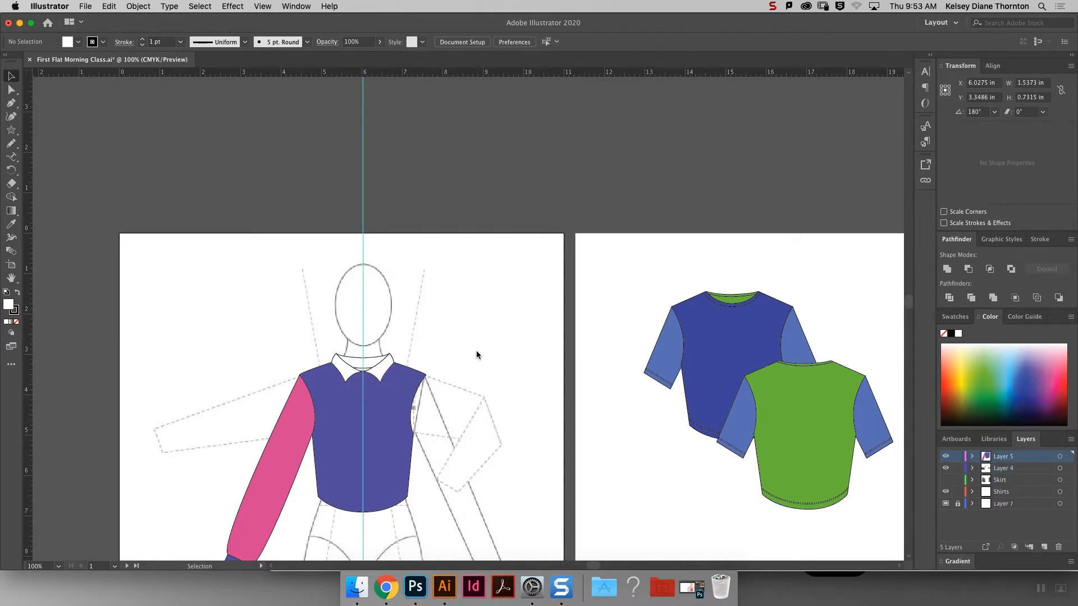
Move the white collar straight up from the neckline onto the croquis head, and deselect it.
scroll(453, 358, down, 3)
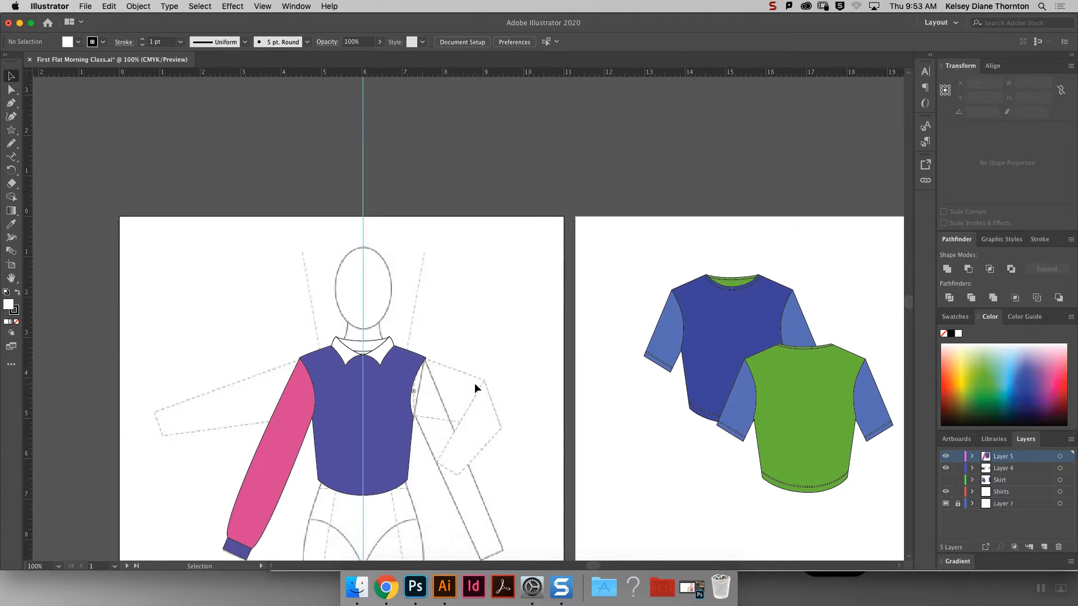
click(375, 308)
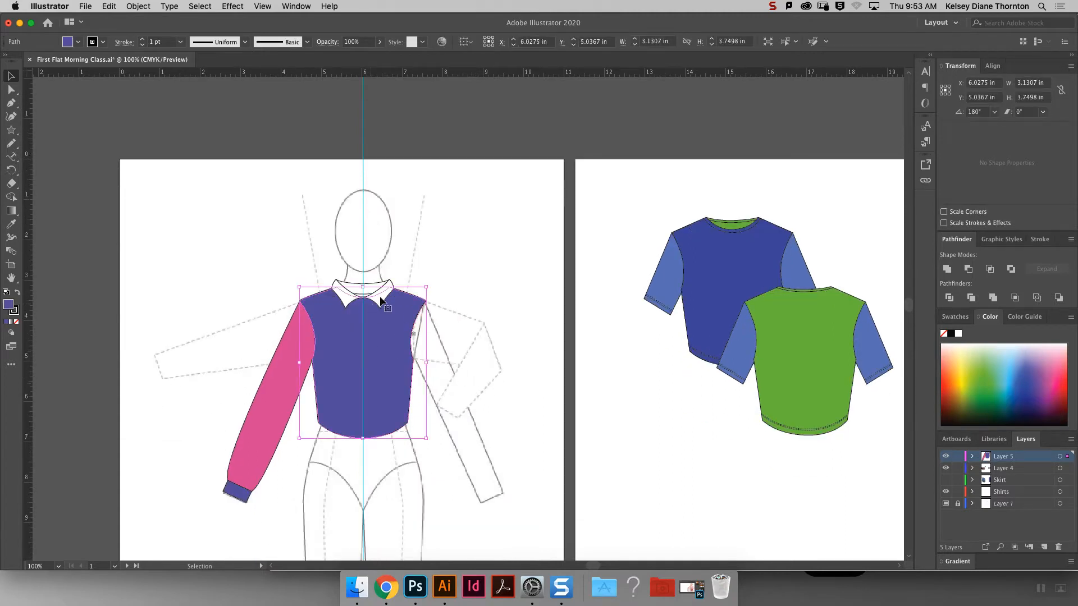
key(a)
key(super+equal)
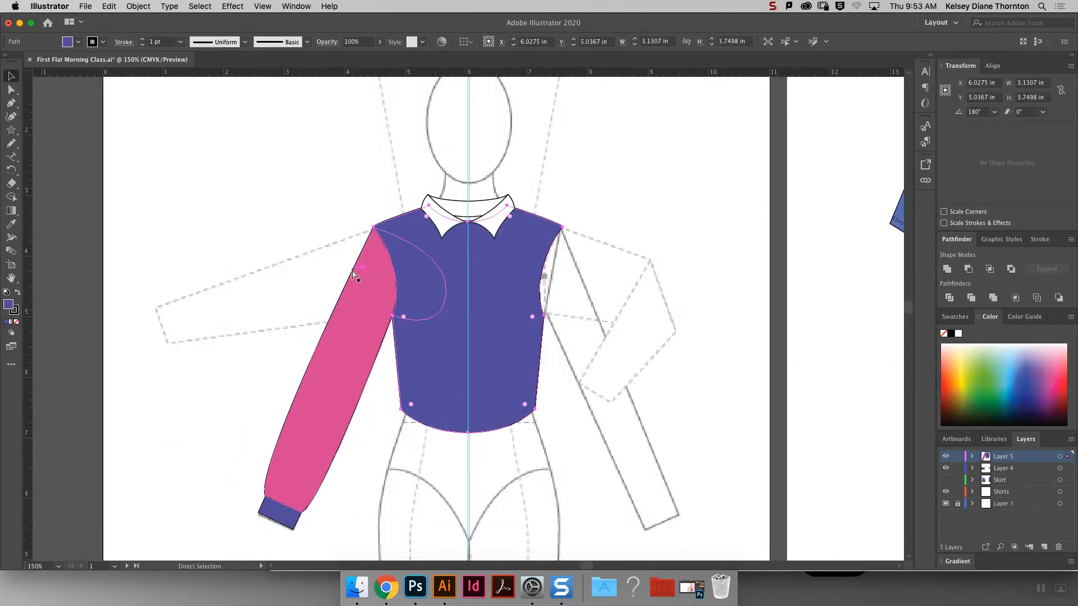
key(v)
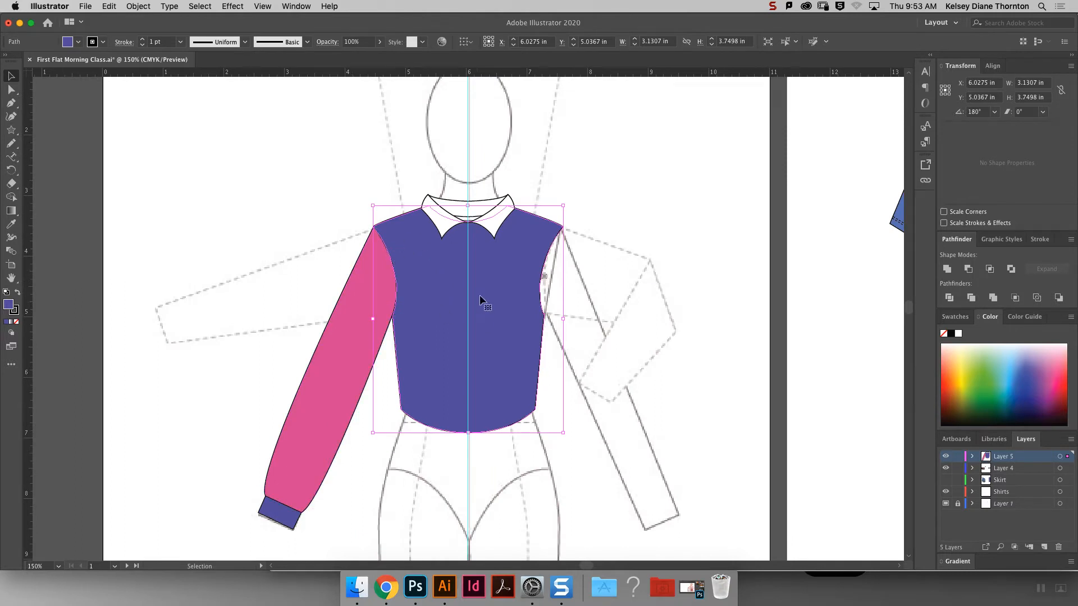
click(509, 207)
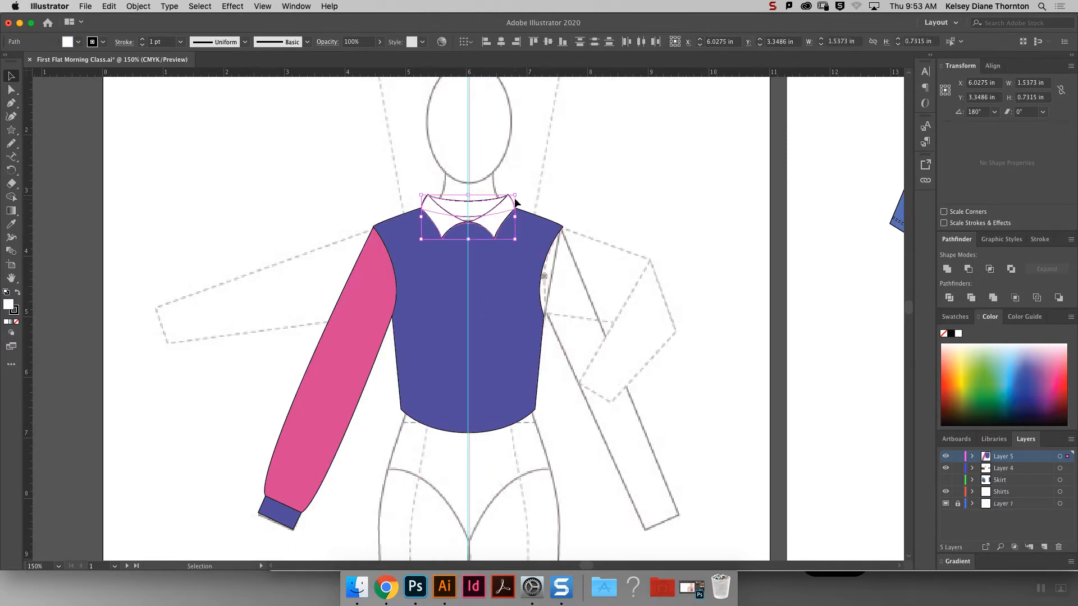
drag(508, 206, 497, 113)
click(558, 170)
Copy the purple bodice and paste the duplicate directly behind it with Paste in Back.
click(507, 261)
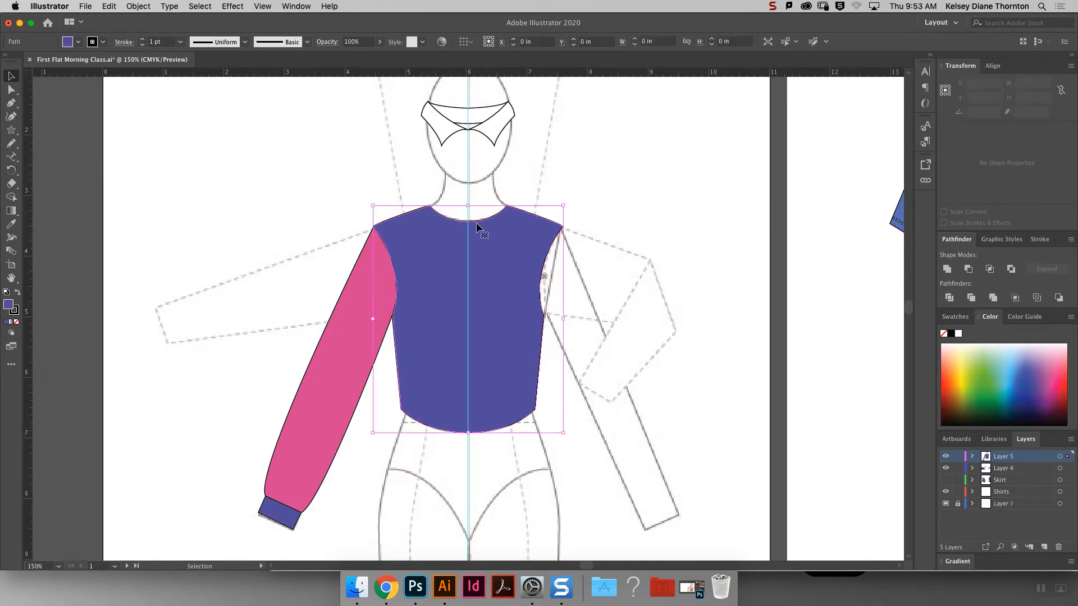
click(110, 7)
click(117, 59)
click(110, 6)
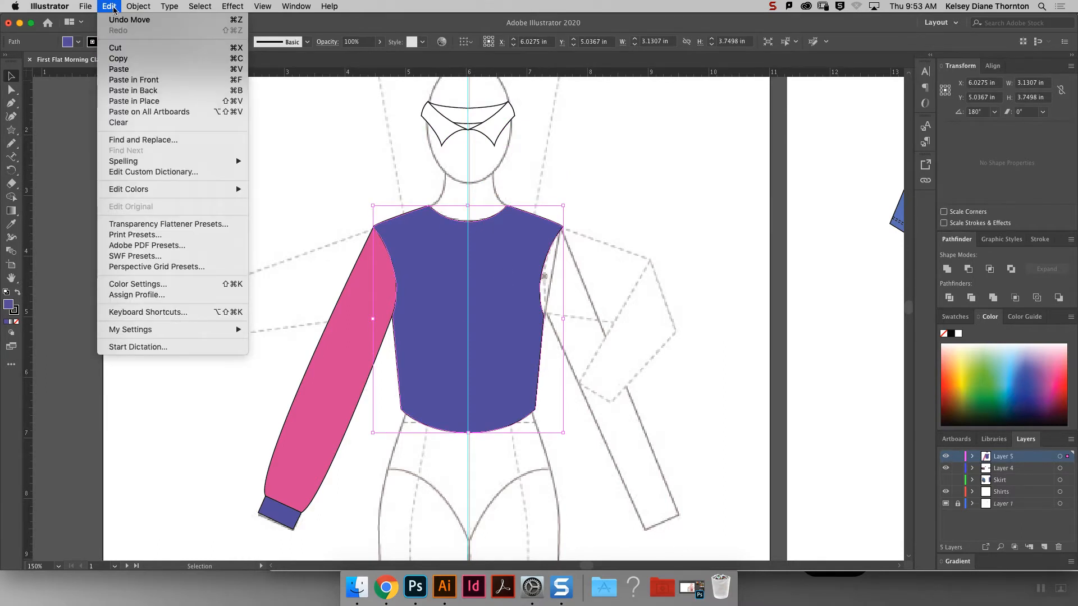
click(144, 94)
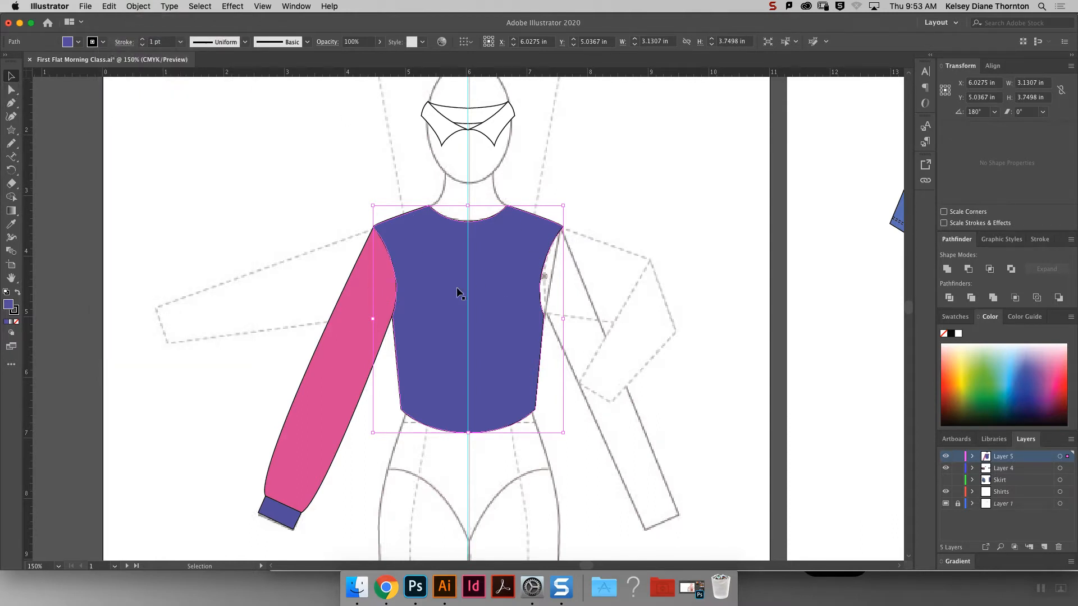
Raise the centre neckline anchor of the rear bodice copy to about Y 3.21 in to form the back neckline, then reselect the front bodice.
click(10, 90)
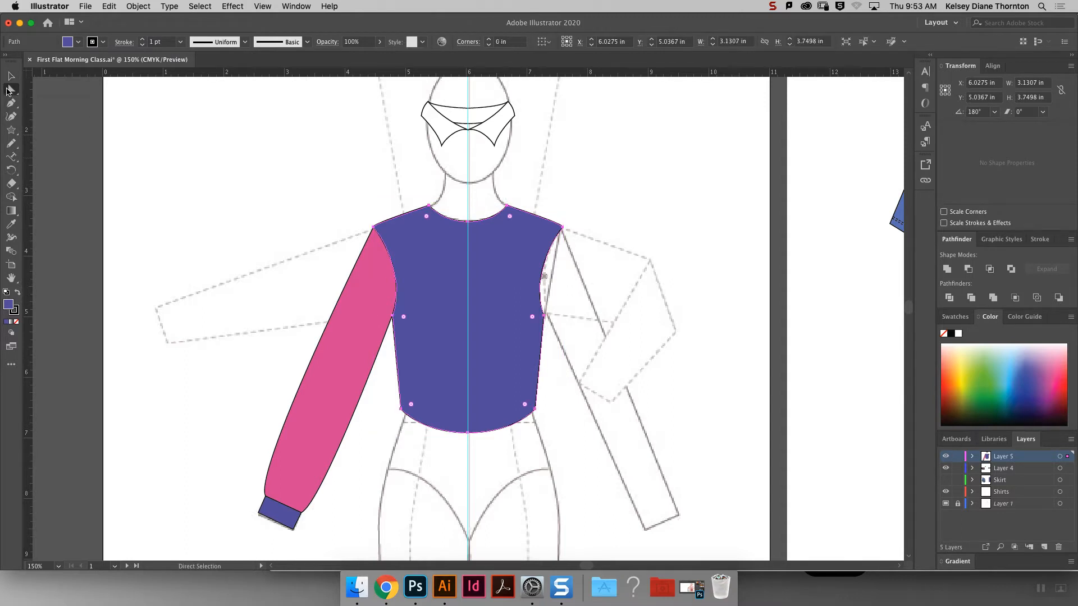
click(468, 223)
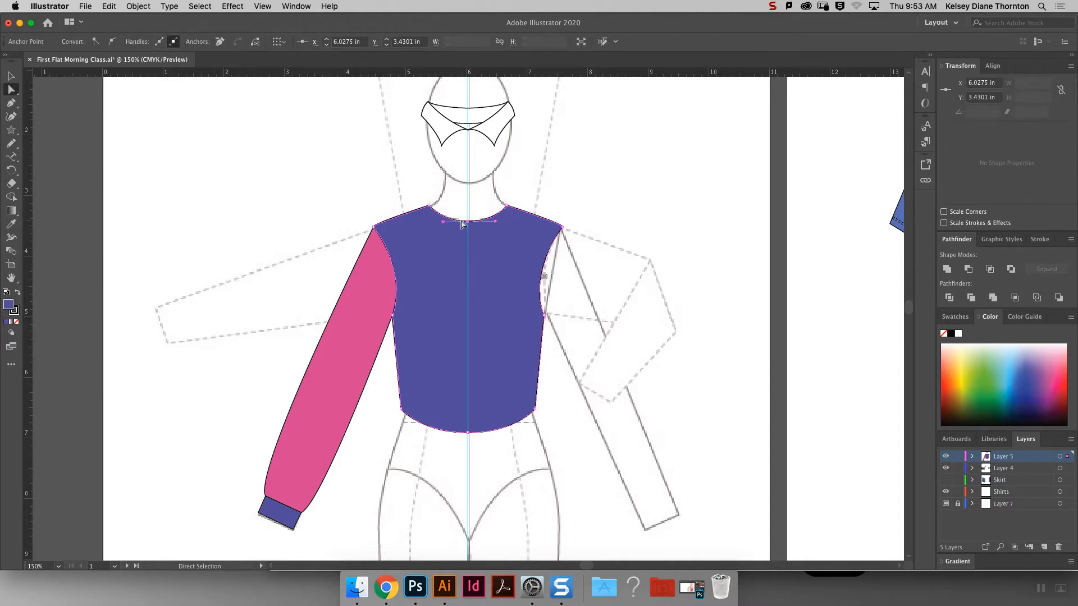
key(Up)
key(Up)
key(Up)
key(Up)
key(Up)
key(Up)
key(Up)
key(Up)
key(Up)
key(Up)
key(Up)
key(Up)
key(Up)
key(Up)
key(Up)
key(Up)
key(Up)
key(Up)
key(Up)
key(Up)
key(Up)
key(Up)
key(Up)
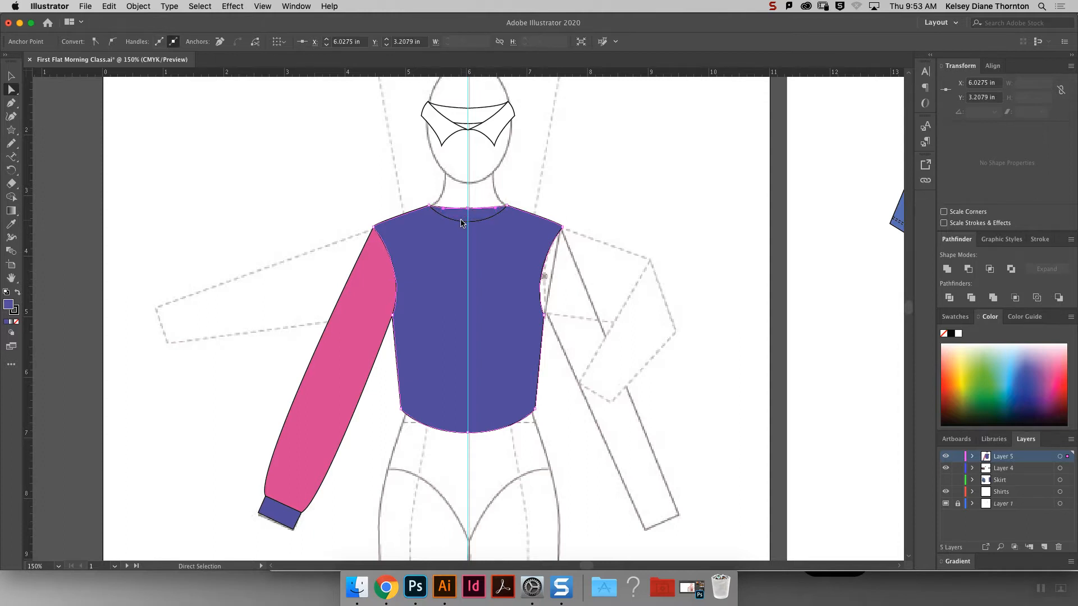
key(v)
click(393, 217)
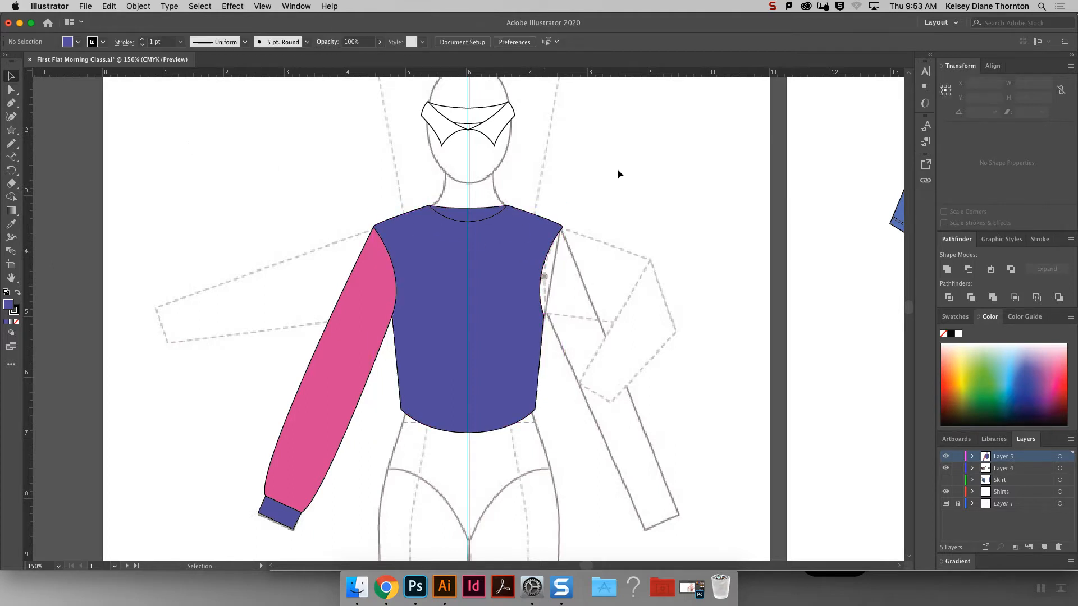
click(470, 320)
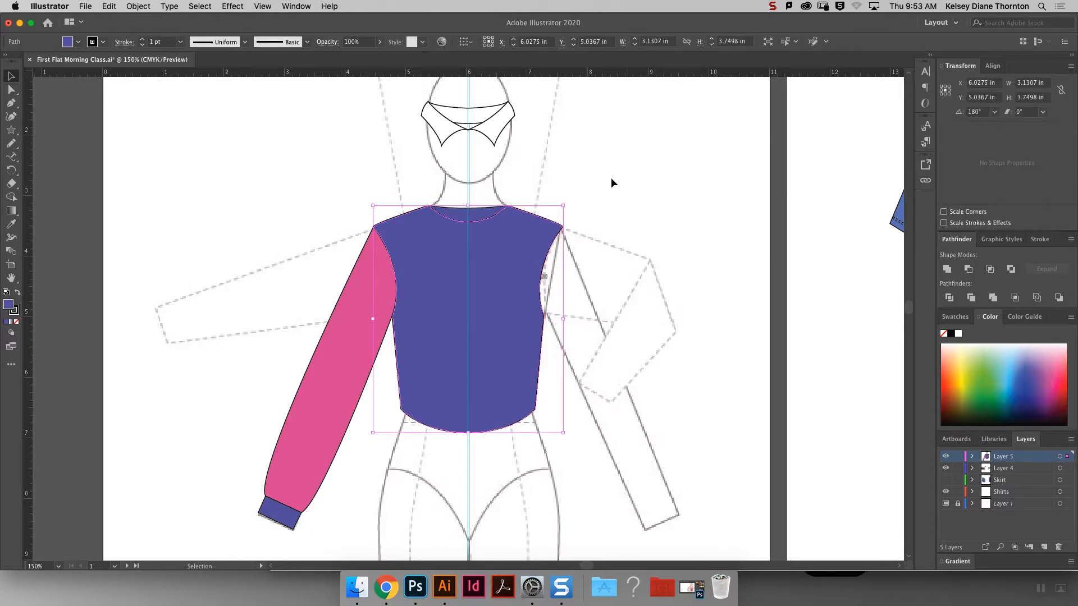
Move the whole white collar back down onto the bodice neckline, nudge it slightly lower into place, and deselect it.
drag(395, 88, 551, 164)
drag(497, 128, 505, 217)
key(Down)
key(Down)
click(632, 172)
Send the back collar piece behind the bodice with Send to Back, and deselect it.
click(476, 211)
right_click(457, 209)
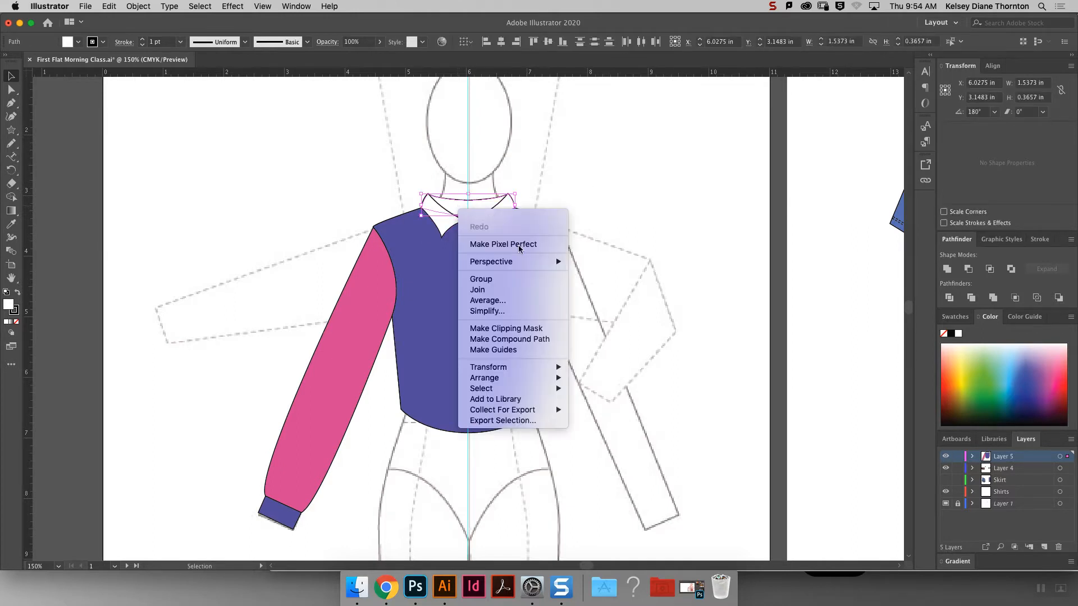
mouse_move(537, 377)
click(607, 411)
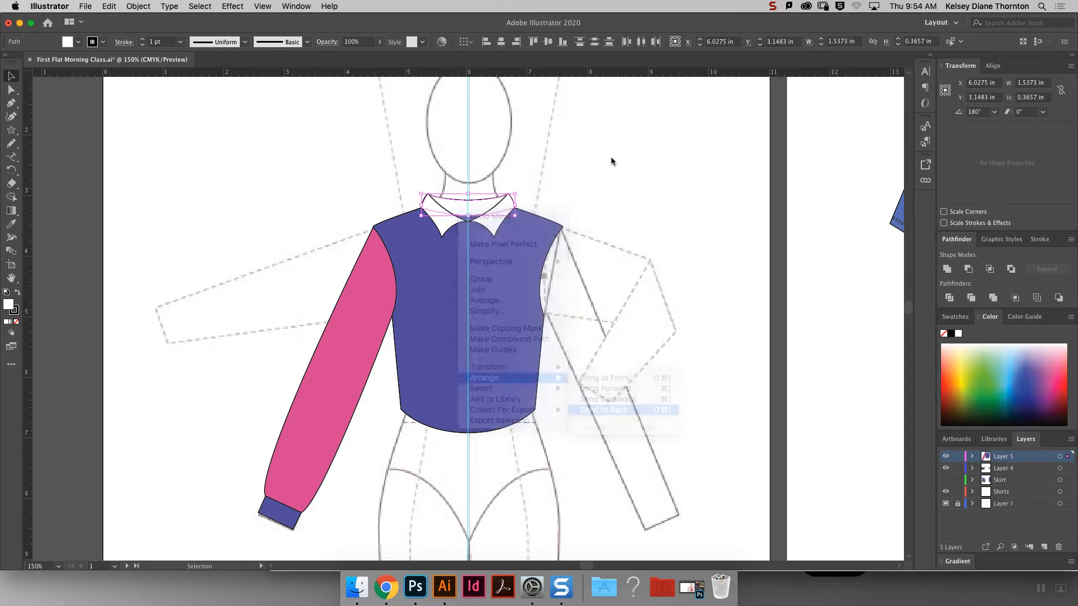
click(611, 158)
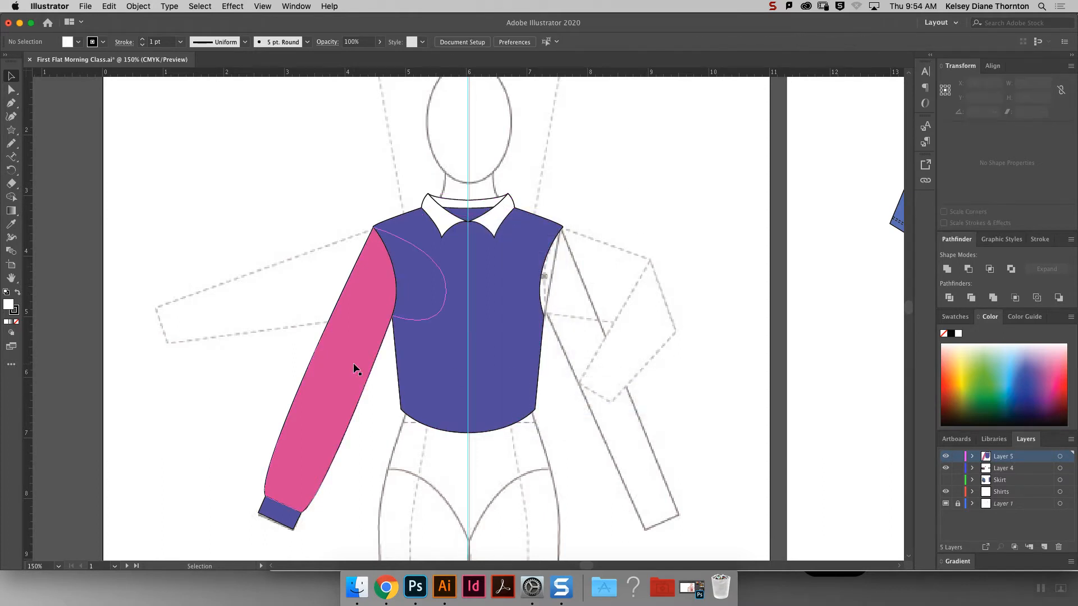
Reflect a copy of the pink sleeve and its cuff across the vertical centre guide with the Reflect tool.
drag(234, 424, 354, 528)
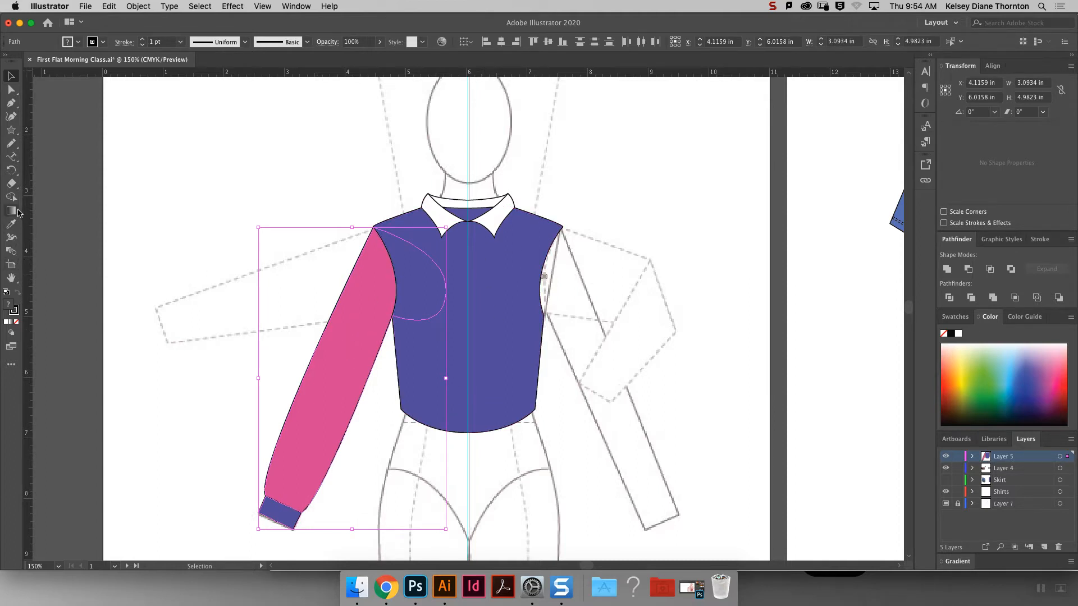
click(13, 169)
click(14, 171)
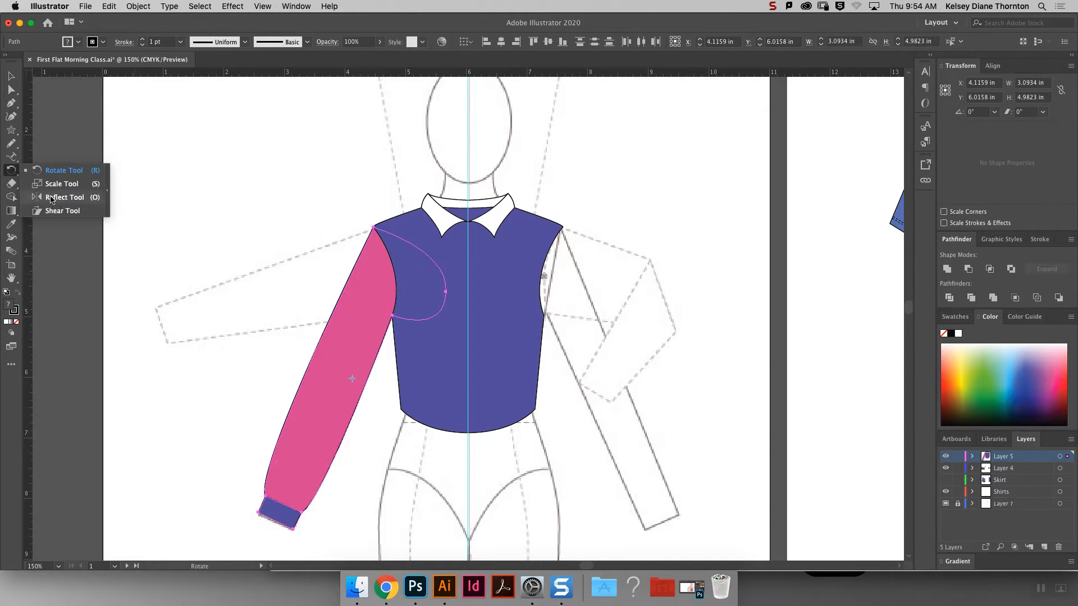
click(70, 201)
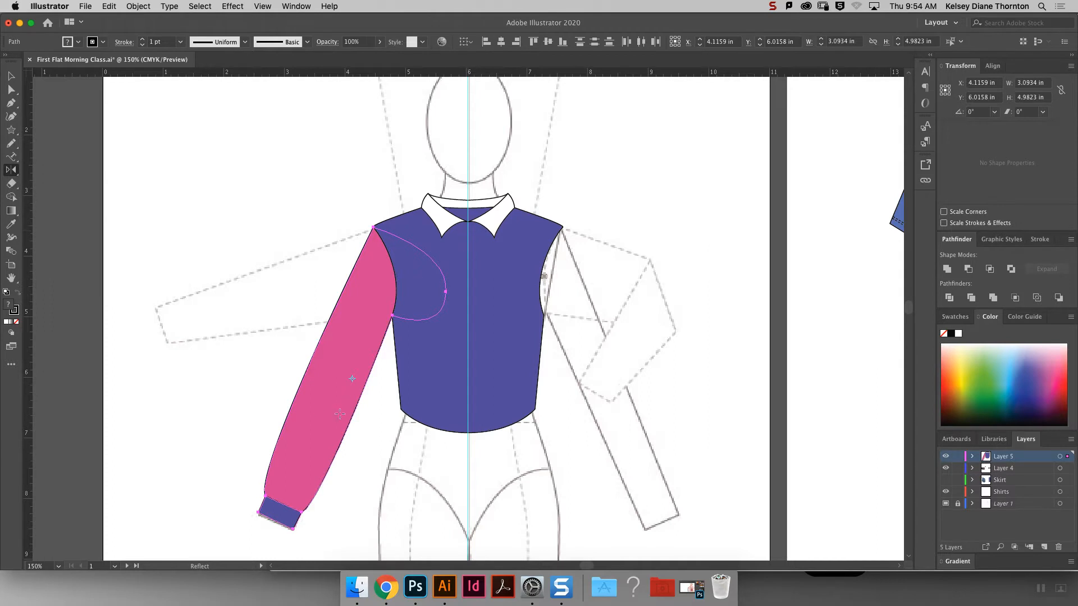
alt+click(468, 251)
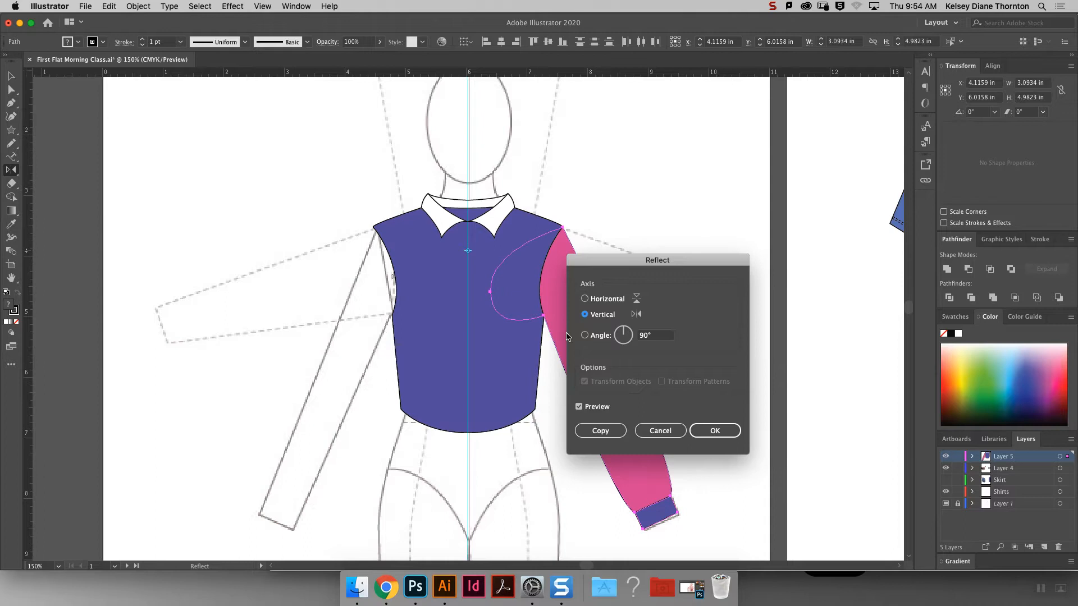
drag(626, 262, 677, 189)
click(669, 356)
Send the mirrored sleeve and cuff to the back so they sit behind the bodice, and deselect them.
click(10, 75)
right_click(618, 395)
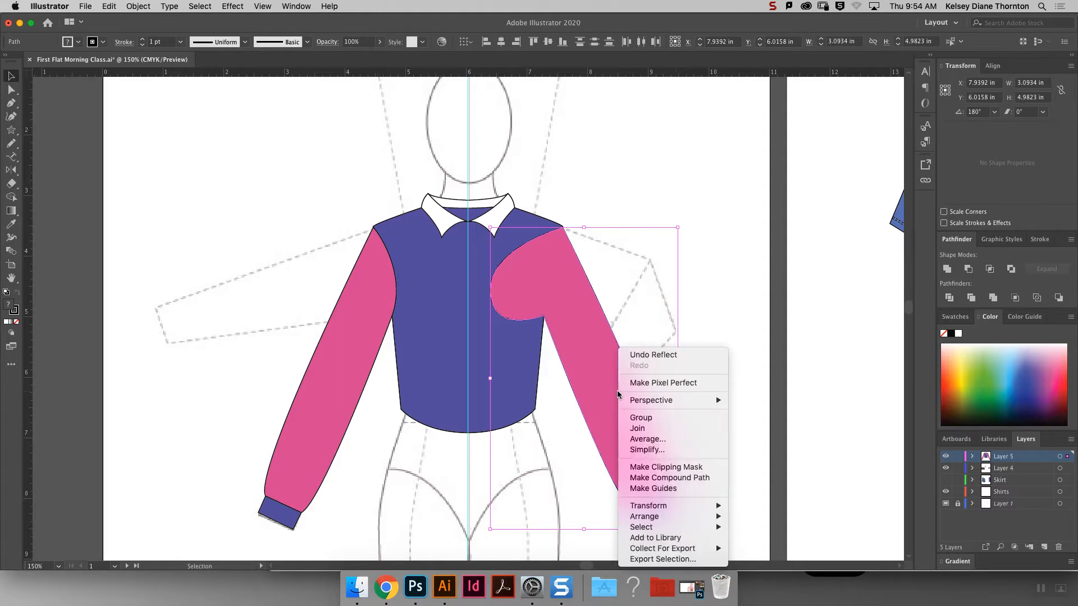
mouse_move(694, 520)
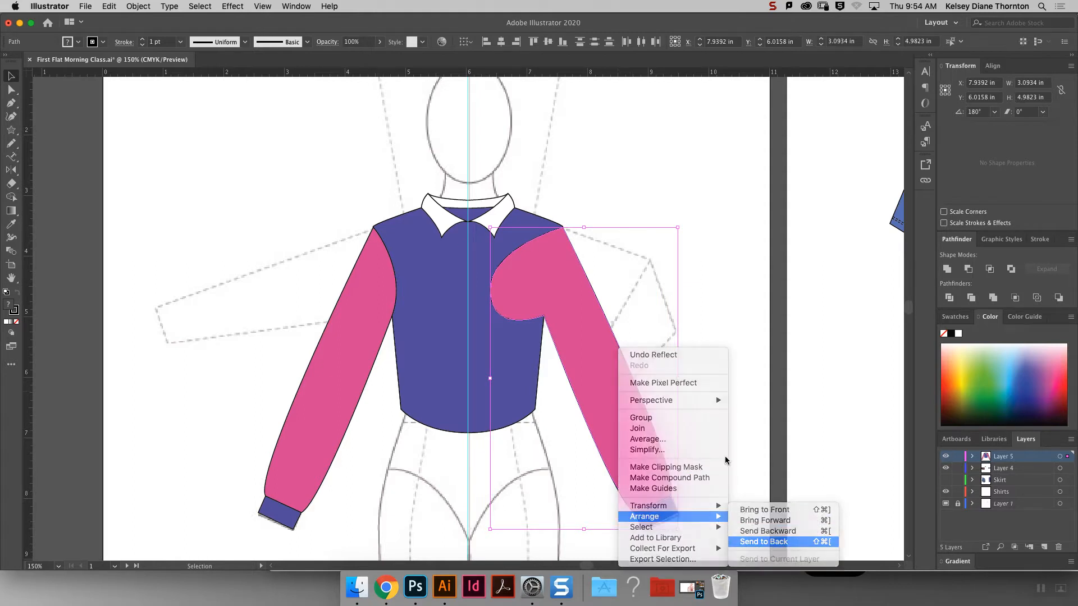
click(763, 541)
click(724, 288)
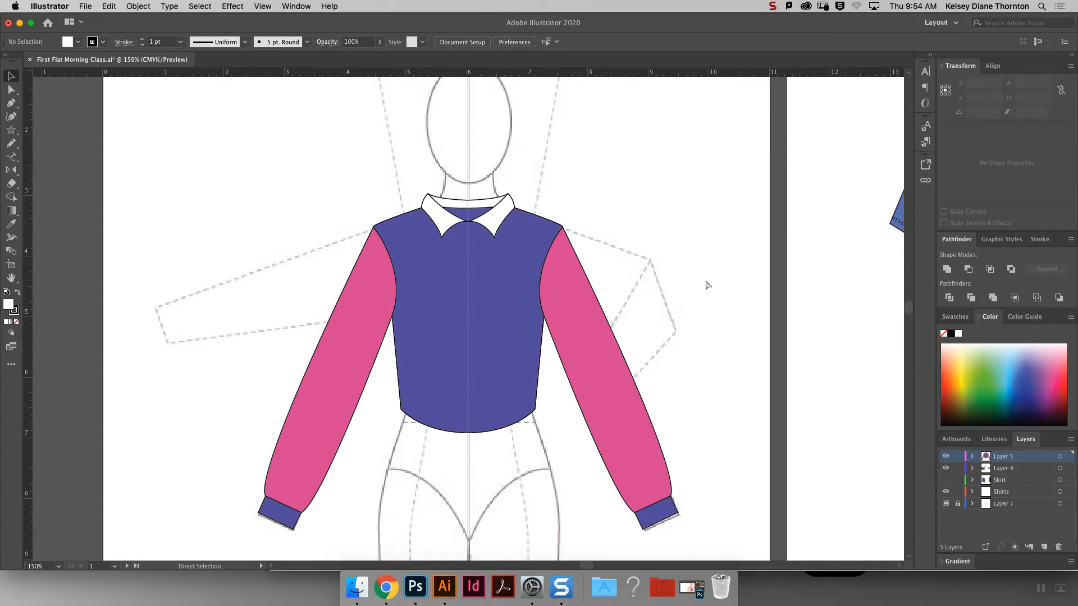
Briefly show and rehide the Skirt layer, create a new layer above the others, and hide Layer 5 holding the top.
key(super+minus)
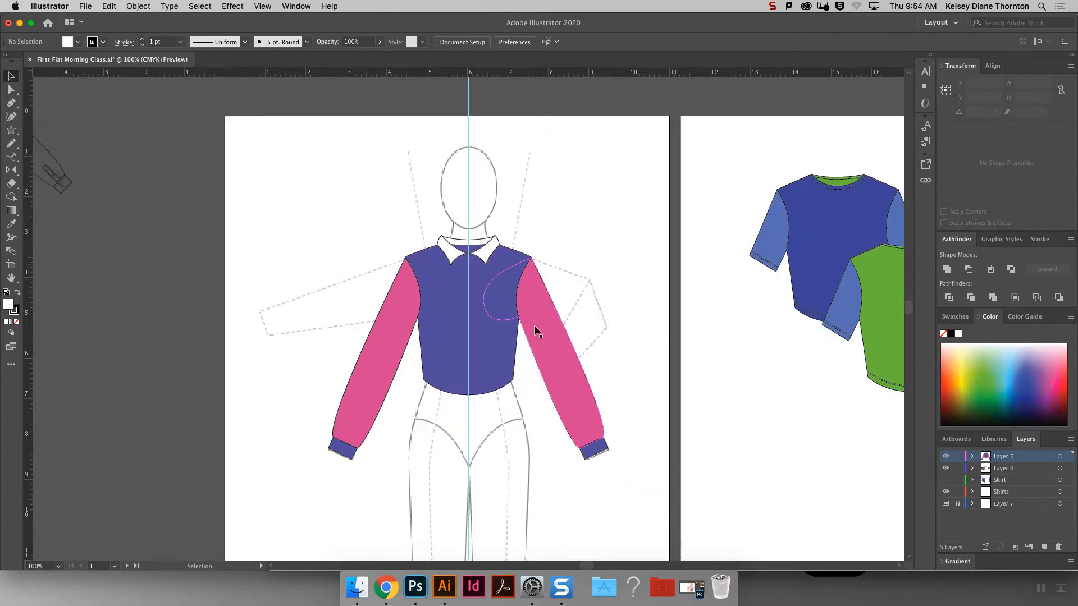
scroll(641, 321, down, 5)
scroll(641, 321, up, 1)
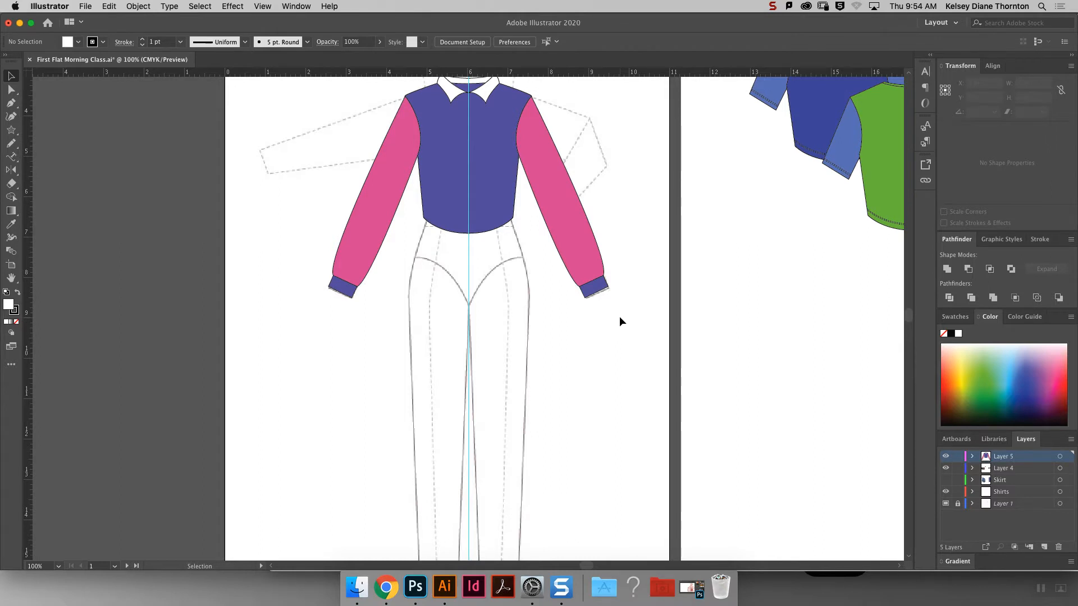
click(946, 480)
click(946, 481)
click(1042, 548)
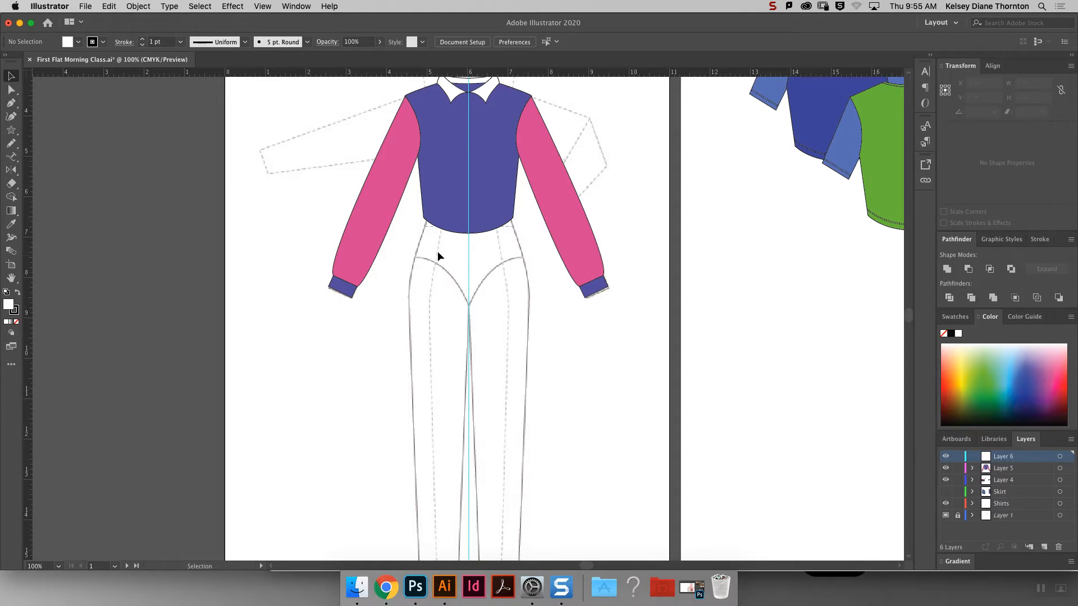
click(945, 468)
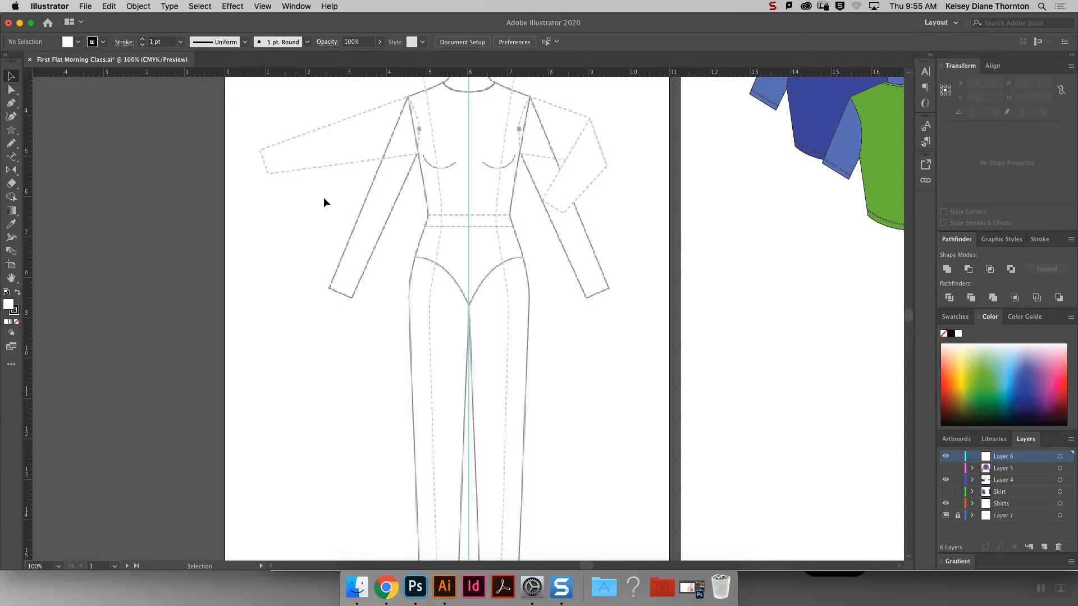
With the Pen tool, draw a curved half waistline from the centre guide at about Y 6.78 in to the side waist at about Y 6.52 in.
click(10, 104)
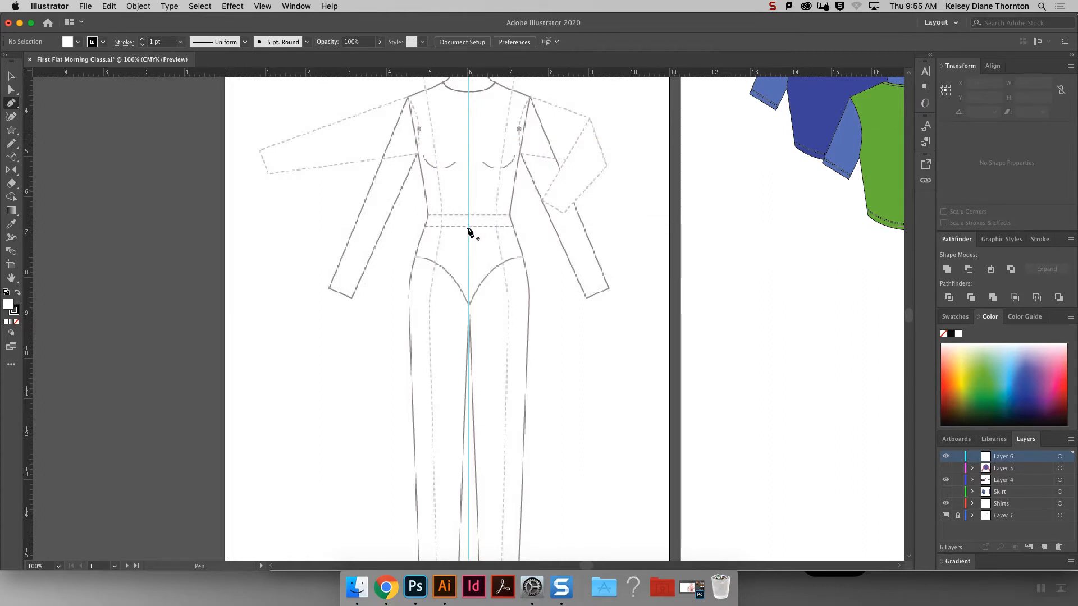
mouse_move(448, 226)
mouse_down()
mouse_move(436, 228)
mouse_move(450, 231)
mouse_up()
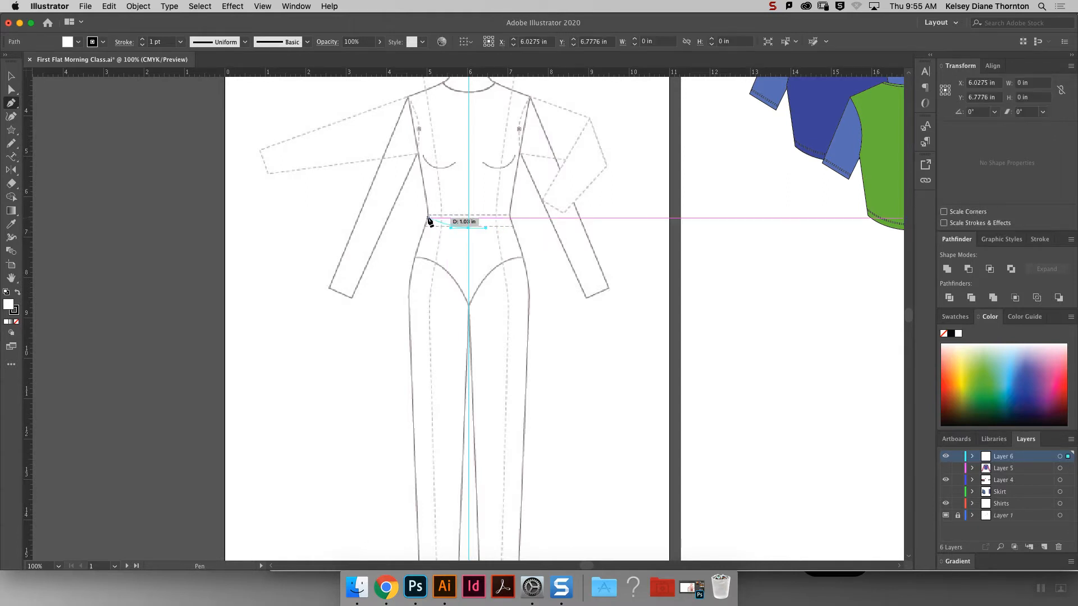
click(427, 218)
click(428, 219)
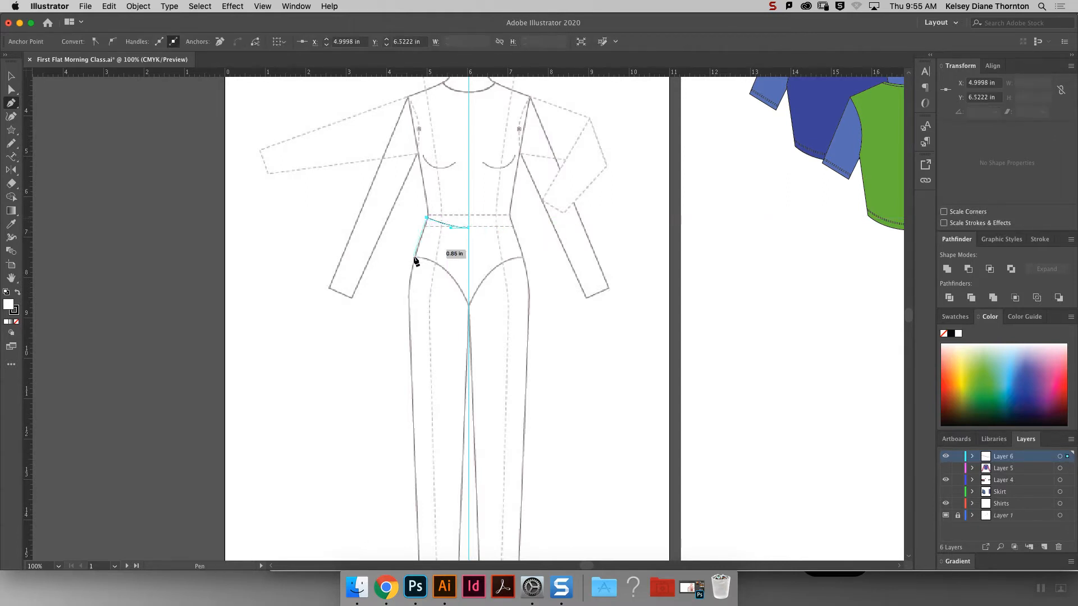
click(427, 216)
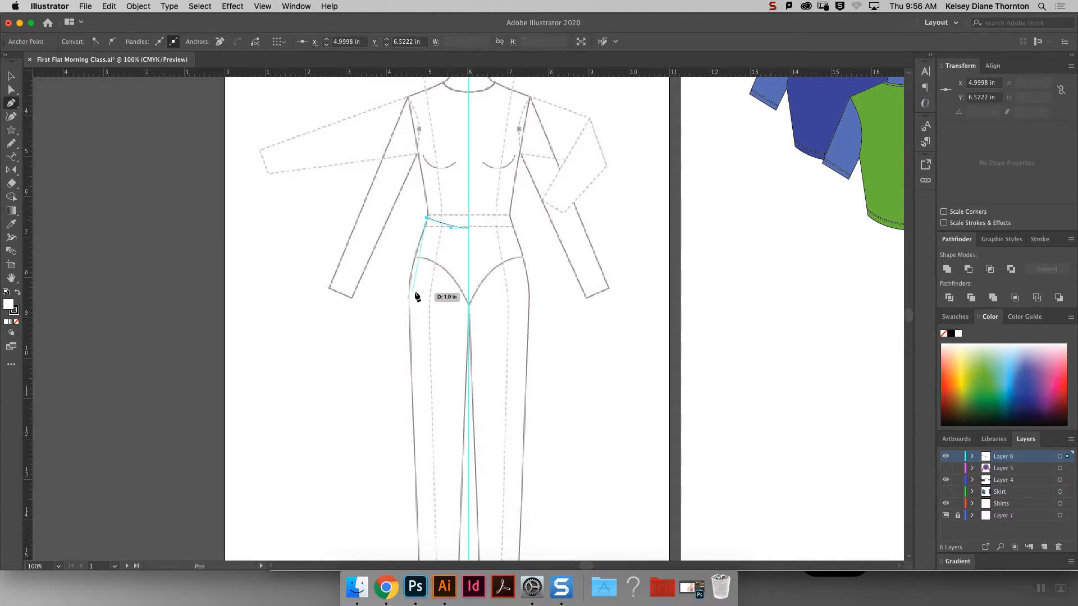
Continue the path with a curved outer seam past the hip, flaring to about X 3.97, Y 15.51 in, and a curved hem to the inner ankle.
drag(407, 290, 405, 319)
scroll(469, 438, down, 5)
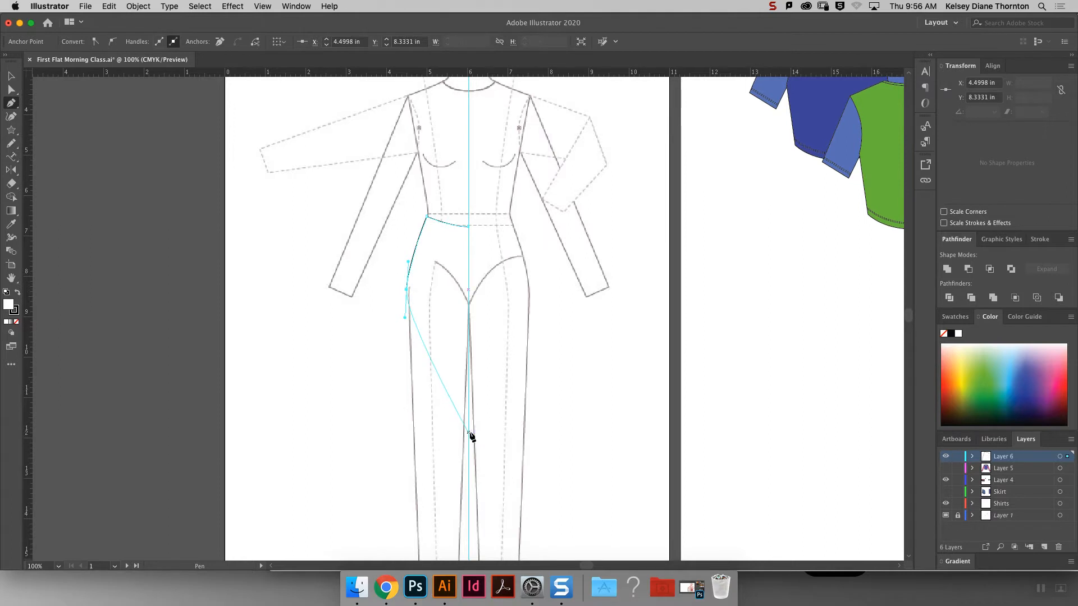
drag(385, 499, 371, 539)
click(385, 499)
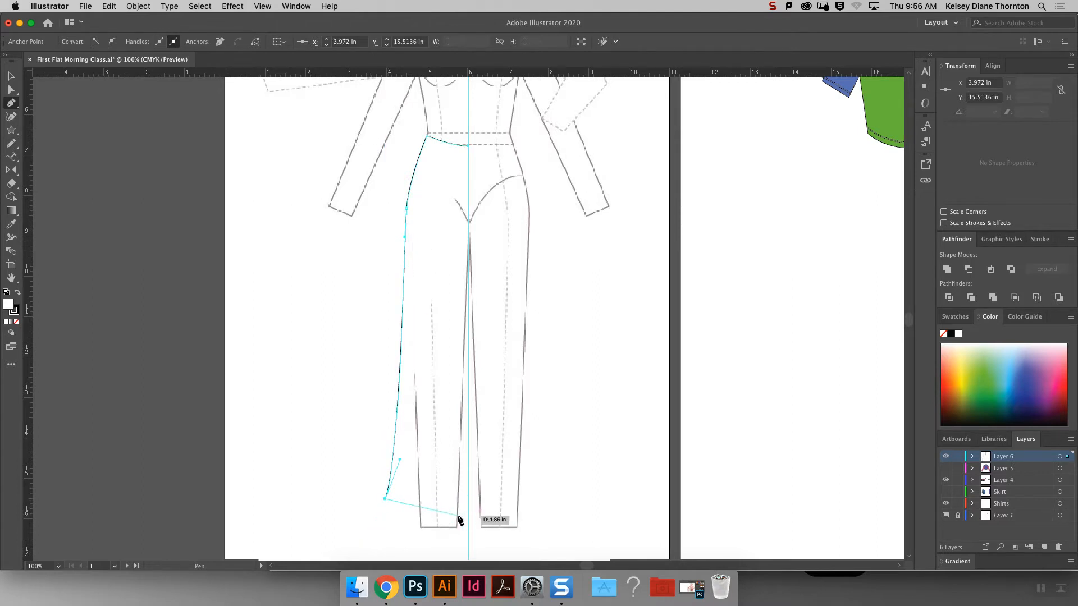
drag(457, 515, 505, 507)
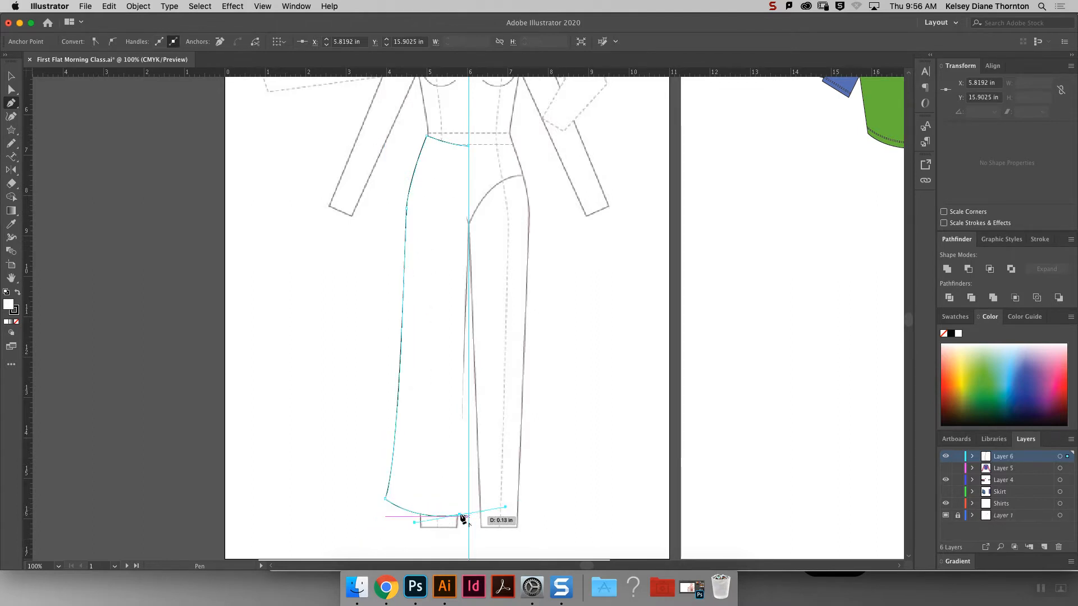
click(459, 515)
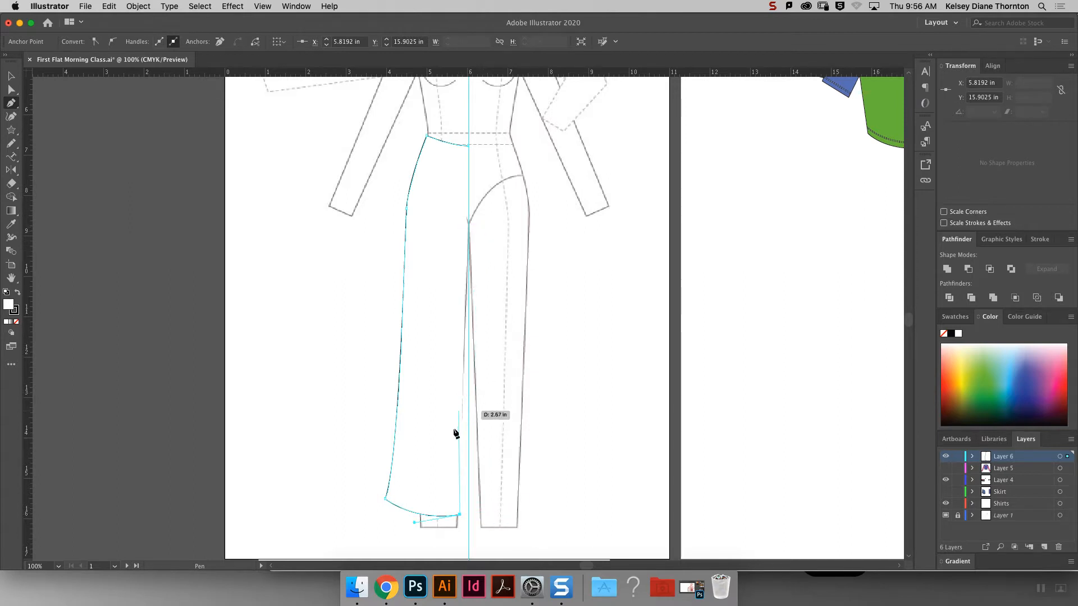
Continue the trouser path up the inner leg with a curved point near X 5.72, Y 14.32 in, ending at the crotch on the centre guide.
drag(455, 451, 458, 425)
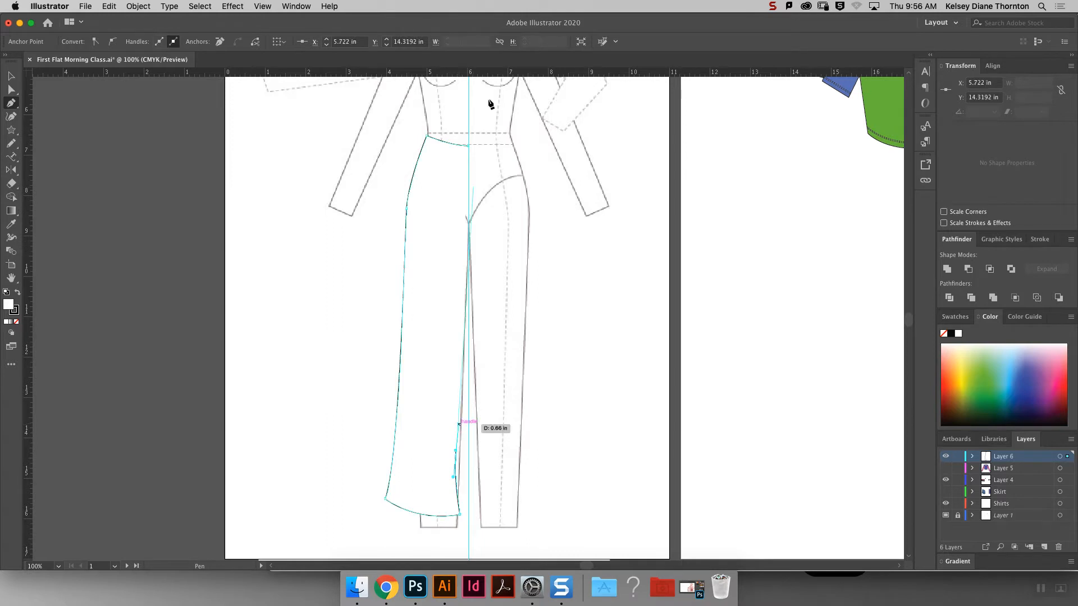
click(468, 223)
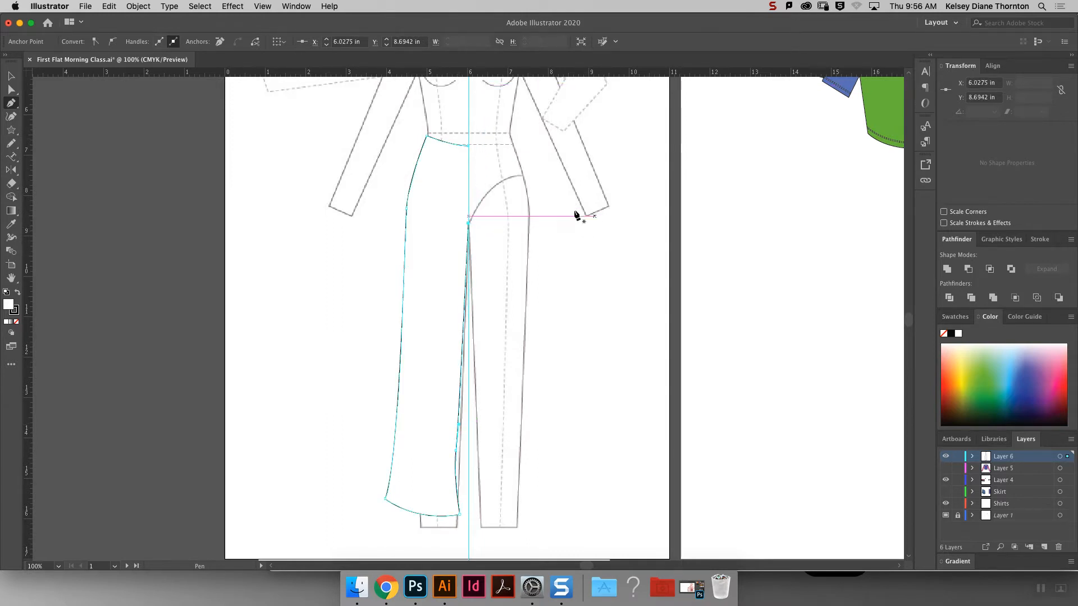
Reposition the trouser half's hem corners and inner-leg anchor with Direct Selection to narrow the flare and keep the leg clear of the centre guide.
key(a)
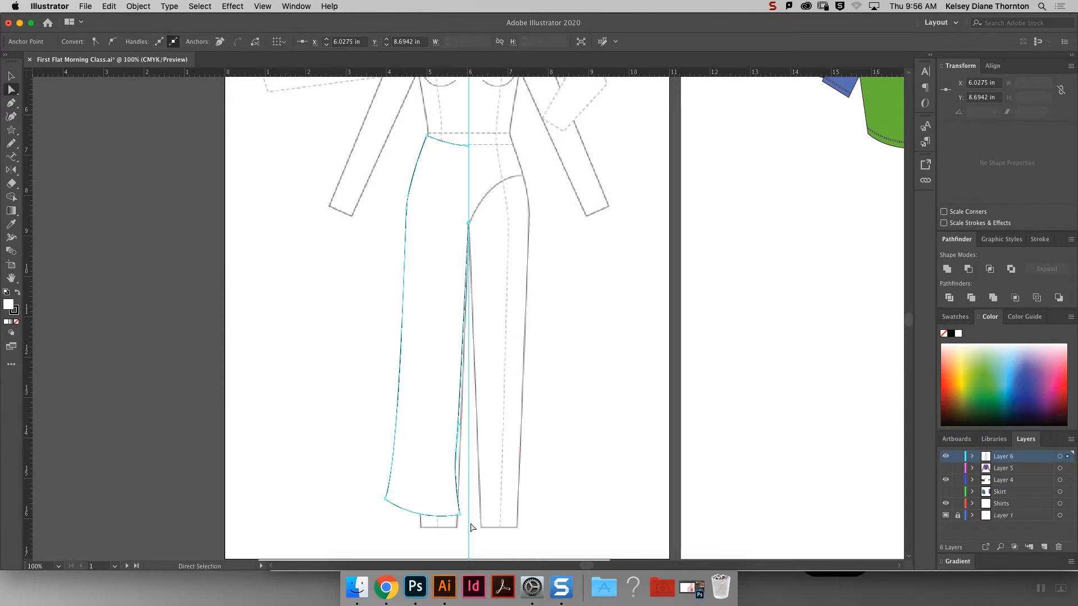
drag(460, 515, 469, 510)
drag(386, 499, 398, 510)
click(458, 453)
drag(458, 452, 462, 452)
drag(468, 511, 463, 508)
drag(395, 507, 398, 507)
click(564, 279)
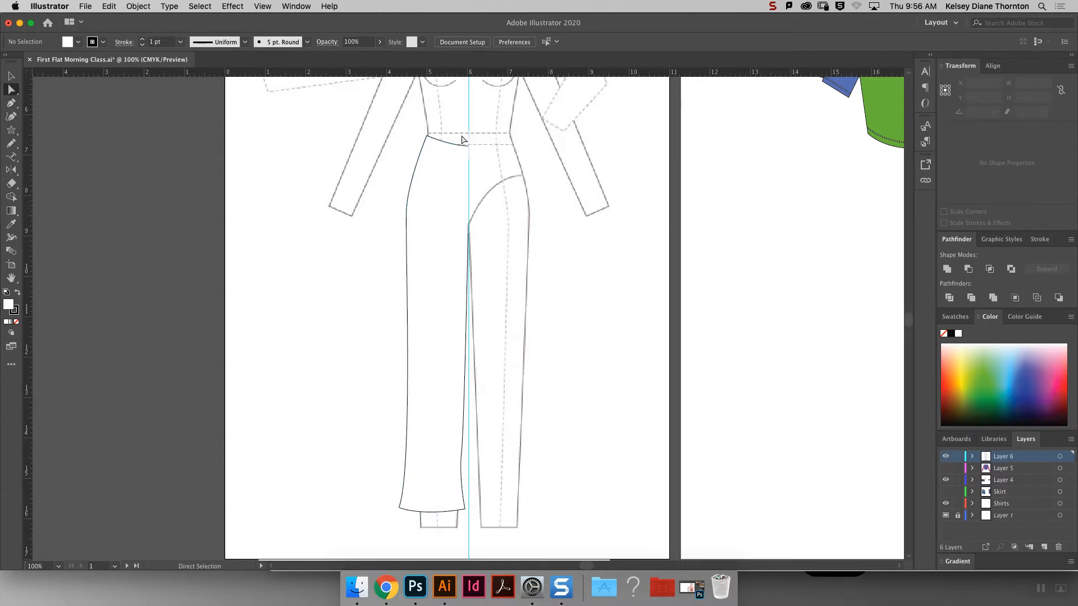
Fill the trouser half with dark blue and deselect it.
drag(464, 137, 485, 162)
click(361, 323)
click(11, 76)
click(422, 318)
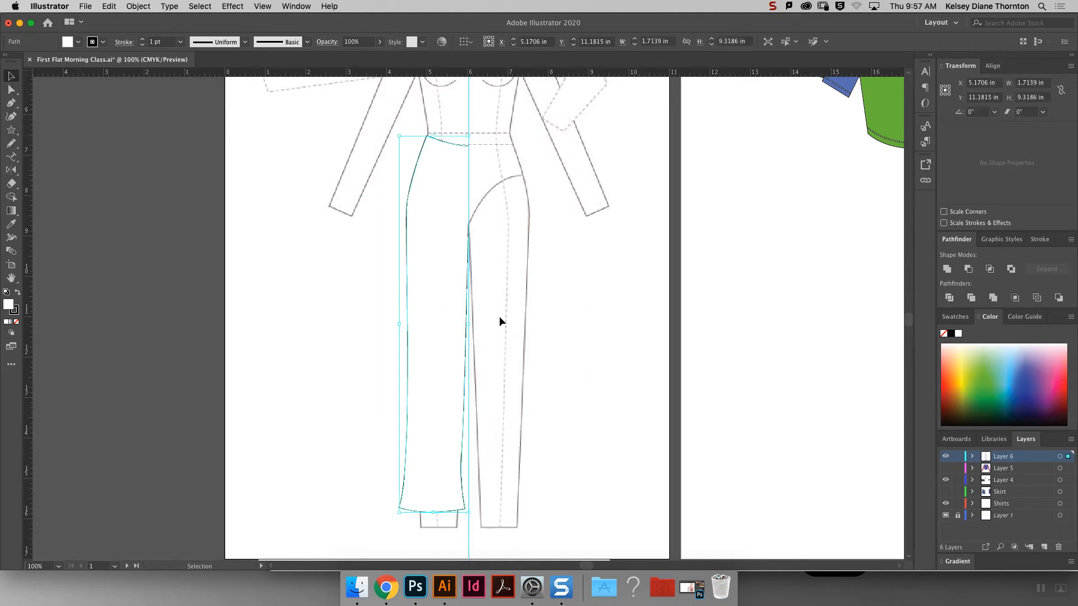
click(1024, 387)
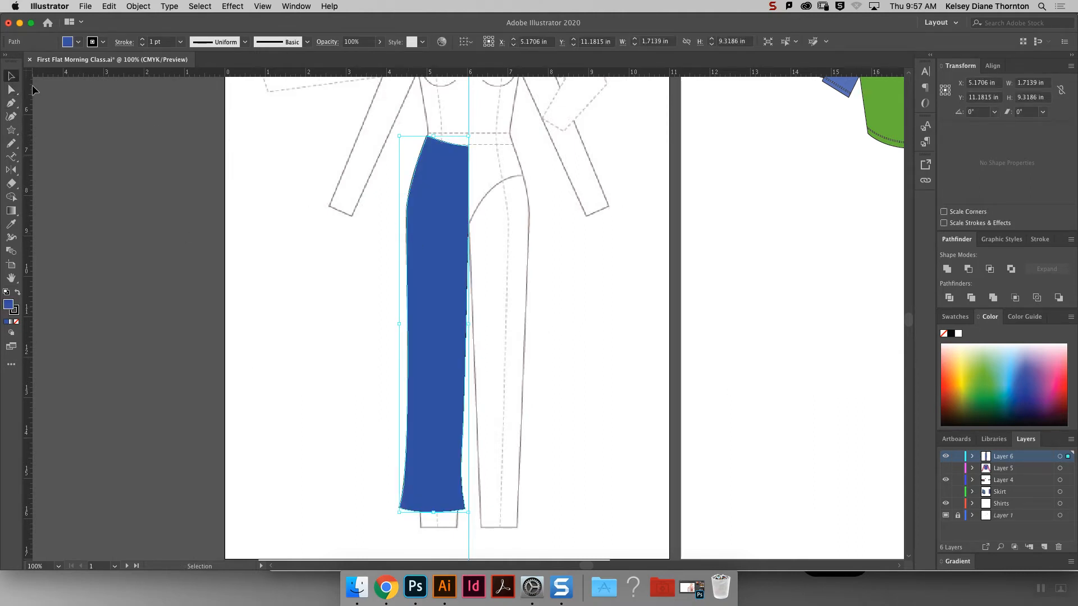
click(511, 186)
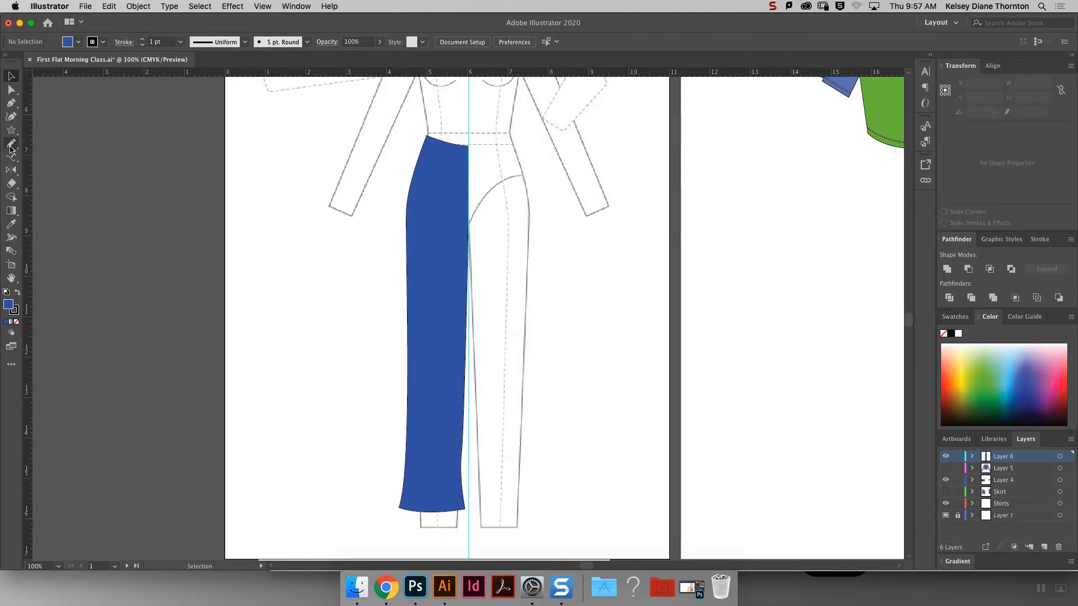
Reflect a copy of the trouser half across the centre guide using the vertical axis.
click(12, 90)
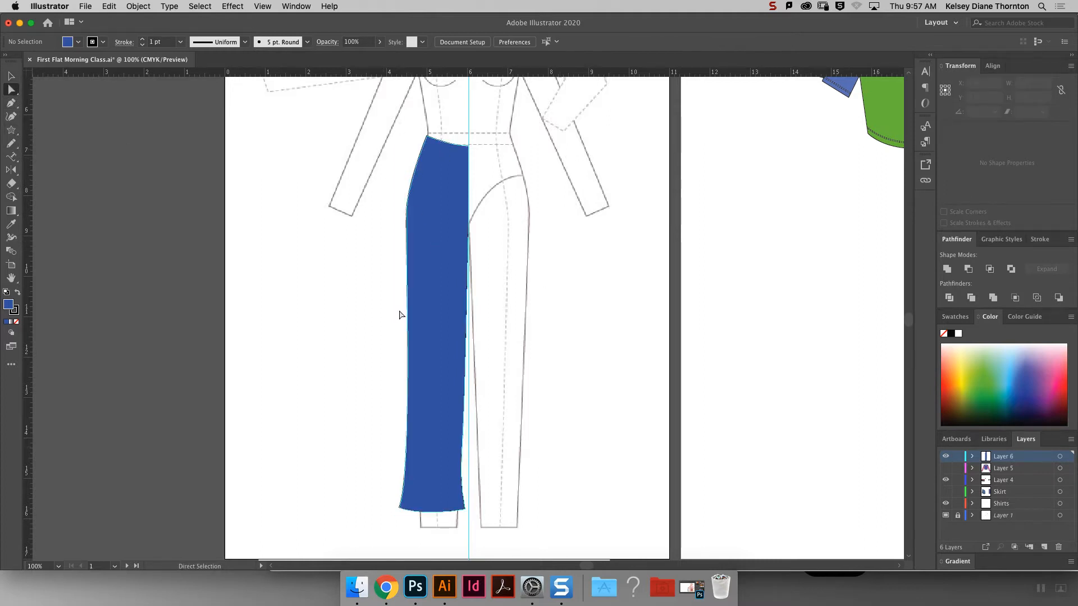
click(426, 291)
click(11, 169)
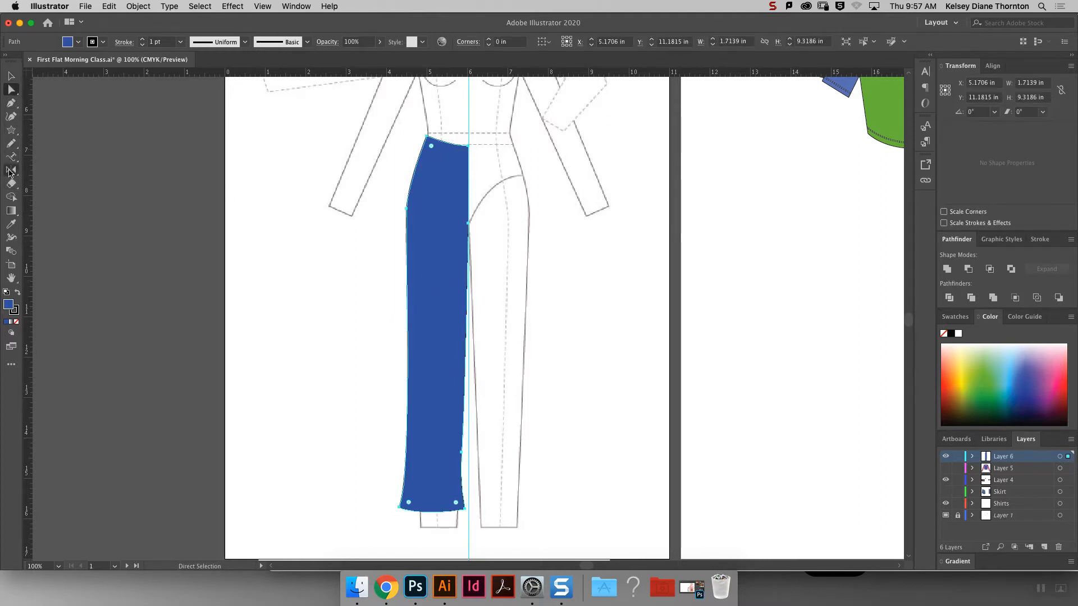
alt+click(467, 128)
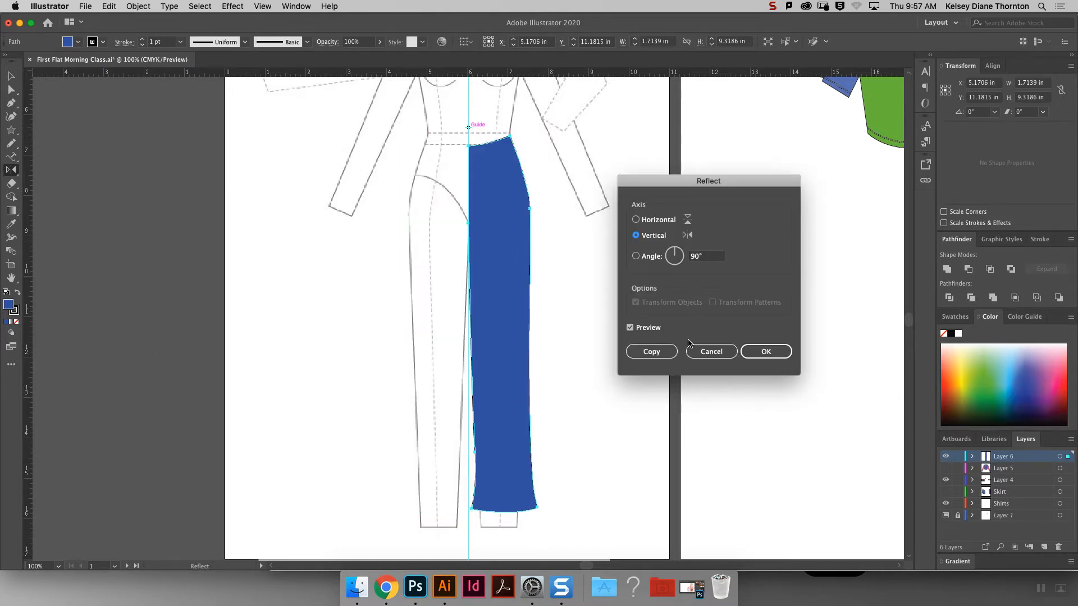
click(659, 352)
click(659, 352)
Average the two overlapping centre-front waist anchors on both axes and join them into one point.
key(a)
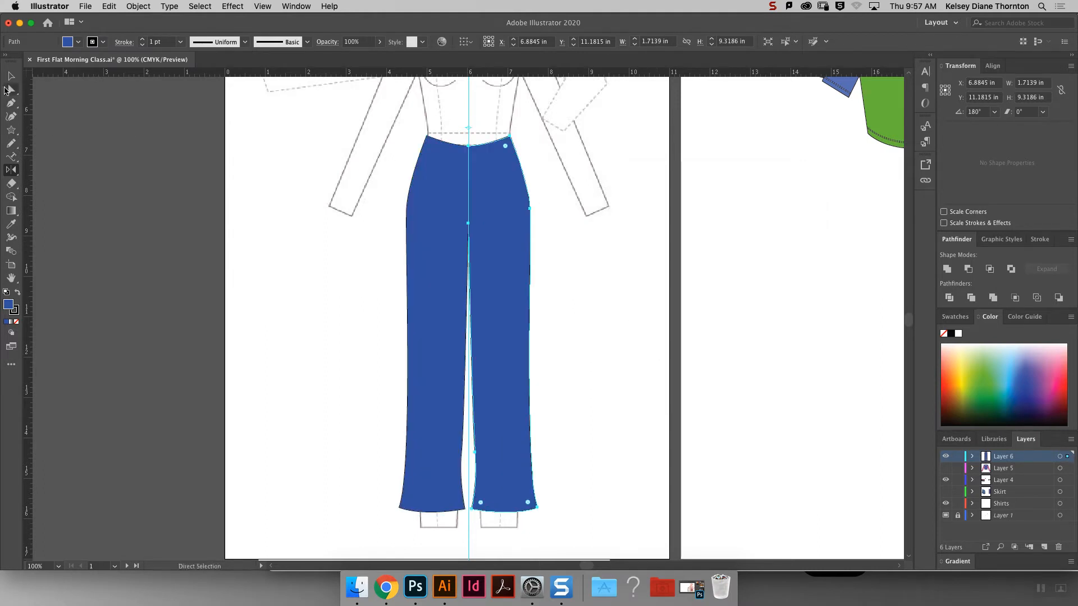
click(455, 126)
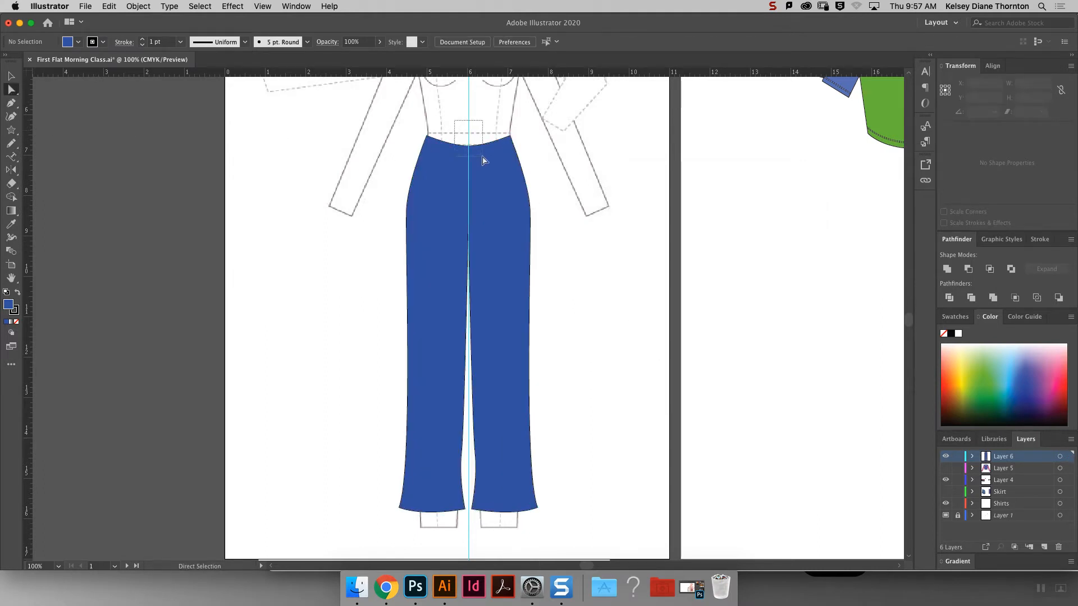
drag(479, 162, 482, 161)
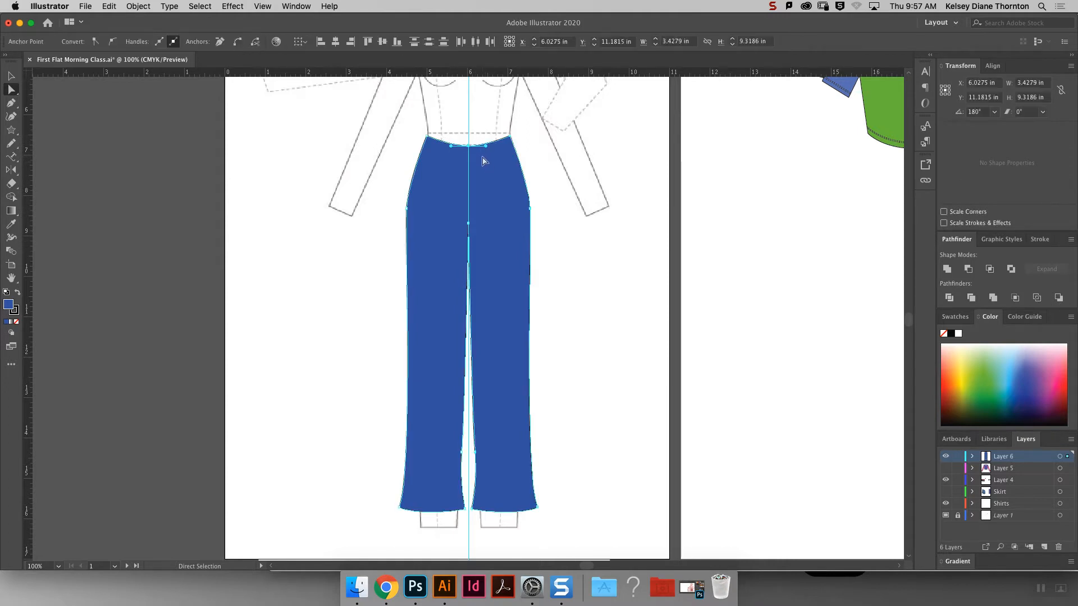
right_click(592, 180)
click(640, 272)
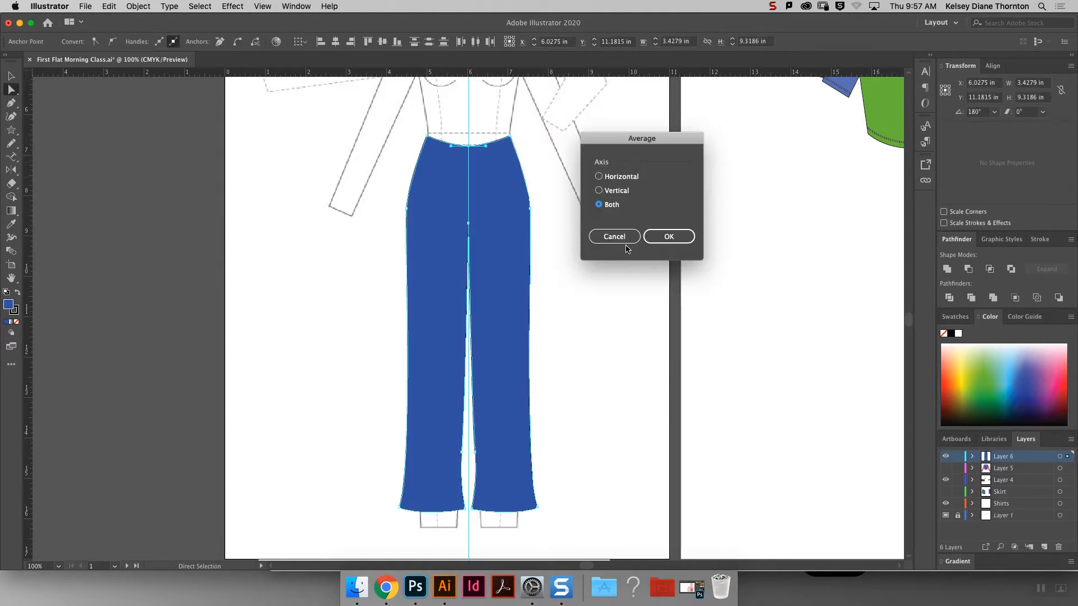
click(666, 236)
right_click(597, 182)
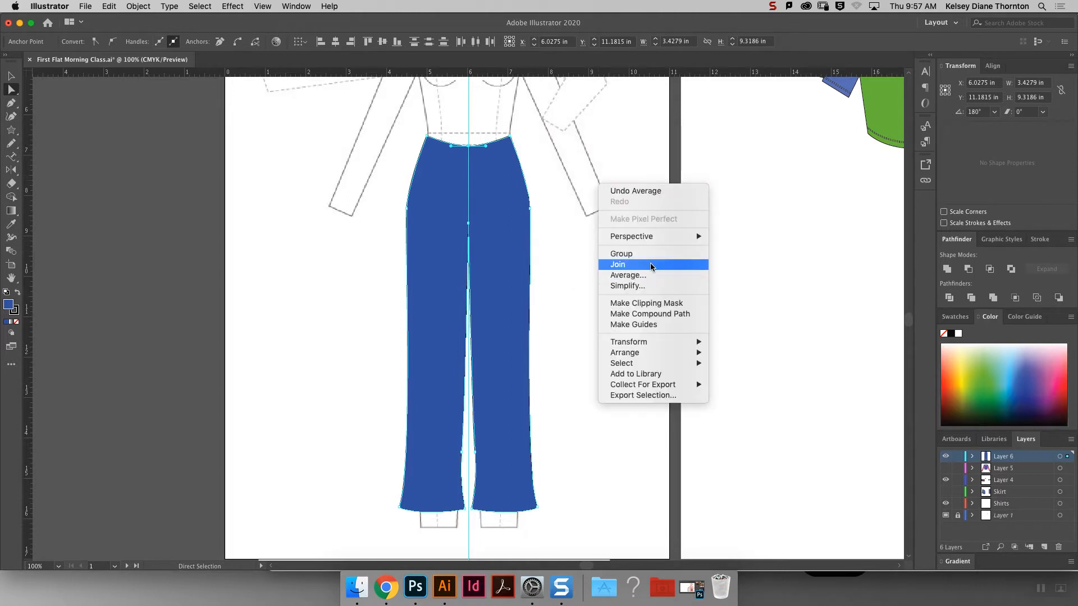
click(650, 267)
click(569, 212)
Adjust the height of the joined centre waist anchor, finishing at about Y 6.74 in, and deselect the trousers.
drag(469, 146, 469, 148)
click(580, 174)
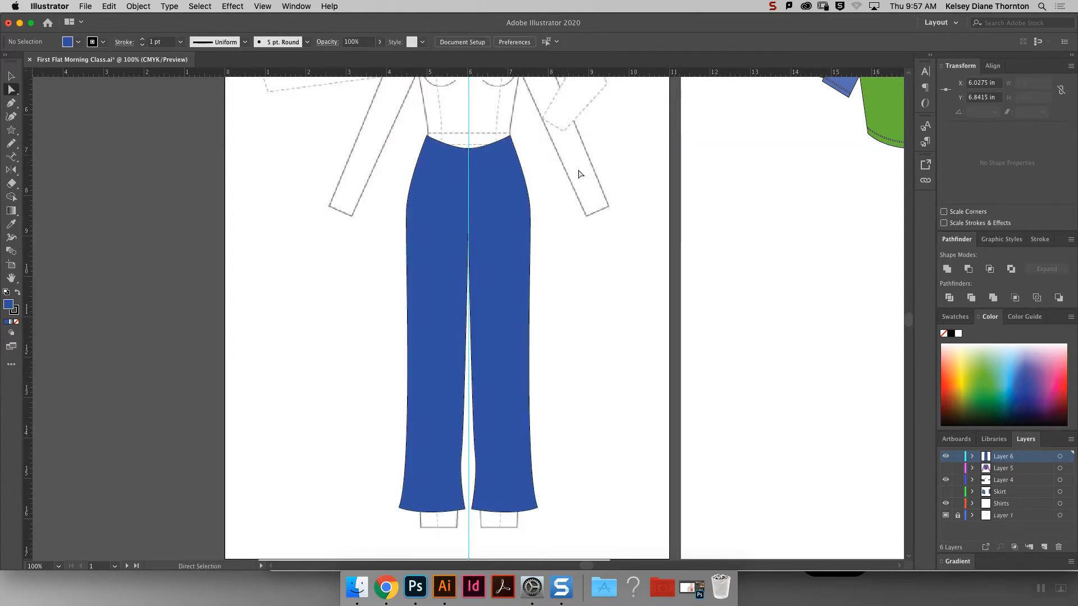
click(469, 149)
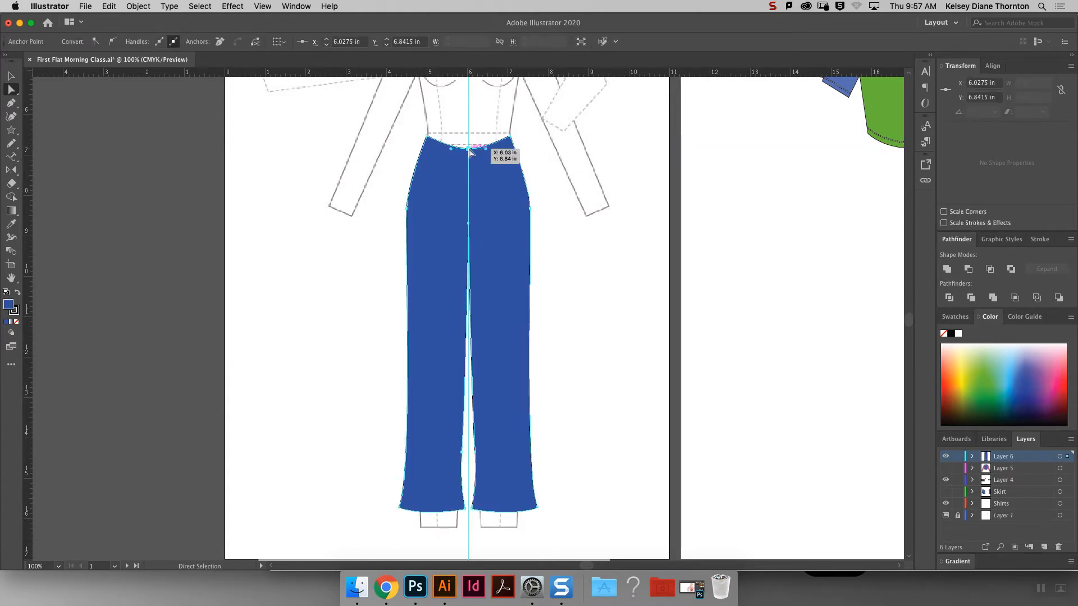
key(Up)
key(Up)
key(Up)
key(Up)
key(Up)
key(Up)
key(Up)
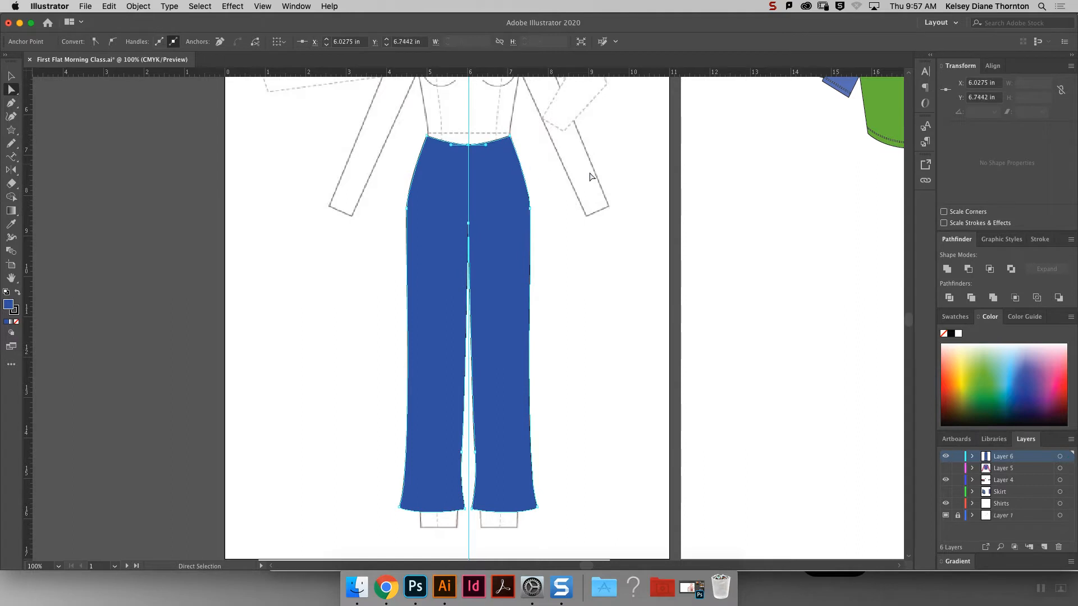
click(591, 177)
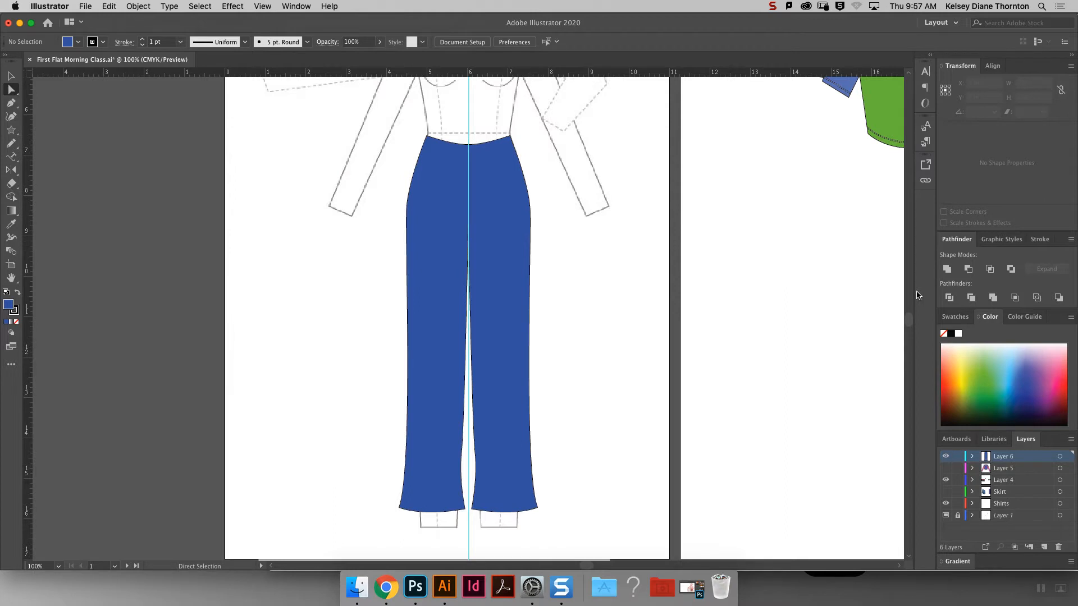
Draw a Pen line across the trousers below the waist, curving downward between side points at Y 6.99 in and extending beyond both side seams.
click(16, 104)
click(355, 149)
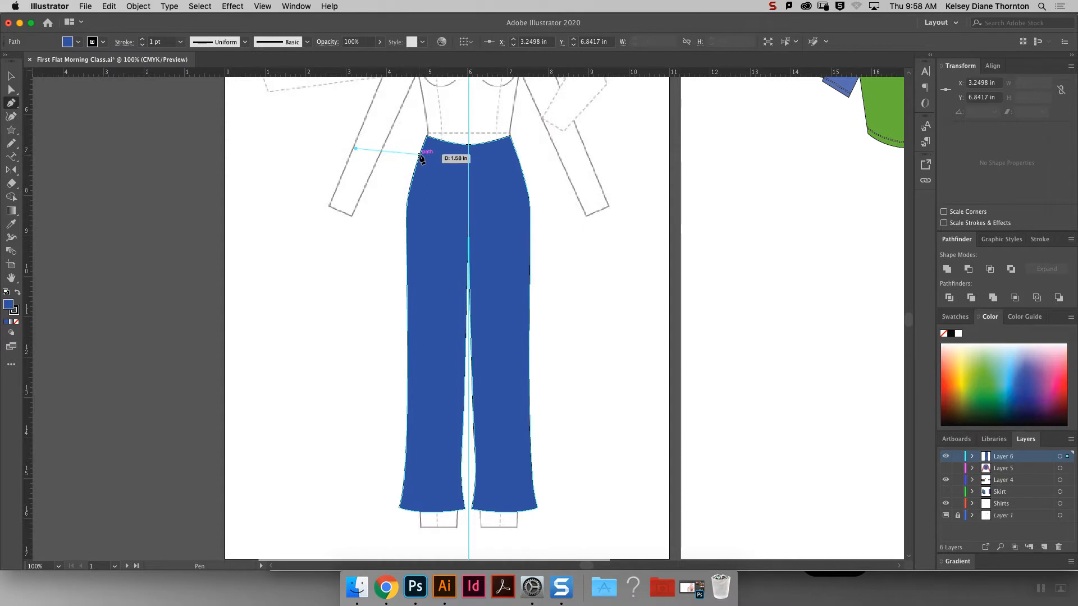
click(420, 155)
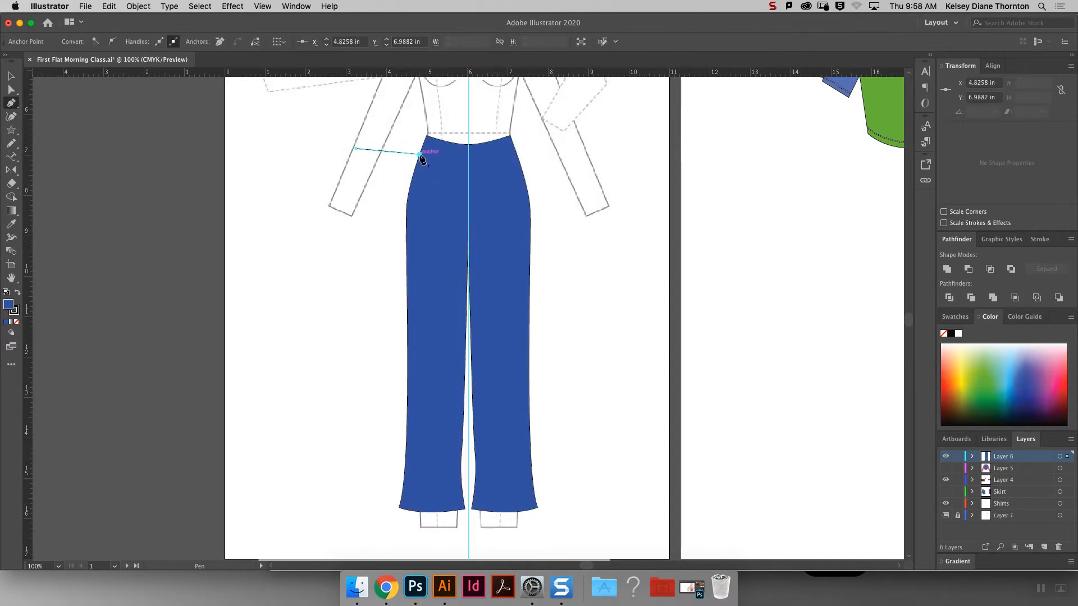
click(439, 177)
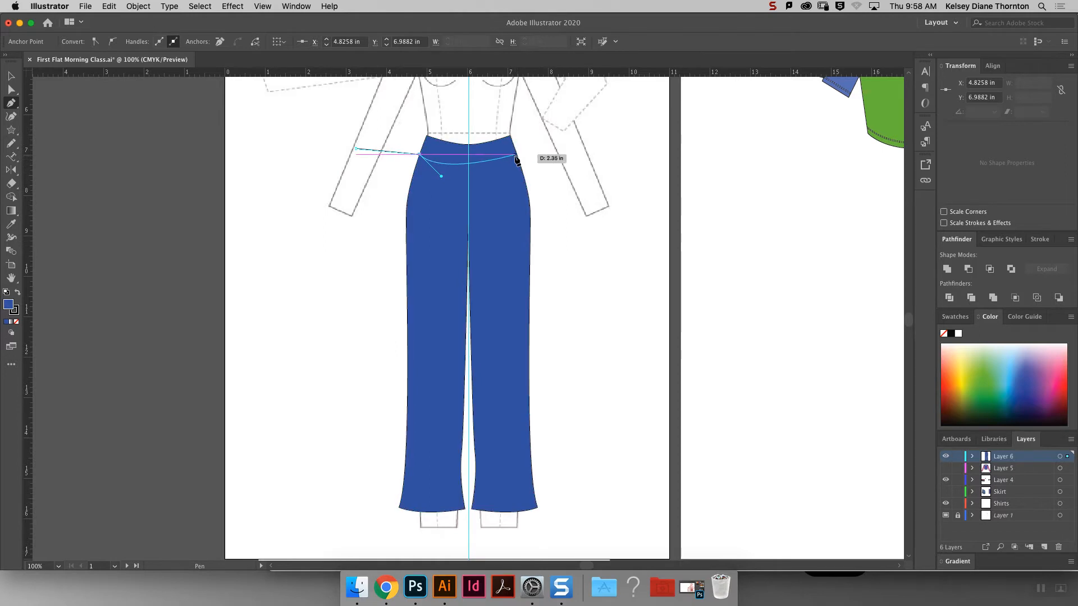
drag(517, 157, 534, 133)
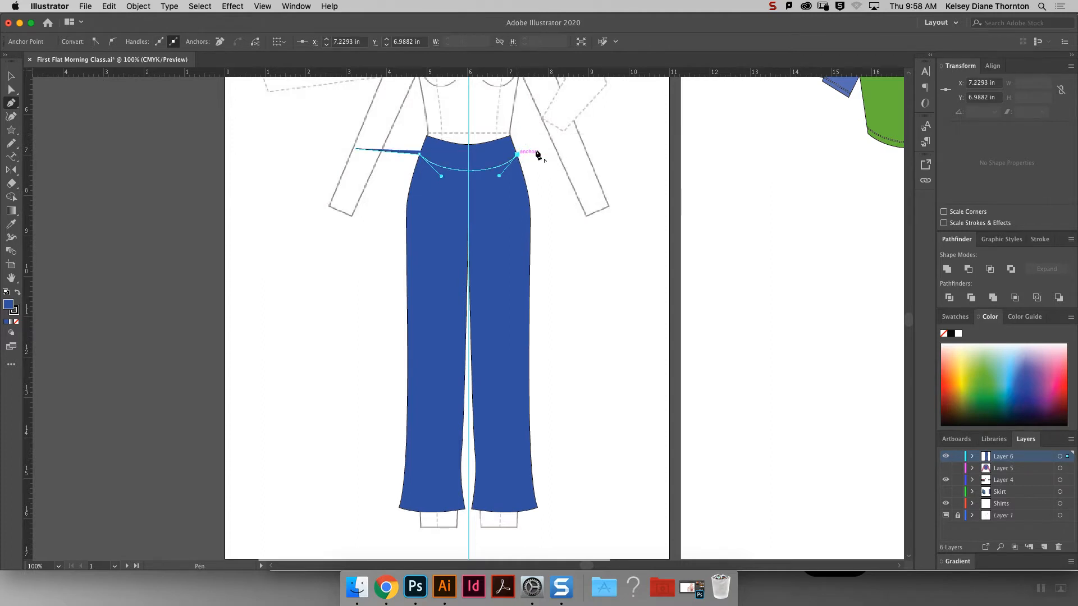
click(549, 153)
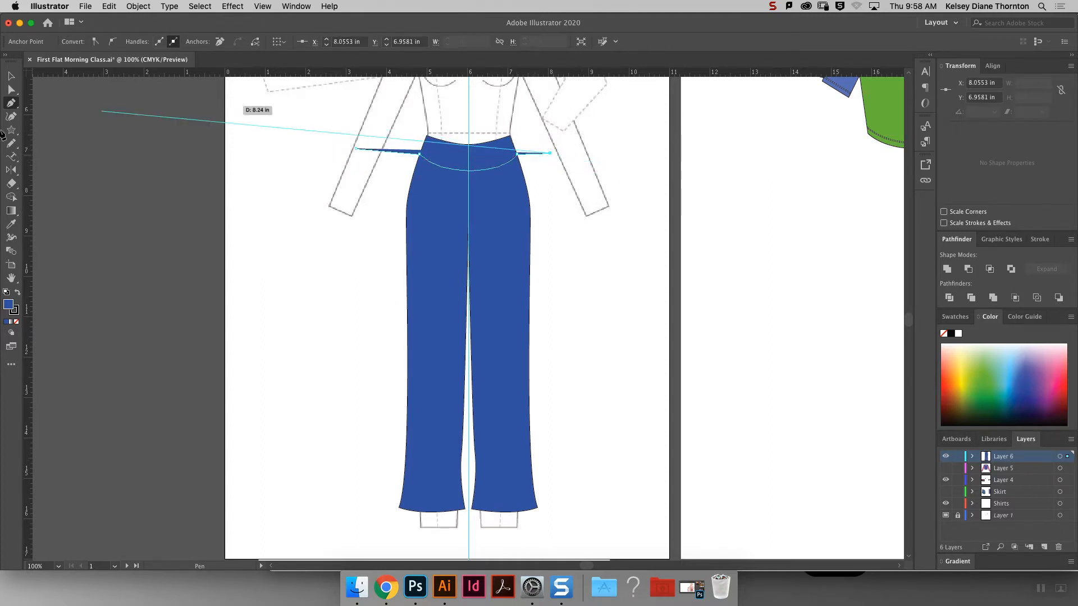
key(v)
click(587, 268)
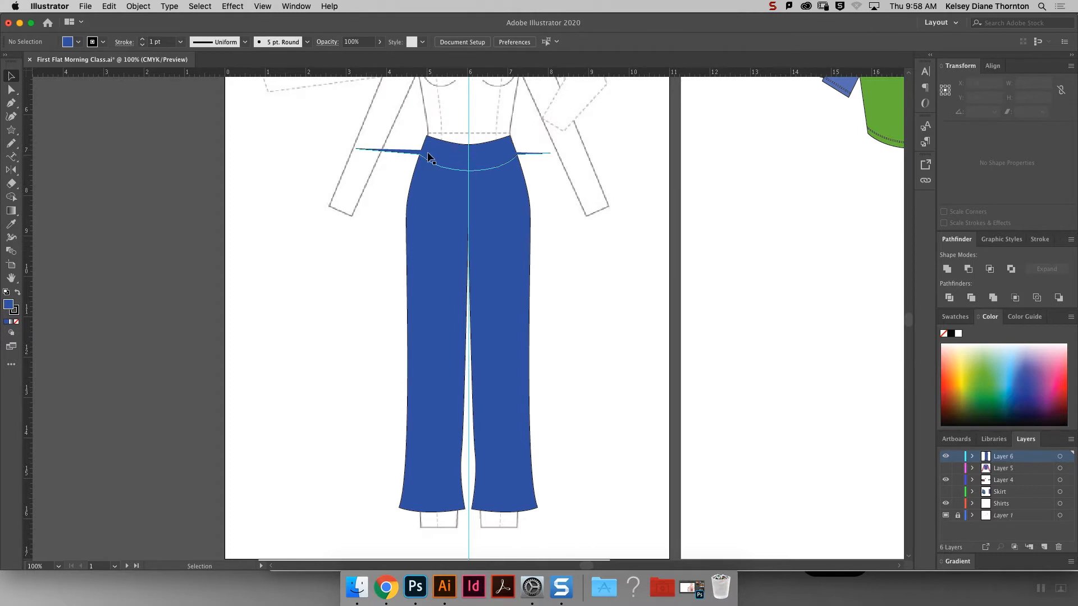
Change the trouser shape's fill to light blue and deselect it.
key(super+equal)
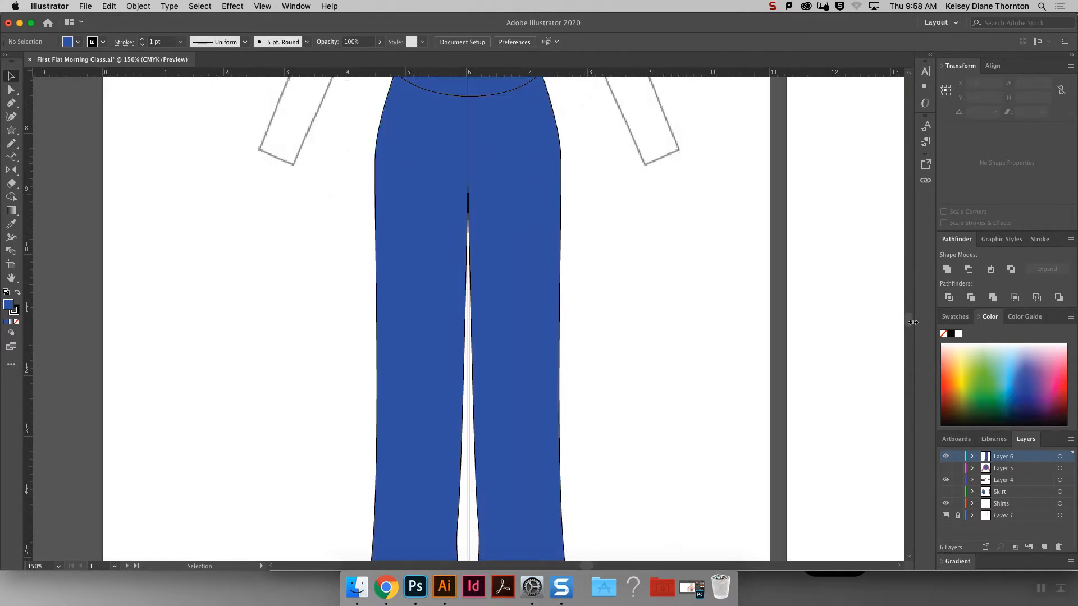
scroll(913, 323, up, 5)
click(390, 263)
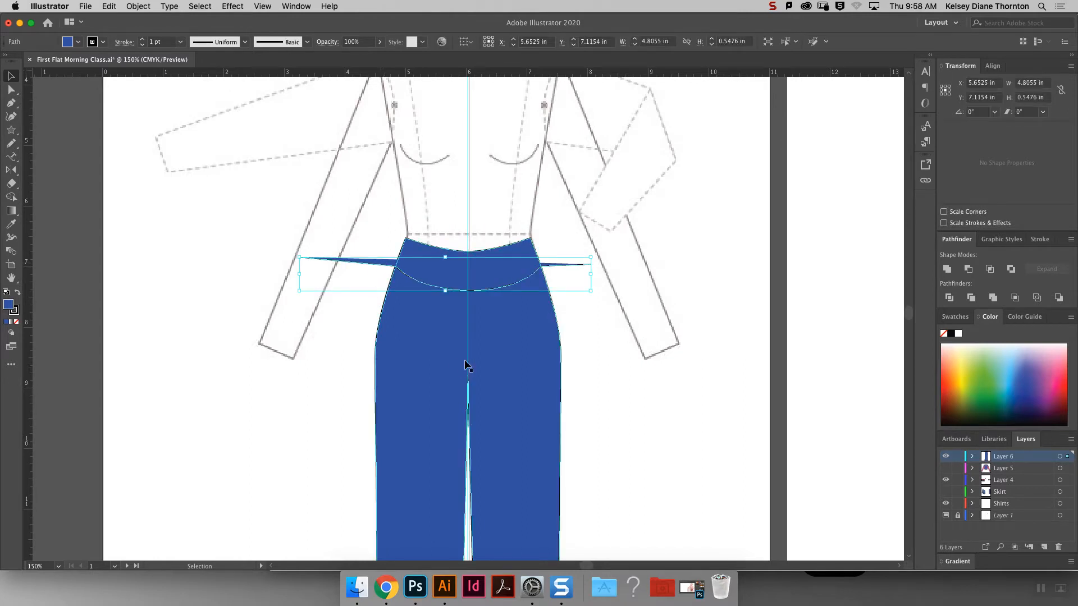
click(503, 370)
click(1013, 361)
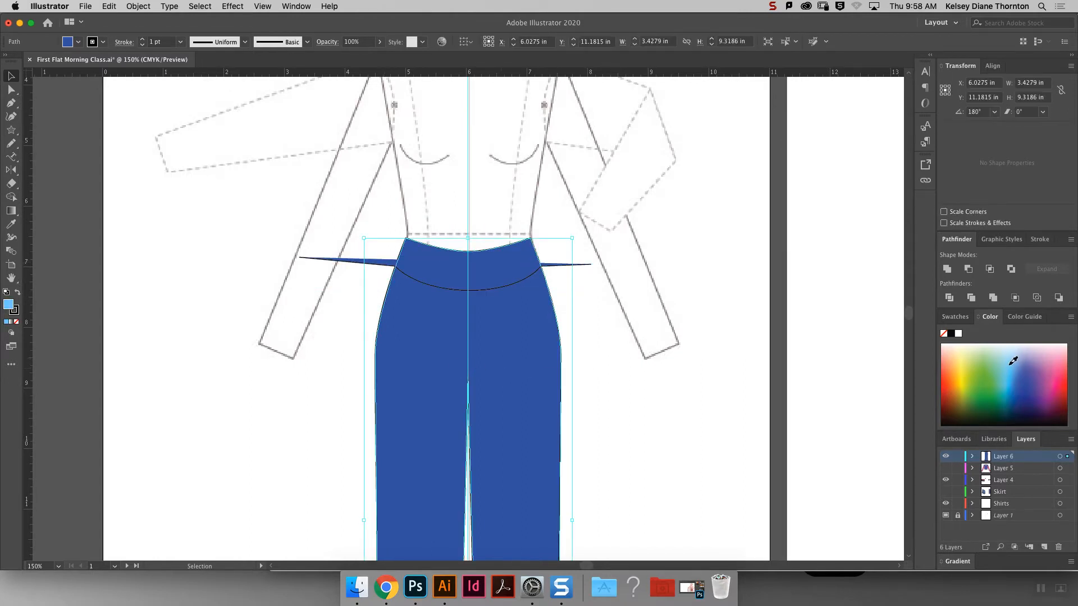
click(641, 314)
Remove the fill from the curved waistband line, leaving only its black stroke.
click(430, 275)
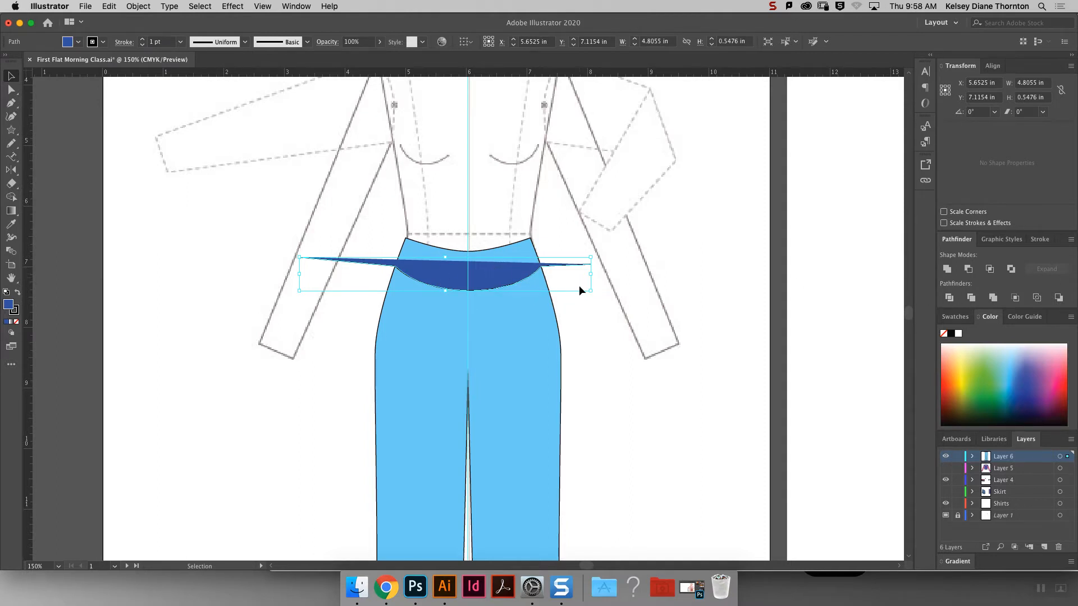
click(17, 321)
click(676, 272)
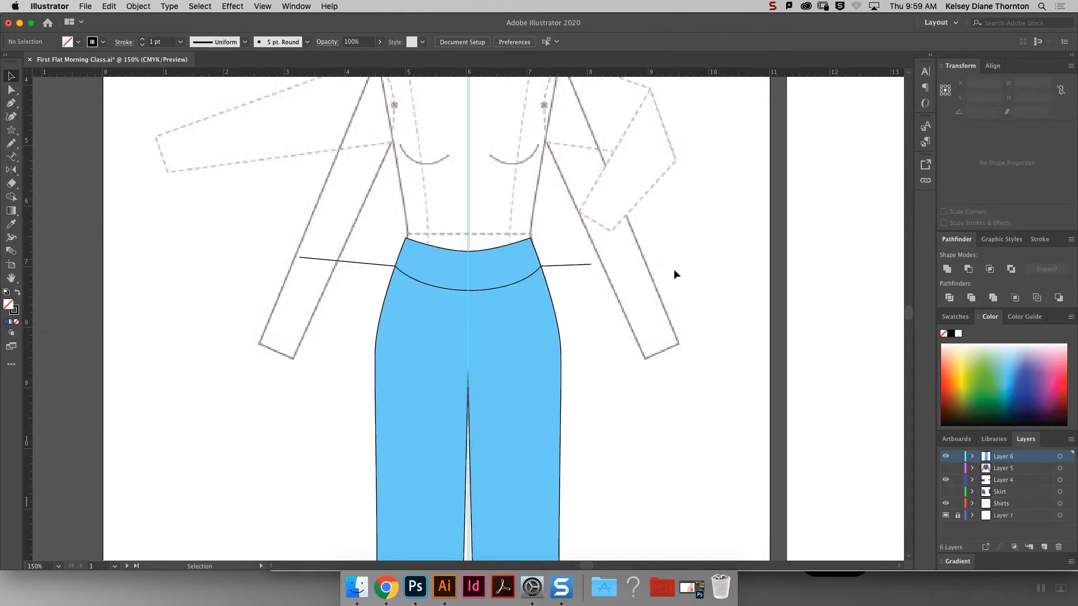
Divide the trousers along the curved waistband line using the Divide pathfinder on both paths.
click(547, 264)
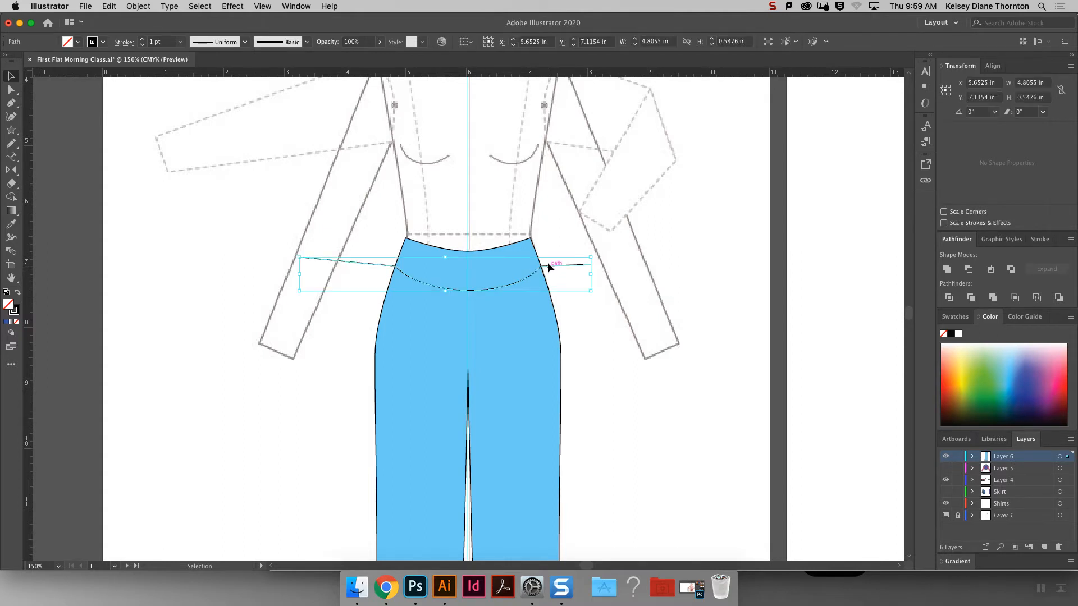
shift+click(456, 274)
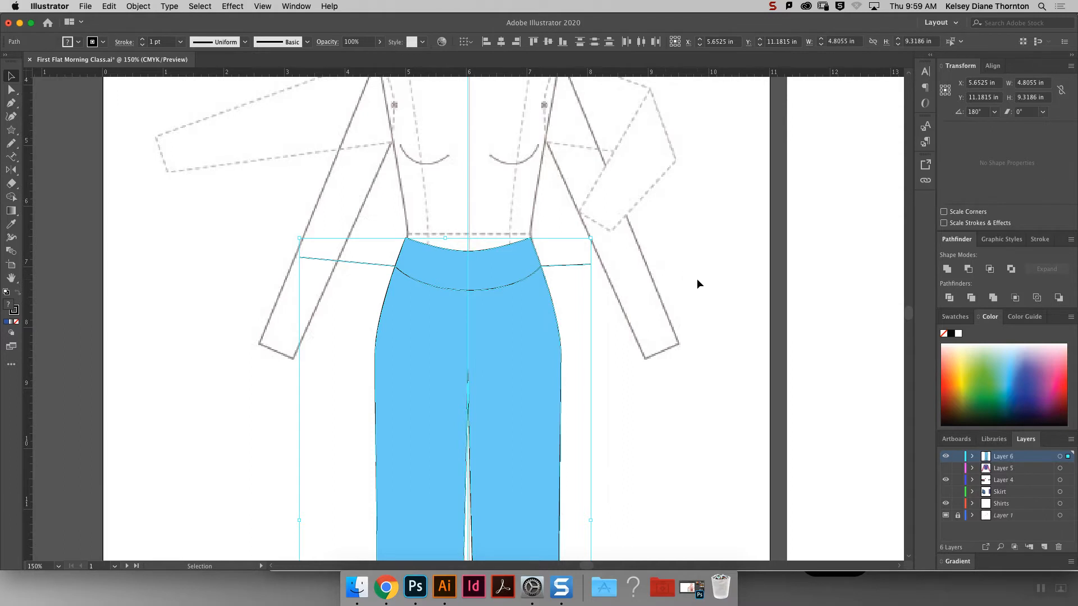
click(944, 300)
click(625, 269)
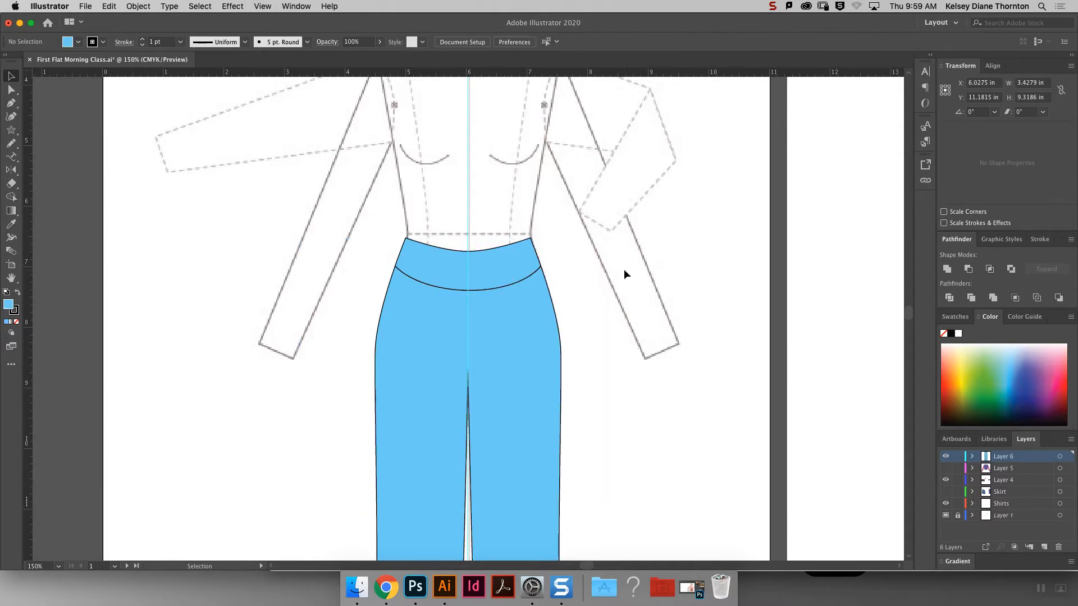
Ungroup the divided trousers and fill the separate waistband piece with green.
click(451, 281)
click(710, 282)
click(510, 268)
right_click(510, 270)
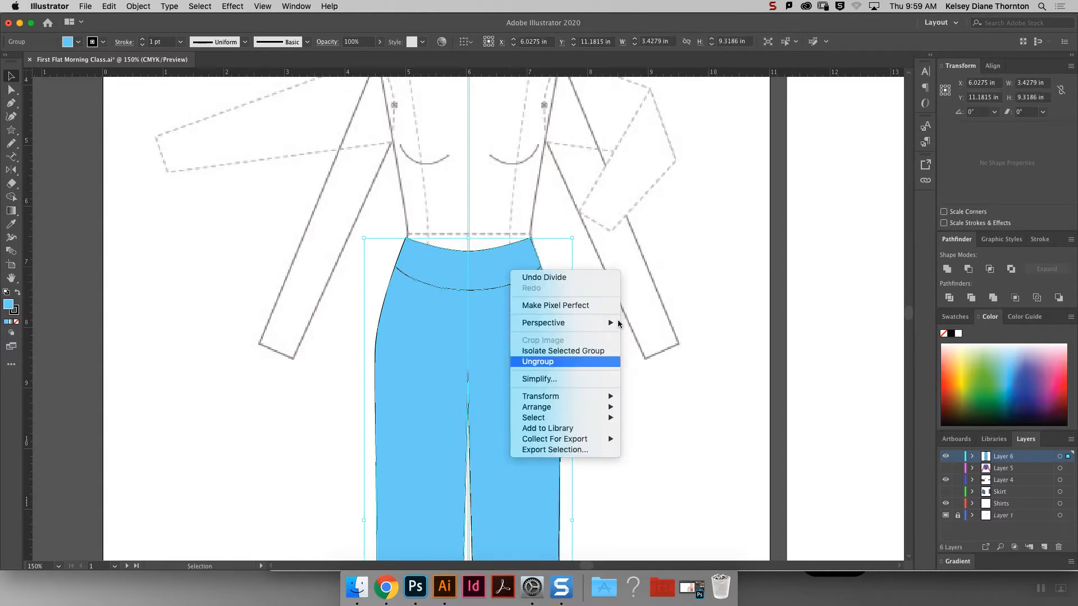
click(561, 364)
click(584, 270)
click(989, 366)
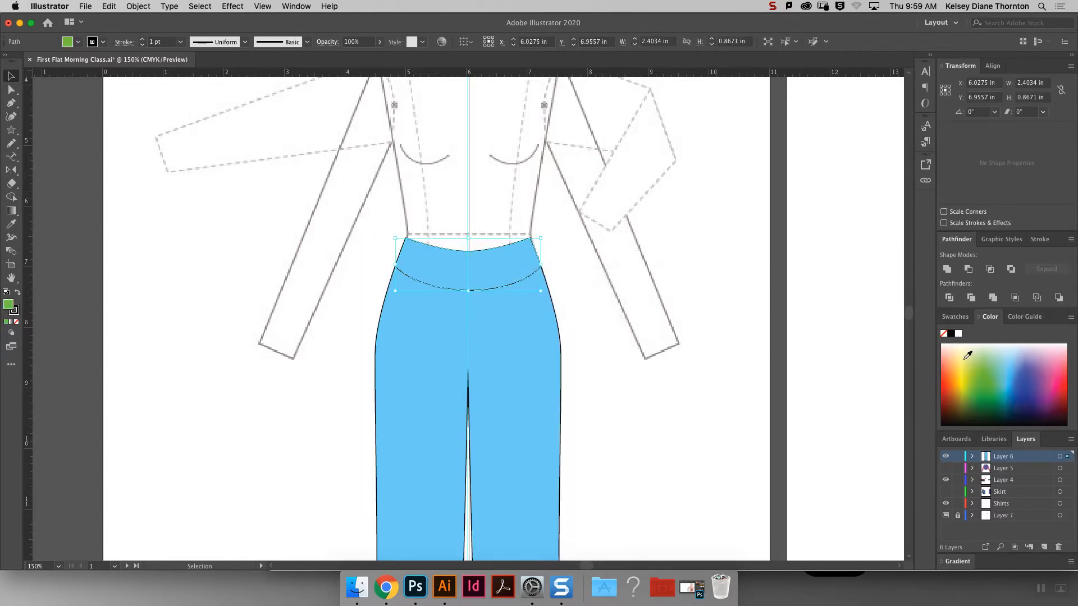
Draw a straight centre-front line about 1.3 in long from the waistband's lower edge to the trousers' crotch with the Pen tool.
click(648, 253)
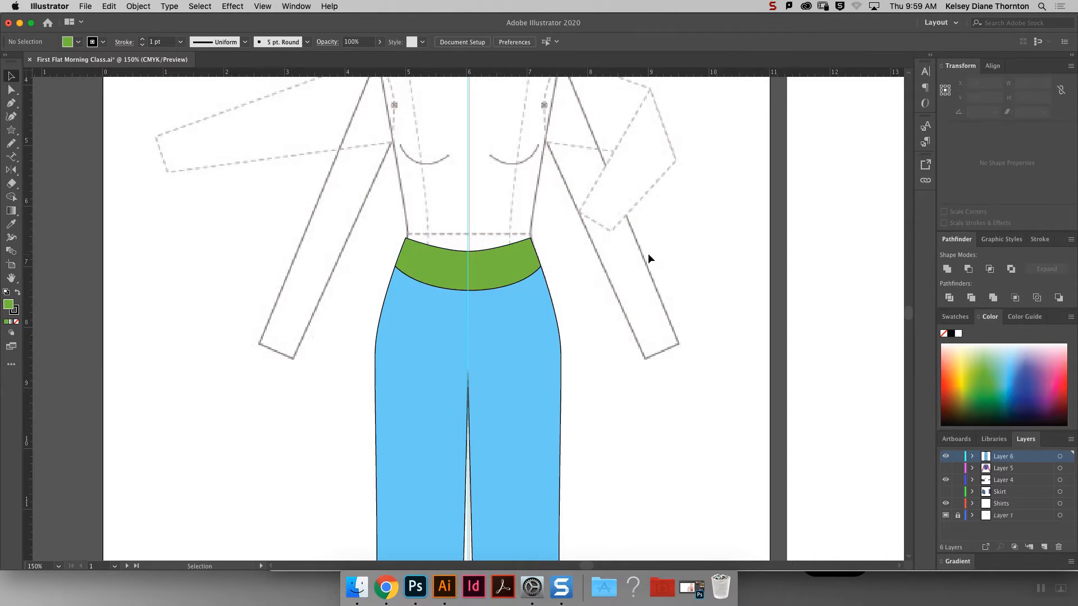
key(super+minus)
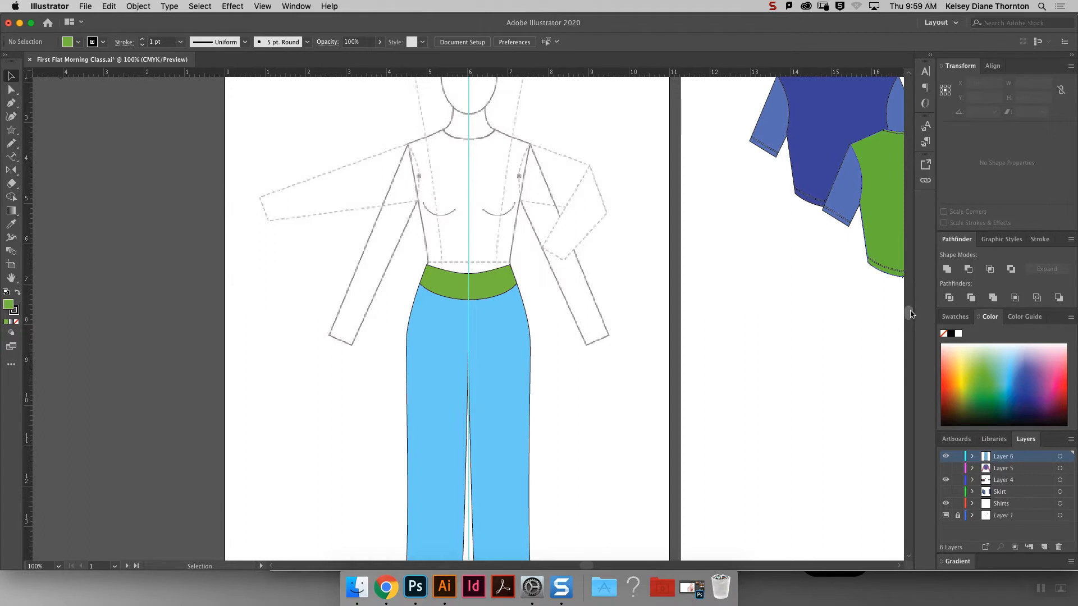
scroll(879, 307, down, 5)
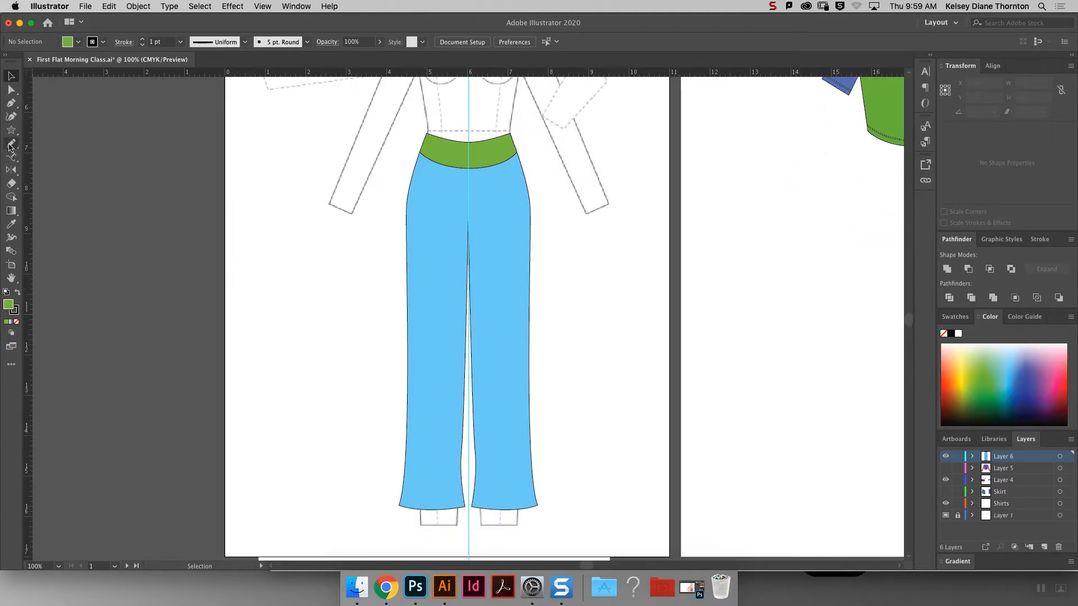
click(11, 103)
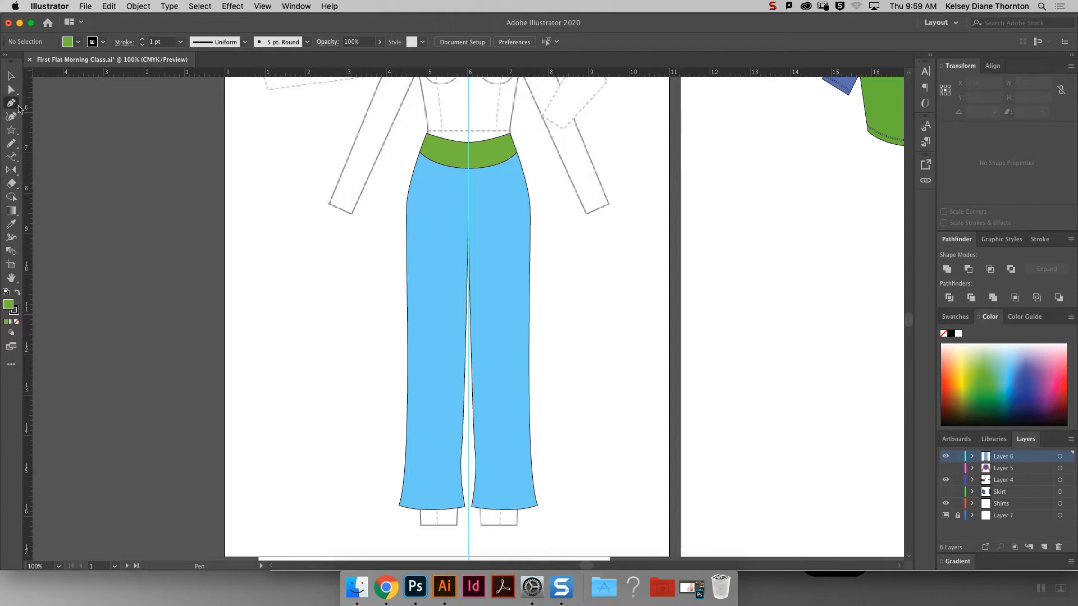
click(467, 168)
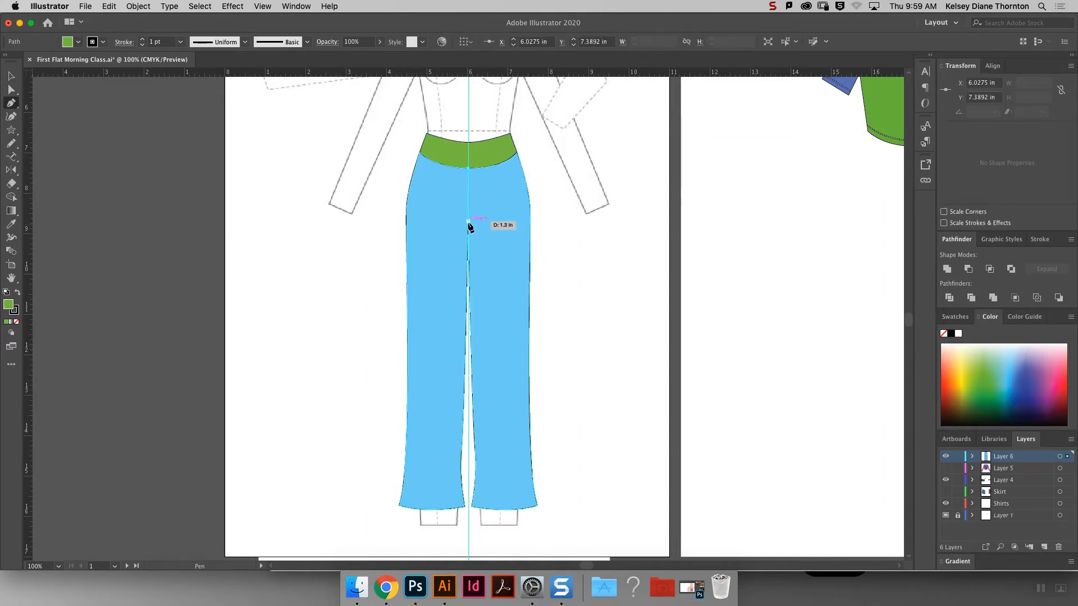
click(468, 222)
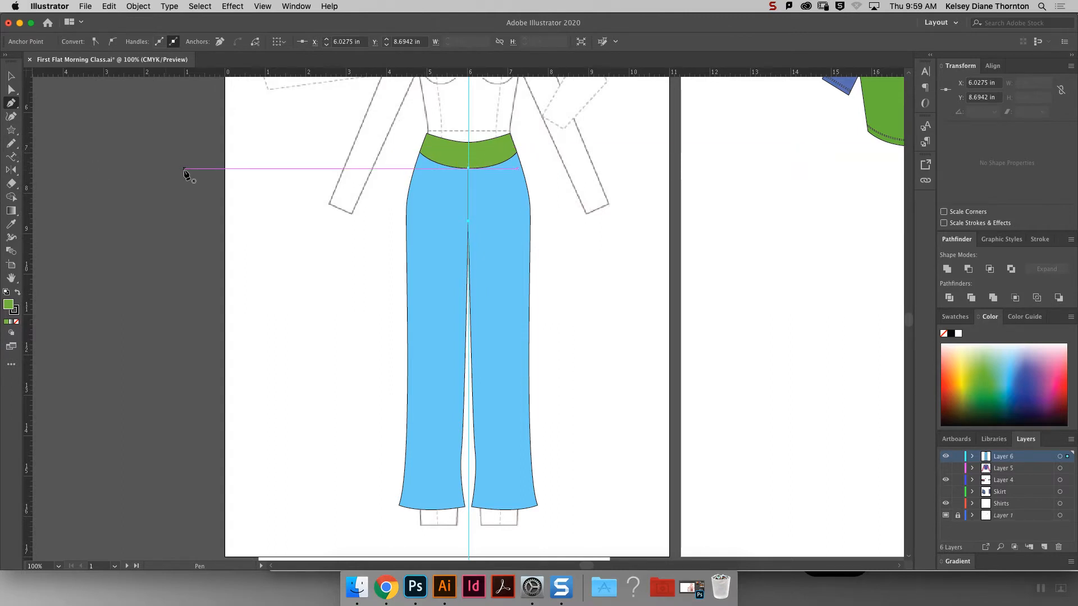
Move the complete trousers off the croquis onto the empty canvas to the left of its artboard and deselect them.
key(super+equal)
key(super+equal)
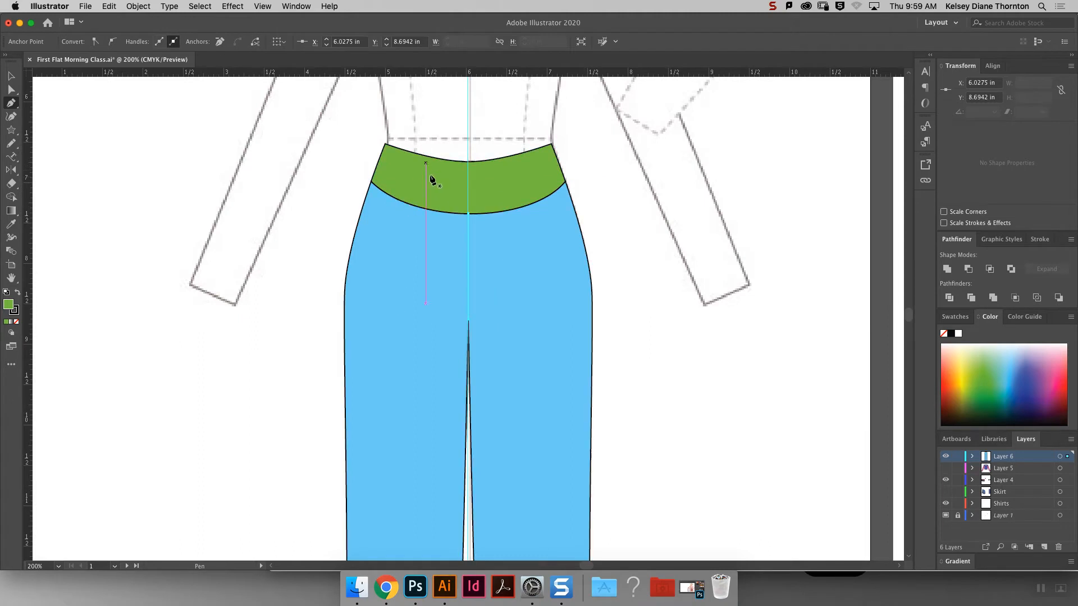
key(super+minus)
key(super+minus)
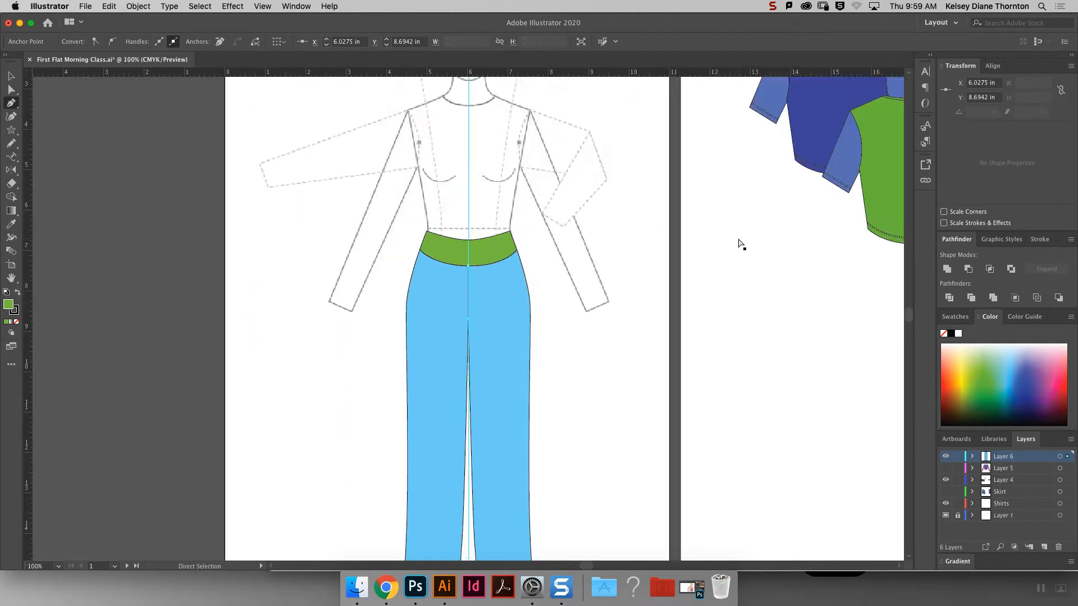
key(super+minus)
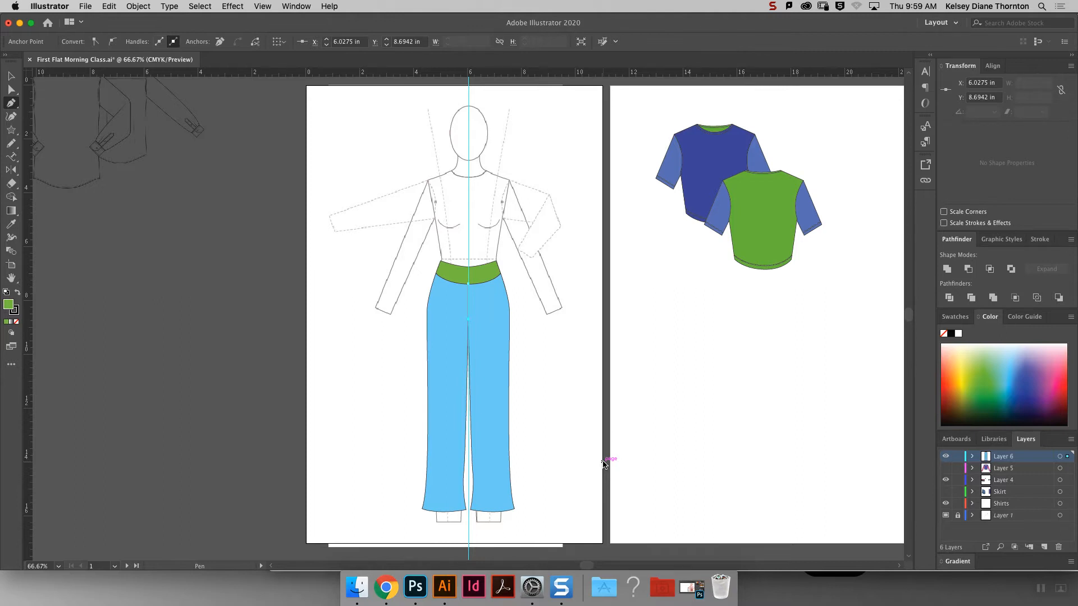
key(v)
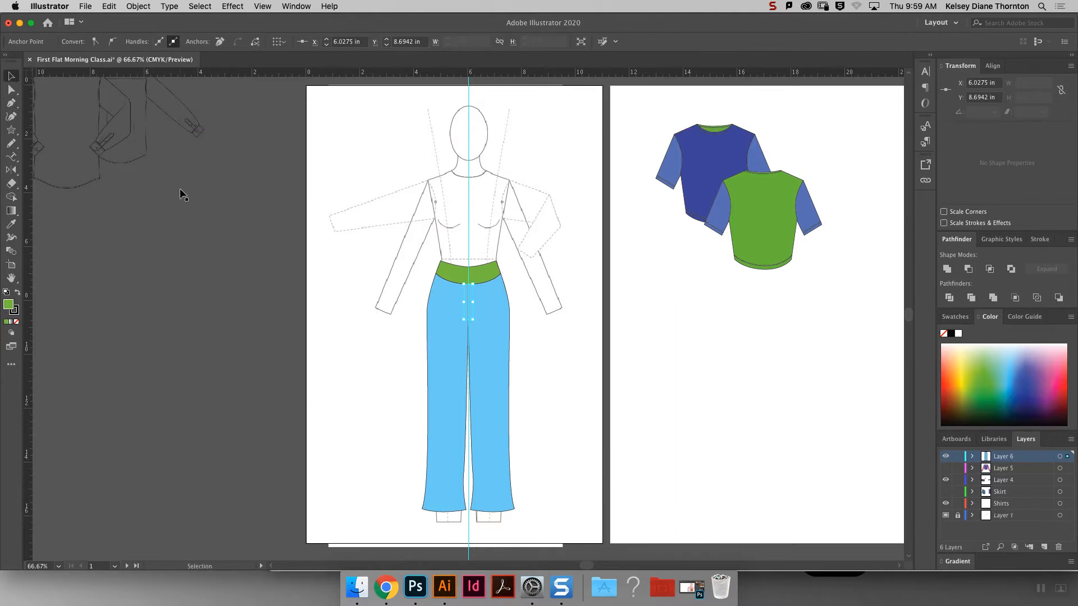
scroll(587, 515, down, 3)
click(466, 333)
drag(432, 348, 252, 345)
click(497, 286)
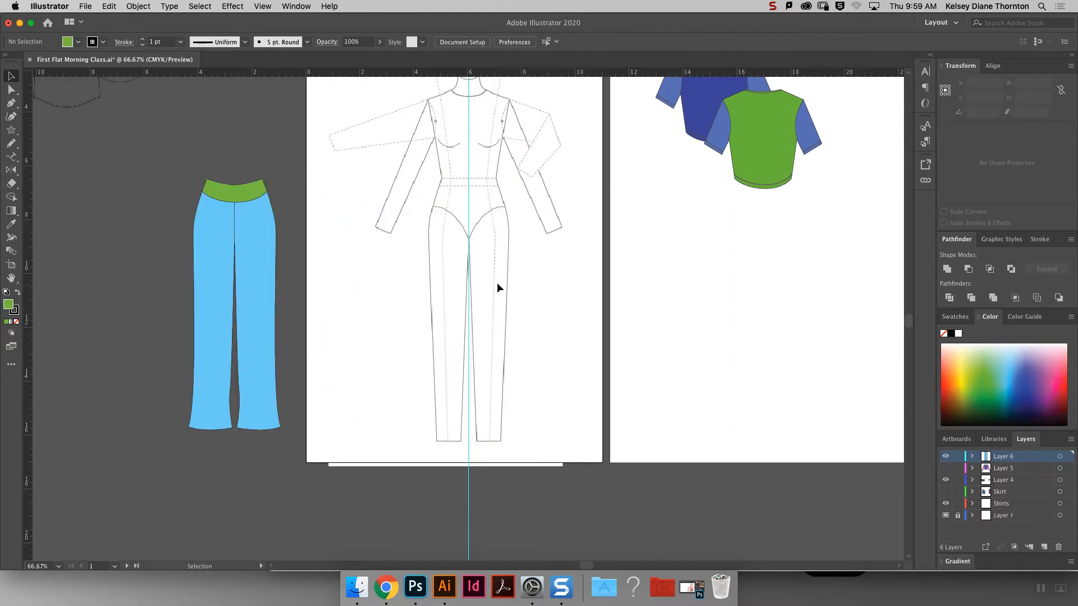
Move the small white piece from the green long-sleeved top's neckline to the empty canvas above the artboard.
scroll(823, 196, down, 3)
scroll(821, 209, up, 6)
scroll(822, 209, up, 1)
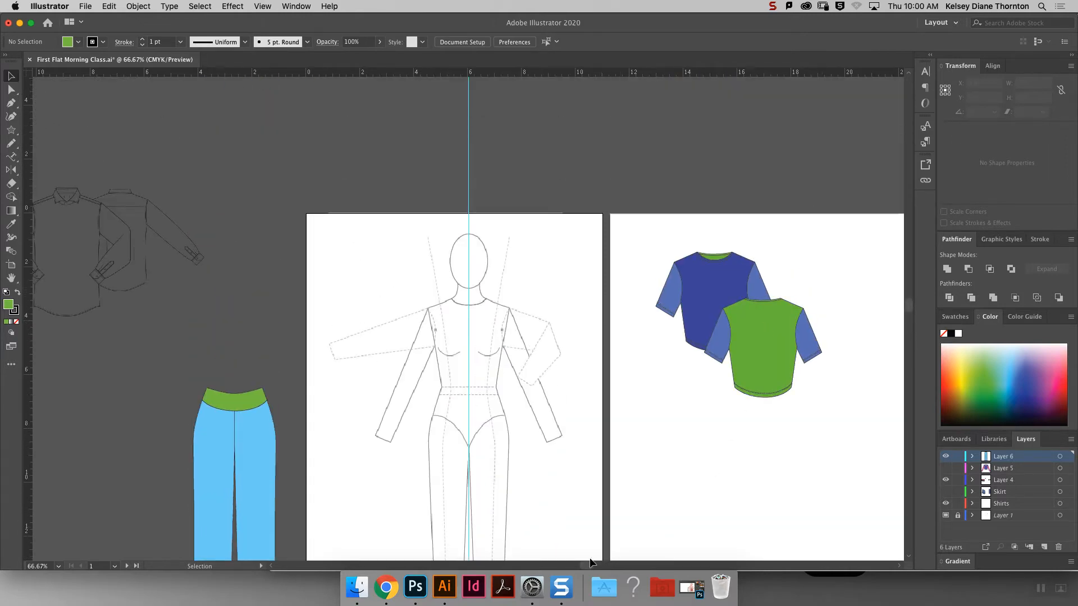
drag(586, 565, 643, 565)
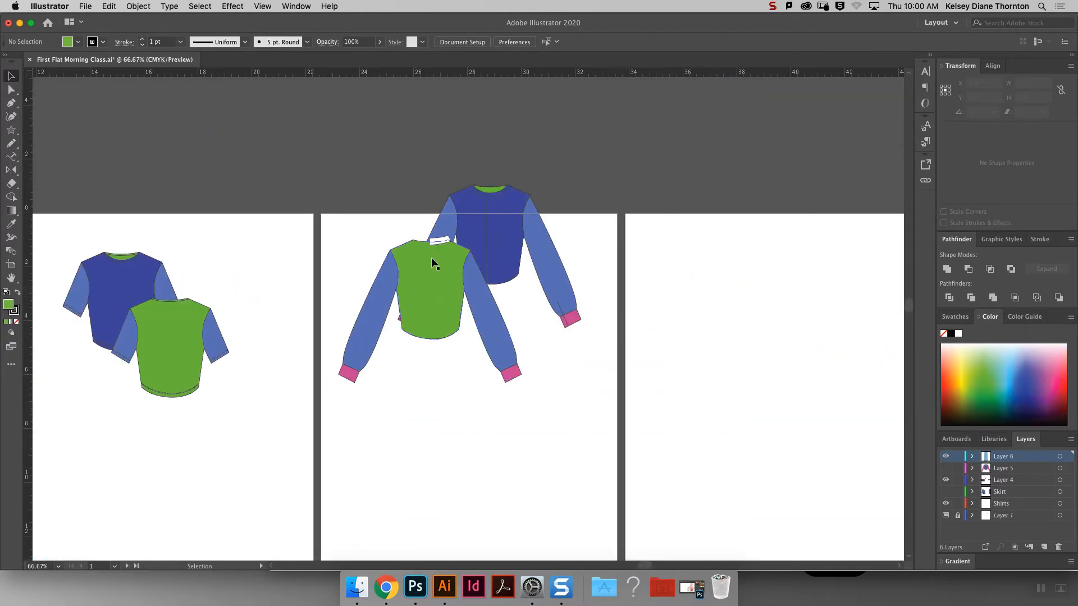
drag(443, 240, 426, 192)
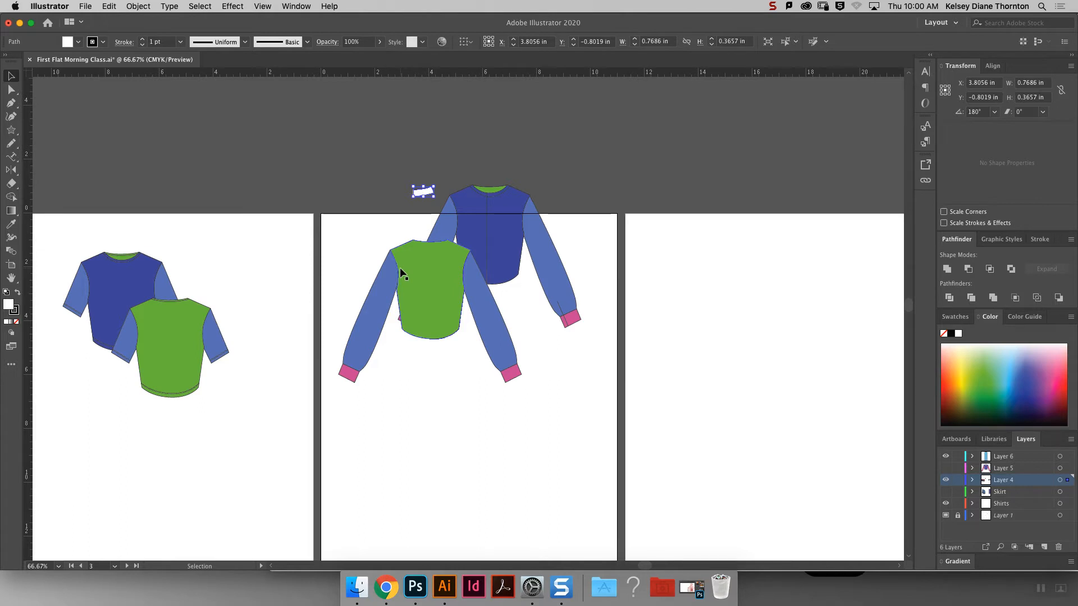
Draw a V-shaped yoke line across the green long-sleeved bodice, extending past both side edges, and remove its fill.
scroll(111, 183, left, 1)
click(13, 105)
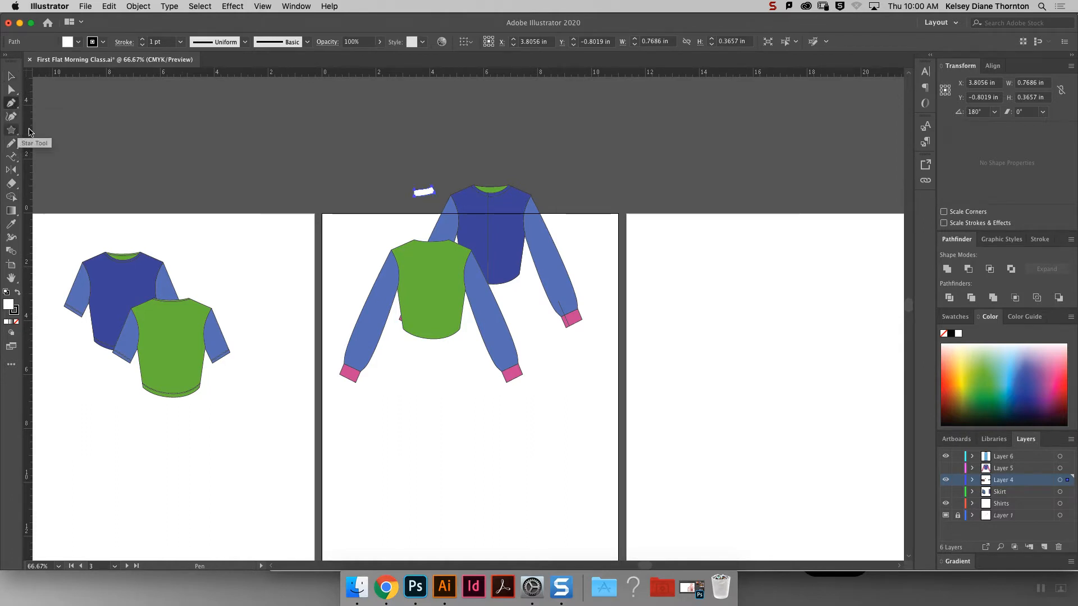
click(350, 257)
click(400, 273)
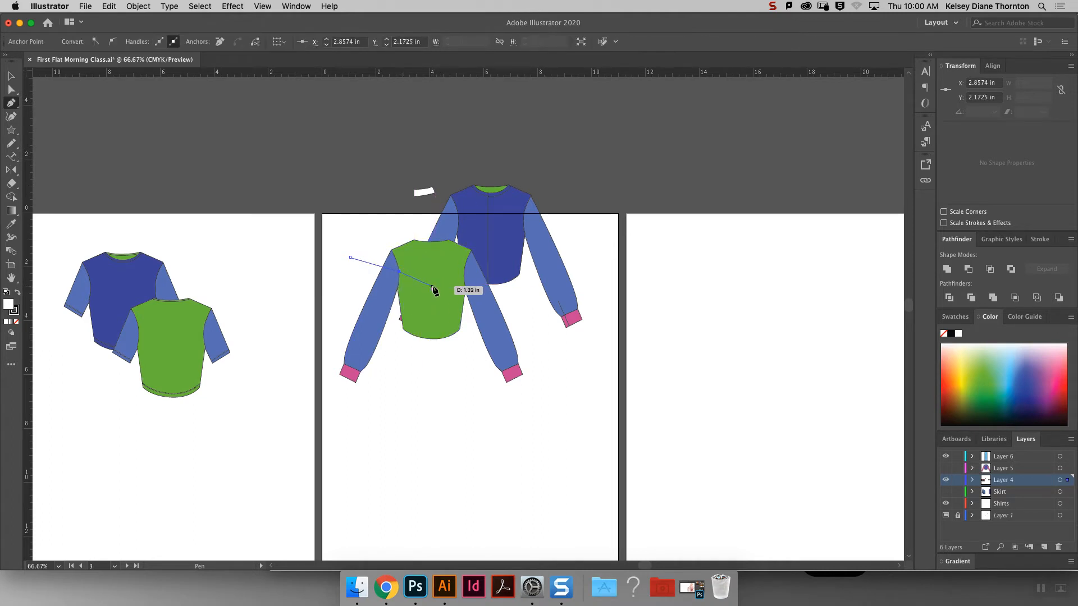
mouse_move(436, 292)
mouse_down()
mouse_move(438, 269)
mouse_move(436, 280)
mouse_up()
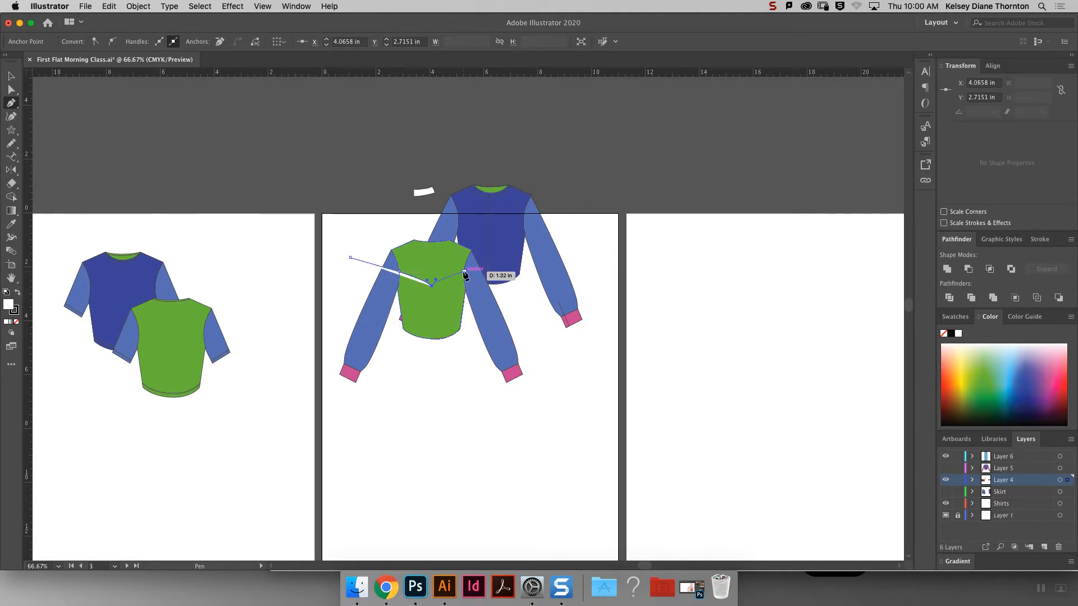
click(464, 273)
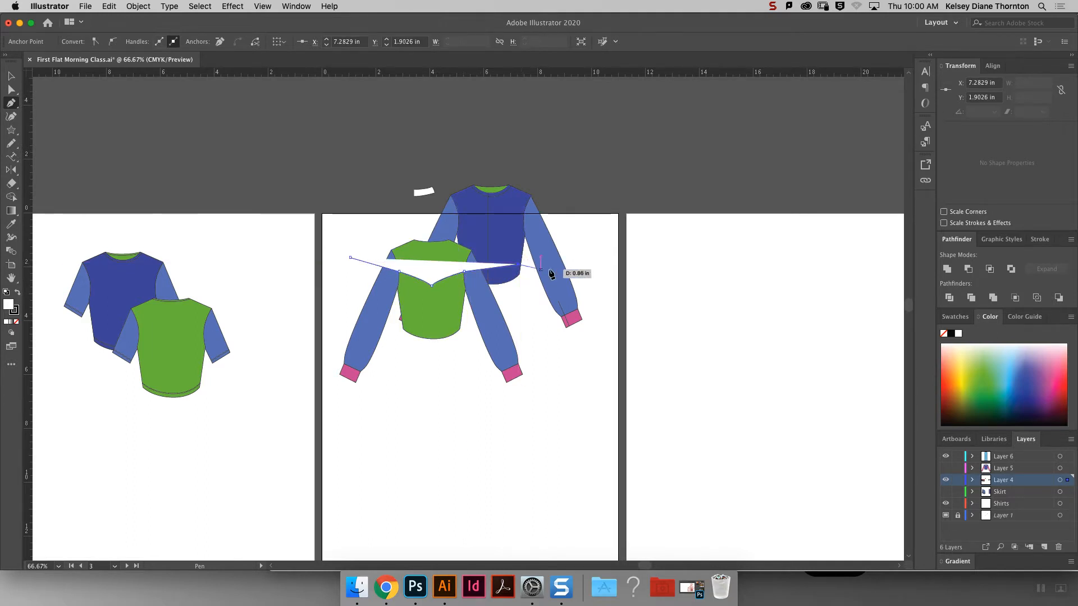
click(11, 76)
click(16, 322)
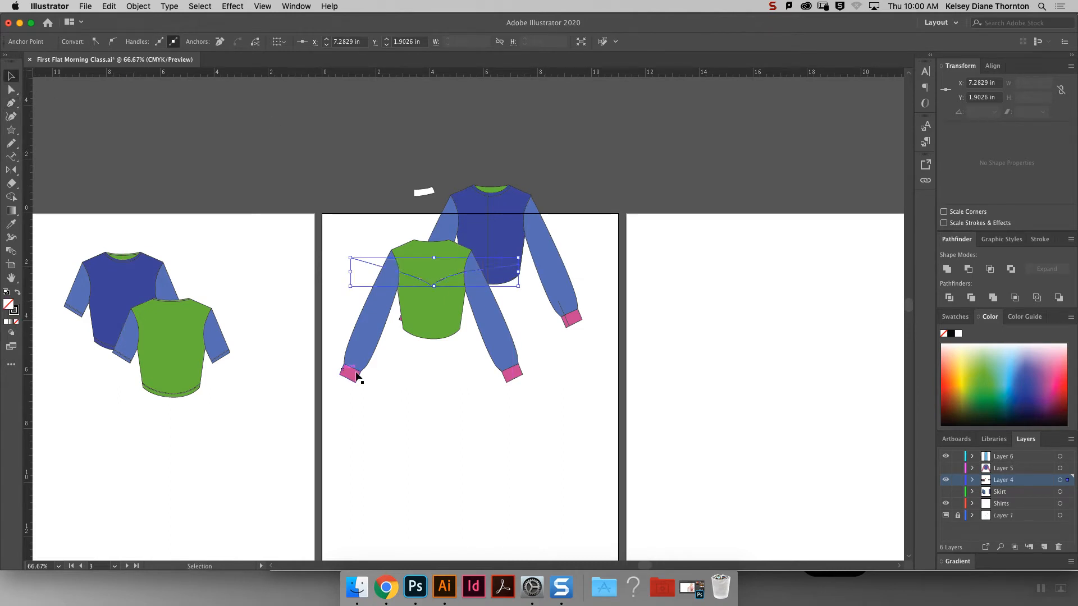
Divide the green bodice along the yoke line with the Divide pathfinder and ungroup the resulting pieces.
shift+click(442, 306)
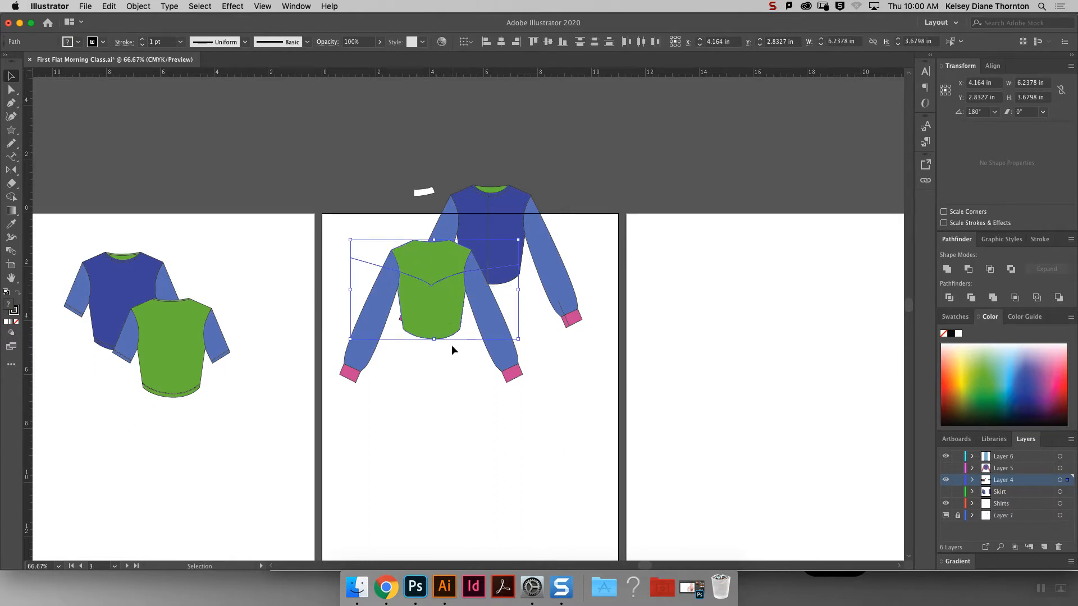
click(950, 299)
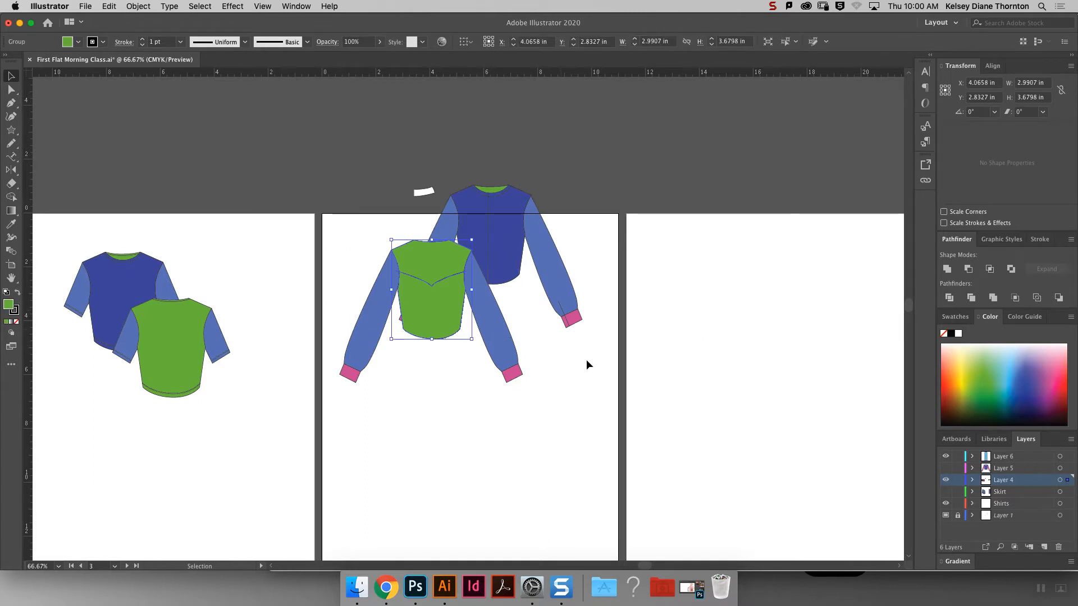
right_click(444, 308)
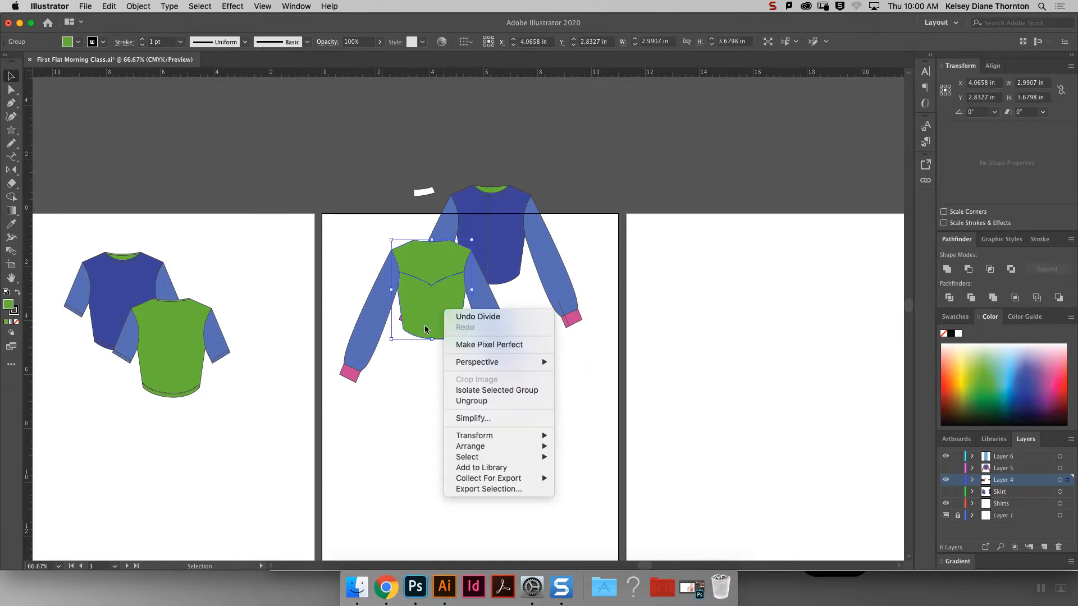
click(455, 401)
Fill the bodice piece below the yoke with the cuffs' pink using the Eyedropper, and deselect it.
click(444, 312)
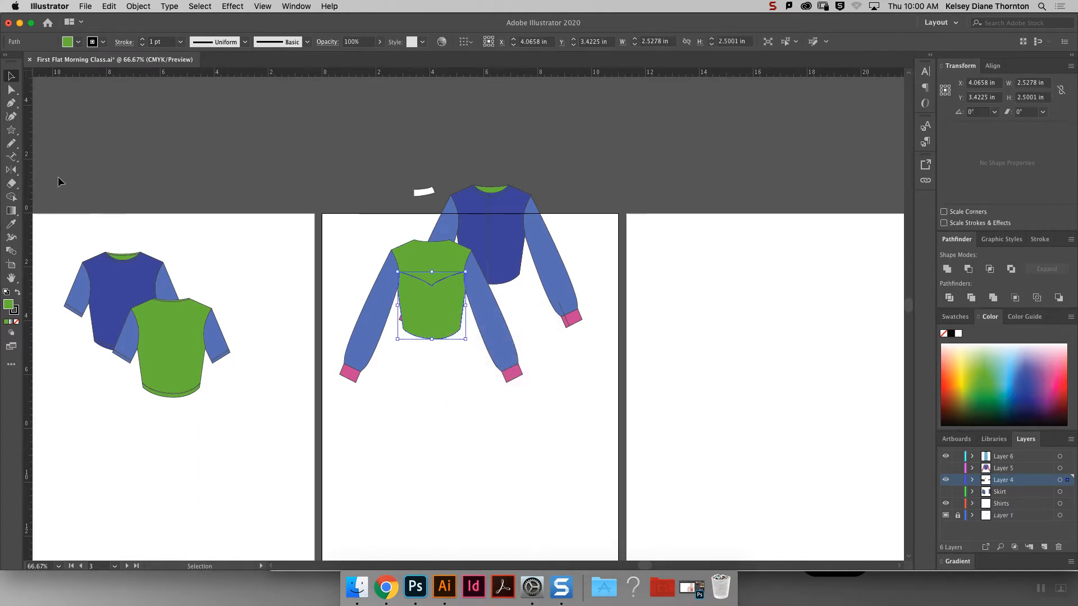
click(10, 223)
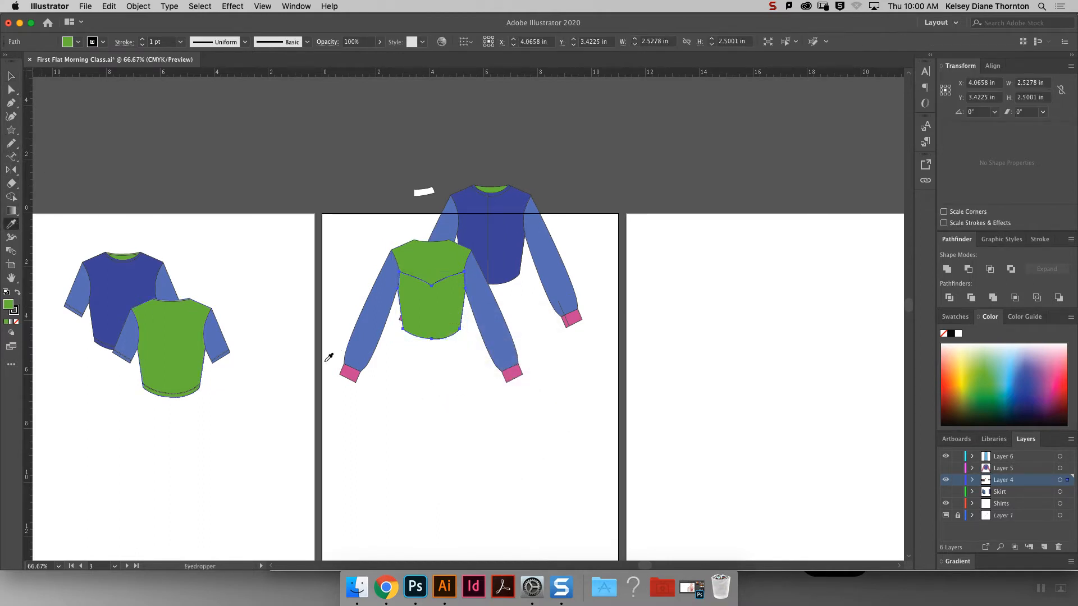
click(359, 372)
key(v)
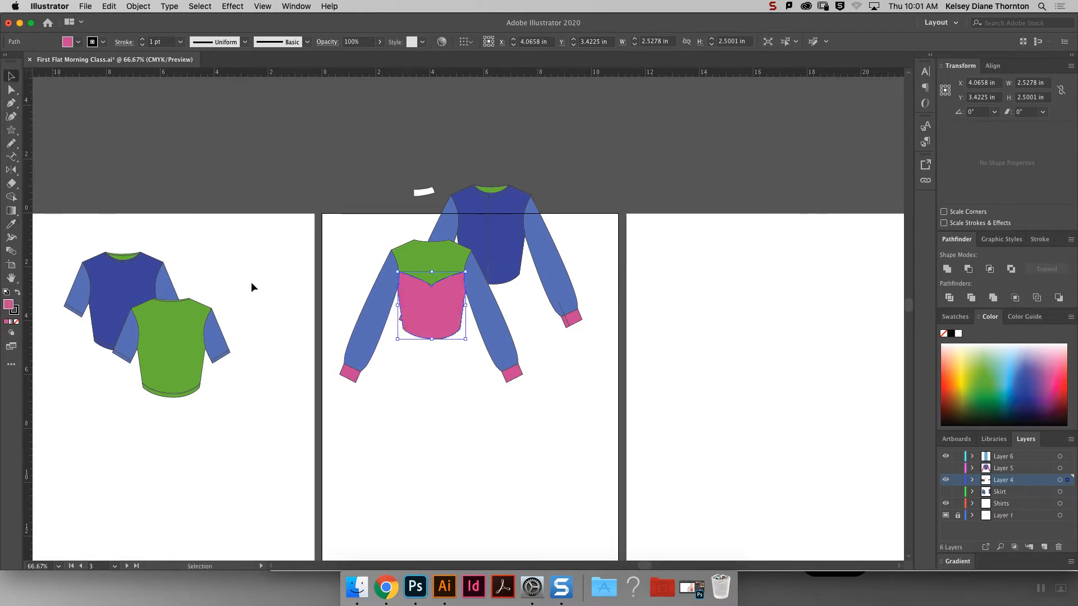
click(463, 433)
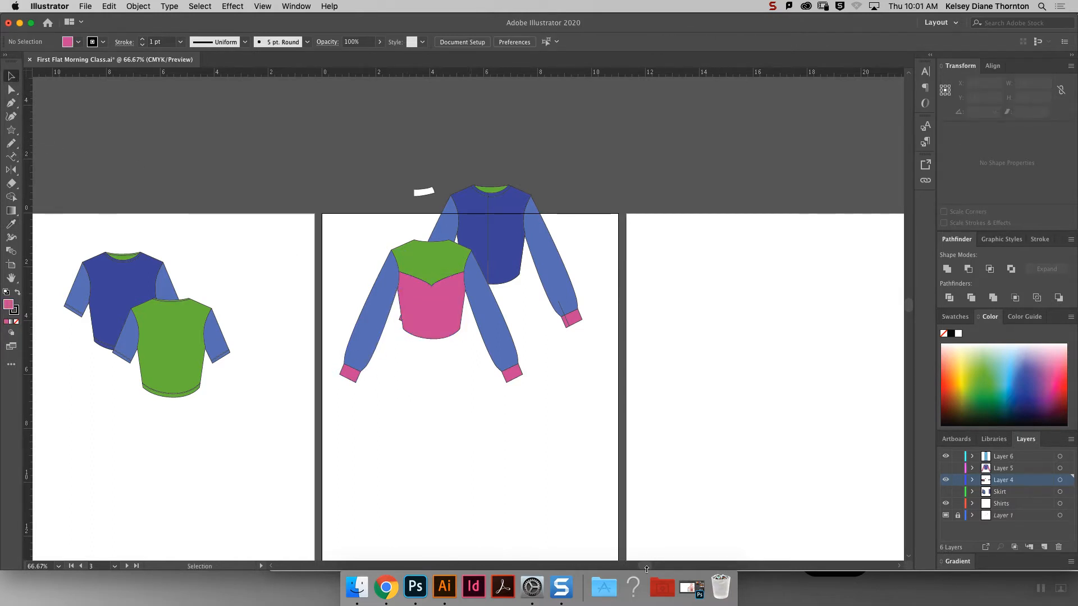
Draw the left half of a long flared skirt on the croquis, about 2.9 in wide and 8.7 in tall, ending at the centre guide.
drag(644, 565, 582, 565)
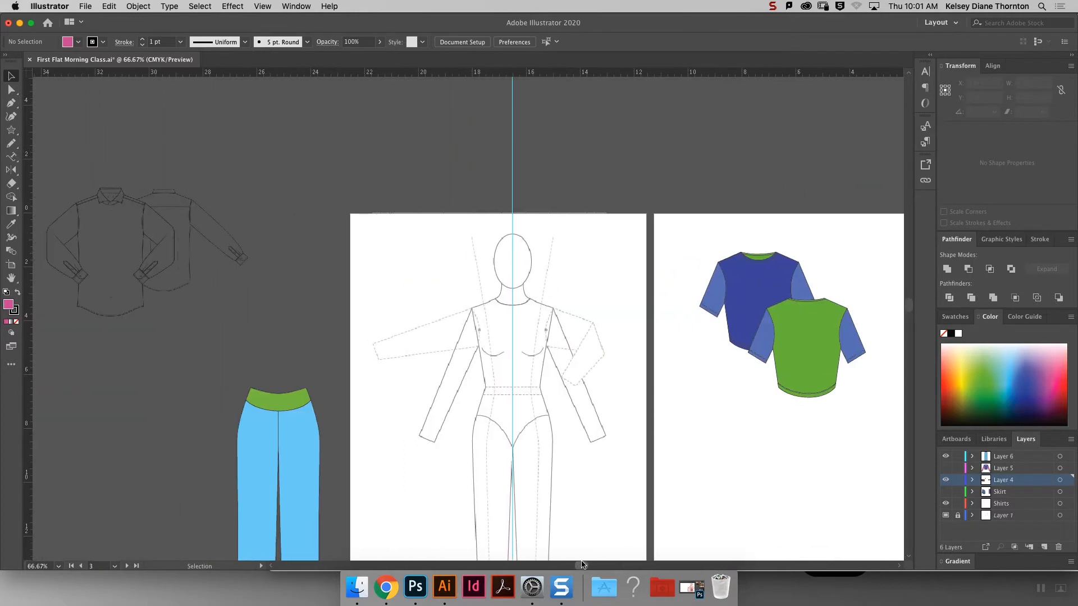
scroll(907, 309, down, 5)
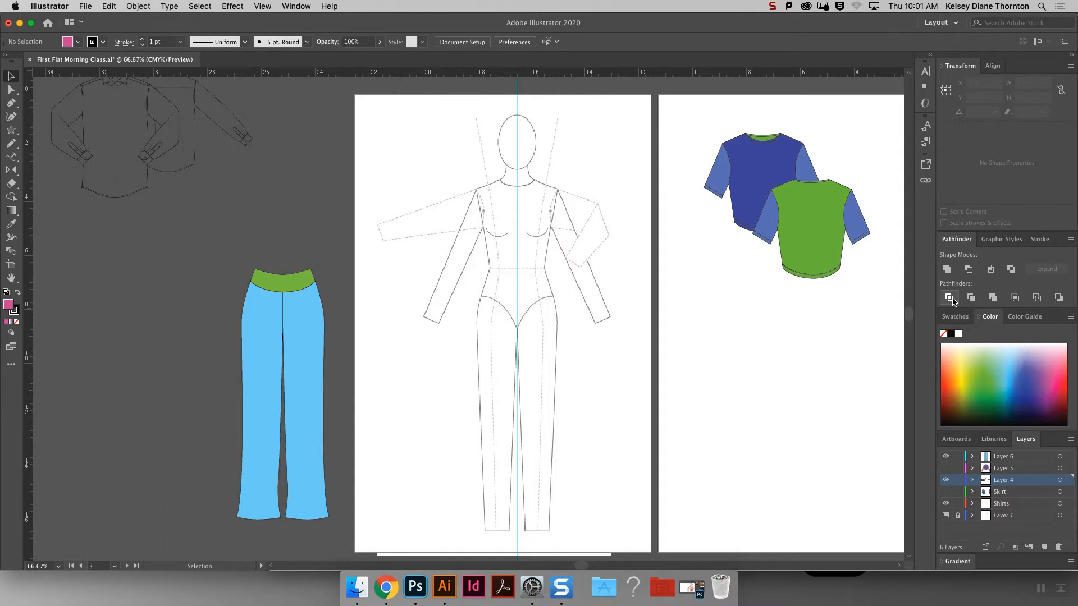
click(11, 102)
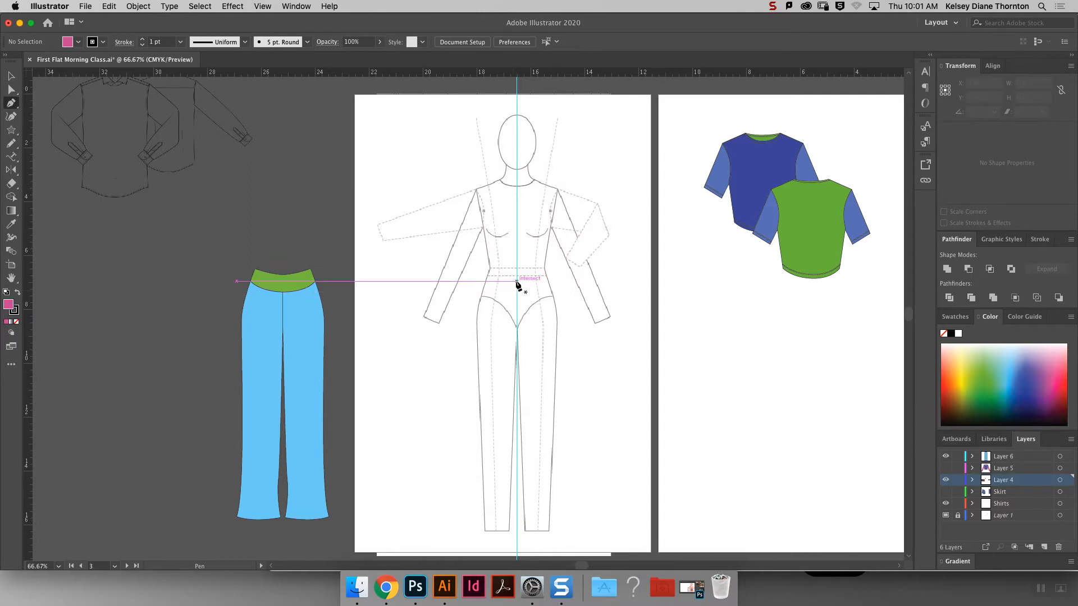
drag(517, 280, 504, 280)
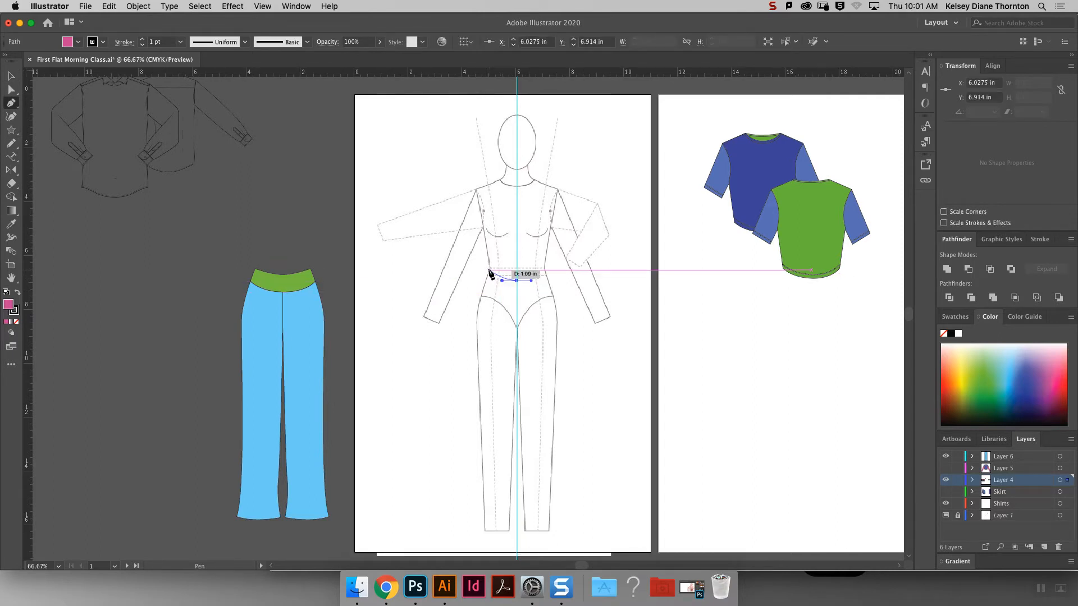
click(489, 271)
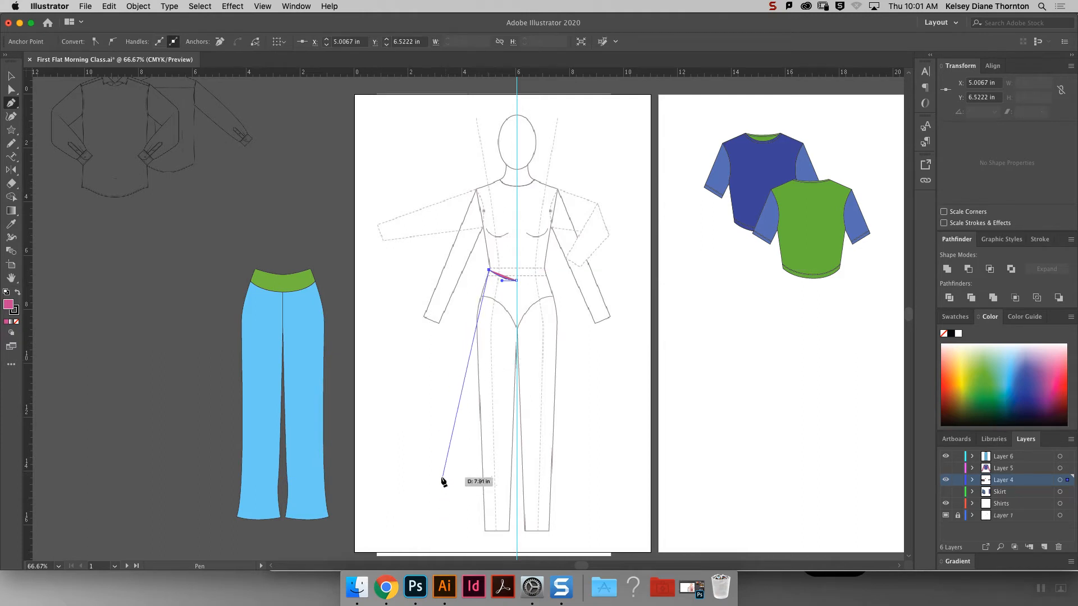
drag(438, 473, 431, 537)
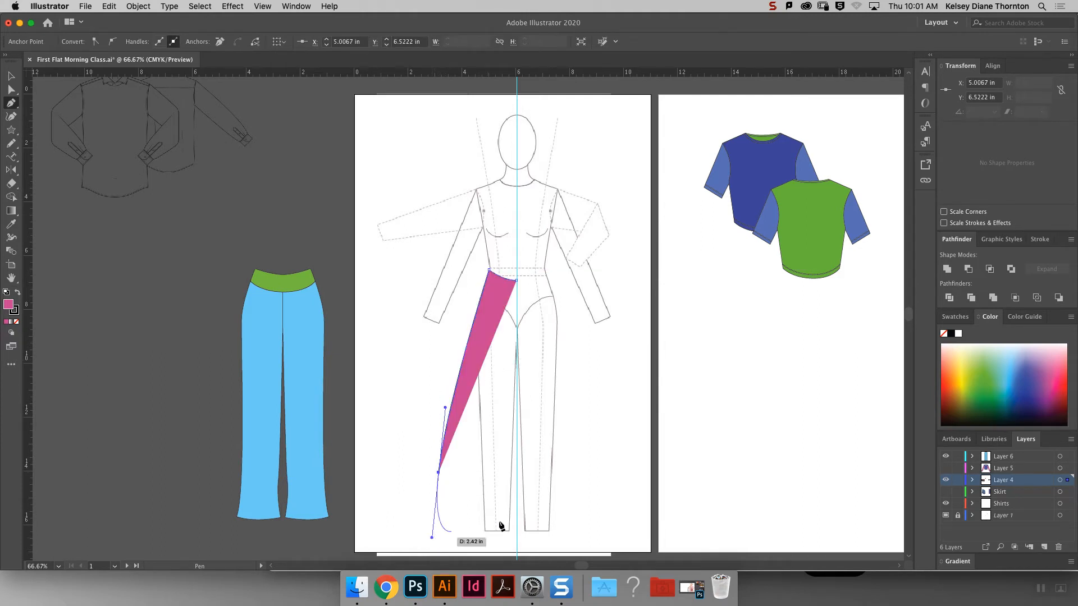
click(438, 472)
drag(516, 504, 563, 504)
click(11, 170)
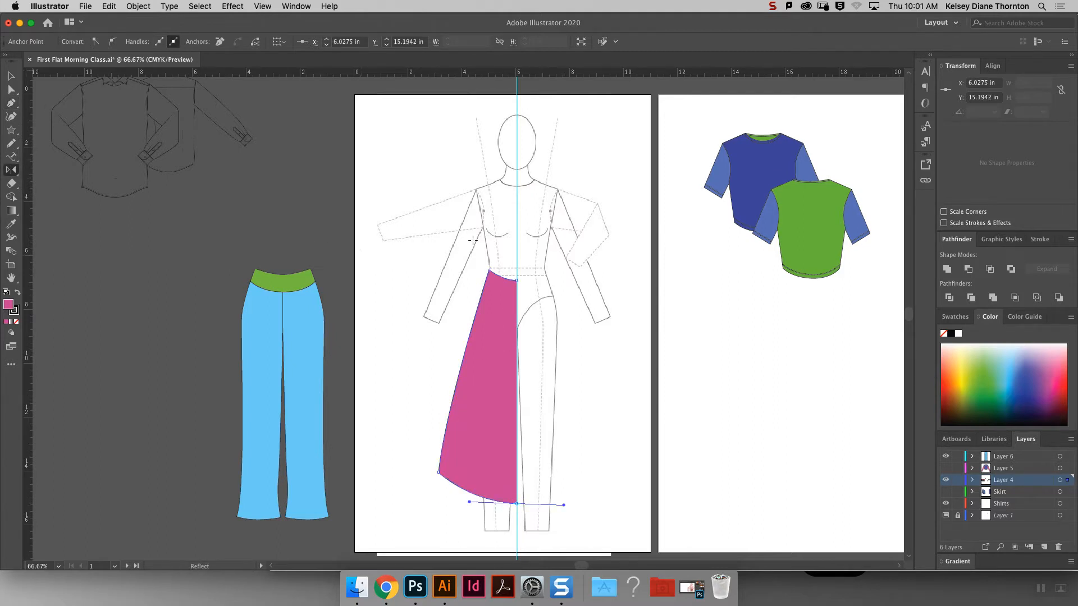
alt+click(517, 245)
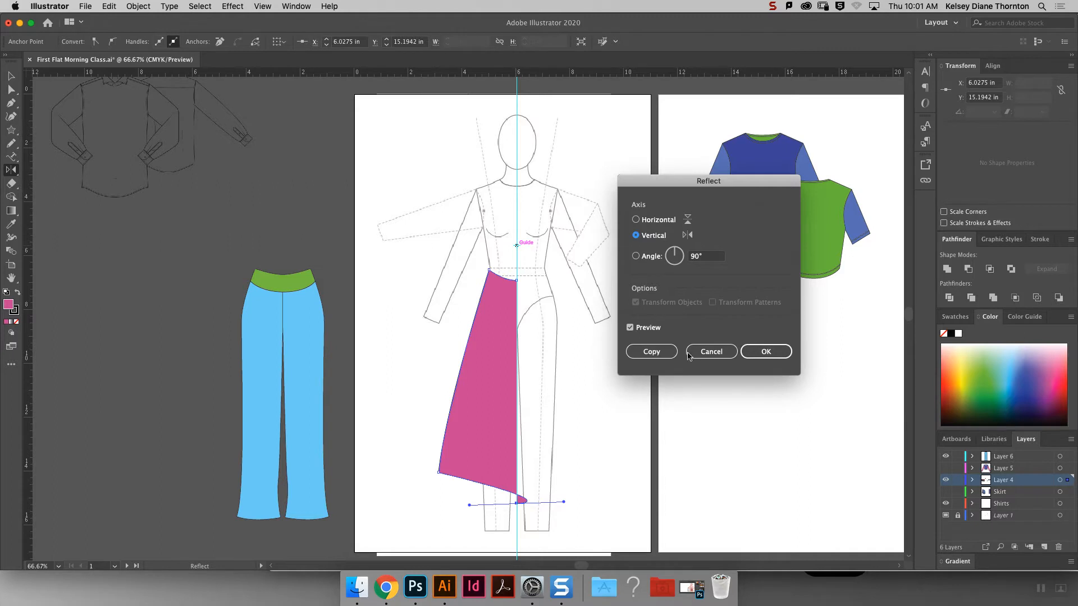
click(711, 351)
click(12, 77)
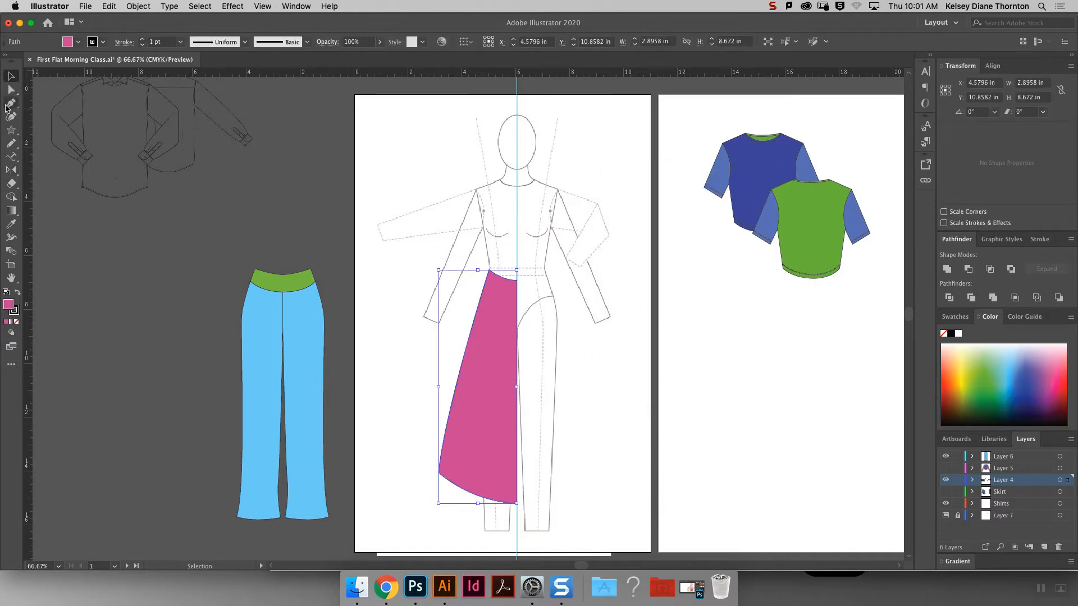
Reflect a copy of the pink half skirt across the centre guide to complete the skirt's other side.
click(16, 170)
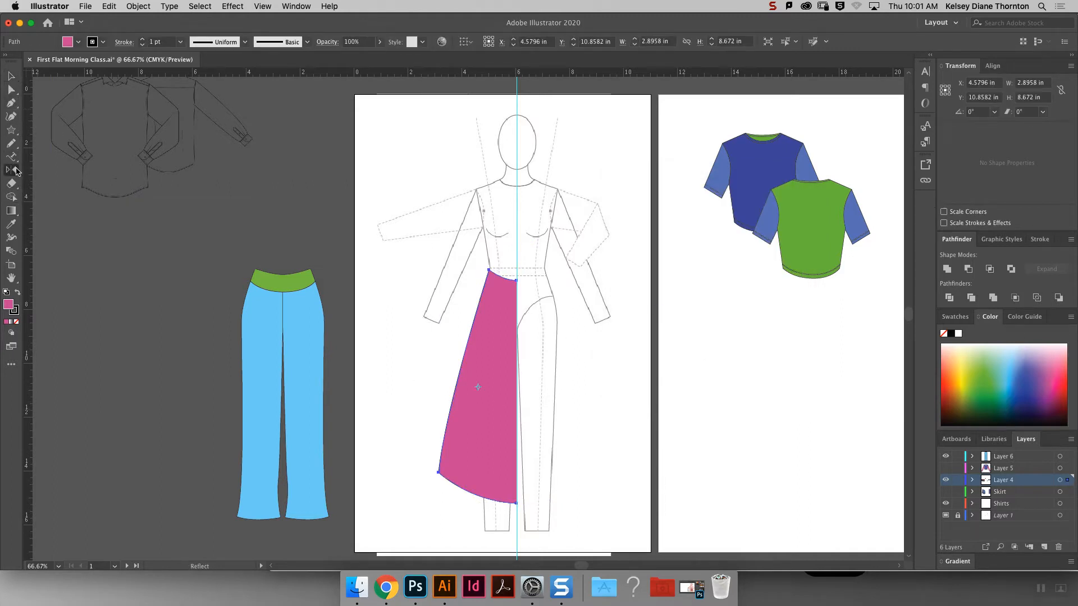
alt+click(517, 245)
click(651, 351)
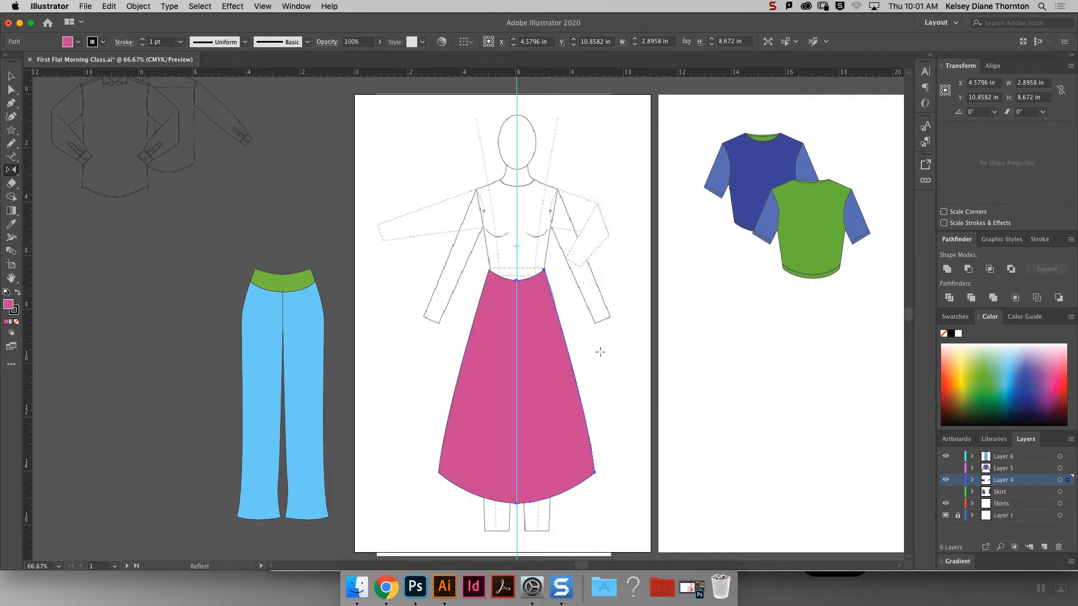
Average the two overlapping waist anchors at the skirt's centre and join them into a single point.
click(11, 90)
drag(505, 270, 530, 292)
right_click(531, 294)
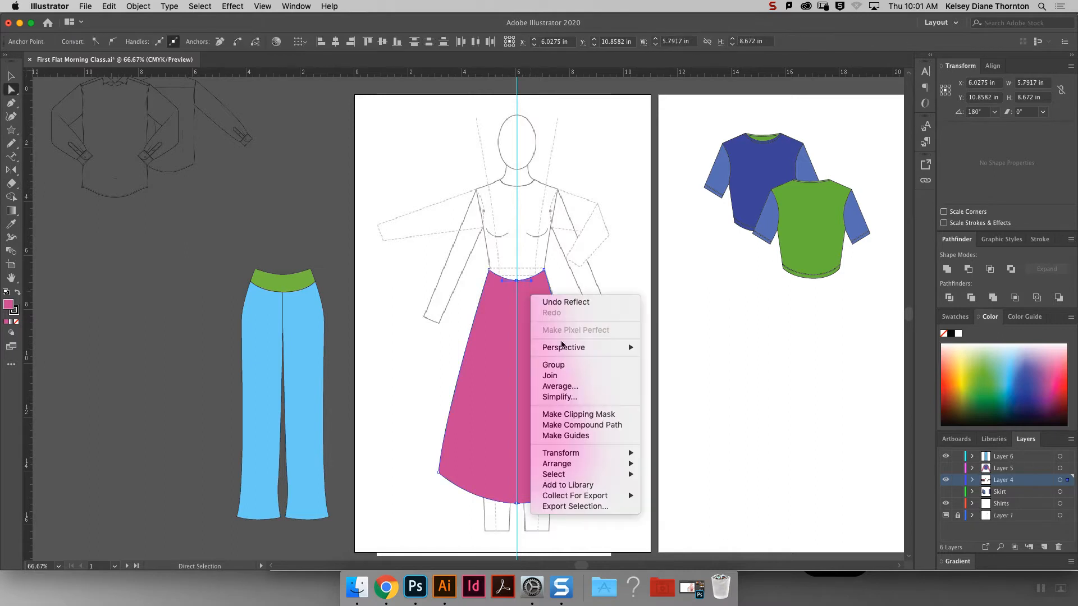
click(591, 387)
key(Return)
right_click(590, 259)
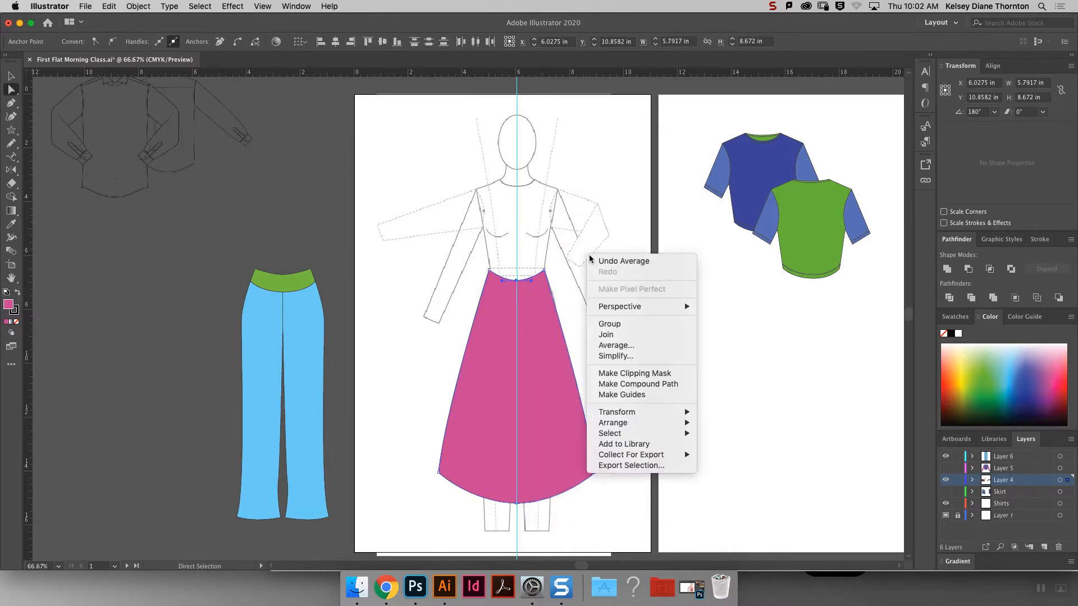
click(624, 345)
key(Return)
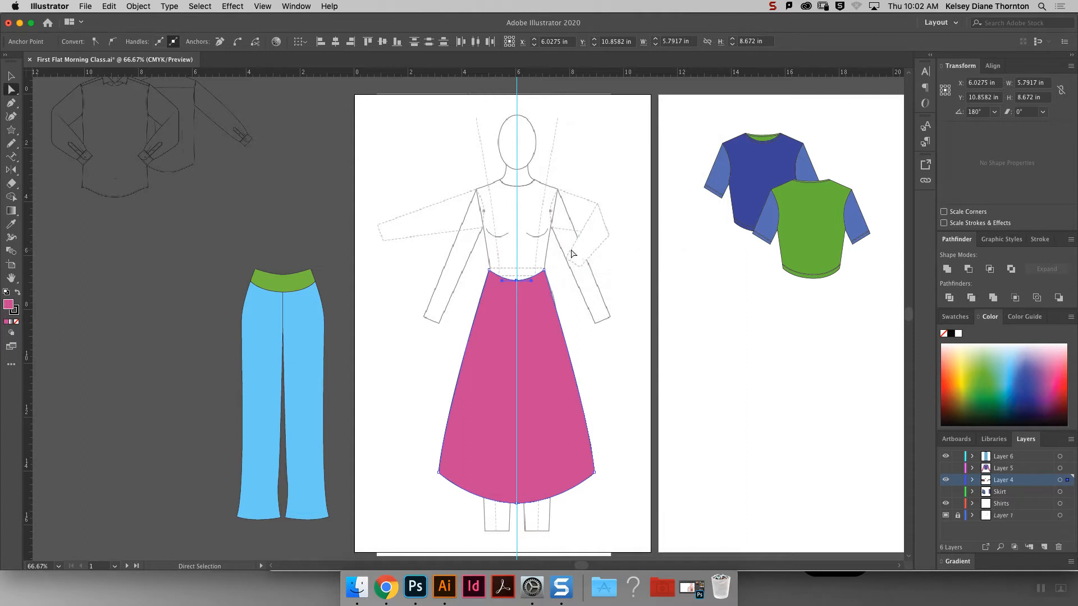
right_click(571, 253)
click(604, 333)
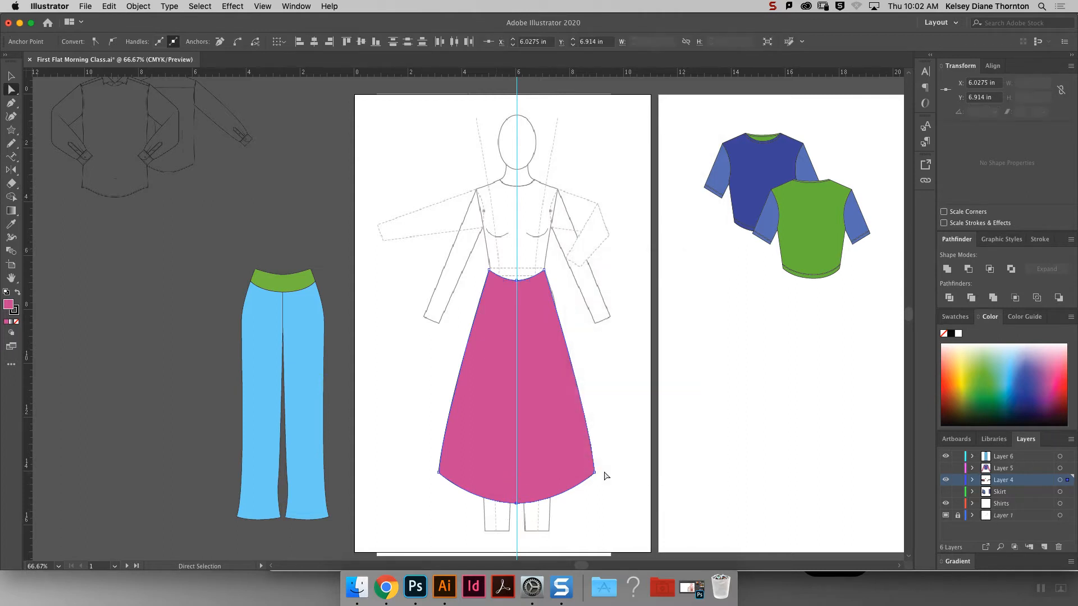
Average the two hem anchors at the skirt's centre, join them to close the outline, and deselect the skirt.
right_click(616, 337)
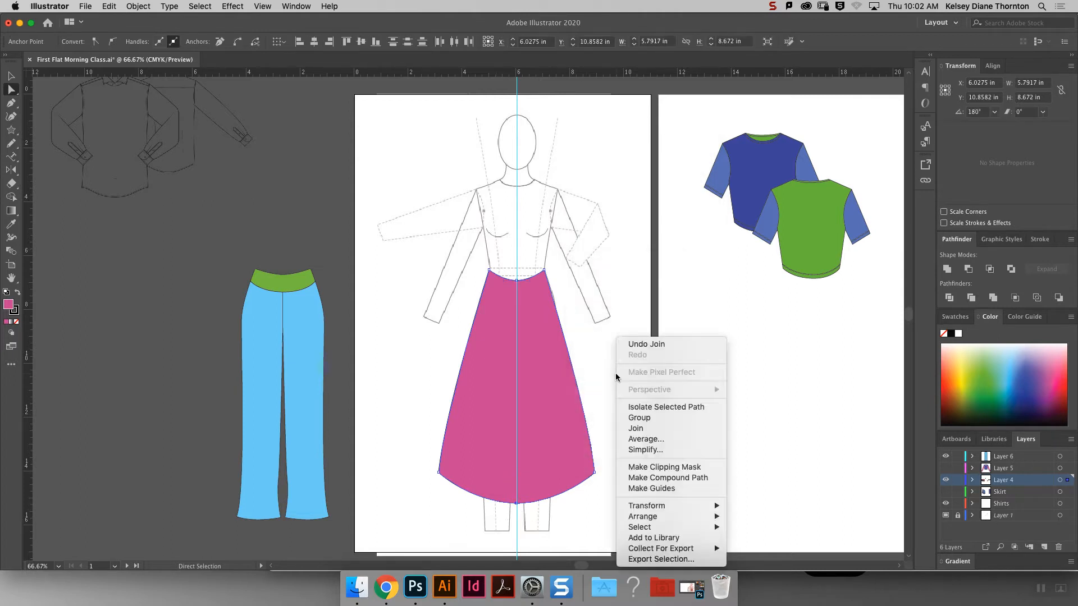
click(660, 440)
click(681, 234)
right_click(608, 281)
click(659, 374)
click(627, 480)
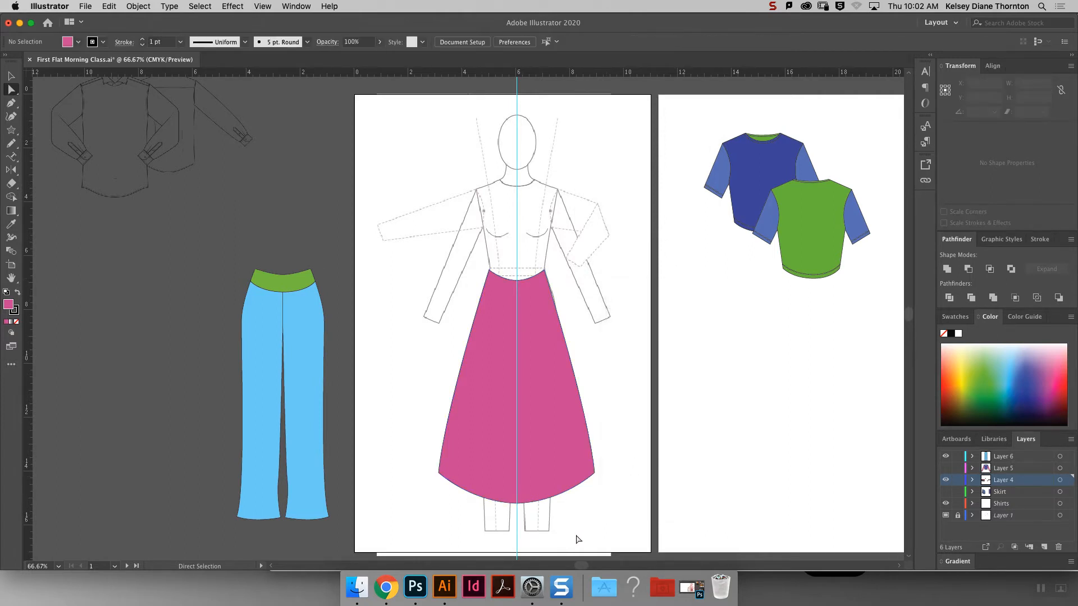
Add anchor points along the skirt's curved hem with the Pen tool, three on each side of the centre guide.
click(516, 503)
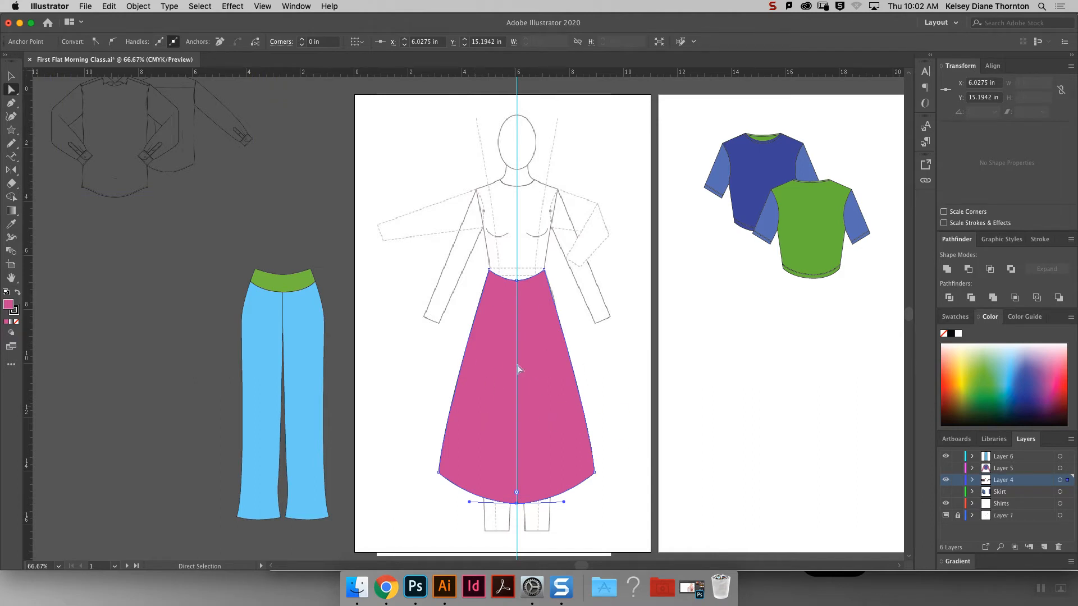
click(12, 103)
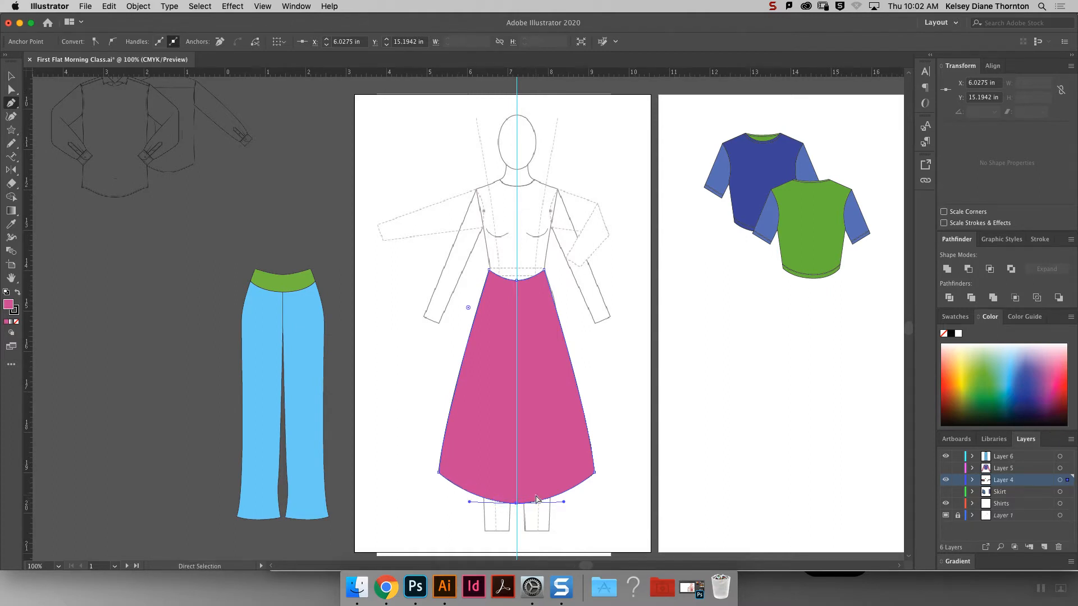
key(super+equal)
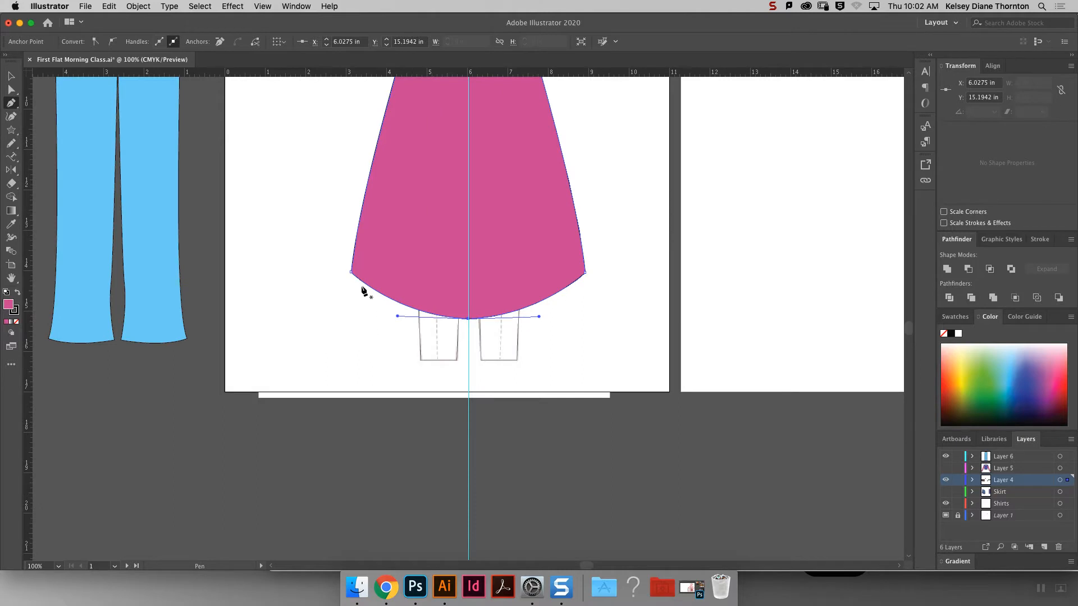
click(364, 282)
click(383, 296)
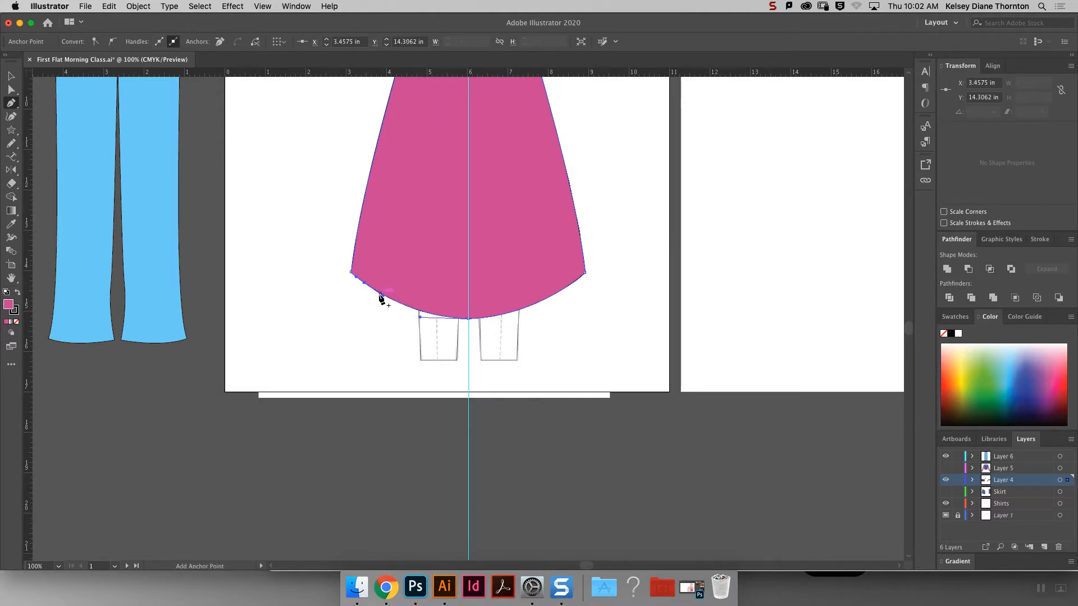
click(393, 300)
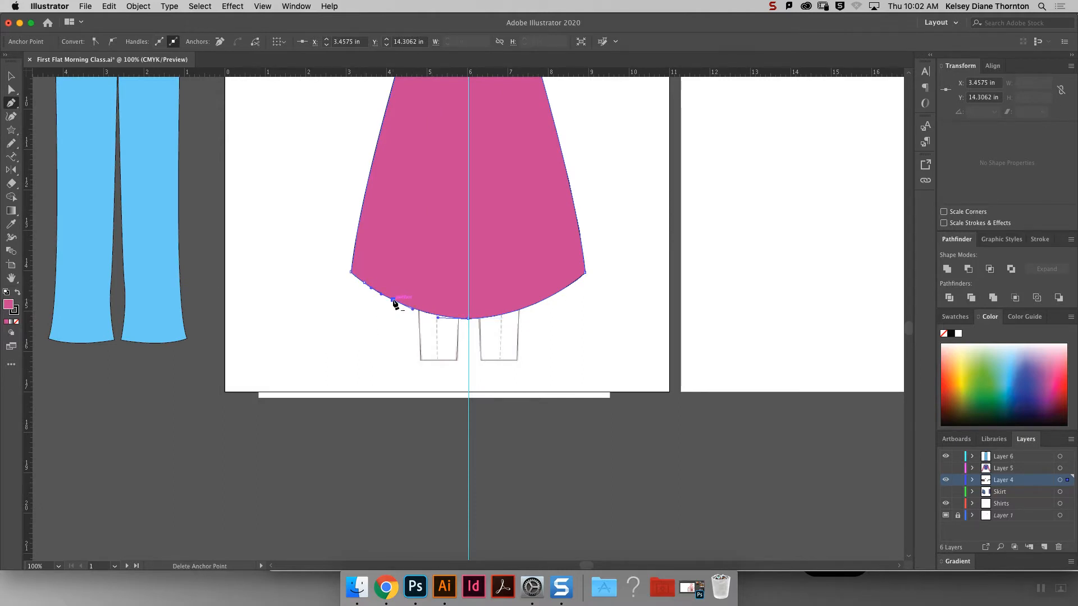
click(420, 311)
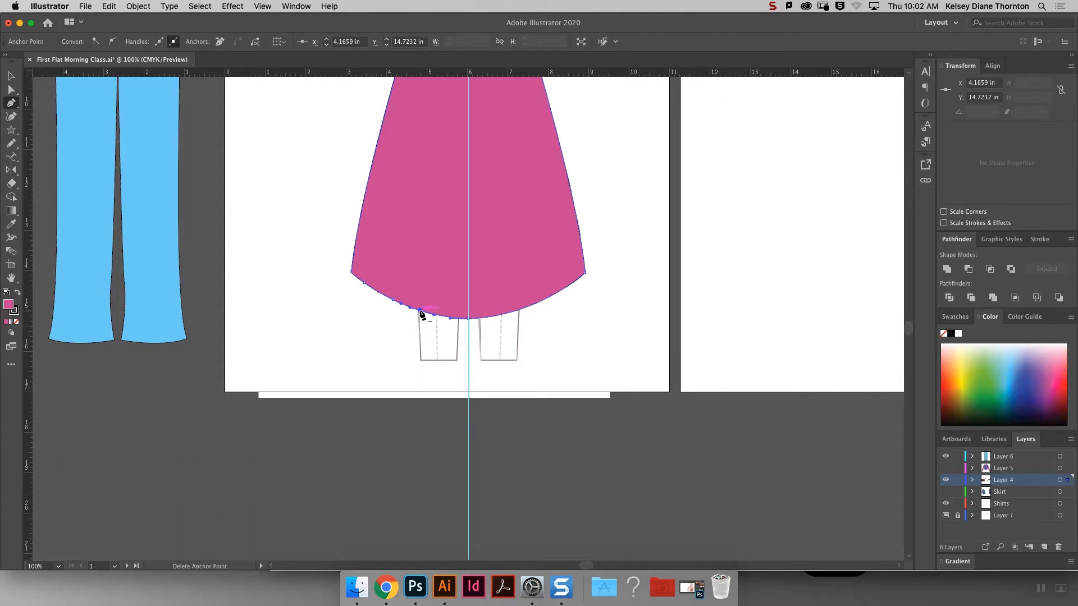
click(503, 314)
click(526, 308)
click(560, 293)
Reshape the hem segments from the skirt's right edge to the centre guide into uneven waves, converting the centre anchor to smooth.
key(a)
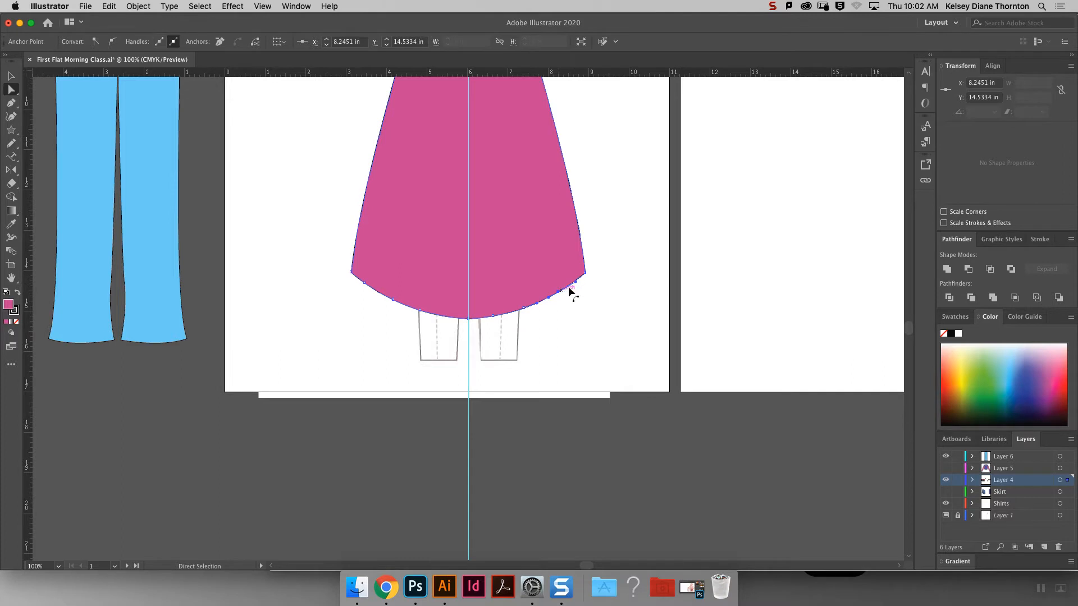
drag(576, 282, 526, 330)
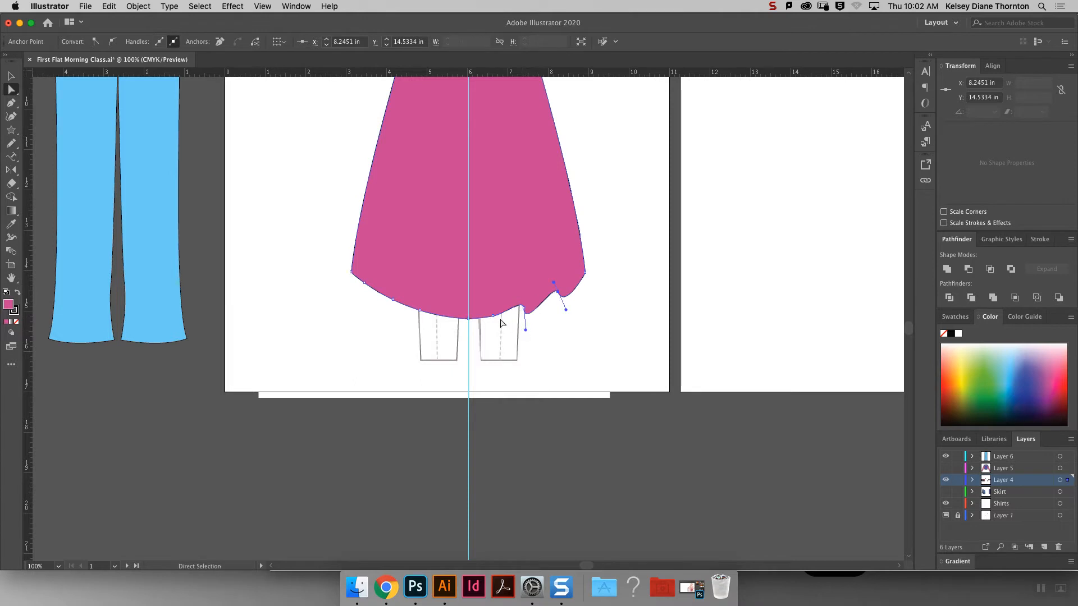
drag(505, 315, 494, 337)
click(466, 322)
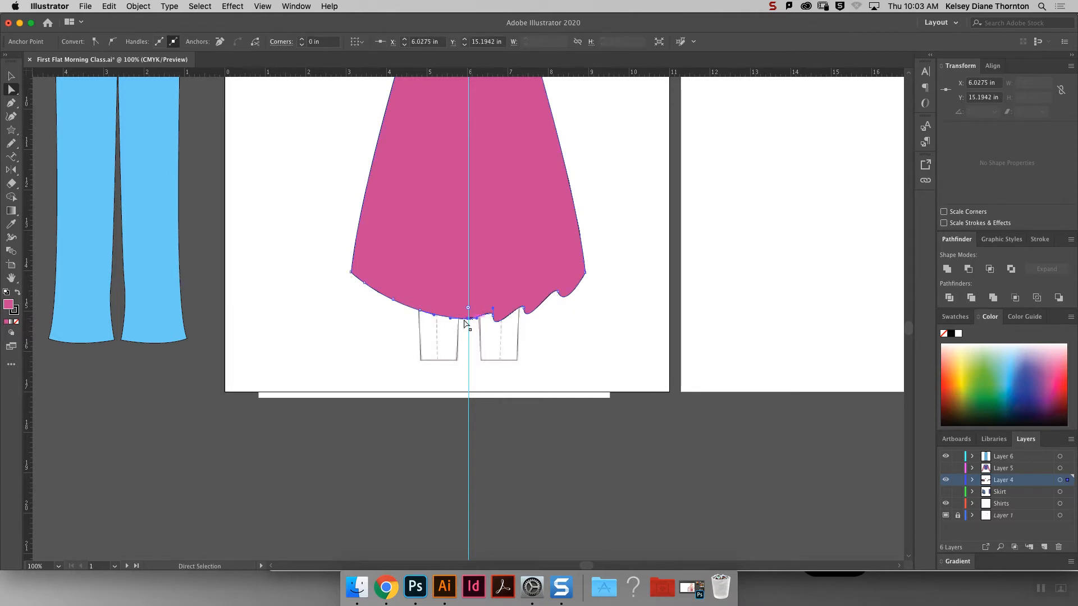
drag(452, 322, 465, 340)
click(113, 43)
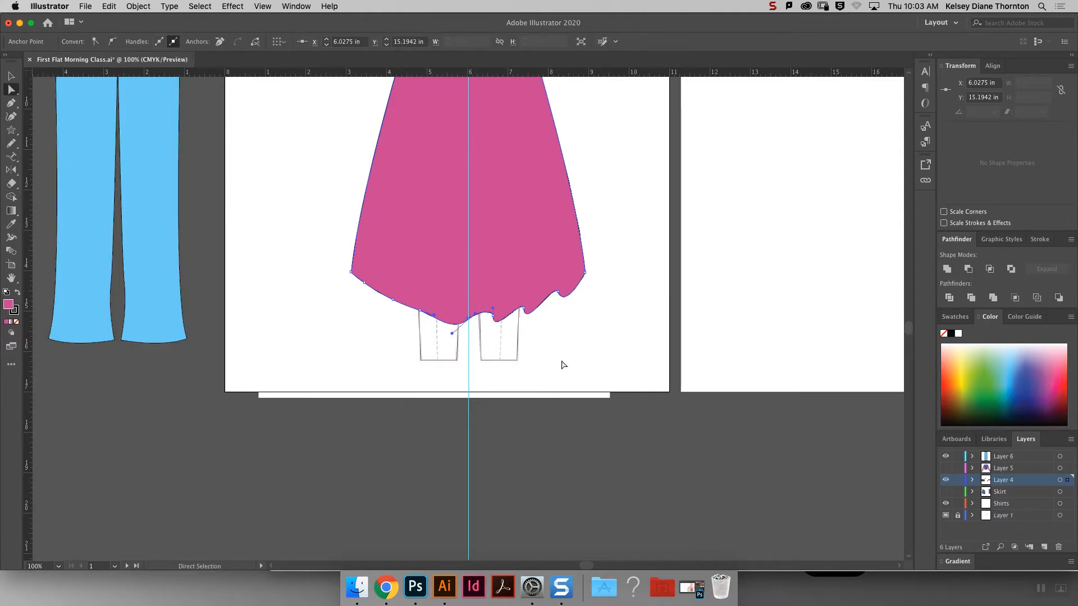
Curve the hem segments between the centre guide and the skirt's left edge into rounded waves, and deselect the skirt.
drag(477, 314, 356, 299)
click(420, 310)
click(398, 301)
click(511, 336)
click(443, 331)
drag(447, 334, 445, 321)
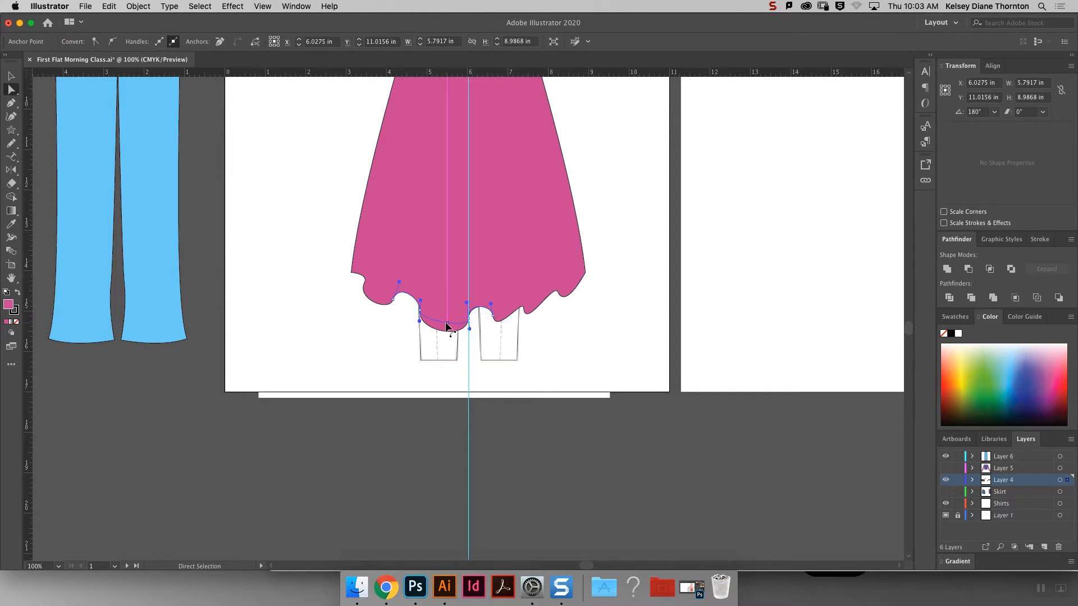
click(512, 344)
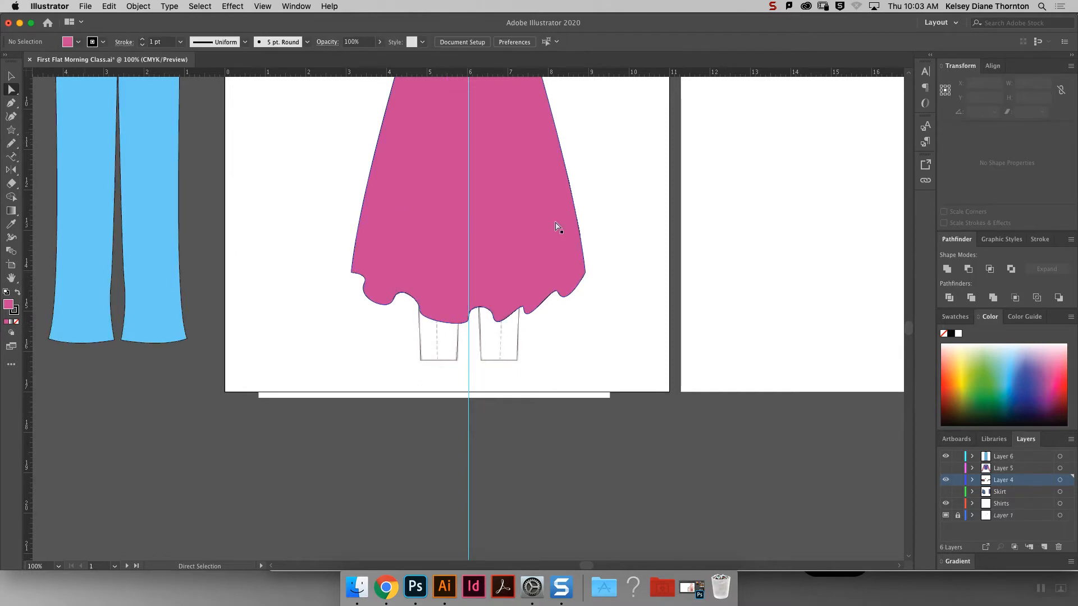
Draw seven straight fold lines of varying length with the Line Segment tool, running from the hem's wave points up into the skirt.
scroll(556, 225, up, 3)
scroll(556, 224, up, 3)
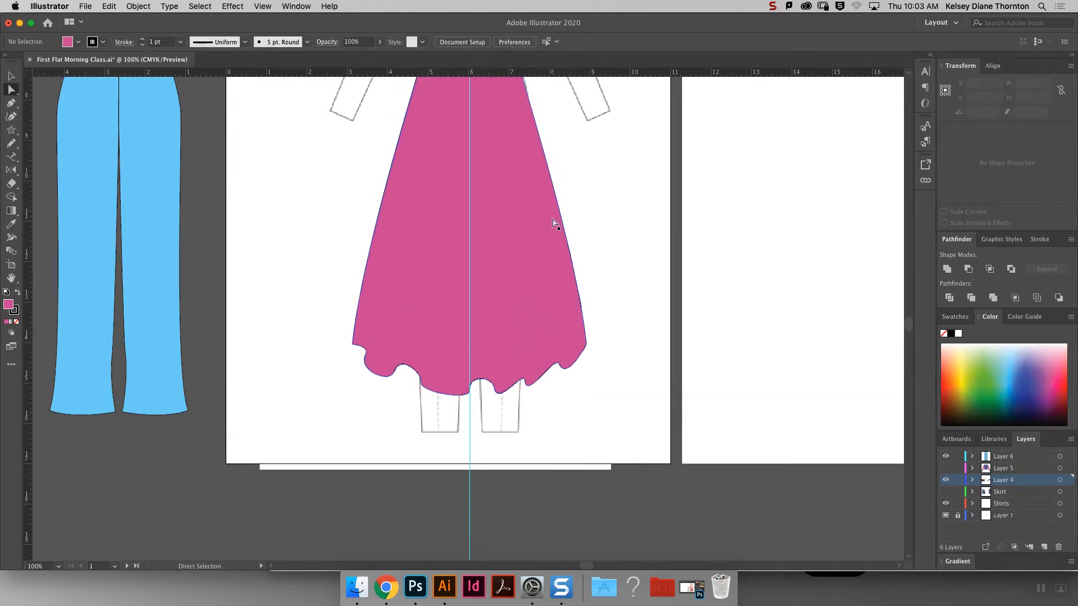
click(11, 129)
click(82, 187)
click(12, 132)
drag(366, 353, 401, 184)
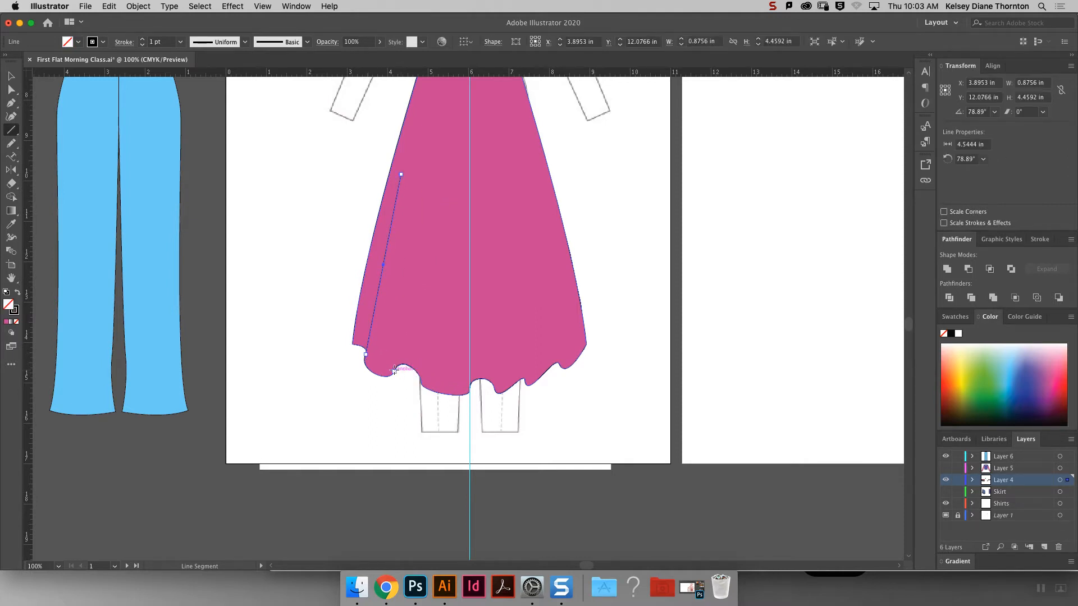
drag(394, 372, 423, 120)
drag(420, 384, 428, 254)
drag(469, 393, 464, 131)
drag(494, 390, 489, 200)
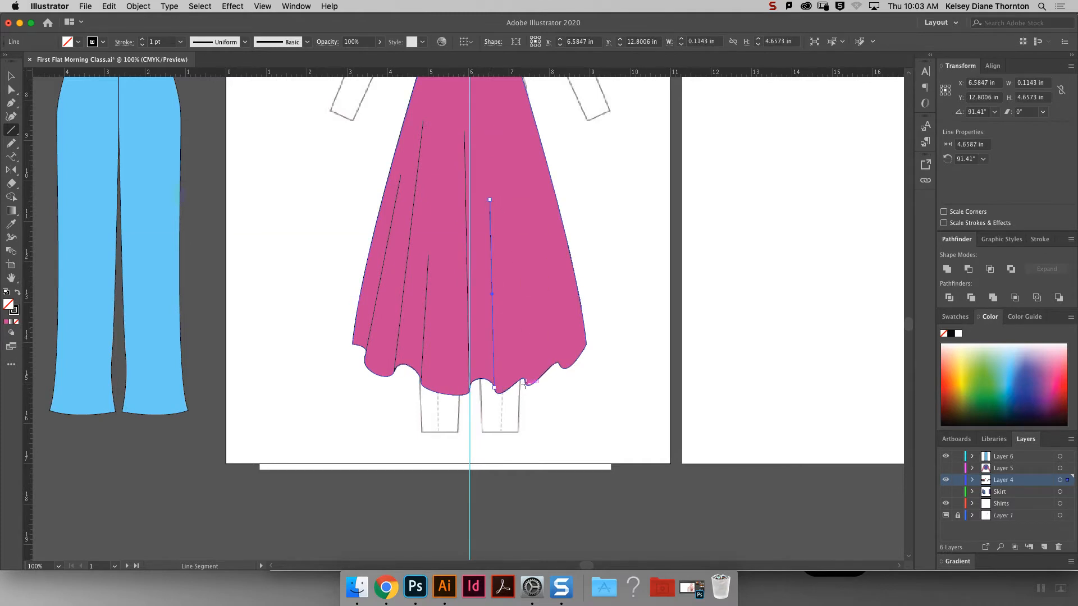
drag(523, 380, 499, 146)
mouse_move(557, 364)
mouse_down()
mouse_move(560, 224)
mouse_move(530, 215)
mouse_up()
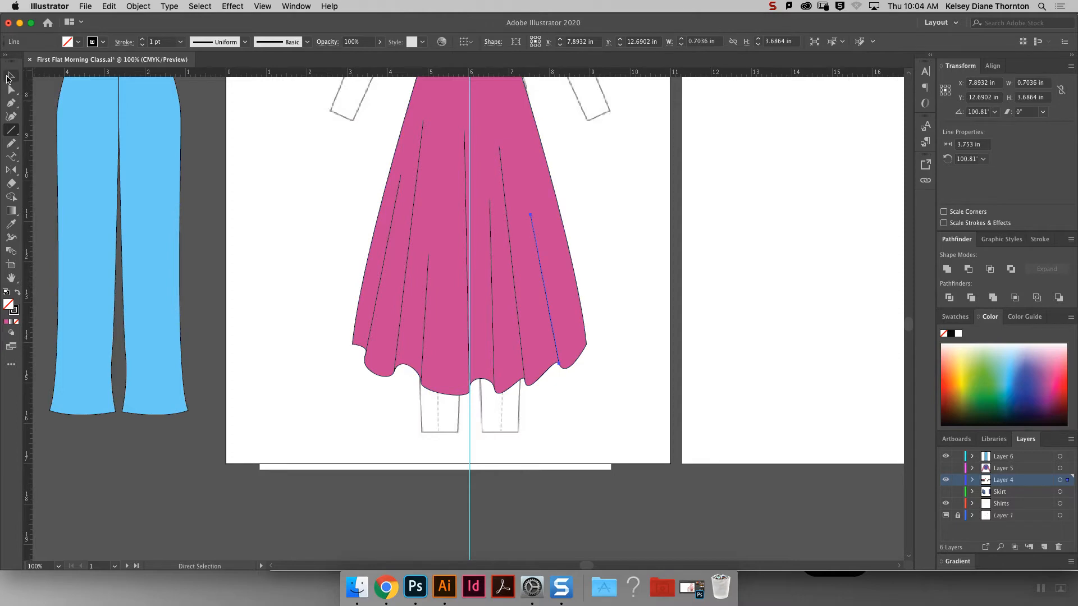
click(8, 77)
scroll(617, 565, right, 10)
drag(618, 565, 585, 565)
scroll(708, 393, down, 1)
scroll(707, 395, up, 4)
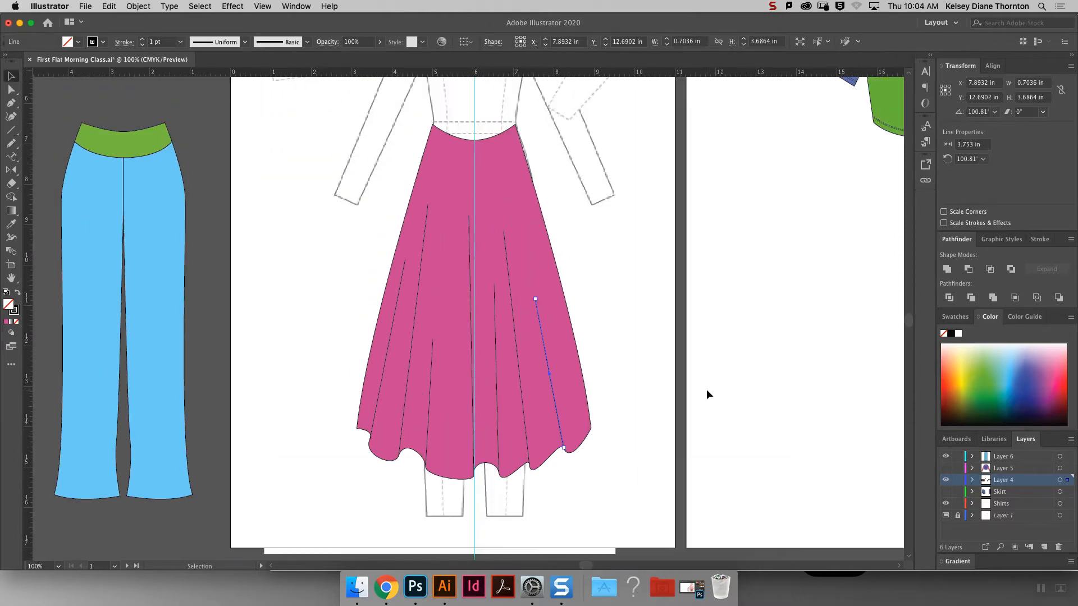
scroll(706, 389, up, 5)
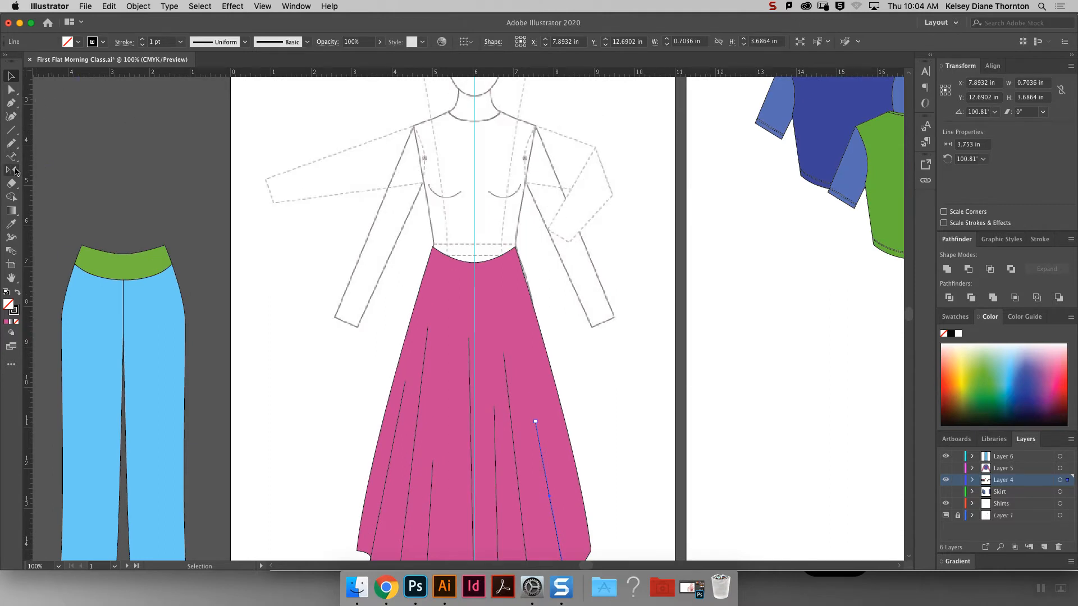
click(12, 198)
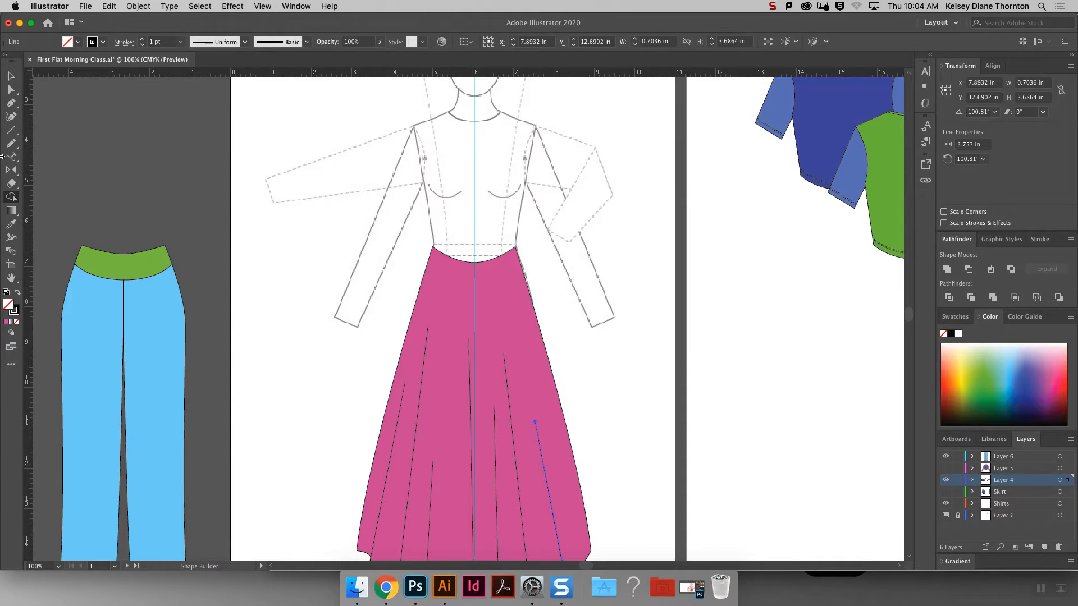
key(v)
click(12, 75)
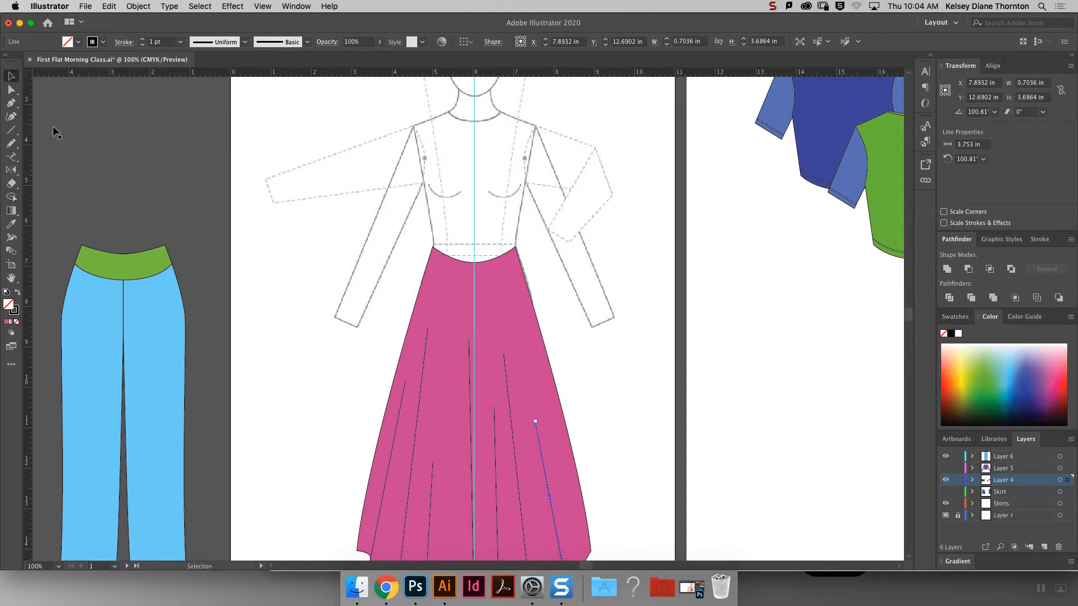
Copy the trousers' green waistband together with the pink skirt, and paste the copies in back.
click(143, 272)
shift+click(480, 295)
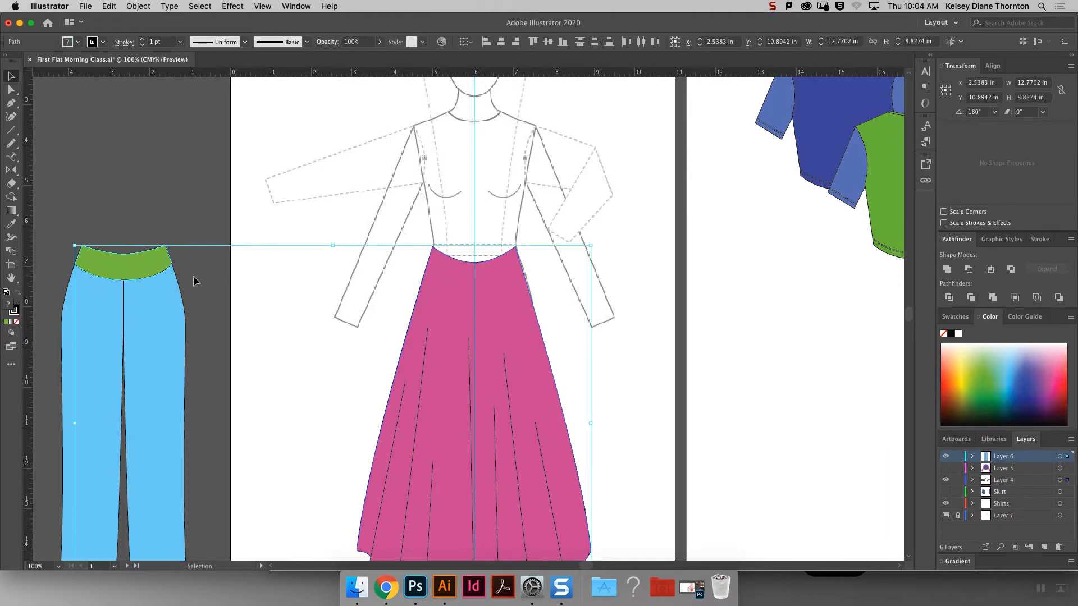
click(114, 8)
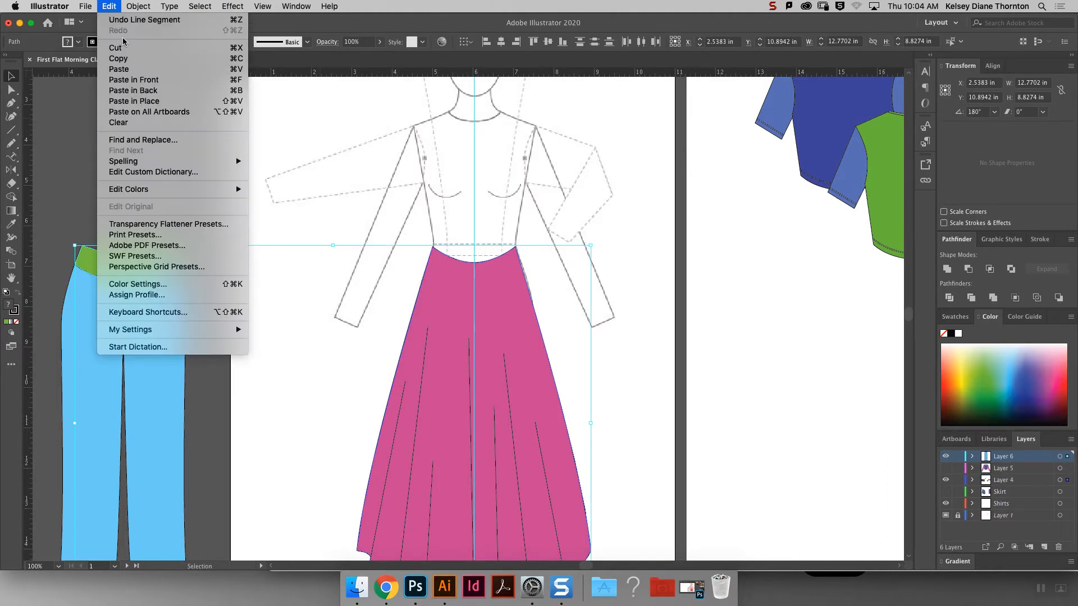
click(133, 59)
click(105, 6)
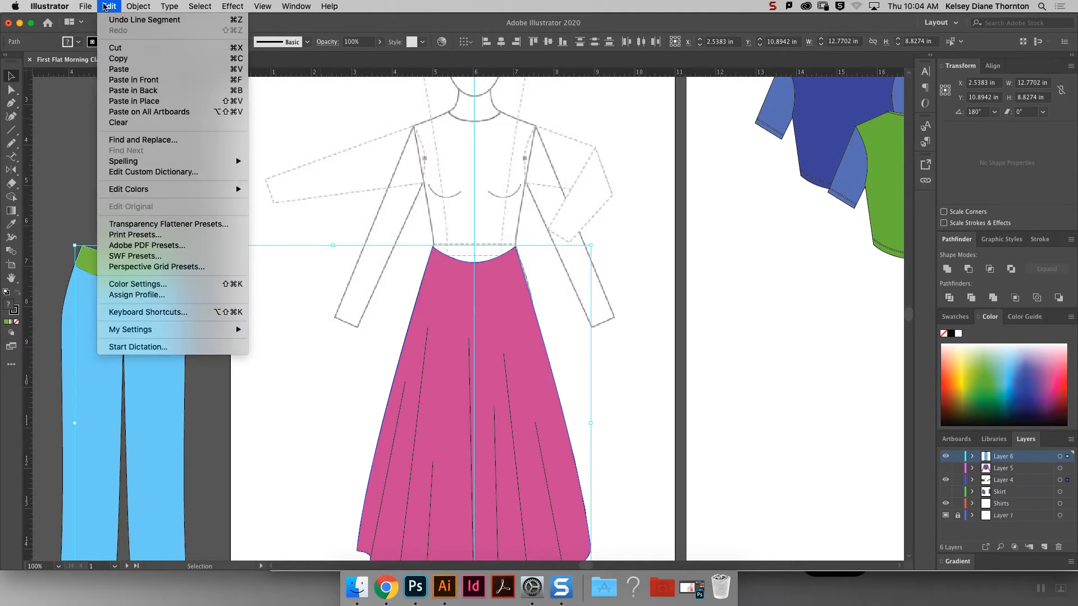
click(165, 93)
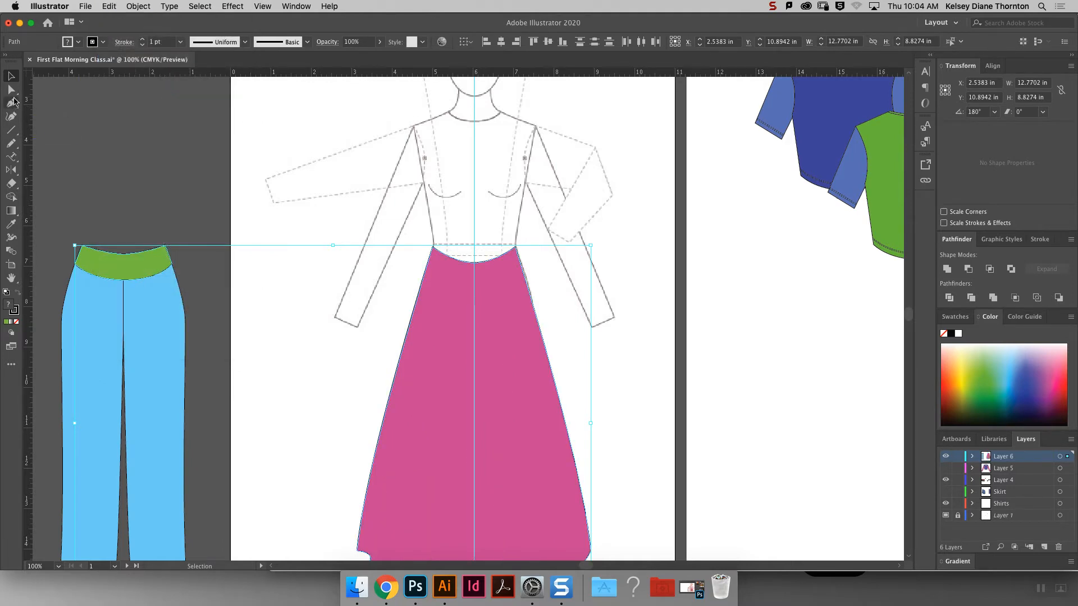
Raise the top centre anchor of the waistband copy to about Y 6.4 in to form the trousers' back waist, and deselect it.
click(13, 93)
click(122, 260)
drag(124, 255, 124, 245)
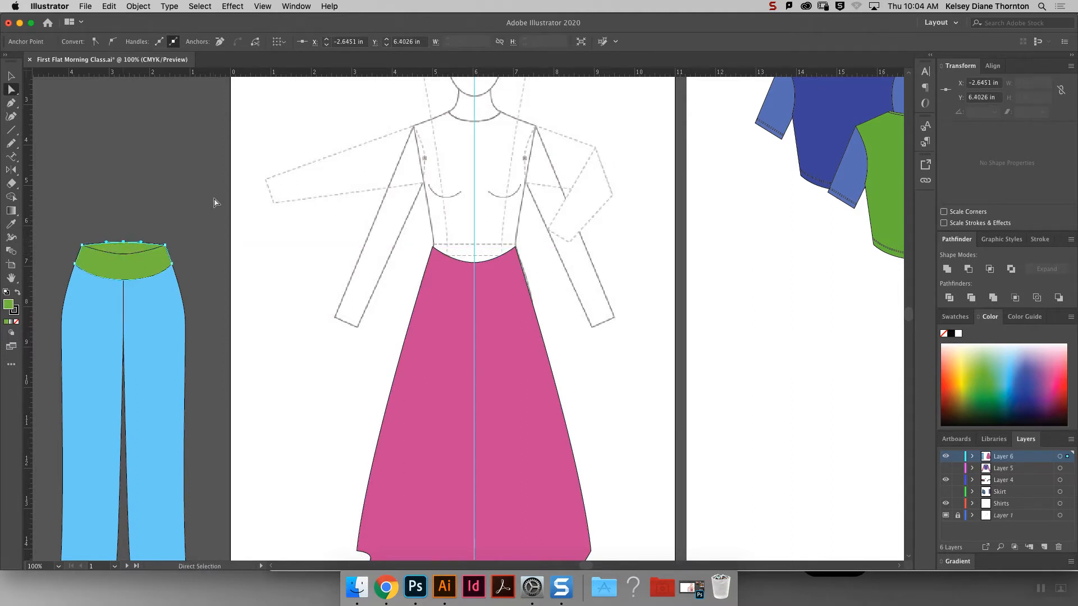
click(318, 233)
Raise the waist's centre anchor on the skirt copy to about Y 6.4 in and send that copy to the back.
click(490, 282)
drag(475, 262, 474, 242)
click(11, 75)
right_click(482, 312)
mouse_move(579, 493)
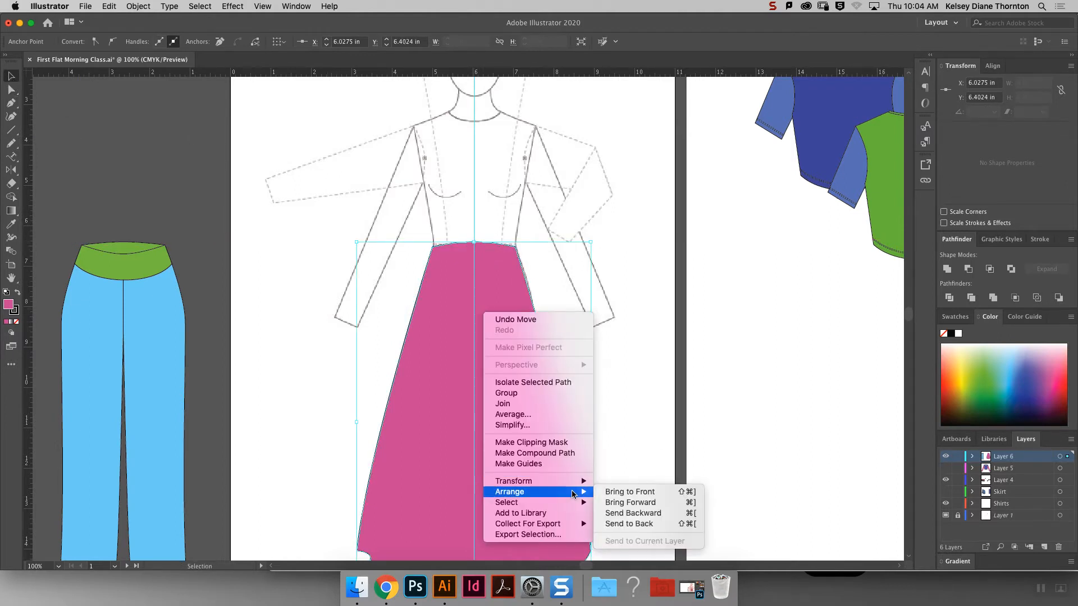
click(662, 522)
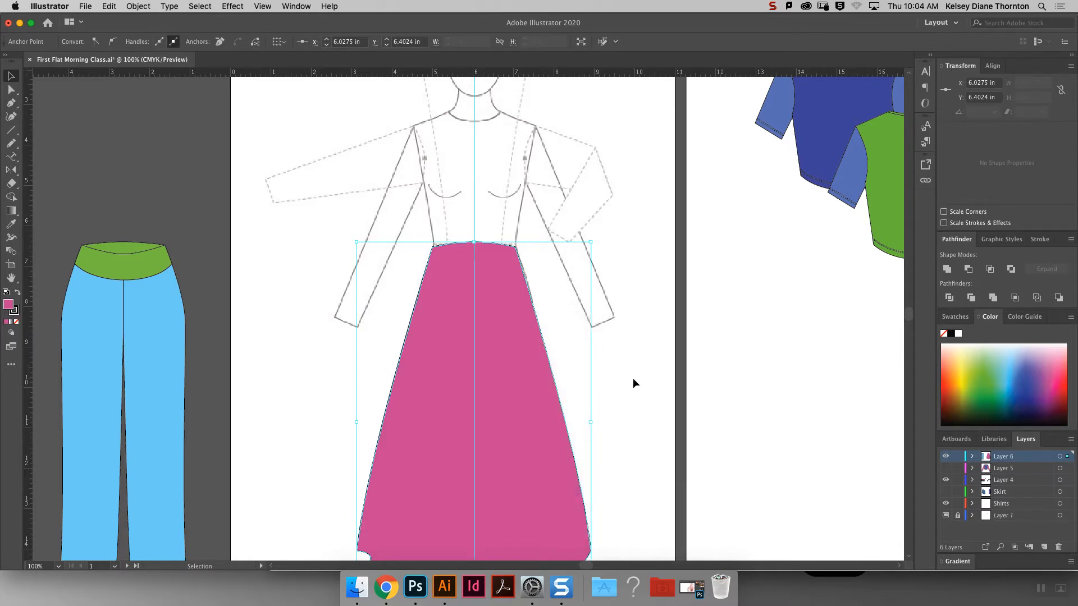
Try to send the raised skirt copy behind the front skirt and its fold lines.
scroll(633, 381, up, 3)
scroll(632, 377, down, 8)
scroll(631, 376, up, 4)
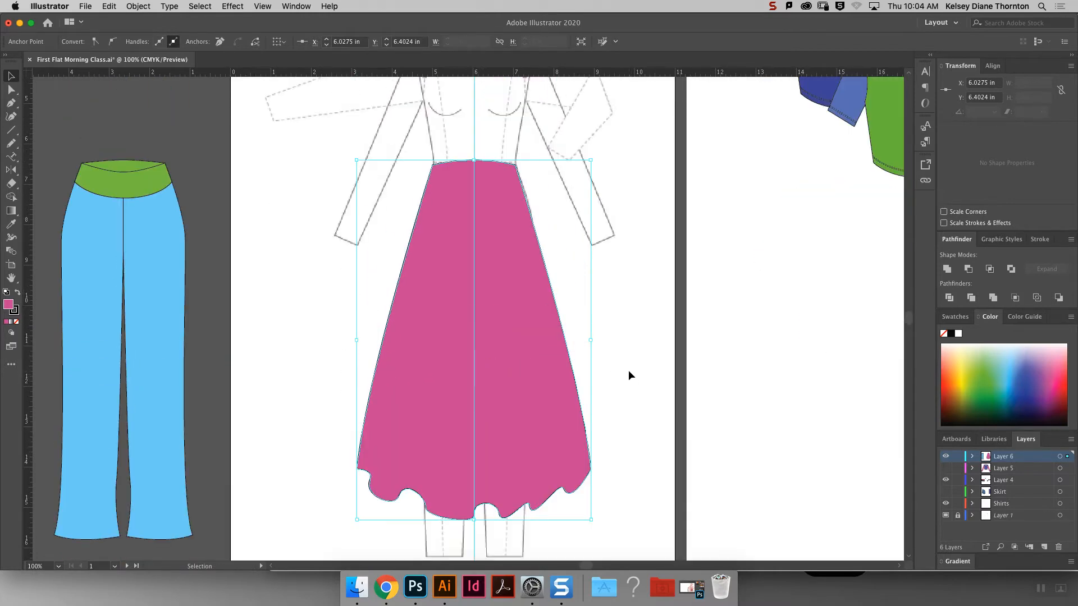
click(628, 375)
click(435, 353)
right_click(435, 354)
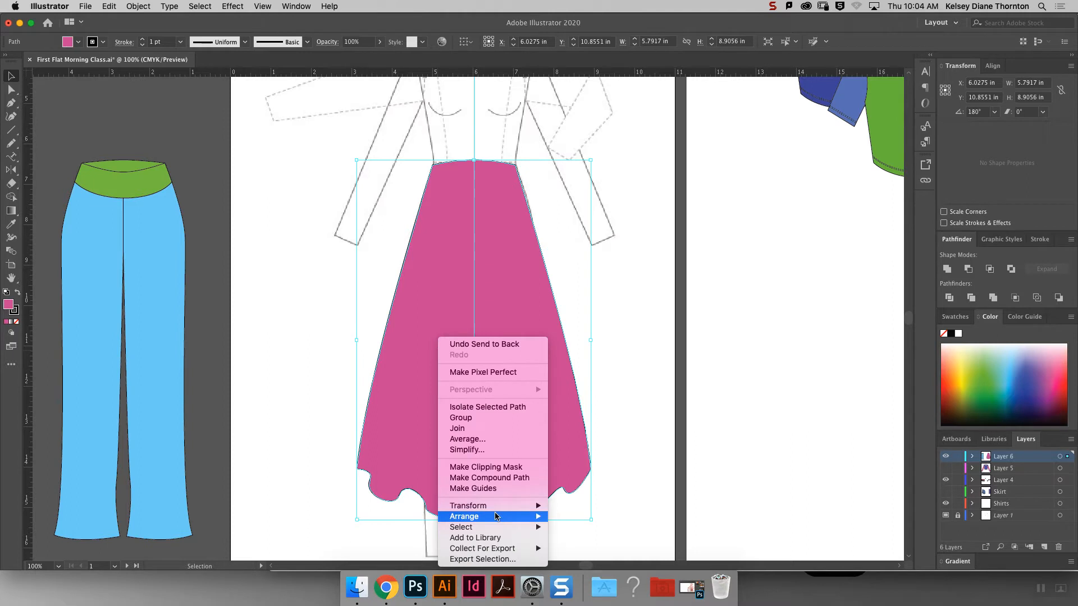
mouse_move(496, 516)
click(598, 542)
click(617, 477)
Move the raised skirt copy aside and transfer the original skirt with its fold lines to Layer 6.
drag(469, 315, 635, 320)
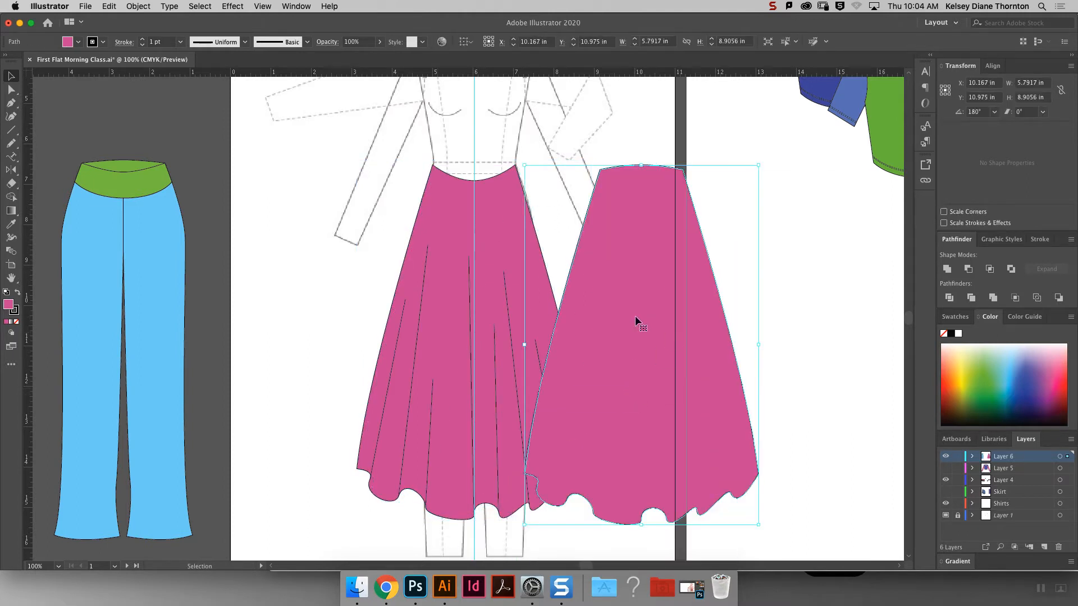
click(1068, 457)
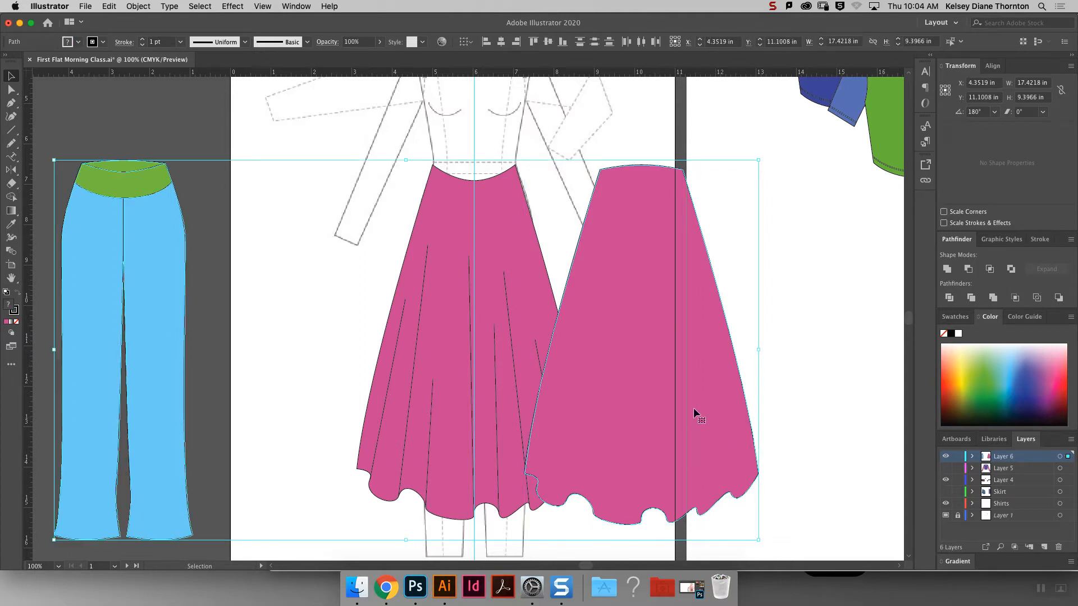
click(528, 285)
drag(327, 299, 602, 506)
drag(1067, 483, 1067, 456)
Move the raised skirt copy back over the croquis, aligned behind the front skirt.
click(718, 311)
drag(717, 309, 466, 248)
click(611, 222)
Fill the back waist shapes of both the skirt and the trousers with a medium grey swatch.
click(486, 171)
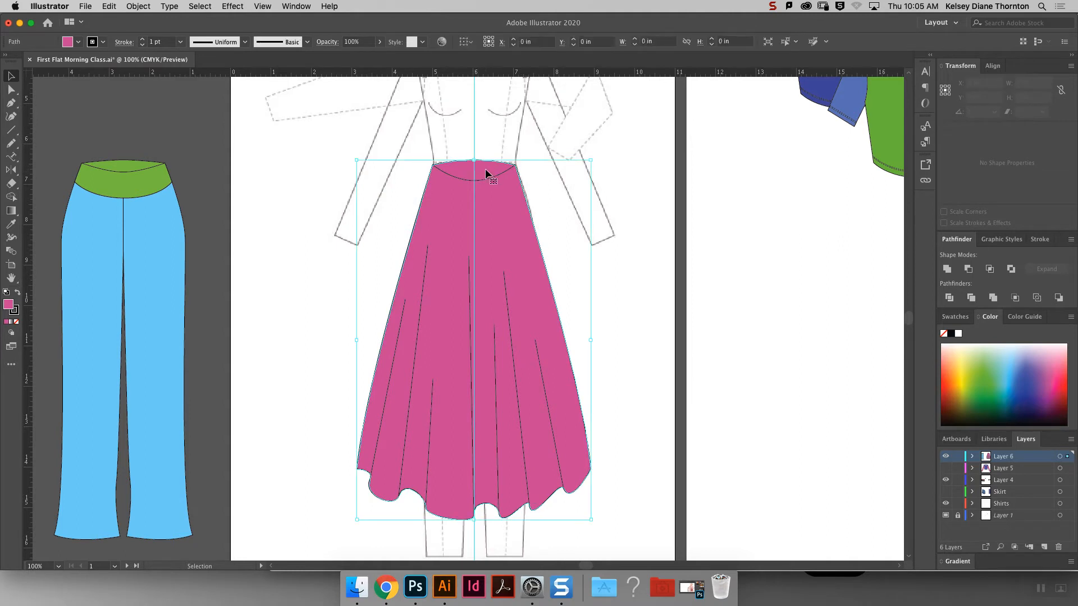
shift+click(129, 168)
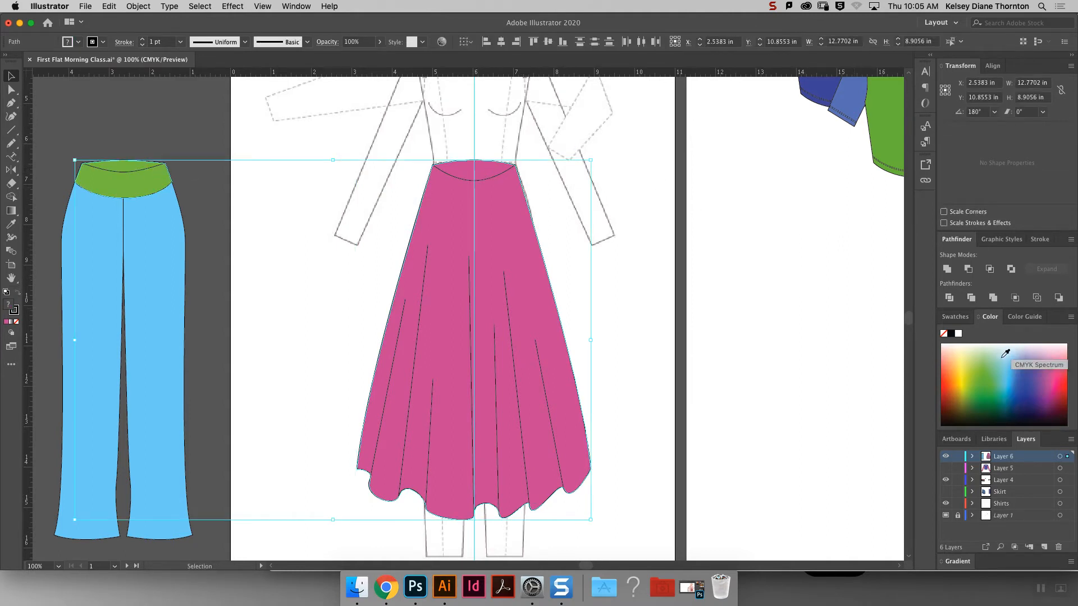
click(955, 317)
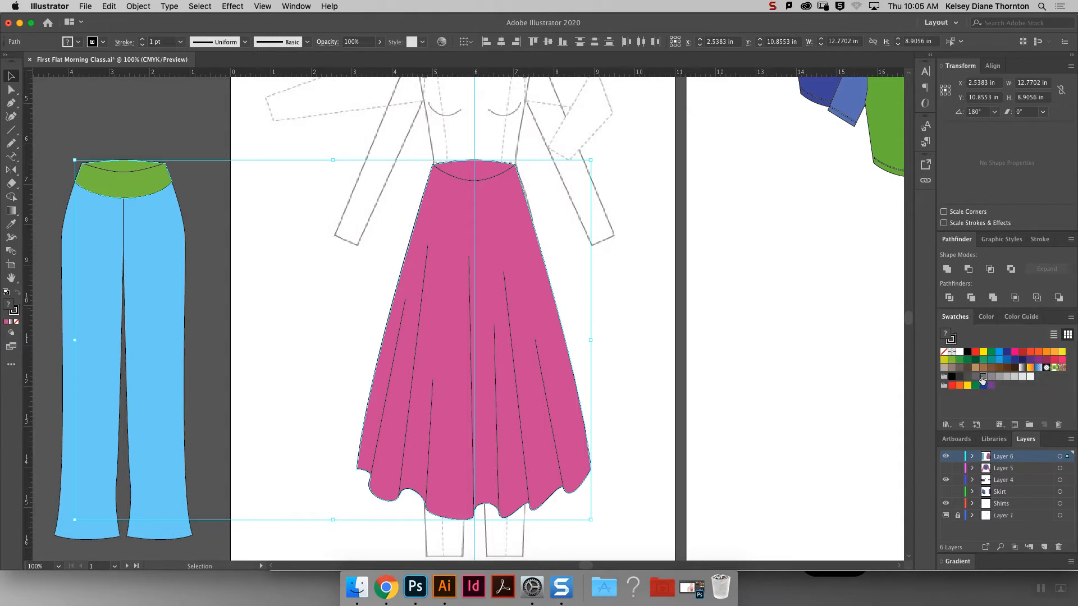
click(983, 376)
click(589, 194)
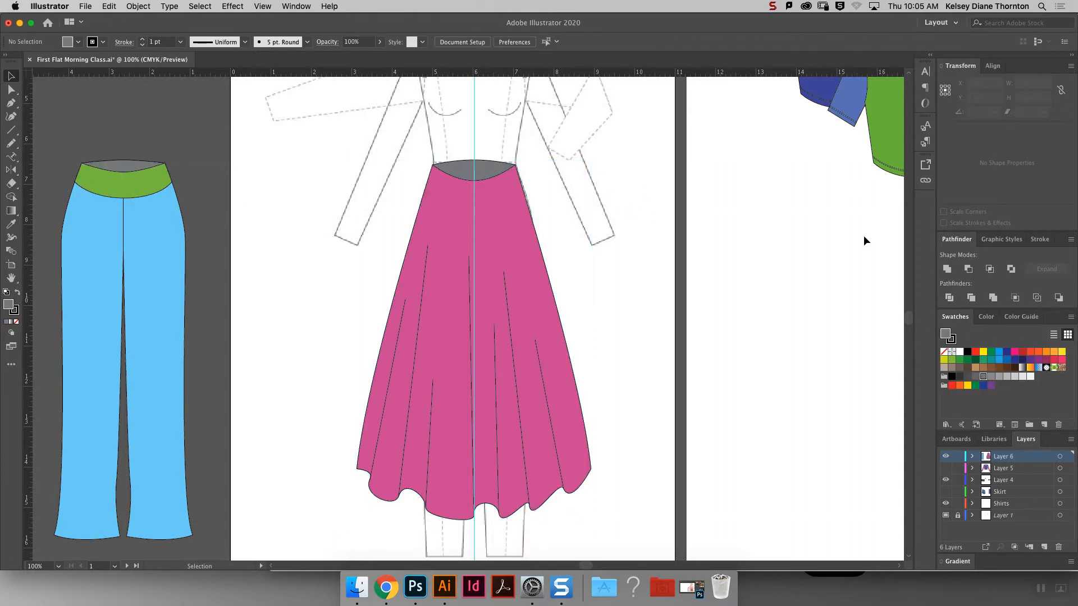
Hide Layer 6 and add a new empty layer above it, with the bare croquis in view.
key(super+minus)
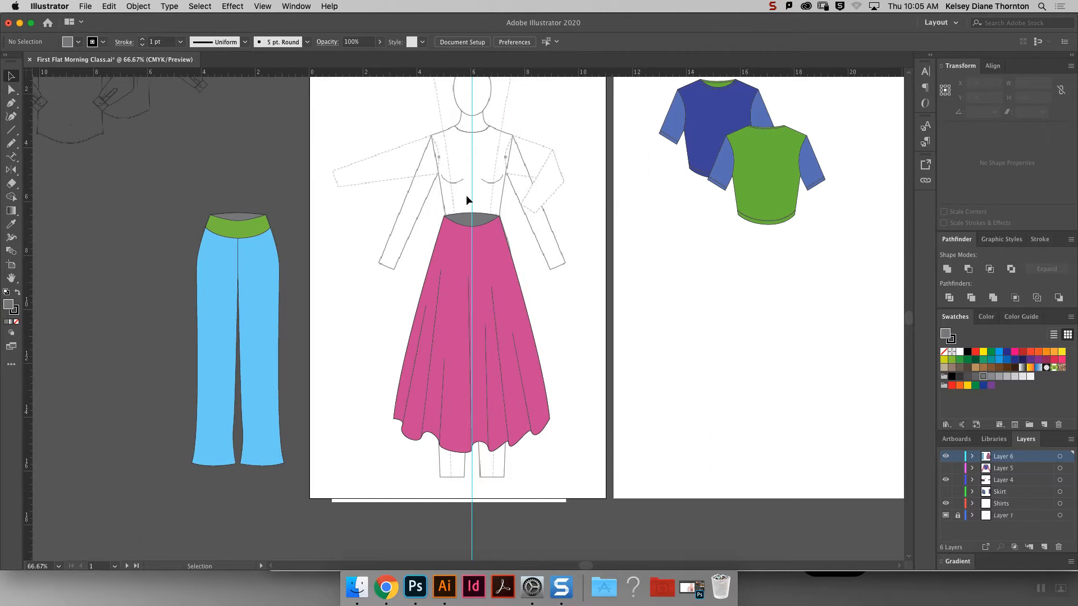
click(504, 256)
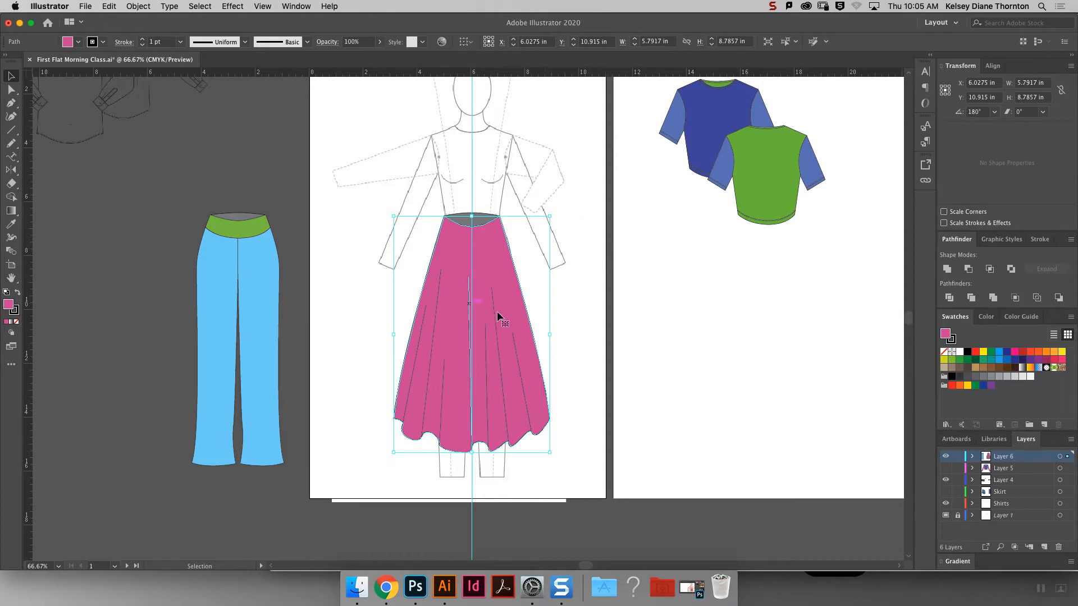
drag(589, 570, 616, 568)
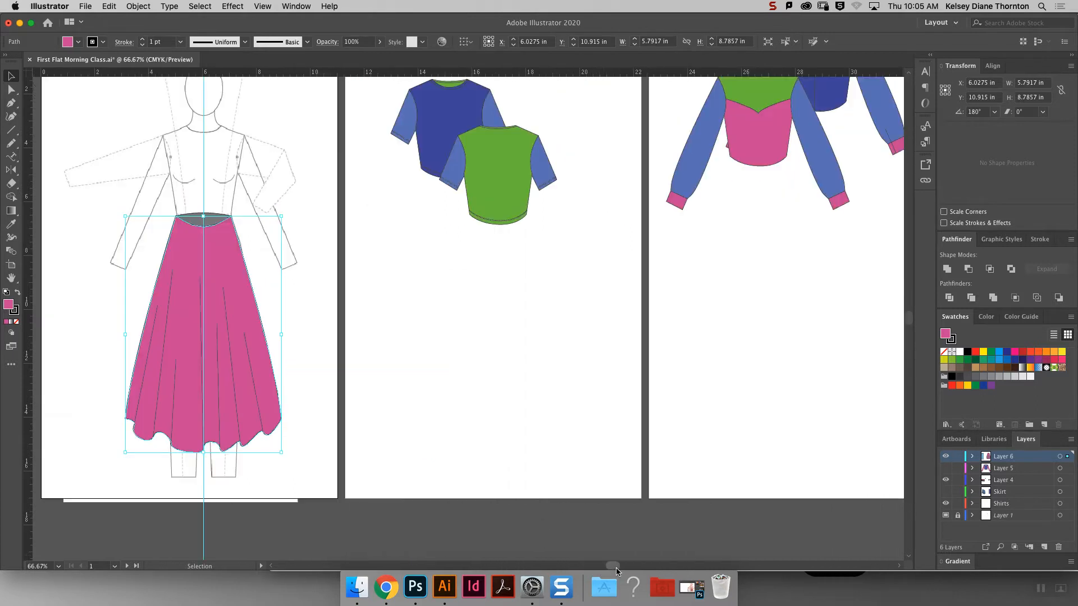
click(541, 407)
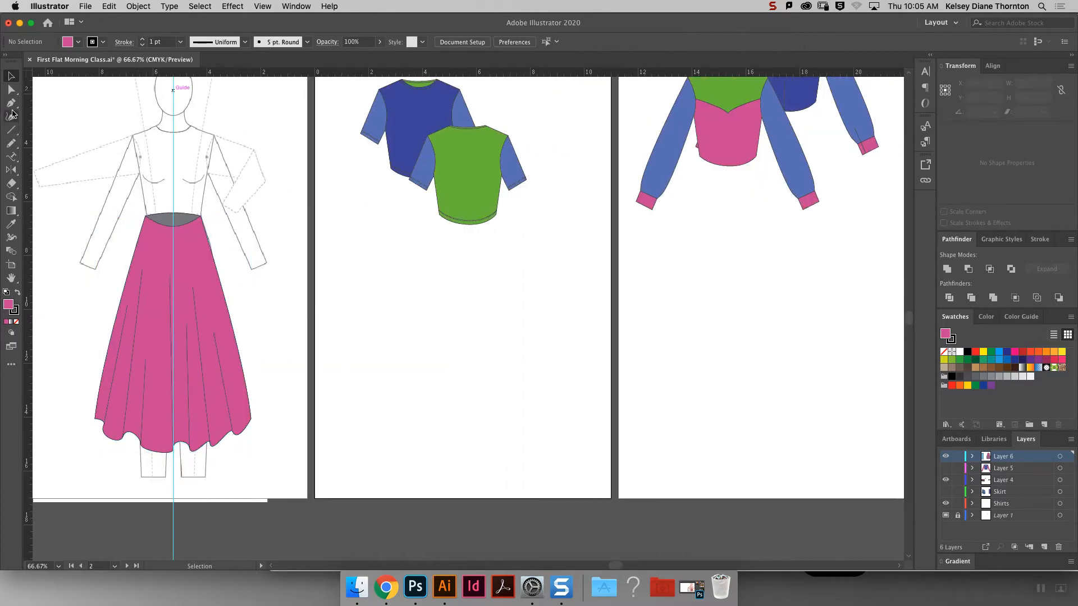
click(946, 457)
click(1044, 547)
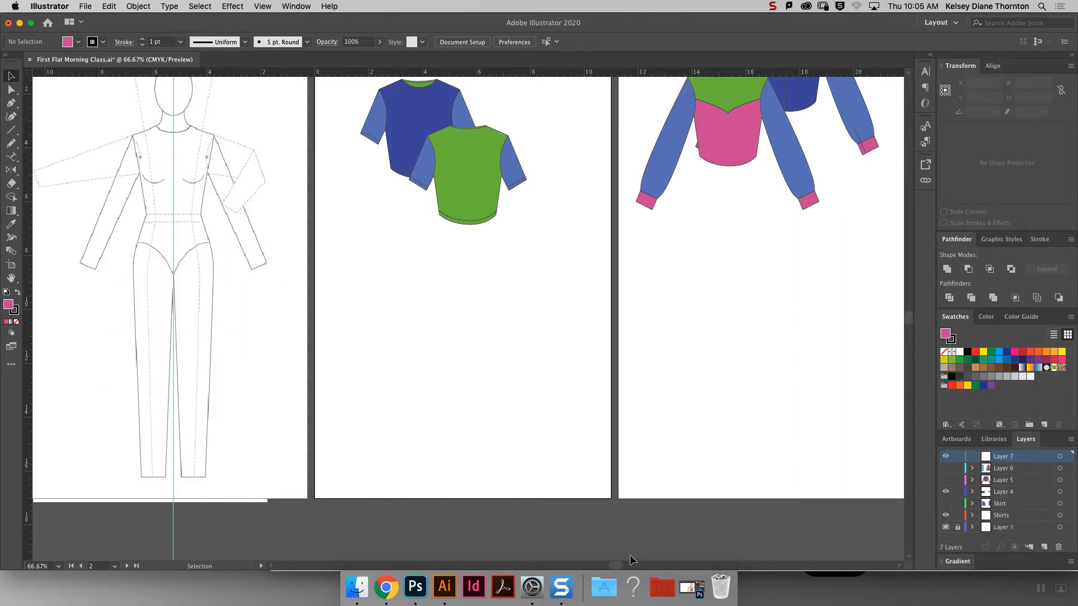
drag(618, 568, 592, 568)
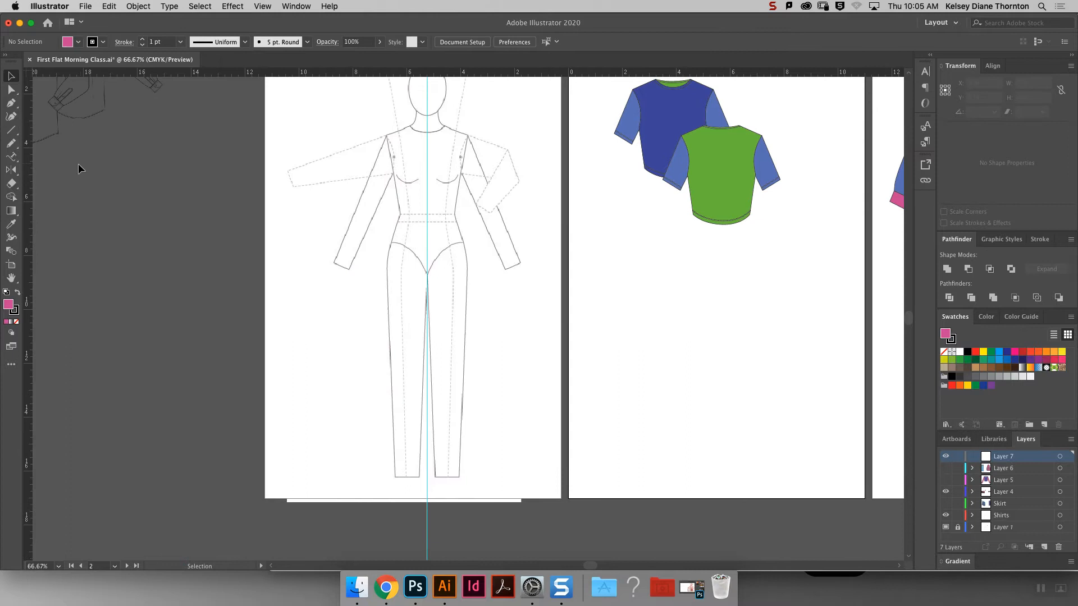
Draw a rectangle about 2.87 in wide and 3.78 in high over the croquis torso, from the shoulders to below the waist.
click(11, 129)
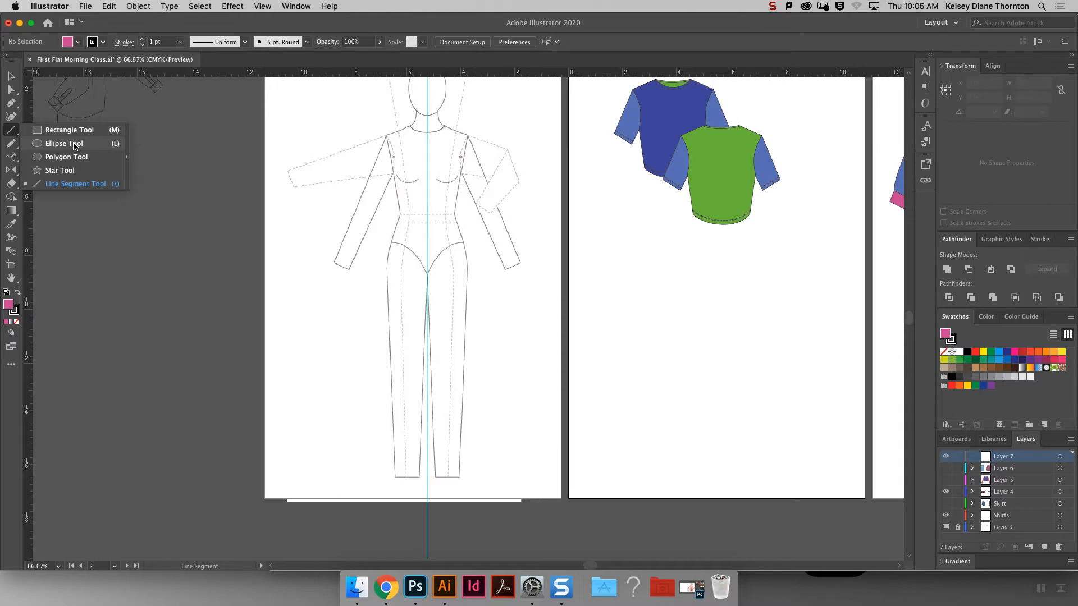
click(67, 130)
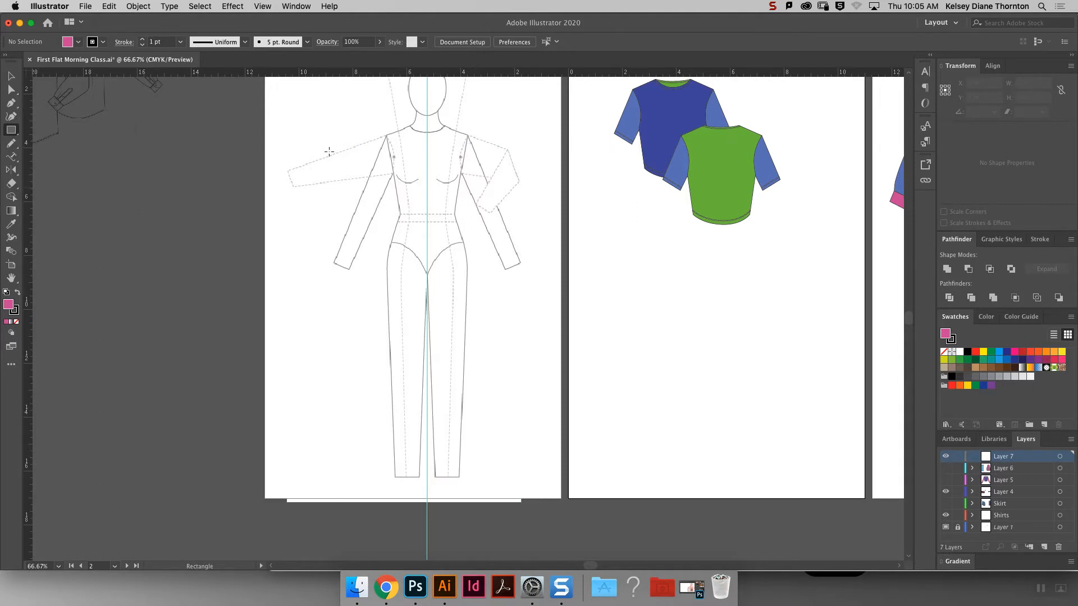
drag(383, 124, 468, 227)
drag(469, 176, 464, 176)
drag(383, 177, 387, 176)
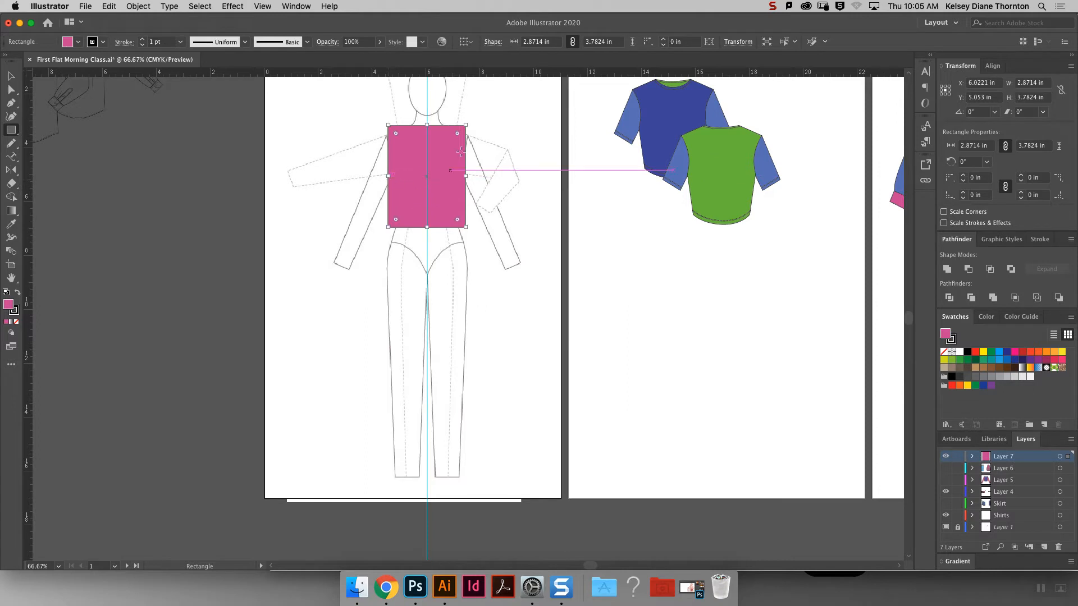
Widen the torso rectangle to about 3.02 in so its sides meet both shoulder points, and lower its opacity to 46%.
scroll(826, 307, up, 5)
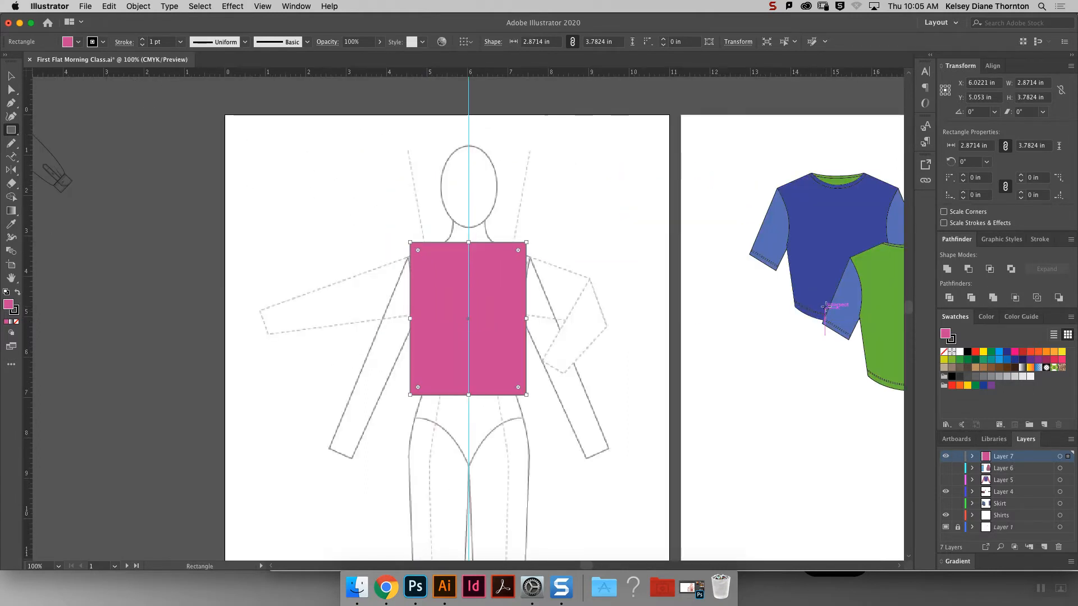
drag(528, 319, 530, 319)
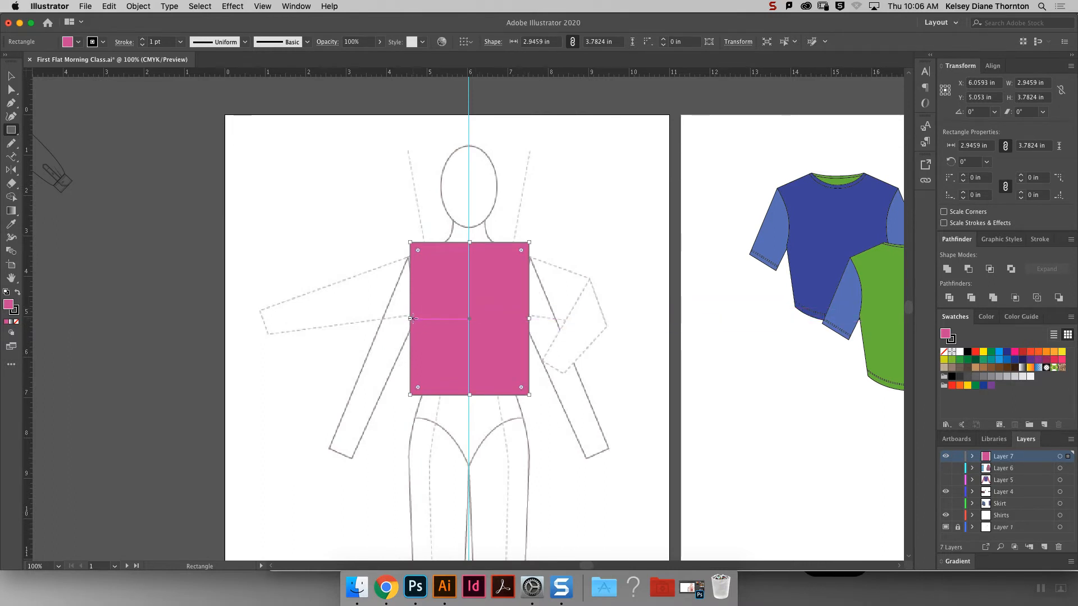
drag(411, 318, 420, 317)
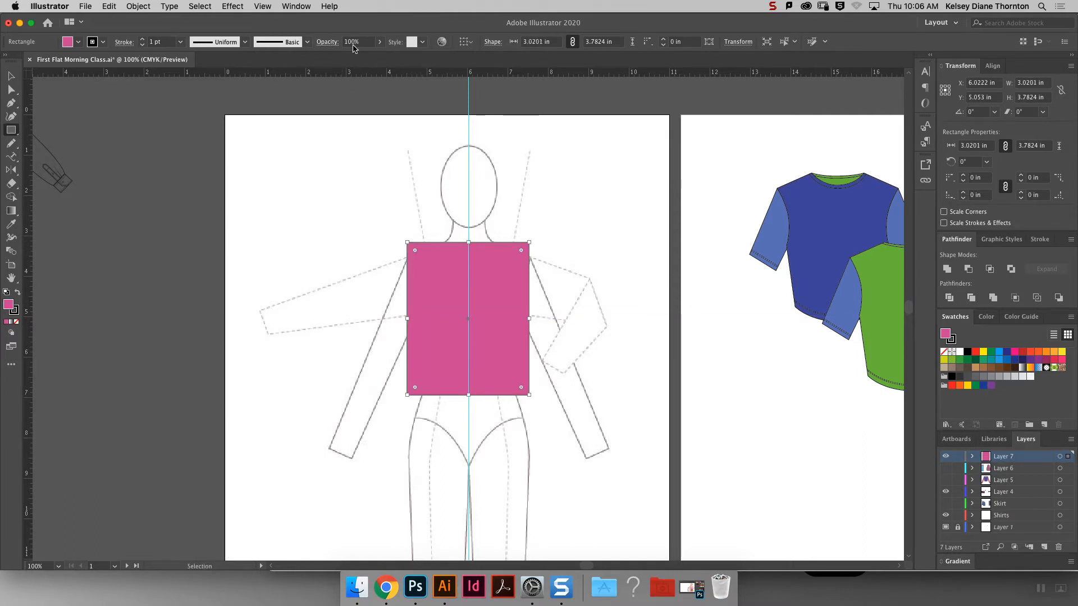
click(378, 42)
drag(379, 55, 356, 55)
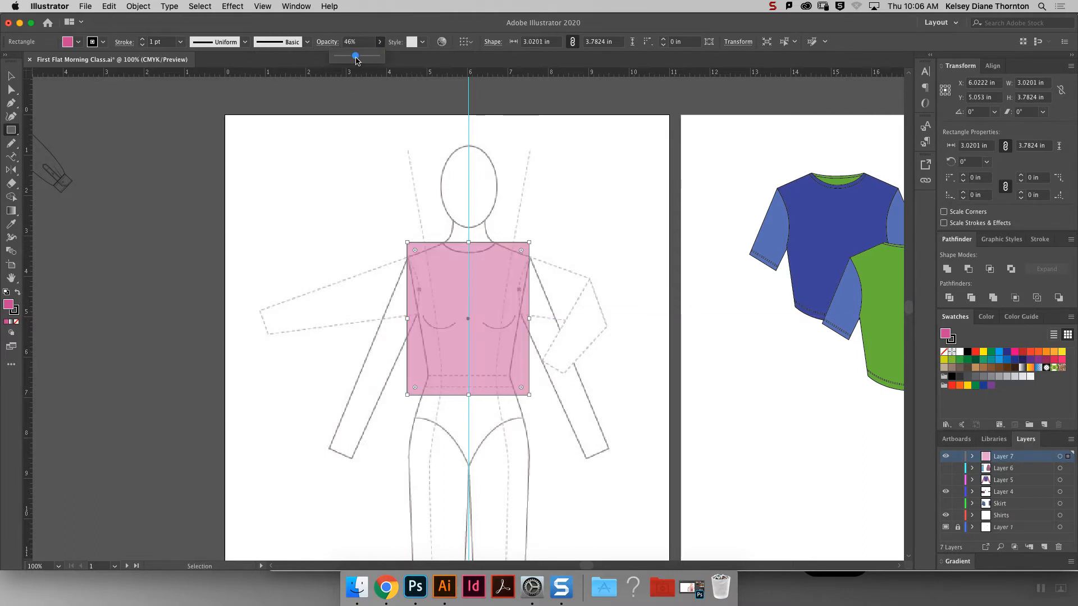
Draw an ellipse about 0.97 by 2.01 in at the left armhole and a rectangle about 2.29 by 1.10 in above that shoulder.
drag(11, 129, 64, 143)
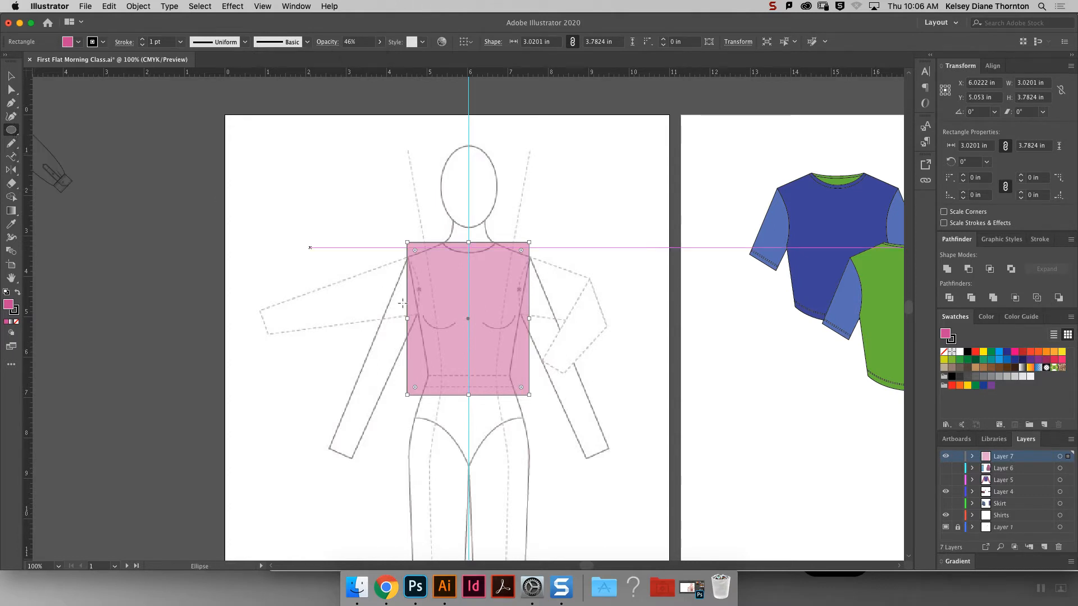
drag(383, 258, 419, 335)
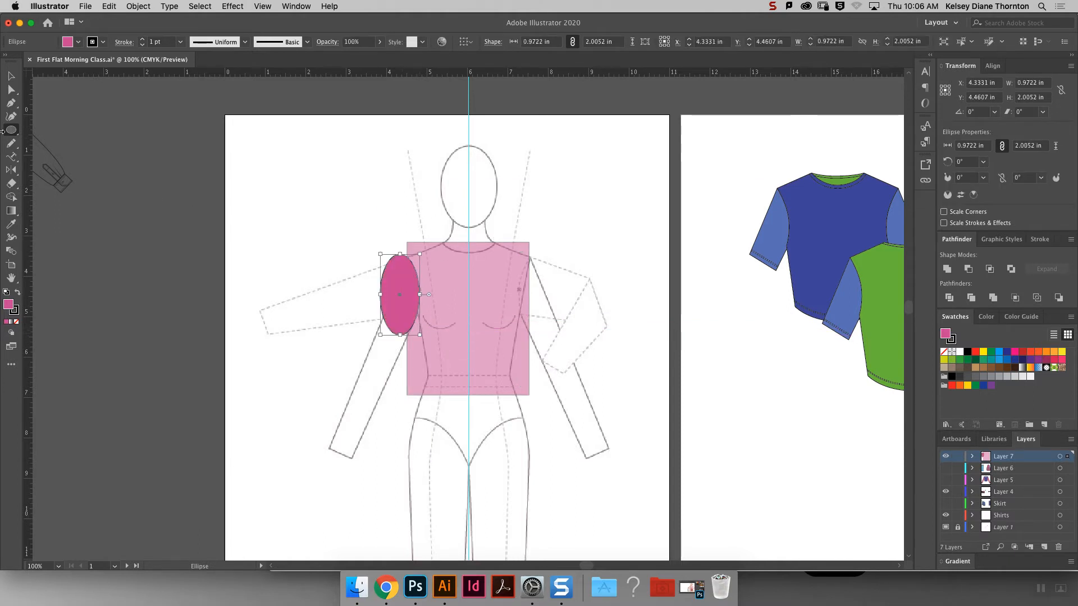
drag(11, 129, 62, 130)
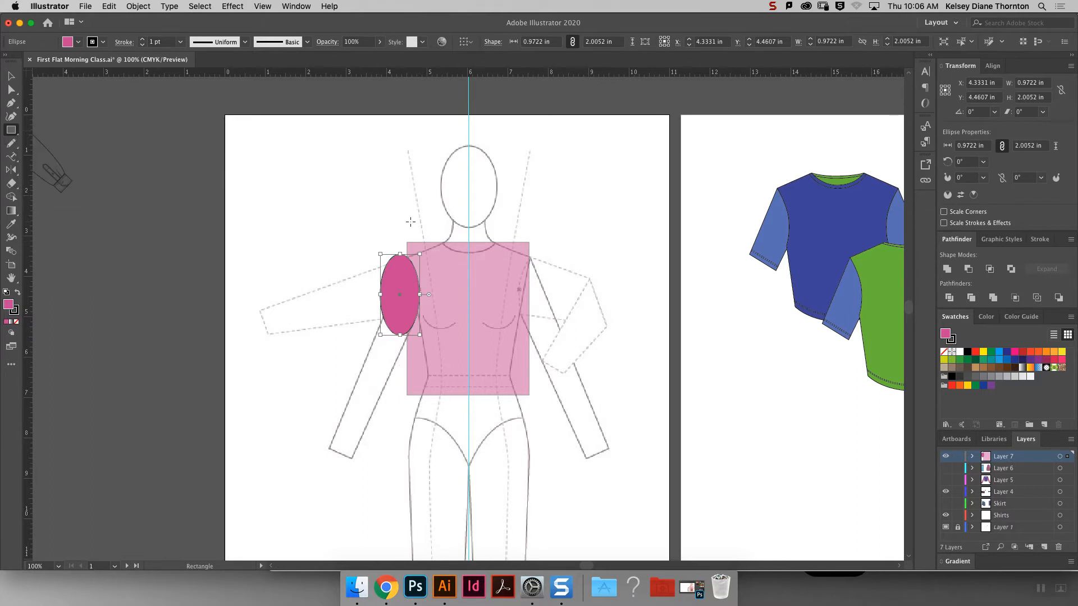
mouse_move(366, 200)
mouse_down()
mouse_move(477, 245)
mouse_move(458, 245)
mouse_up()
Rotate the shoulder rectangle by about 22.89° and set its lower edge along the left shoulder slope.
click(11, 75)
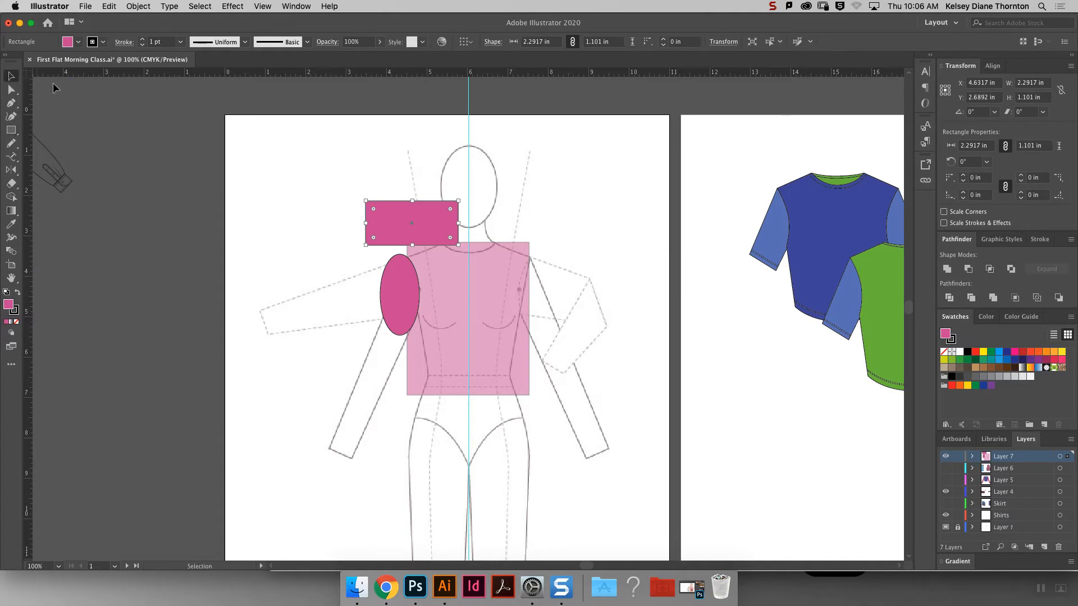
drag(460, 196, 442, 178)
mouse_move(435, 218)
mouse_down()
mouse_move(440, 229)
mouse_move(447, 184)
mouse_move(437, 221)
mouse_up()
click(521, 191)
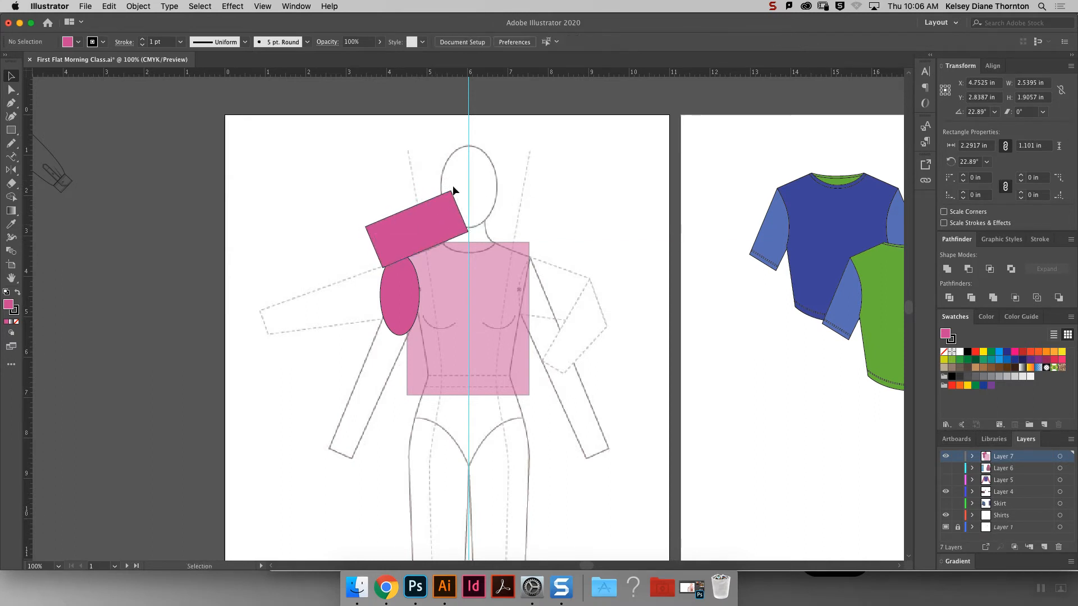
Draw an ellipse about 1.68 by 0.72 in centred on the neck to shape the neckline.
drag(10, 130, 64, 143)
drag(434, 222, 501, 251)
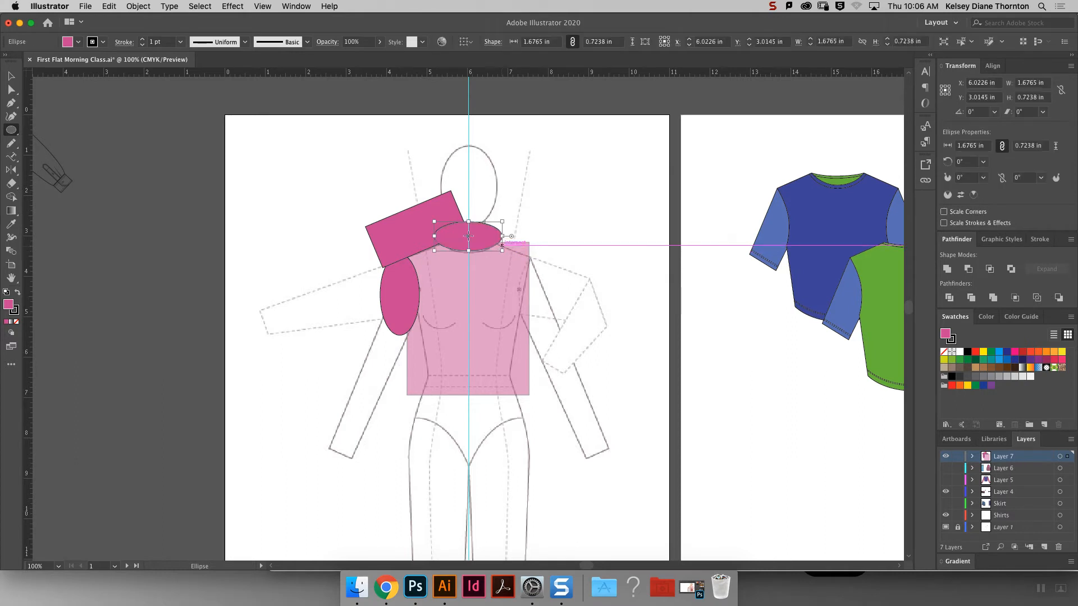
click(6, 77)
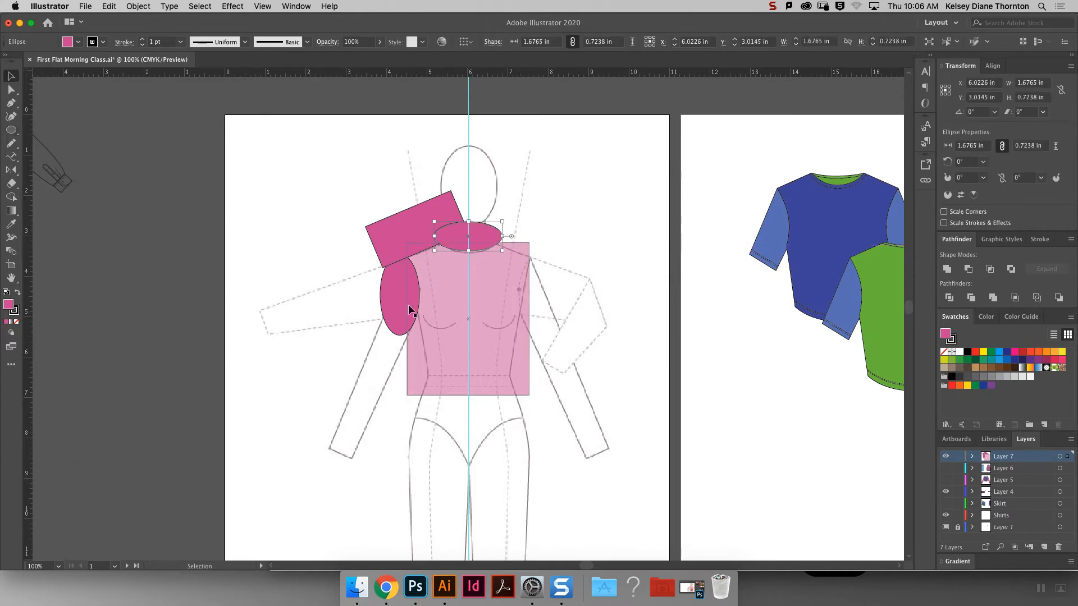
Draw a narrow ellipse at the left side seam and stretch it upward to about 0.92 by 2.96 in.
click(4, 130)
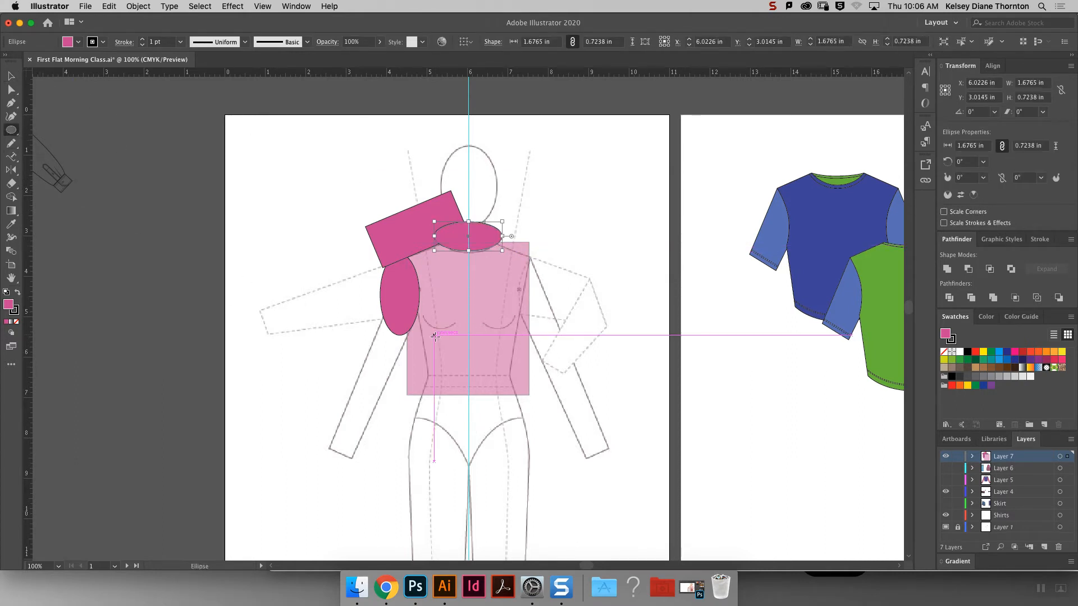
drag(390, 320, 424, 419)
drag(406, 316, 406, 298)
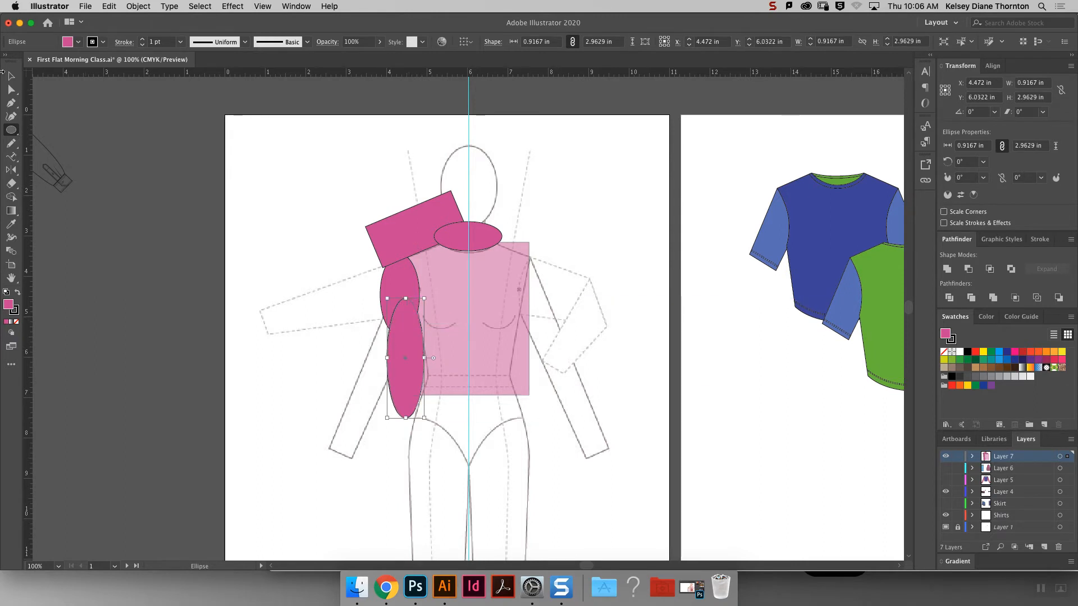
click(12, 79)
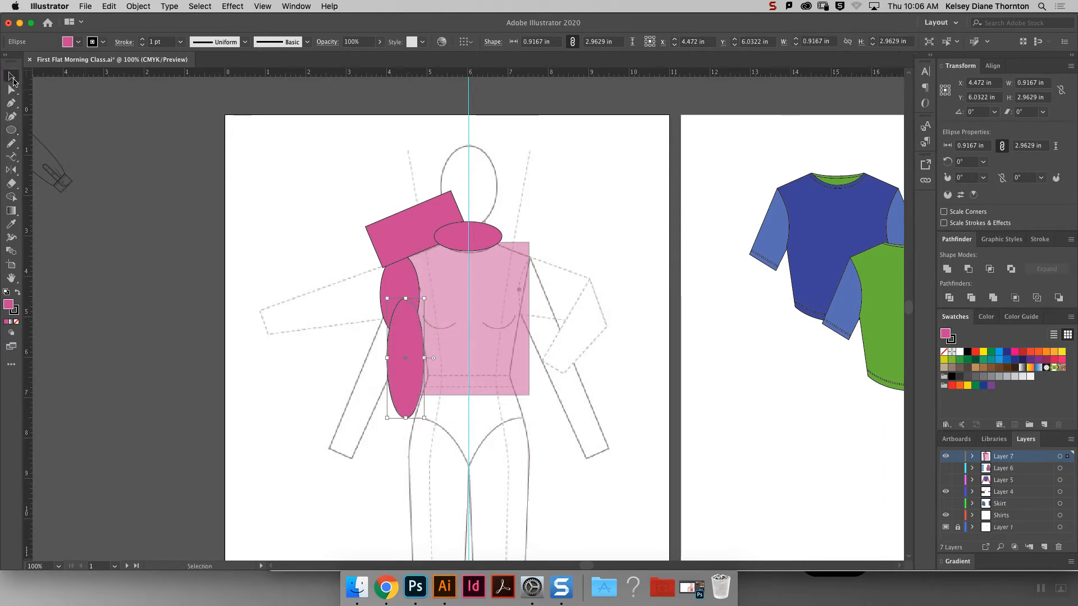
Select the shoulder rectangle, armhole ellipse and side ellipse, and reflect a copy of them across the centre line.
click(584, 381)
drag(382, 288, 396, 400)
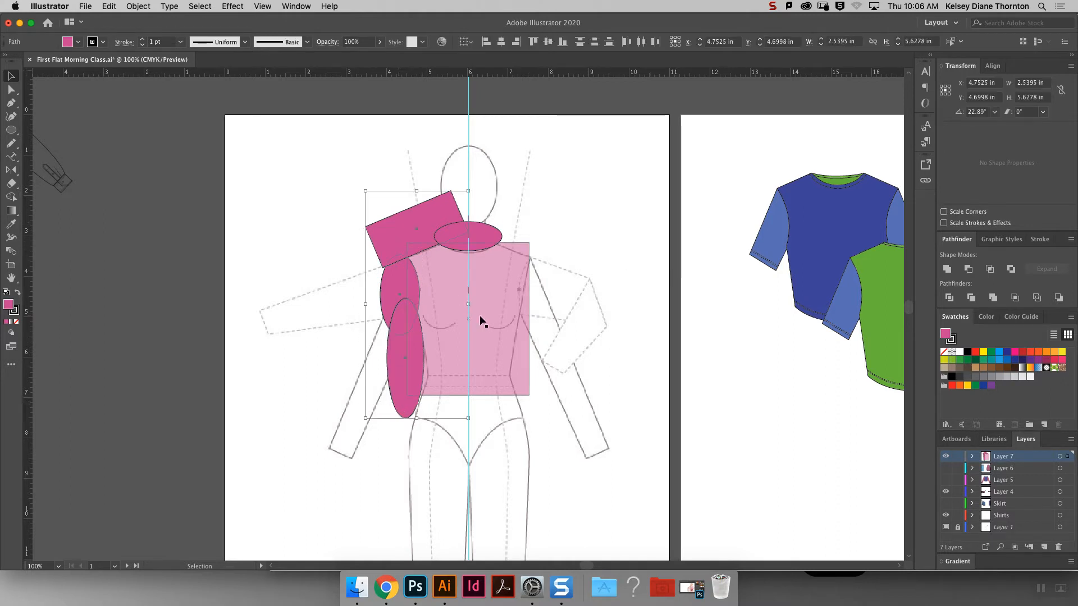
click(11, 169)
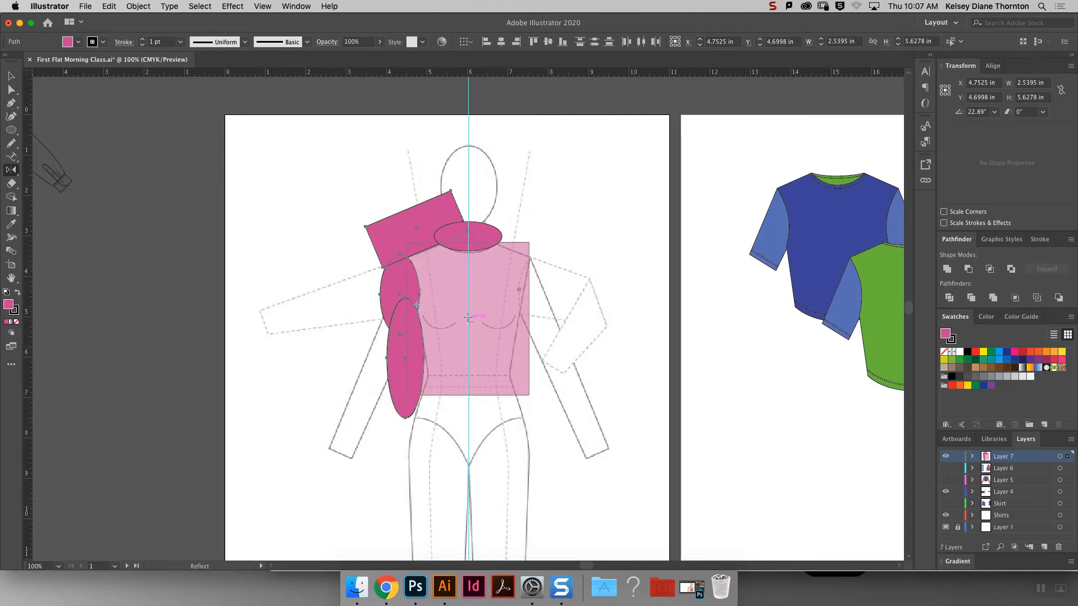
alt+click(468, 316)
click(650, 352)
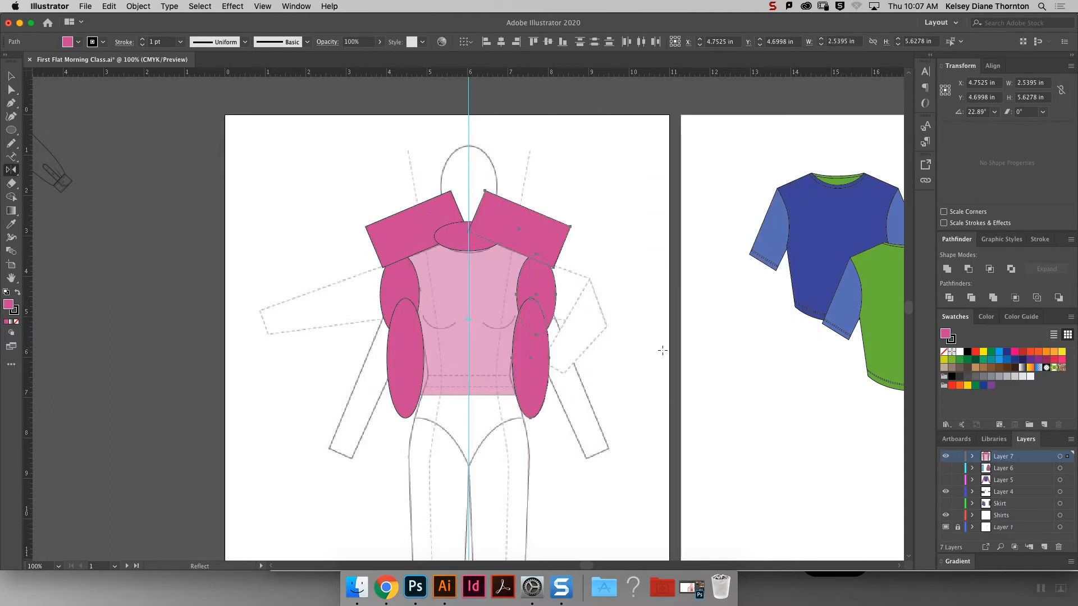
click(11, 75)
click(631, 181)
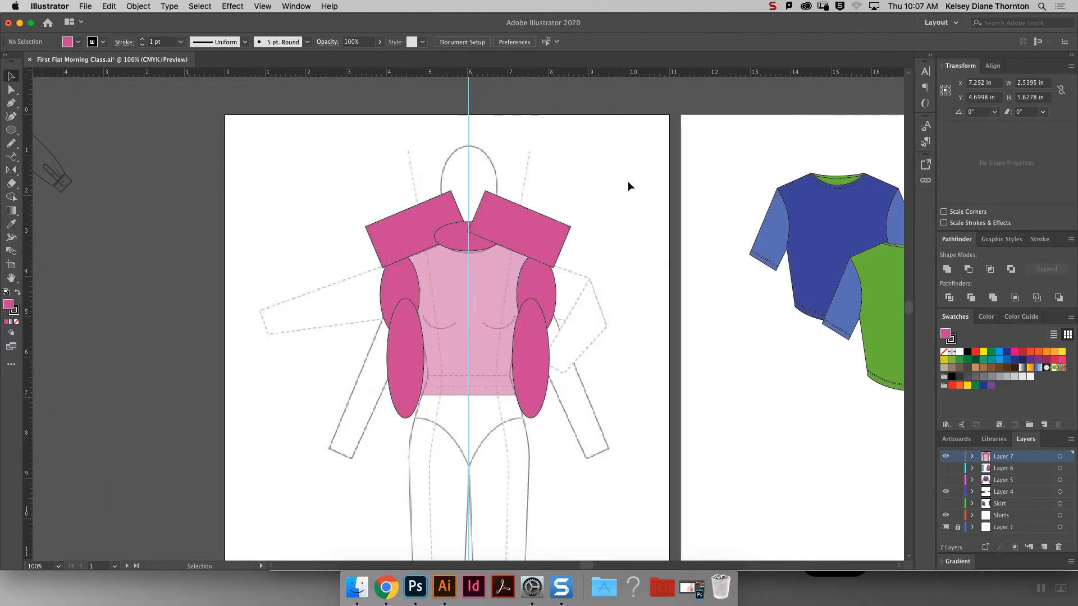
Select the body rectangle with all the cutting shapes and try to combine them with the Shape Builder.
click(475, 353)
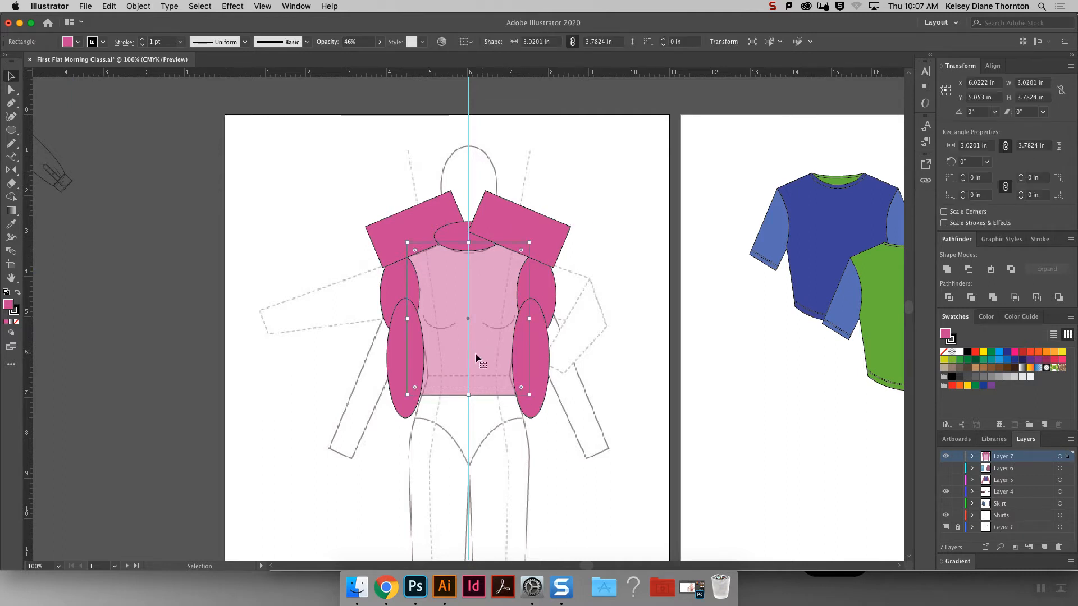
drag(322, 184, 591, 435)
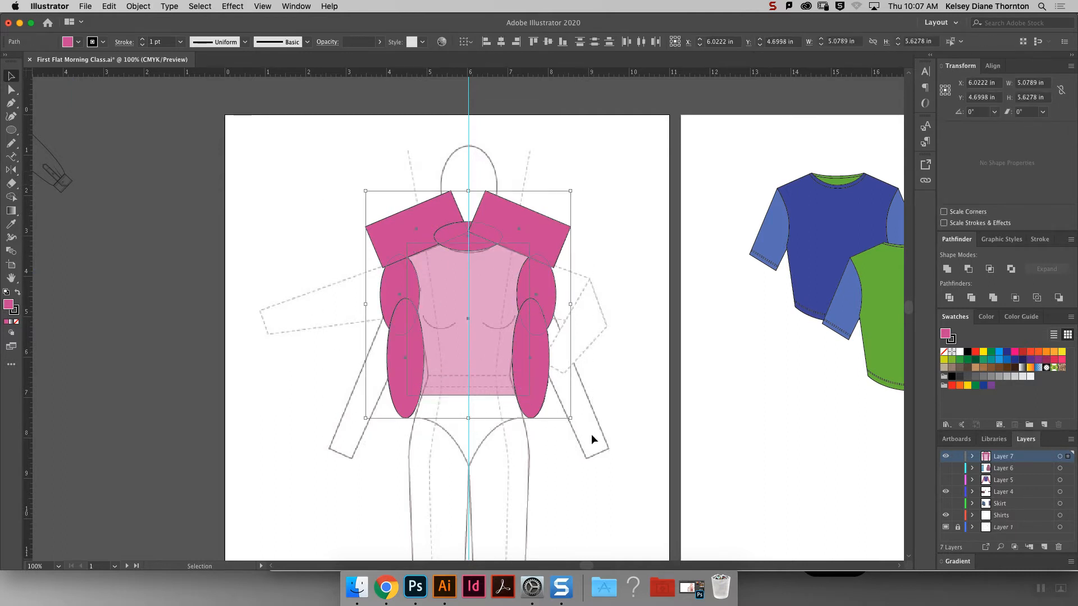
click(11, 198)
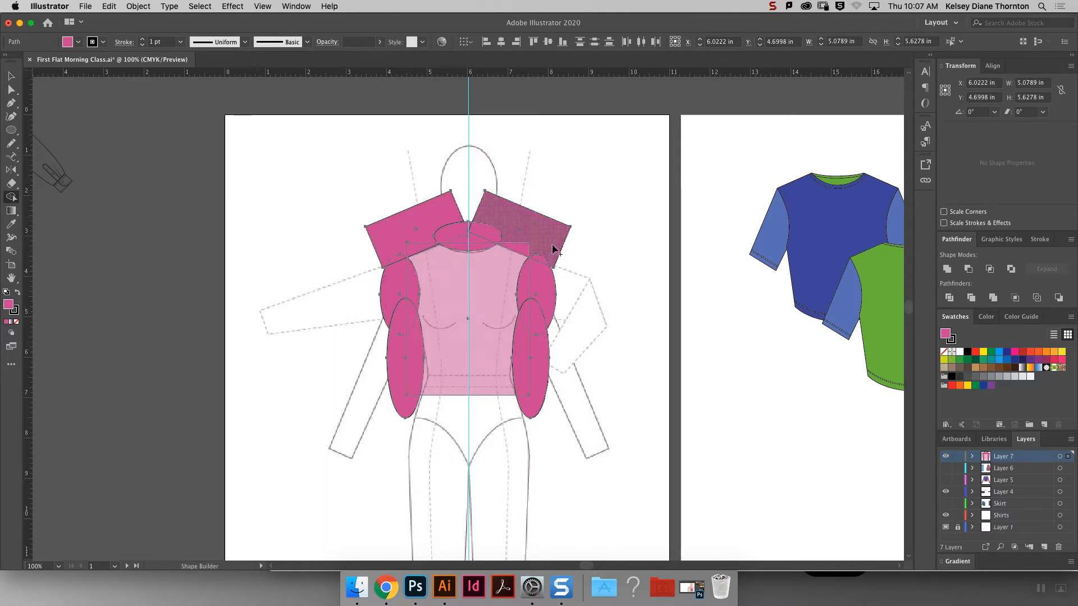
click(454, 338)
mouse_move(538, 375)
mouse_down()
mouse_move(421, 373)
mouse_move(399, 356)
mouse_move(394, 272)
mouse_move(460, 230)
mouse_move(508, 228)
mouse_move(532, 246)
mouse_move(533, 322)
mouse_up()
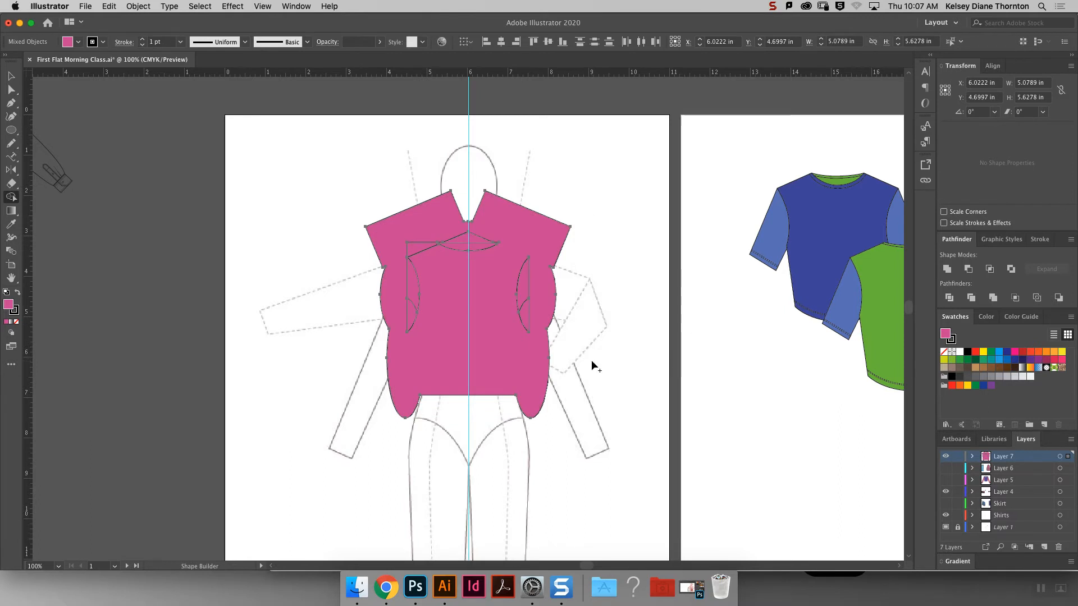
key(super+z)
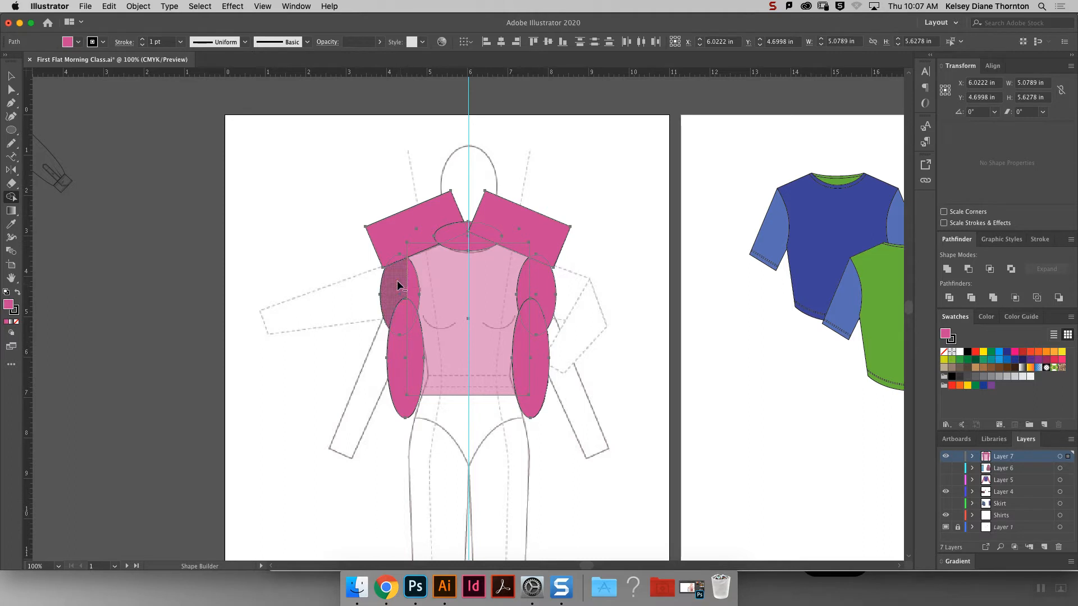
Subtract the shoulder, neckline, armhole and side pieces from the body with the Shape Builder.
drag(399, 287, 411, 309)
mouse_move(398, 369)
mouse_down()
mouse_move(417, 346)
mouse_move(418, 356)
mouse_move(399, 368)
mouse_move(414, 292)
mouse_move(400, 239)
mouse_move(421, 245)
mouse_move(458, 226)
mouse_move(484, 230)
mouse_move(477, 245)
mouse_move(502, 225)
mouse_move(530, 243)
mouse_move(526, 364)
mouse_up()
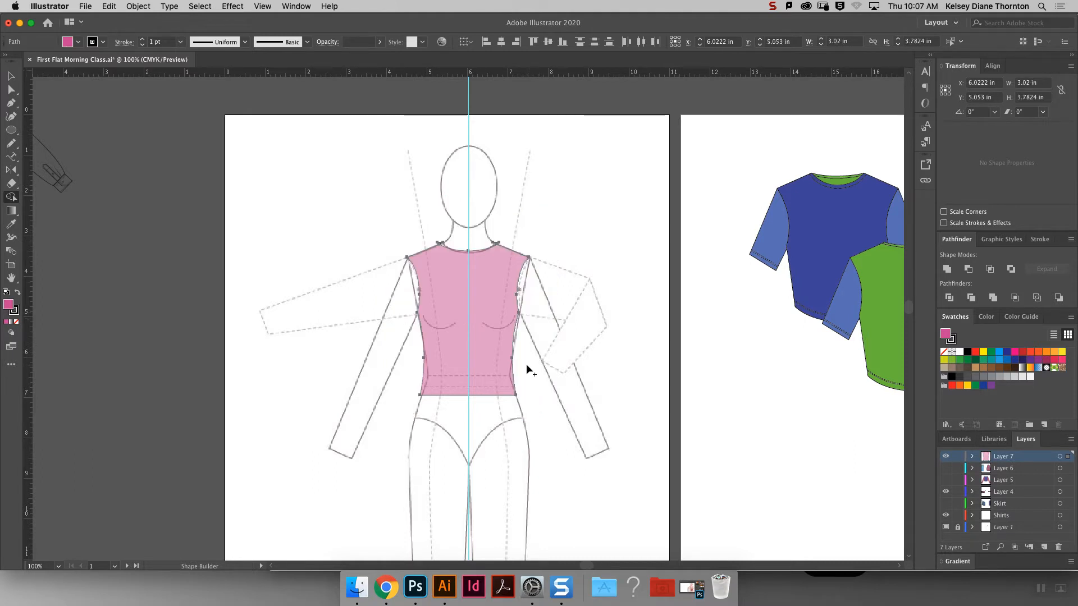
click(11, 89)
click(653, 235)
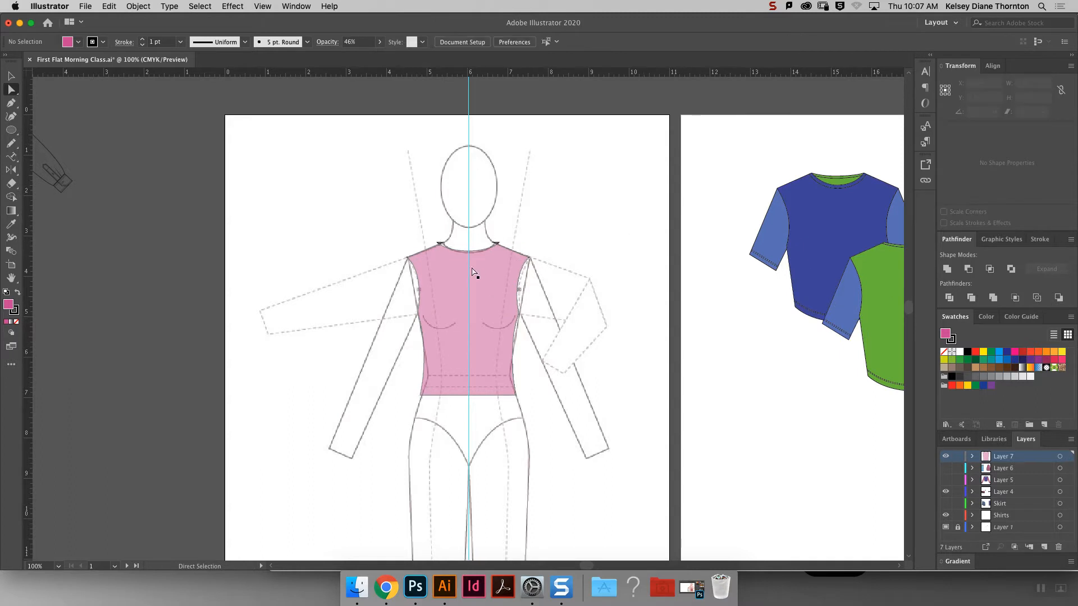
Try to remove the stray triangles at the neckline corners by selecting and deleting their anchor points.
click(440, 244)
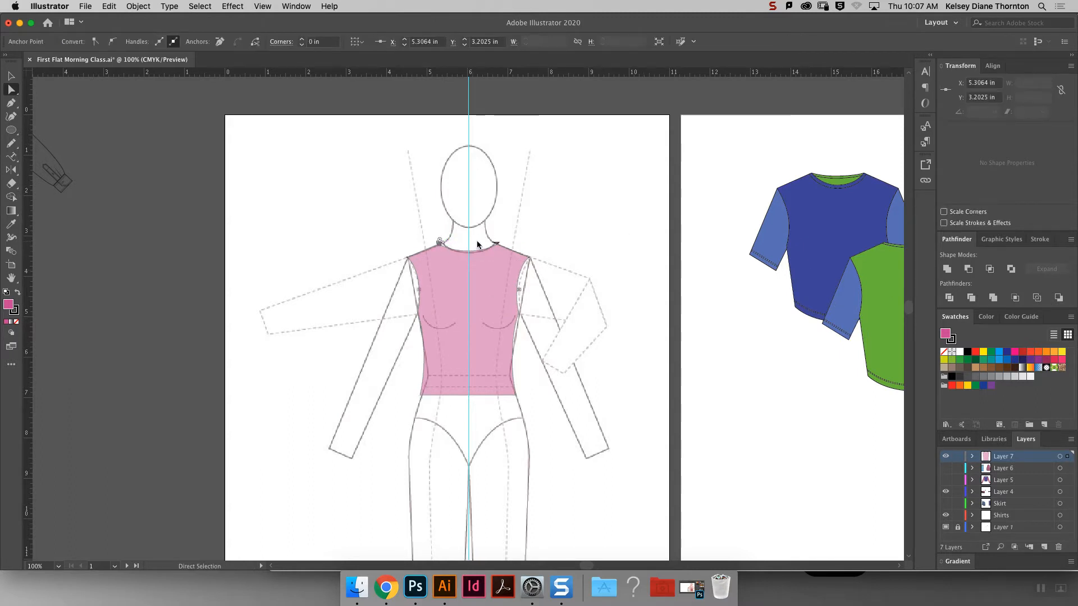
click(477, 242)
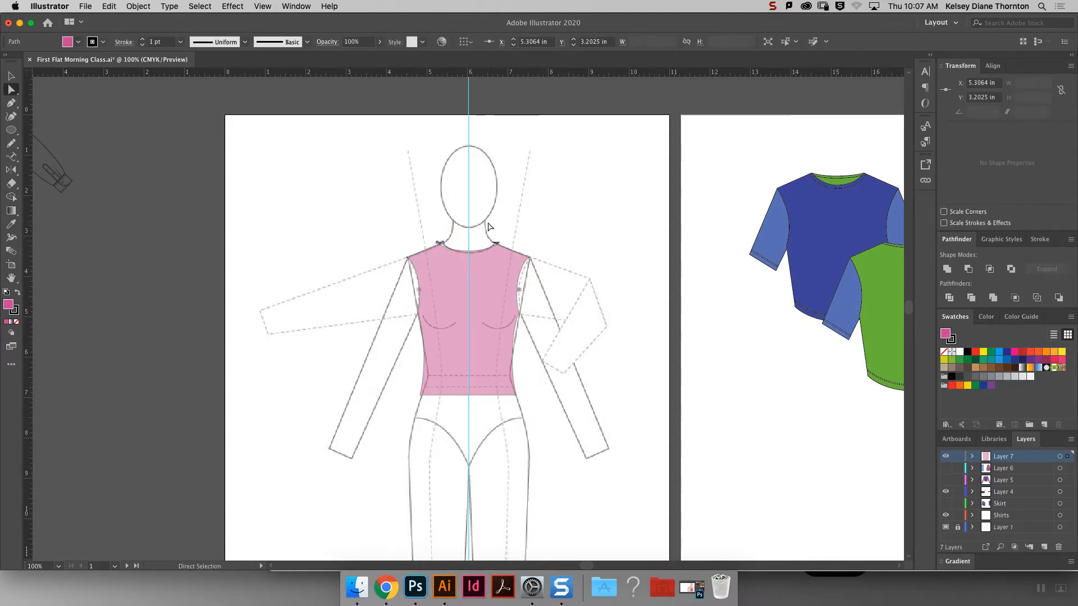
click(442, 244)
click(508, 196)
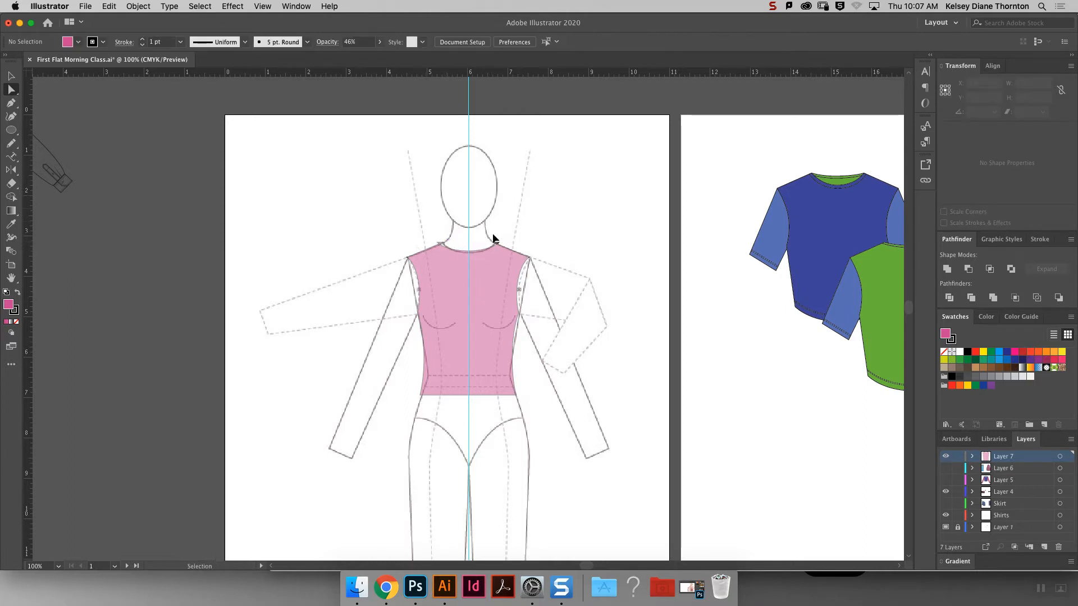
key(super+z)
key(super+z)
key(super+z)
key(super+z)
key(super+z)
key(super+z)
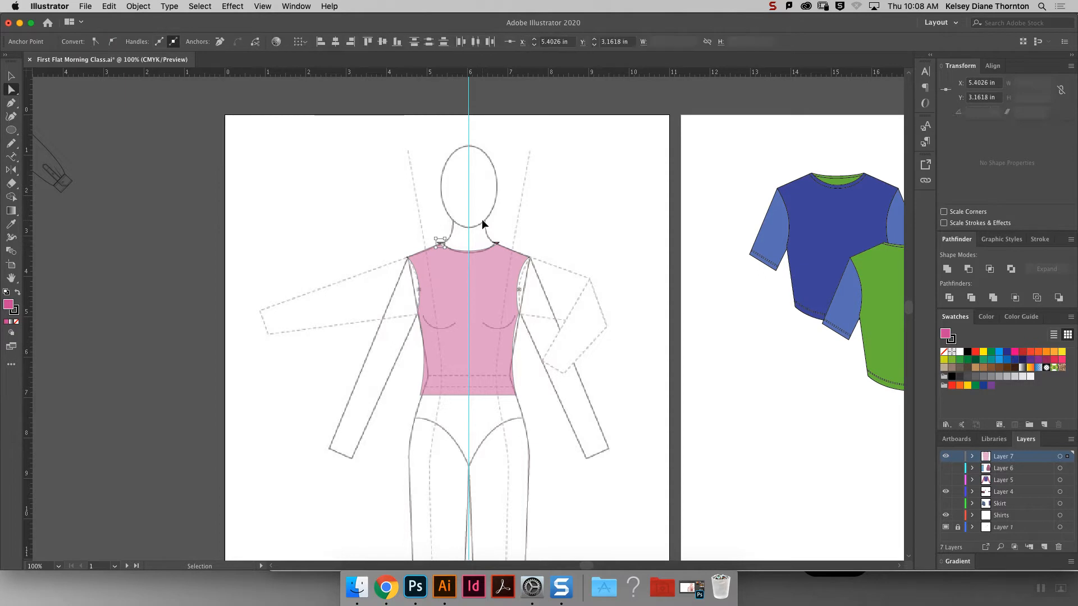
Remove the two leftover triangles at the neckline corners with the Shape Builder.
key(super+equal)
key(super+equal)
key(super+equal)
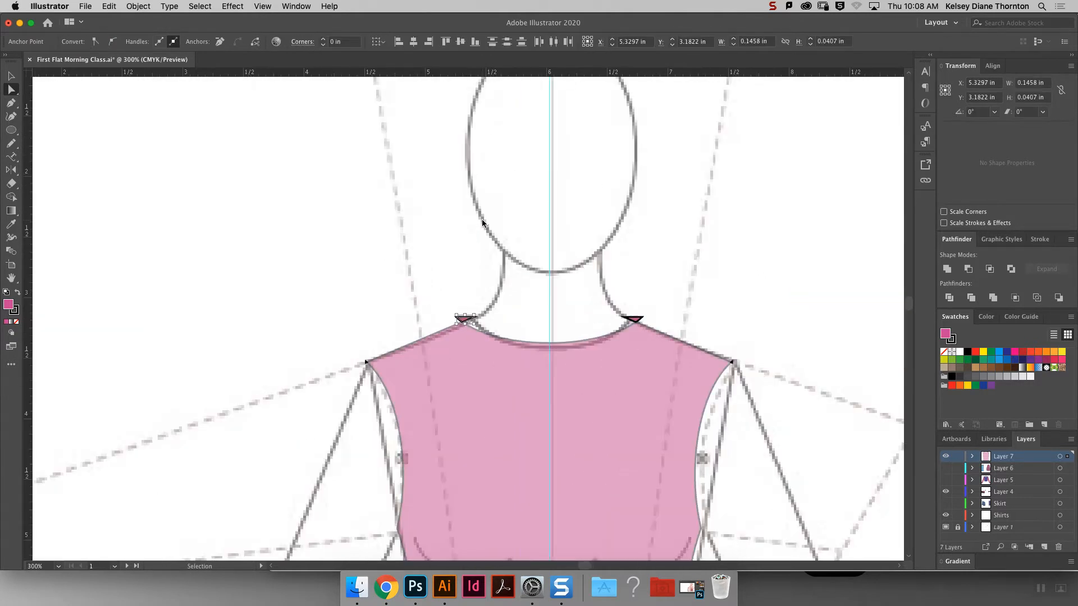
key(super+z)
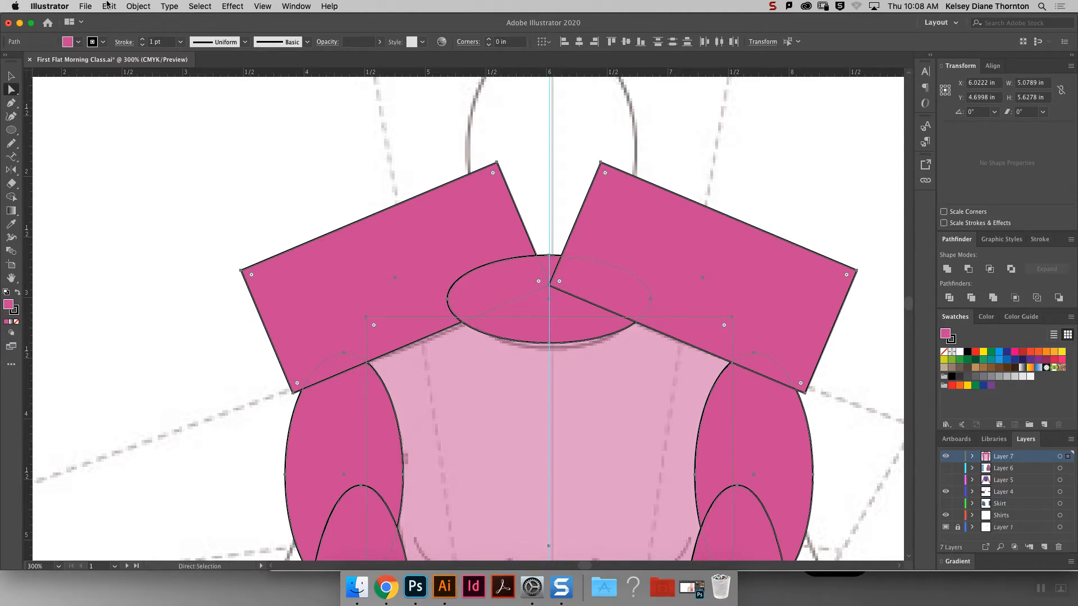
click(108, 6)
click(126, 31)
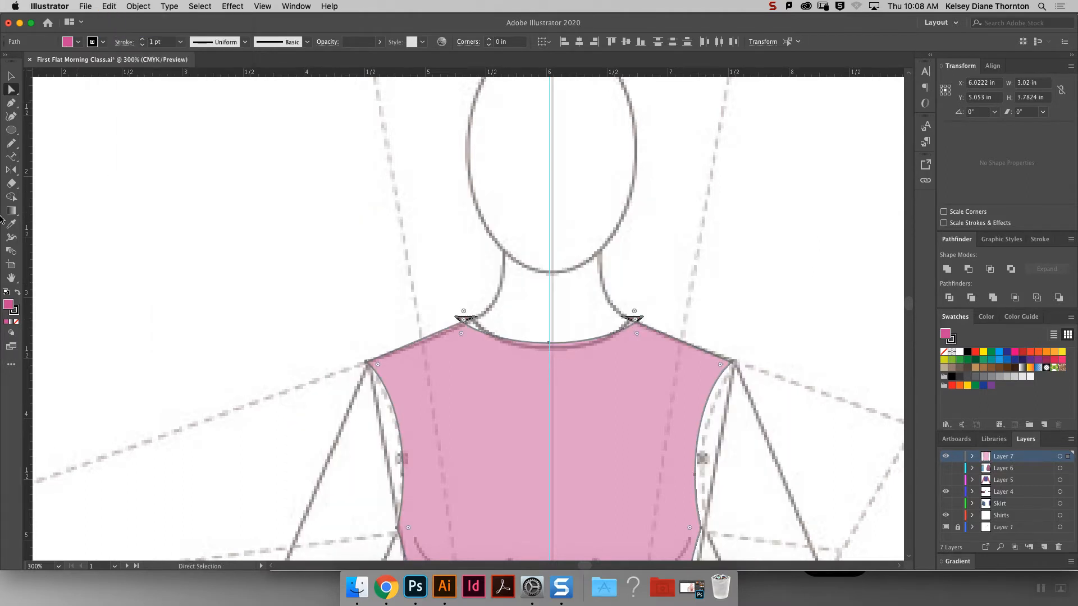
click(16, 198)
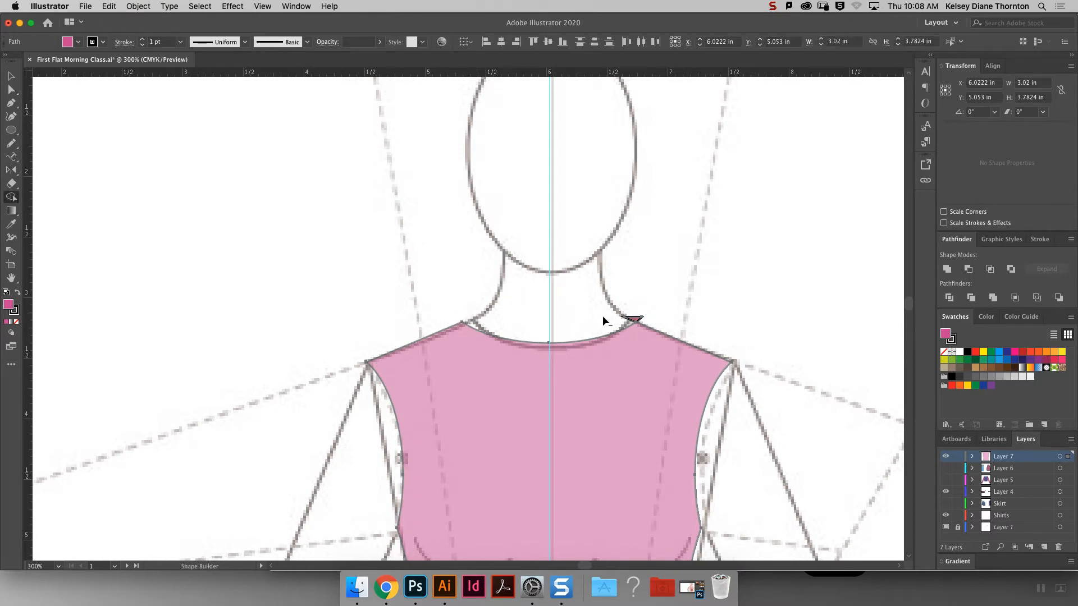
alt+click(633, 319)
Add an anchor point at the centre of the top's hem and lower it about 0.27 in.
drag(909, 302, 910, 309)
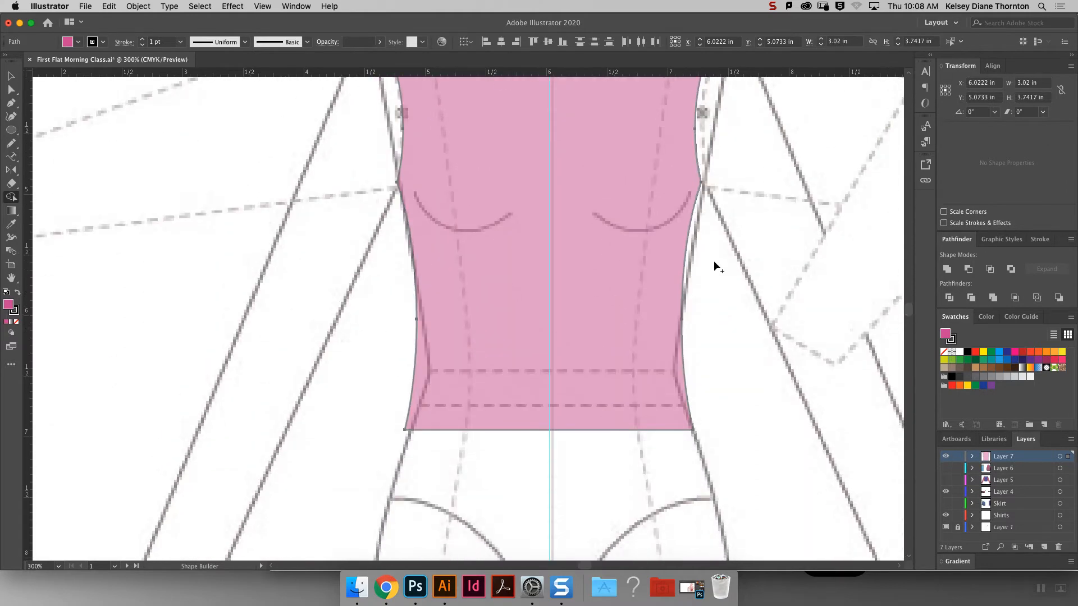
click(11, 89)
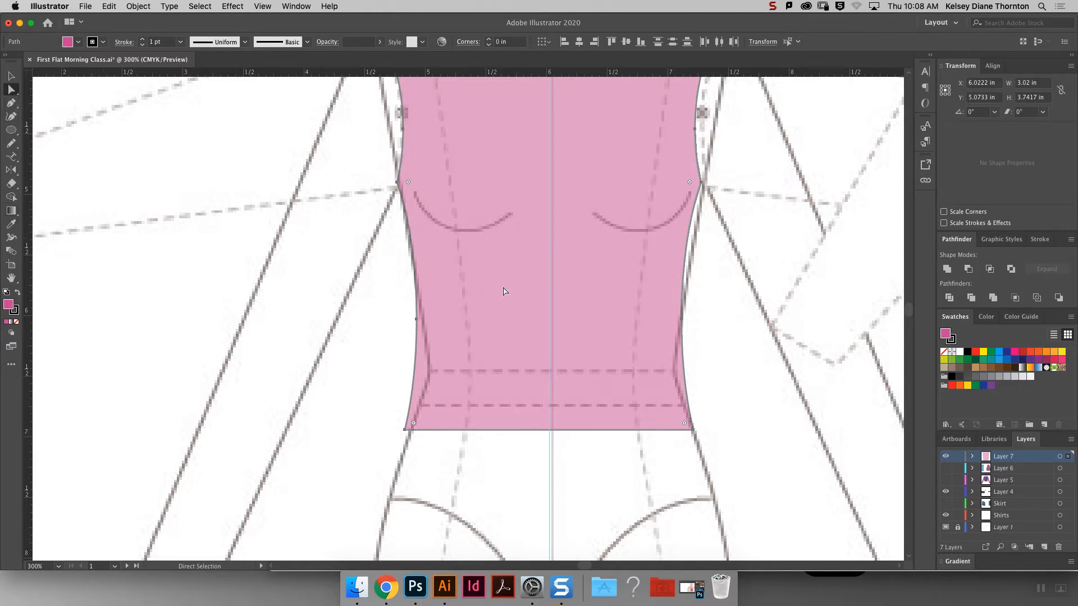
click(11, 103)
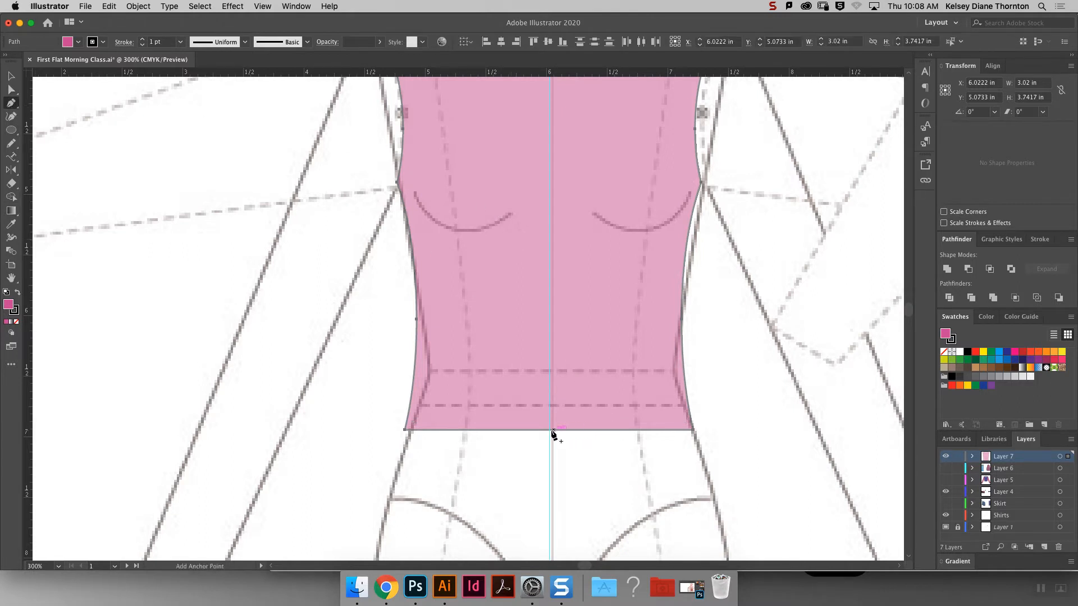
click(549, 431)
click(20, 88)
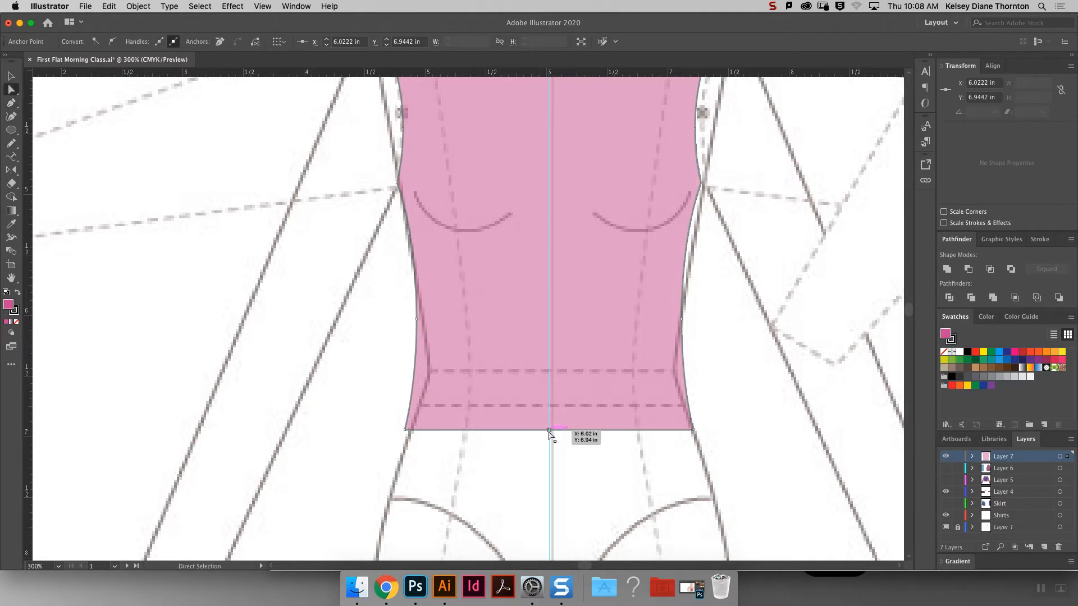
drag(549, 430, 549, 462)
Convert the hem's centre point to a smooth point and lengthen both handles outward for a rounded hem.
click(112, 41)
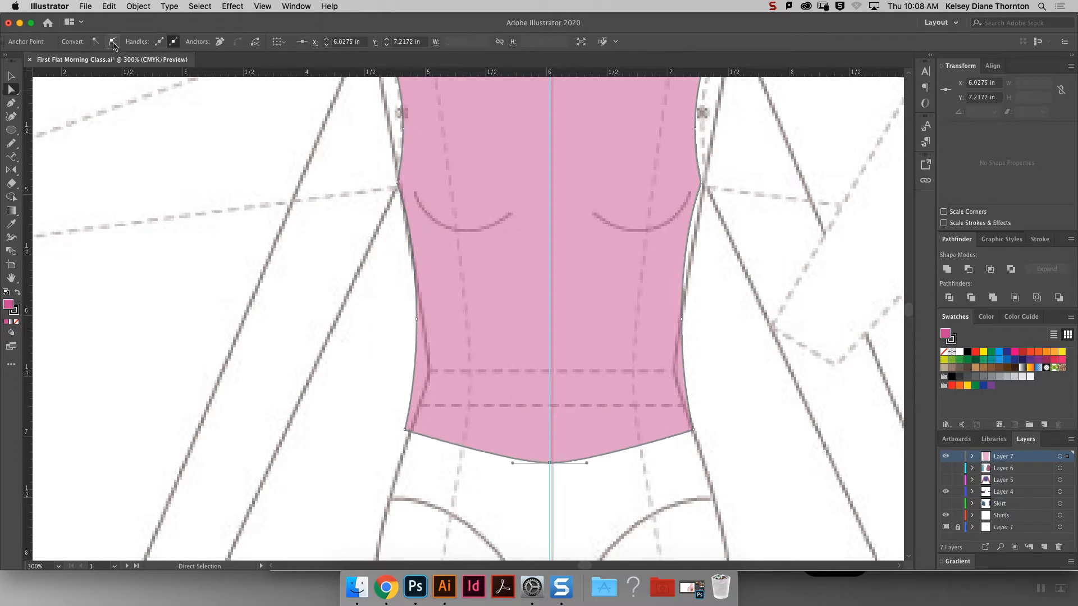
drag(587, 463, 625, 463)
drag(513, 463, 450, 463)
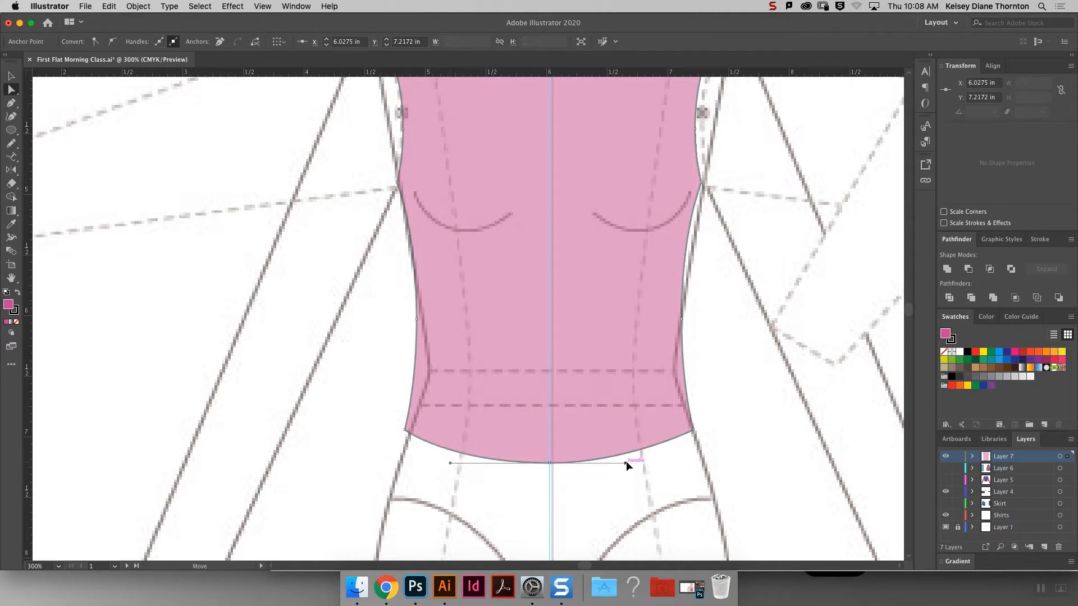
Undo the hem and Shape Builder edits back to the separate body rectangle and cutting shapes.
key(super+minus)
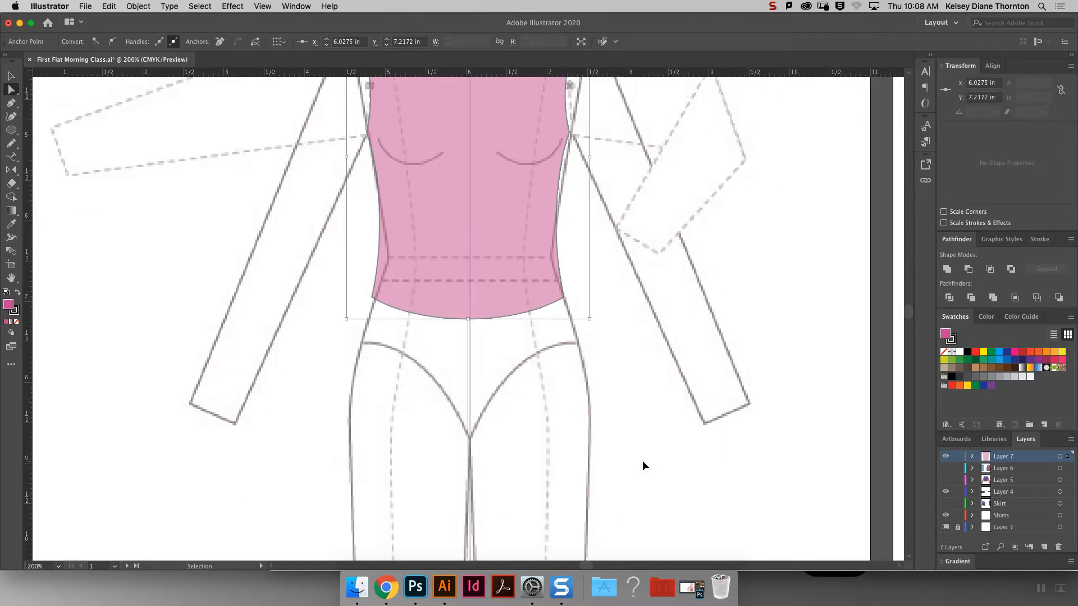
key(super+minus)
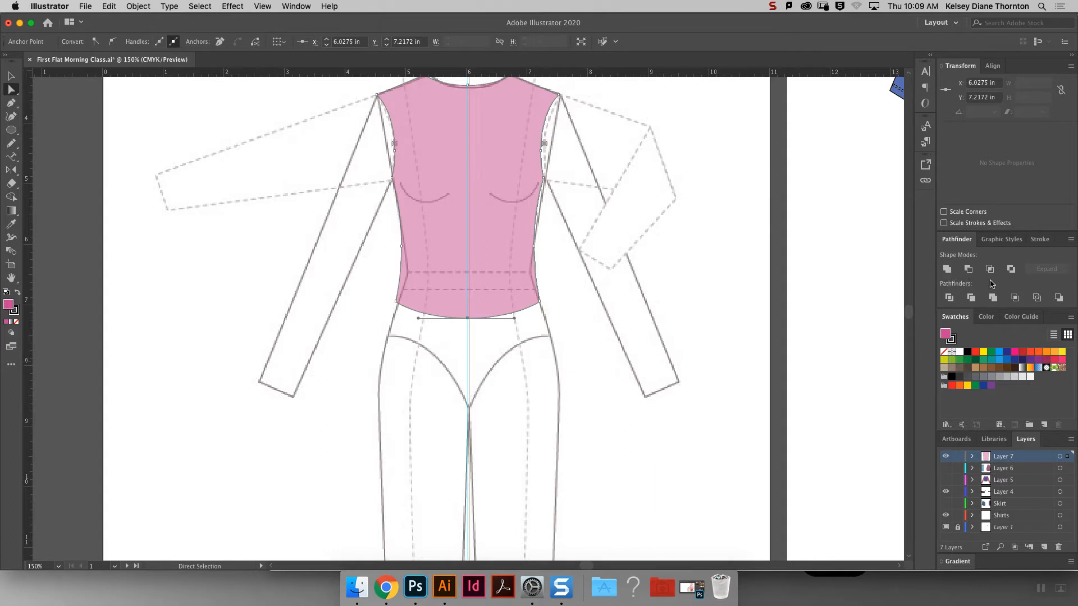
click(12, 76)
click(603, 201)
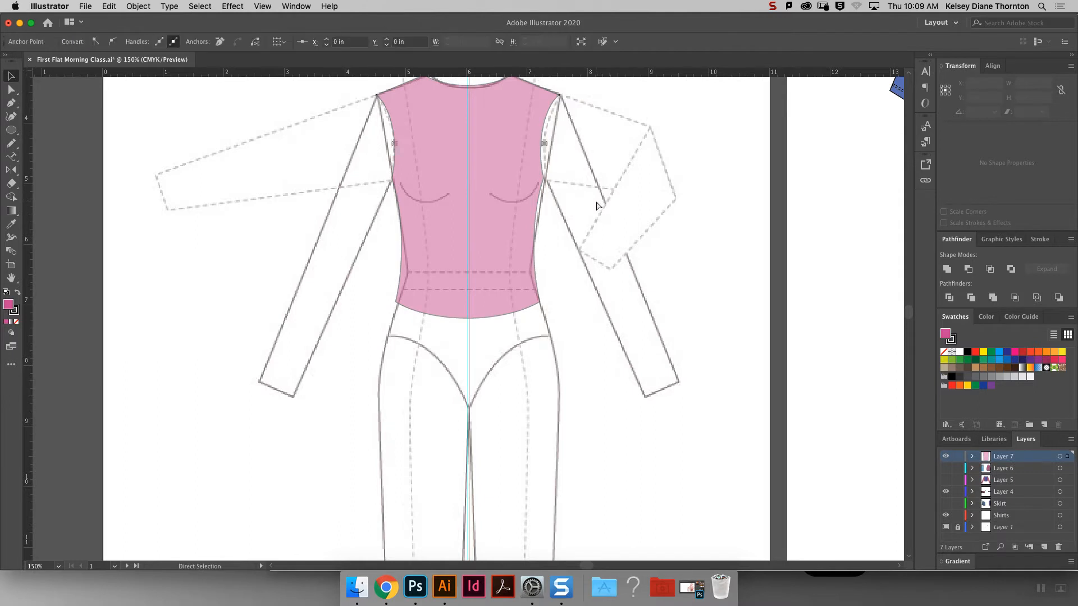
key(super+z)
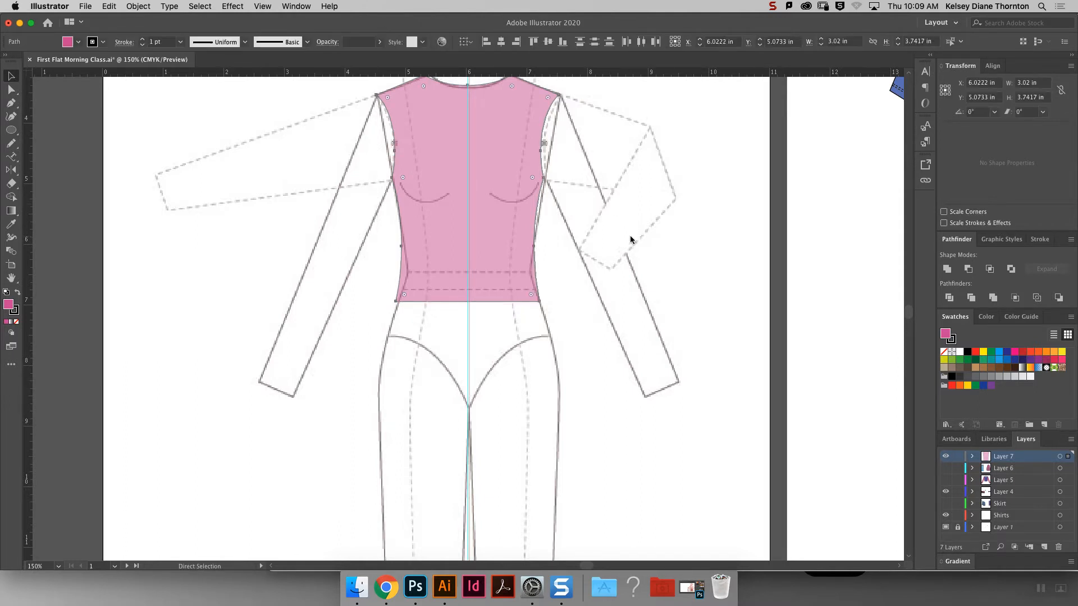
key(super+z)
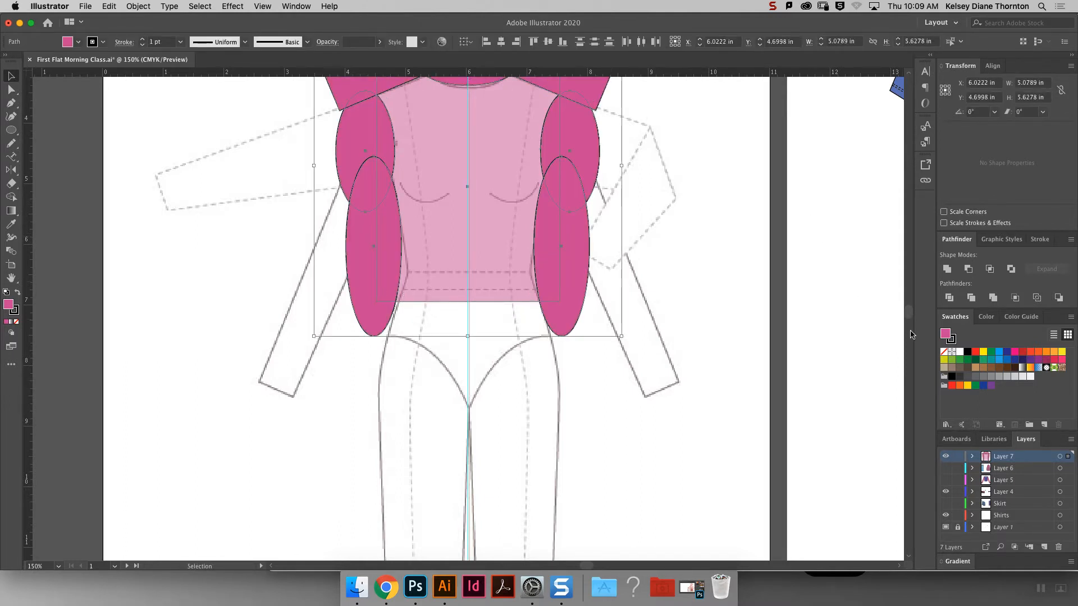
Subtract the left side ellipse from the body rectangle with Minus Front.
scroll(908, 312, up, 3)
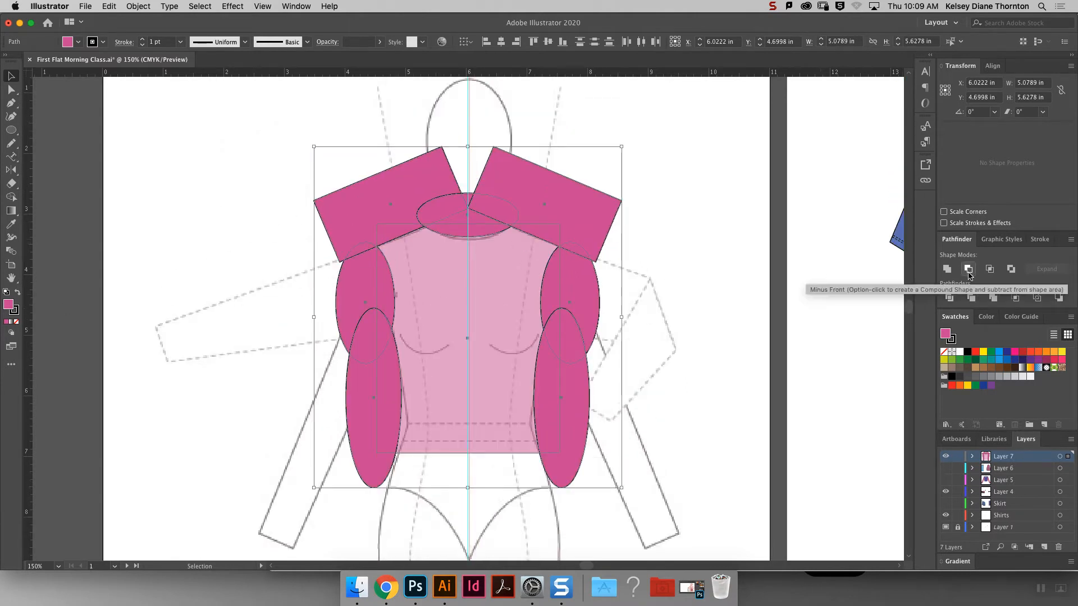
click(472, 389)
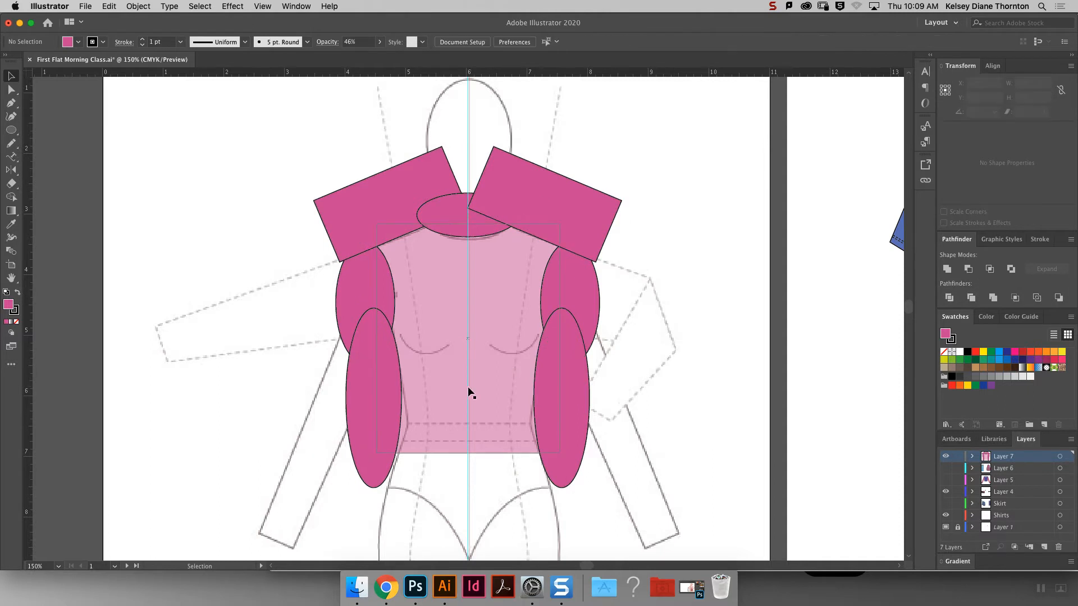
shift+click(359, 425)
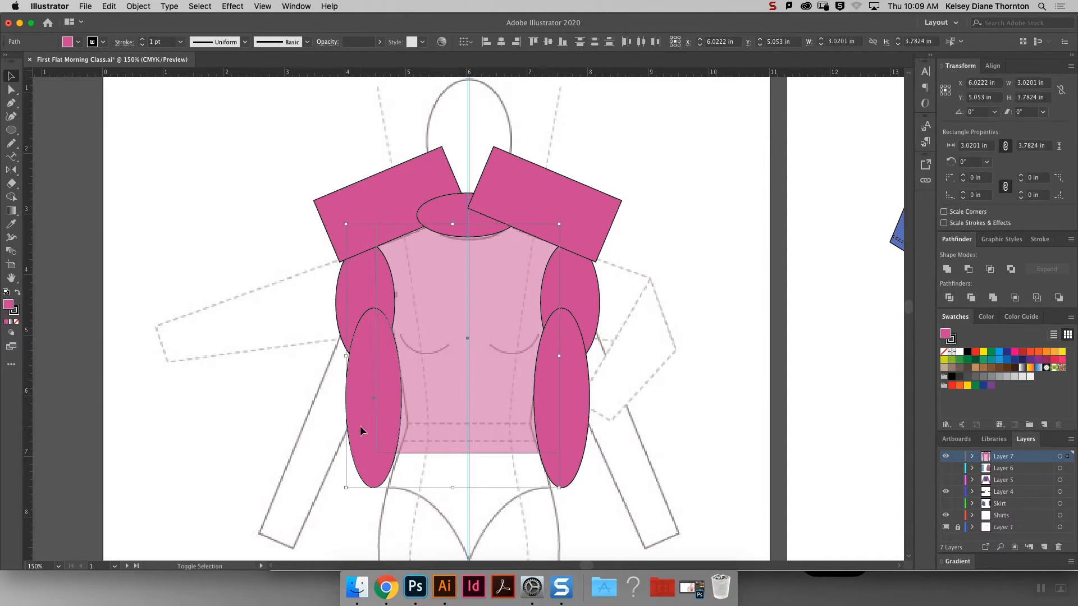
click(969, 269)
Try to subtract the left armhole ellipse from the body with Minus Front.
shift+click(365, 335)
click(968, 270)
key(a)
key(super+z)
click(692, 318)
click(437, 311)
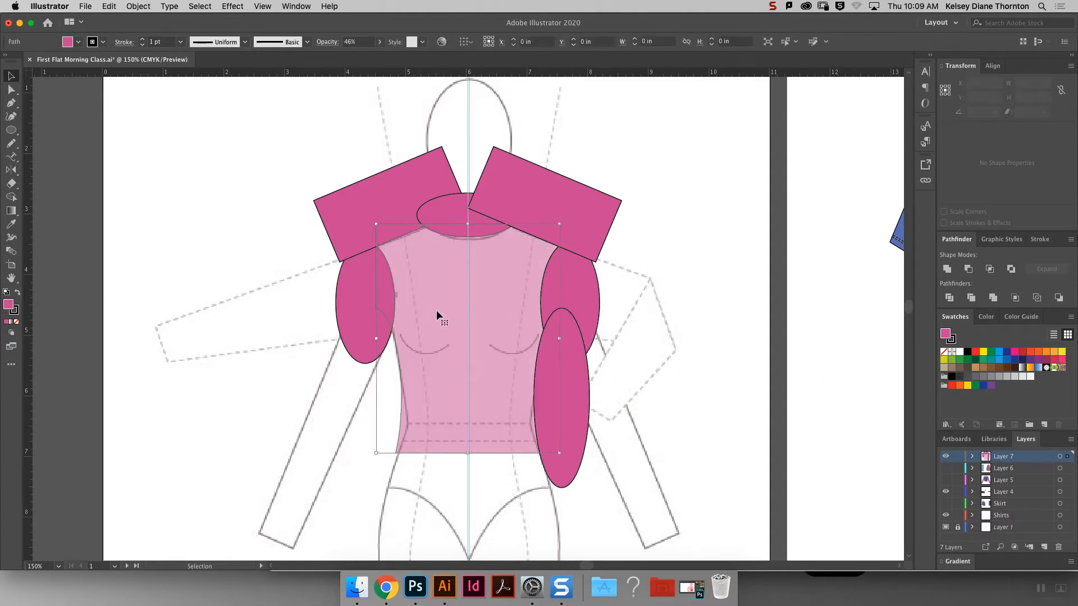
click(688, 321)
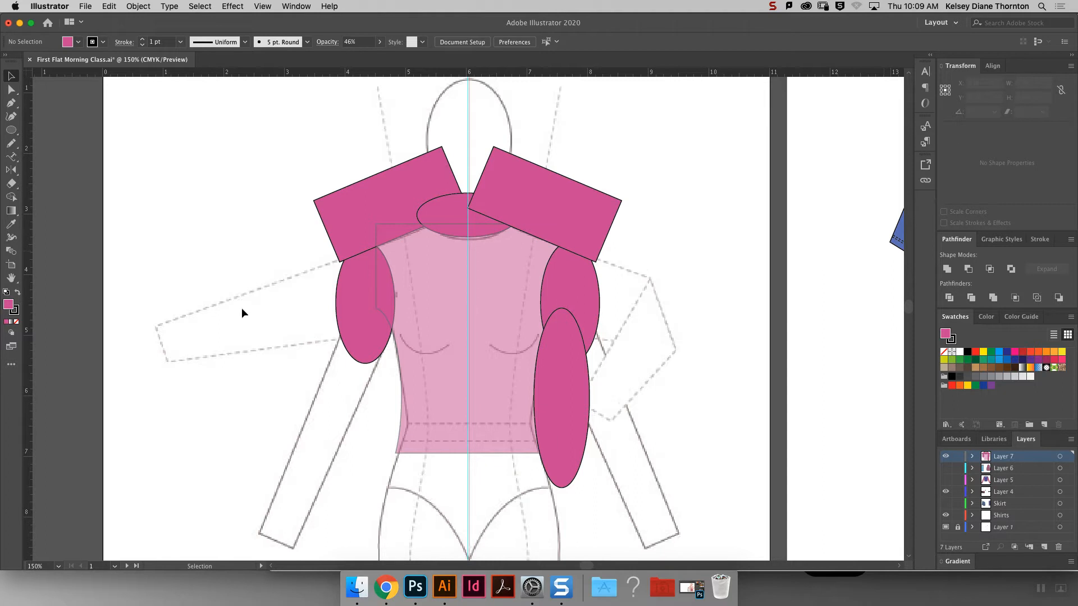
Move all of the top's shapes off the croquis, about 4.5 in left and 1.2 in up.
drag(284, 154, 790, 538)
key(super+minus)
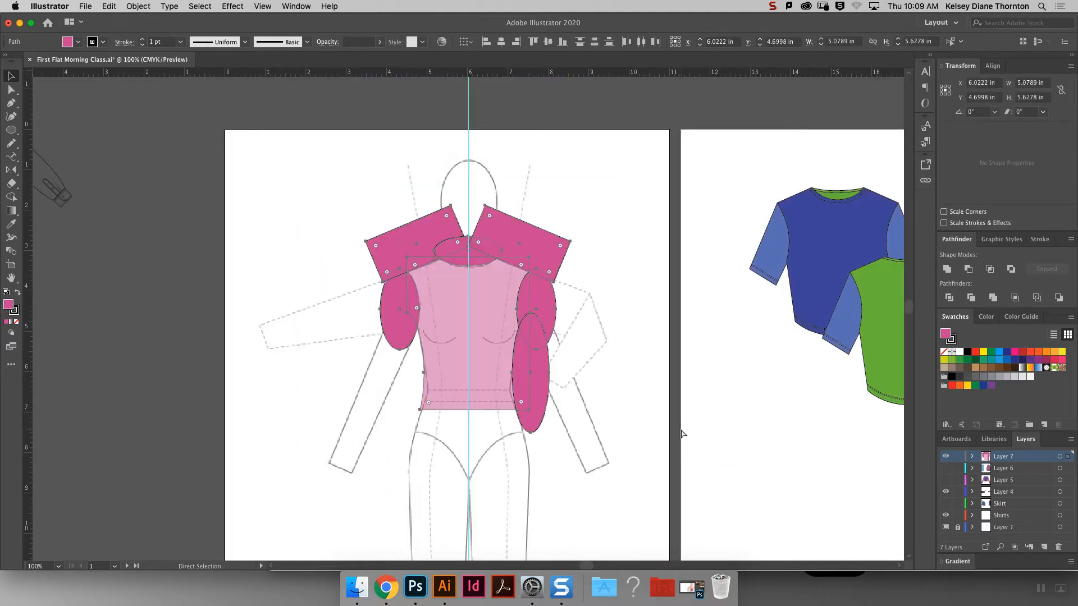
drag(473, 387, 290, 338)
click(947, 300)
click(465, 369)
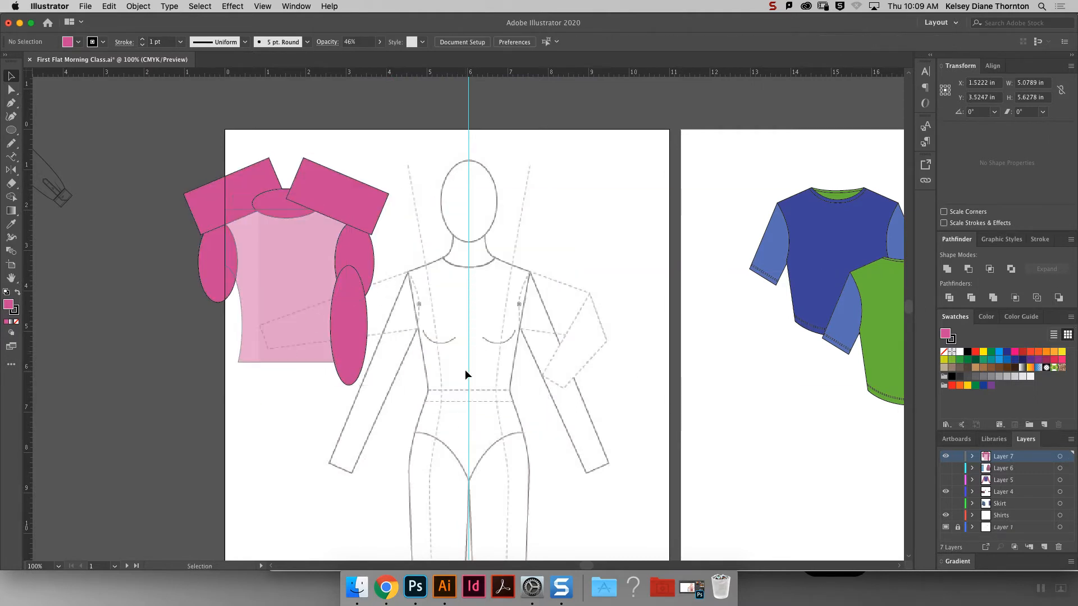
Delete all of the top's shapes from Layer 7 and make Layer 6 visible.
drag(466, 436, 194, 160)
key(Delete)
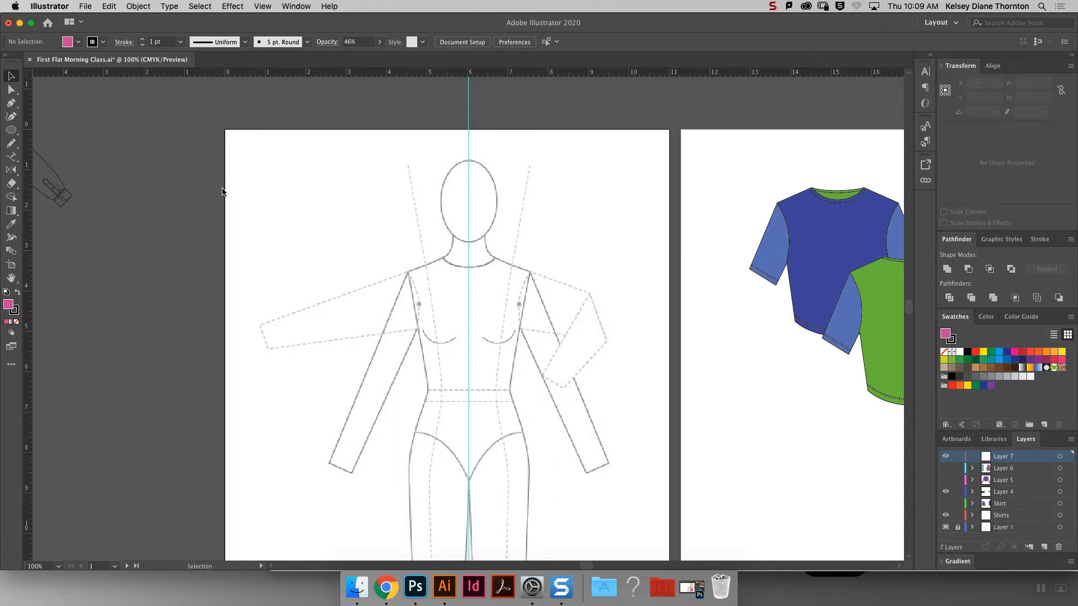
click(945, 468)
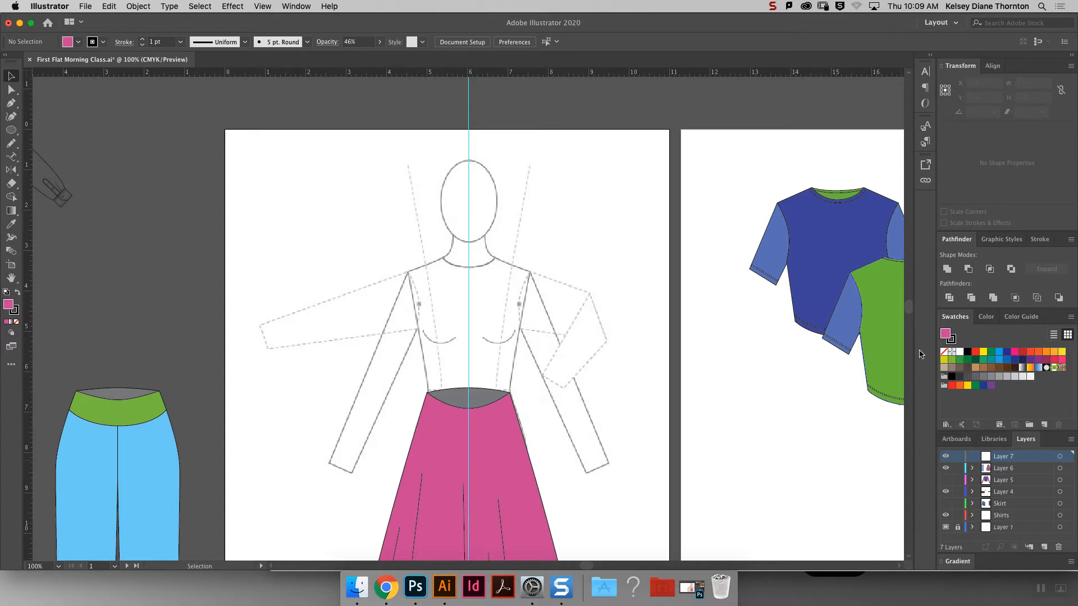
Look over the skirt, trousers and shirt flats across the artboards.
drag(911, 314, 909, 320)
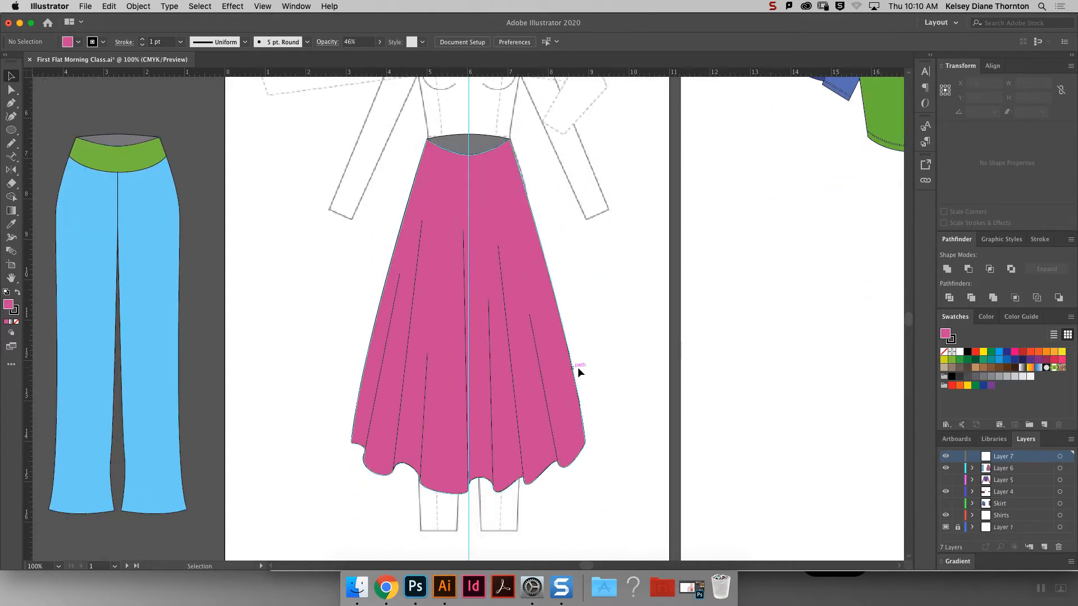
drag(584, 565, 554, 558)
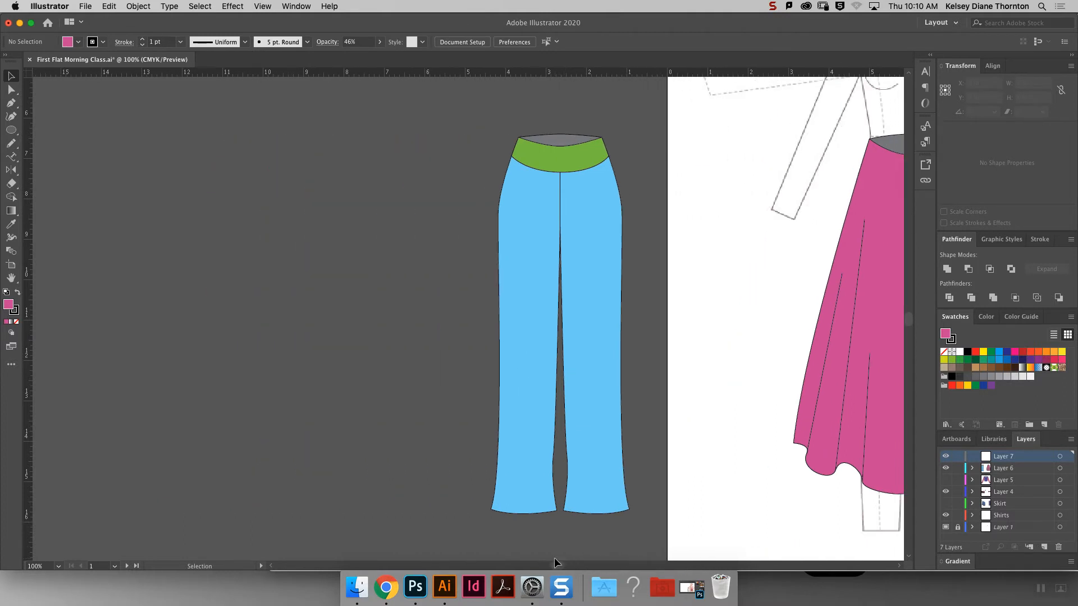
click(578, 235)
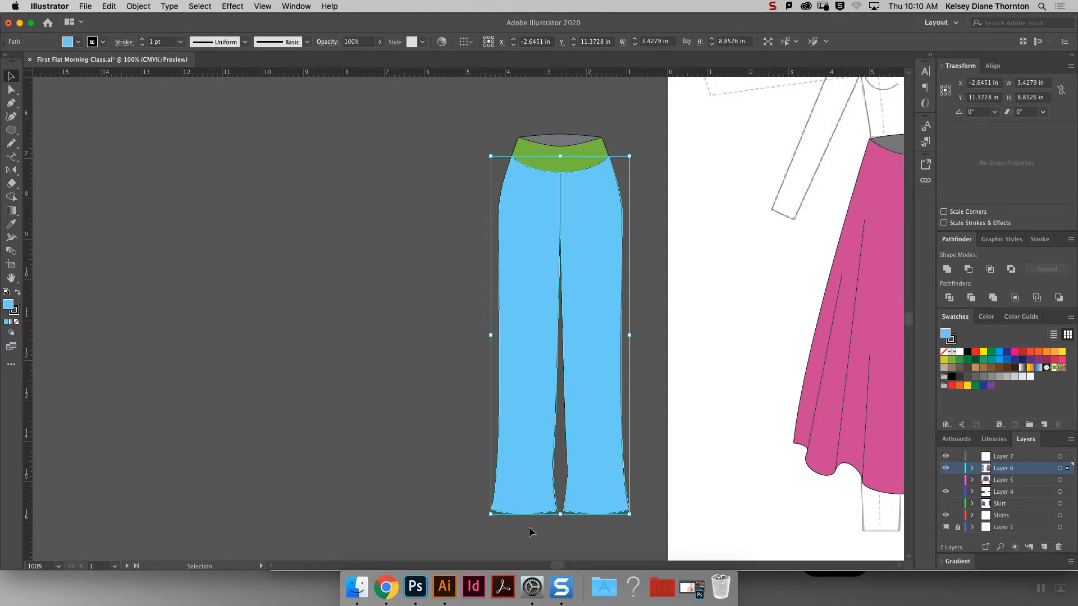
mouse_move(556, 565)
mouse_down()
mouse_move(574, 565)
mouse_move(560, 563)
mouse_up()
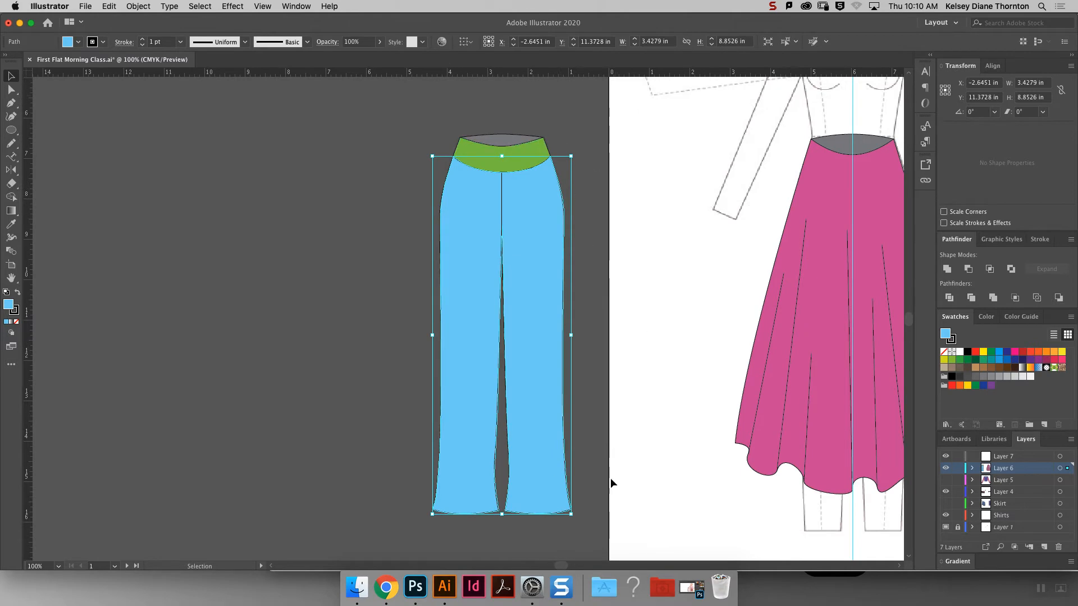
drag(565, 566, 627, 564)
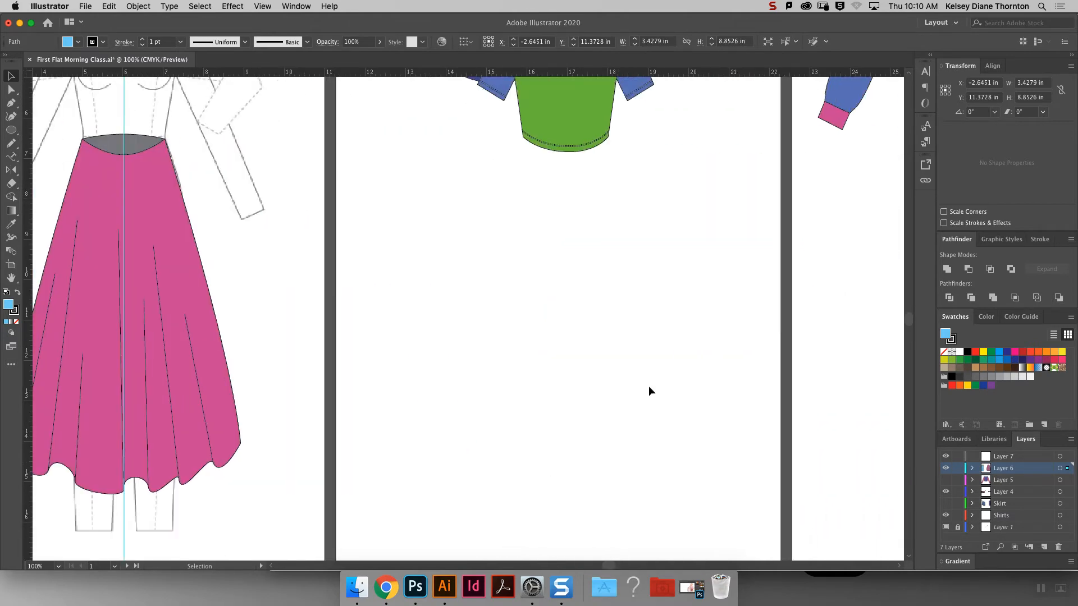
drag(906, 324, 908, 313)
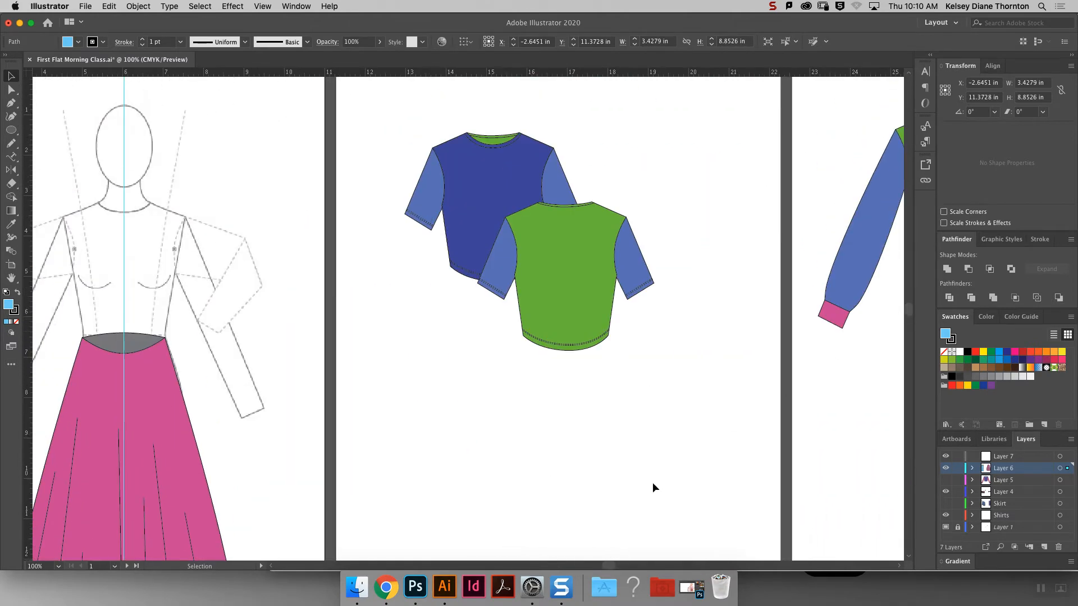
drag(612, 561, 656, 561)
drag(908, 310, 908, 302)
Copy all pieces of the long-sleeved back-view shirt and place the duplicate on the empty artboard to its right.
drag(500, 529, 166, 412)
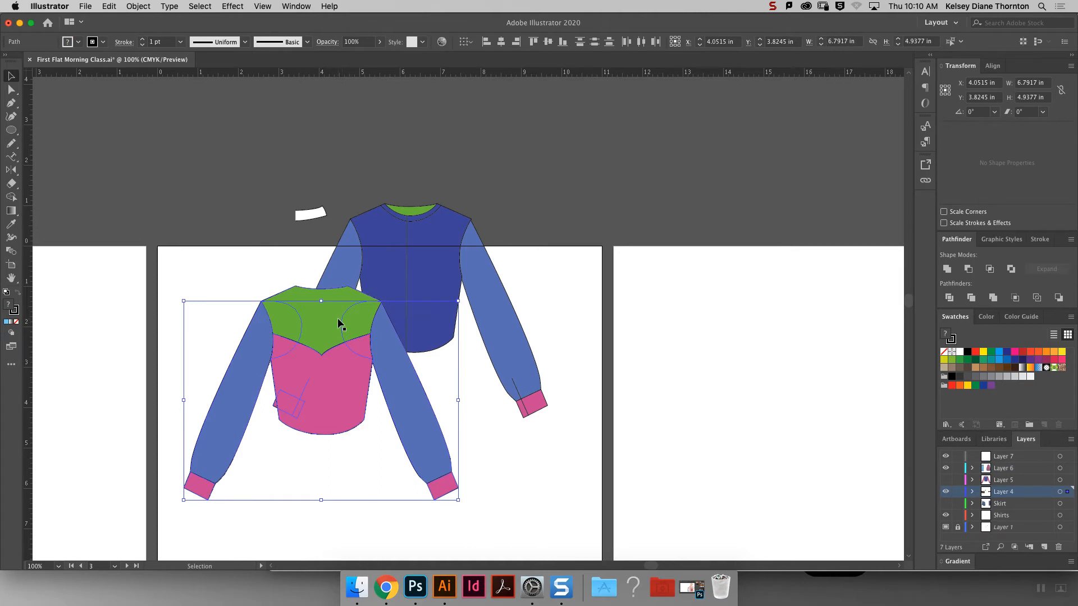
shift+click(319, 325)
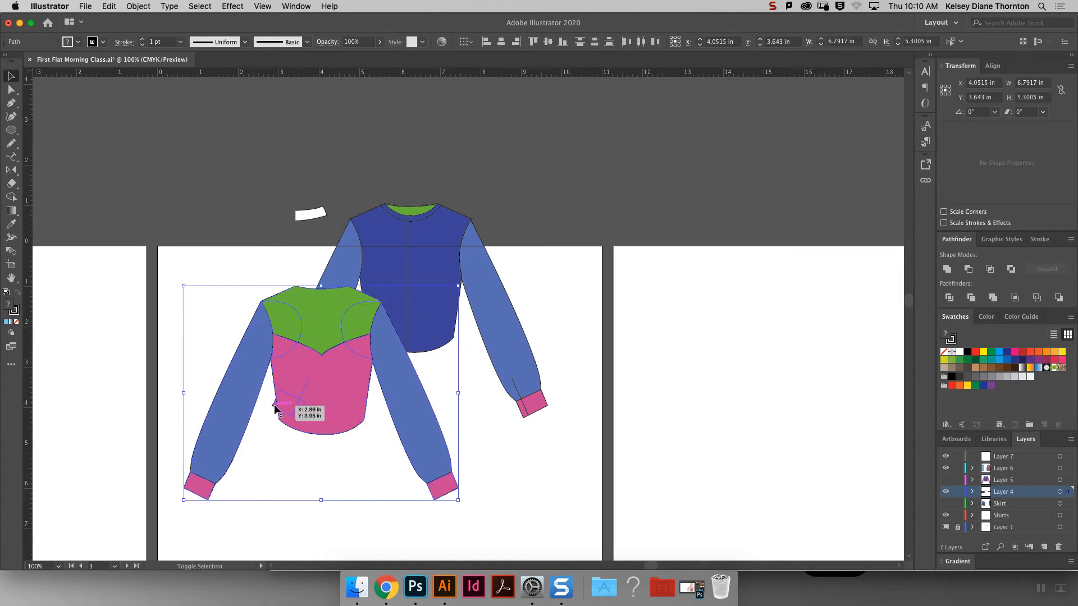
shift+click(296, 408)
drag(334, 381, 788, 380)
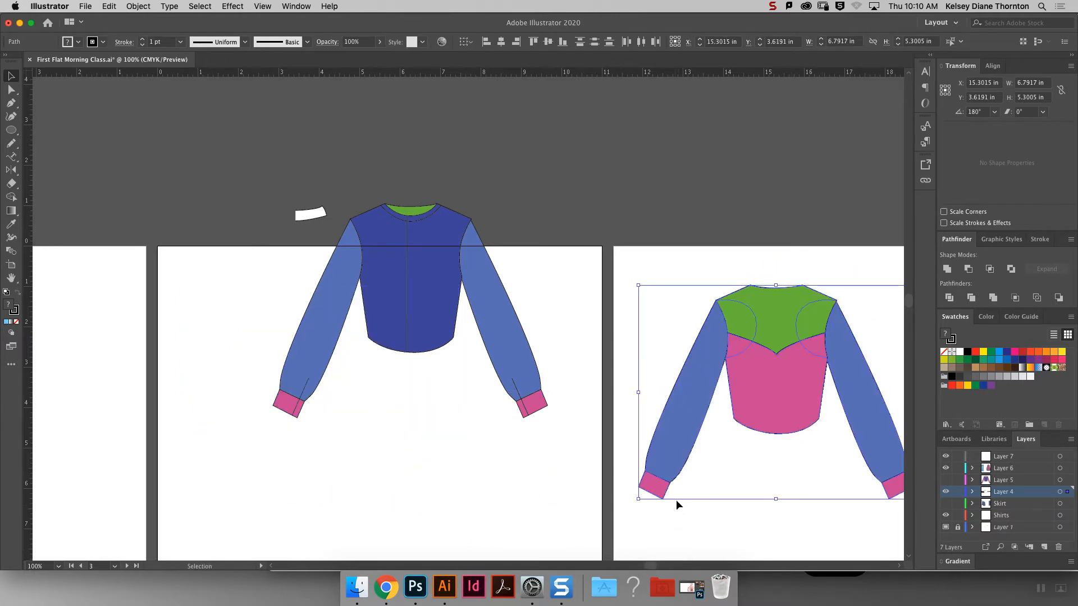
key(super+z)
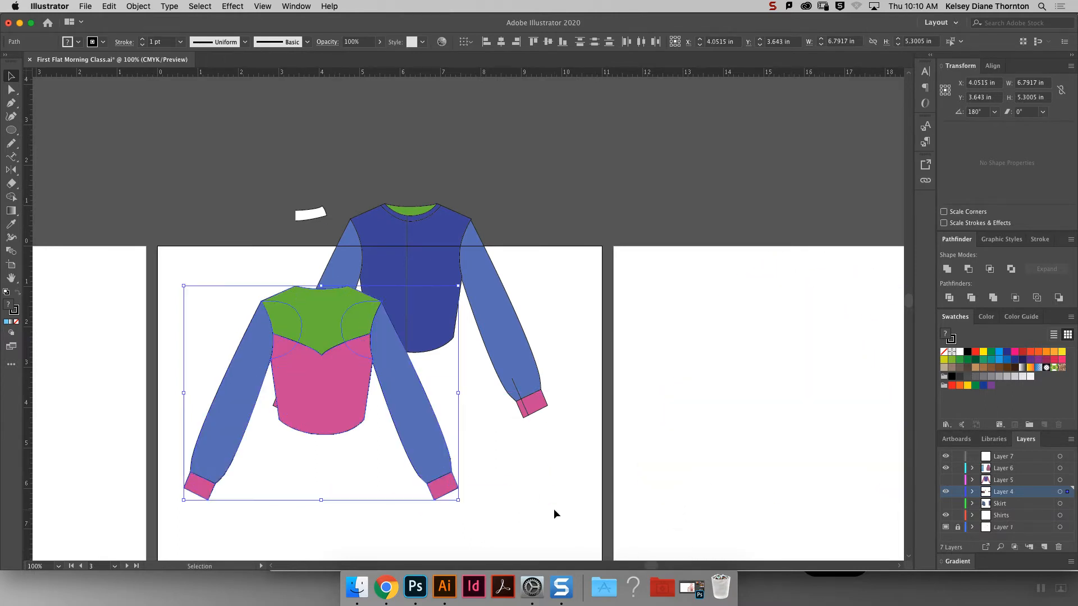
key(super+c)
key(super+v)
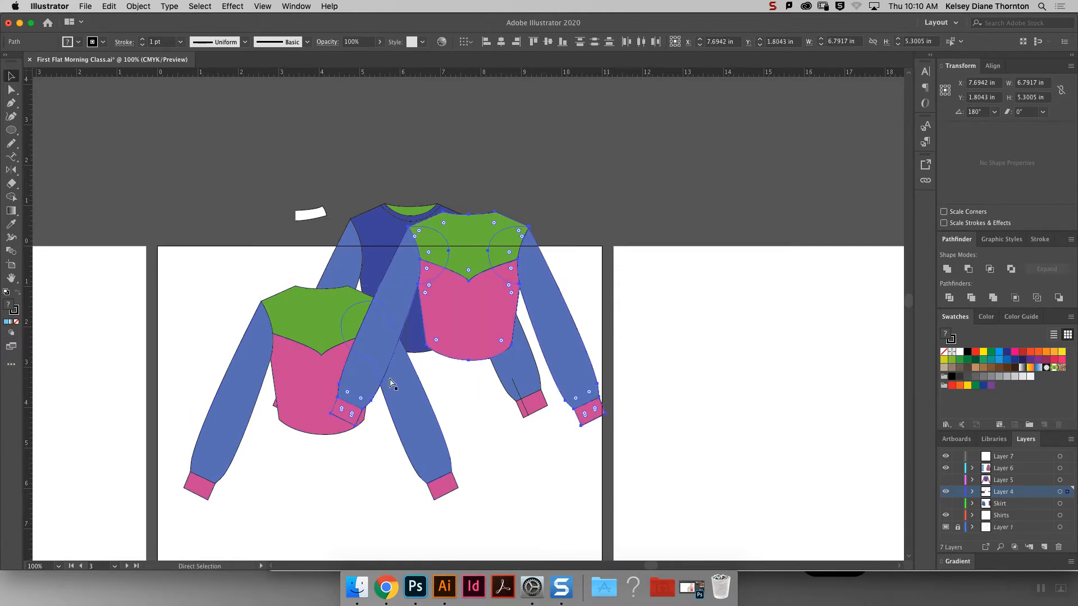
drag(445, 334, 730, 389)
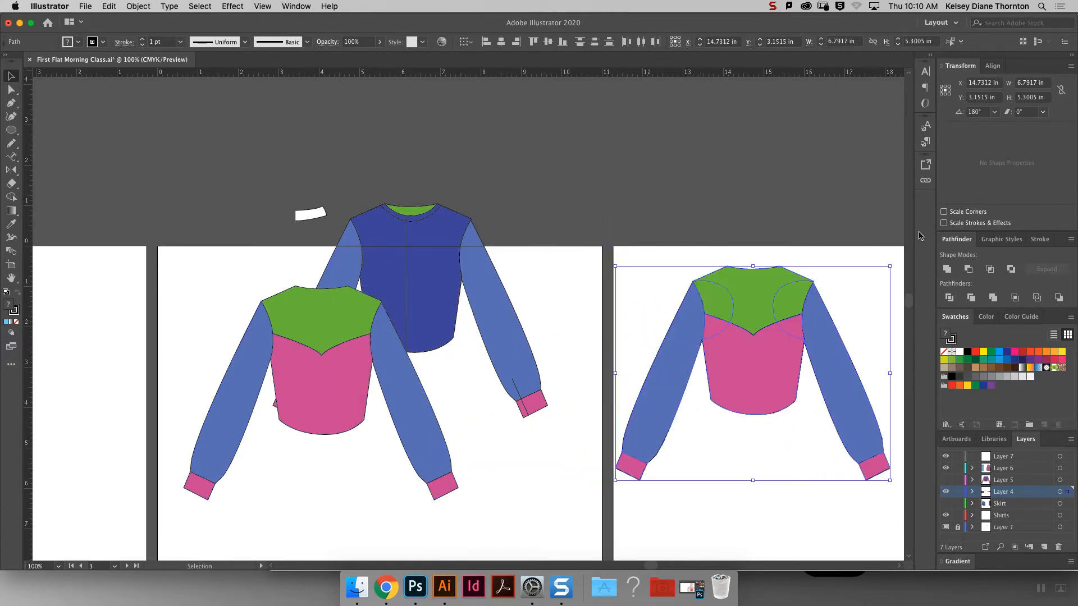
Unite the copied shirt's pieces into one silhouette and move it about 0.4 in right and 0.3 in down.
click(946, 270)
drag(645, 567, 681, 567)
click(719, 298)
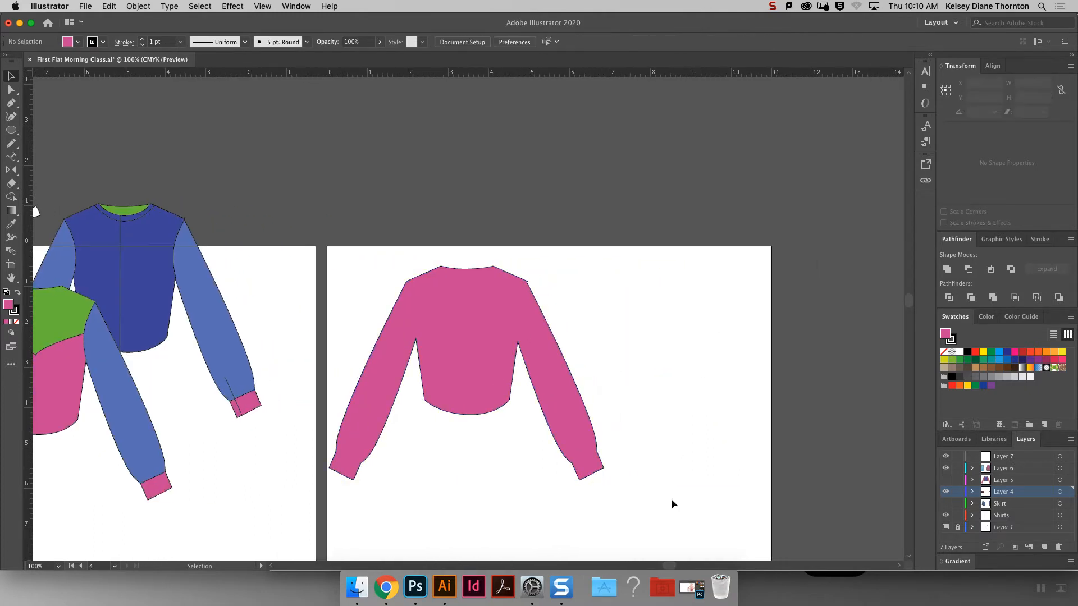
key(super+equal)
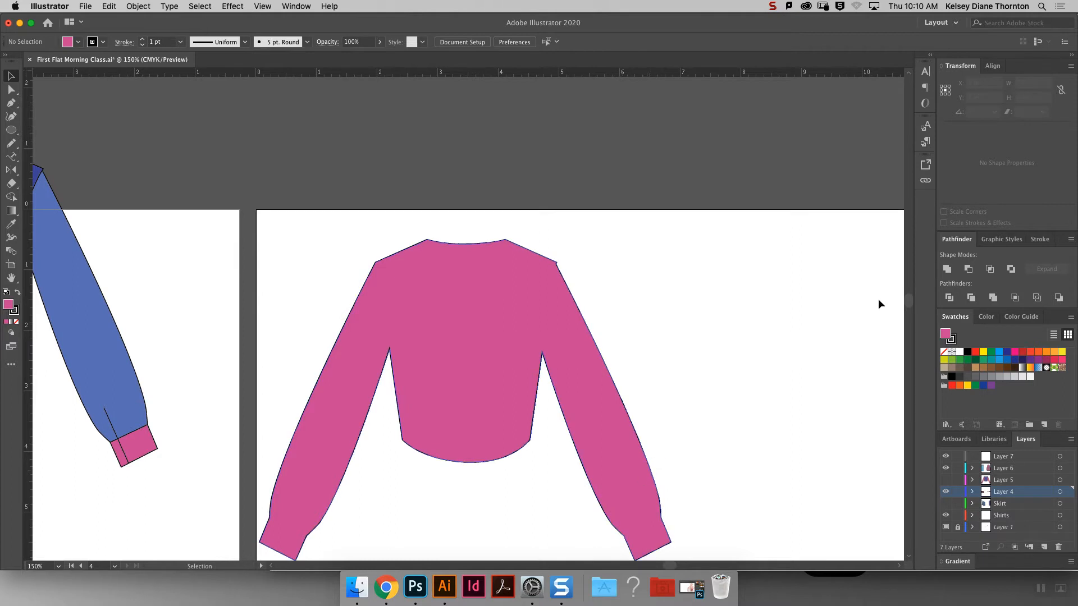
scroll(893, 297, down, 5)
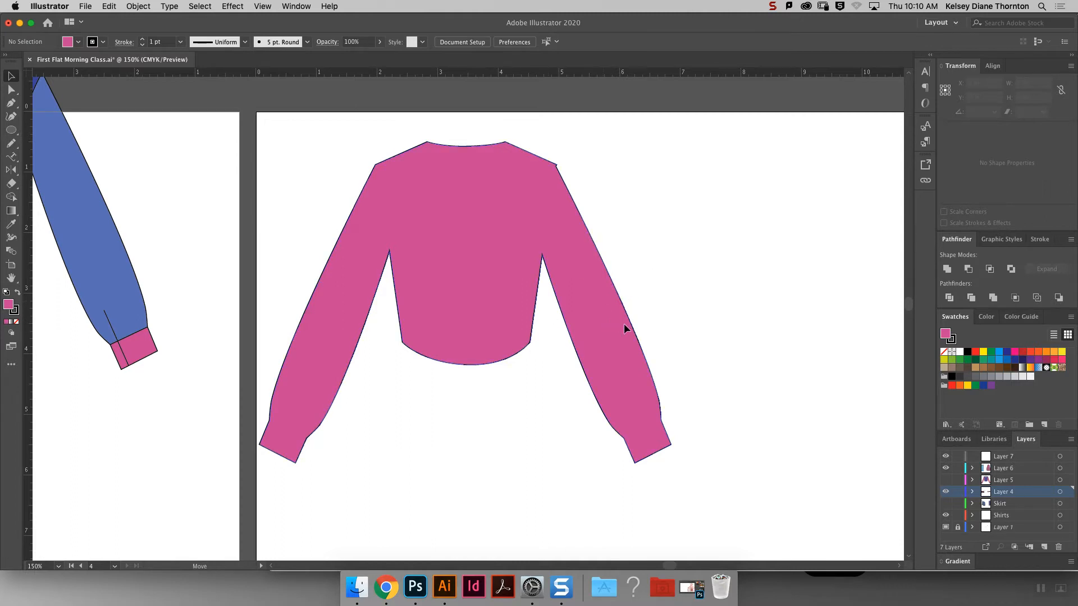
drag(545, 238, 569, 256)
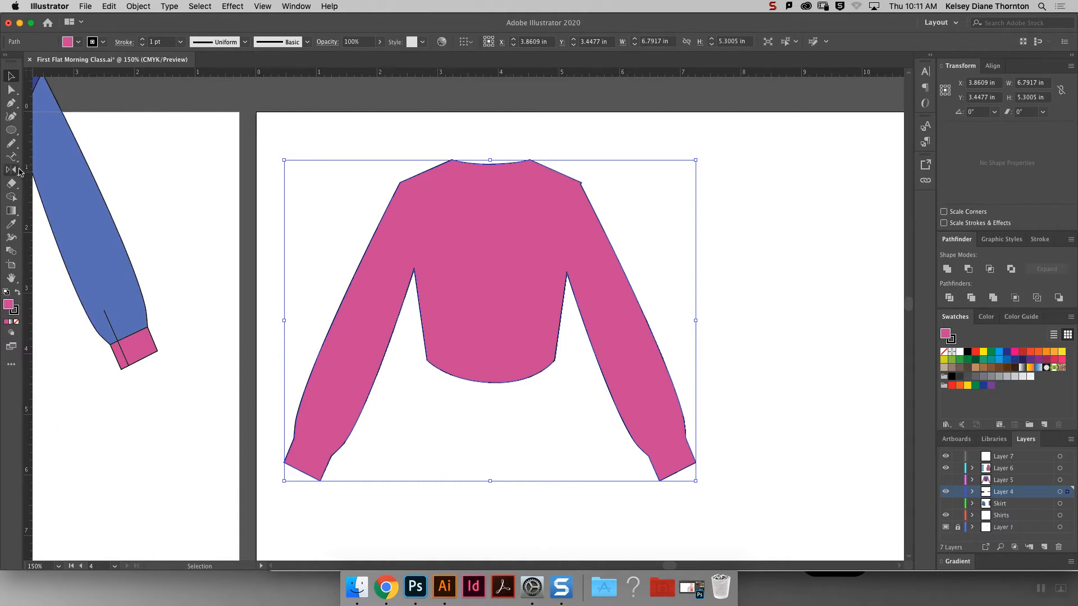
Draw straight cuff seam lines across both sleeves of the united shirt, joining the anchor points at each wrist.
click(13, 105)
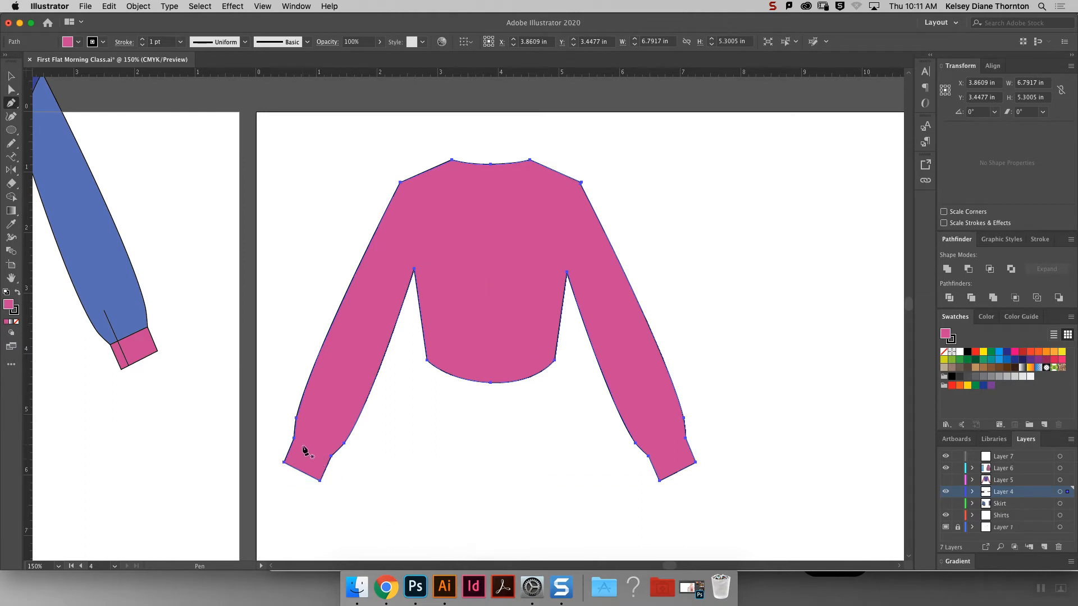
key(a)
click(13, 77)
click(336, 202)
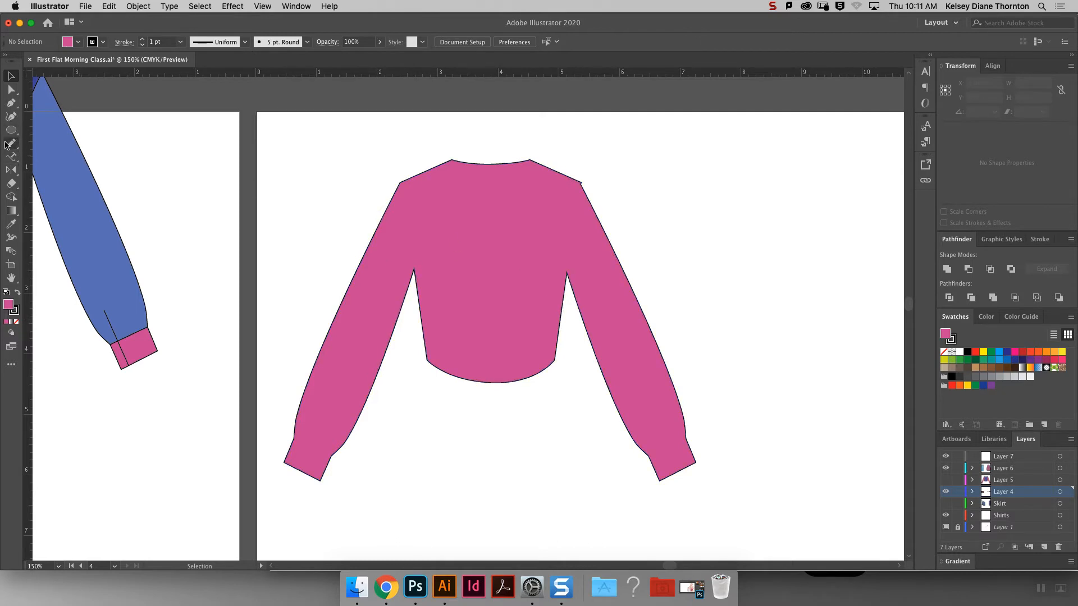
click(11, 103)
click(294, 438)
click(331, 456)
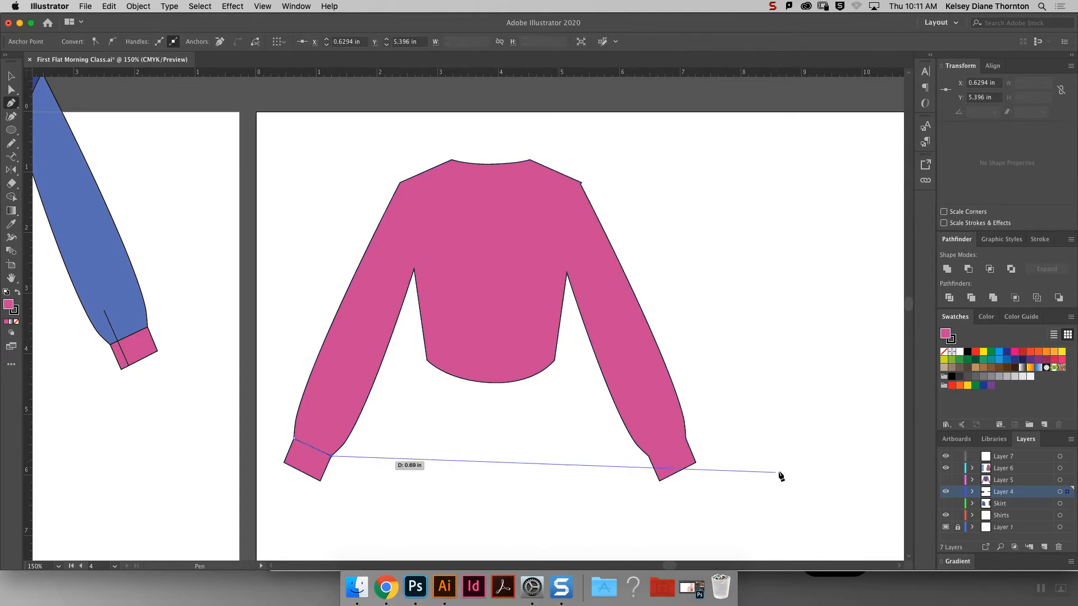
key(Escape)
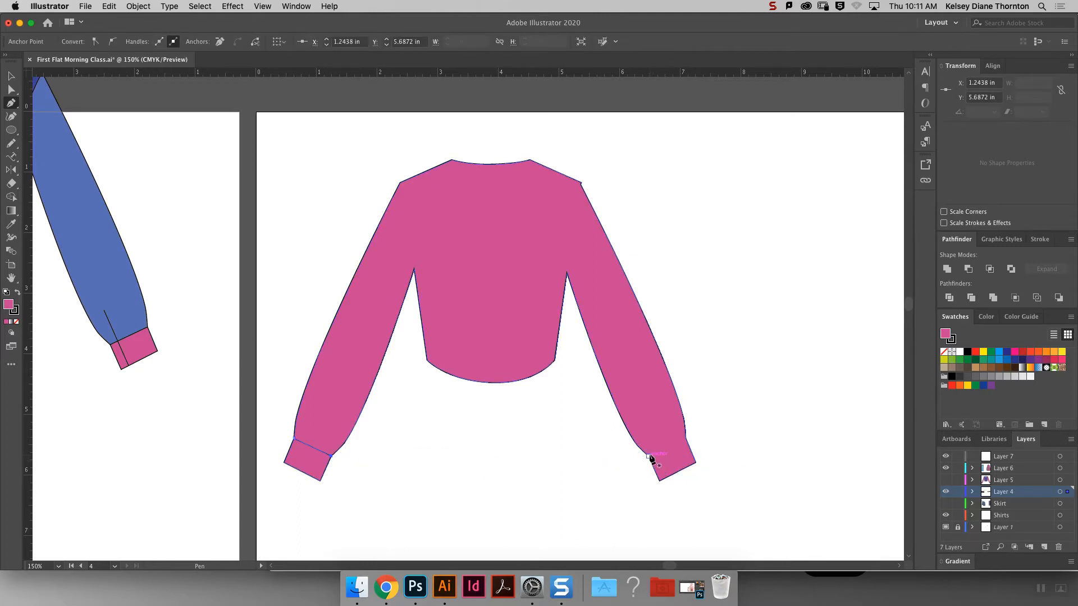
click(649, 456)
click(686, 439)
key(Escape)
Draw a curved armhole seam with the Pen tool from the right underarm point up to the right shoulder corner.
click(566, 273)
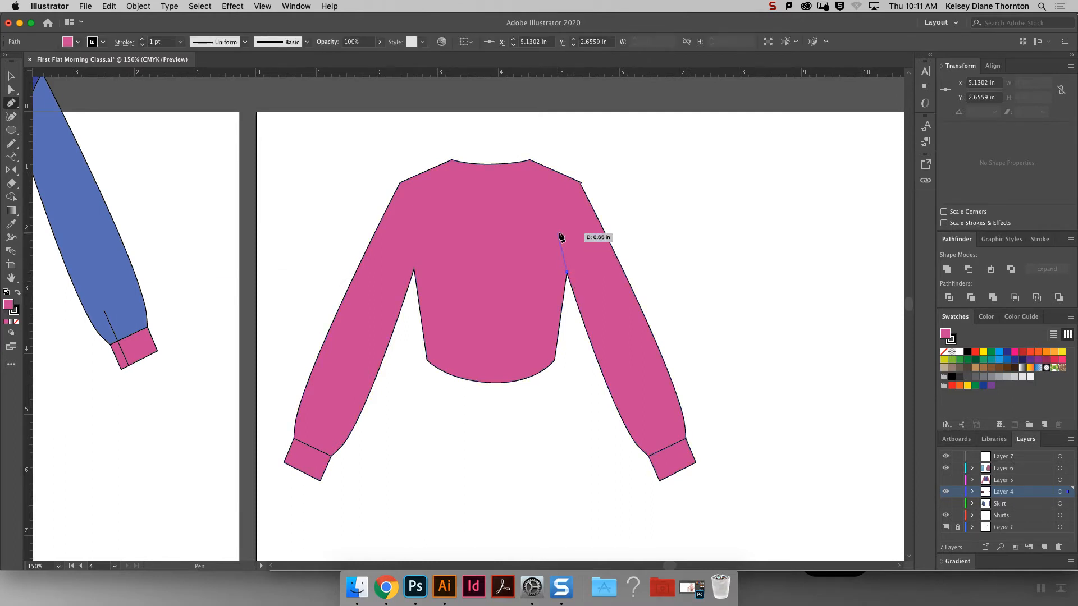
drag(558, 234, 598, 200)
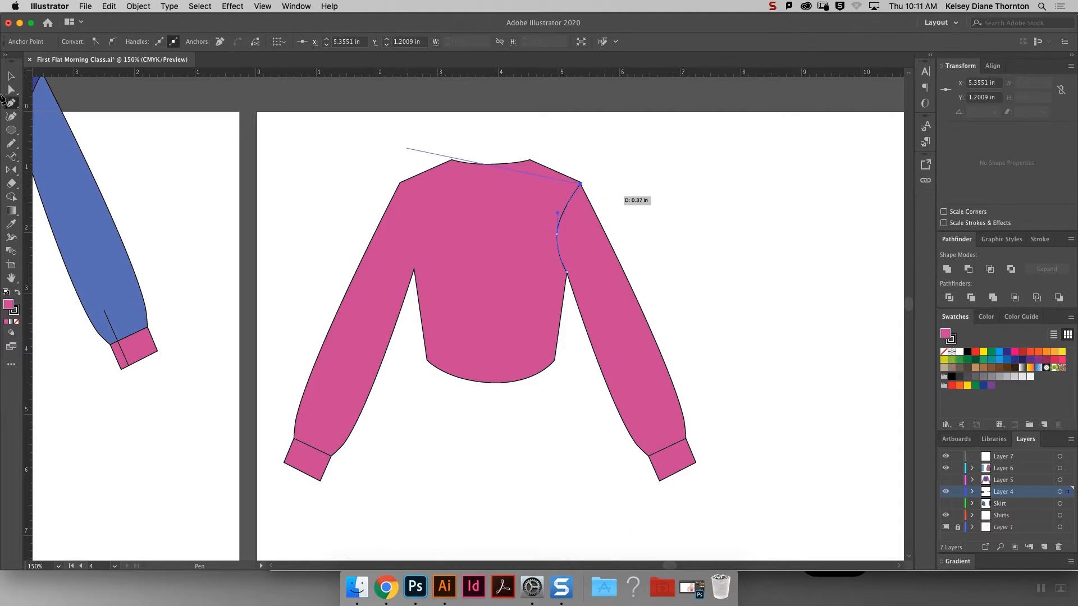
click(11, 75)
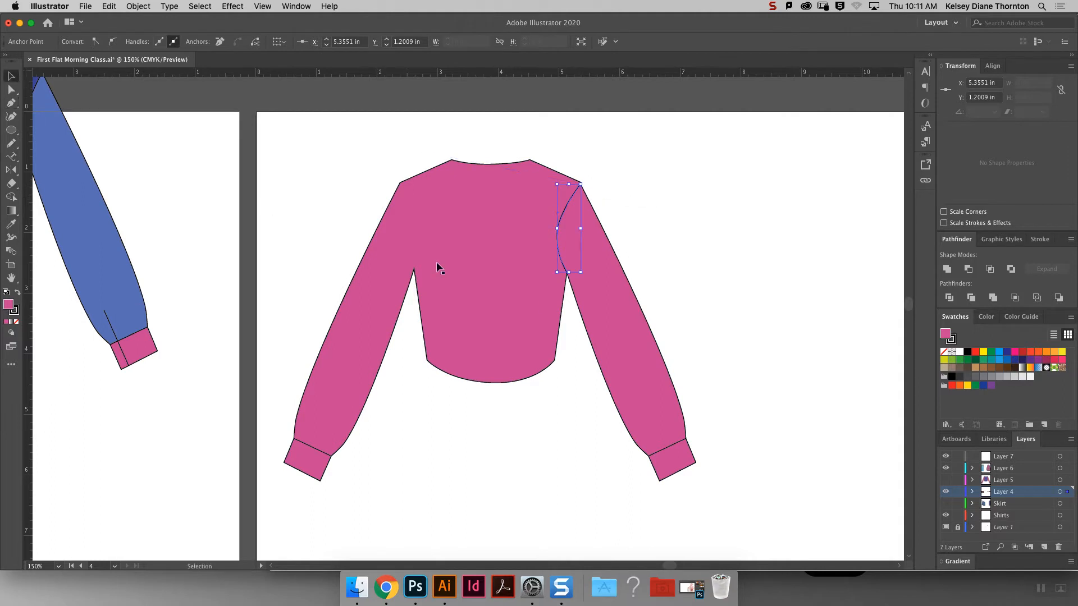
click(12, 171)
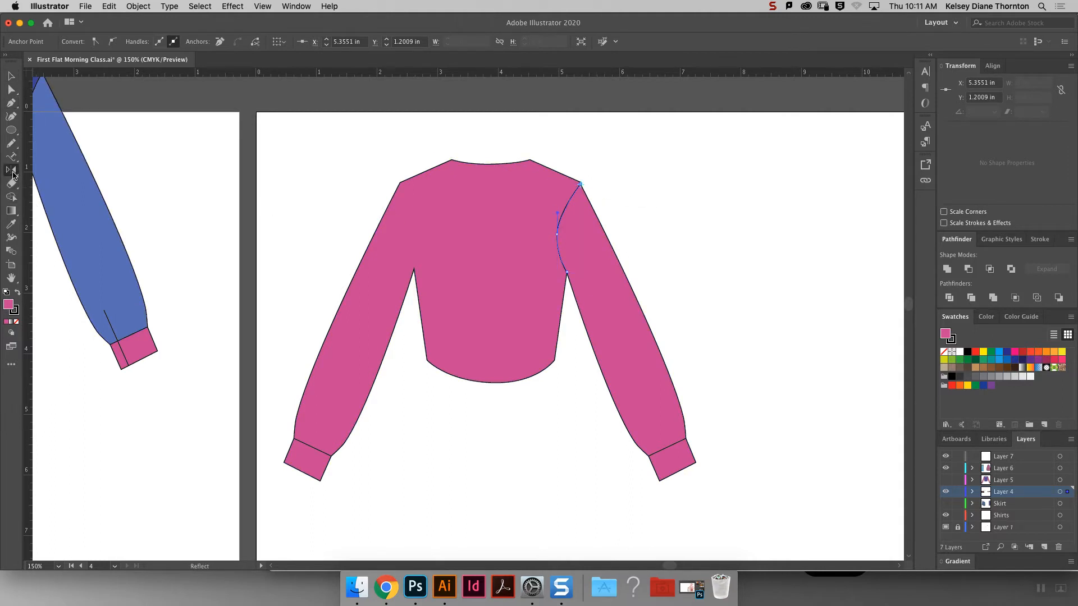
alt+click(490, 164)
click(676, 351)
Reflect a copy of the right armhole seam across the vertical axis through the neckline's midpoint.
key(v)
click(571, 217)
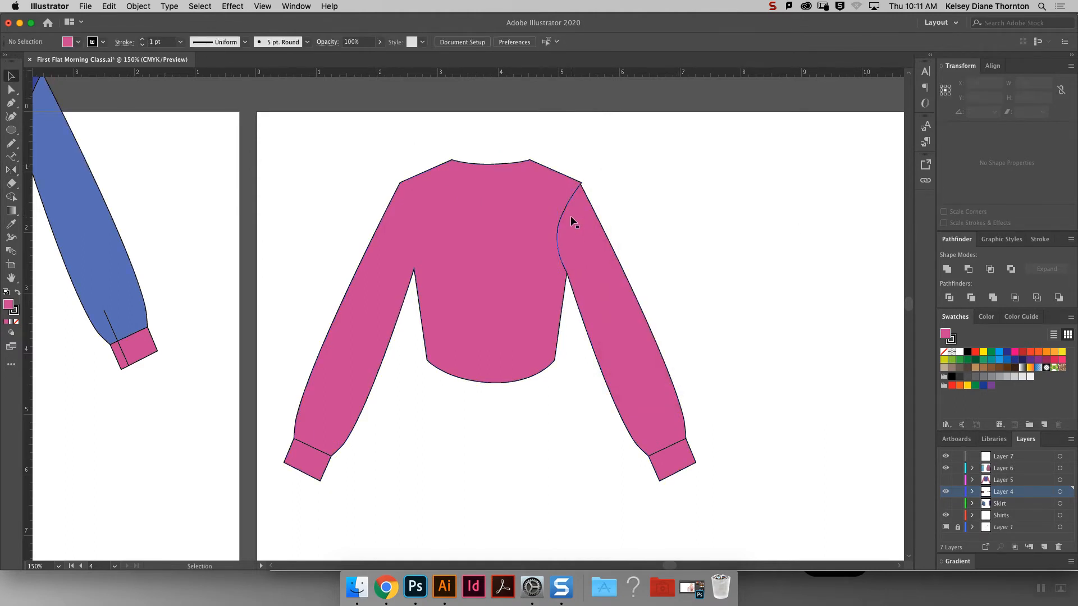
click(11, 170)
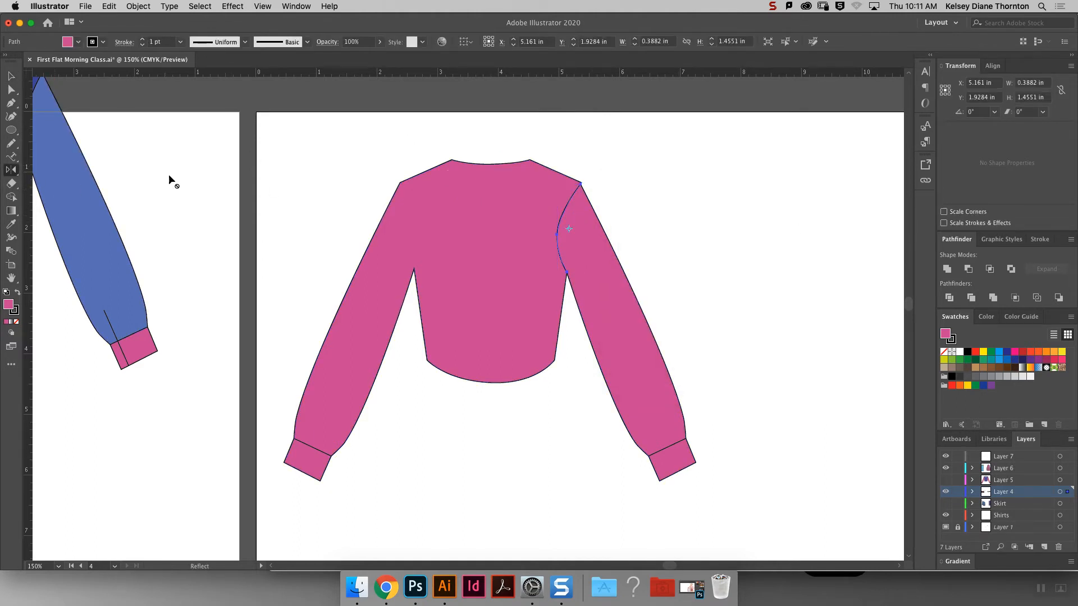
alt+click(490, 164)
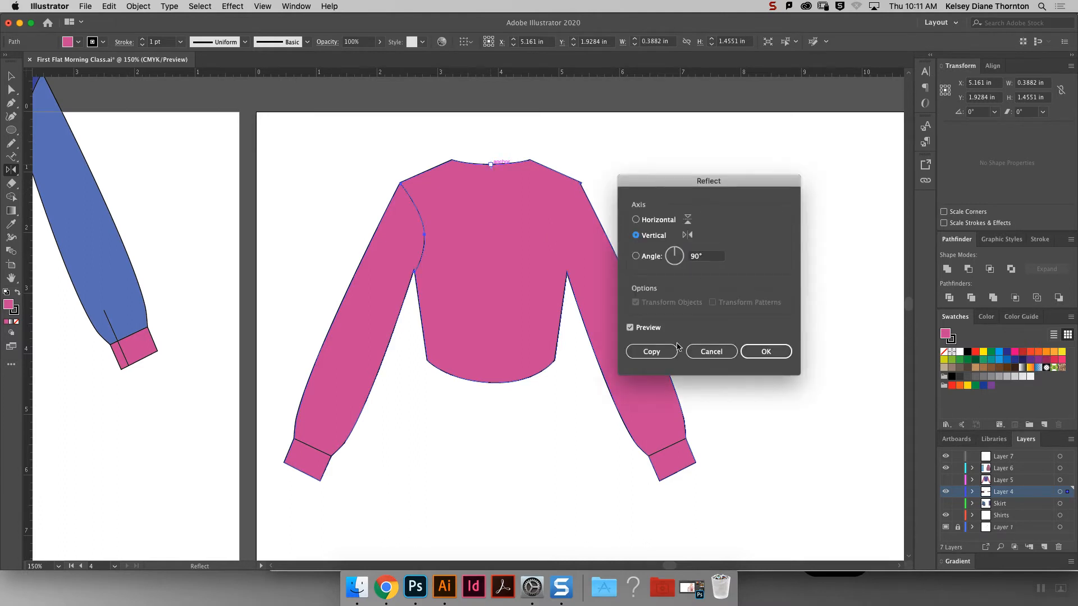
click(651, 351)
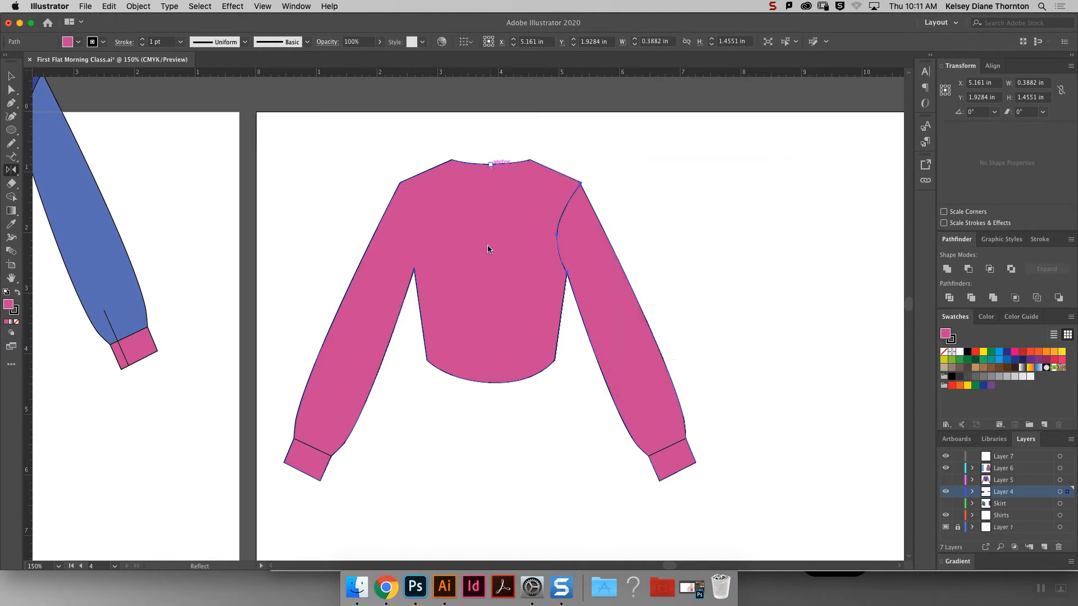
Draw a straight vertical seam line near the shirt's centre, from the neckline down to the hem.
click(11, 104)
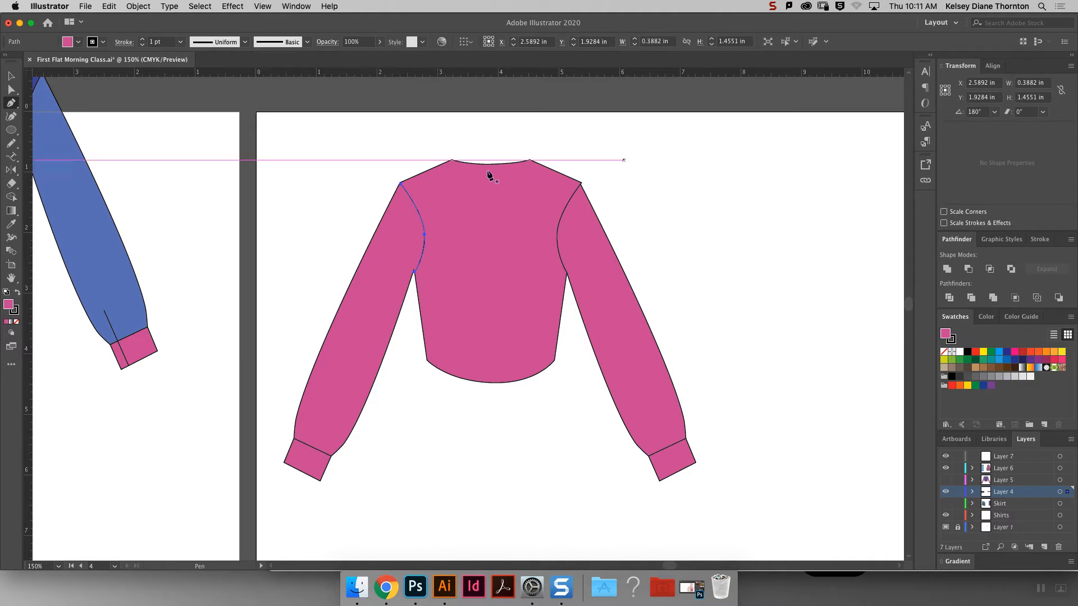
click(483, 164)
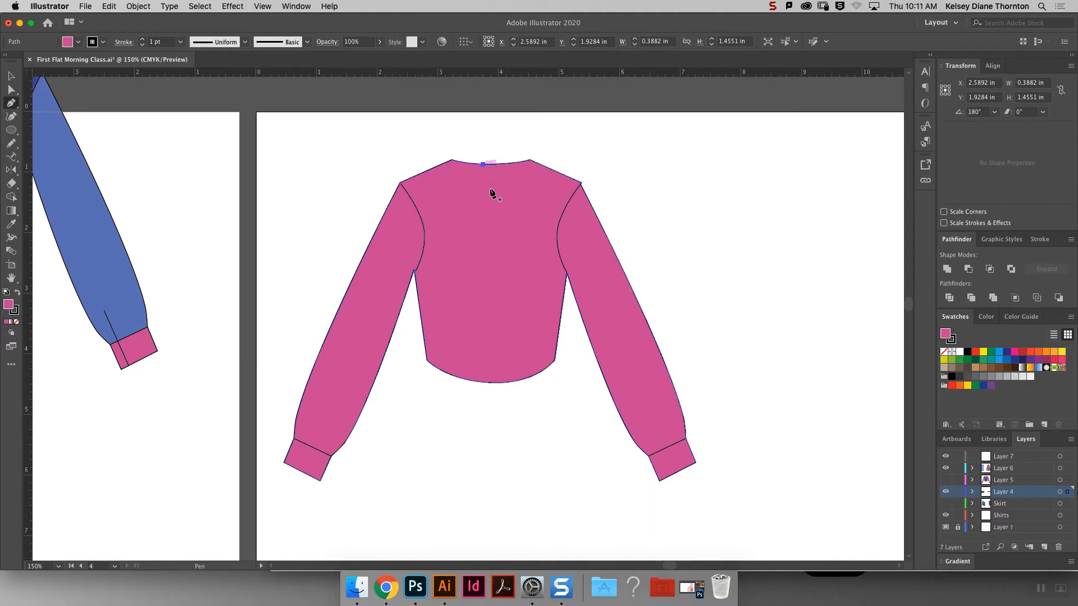
click(483, 382)
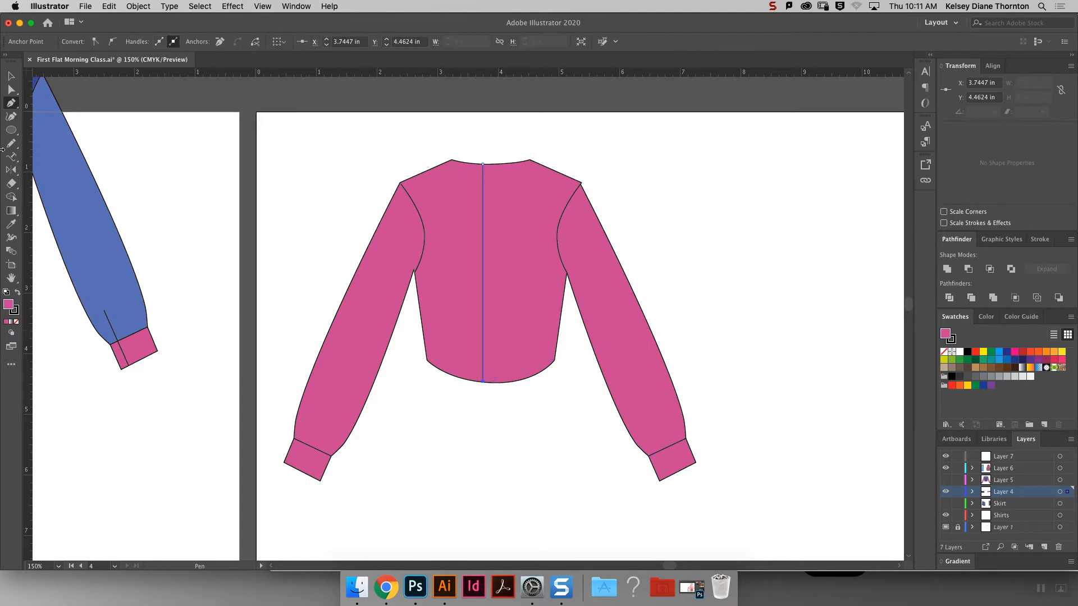
click(11, 76)
click(709, 248)
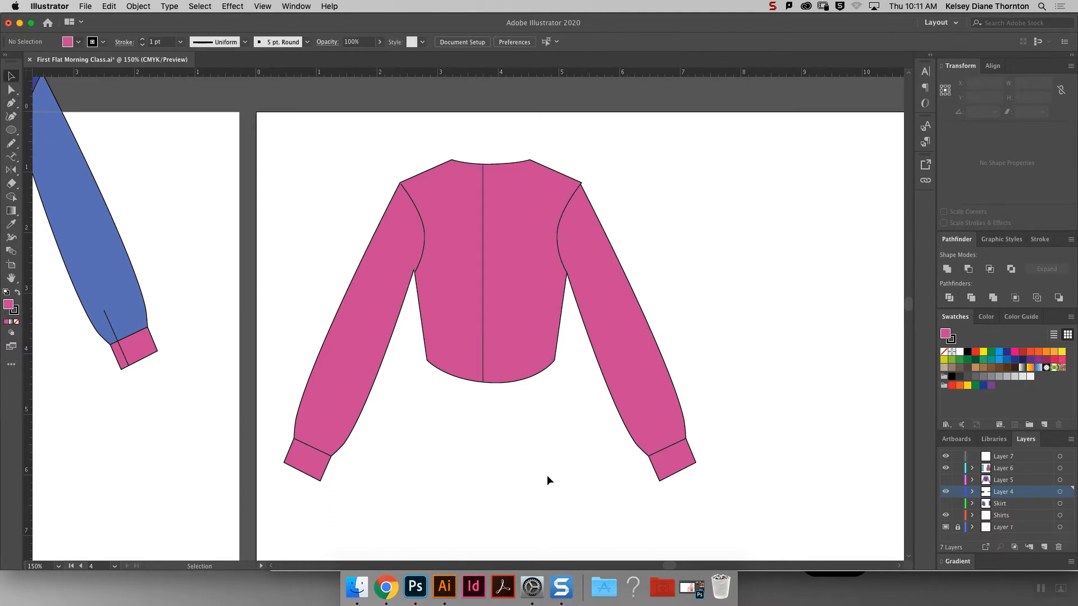
Fill the shirt silhouette with dark brown.
click(640, 422)
click(1007, 367)
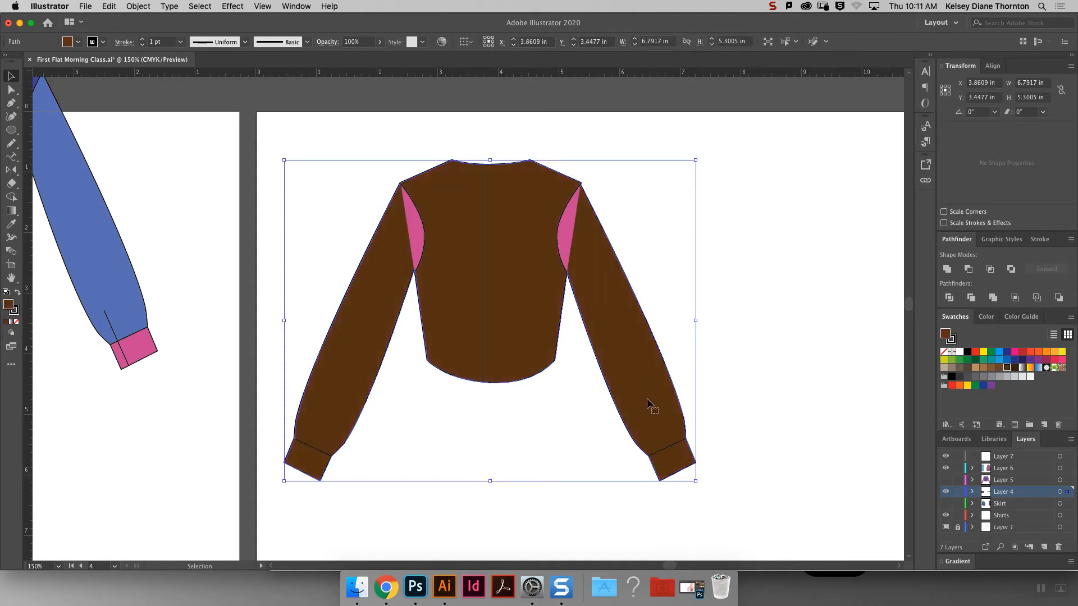
click(761, 321)
Remove the fill from both armhole seam curves.
click(564, 230)
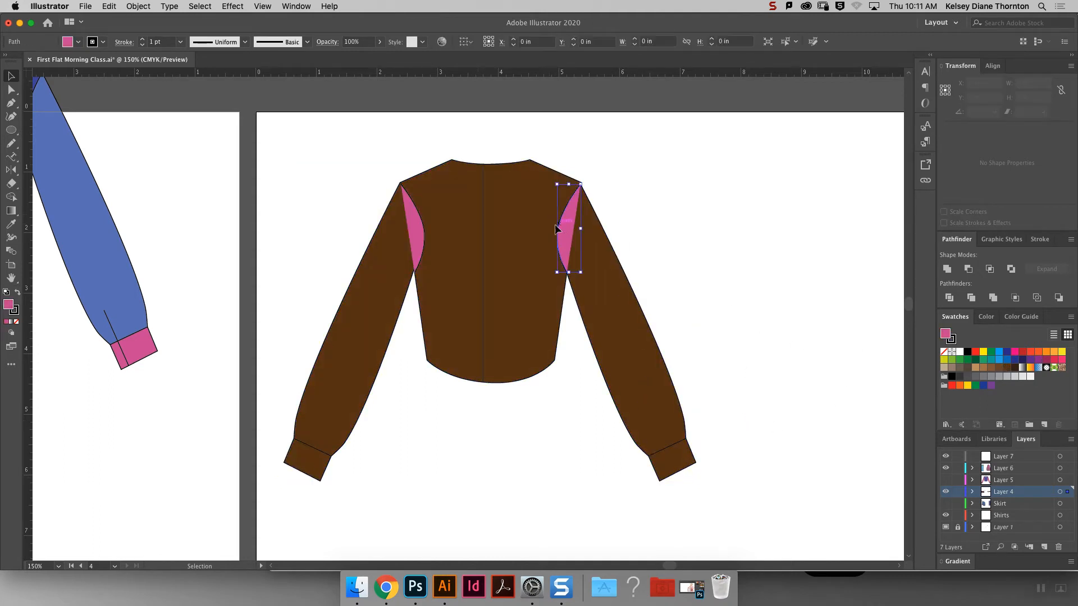
shift+click(420, 242)
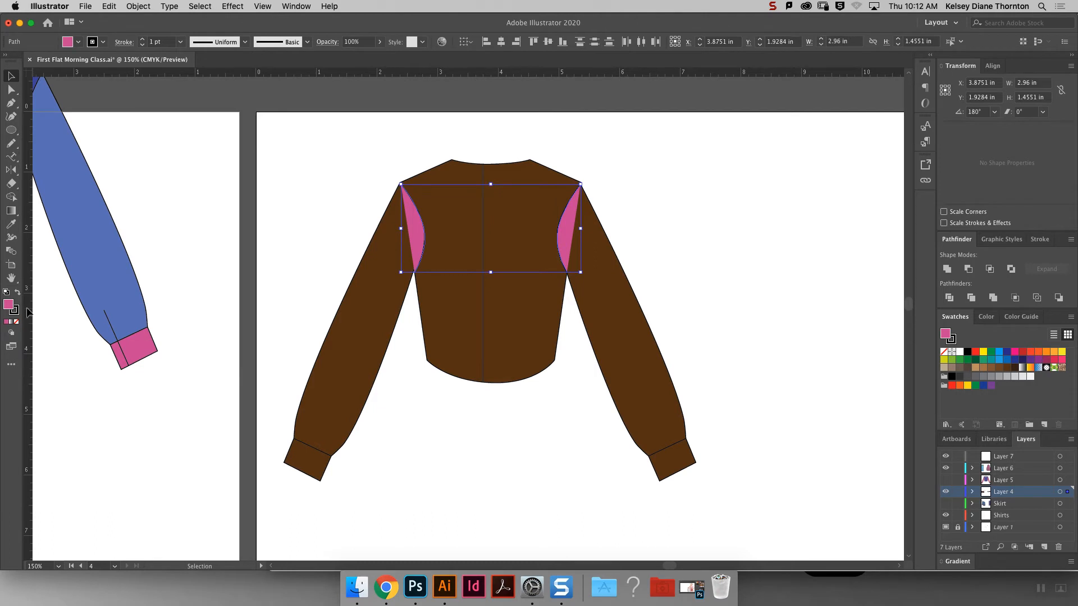
click(16, 322)
click(794, 248)
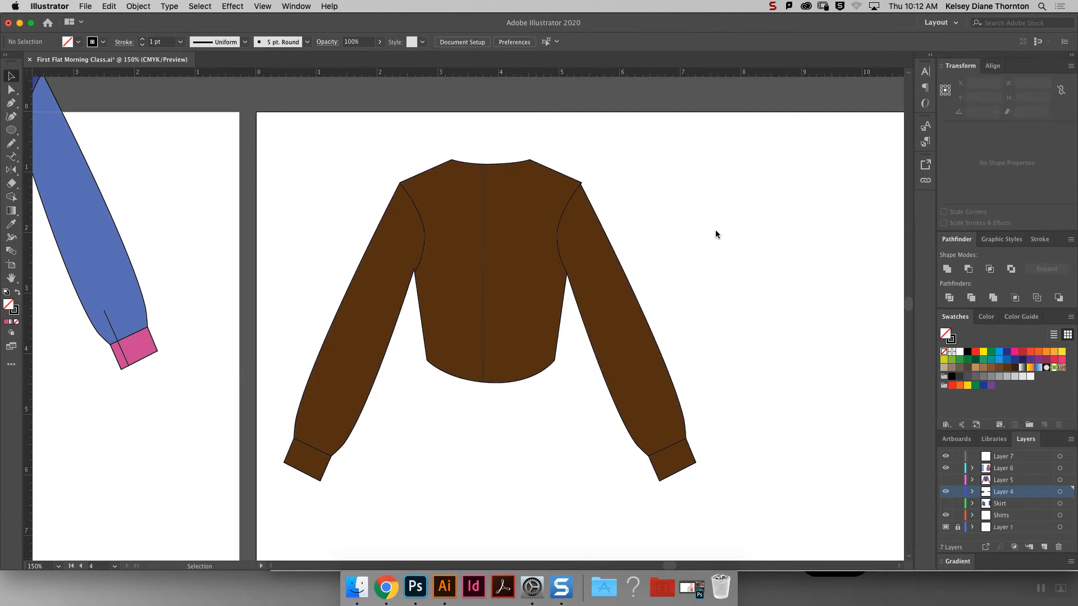
Fill the shirt silhouette with bright yellow.
click(650, 361)
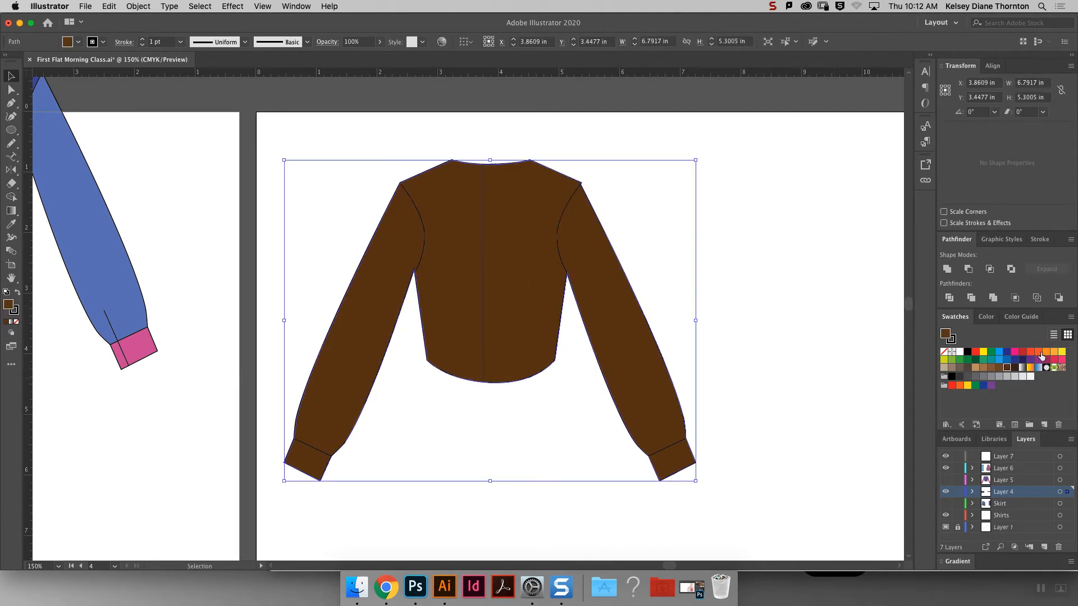
click(1062, 351)
click(717, 360)
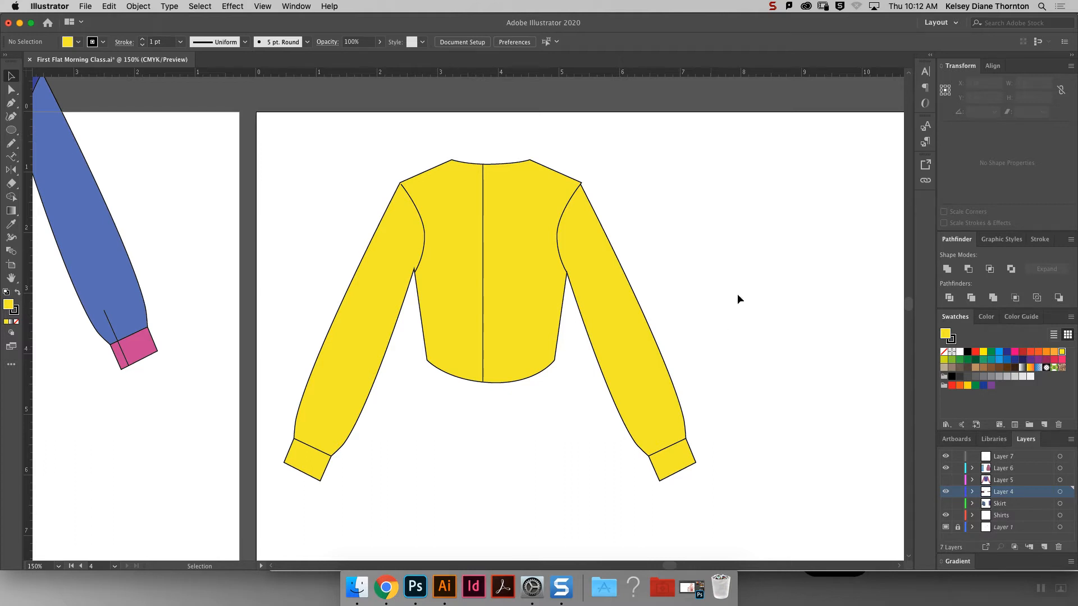
Convert the whole shirt, including its seam lines and cuffs, into a Live Paint group.
drag(729, 513, 484, 143)
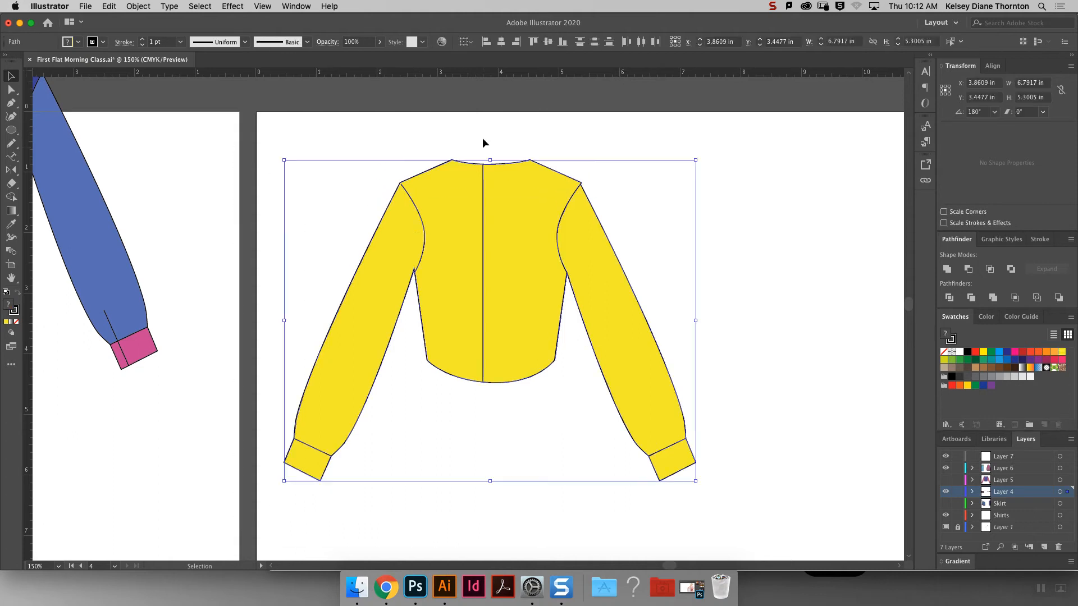
click(149, 6)
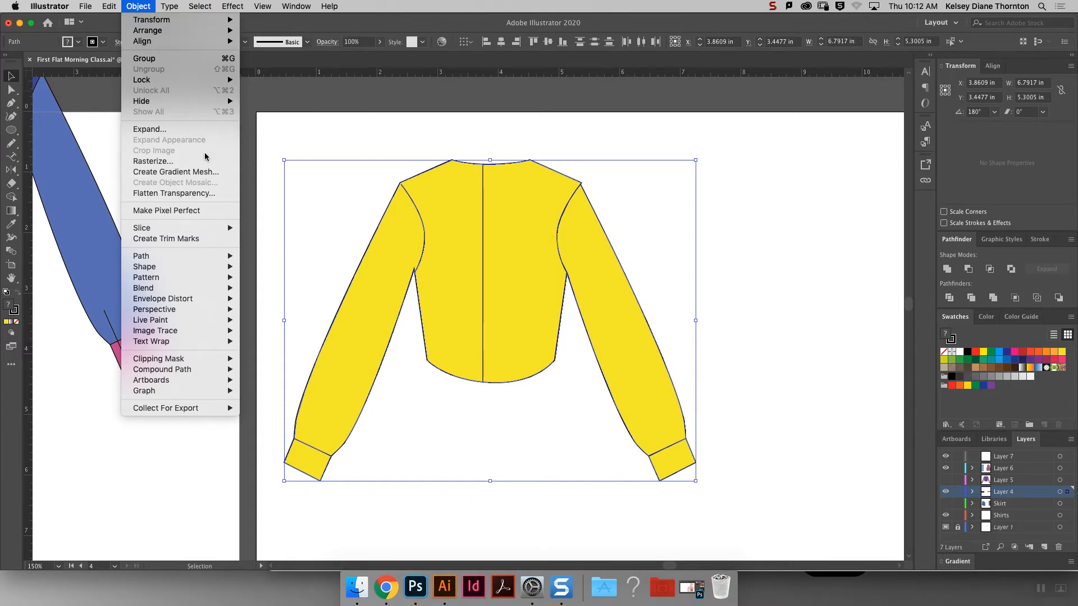
mouse_move(166, 321)
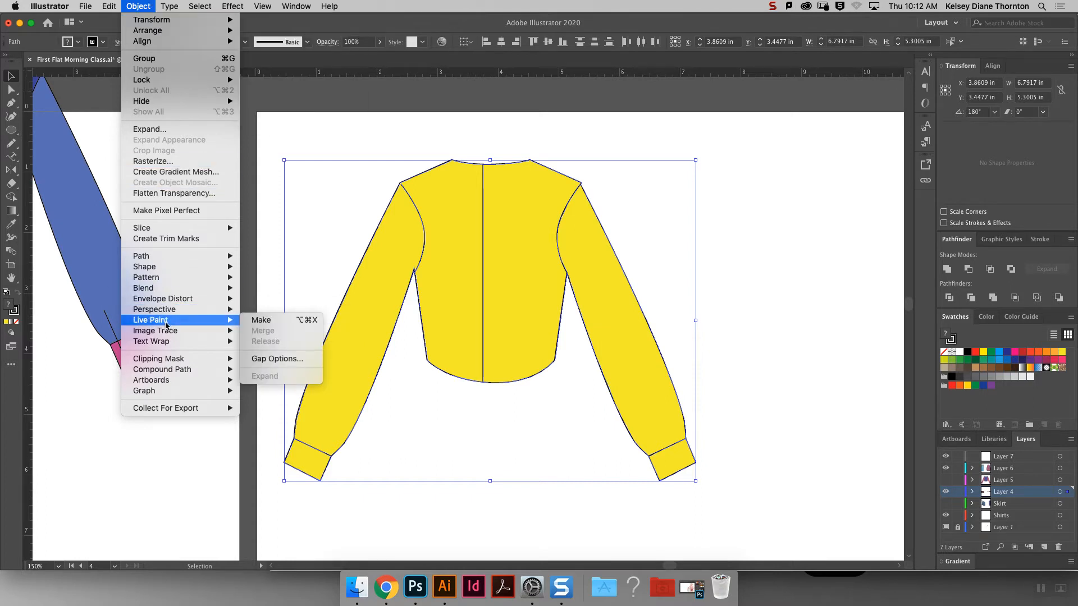
click(260, 320)
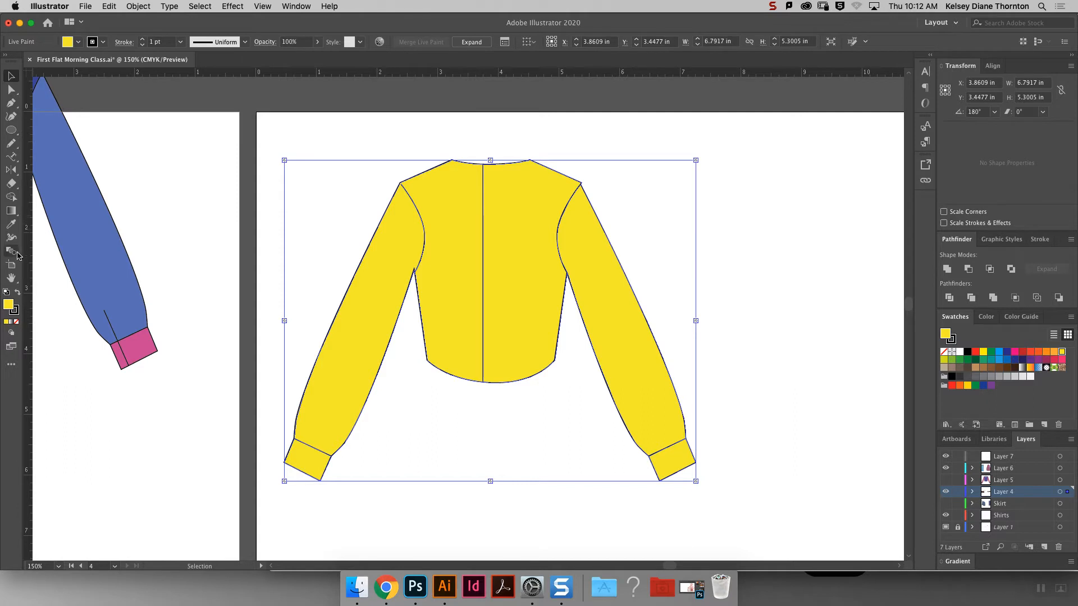
click(16, 213)
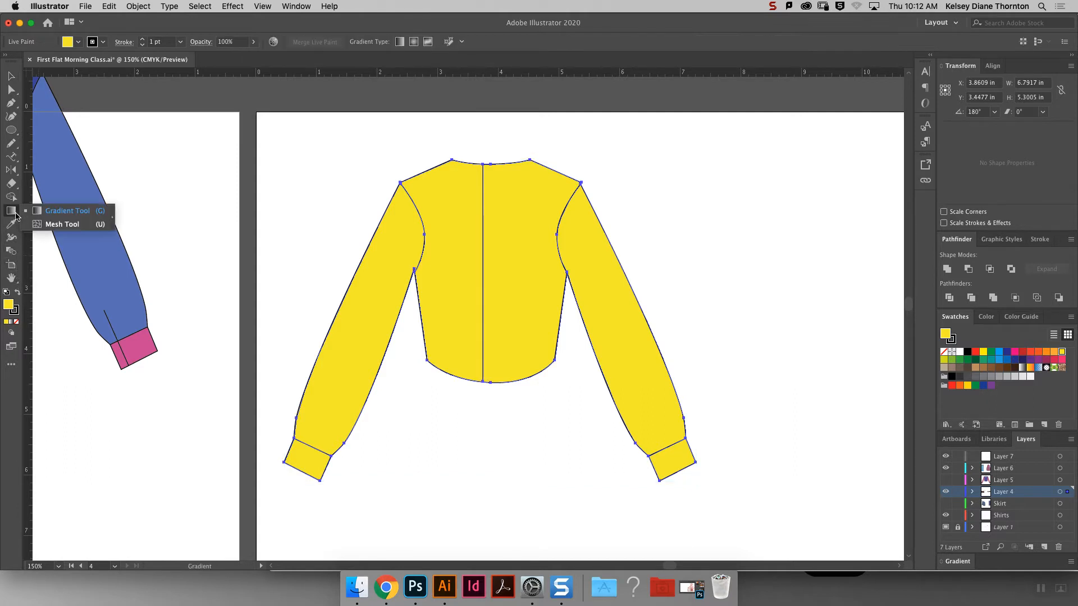
click(12, 185)
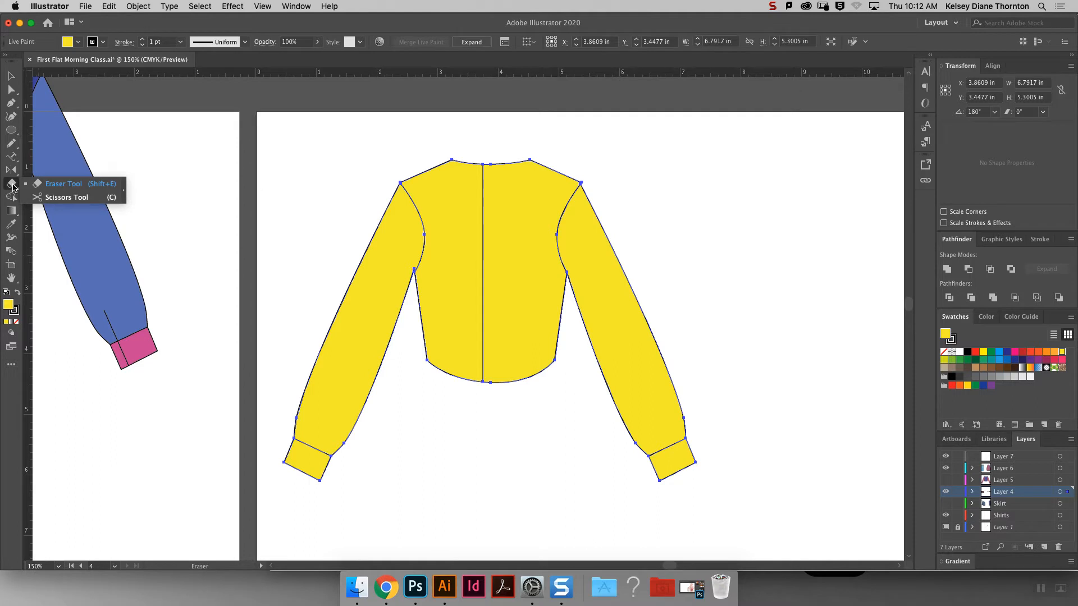
click(332, 6)
click(387, 11)
key(e)
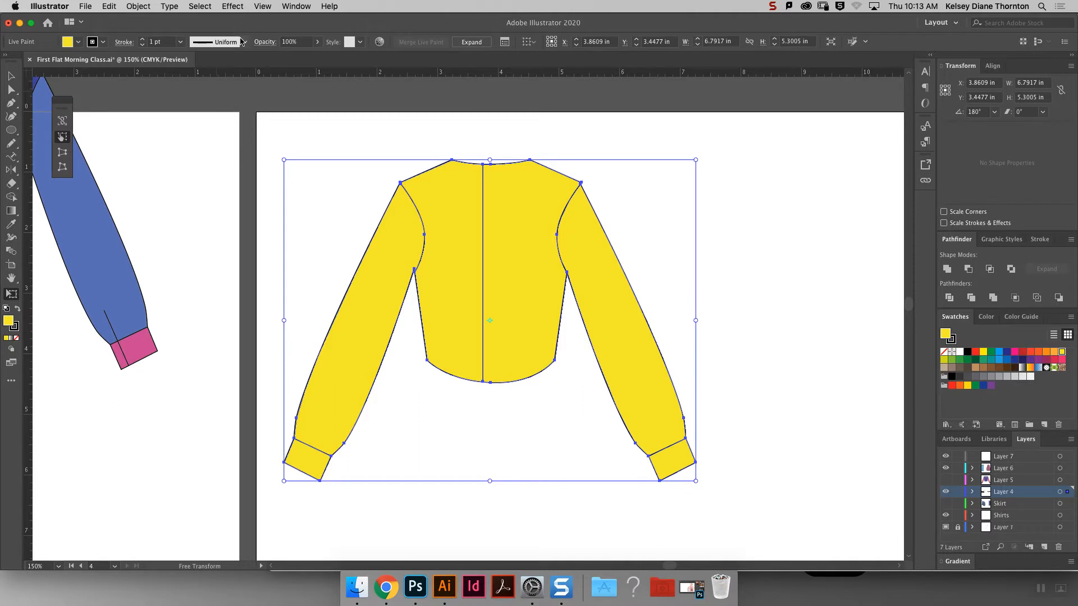
Search the application help for "live paint tool".
click(327, 6)
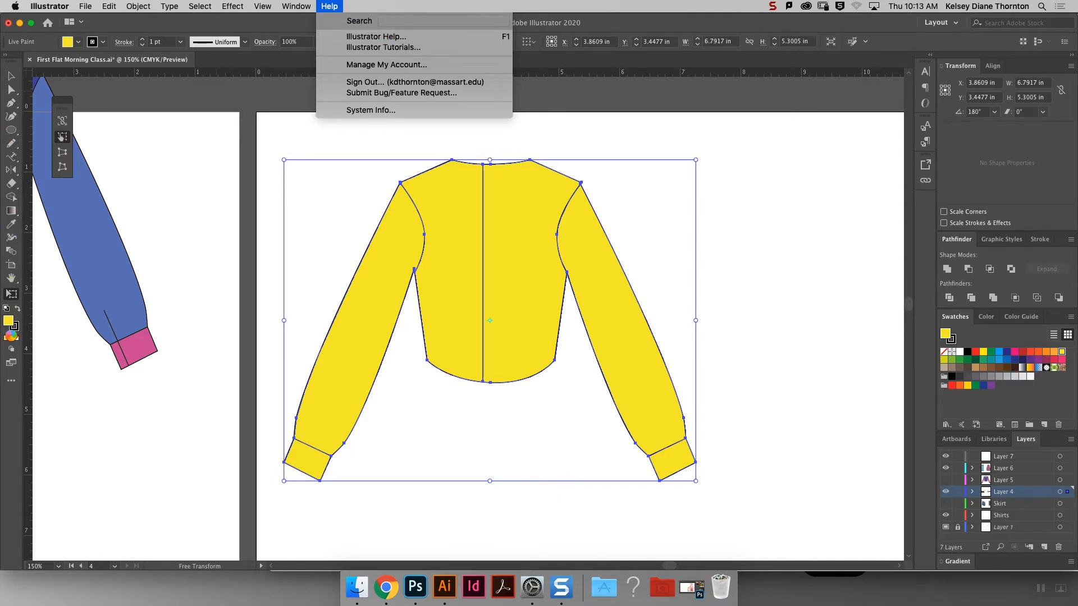
text(l)
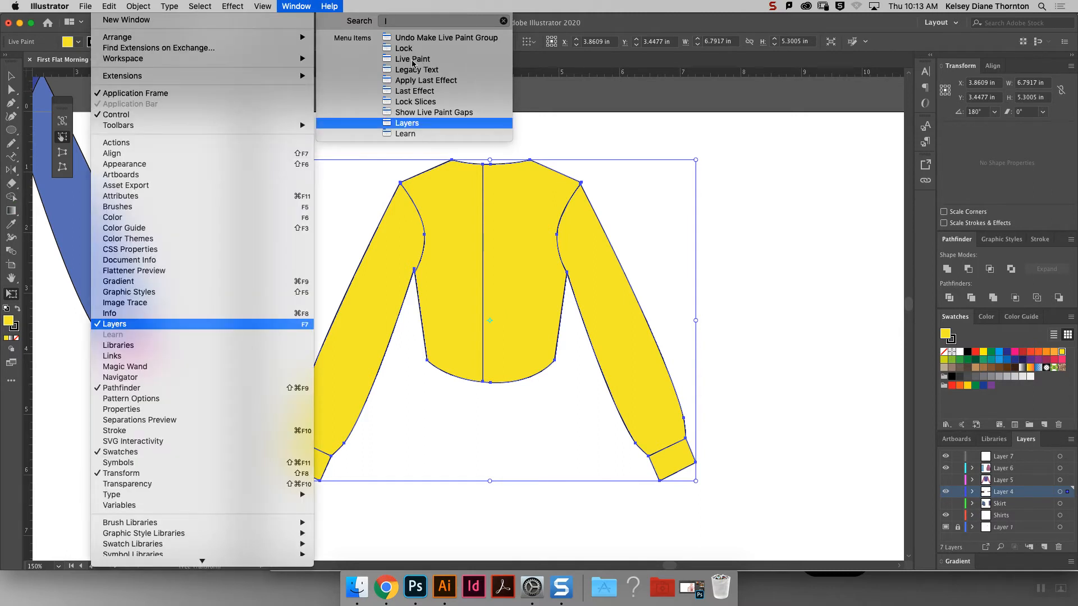
mouse_move(406, 61)
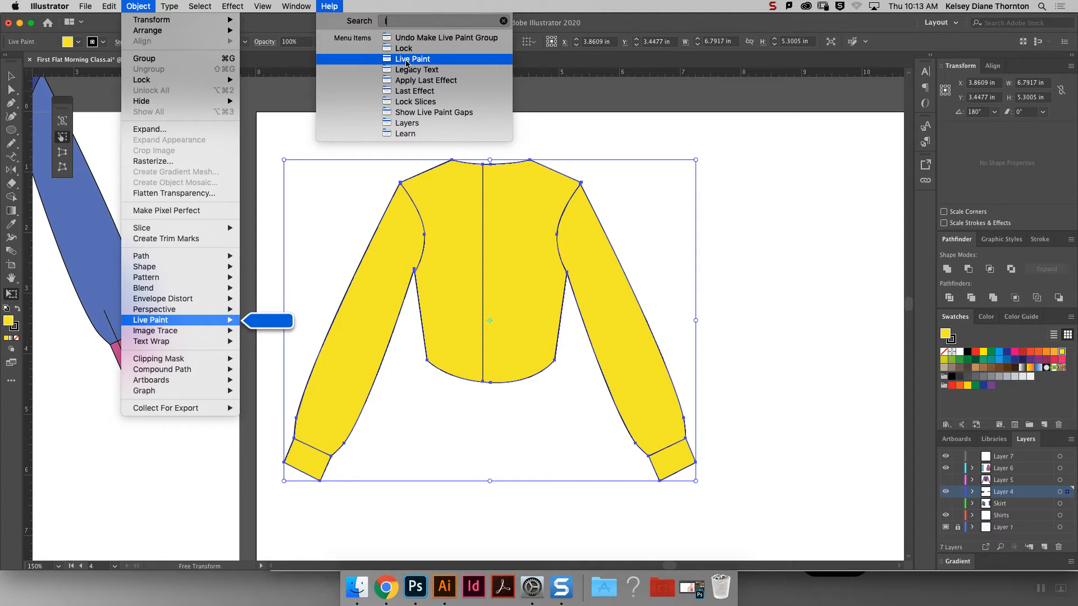
text(ive paint tool)
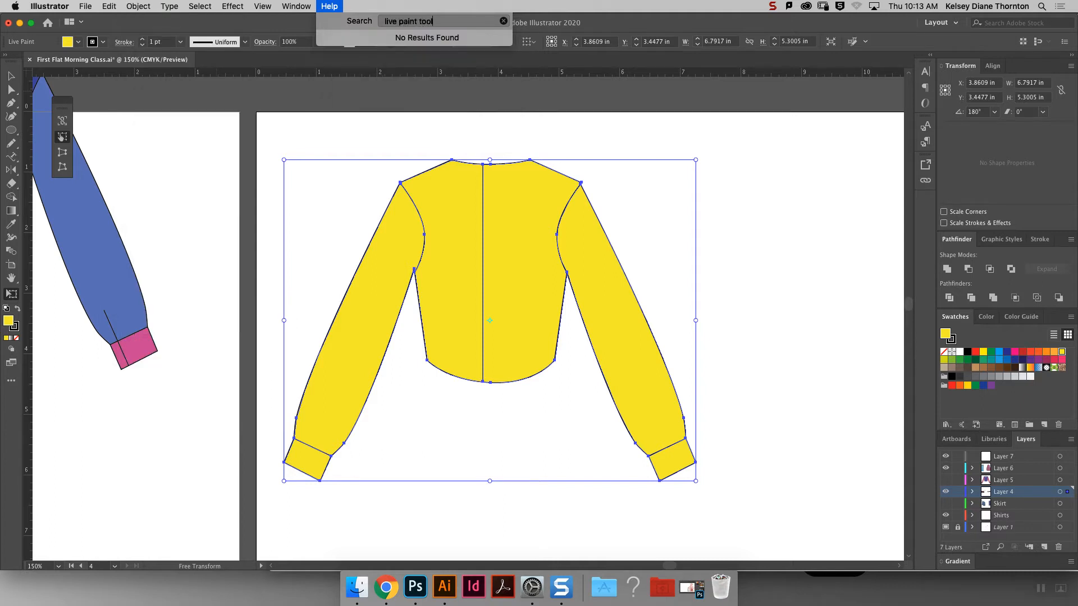
key(BackSpace)
key(BackSpace)
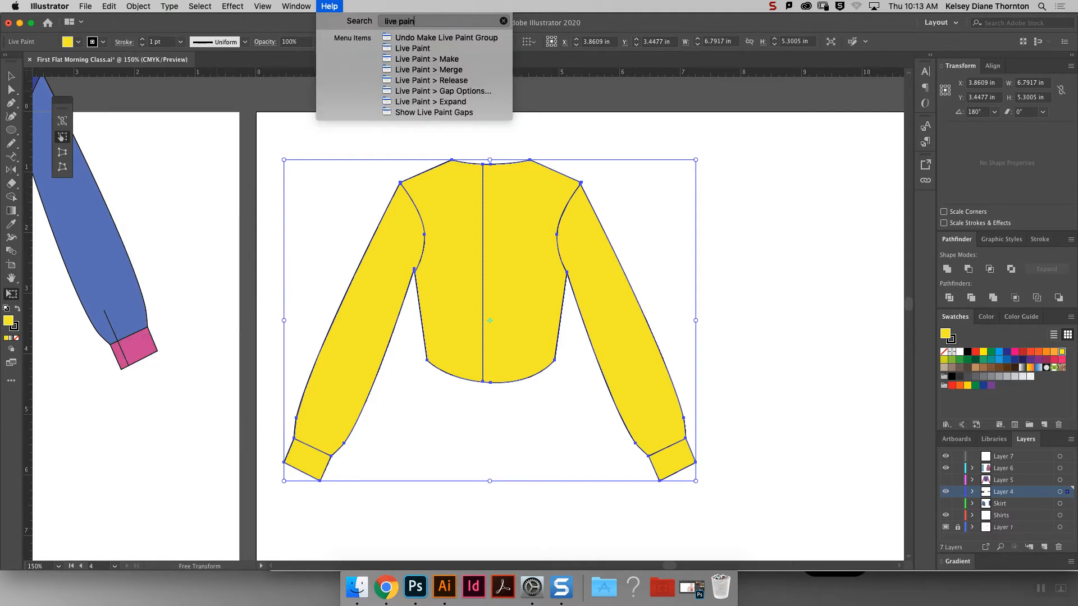
key(BackSpace)
key(BackSpace)
key(BackSpace)
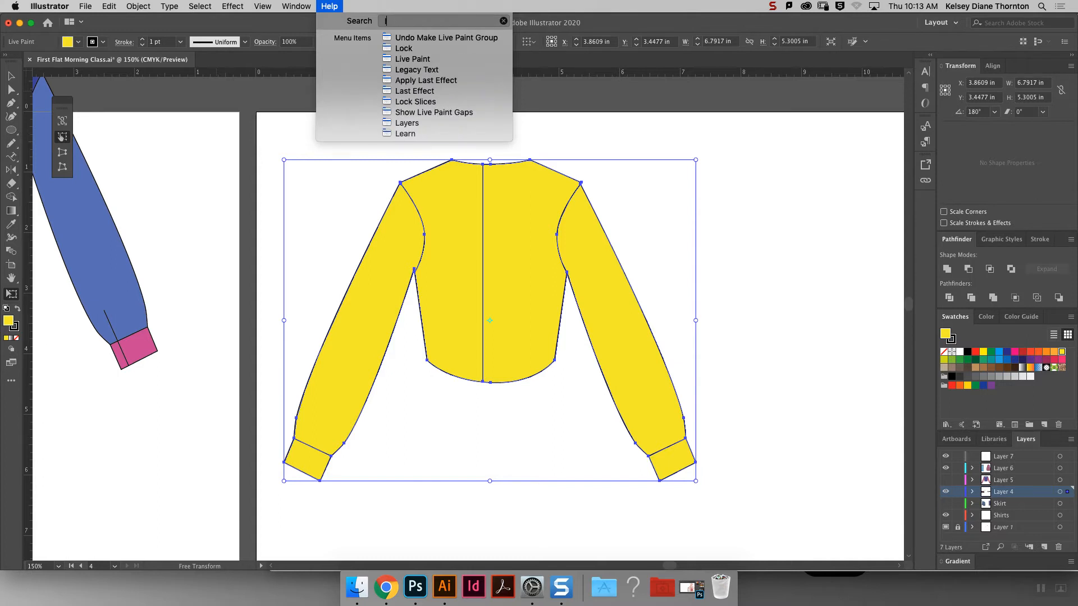
Fill the shirt's Live Paint group with purple.
click(1038, 360)
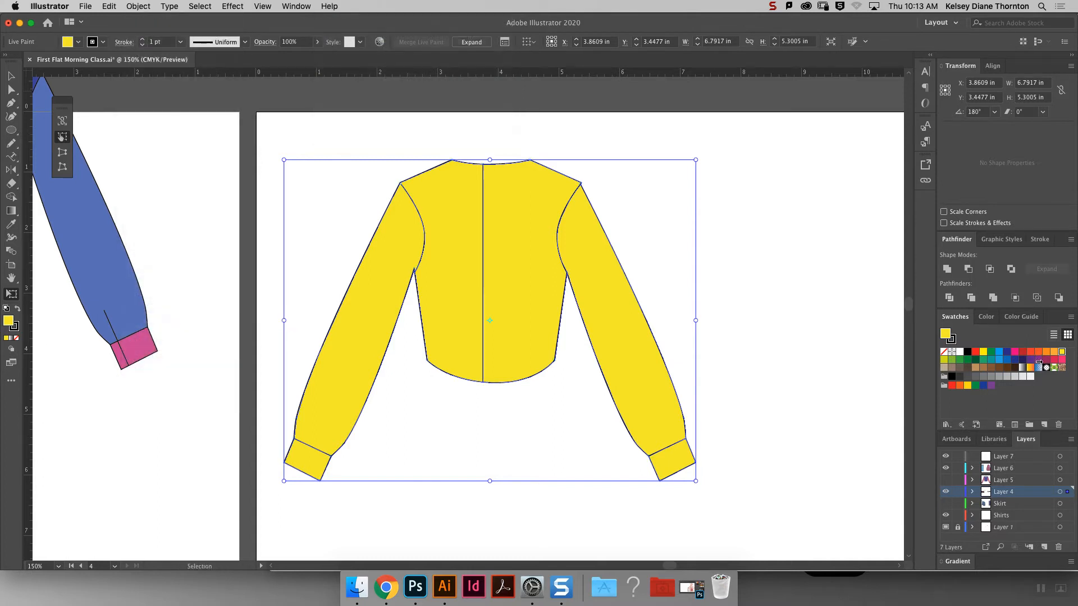
click(1038, 360)
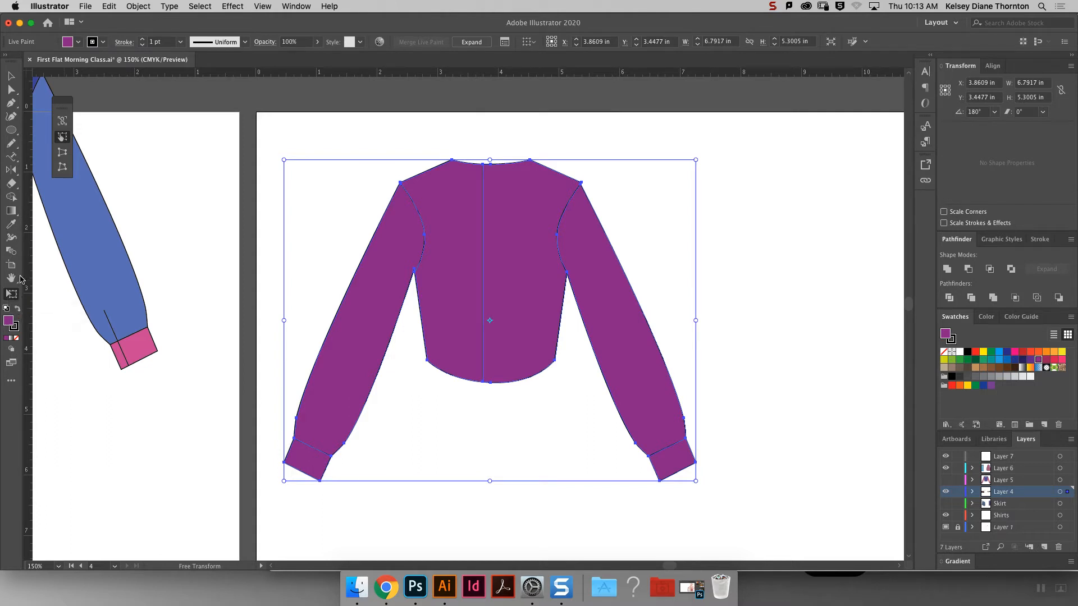
Find the Live Paint Bucket among the paint tools in the full tool list and try to add it to the toolbar.
click(10, 381)
click(11, 366)
click(16, 368)
click(17, 369)
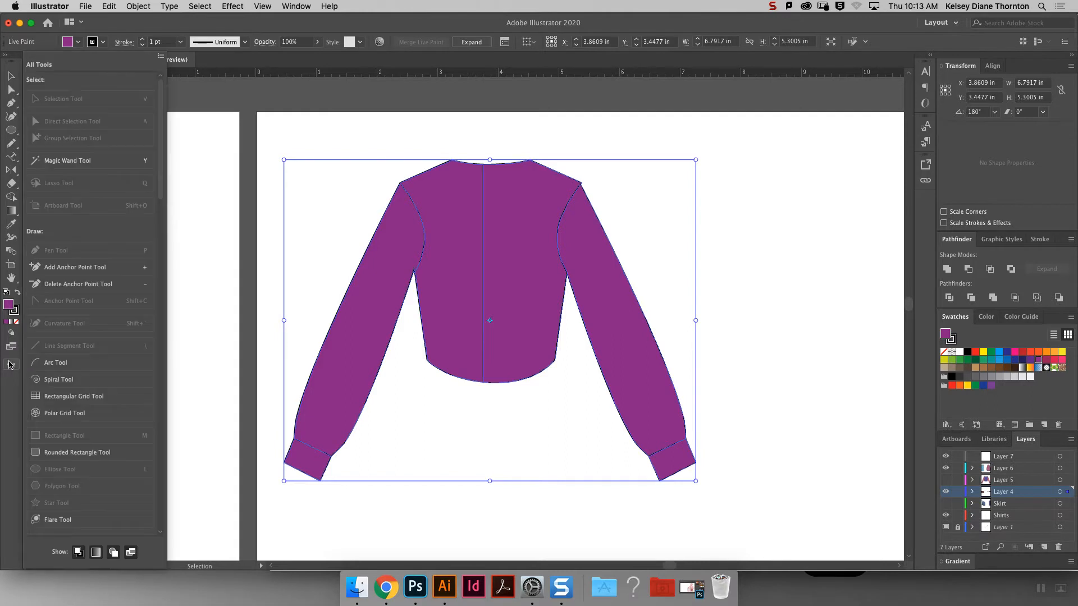
scroll(139, 337, down, 6)
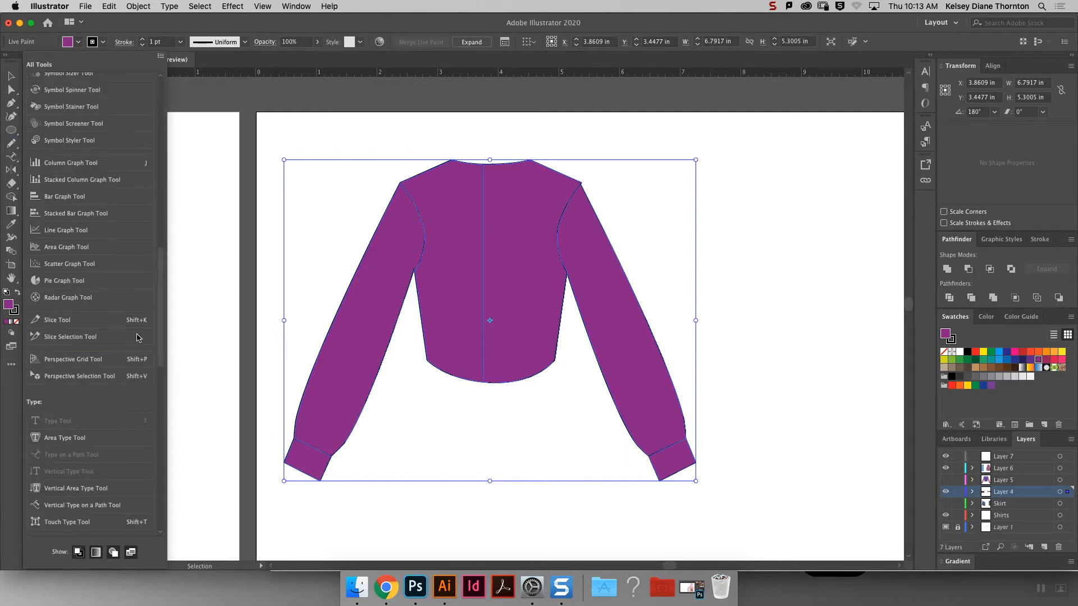
drag(160, 308, 163, 373)
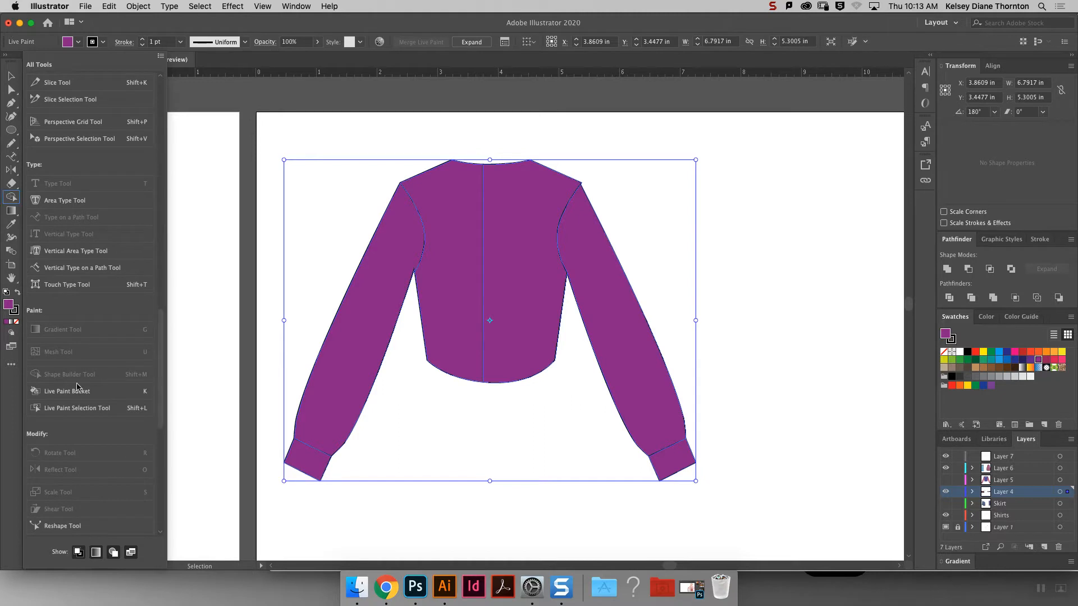
mouse_move(62, 391)
mouse_down()
mouse_move(14, 380)
mouse_move(9, 368)
mouse_up()
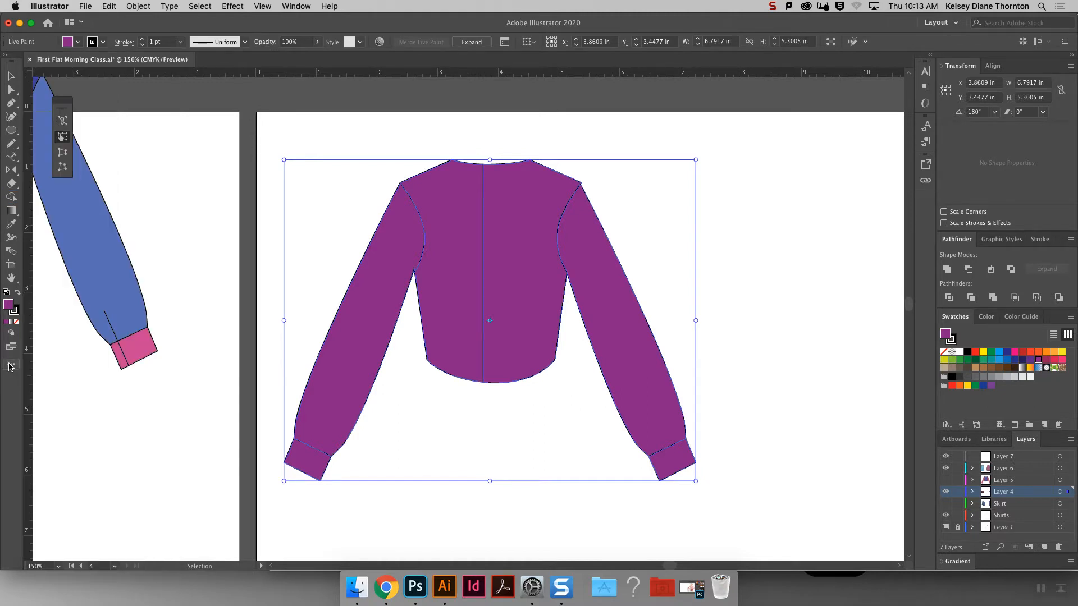
Look through the full tool list for the Live Paint Bucket among the paint tools.
click(12, 368)
click(12, 368)
click(12, 368)
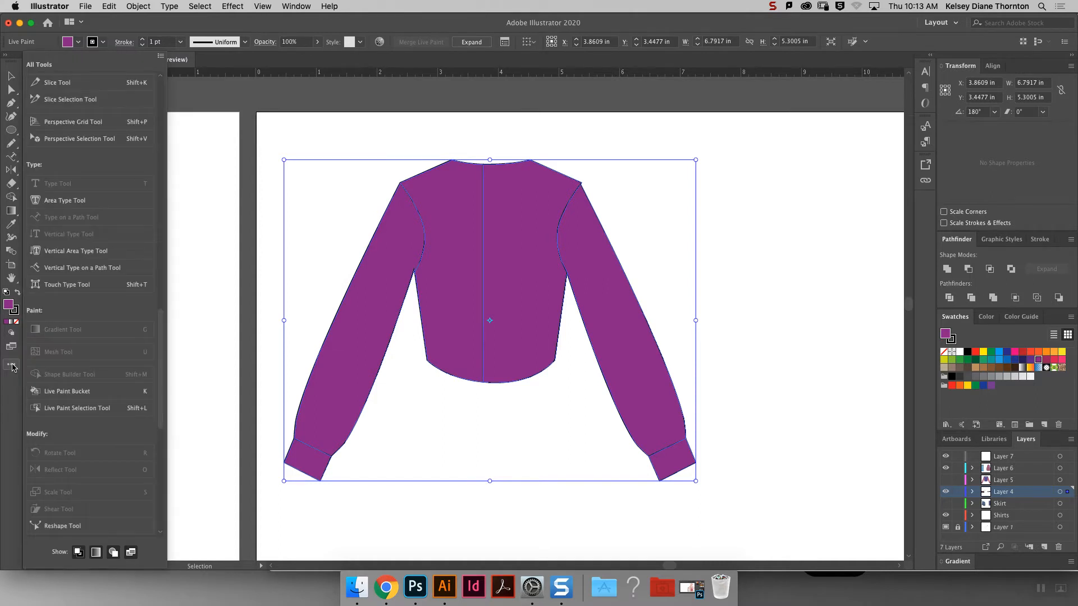
scroll(162, 397, down, 5)
mouse_move(160, 397)
mouse_down()
mouse_move(161, 440)
mouse_move(154, 381)
mouse_up()
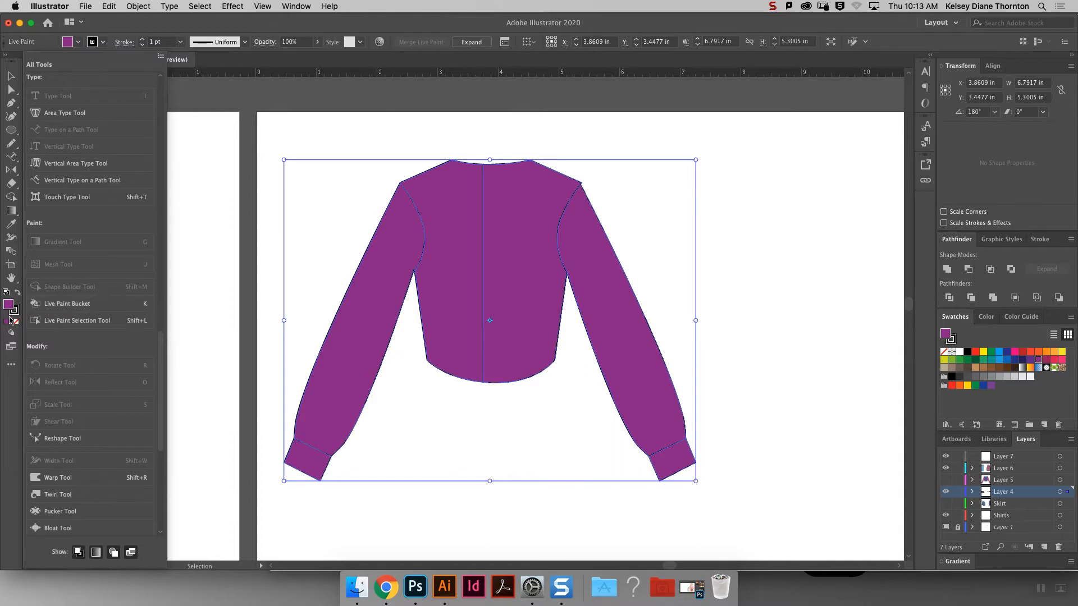
click(9, 107)
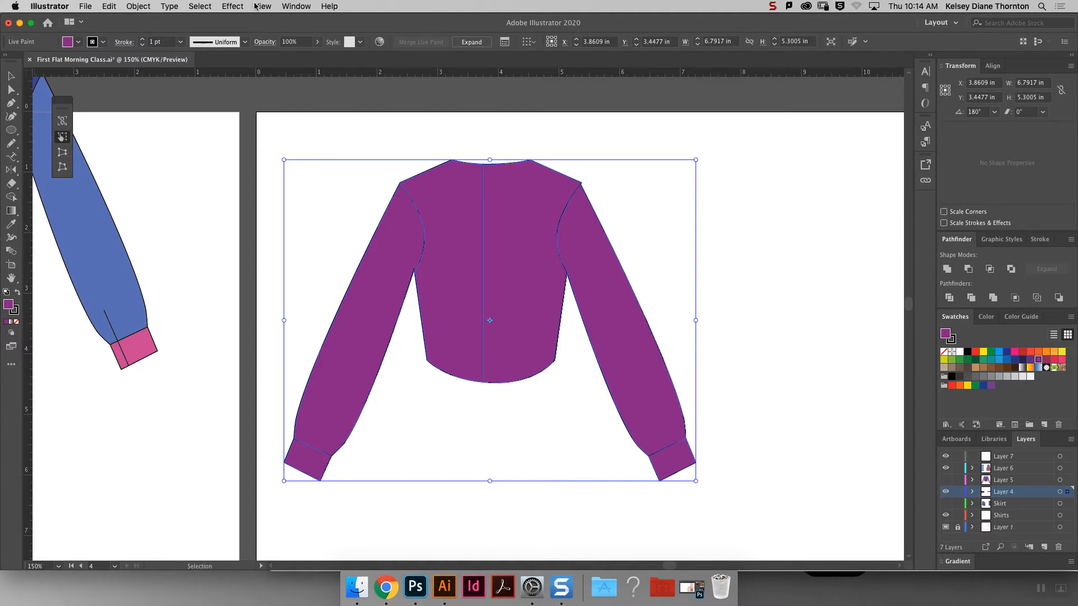
Switch the toolbar to the Advanced set and check its full tool list for the Live Paint Bucket.
click(304, 6)
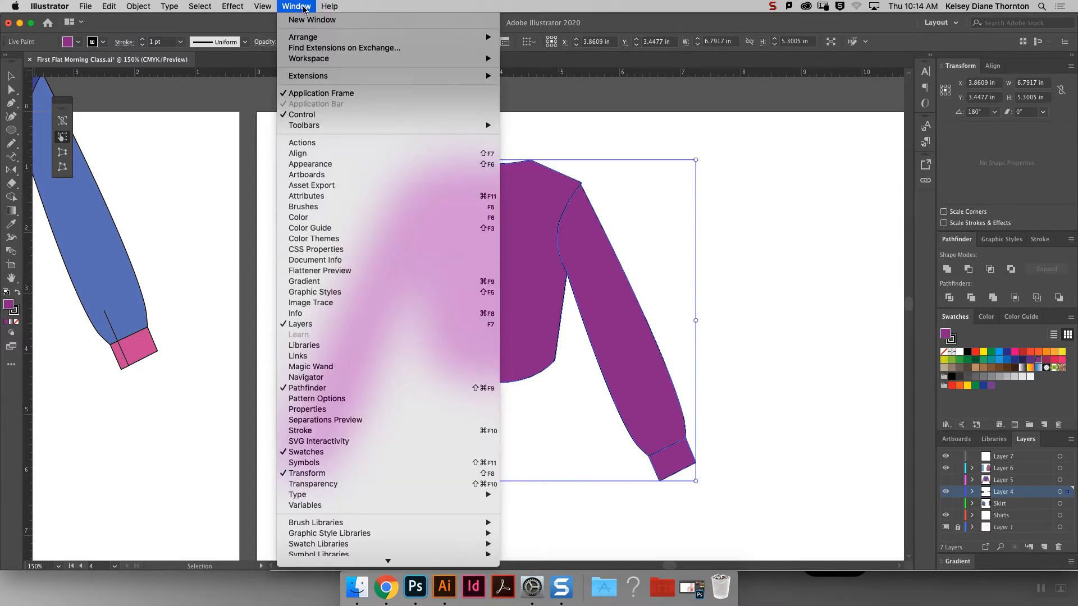
mouse_move(336, 126)
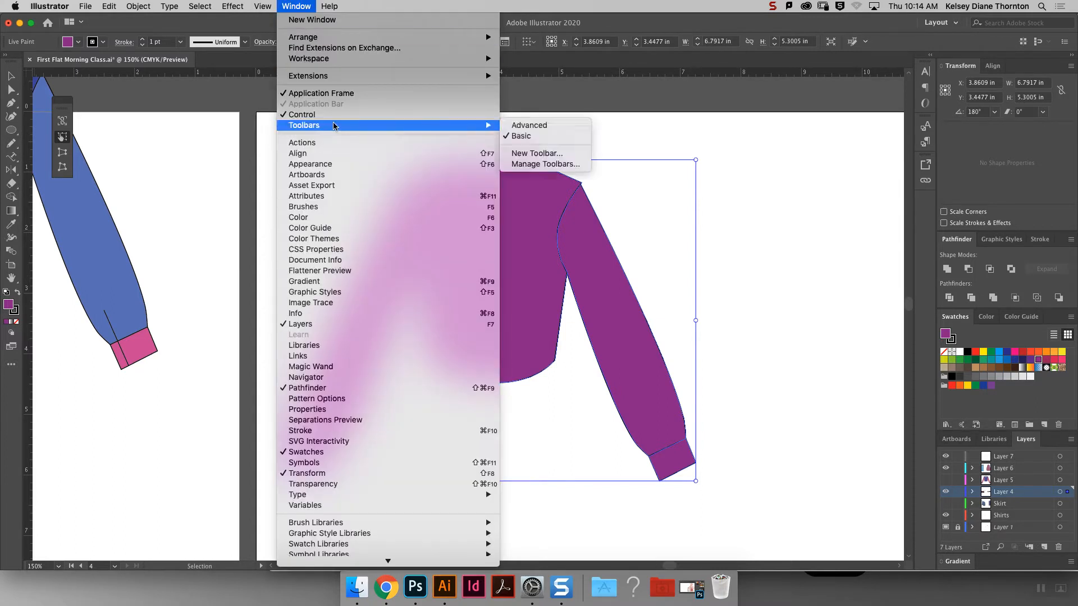
click(556, 126)
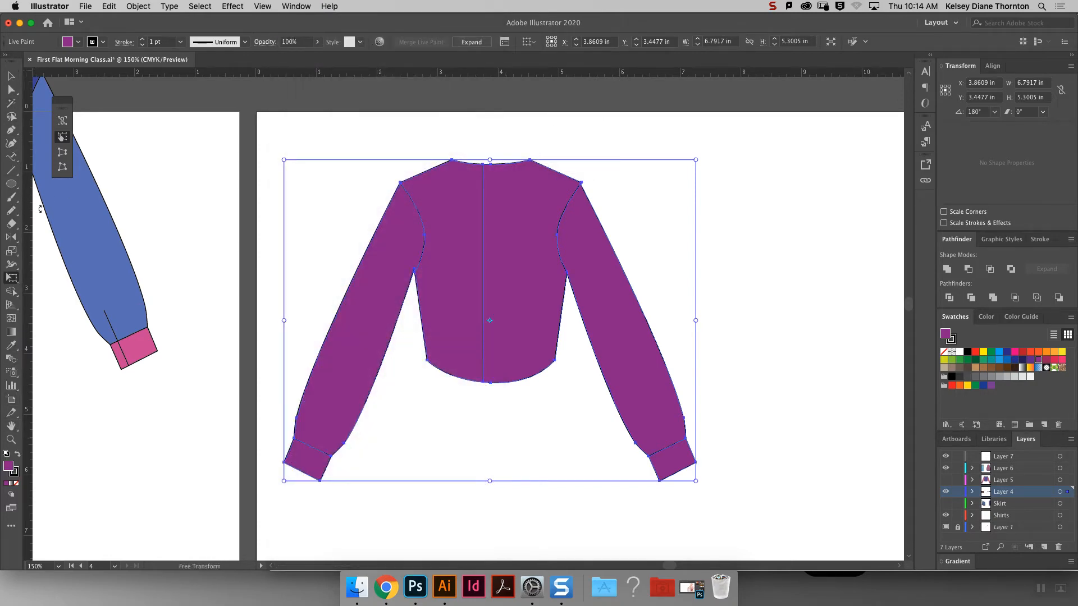
click(11, 529)
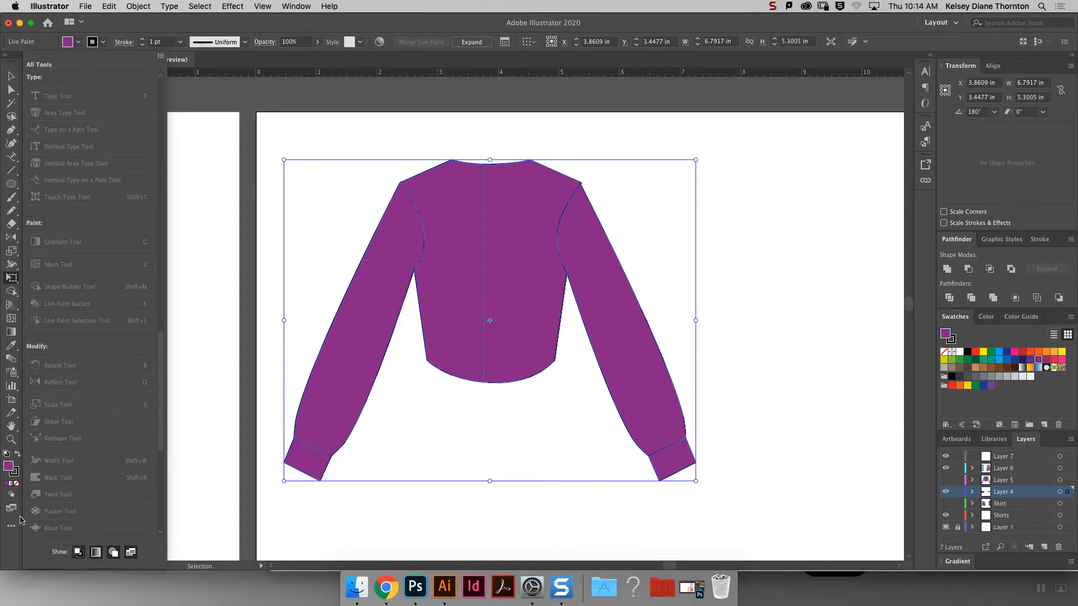
Switch the toolbar back to the Basic set.
click(286, 6)
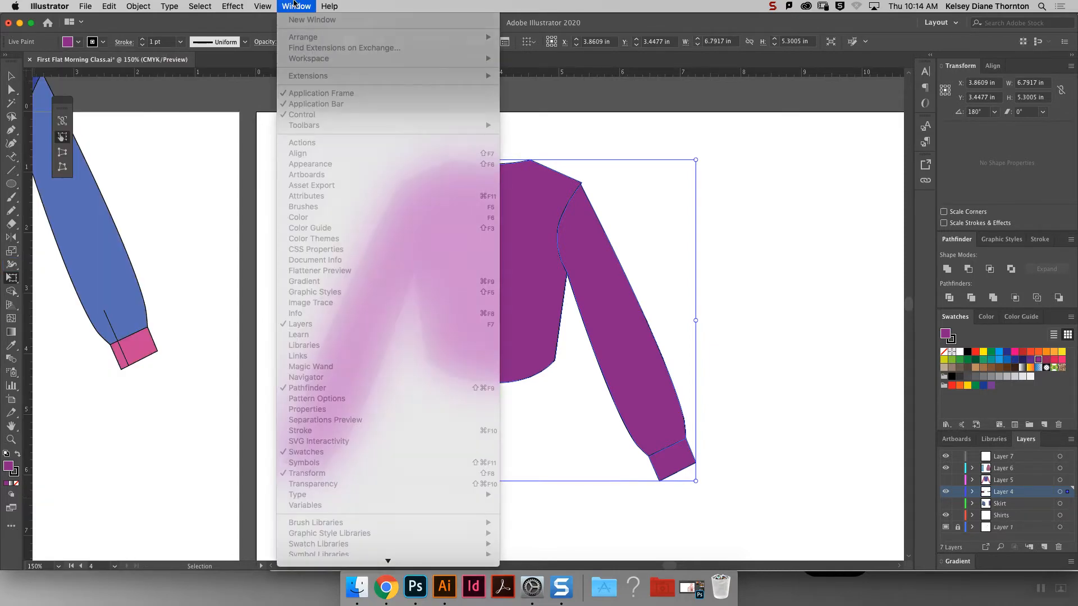
click(298, 6)
click(302, 8)
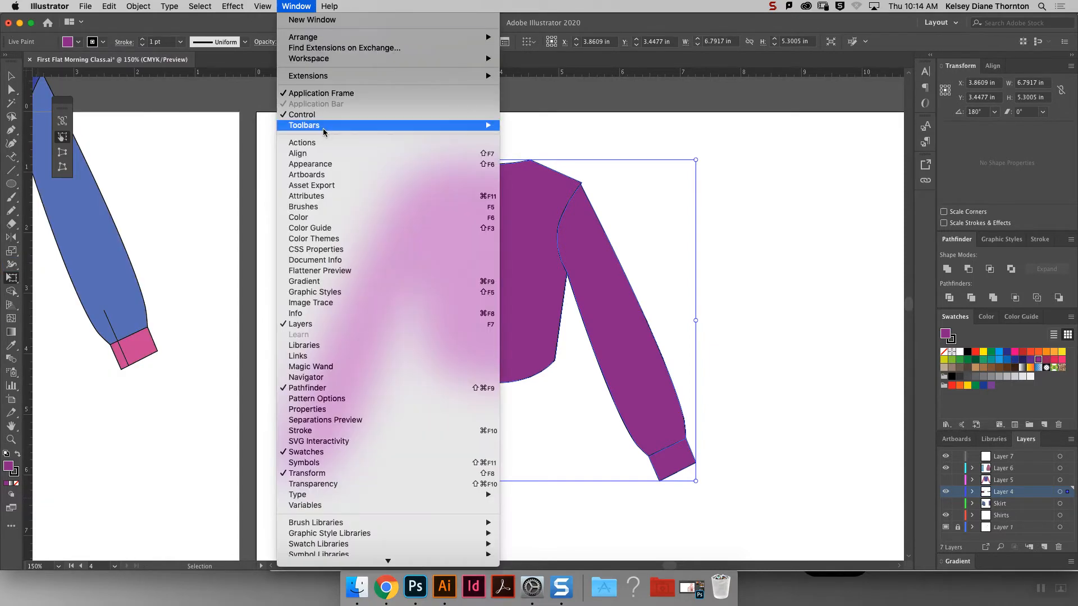
mouse_move(323, 127)
click(581, 137)
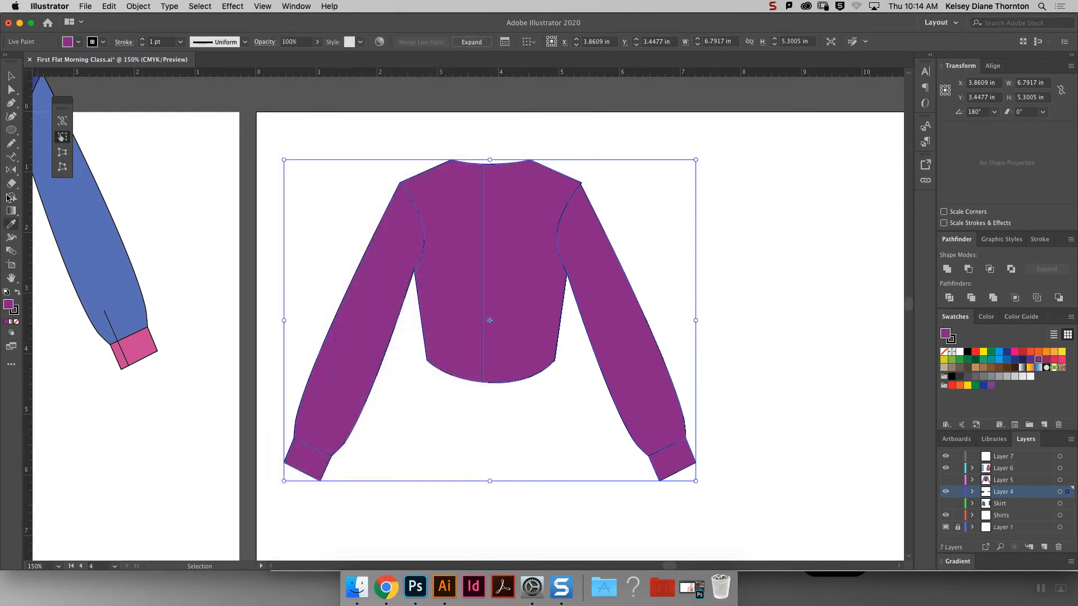
Try to activate the Live Paint Bucket from the full tool list for use on the selected shirt.
click(12, 367)
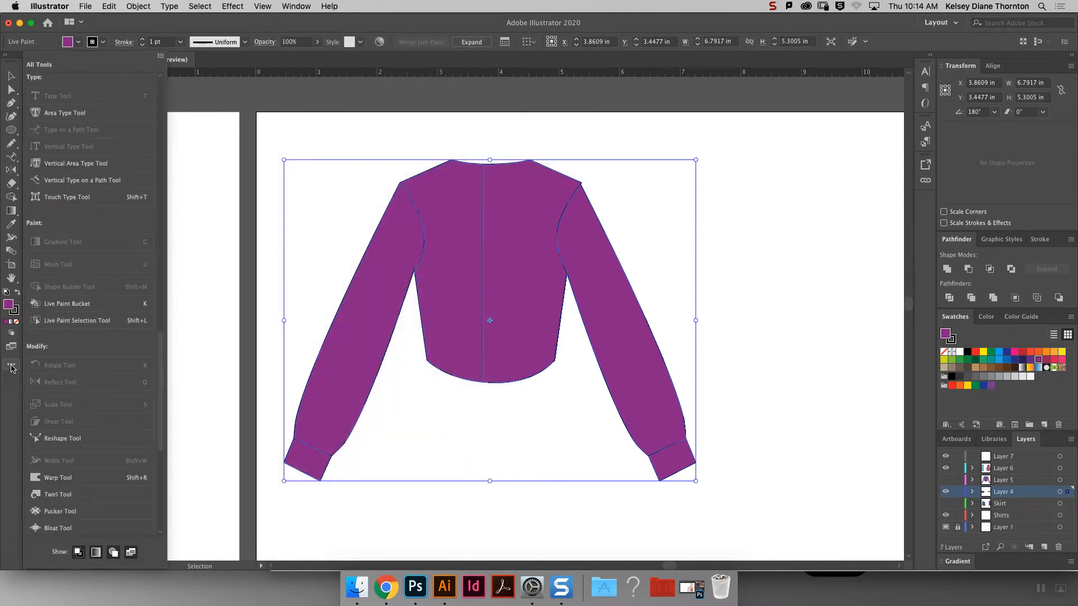
scroll(161, 391, up, 2)
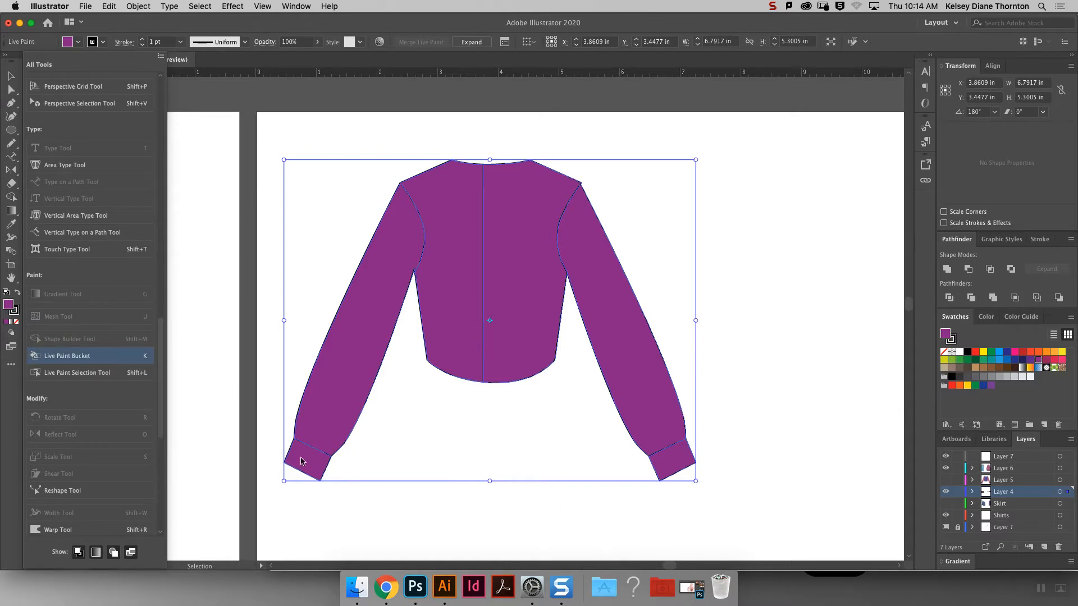
key(e)
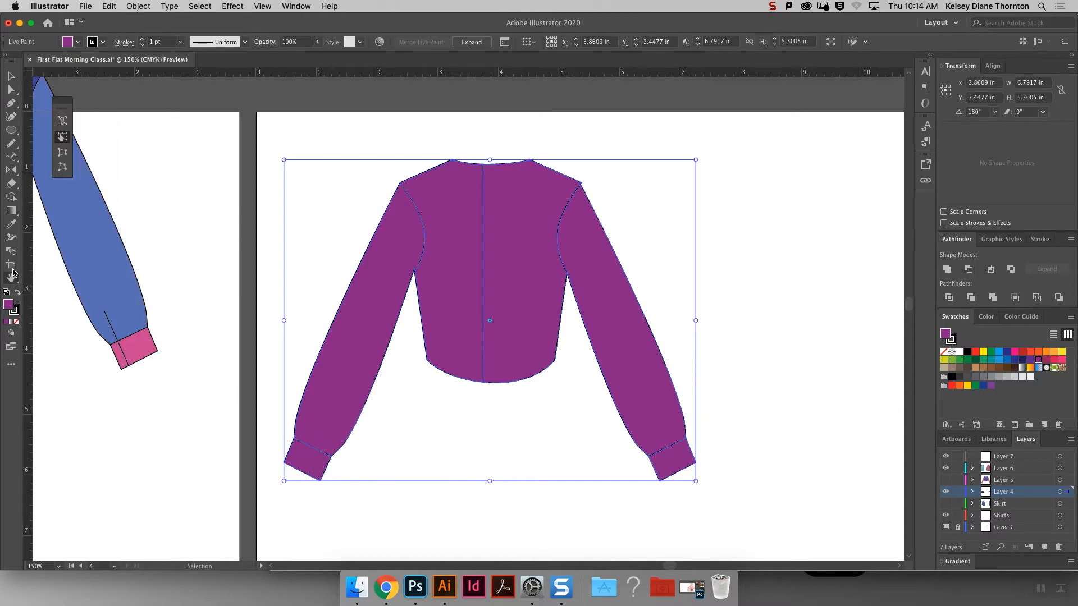
click(11, 365)
click(116, 359)
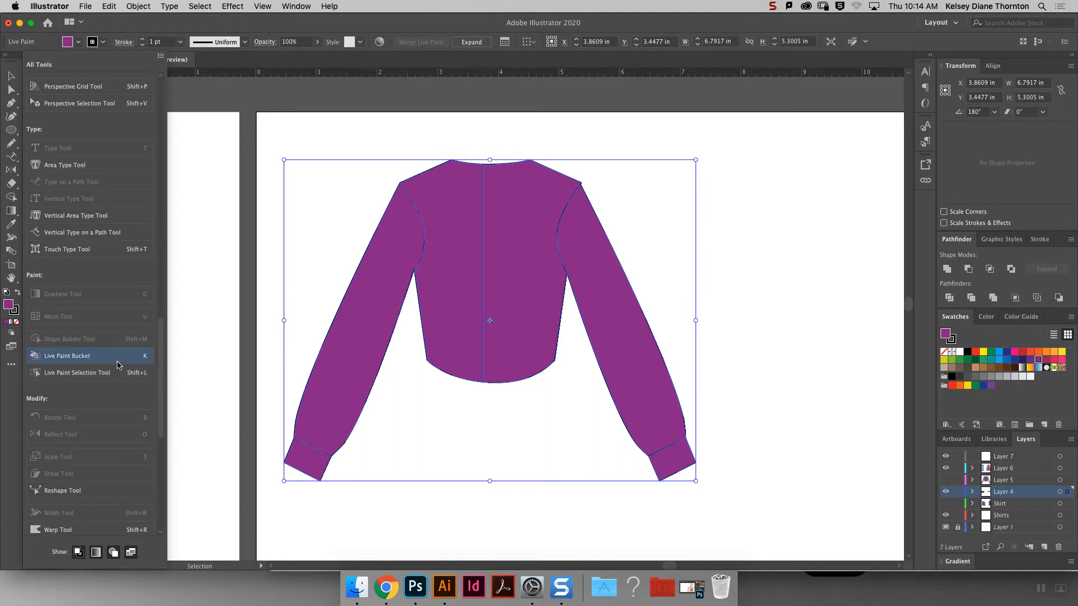
click(331, 366)
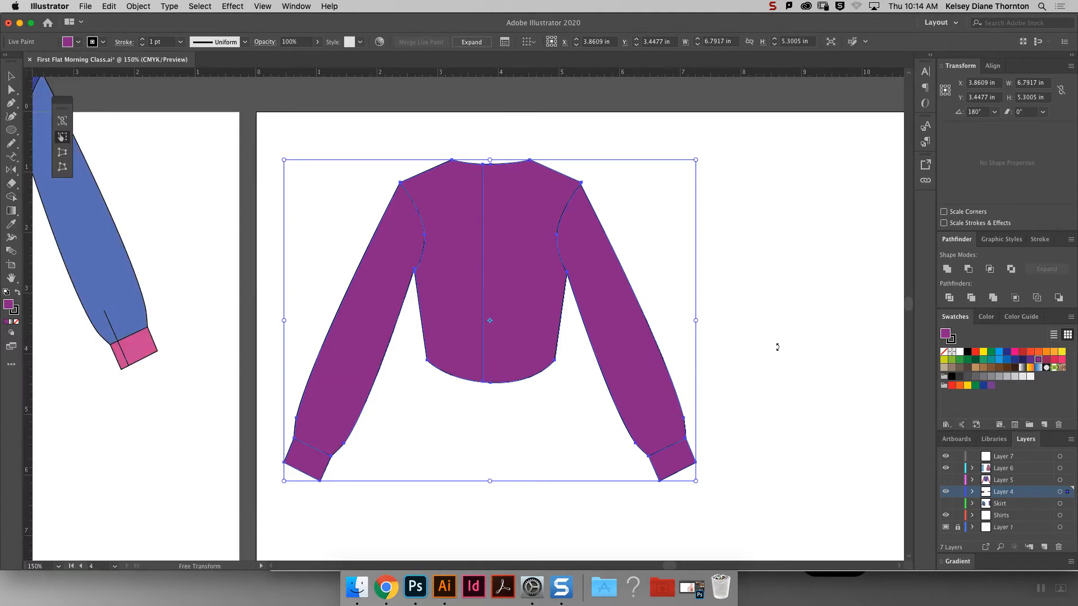
Fill the shirt's entire Live Paint group with dark blue and deselect it.
click(1015, 359)
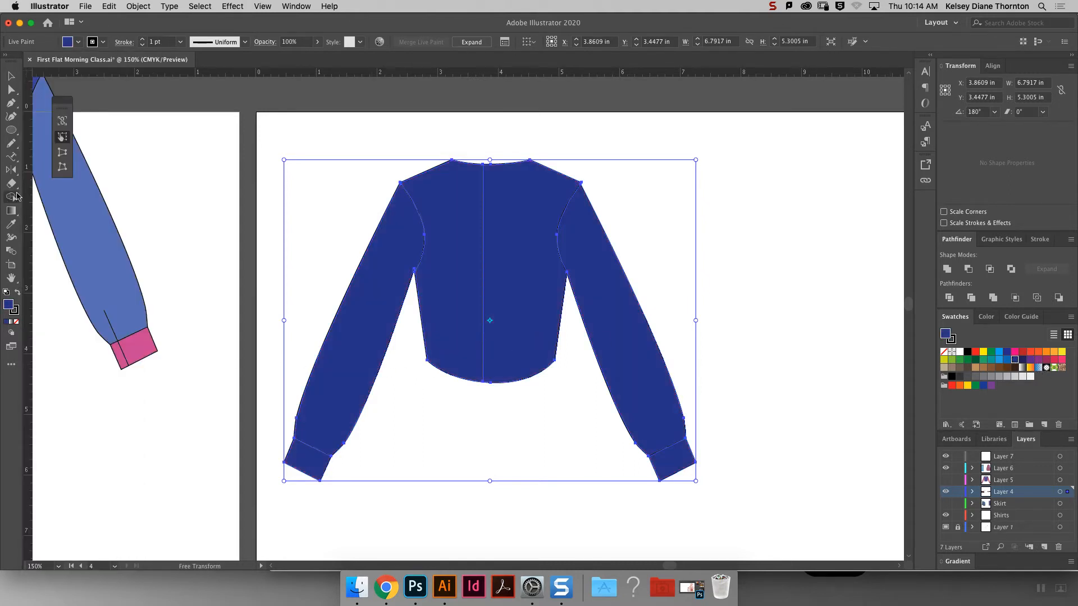
click(12, 76)
click(333, 121)
click(423, 215)
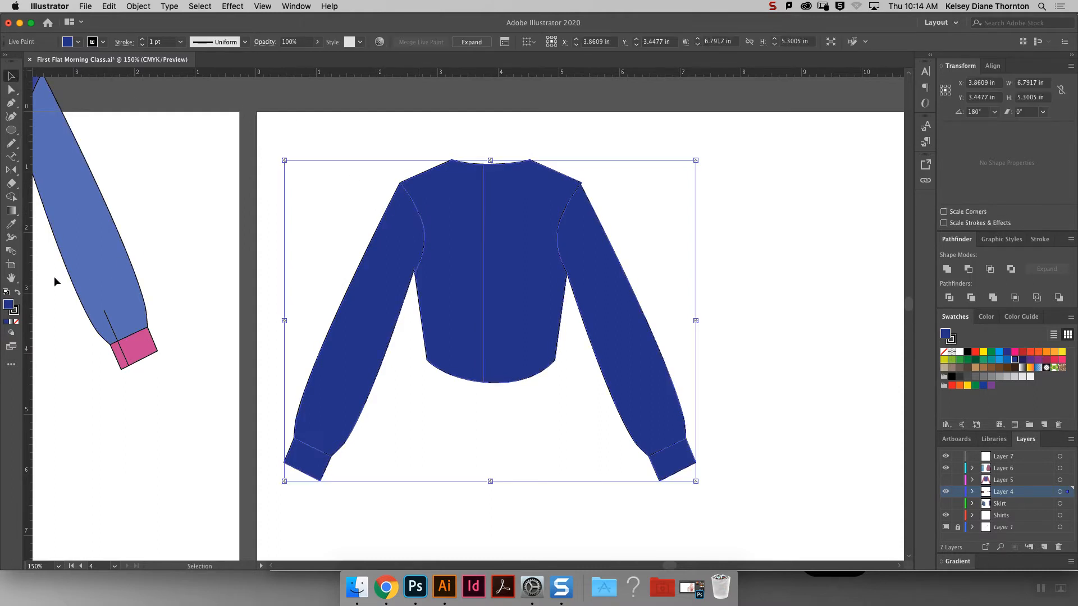
click(320, 109)
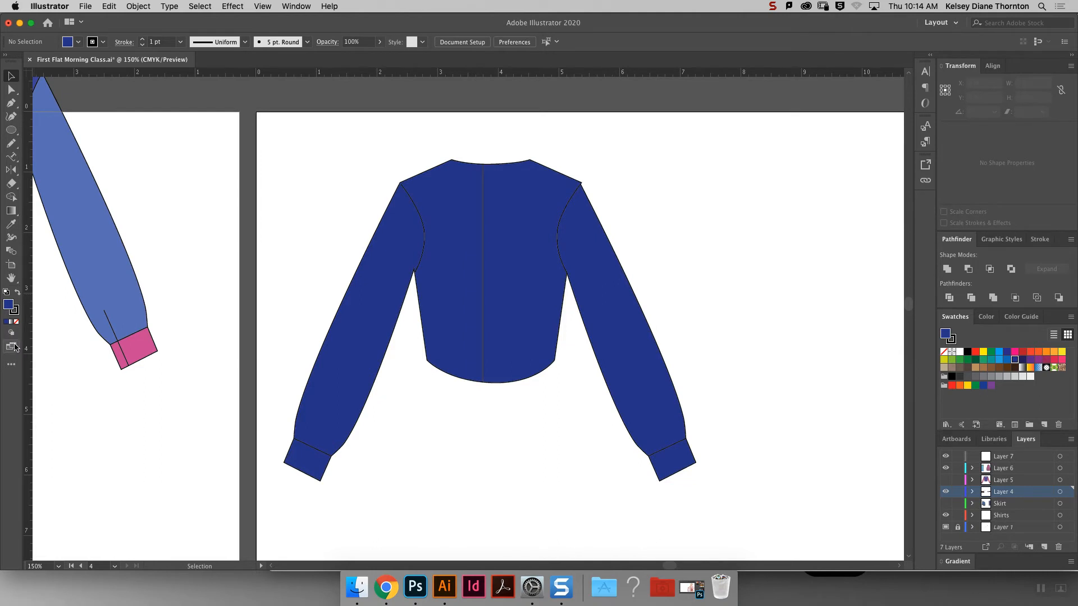
Try again to pick the Live Paint Bucket from the full tool list, both without a selection and with the shirt selected.
click(12, 363)
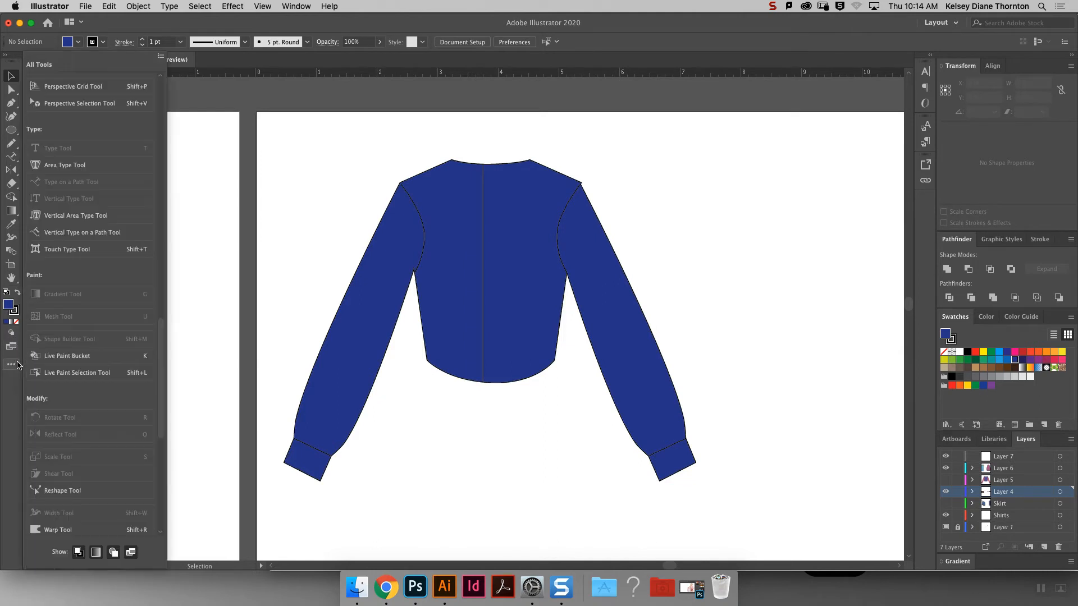
click(86, 363)
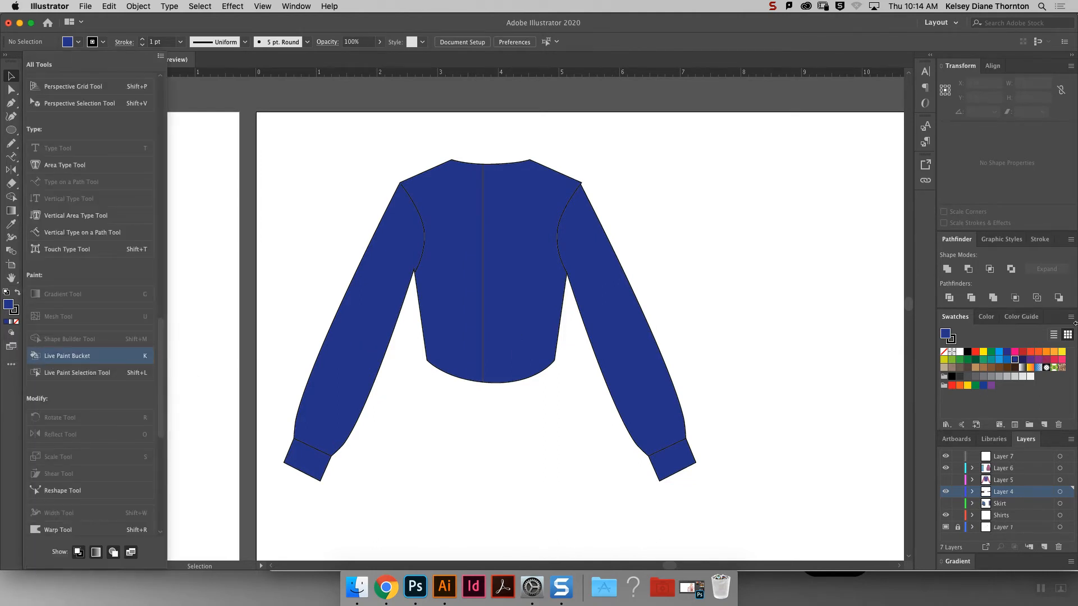
click(539, 274)
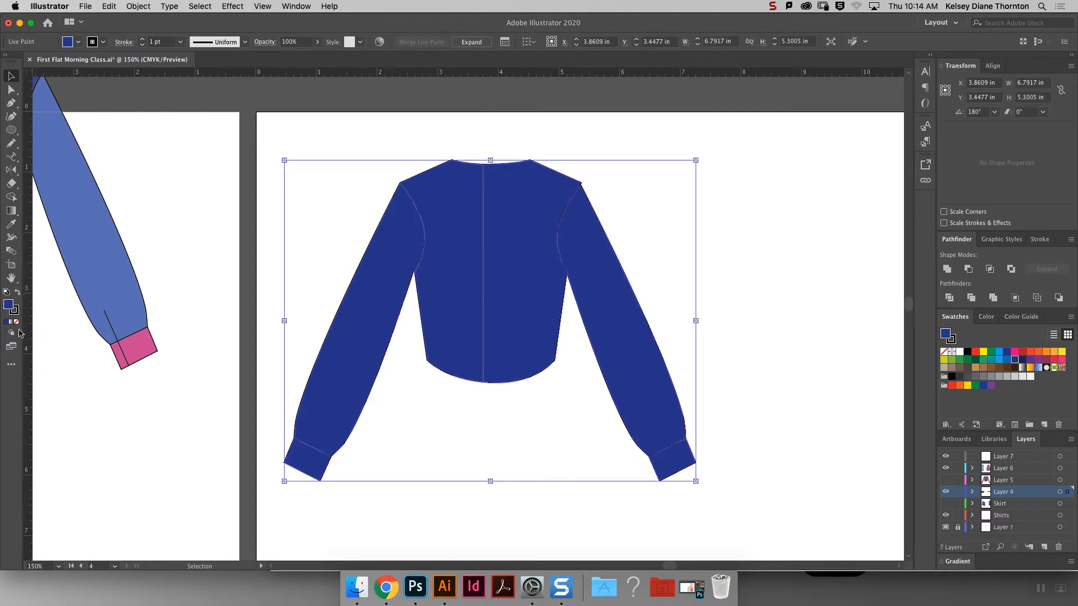
click(17, 363)
click(392, 299)
click(11, 365)
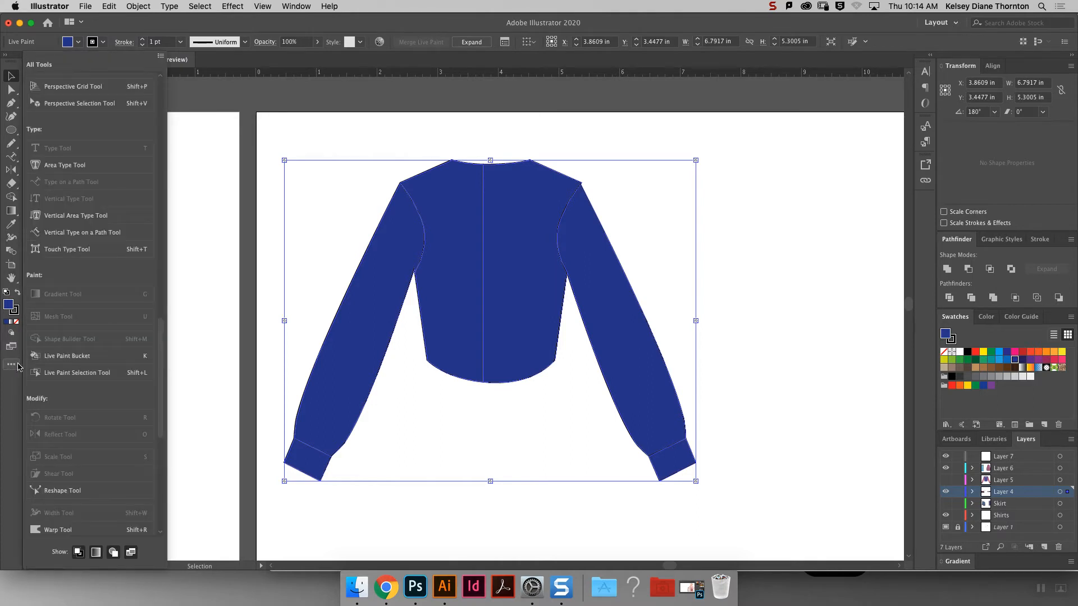
click(1002, 358)
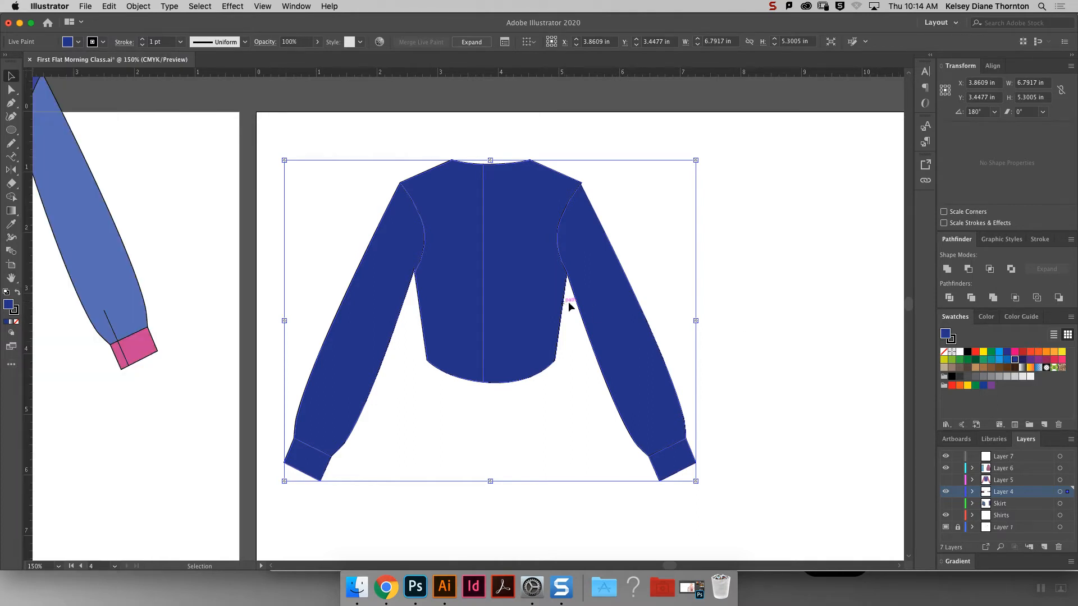
click(781, 304)
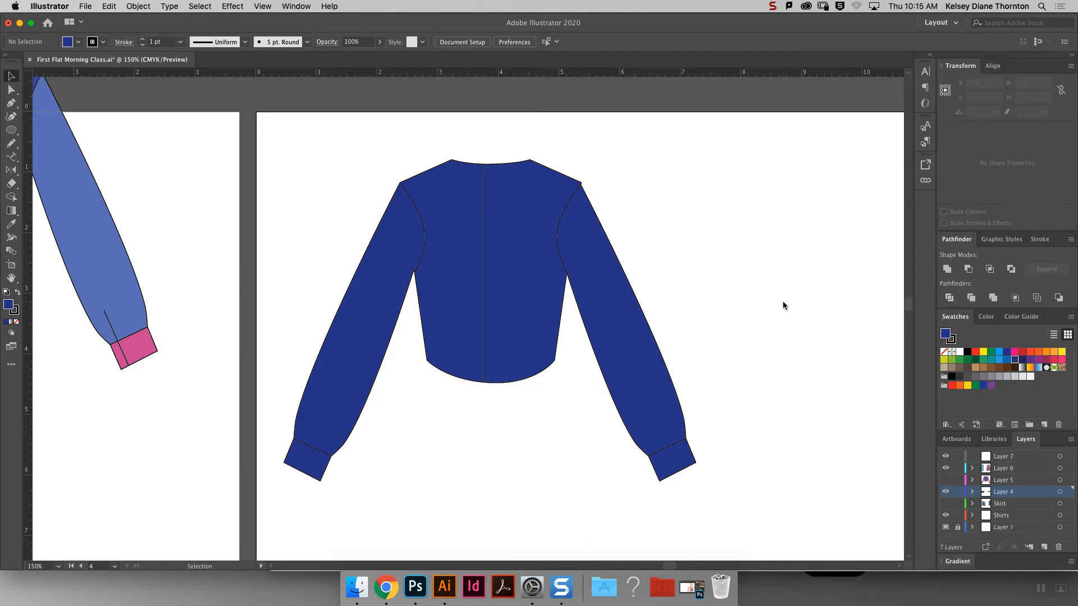
Go to the artboard with the skirt and pants flats and display the Stroke settings.
key(super+minus)
key(super+minus)
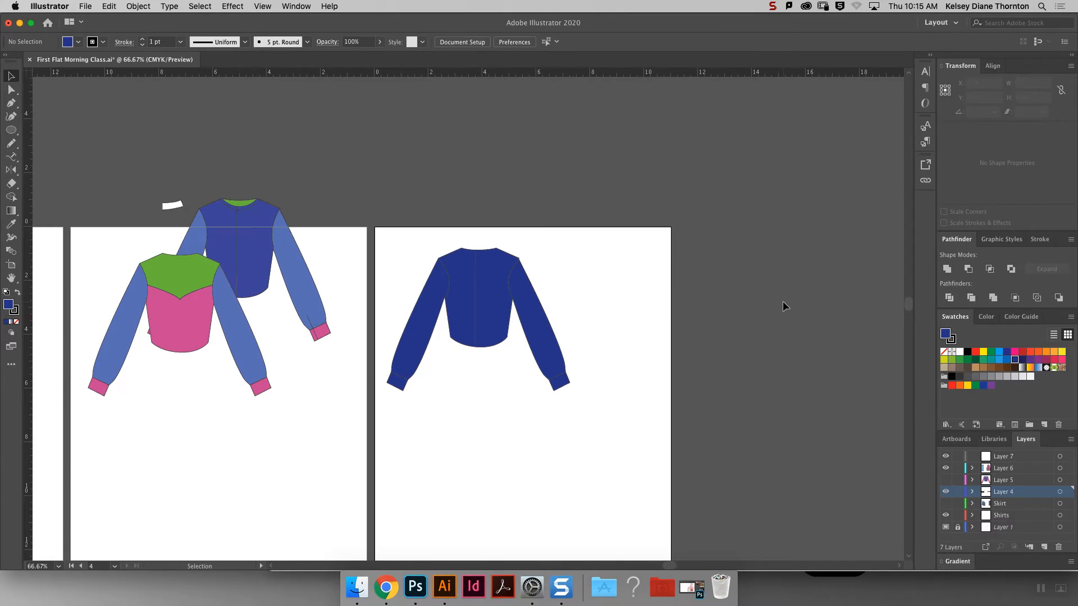
drag(671, 566, 586, 567)
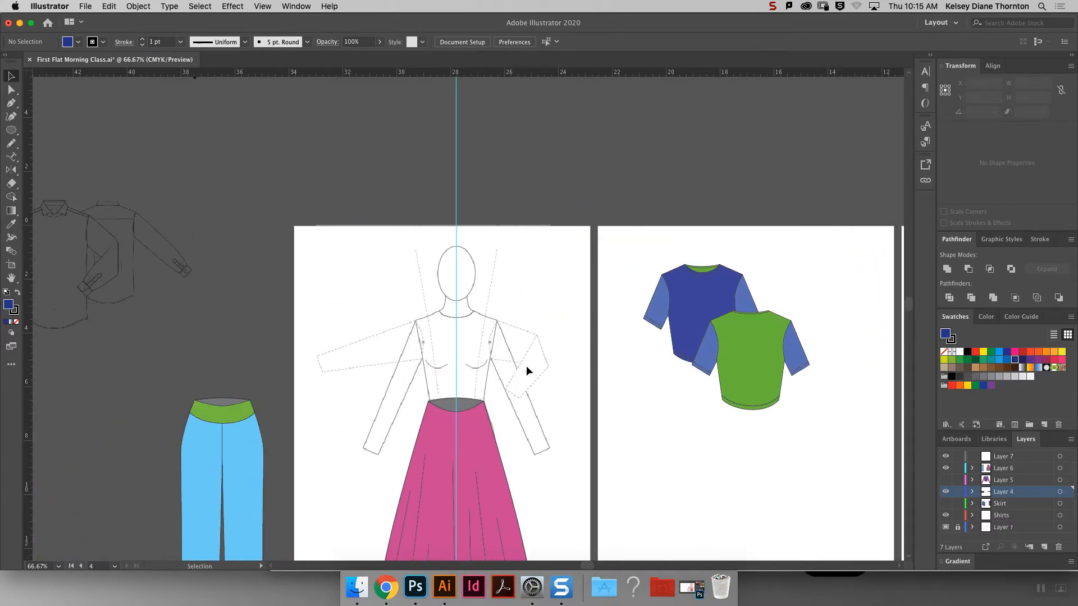
drag(909, 308, 910, 323)
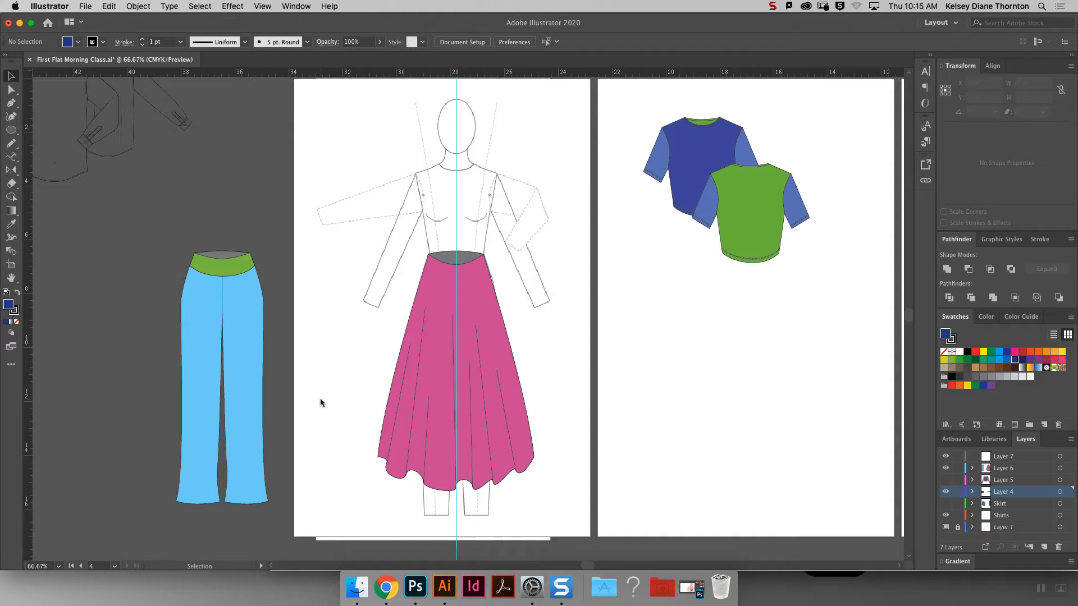
key(super+1)
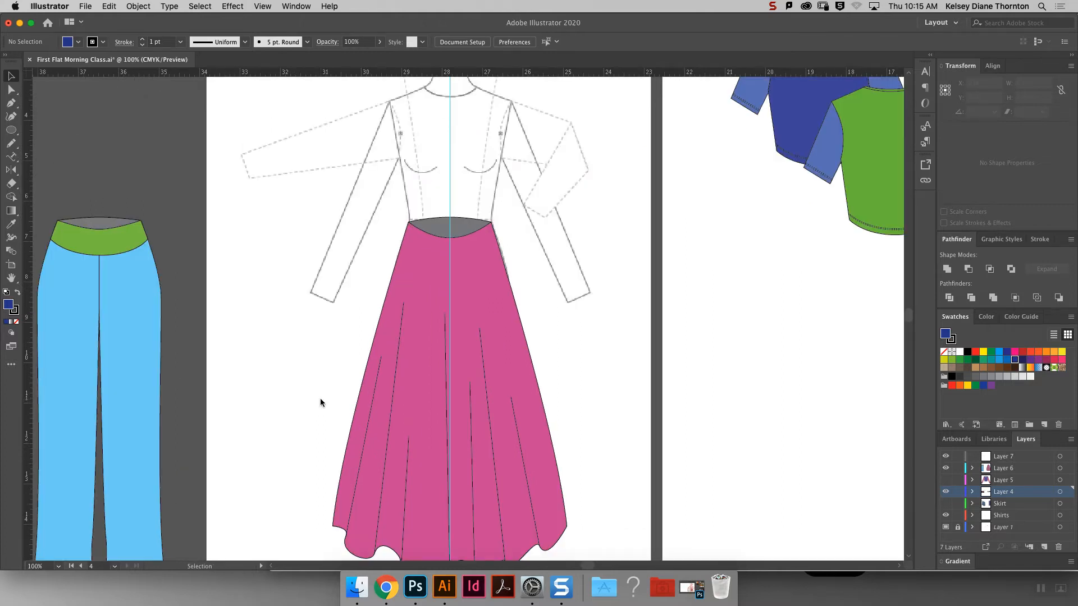
click(1041, 240)
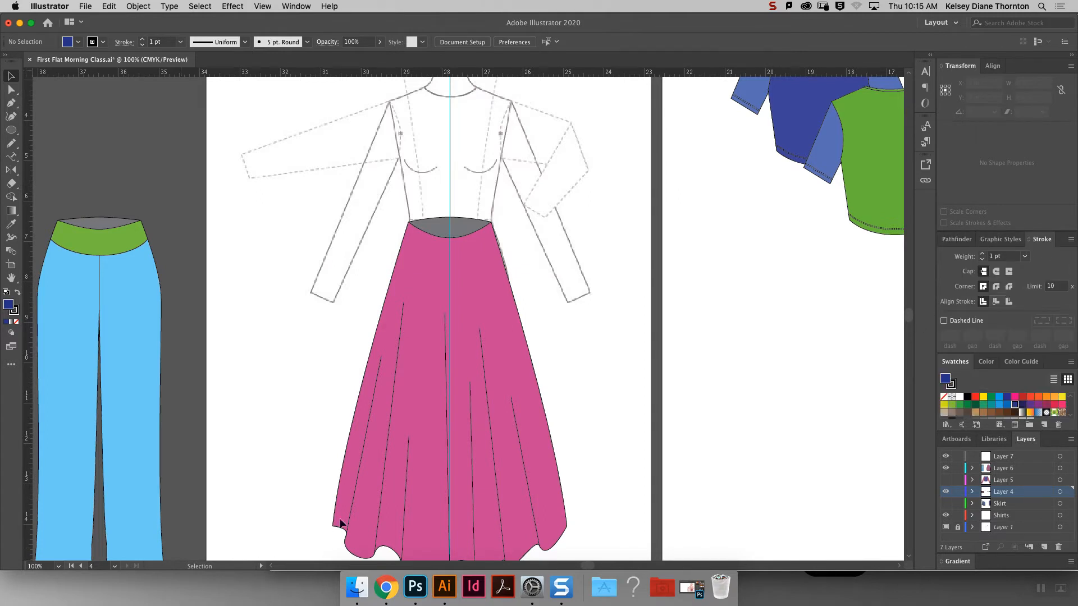
Select the hem segments of both legs on the blue pants with the Direct Selection tool.
drag(585, 566, 566, 566)
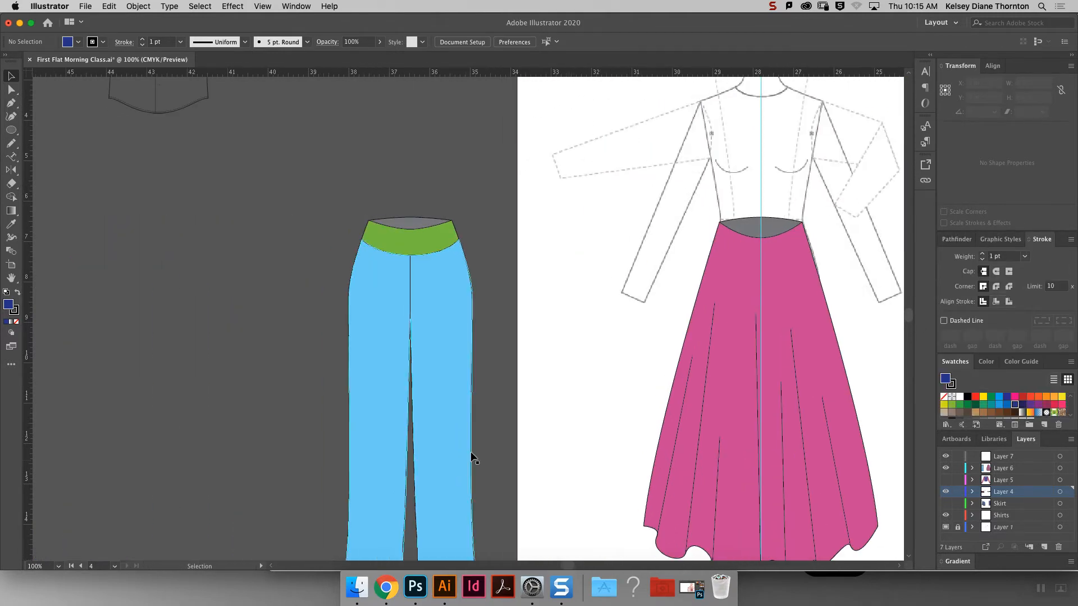
scroll(476, 446, down, 3)
scroll(476, 446, down, 2)
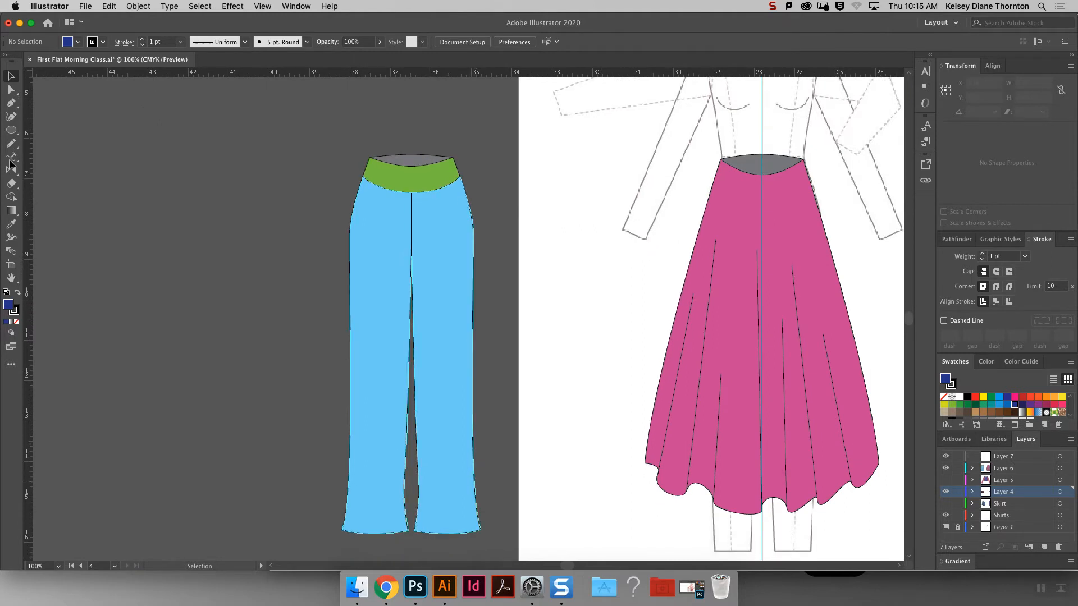
click(10, 90)
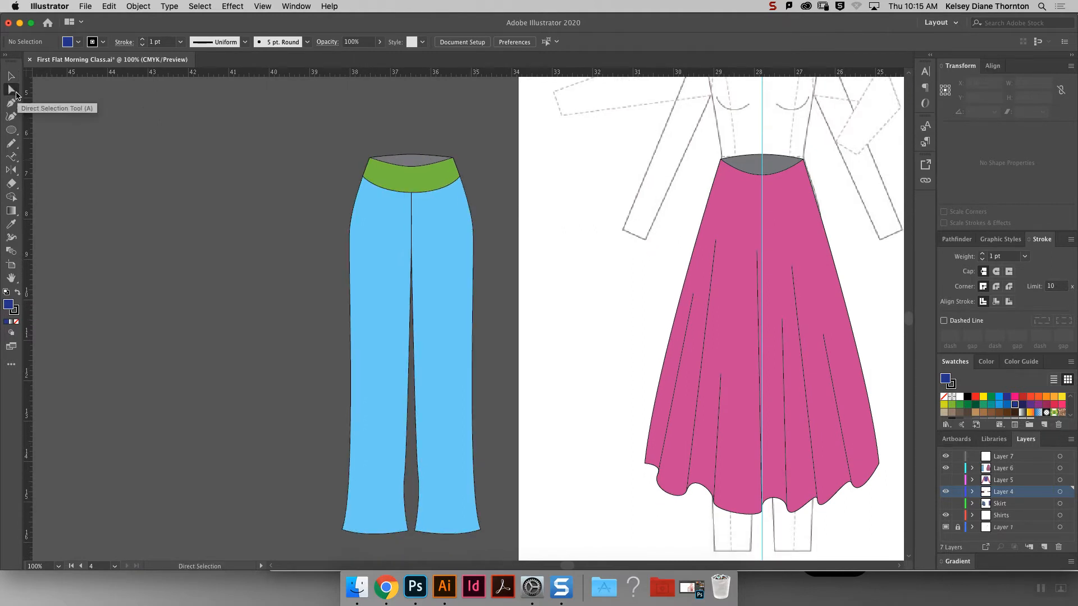
click(443, 534)
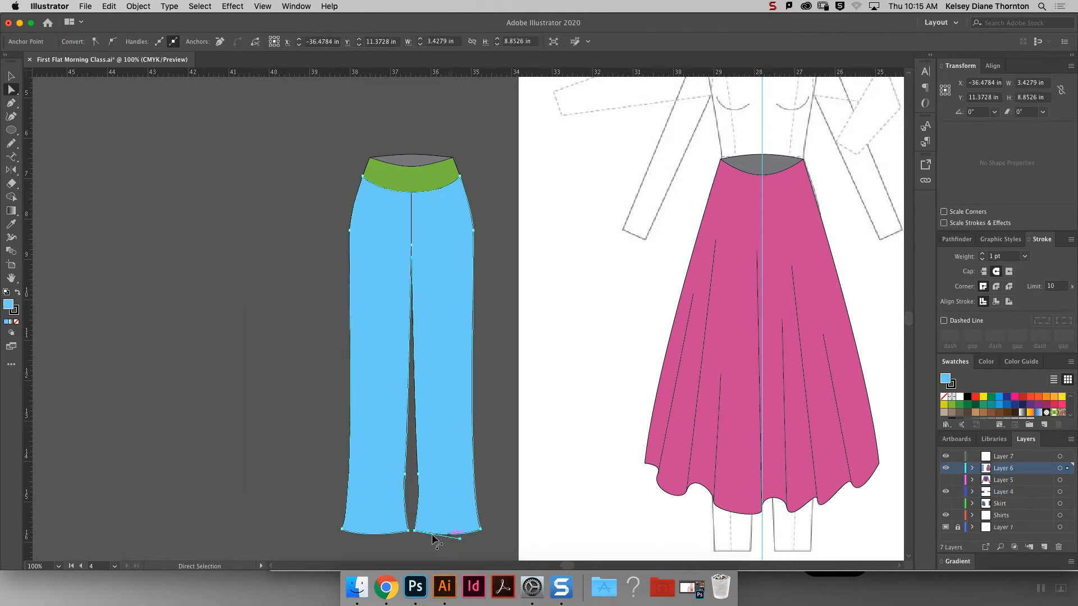
click(377, 535)
Copy the selected hem segments of both pant legs and paste them in place.
click(110, 6)
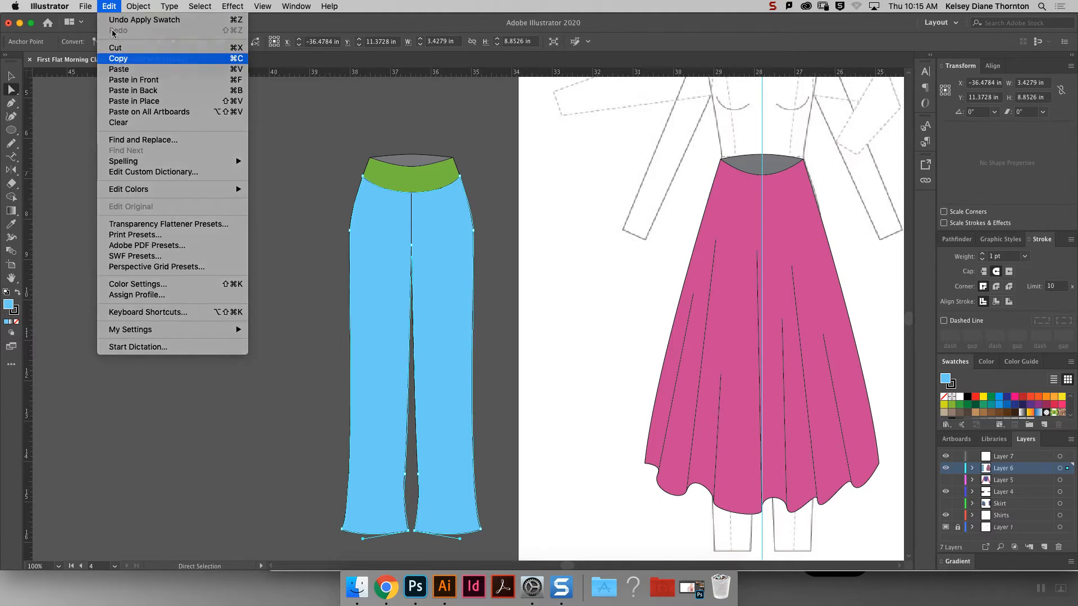
click(122, 61)
click(112, 7)
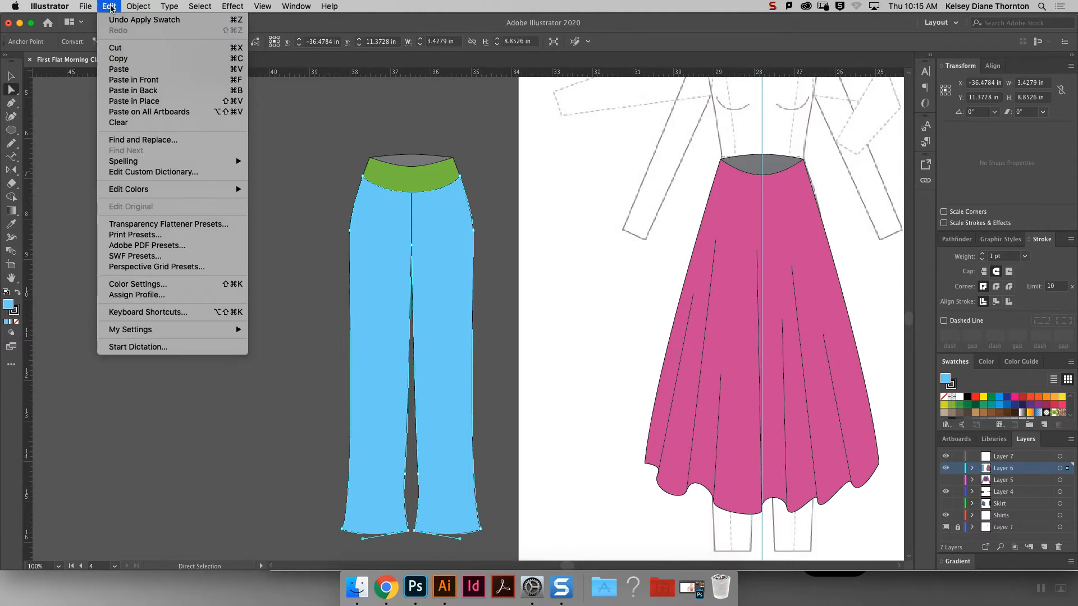
click(146, 101)
Nudge the pasted hem segments upward to form a parallel hem line across both pant legs.
key(Up)
key(Up)
key(Up)
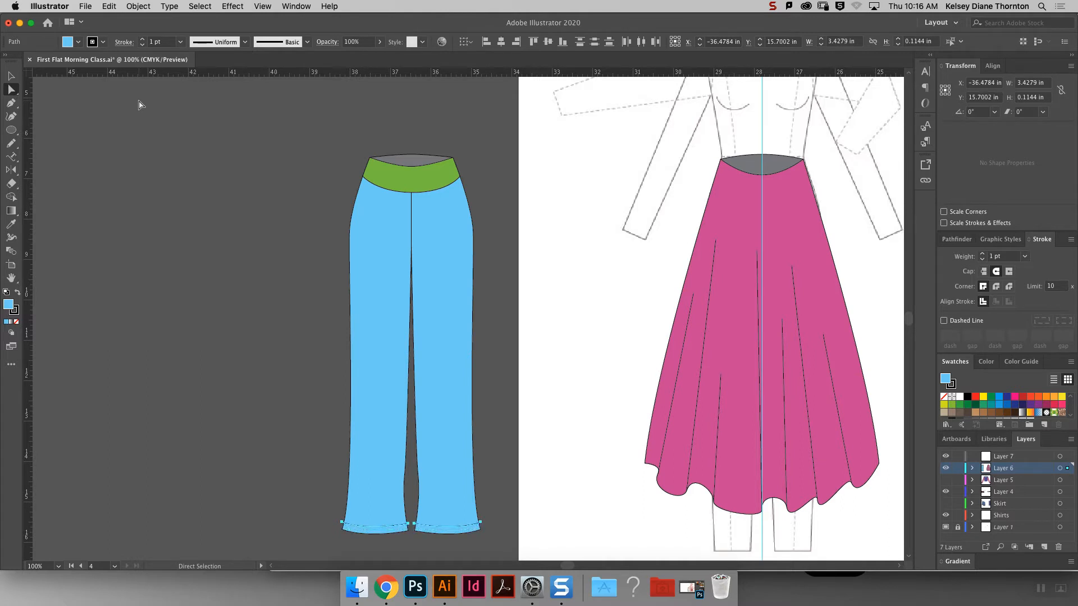
key(Up)
key(Up)
key(Up)
key(Up)
key(Up)
key(Up)
key(Up)
key(Up)
key(Up)
key(Up)
key(Up)
key(Up)
key(Up)
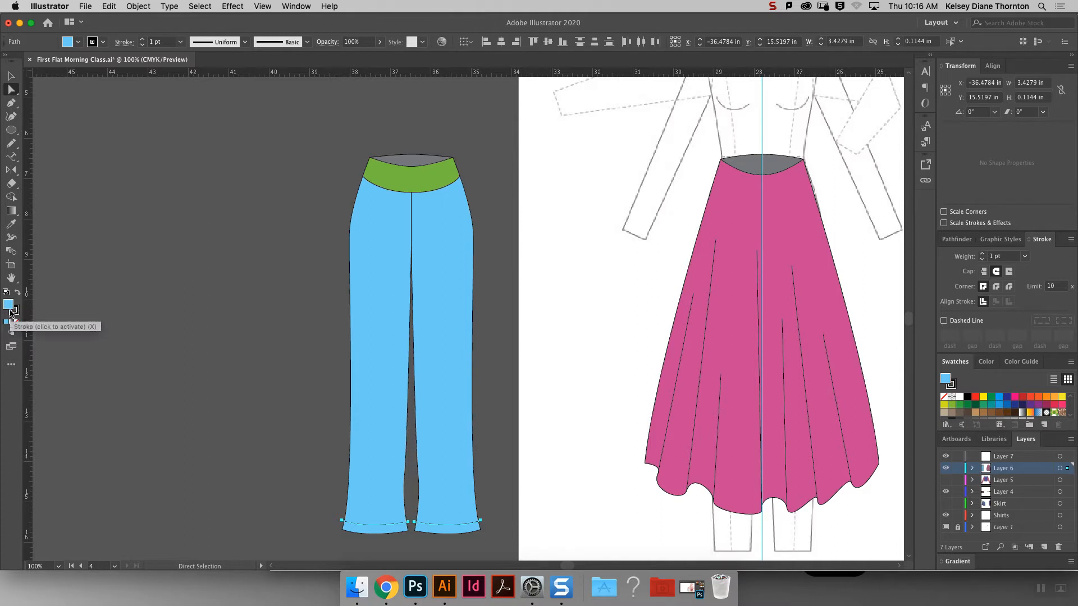
Select the copied hem lines on both pant legs, remove their fill and deselect them.
click(336, 513)
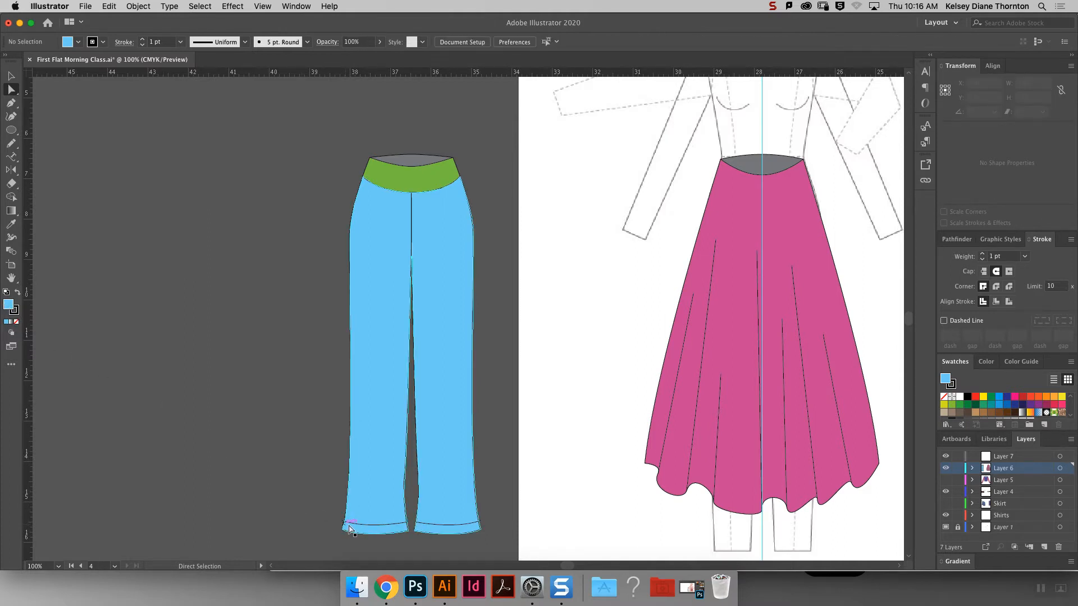
click(358, 525)
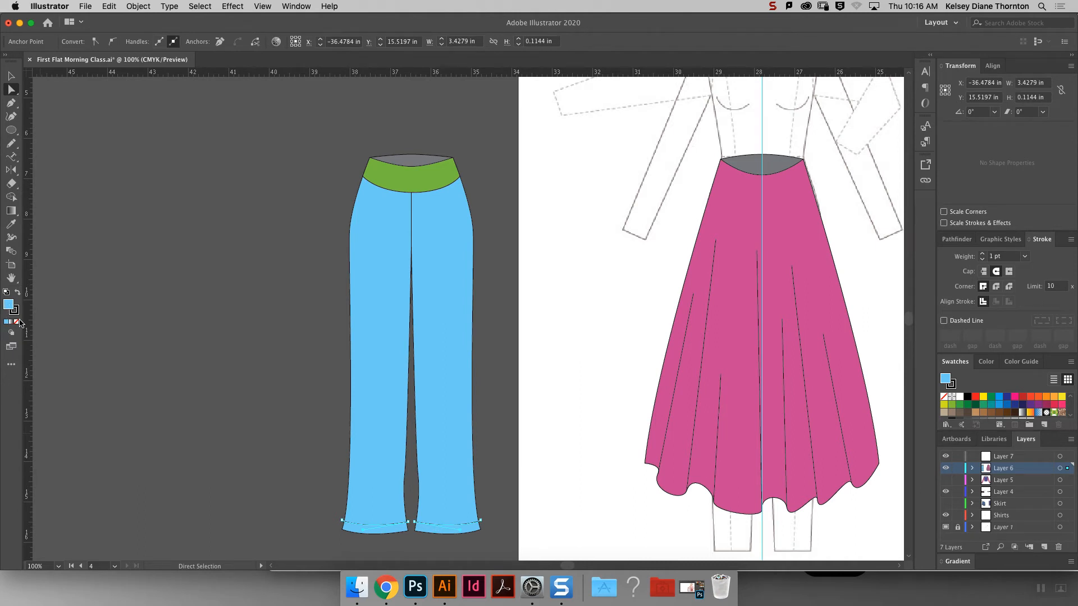
click(17, 322)
click(211, 373)
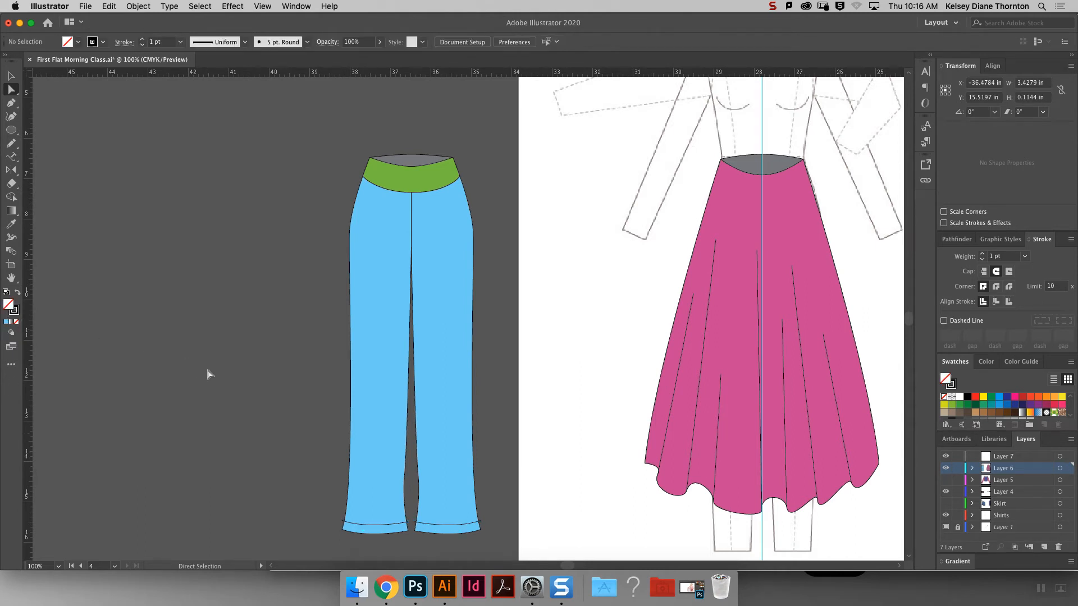
Make both copied hem lines dashed with a 2 pt dash, 2 pt gap and round cap, and deselect them.
click(381, 524)
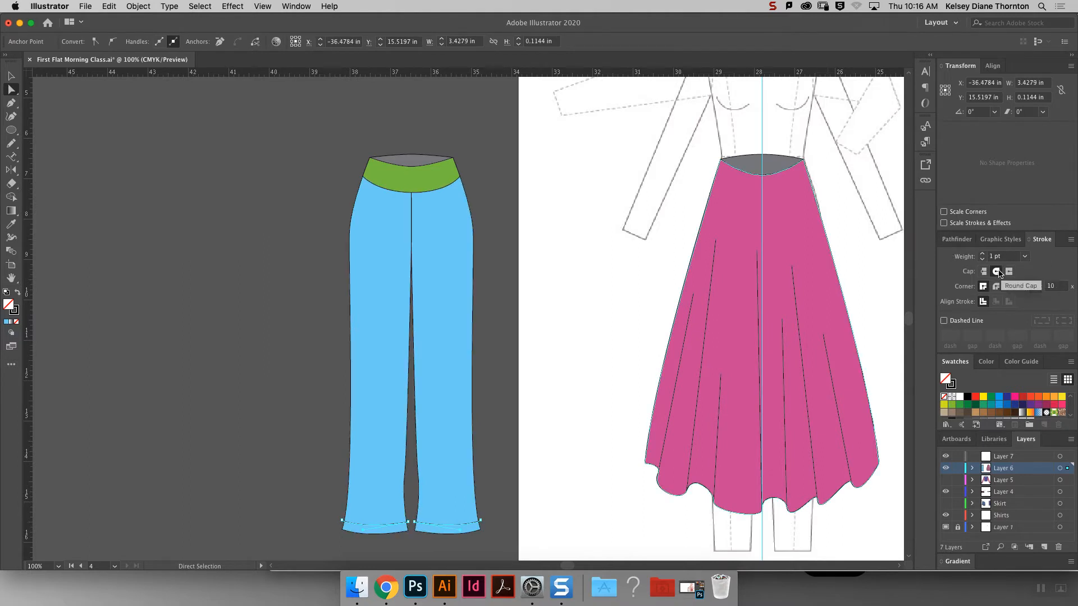
click(962, 323)
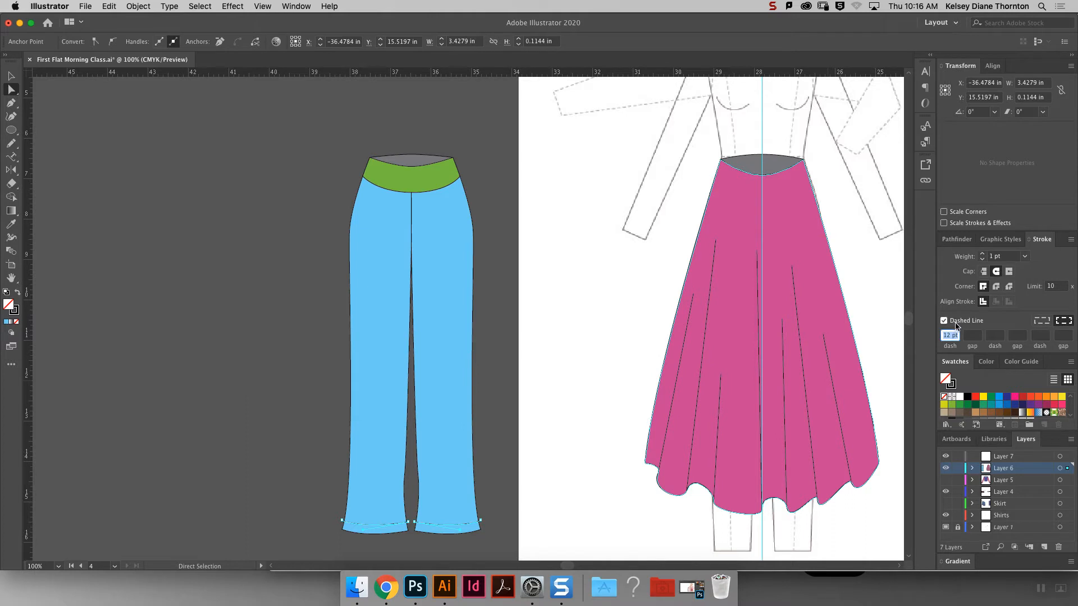
text(2pt)
click(973, 336)
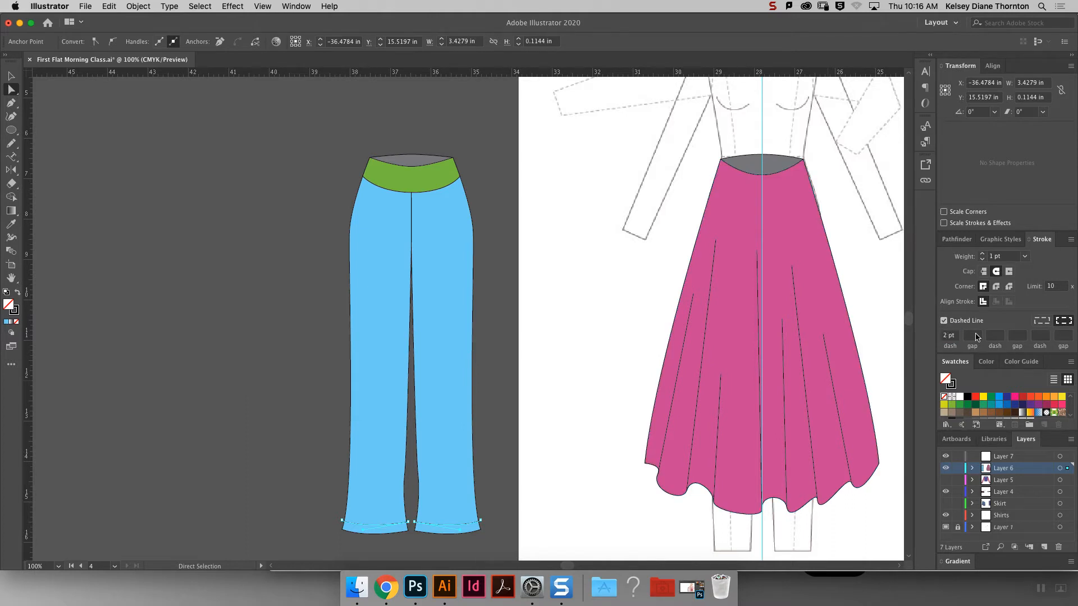
text(2pt)
key(Return)
click(997, 274)
click(481, 509)
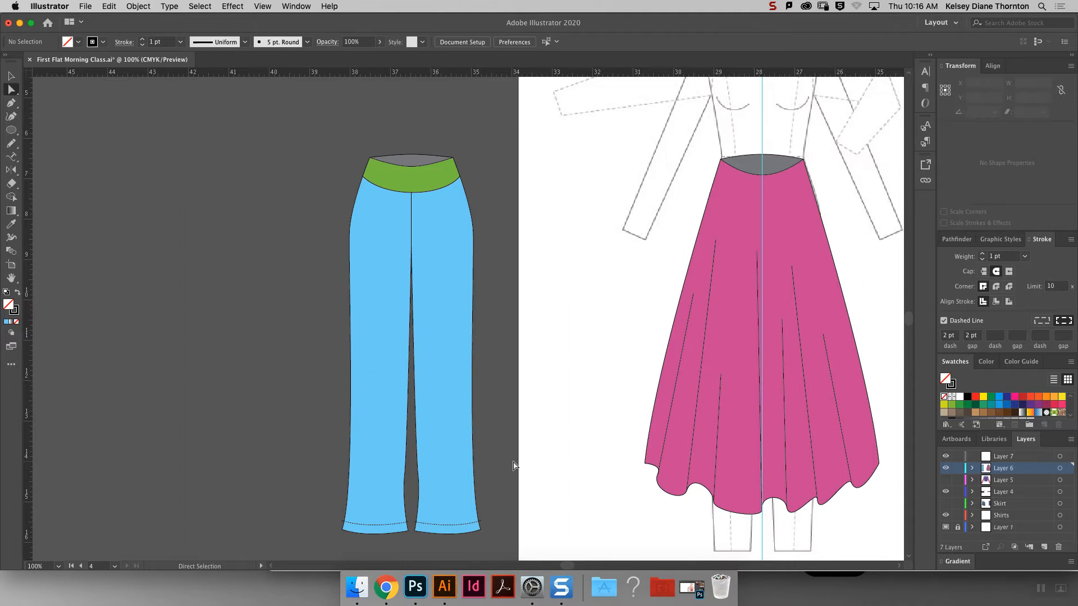
Move the end anchor points of both dashed hem lines so that they meet the pant legs' side edges.
key(super+equal)
key(super+equal)
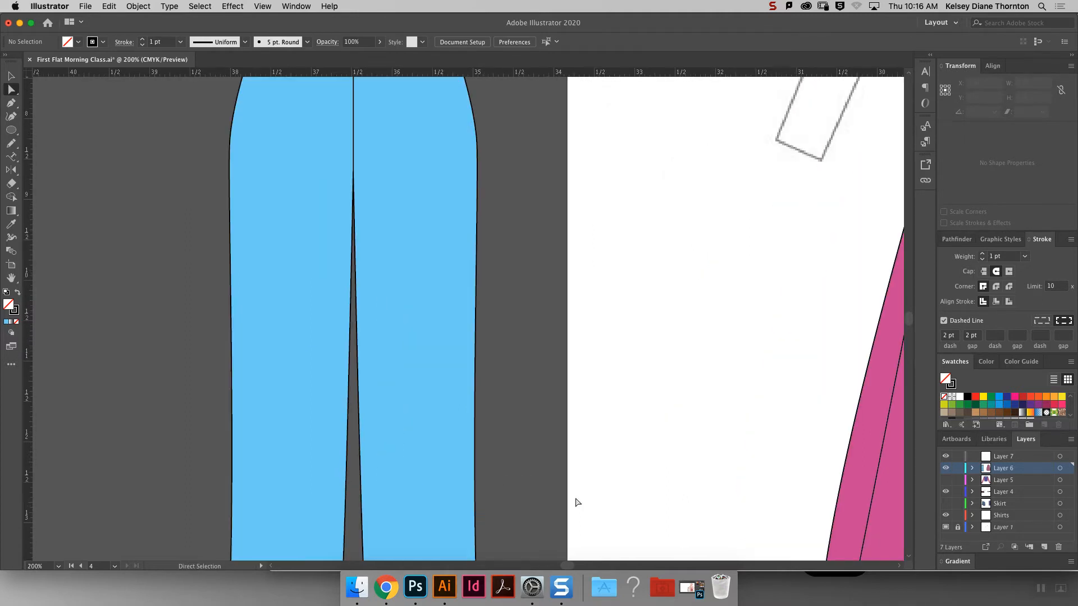
scroll(907, 323, down, 10)
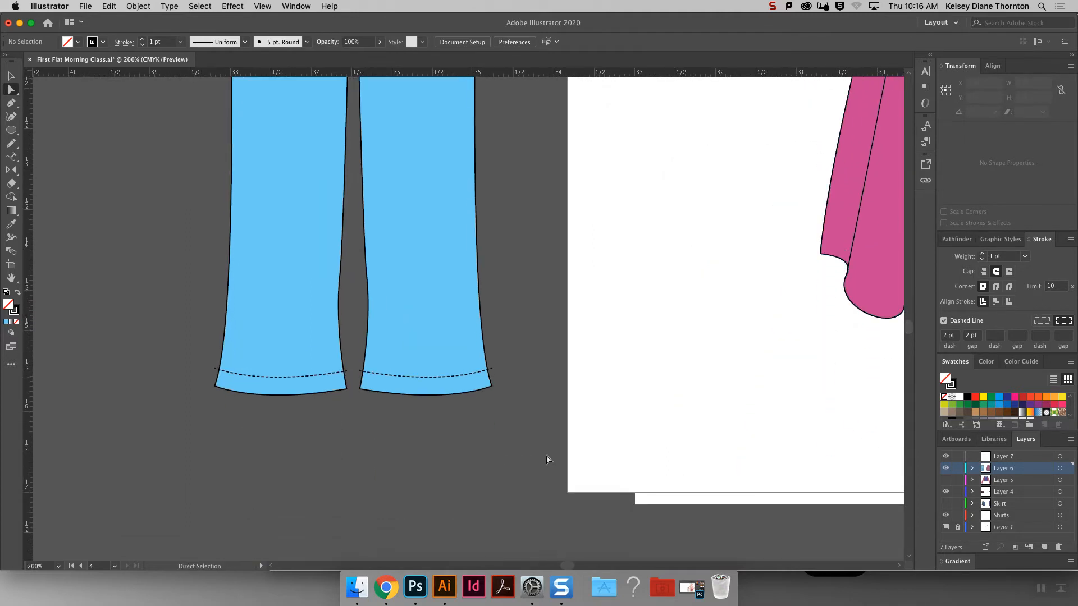
click(429, 379)
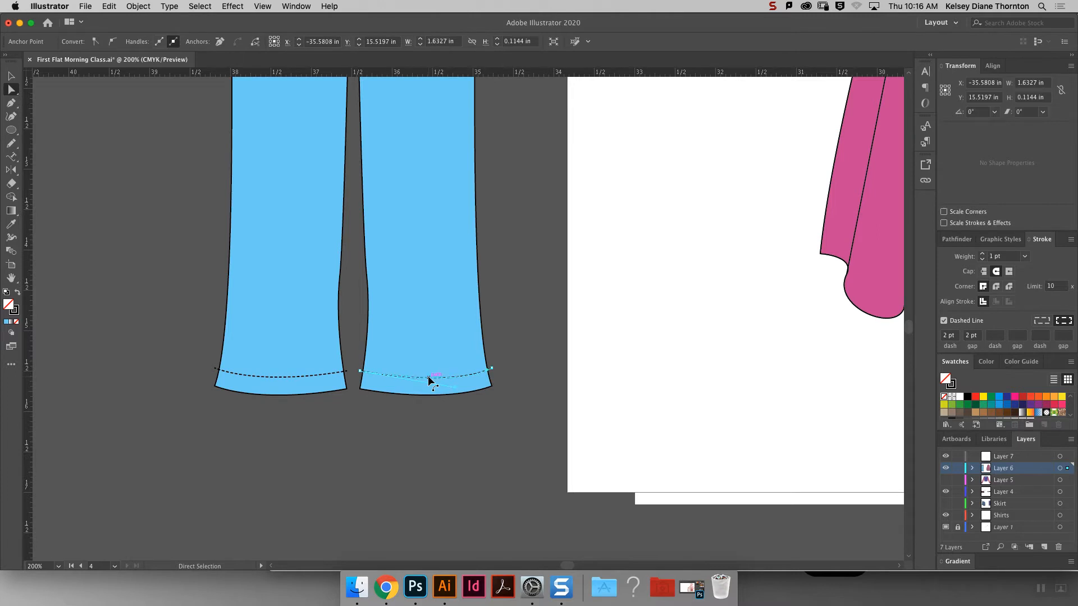
drag(428, 380, 429, 378)
click(509, 375)
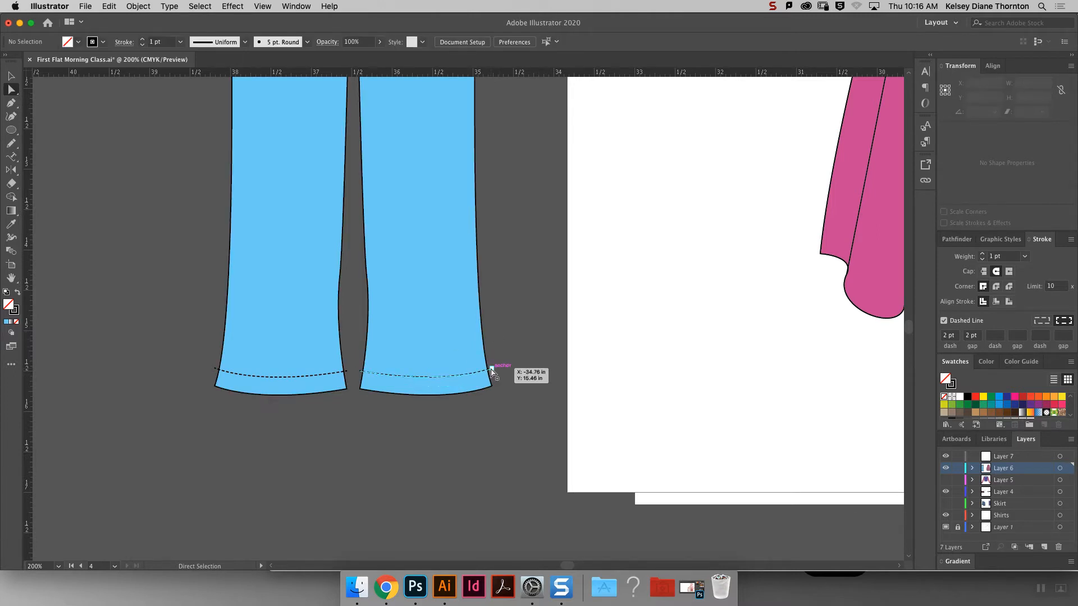
click(491, 369)
drag(492, 370, 487, 372)
drag(363, 369, 343, 373)
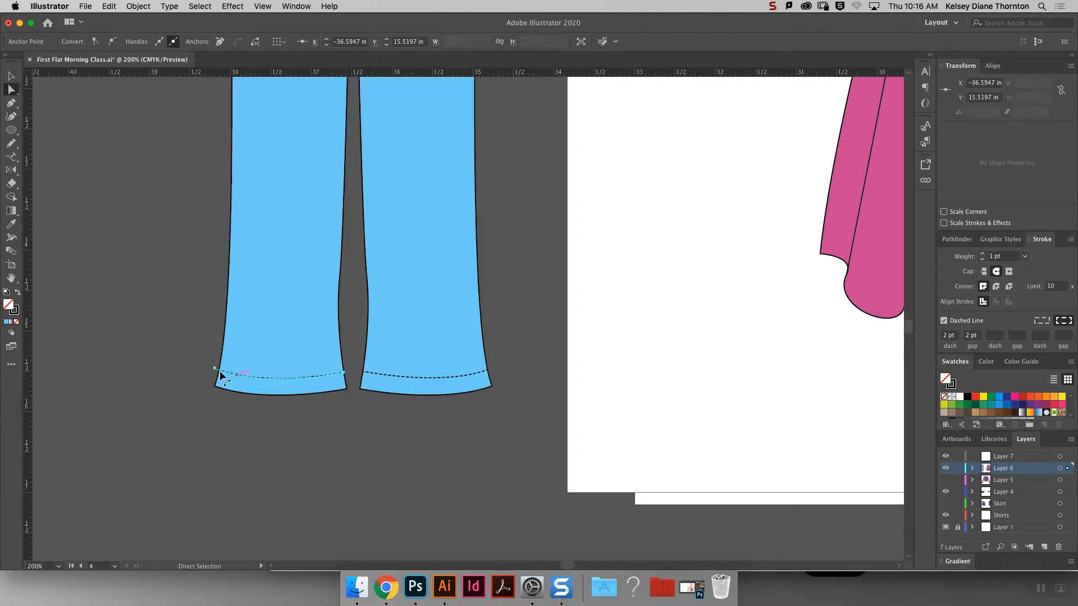
click(214, 369)
click(187, 354)
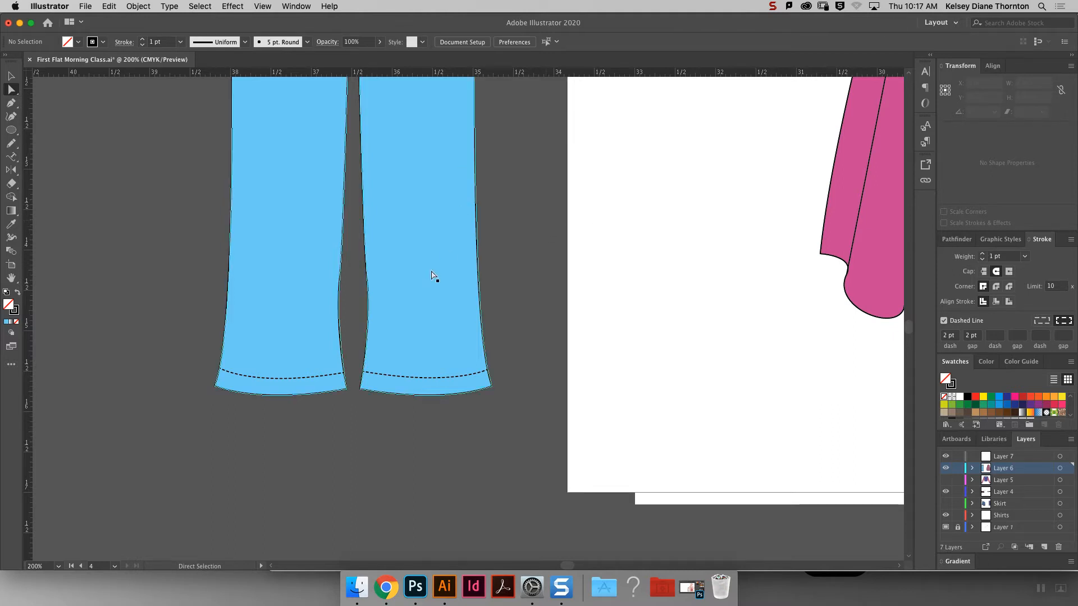
Paste a copy of the right leg's outer side segments in place and nudge it left to form a parallel side line.
key(v)
scroll(474, 340, down, 8)
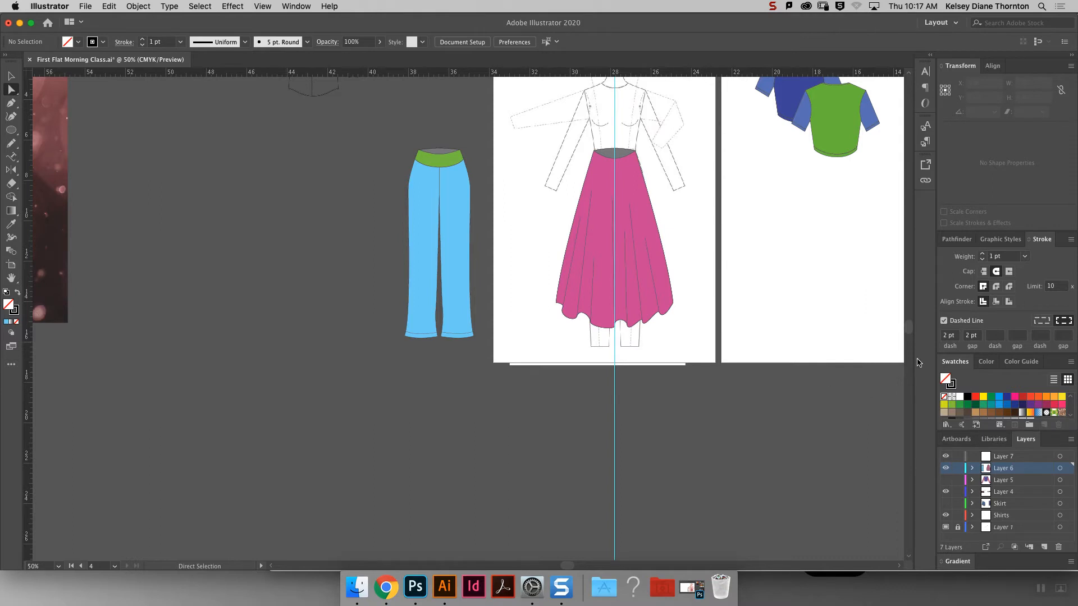
scroll(909, 331, up, 3)
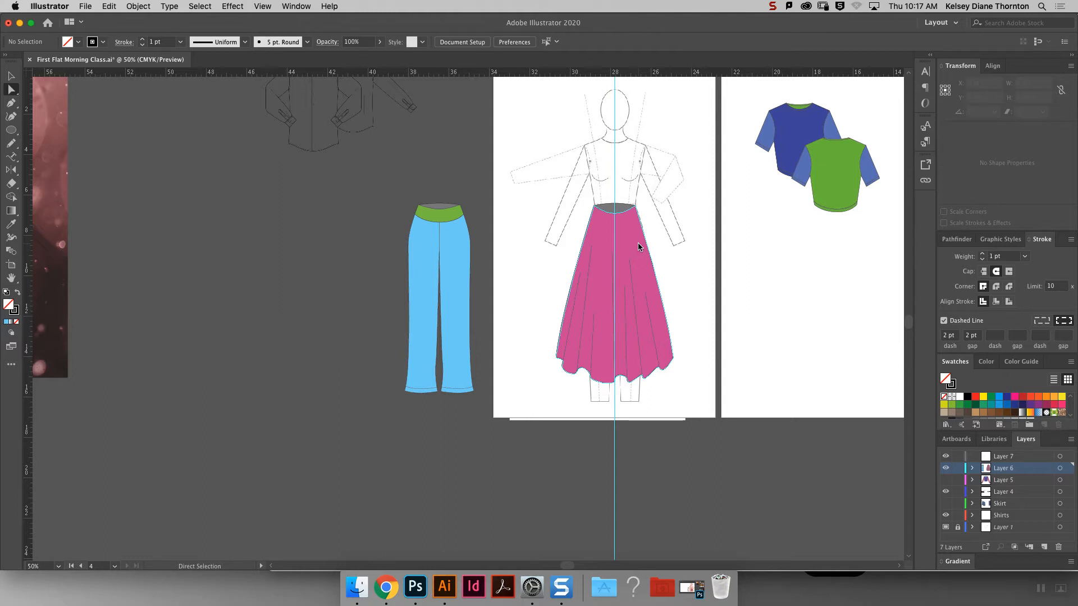
key(super+equal)
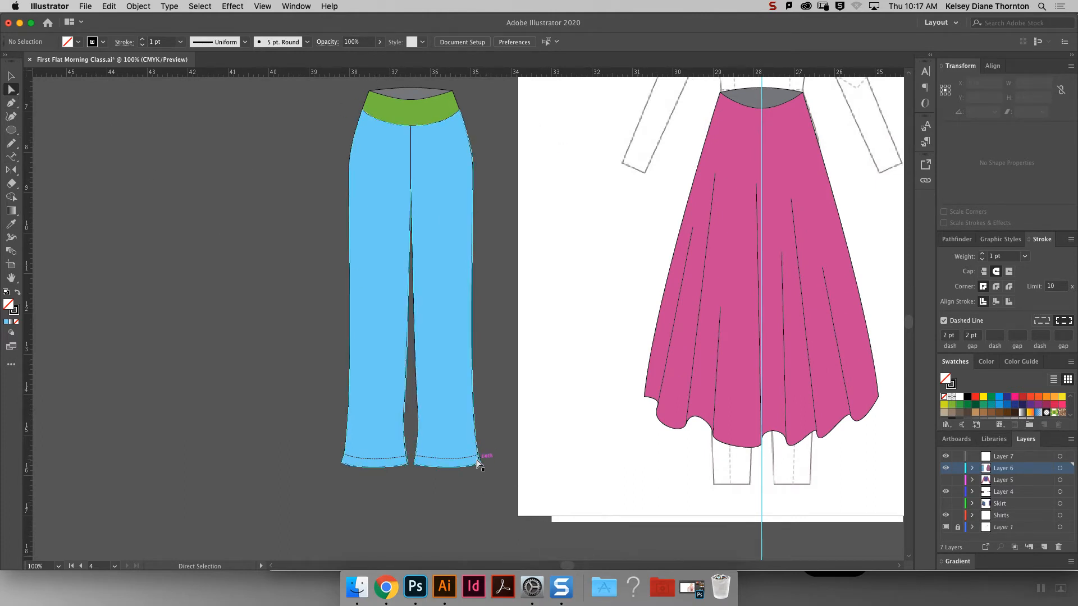
click(476, 165)
key(v)
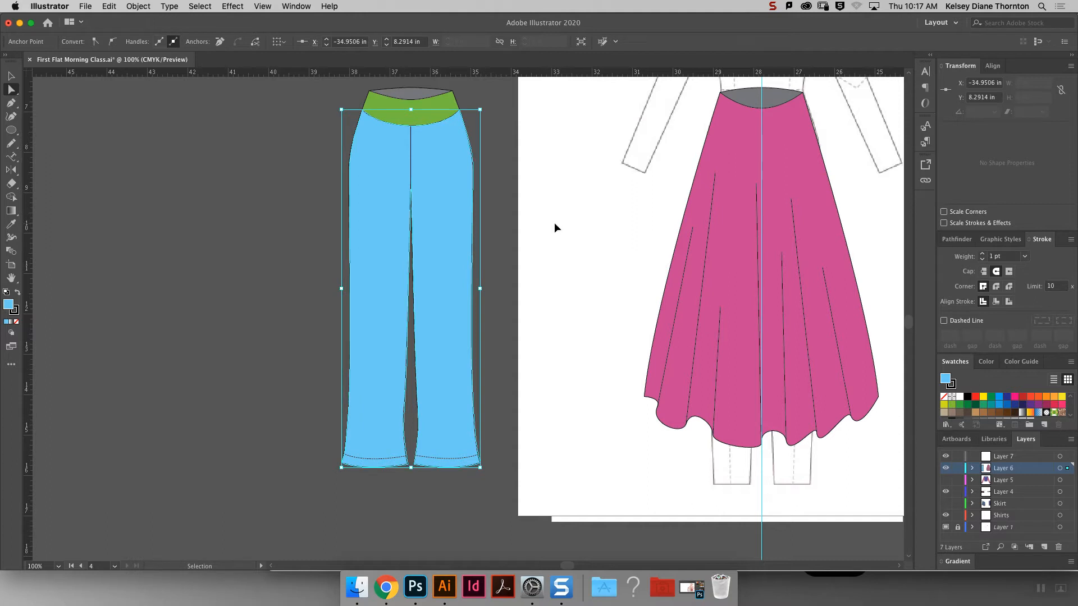
key(a)
key(Left)
key(Left)
key(Left)
key(Left)
key(Left)
key(Left)
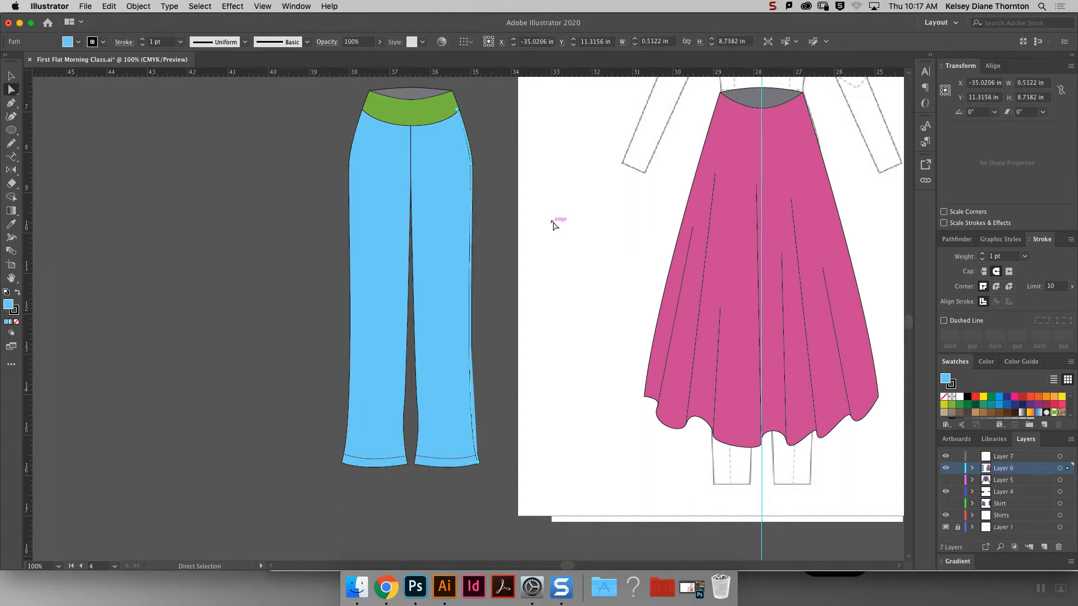
Make the copied side line of the pants dashed with a 2 pt dash and 2 pt gap, and deselect it.
click(945, 321)
click(499, 231)
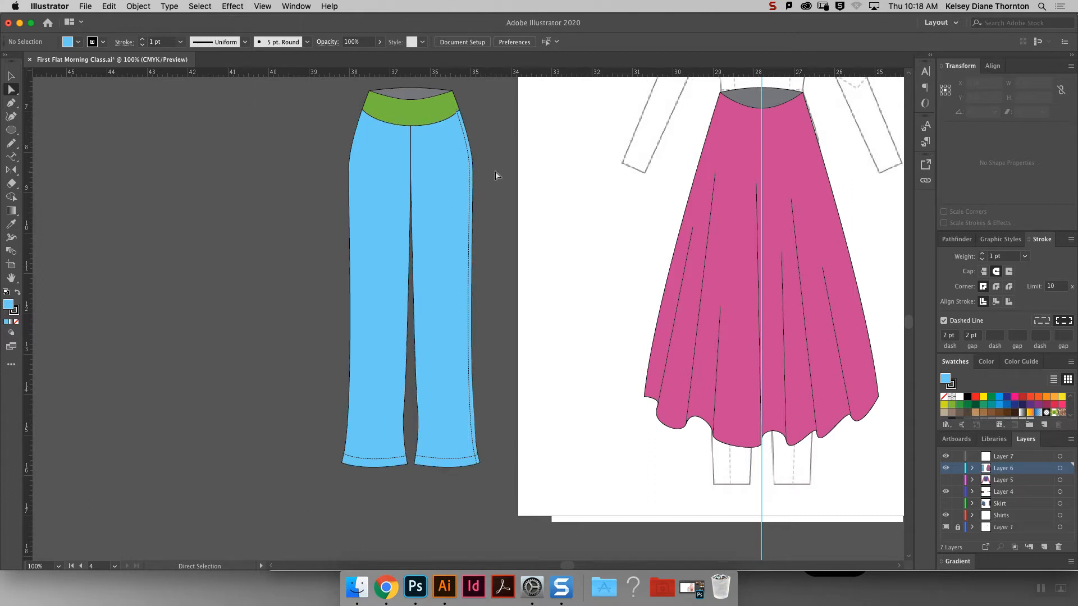
click(470, 199)
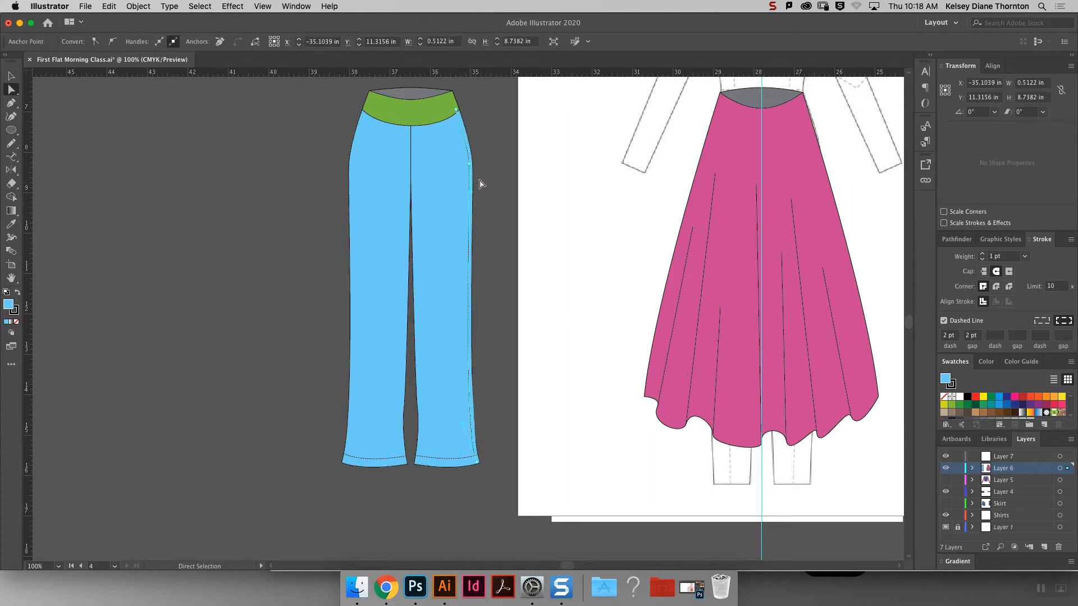
click(11, 76)
click(385, 224)
click(520, 212)
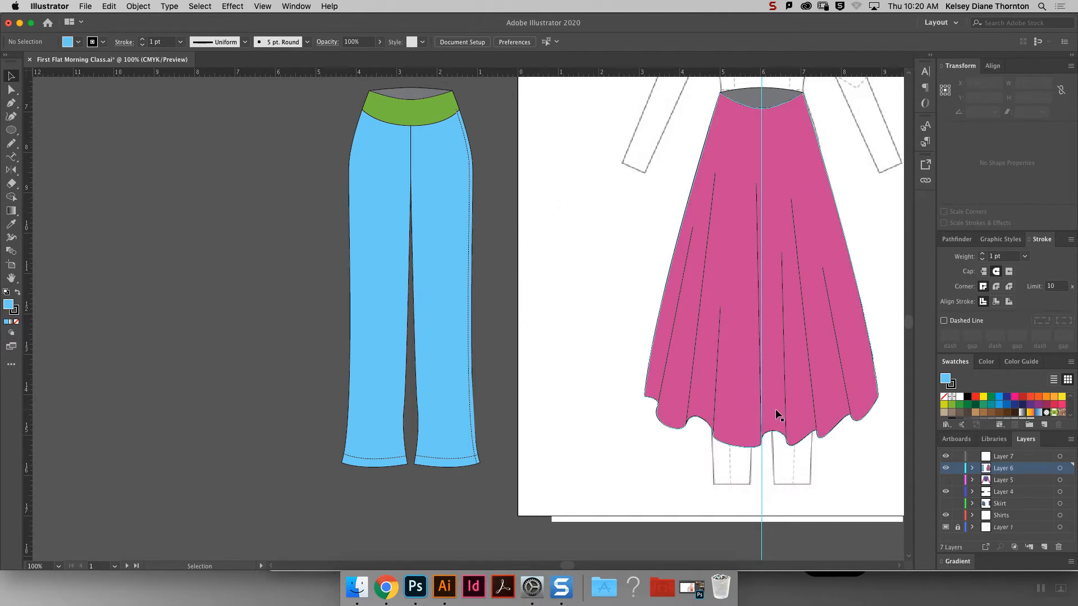
click(16, 90)
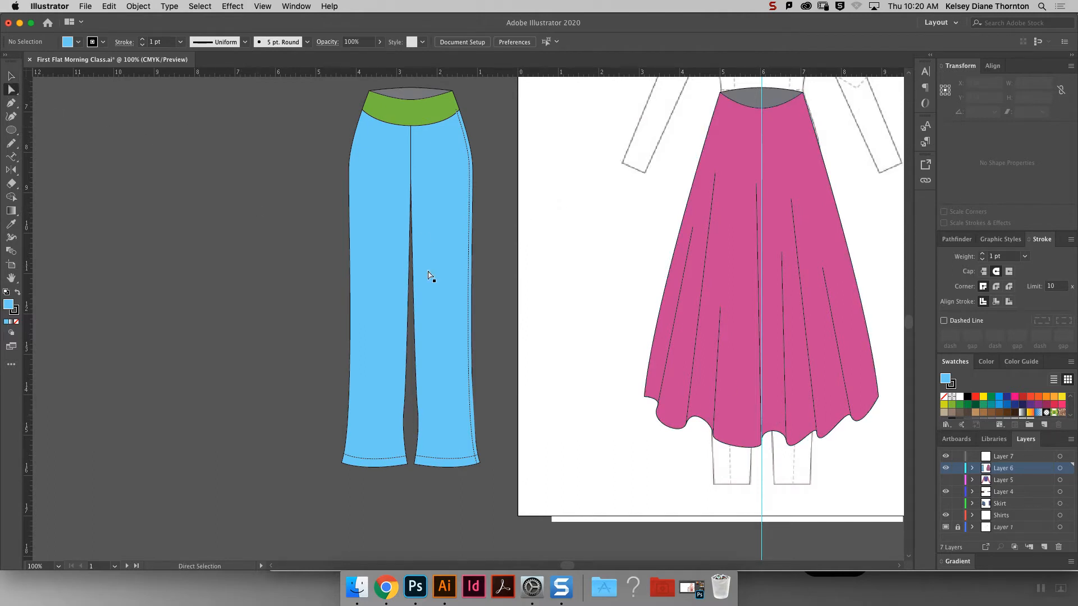
click(709, 423)
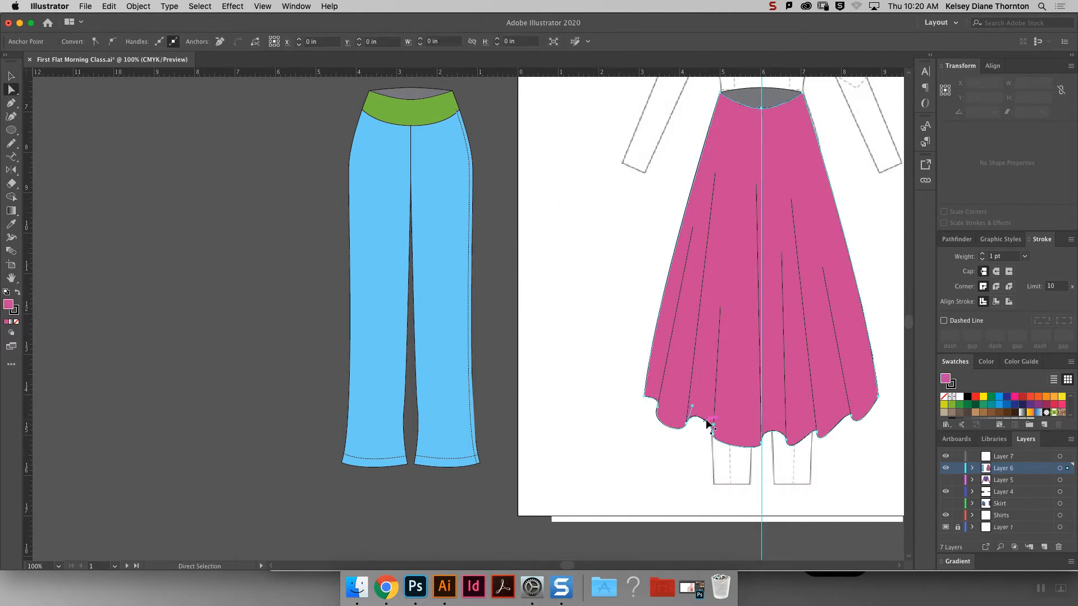
shift+click(666, 425)
shift+click(658, 405)
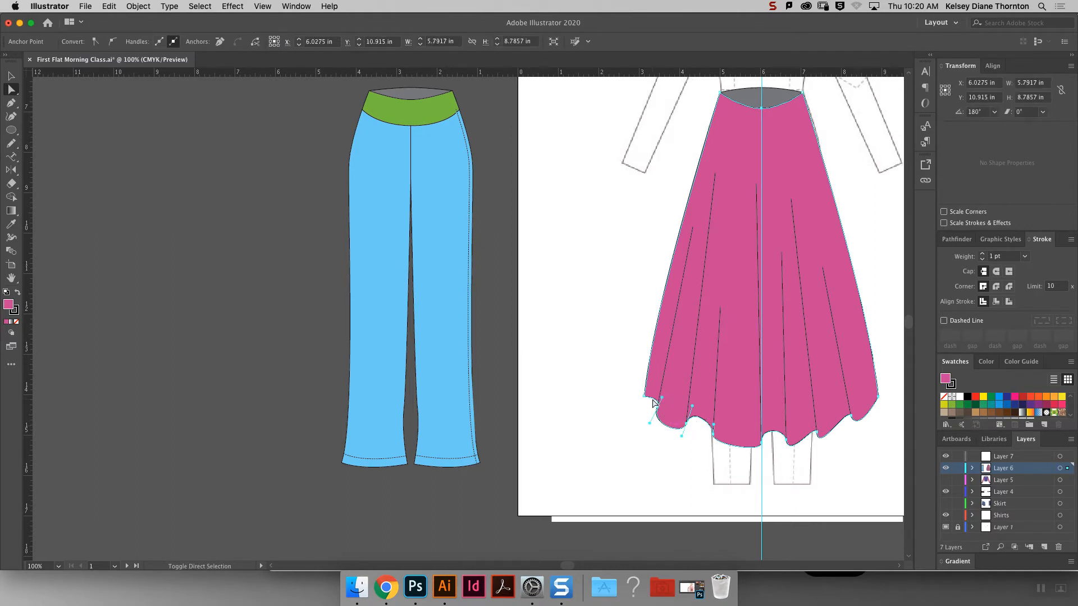
key(super+z)
key(super+z)
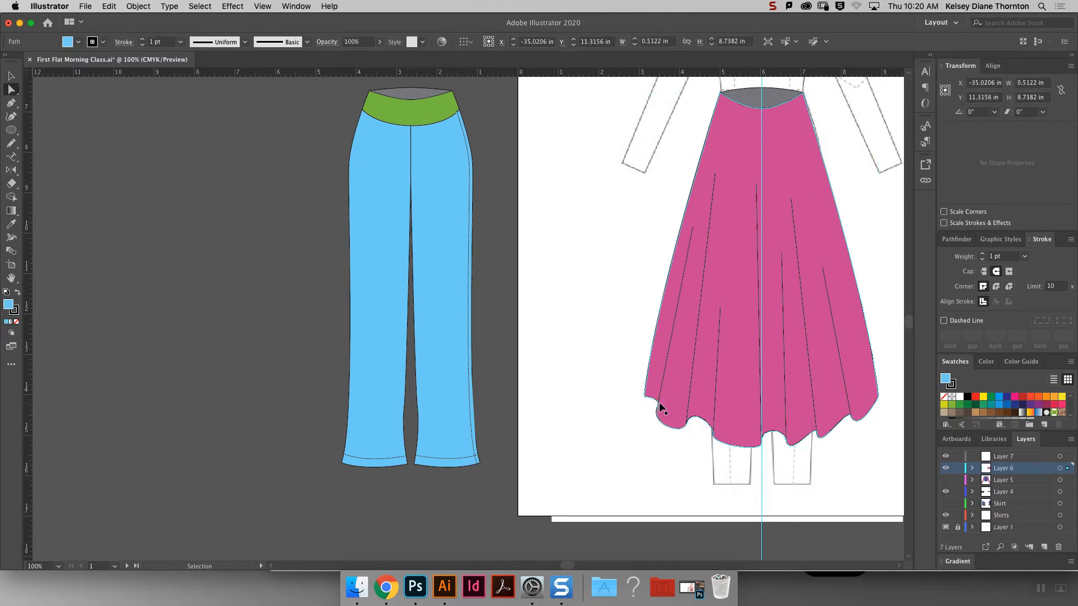
Paste a copy of the hem curves at the skirt's left end in place and nudge it up above the hem.
click(661, 401)
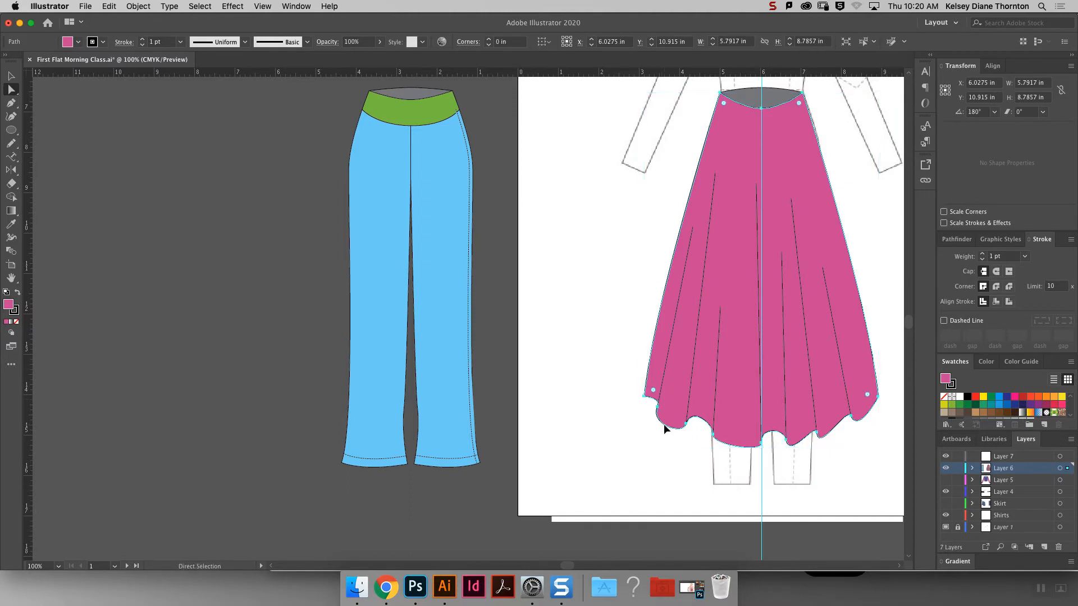
click(656, 406)
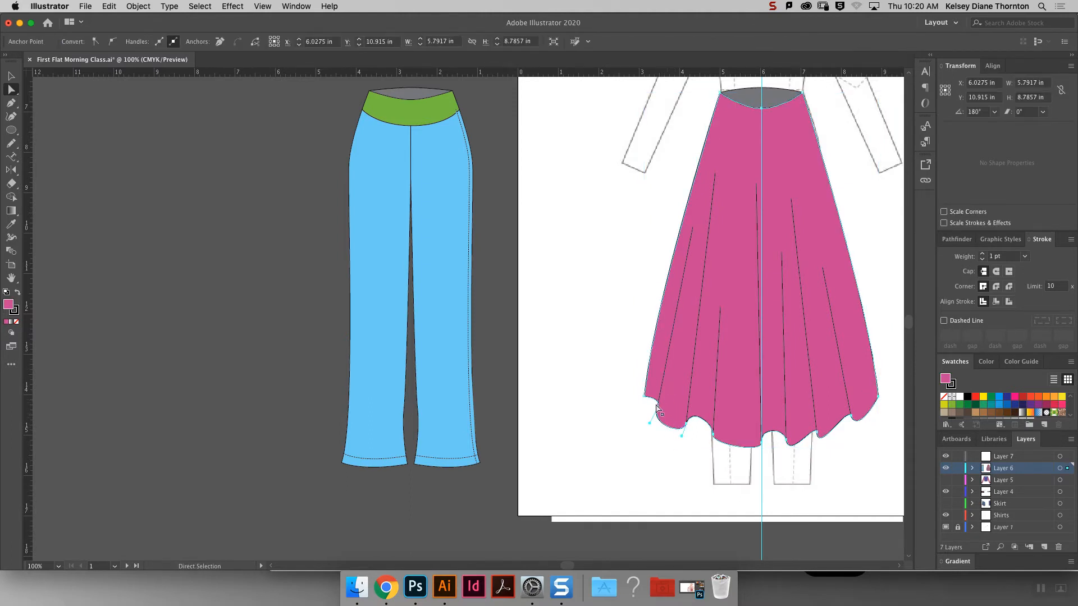
click(672, 406)
key(Up)
key(Up)
key(Up)
key(Up)
key(Up)
key(Up)
click(630, 445)
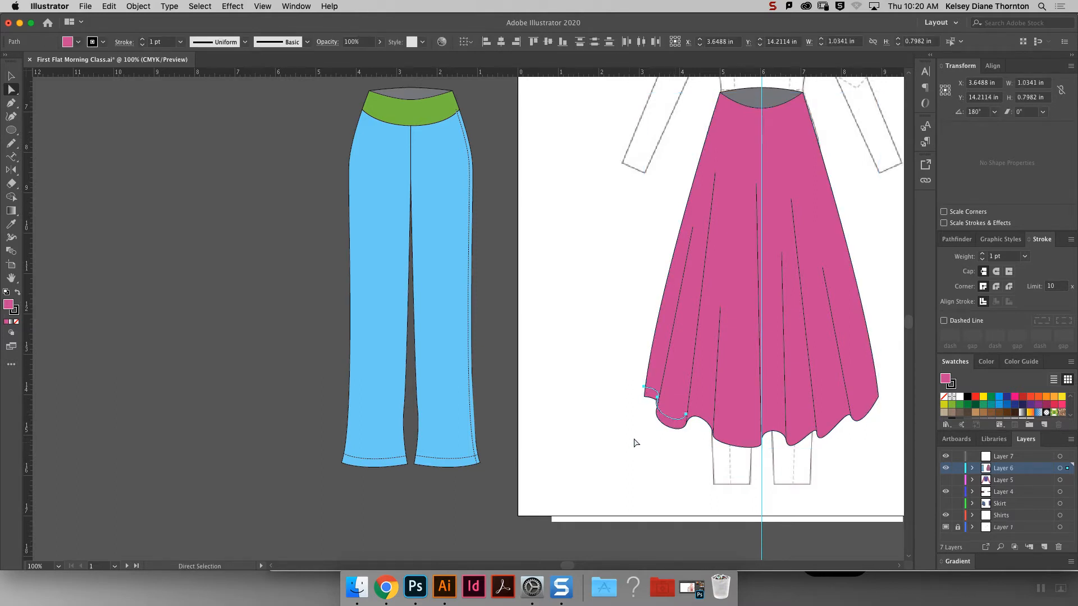
Try to shift the copied hem line's anchor point onto the fold line at the skirt's left end.
click(668, 417)
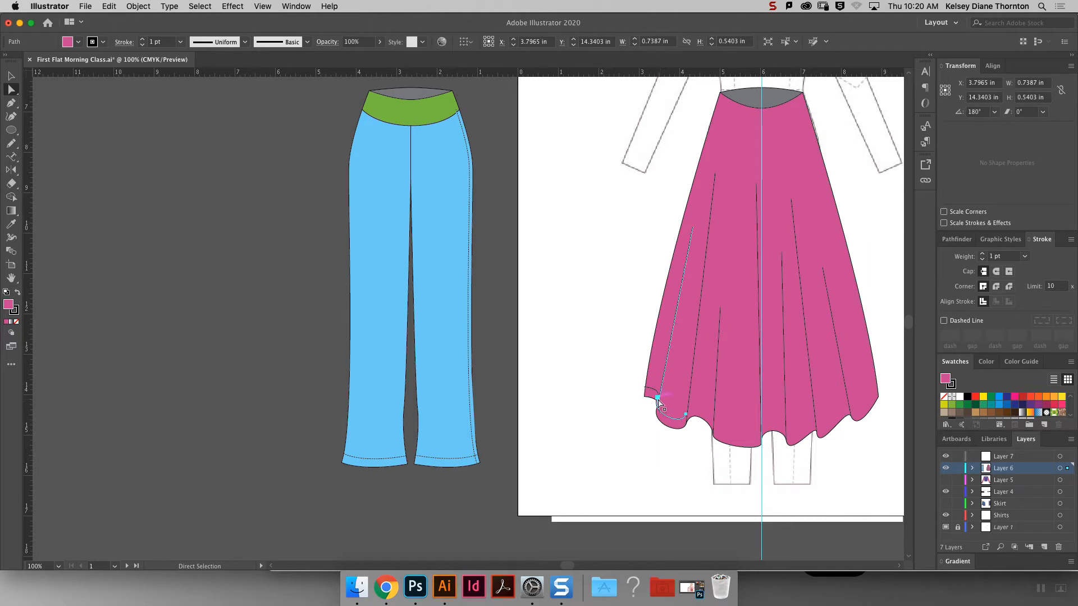
click(657, 398)
key(super+equal)
key(super+equal)
click(465, 393)
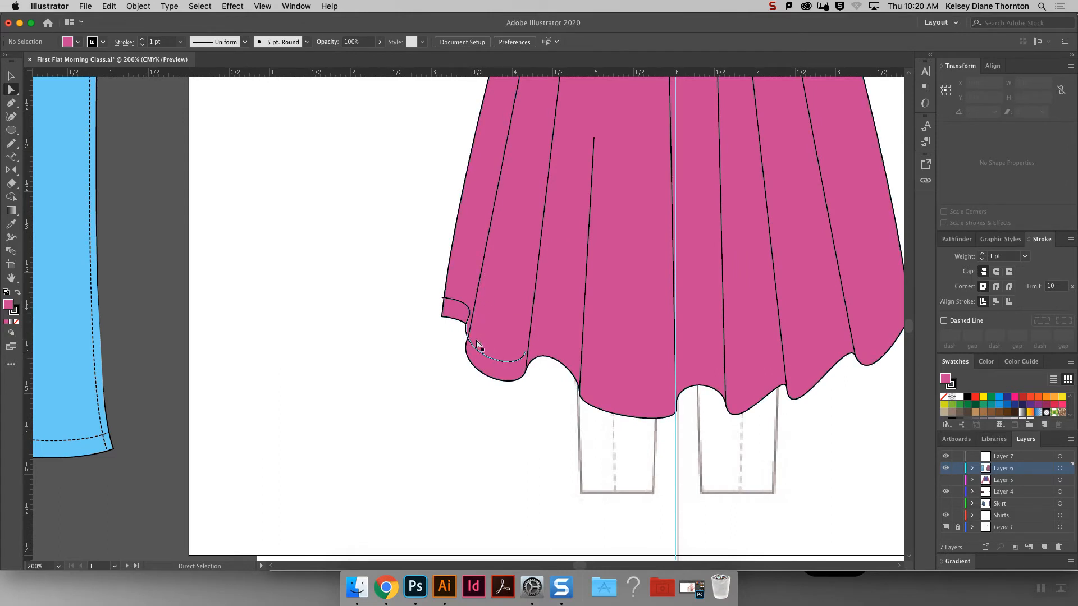
click(472, 320)
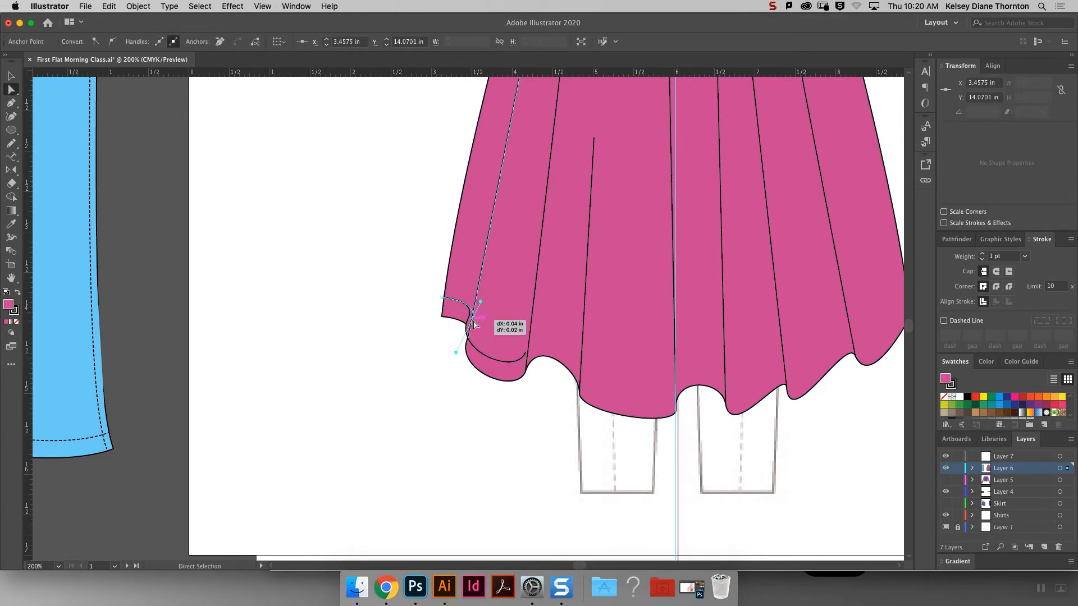
drag(468, 319, 471, 319)
Undo the anchor adjustments and delete the copied hem curves at the skirt's left end.
key(super+z)
key(super+z)
key(super+z)
key(super+z)
key(super+z)
key(super+z)
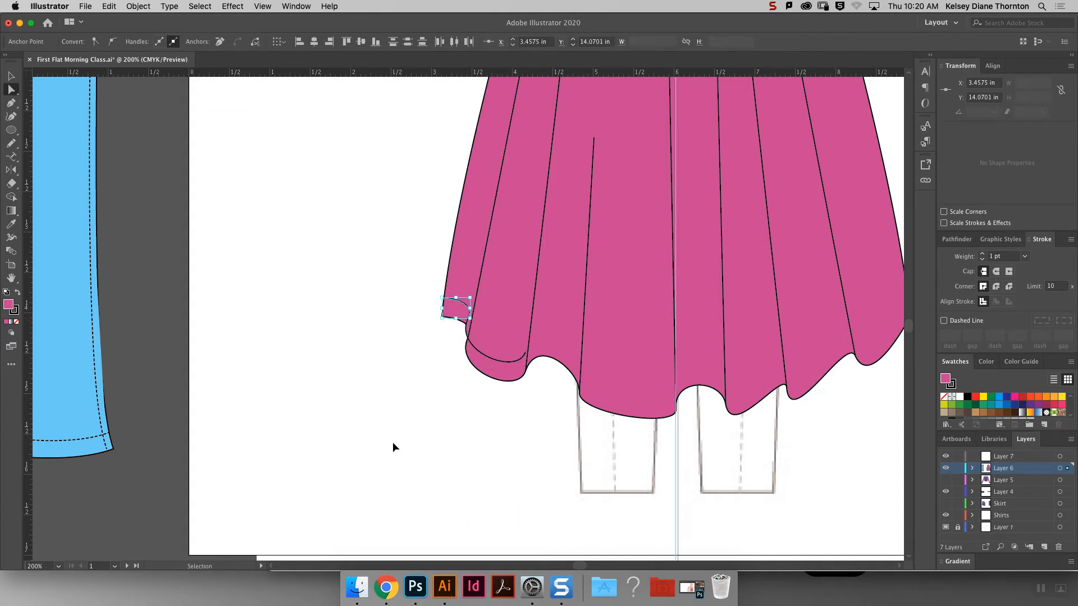
key(super+z)
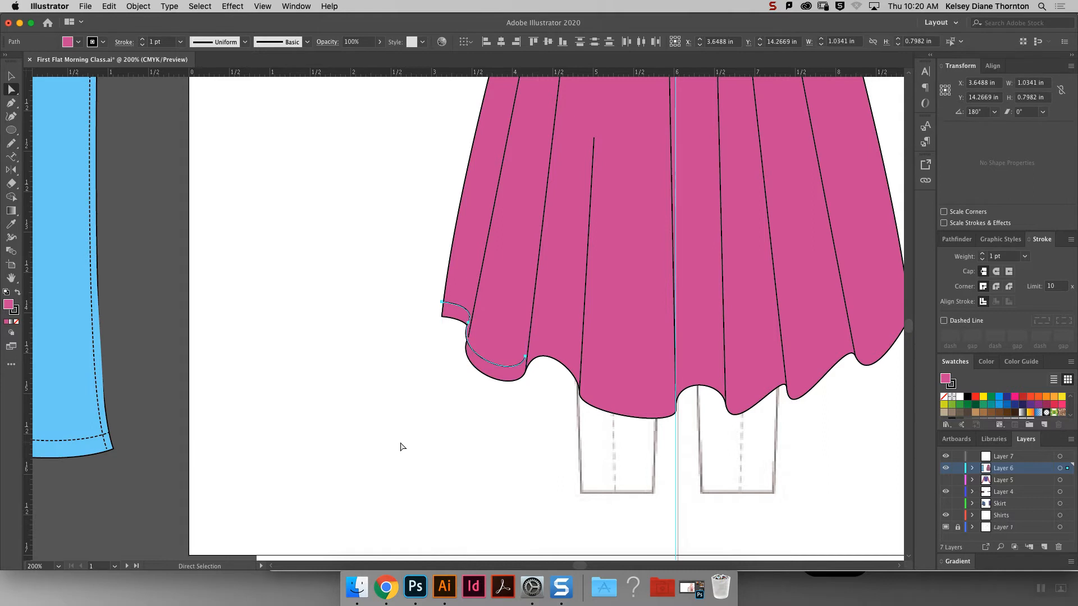
key(Delete)
Place a duplicate of the pink skirt body on the artboard to its right and deselect it.
key(super+minus)
key(super+minus)
key(super+minus)
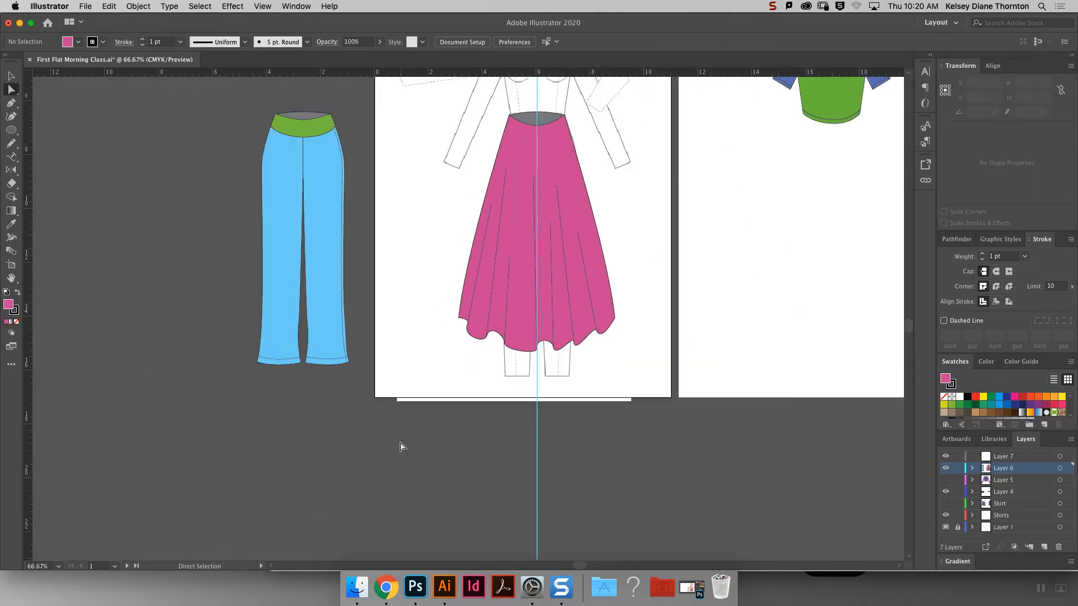
click(11, 76)
click(559, 160)
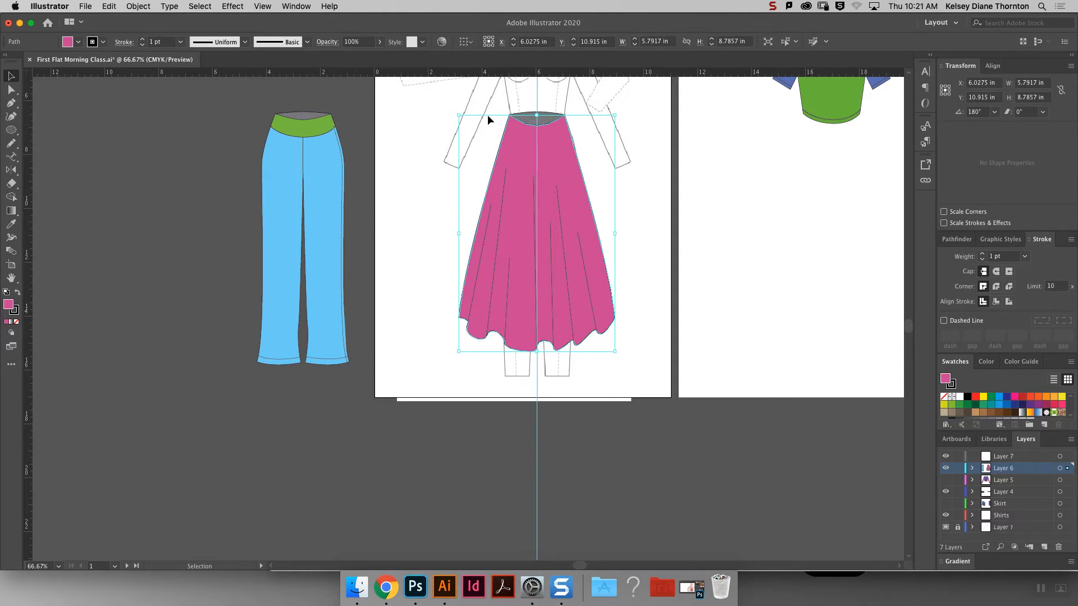
click(390, 99)
drag(514, 222, 728, 243)
click(873, 218)
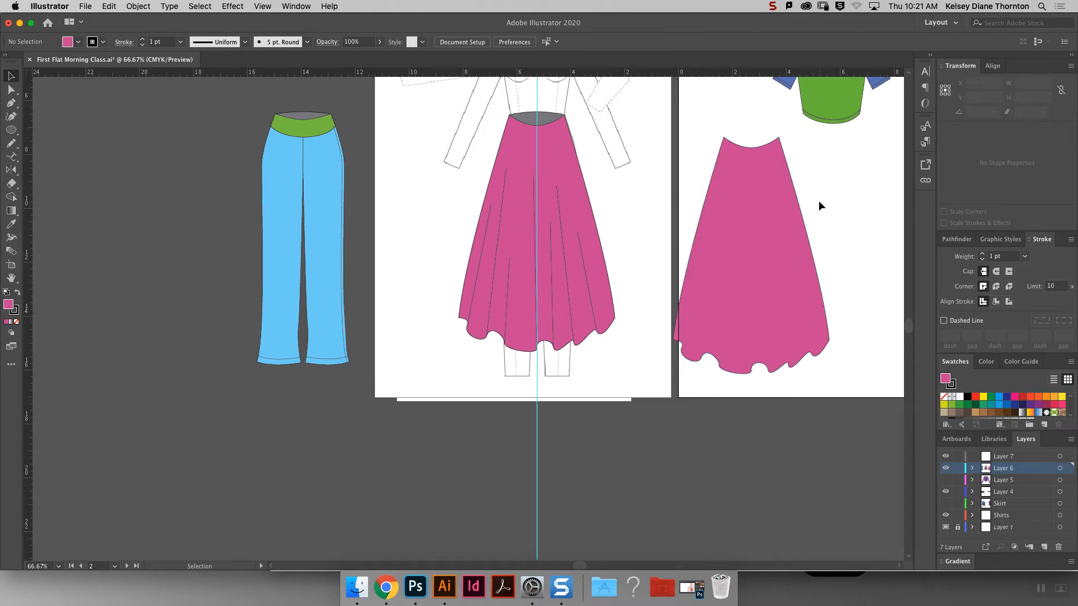
Delete the duplicate skirt's waist anchor points so that only its wavy hem path remains.
click(7, 89)
drag(696, 121, 795, 202)
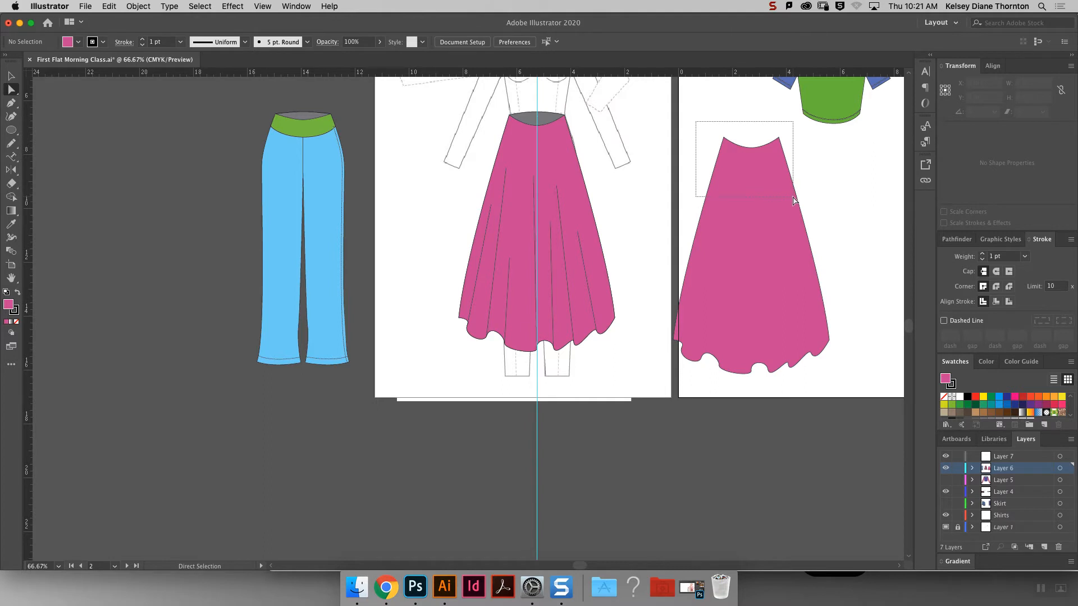
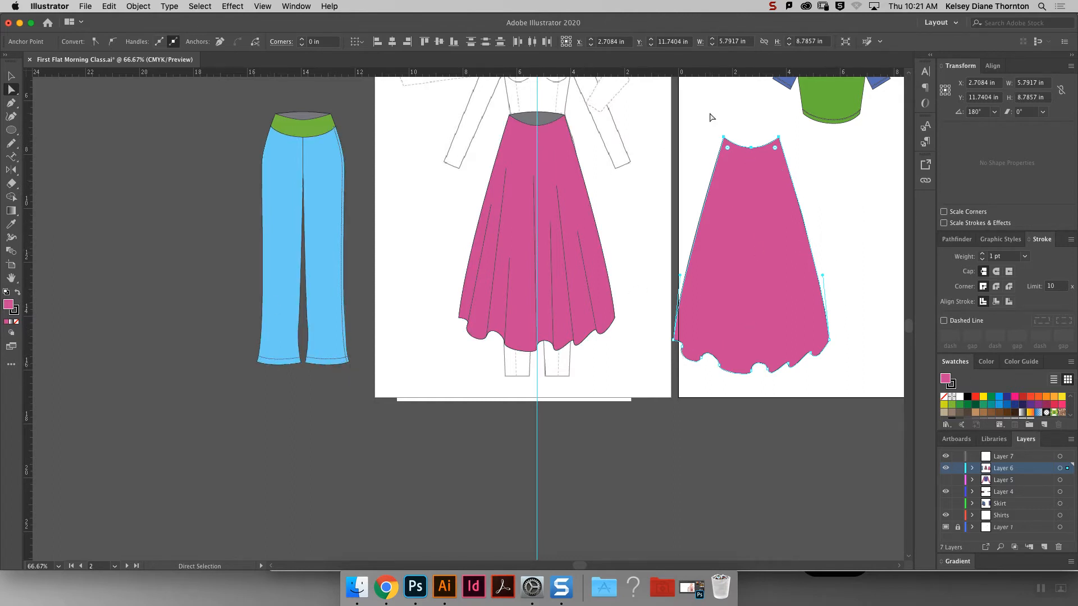
click(778, 137)
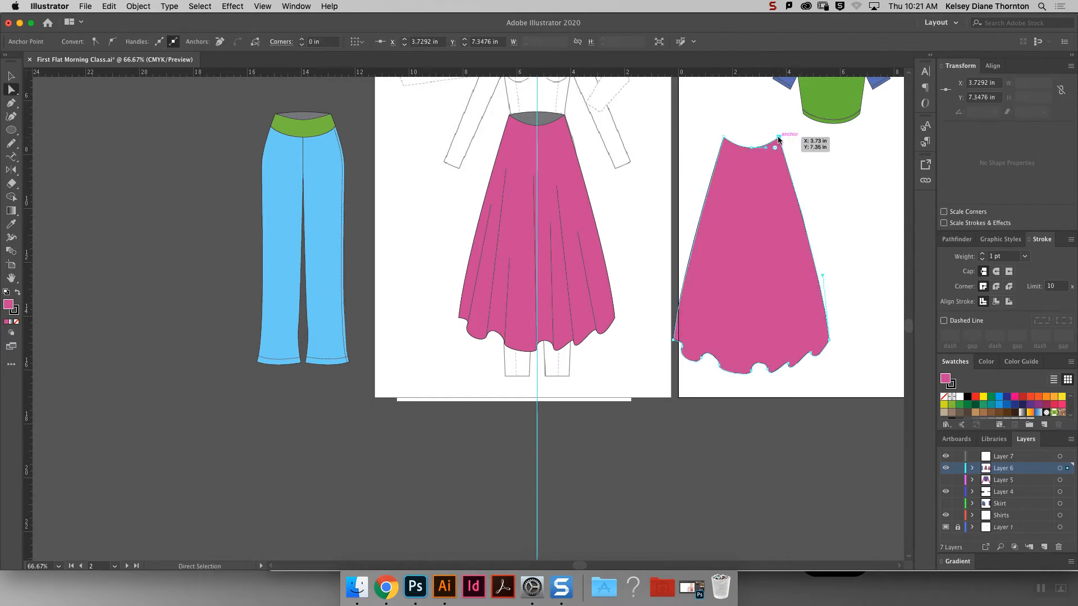
key(Delete)
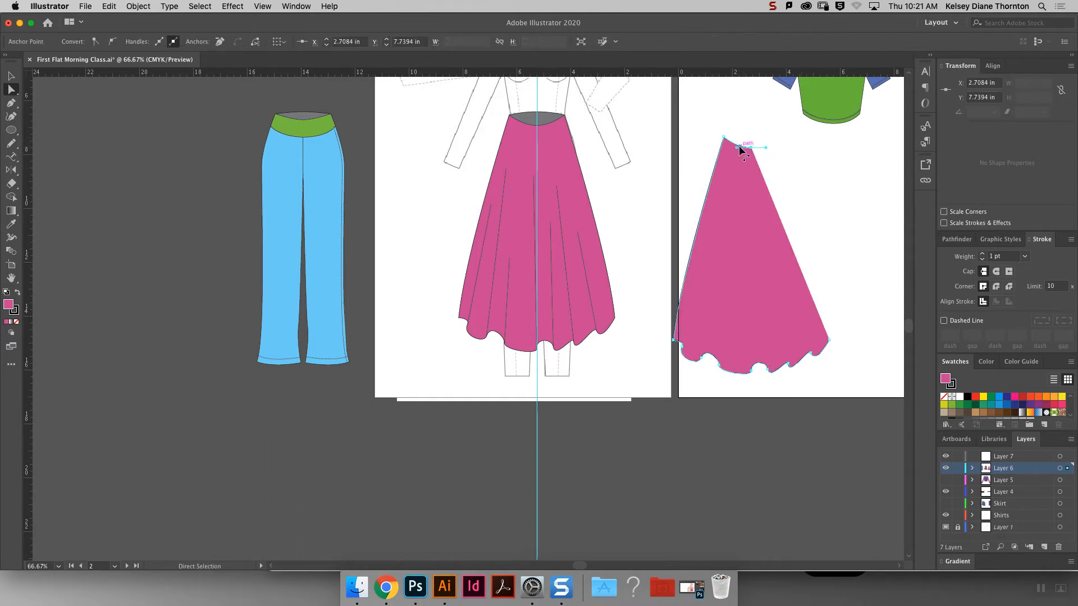
click(724, 137)
key(Delete)
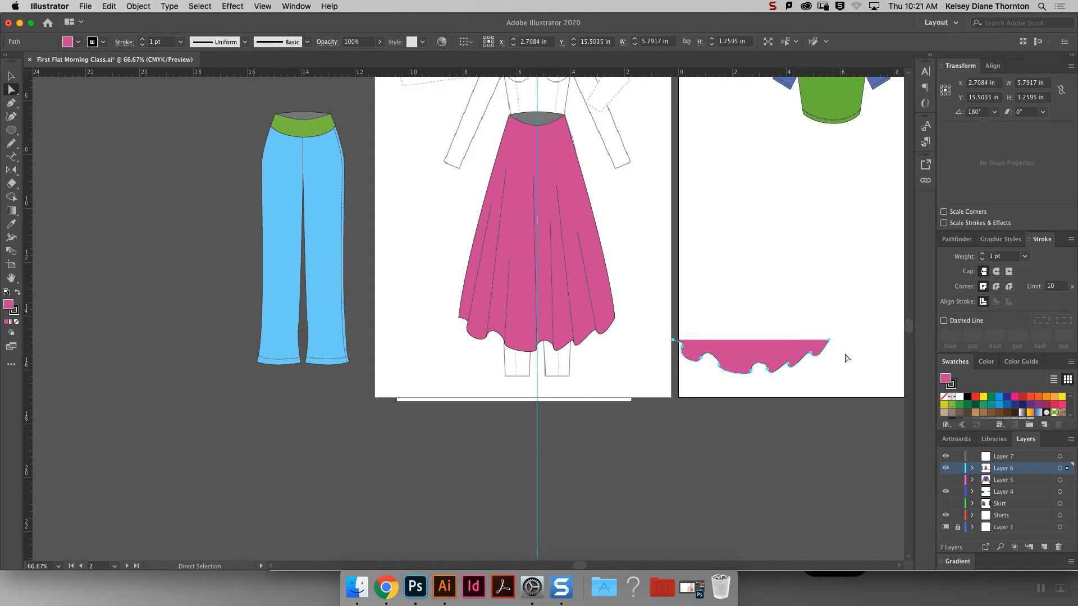
Remove the hem path's fill and give it a dashed stroke with 2 pt dash, 2 pt gap and round cap.
click(944, 397)
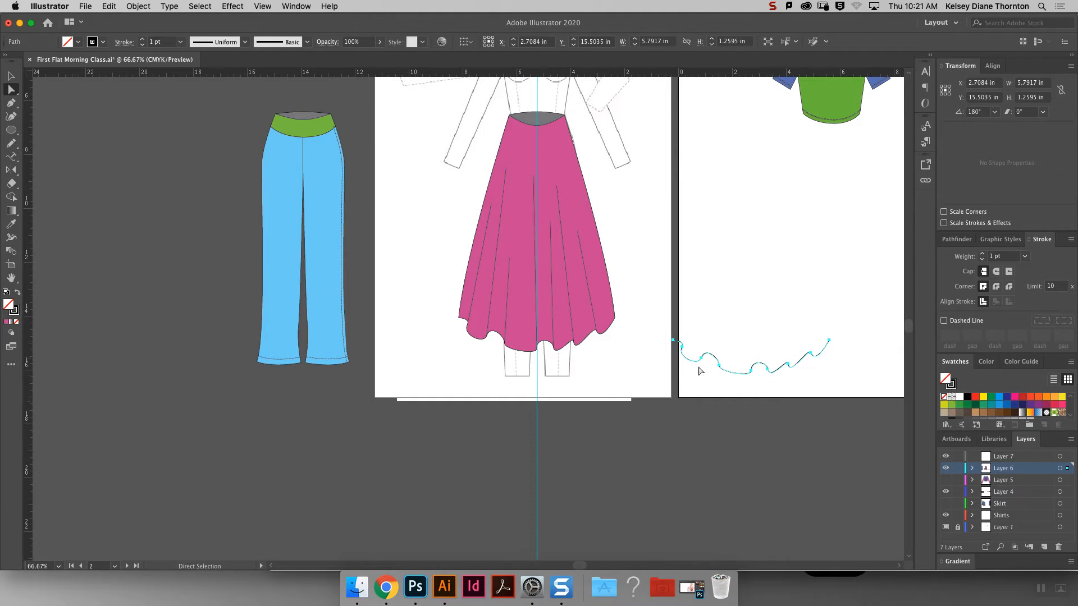
click(944, 321)
click(996, 272)
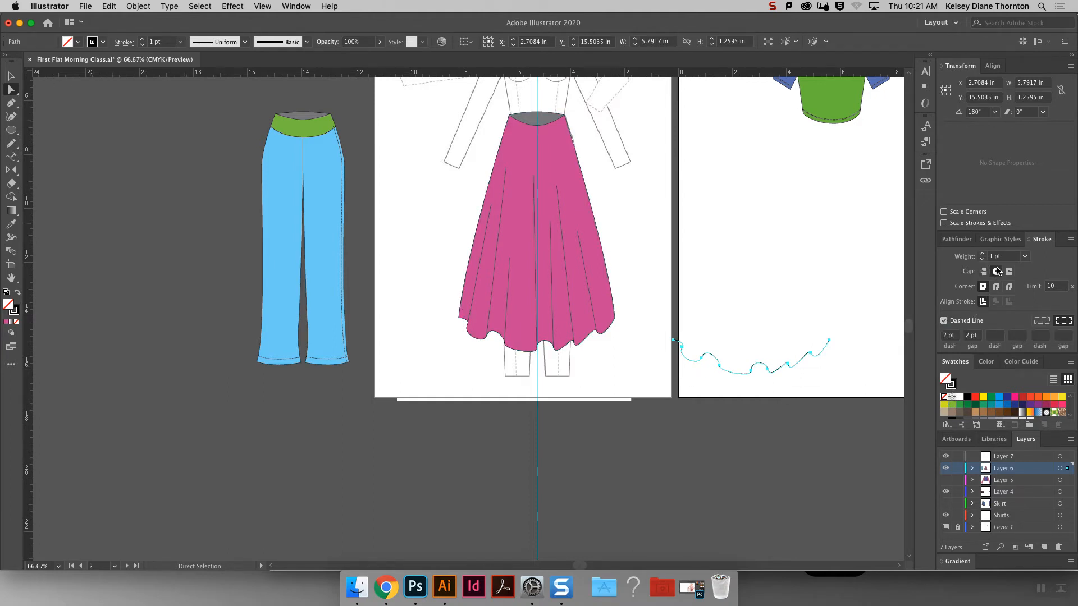
Move the dashed hem path onto the original skirt, slightly above its hem.
click(11, 75)
click(834, 341)
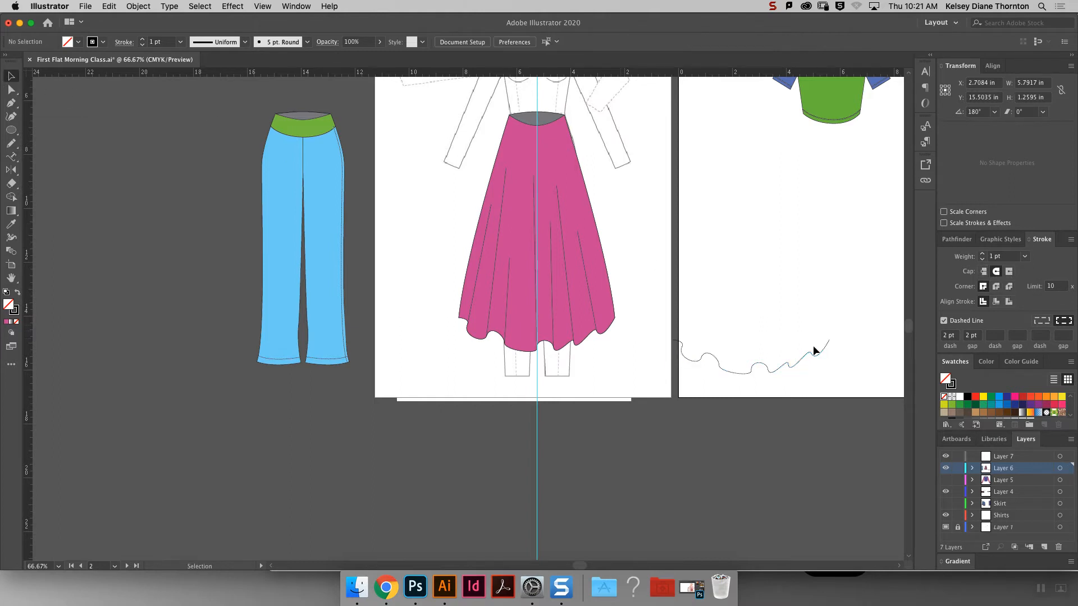
drag(736, 374, 525, 342)
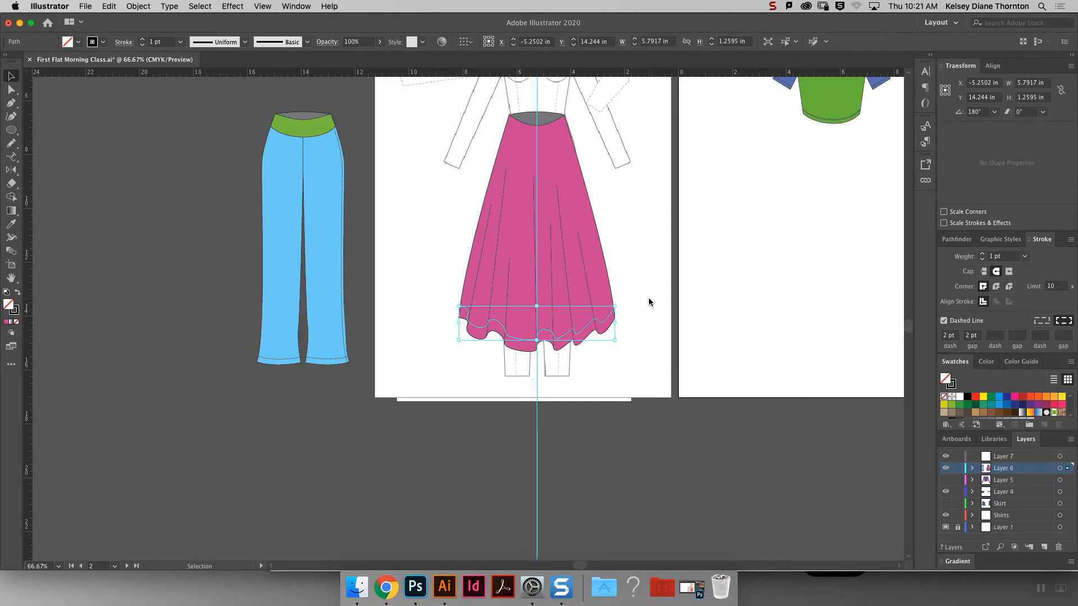
Move the dashed hem line's leftmost anchor points onto the skirt's left side edge and first two fold lines.
key(a)
key(super+equal)
key(super+equal)
key(super+equal)
key(v)
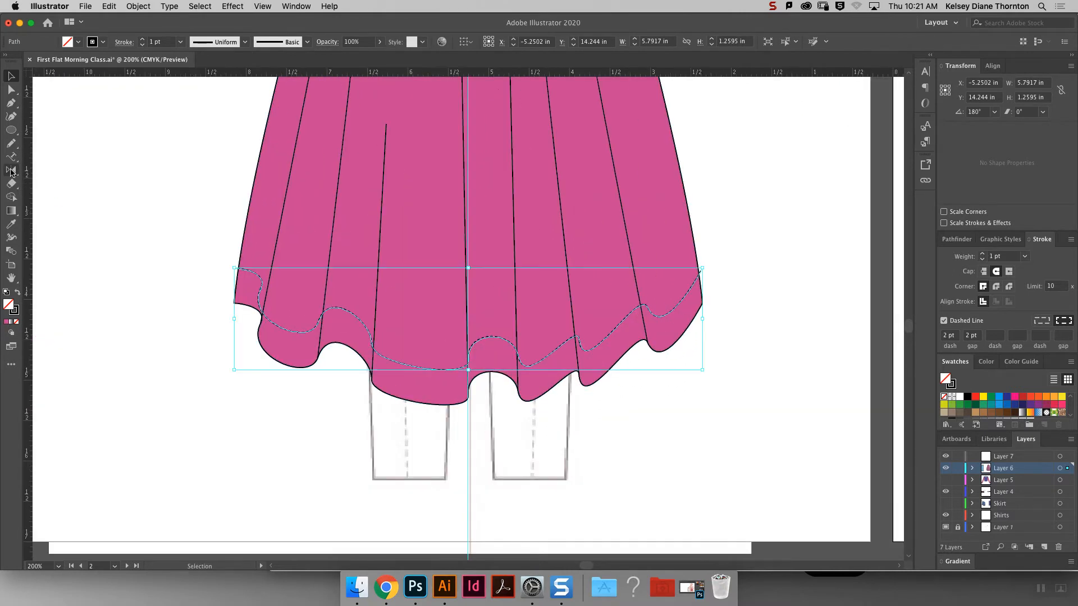
key(a)
drag(260, 292, 274, 267)
drag(317, 321, 322, 315)
drag(234, 268, 240, 270)
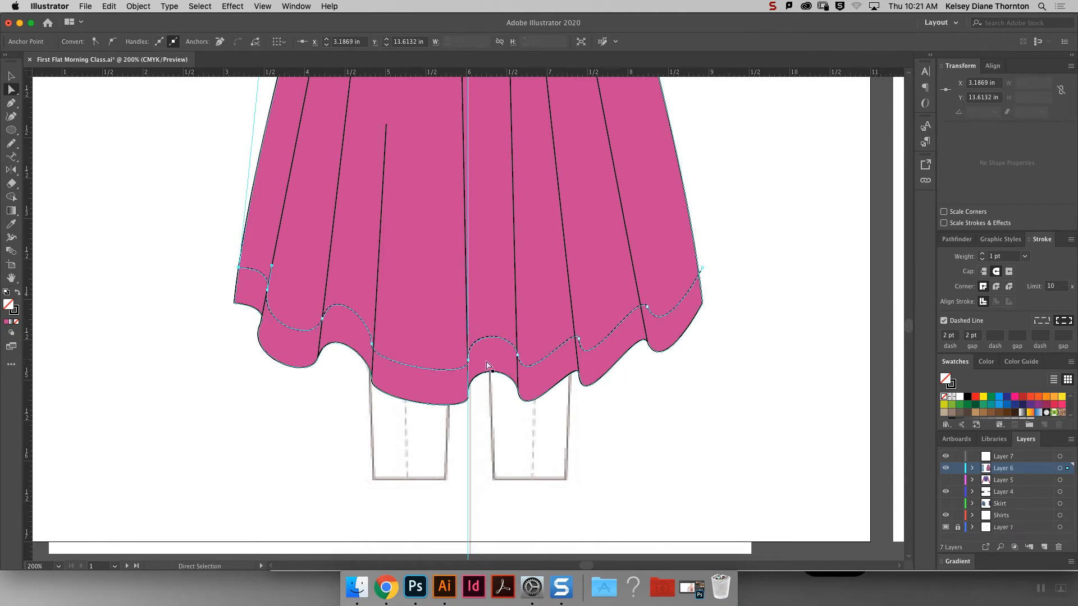
Align the dashed line's anchors with the two rightmost folds, the right side edge and the short fold left of center, and deselect it.
drag(580, 342, 577, 342)
click(648, 308)
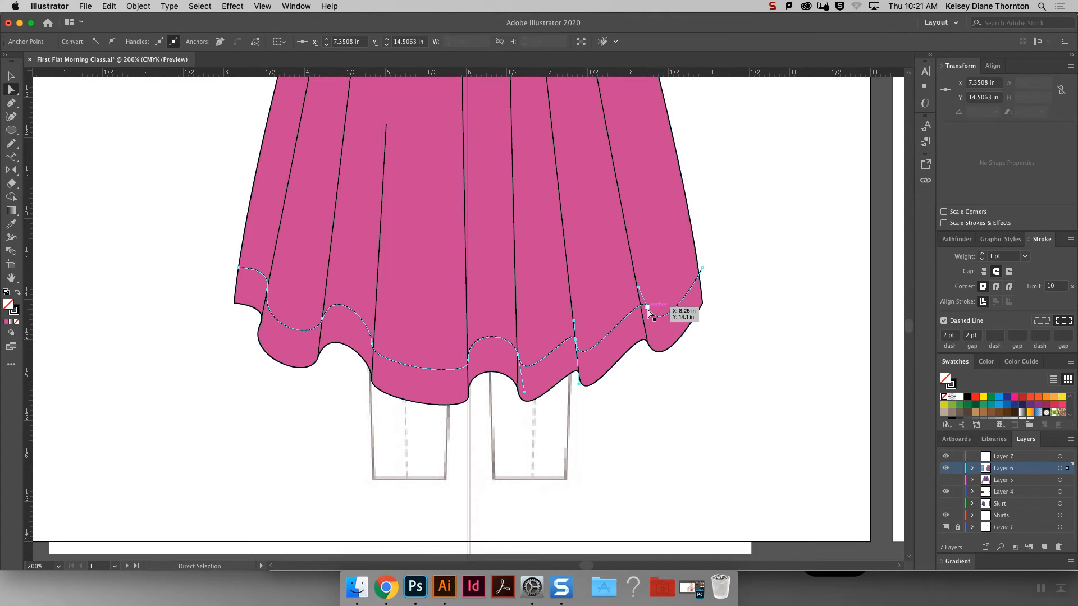
drag(648, 307, 641, 309)
click(701, 271)
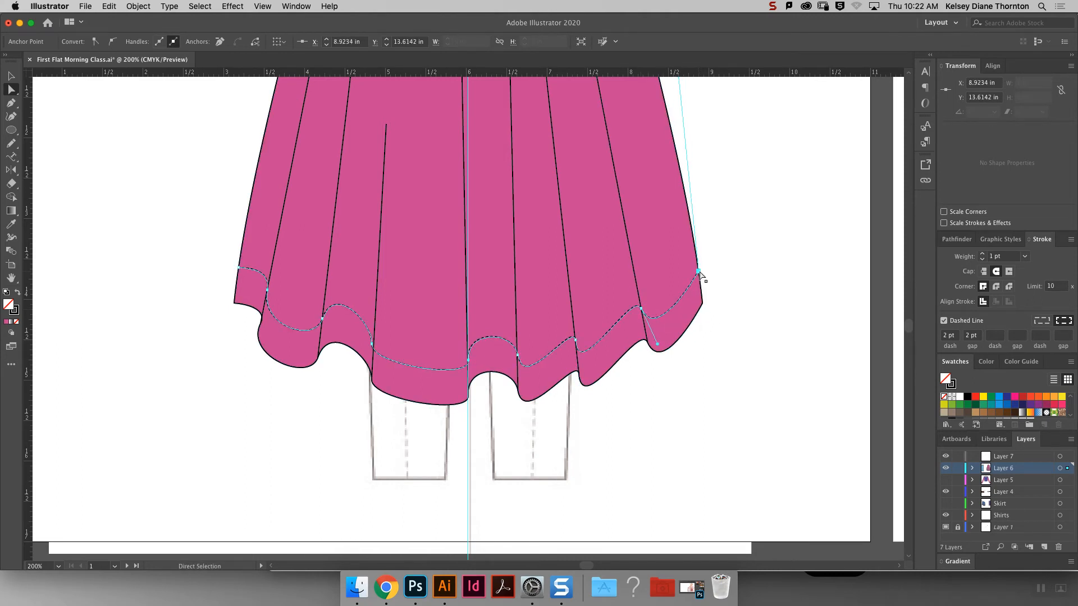
click(725, 284)
click(372, 345)
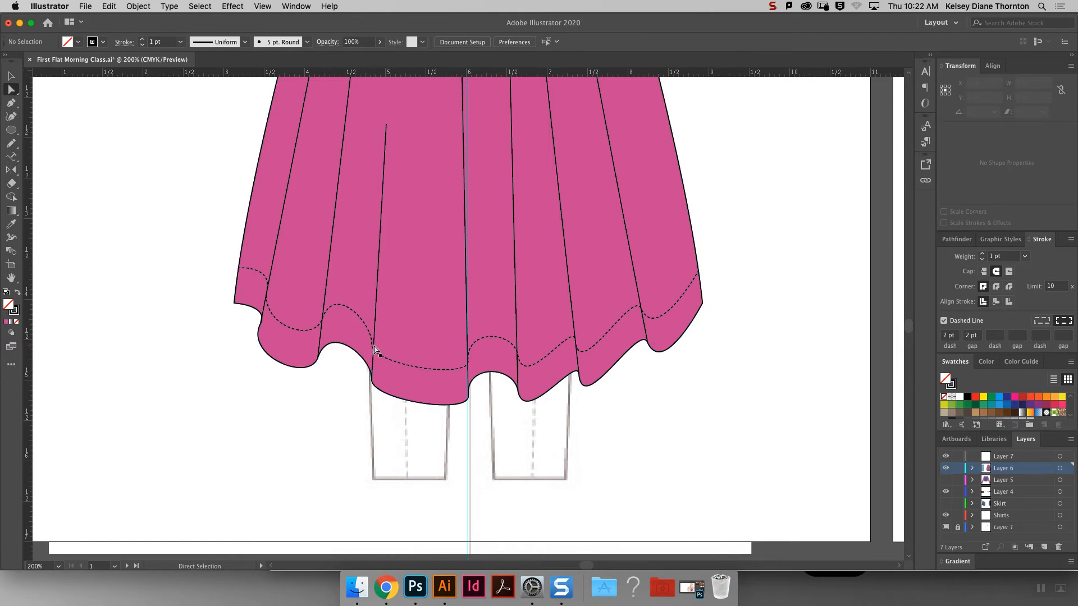
drag(372, 348, 374, 348)
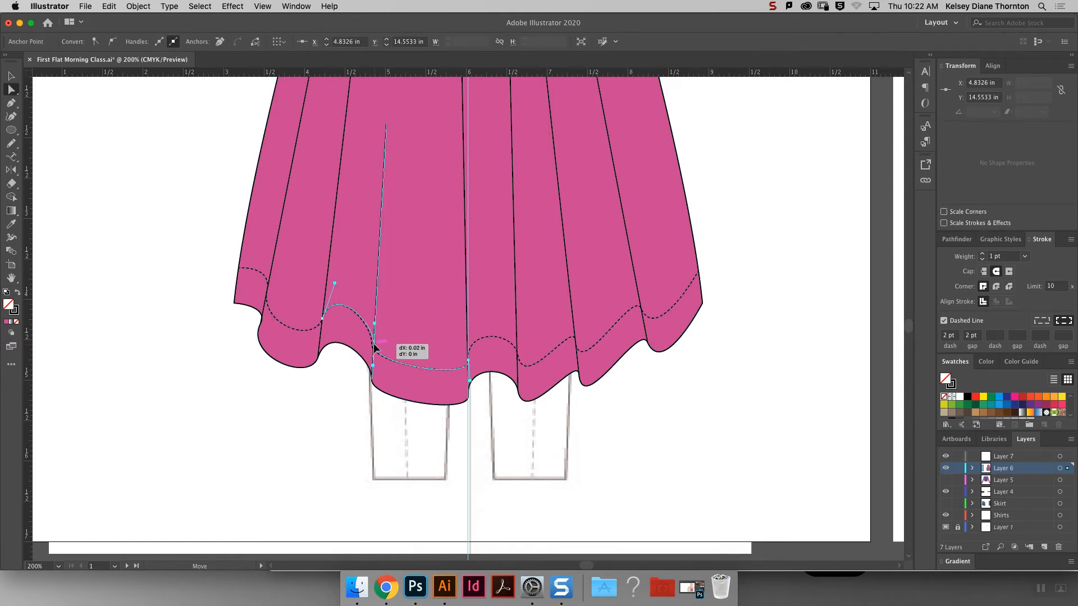
click(740, 315)
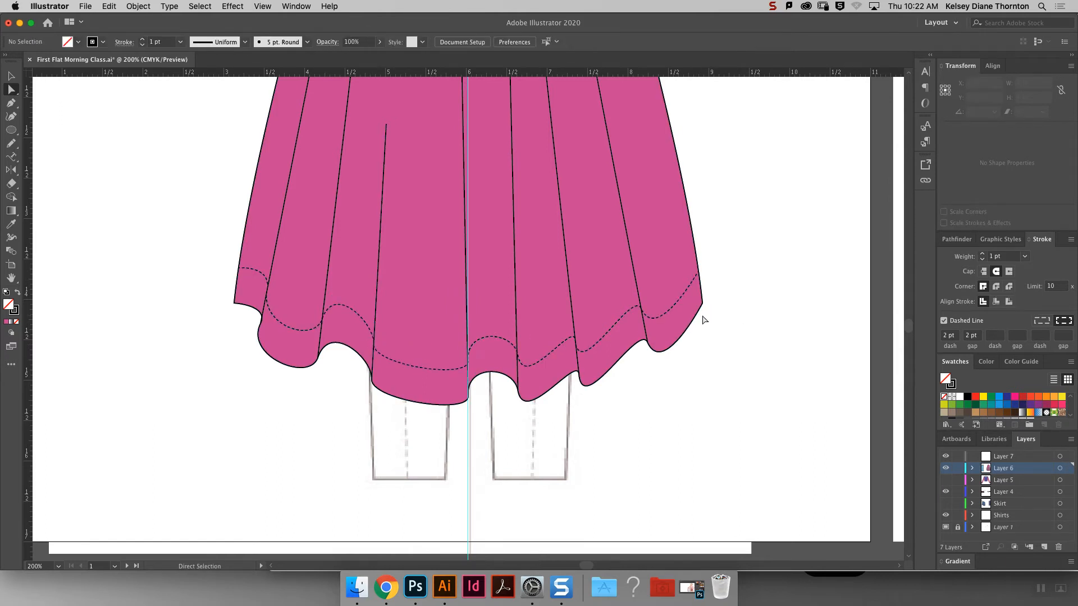
Draw a curved yoke line with the Pen tool across the upper skirt, extending past both side edges.
key(super+1)
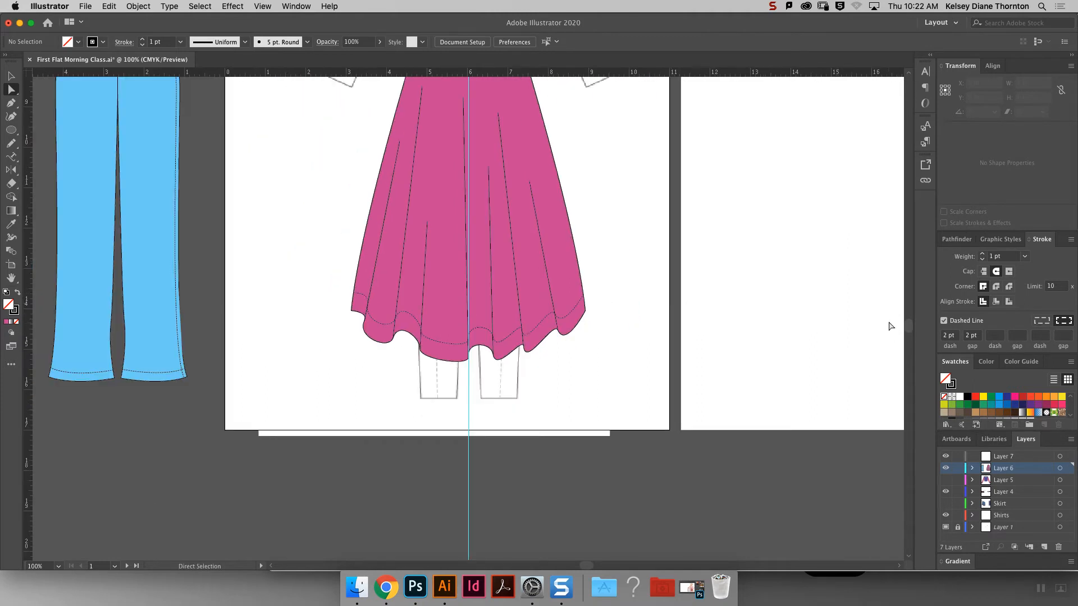
scroll(907, 329, up, 5)
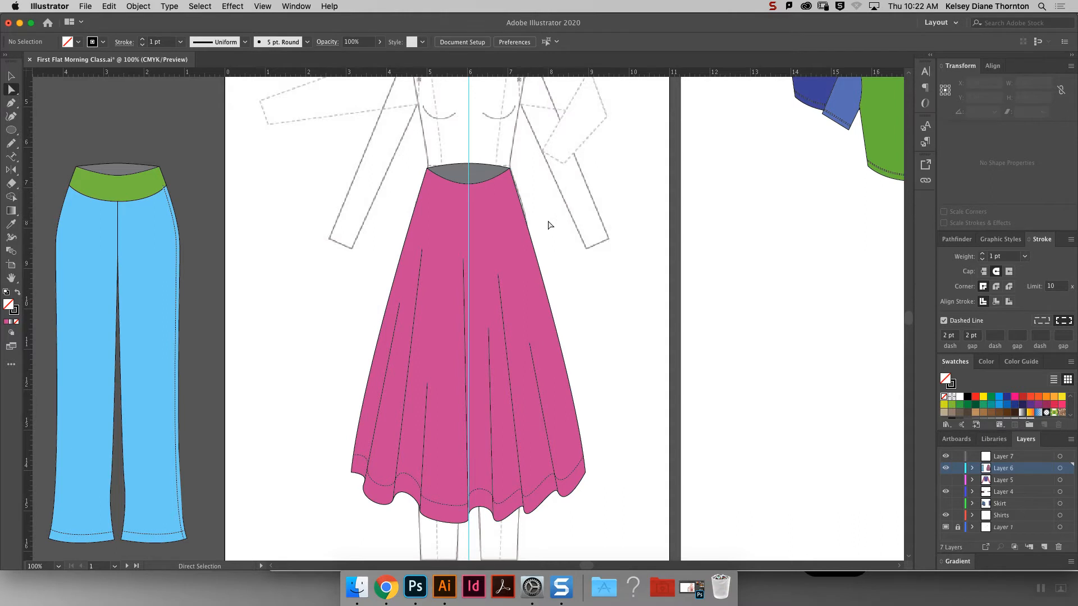
key(p)
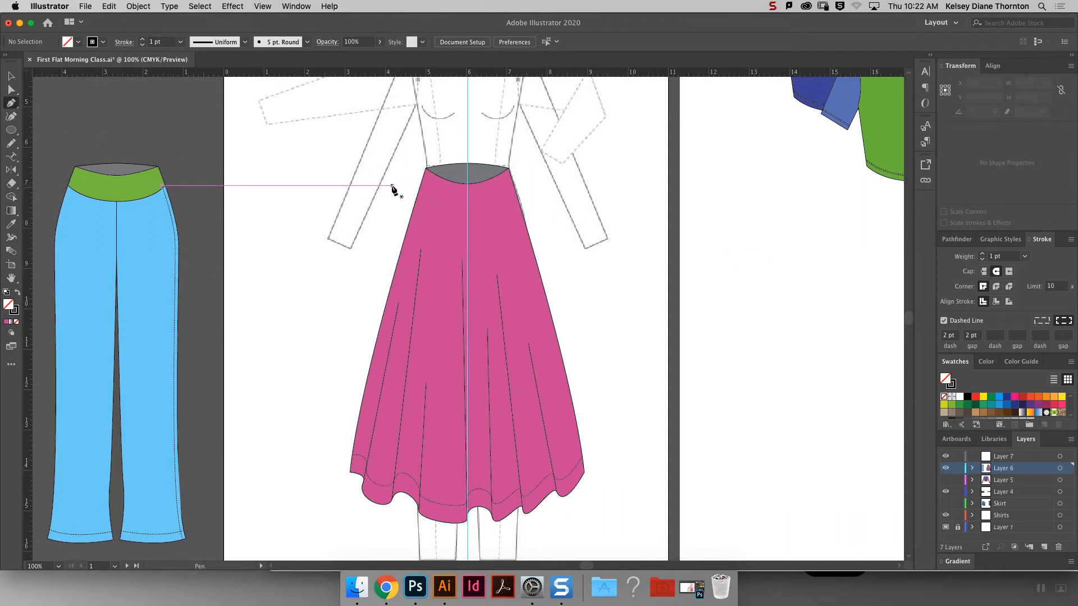
click(957, 239)
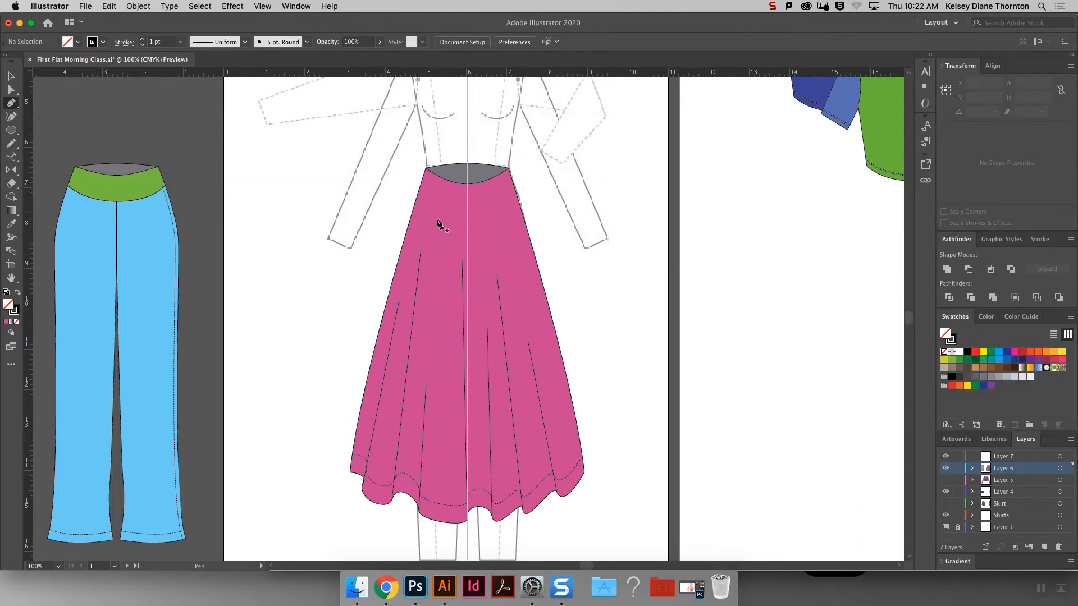
click(380, 185)
click(417, 196)
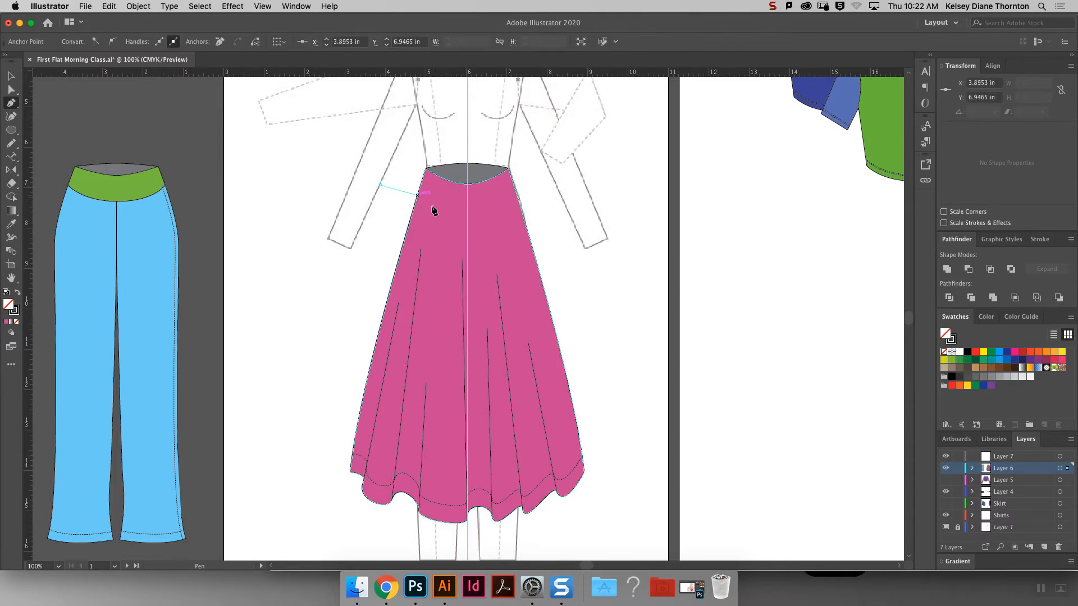
click(467, 218)
drag(467, 218, 504, 217)
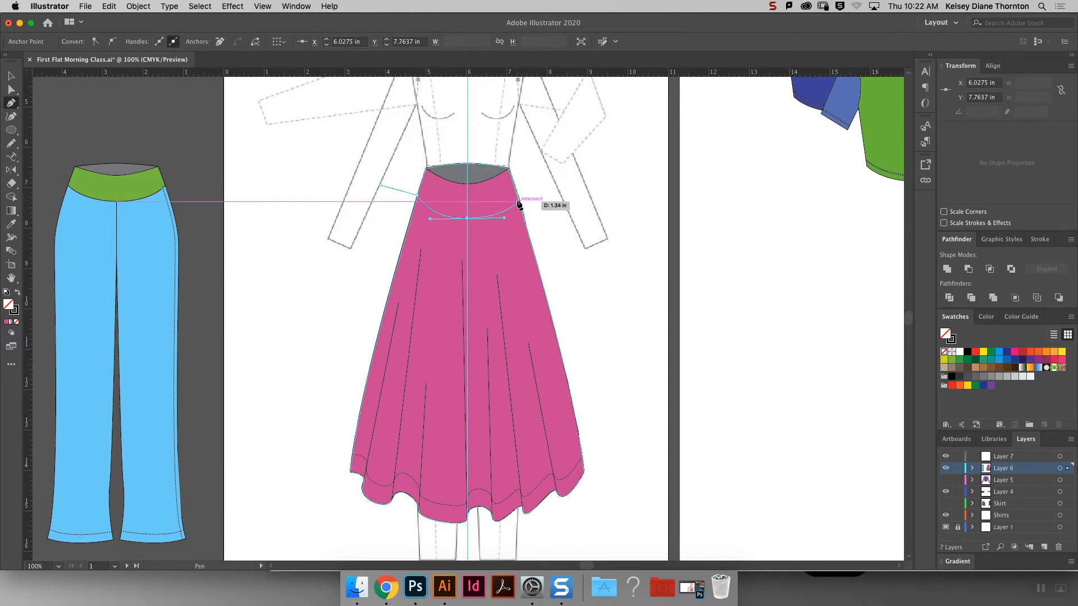
click(517, 195)
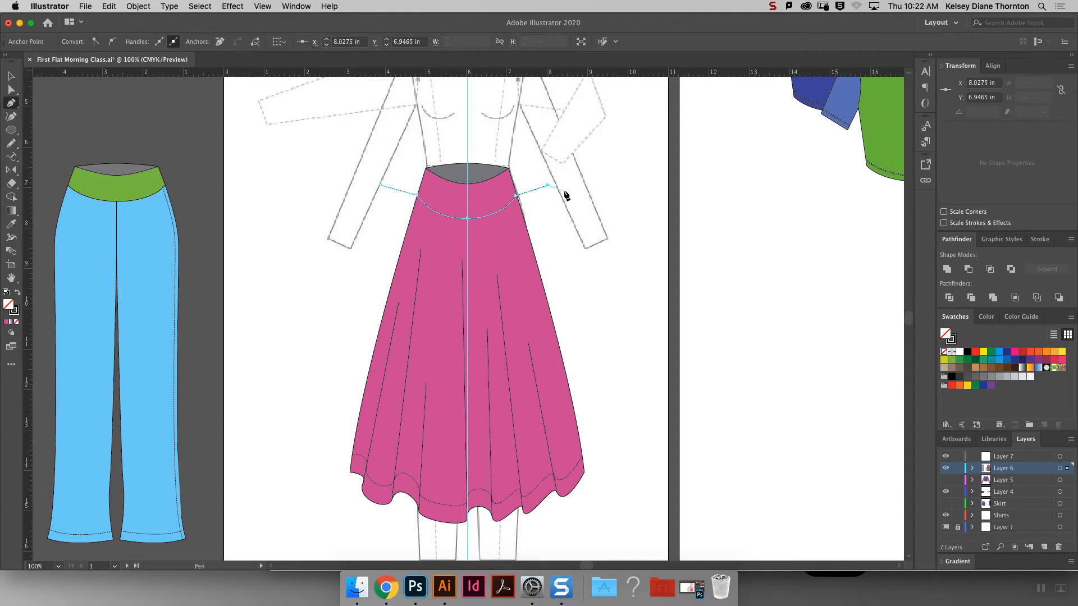
Move the yoke line's right anchor point onto the skirt's right side edge.
click(12, 89)
click(514, 197)
drag(514, 196, 519, 197)
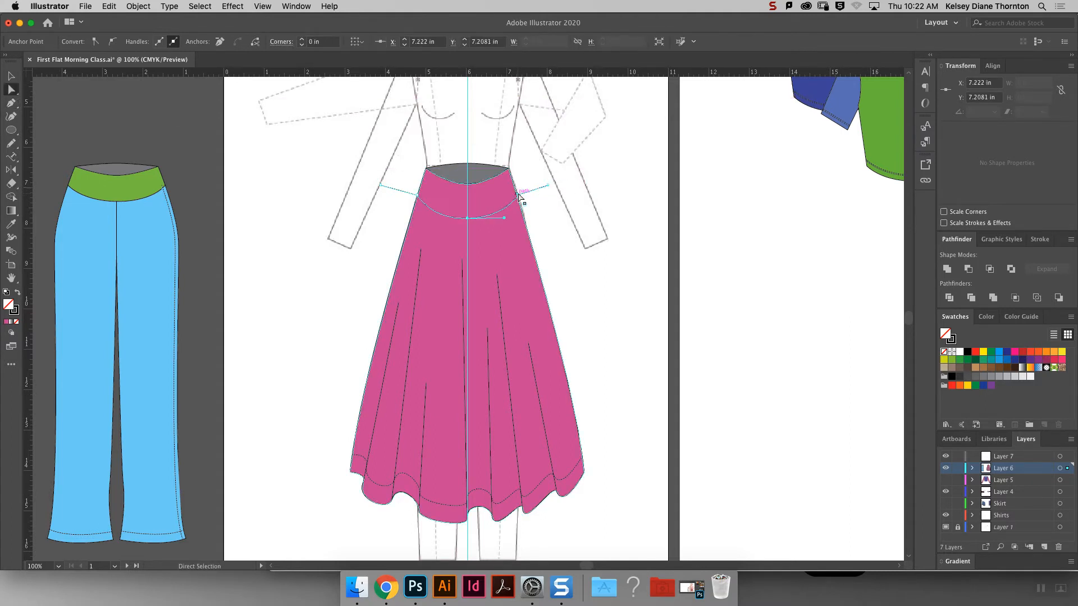
click(521, 205)
Divide the skirt body along the yoke line with the Pathfinder.
key(v)
click(547, 189)
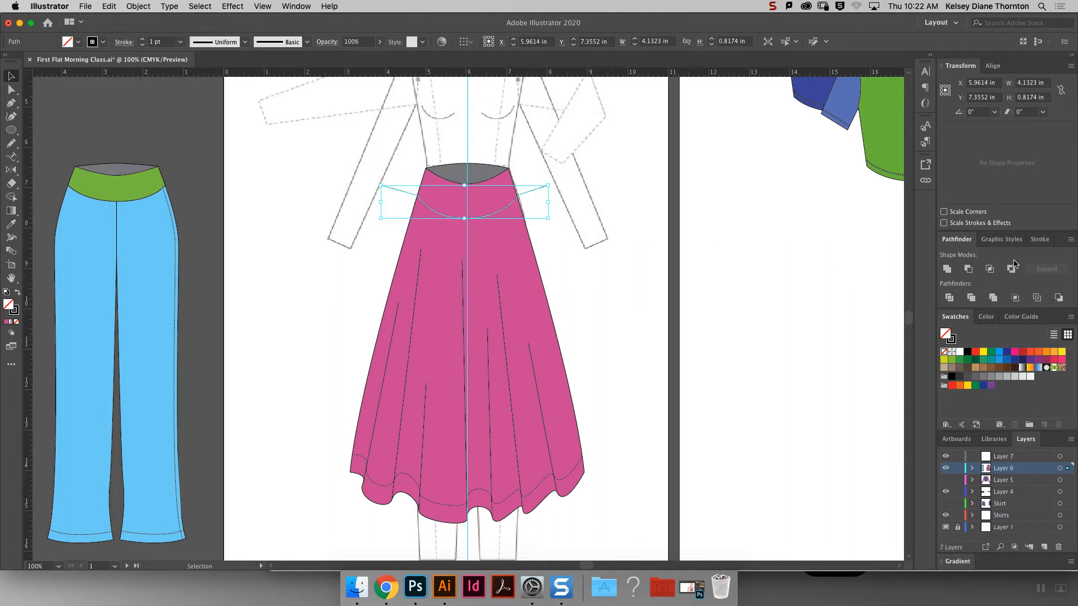
shift+click(531, 281)
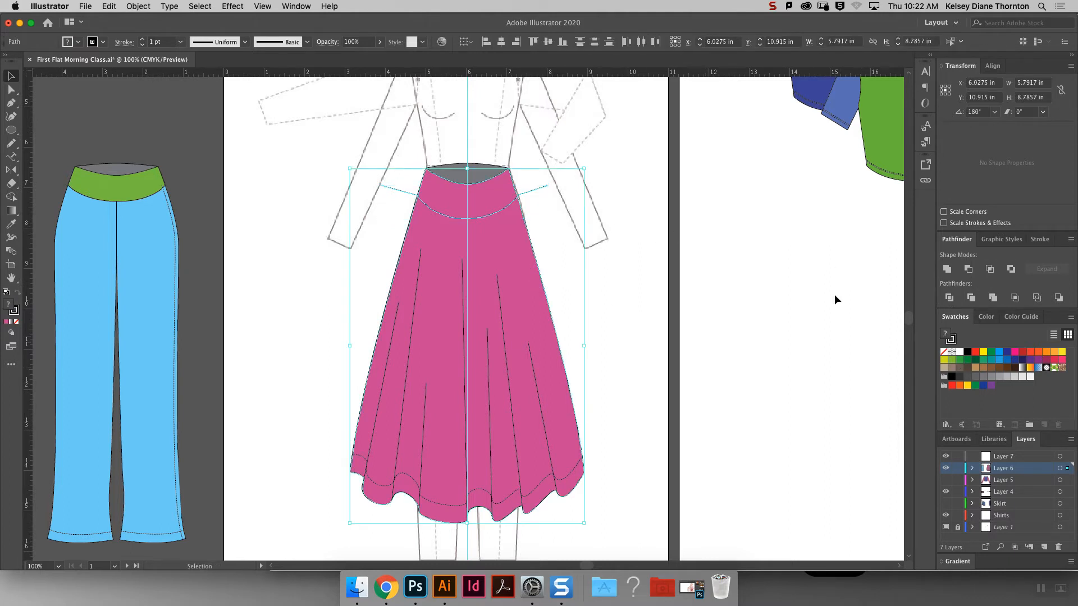
click(949, 298)
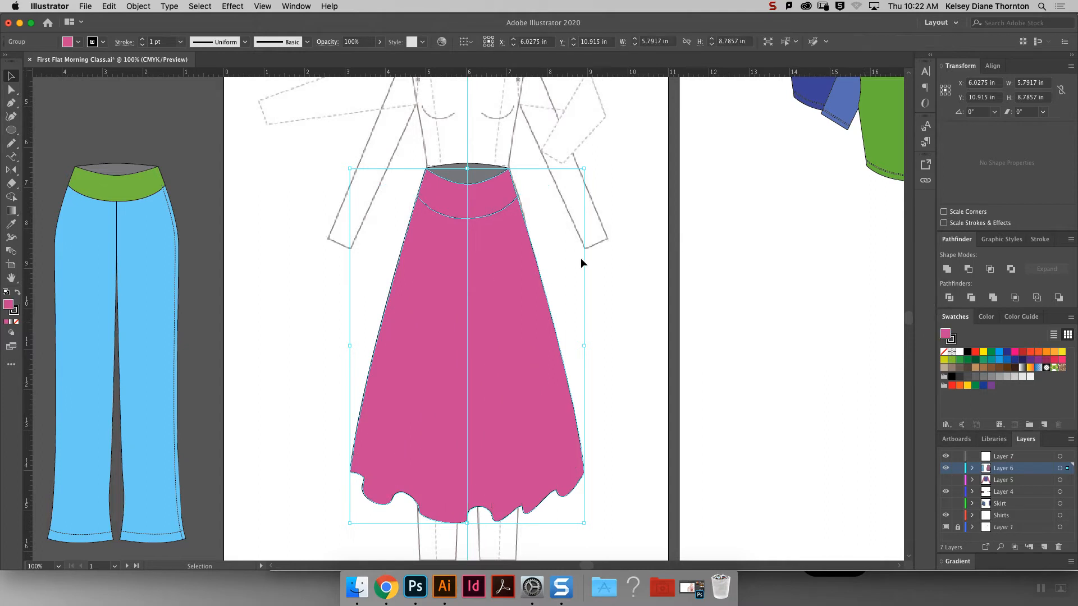
Send the divided skirt body and its gray waist opening to the back, behind the fold and hem stitch lines.
click(591, 288)
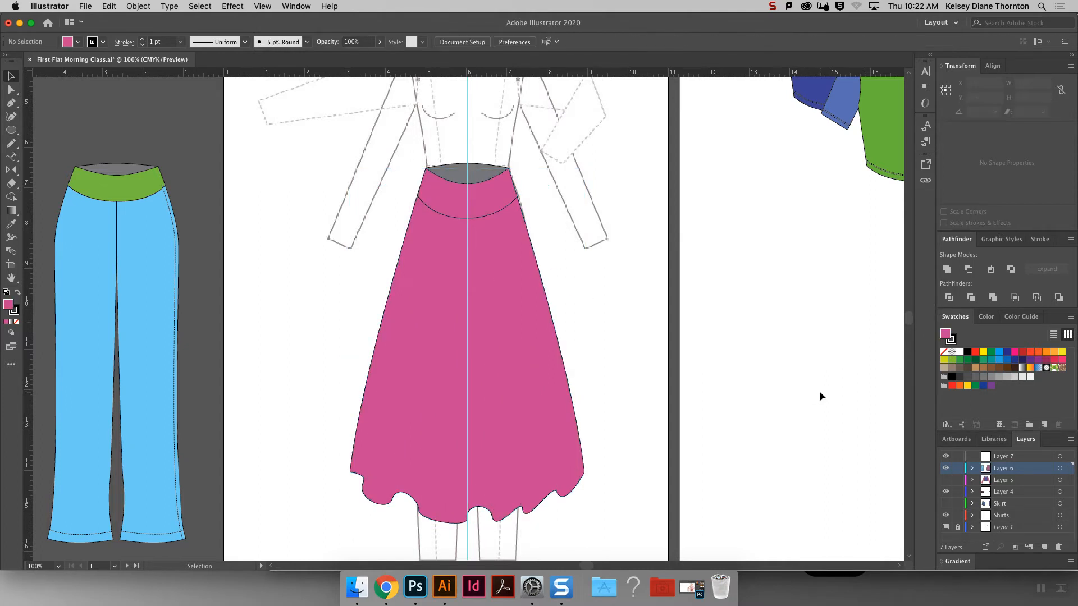
click(503, 241)
shift+click(479, 174)
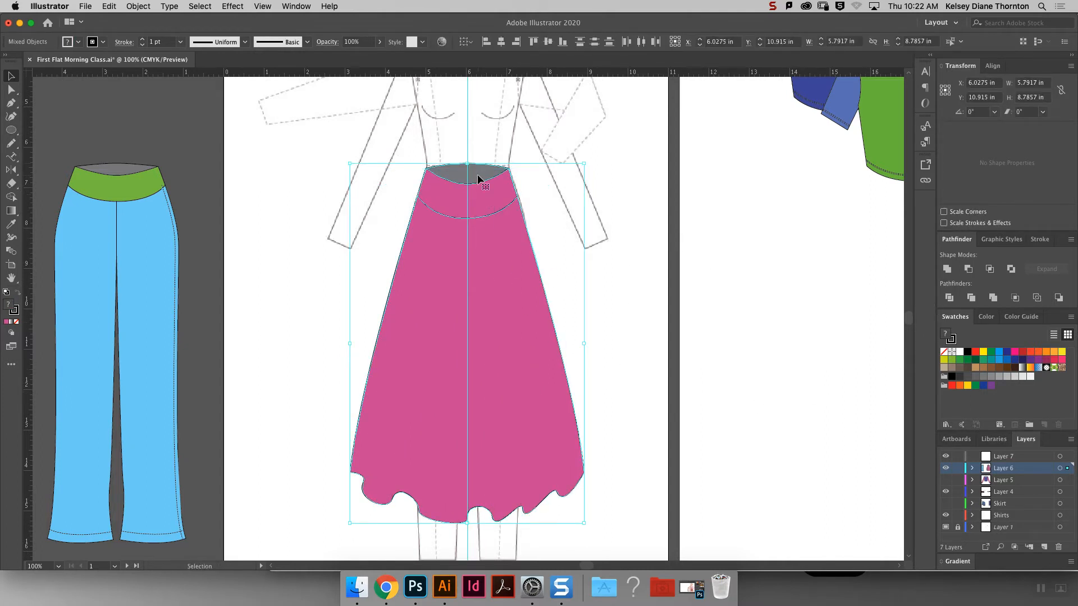
right_click(479, 177)
mouse_move(559, 308)
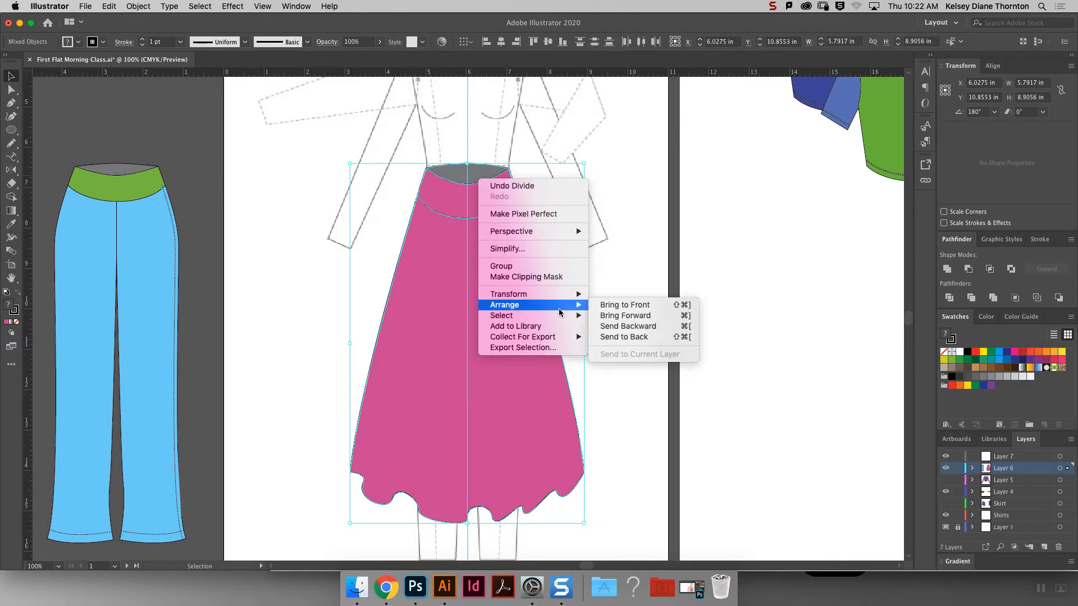
click(616, 338)
click(864, 405)
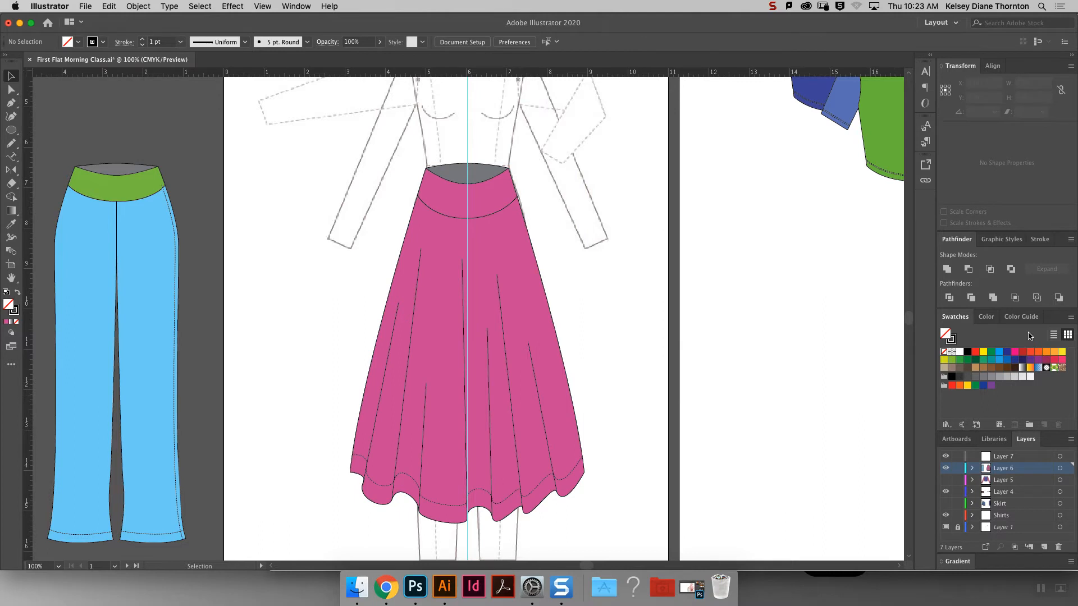
Hide Layer 6 with the skirt and show Layer 5 with the collared shirt.
click(946, 468)
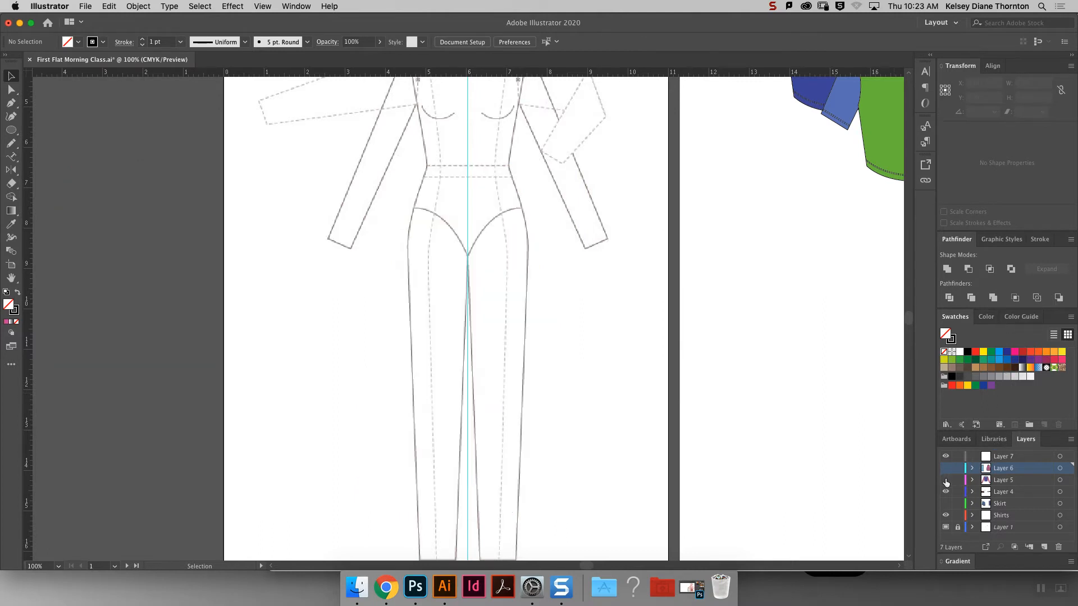
click(946, 480)
scroll(909, 320, up, 3)
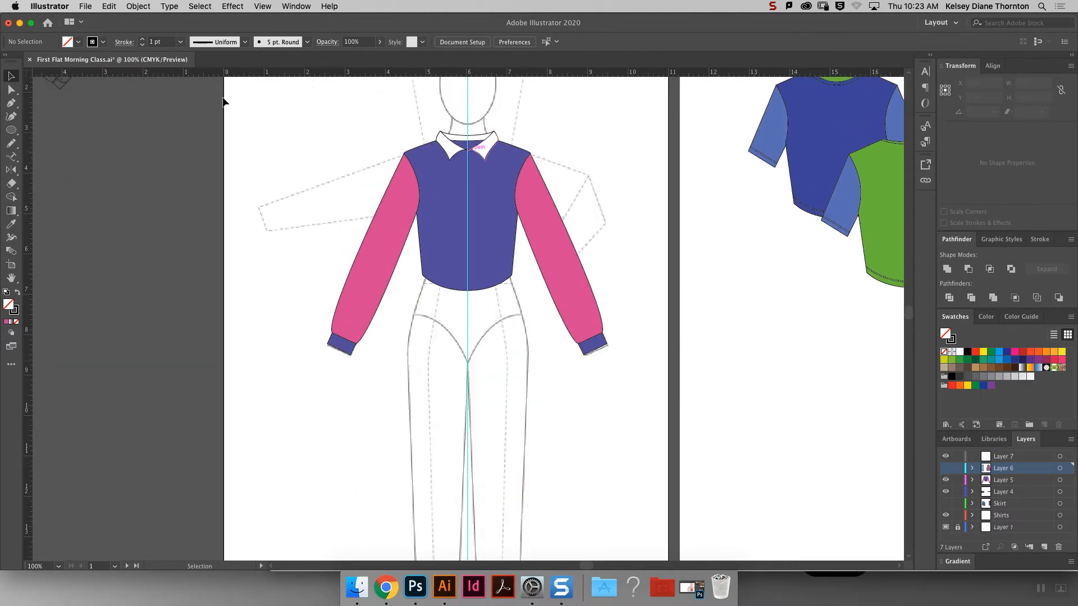
On Layer 5, draw a vertical placket line with the Pen tool just left of center front, from the collar to the hem.
click(11, 103)
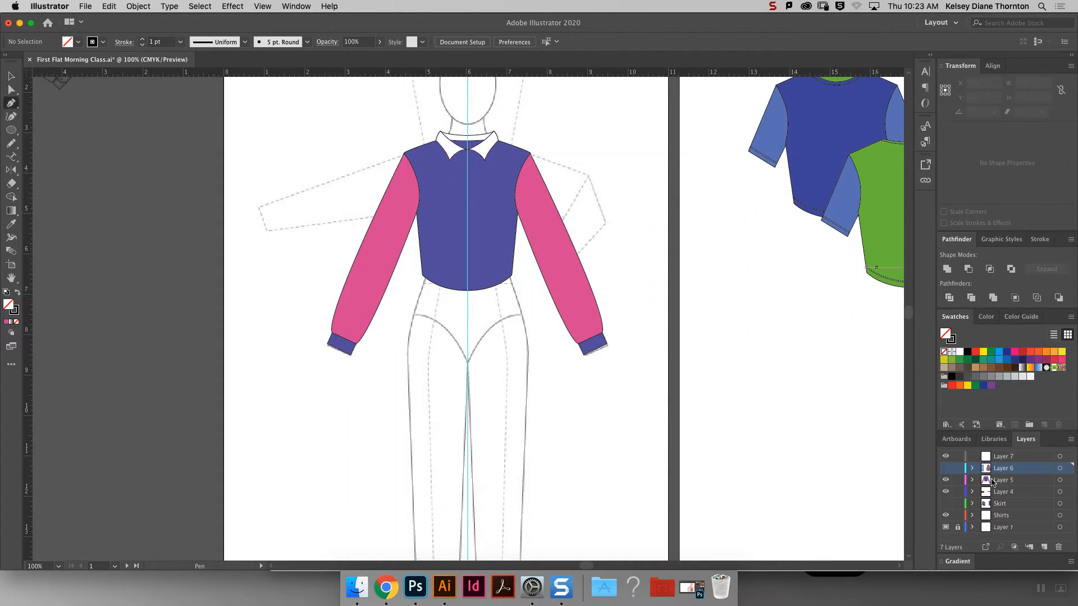
click(956, 480)
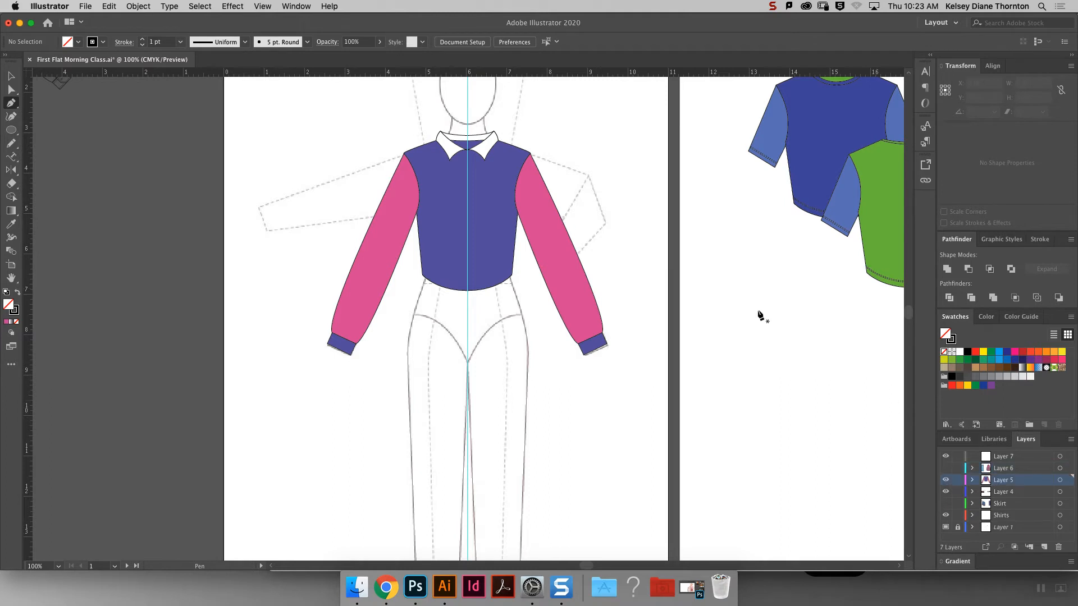
click(459, 151)
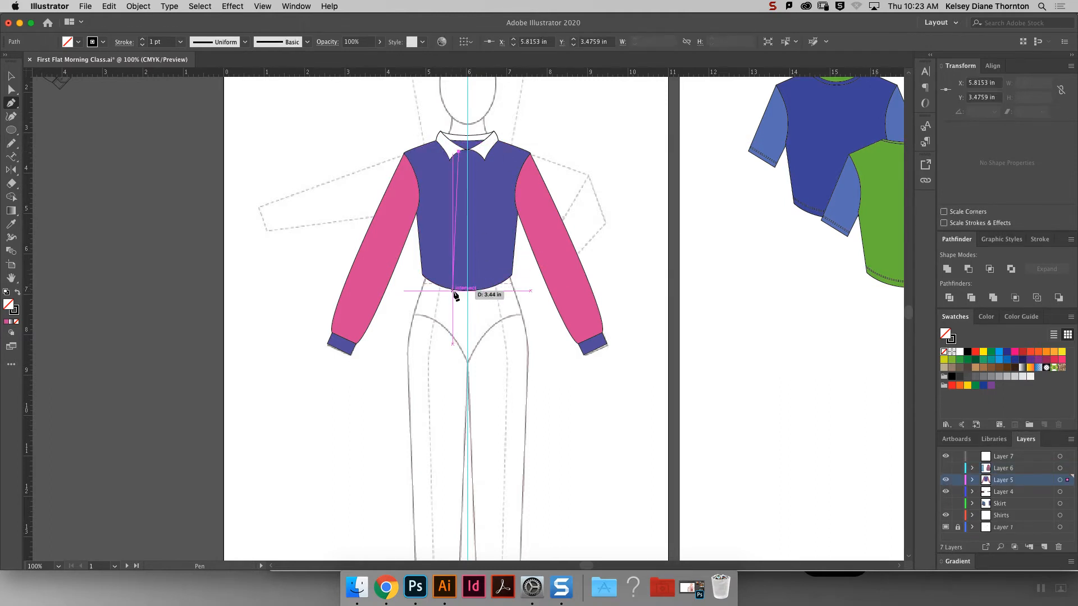
click(460, 290)
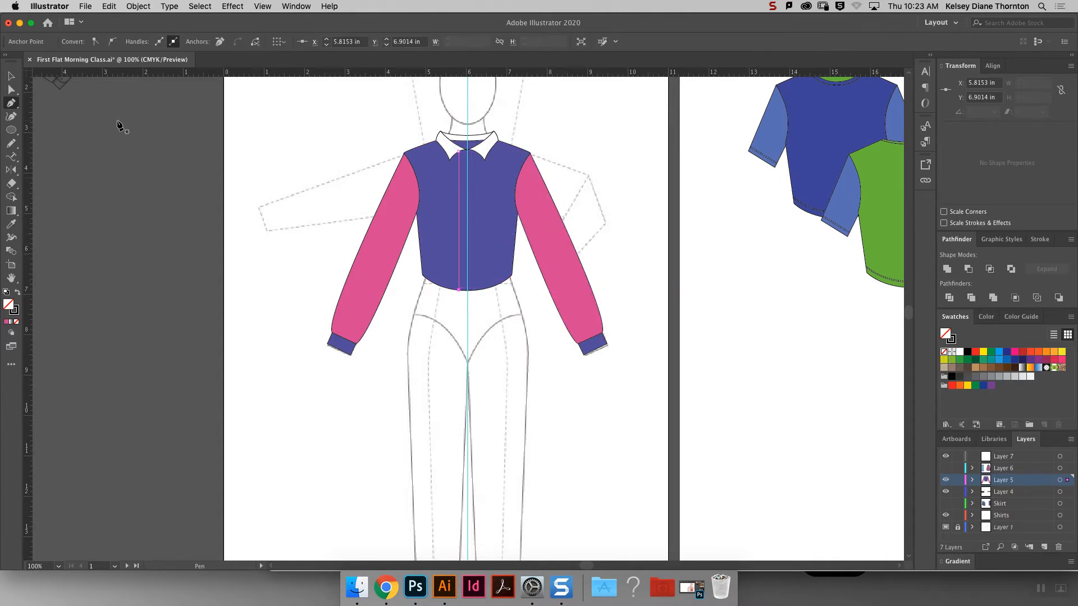
click(11, 76)
click(295, 166)
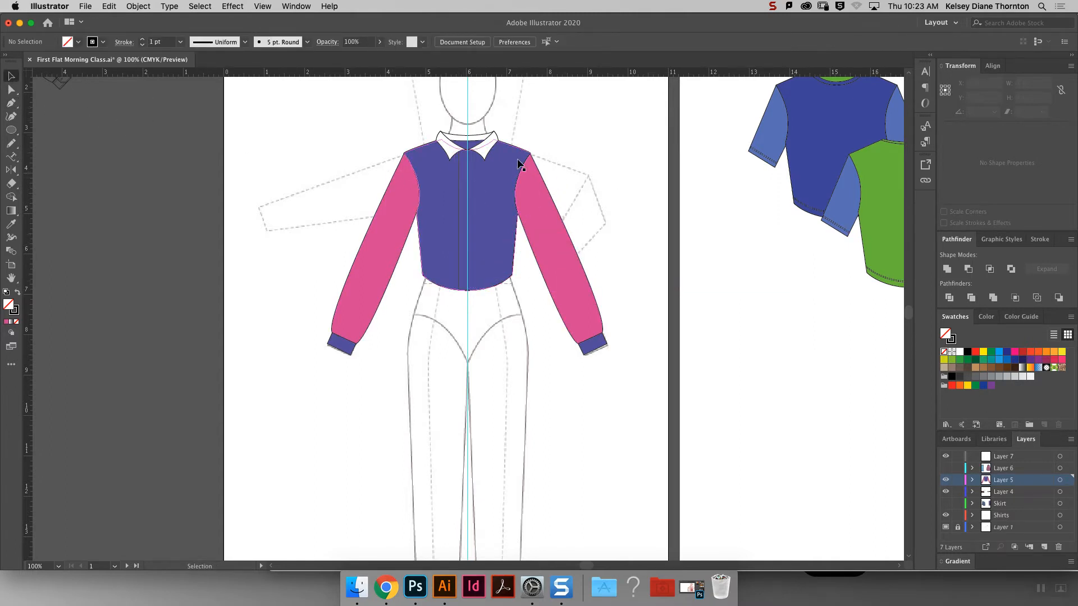
Fill the shirt's front body with bright blue and deselect it.
key(super+=)
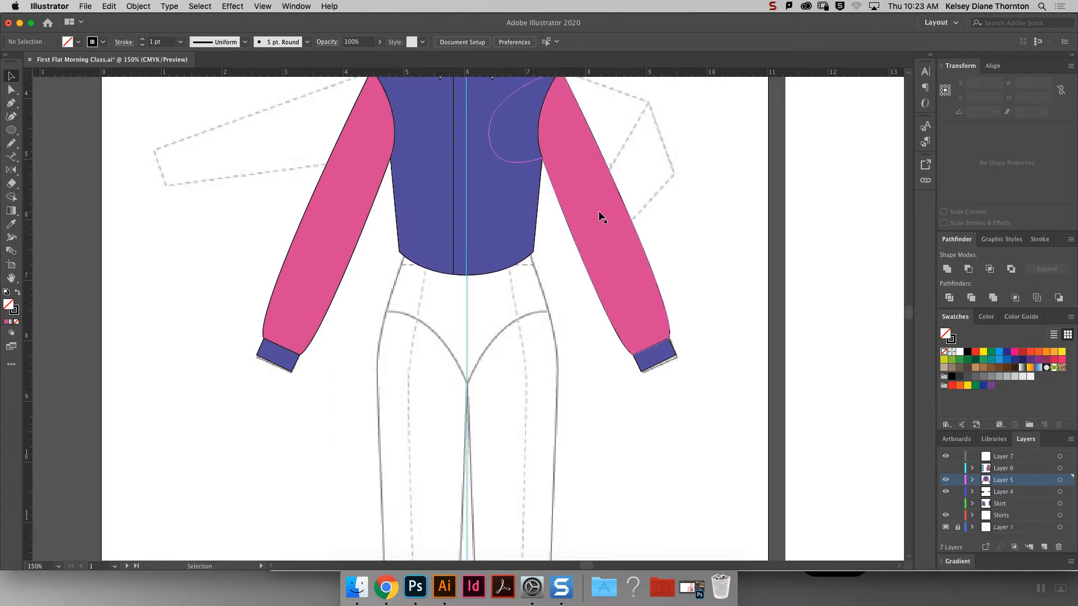
scroll(600, 211, up, 5)
scroll(600, 211, down, 2)
click(528, 268)
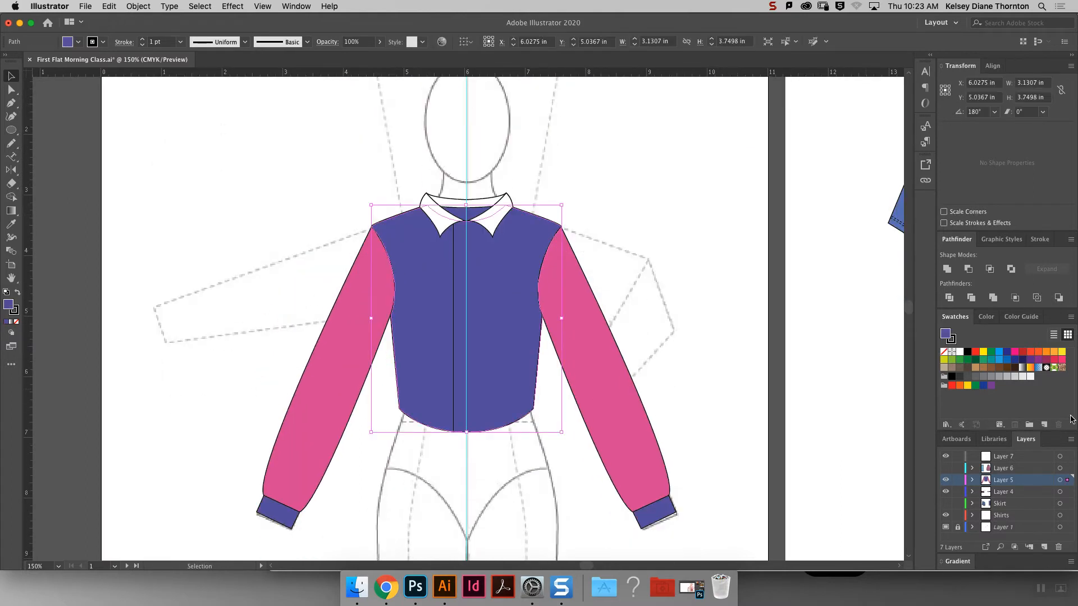
click(1003, 361)
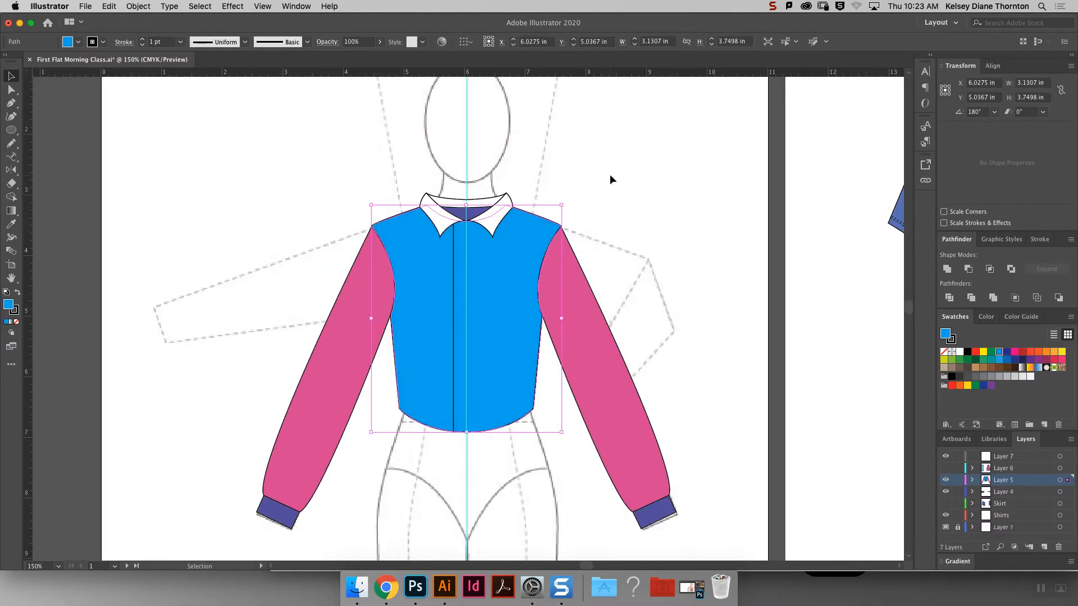
click(610, 174)
Copy the shirt body's neckline curve, paste it in front, and nudge the copy down below the collar opening.
click(11, 88)
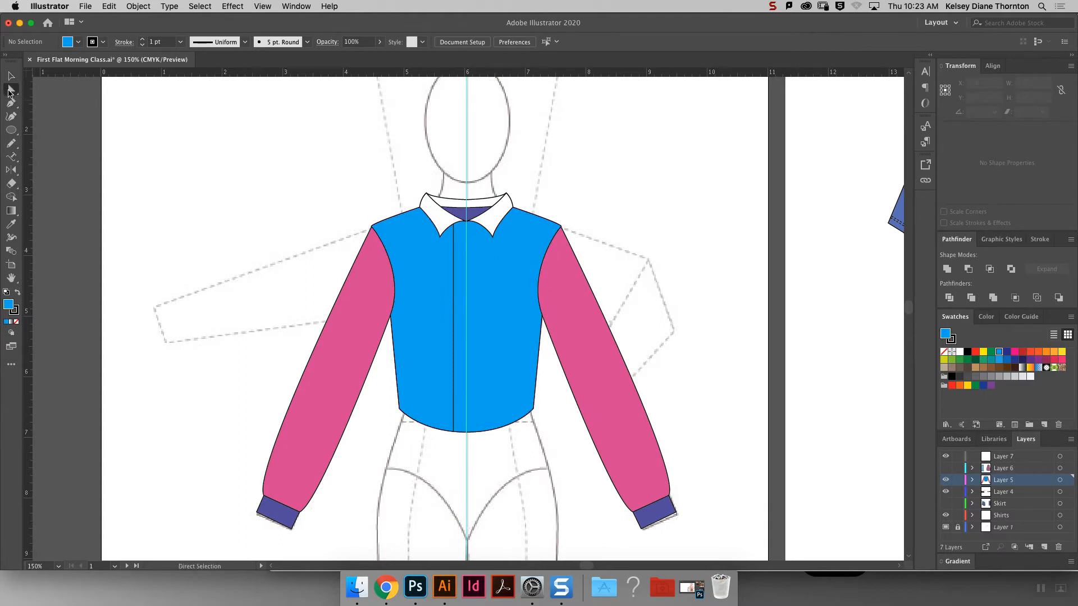
click(470, 223)
click(466, 225)
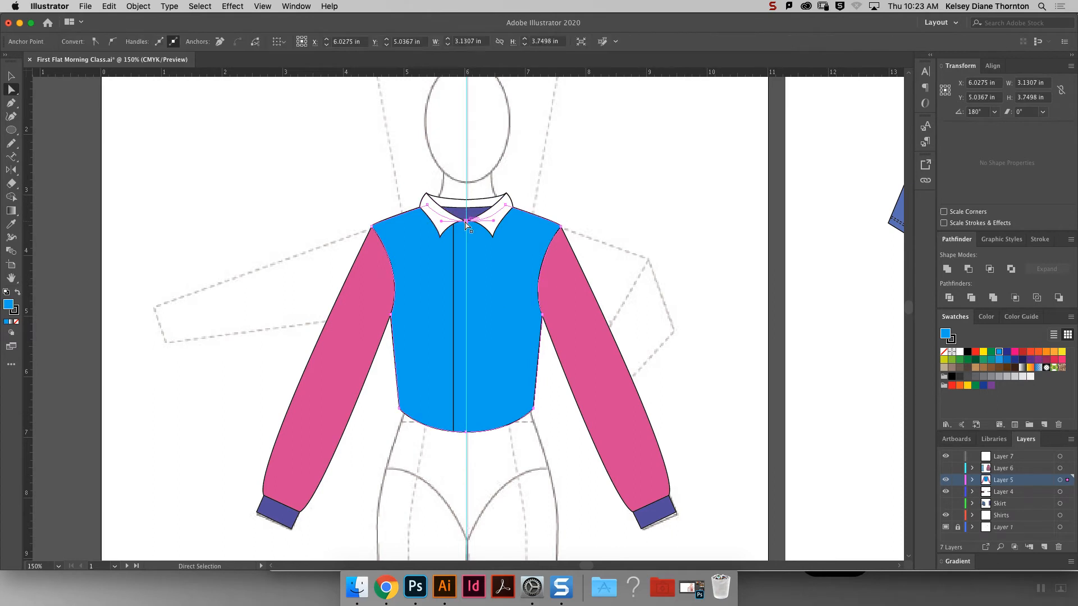
key(super+c)
key(super+f)
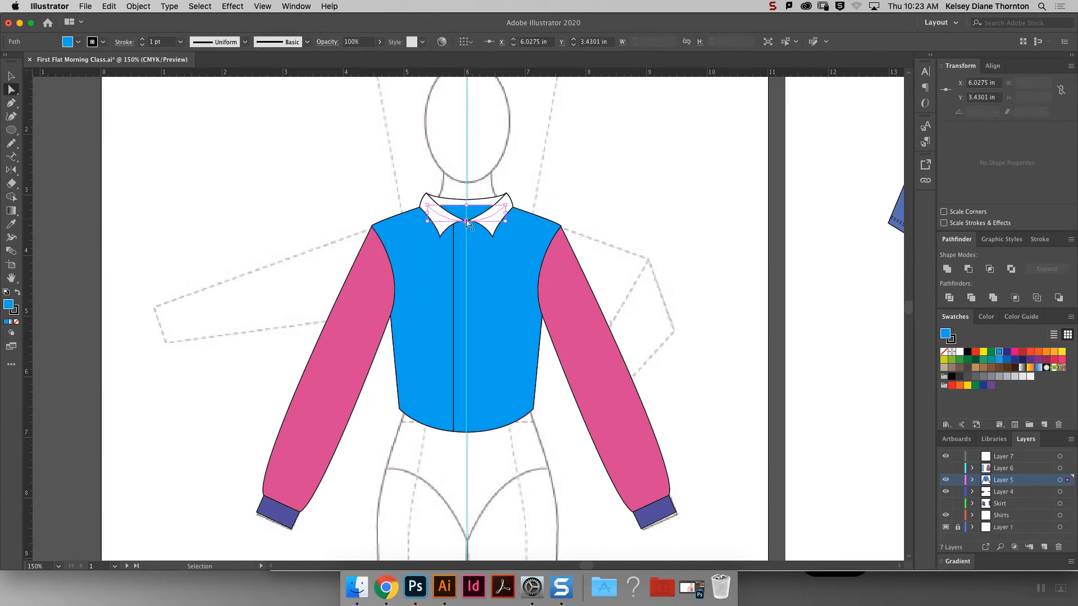
key(Down)
key(Down)
key(Down)
key(Down)
key(Down)
key(Down)
key(Down)
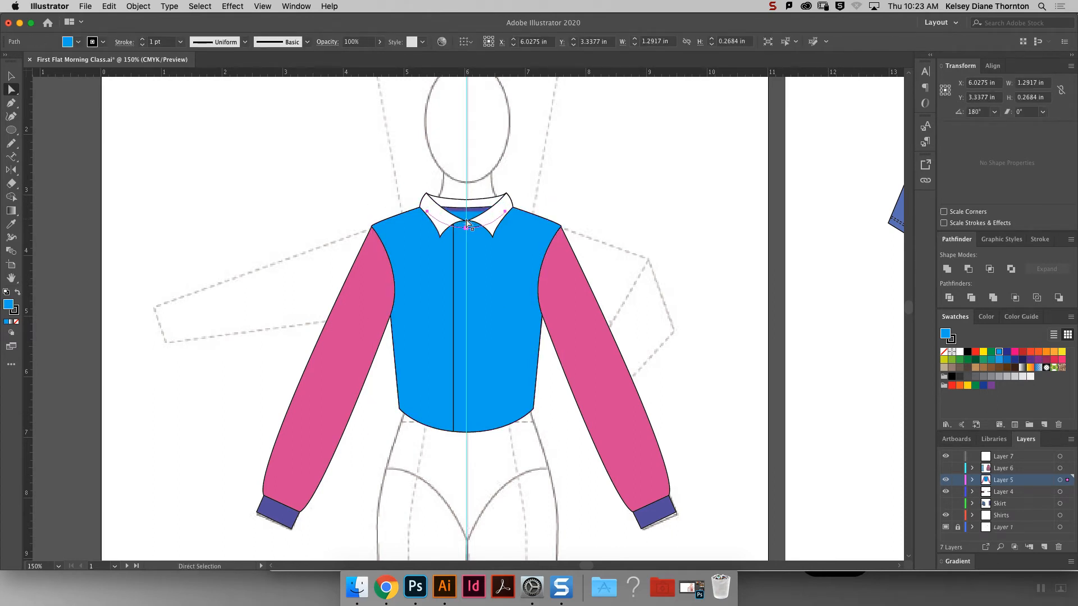
Move the copied neckline curve's end anchors out to the collar's outer edges and deselect it.
drag(505, 216, 513, 208)
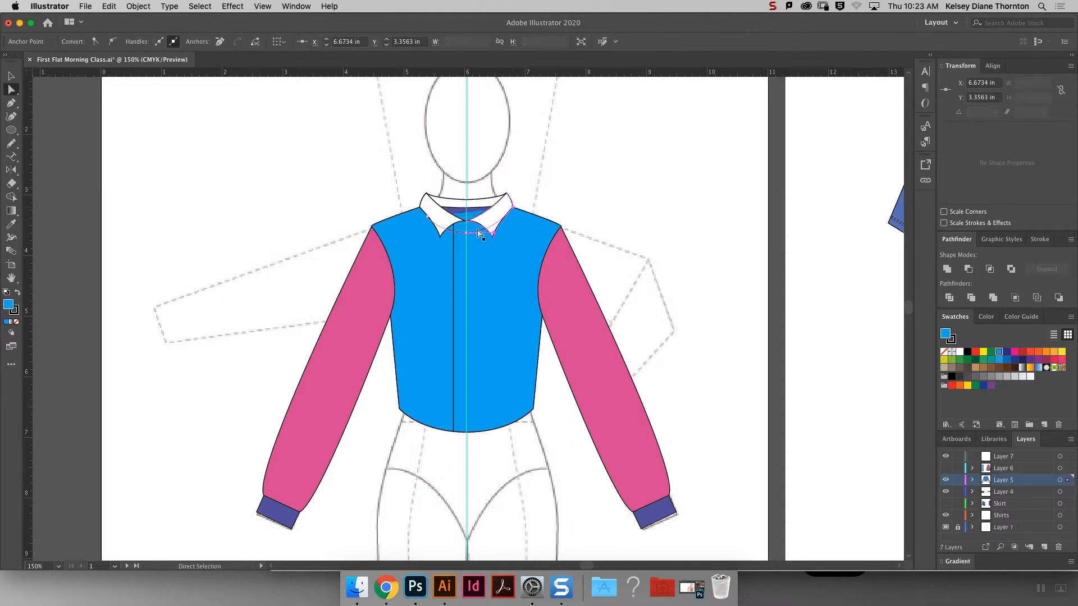
drag(428, 219, 419, 207)
key(super+shift+a)
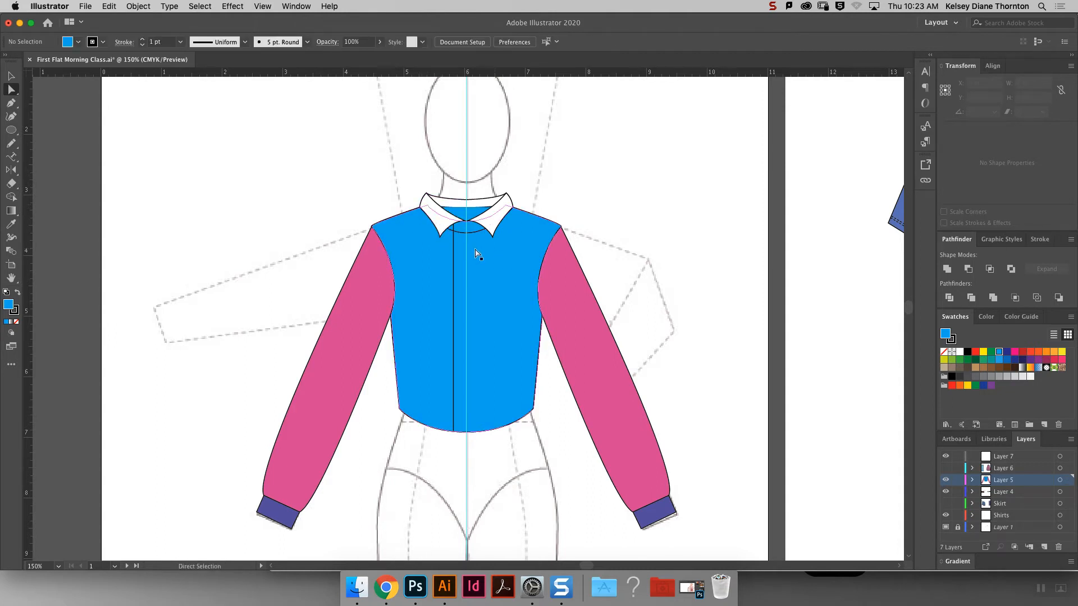
Nudge the shirt's vertical placket line to the right, closer to the center front guide.
click(453, 249)
click(15, 80)
key(Right)
key(Right)
key(Right)
key(Right)
key(Right)
key(Right)
key(Right)
key(Right)
click(193, 120)
click(12, 89)
click(461, 226)
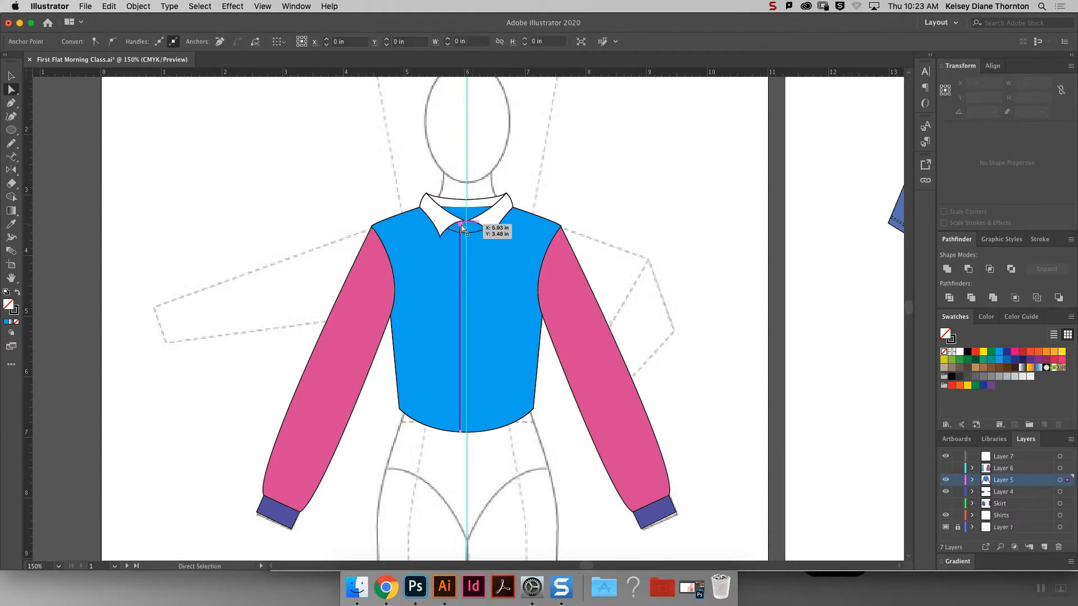
click(522, 134)
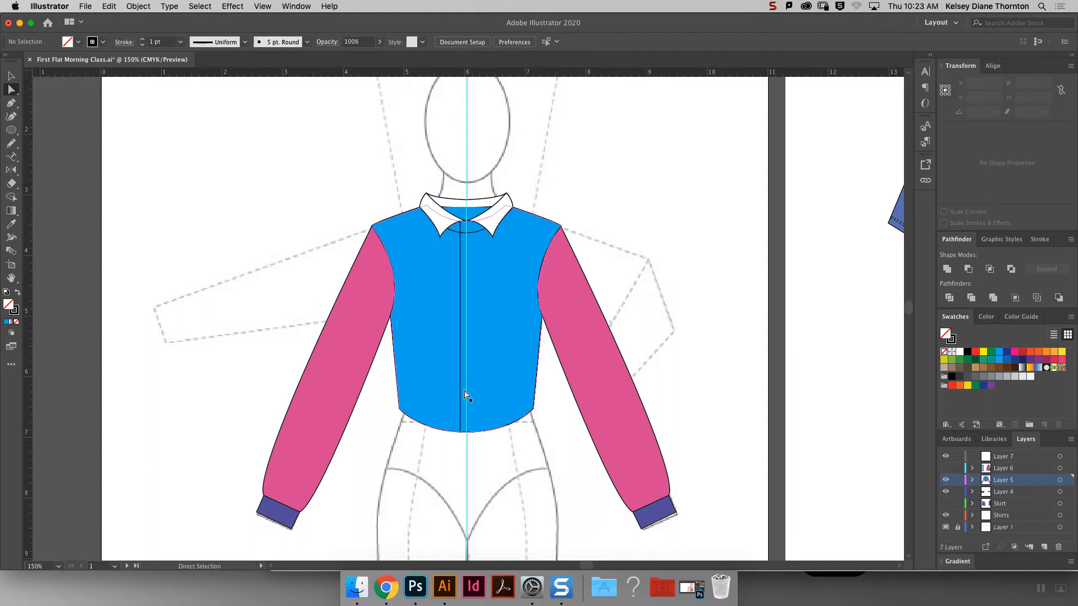
click(14, 133)
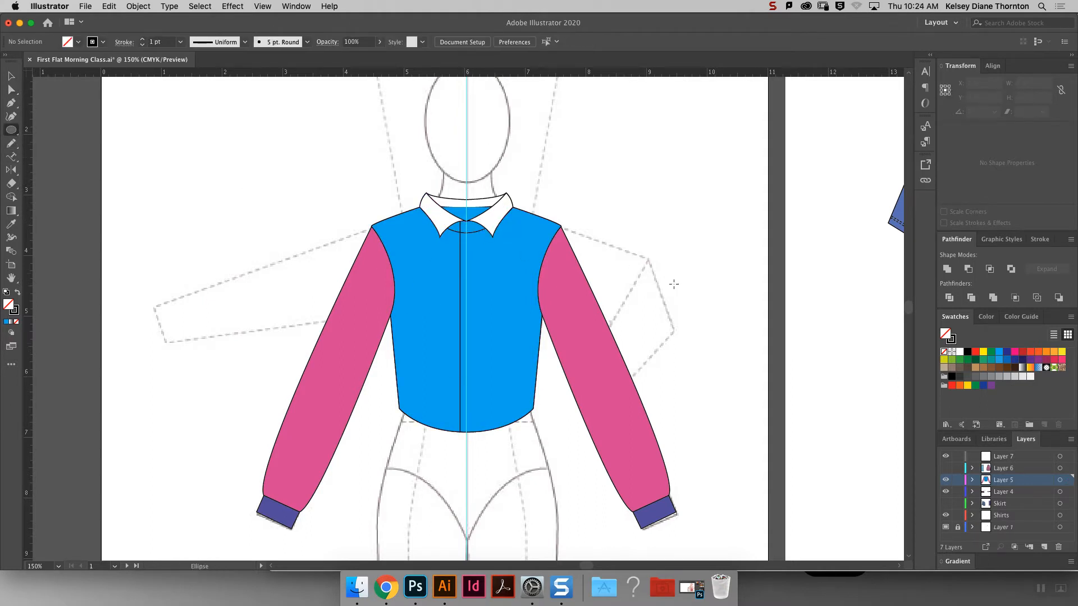
drag(466, 226, 477, 308)
key(super+z)
key(super+z)
key(super+z)
click(11, 76)
Draw an unfilled circle about 0.20 in wide in the empty area beside the figure's head, above the right shoulder.
click(11, 130)
drag(585, 189, 597, 201)
key(super+equal)
key(super+equal)
key(super+equal)
key(super+equal)
key(super+equal)
key(super+equal)
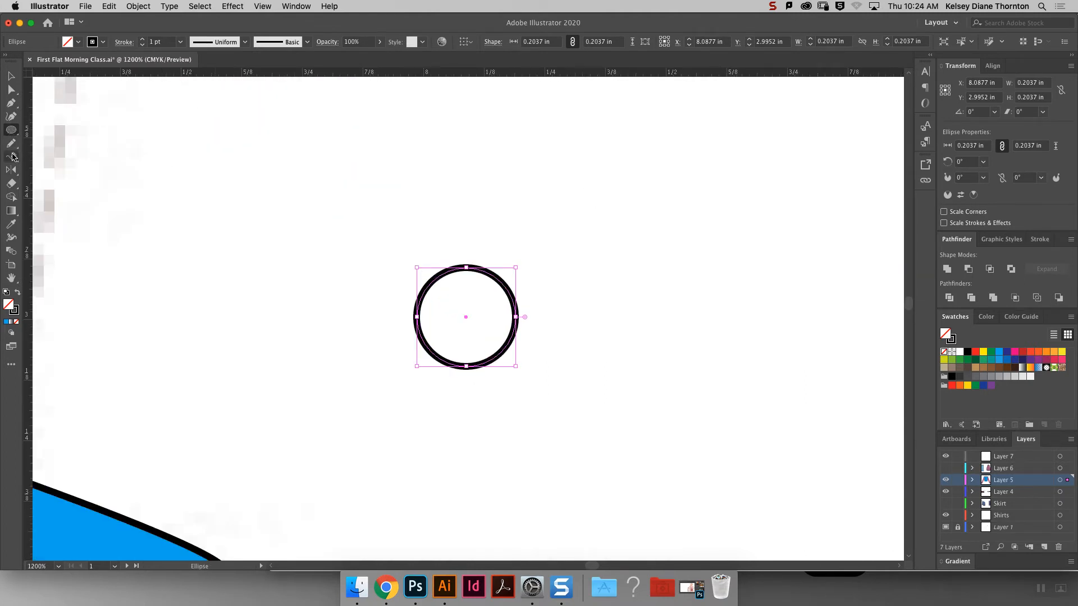
Draw a 45° line segment about 0.125 in long inside the circle and deselect it.
click(14, 187)
click(14, 187)
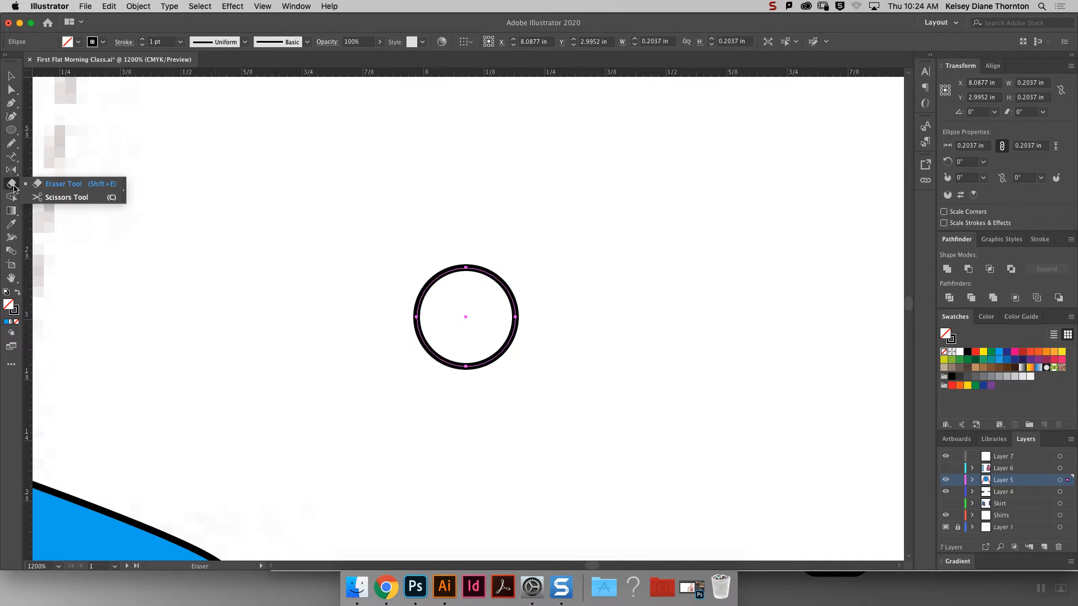
click(18, 144)
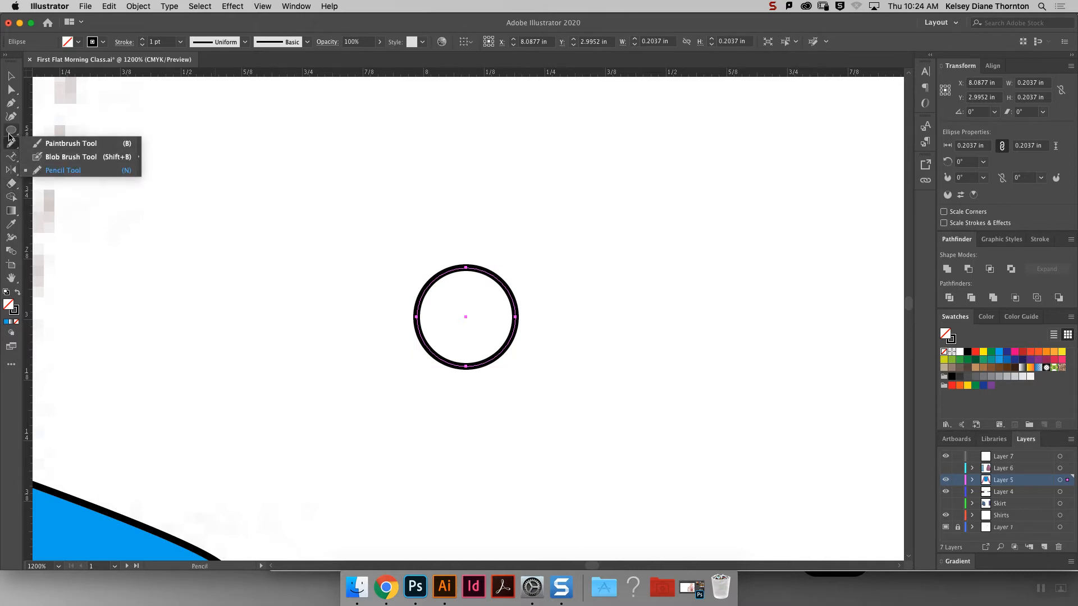
click(11, 130)
click(46, 184)
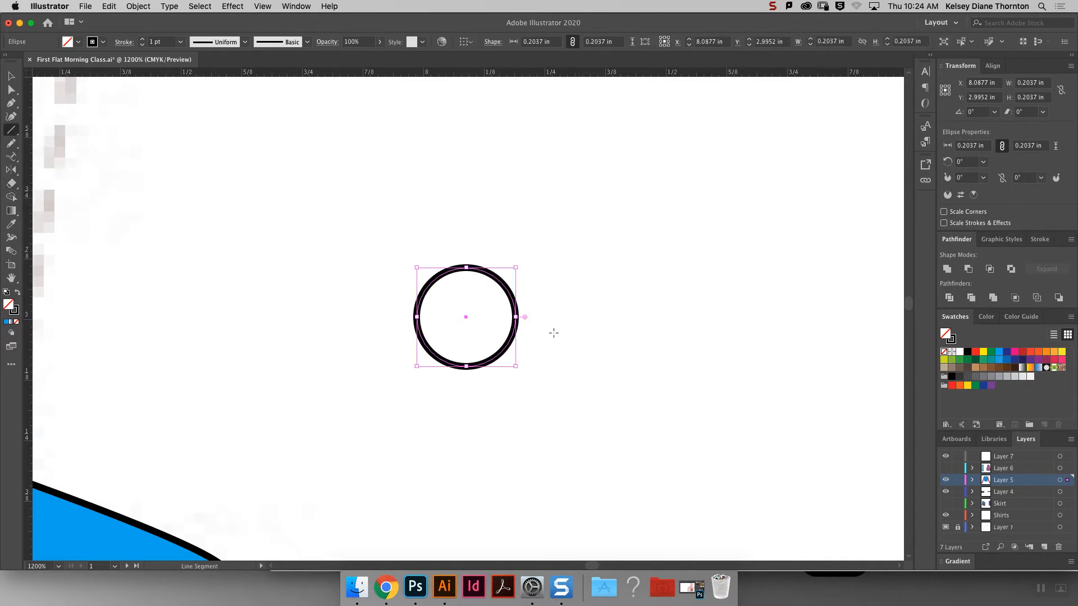
drag(443, 335, 497, 299)
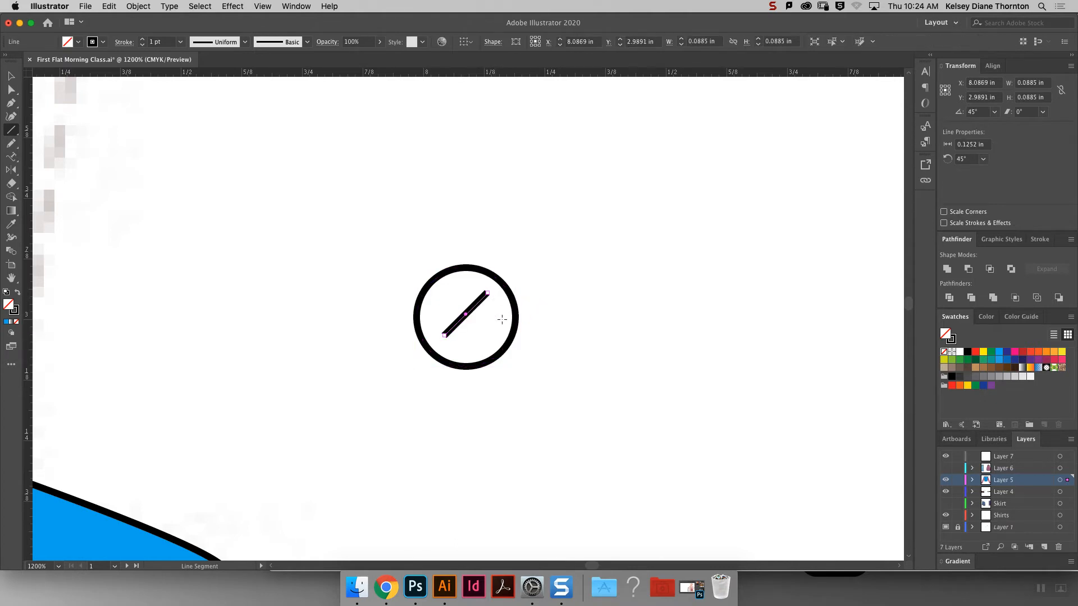
click(11, 75)
click(669, 311)
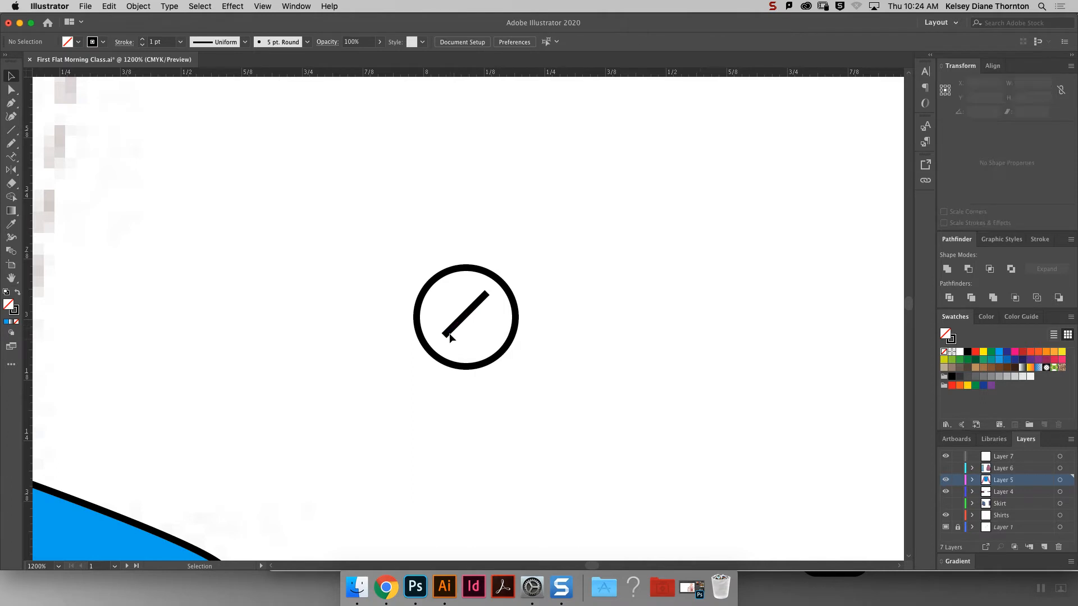
Scale the circle and its diagonal line down together proportionally, to about 0.12 in wide.
click(459, 328)
click(516, 337)
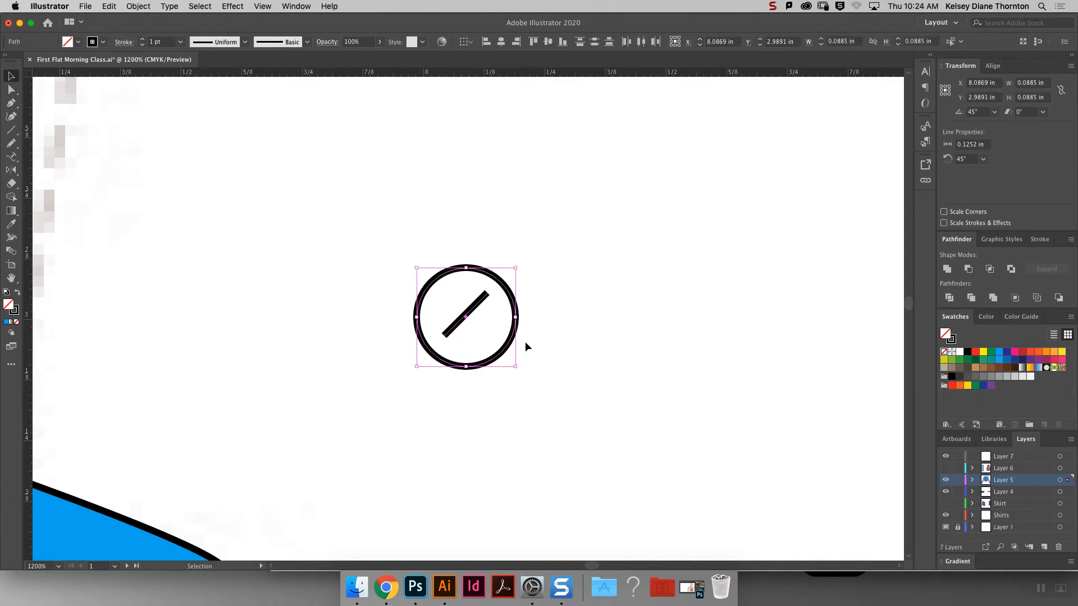
drag(515, 367, 497, 336)
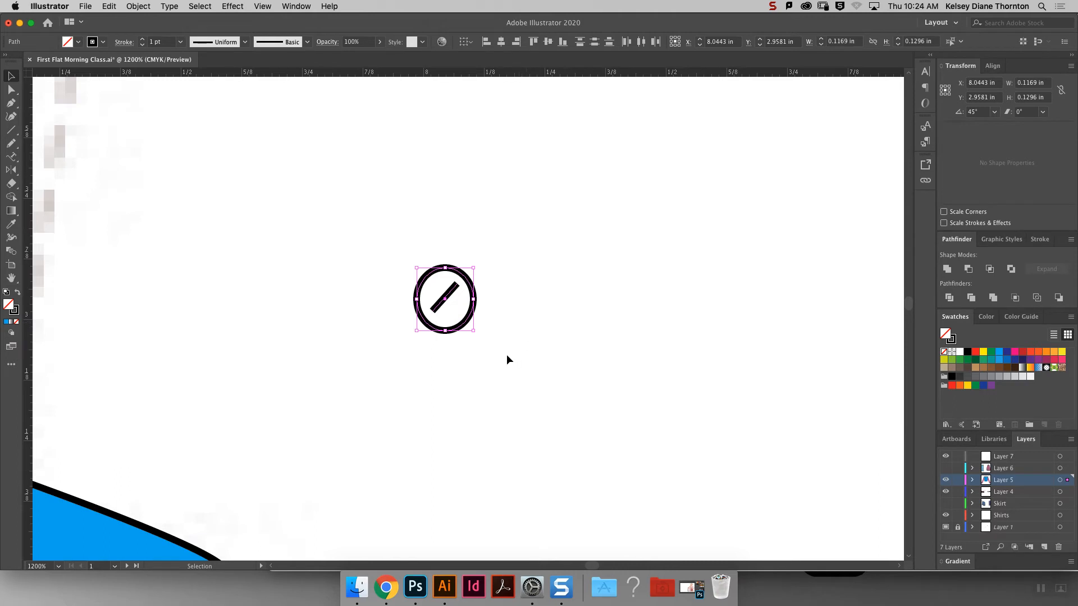
key(super+z)
drag(516, 367, 474, 325)
click(513, 309)
Give the diagonal line inside the circle a round stroke cap.
click(446, 294)
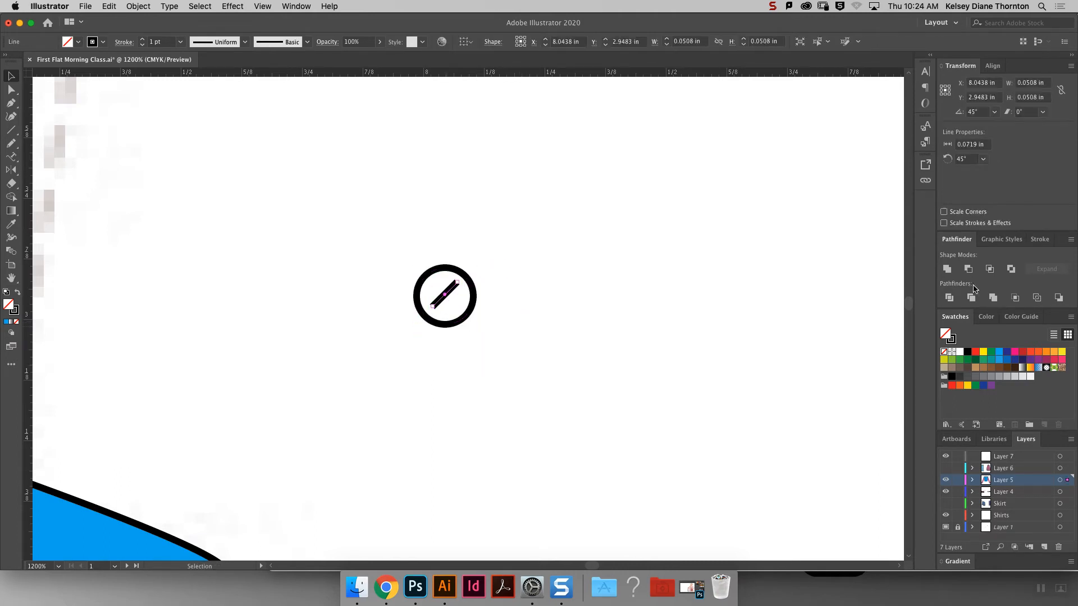
click(1040, 239)
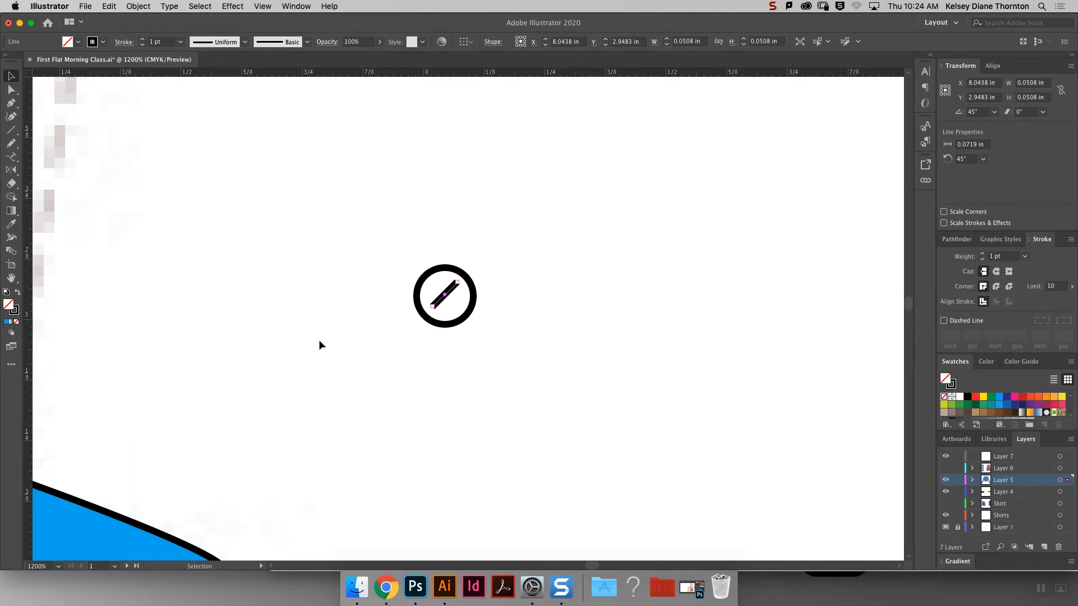
click(998, 275)
click(496, 307)
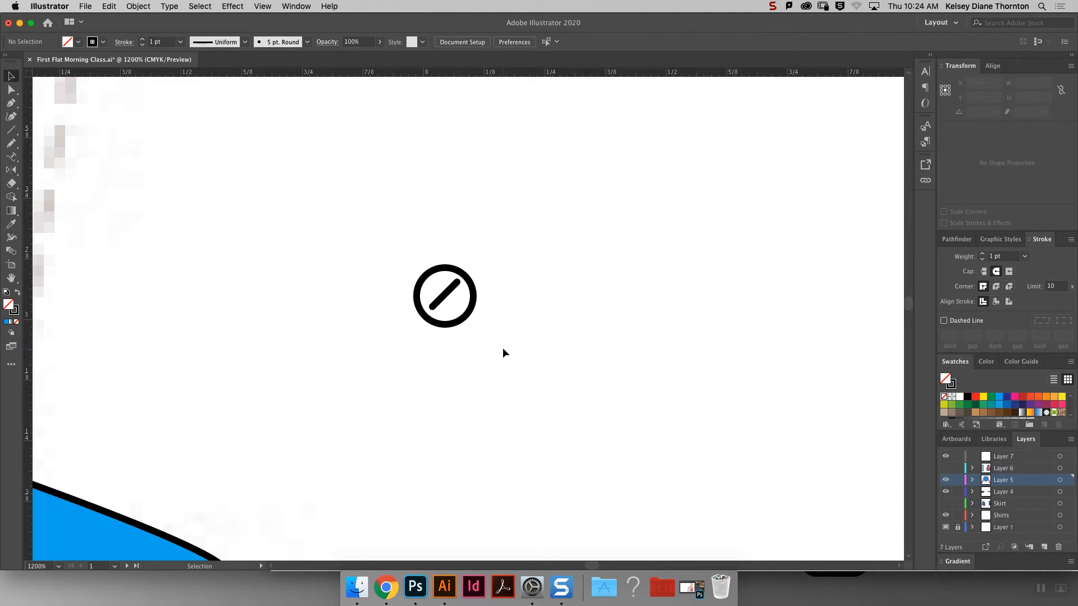
Reflect a copy of the diagonal line across the vertical axis to form an X inside the circle.
click(447, 296)
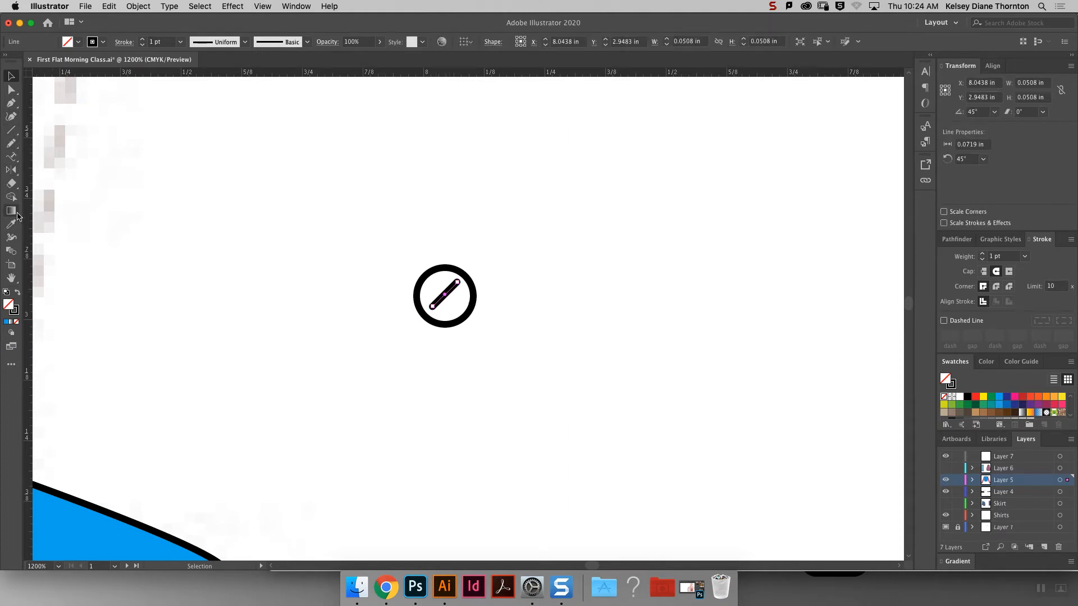
click(10, 171)
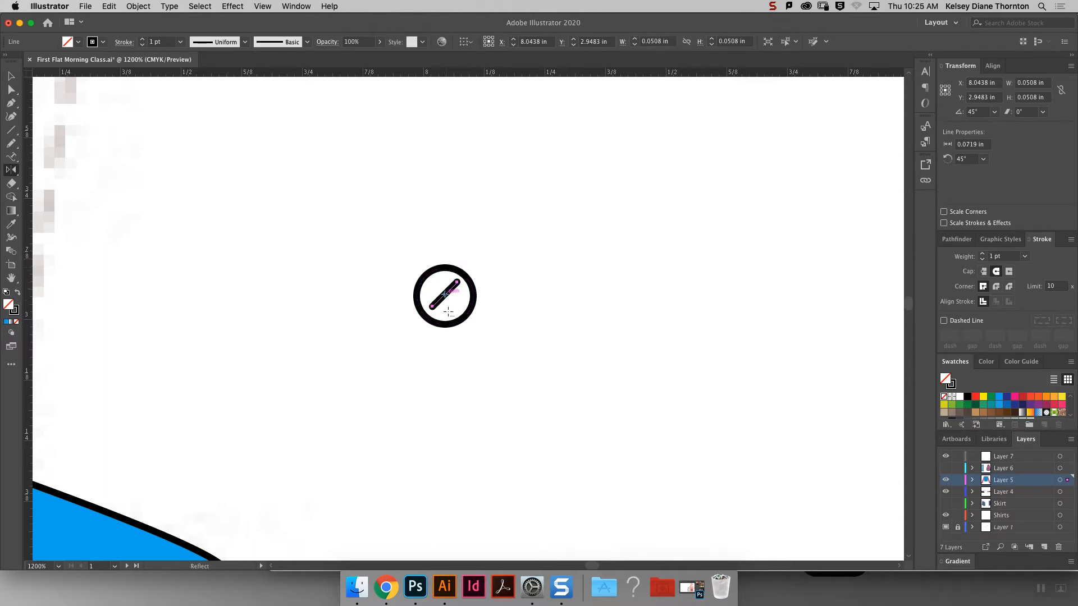
alt+click(446, 270)
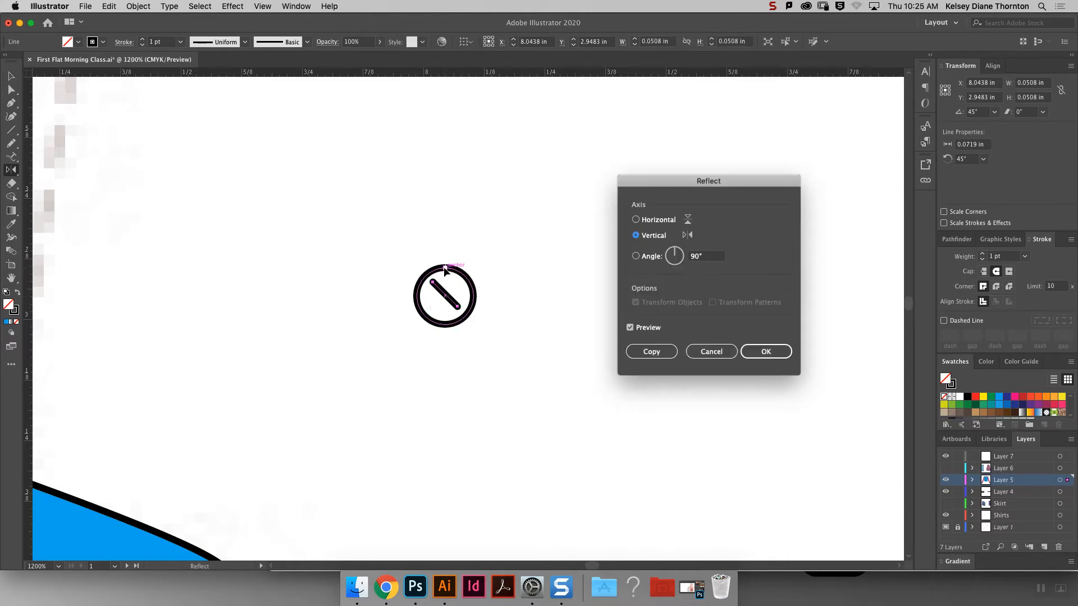
click(650, 352)
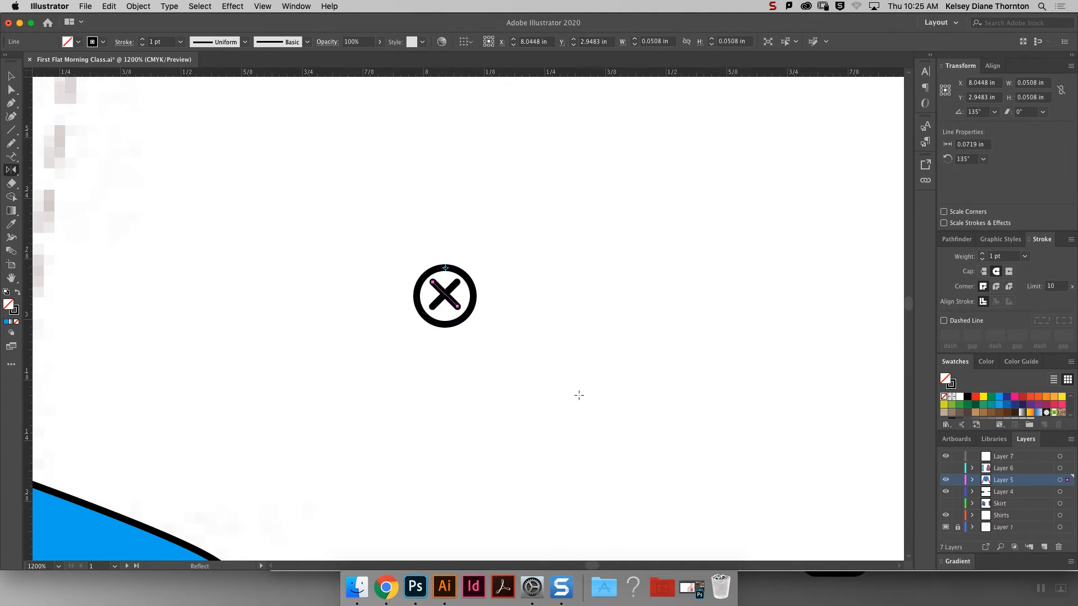
click(11, 78)
click(546, 291)
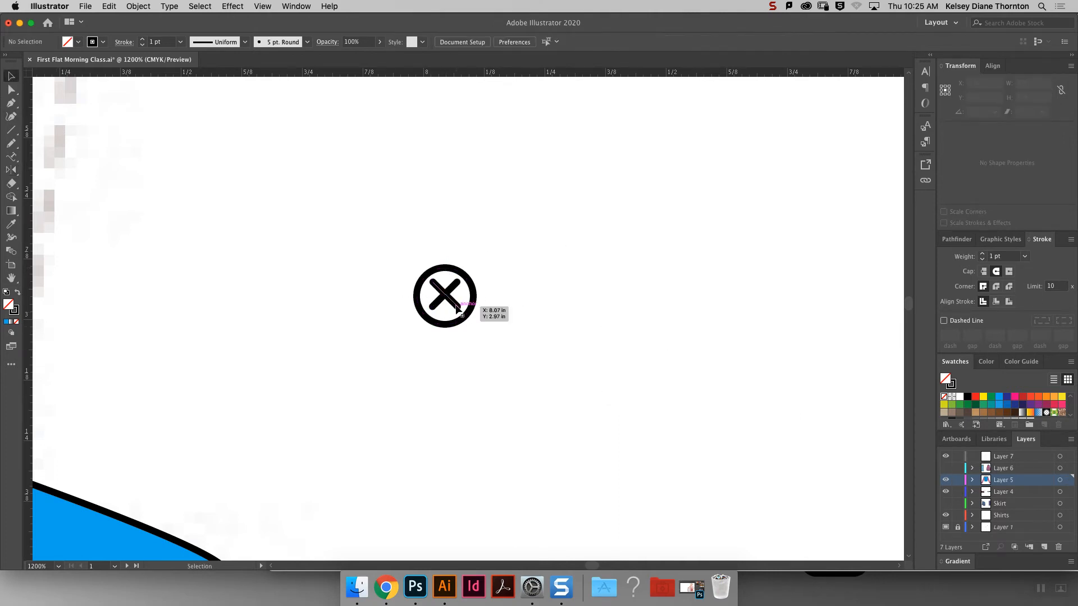
Align the circle and the X's lines to each other by their horizontal and vertical centers.
click(449, 302)
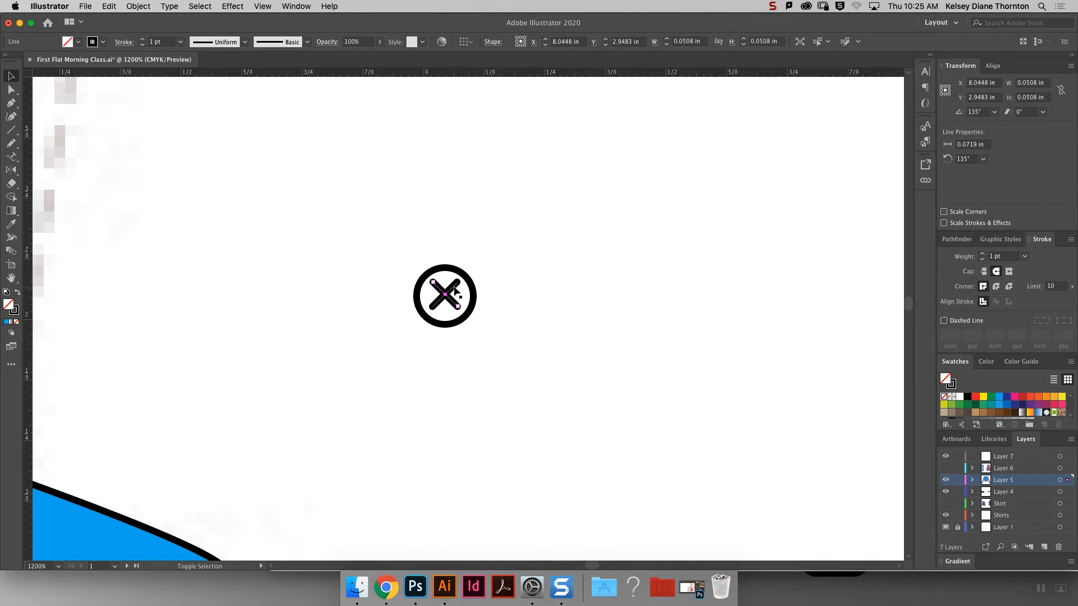
click(476, 302)
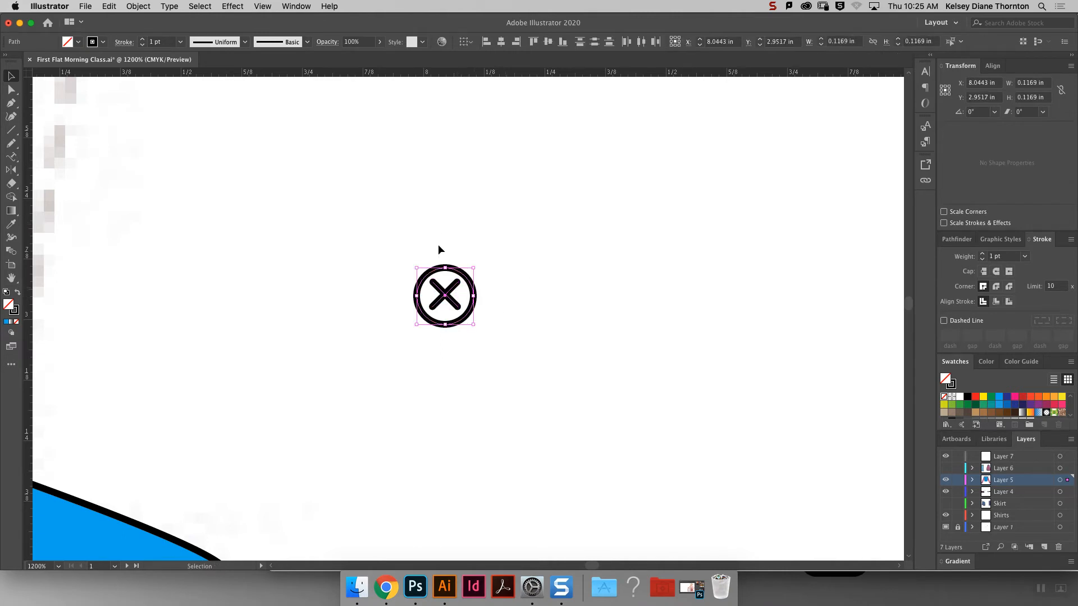
click(502, 42)
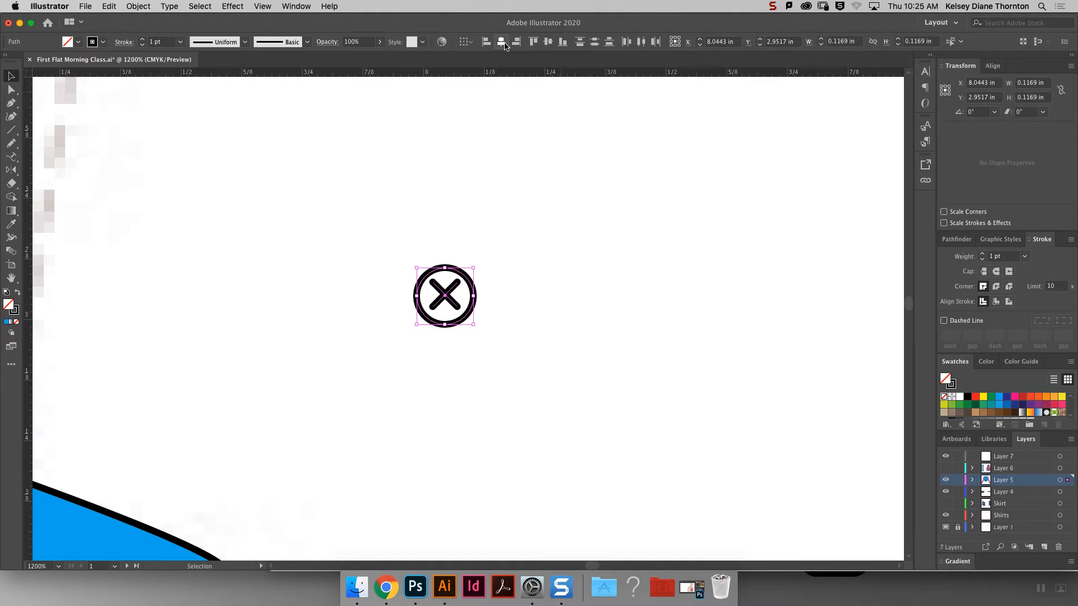
click(548, 41)
click(512, 271)
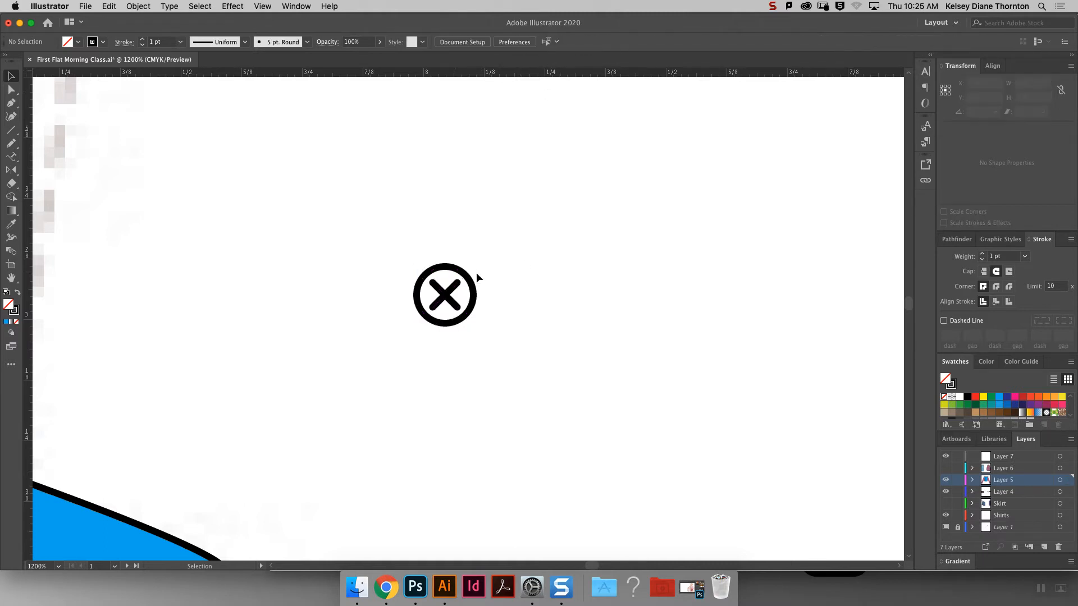
Group the circle and both crossing lines into a single button and deselect it.
drag(499, 337, 371, 209)
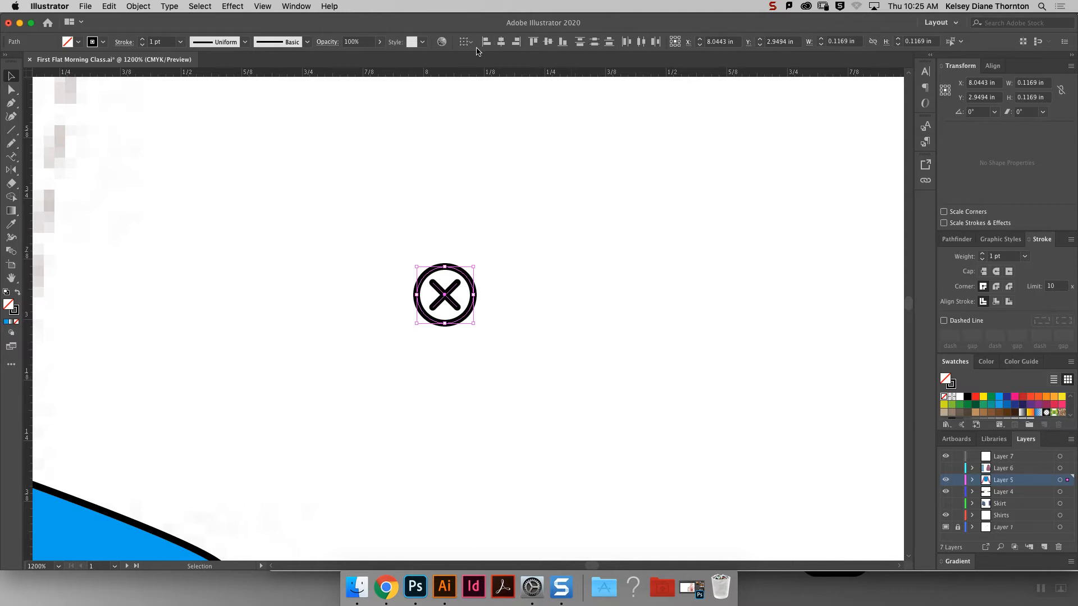
click(548, 313)
drag(496, 356, 380, 216)
key(super+minus)
key(super+minus)
key(super+minus)
key(super+equal)
key(super+equal)
key(super+equal)
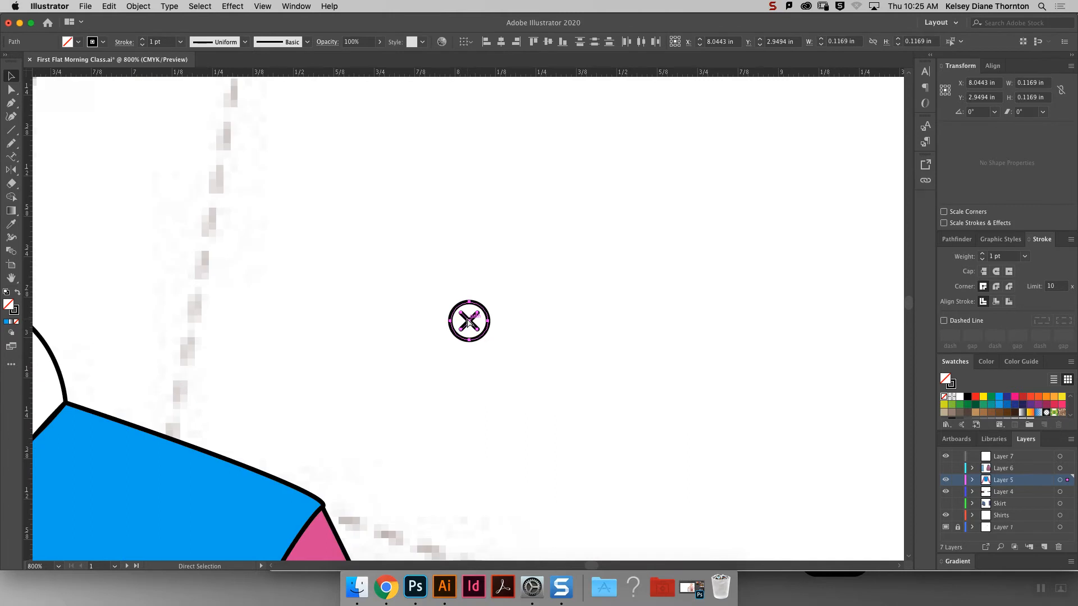
right_click(467, 326)
click(522, 397)
click(515, 287)
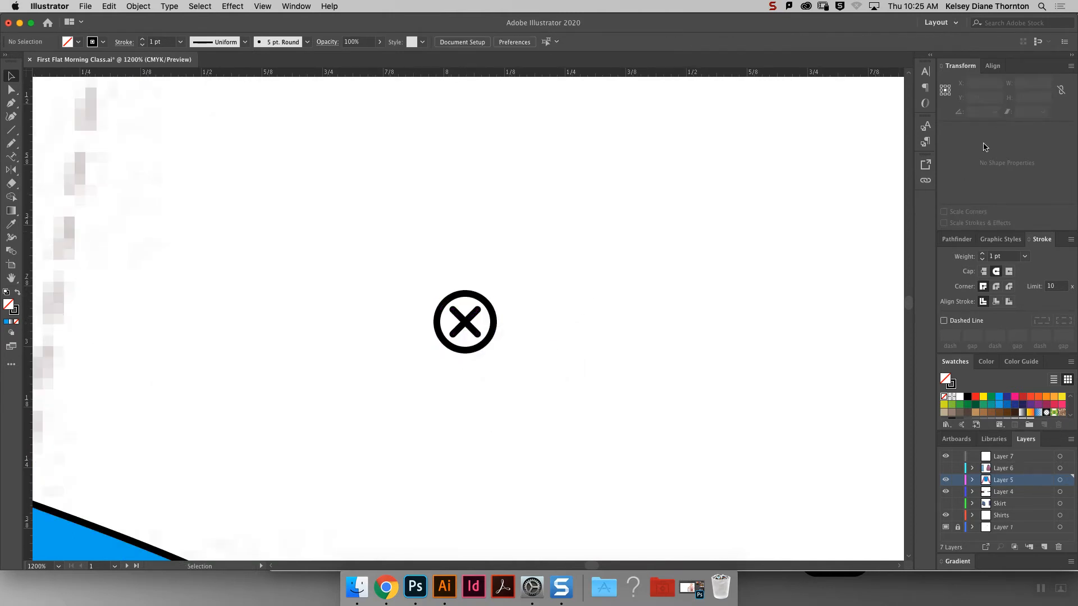
Display the document's symbol collection.
click(284, 6)
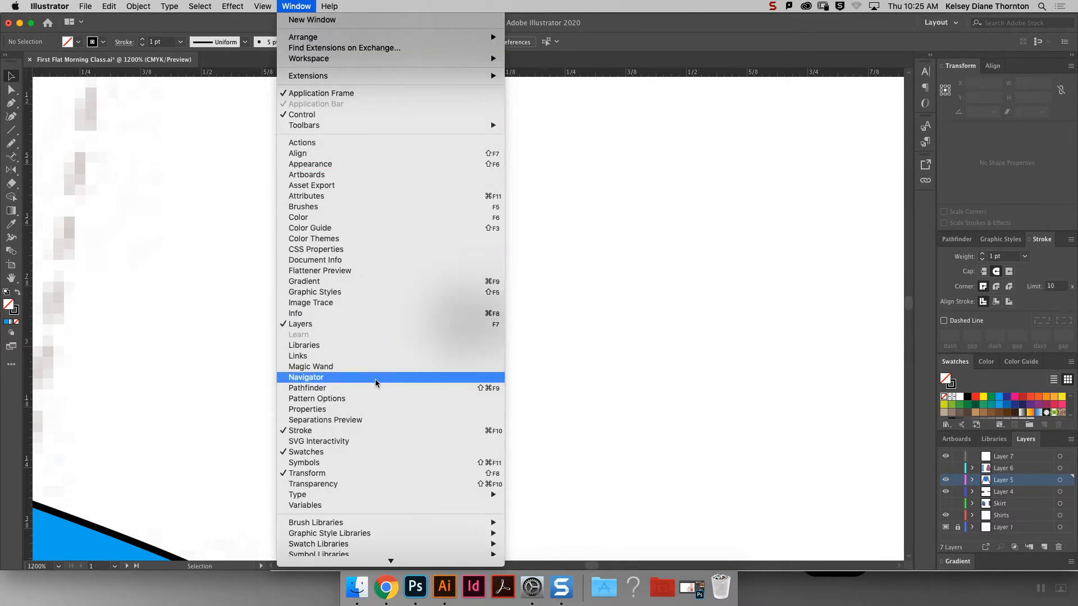
click(360, 463)
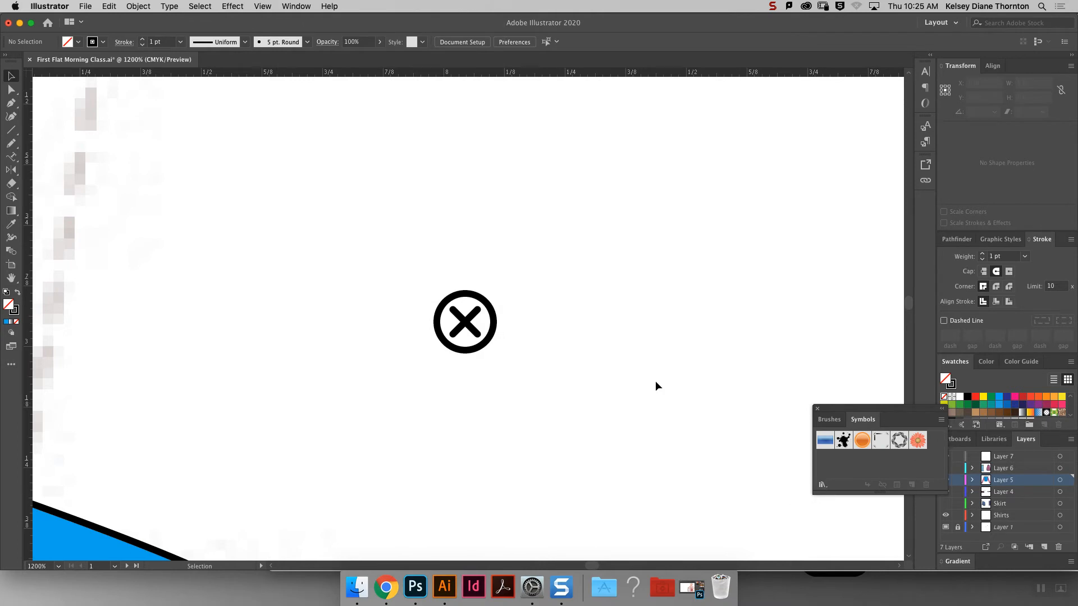
Convert the grouped button into a dynamic symbol of type Movie Clip, keeping the name New Symbol.
drag(413, 282, 495, 342)
drag(488, 339, 865, 477)
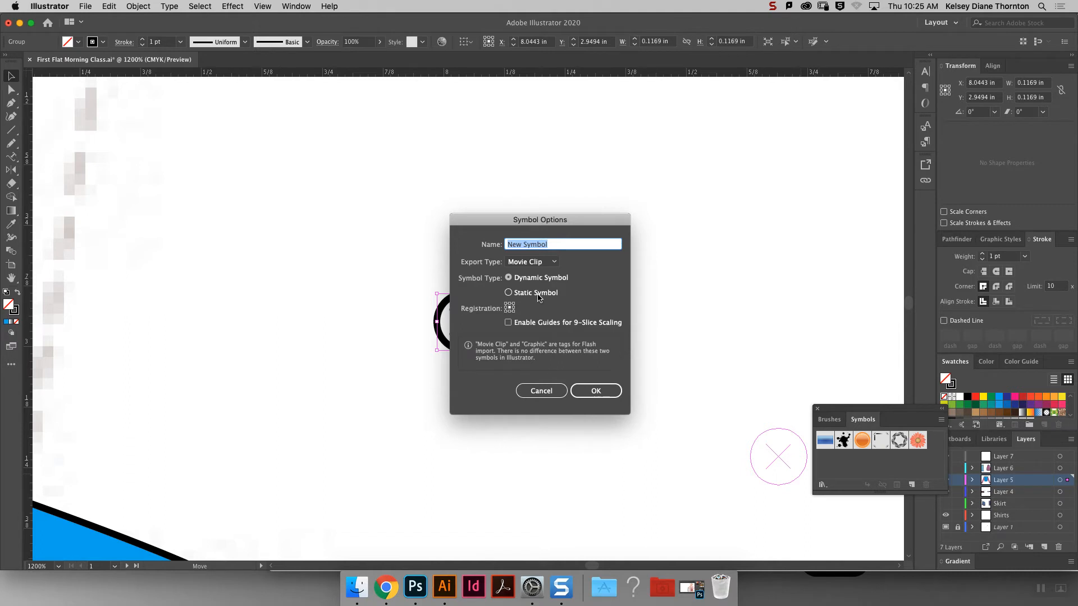
click(596, 391)
Place two instances of the button symbol beside the original, and delete both of them.
drag(831, 465, 628, 203)
drag(826, 458, 651, 335)
click(525, 135)
drag(591, 160, 750, 427)
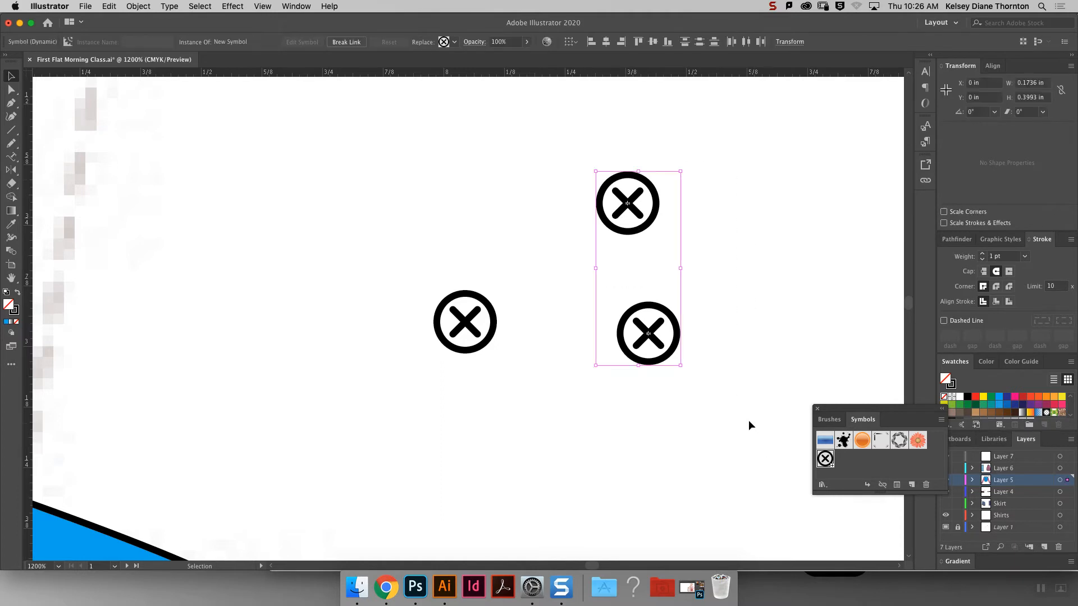
key(Delete)
Undo the symbol instances and the symbol conversion, back to the plain grouped button.
click(490, 349)
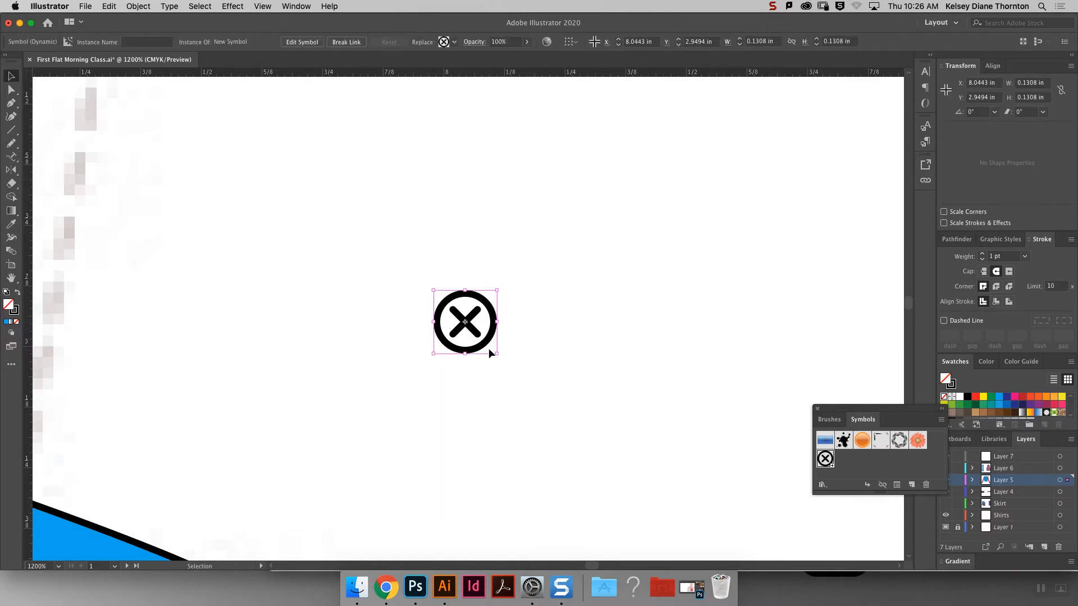
click(498, 339)
click(487, 345)
key(super+z)
key(super+z)
key(super+z)
key(super+z)
key(v)
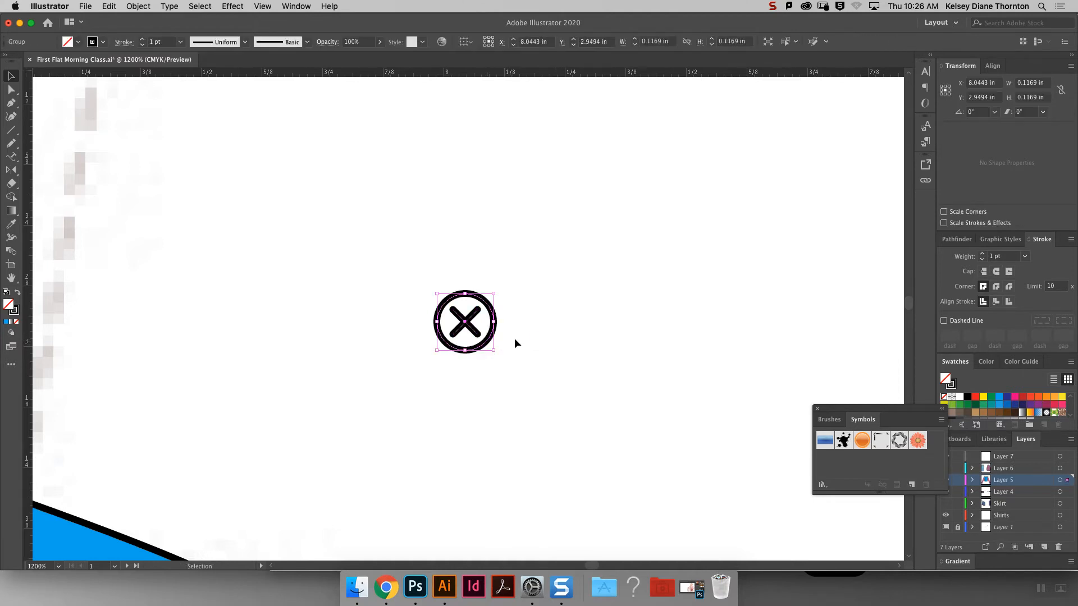
Move the button group onto the top of the shirt's placket, just below the collar opening.
key(a)
key(super+minus)
key(super+minus)
key(super+minus)
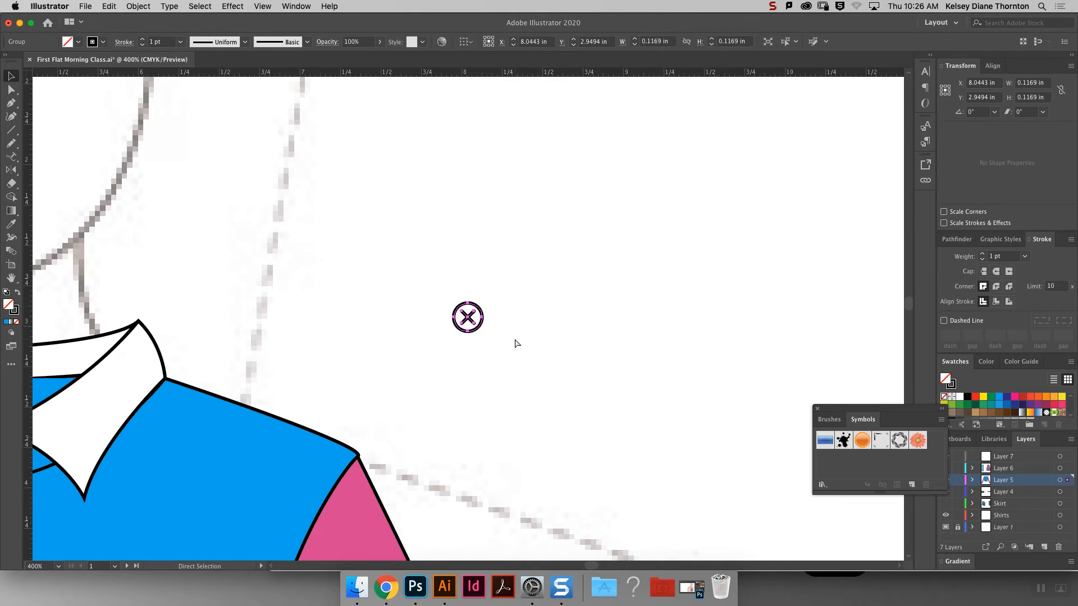
key(super+minus)
key(v)
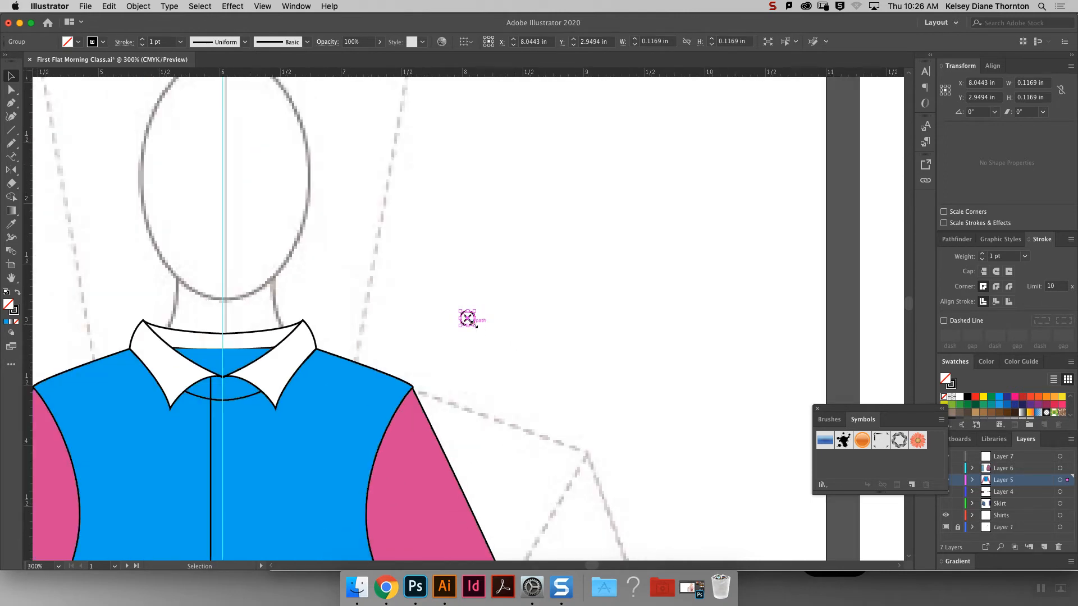
click(493, 324)
drag(500, 345, 422, 281)
drag(471, 321, 224, 395)
Duplicate the button straight down to the bottom of the placket, just above the shirt hem.
key(space)
drag(346, 436, 546, 206)
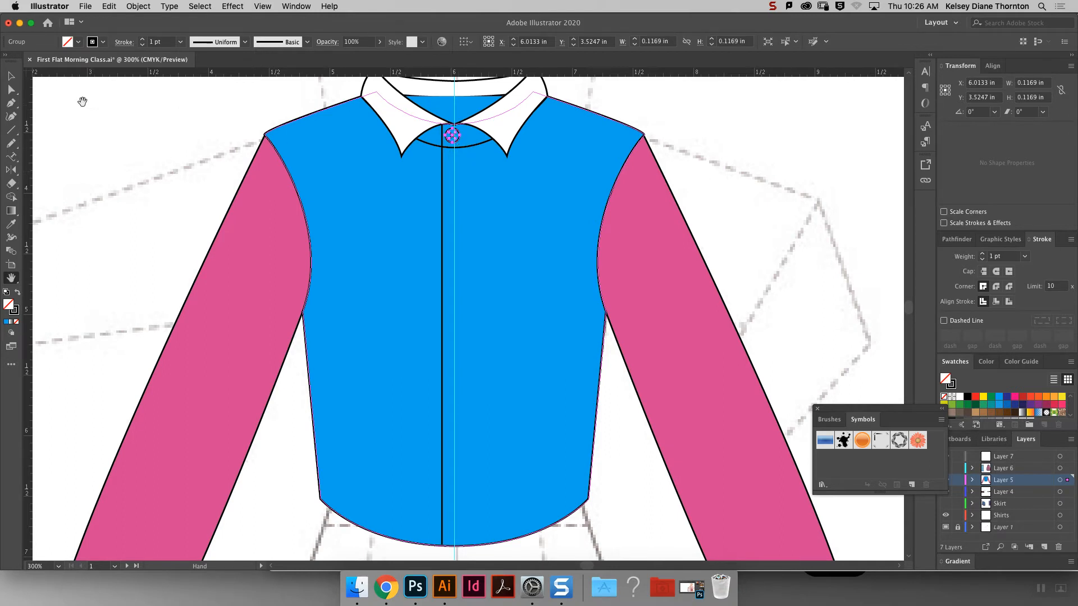
click(10, 76)
drag(452, 137, 470, 536)
click(808, 213)
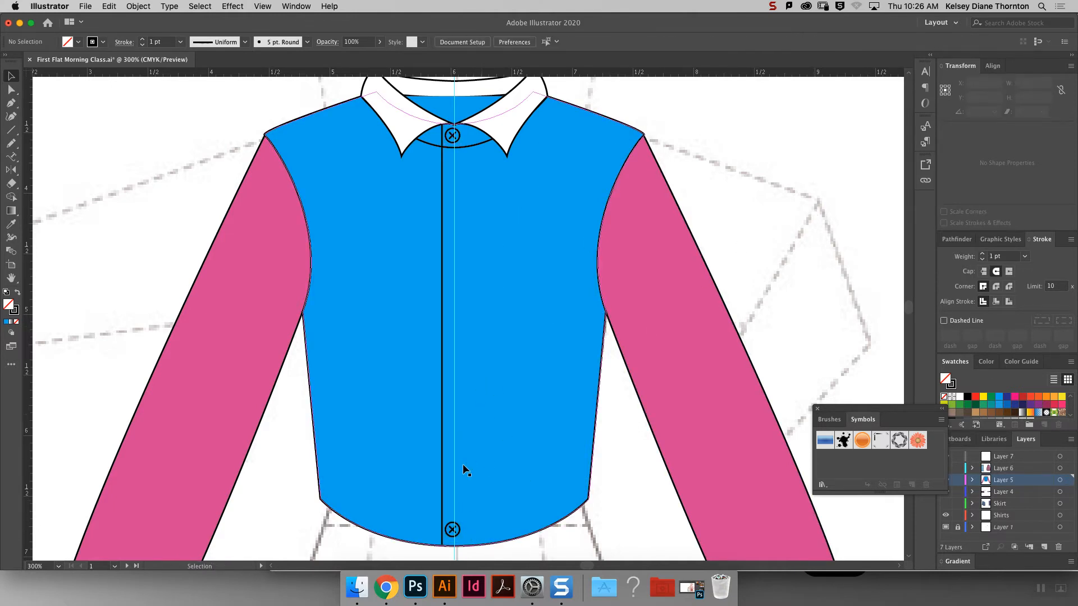
Dock the floating Brushes and Symbols panels with the collapsed panels and clear the selection of both buttons.
click(453, 530)
shift+click(452, 136)
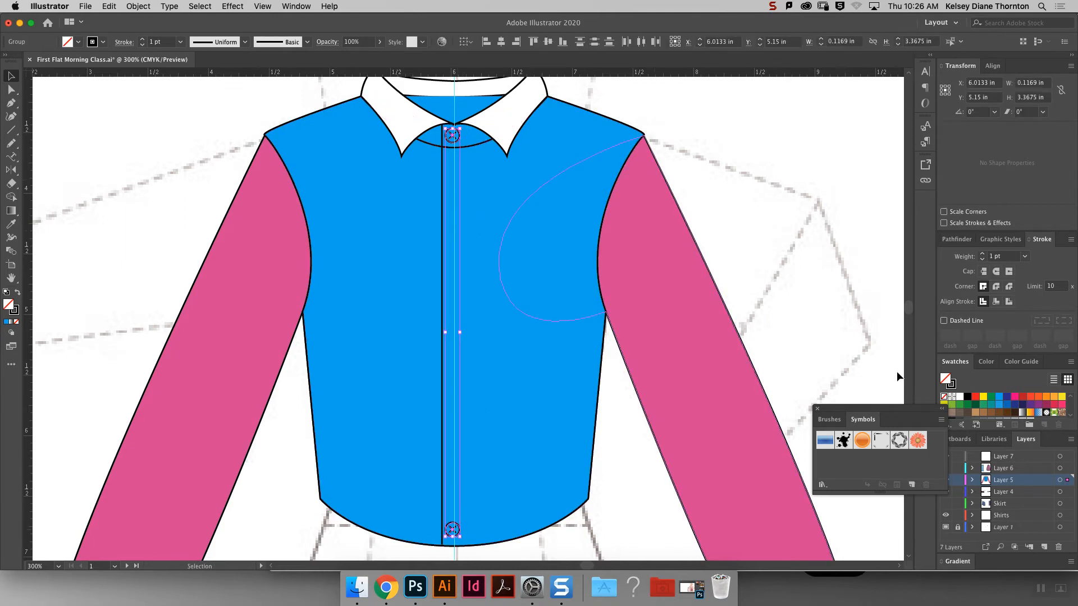
click(823, 418)
mouse_move(848, 417)
mouse_down()
mouse_move(949, 225)
mouse_move(928, 207)
mouse_up()
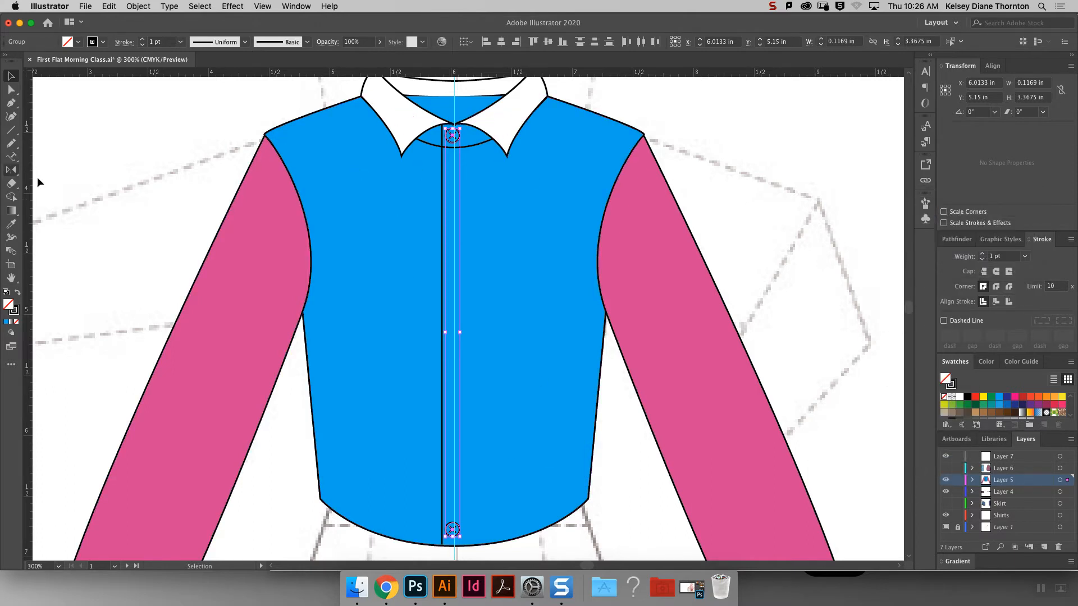
click(763, 234)
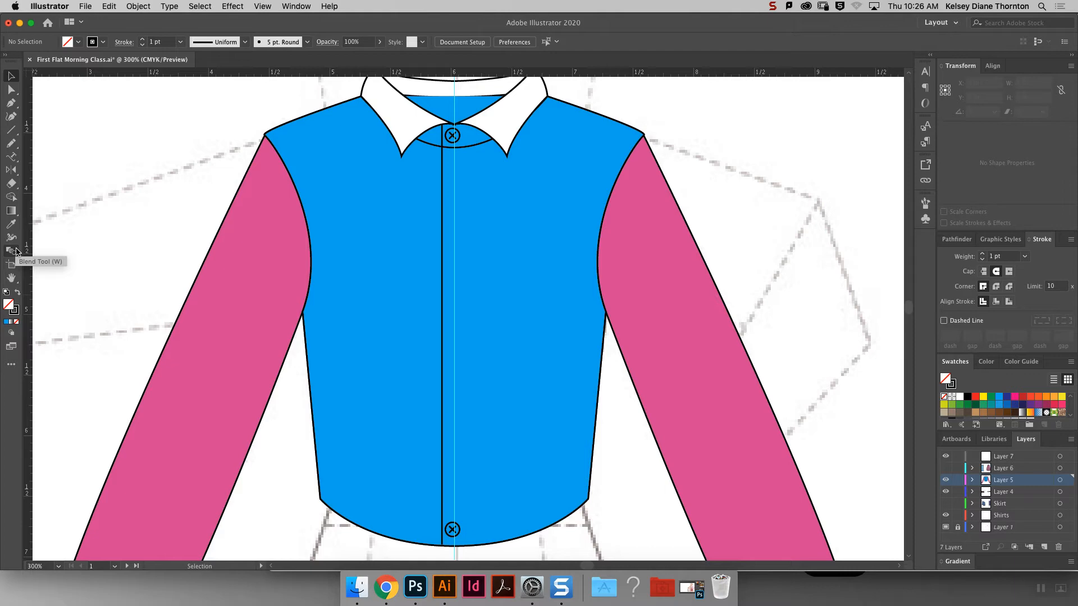
Draw a green-filled circle about 2.64 in wide and move it onto the pasteboard beyond the first artboard's upper-left corner.
key(super+1)
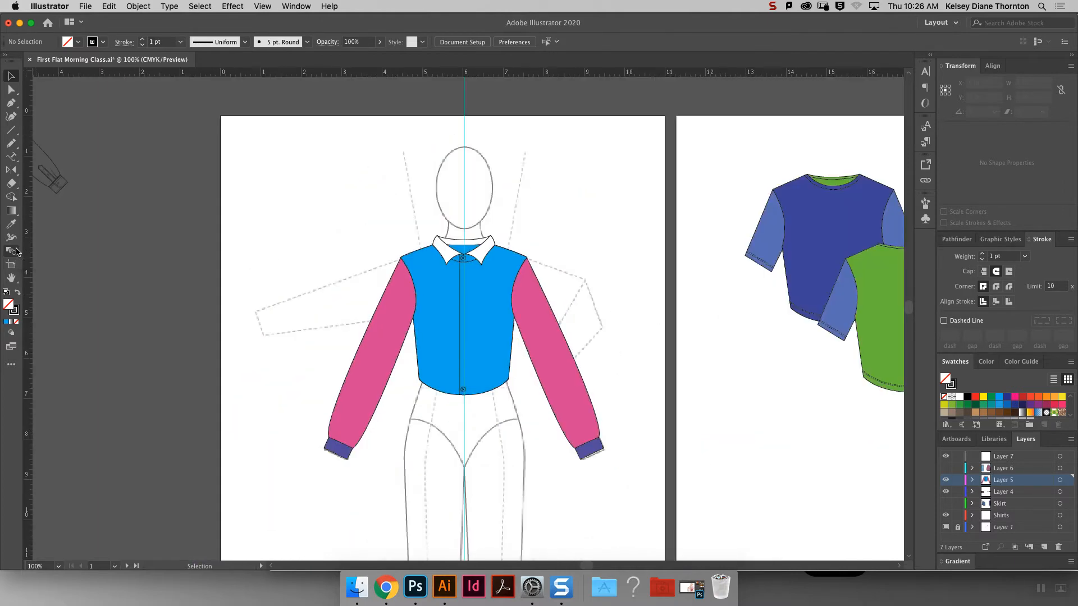
key(super+minus)
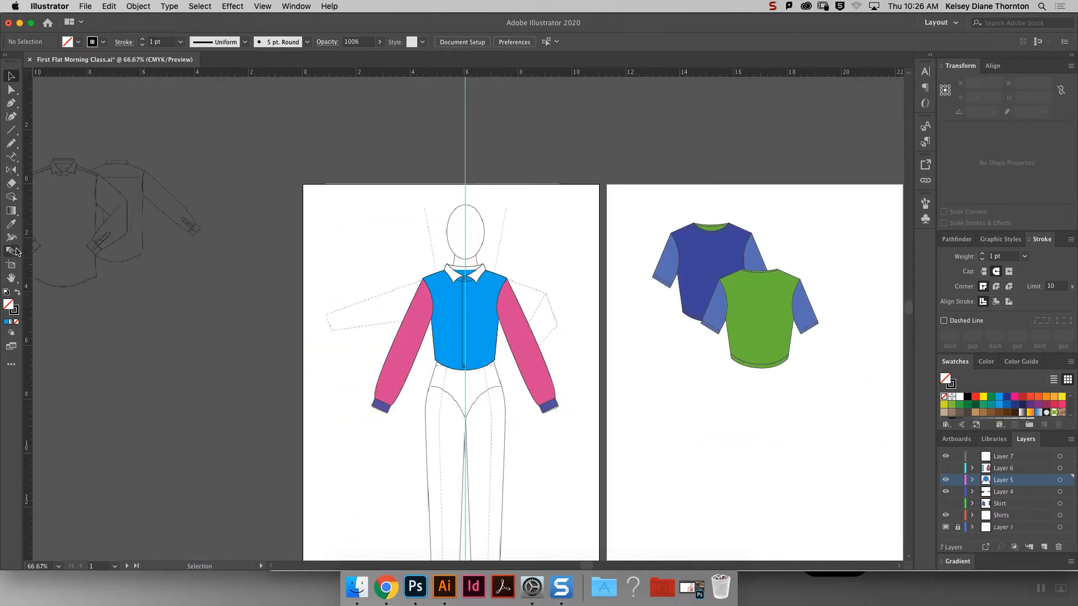
click(15, 130)
drag(15, 131, 84, 143)
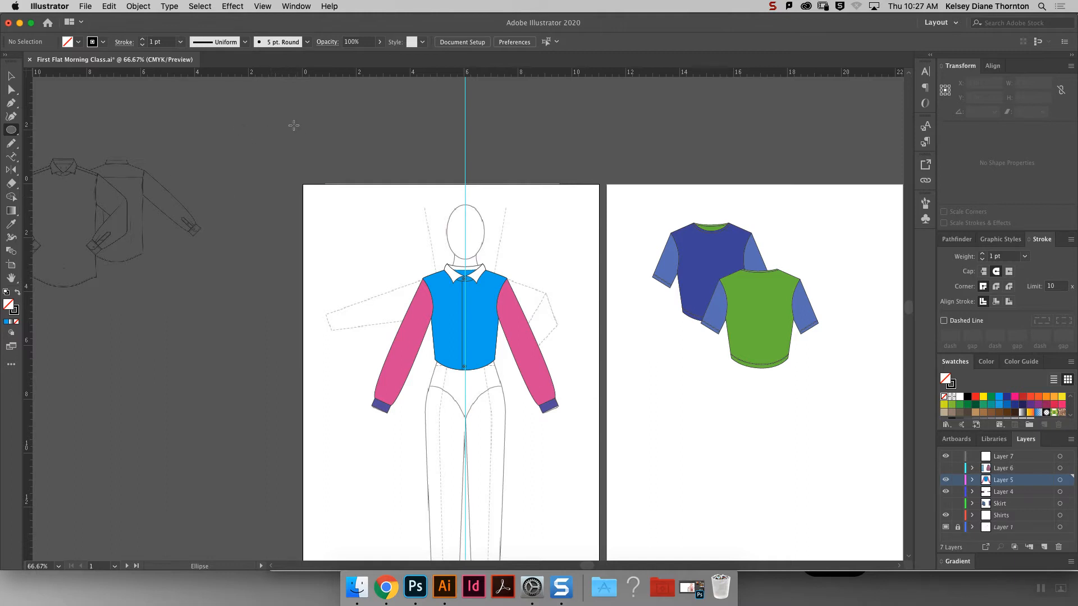
drag(250, 168, 321, 238)
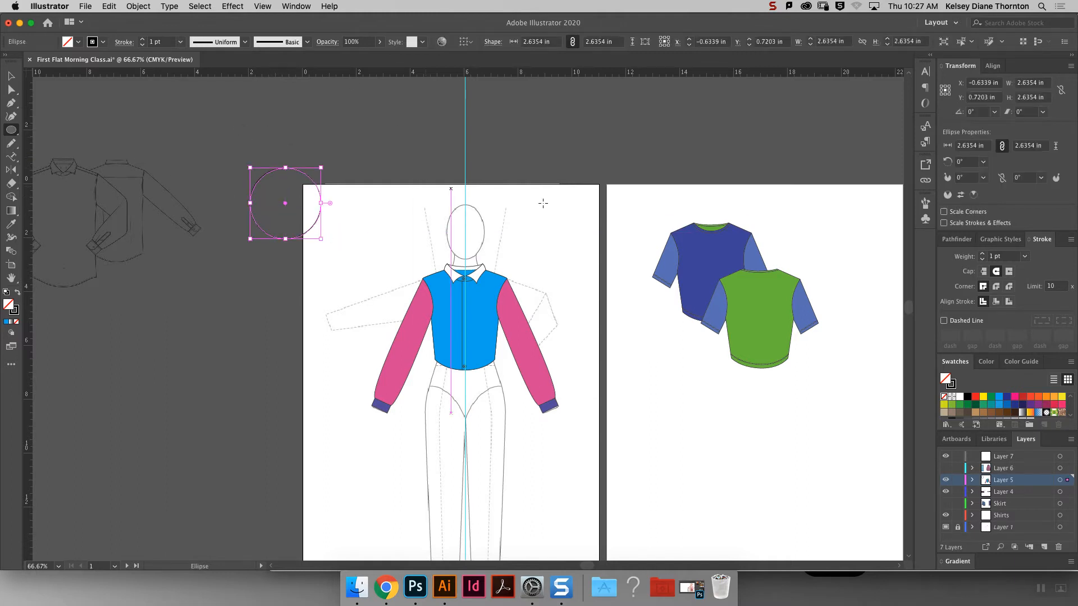
click(983, 404)
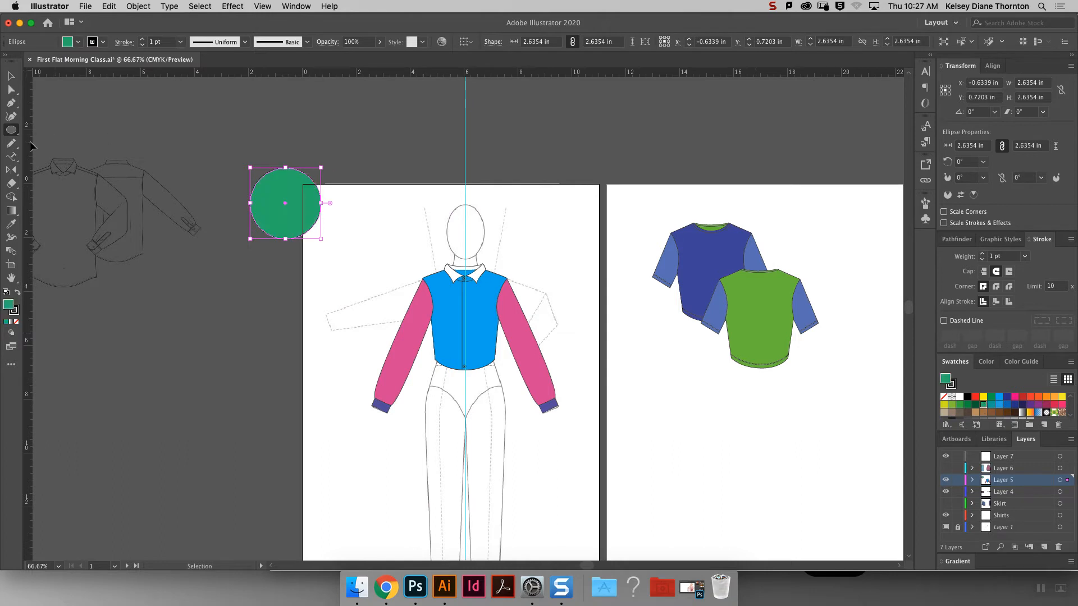
click(11, 75)
drag(270, 193, 237, 144)
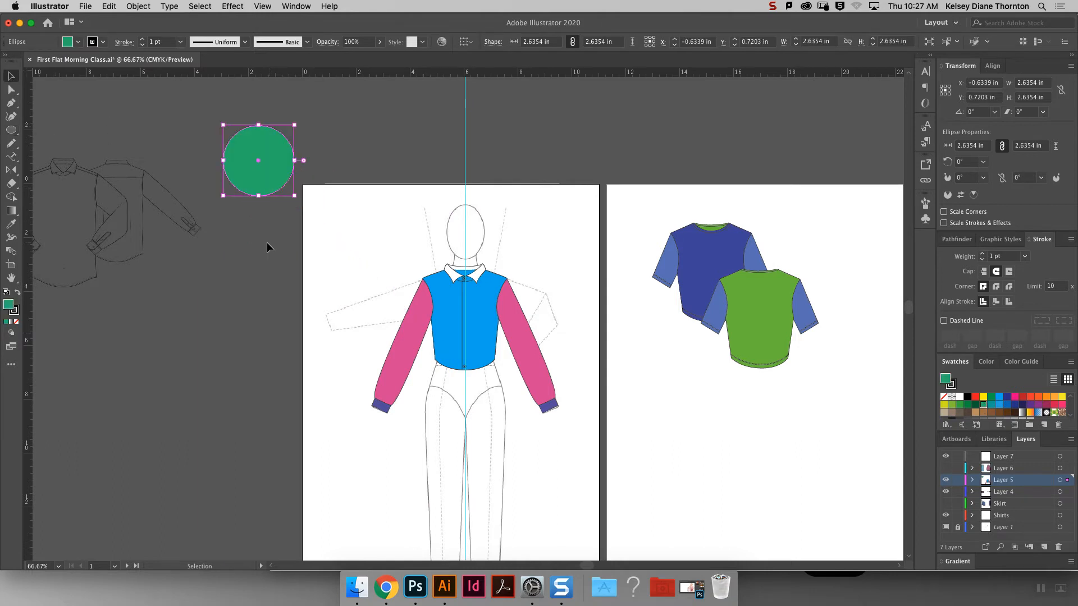
Draw a five-pointed star about 10.7 in wide on the pasteboard below the green circle and fill it pink.
click(11, 129)
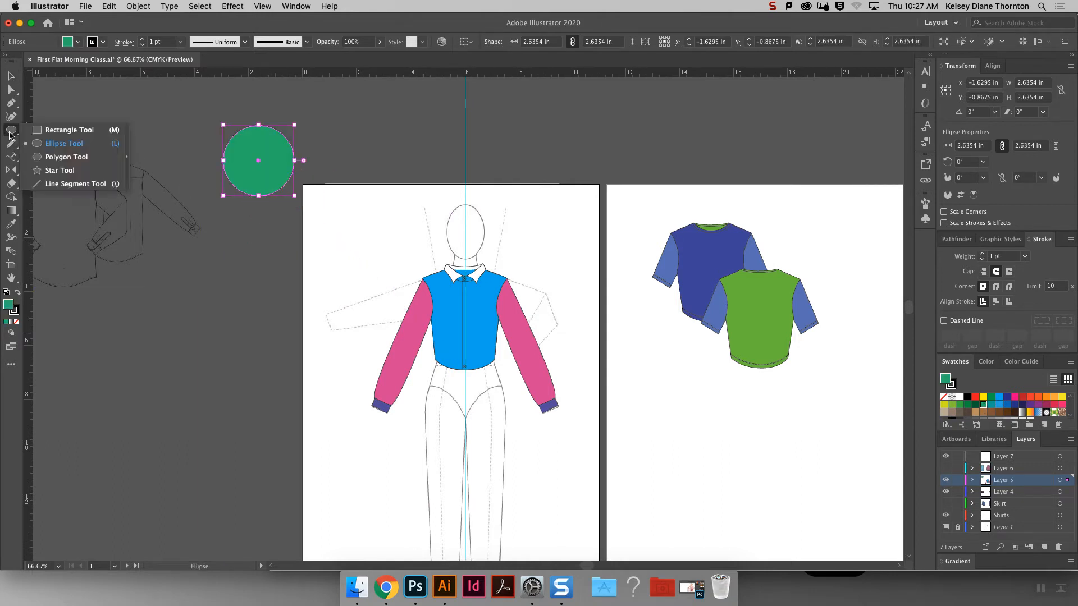
click(88, 170)
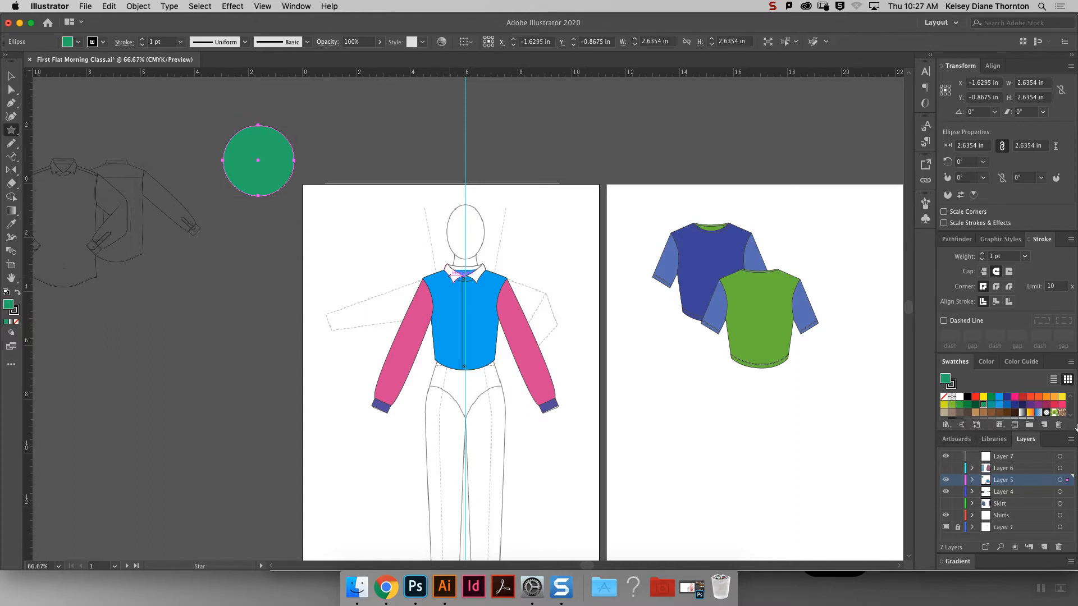
click(1054, 404)
key(ctrl+z)
key(a)
key(v)
click(225, 315)
click(10, 132)
drag(197, 368, 309, 464)
click(1060, 404)
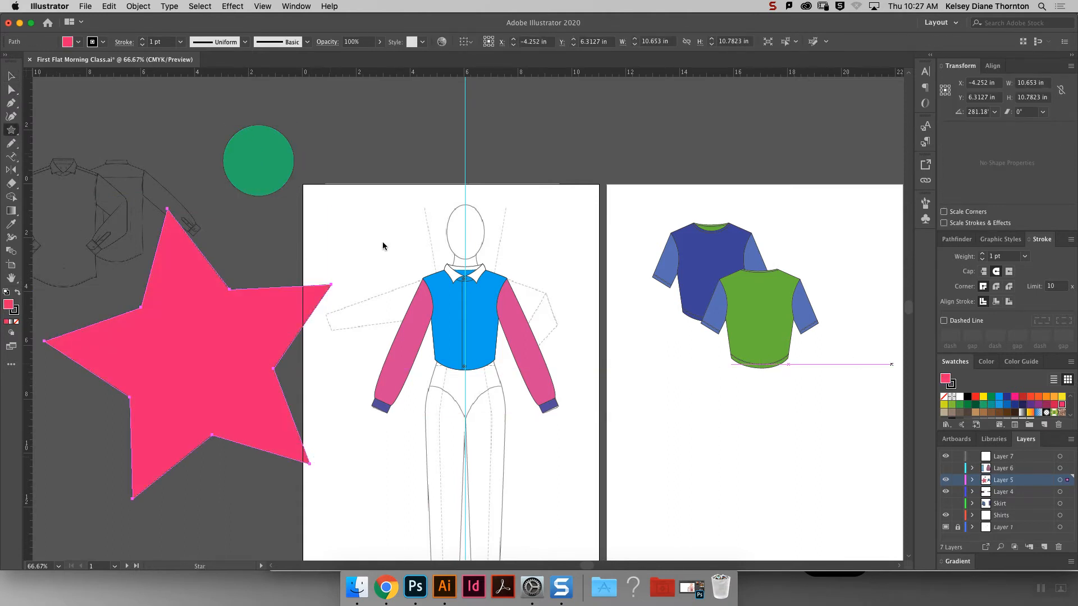
Scale the pink star down to a small fraction of the green circle's size, well below that circle.
key(v)
drag(311, 180, 204, 487)
click(153, 476)
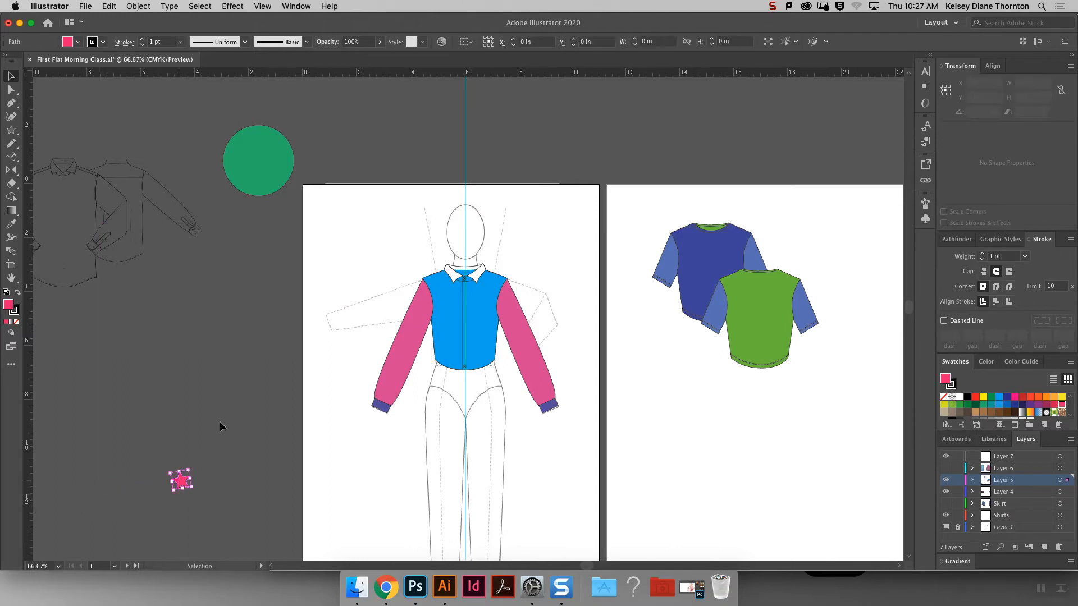
Blend the pink star into the green circle using Smooth Color spacing, and clear the selection.
click(13, 252)
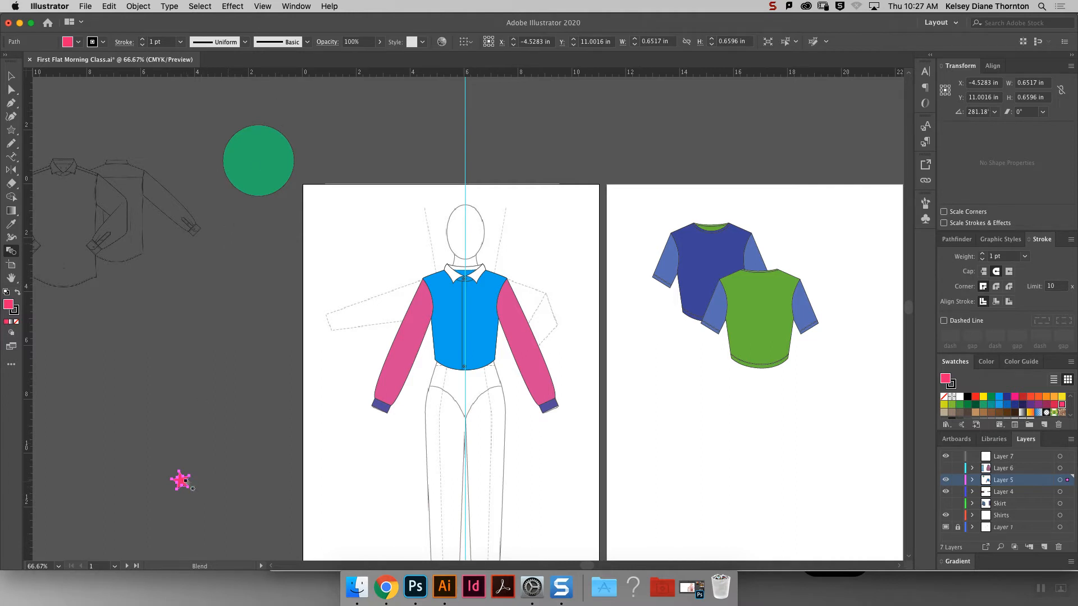
click(244, 166)
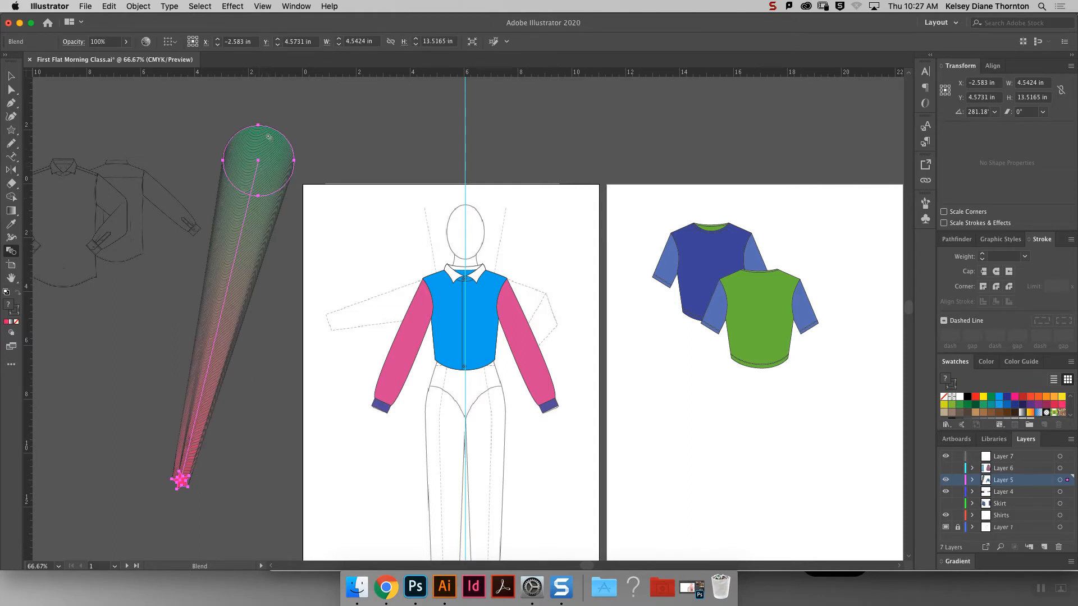
click(11, 77)
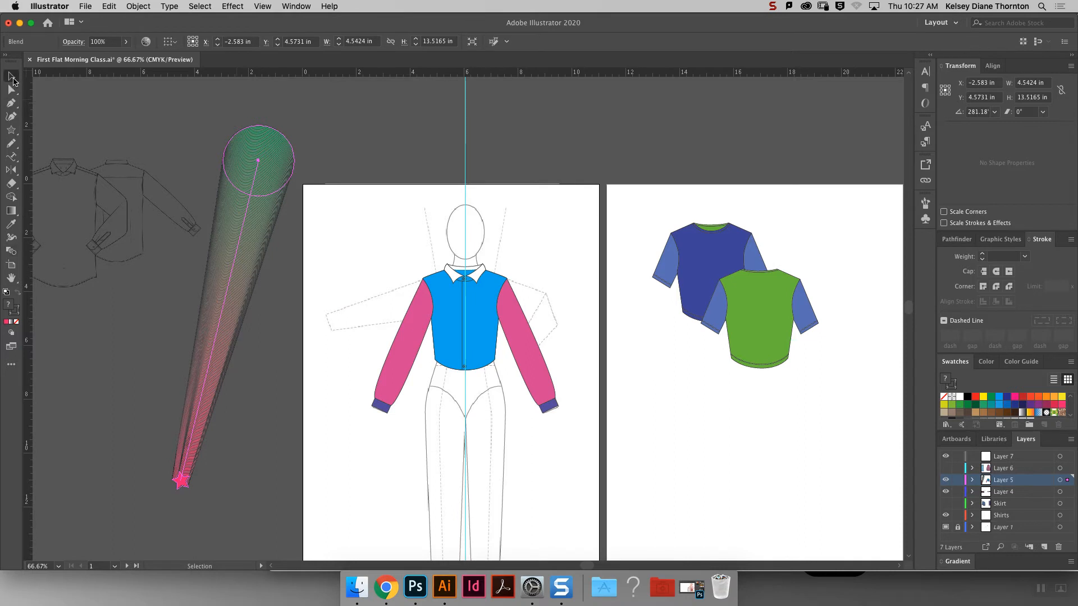
click(360, 140)
click(237, 314)
Undo the smooth colour blend between the star and the circle.
key(a)
key(super+z)
key(v)
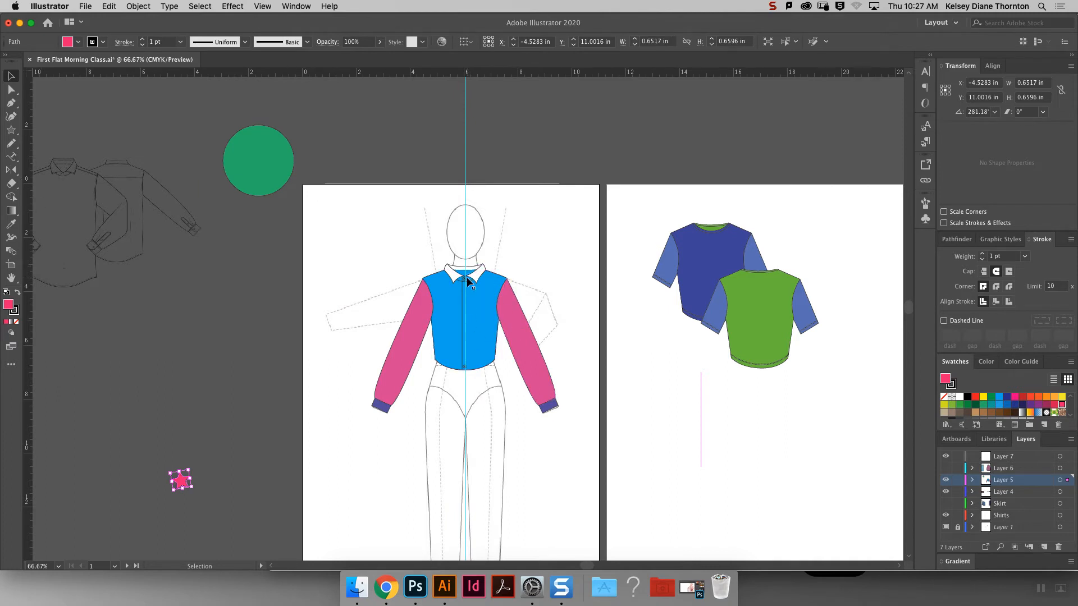
Set the Blend tool's spacing to Specified Steps with 5 steps.
double_click(12, 254)
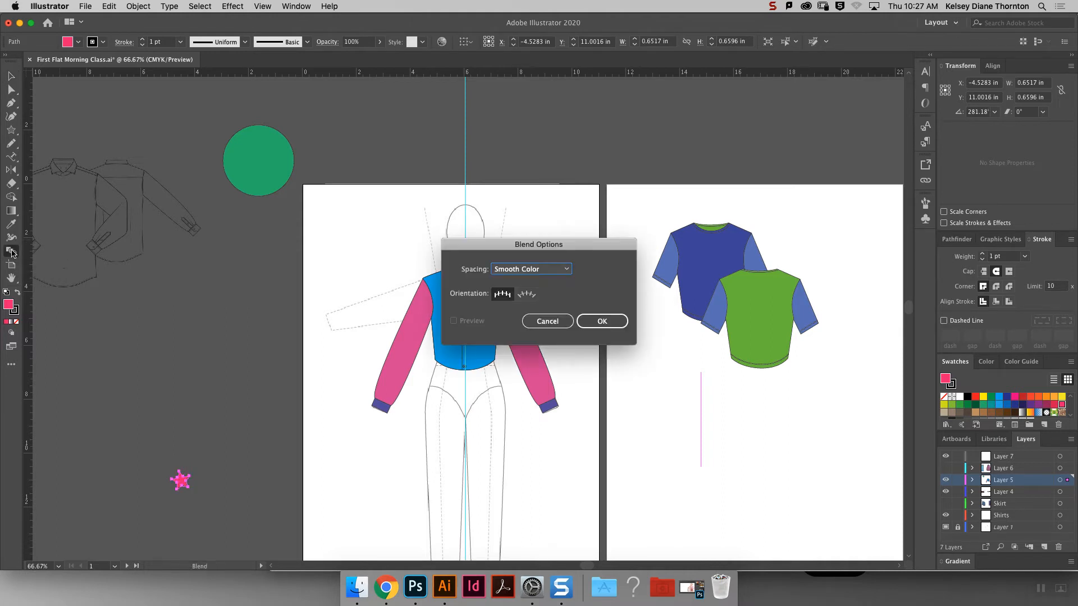
drag(553, 249, 560, 172)
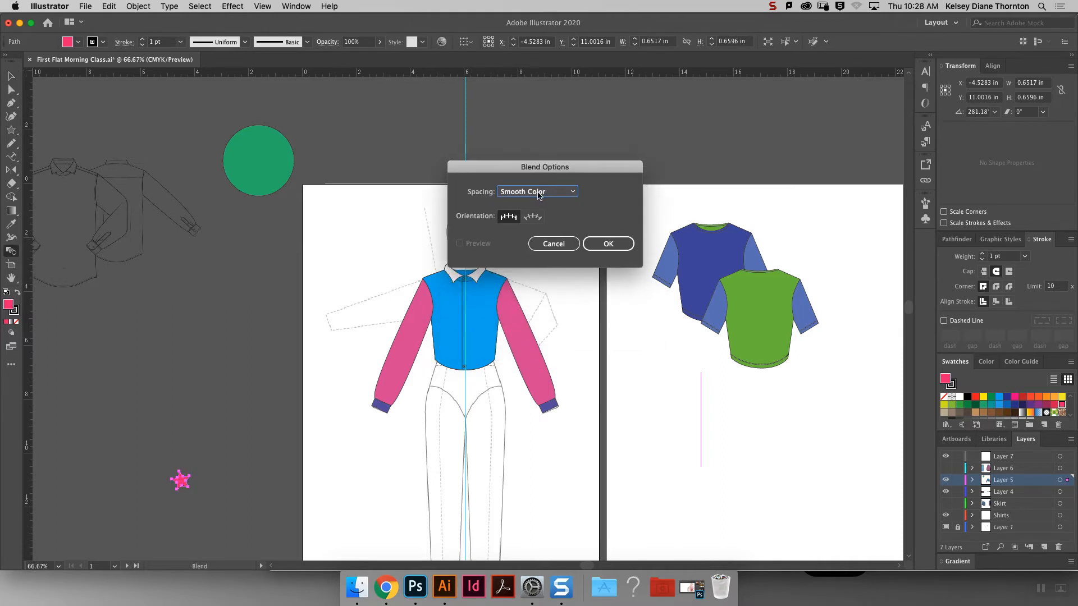
click(545, 193)
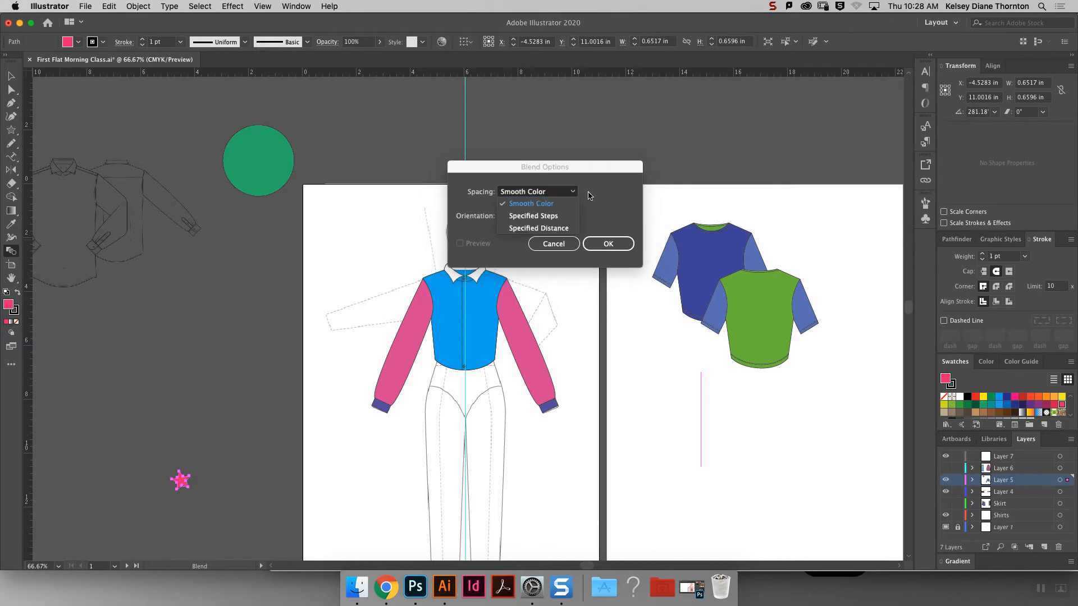
click(596, 192)
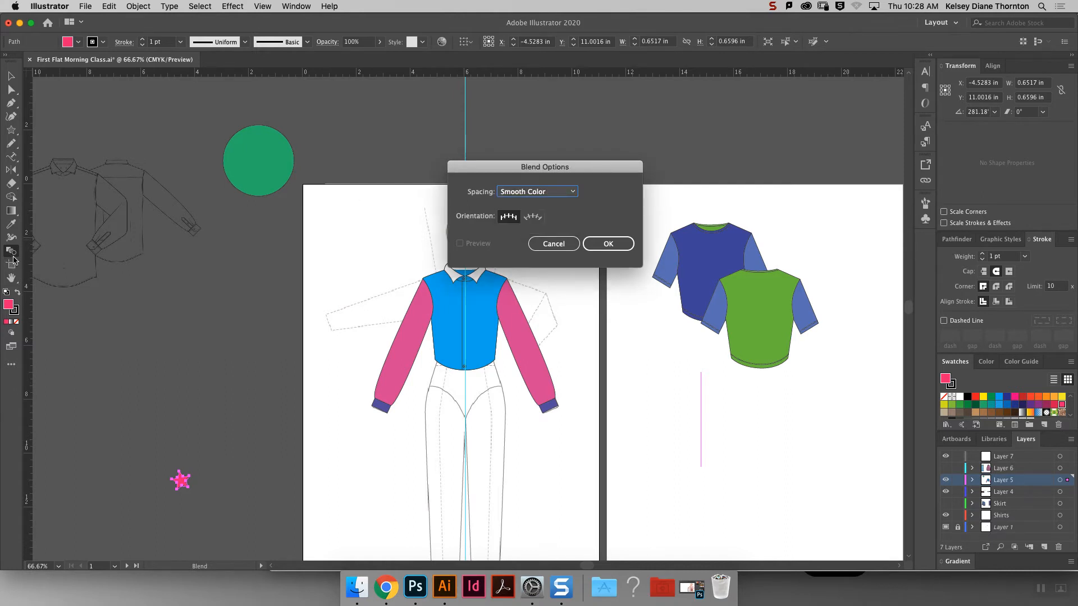
click(523, 194)
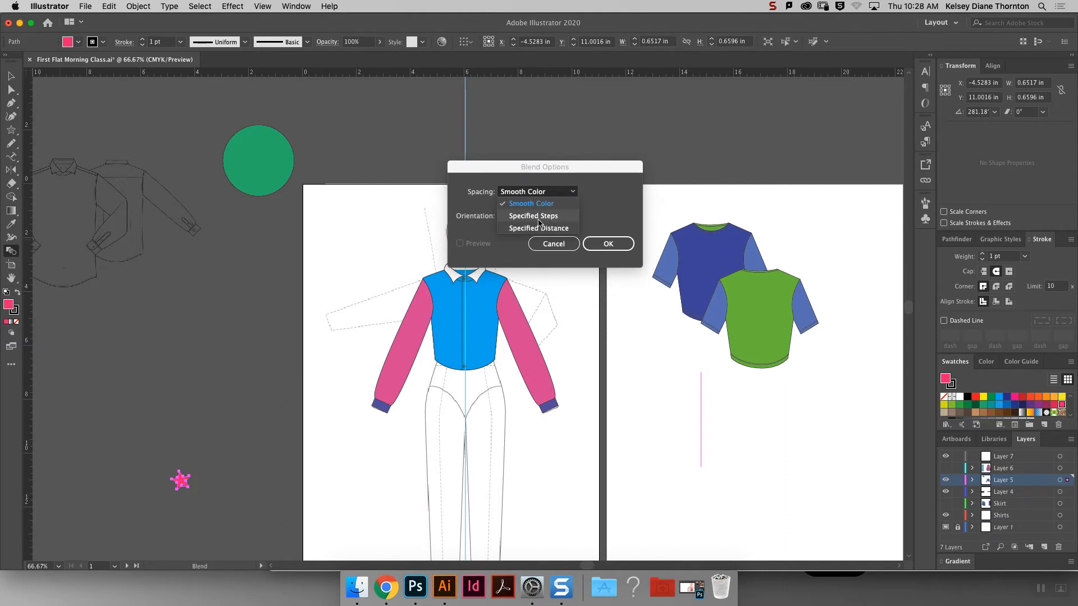
click(538, 218)
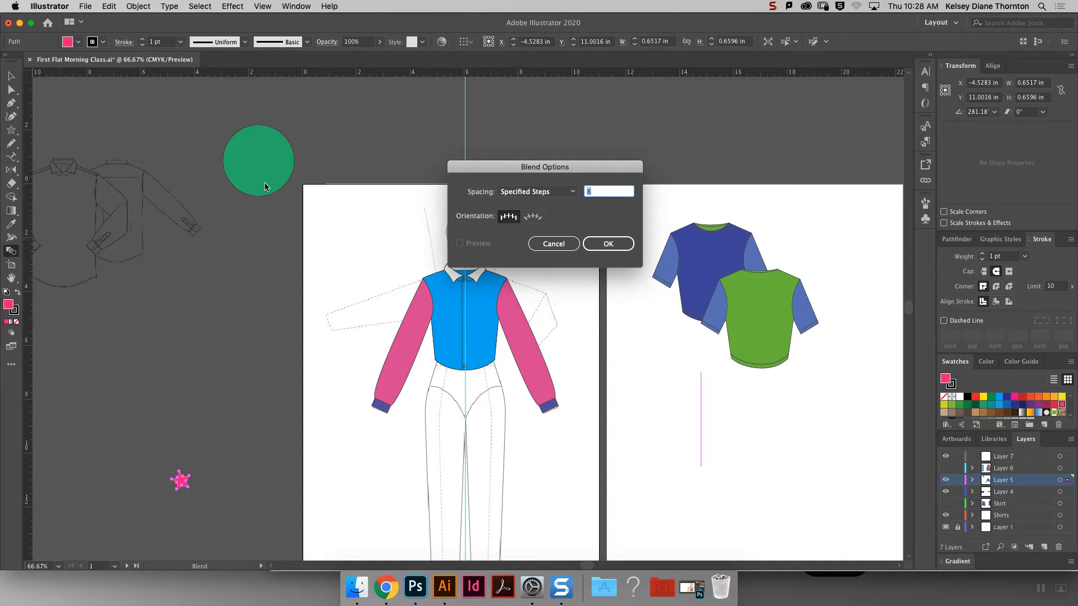
click(601, 250)
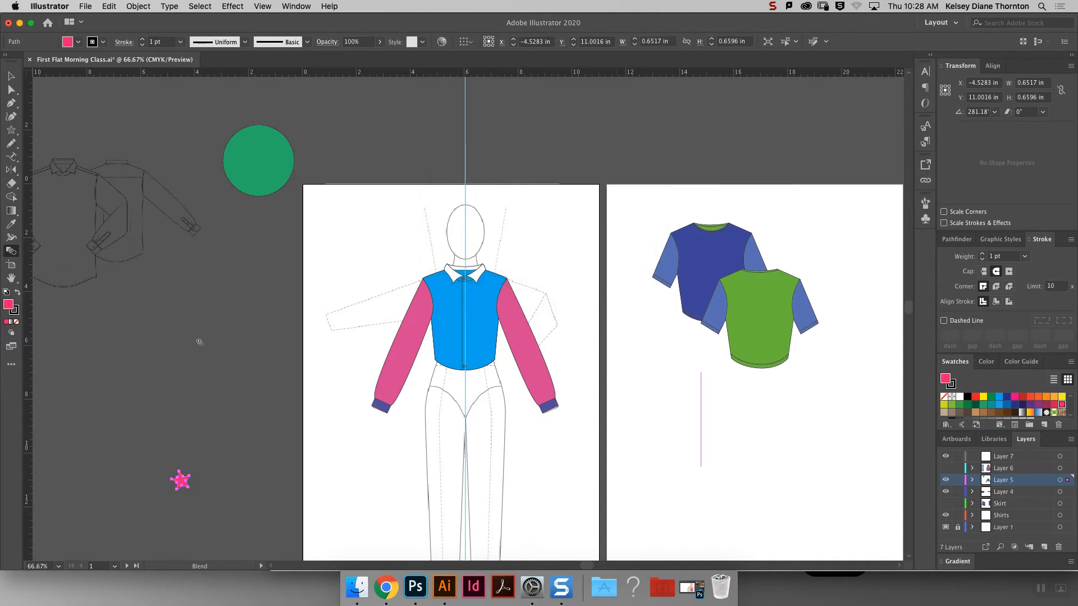
Blend the pink star on the pasteboard into the green circle using the specified steps.
click(182, 481)
click(268, 185)
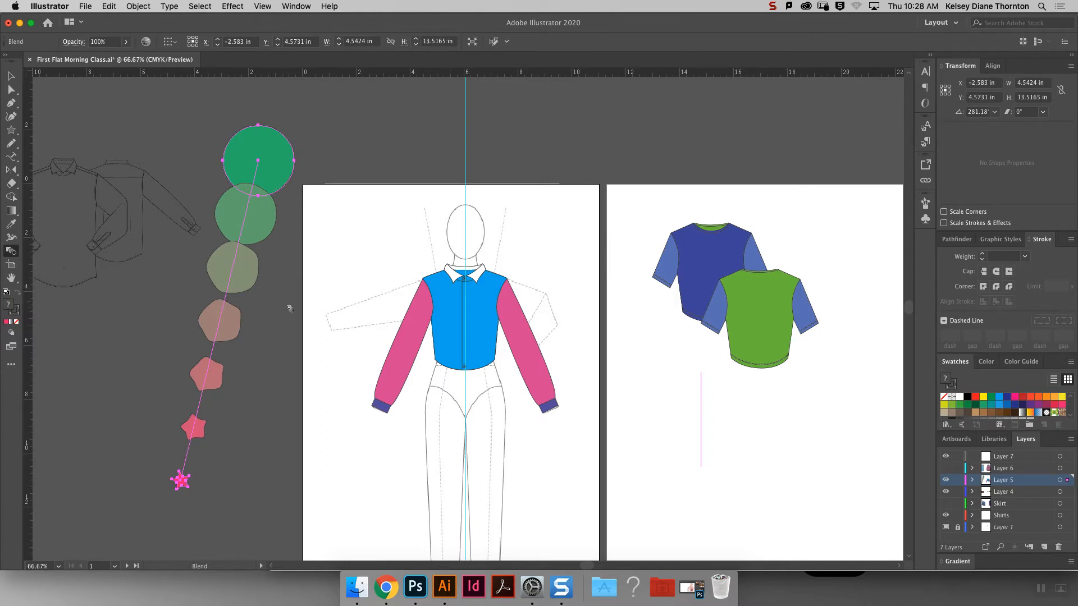
click(10, 77)
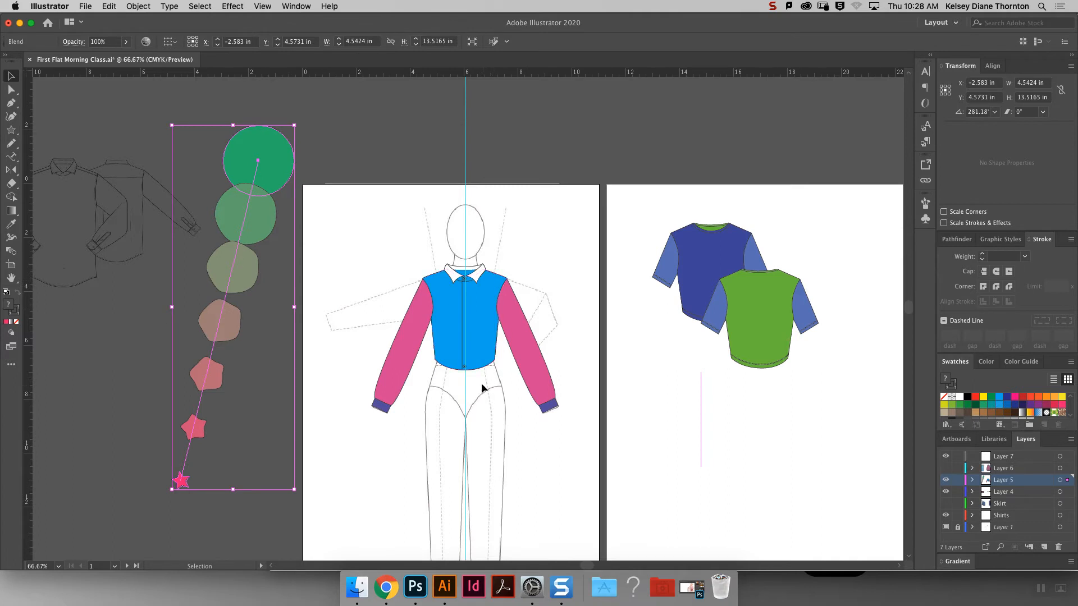
Clear the selection around the shirt's placket and set the Blend tool to 6 specified steps.
key(super+equal)
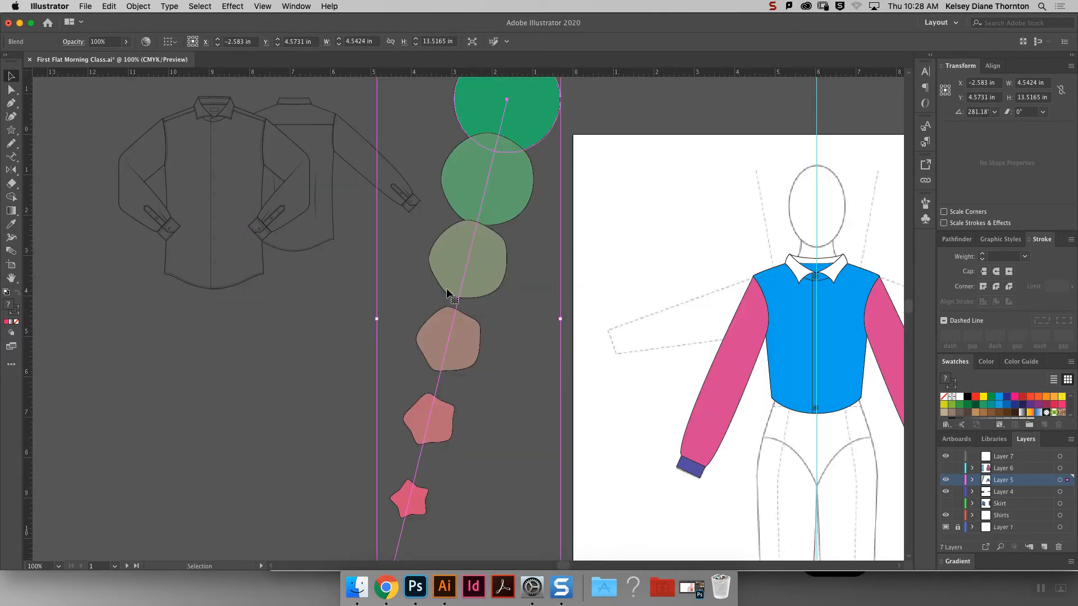
key(a)
click(830, 396)
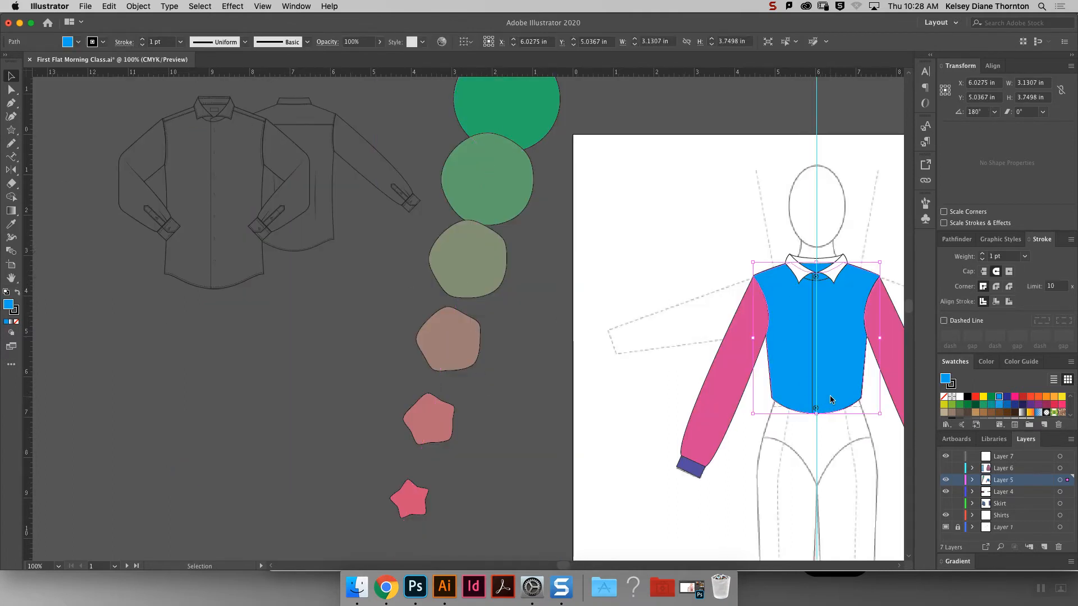
key(super+equal)
key(super+equal)
key(v)
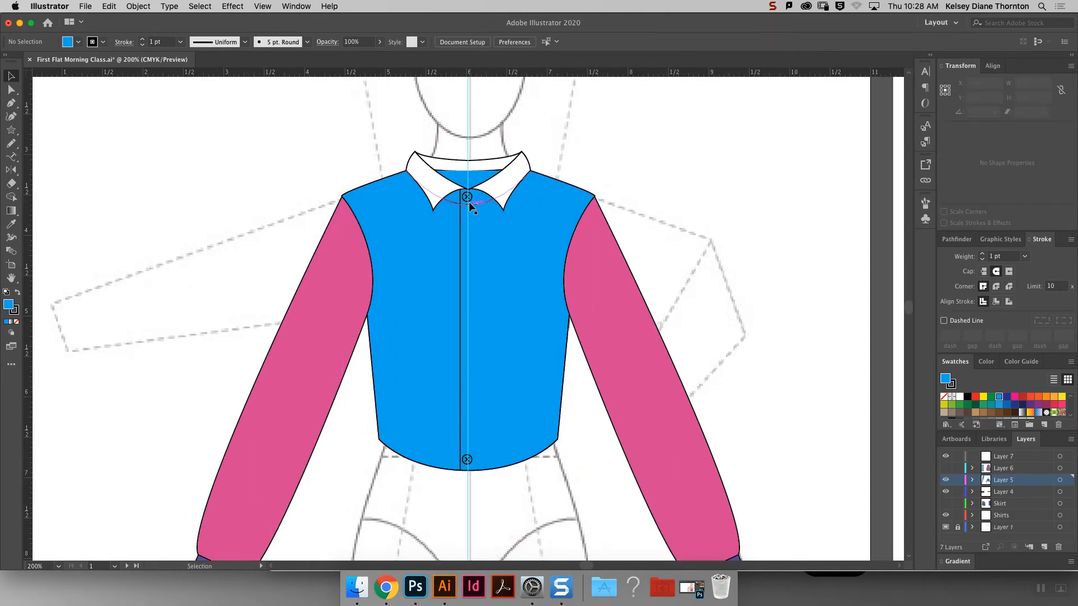
click(466, 197)
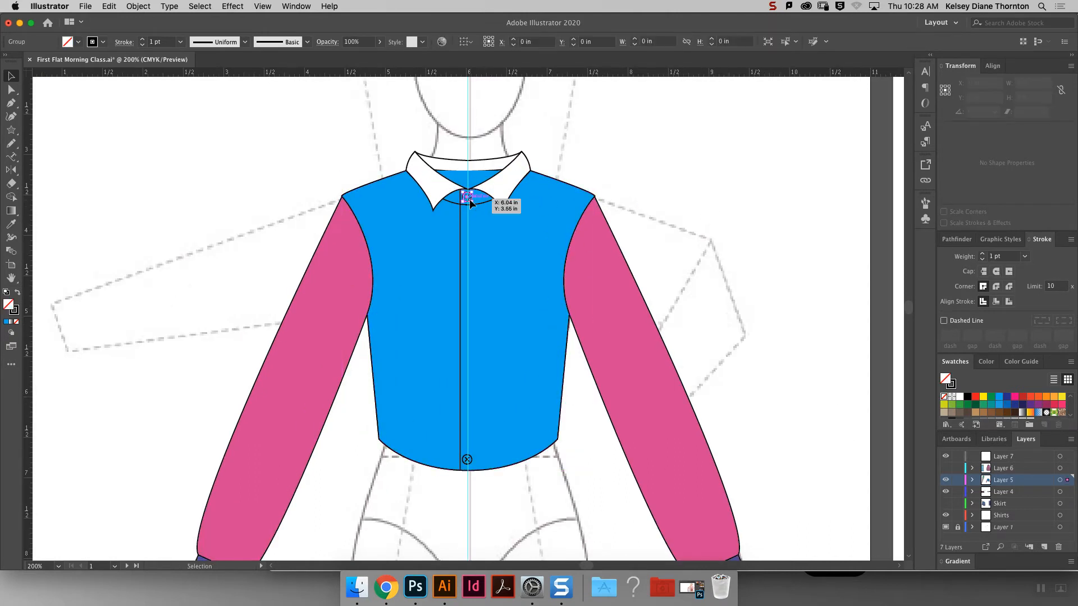
click(809, 217)
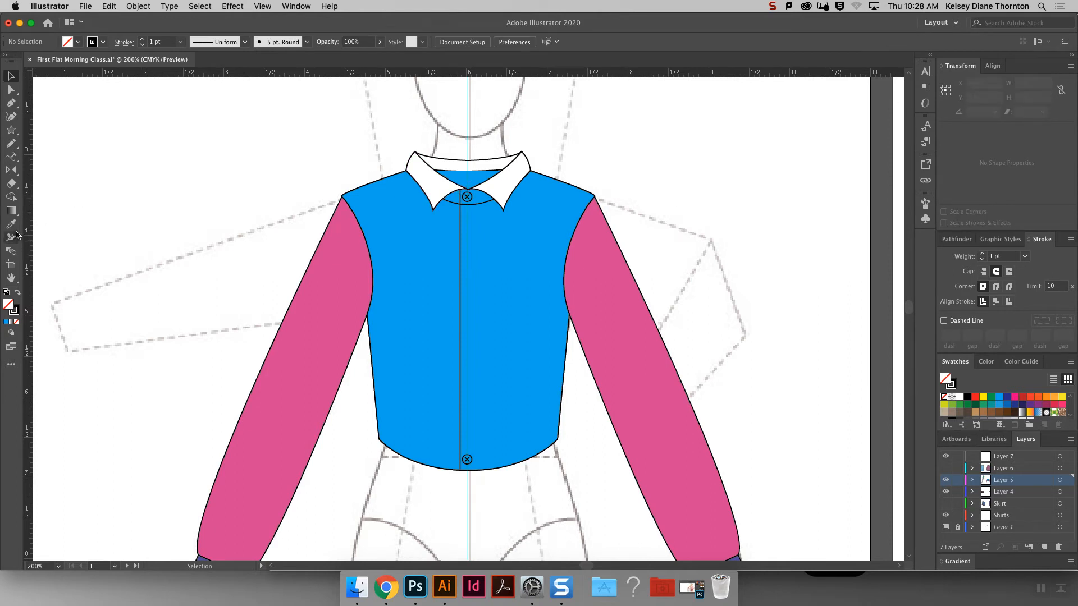
click(12, 253)
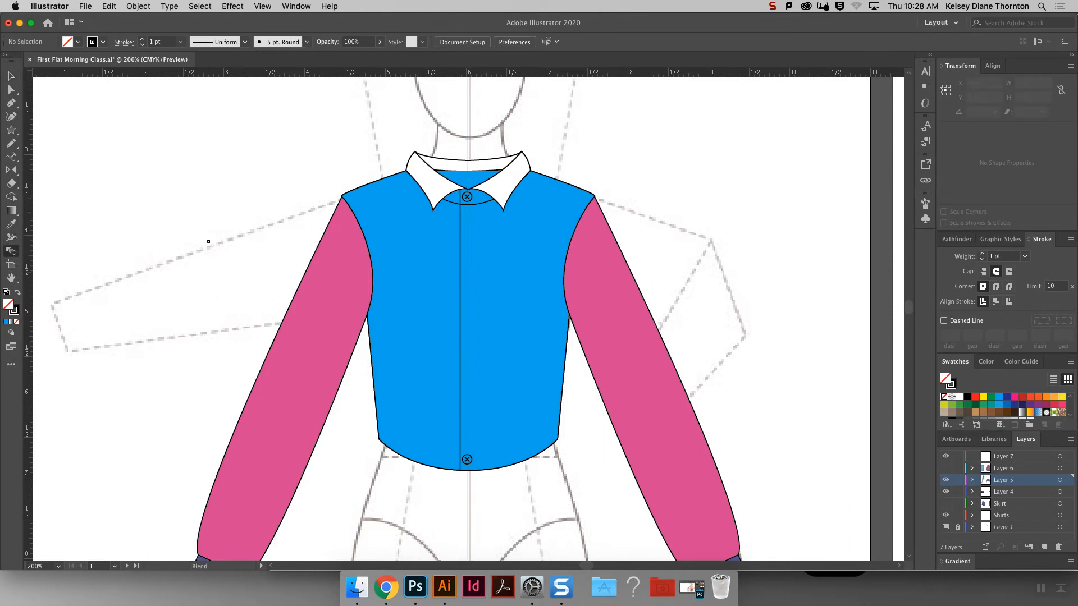
double_click(13, 253)
click(595, 192)
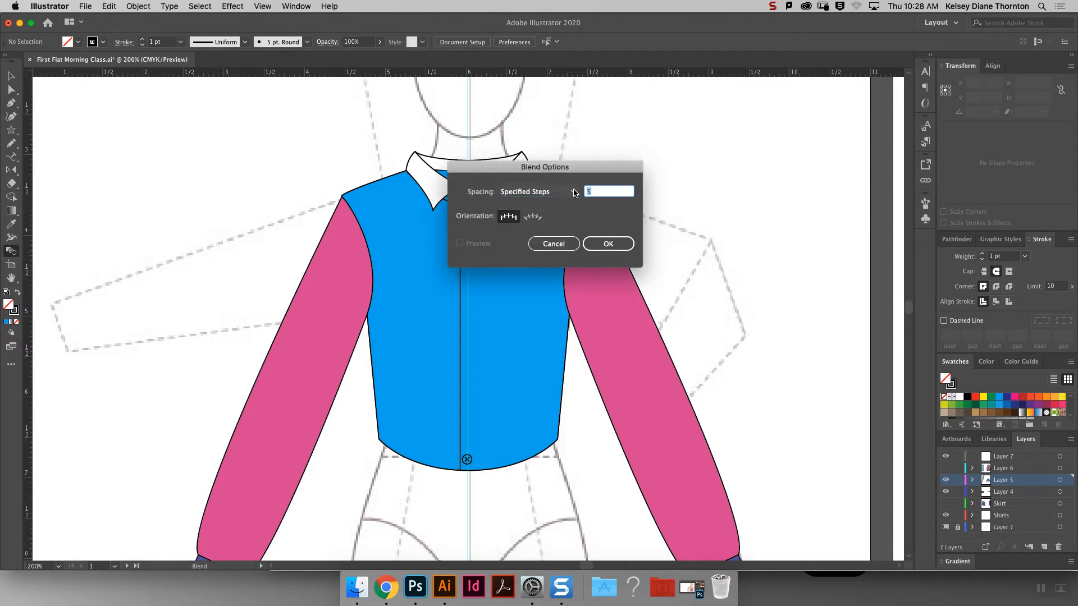
click(611, 245)
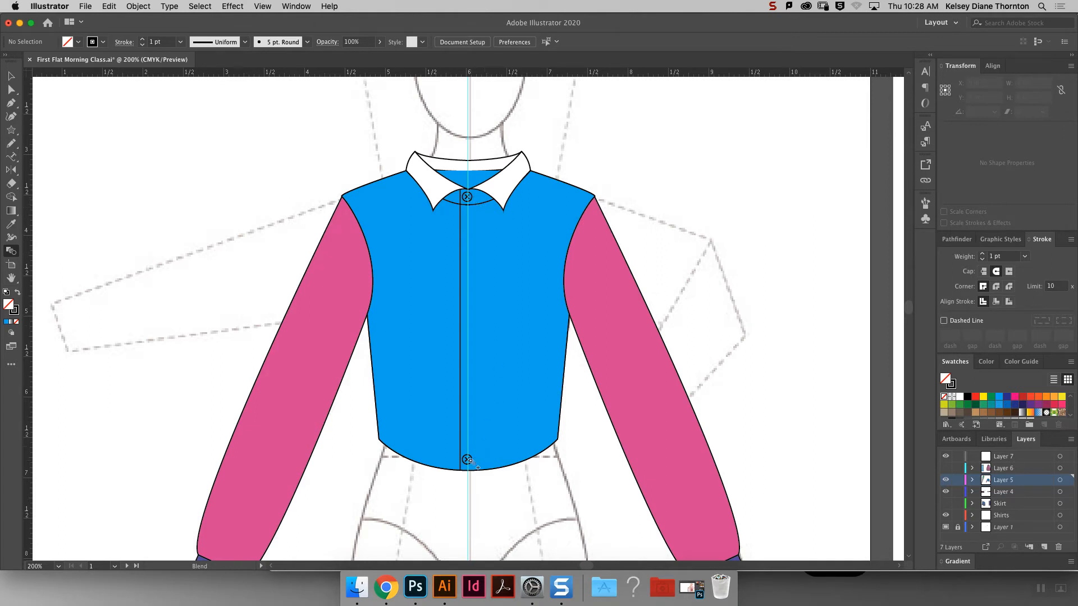
Blend the shirt's top and bottom placket buttons into an evenly spaced row, and deselect it.
click(470, 460)
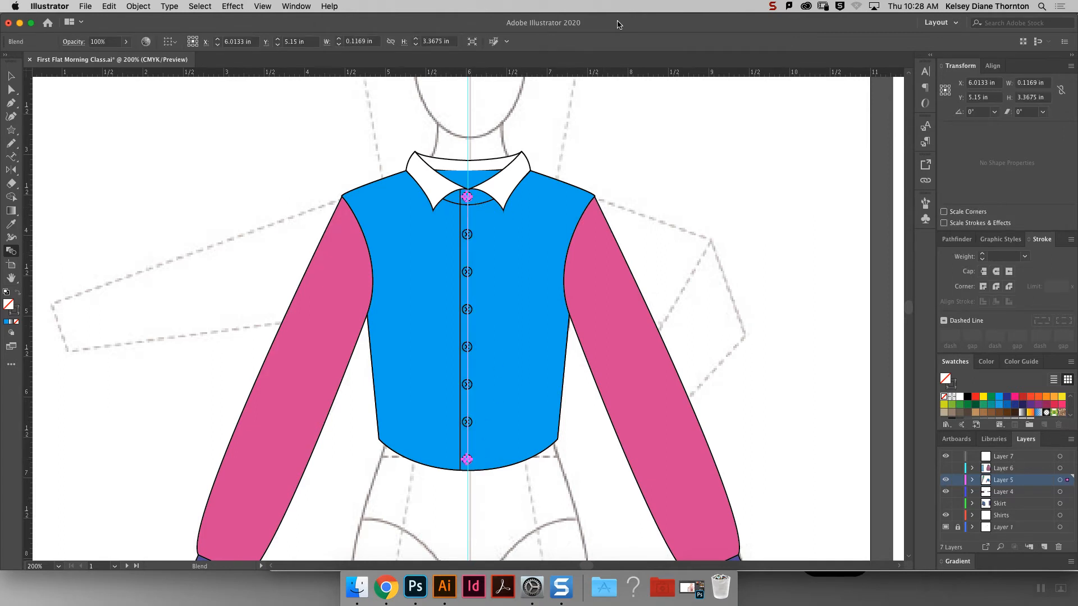
key(v)
click(119, 119)
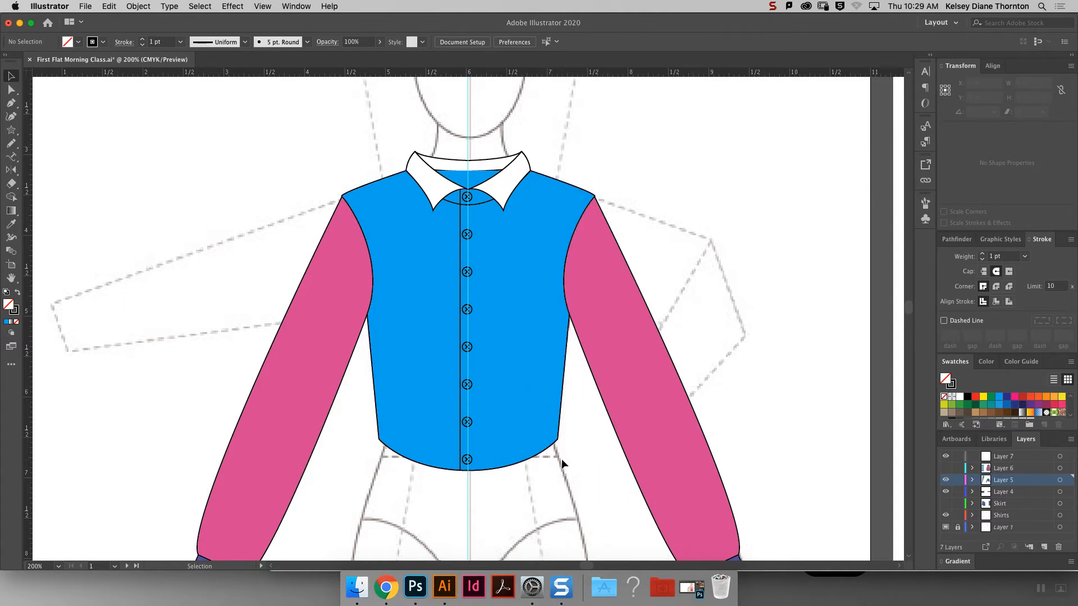
Draw two separate, slightly curved lines about 5 in tall, one along the first artboard's left edge and one reaching the figure's pink sleeve.
key(super+minus)
key(super+minus)
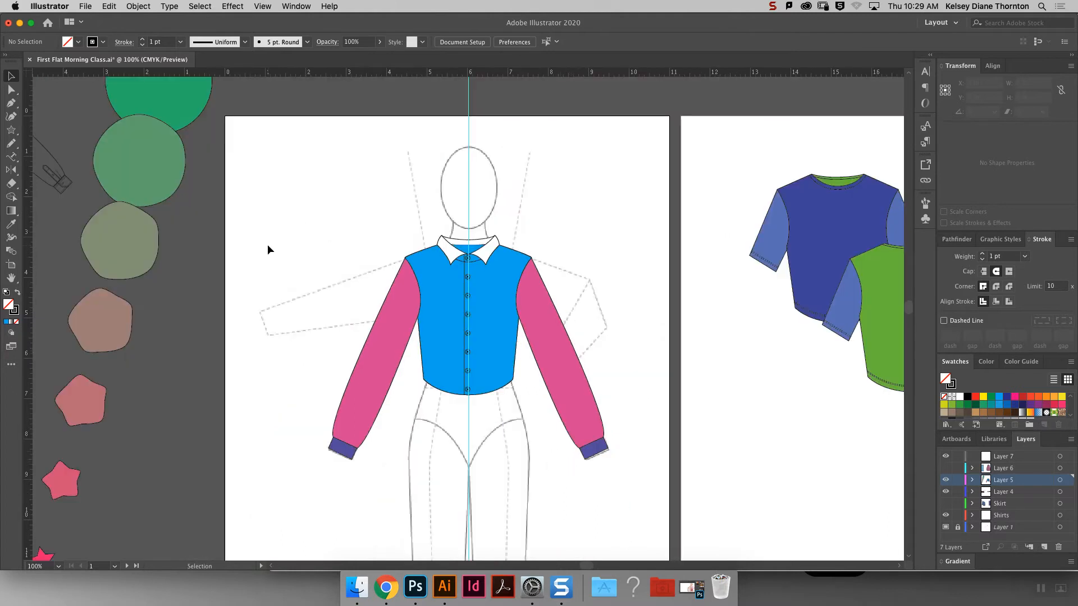
click(11, 103)
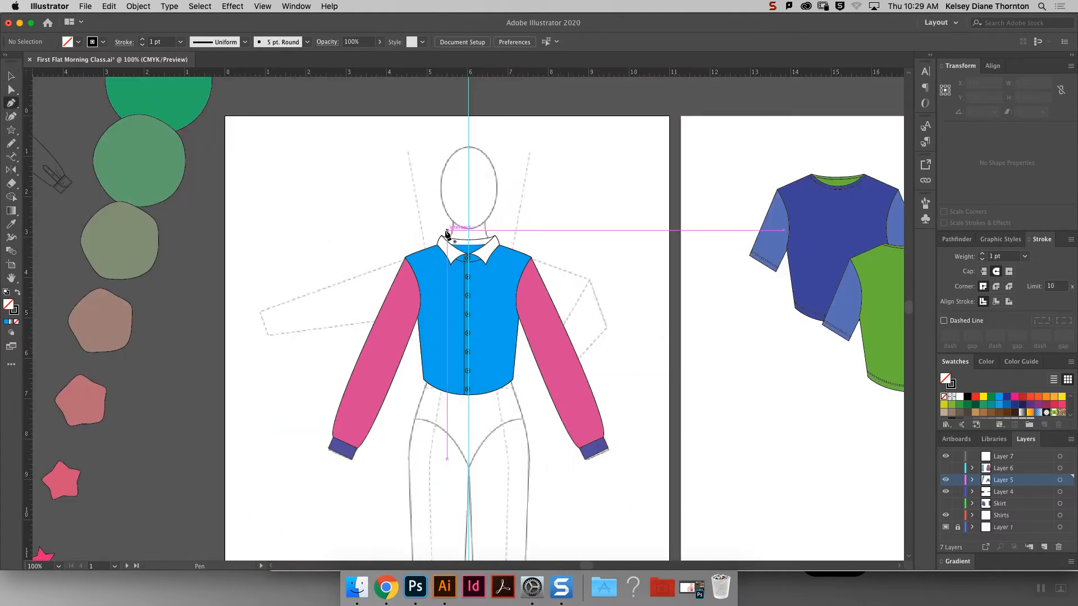
drag(233, 193, 225, 167)
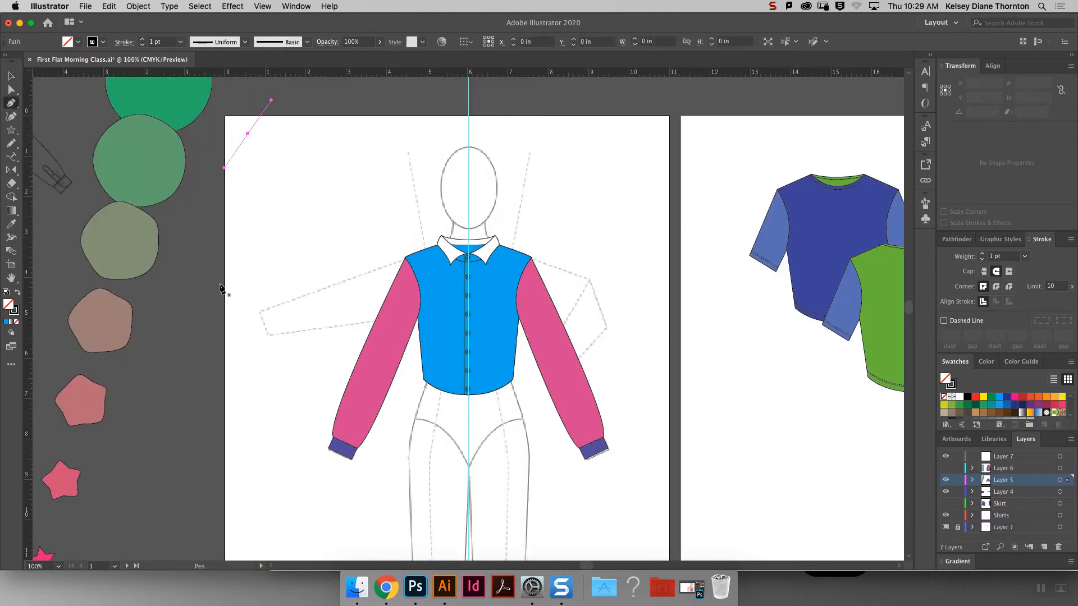
drag(192, 333, 251, 448)
drag(369, 130, 375, 148)
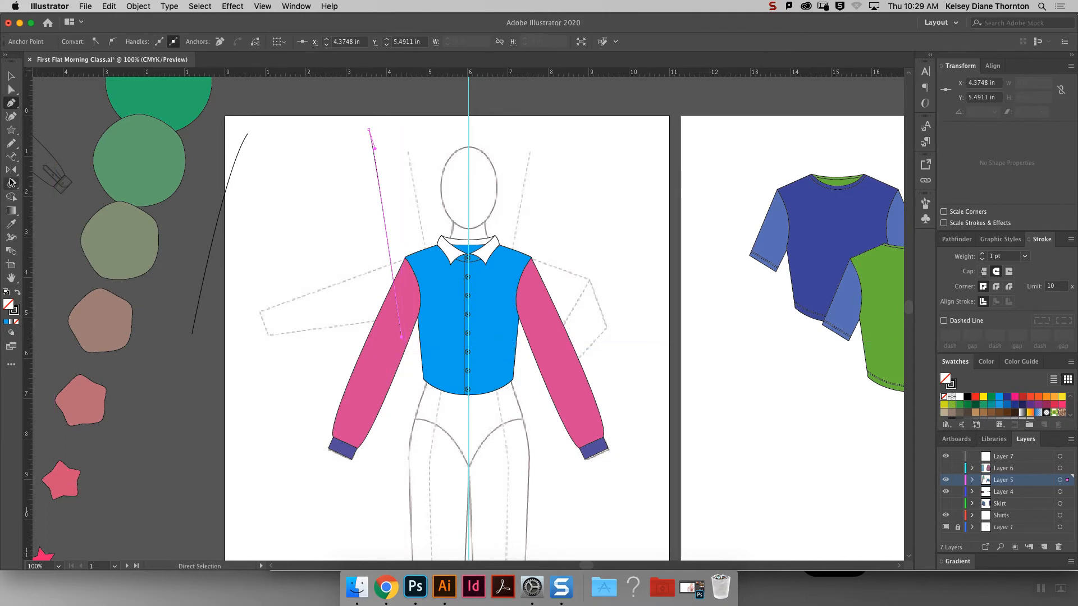
Increase the number of specified blend steps, blend the two curved lines into a pleat-like series, and deselect it.
double_click(11, 251)
key(Tab)
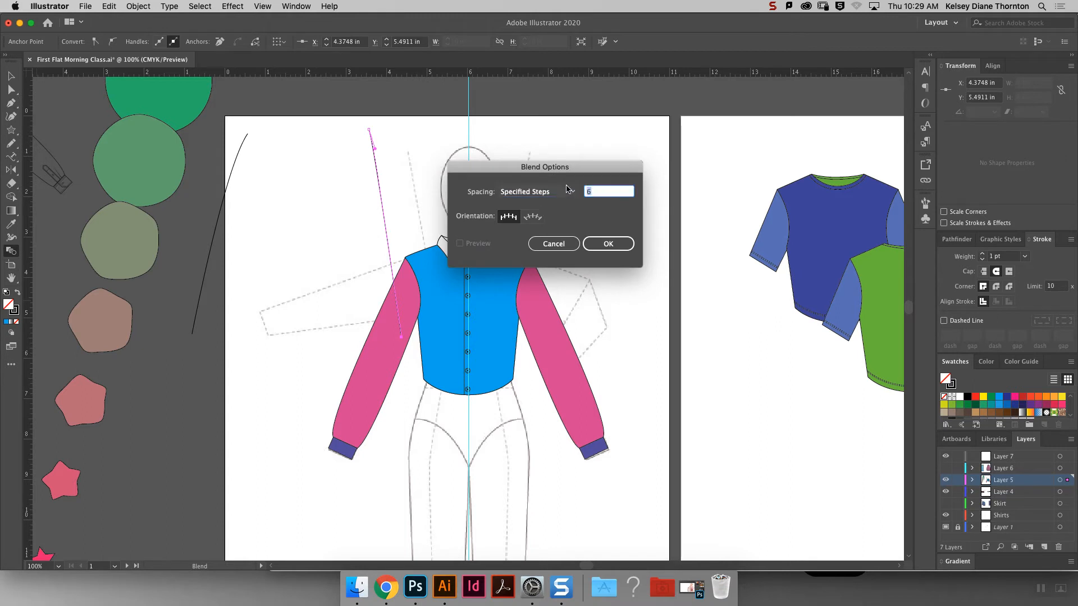
click(612, 243)
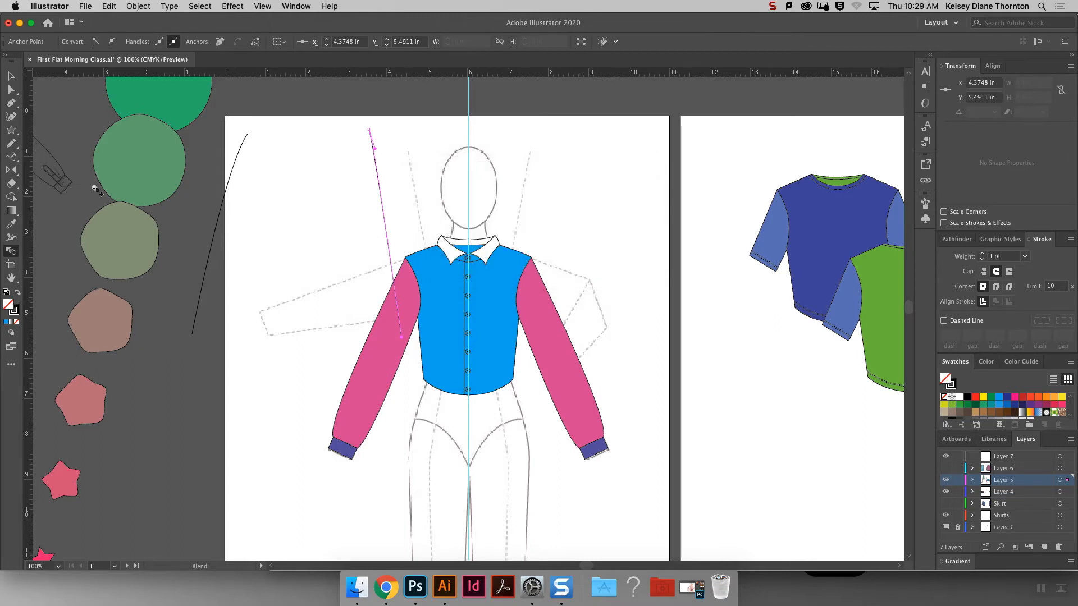
click(384, 214)
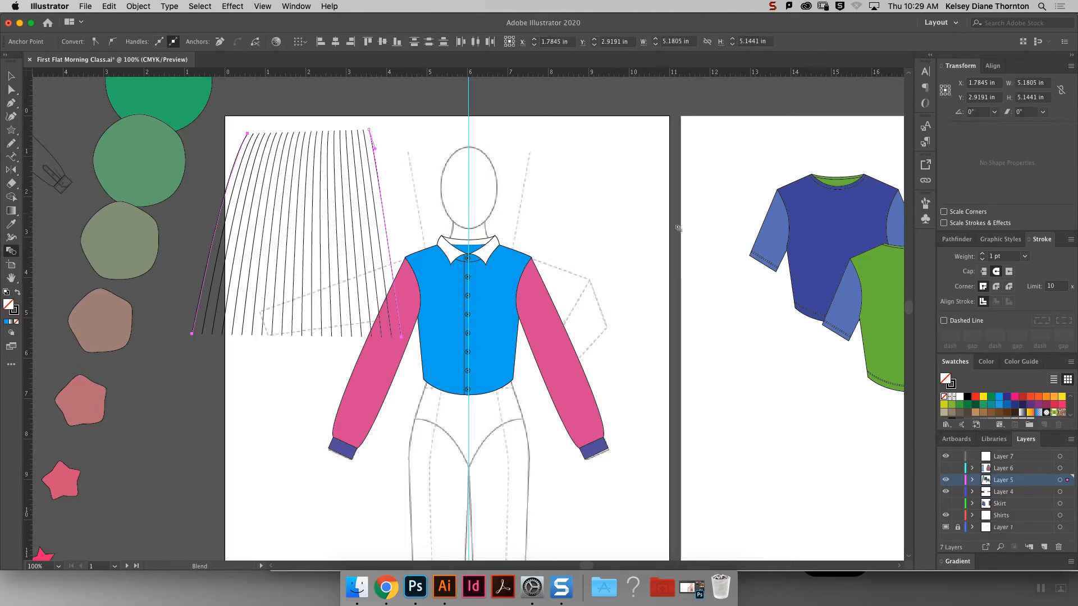
click(11, 89)
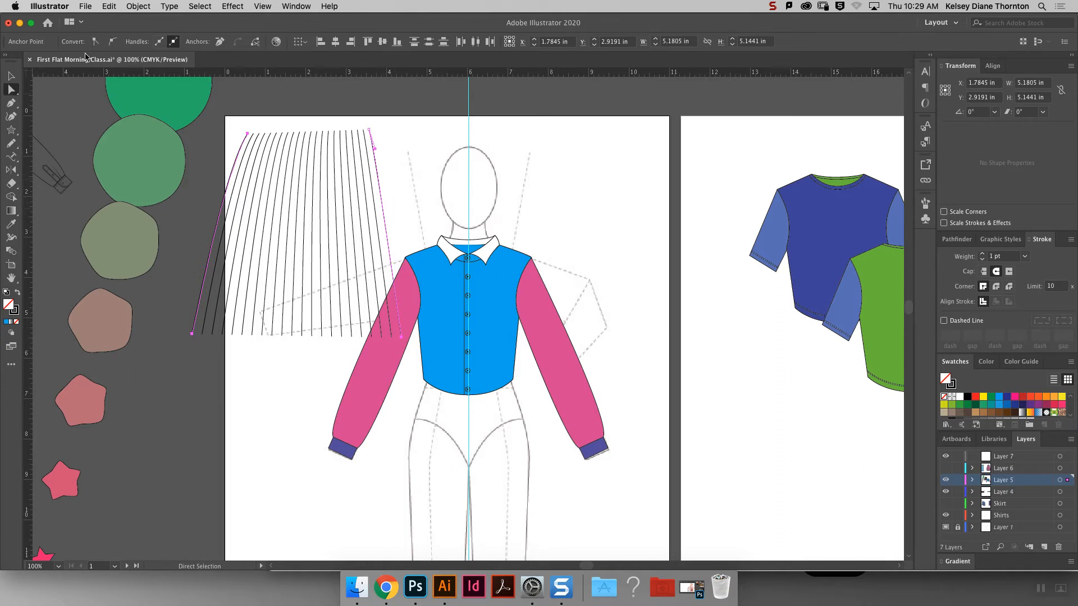
click(11, 75)
click(396, 97)
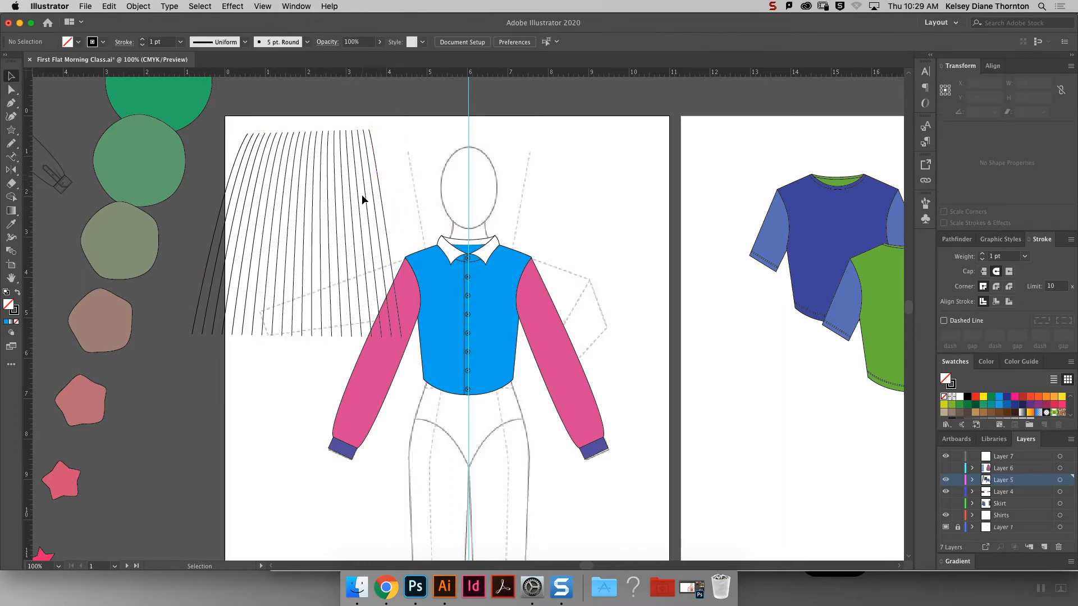
Expand the shirt's placket button blend, with Object enabled and Fill and Stroke disabled.
click(383, 206)
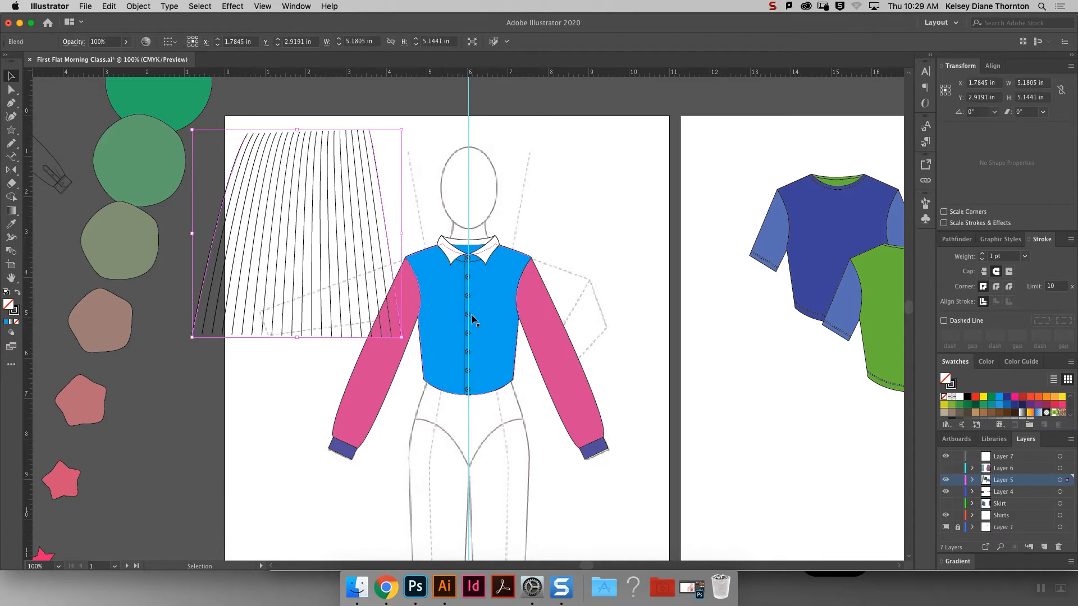
click(470, 315)
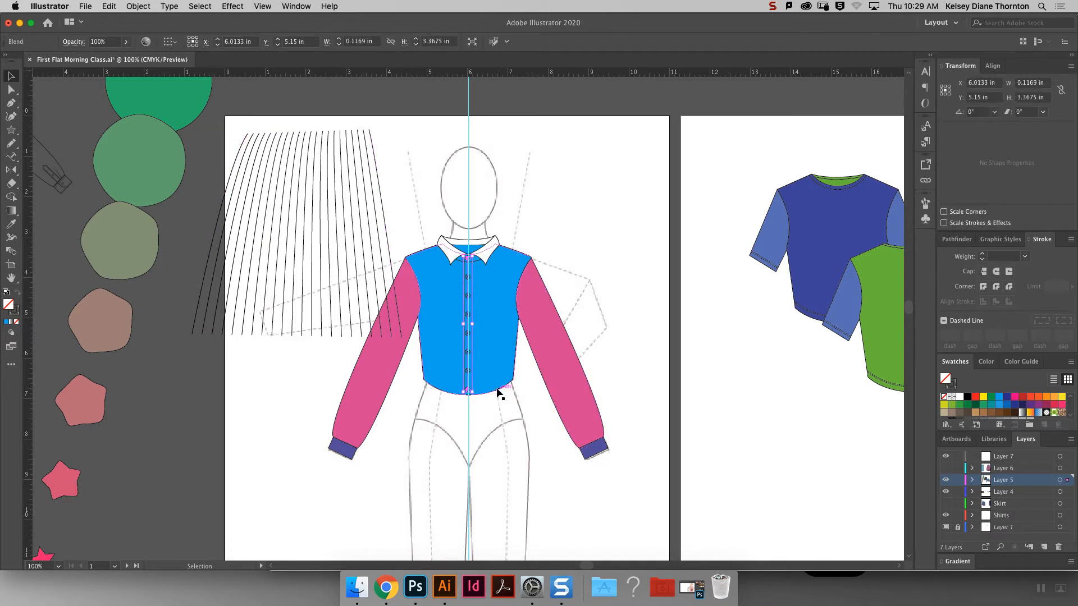
right_click(472, 299)
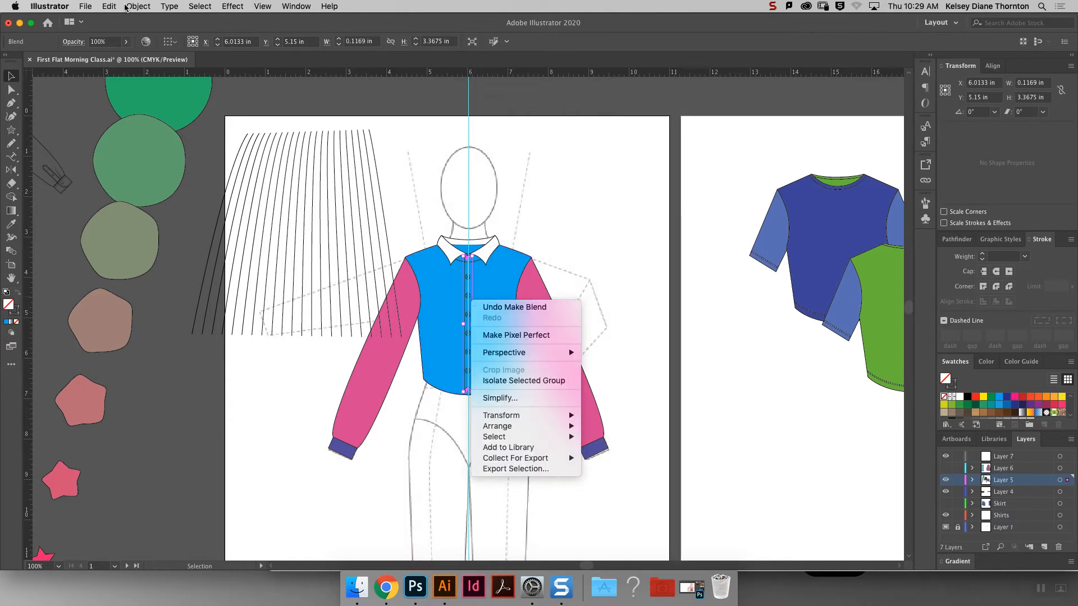
click(127, 7)
click(129, 7)
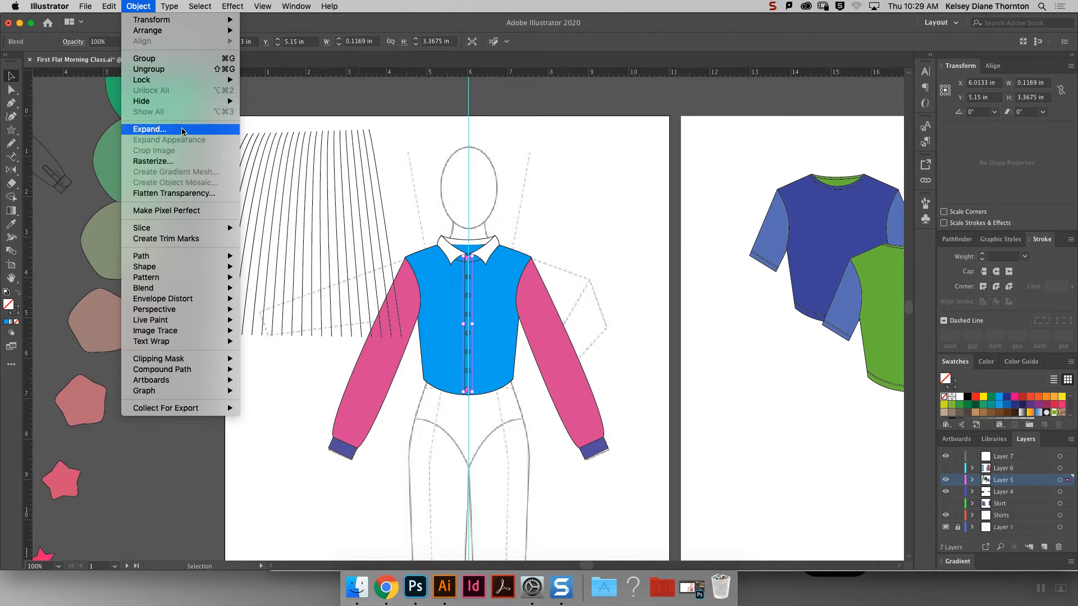
click(160, 133)
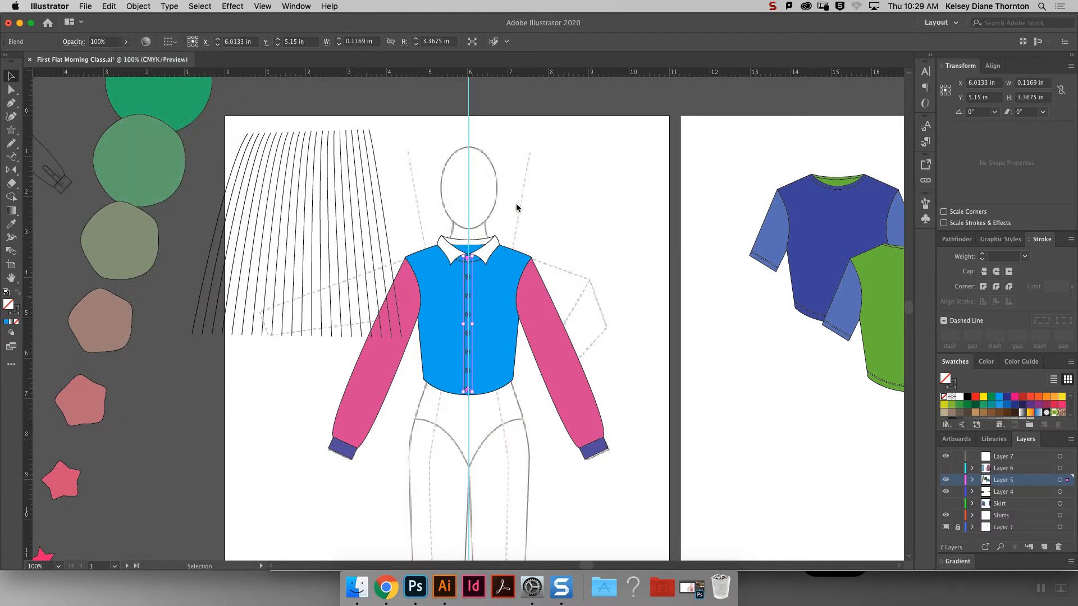
click(489, 256)
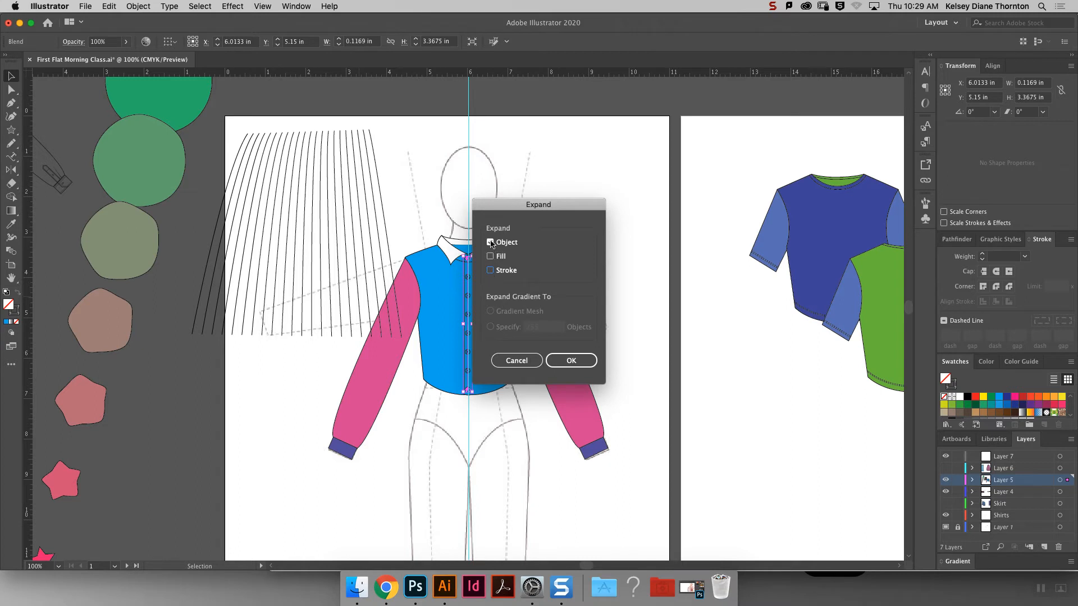
click(571, 371)
Ungroup the expanded placket buttons and select a single button in the middle of the row.
click(559, 305)
click(470, 317)
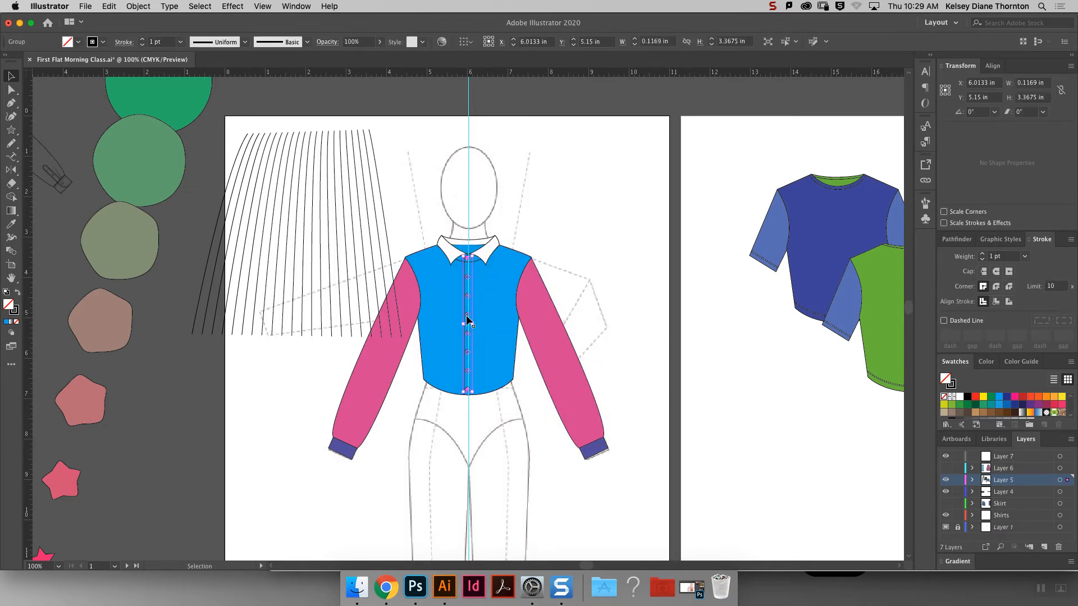
right_click(469, 315)
click(535, 406)
click(584, 311)
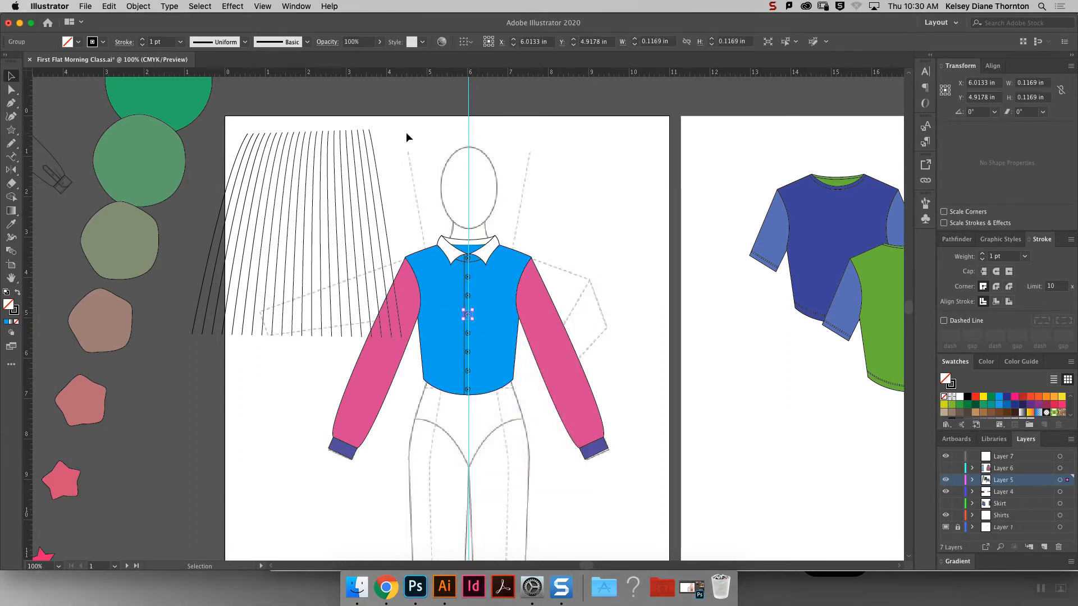
Expand the pleat-line blend beside the figure, with Object enabled and Fill and Stroke disabled.
click(383, 199)
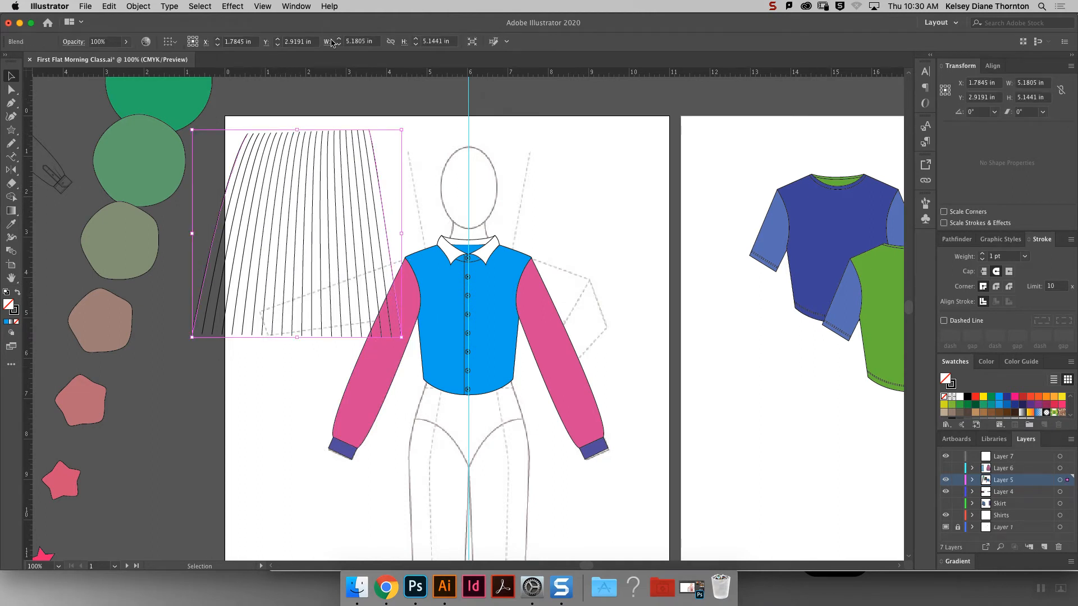
click(144, 8)
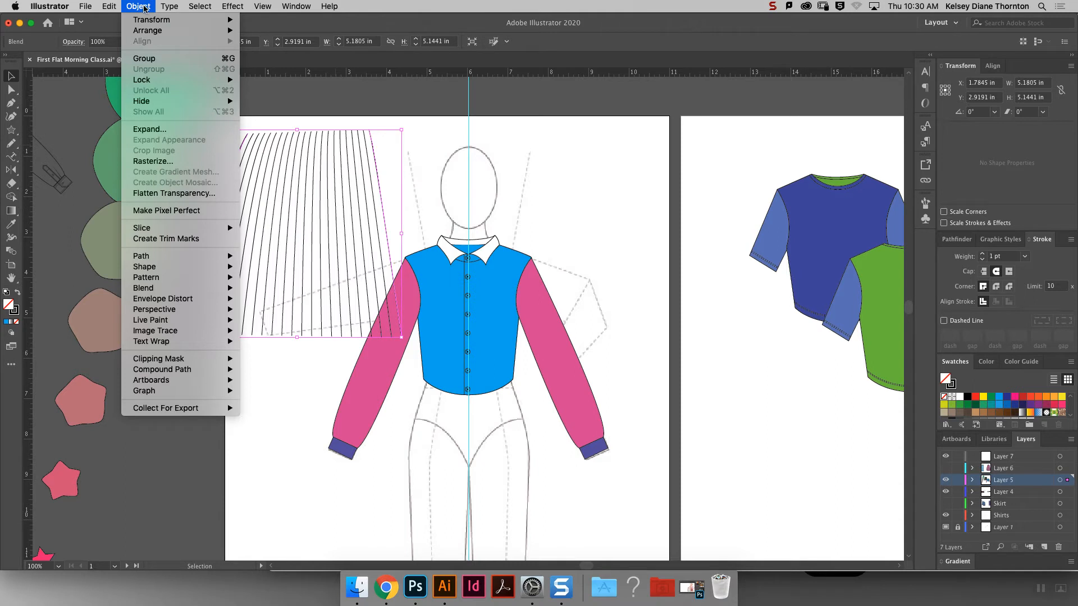
click(180, 130)
click(490, 256)
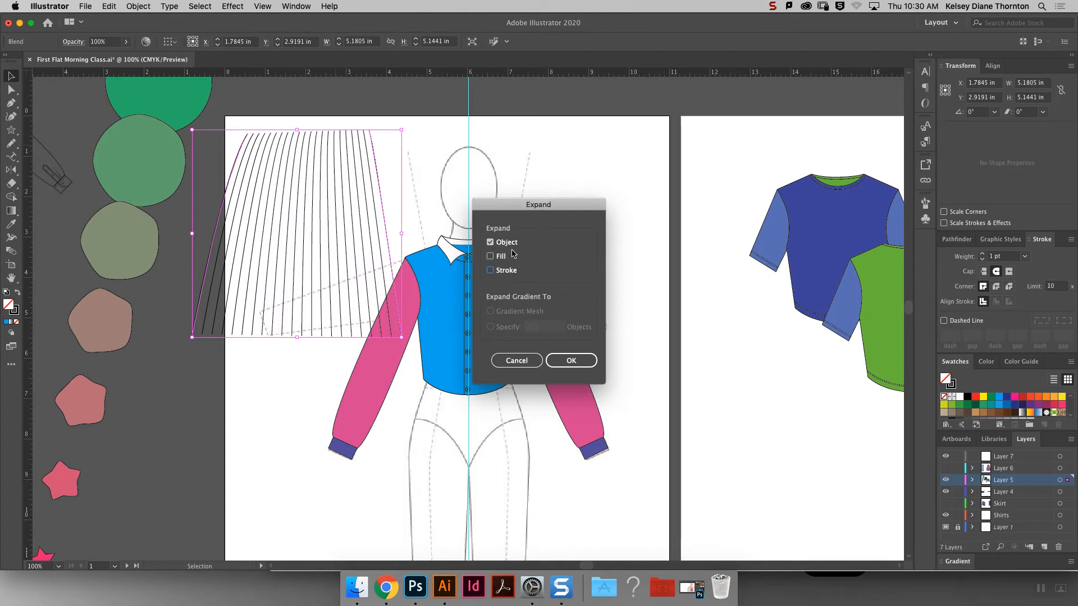
click(579, 366)
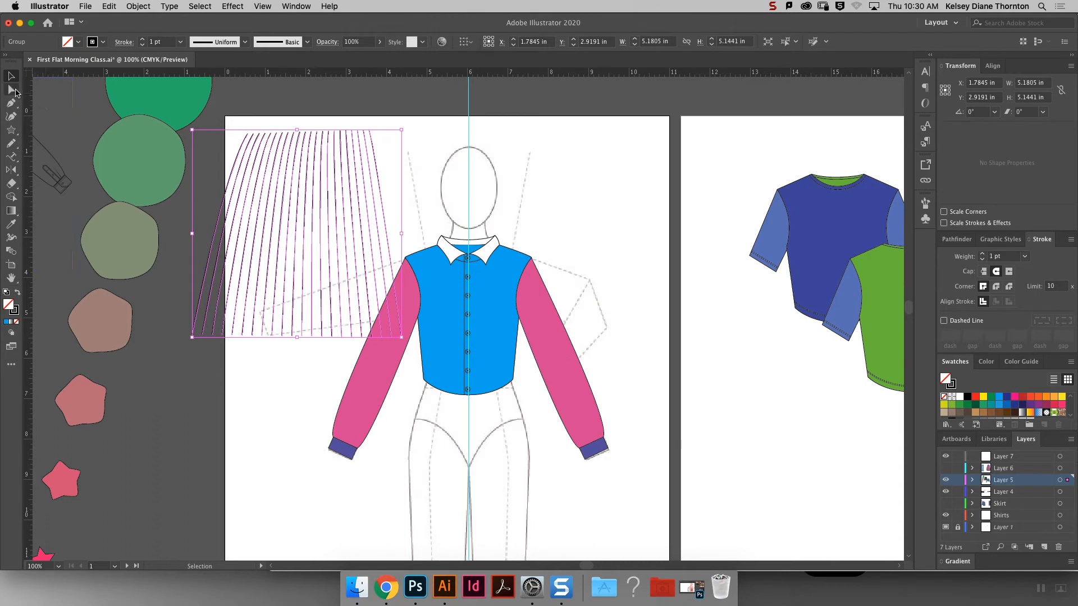
Draw slanted line segments about 0.3 in long along the hem to join the first eleven pleat lines in a zigzag, and deselect.
click(13, 146)
click(14, 133)
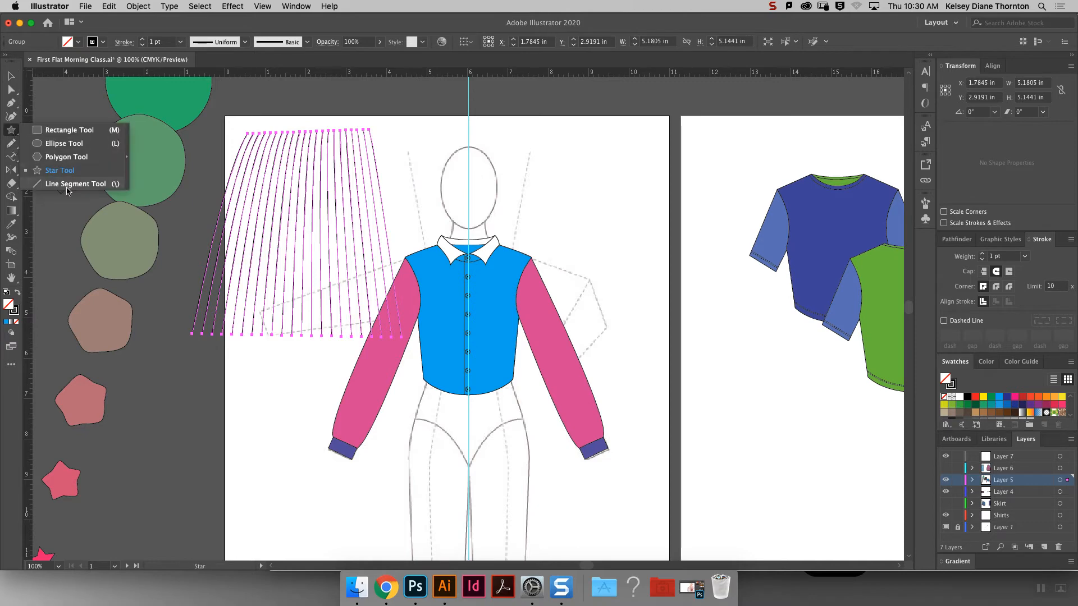
click(68, 184)
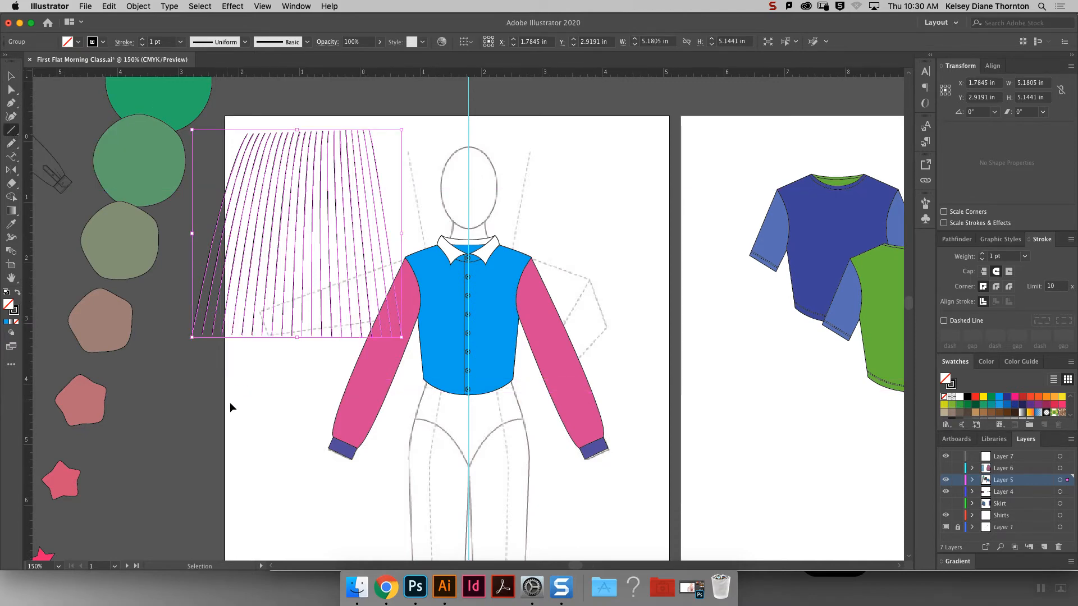
key(super+equal)
key(super+equal)
mouse_move(260, 519)
mouse_down()
mouse_move(281, 508)
mouse_move(321, 507)
mouse_move(324, 517)
mouse_move(342, 505)
mouse_move(380, 508)
mouse_up()
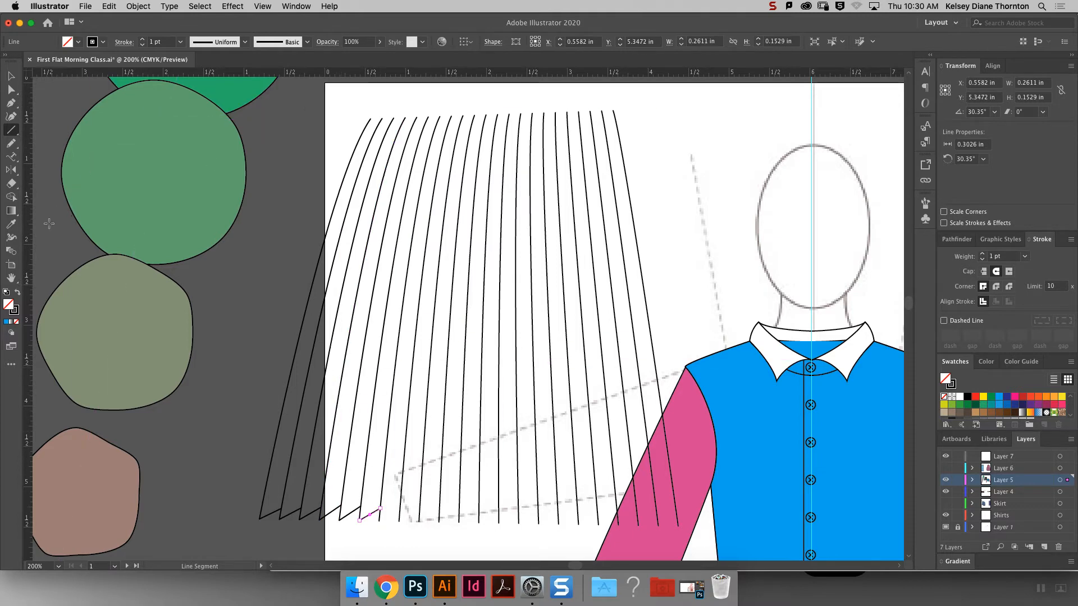
drag(290, 513, 291, 543)
mouse_move(380, 520)
mouse_down()
mouse_move(400, 507)
mouse_move(459, 508)
mouse_up()
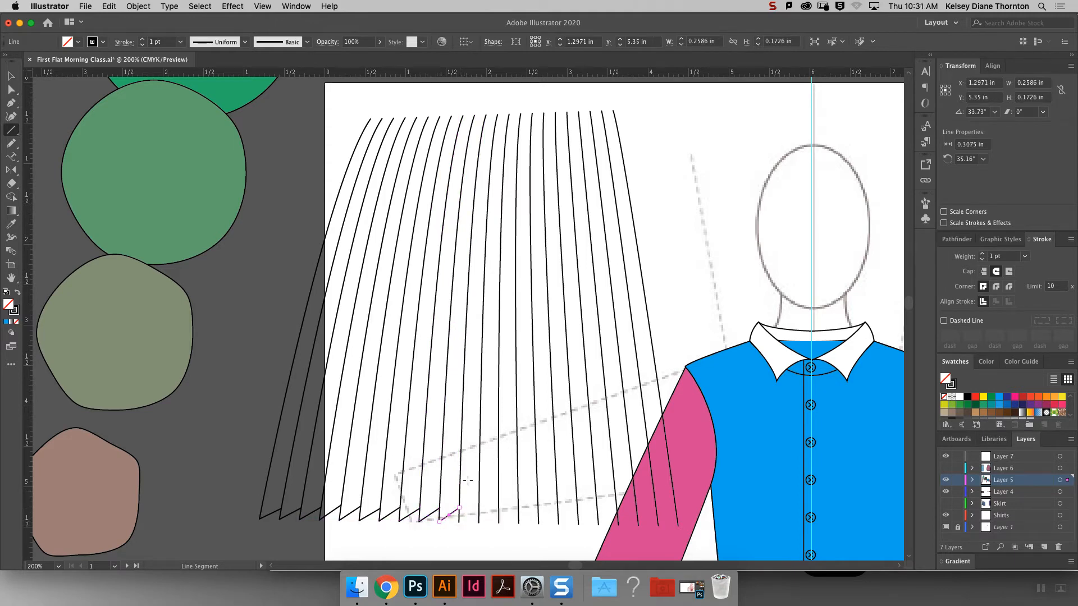
click(11, 76)
click(12, 79)
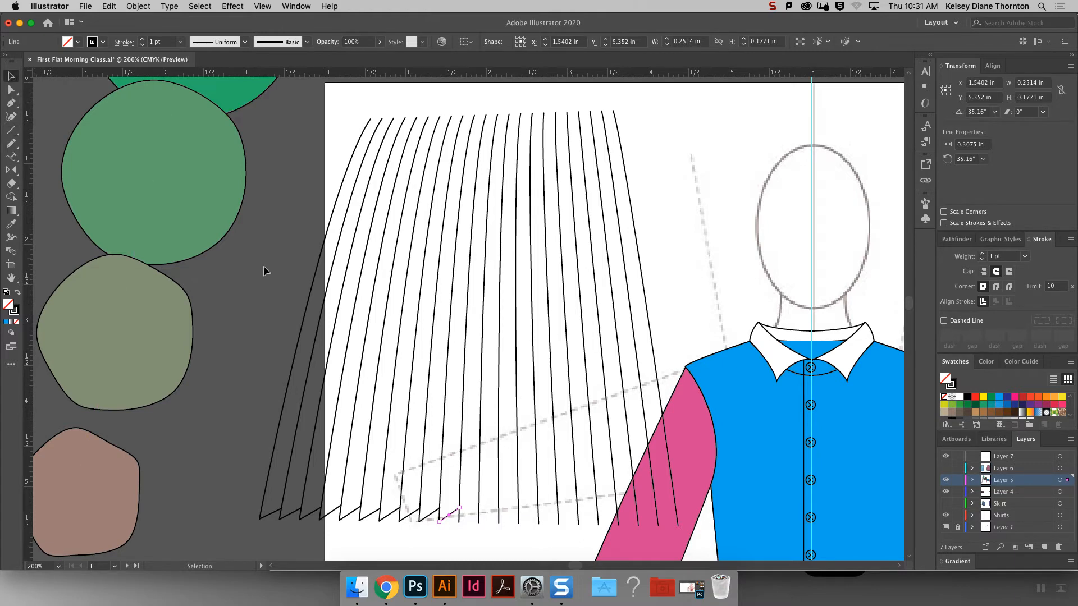
click(293, 259)
mouse_move(581, 566)
mouse_down()
mouse_move(601, 566)
mouse_move(576, 566)
mouse_up()
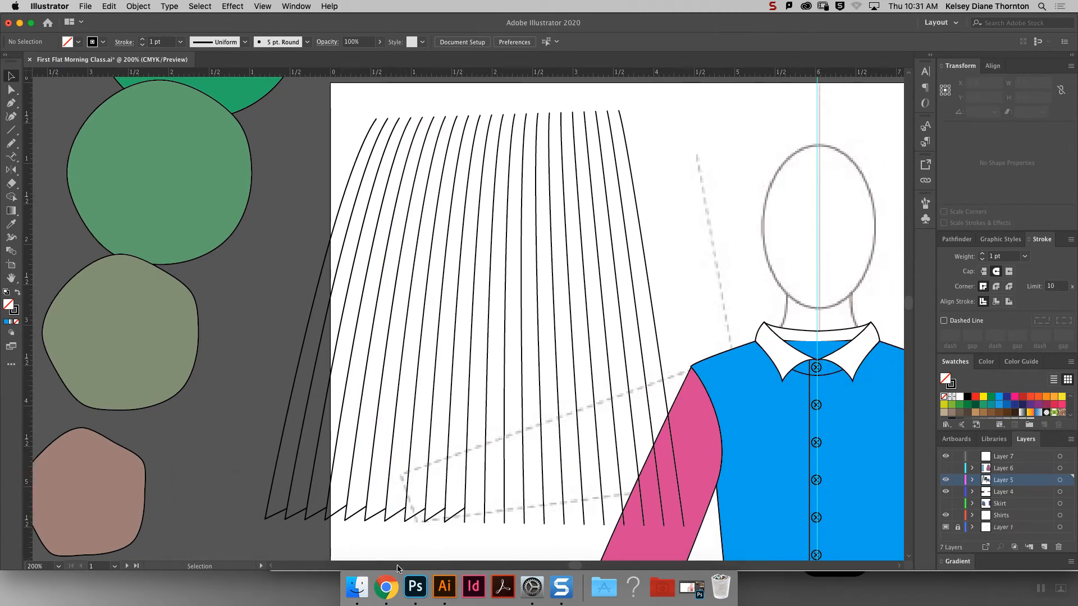
Switch to Chrome and search the web for "hoodie flats" in a new tab.
click(386, 587)
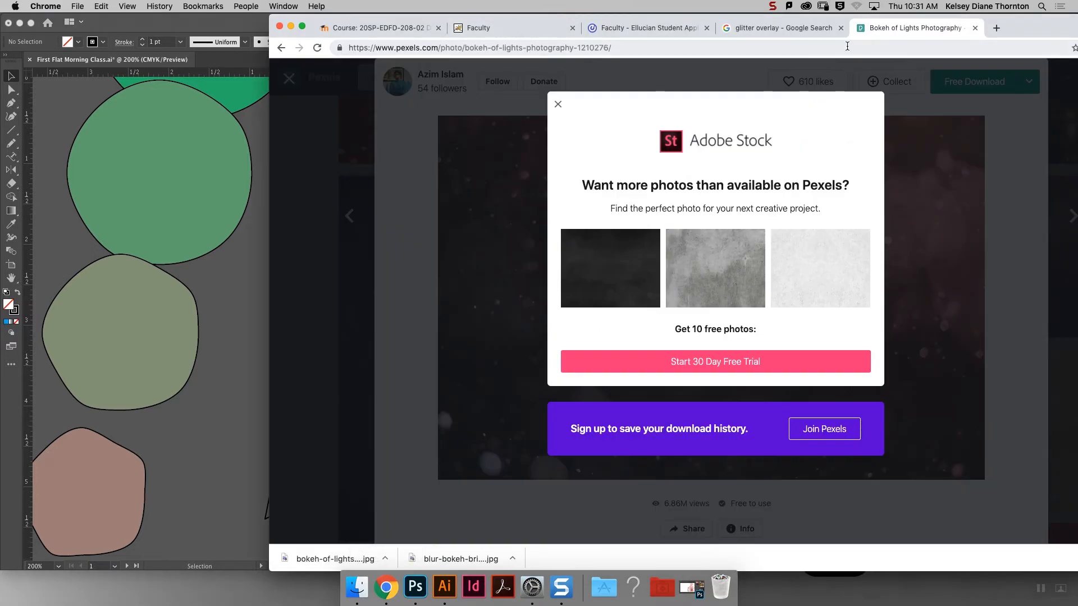
click(779, 30)
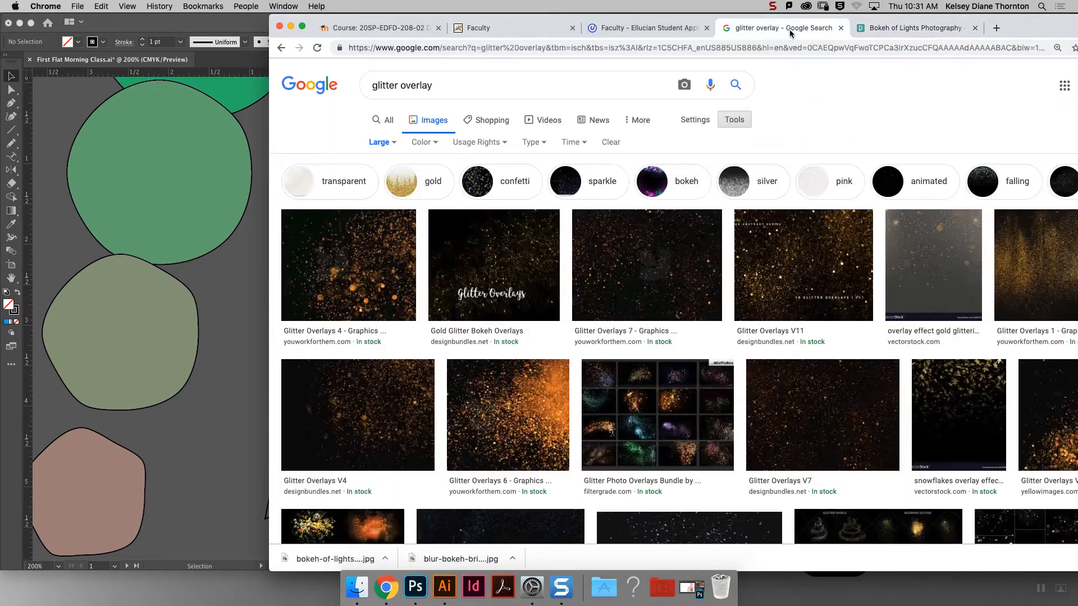
click(910, 27)
click(991, 28)
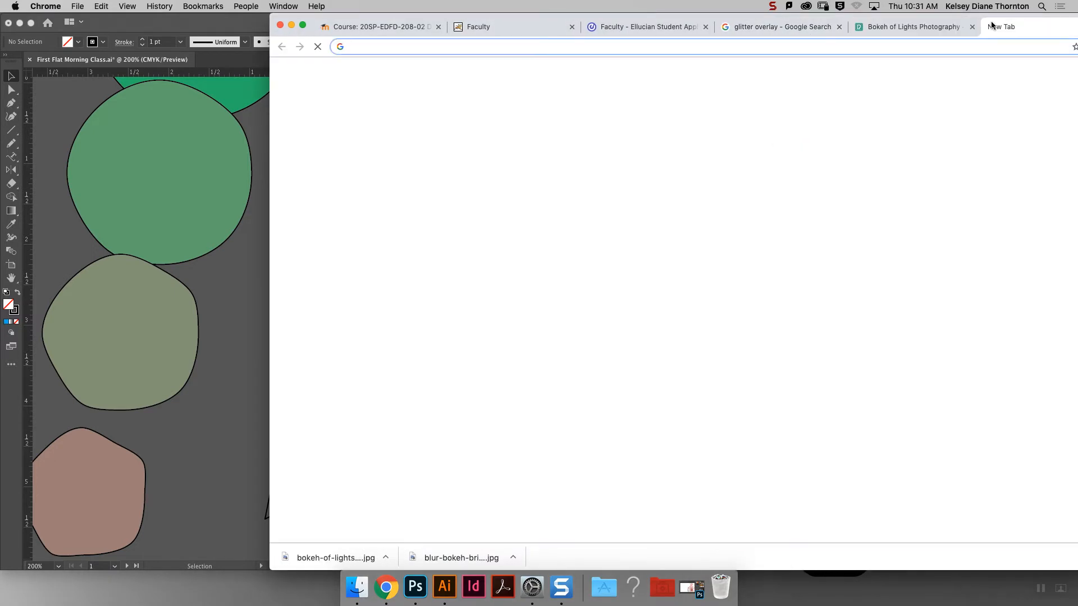
text(hoodie flats)
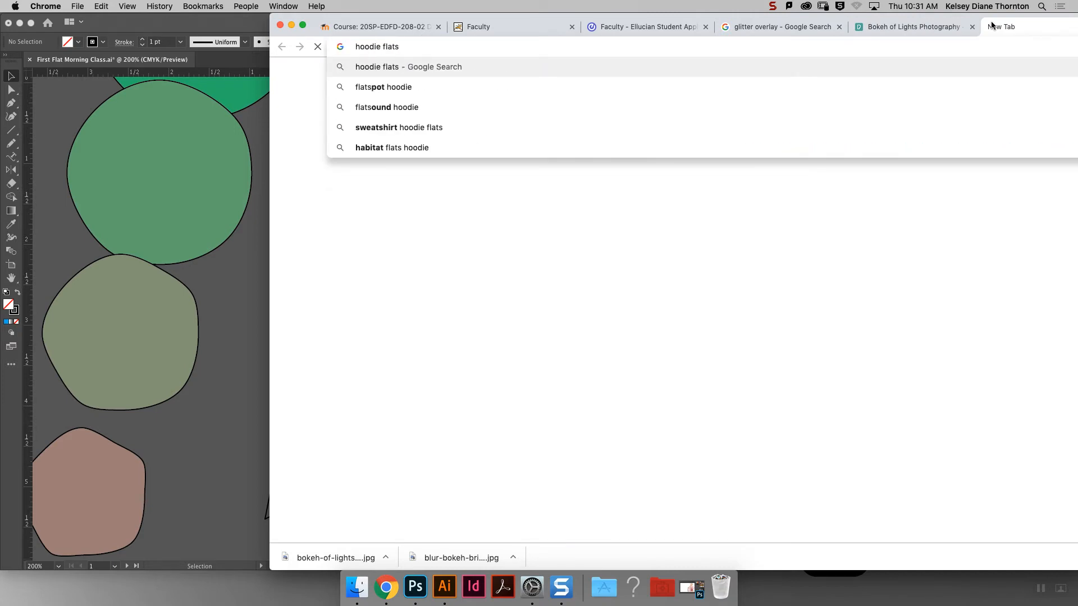
key(Return)
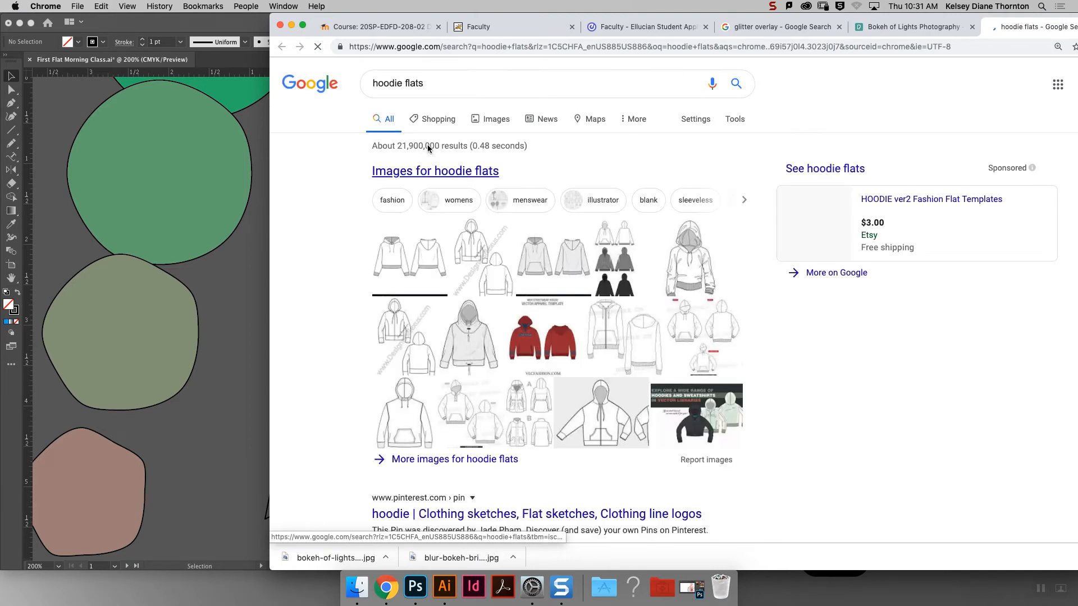
Preview several hoodie flat sketches in the image results, and return to Illustrator to select the shirt's blue inner neck shape.
click(394, 265)
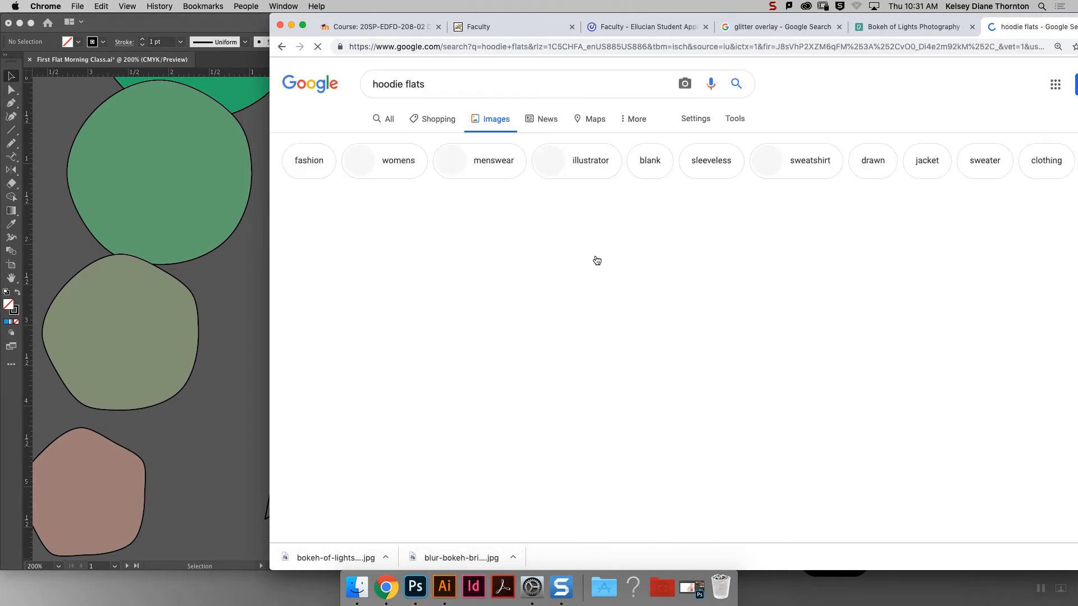
click(741, 252)
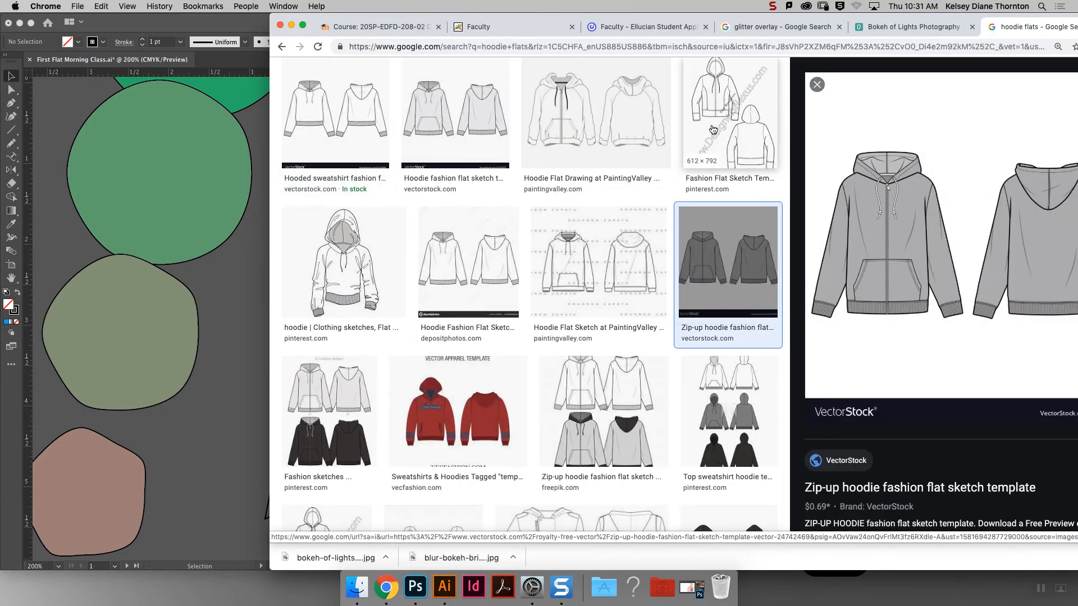
click(739, 140)
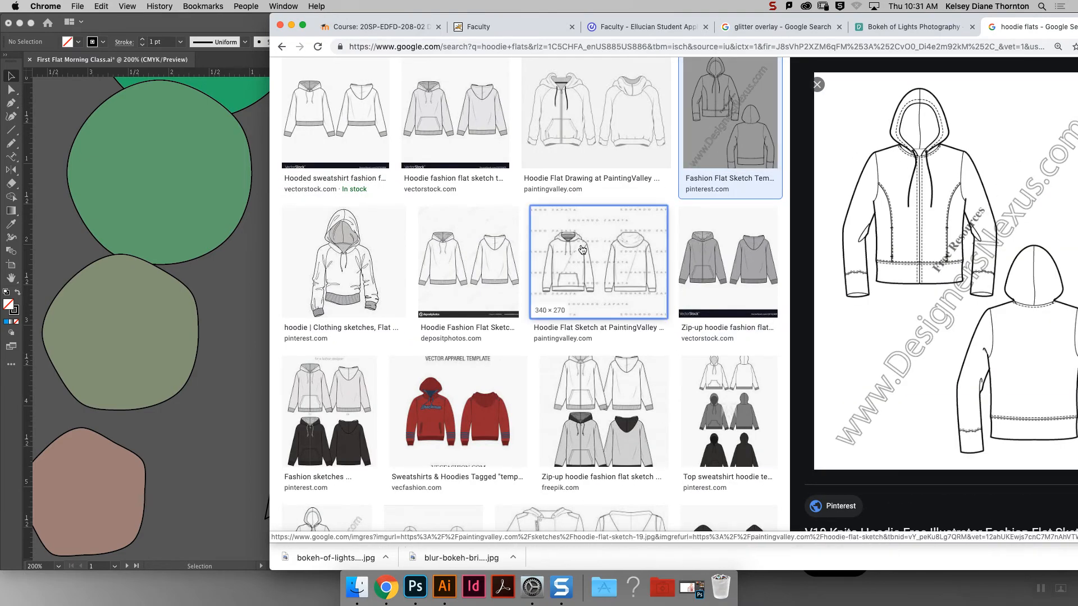
click(605, 247)
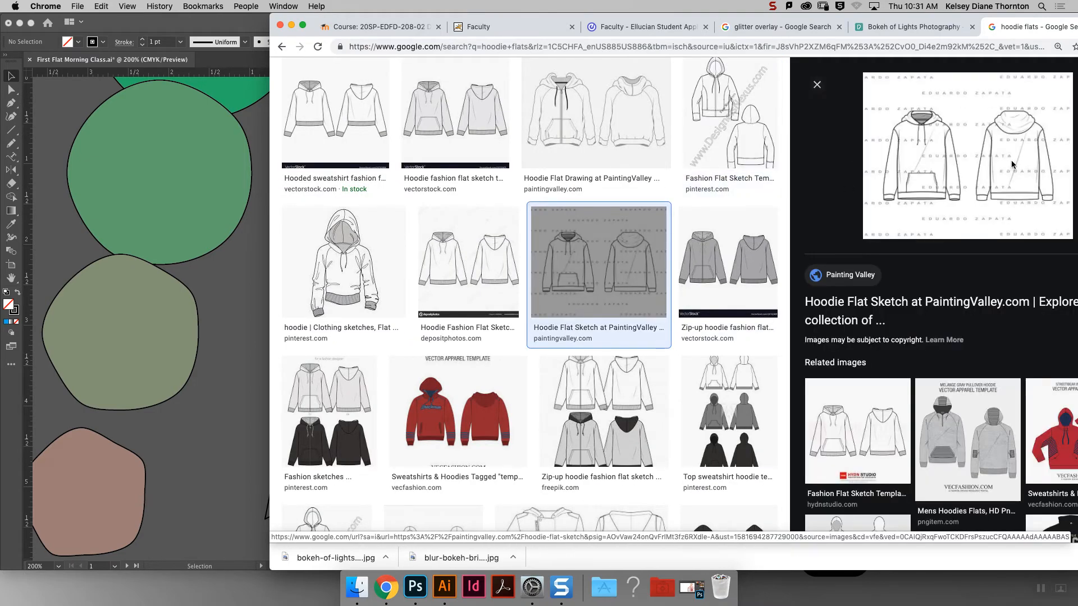
click(240, 270)
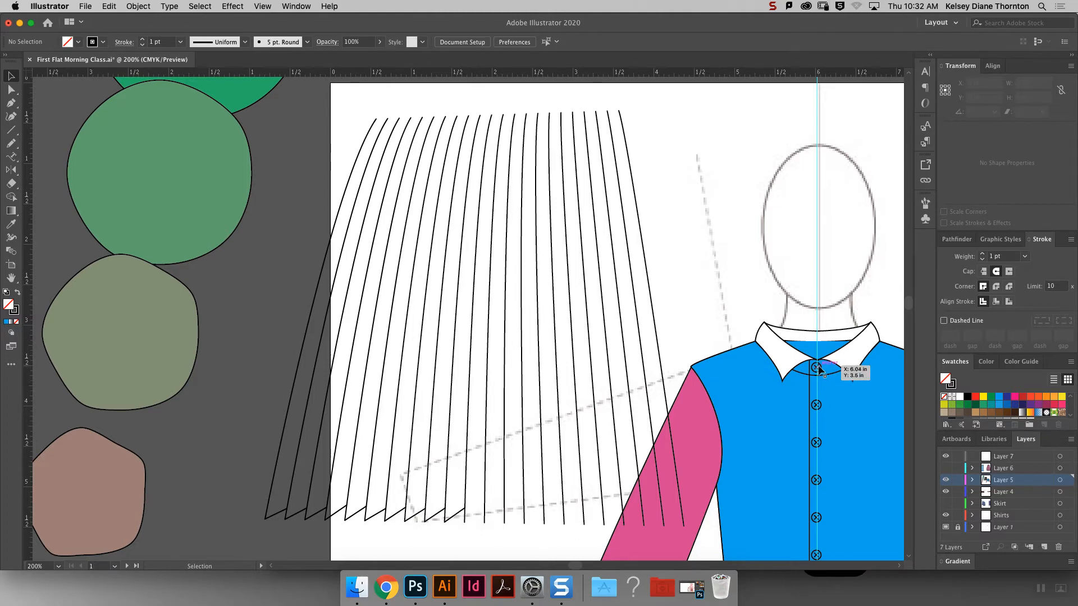
click(824, 373)
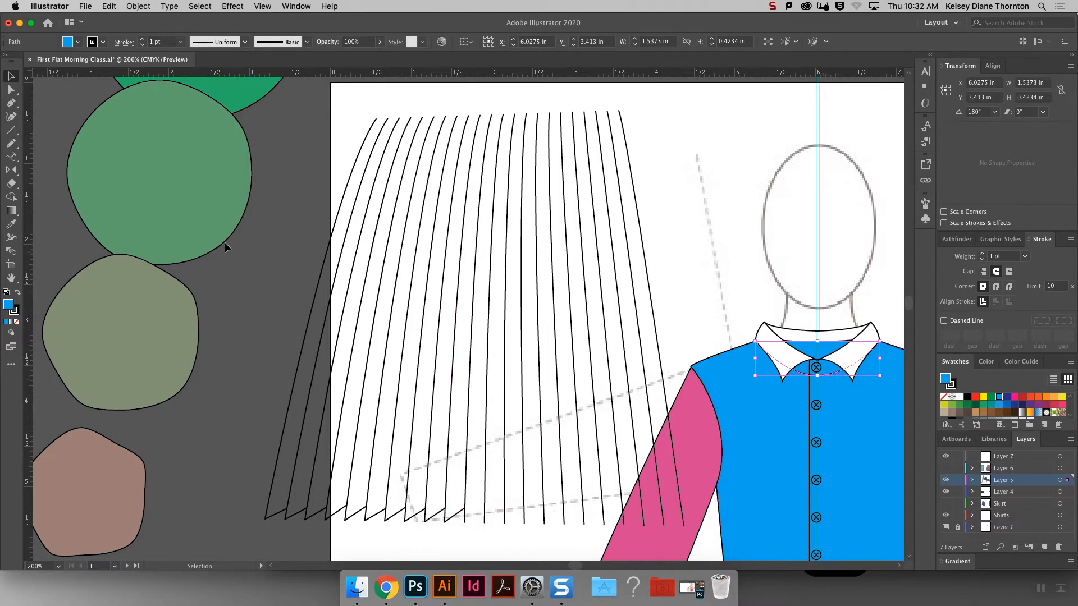
Switch to Chrome, search for "collared shirt" and preview a women's light blue button-front shirt.
click(385, 587)
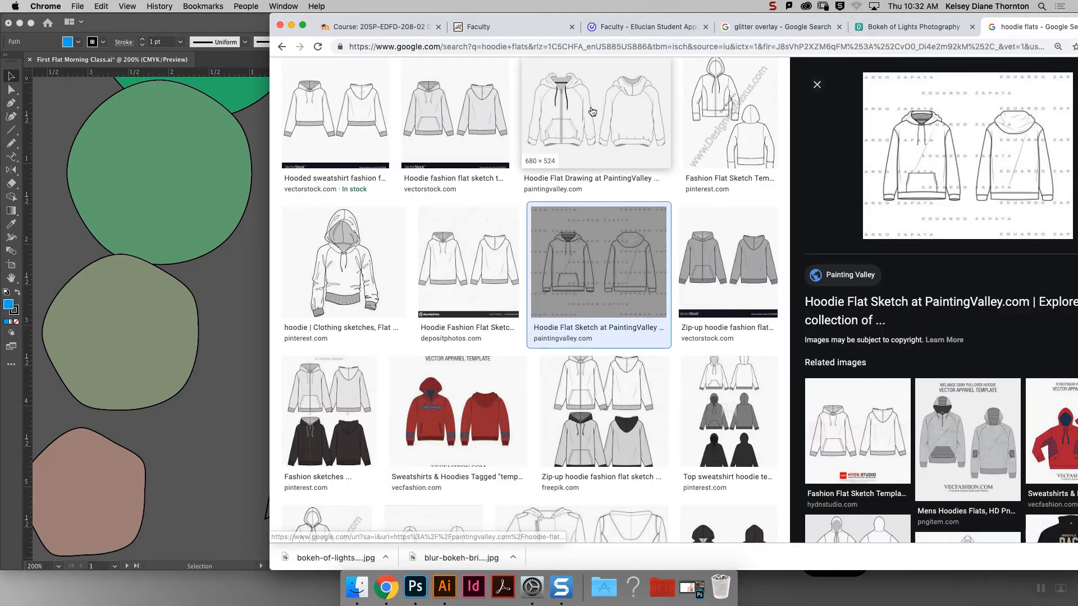
click(572, 49)
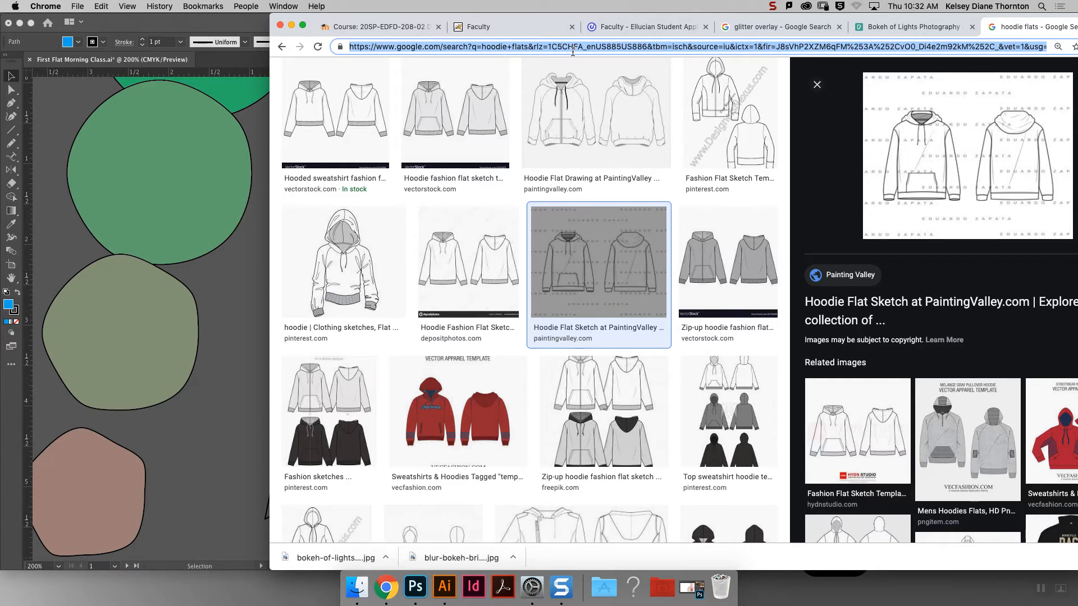
text(collared shirt)
key(Return)
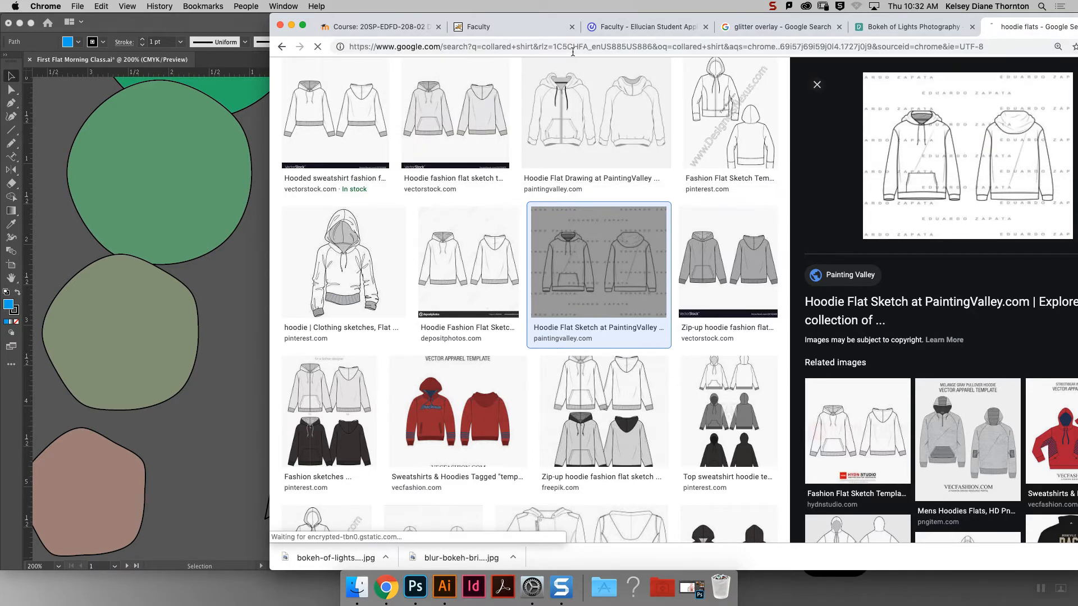
click(477, 266)
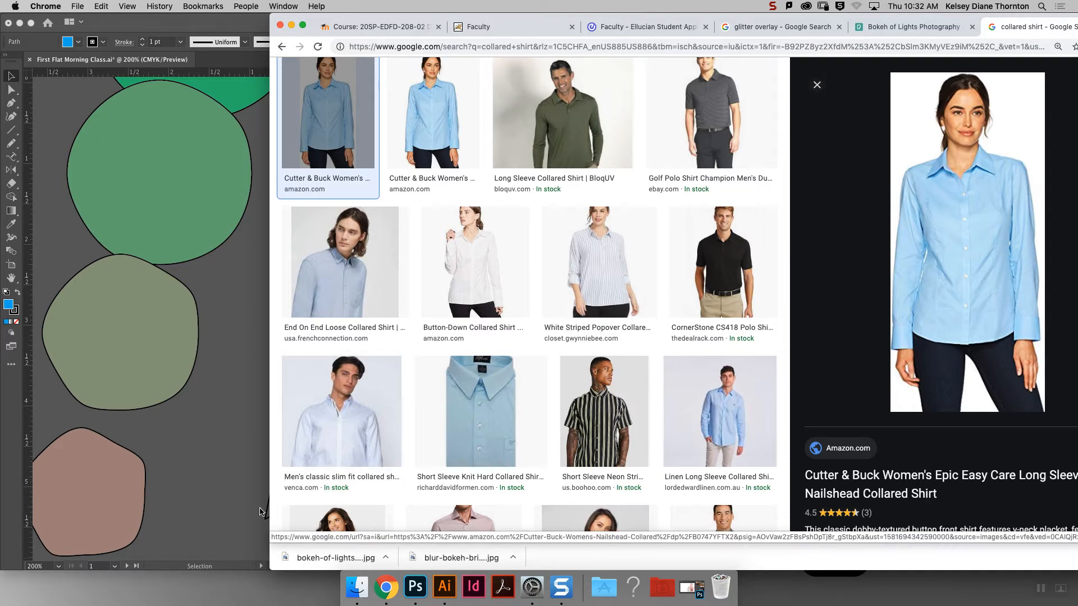
Return to Illustrator, deselect the shirt's inner neck shape and view the artboard at 100%.
key(super+Tab)
click(881, 285)
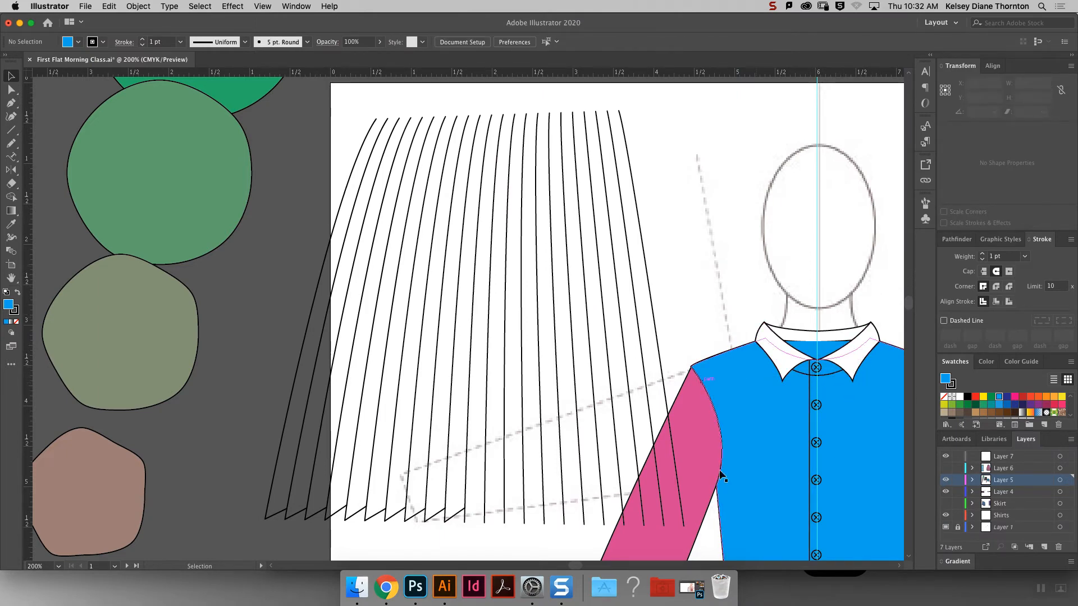
drag(578, 565, 555, 564)
key(super+minus)
key(super+minus)
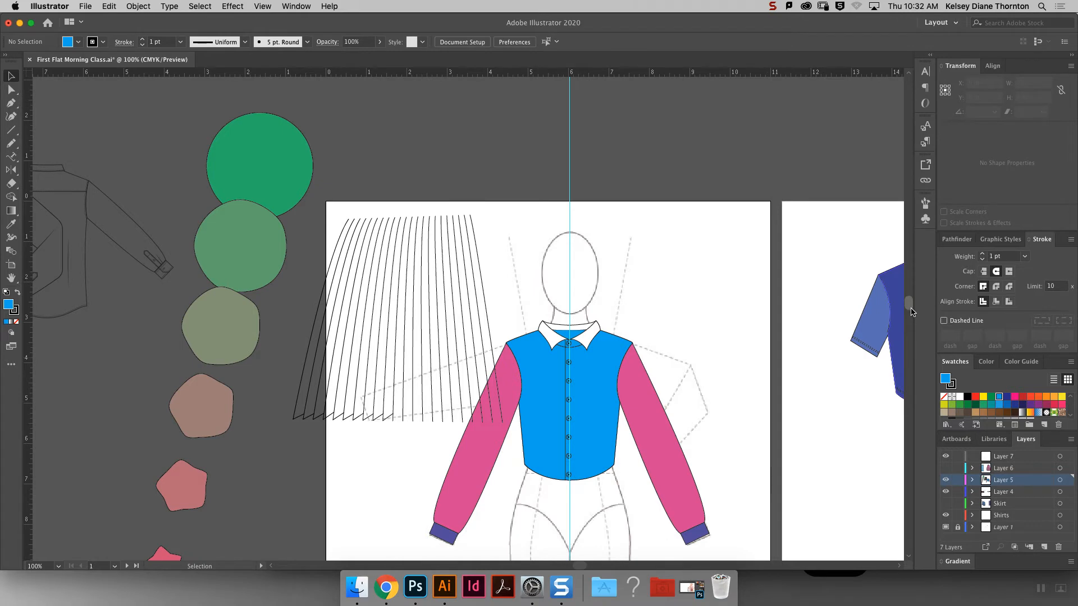
Remove the fill from the blue inner neck shape behind the shirt's collar, and deselect it.
drag(909, 306, 909, 313)
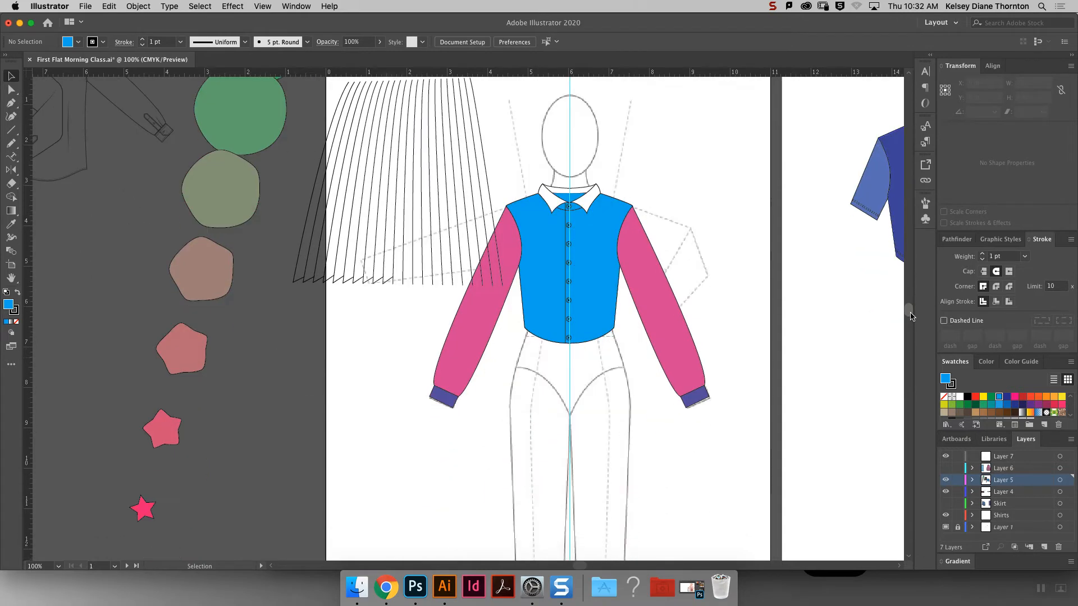
click(567, 204)
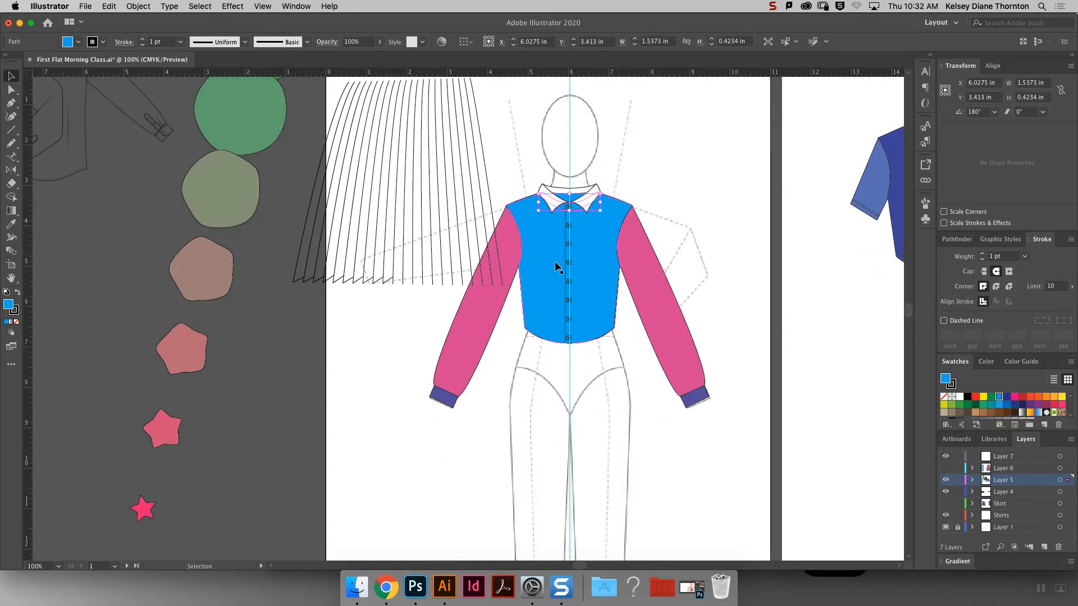
click(16, 325)
click(716, 197)
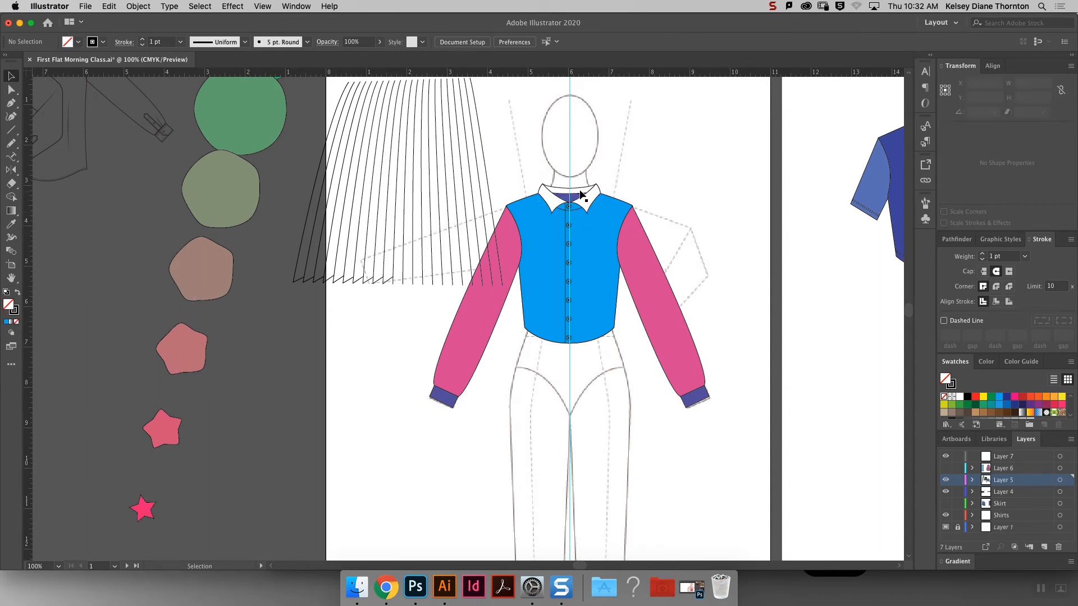
Fill the purple back bodice shape visible inside the neckline with dark gray, and deselect it.
click(571, 197)
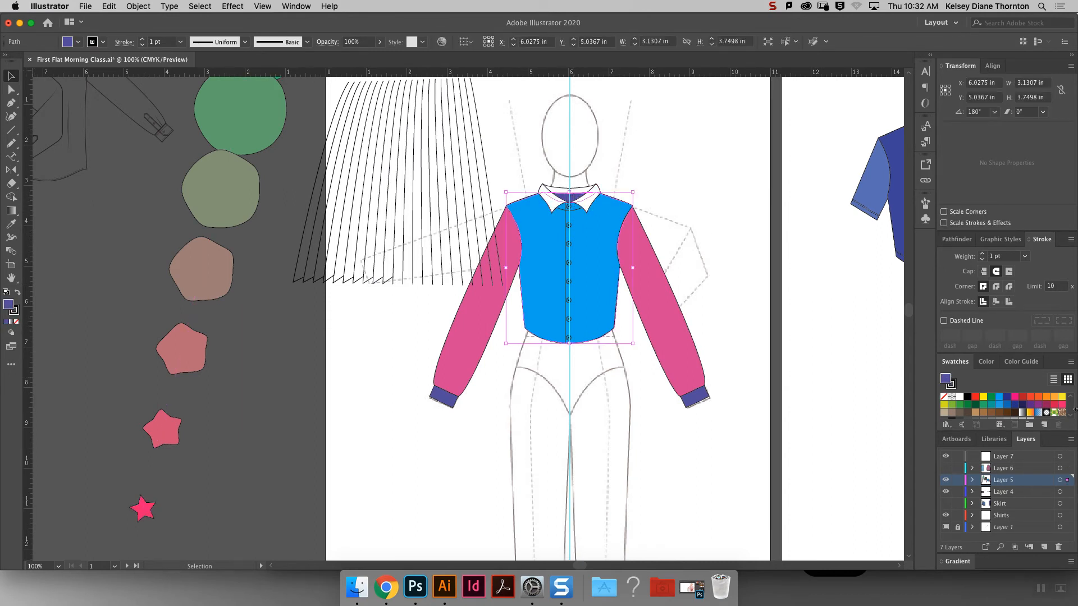
scroll(986, 411, down, 2)
click(975, 404)
click(703, 211)
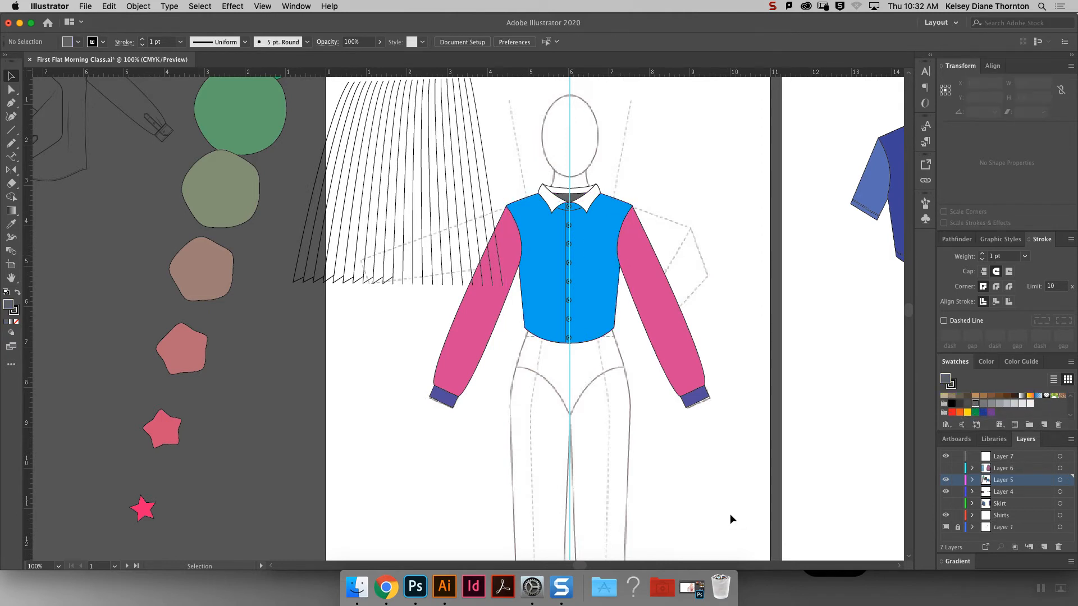
Delete the group of blended pleat lines lying beside the shirt.
drag(325, 226, 431, 303)
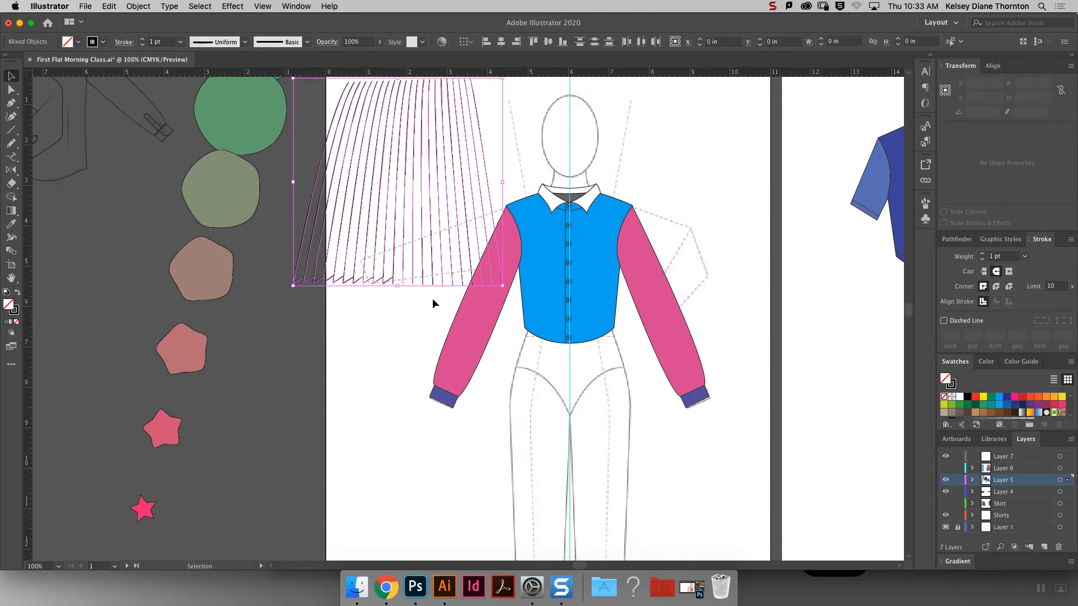
key(Delete)
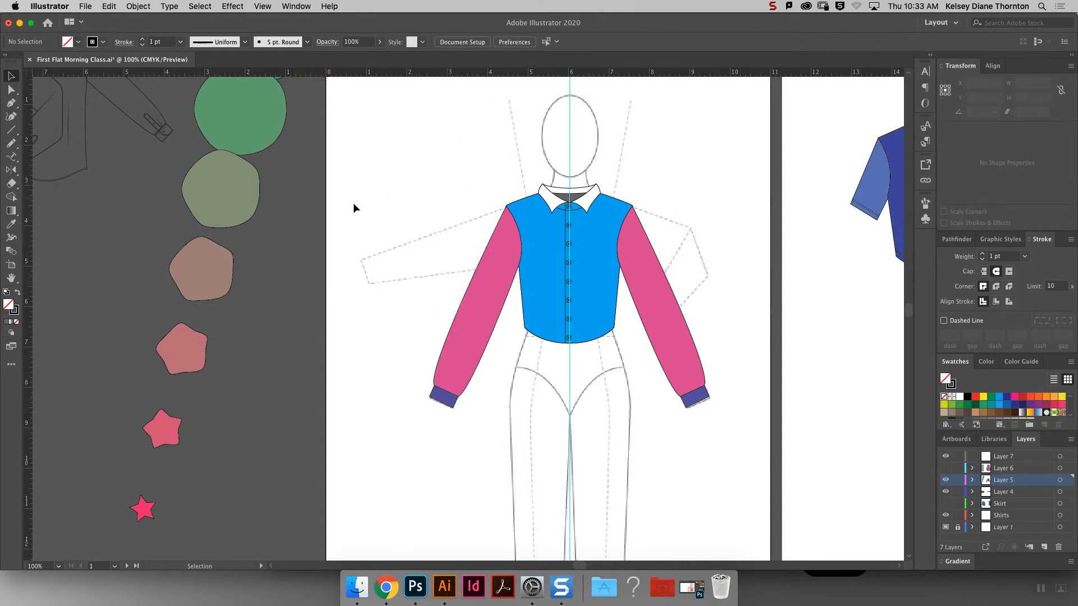
Draw short freehand fold lines with the Pencil tool on both pink sleeves just above the cuffs.
click(11, 145)
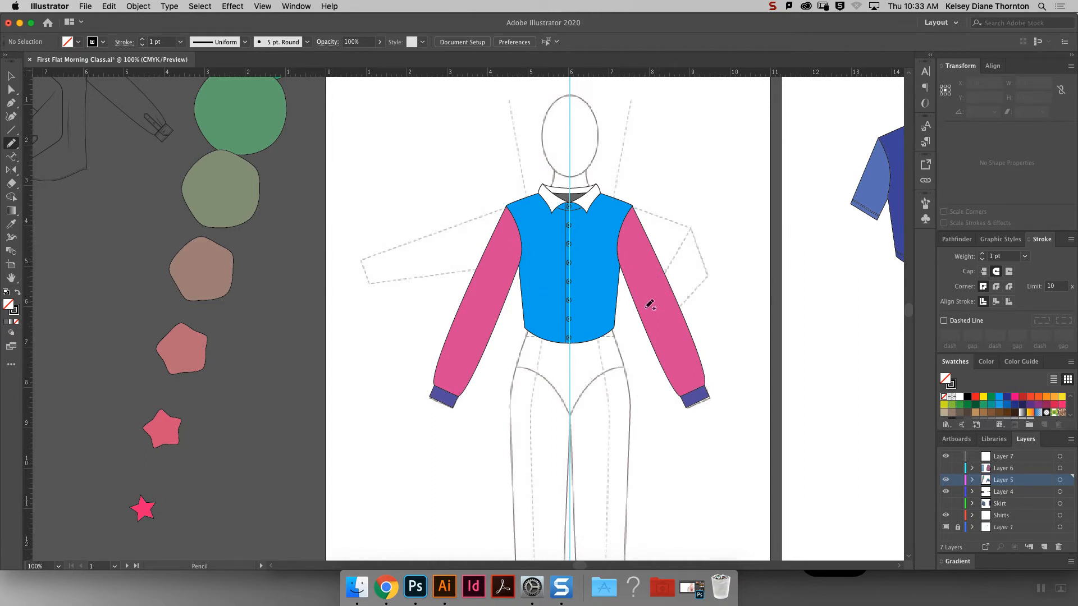
drag(679, 370, 681, 387)
drag(454, 380, 461, 363)
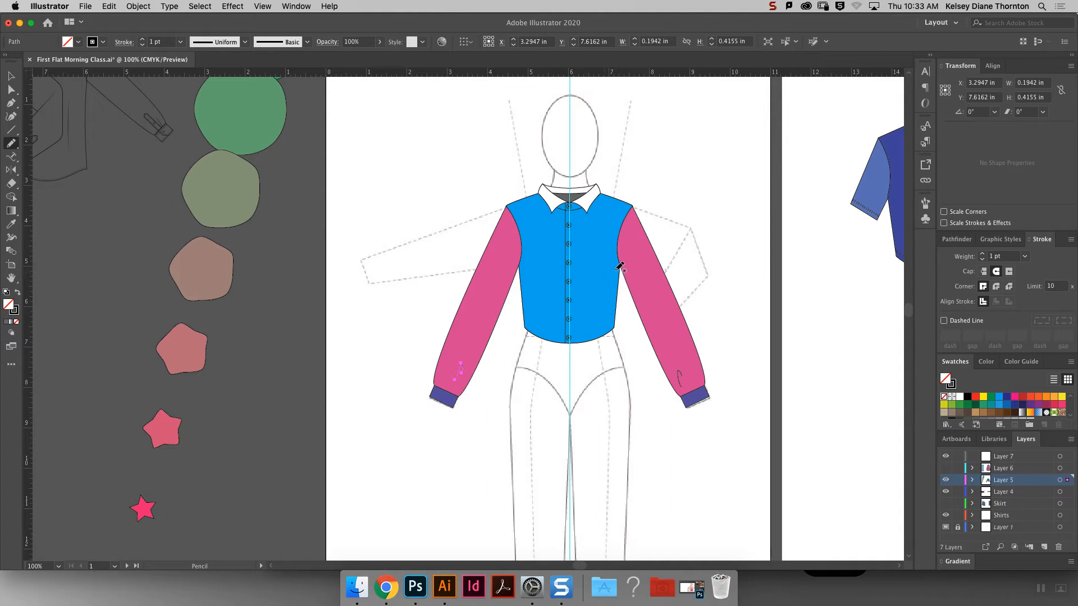
drag(605, 286, 603, 287)
drag(532, 317, 535, 285)
key(super+z)
key(super+z)
Draw a short curved fold line with the Pencil tool on each side of the blue bodice at waist level.
drag(608, 298, 605, 281)
drag(533, 283, 533, 281)
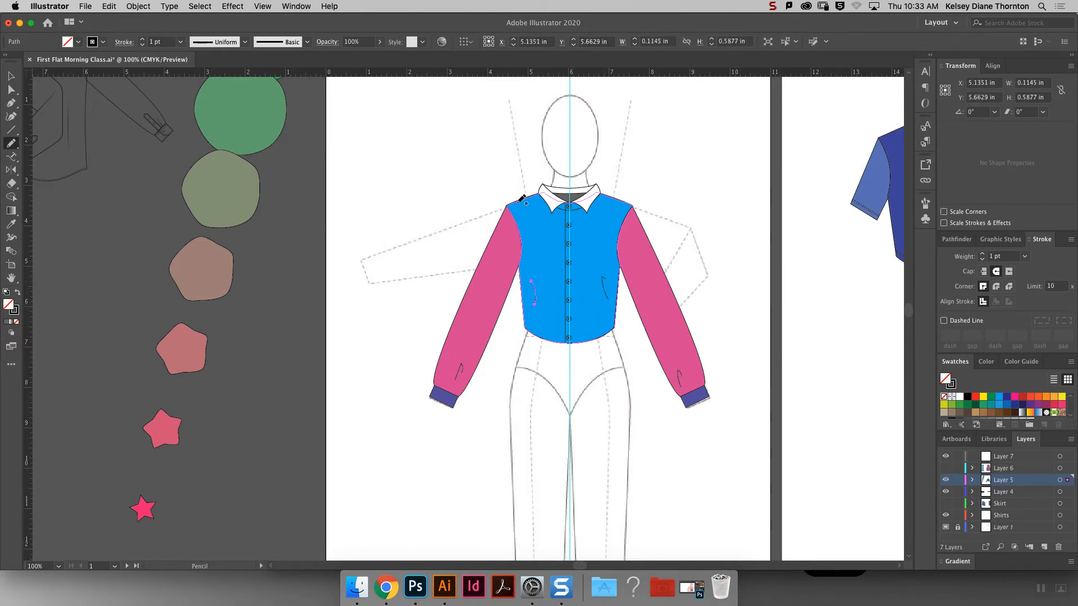
click(12, 75)
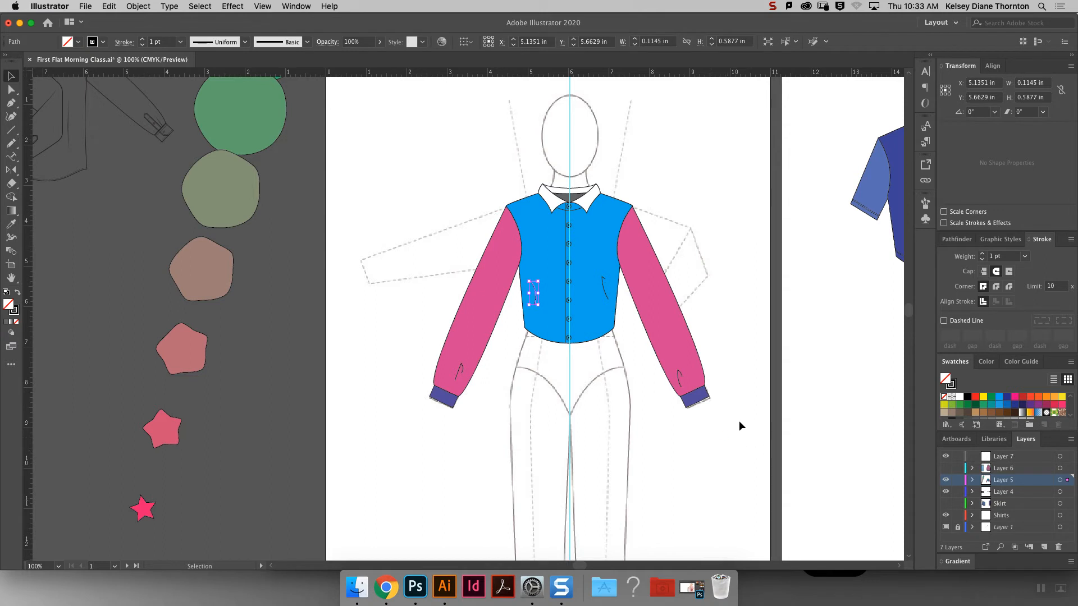
click(678, 373)
shift+click(607, 294)
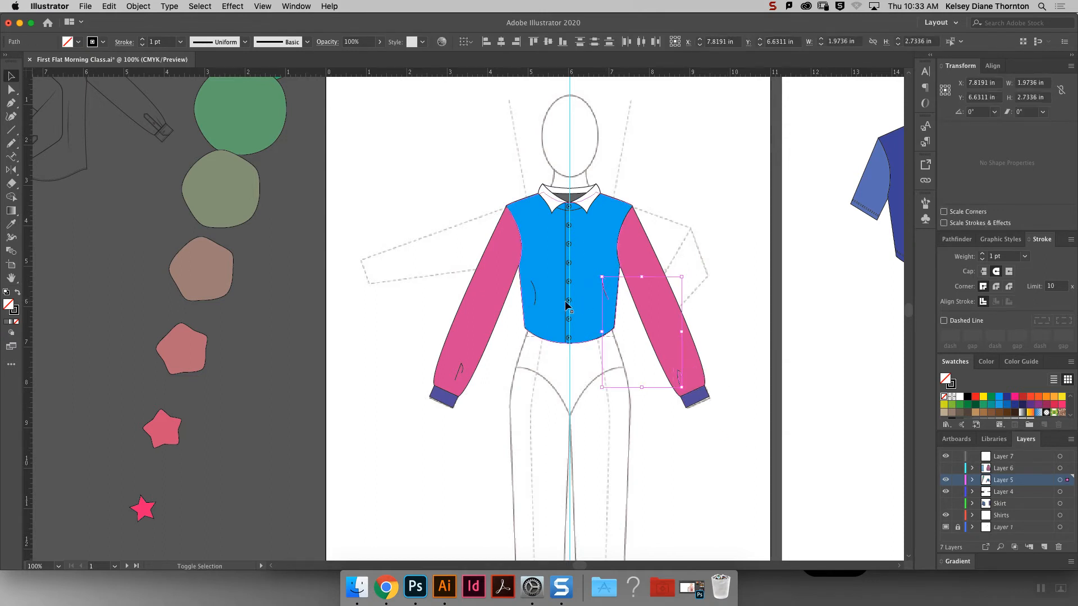
shift+click(534, 301)
shift+click(462, 369)
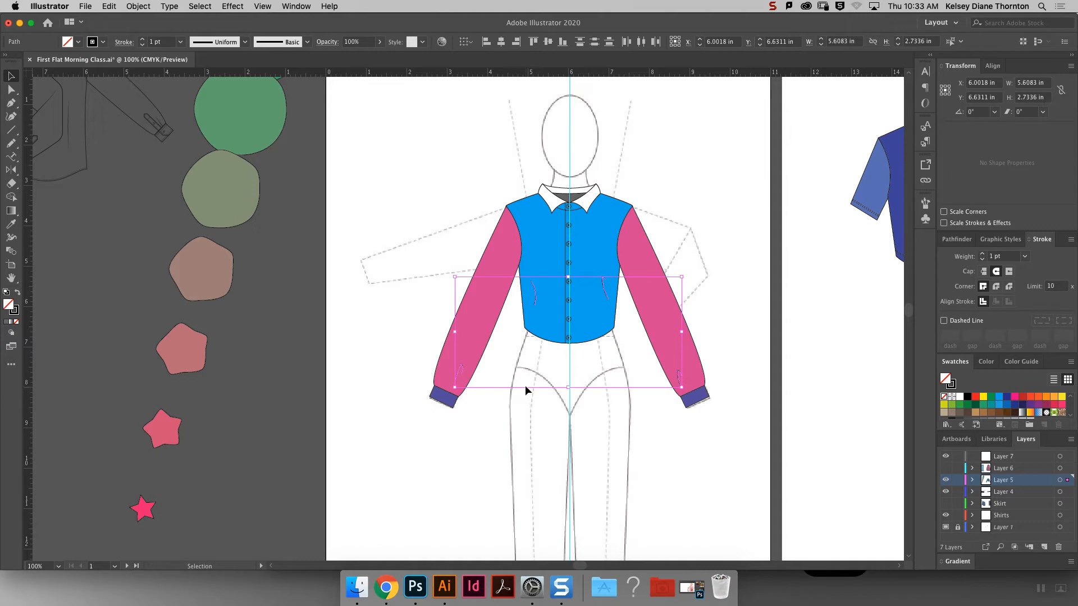
key(a)
scroll(668, 345, up, 3)
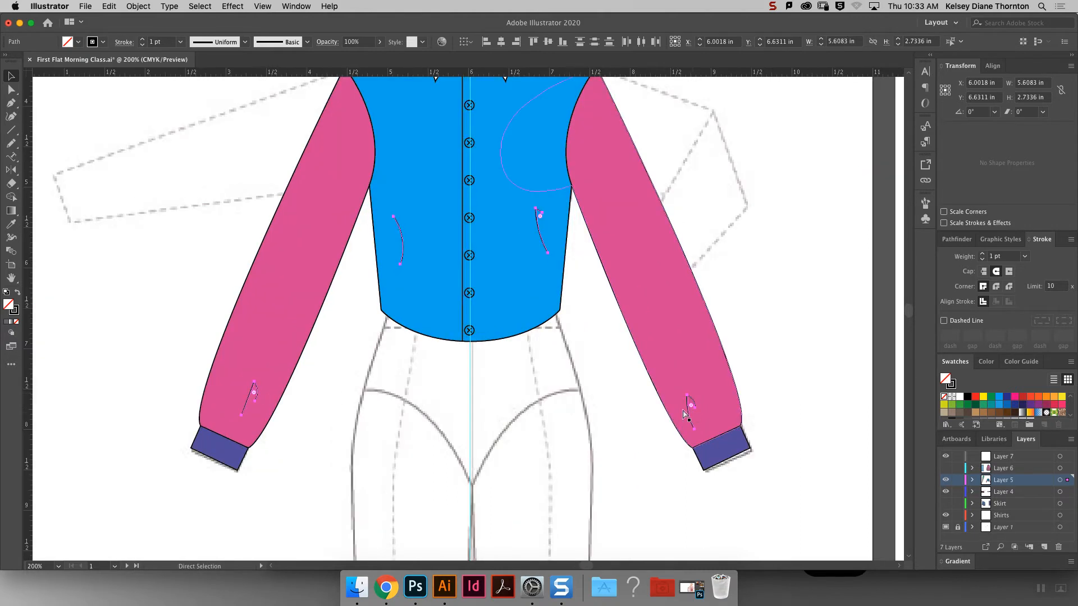
click(750, 353)
key(v)
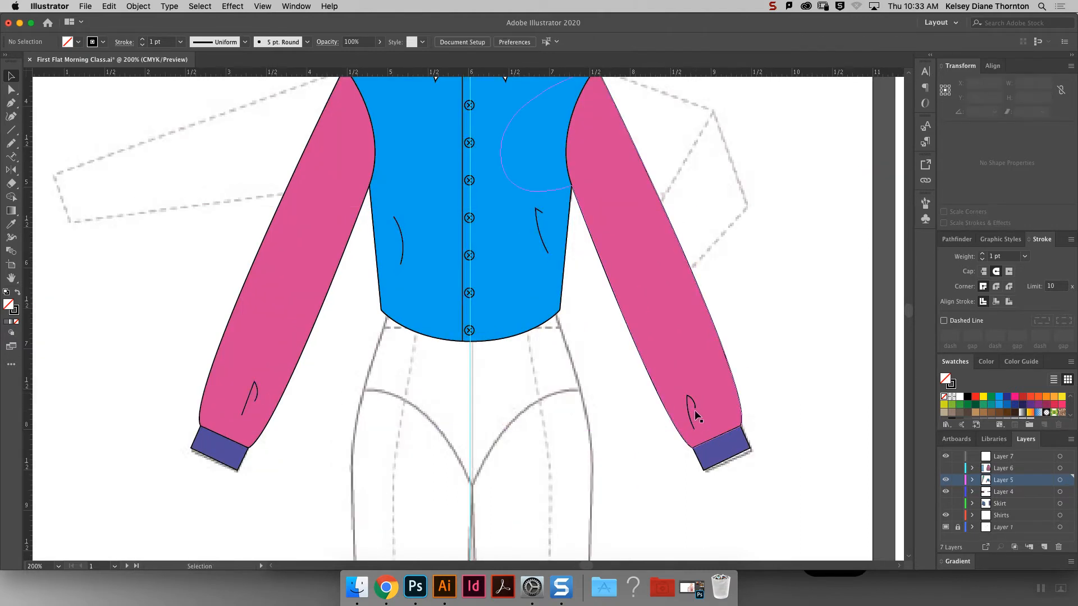
Apply the variable width profile tapered at both ends to all four fold lines on the sleeves and bodice.
click(692, 410)
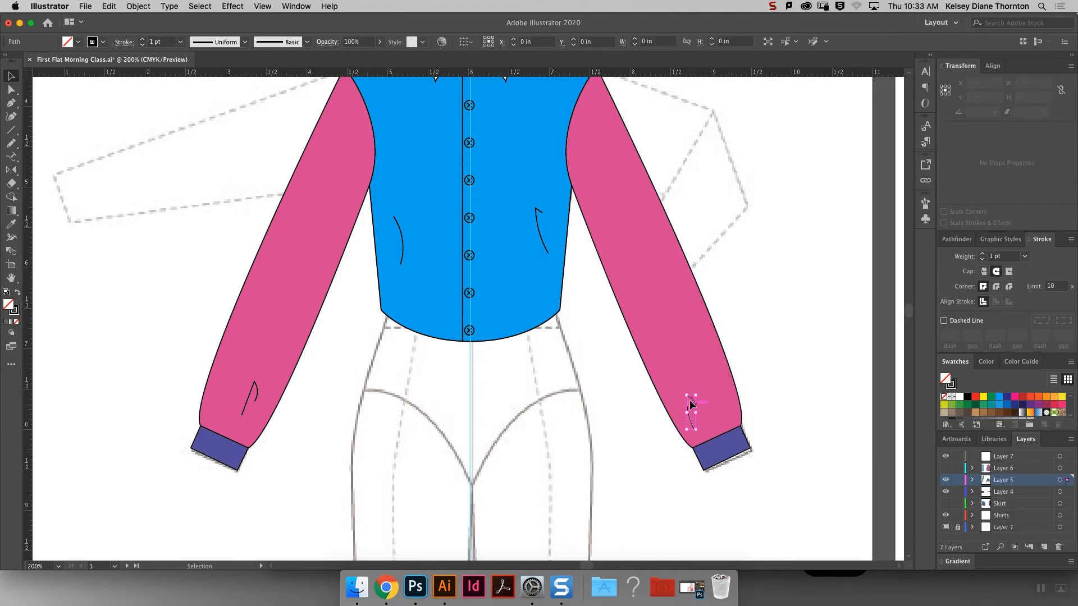
shift+click(544, 242)
shift+click(402, 253)
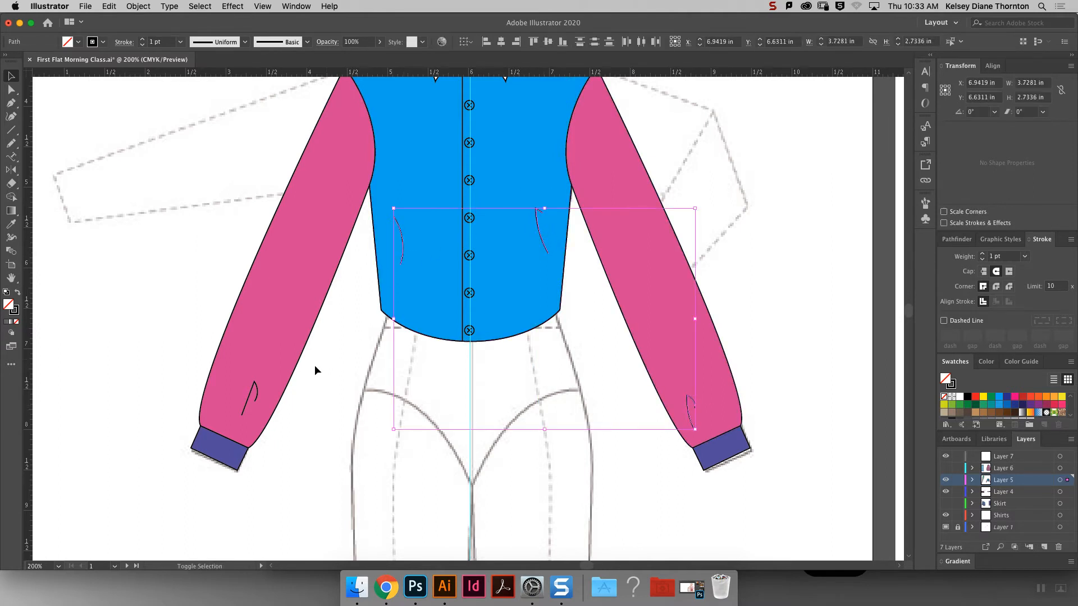
shift+click(261, 395)
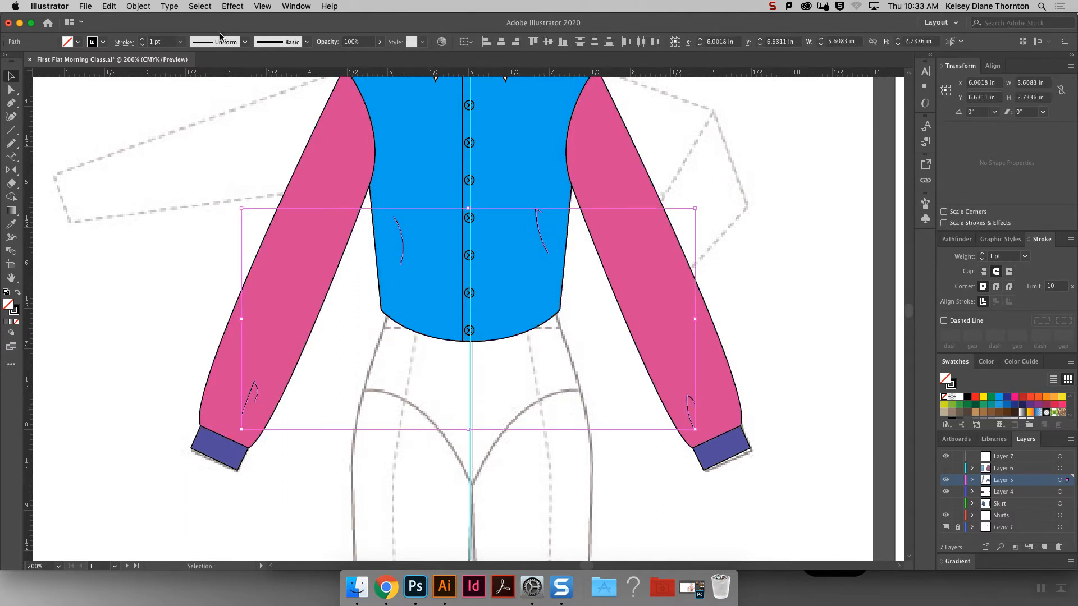
click(181, 42)
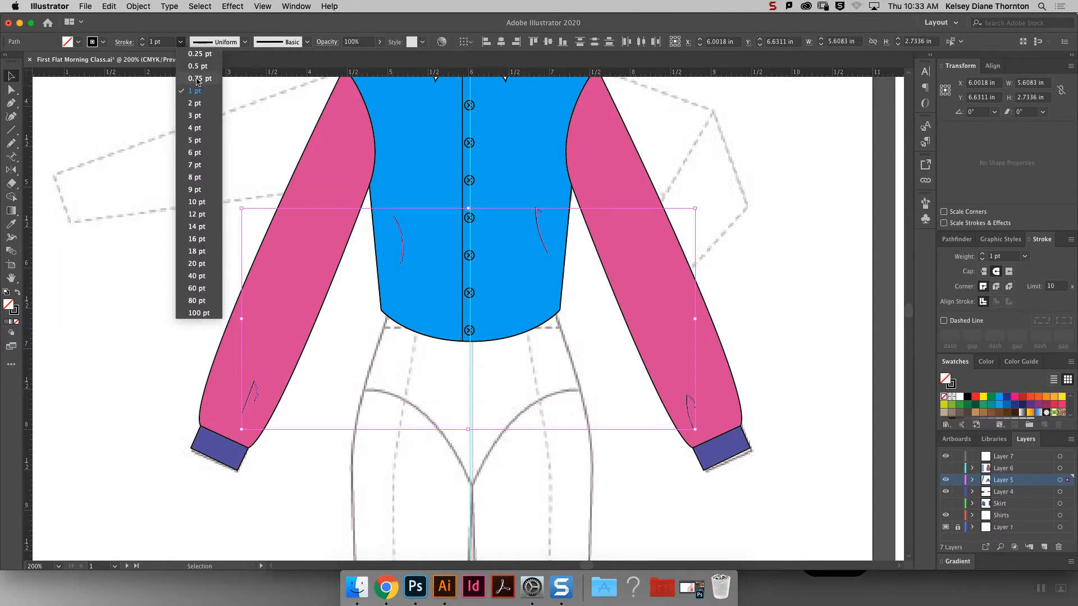
click(239, 44)
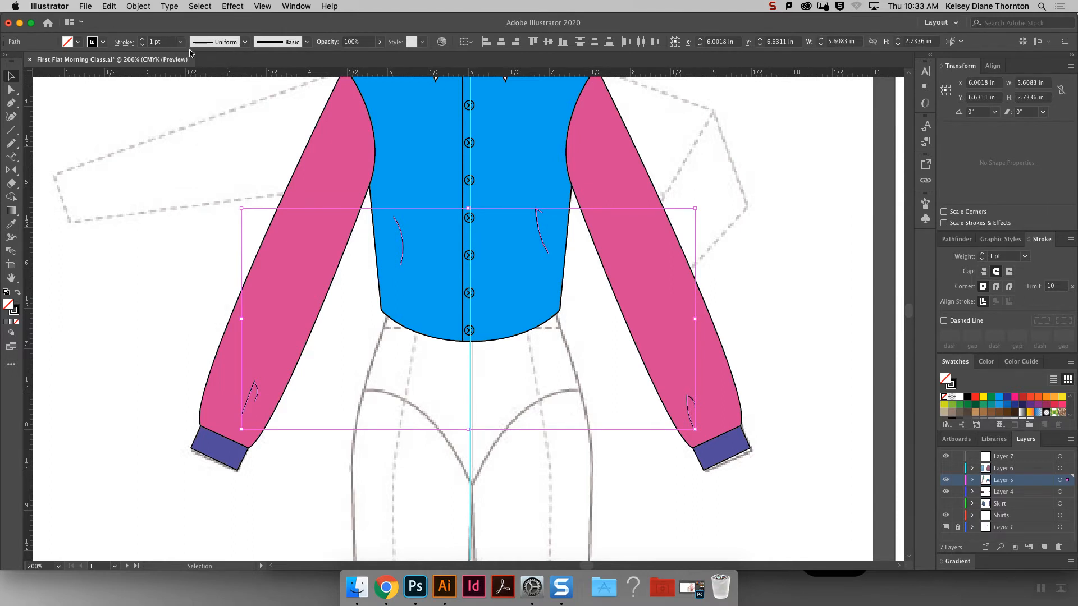
click(245, 45)
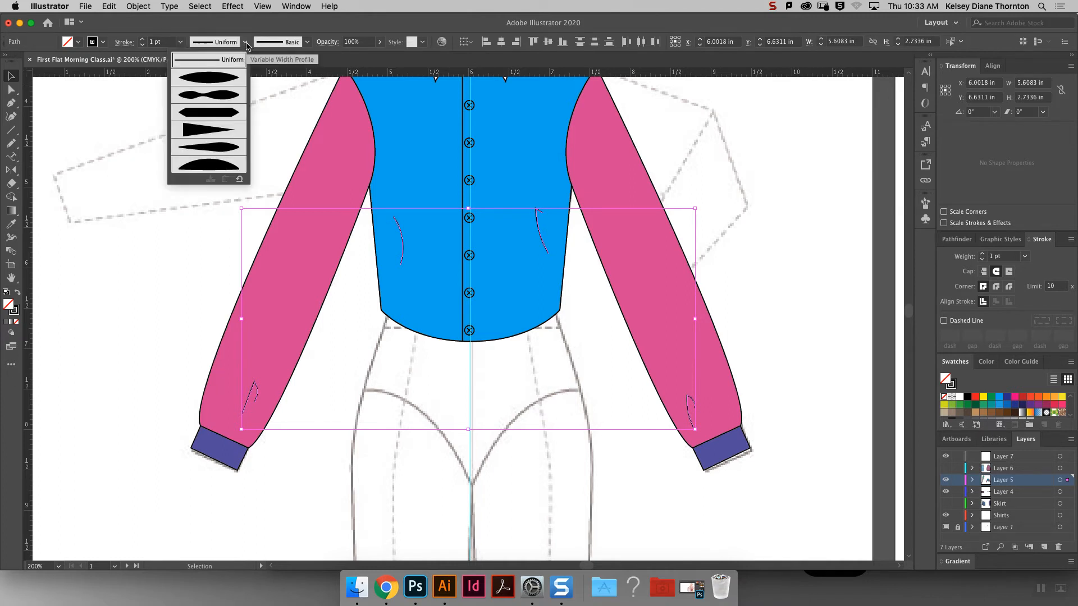
click(197, 82)
click(753, 230)
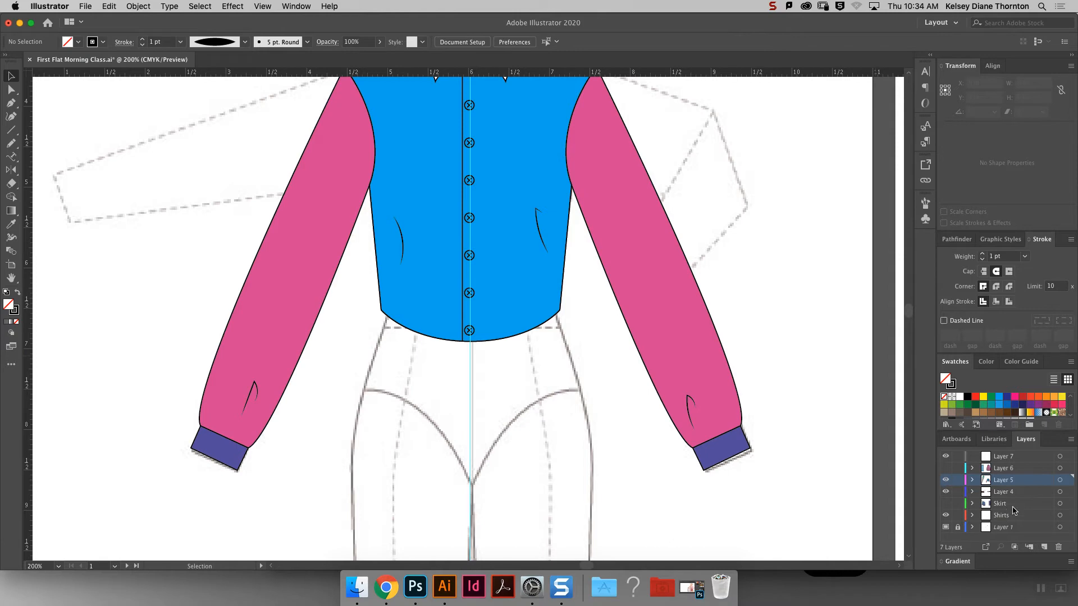
Hide Layer 5, show Layer 6 with the skirt and pants, and make Layer 6 the active layer.
click(952, 480)
click(948, 468)
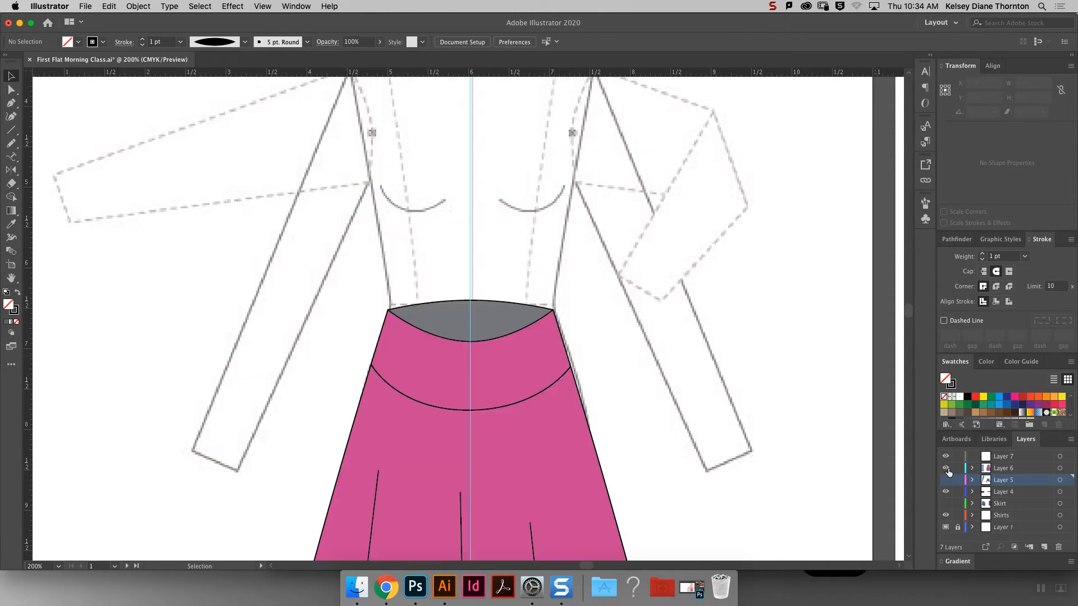
scroll(710, 364, down, 5)
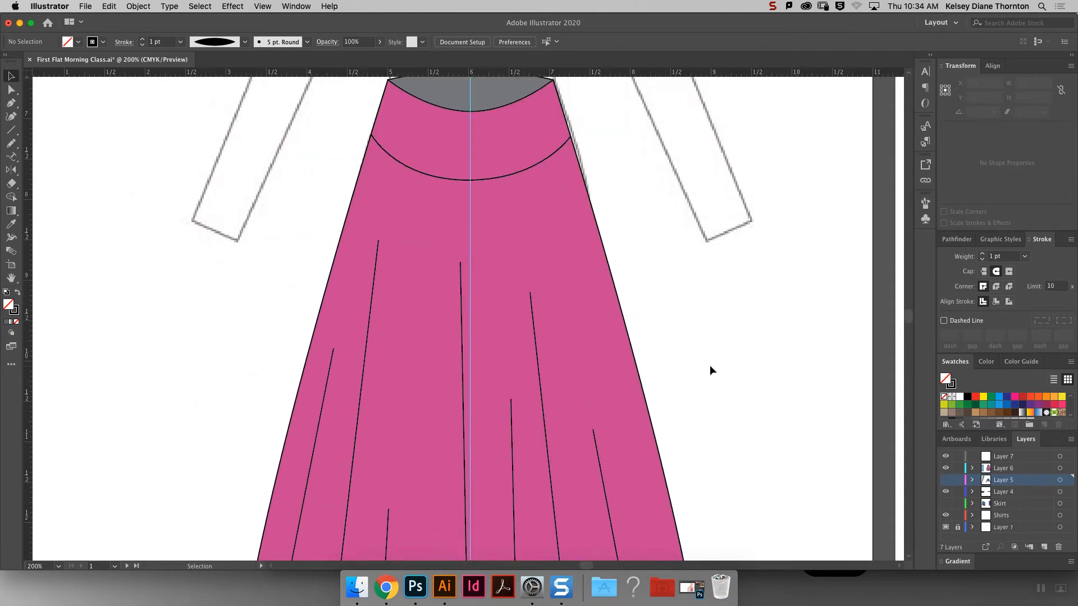
scroll(710, 365, up, 3)
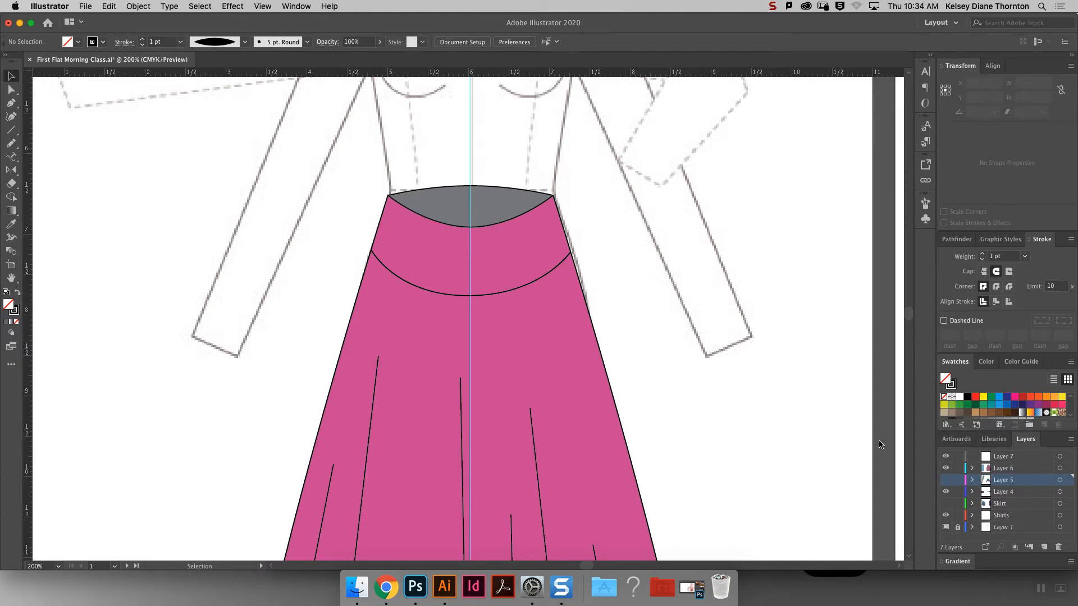
click(1014, 471)
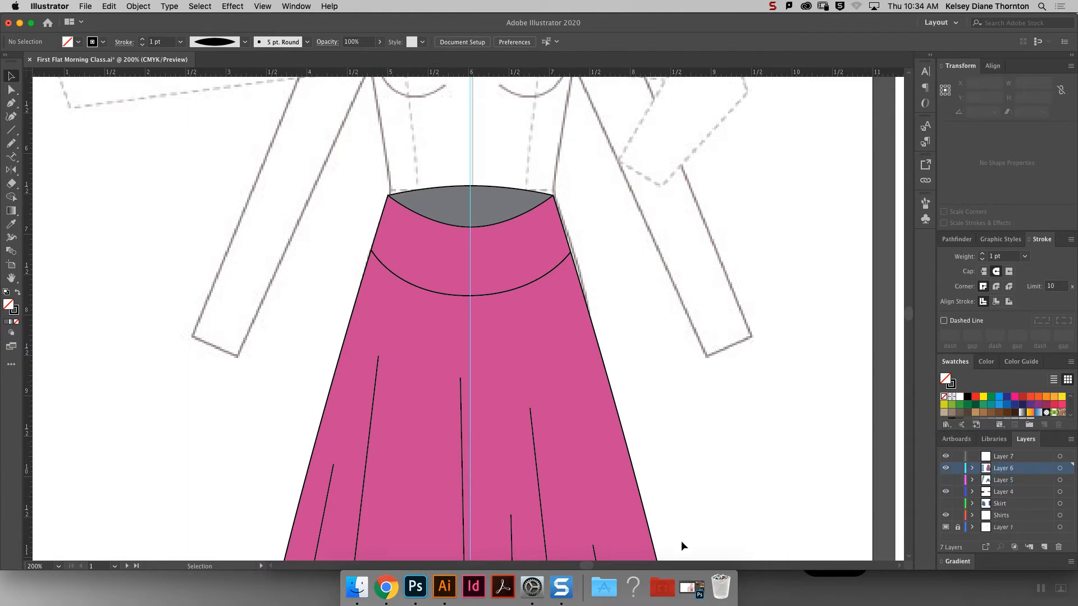
Delete the dashed stitch line along the outer side of the blue pants.
drag(586, 566, 568, 564)
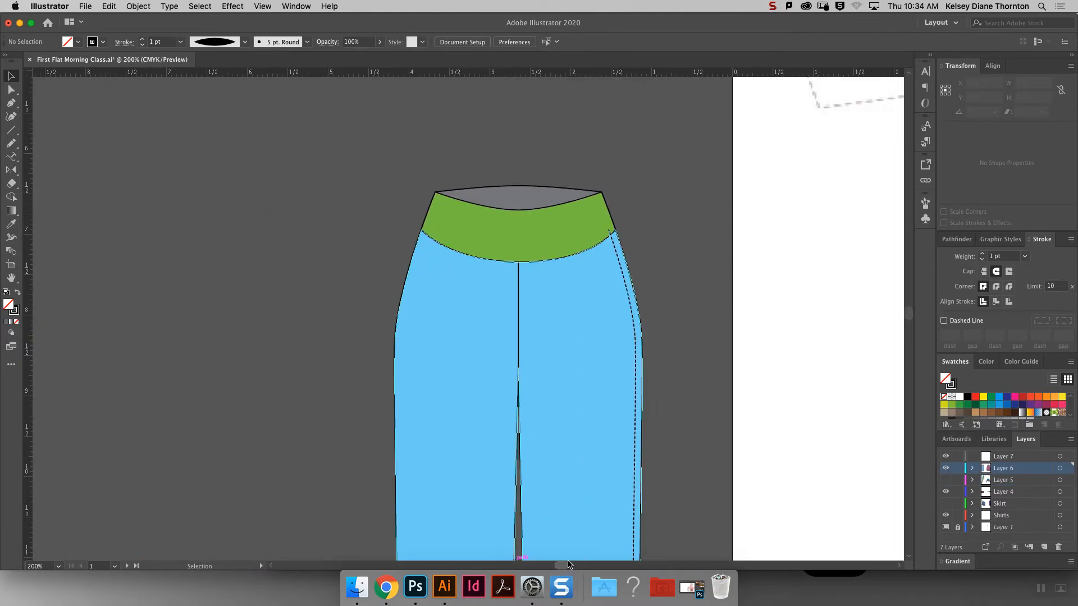
click(629, 289)
key(Delete)
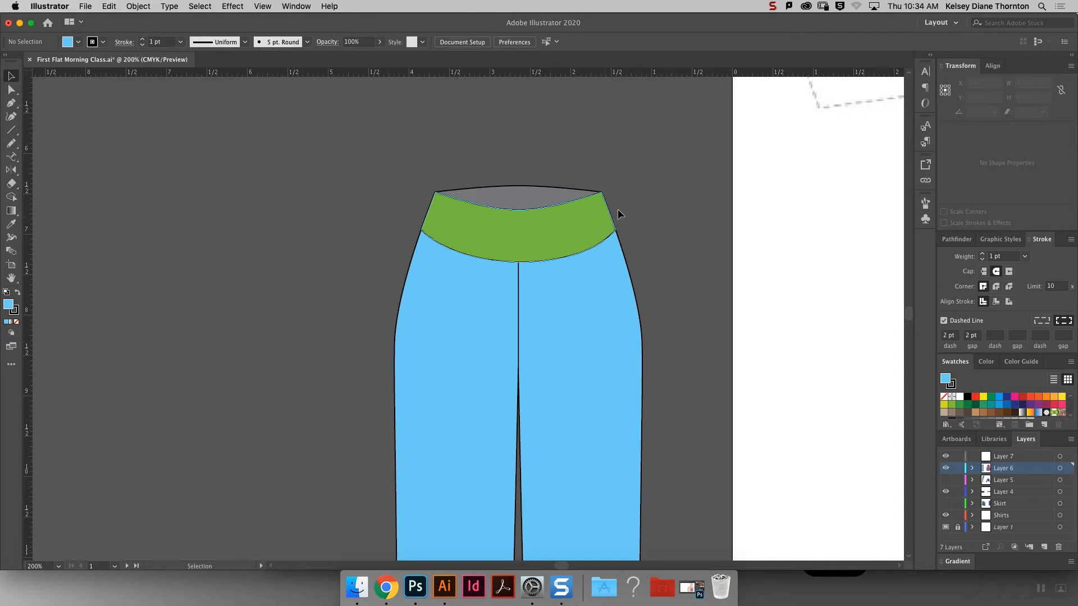
Draw short freehand crease lines with the Pencil tool at one end of the green waistband, and make their dashed strokes solid.
key(n)
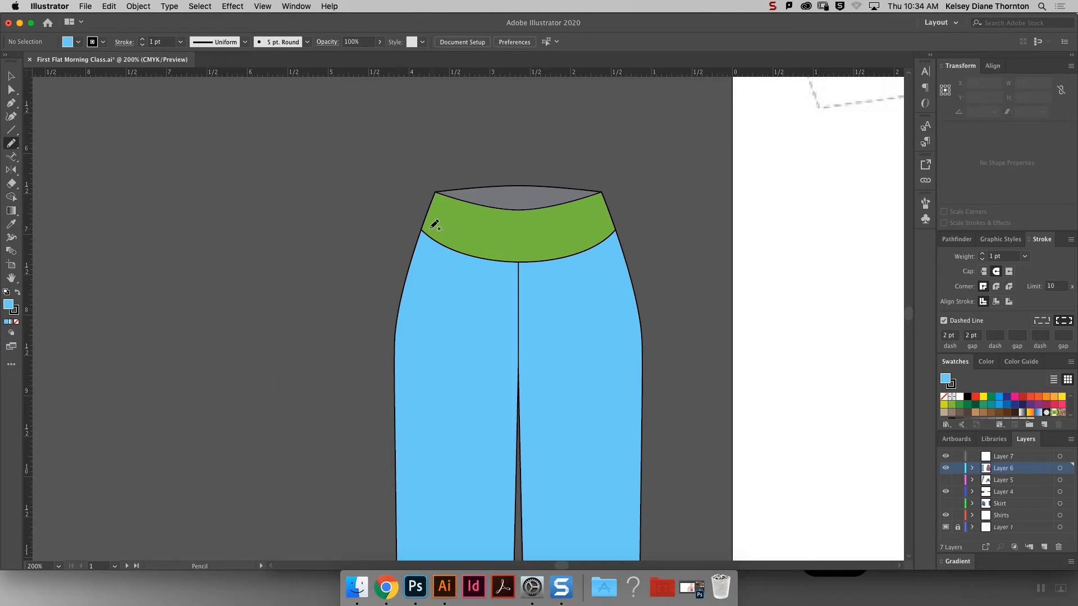
mouse_move(438, 204)
mouse_down()
mouse_move(442, 224)
mouse_move(454, 206)
mouse_up()
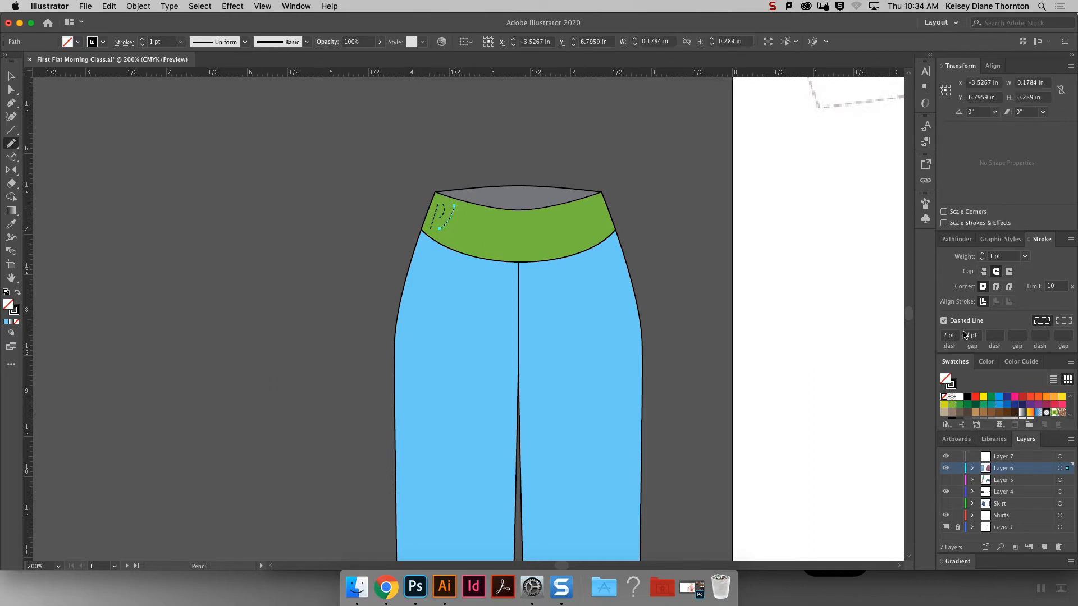
click(943, 321)
click(11, 76)
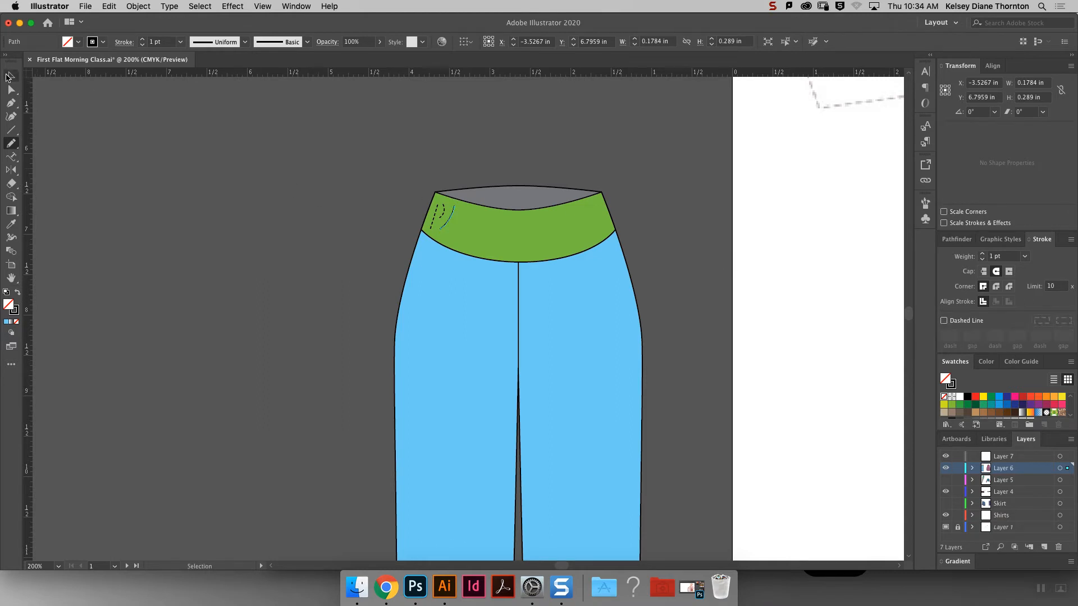
click(439, 215)
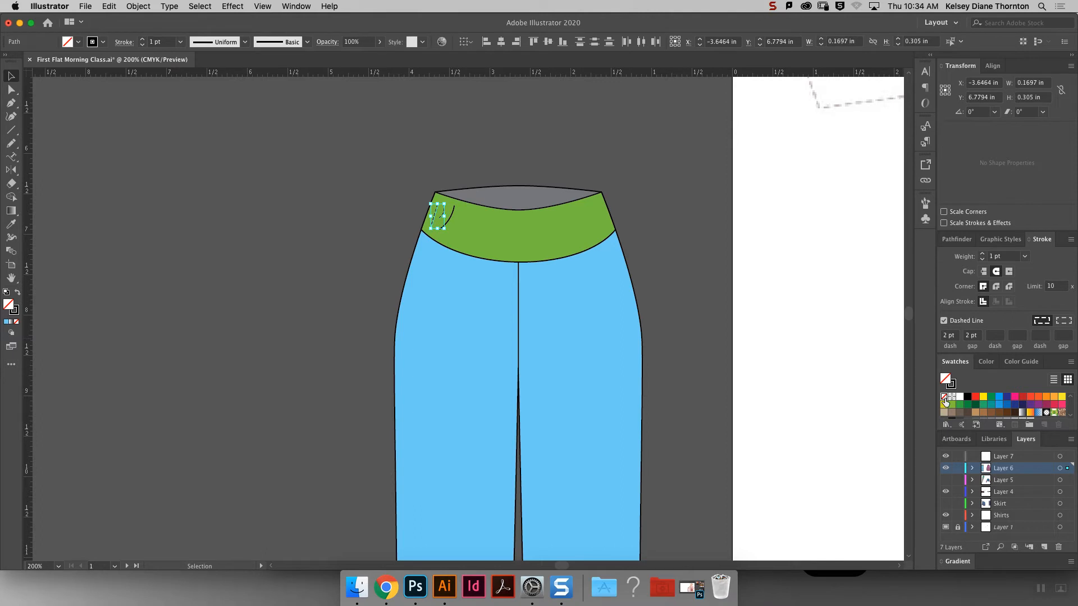
click(943, 321)
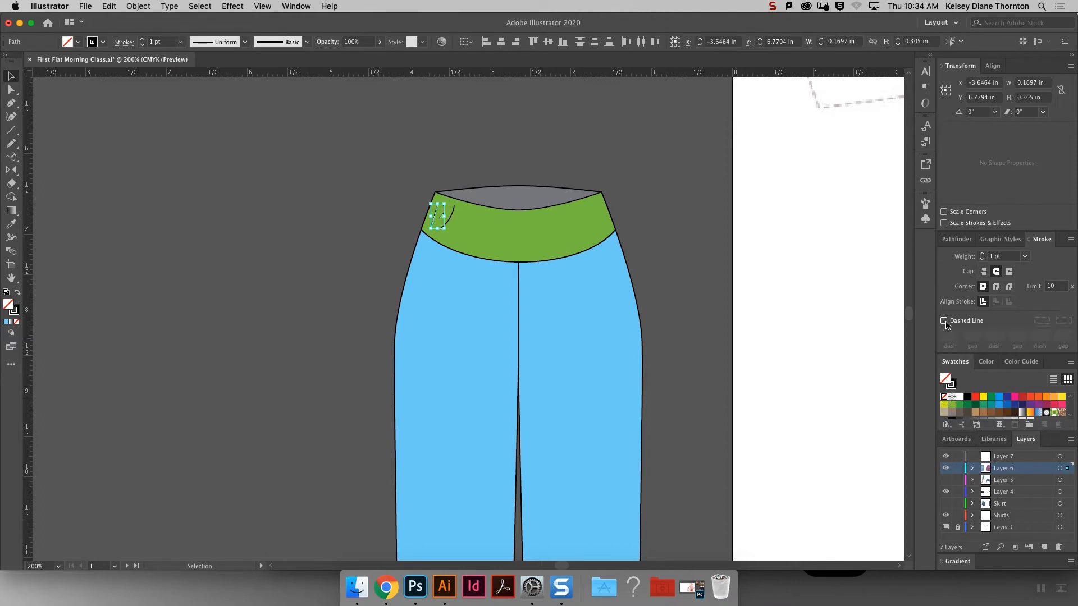
click(632, 141)
Draw more freehand vertical crease lines with the Pencil tool, filling the green waistband from the already creased end almost to the center front.
click(12, 145)
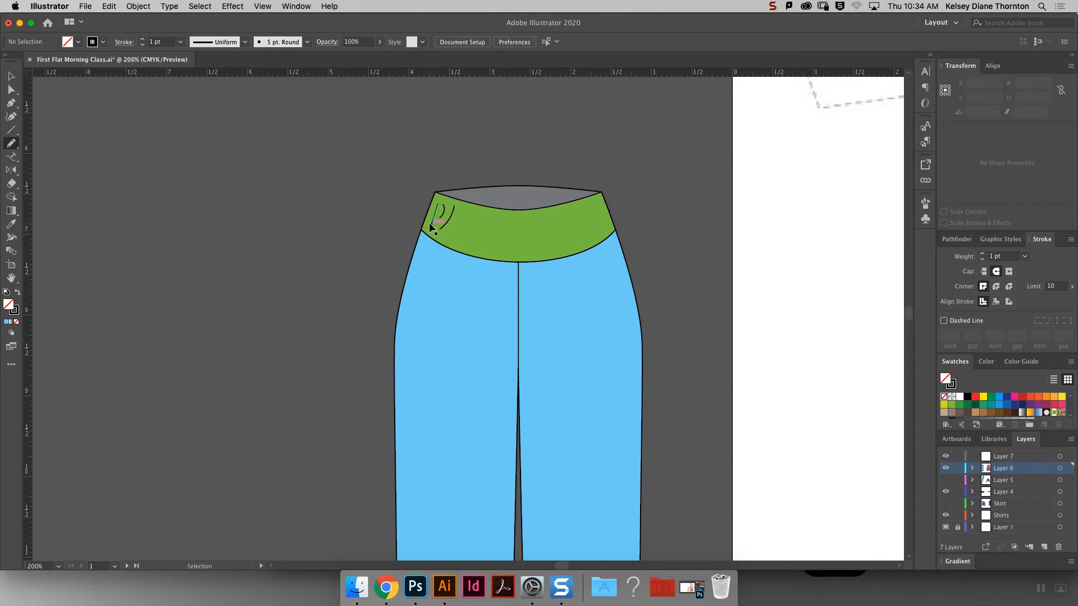
key(super+equal)
key(super+equal)
scroll(571, 221, down, 5)
scroll(570, 226, up, 5)
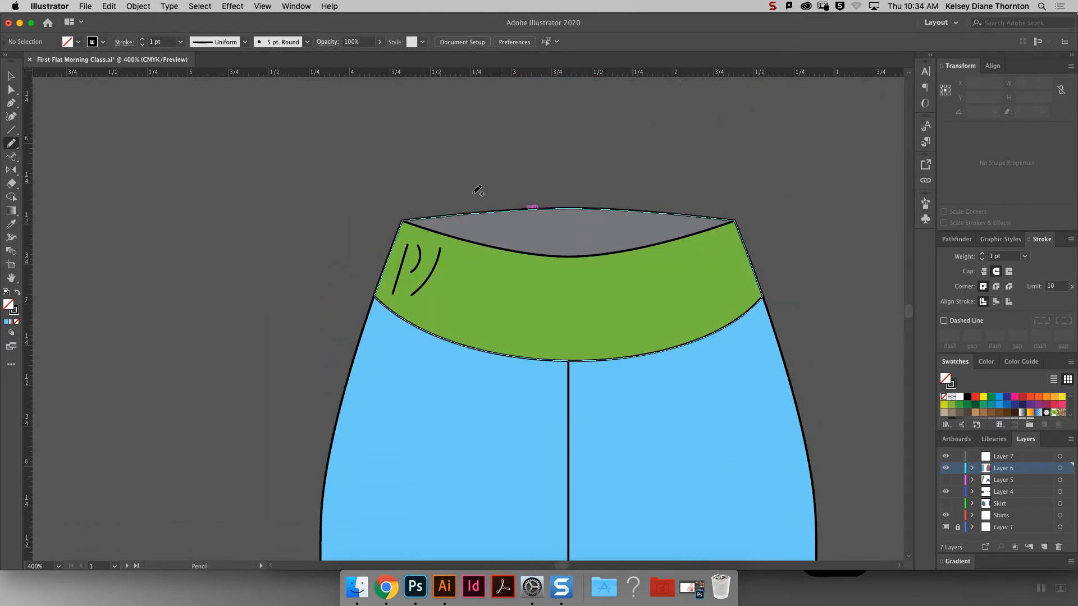
mouse_move(434, 302)
mouse_down()
mouse_move(455, 340)
mouse_move(470, 342)
mouse_up()
mouse_move(469, 249)
mouse_down()
mouse_move(460, 300)
mouse_move(478, 247)
mouse_up()
drag(493, 296, 493, 348)
mouse_move(447, 244)
mouse_down()
mouse_move(442, 299)
mouse_move(400, 277)
mouse_move(396, 247)
mouse_move(410, 227)
mouse_up()
drag(530, 259, 528, 325)
drag(509, 288, 503, 254)
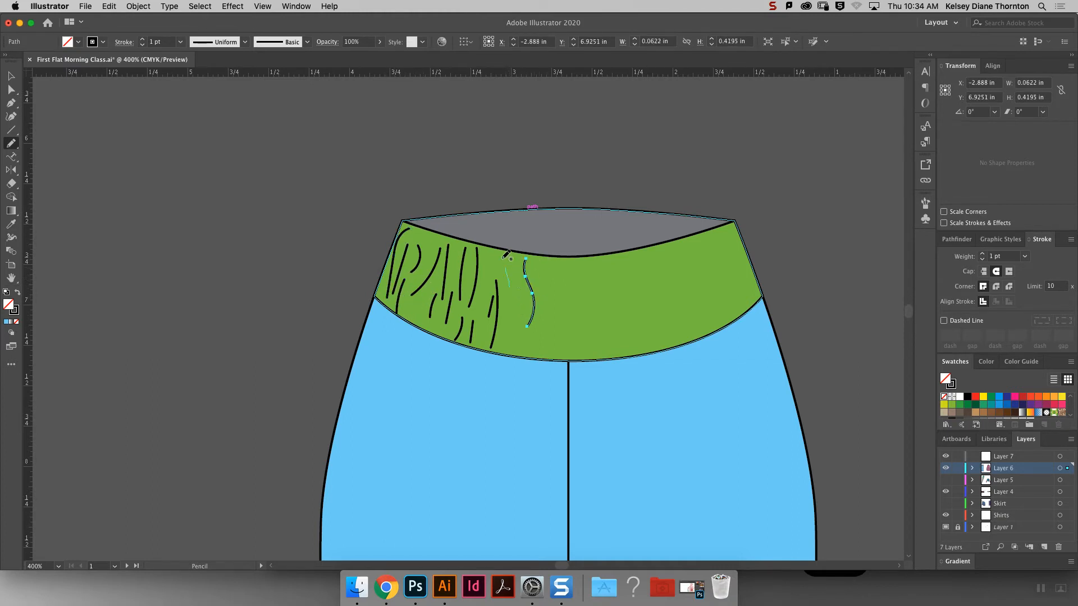
mouse_move(510, 353)
mouse_down()
mouse_move(508, 300)
mouse_move(538, 296)
mouse_up()
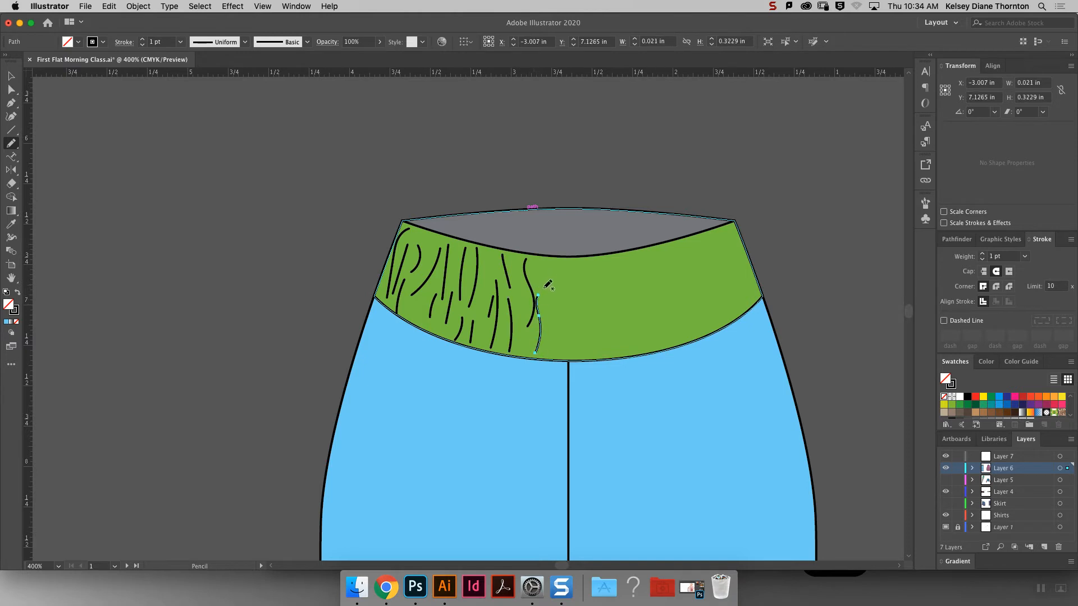
click(13, 78)
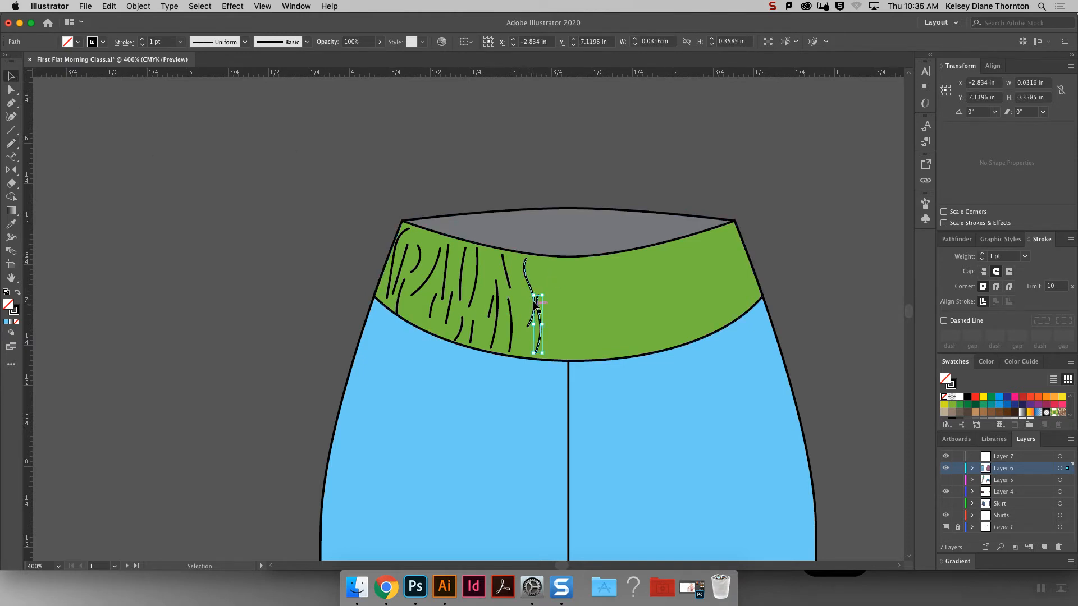
shift+click(528, 276)
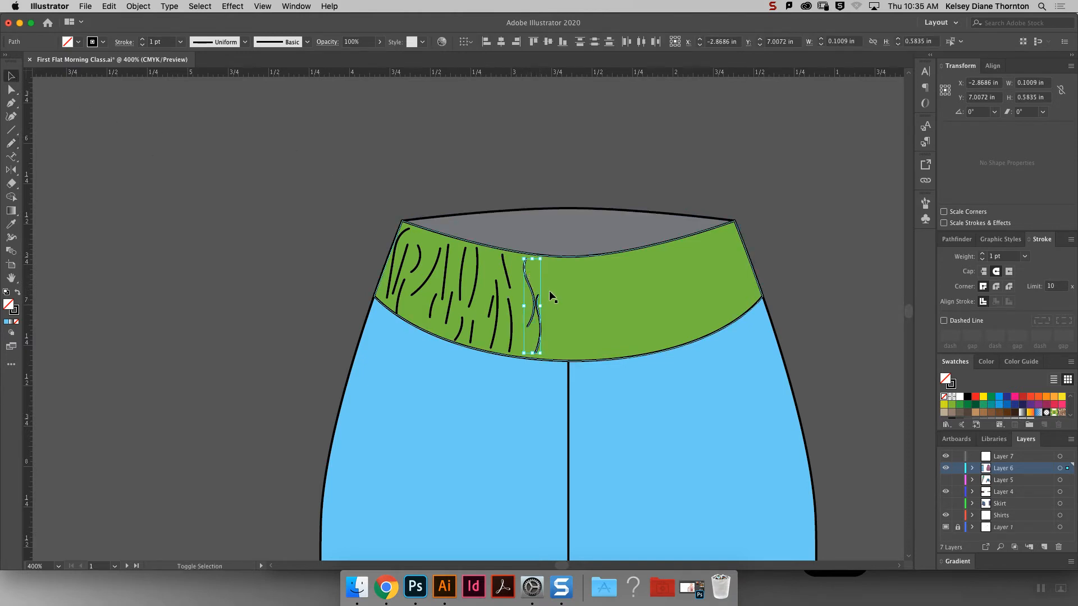
shift+click(512, 334)
shift+click(505, 275)
shift+click(490, 306)
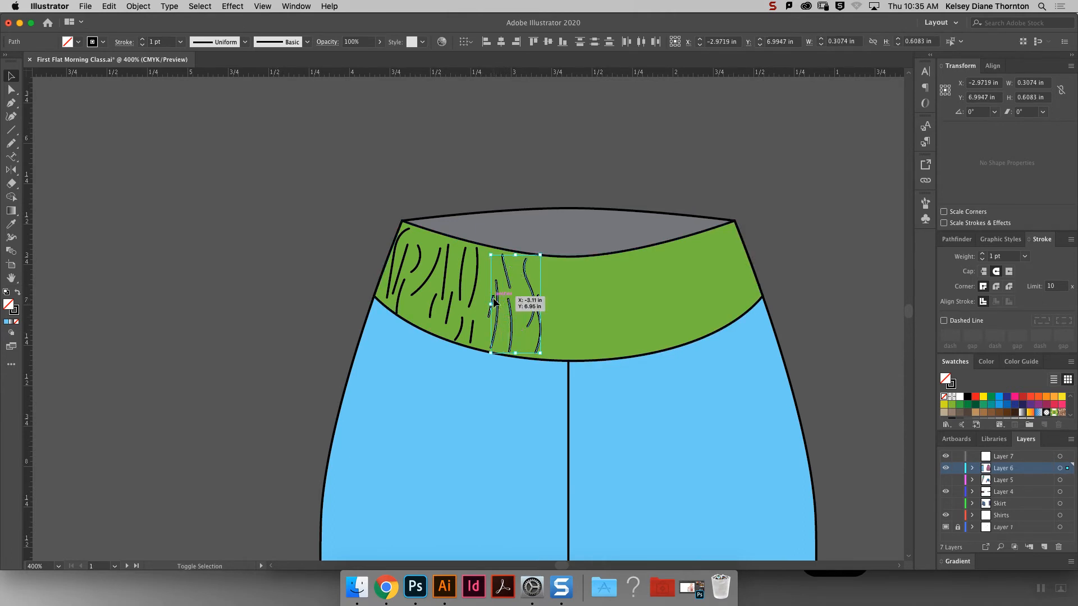
shift+click(467, 295)
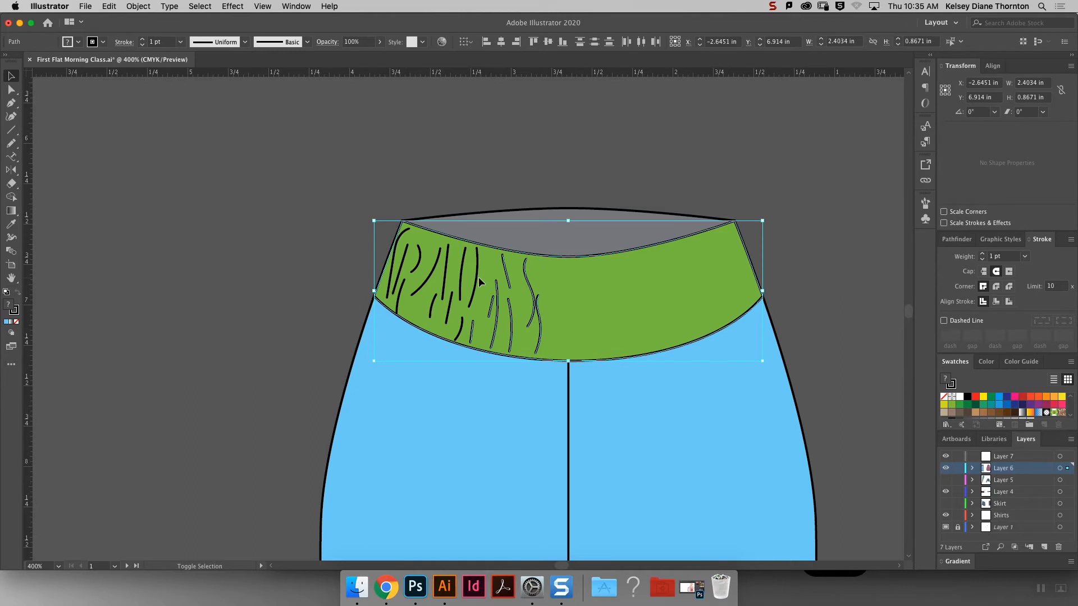
shift+click(468, 296)
shift+click(453, 308)
shift+click(463, 270)
shift+click(445, 285)
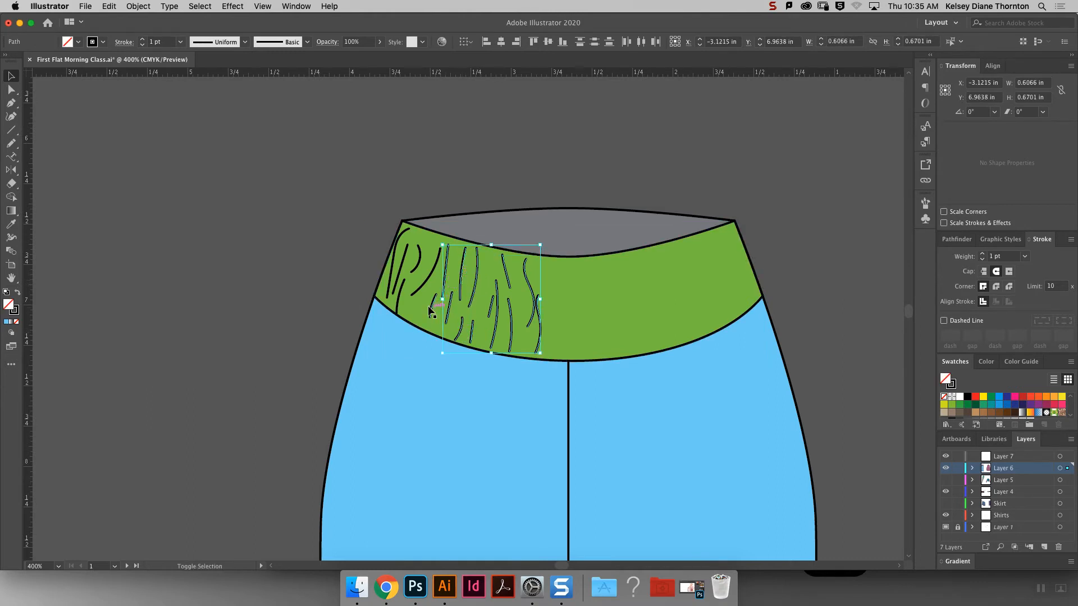
shift+click(432, 308)
shift+click(433, 310)
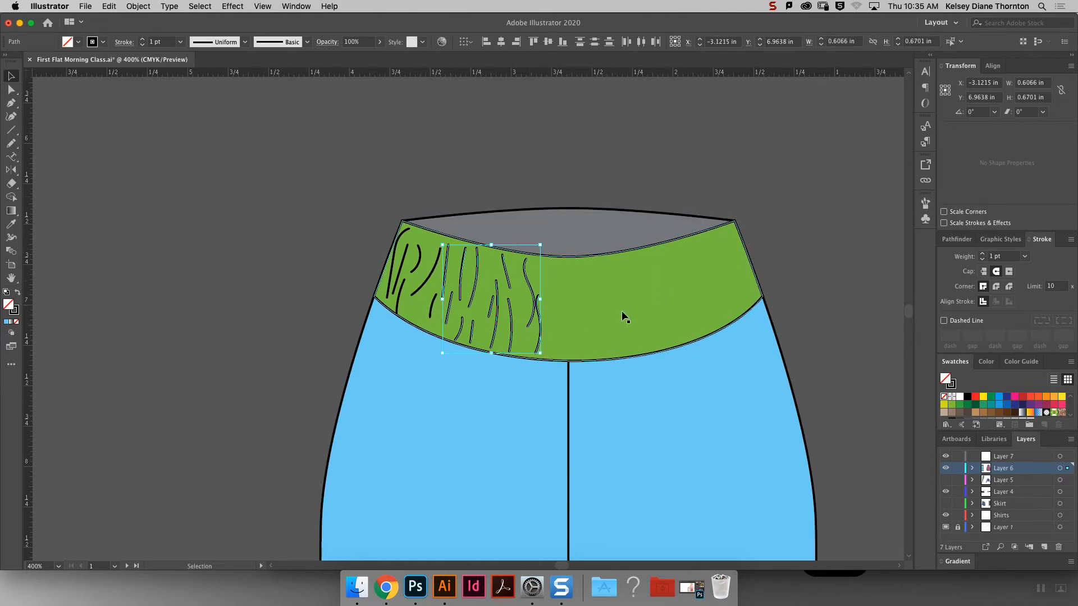
click(678, 297)
click(641, 164)
click(635, 227)
click(667, 147)
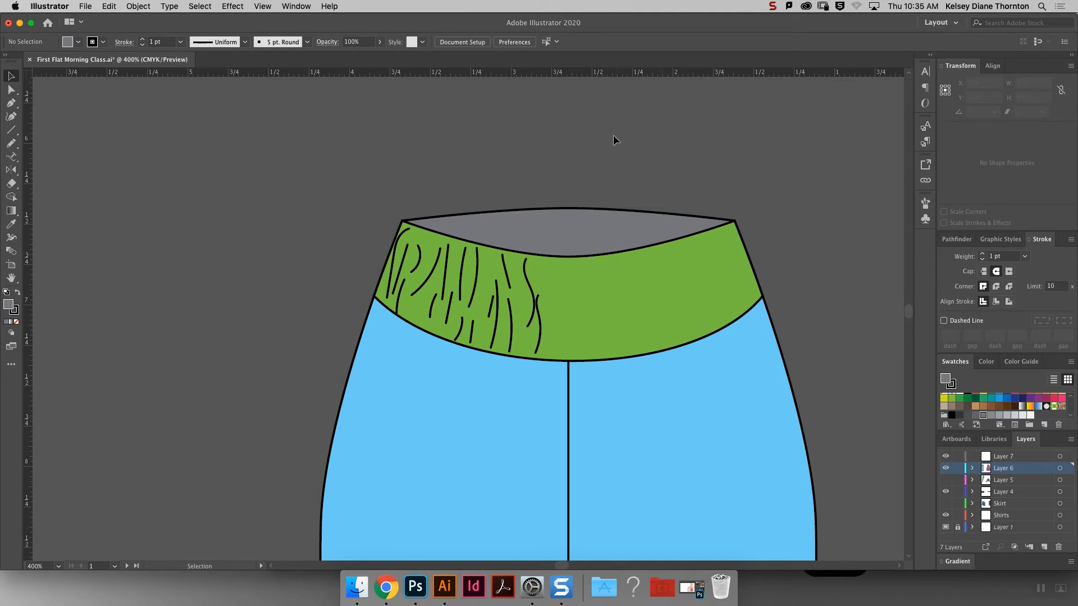
Lock the green waistband, the gray back opening and the blue pants legs, leaving the crease lines and center seam unlocked.
drag(832, 358, 854, 382)
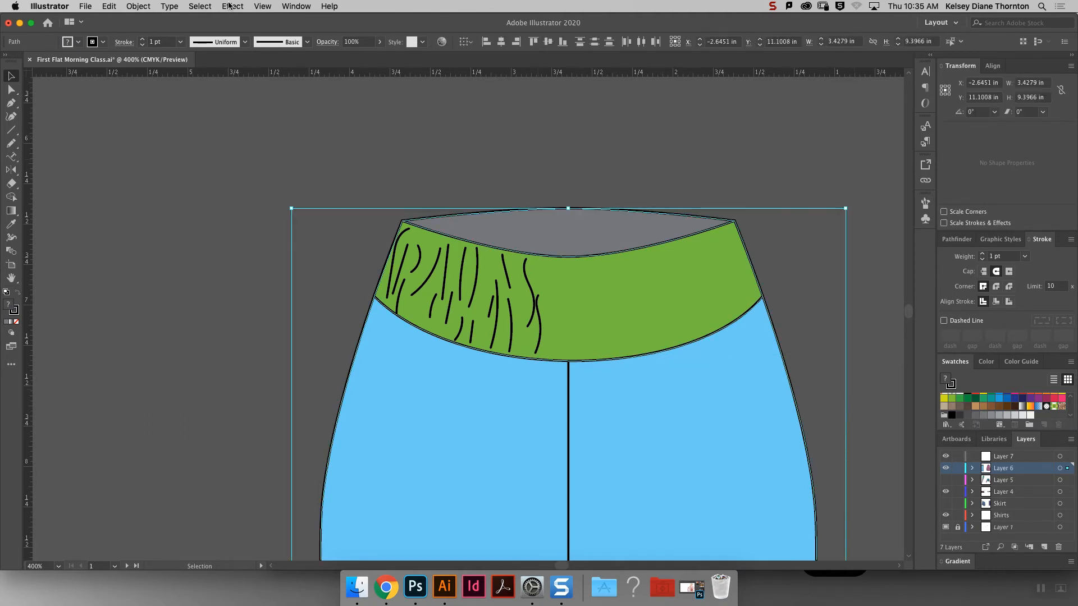
click(147, 6)
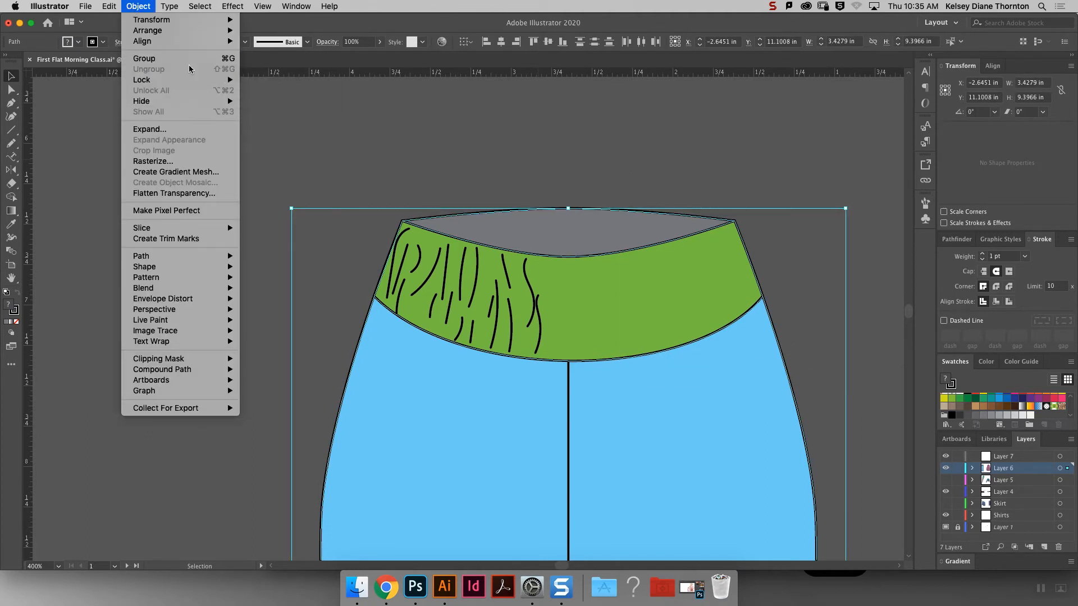
mouse_move(202, 80)
click(295, 81)
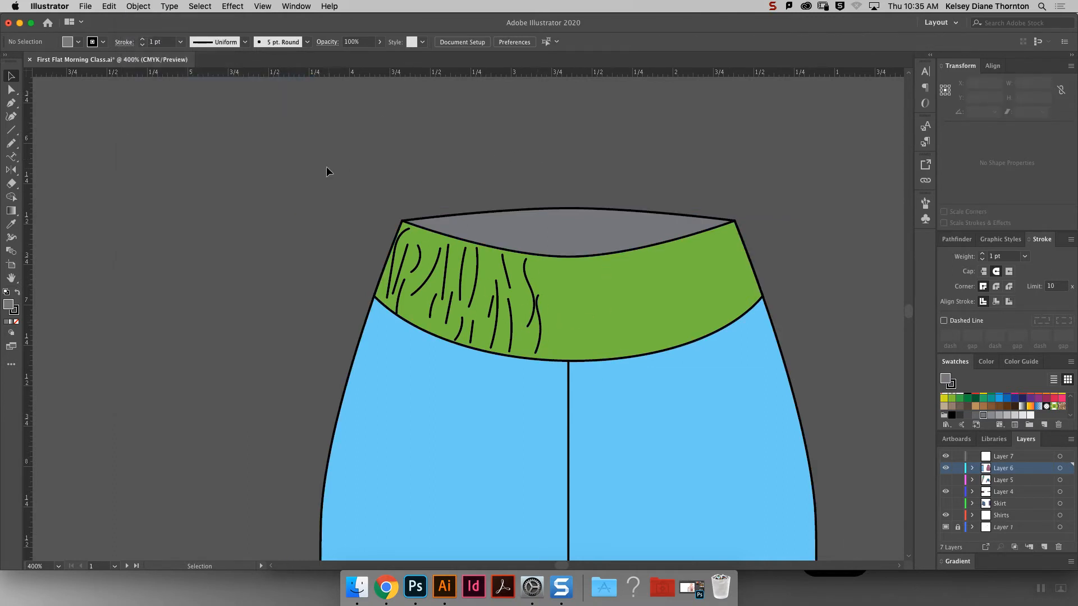
Apply the variable width profile tapered at both ends to all waistband crease lines, leaving out the center seam.
drag(624, 365, 368, 167)
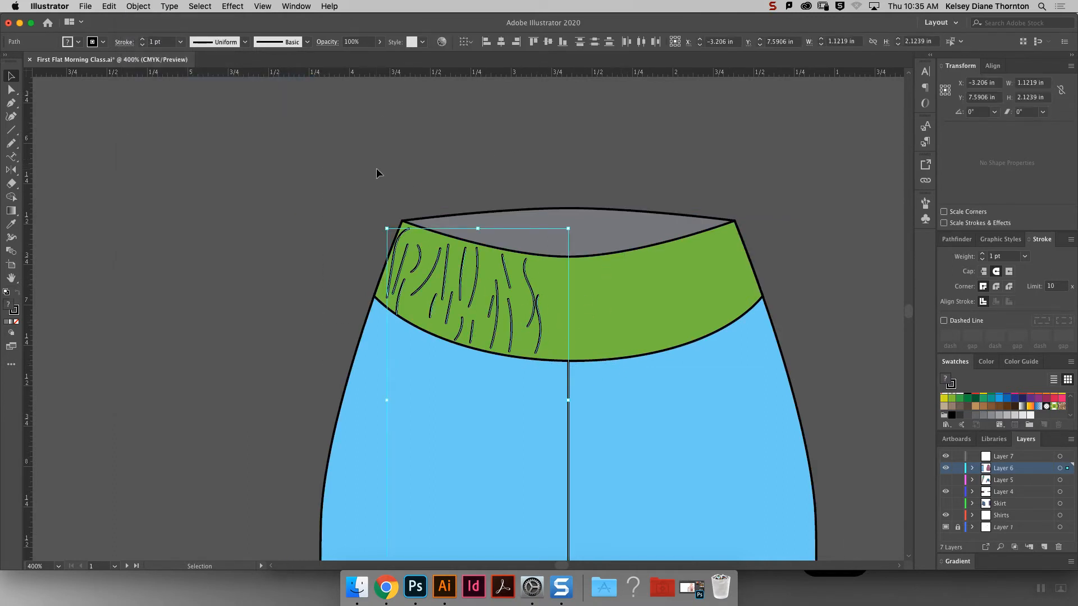
shift+click(568, 428)
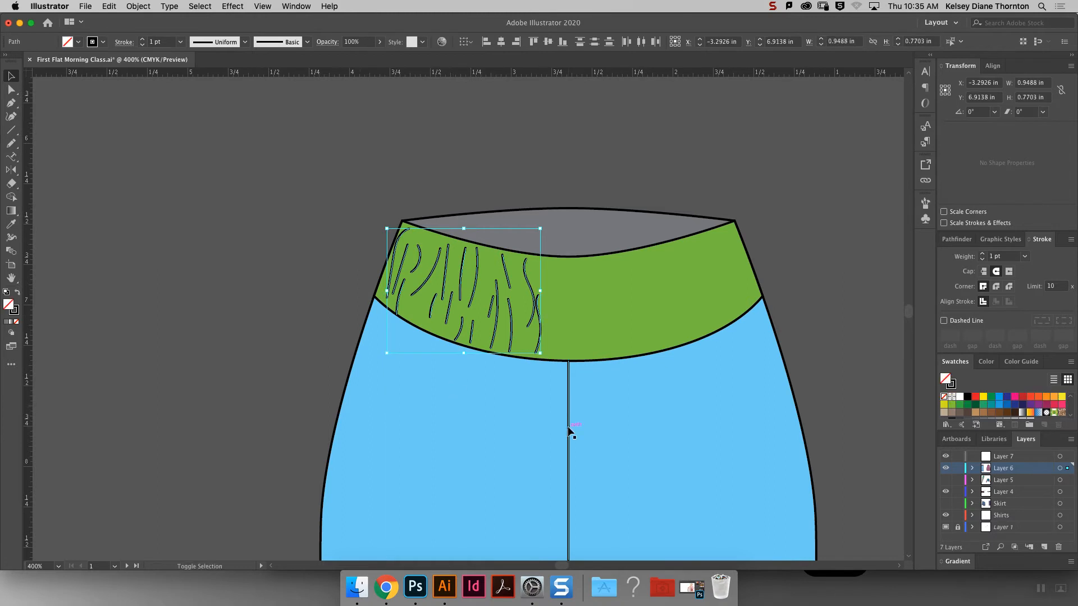
click(244, 42)
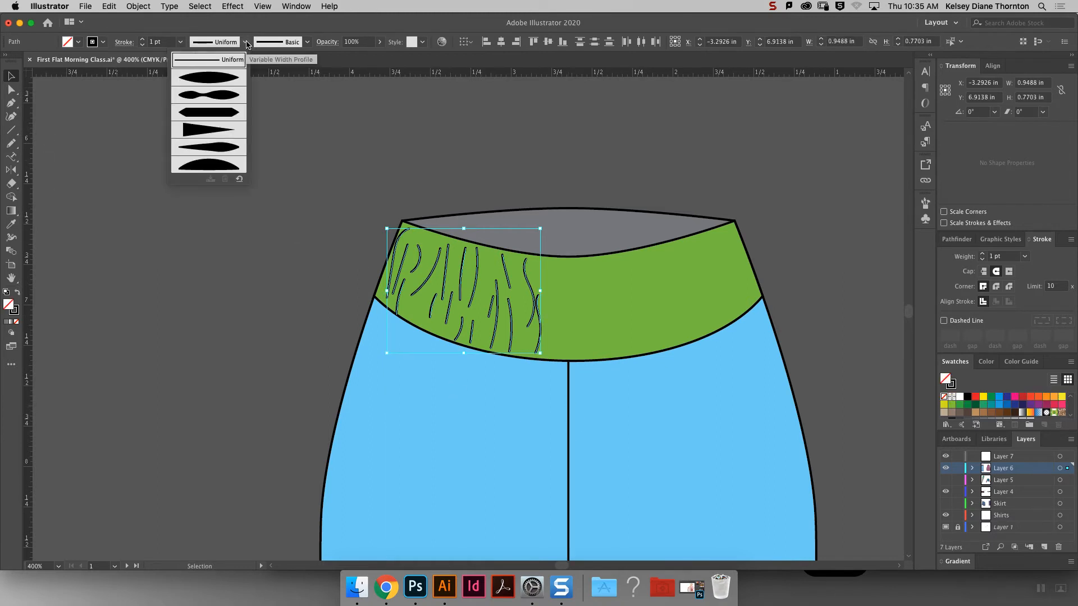
click(214, 83)
click(384, 167)
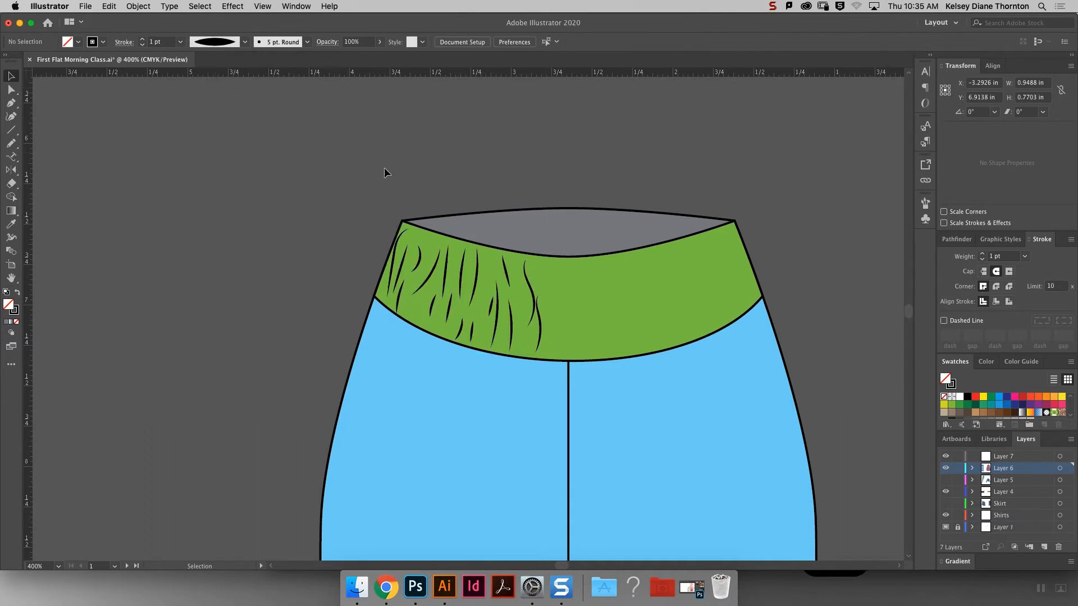
Reflect a copy of all the tapered crease lines across the center front onto the other half of the waistband.
mouse_move(607, 369)
mouse_down()
mouse_move(575, 346)
mouse_move(552, 370)
mouse_up()
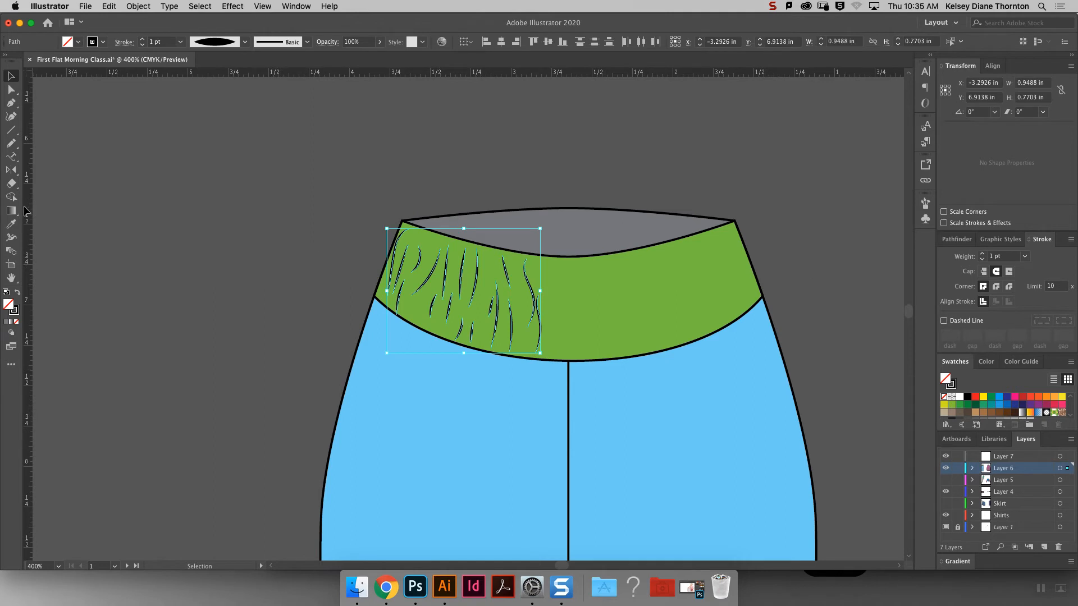
click(11, 170)
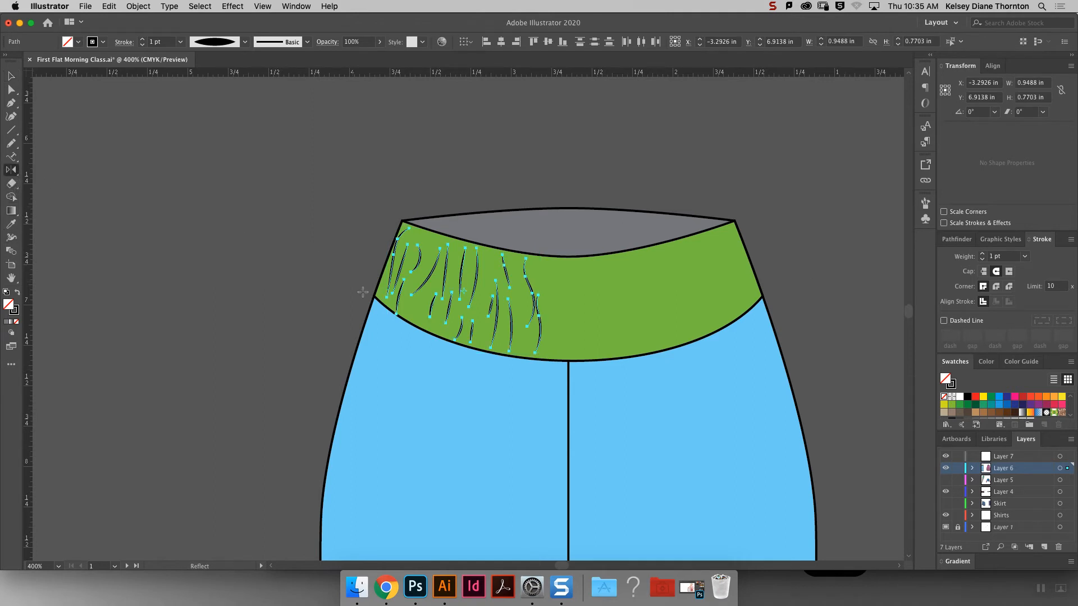
alt+click(571, 257)
click(652, 350)
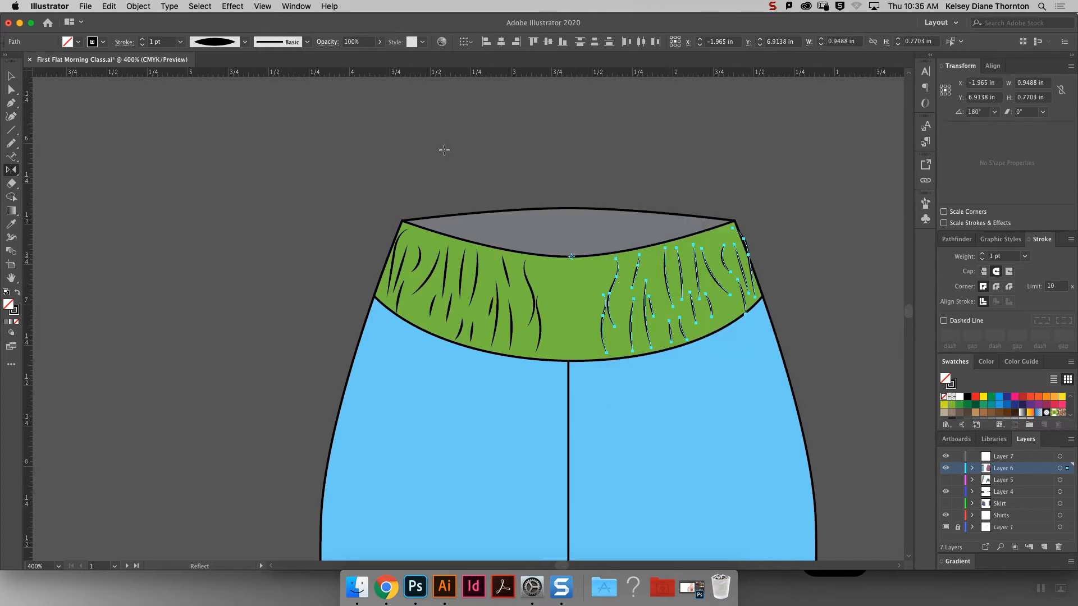
Select the outermost mirrored crease lines that run along the waistband's side edge.
click(11, 77)
click(12, 90)
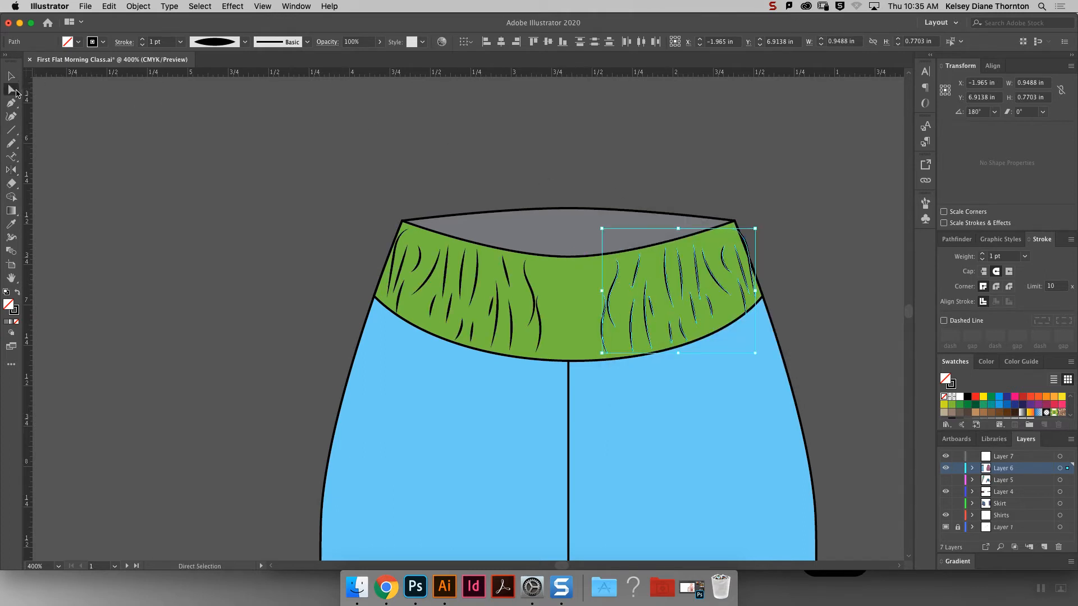
click(819, 288)
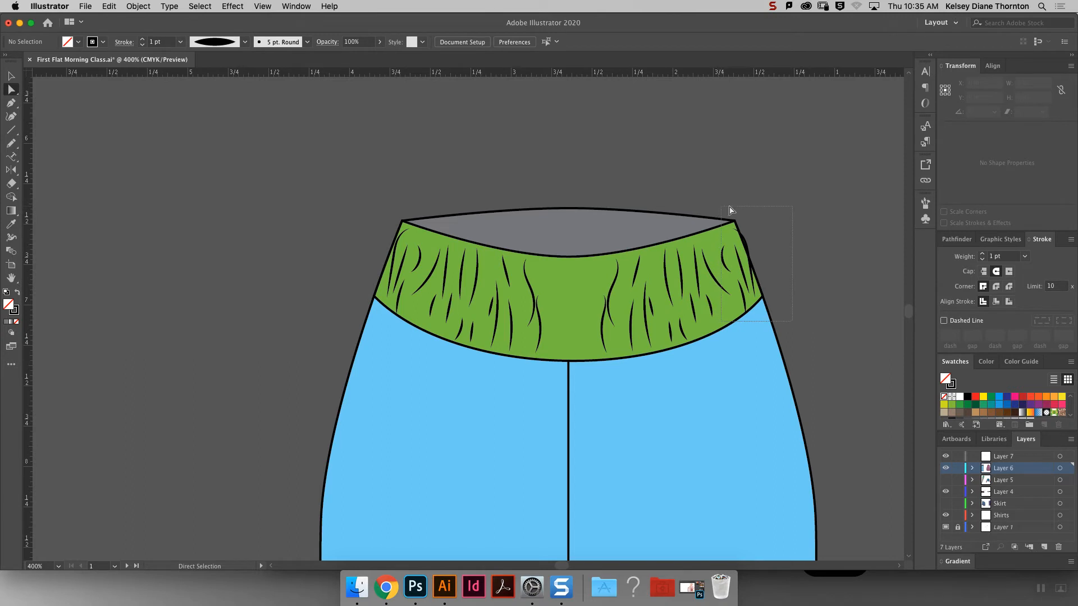
click(740, 234)
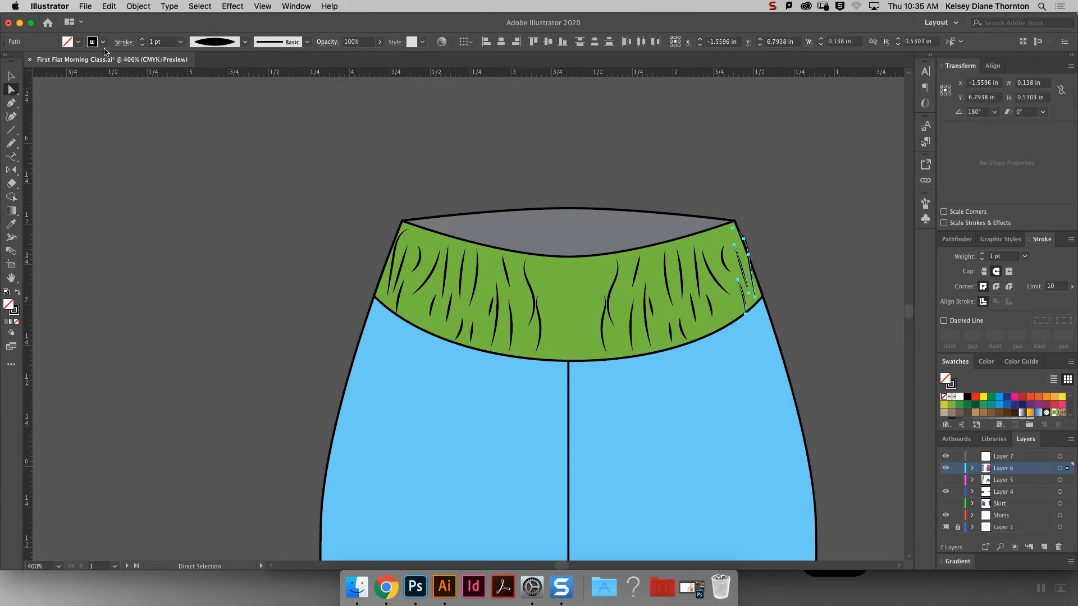
click(11, 76)
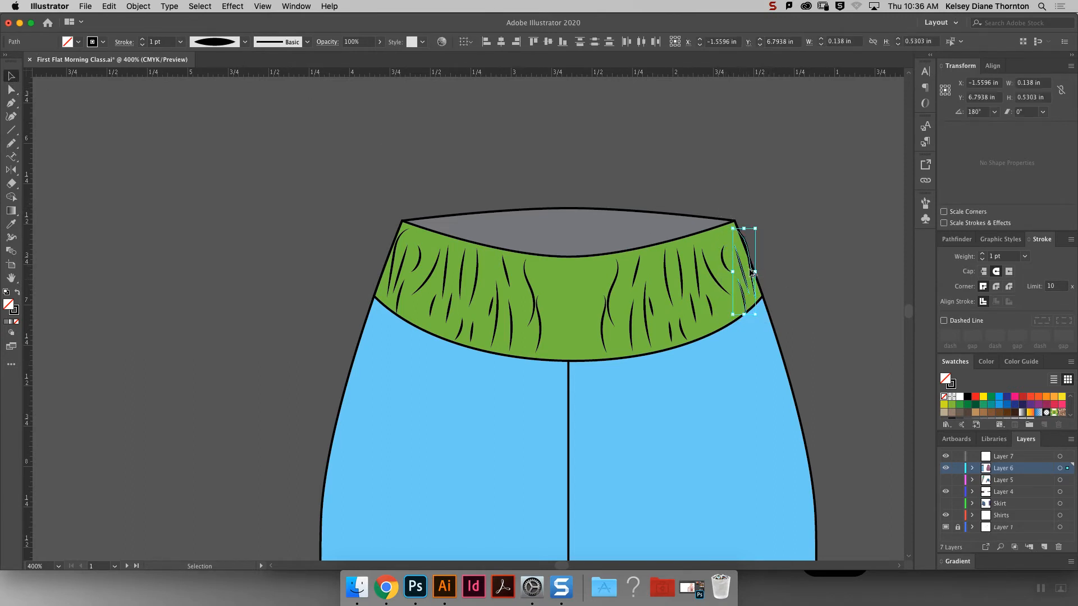
Duplicate the gather lines from the waistband's right edge to its center and rotate the copy about 12° to stand upright.
drag(744, 275, 571, 312)
drag(586, 262, 626, 261)
click(847, 277)
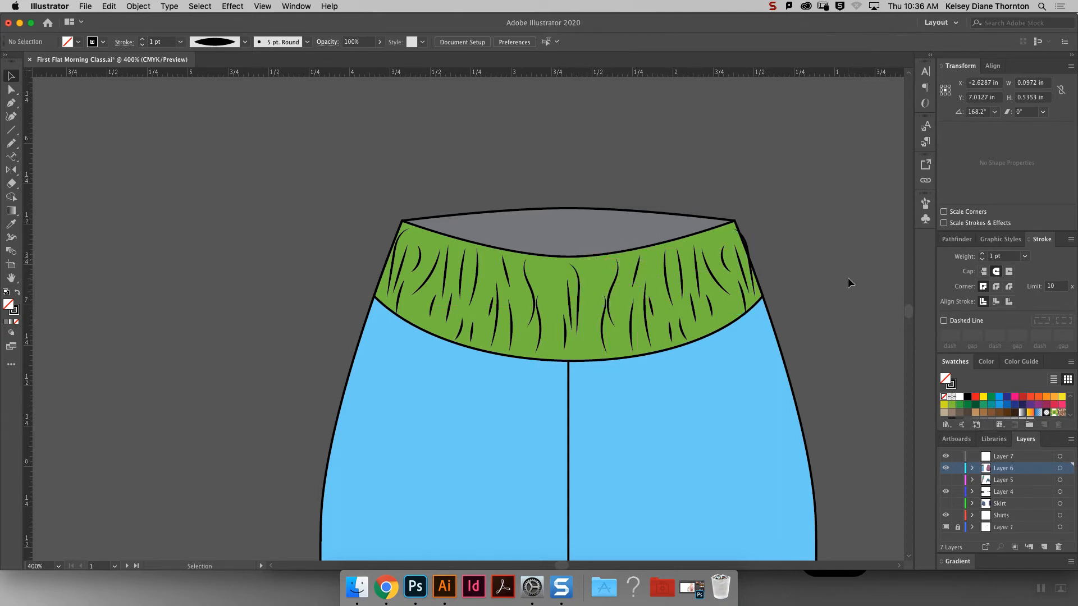
Nudge the outermost gather lines at the waistband's right end inward so they sit inside the green shape.
click(750, 243)
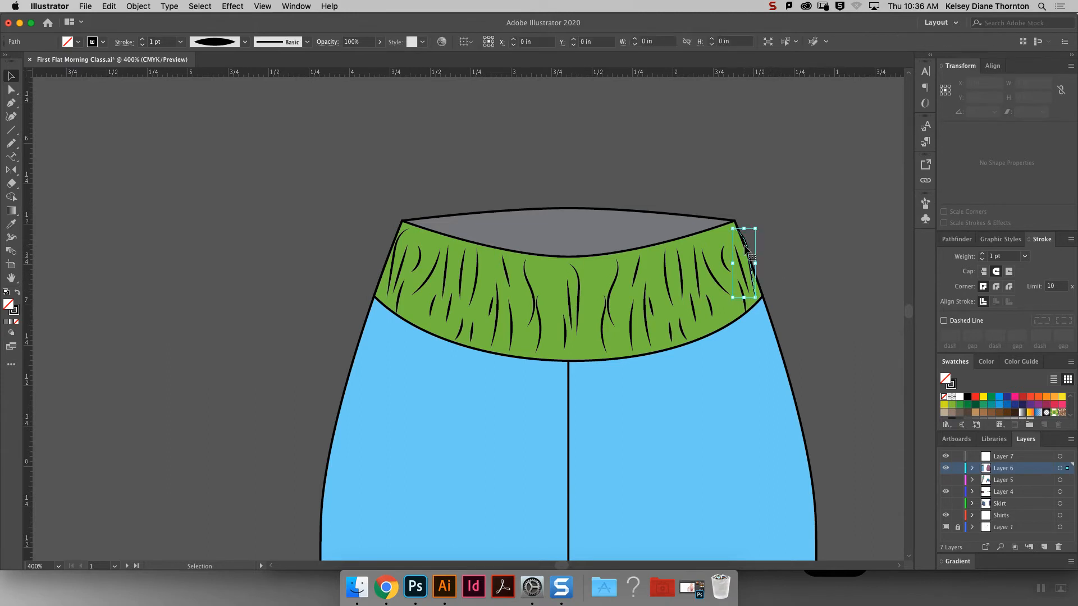
key(Left)
key(Left)
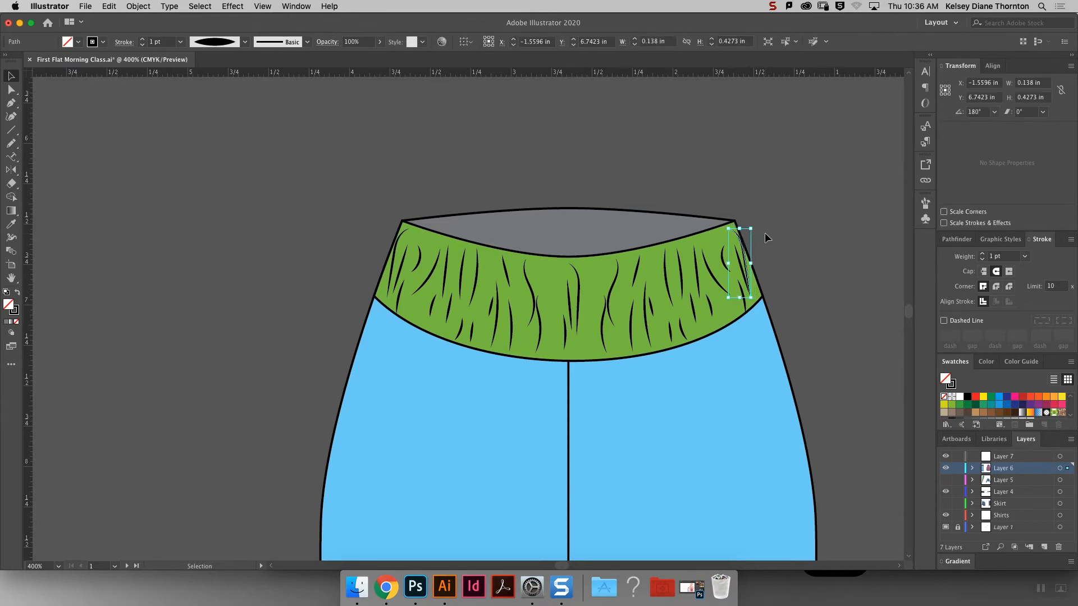
click(741, 264)
key(Left)
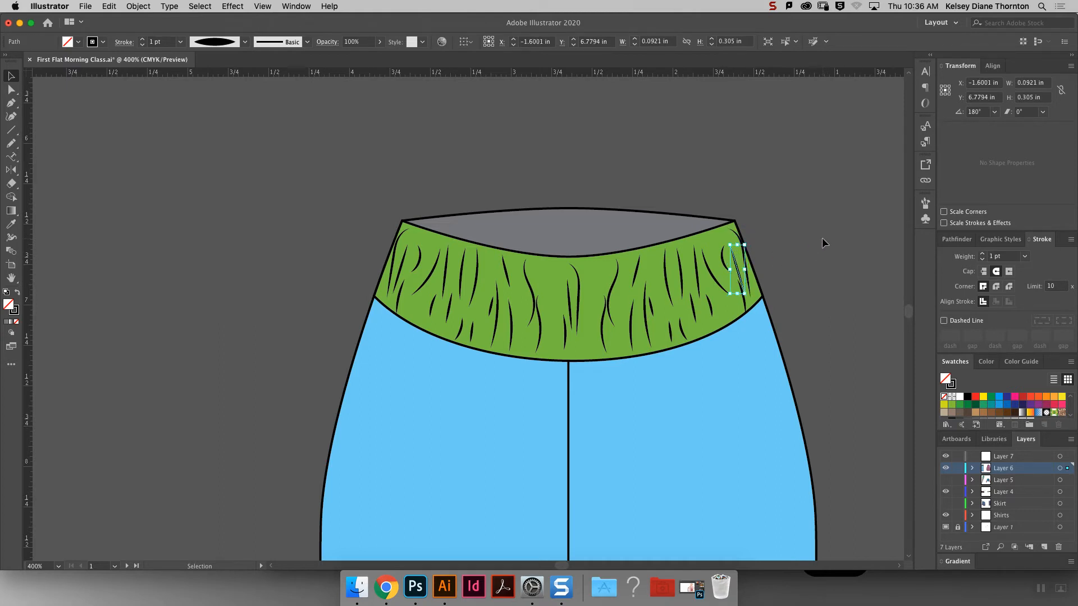
click(819, 236)
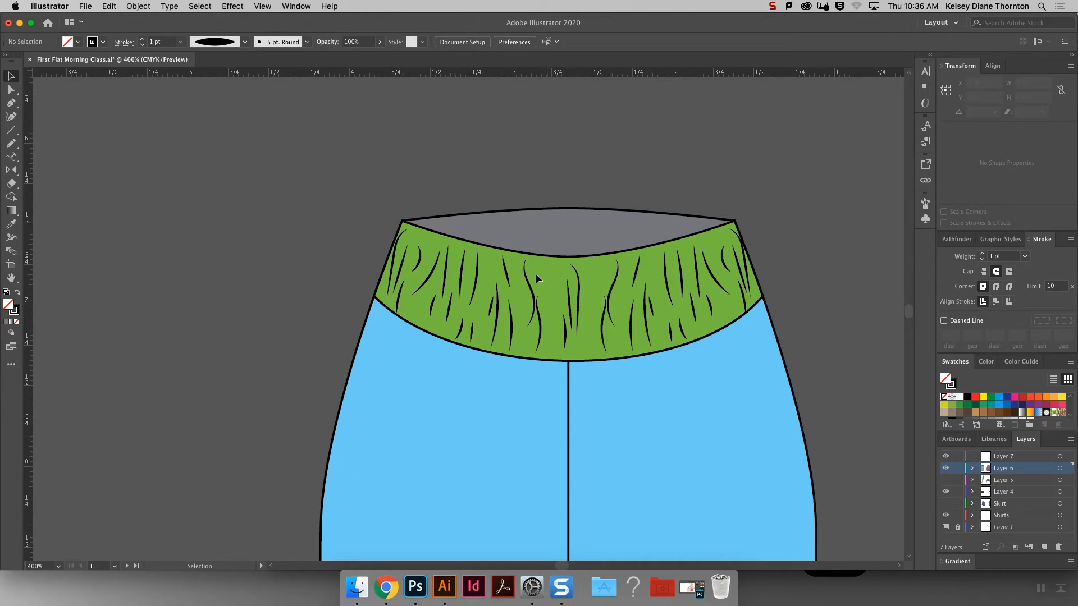
Unlock all locked artwork.
drag(431, 256, 433, 254)
click(11, 89)
click(207, 8)
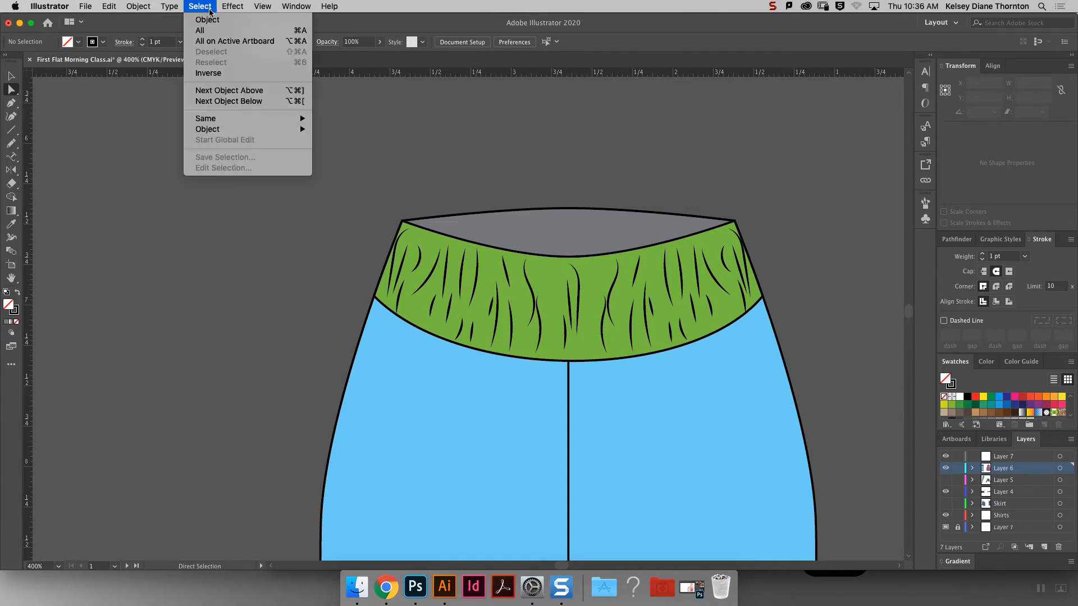
mouse_move(137, 8)
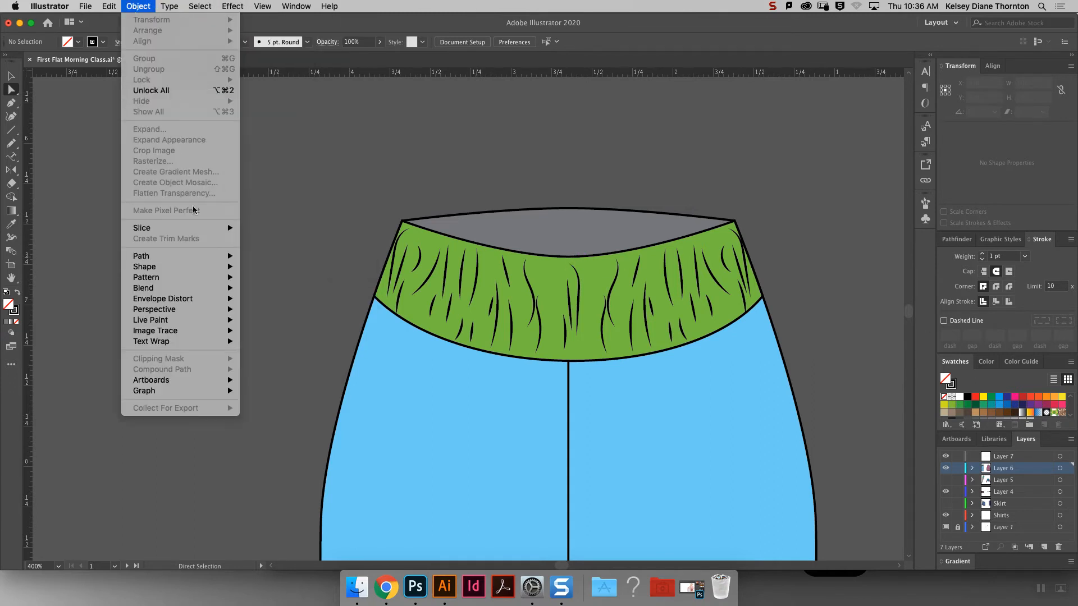
mouse_move(199, 289)
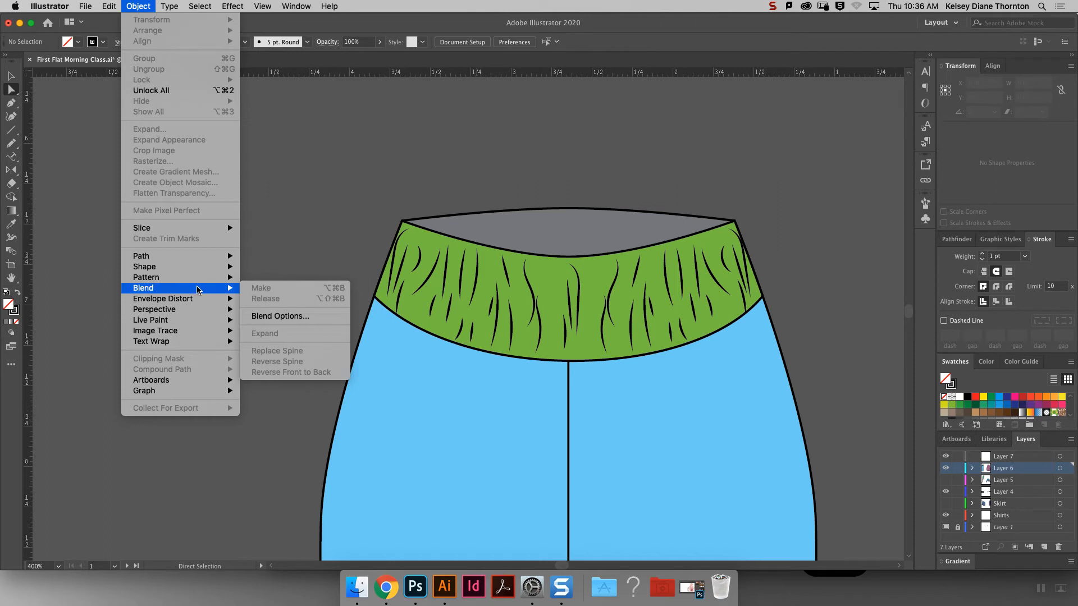
click(151, 90)
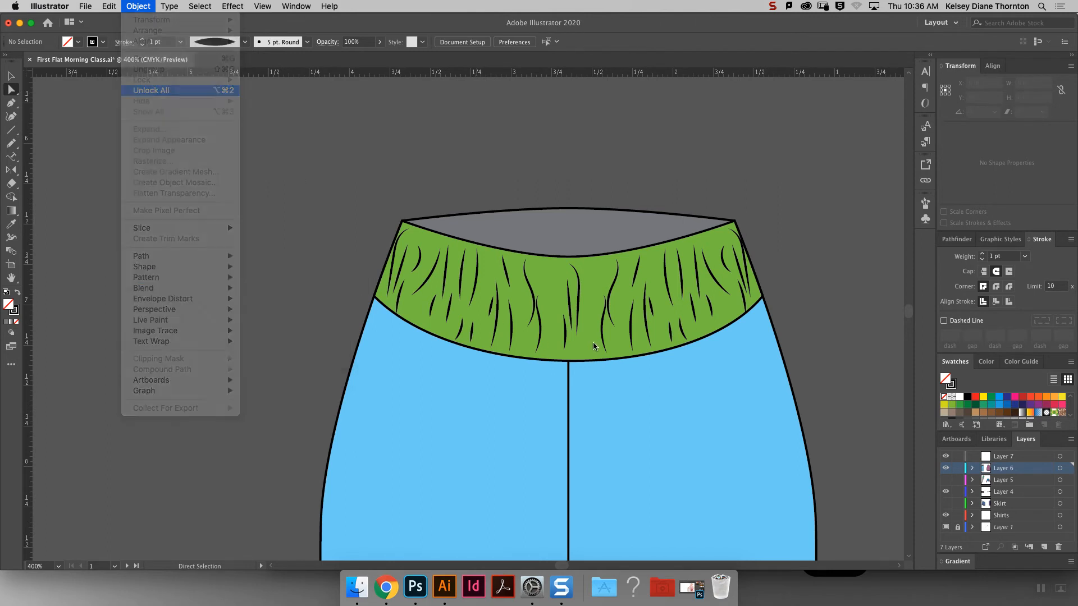
Copy the waistband's top curve in front, move the copy down about 0.2 in onto the waistband, and remove its fill.
click(567, 257)
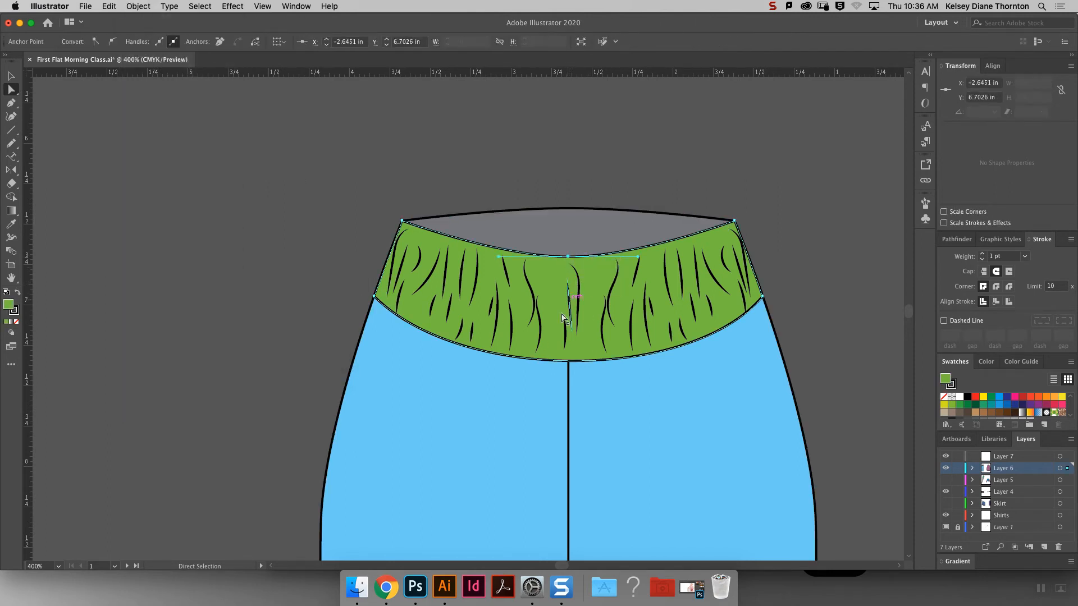
click(568, 362)
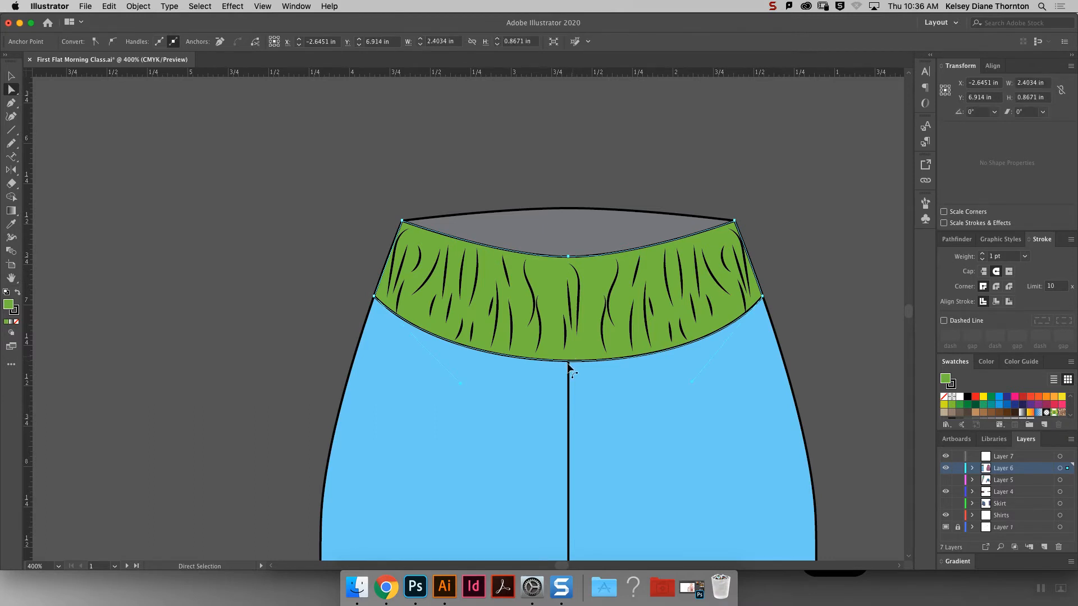
click(569, 362)
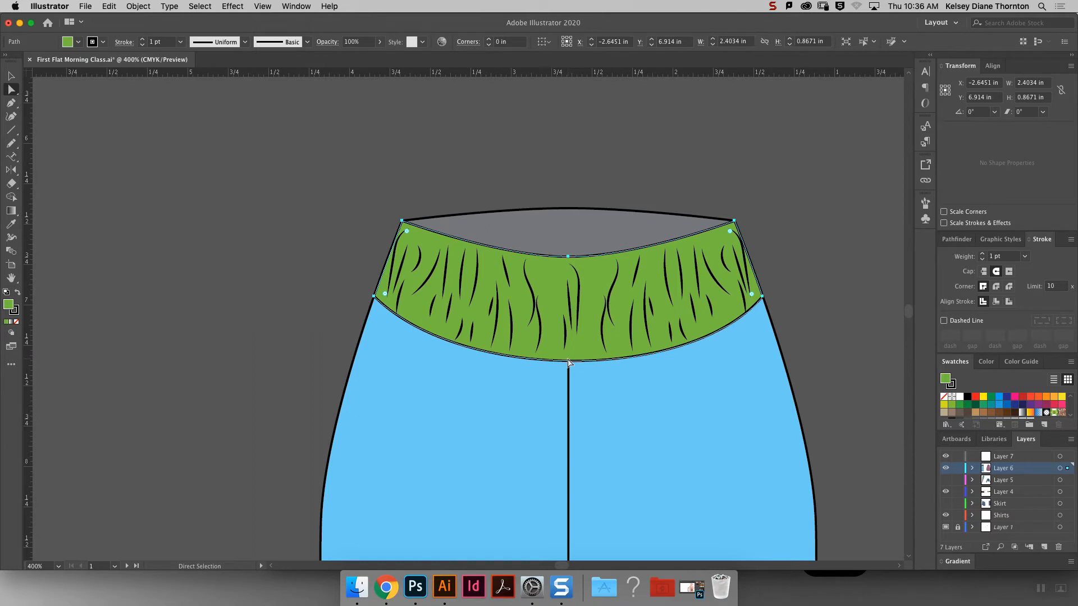
click(569, 256)
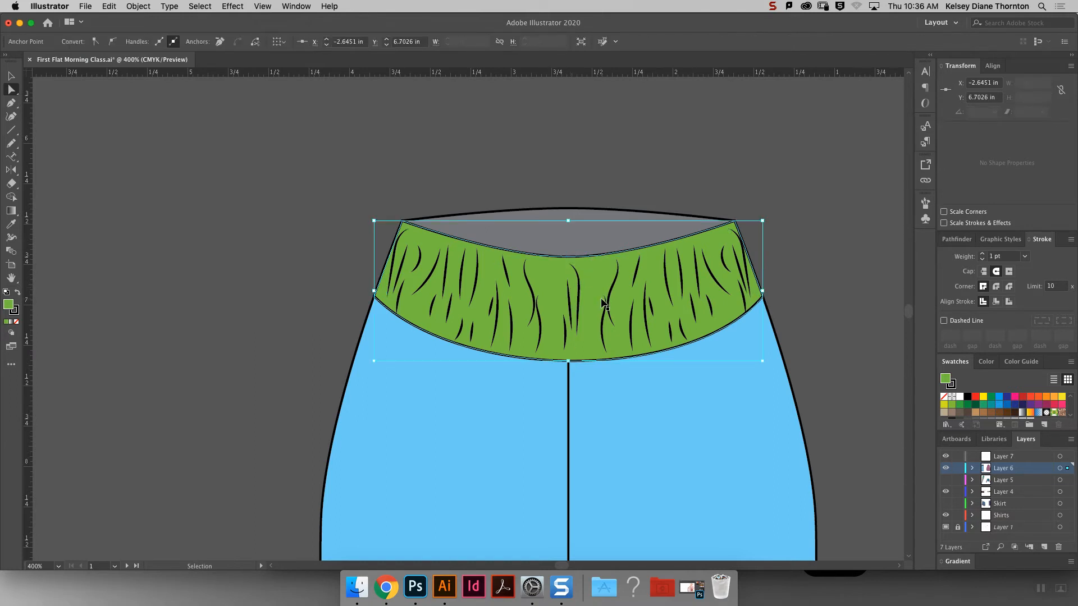
key(super+c)
key(super+f)
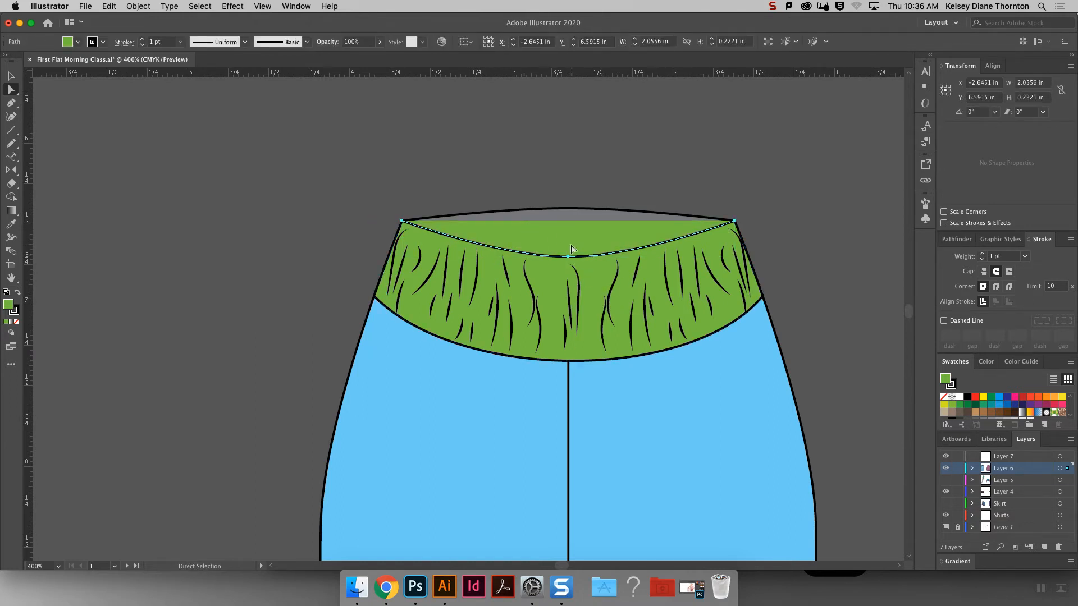
drag(572, 249, 567, 281)
click(17, 322)
click(943, 322)
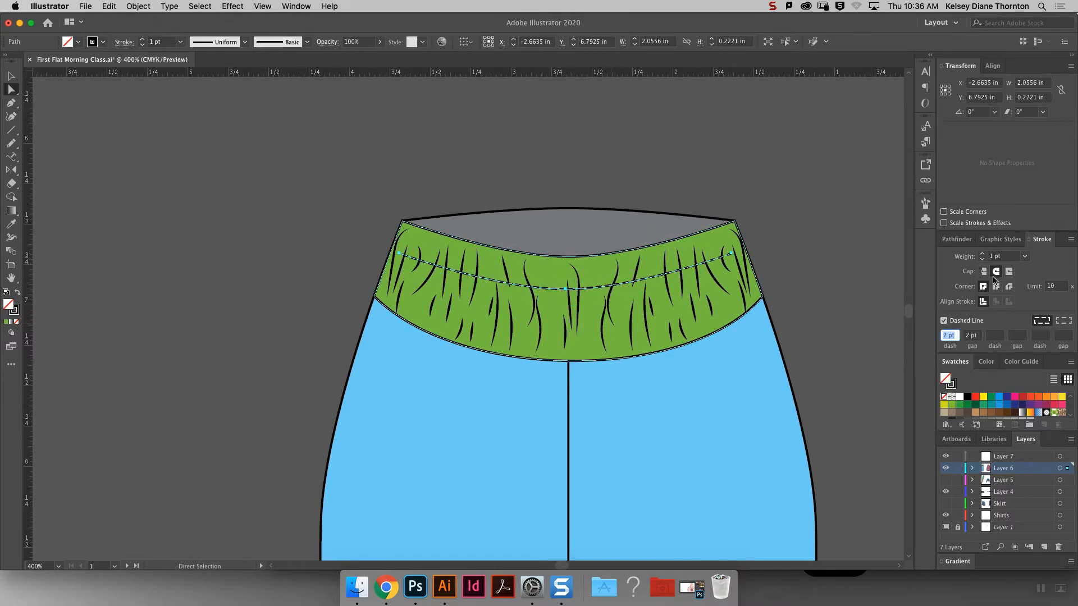
drag(732, 254, 746, 253)
key(super+z)
key(super+z)
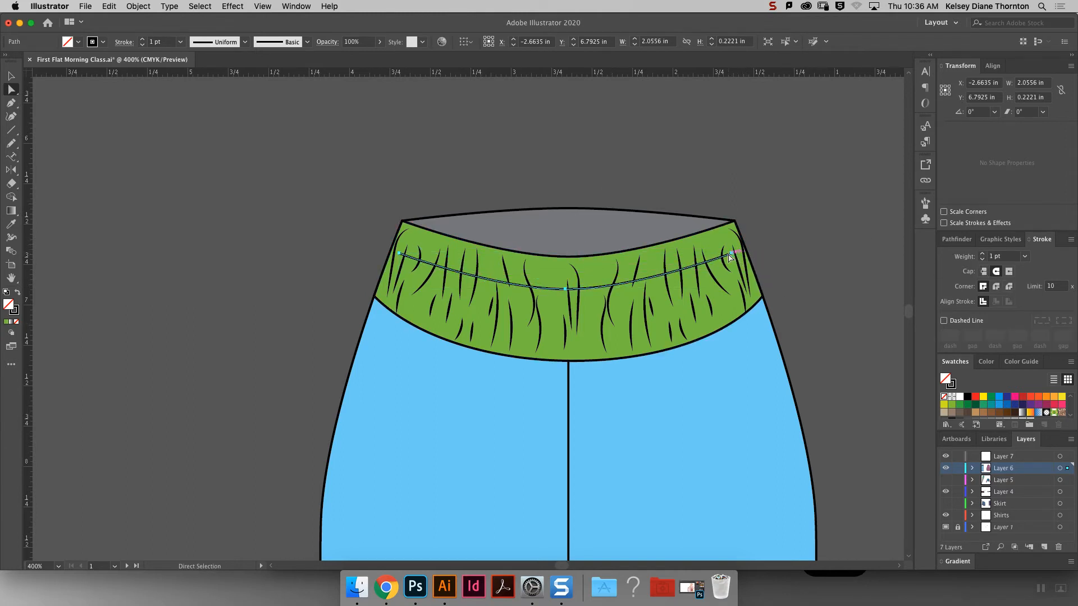
Extend both endpoints of the copied curve outward and upward to meet the waistband's side edges.
click(732, 253)
drag(733, 254, 741, 246)
click(400, 254)
drag(400, 256, 392, 245)
click(523, 142)
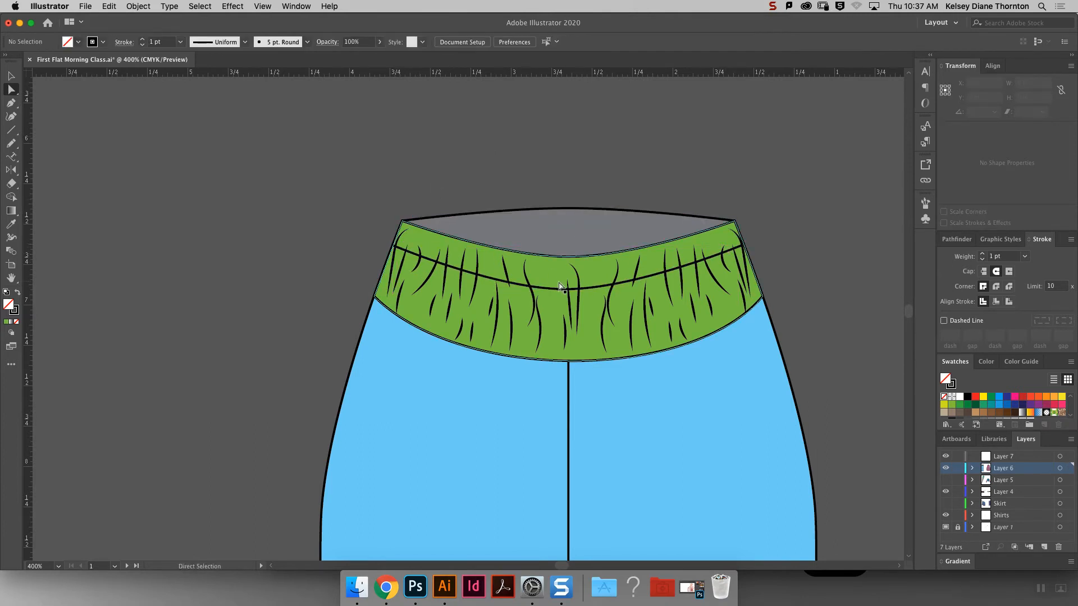
Make the copied curve a dashed stitch line with a 2 pt dash and 2 pt gap.
click(945, 321)
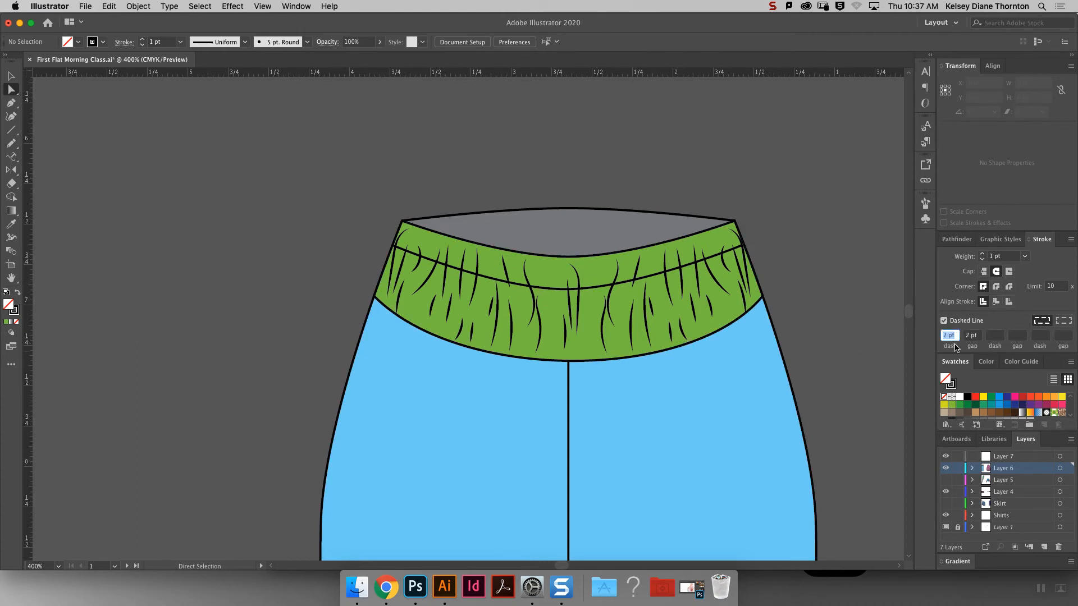
click(594, 287)
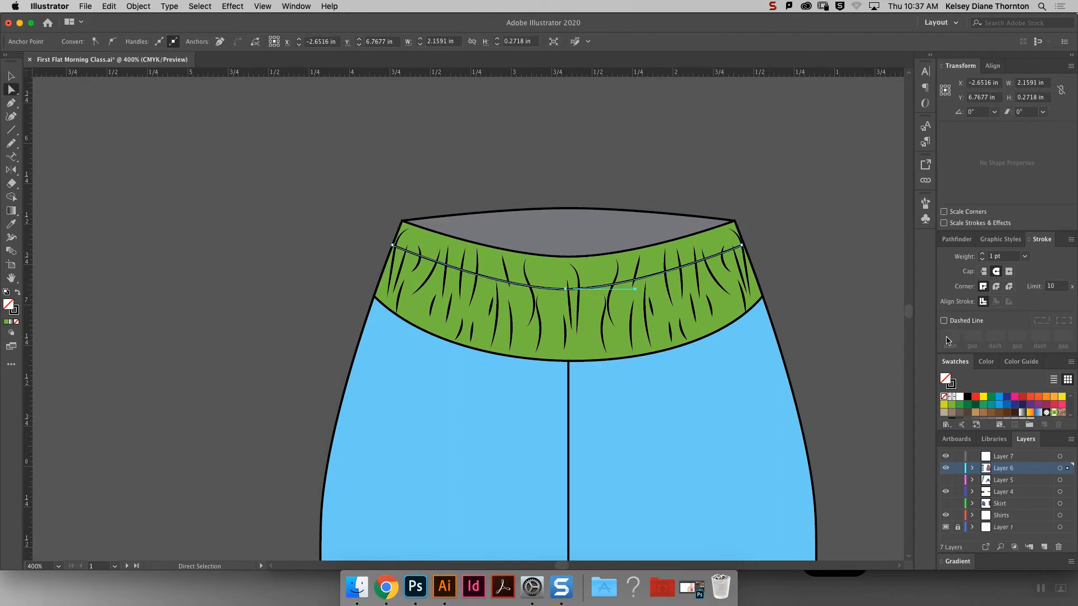
click(946, 322)
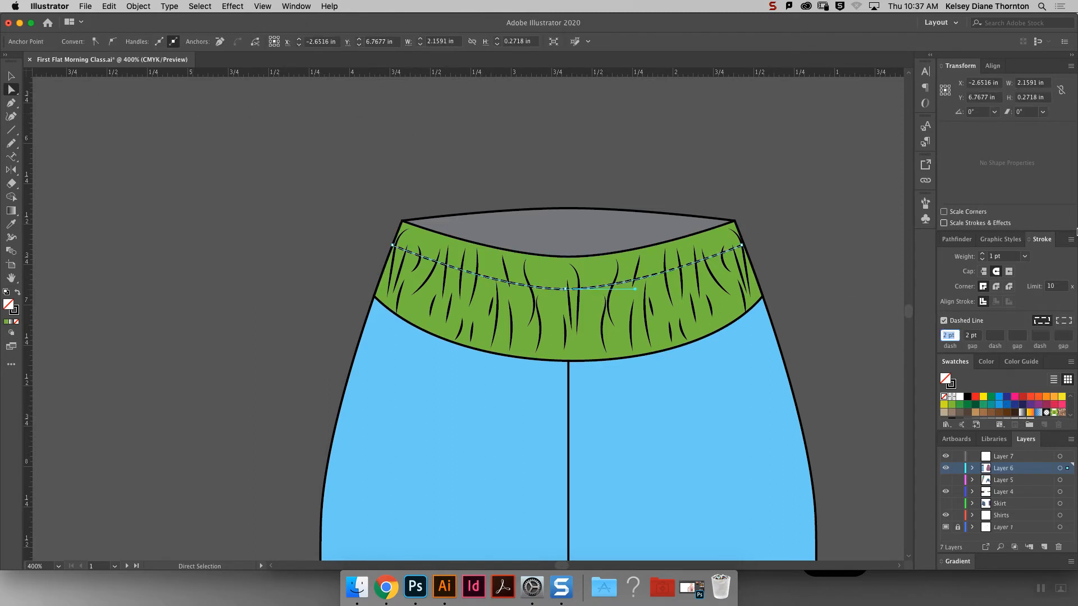
click(12, 77)
click(605, 200)
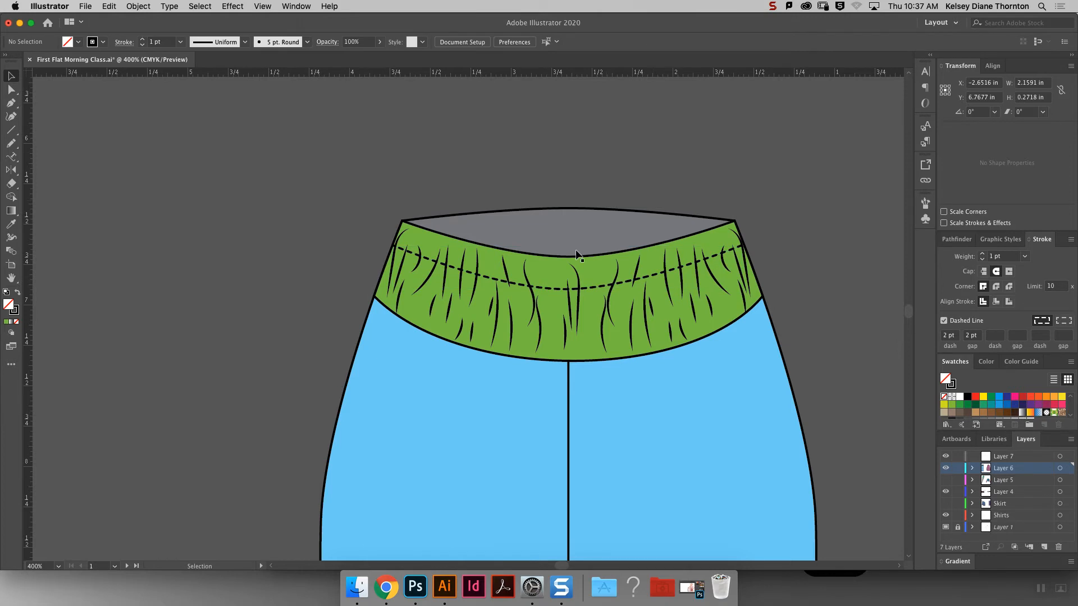
Duplicate the dashed stitch line about 0.21 in lower and widen it to about 2.34 in to reach both waistband sides.
click(549, 289)
drag(550, 289, 545, 324)
drag(738, 301, 757, 302)
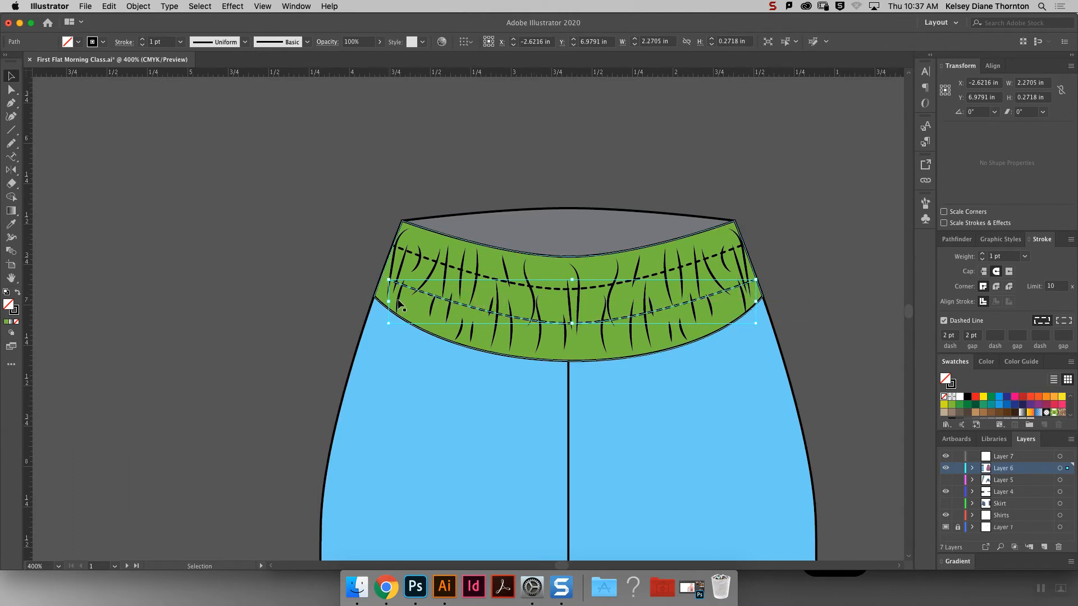
drag(389, 303, 378, 303)
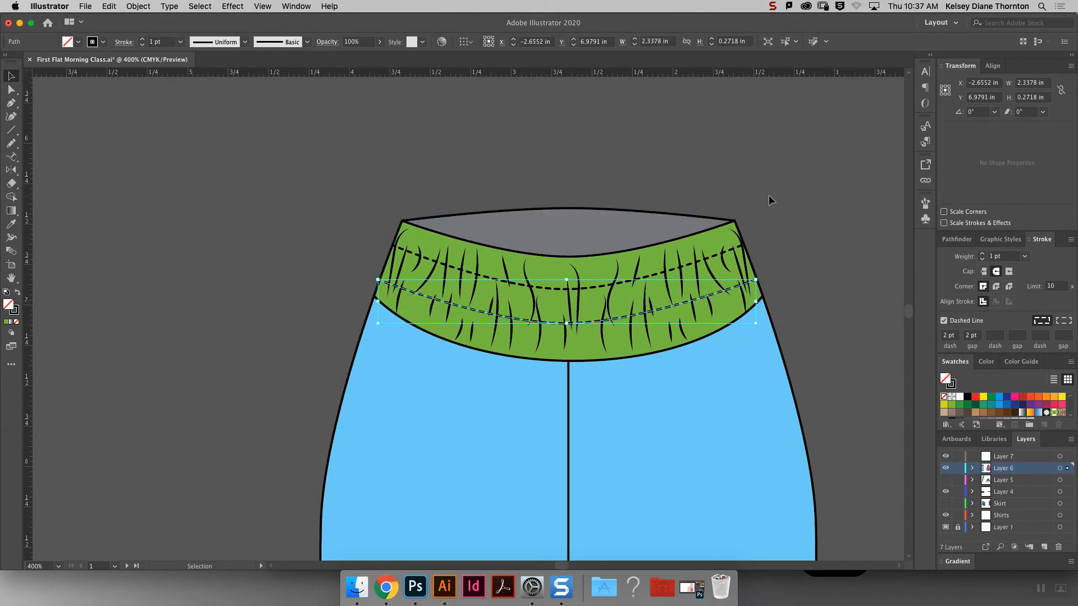
click(769, 197)
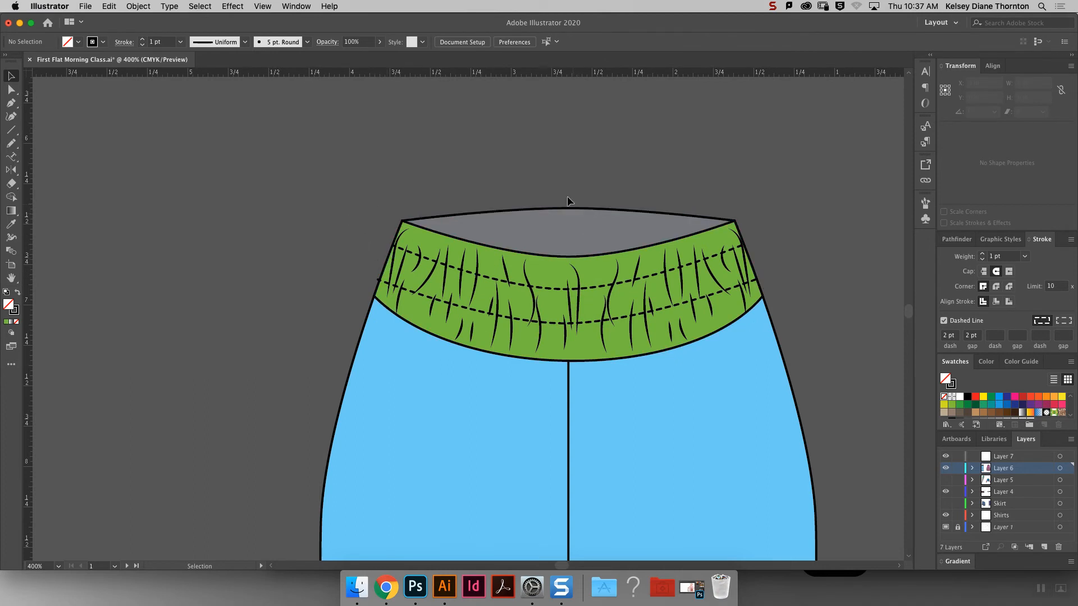
Lock the waistband, the waist opening and the blue pants shapes.
click(594, 256)
drag(807, 460, 221, 387)
click(149, 9)
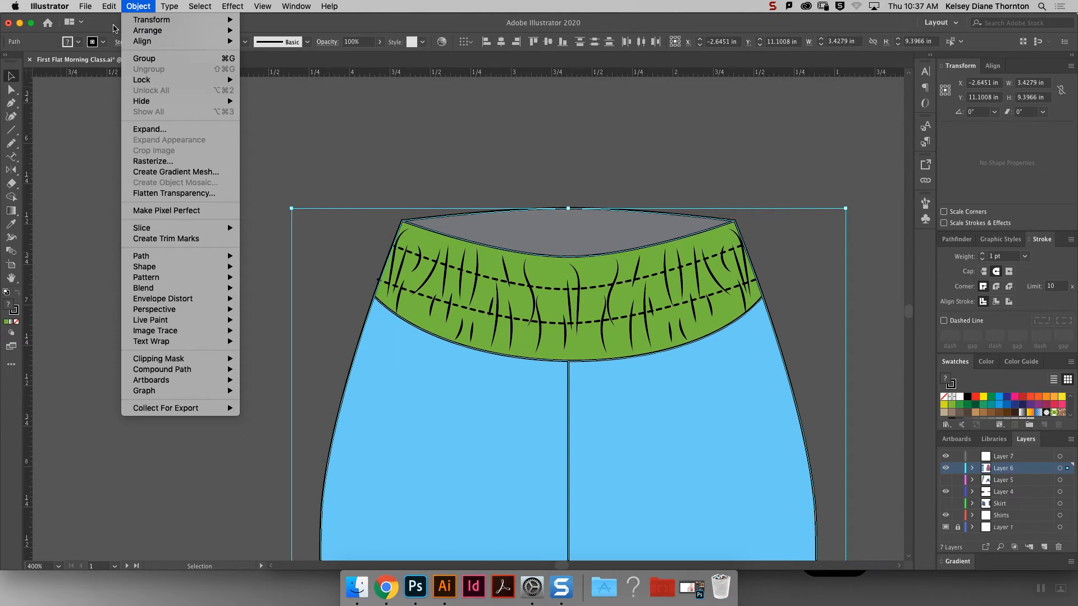
mouse_move(143, 81)
click(275, 81)
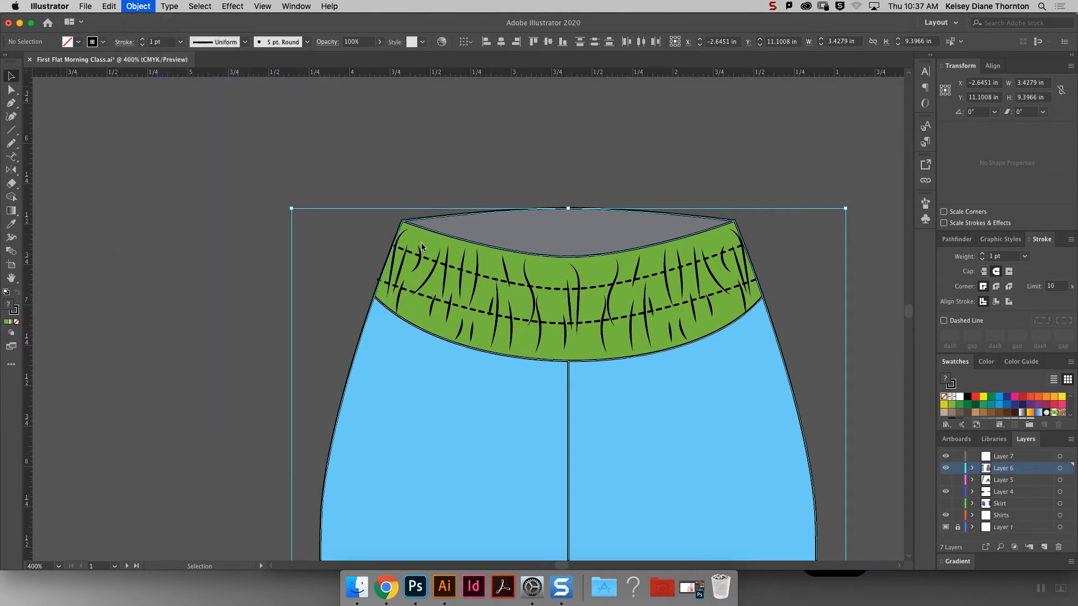
Squash all the gather lines, without the stitch lines, to about 0.29 in high and place them between the two dashed rows.
drag(348, 173, 820, 388)
shift+click(603, 323)
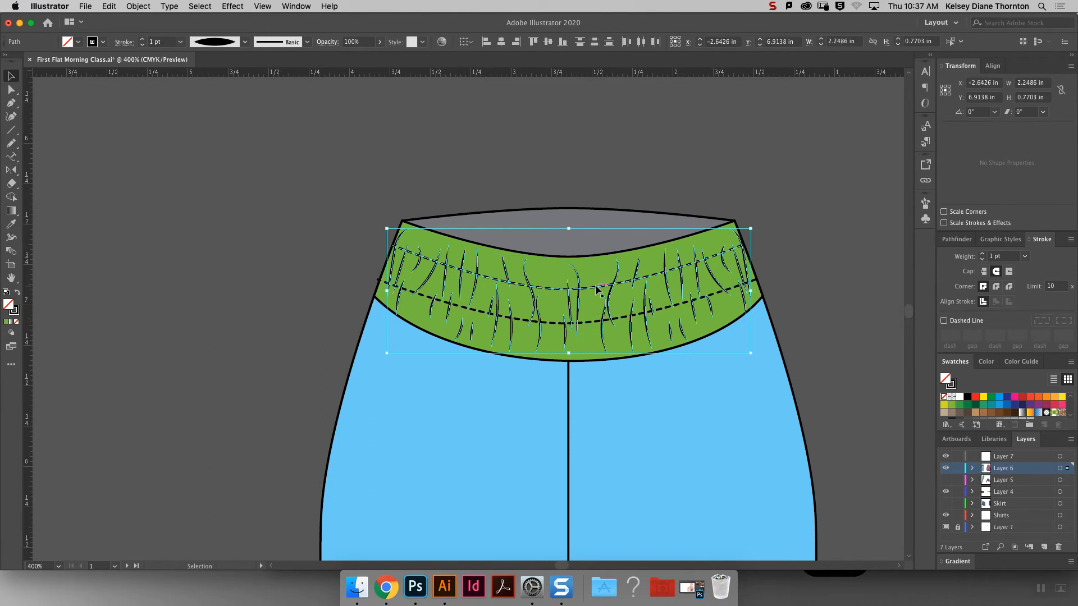
shift+click(599, 289)
drag(567, 355, 568, 316)
drag(569, 230, 573, 308)
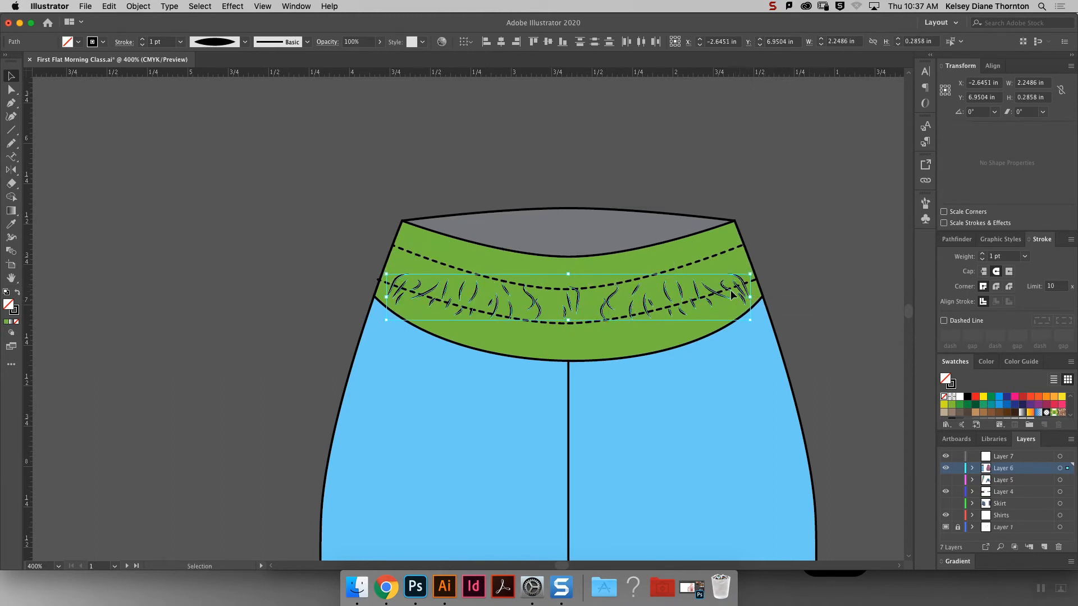
click(109, 7)
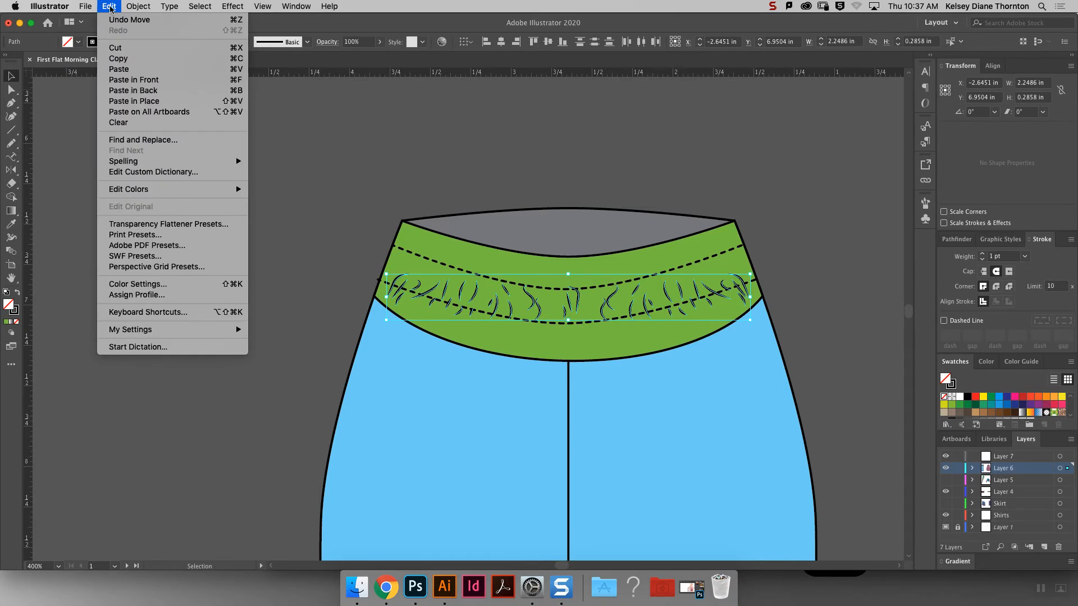
click(85, 7)
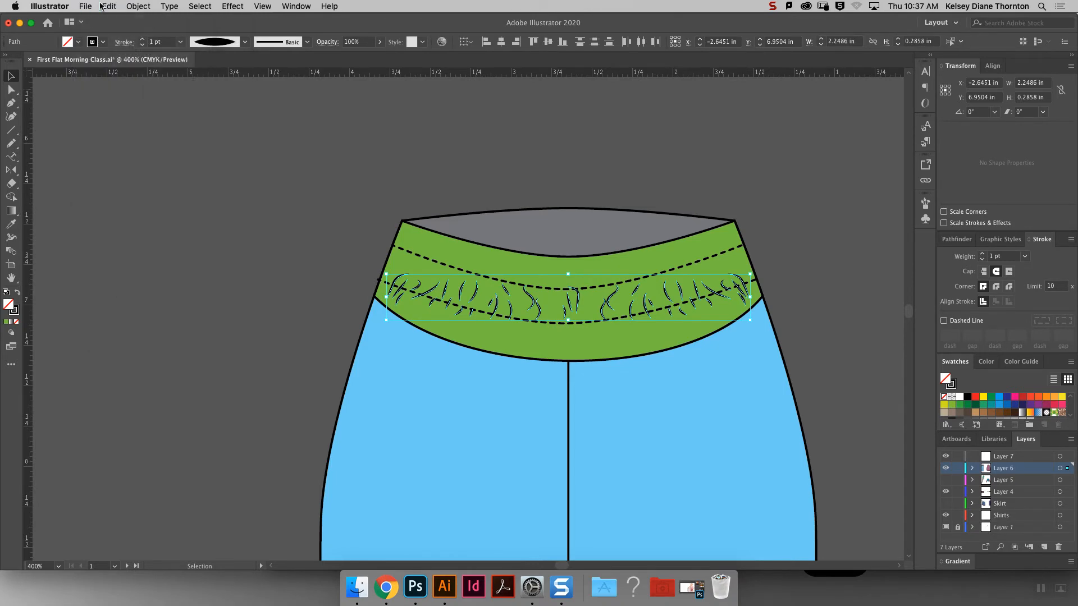
click(106, 6)
mouse_move(134, 5)
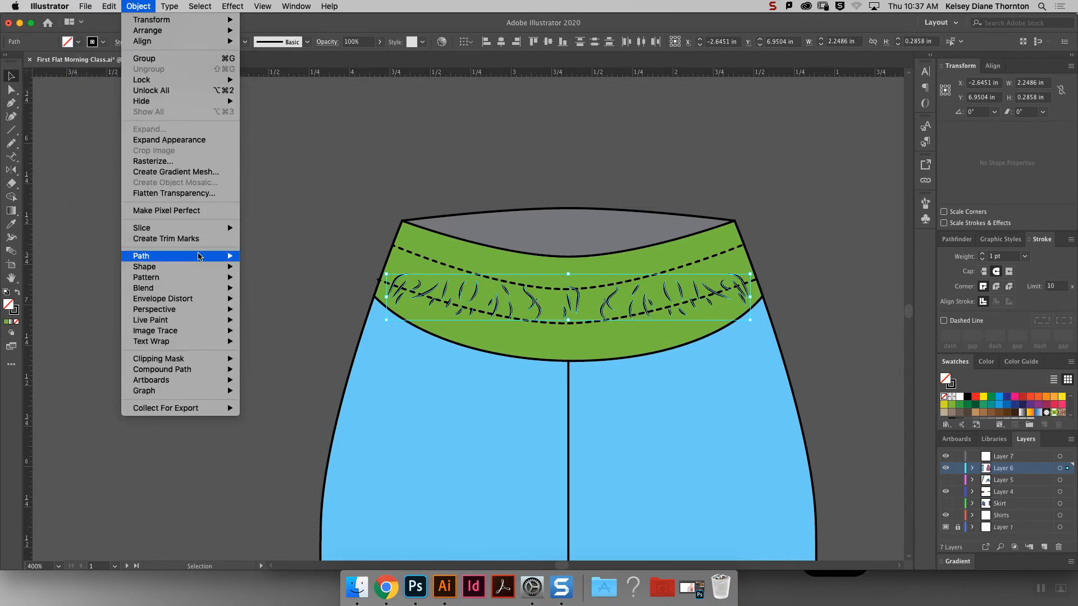
click(497, 183)
click(124, 150)
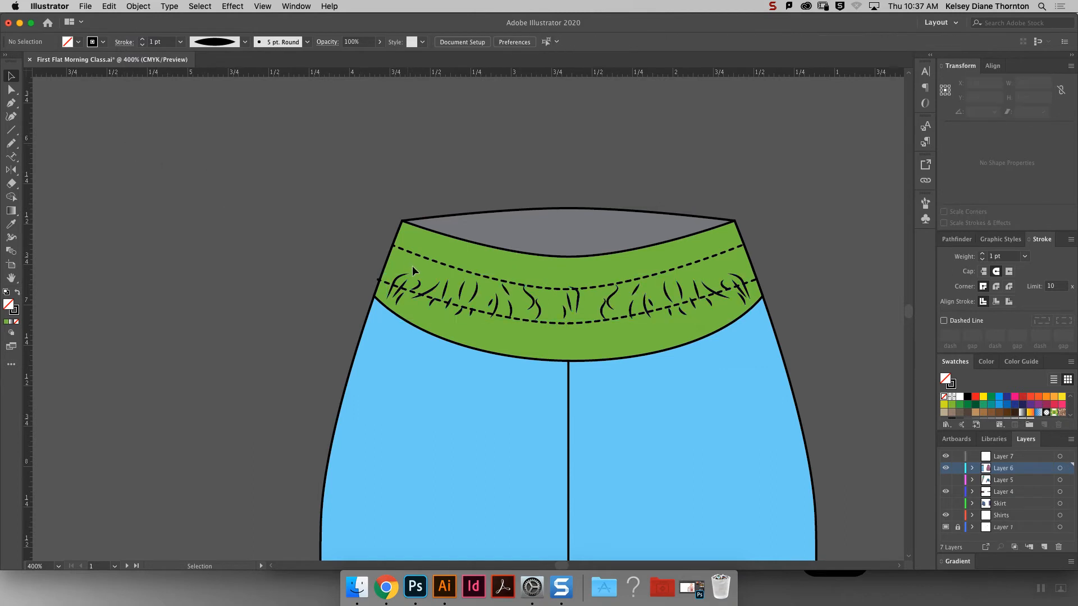
Move the left group of gather lines up about 0.1 in toward the upper stitch line, leaving the dashed lines in place.
drag(469, 319, 470, 322)
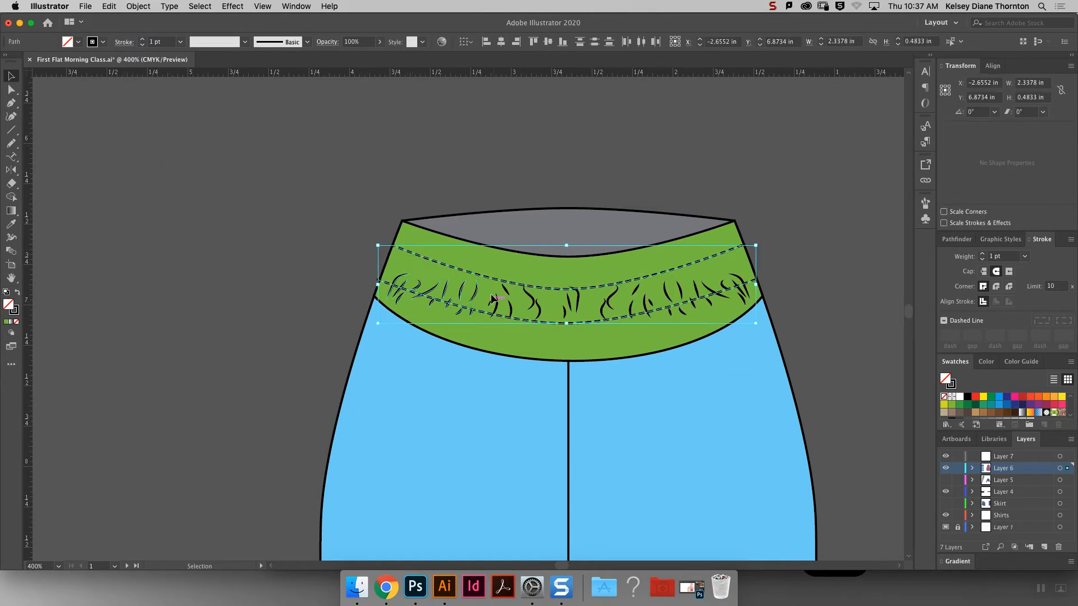
shift+click(503, 281)
shift+click(523, 320)
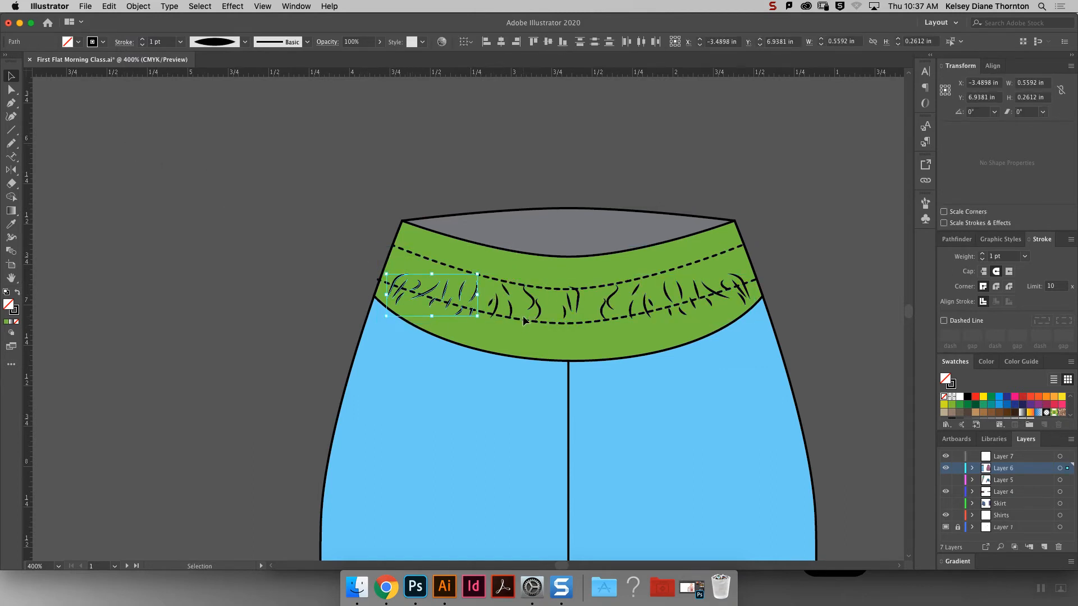
key(Up)
key(Up)
key(Up)
key(Up)
key(Up)
key(Up)
key(Up)
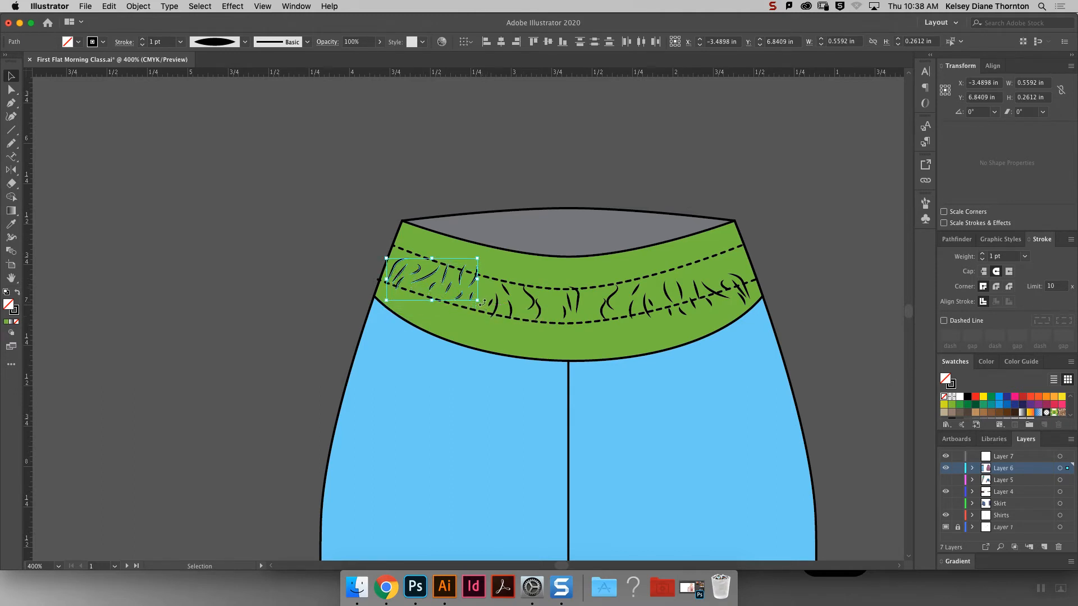
Rotate the right group of gather lines about 13° and move it up between the dashed rows, leaving the stitch lines in place.
click(217, 265)
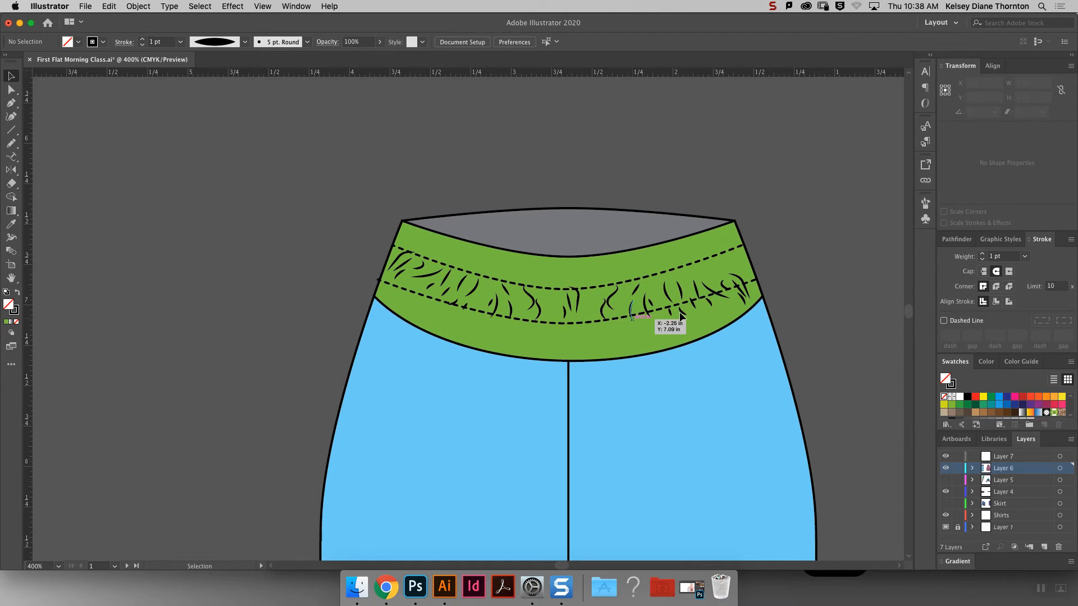
click(629, 290)
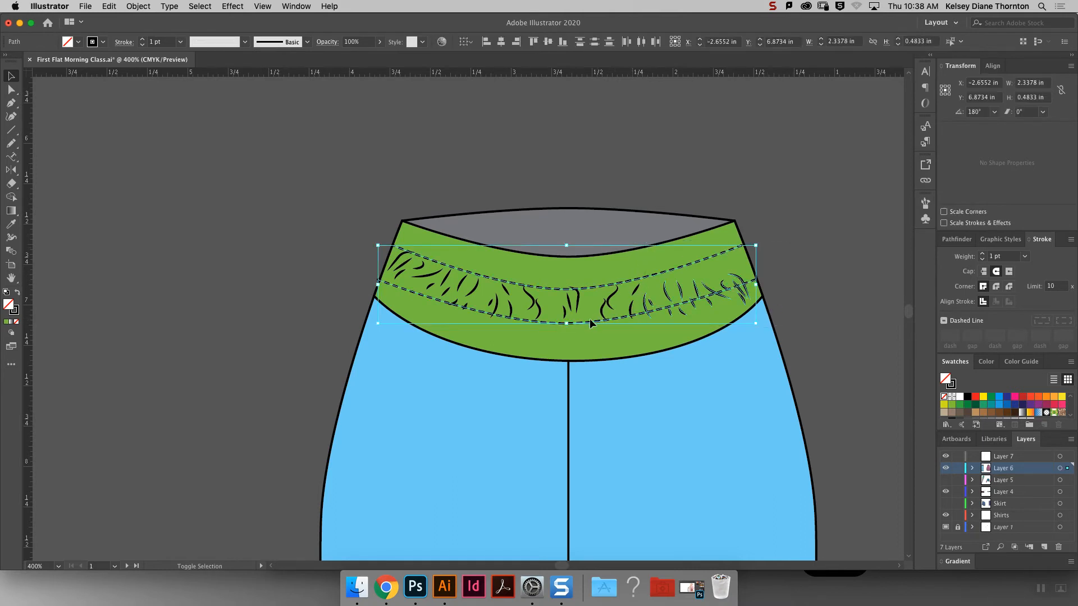
drag(745, 295, 747, 281)
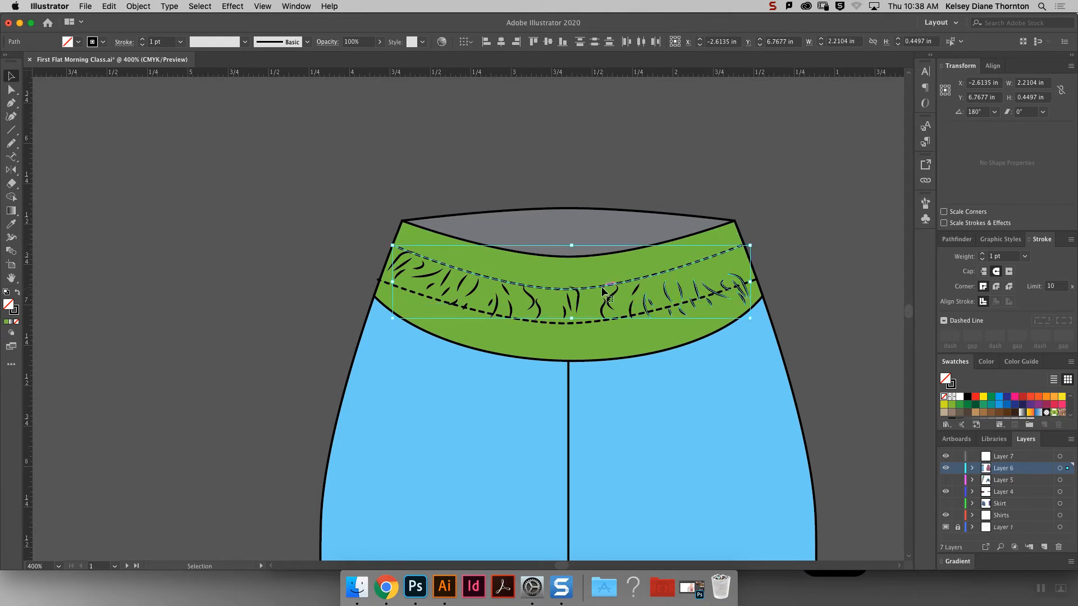
click(730, 300)
drag(716, 294, 764, 233)
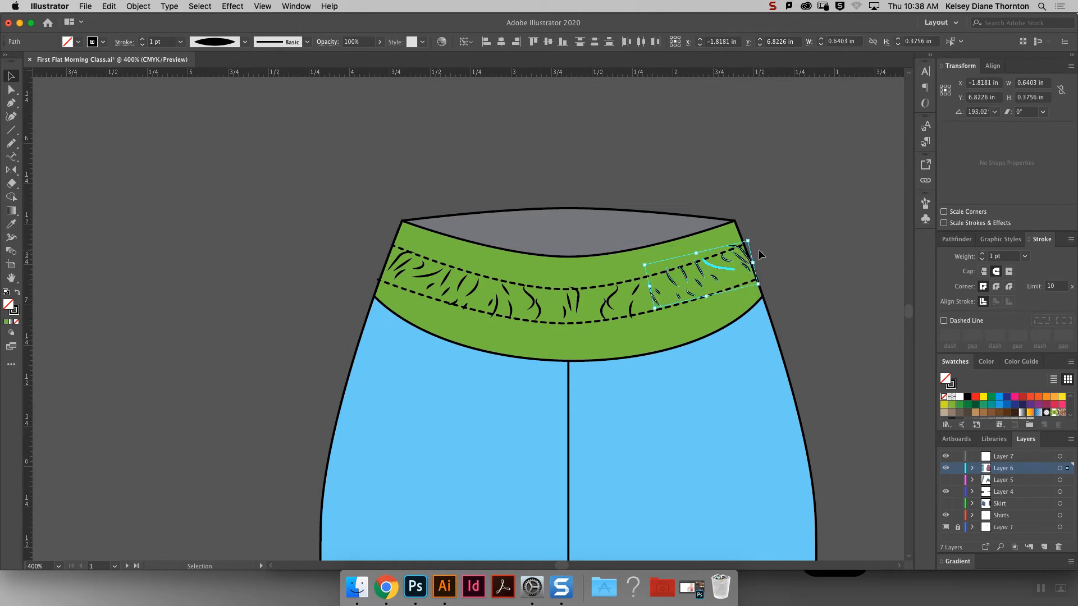
click(792, 275)
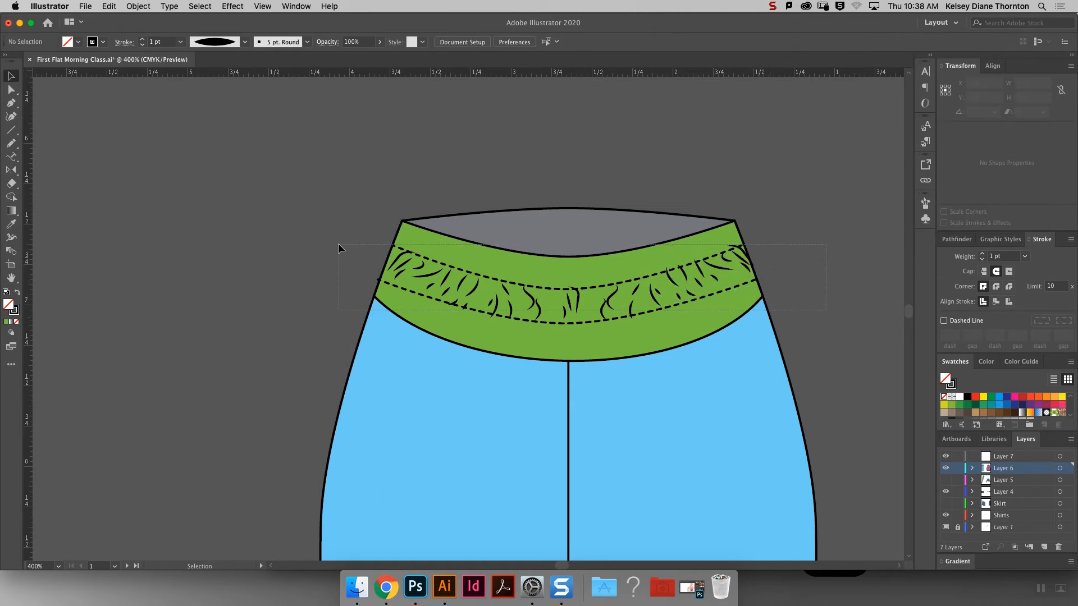
Duplicate all the gather lines, without the dashed lines, above the upper stitch row and below the lower stitch row.
click(575, 327)
key(super+shift+g)
shift+click(585, 322)
shift+click(589, 292)
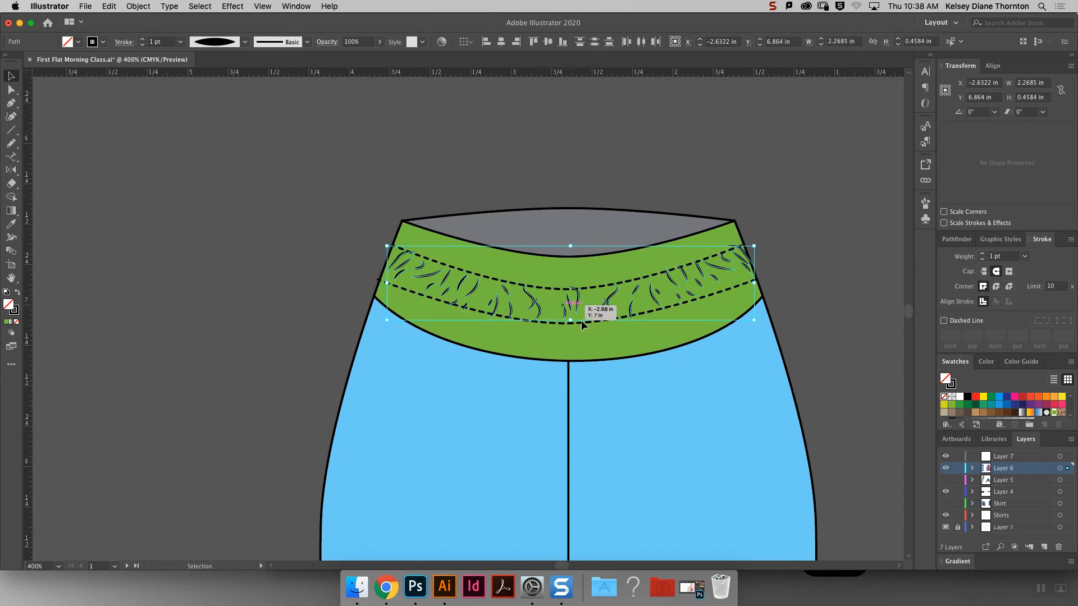
drag(574, 303, 581, 272)
click(823, 187)
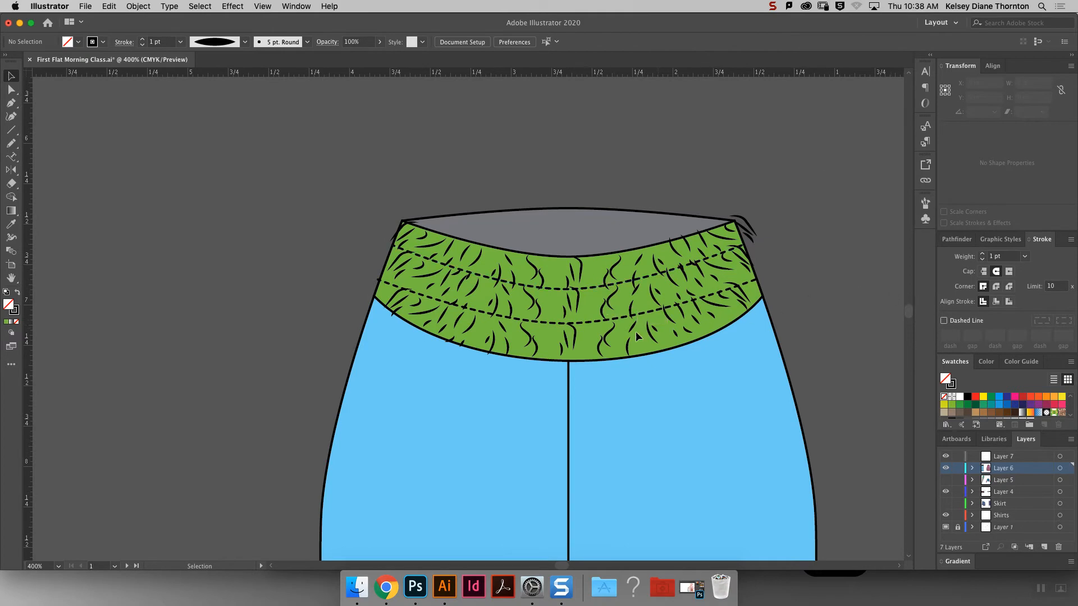
Apply the width profile that tapers from thick to a point to all the fold lines on the pink skirt.
key(super+minus)
key(super+minus)
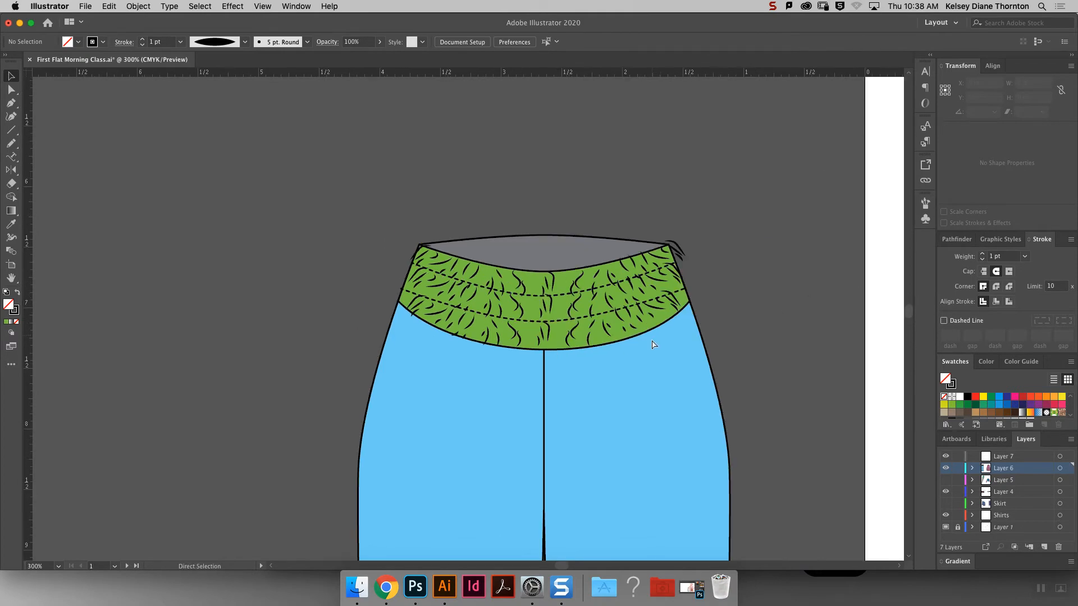
key(super+minus)
key(super+minus)
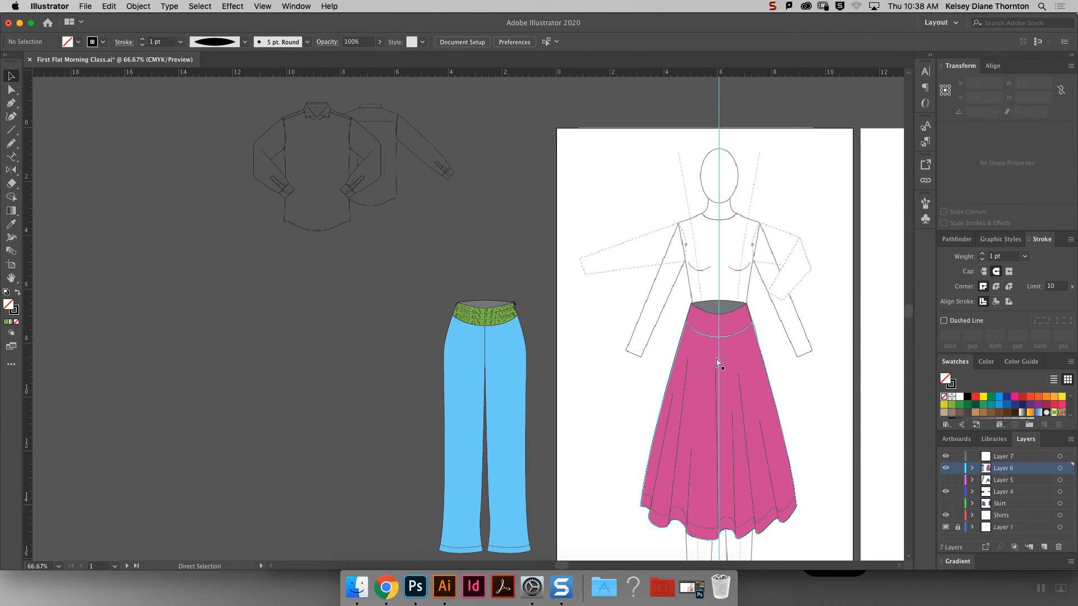
key(v)
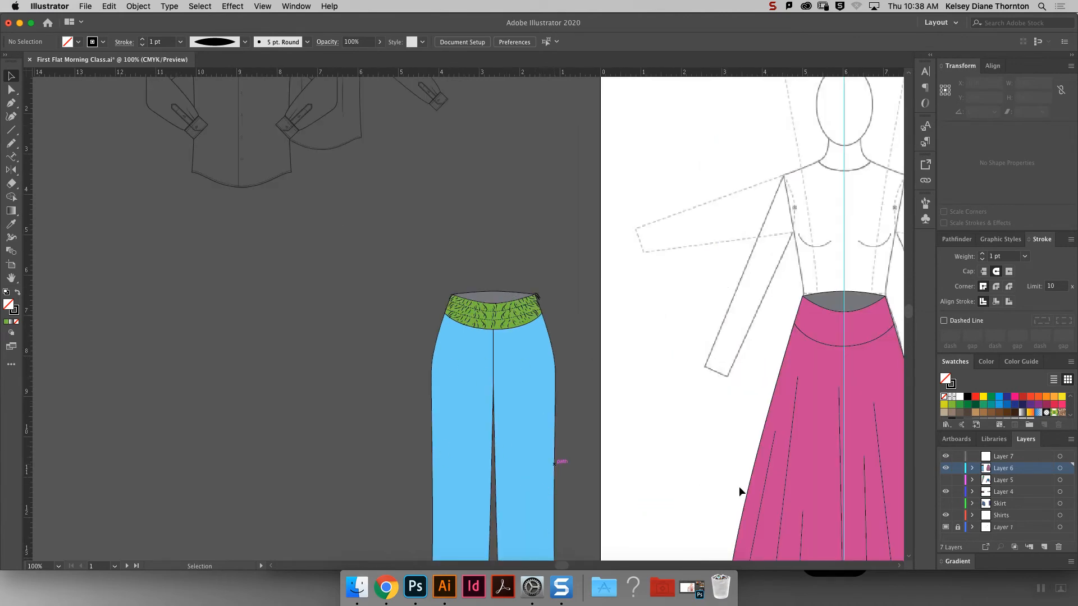
drag(565, 567, 594, 568)
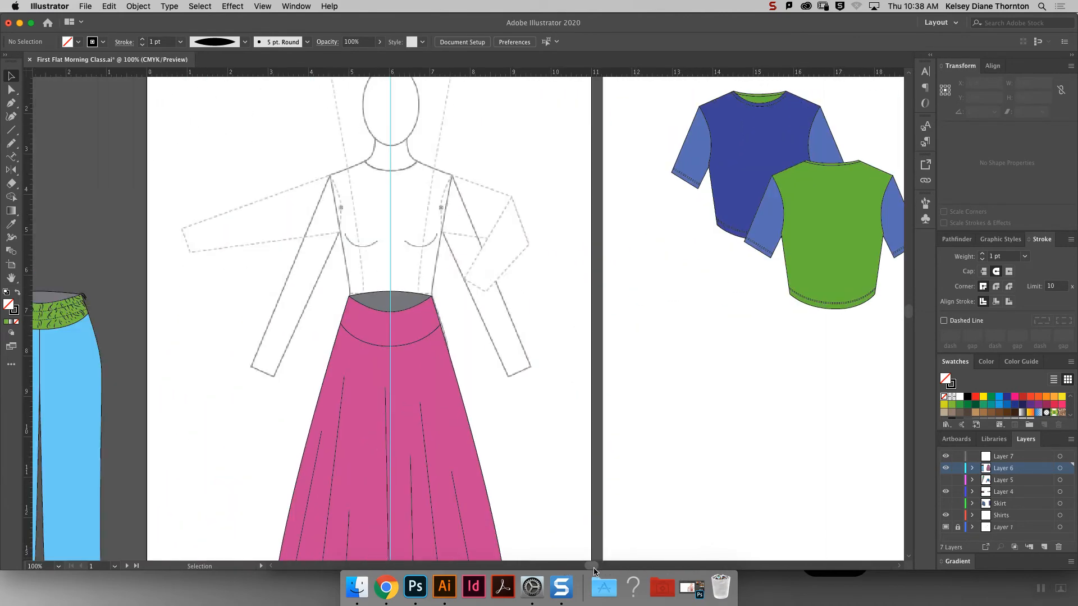
click(328, 466)
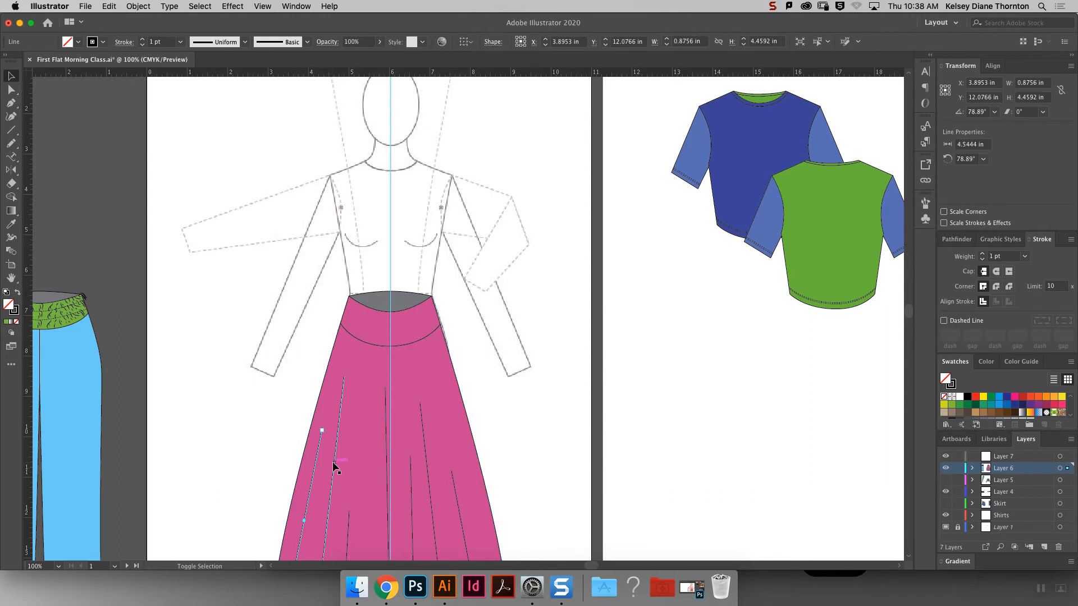
shift+click(334, 466)
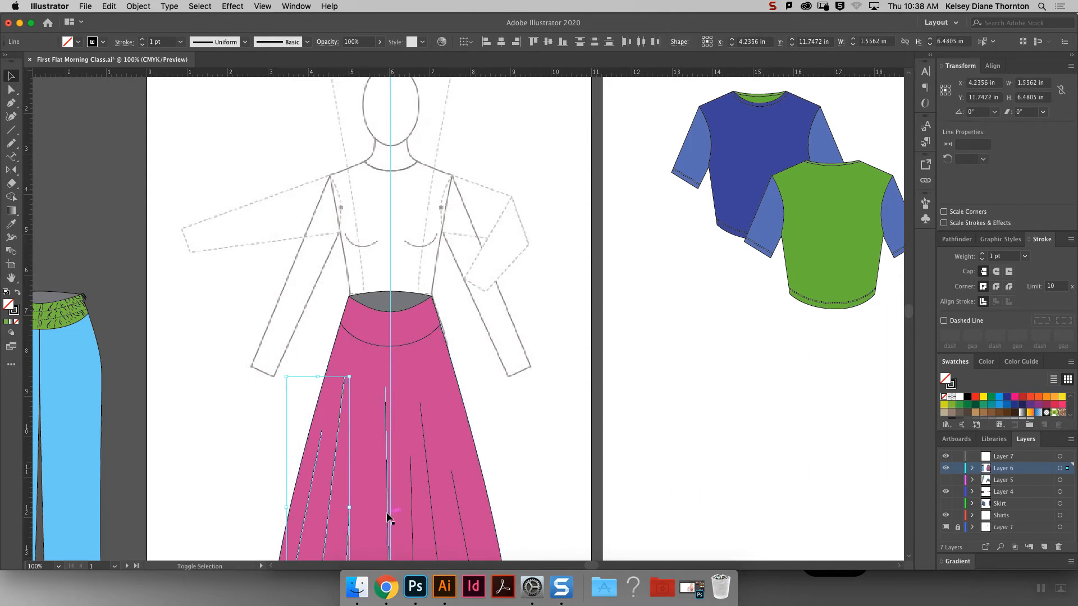
shift+click(387, 516)
shift+click(412, 499)
shift+click(433, 492)
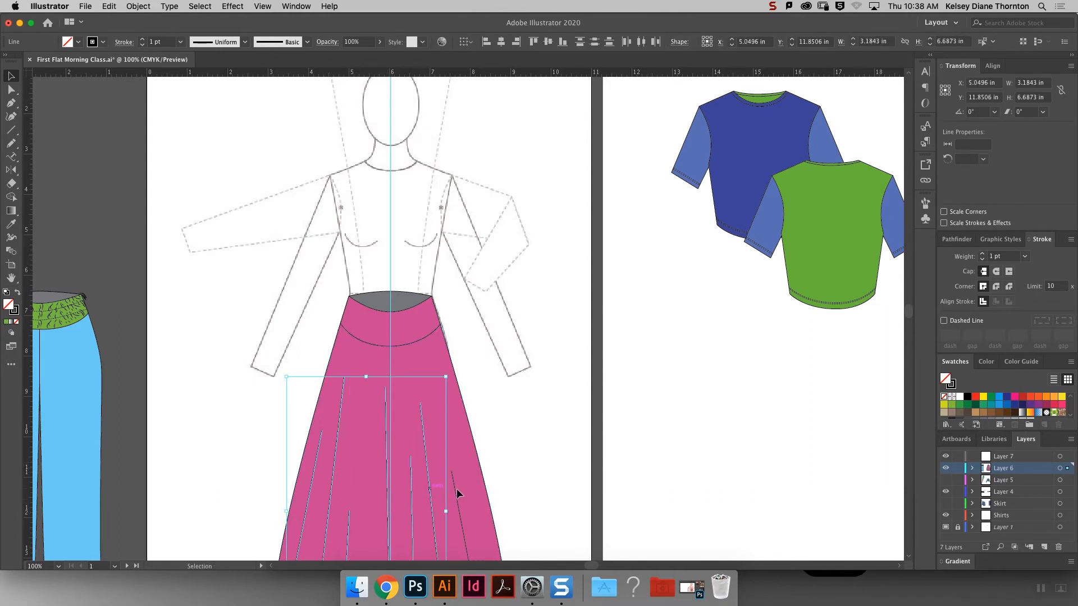
shift+click(454, 494)
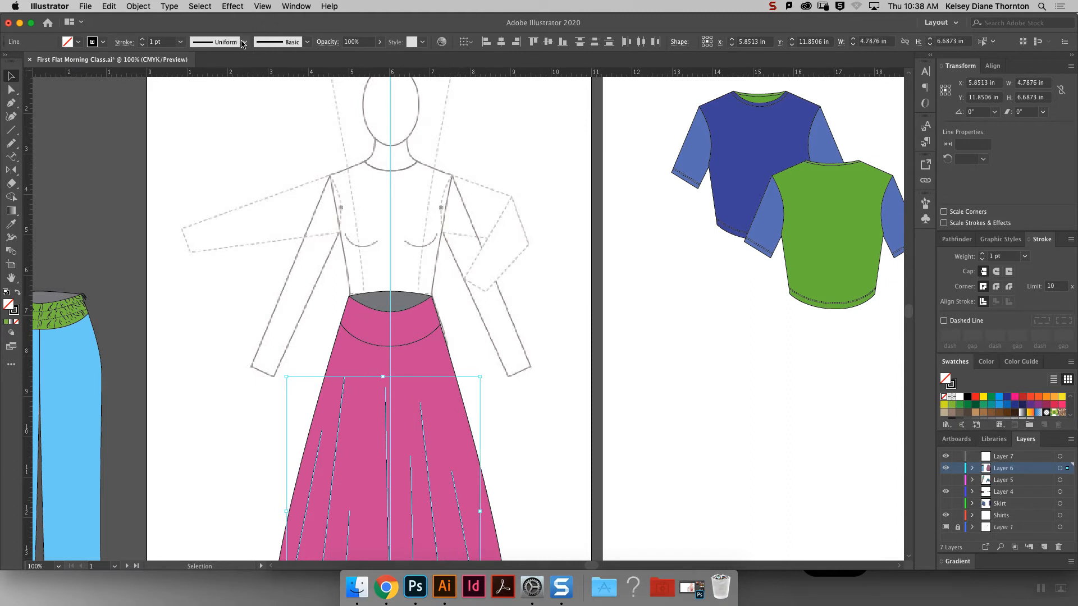
click(242, 42)
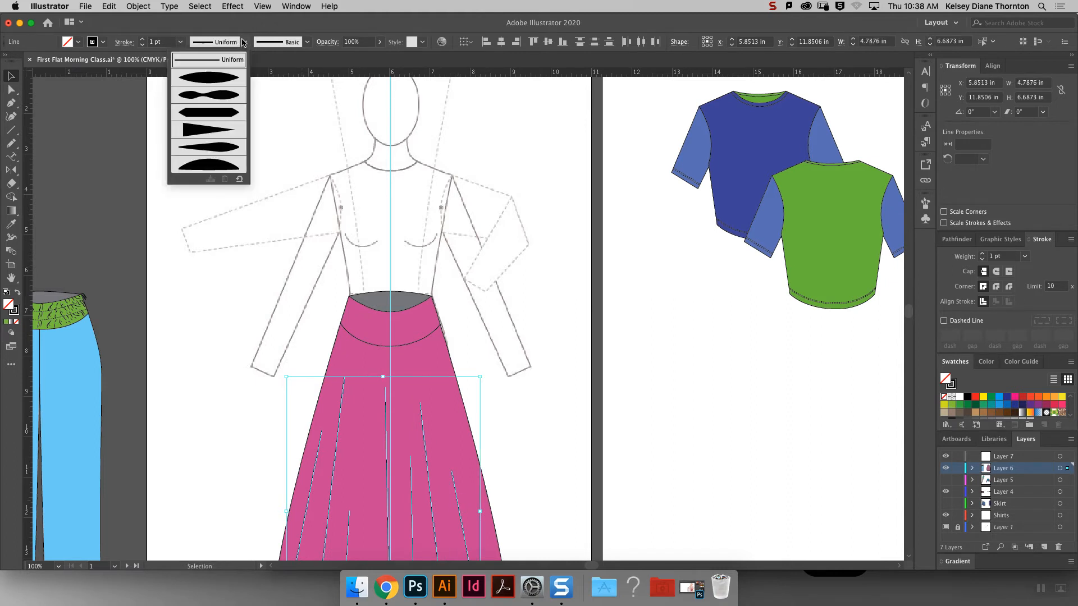
click(227, 133)
click(539, 470)
Pencil a fold about 0.37 by 0.92 in near the green shirt's hem and one about 0.32 by 0.55 in above the long-sleeve cuff.
scroll(536, 467, down, 3)
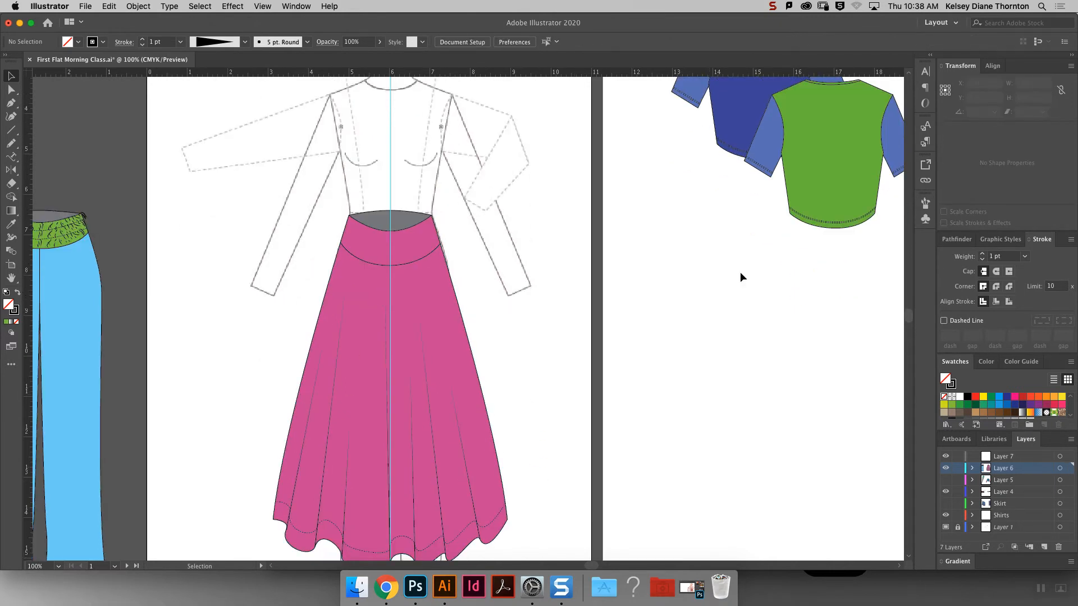
drag(588, 566, 608, 565)
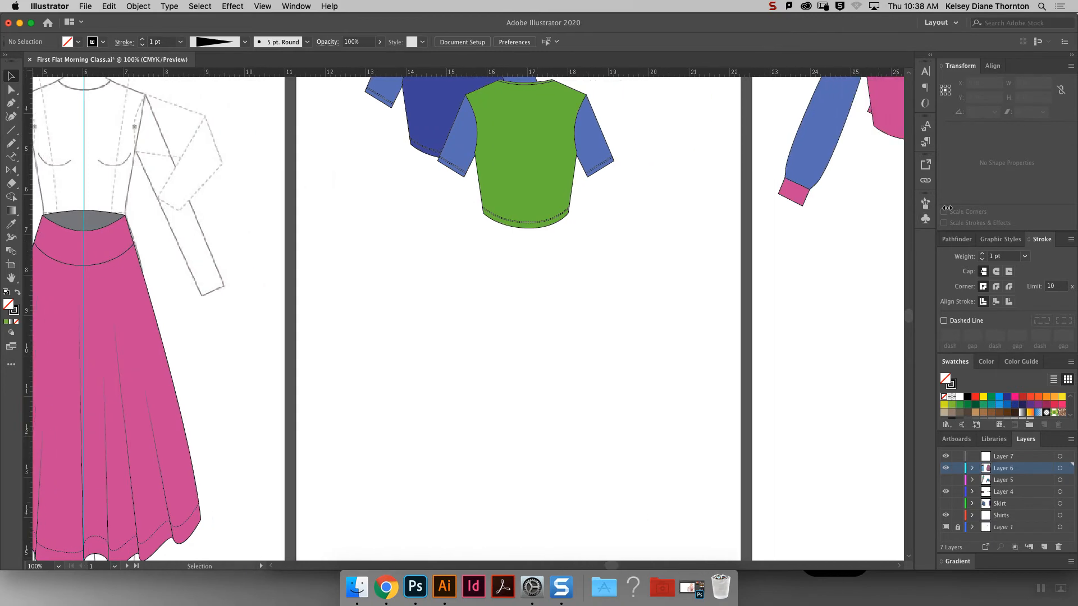
scroll(865, 265, down, 4)
scroll(864, 262, up, 9)
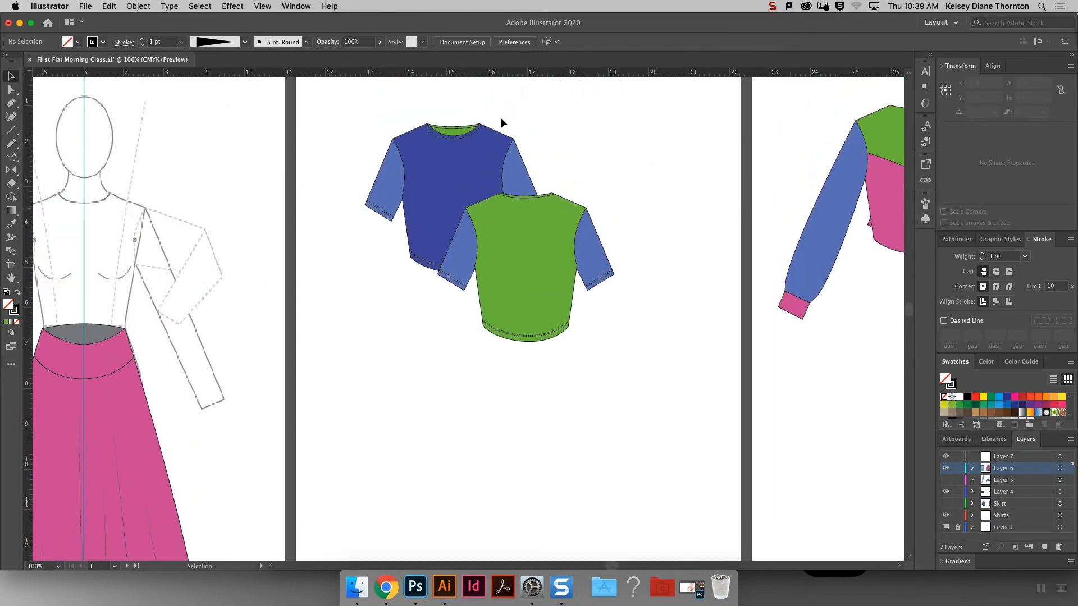
click(11, 143)
drag(554, 324, 565, 287)
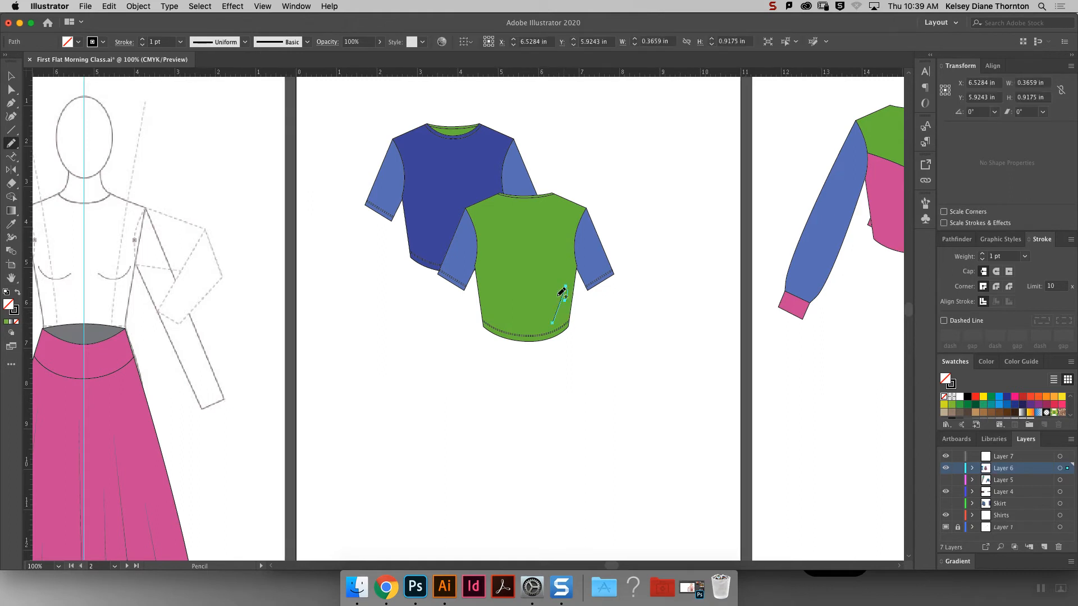
mouse_move(805, 291)
mouse_down()
mouse_move(811, 272)
mouse_move(818, 291)
mouse_up()
key(v)
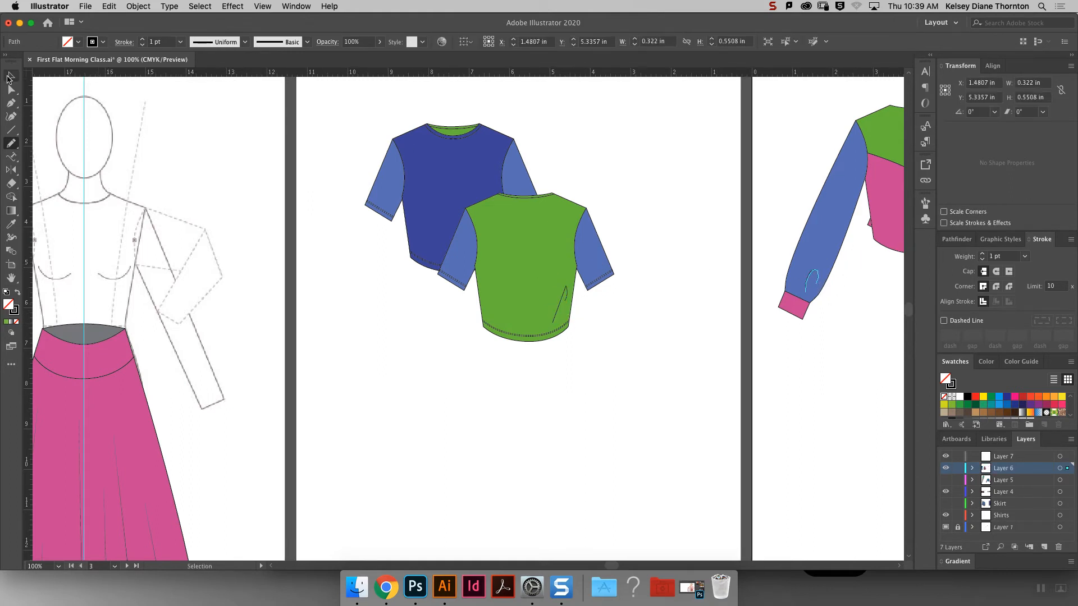
Apply the width profile tapered at both ends to the fold lines on the long sleeve and the green shirt.
click(237, 44)
click(230, 88)
click(605, 390)
click(558, 323)
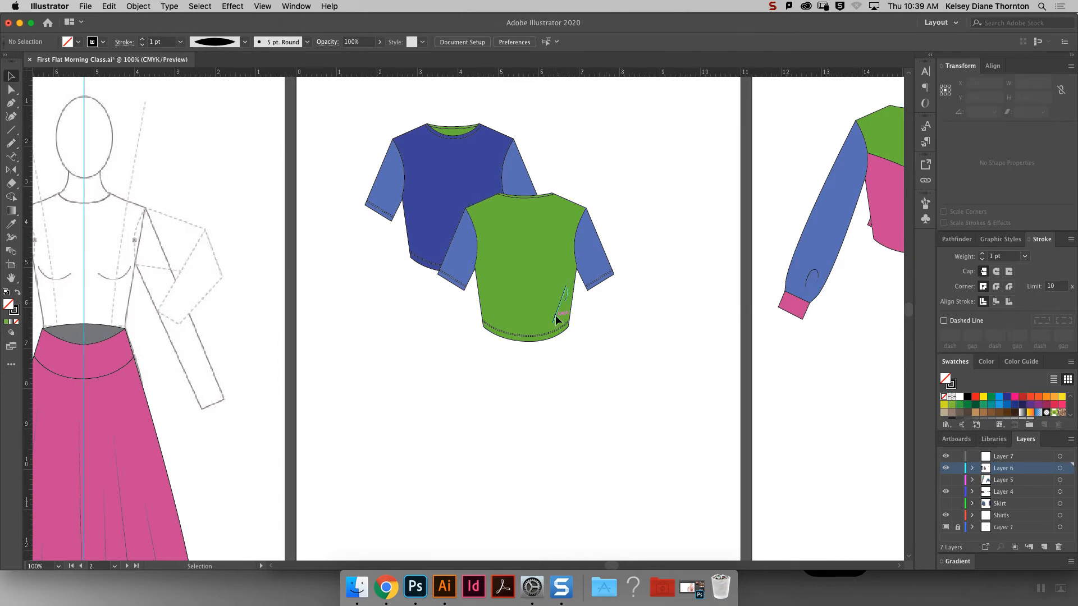
click(245, 42)
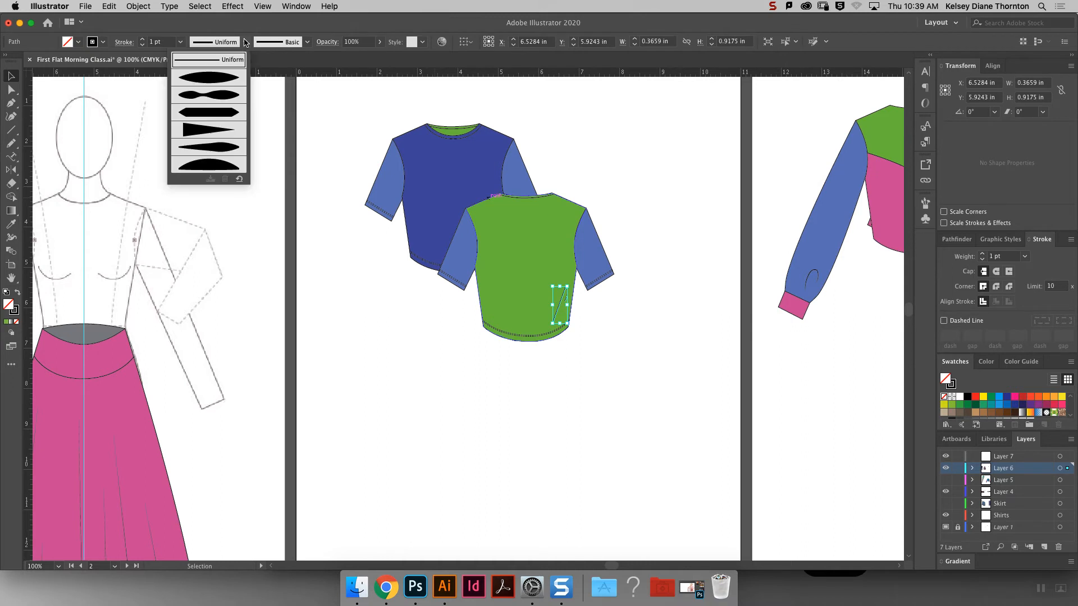
click(231, 82)
click(690, 328)
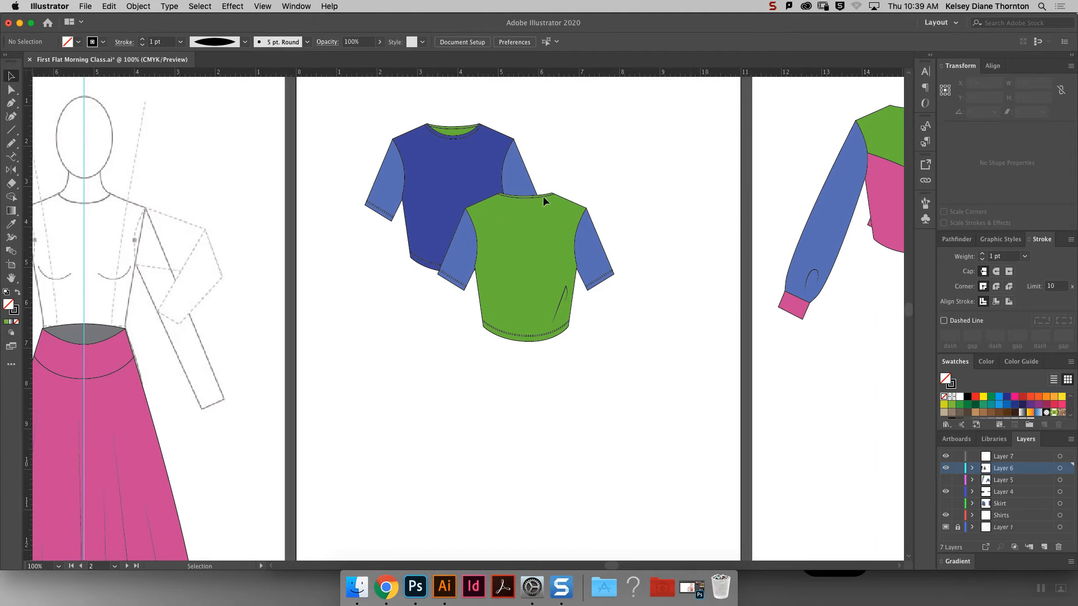
Convert the shoulder anchor of the green shirt's right sleeve to smooth and pull its handle outward to form a puffed sleeve cap.
click(600, 234)
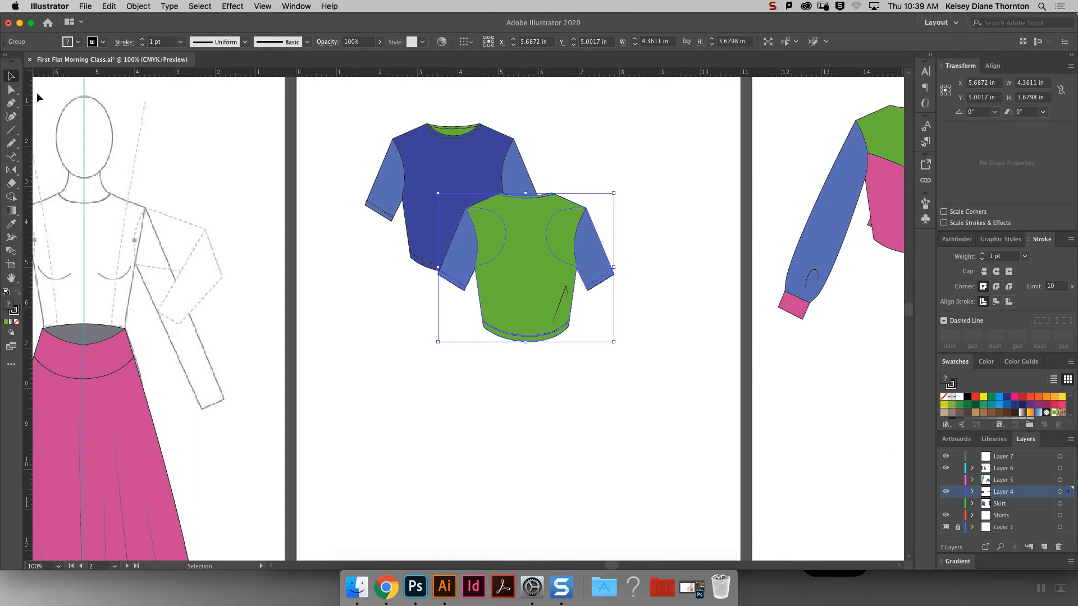
click(12, 89)
click(597, 238)
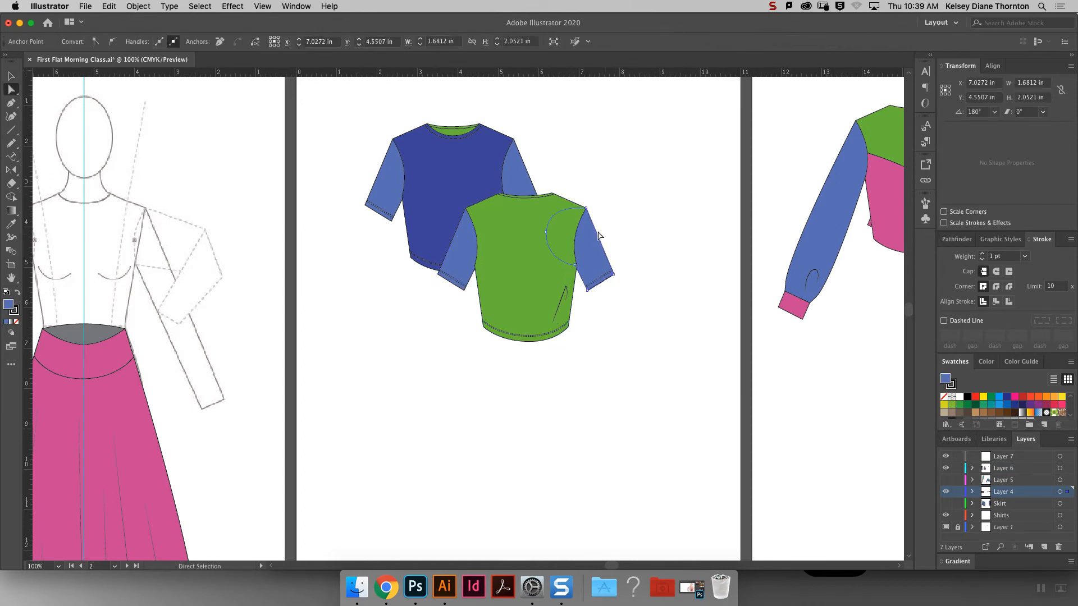
click(586, 208)
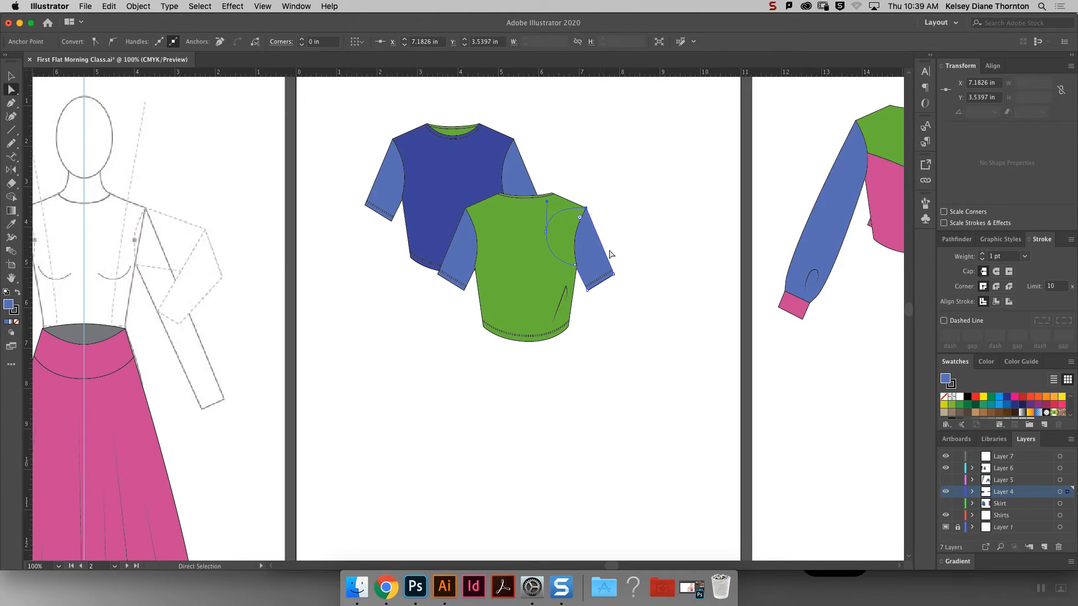
key(super+equal)
key(super+equal)
key(super+equal)
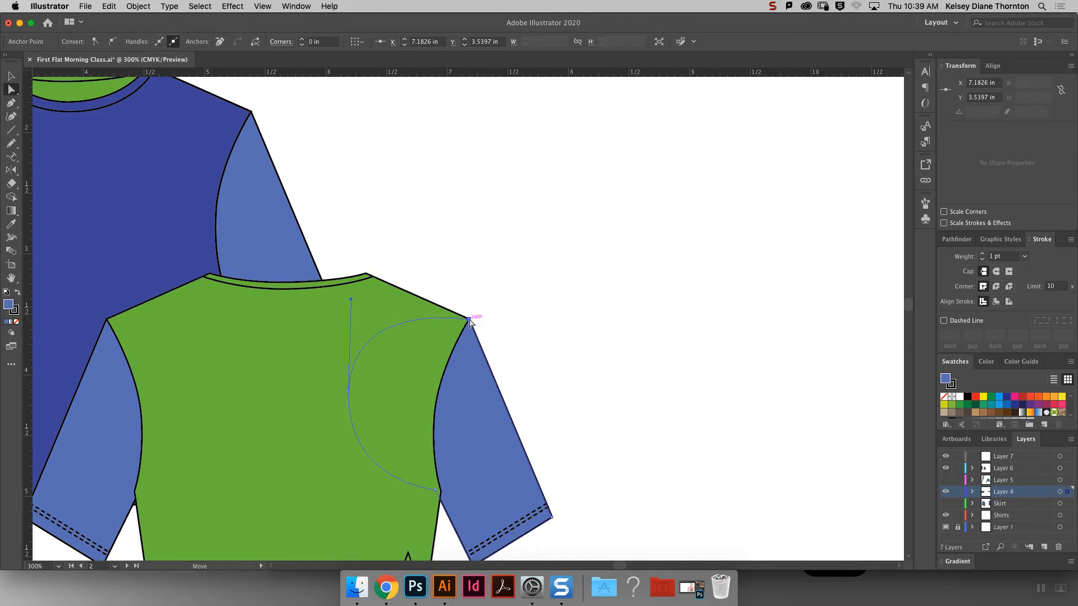
click(112, 42)
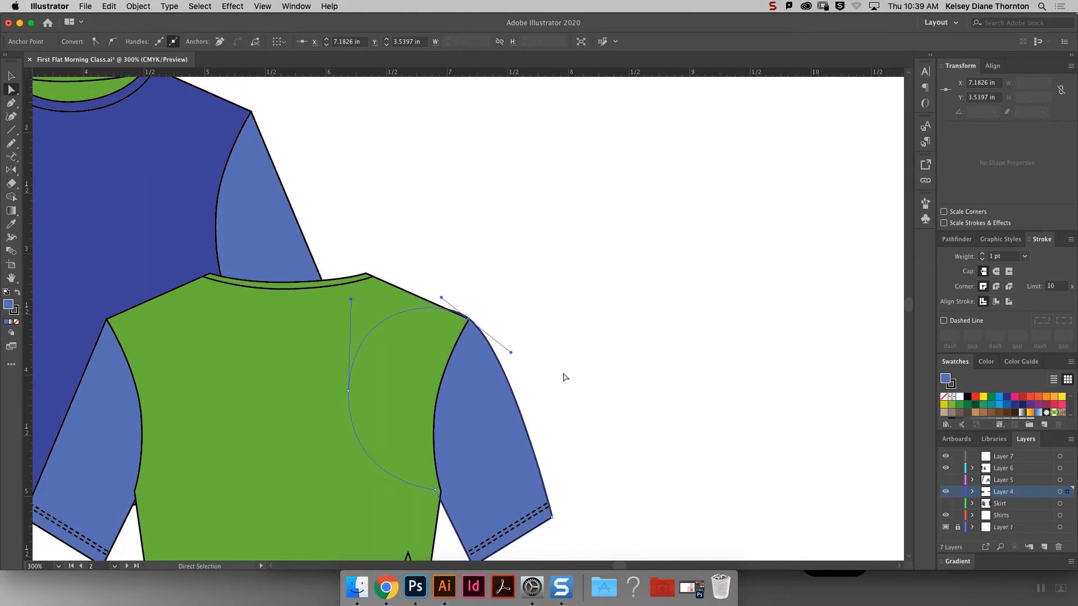
drag(511, 351, 525, 296)
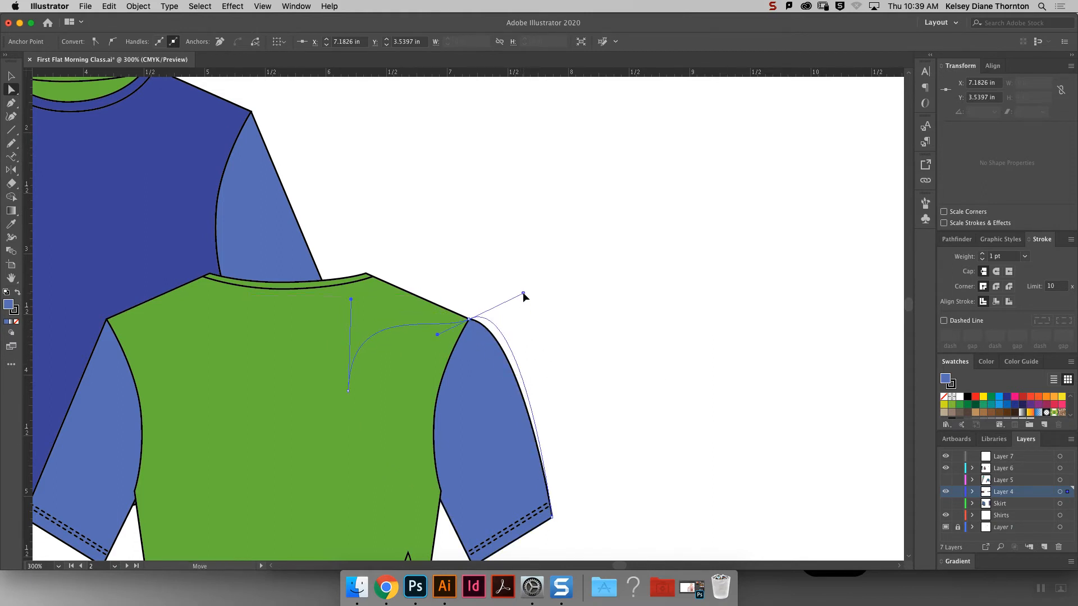
click(596, 395)
Pencil small gather lines on the puffed sleeve cap and give them the width profile tapered at both ends.
key(n)
mouse_move(468, 334)
mouse_down()
mouse_move(487, 337)
mouse_move(482, 325)
mouse_move(471, 344)
mouse_move(481, 342)
mouse_up()
key(v)
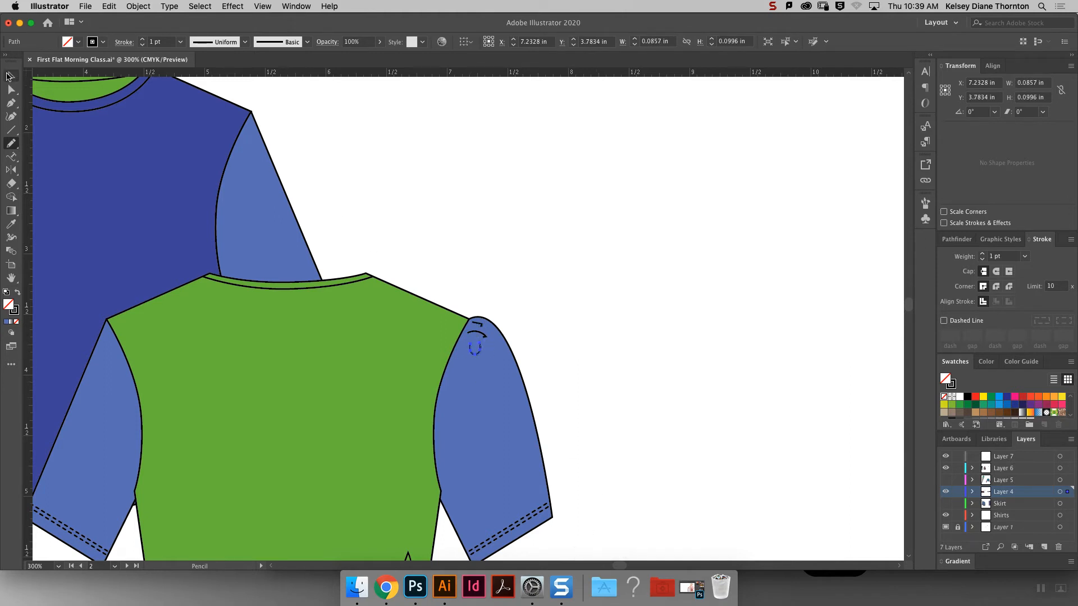
shift+click(484, 335)
shift+click(481, 323)
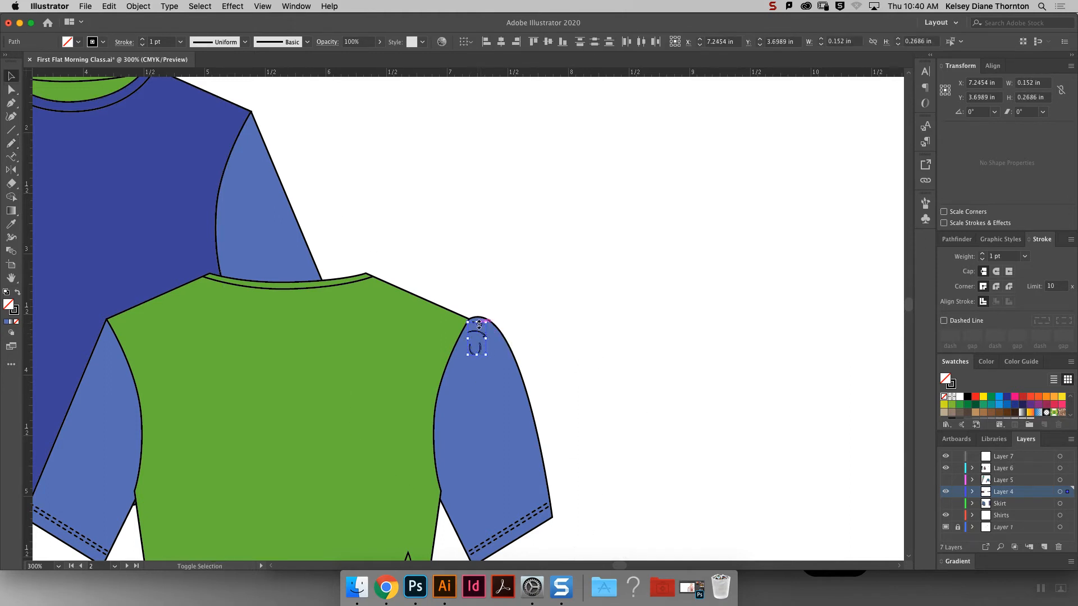
click(246, 42)
key(Escape)
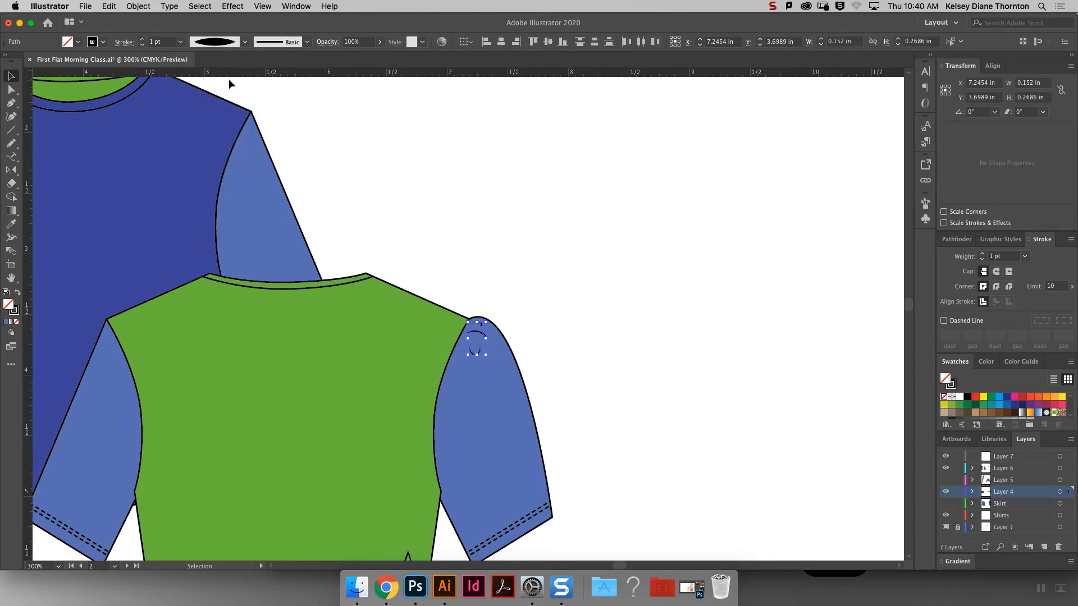
Add an anchor point on the outer edge of the green shirt's left sleeve, just below the shoulder.
click(122, 408)
click(522, 222)
click(119, 416)
right_click(113, 379)
click(143, 472)
click(574, 114)
click(132, 340)
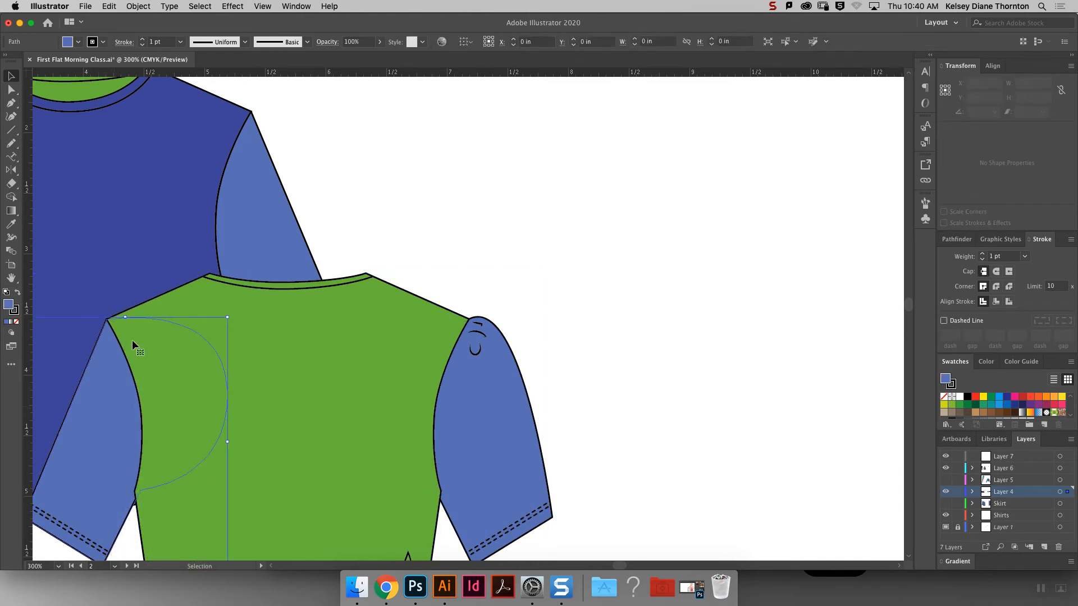
click(10, 103)
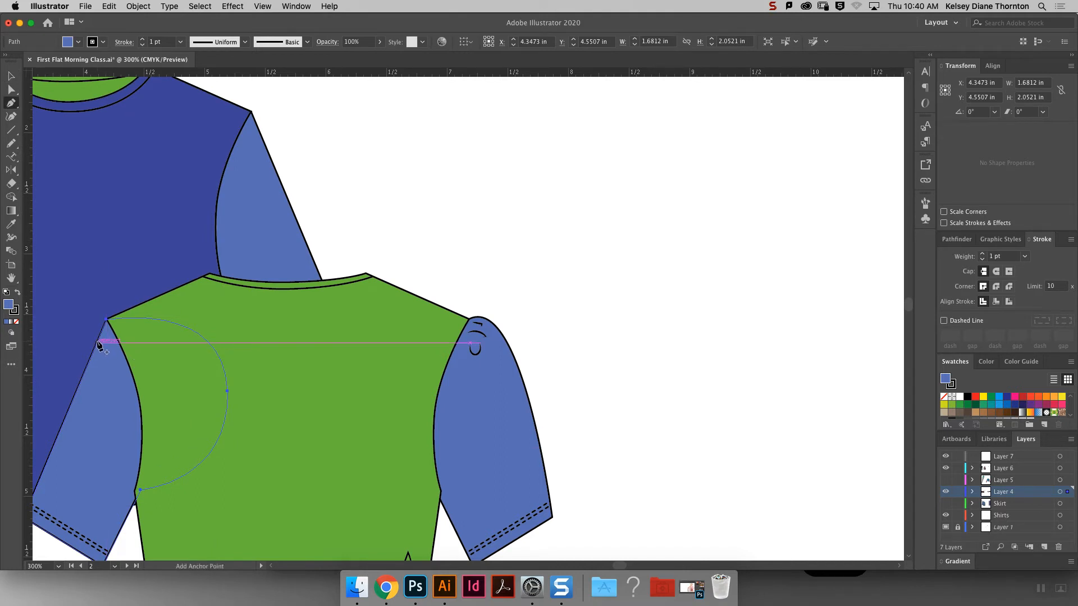
click(98, 342)
Nudge the new anchor on the left sleeve outward, convert it to smooth and adjust its handle to form a rounded puffed cap.
click(11, 89)
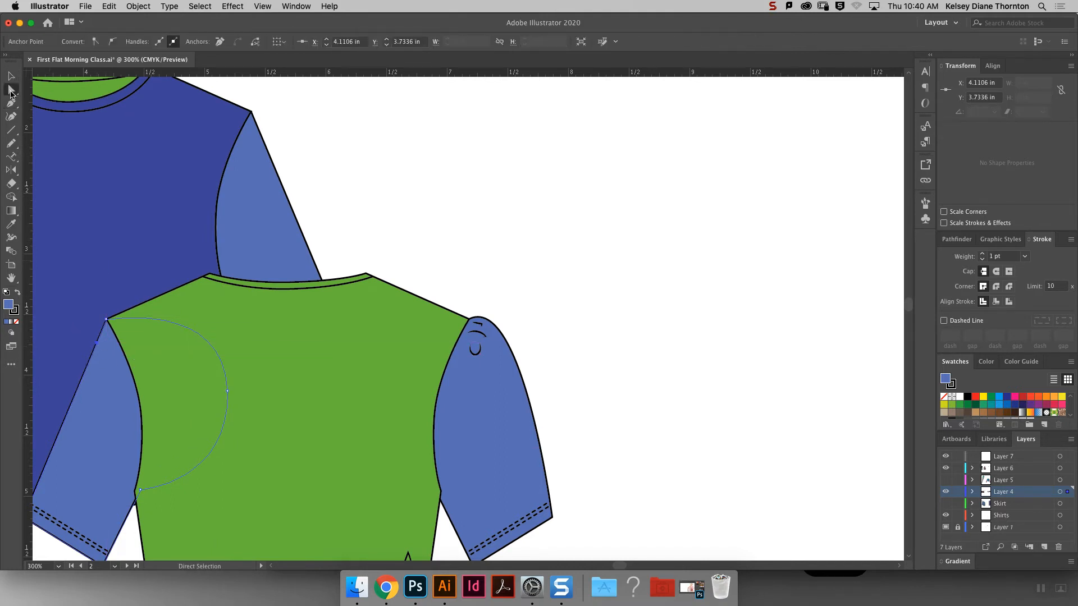
click(97, 342)
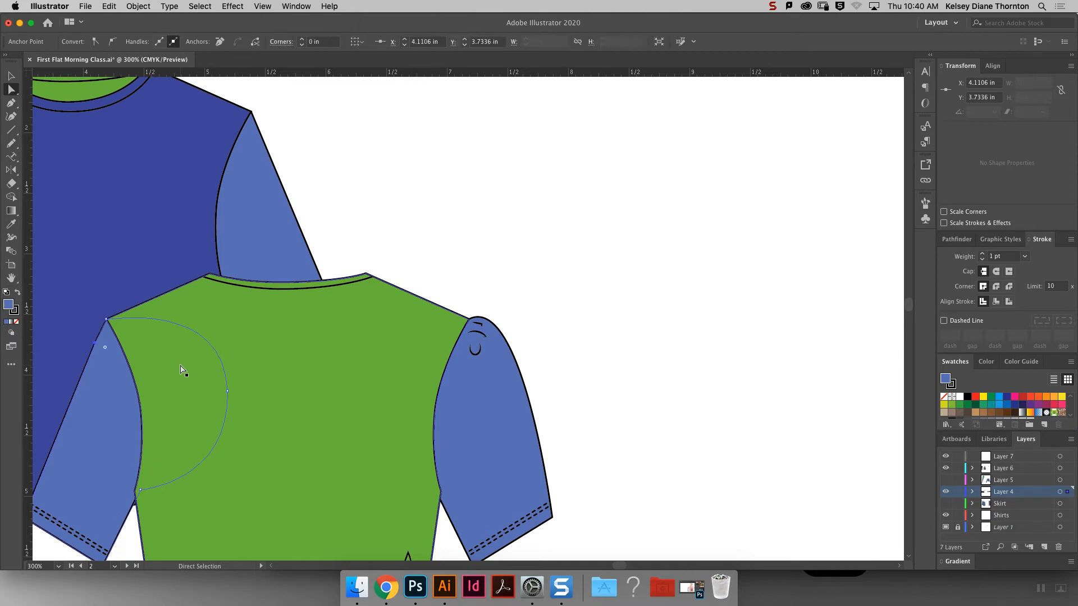
key(Left)
key(Left)
key(Left)
key(Left)
key(Left)
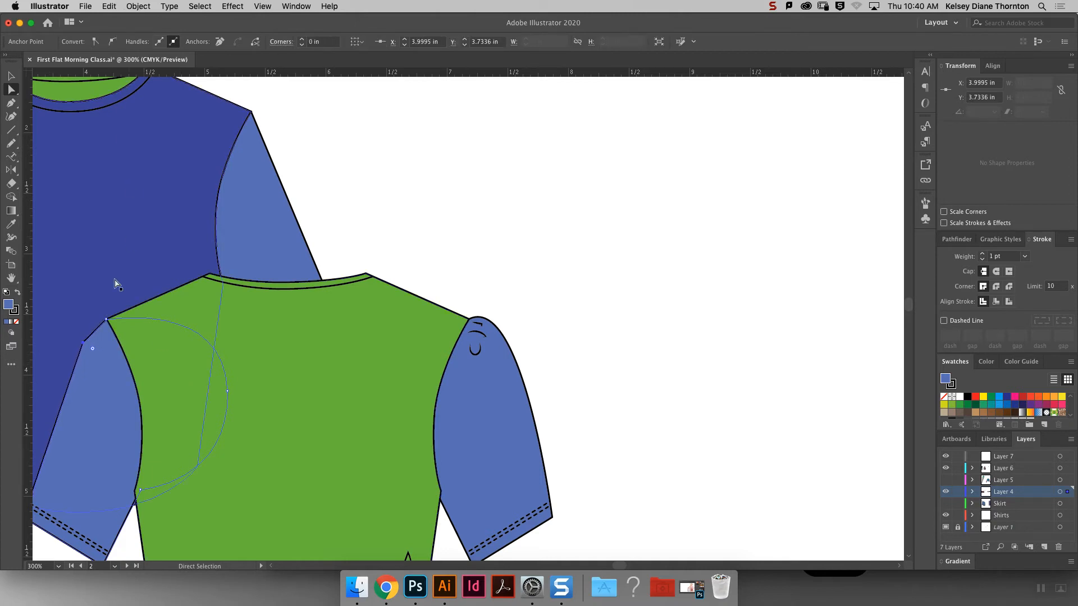
click(112, 41)
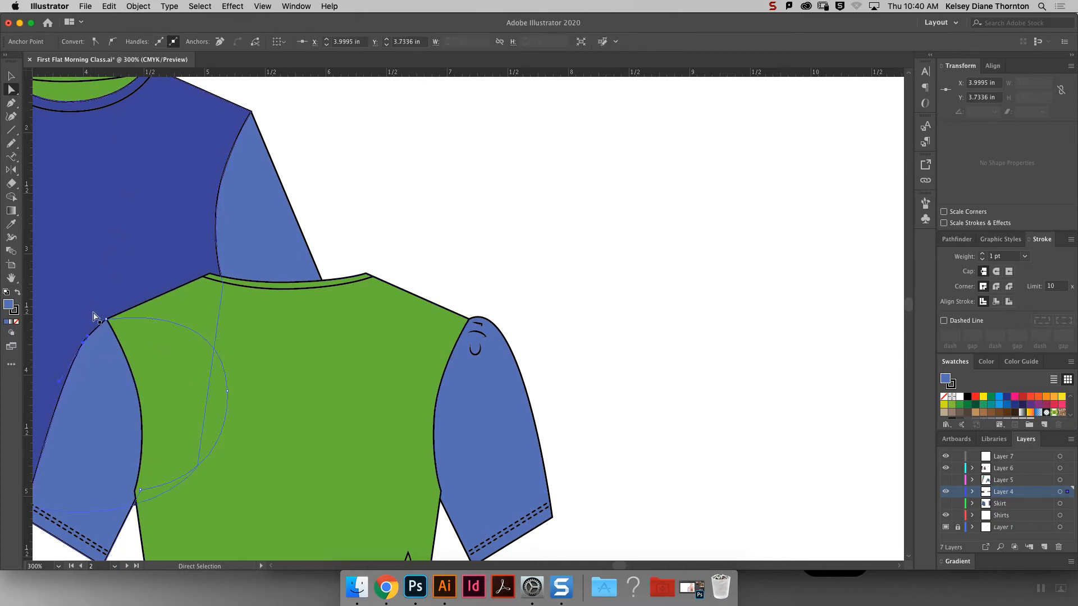
drag(83, 347, 90, 321)
click(501, 234)
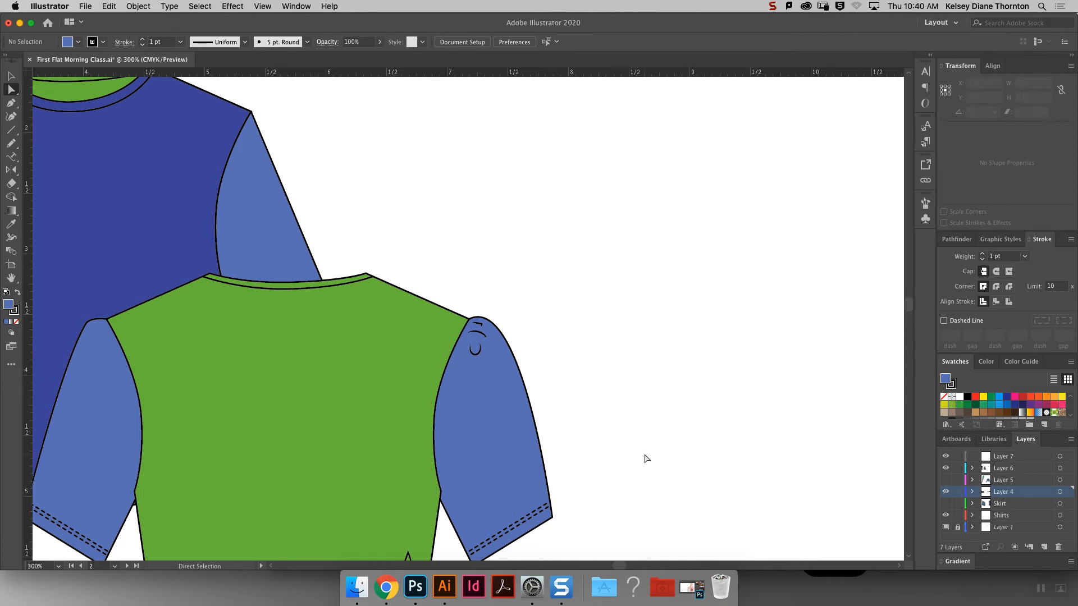
Switch to Chrome and search Google Images for "bow".
key(super+minus)
key(super+minus)
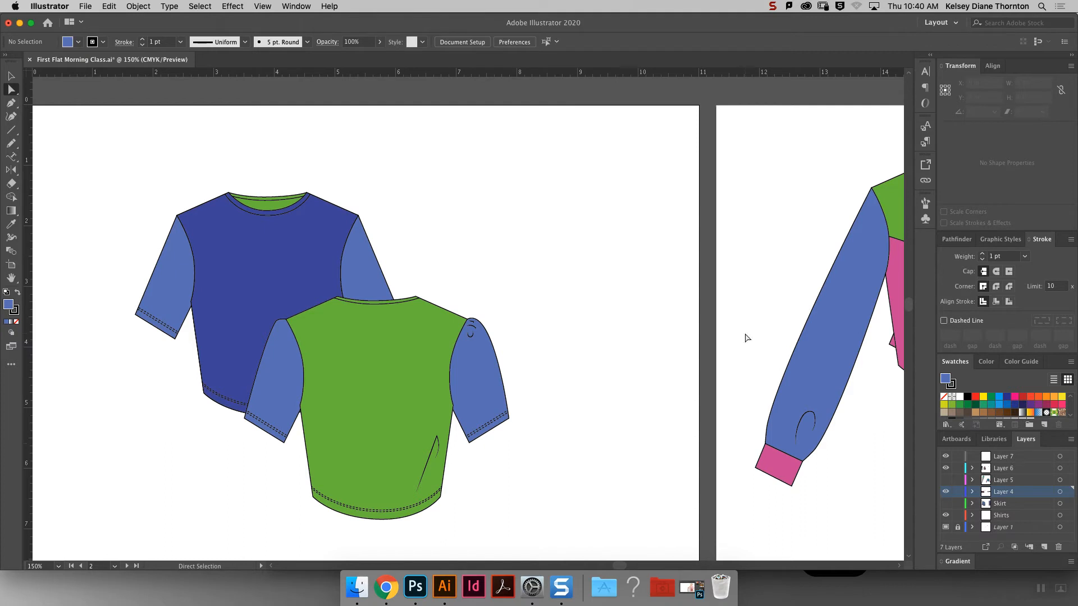
drag(911, 306, 910, 316)
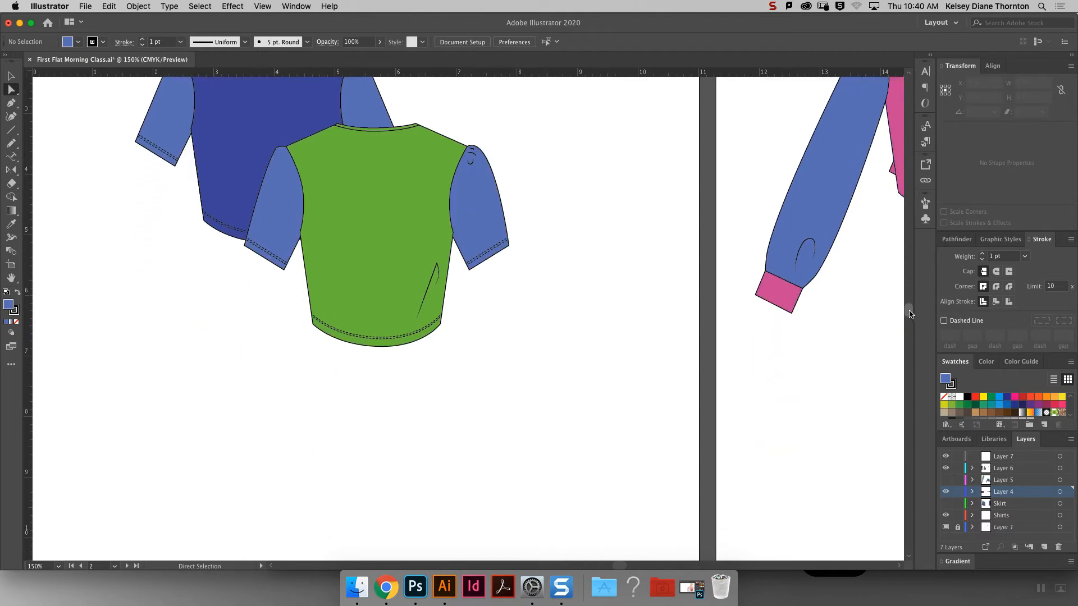
drag(622, 569, 610, 567)
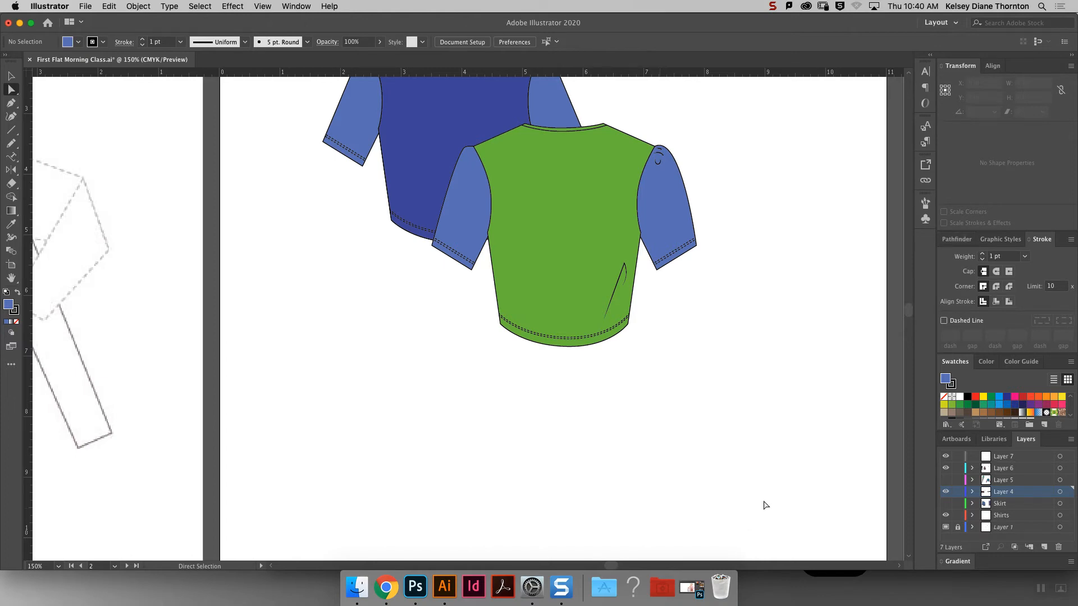
click(386, 588)
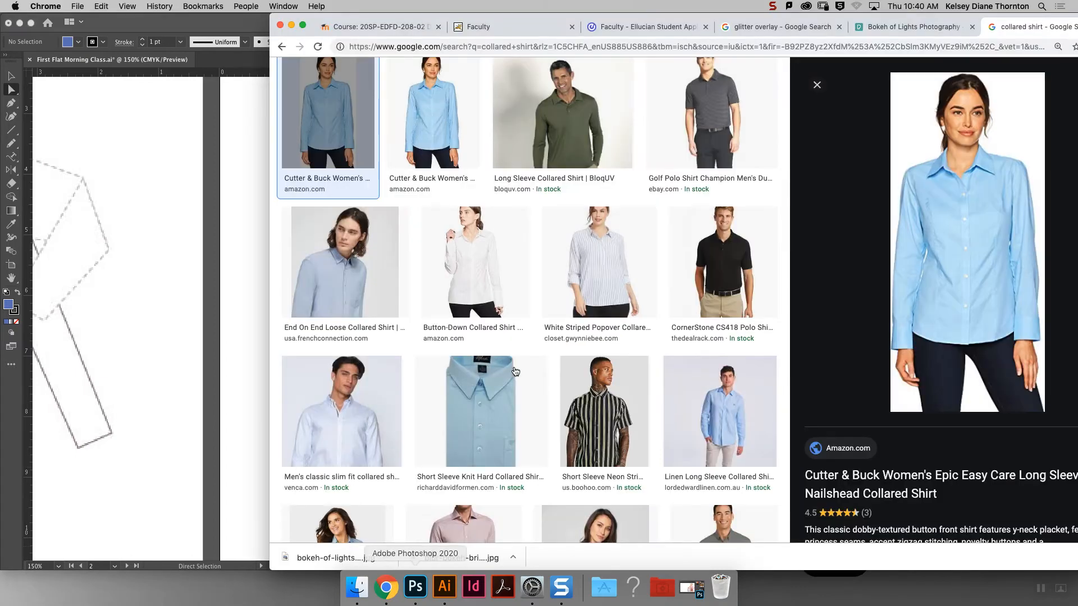
click(600, 45)
text(bow)
key(Return)
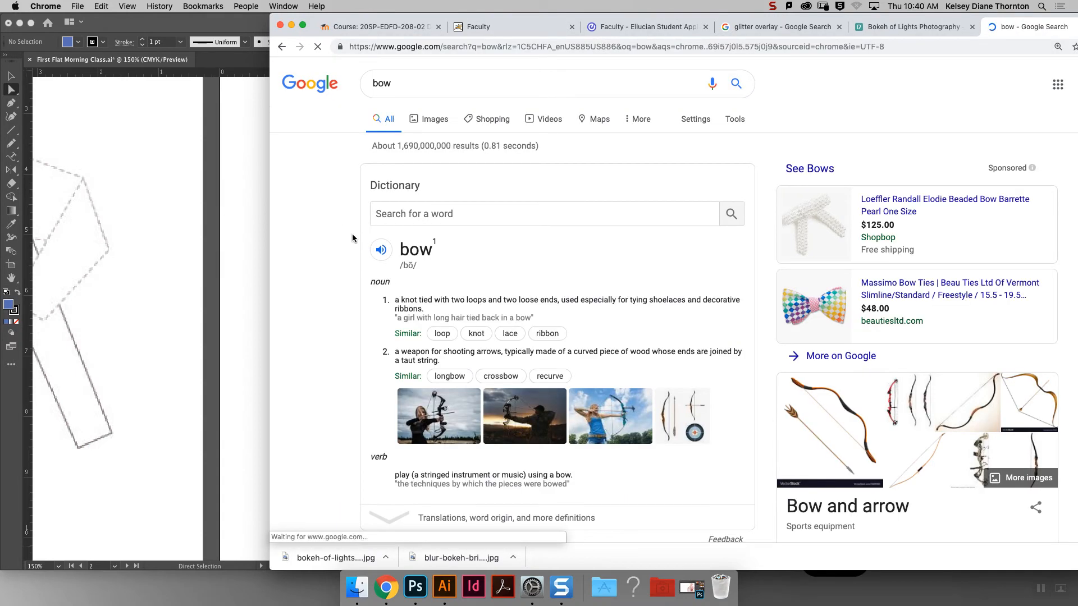
click(436, 133)
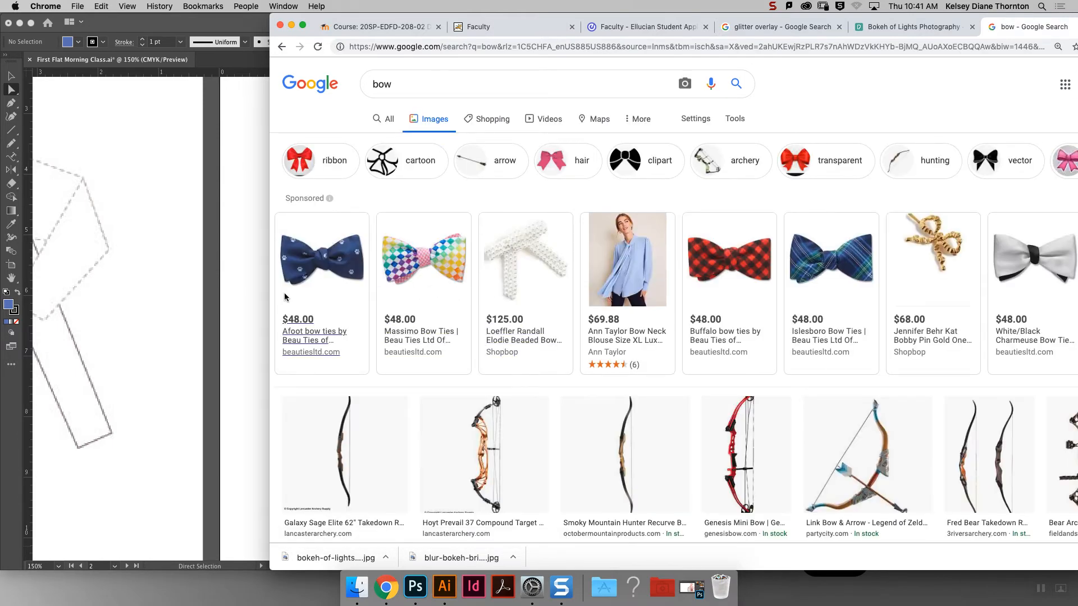
Minimize the Illustrator and Chrome windows and open the student's fashion flats JPG from the Recents folder.
click(256, 291)
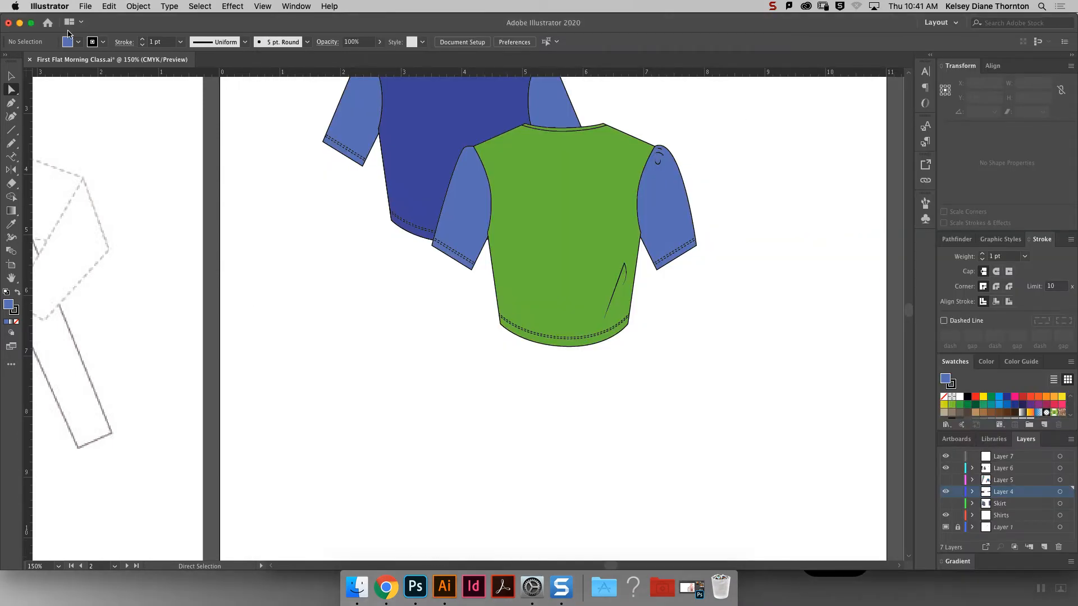
click(19, 23)
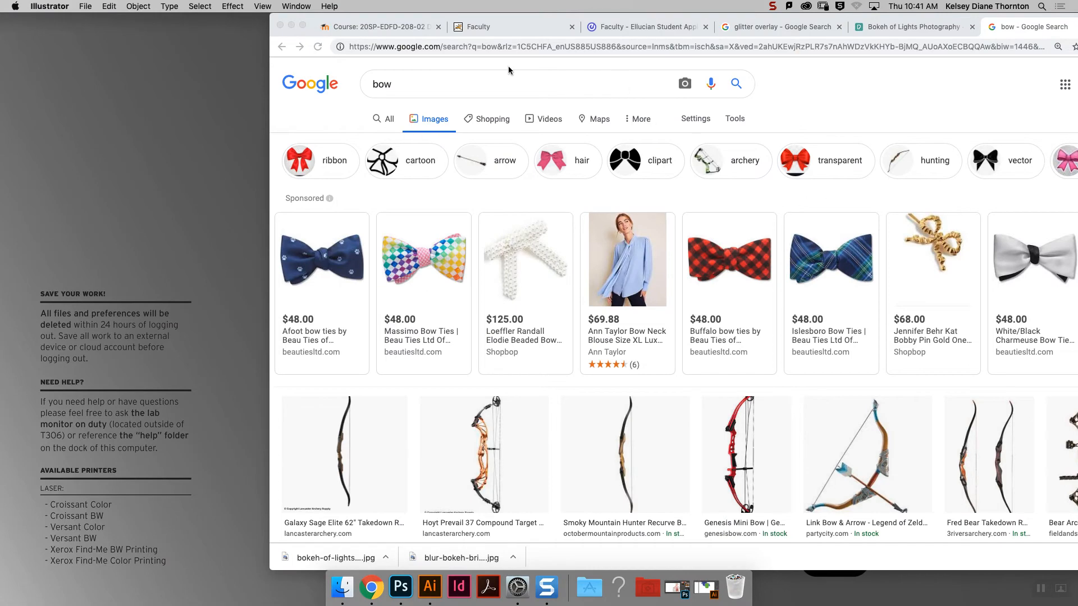
click(291, 26)
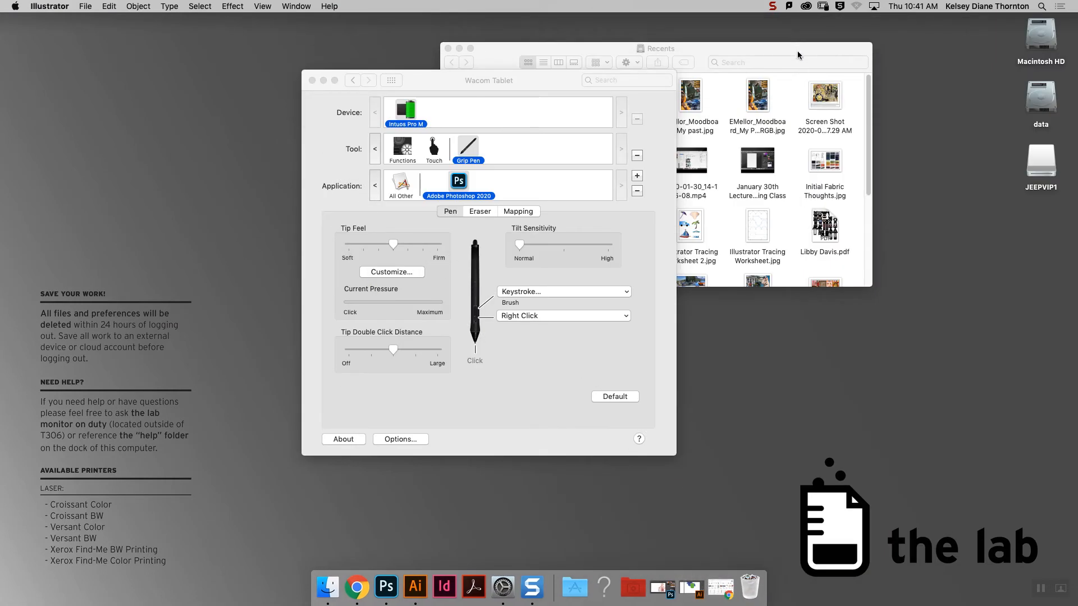
click(800, 61)
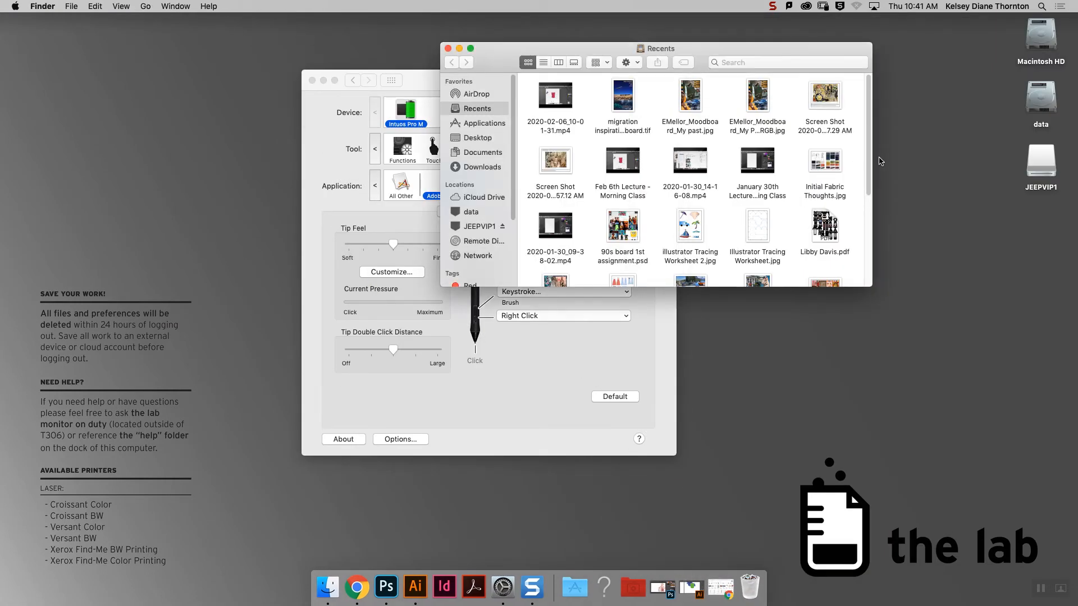
drag(869, 176, 869, 207)
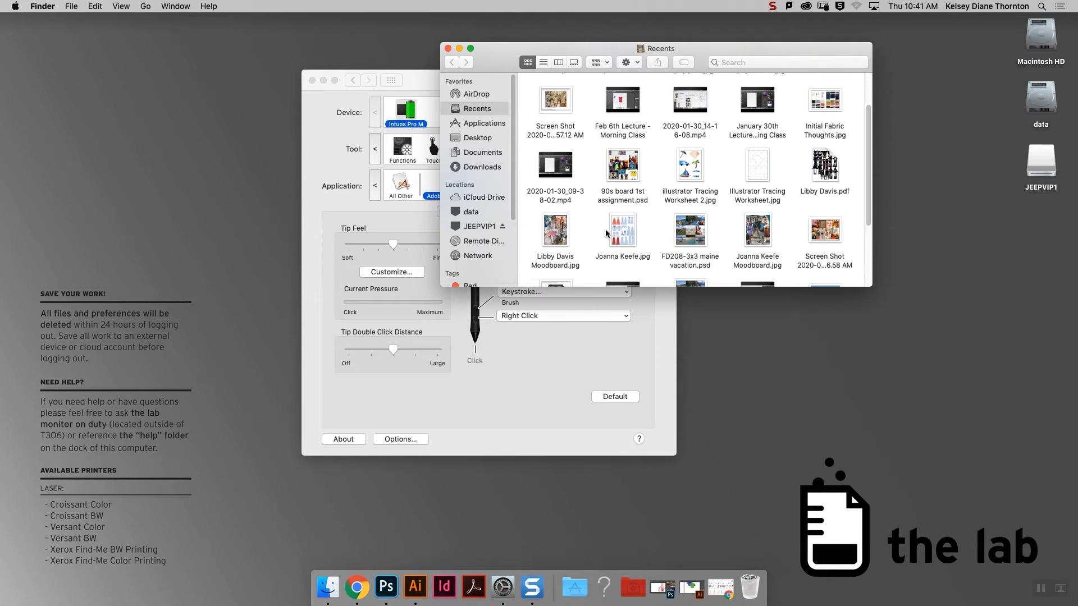
click(623, 236)
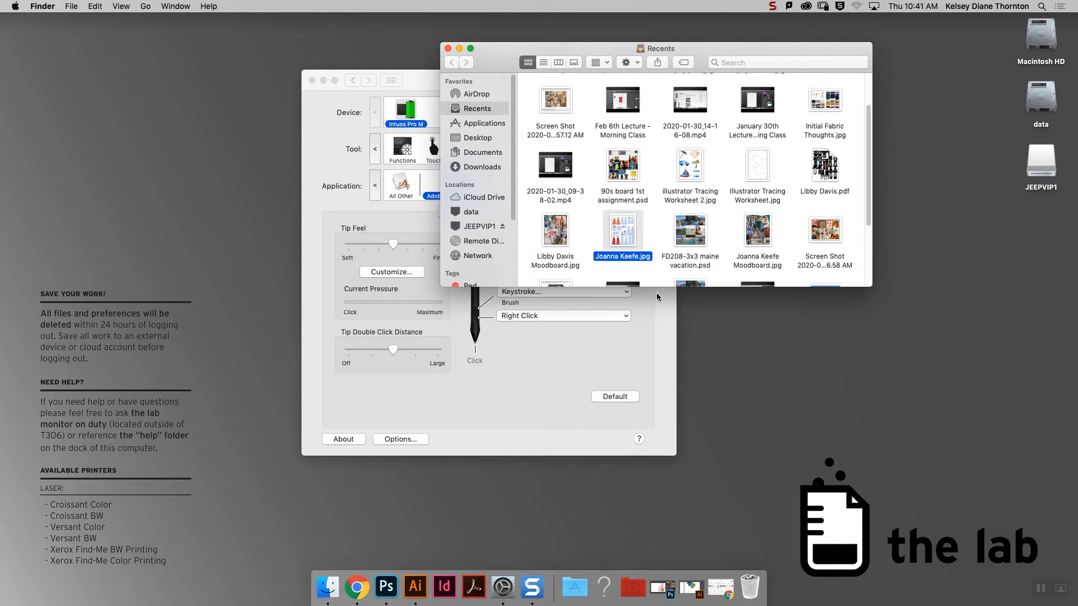
key(super+o)
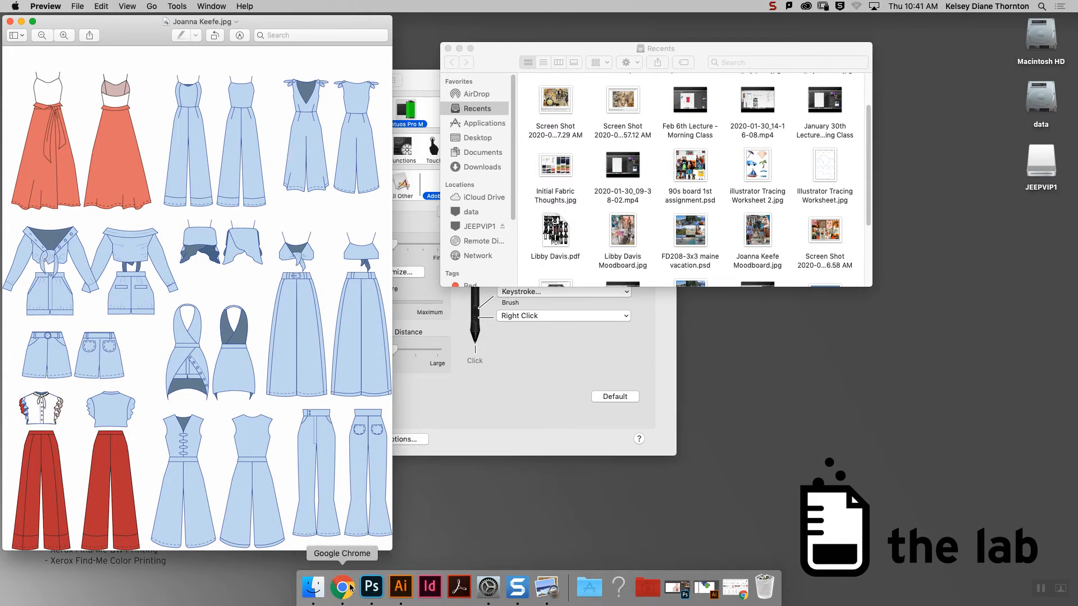
Return to Illustrator and move both dashed hem stitch lines off the green shirt to the blank area on its right.
click(407, 595)
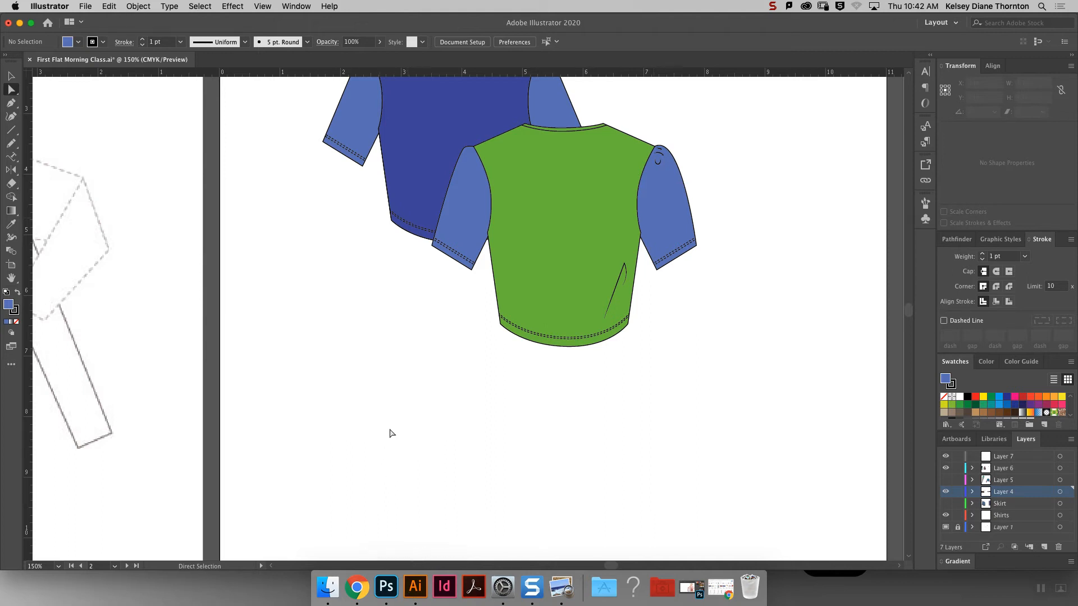
click(564, 338)
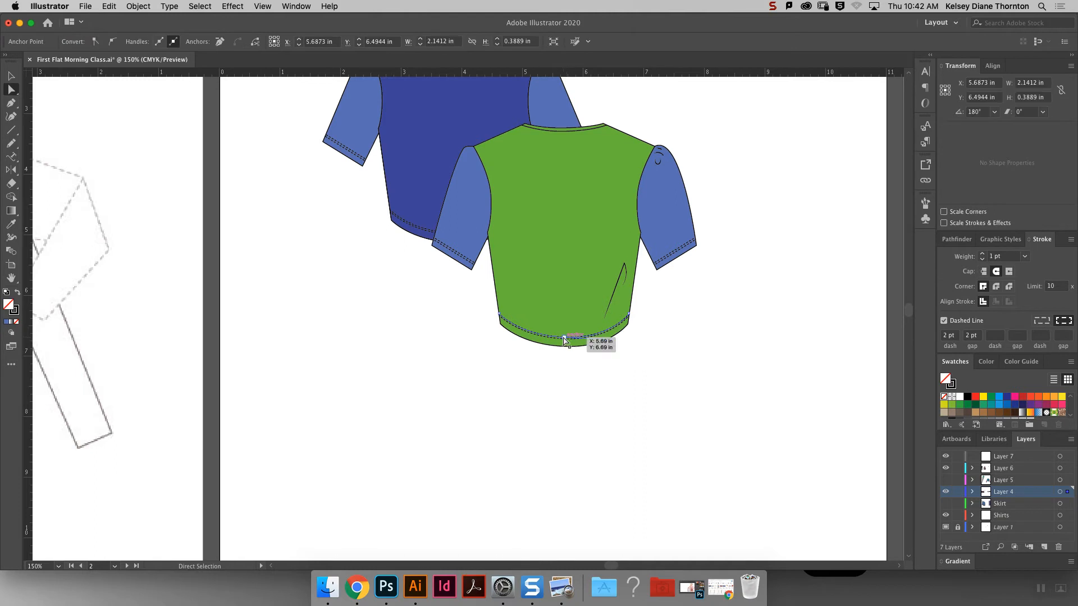
key(v)
click(611, 392)
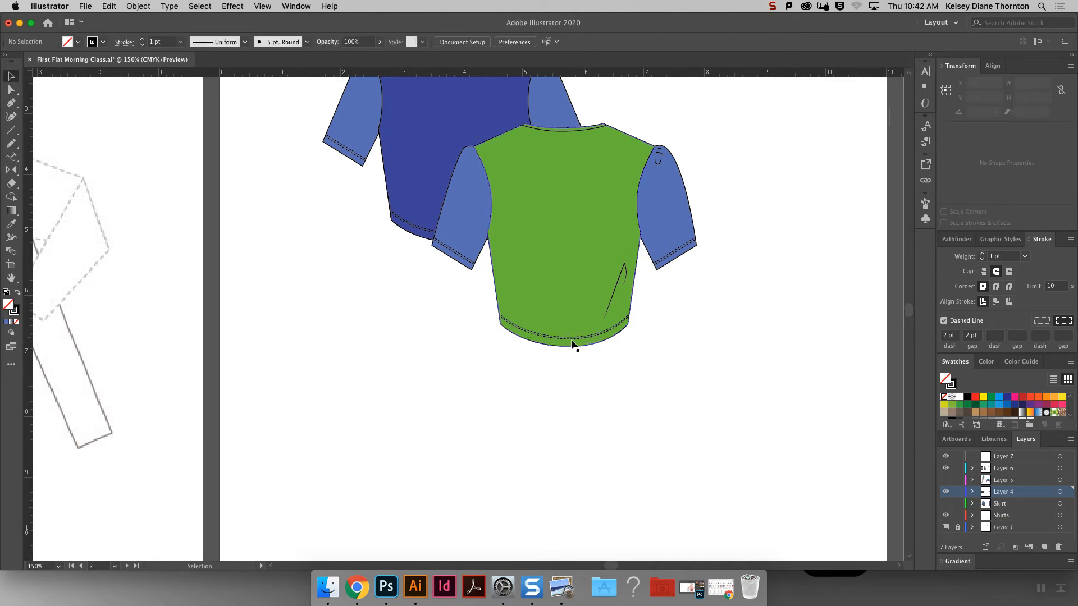
drag(573, 339, 672, 346)
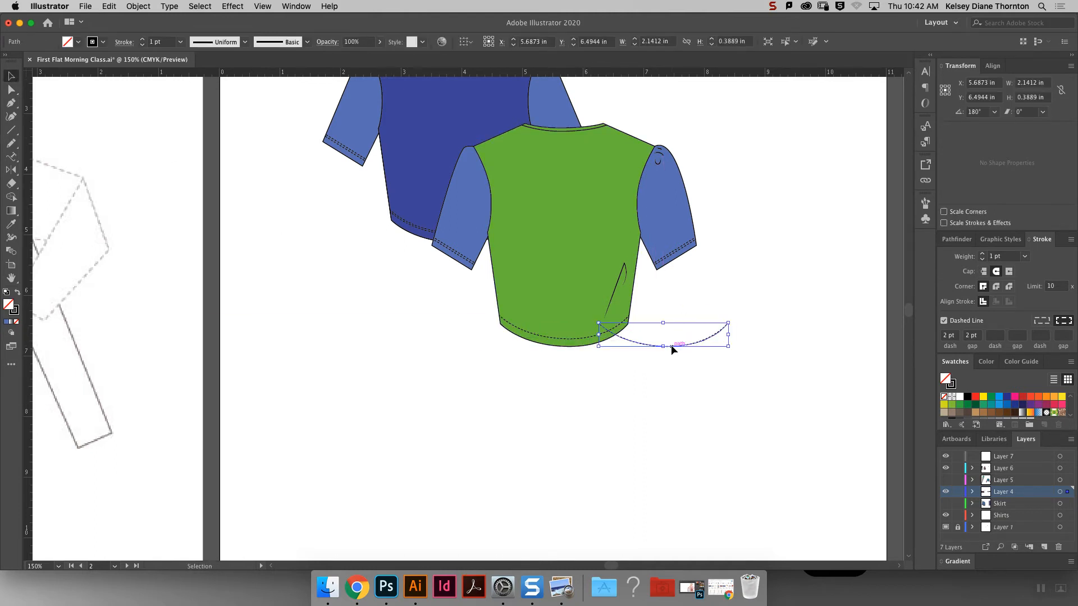
drag(552, 339, 652, 349)
click(659, 396)
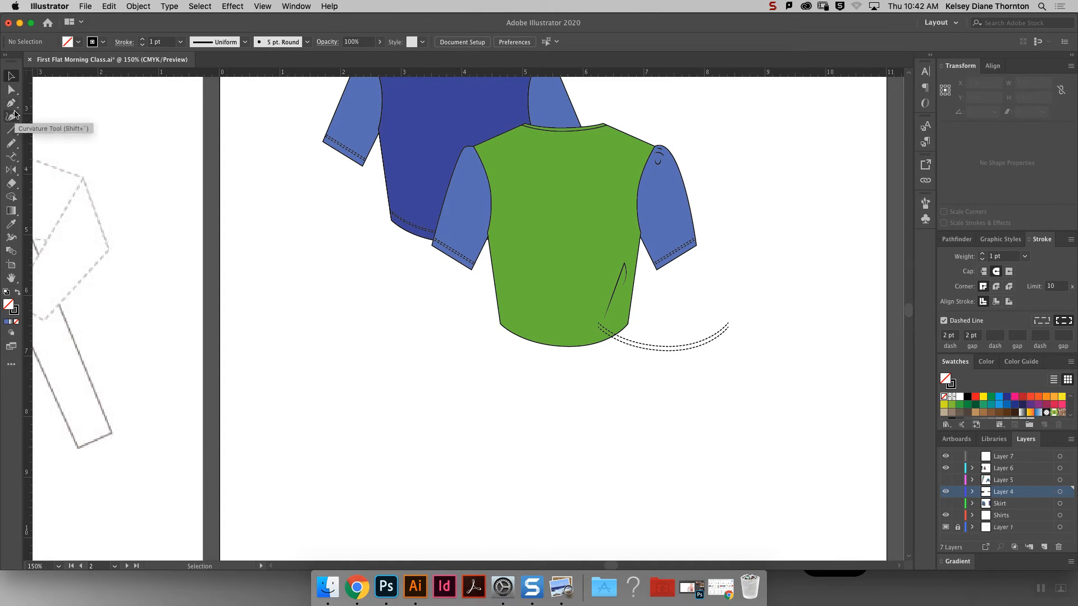
Draw a horizontal dashed line segment about 0.035 in long just below the middle of the moved stitch lines.
click(11, 130)
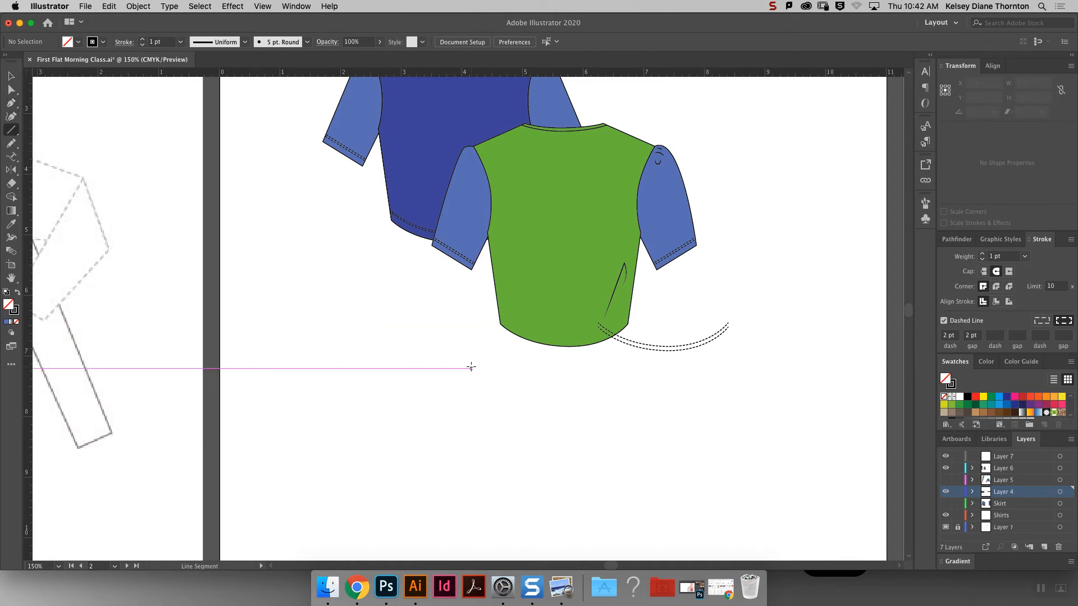
key(super+equal)
key(super+equal)
key(super+equal)
key(super+equal)
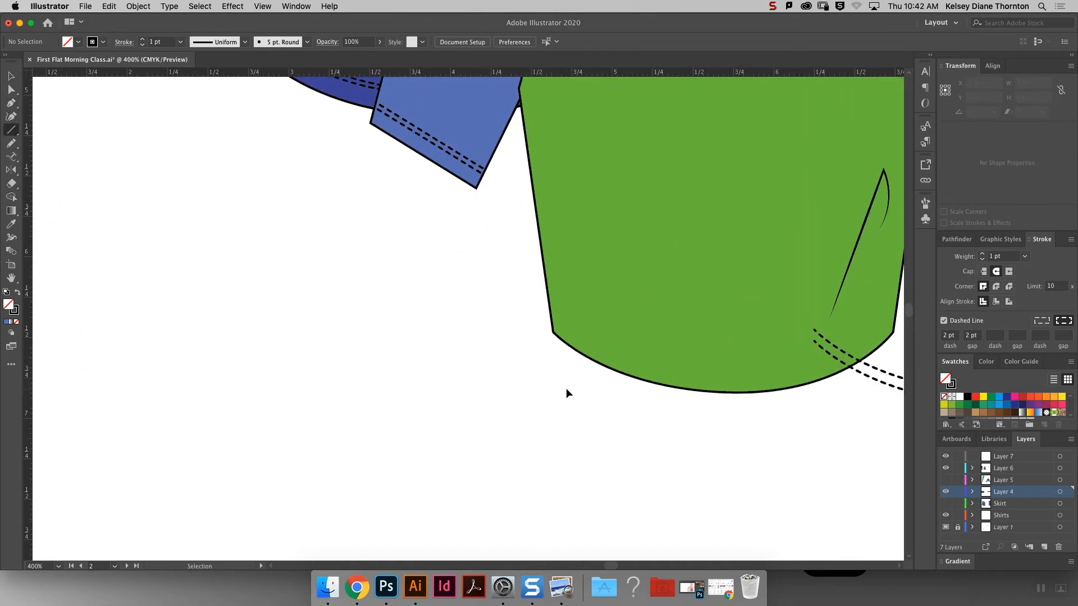
drag(607, 565, 612, 568)
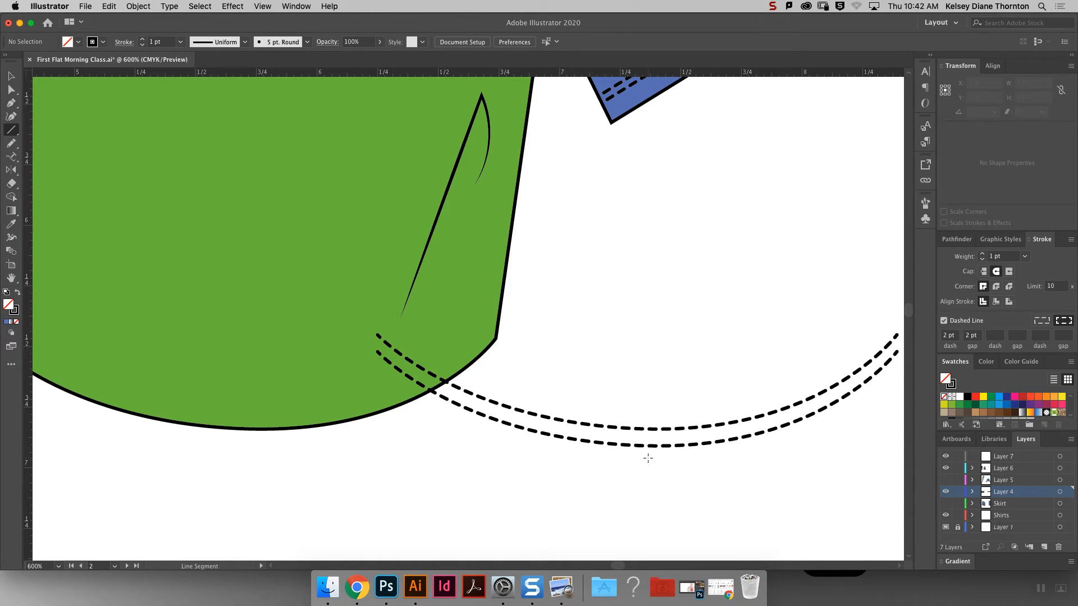
drag(648, 465, 656, 467)
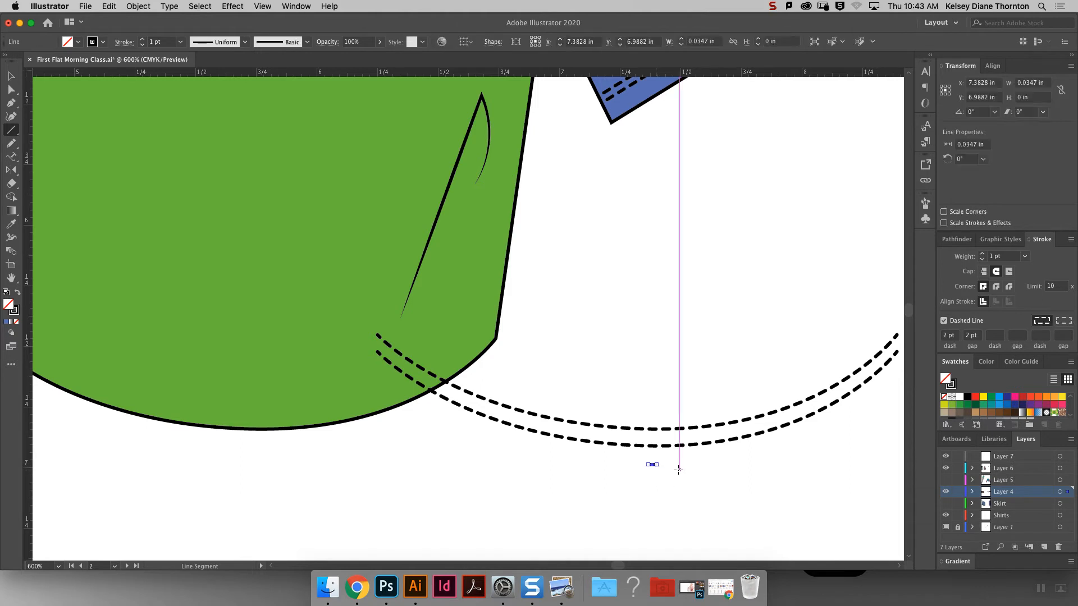
Try the butt cap on the short stitch segment and restore its round cap.
key(super+equal)
key(super+equal)
key(super+equal)
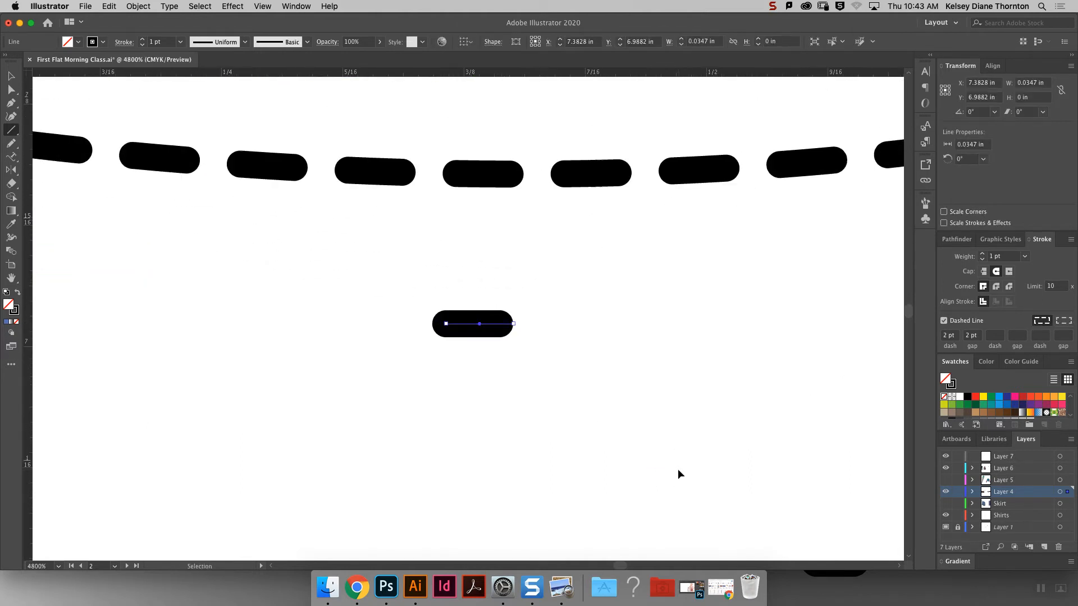
click(984, 272)
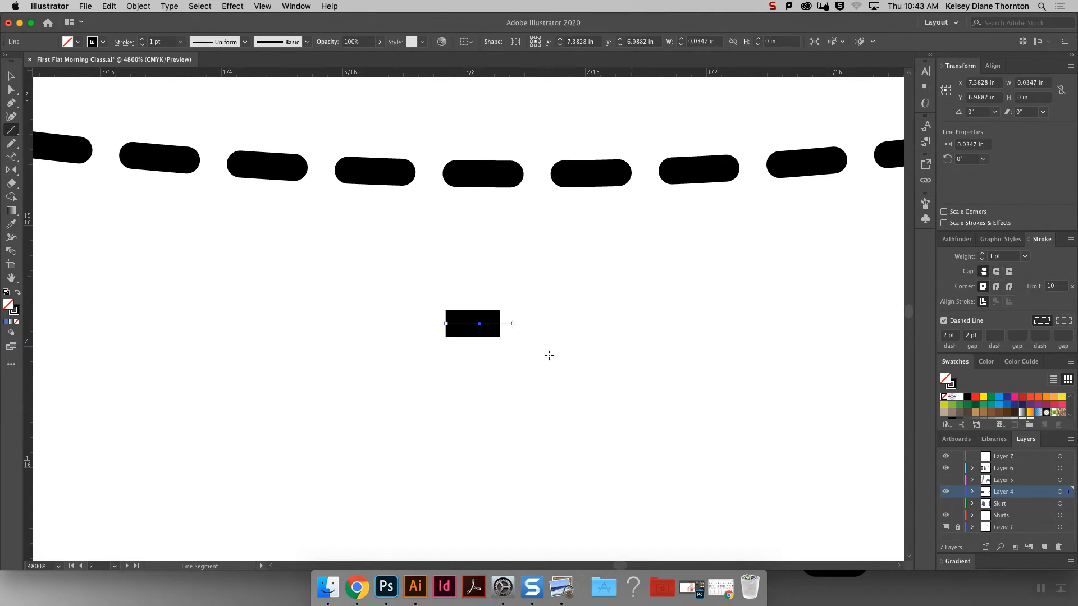
click(997, 272)
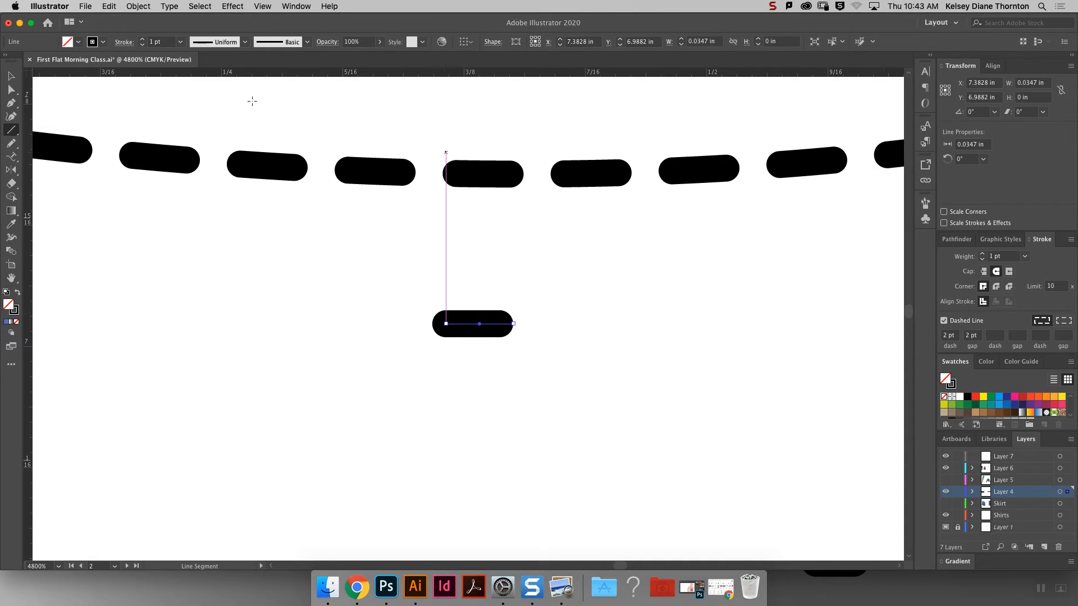
Duplicate the short stitch segment about 0.025 in below the original to make a double stitch.
click(12, 76)
click(649, 348)
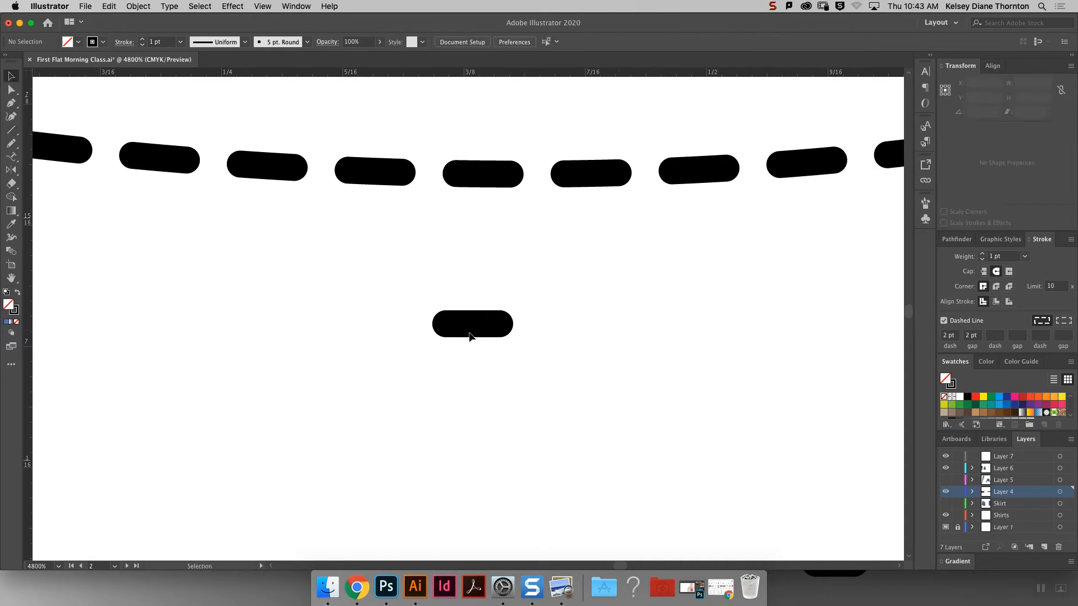
click(484, 326)
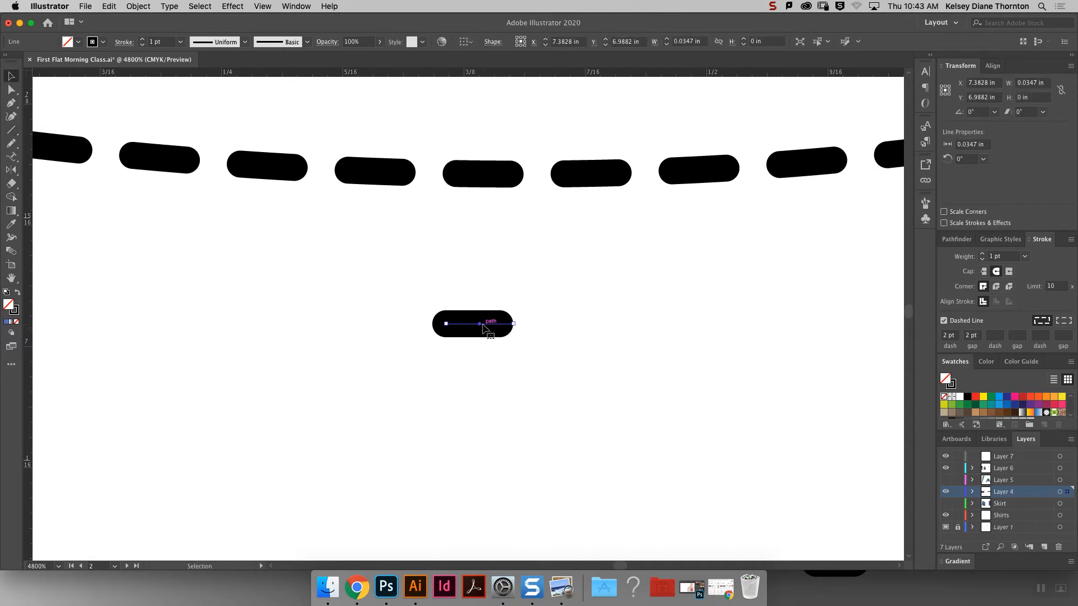
drag(483, 327, 487, 385)
click(562, 369)
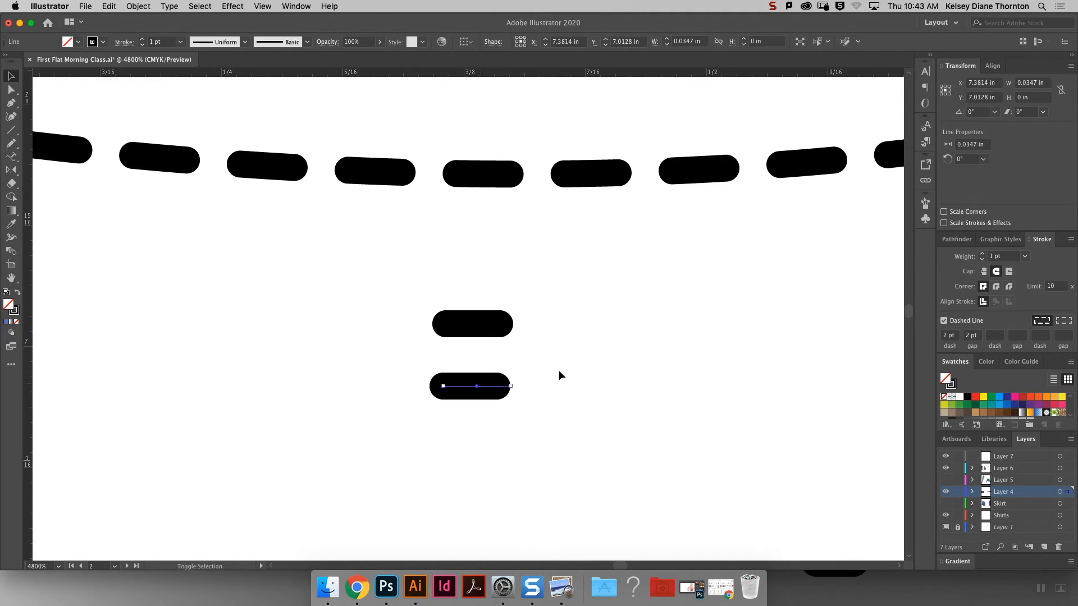
Align the two short stitch segments to each other on their horizontal centers.
drag(551, 417, 405, 370)
drag(390, 271, 535, 409)
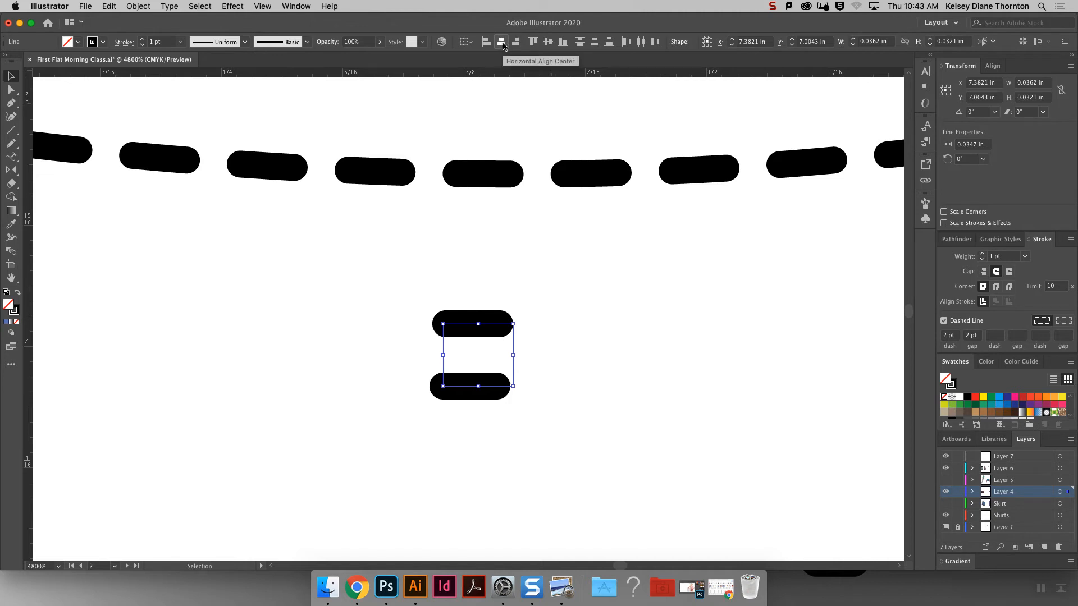
click(503, 46)
click(632, 377)
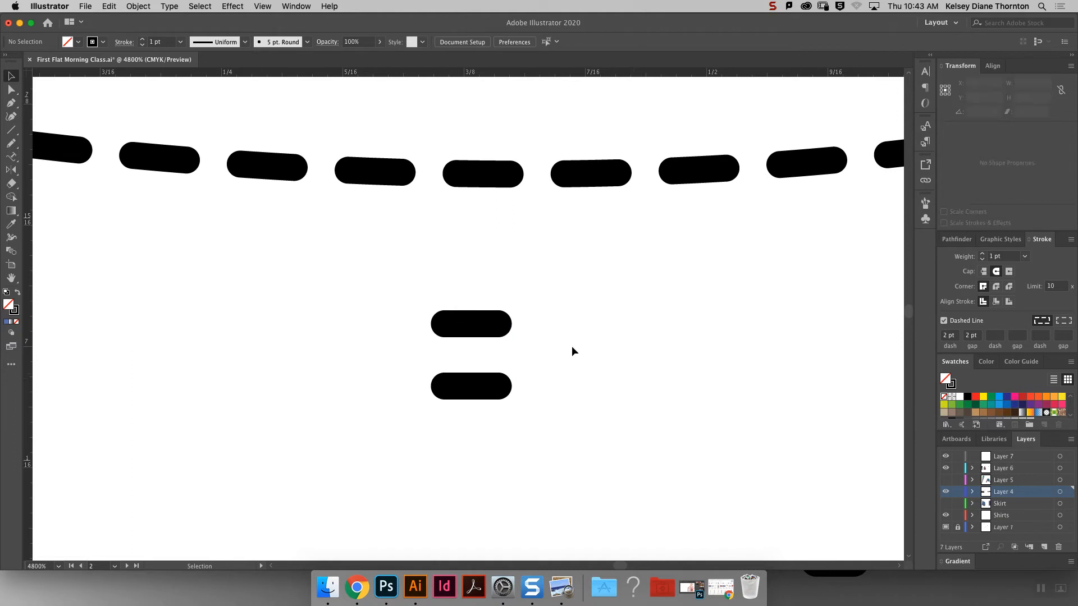
Start a new pattern brush from the two aligned stitch segments, enlarging the brush list to show all its entries.
drag(576, 446, 384, 300)
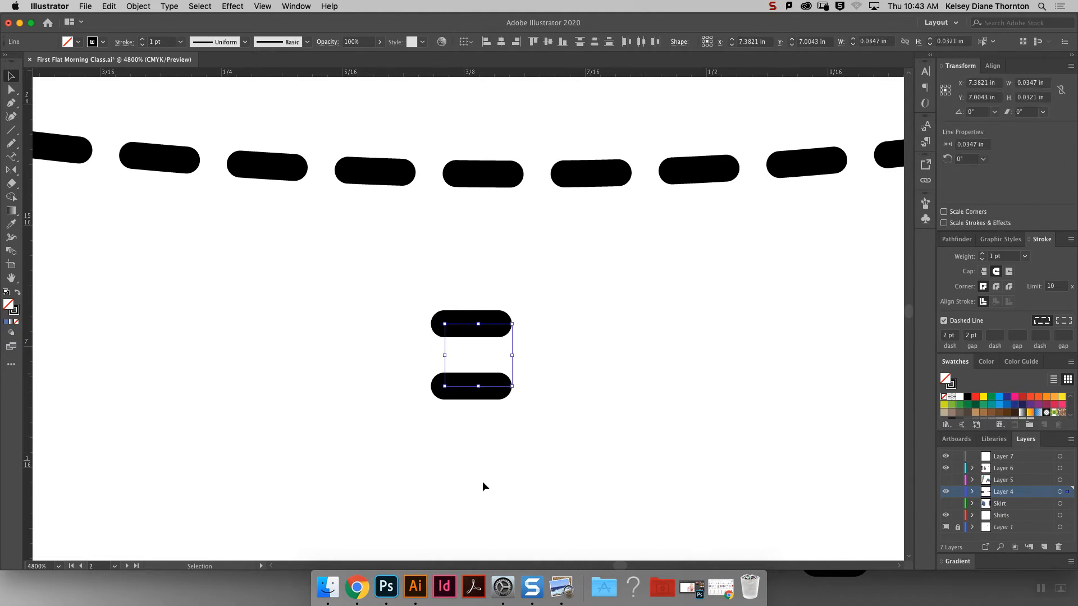
click(140, 6)
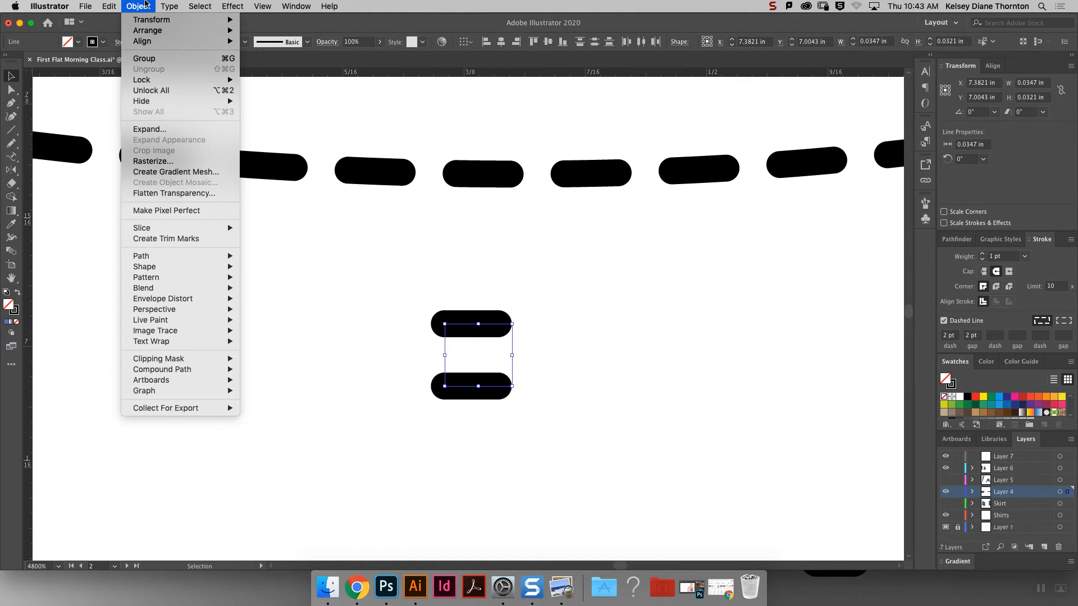
click(925, 203)
click(924, 204)
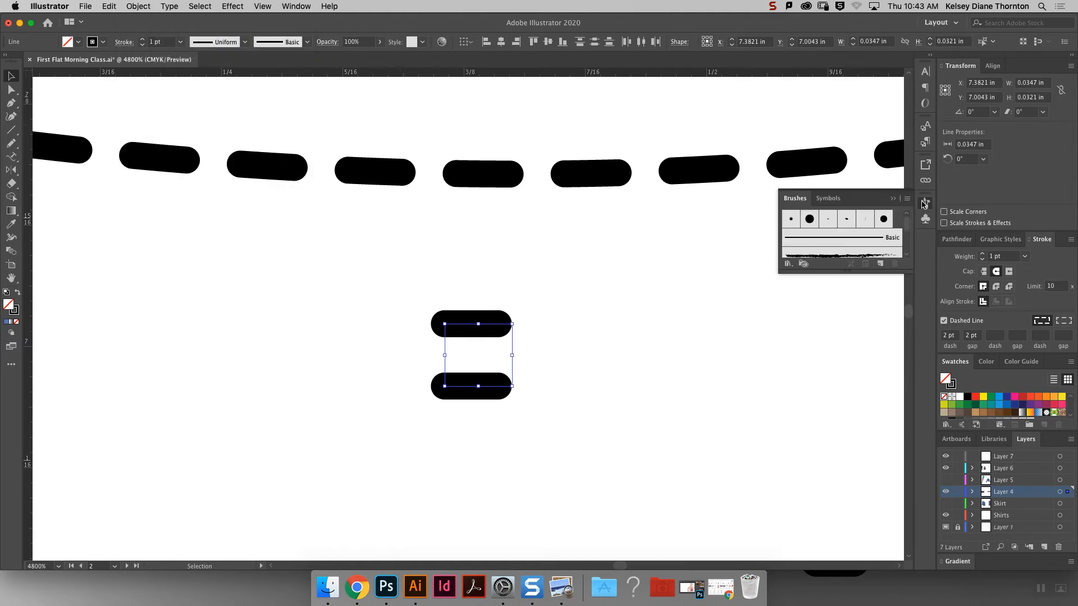
drag(844, 273, 847, 305)
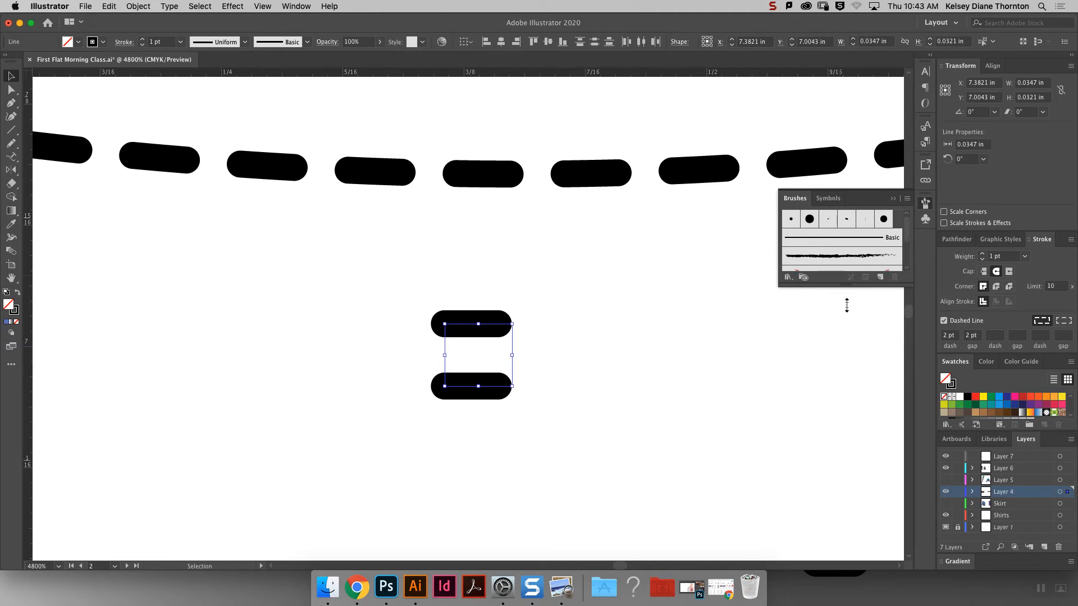
drag(844, 376, 845, 396)
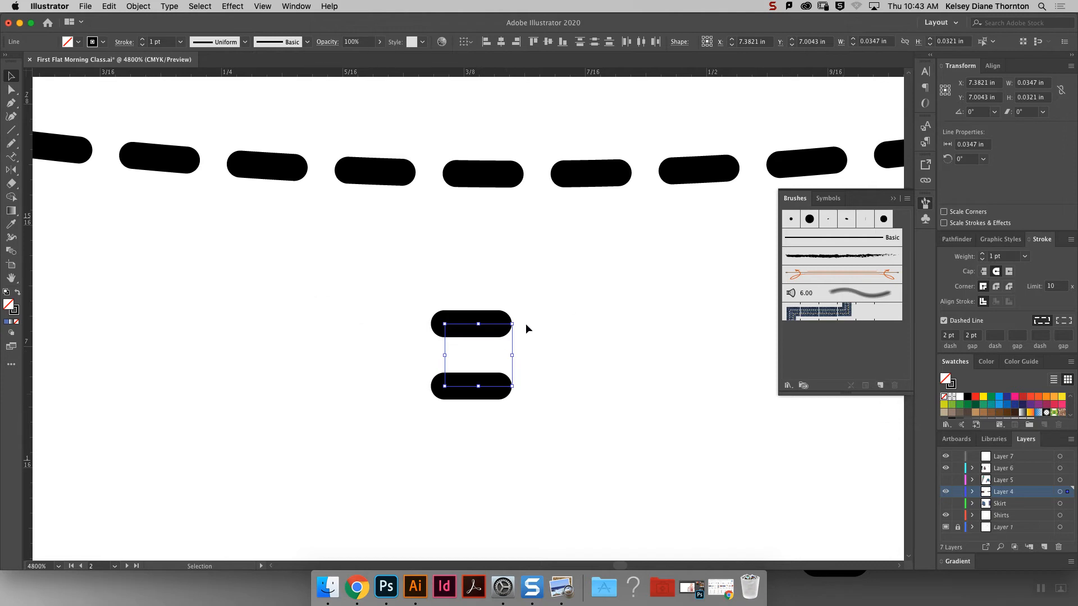
click(881, 390)
drag(594, 256, 373, 221)
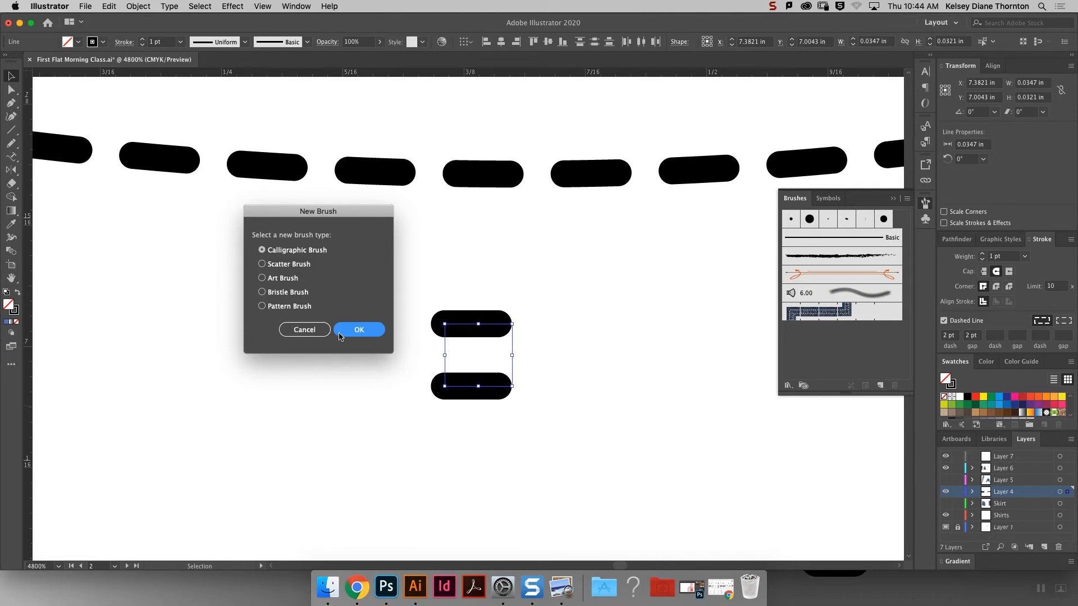
click(263, 306)
click(358, 332)
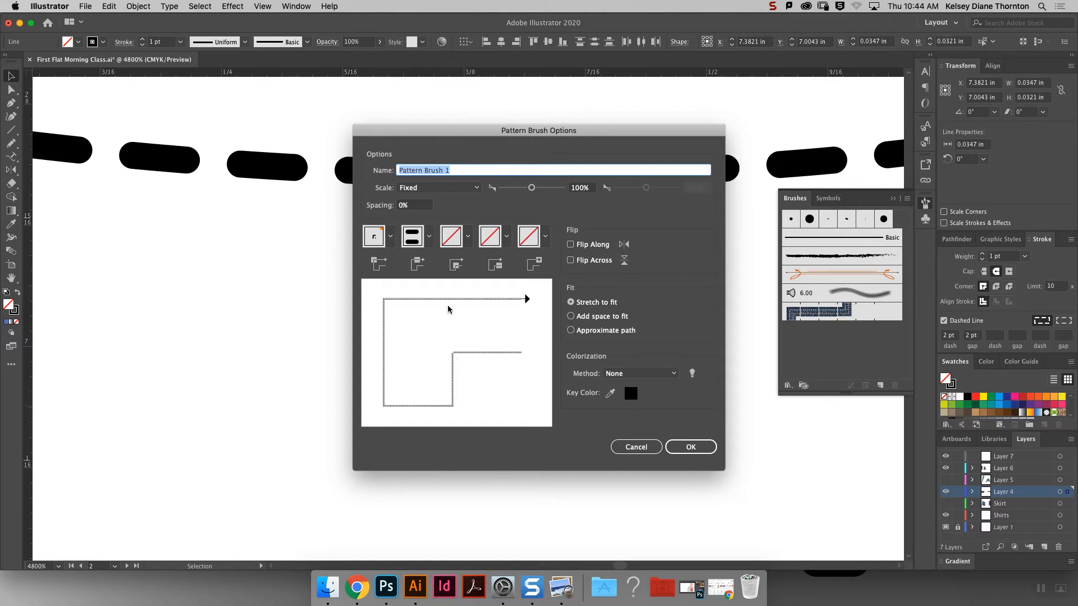
Set the pattern brush's spacing to 50% and create the brush.
mouse_move(448, 133)
mouse_down()
mouse_move(878, 123)
mouse_move(765, 123)
mouse_up()
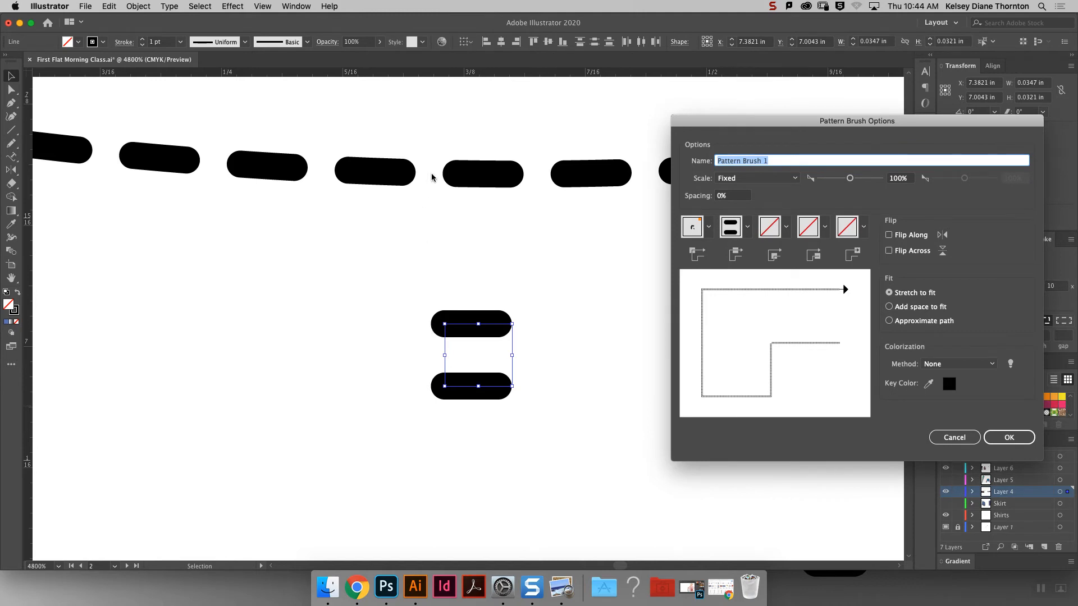
click(728, 196)
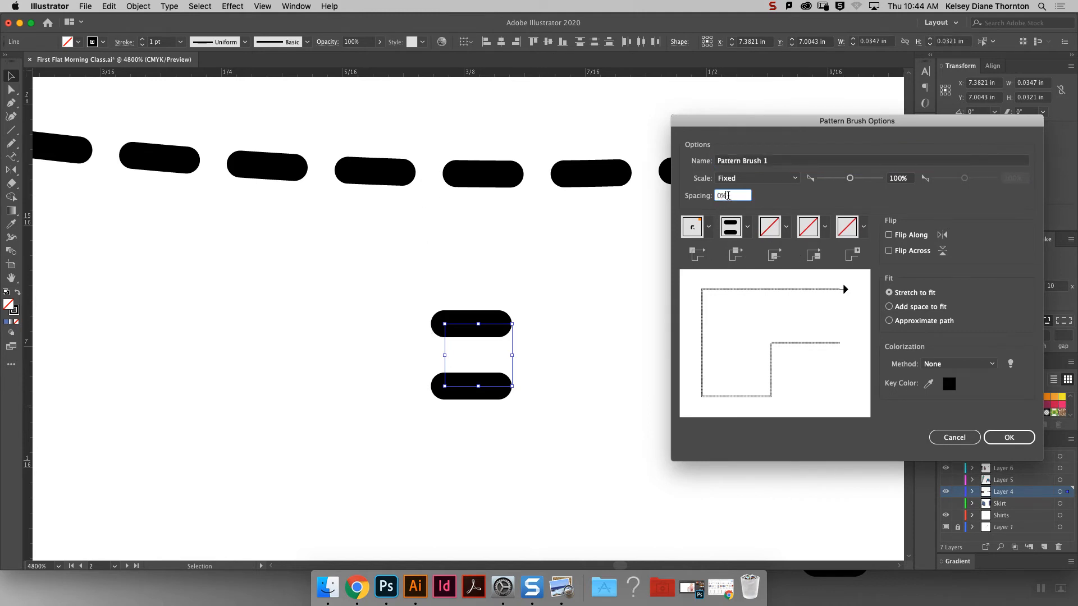
drag(727, 195, 713, 194)
text(50)
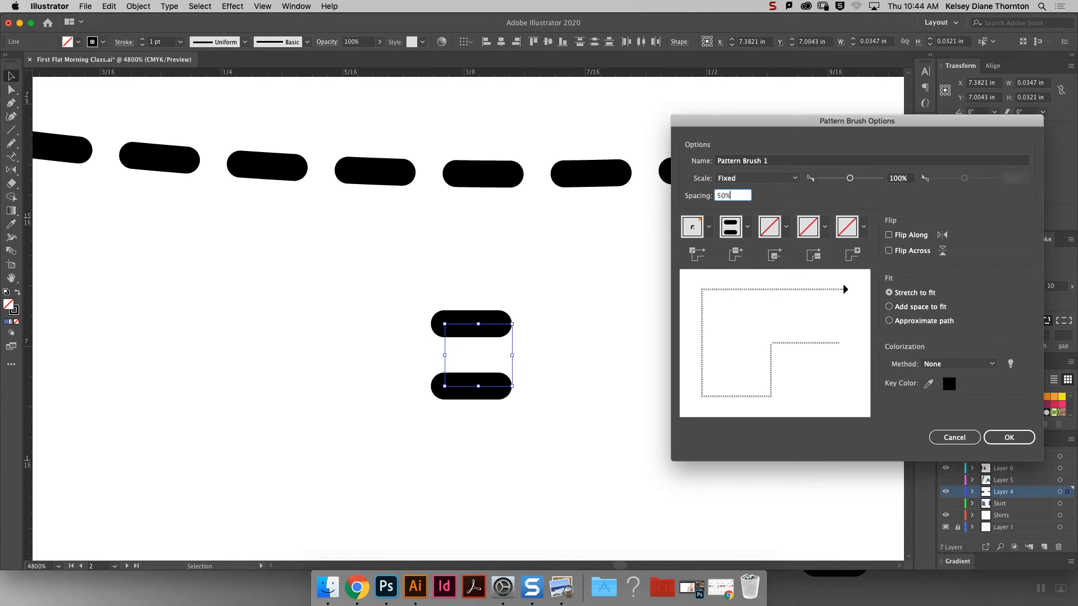
key(Return)
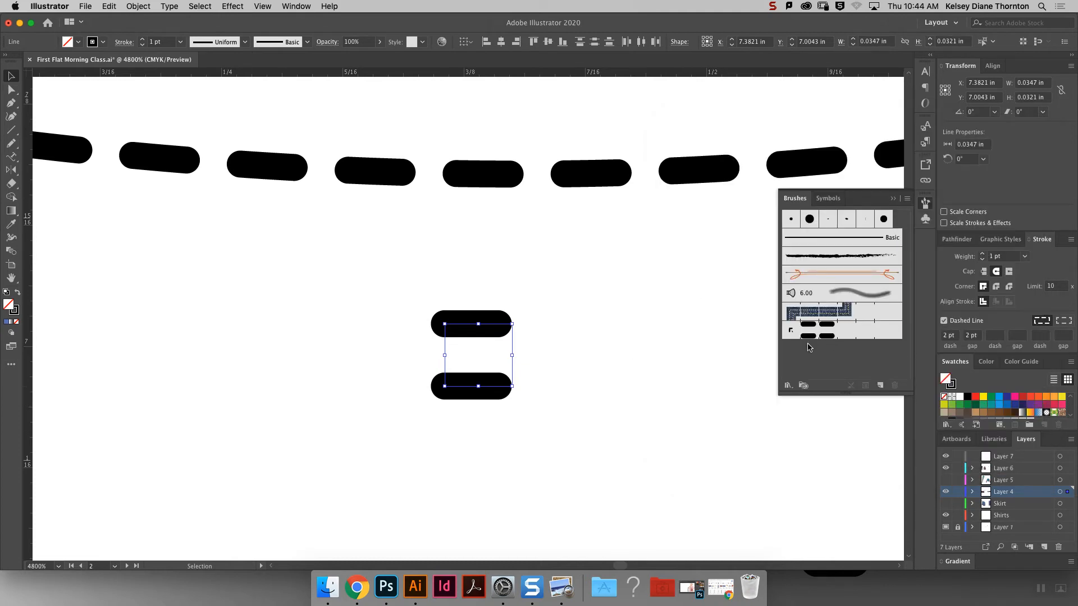
Draw an undashed U-shaped curve about 1.07 in wide and 0.23 in high below the short double stitch with the Pen tool.
key(super+minus)
key(super+minus)
key(super+minus)
key(super+minus)
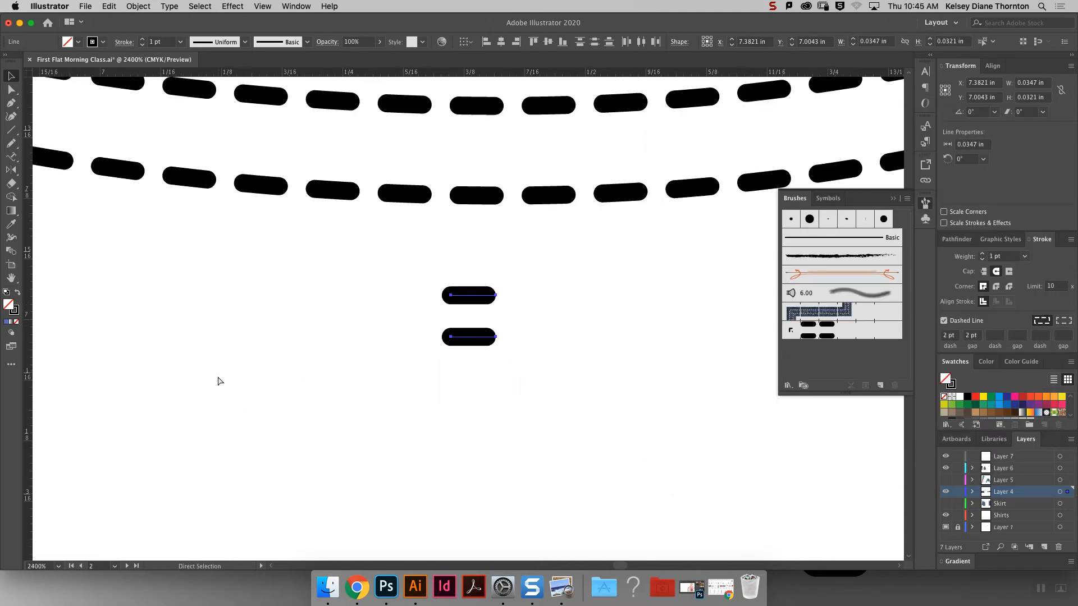
key(p)
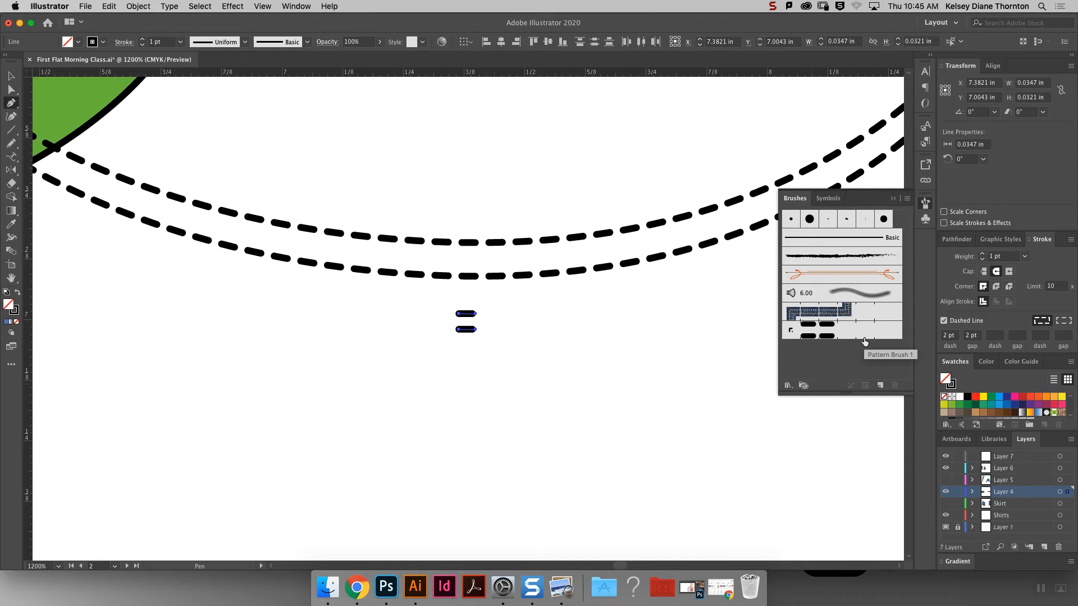
drag(167, 355, 234, 427)
drag(686, 404, 803, 275)
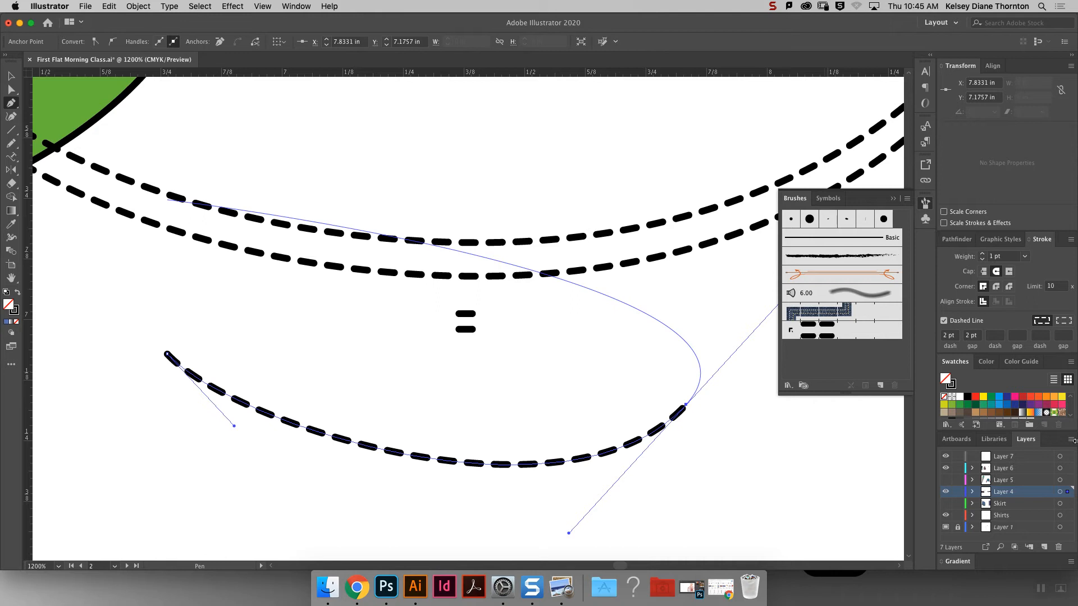
click(943, 320)
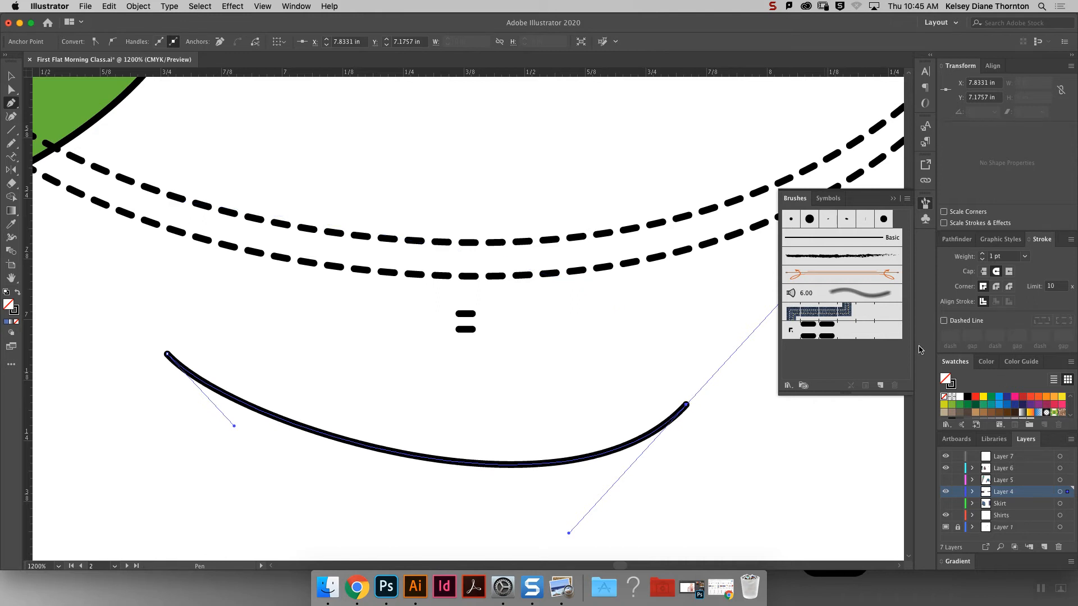
Apply the new double-stitch pattern brush to the curve and deselect it.
click(11, 76)
click(773, 480)
click(631, 442)
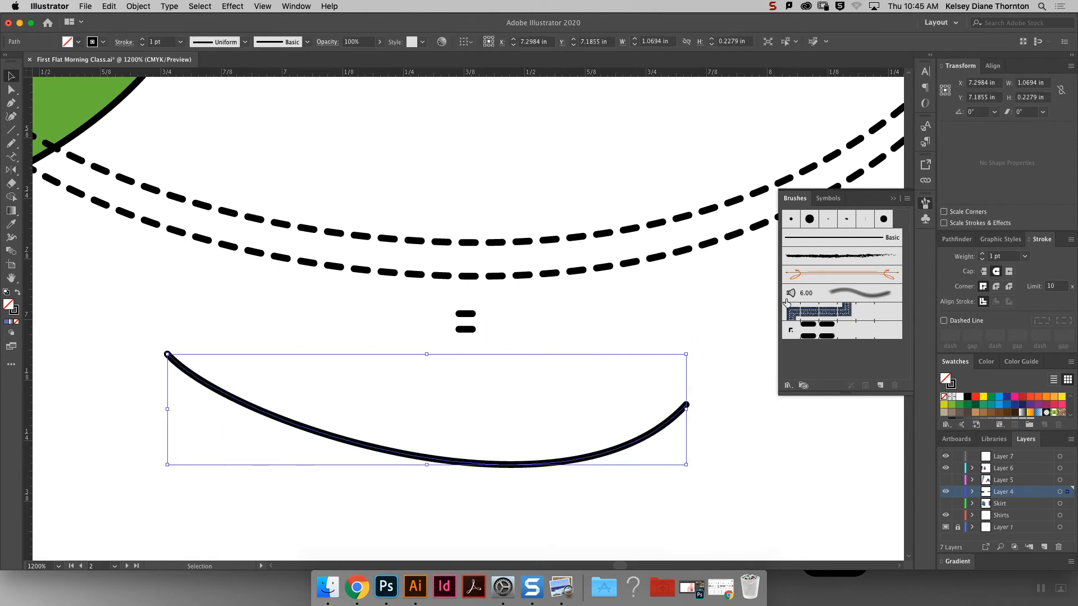
click(830, 334)
click(726, 351)
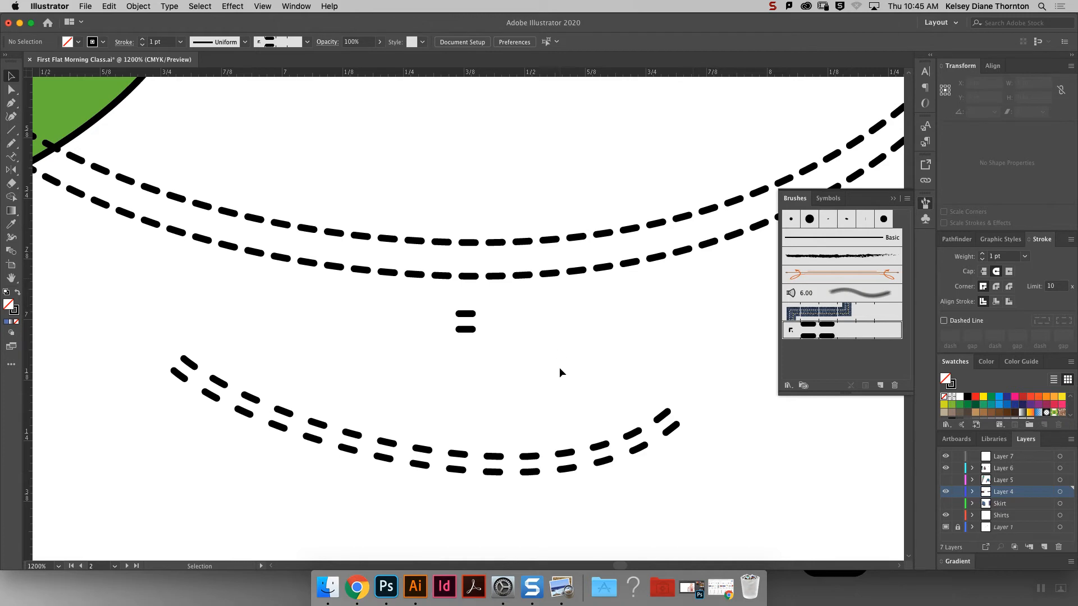
Copy the gather strokes from the green waistband of the blue pants.
key(super+minus)
key(super+minus)
key(super+minus)
key(super+minus)
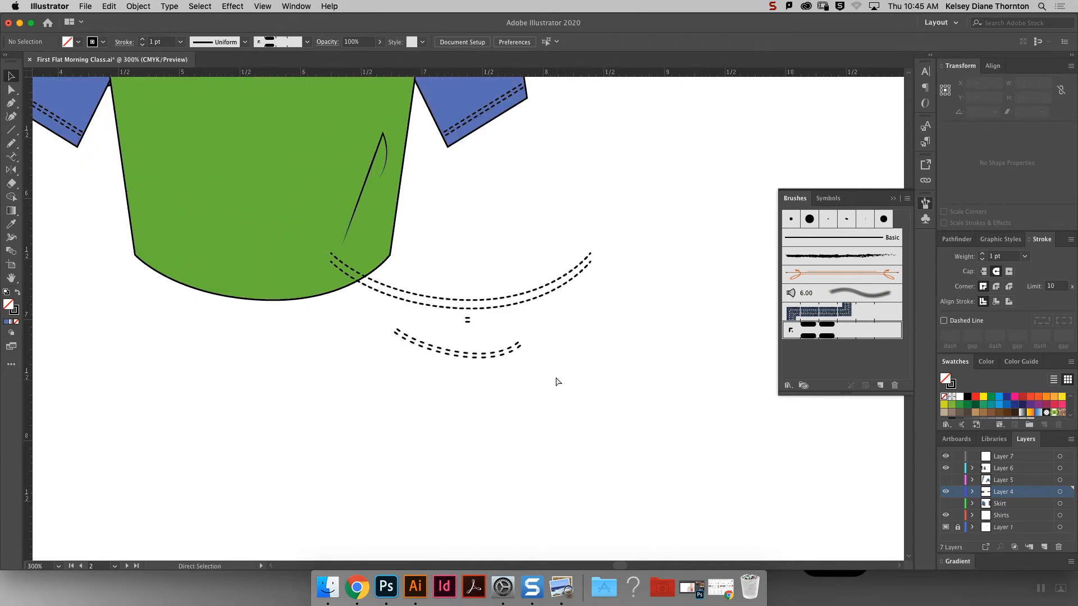
key(super+minus)
drag(618, 566, 564, 567)
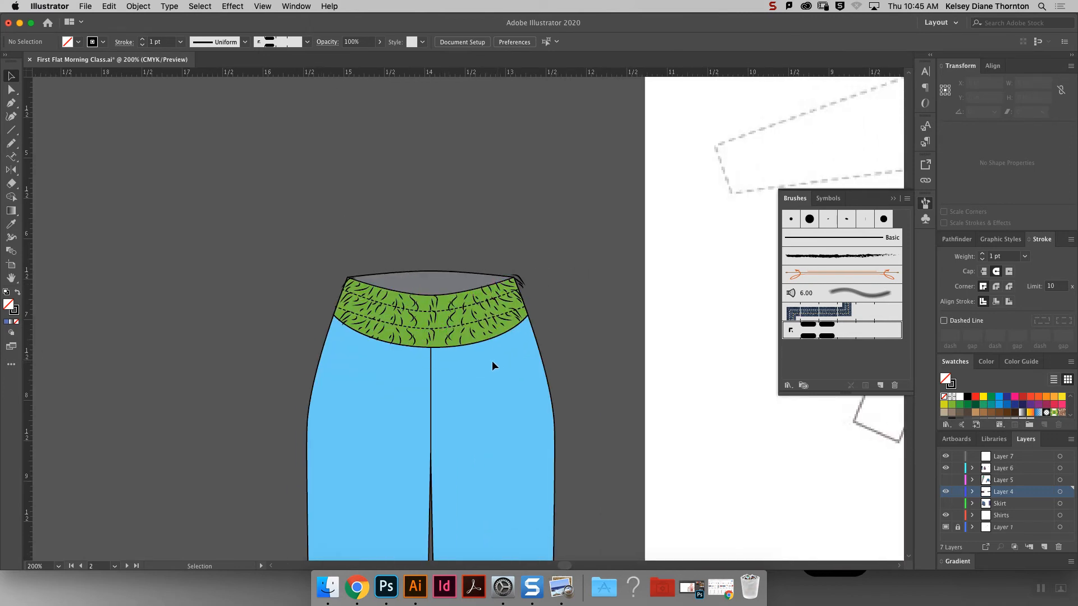
click(403, 319)
drag(523, 368, 459, 244)
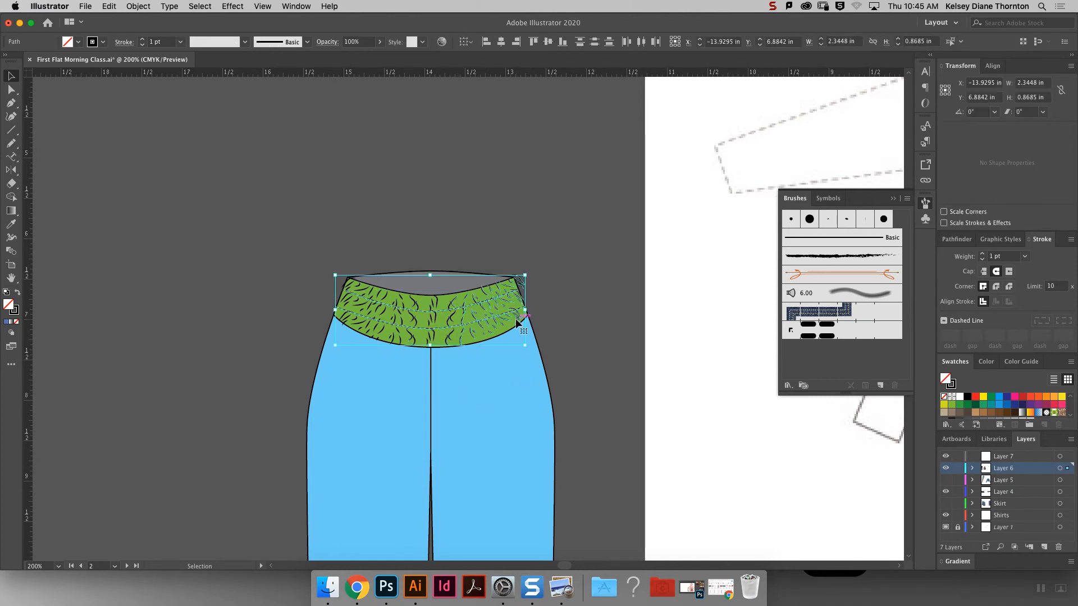
drag(480, 327, 690, 234)
click(679, 320)
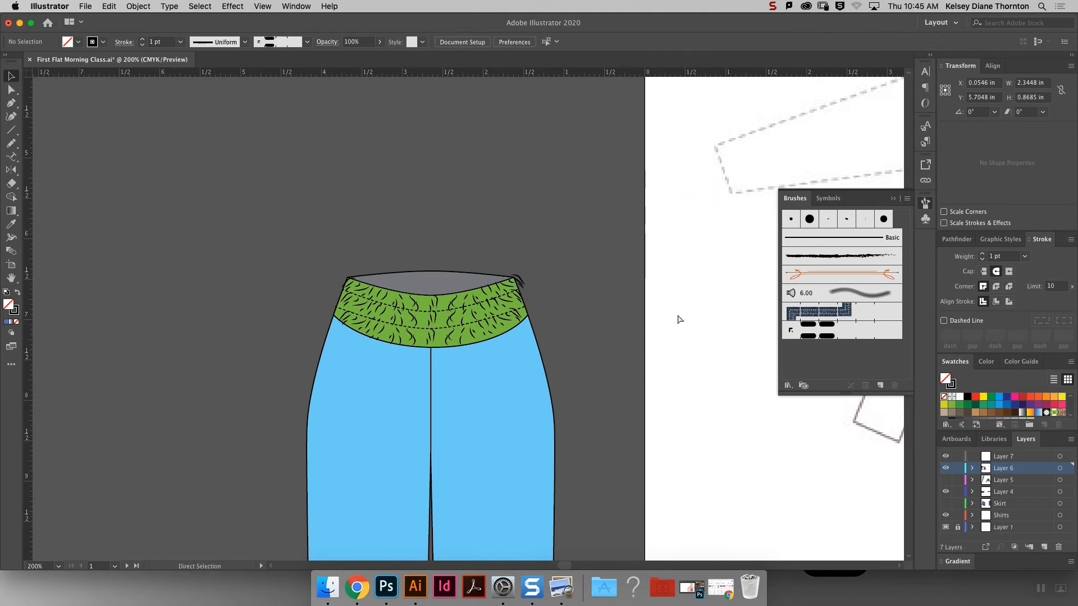
Paste the waistband gather strokes into the blank area below the green shirt.
drag(566, 565, 631, 564)
scroll(550, 425, up, 2)
scroll(551, 425, down, 5)
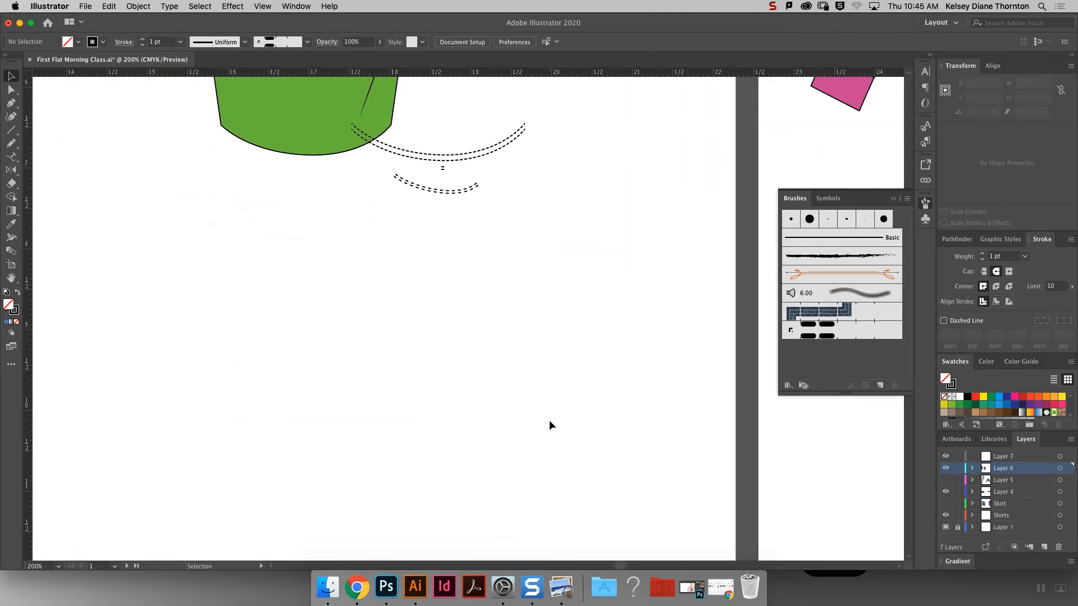
scroll(549, 422, down, 5)
key(super+v)
Delete all of the pasted gather strokes from the blank area.
click(434, 370)
drag(460, 384, 587, 290)
key(Delete)
mouse_move(481, 275)
mouse_down()
mouse_move(598, 311)
mouse_move(598, 324)
mouse_up()
key(Delete)
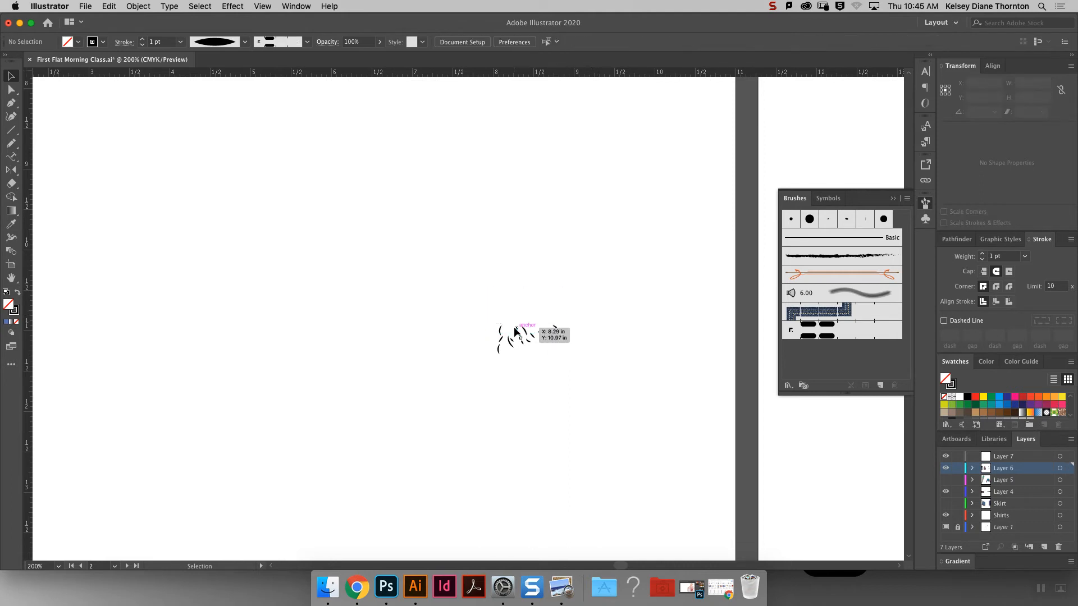
key(super+equal)
key(super+equal)
key(super+equal)
mouse_move(510, 327)
mouse_down()
mouse_move(594, 336)
mouse_move(760, 399)
mouse_move(755, 441)
mouse_up()
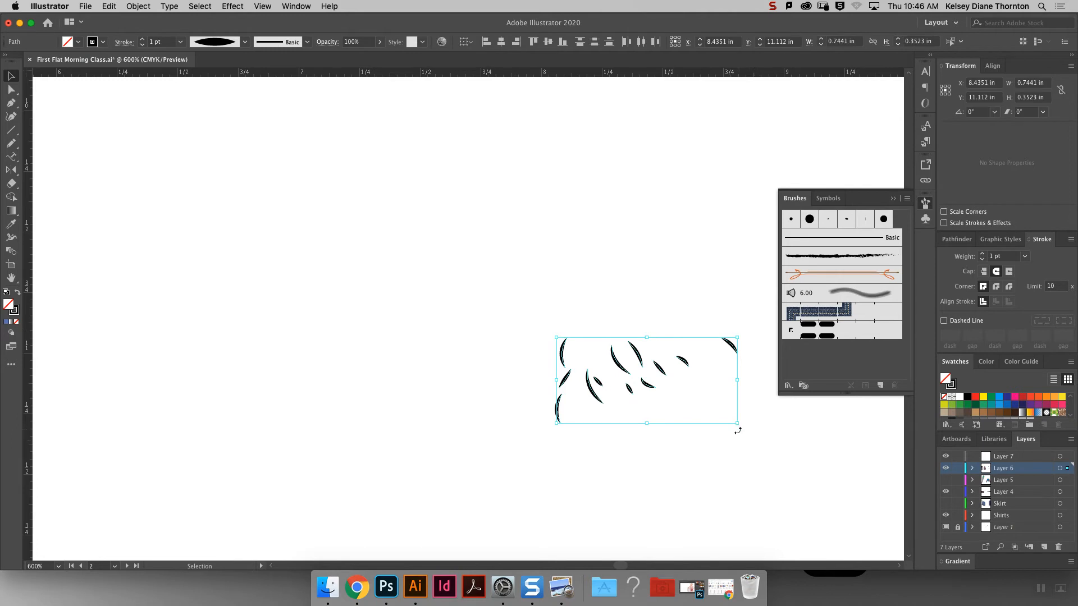
key(Delete)
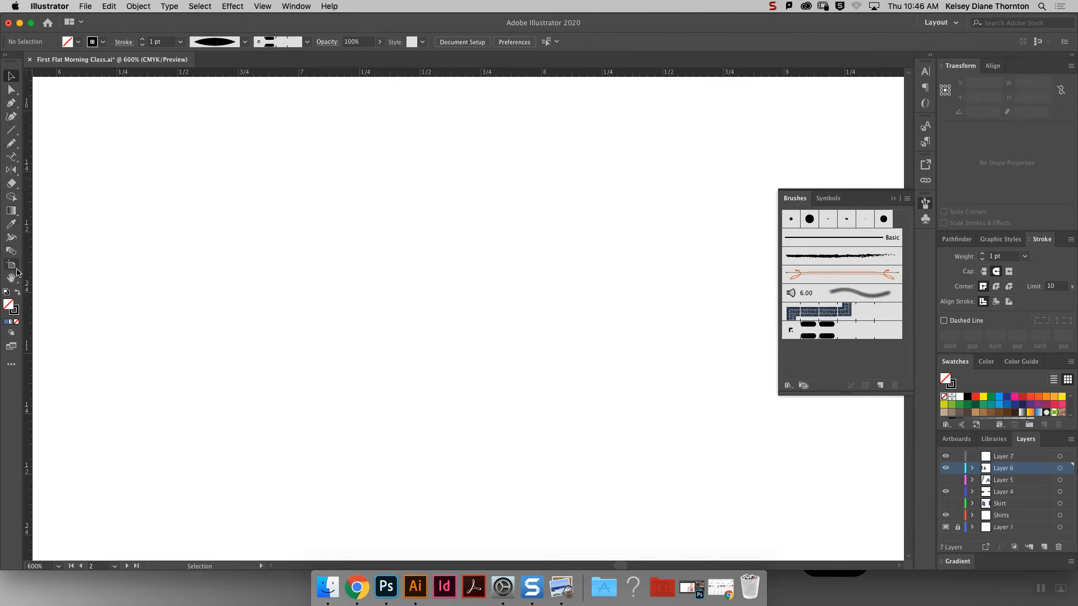
Draw a row of nine freehand gather strokes, about 0.91 in wide and 0.56 in high overall, with the Pencil tool in the blank area.
click(11, 143)
mouse_move(463, 315)
mouse_down()
mouse_move(448, 376)
mouse_move(473, 305)
mouse_up()
mouse_move(494, 385)
mouse_down()
mouse_move(512, 326)
mouse_move(520, 398)
mouse_up()
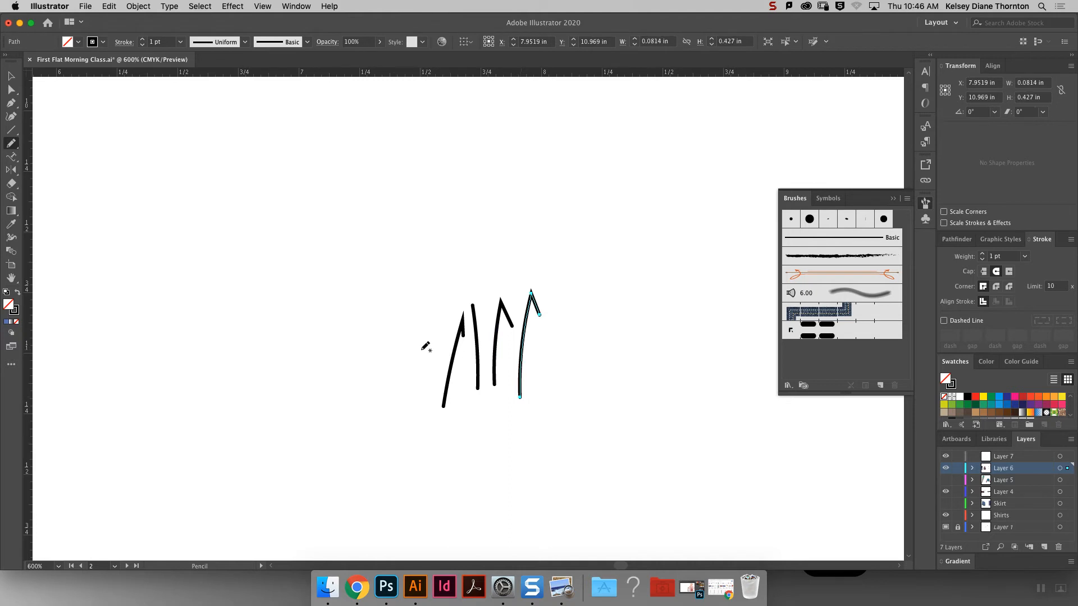
drag(410, 335, 440, 408)
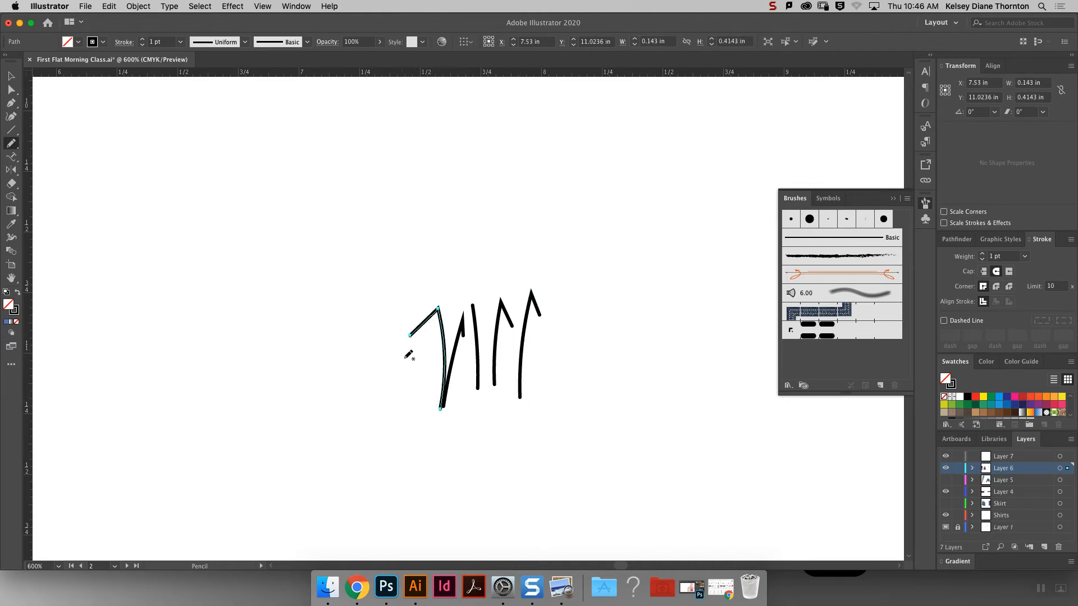
drag(426, 353, 428, 385)
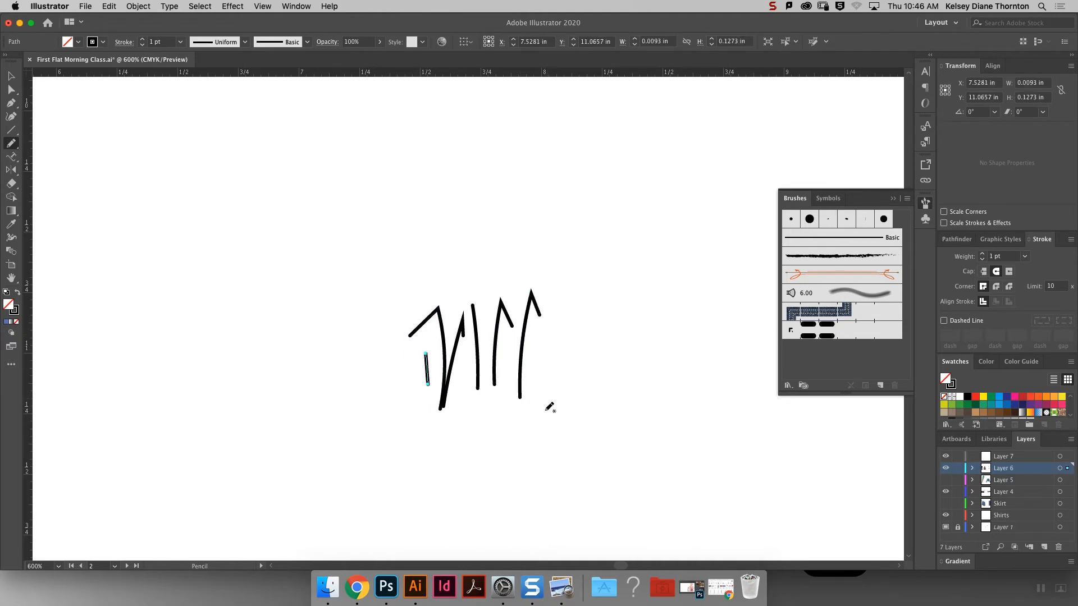
mouse_move(542, 362)
mouse_down()
mouse_move(558, 293)
mouse_move(571, 327)
mouse_move(596, 309)
mouse_move(580, 393)
mouse_up()
drag(377, 334, 398, 393)
key(super+z)
mouse_move(382, 337)
mouse_down()
mouse_move(391, 320)
mouse_move(410, 426)
mouse_up()
Apply the elliptical width profile that tapers at both ends to all the hand-drawn gather strokes and deselect them.
click(11, 76)
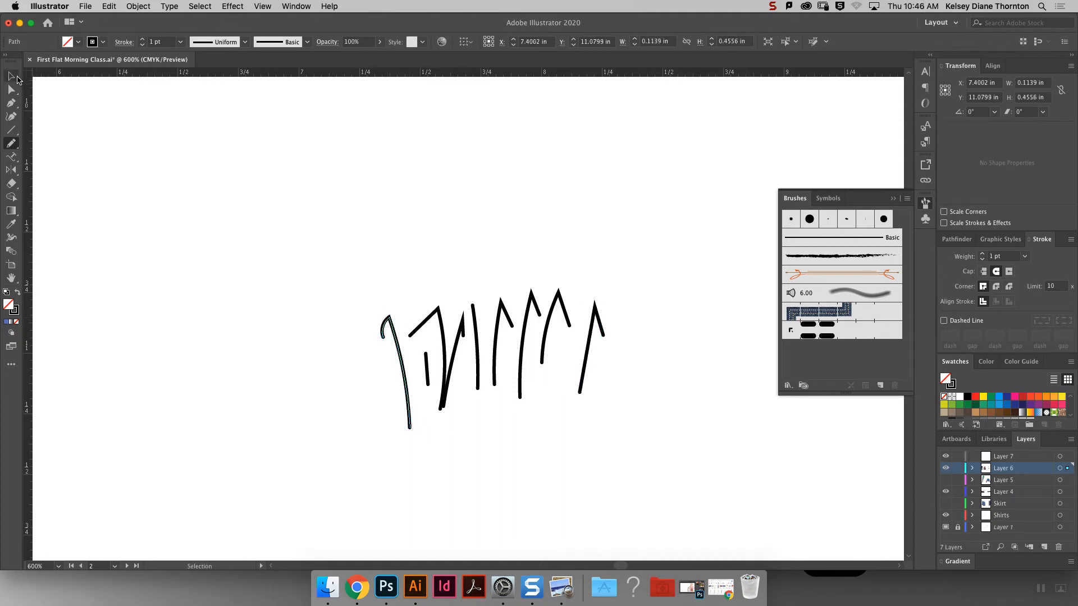
drag(663, 441, 199, 148)
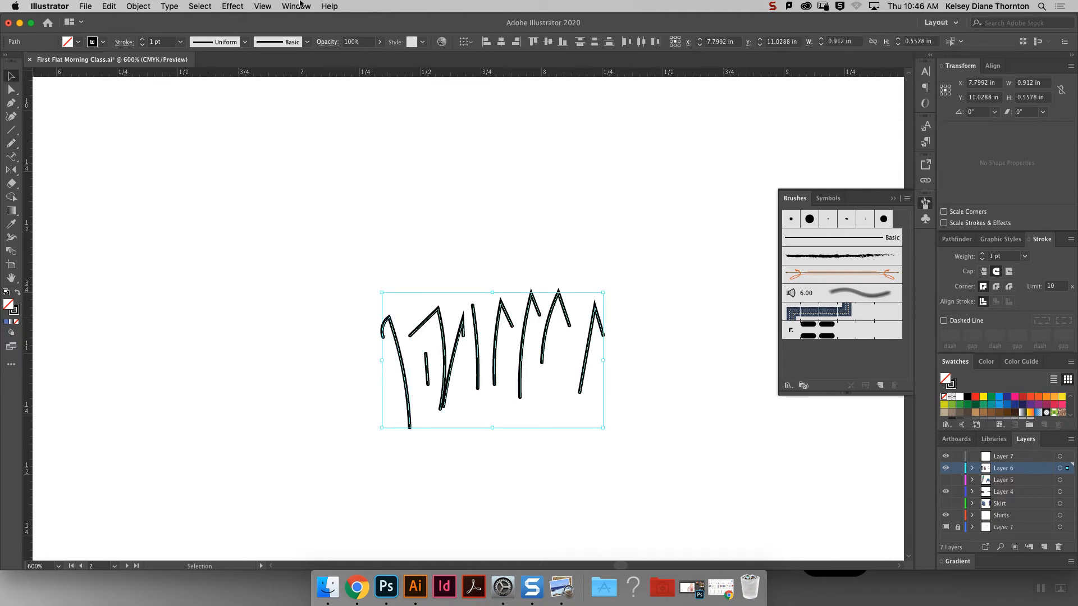
click(246, 43)
click(252, 97)
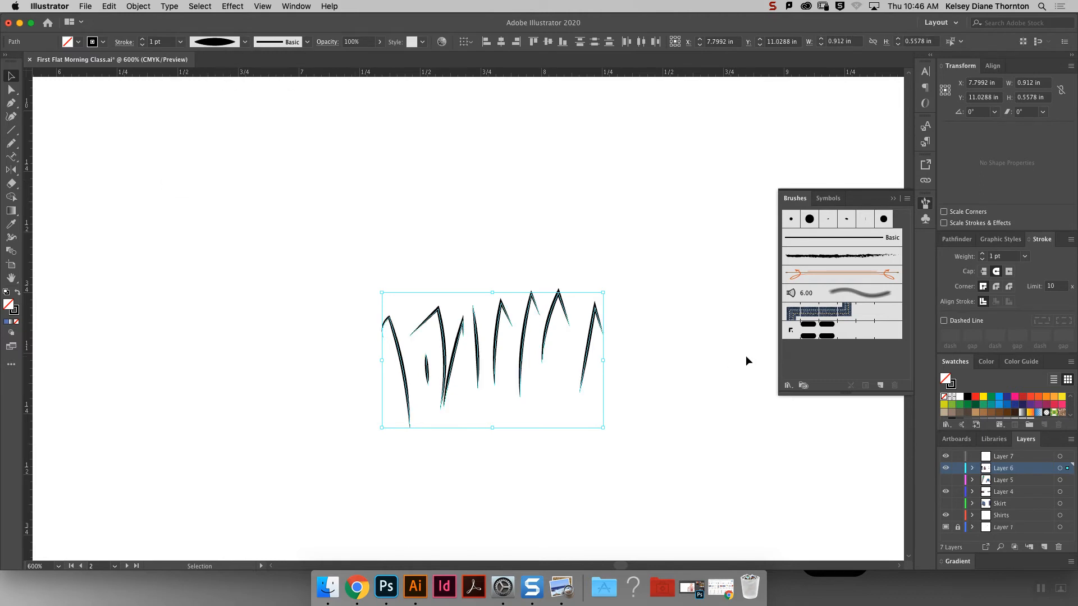
click(567, 330)
Shorten the leftmost gather stroke by moving its lower end point up to about Y 11.18 in.
click(11, 89)
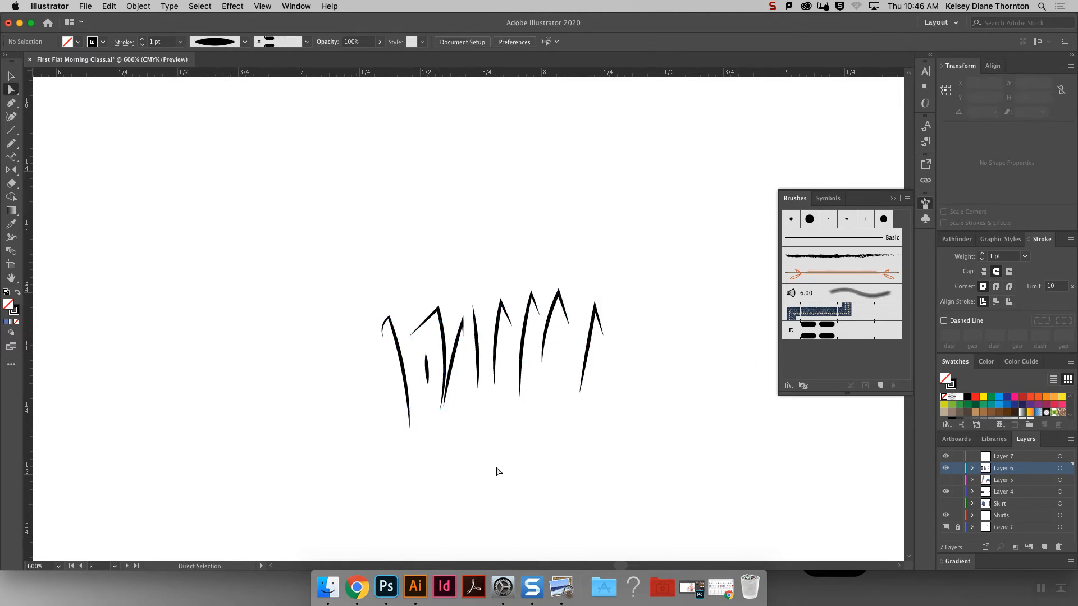
click(410, 426)
drag(411, 427, 403, 396)
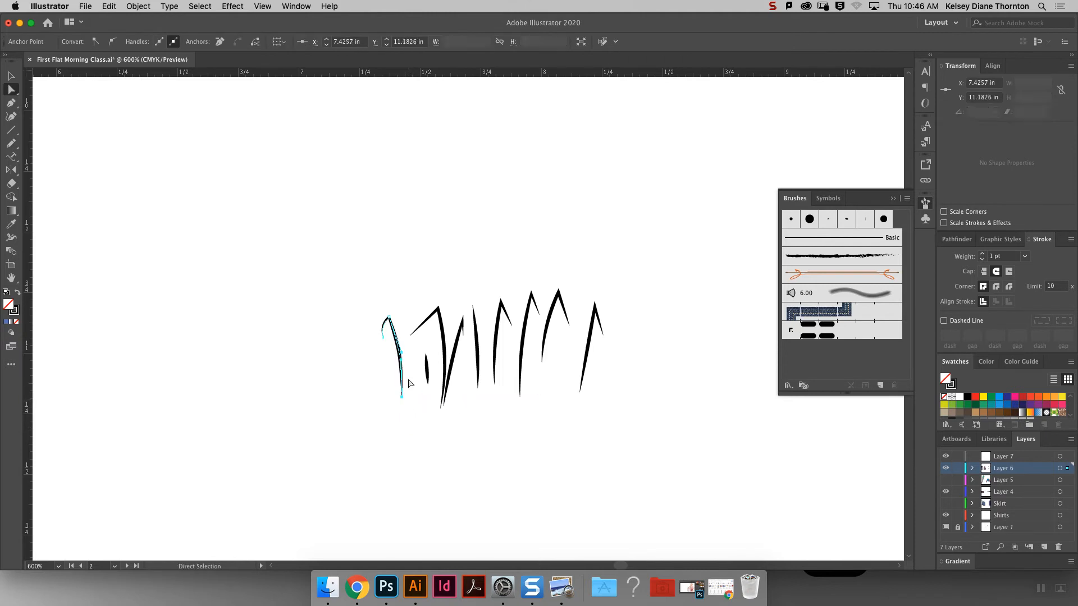
Adjust the leftmost gather's hook end and the rightmost gather's peak, and move the fourth gather's end points clear of its neighbour.
drag(382, 337, 389, 346)
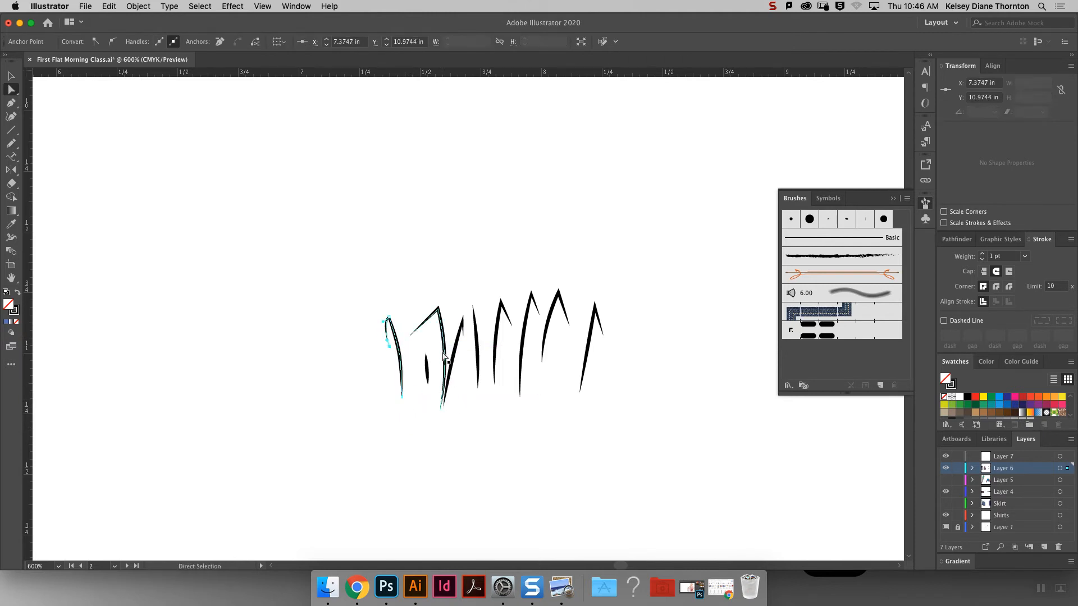
mouse_move(595, 309)
mouse_down()
mouse_move(582, 297)
mouse_move(595, 317)
mouse_up()
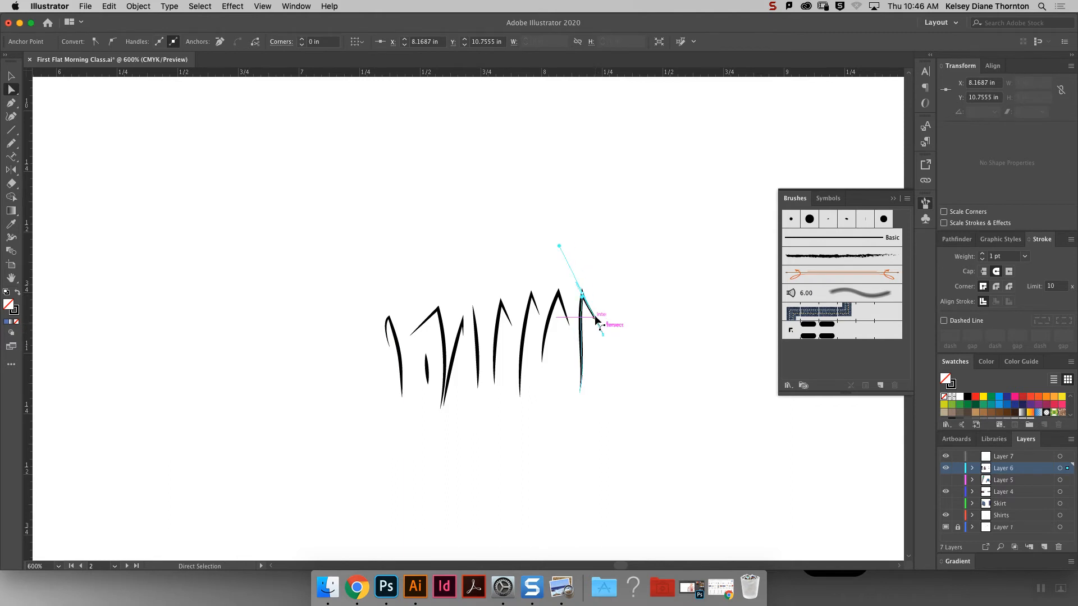
click(462, 320)
drag(462, 322, 459, 311)
drag(442, 398, 464, 401)
click(586, 427)
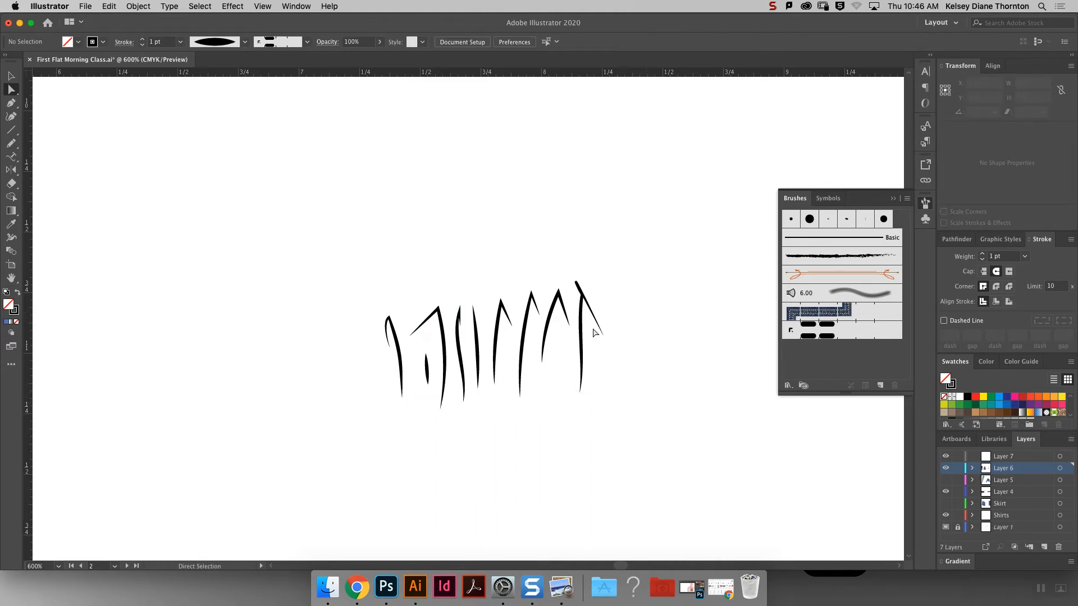
Move the rightmost gather's peak to about X 8.14 in, Y 10.80 in and shorten its handle, then deselect it.
drag(584, 297, 576, 308)
mouse_move(559, 245)
mouse_down()
mouse_move(585, 291)
mouse_move(584, 317)
mouse_up()
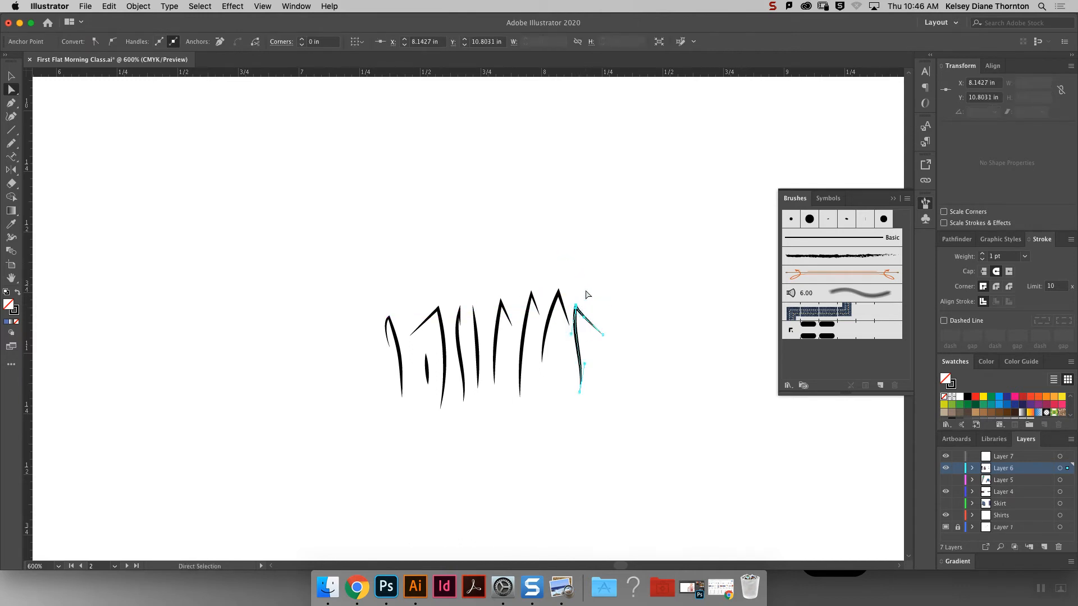
click(586, 292)
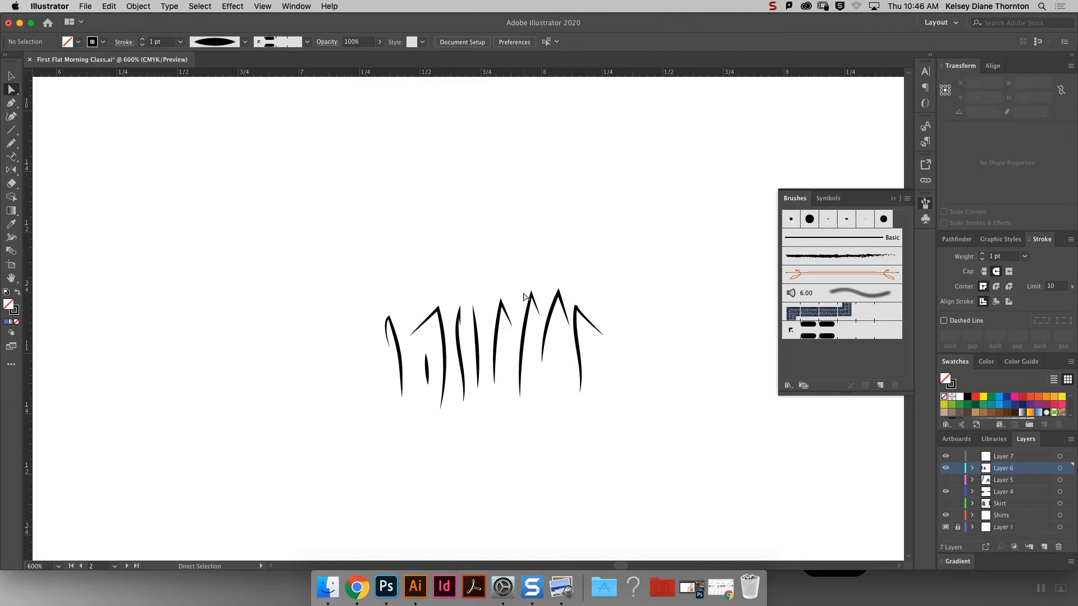
Select all the tapered gather strokes and start a new pattern brush from them.
click(11, 76)
drag(579, 521, 273, 218)
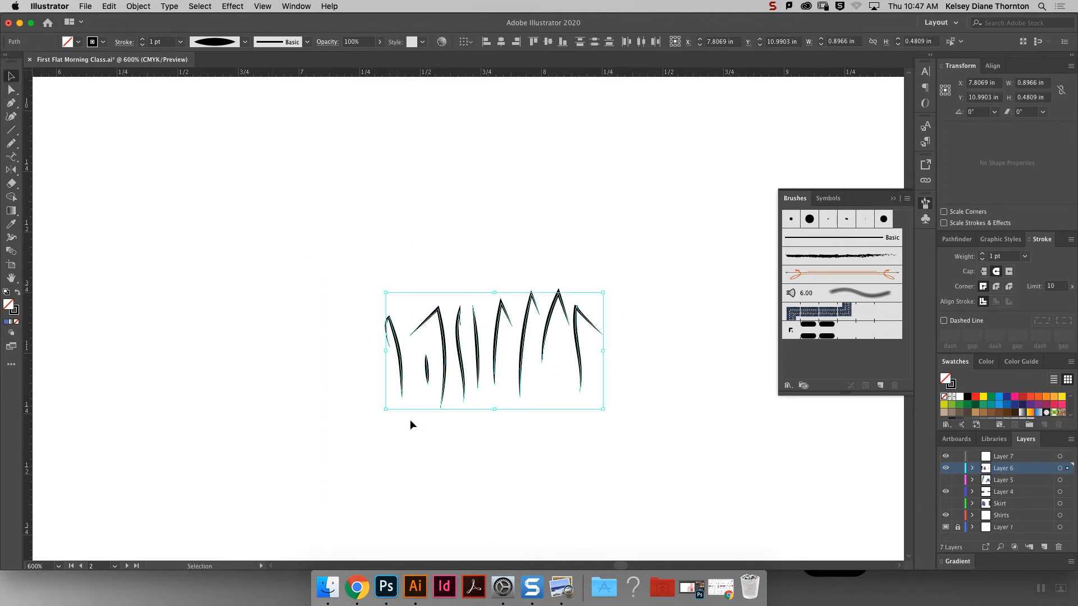
click(881, 385)
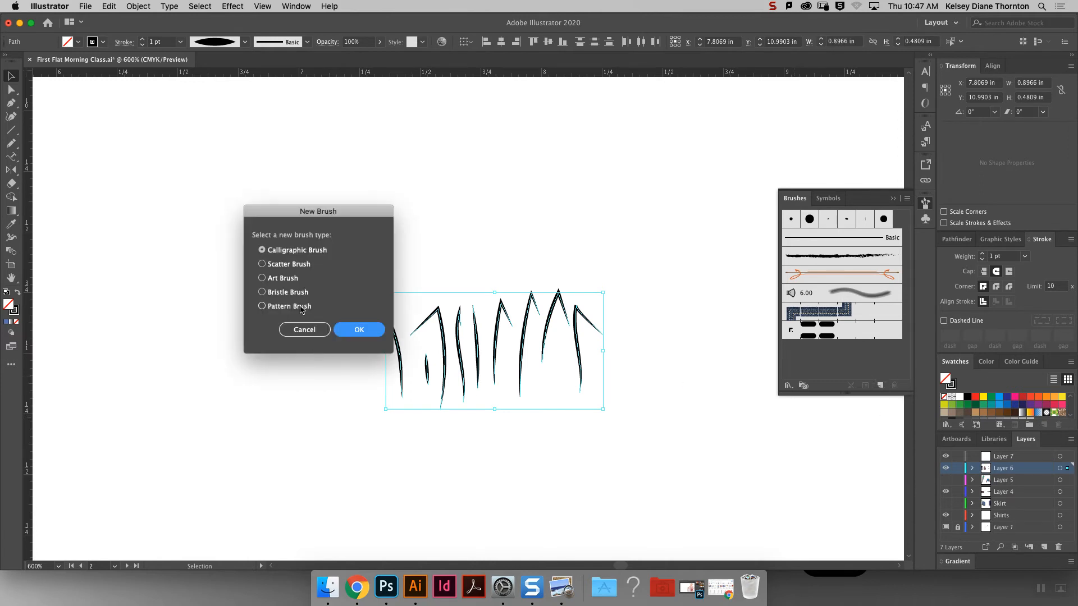
click(262, 306)
click(351, 333)
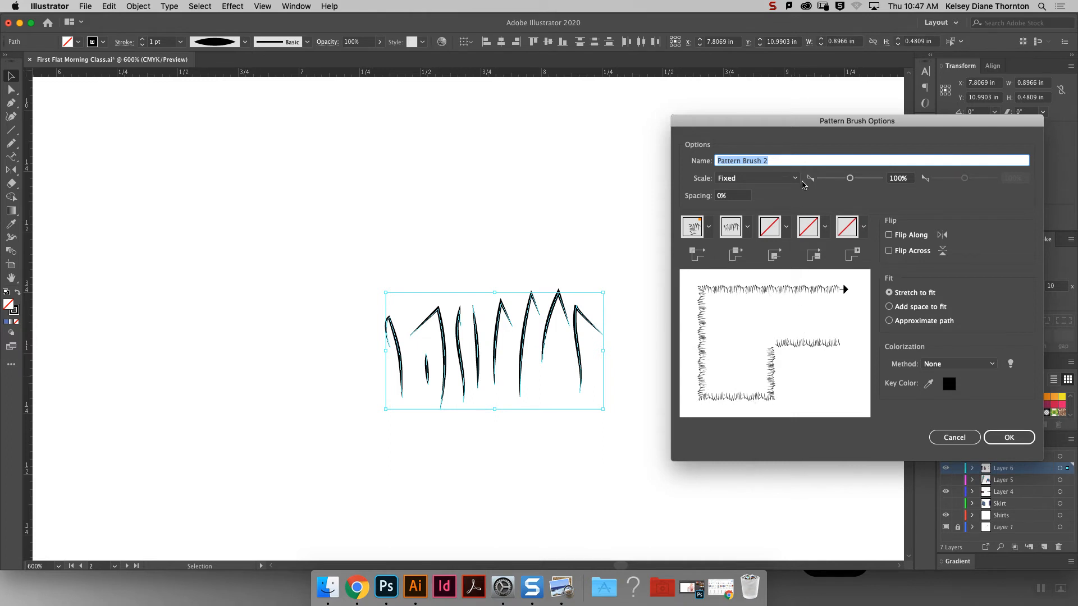
Set the pattern brush spacing to 5%, leave the colorization method at None and create the brush.
click(729, 196)
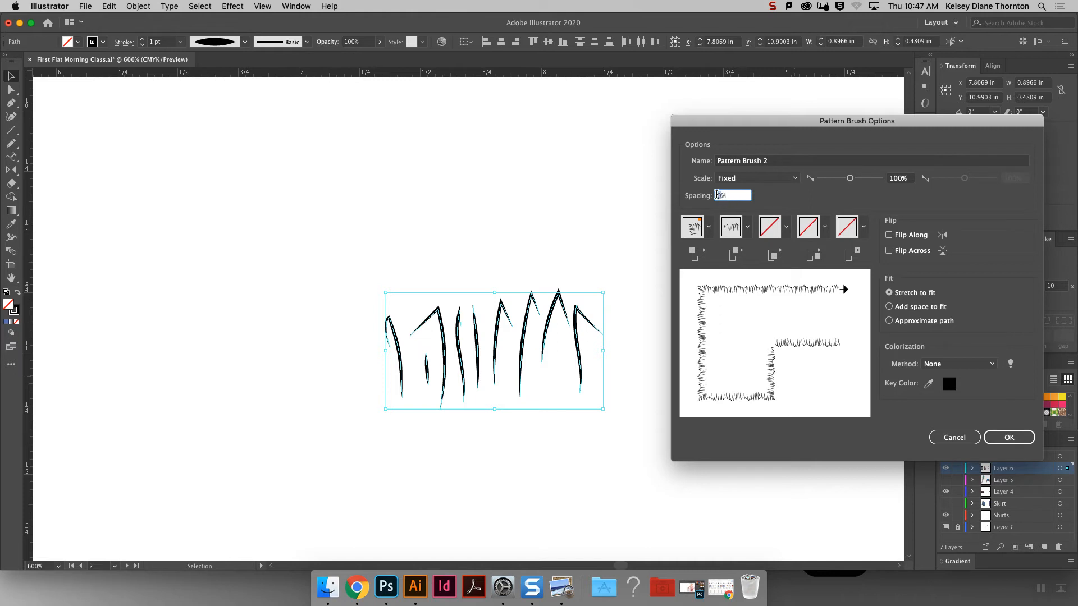
text(5)
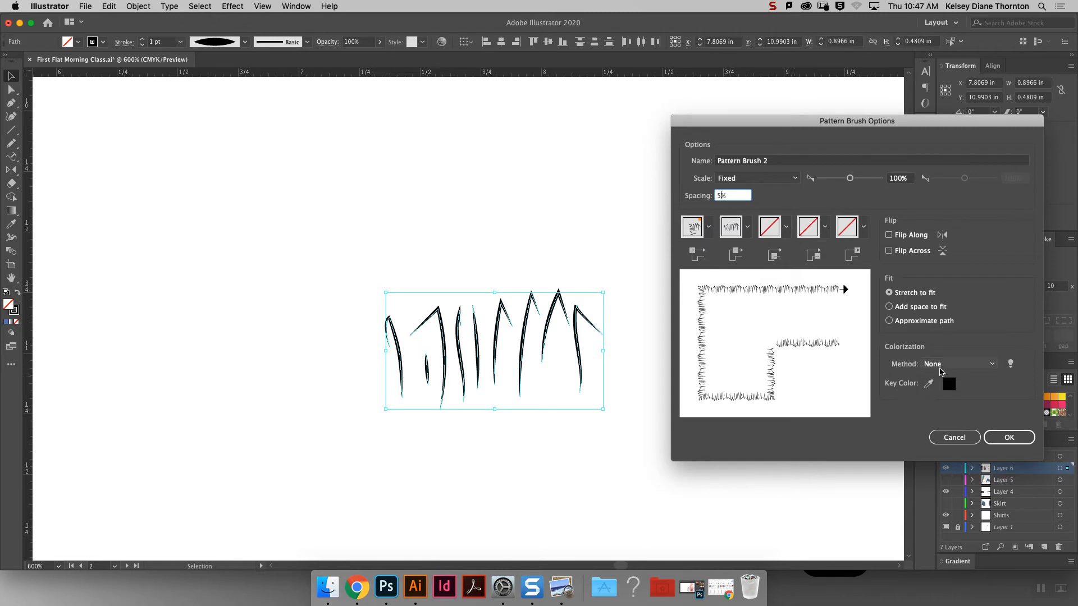
click(941, 366)
click(963, 360)
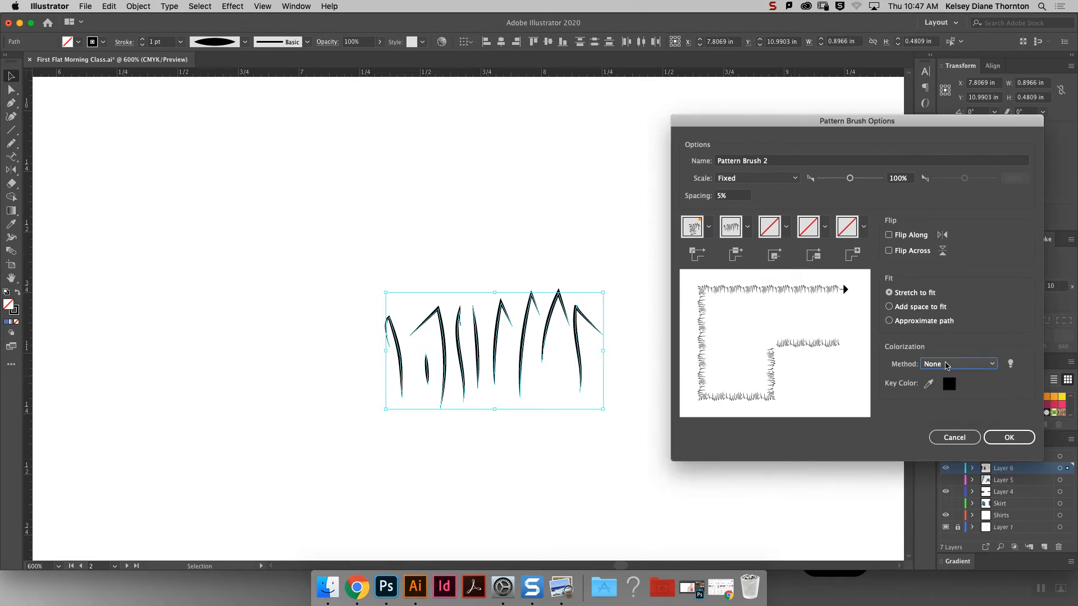
click(943, 366)
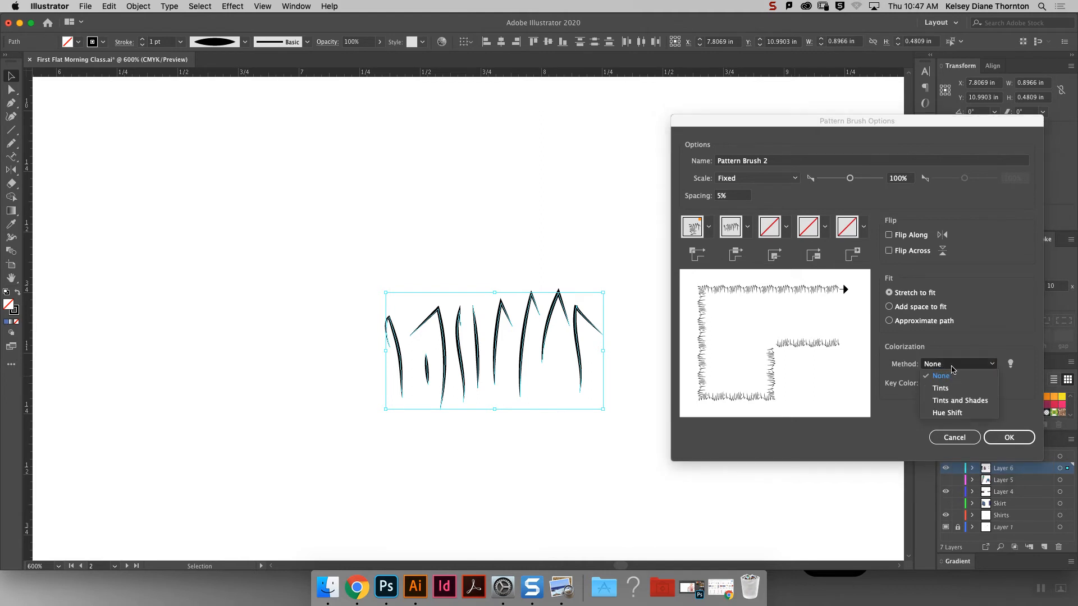
click(954, 359)
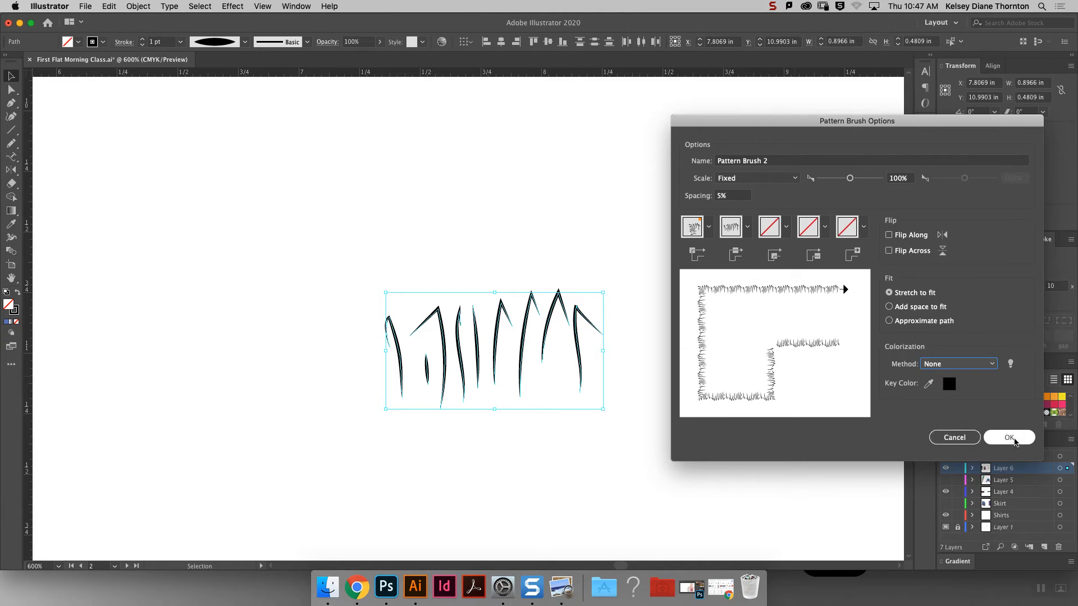
click(1008, 438)
Draw an upward-sweeping Pen curve about 2.24 in wide above the gather strokes and apply the new gather pattern brush to it.
click(11, 130)
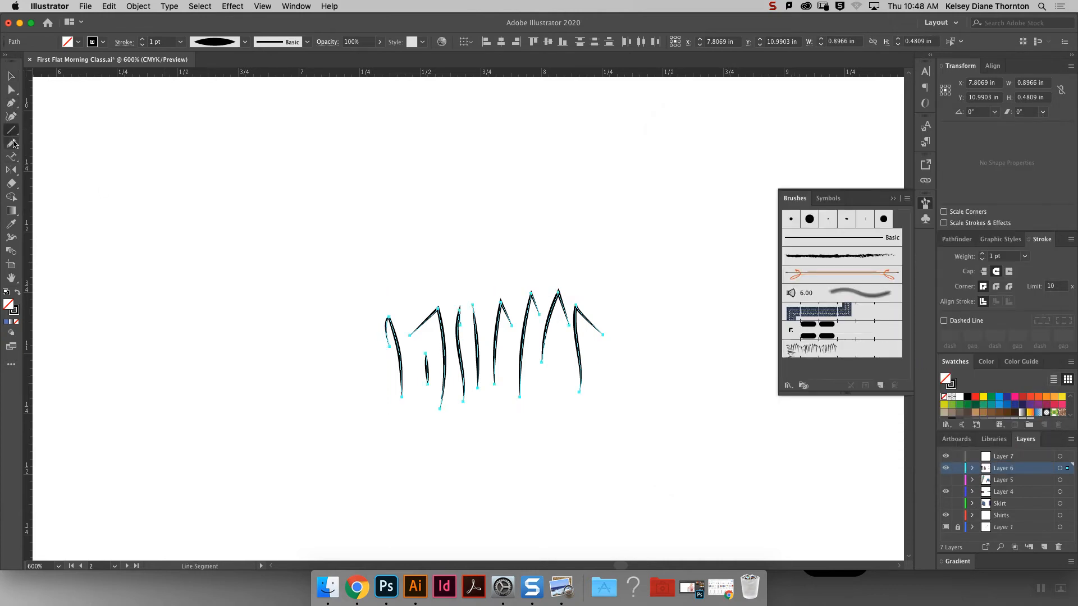
click(11, 102)
click(104, 142)
drag(270, 223, 272, 224)
key(super+minus)
key(super+minus)
drag(739, 175, 739, 117)
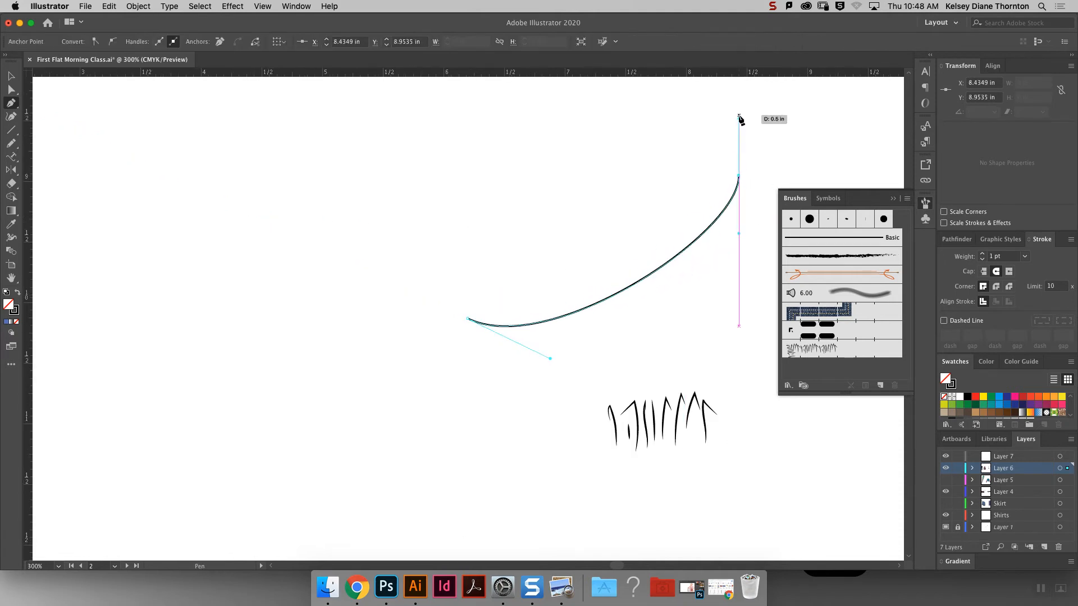
click(813, 351)
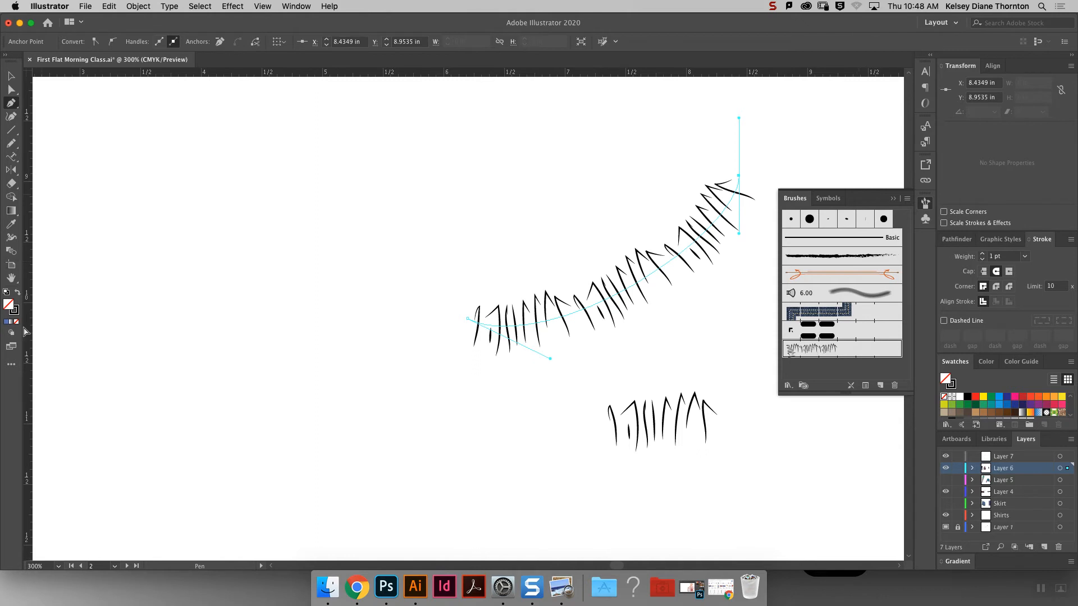
Set the stroke colour of the gather-brushed curve to blue.
click(15, 313)
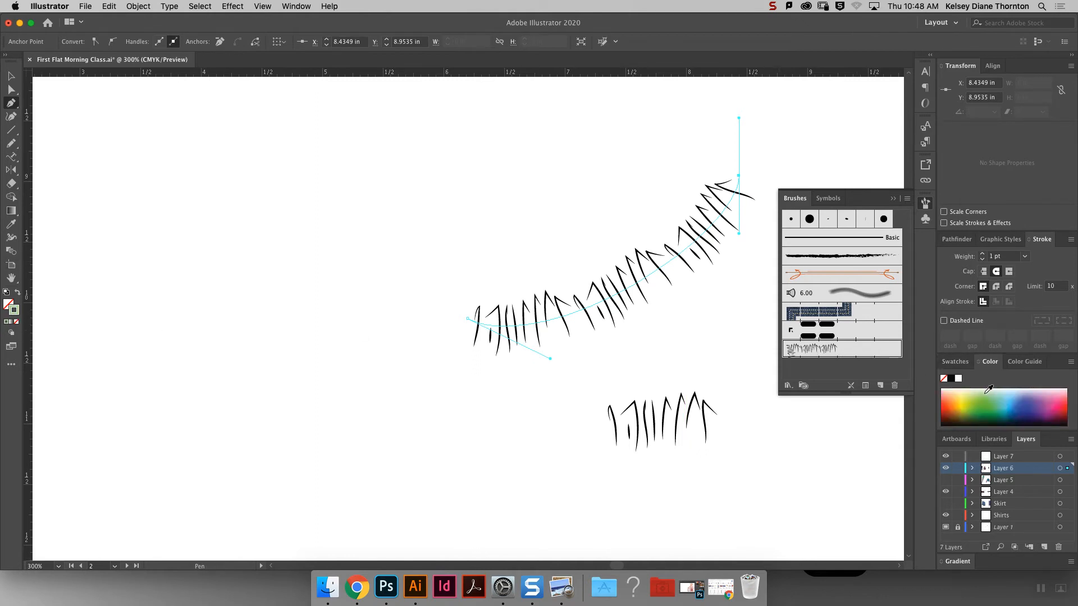
click(1015, 403)
click(11, 76)
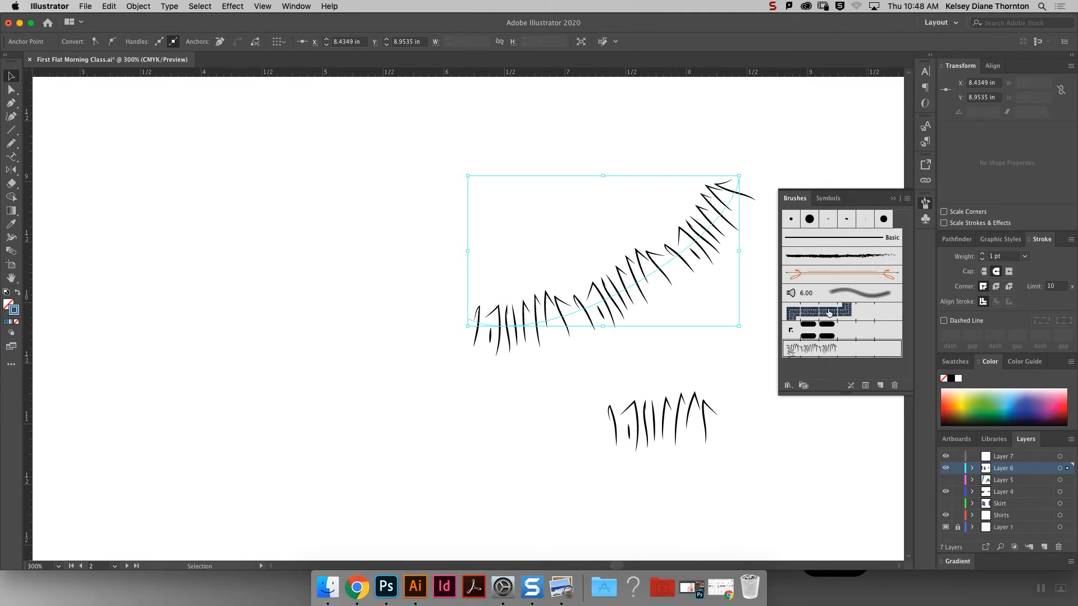
Change the gather pattern brush's colorization method to Hue Shift and apply the change to the existing brushed curve.
double_click(828, 353)
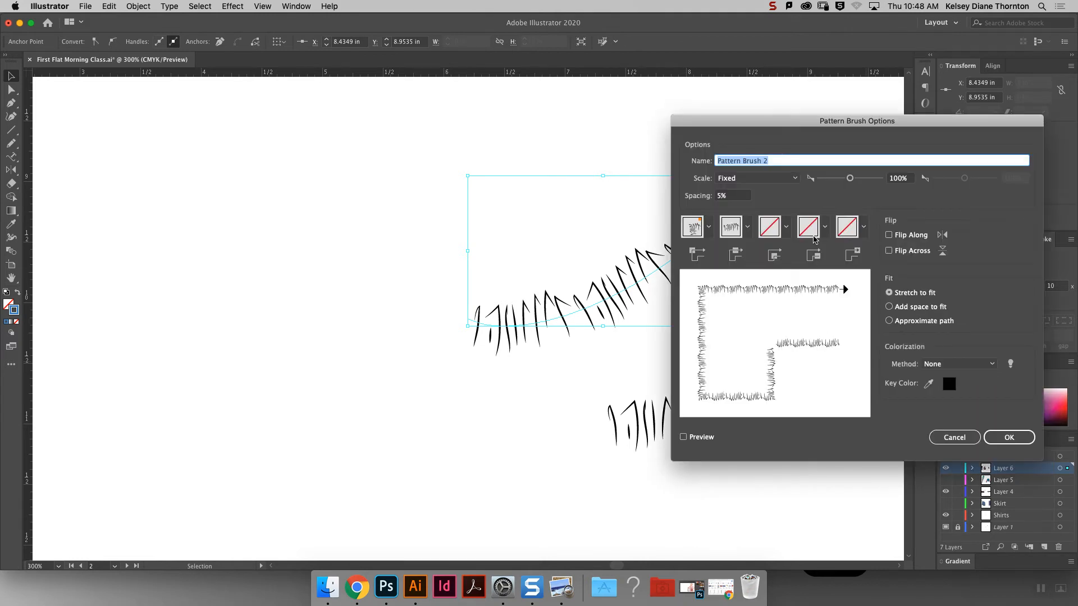
click(958, 365)
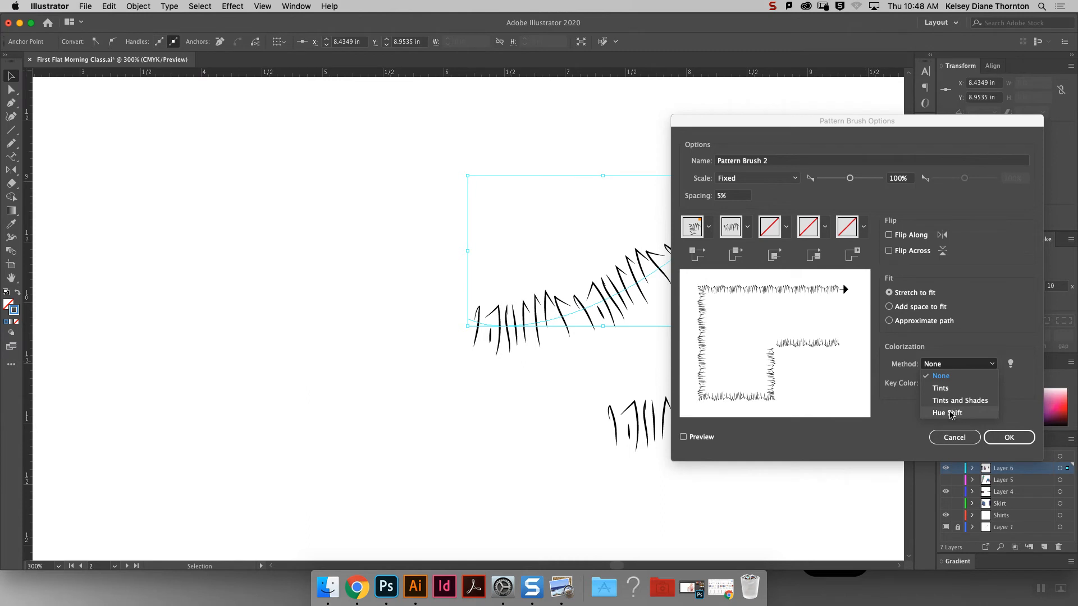
click(948, 414)
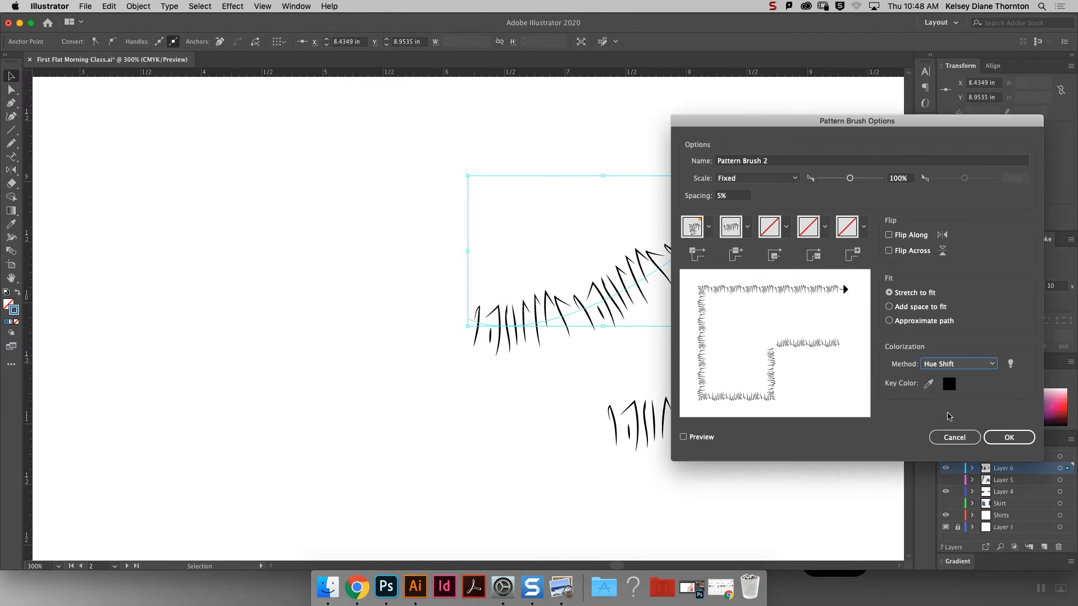
click(1010, 437)
click(524, 314)
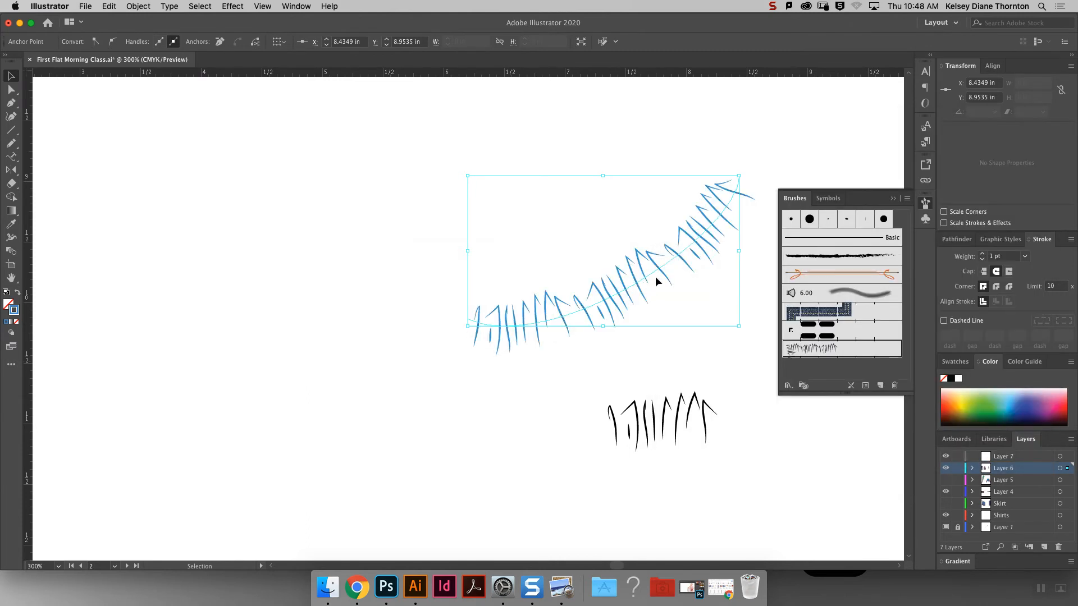
Try several other stroke colours on the gather-brushed curve, set its stroke to black and deselect it.
click(975, 398)
click(1024, 399)
click(1047, 399)
click(951, 379)
click(514, 185)
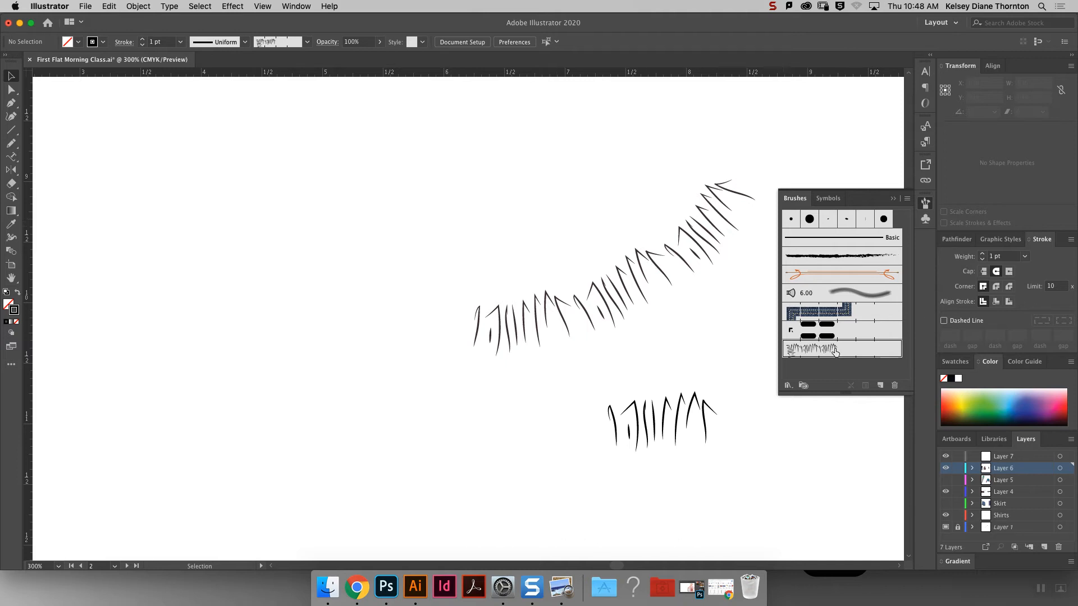
mouse_move(531, 213)
mouse_down()
mouse_move(753, 443)
mouse_move(723, 459)
mouse_up()
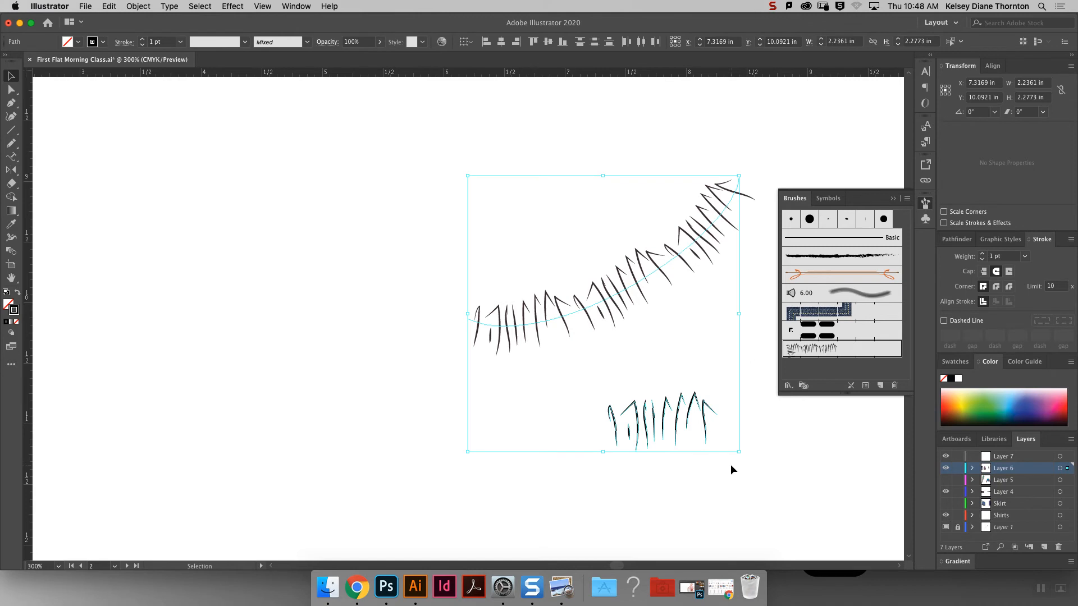
click(730, 462)
Move the short double-stitch curve onto the green shirt, with its start at the left side of the hem.
key(super+minus)
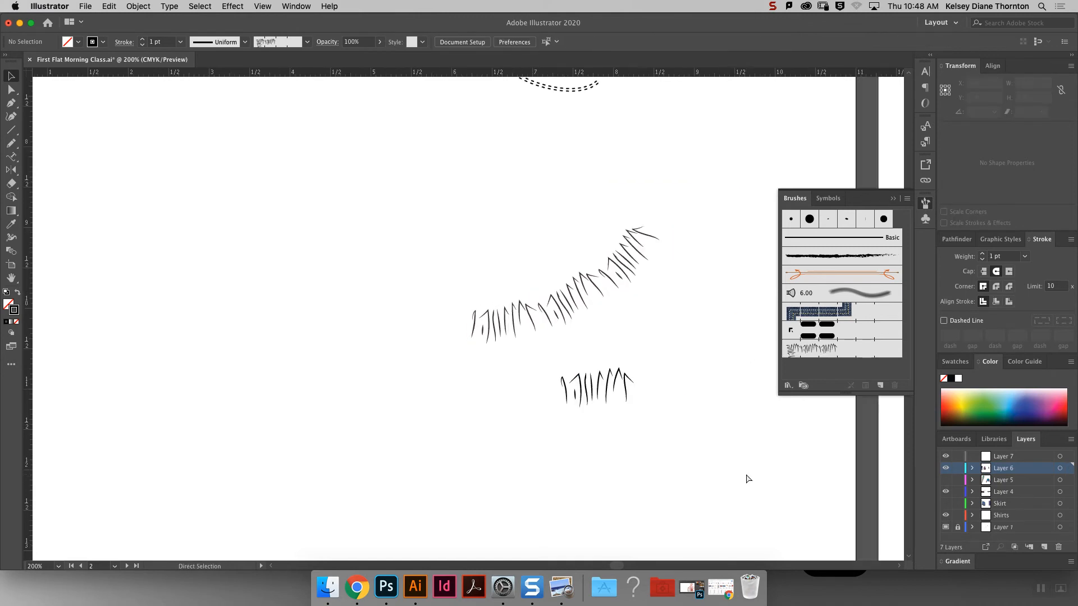
key(super+minus)
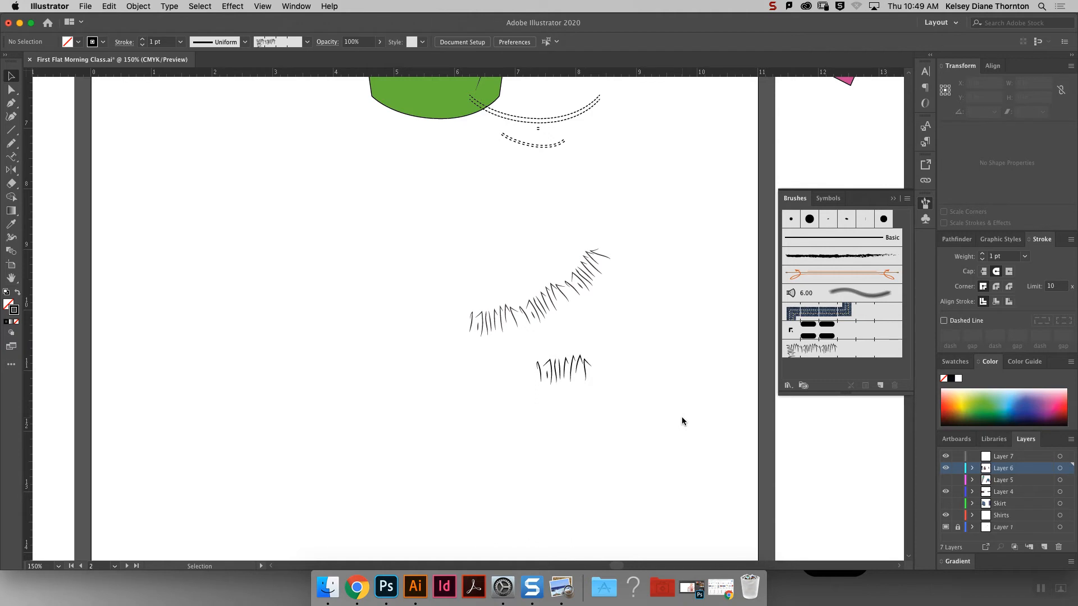
click(548, 149)
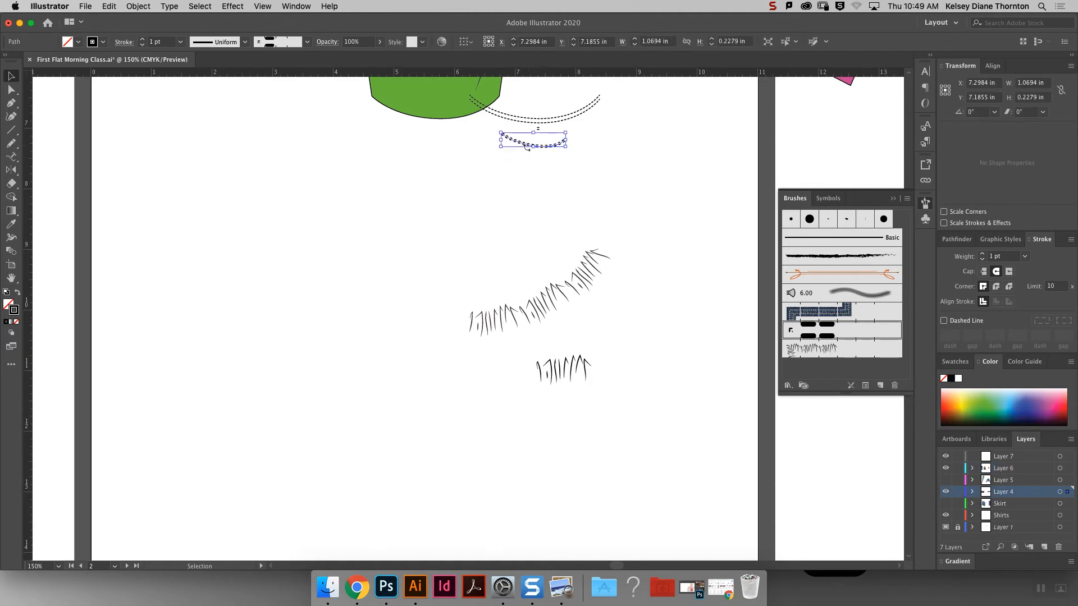
drag(544, 149, 416, 107)
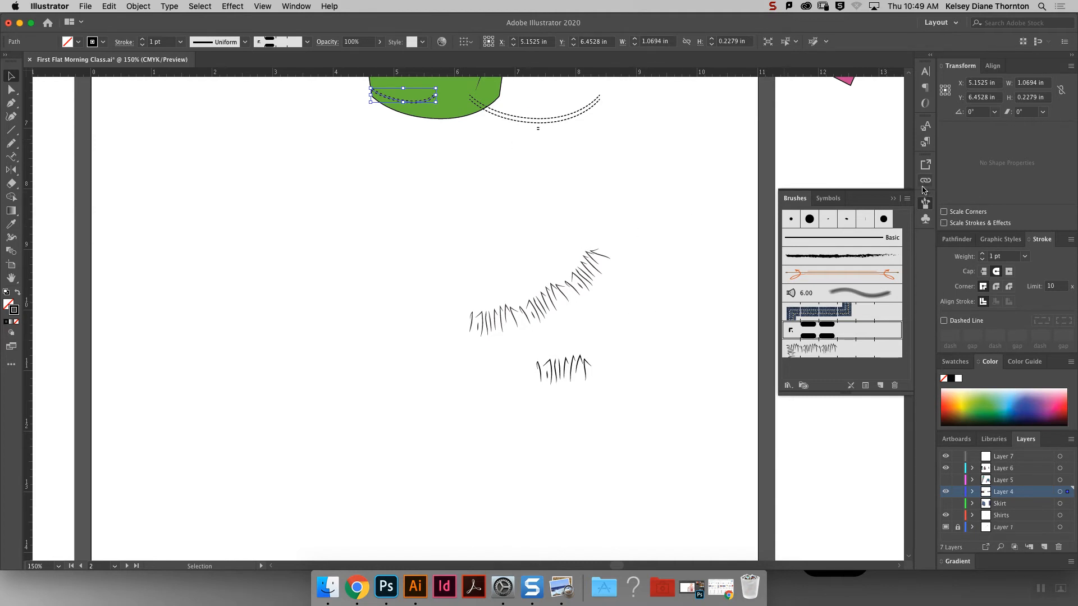
scroll(470, 188, down, 1)
scroll(470, 186, up, 10)
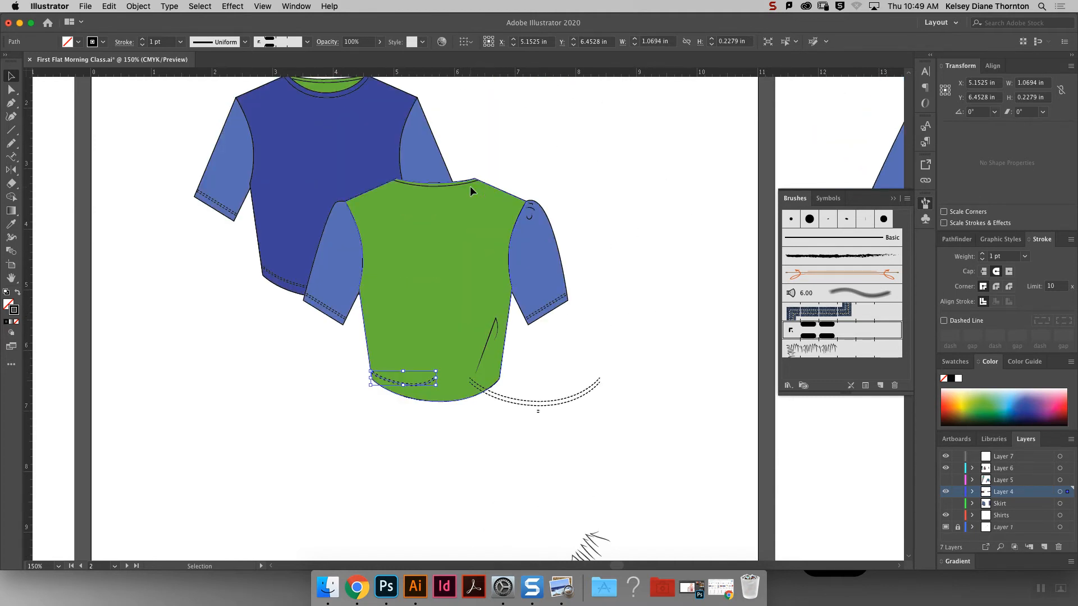
scroll(470, 187, down, 3)
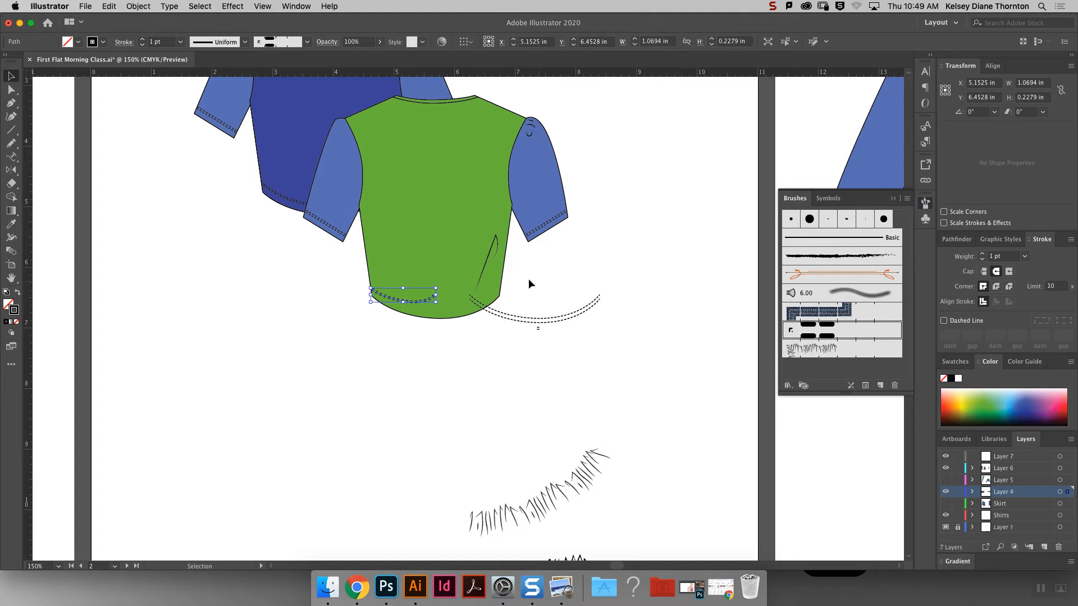
Stretch the double-stitch curve across the green shirt's hem to about 2.09 in wide and 0.27 in high.
click(541, 376)
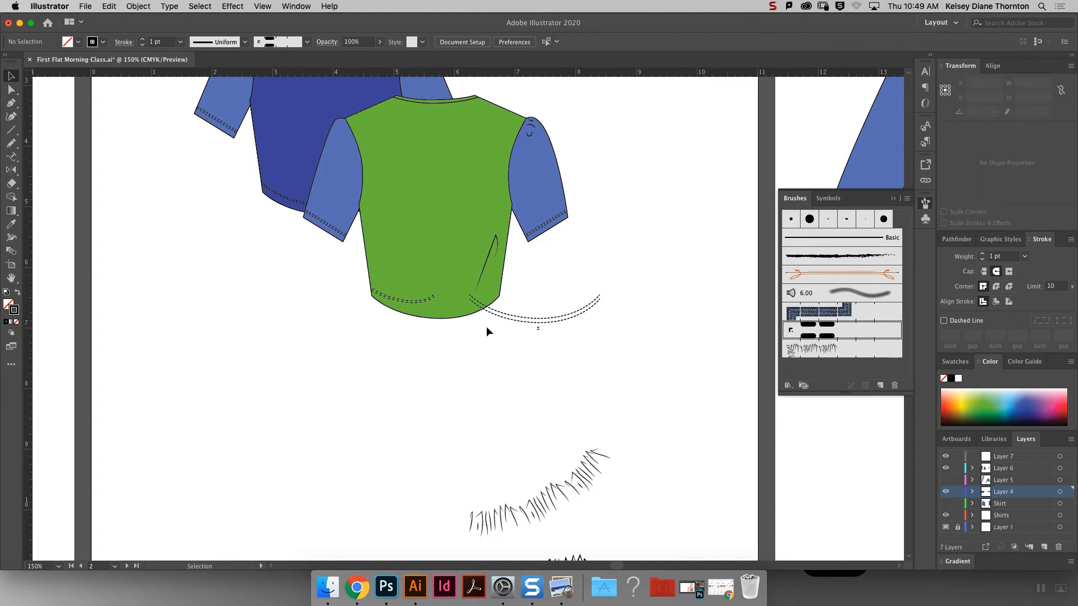
click(422, 299)
drag(435, 302, 497, 304)
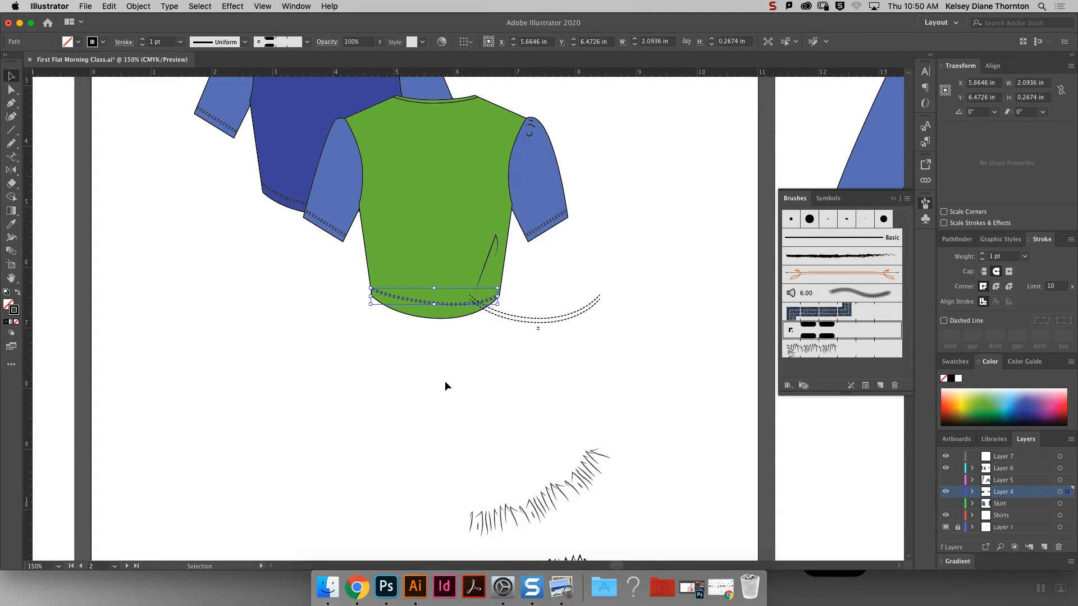
click(11, 129)
drag(447, 423, 449, 429)
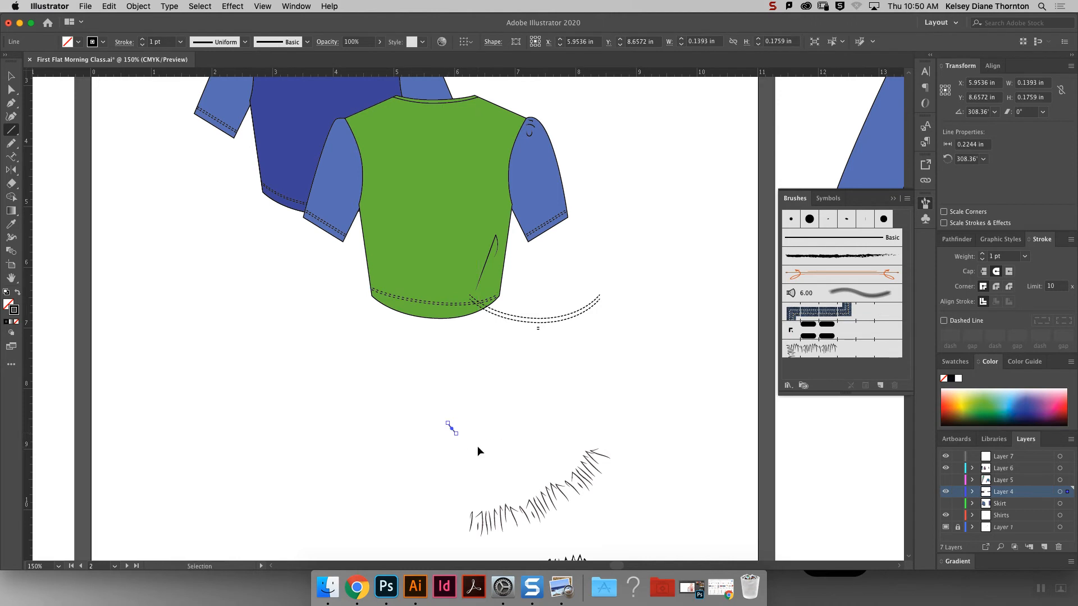
key(ctrl+z)
key(super+equal)
key(super+equal)
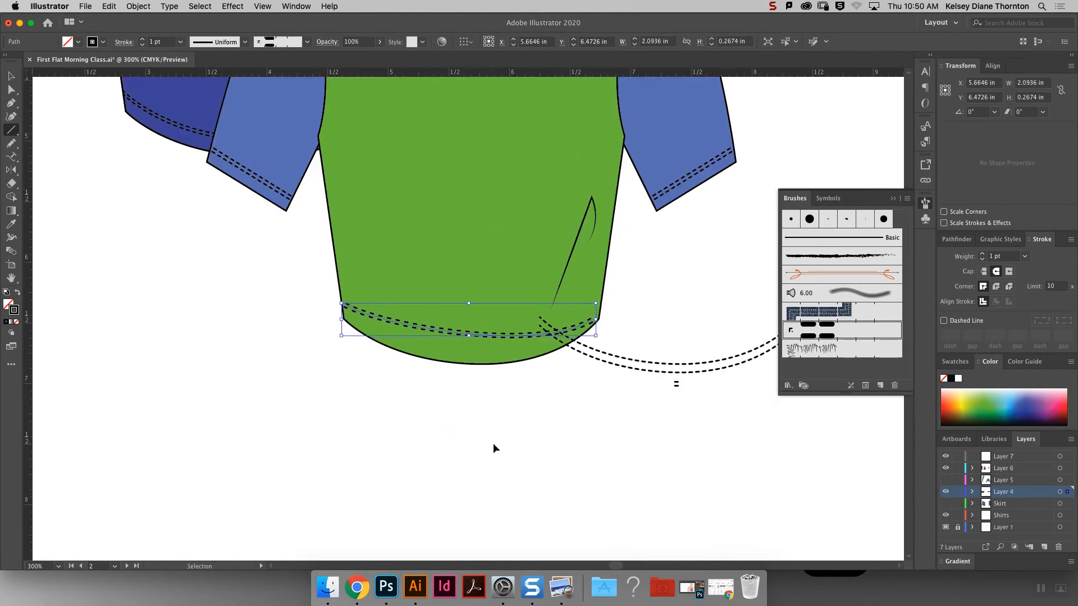
scroll(735, 387, down, 6)
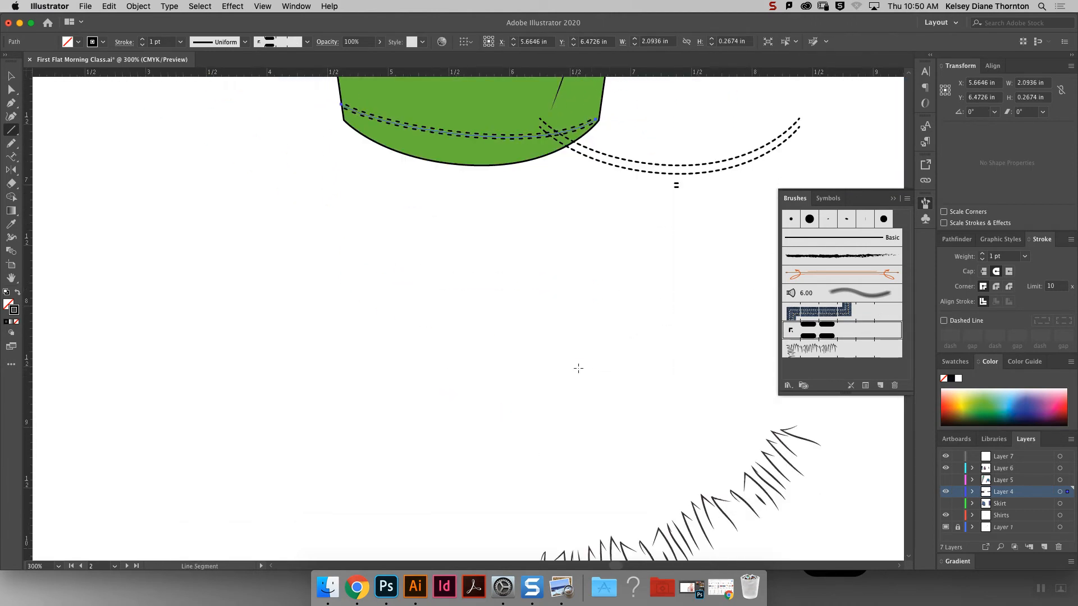
Draw an open inverted V about 0.22 in wide and 0.31 in high below the green shirt and select it.
key(p)
click(444, 383)
click(459, 347)
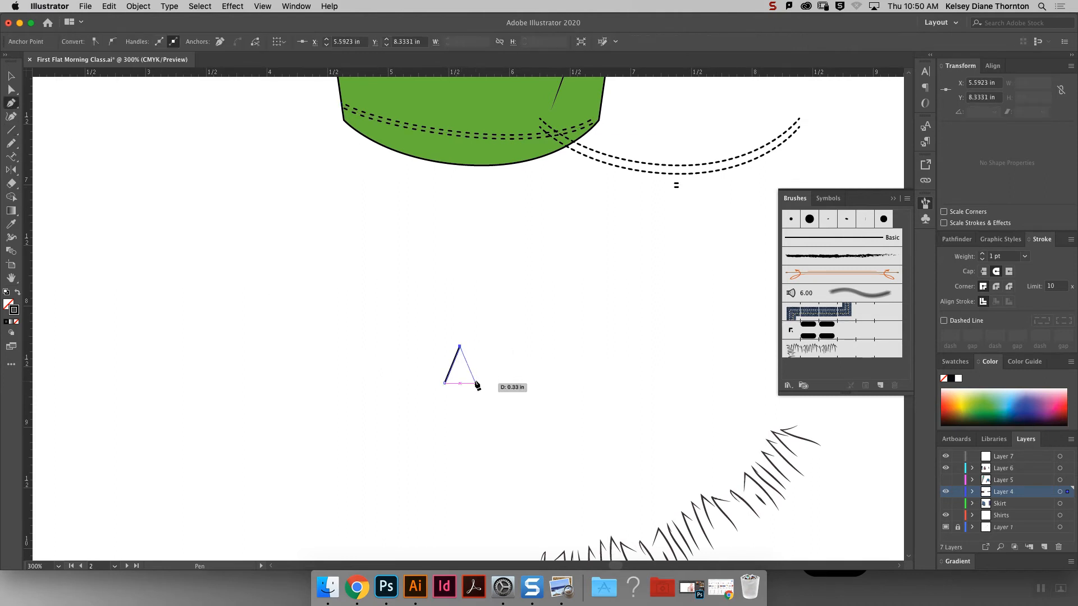
click(471, 383)
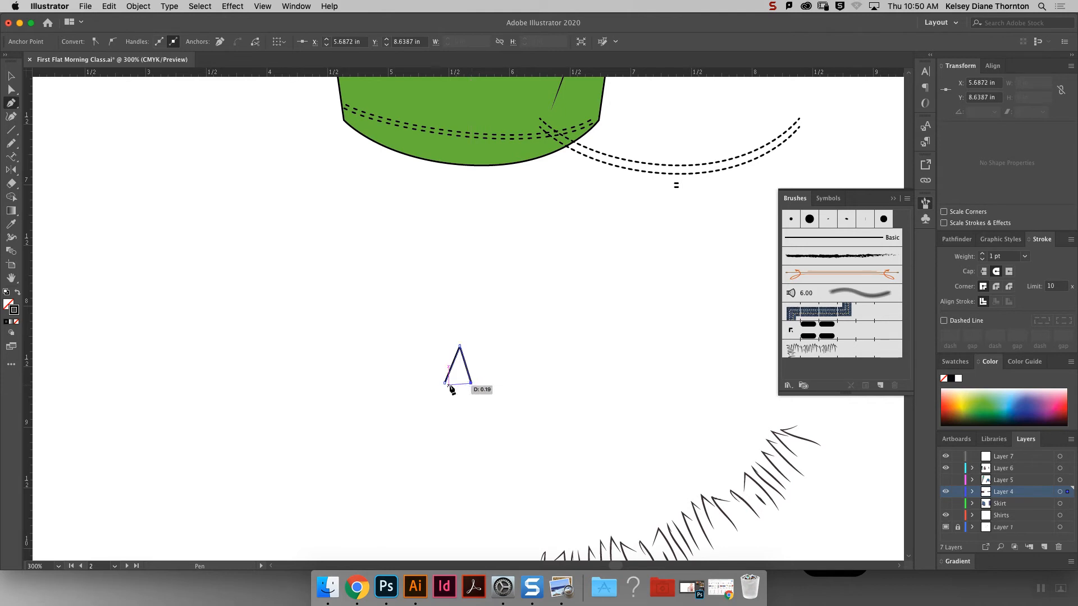
key(v)
click(487, 379)
click(468, 374)
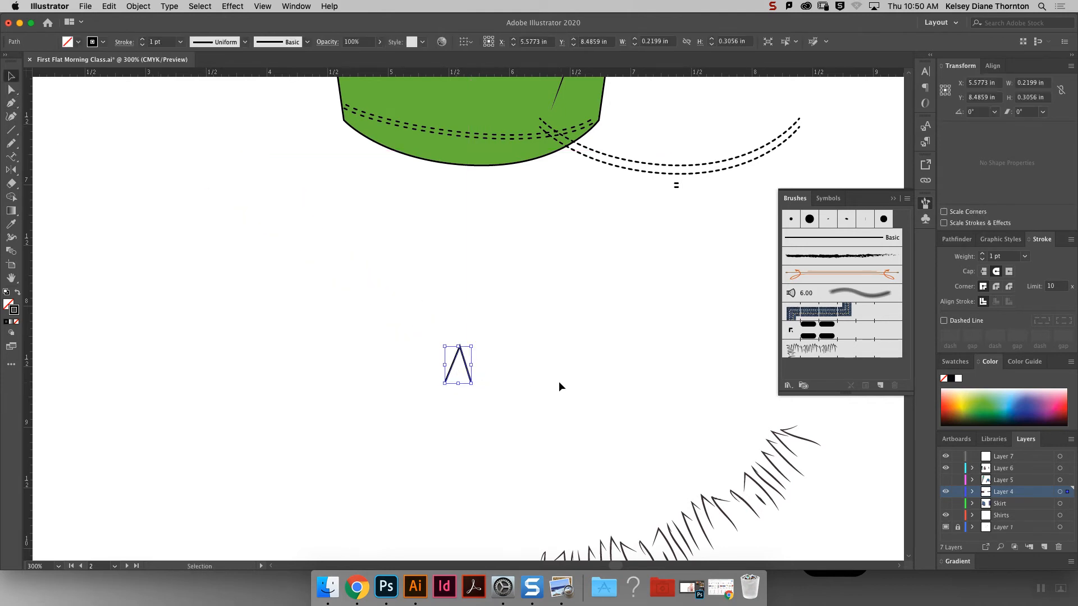
click(881, 387)
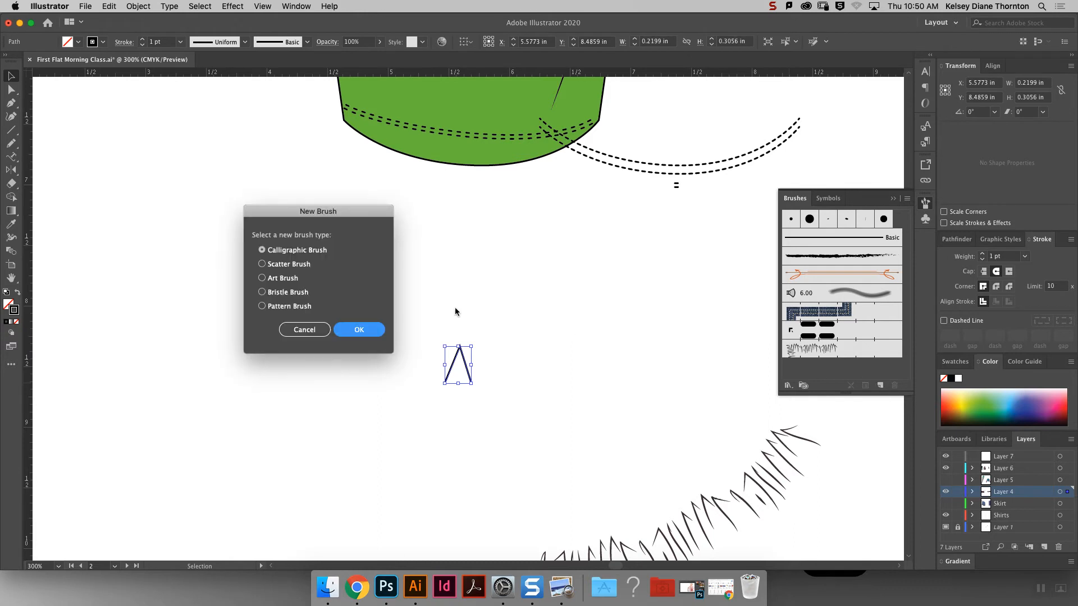
click(340, 337)
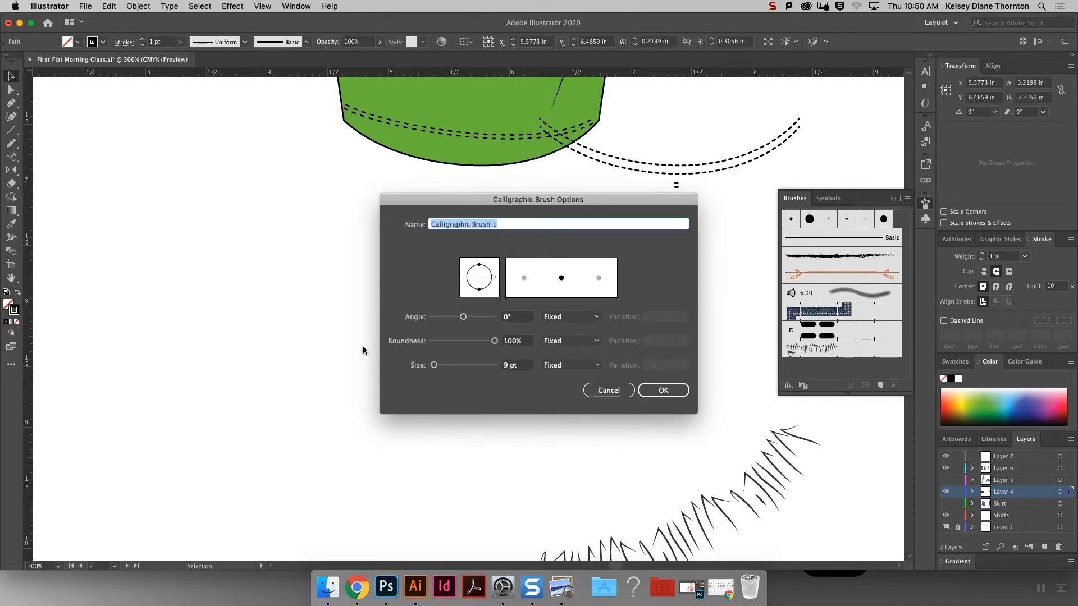
click(621, 394)
Switch to Chrome and search Google for "overlock stitch drawings".
click(357, 587)
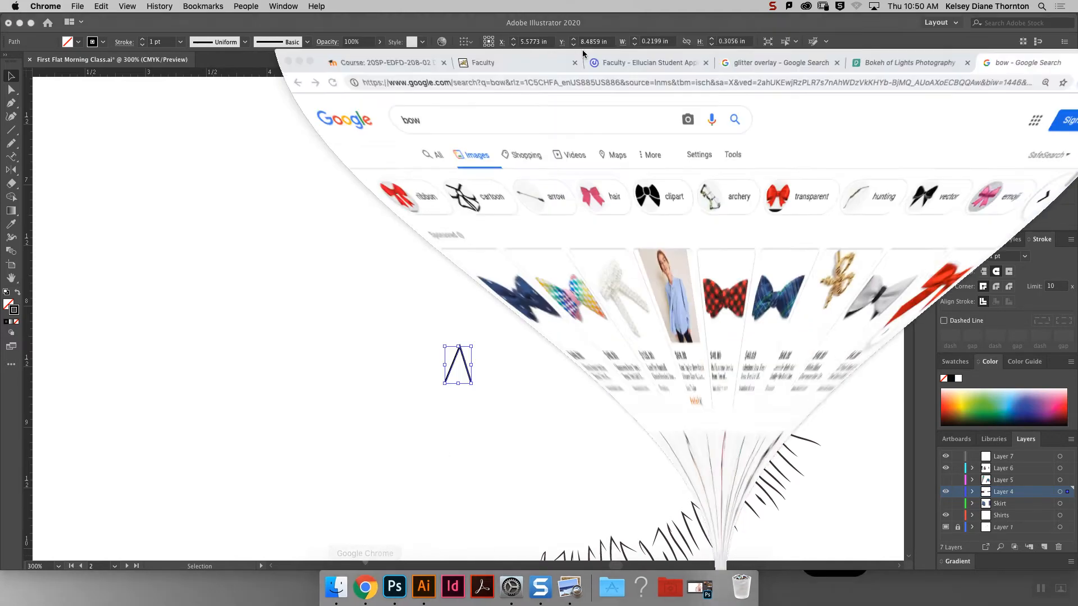
click(910, 33)
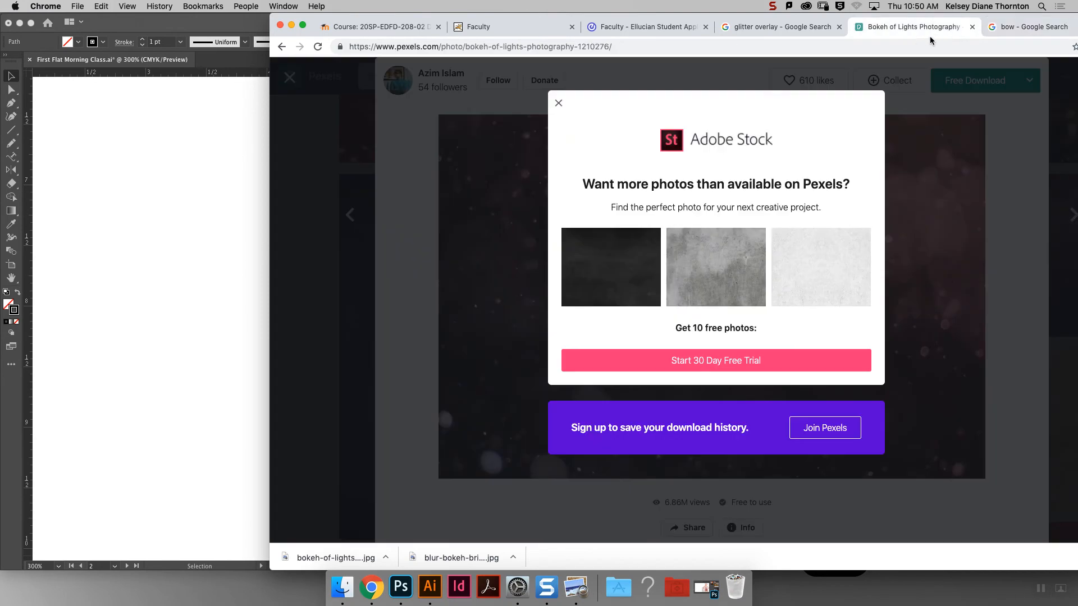
click(738, 47)
click(738, 48)
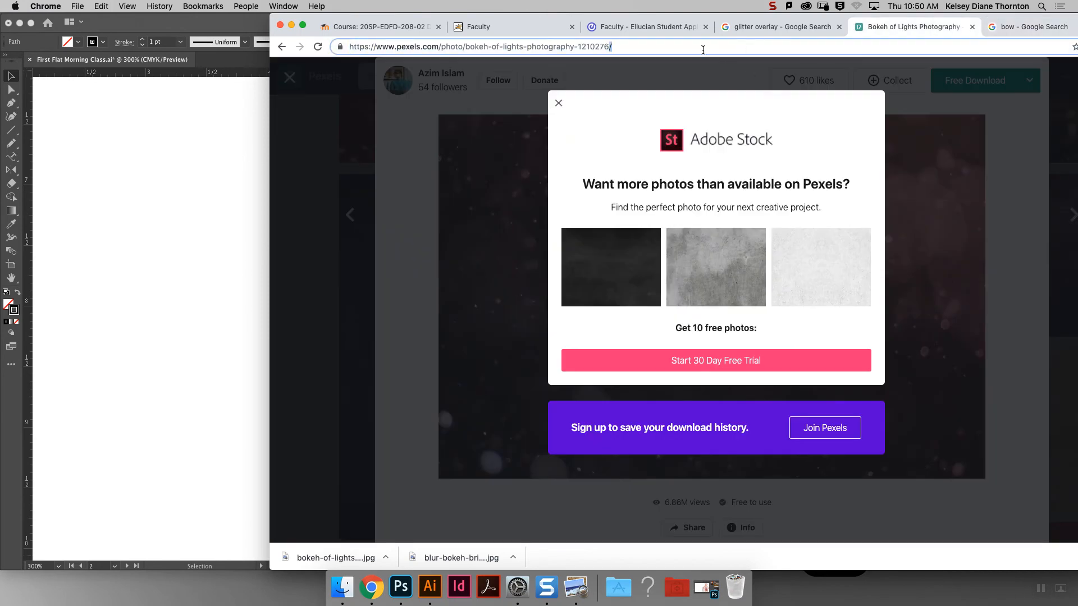
drag(644, 49, 244, 51)
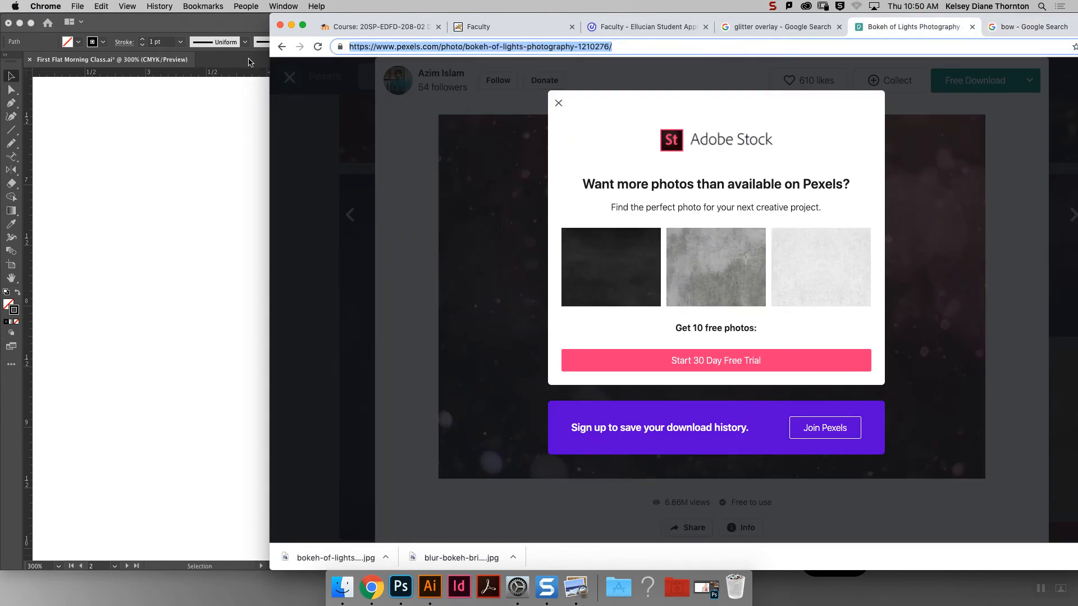
text(overlock stitch drawings)
key(Return)
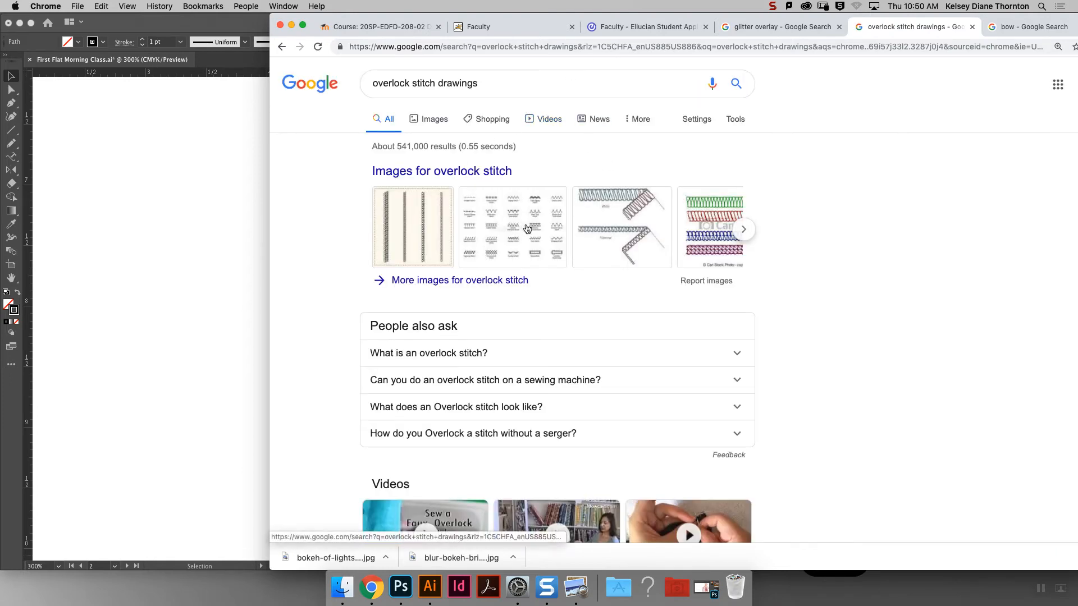
Examine the overlock stitch image results, including the chart of named thread stitches.
click(533, 224)
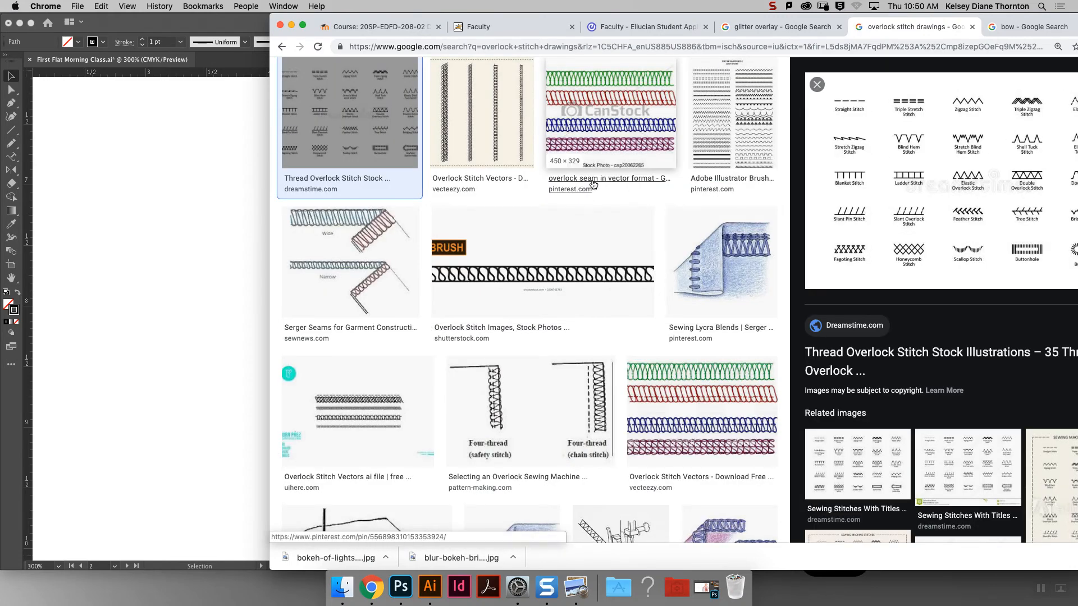
click(593, 184)
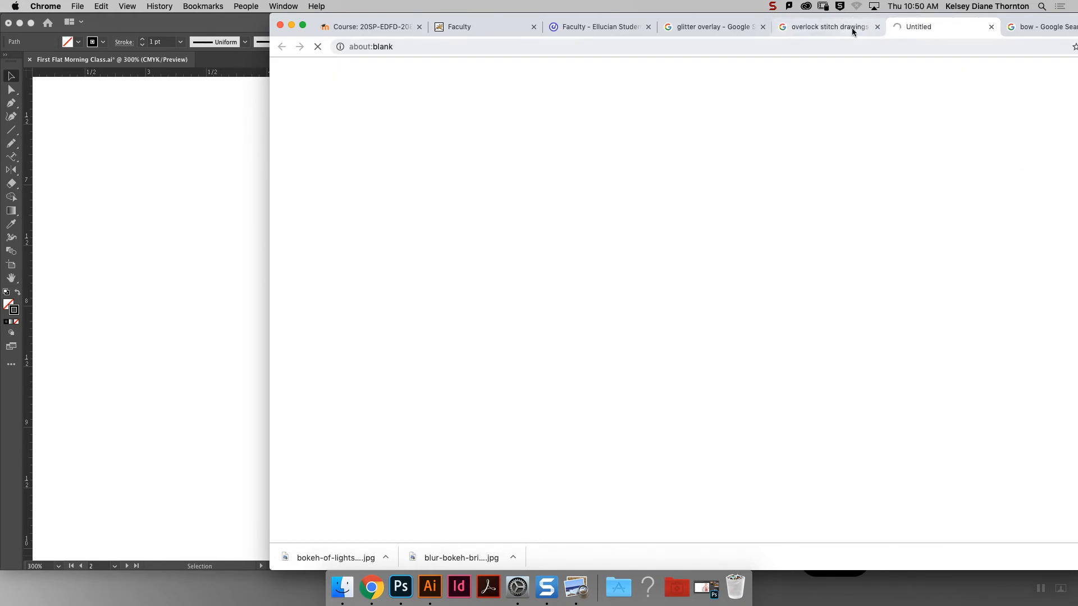
click(851, 28)
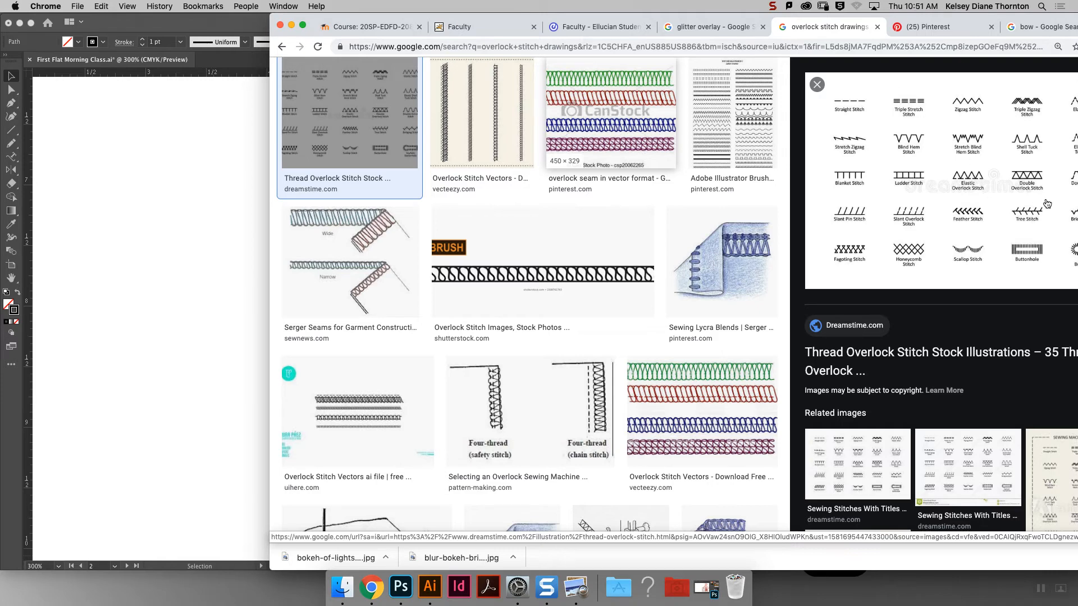
Switch back to Illustrator and create a pattern brush from the selected inverted V, keeping the default options.
click(430, 586)
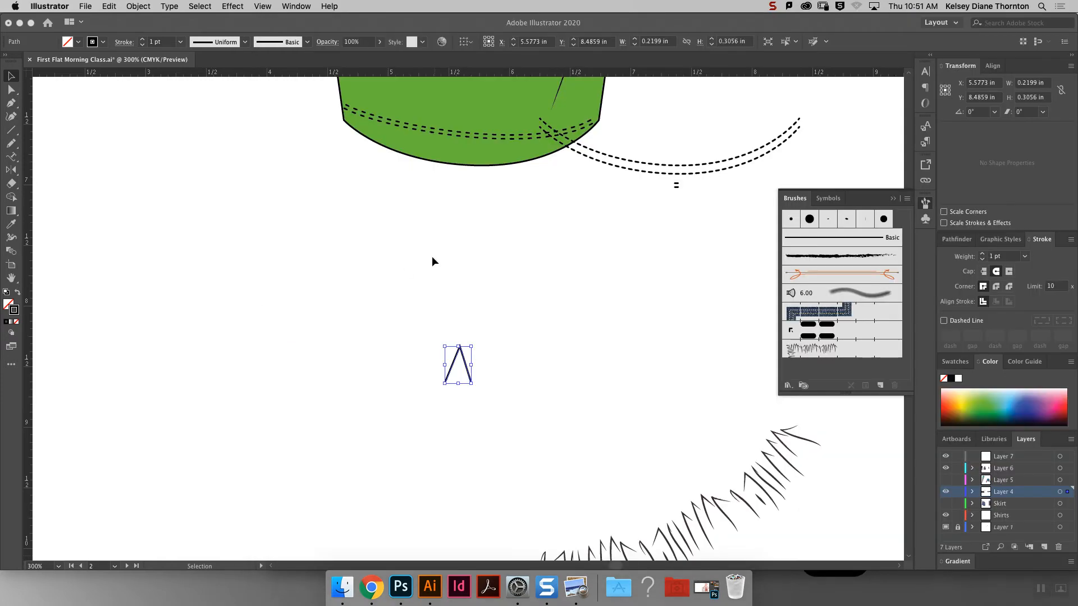
click(490, 400)
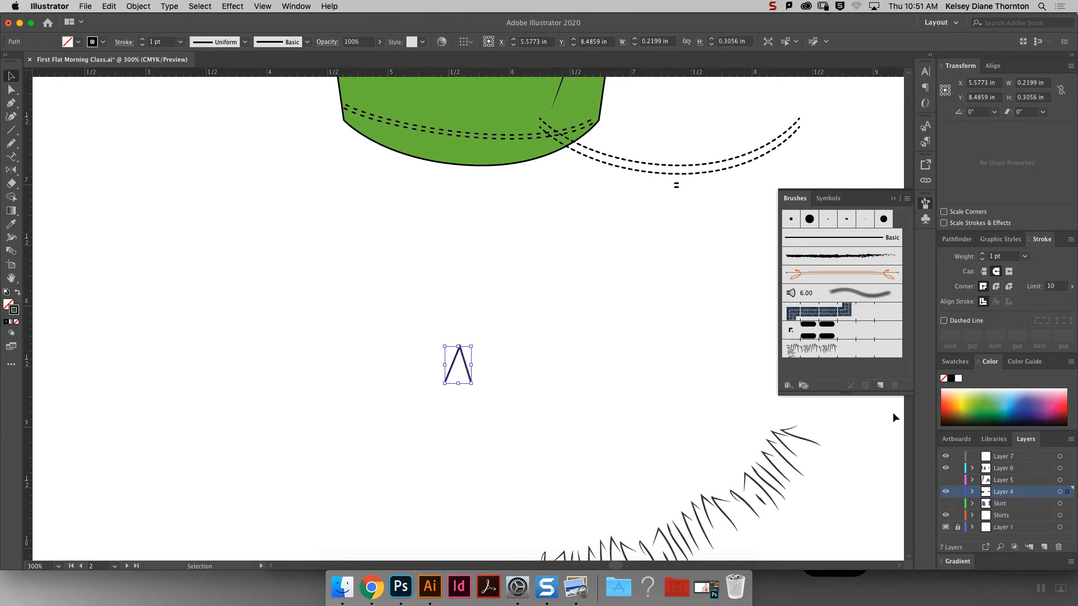
click(880, 385)
click(274, 306)
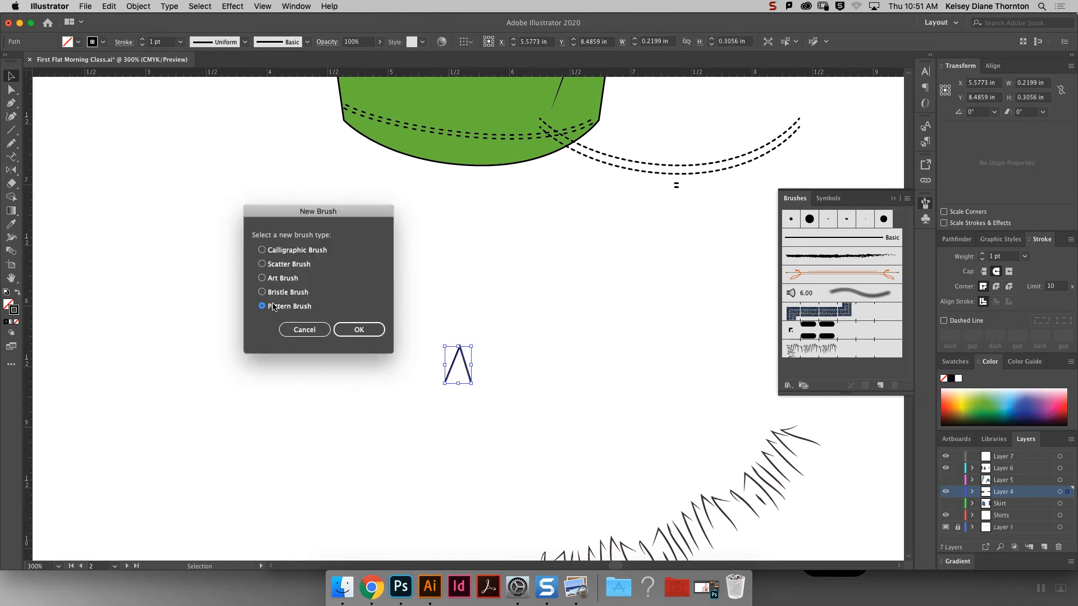
click(358, 329)
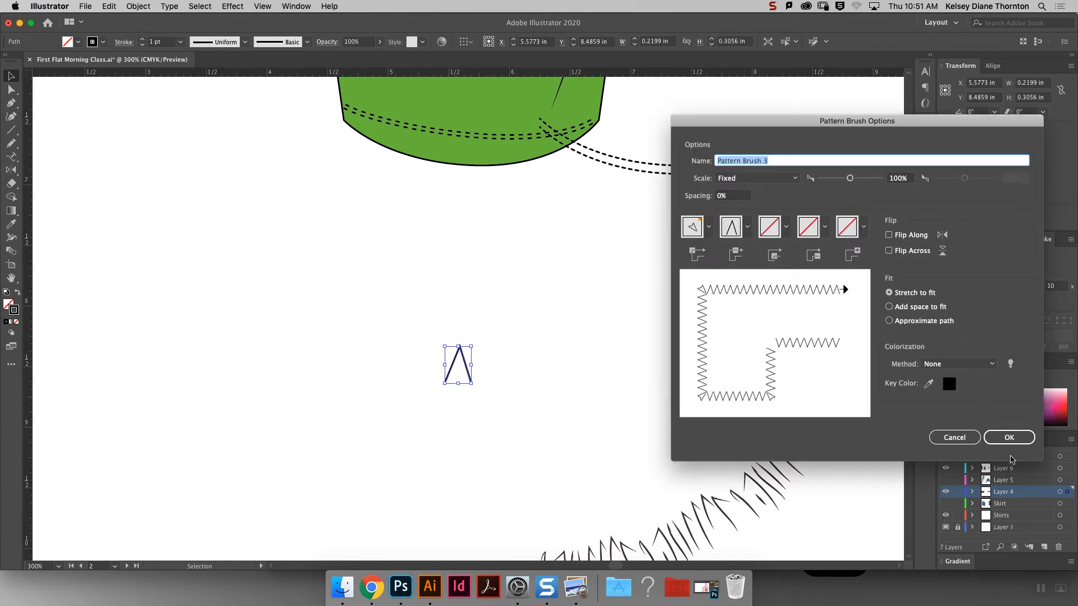
click(1009, 438)
Apply the zigzag pattern brush to the gather-brushed curve, set its stroke weight to 0.25 pt and deselect it.
click(736, 501)
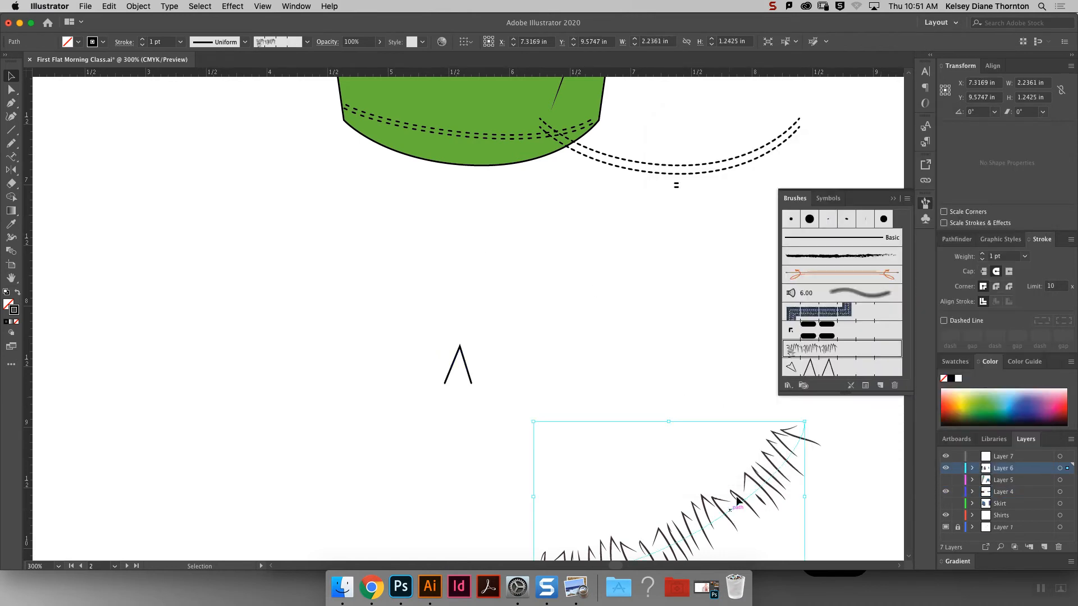
click(842, 369)
scroll(836, 483, down, 3)
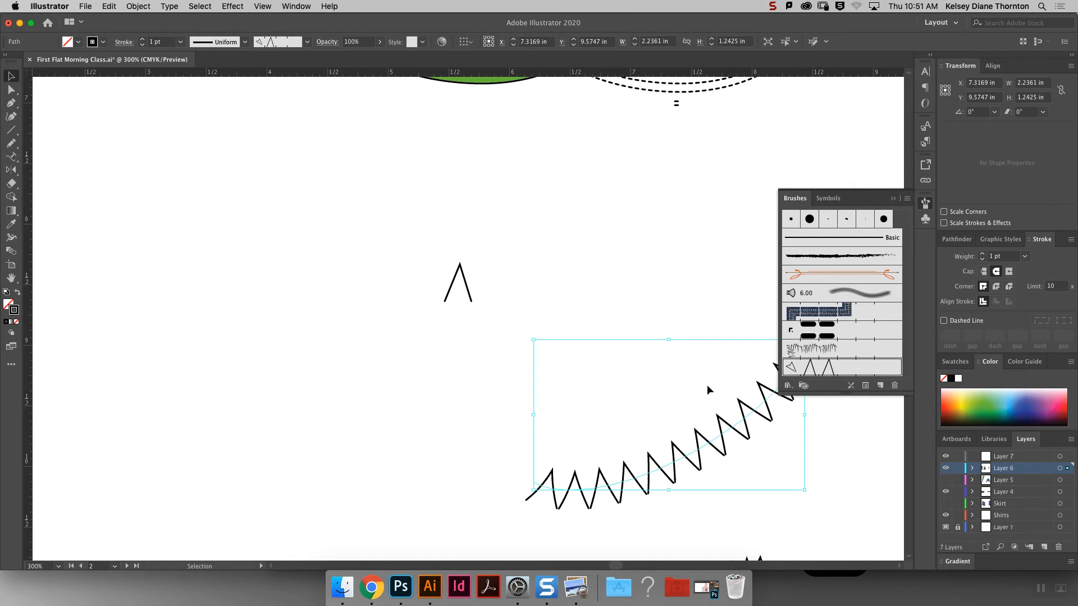
click(142, 45)
click(142, 44)
click(142, 45)
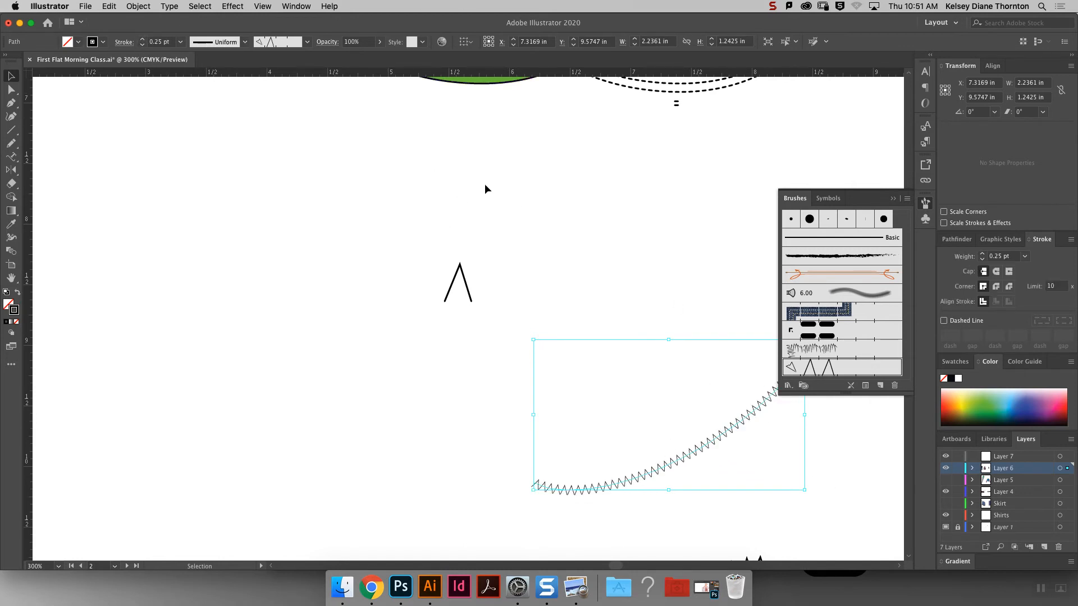
click(499, 183)
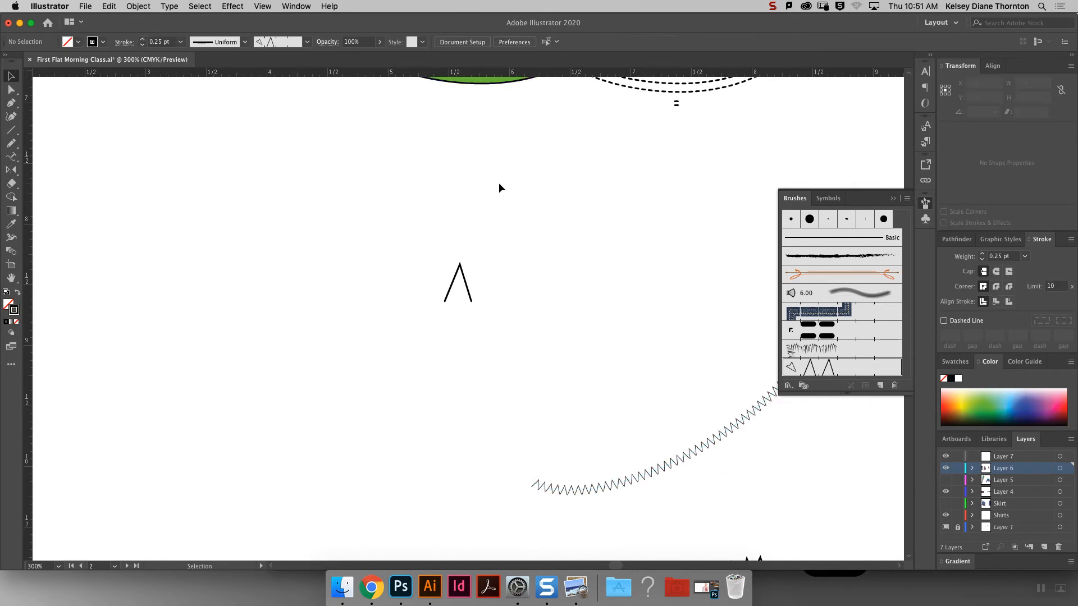
Move the zigzag curve off the artboard onto the blue trousers, across the left leg.
click(893, 199)
drag(795, 452, 706, 360)
drag(747, 418, 388, 224)
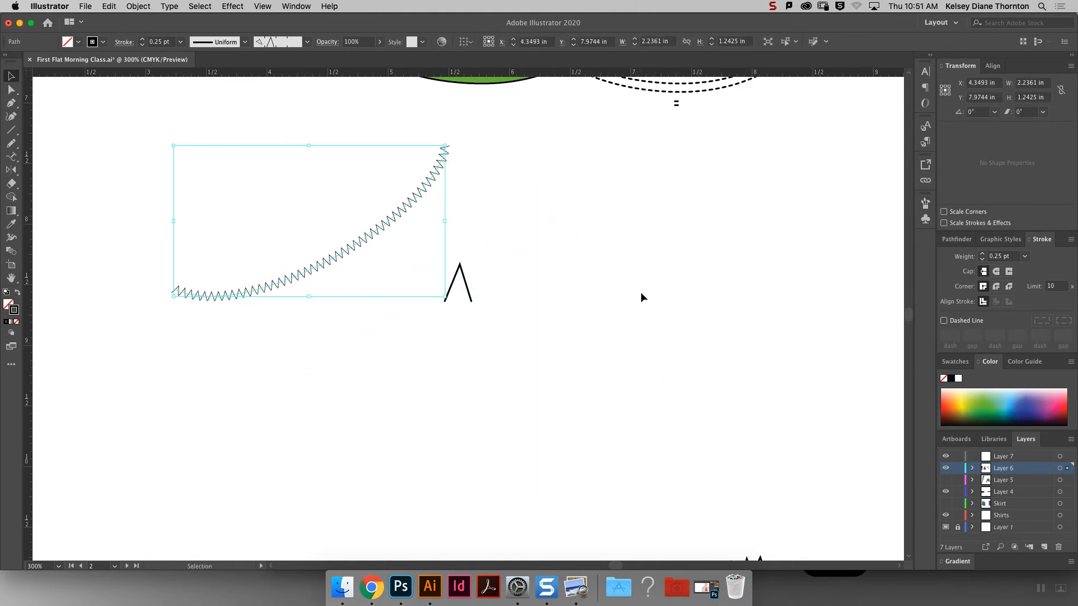
scroll(642, 292, up, 5)
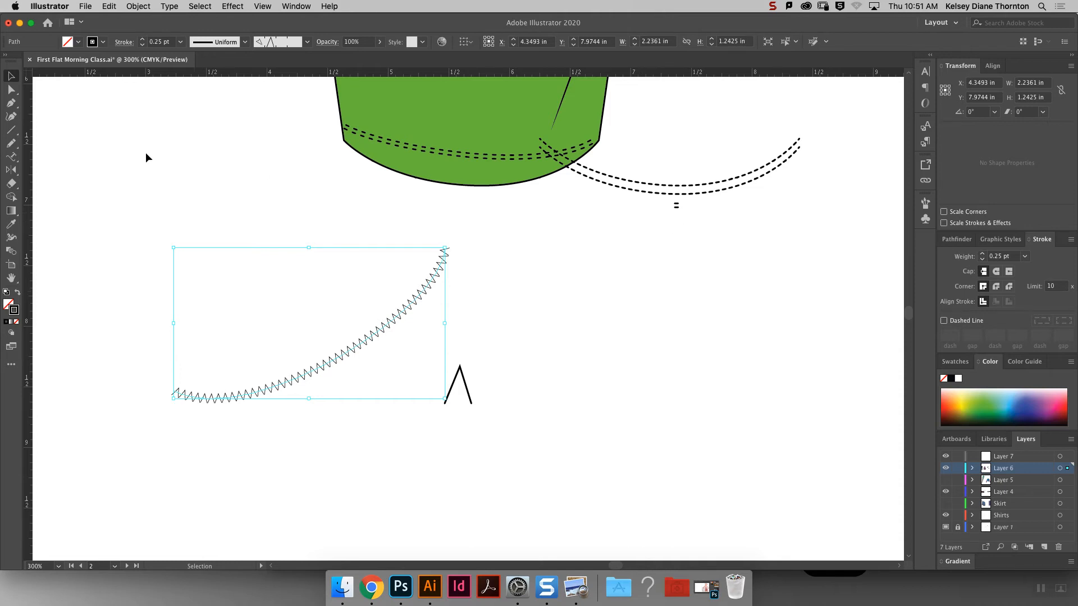
drag(614, 566, 606, 569)
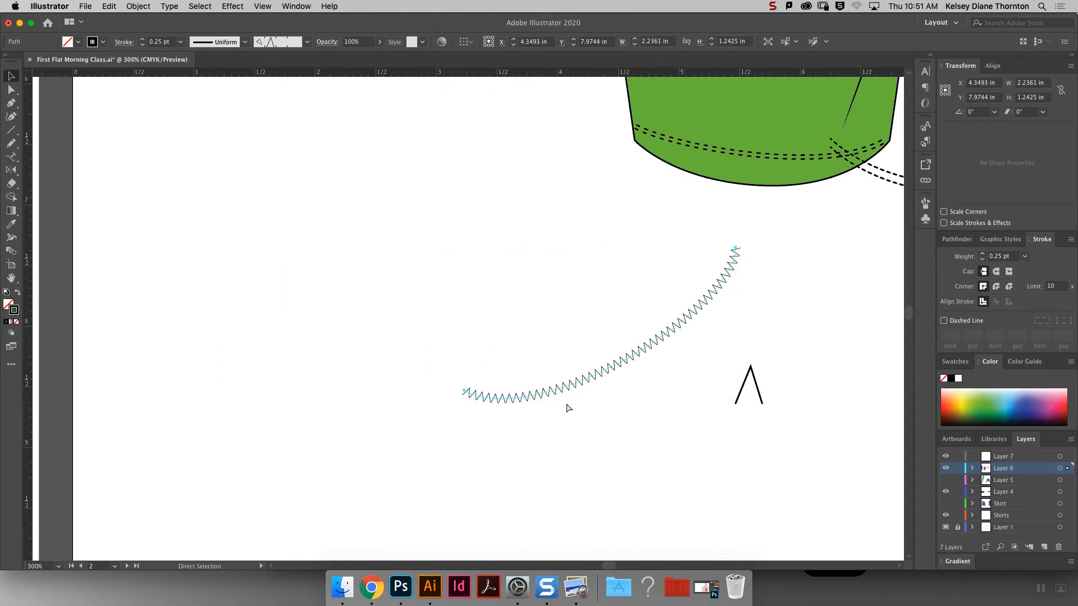
drag(603, 568, 555, 569)
key(v)
drag(538, 362, 521, 455)
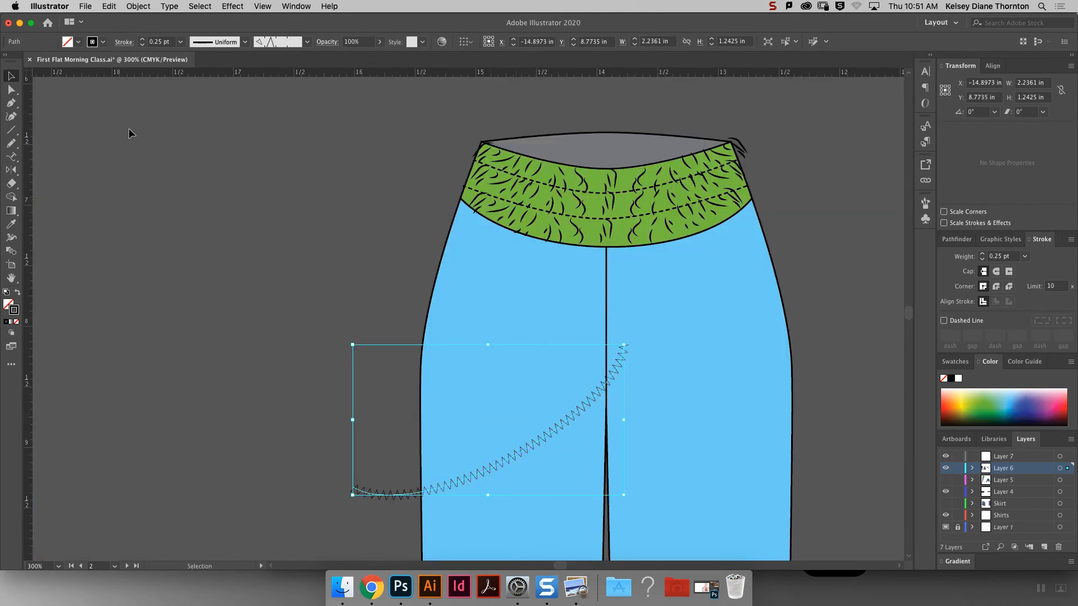
Give the zigzag curve an orange stroke, set its brush's colorization method to Hue Shift and apply the change to existing strokes.
click(949, 405)
click(925, 219)
click(925, 203)
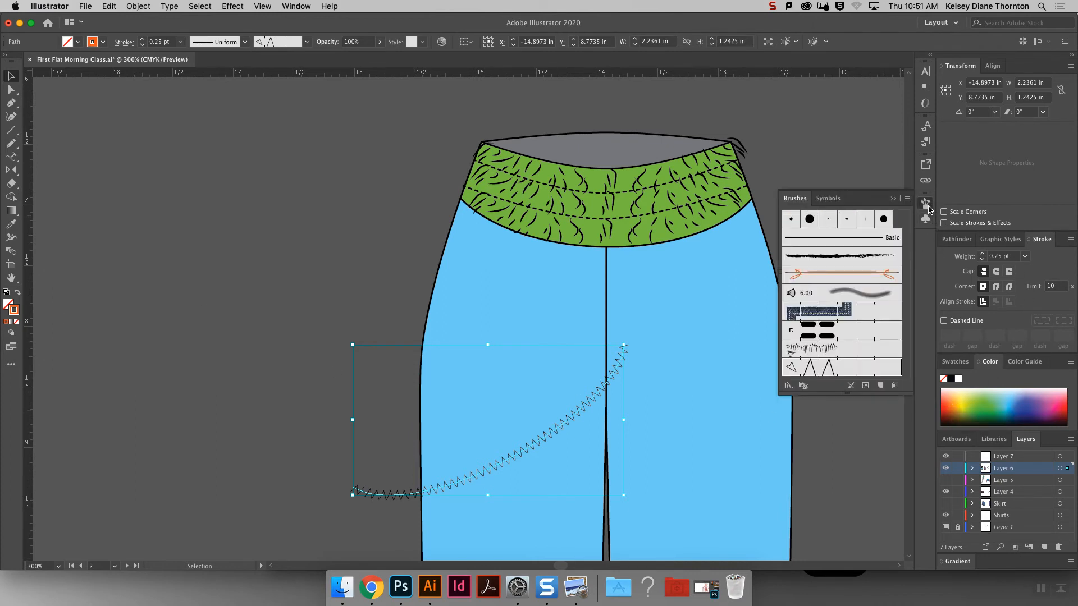
double_click(853, 371)
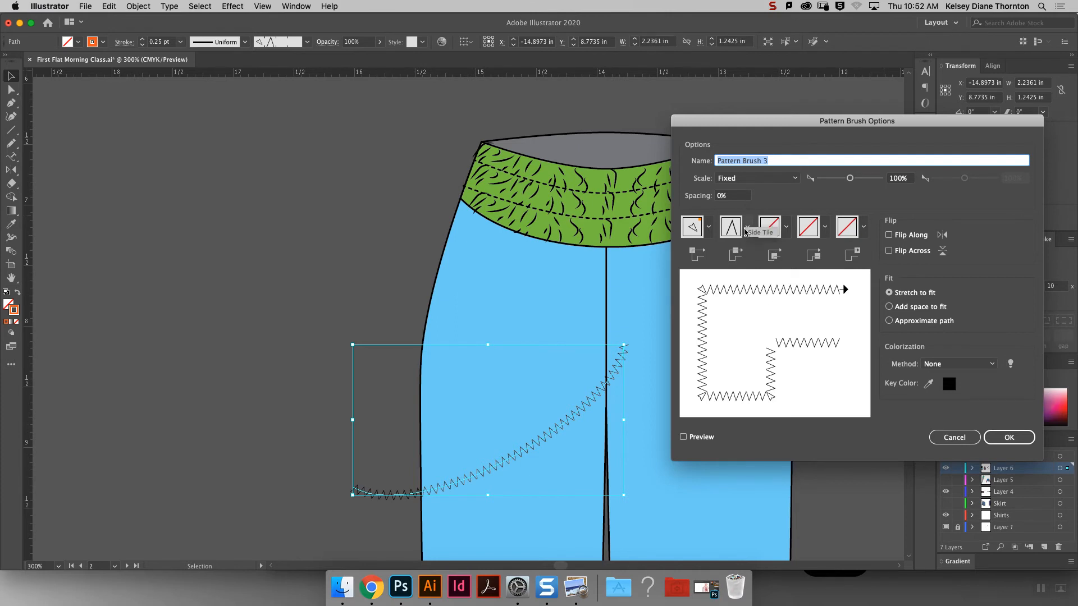
click(955, 364)
click(961, 419)
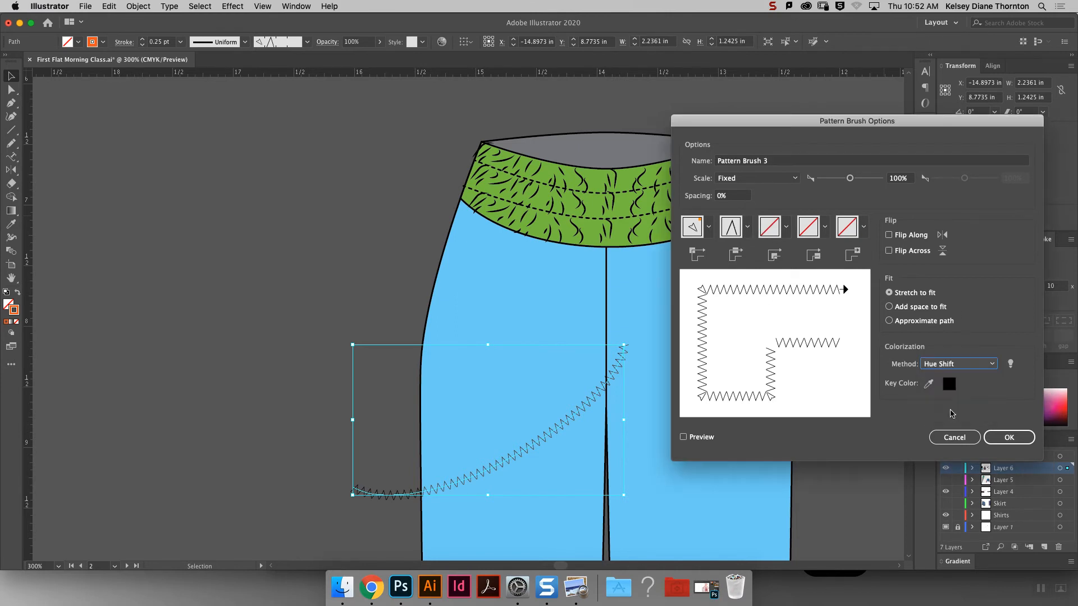
click(1009, 438)
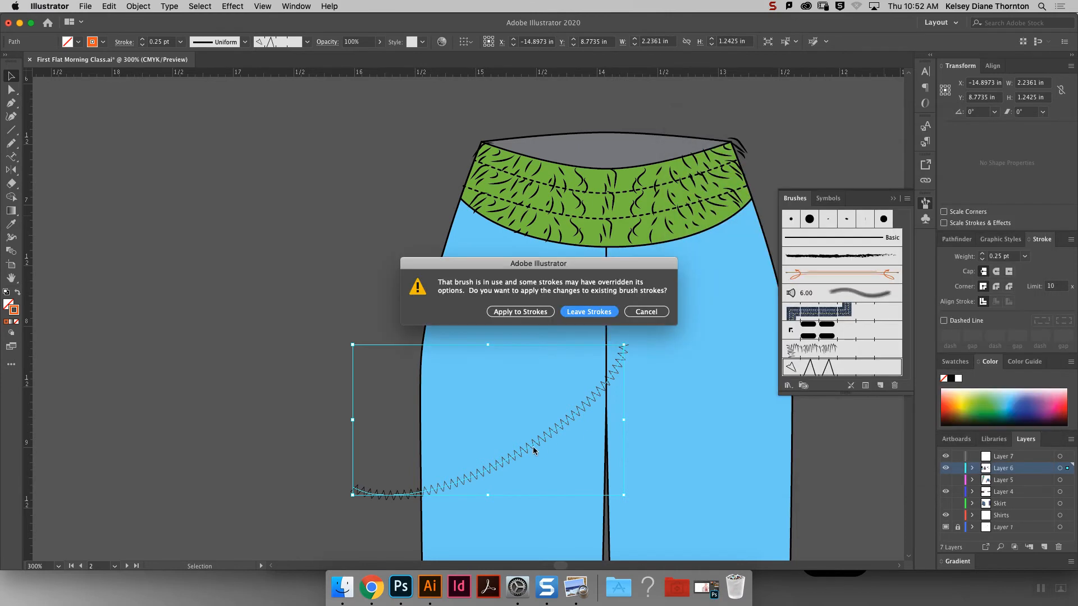
click(519, 311)
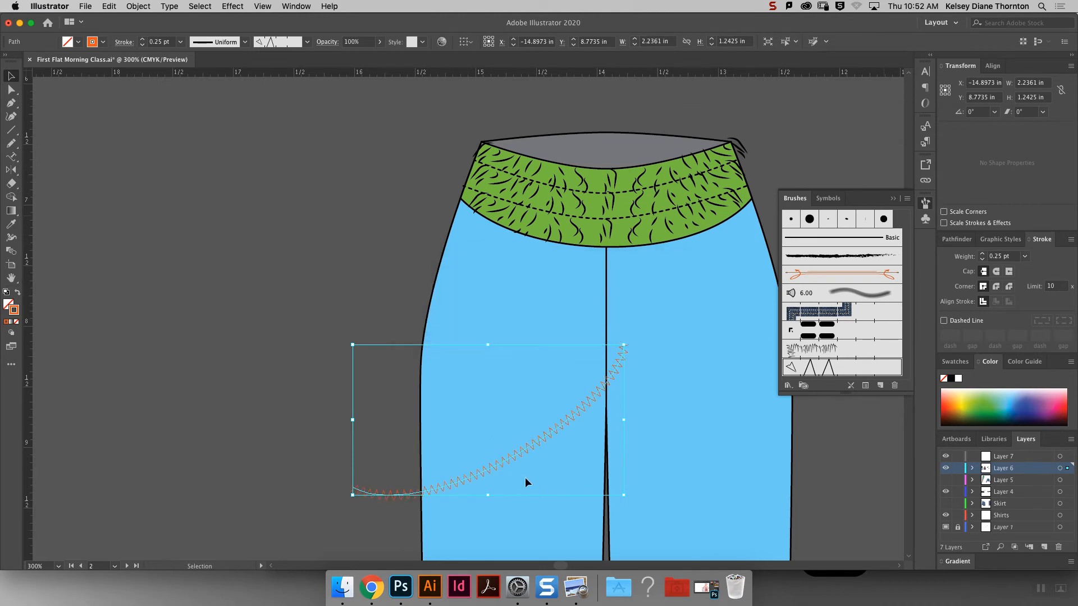
Move the orange zigzag curve up slightly, then place a copy on the trousers' right leg with a purple stroke.
drag(503, 464, 499, 438)
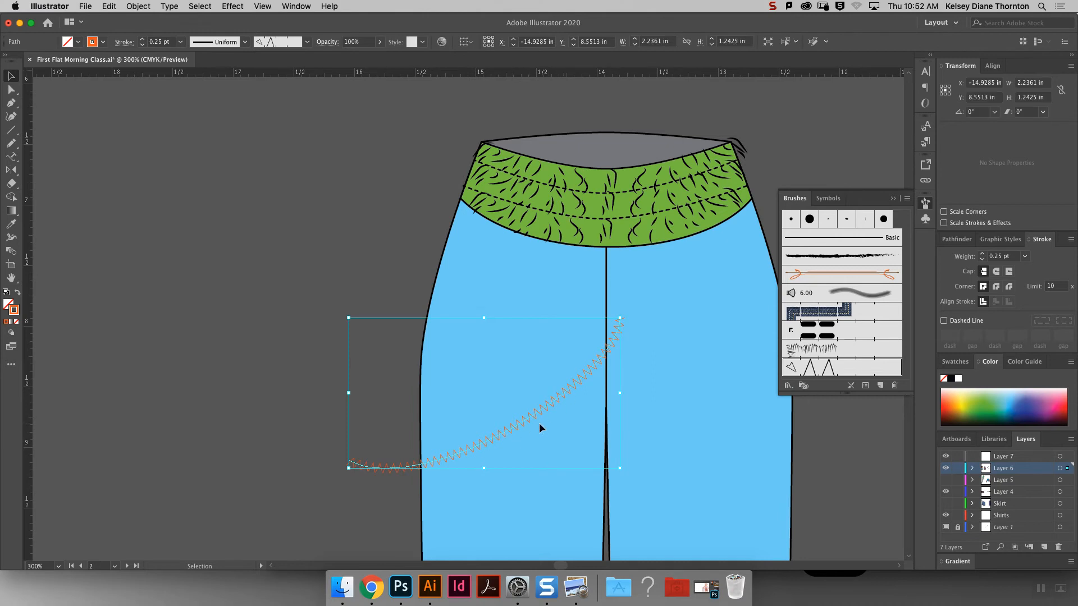
drag(534, 420, 747, 510)
click(1043, 404)
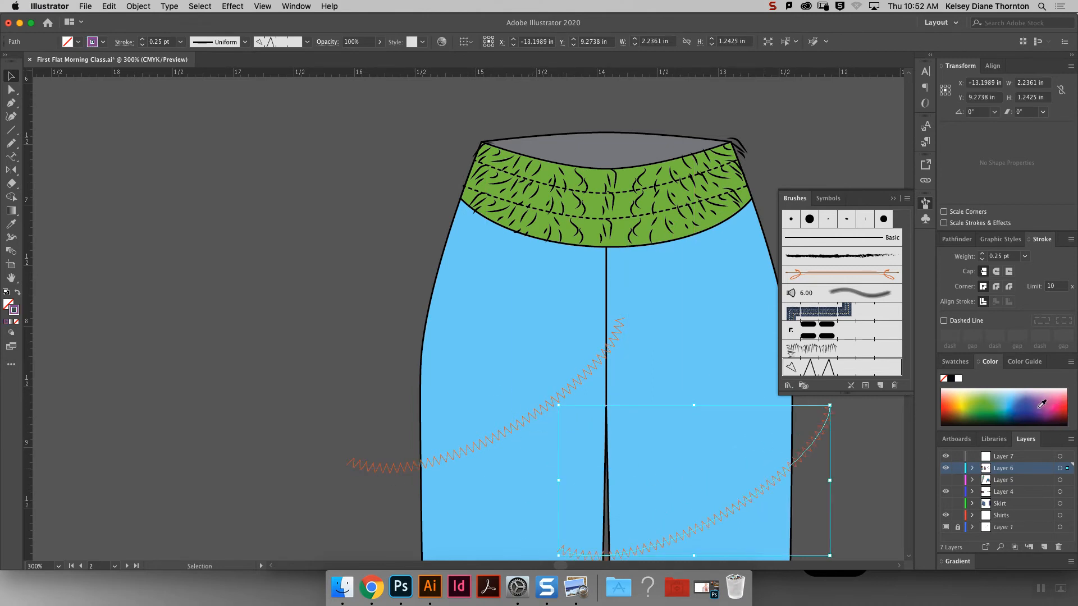
Copy the purple zigzag curve lower onto the left trouser leg, give the copy a pink stroke and deselect it.
scroll(649, 435, down, 1)
scroll(649, 435, down, 5)
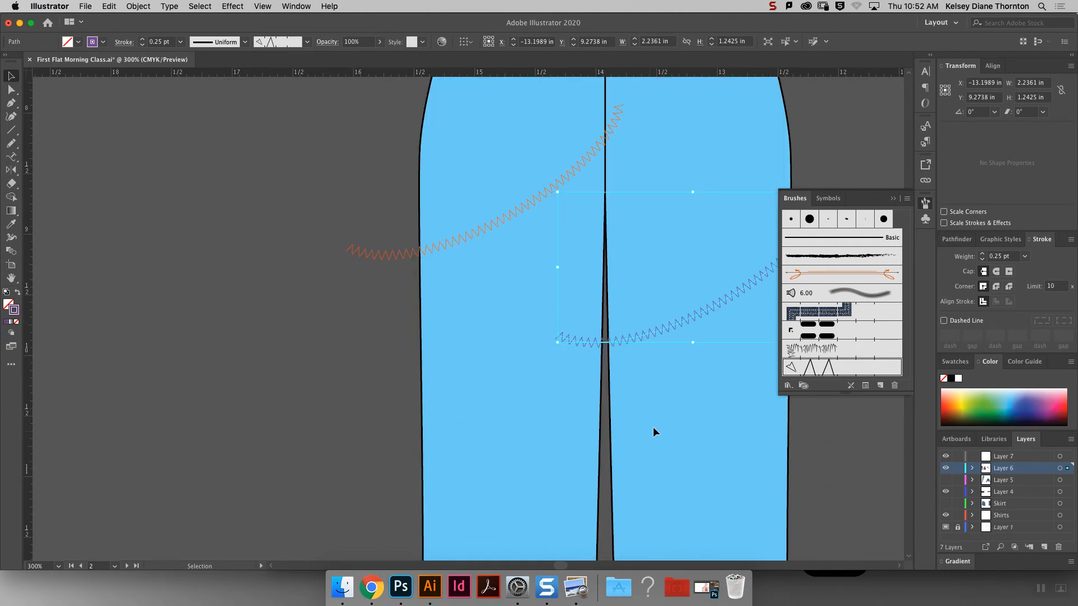
drag(677, 327, 502, 499)
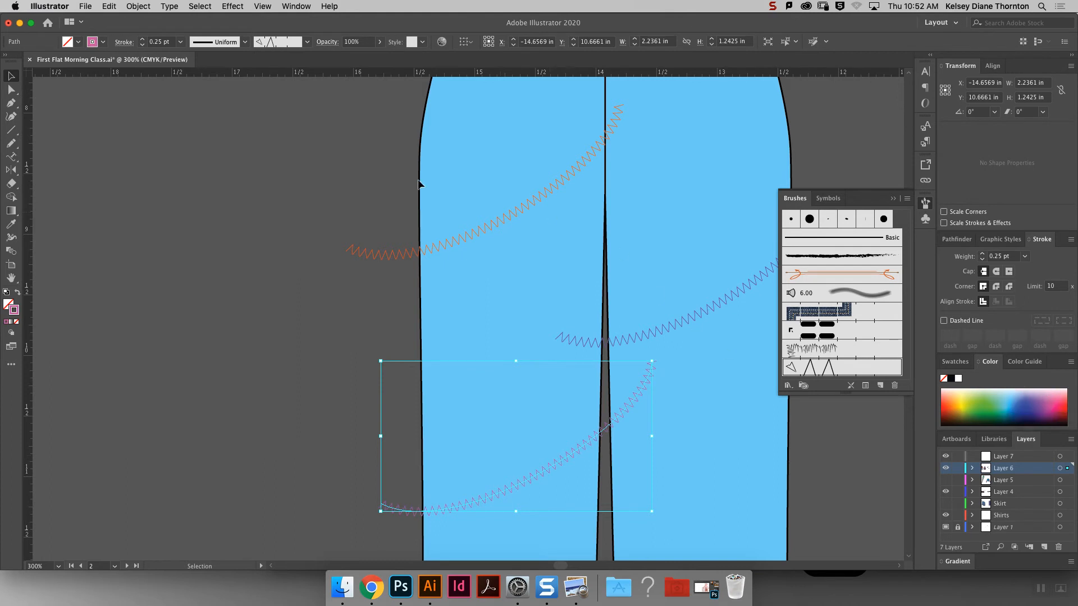
click(139, 177)
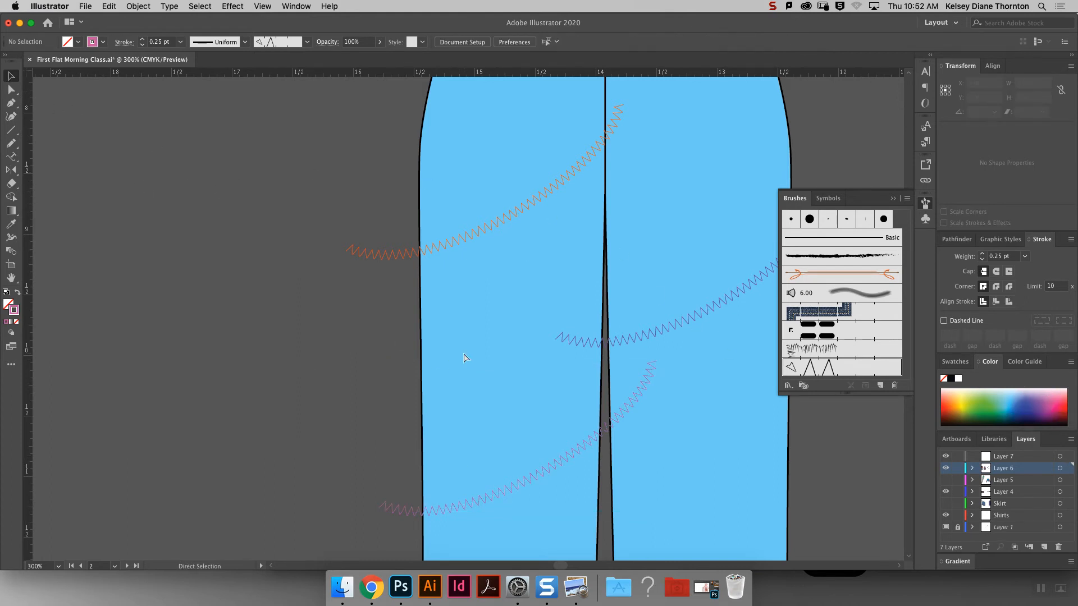
Unlock all locked objects in the document and clear the resulting selection.
key(super+minus)
key(super+minus)
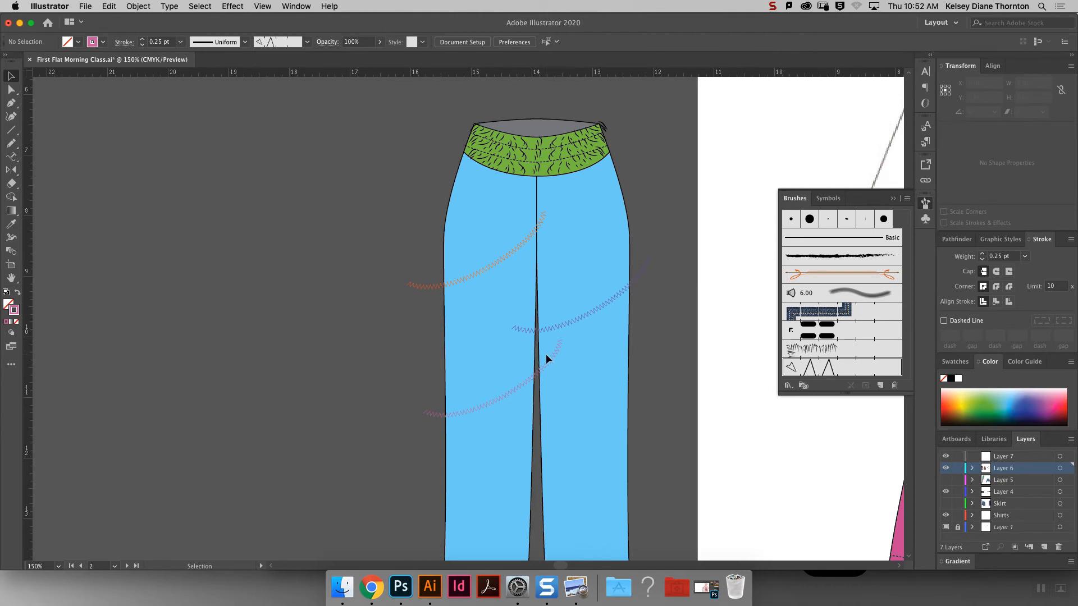
click(579, 320)
click(589, 357)
right_click(584, 363)
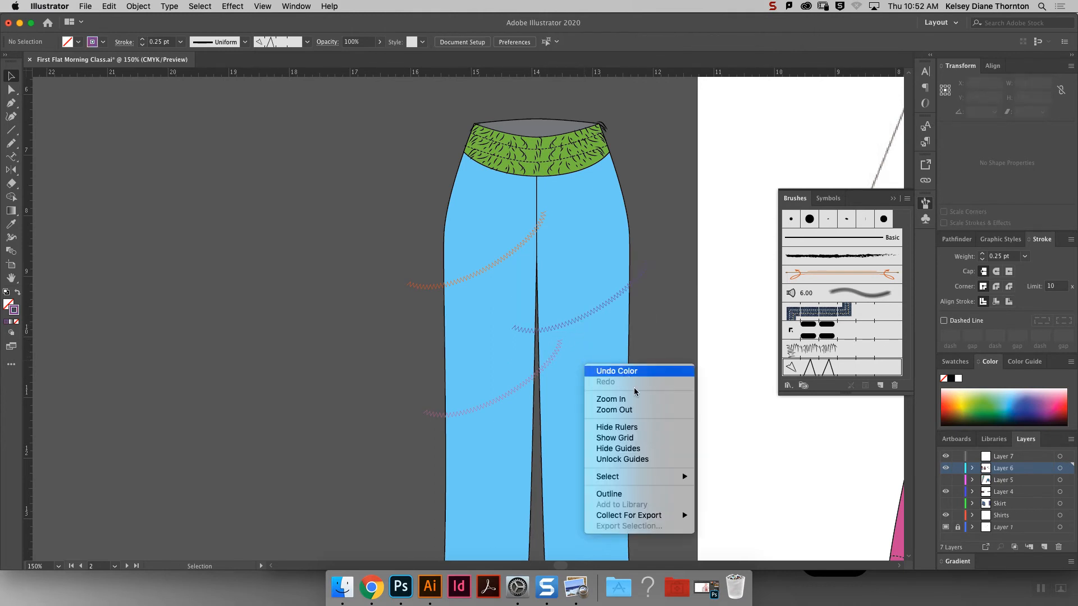
click(658, 225)
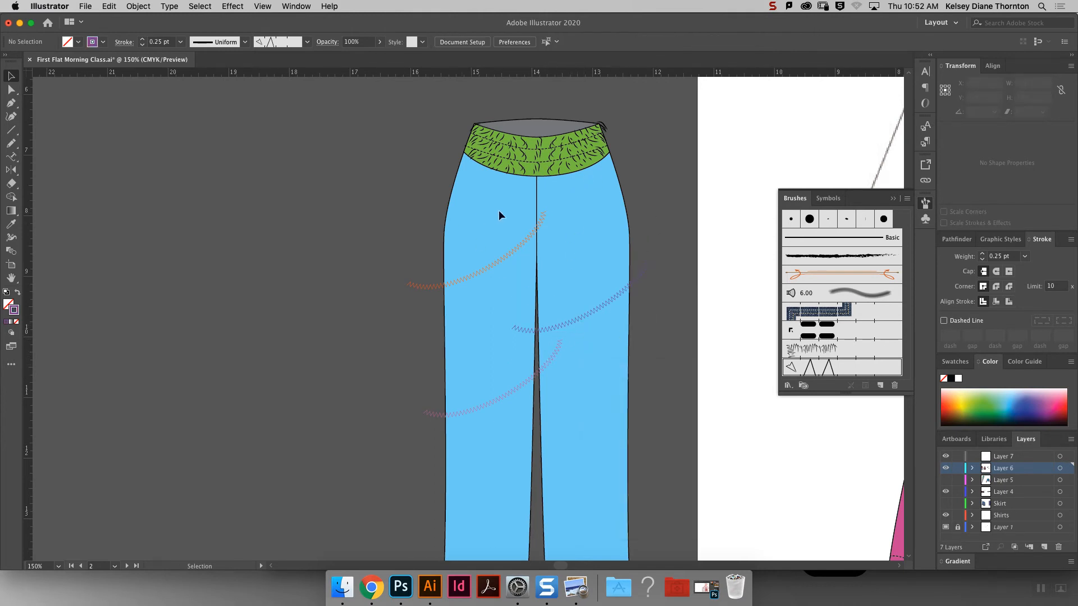
drag(535, 344, 535, 345)
click(300, 130)
click(143, 6)
click(152, 90)
click(366, 250)
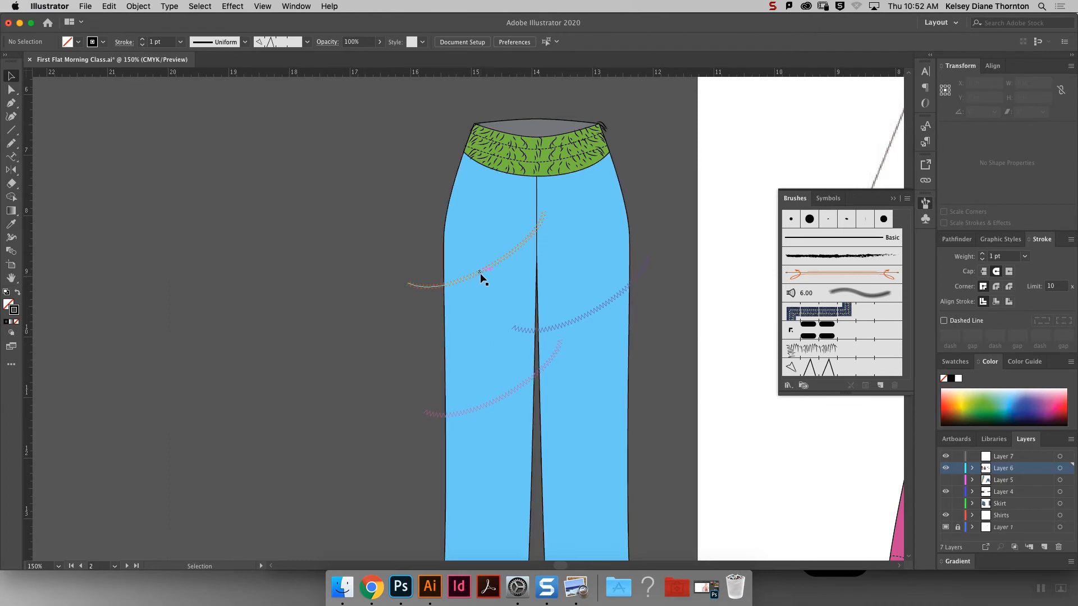
Place three copies of the pink zigzag curve on the left trouser leg, one above the original and two below it.
click(472, 270)
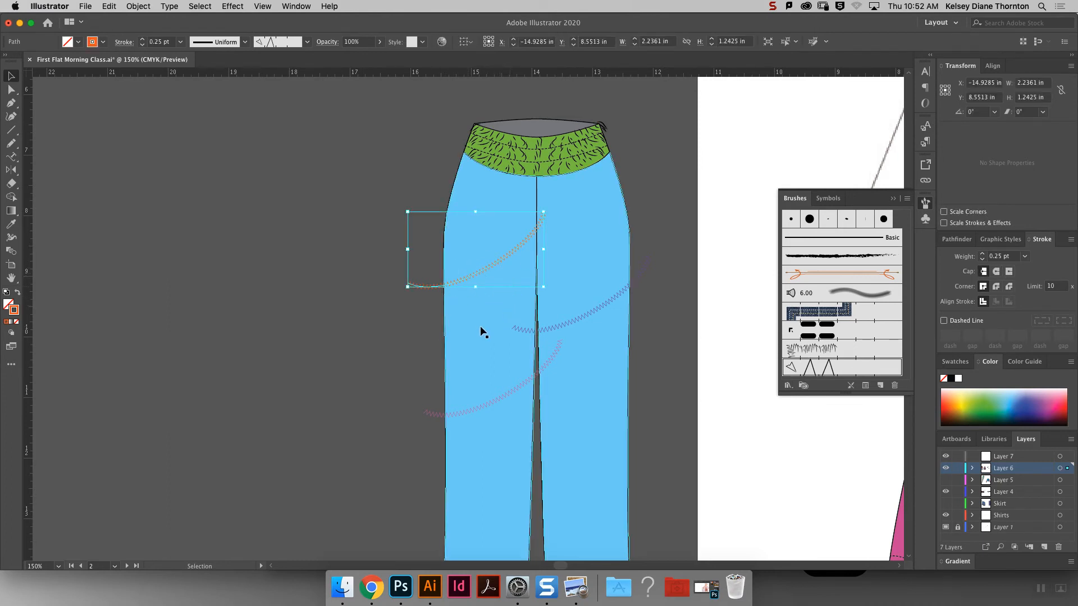
click(488, 402)
drag(487, 403, 489, 330)
drag(489, 468, 499, 537)
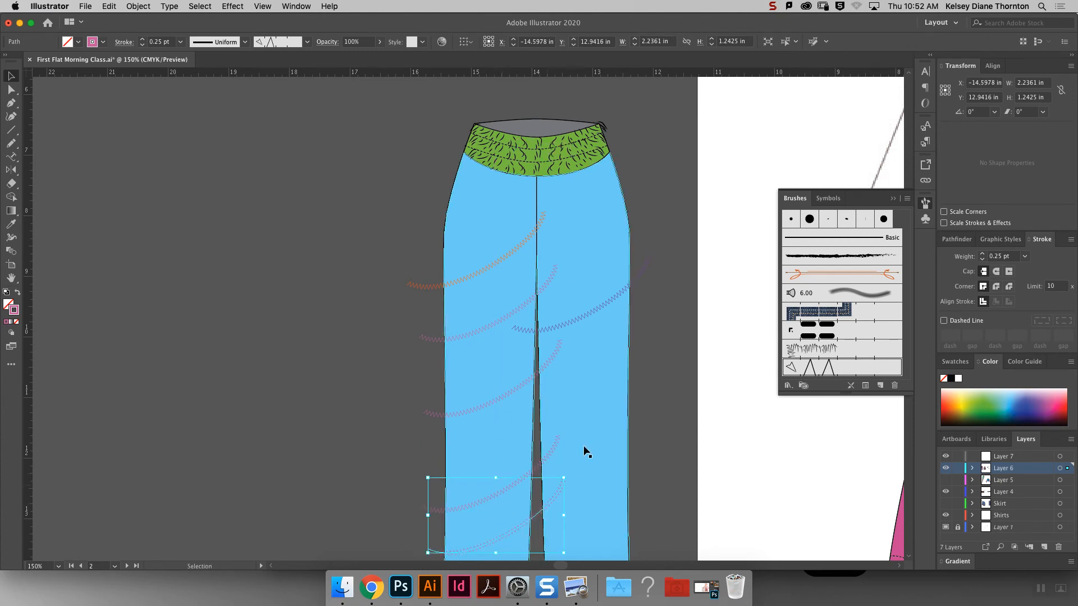
Move the three lower pink curves down the left leg towards the hem and the purple curve down the right leg, then deselect.
click(658, 382)
click(481, 515)
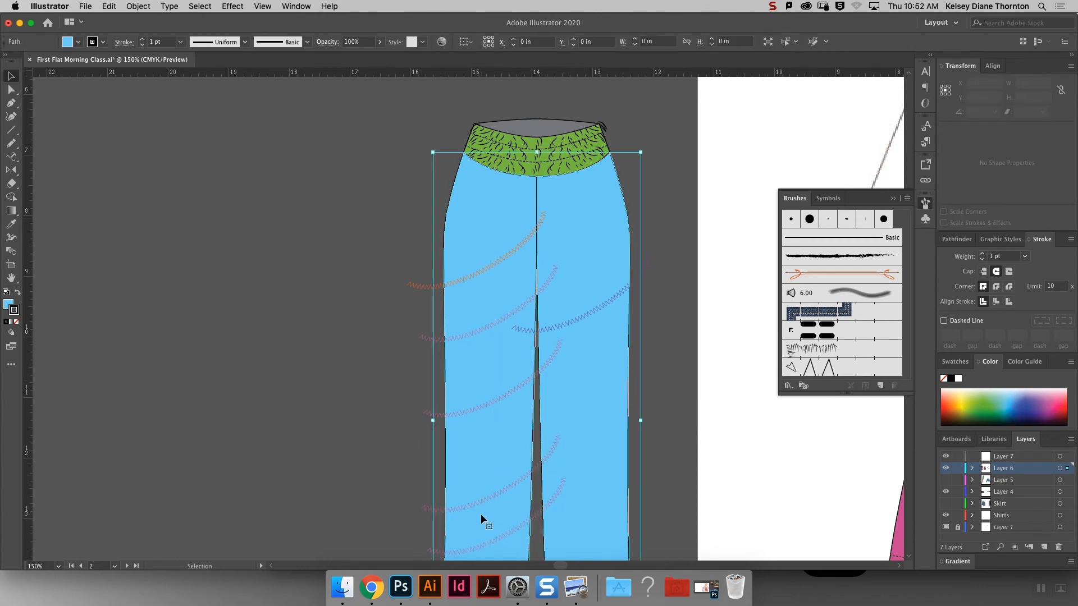
scroll(632, 375, down, 3)
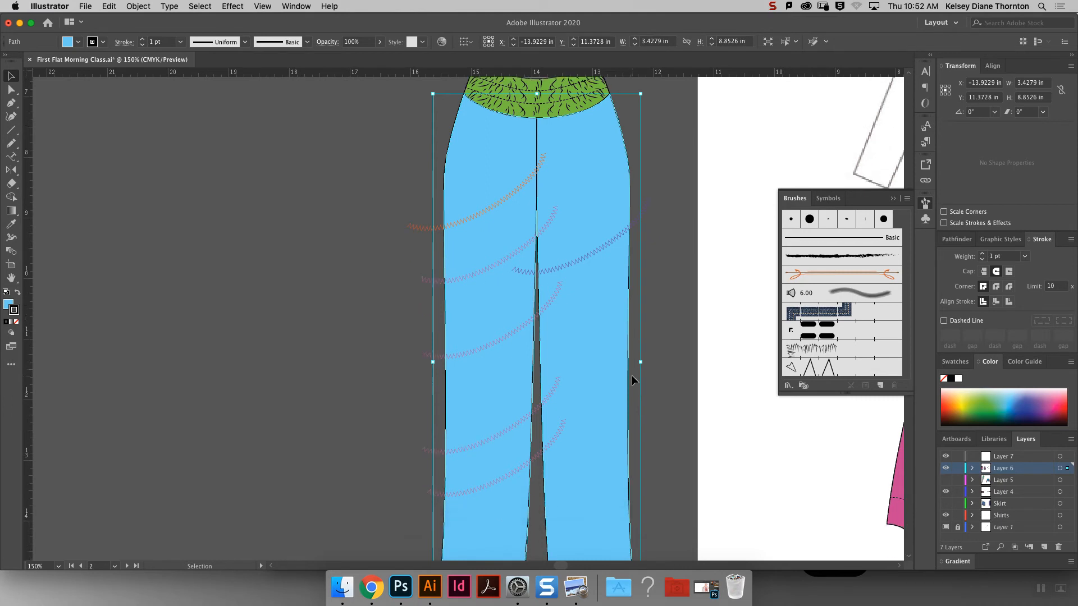
scroll(651, 424, up, 1)
scroll(651, 423, down, 6)
scroll(646, 418, up, 3)
click(690, 264)
drag(536, 287, 510, 386)
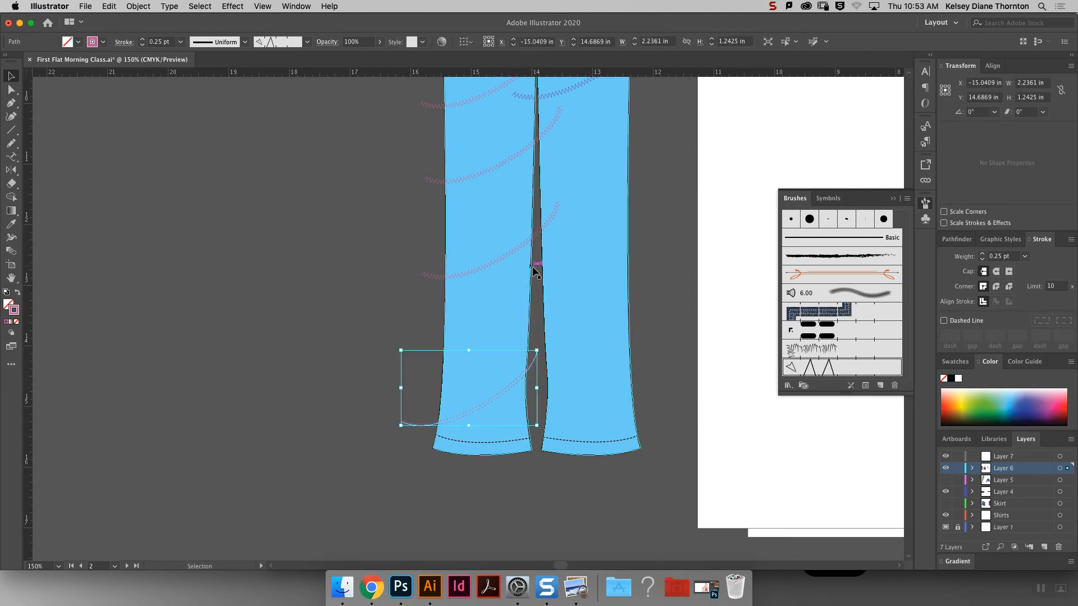
drag(537, 255, 515, 352)
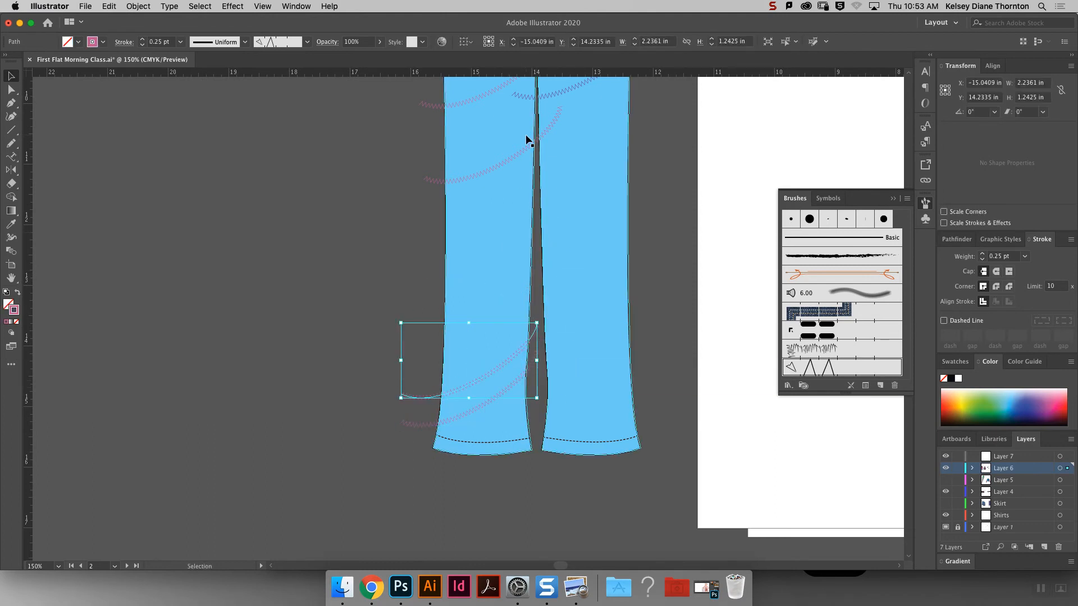
drag(531, 147, 506, 291)
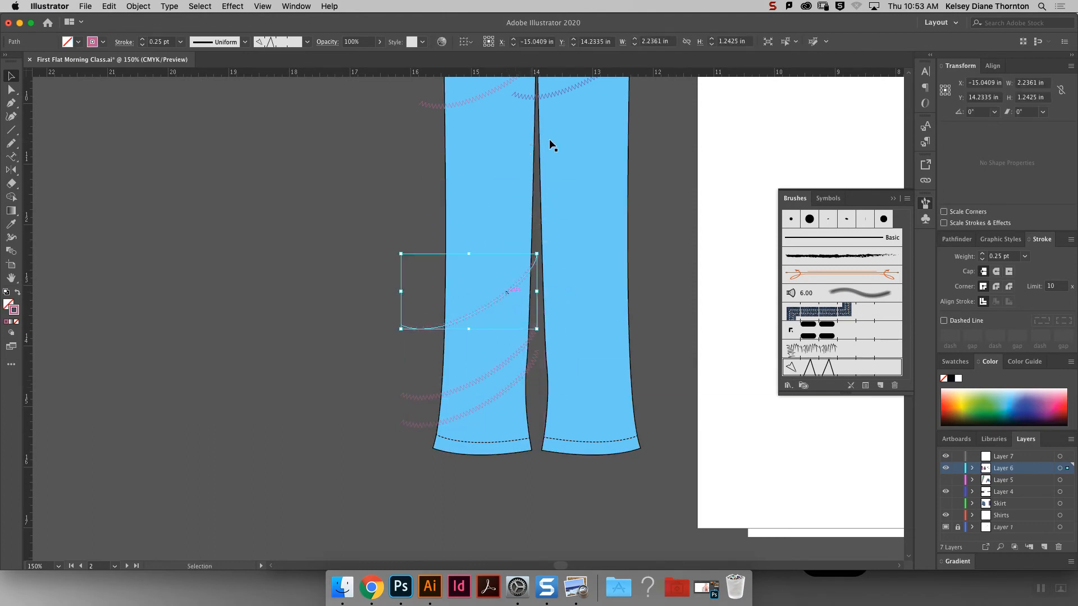
drag(560, 95, 591, 235)
click(659, 332)
Copy the blue trousers, paste the copy in back, and move the front trousers shape to Layer 7.
click(584, 332)
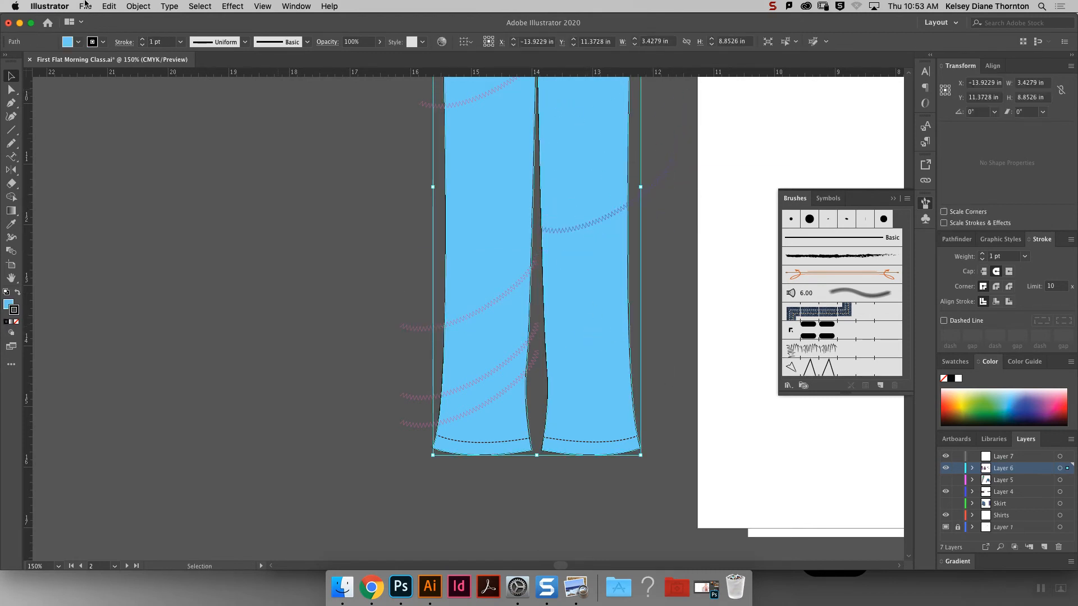
click(117, 7)
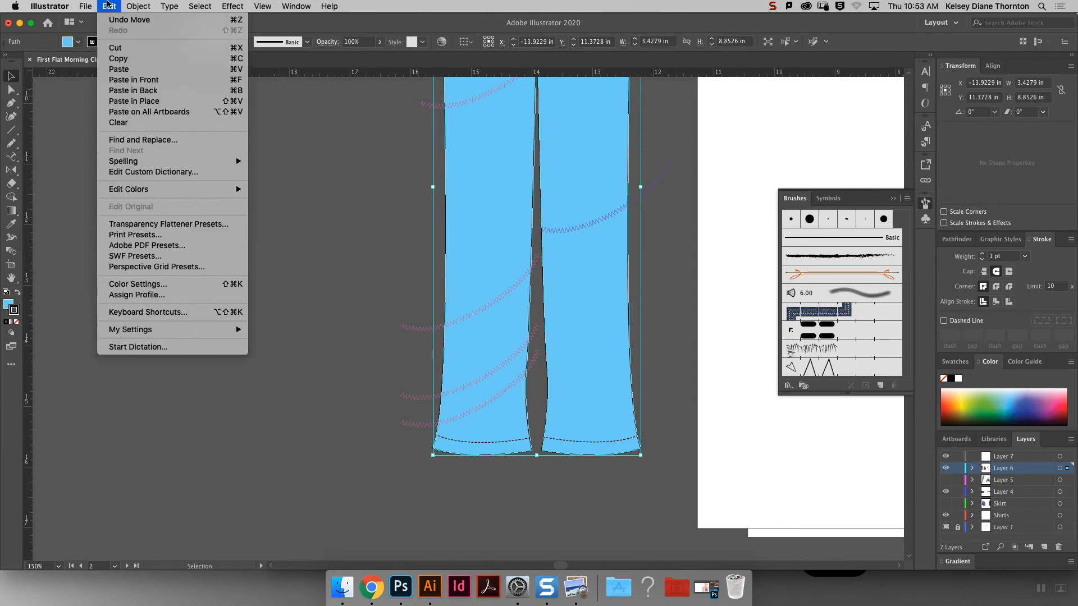
click(132, 60)
click(108, 4)
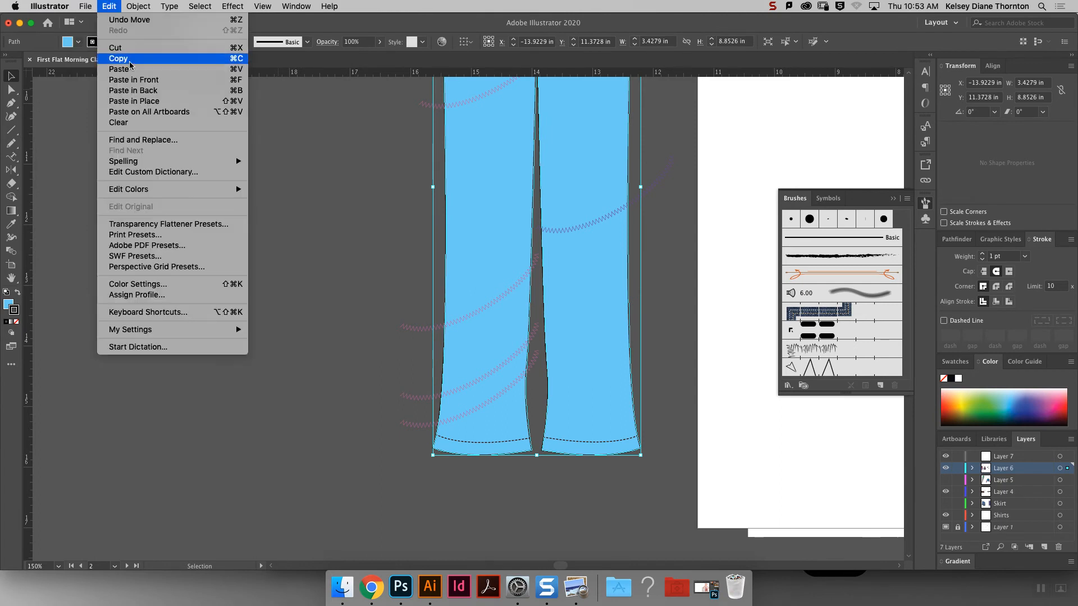
click(144, 95)
click(357, 208)
click(515, 227)
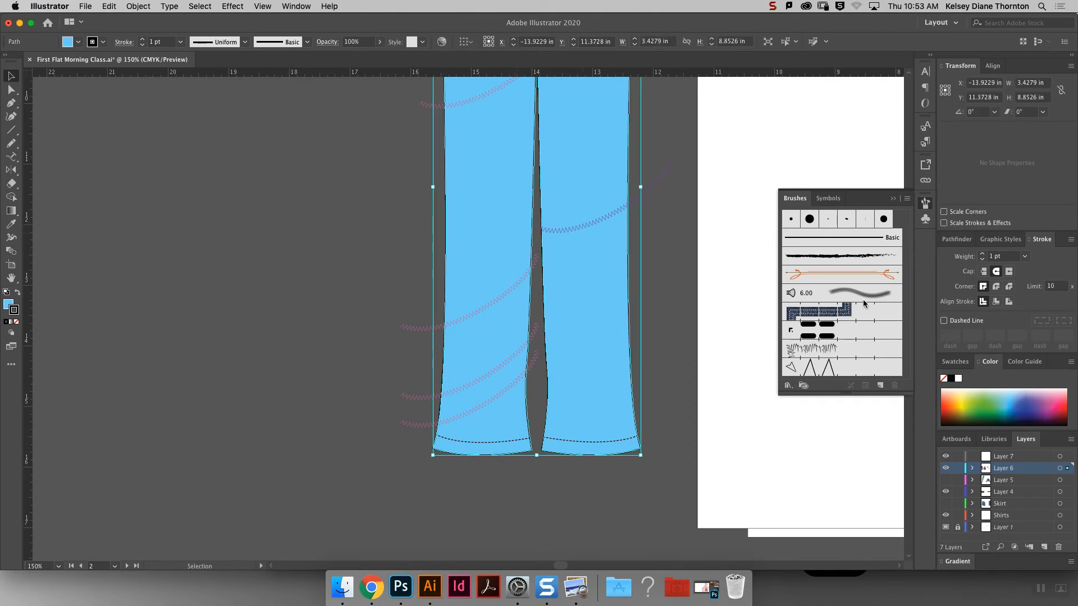
drag(1068, 472, 1068, 457)
Select the trousers together with all zigzag curves, make a clipping mask from them and deselect.
drag(360, 90, 668, 436)
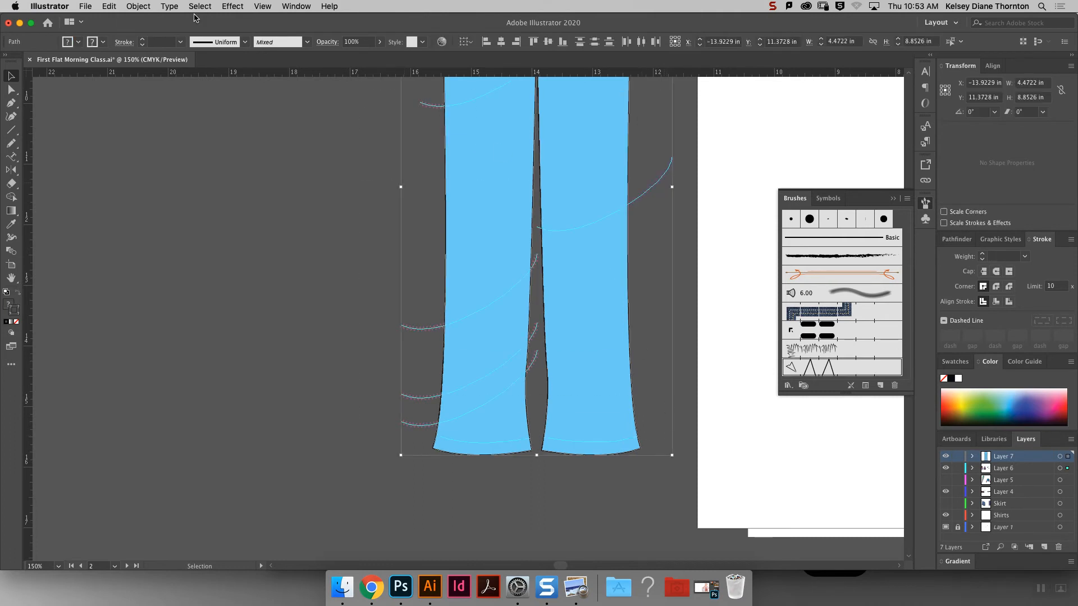
click(138, 6)
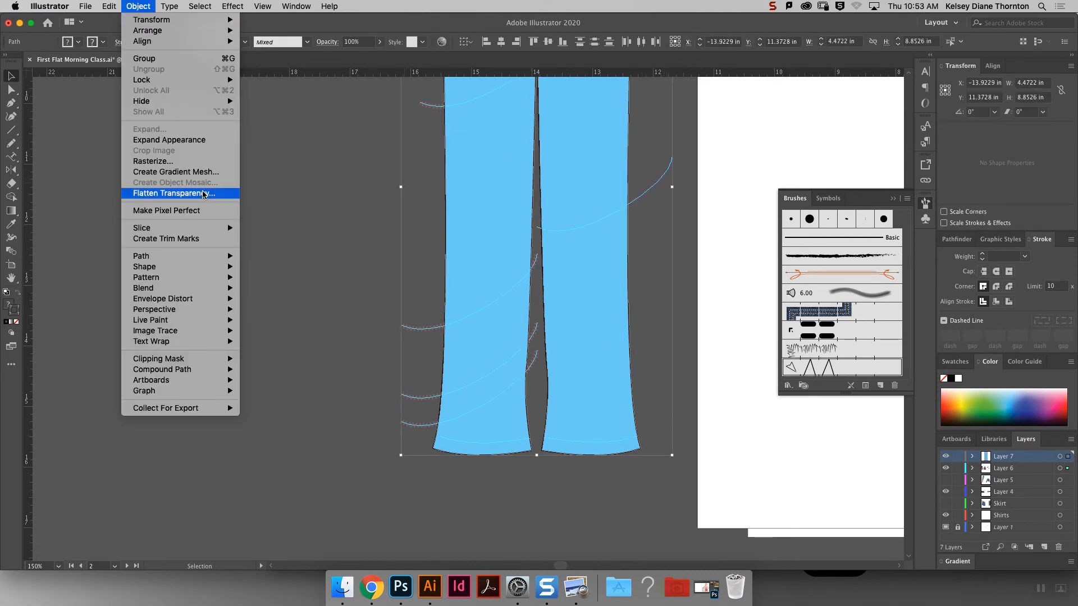
mouse_move(189, 365)
click(255, 359)
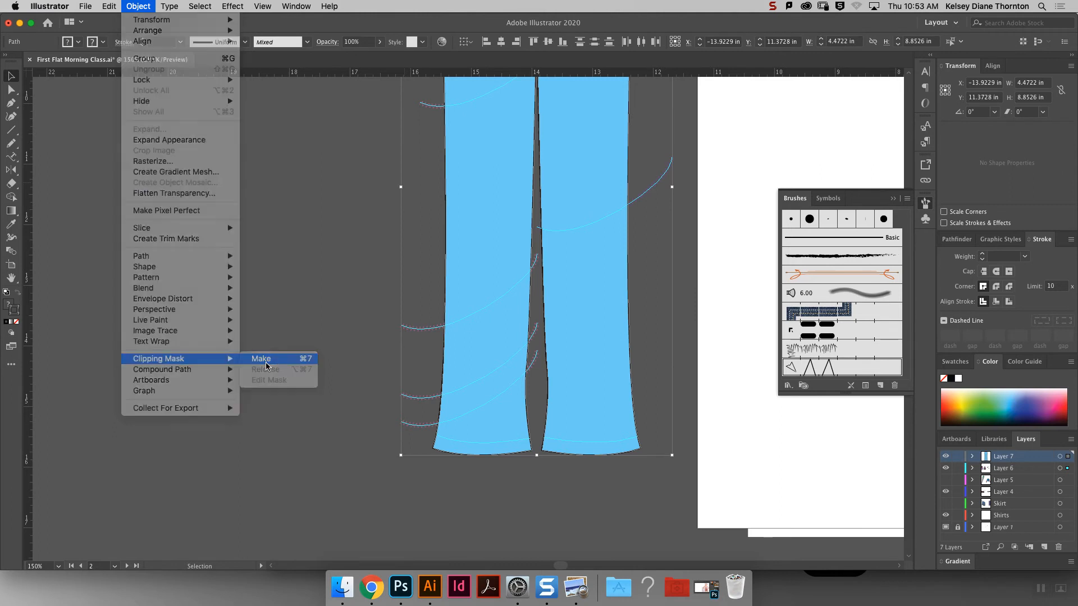
click(485, 527)
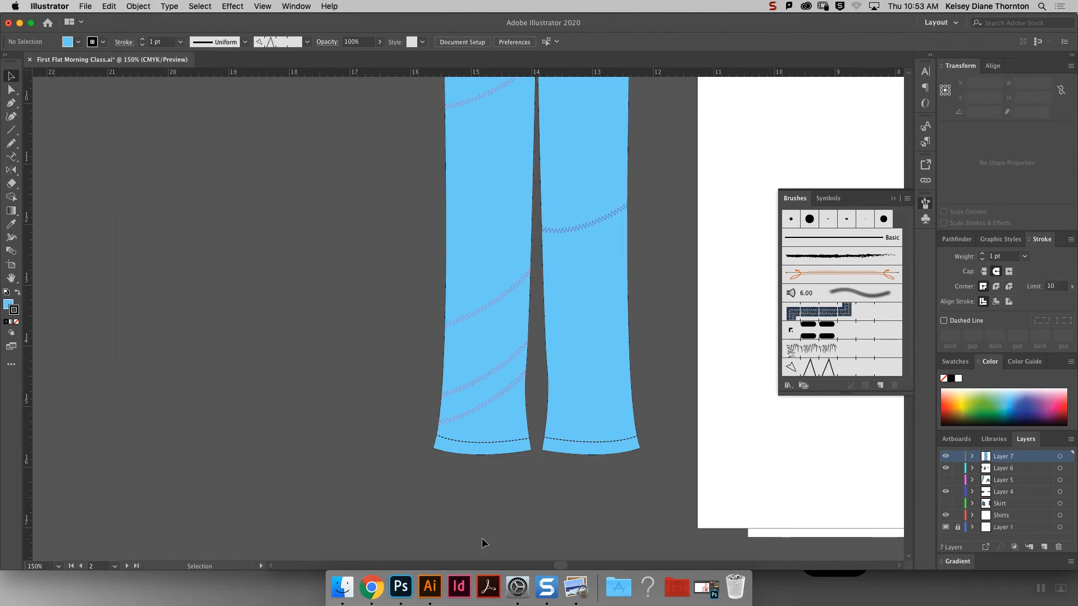
Draw a vertical line segment 0.5 in long with a 1 pt black stroke below the gather marks on the artboard.
drag(559, 566, 616, 563)
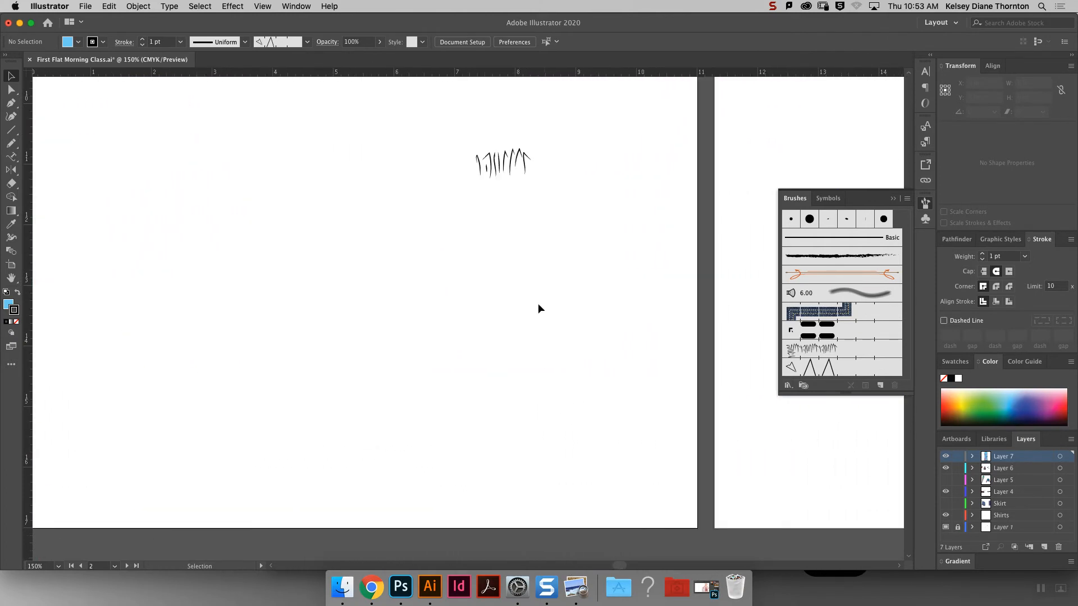
click(11, 130)
scroll(469, 354, up, 1)
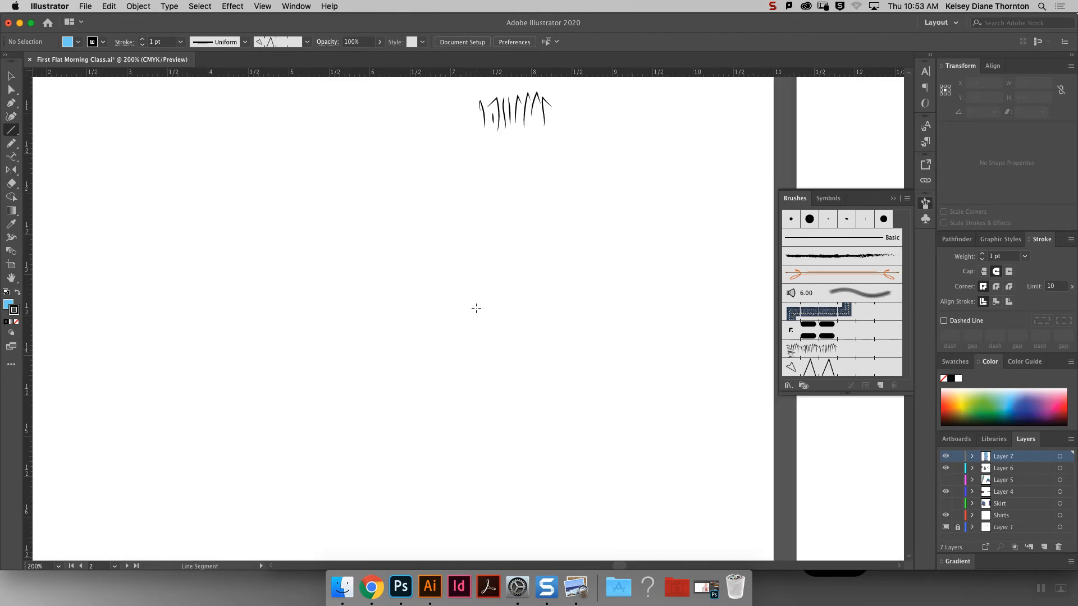
drag(470, 271, 470, 310)
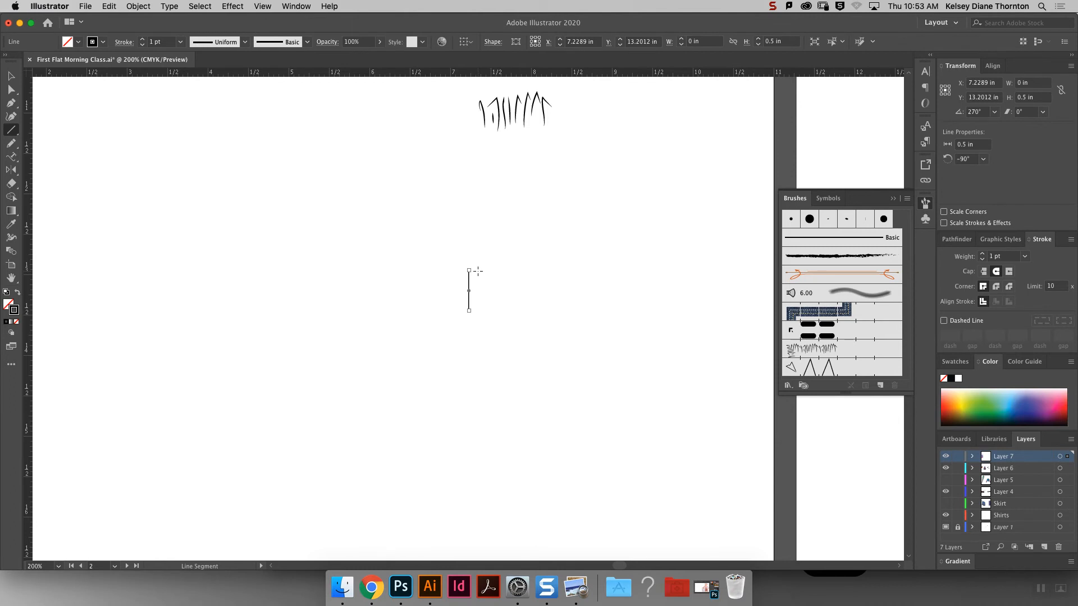
scroll(477, 272, up, 2)
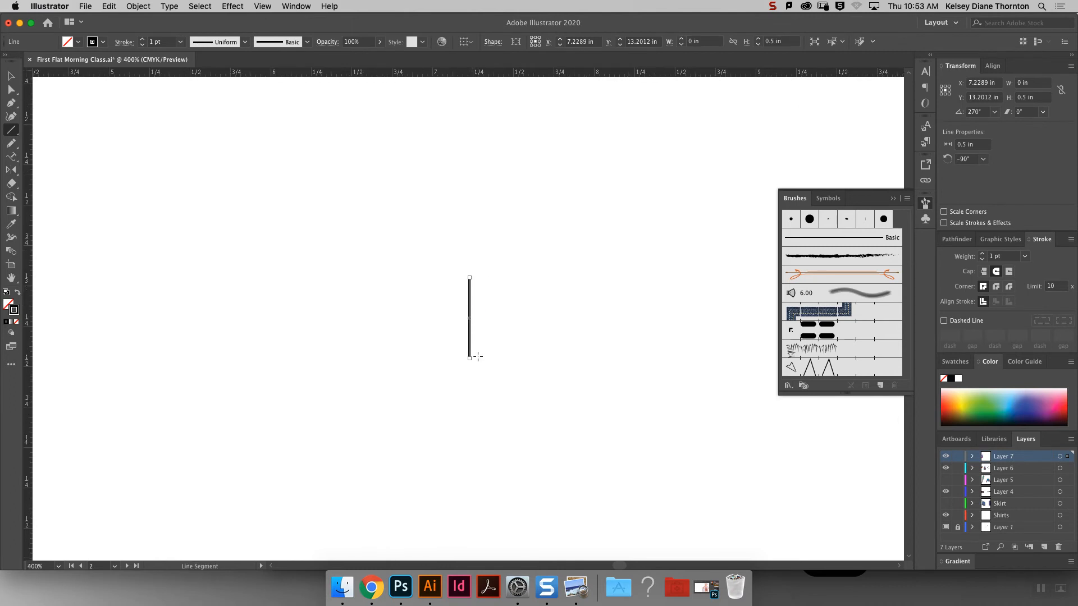
click(879, 385)
click(338, 333)
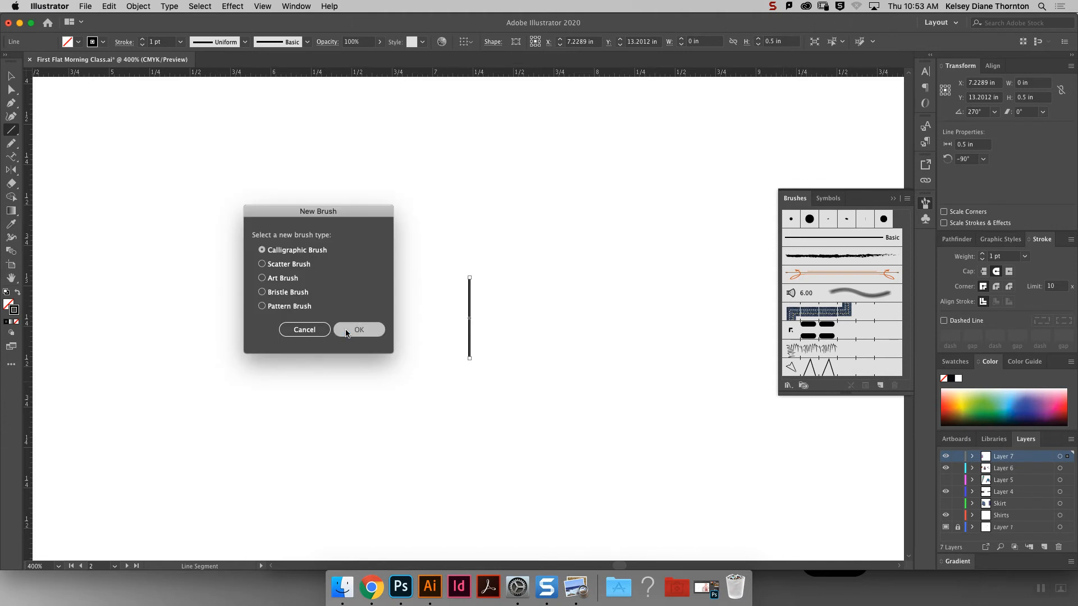
click(608, 391)
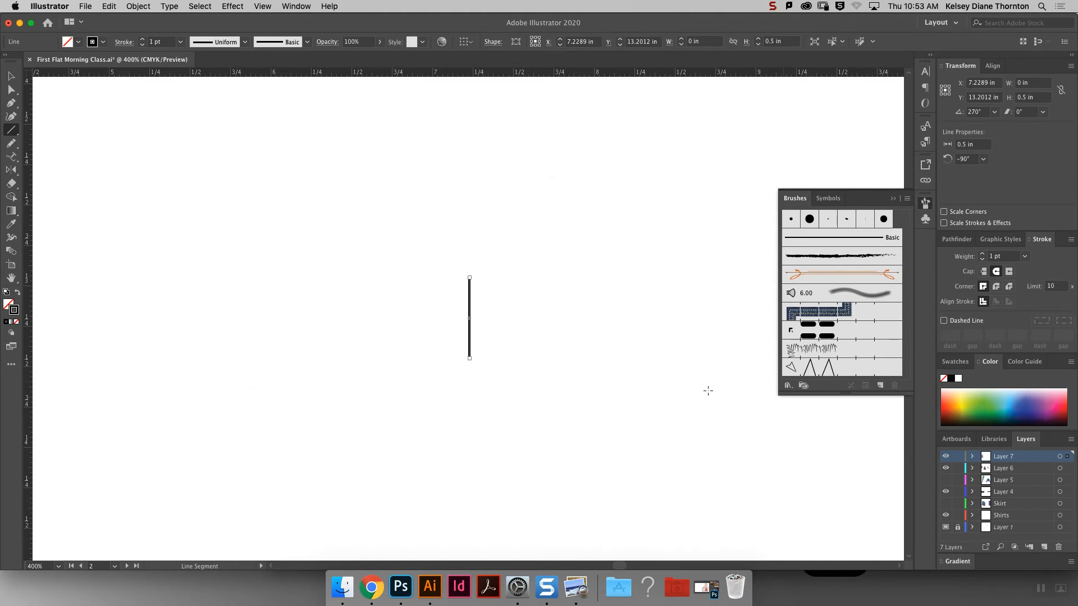
Create a pattern brush from the vertical line with its spacing set to 100%.
click(880, 386)
click(261, 306)
click(356, 332)
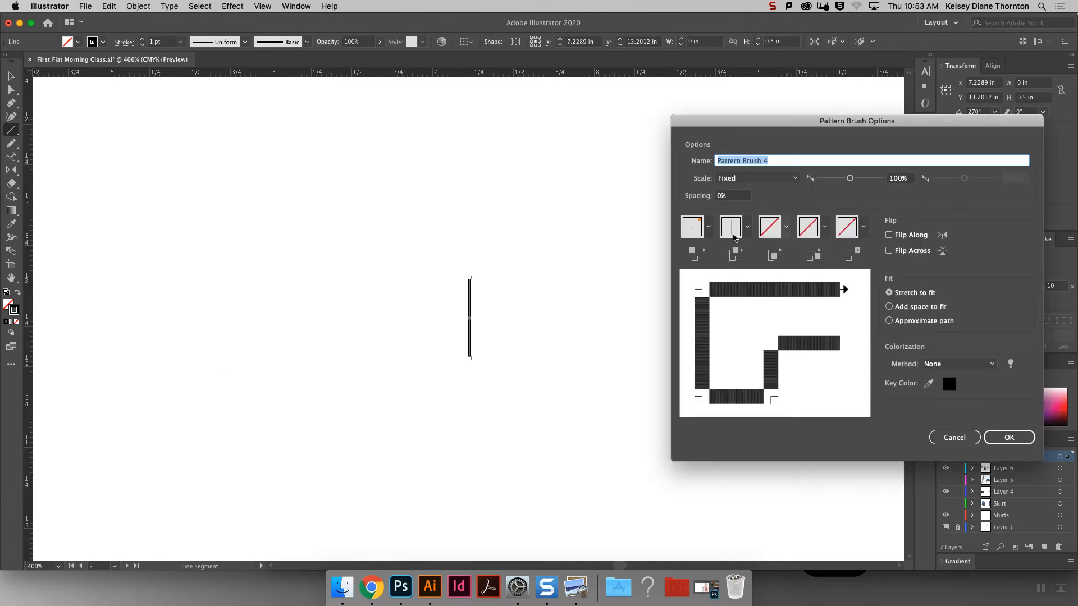
double_click(732, 196)
text(100)
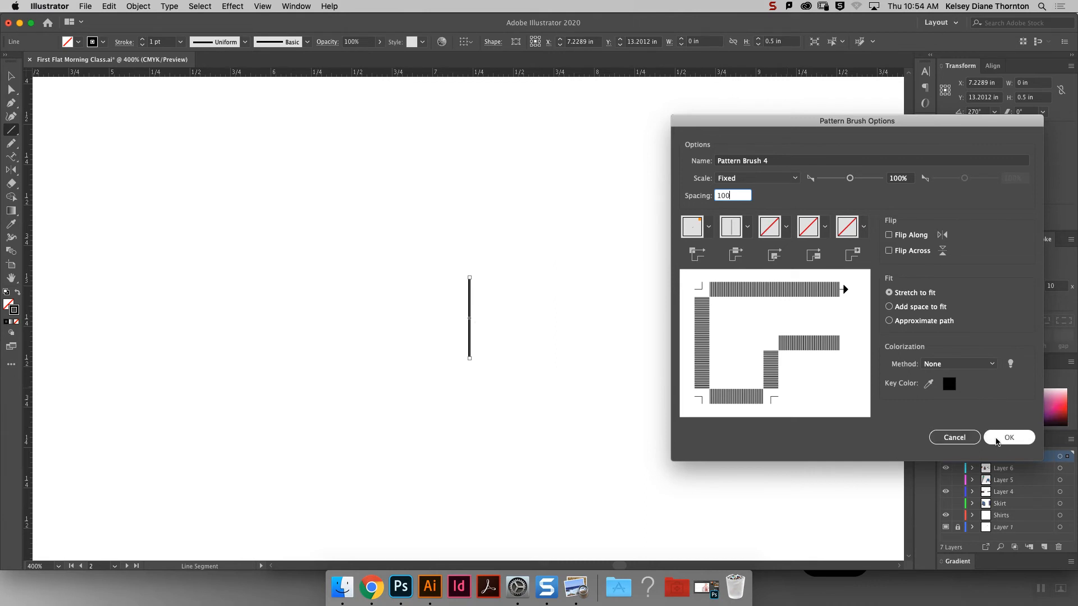
click(997, 439)
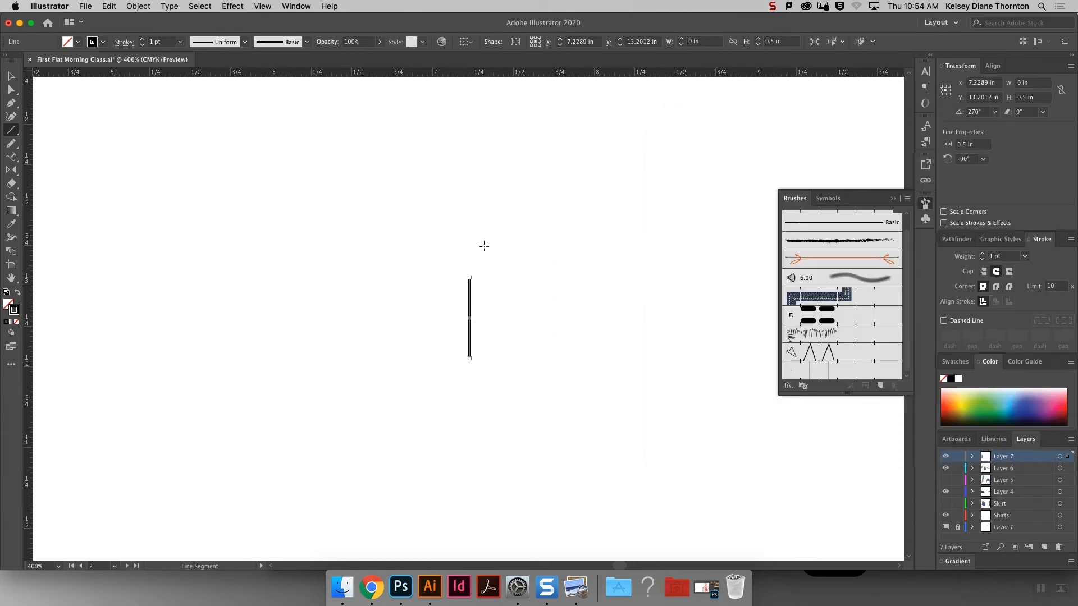
Collapse the floating brush collection to clear the view of the artboards.
key(super+minus)
key(super+minus)
key(super+minus)
key(super+minus)
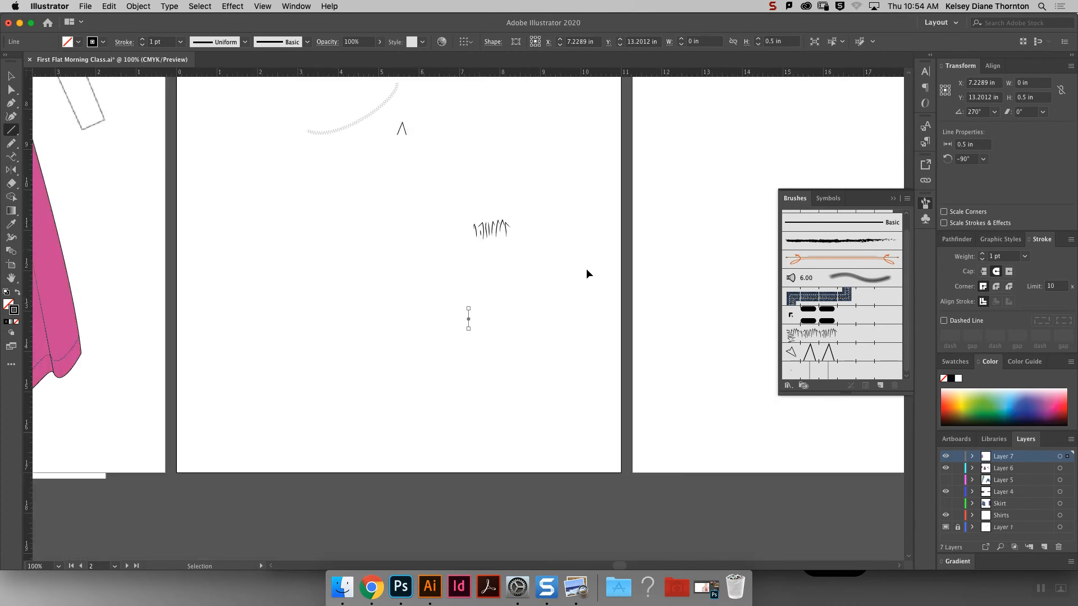
click(893, 199)
Ungroup the blue short-sleeved shirt flat on the second artboard and deselect it.
scroll(586, 379, down, 1)
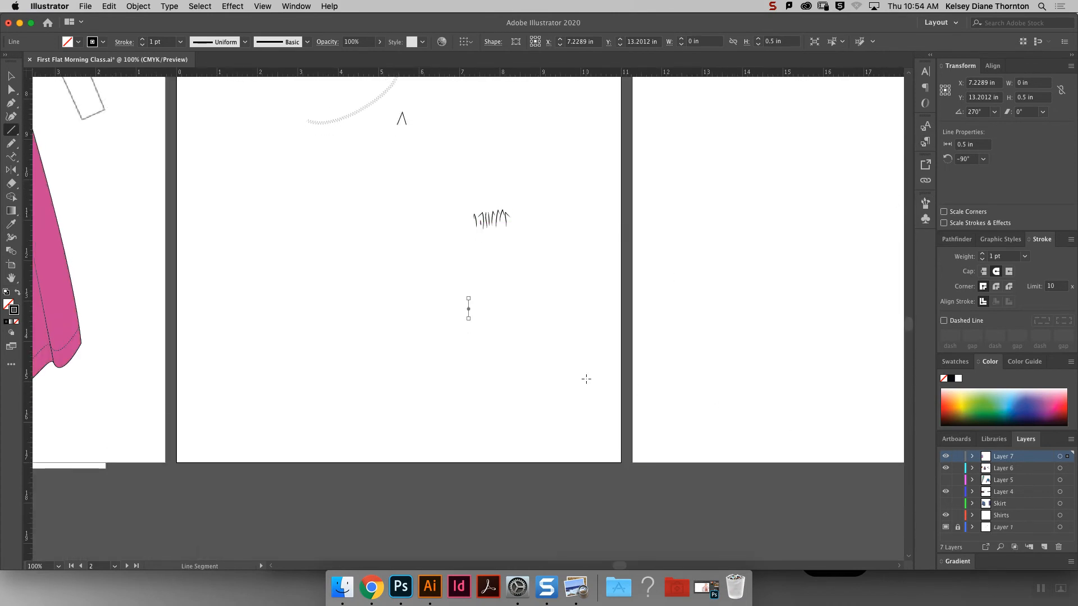
scroll(586, 379, up, 15)
scroll(586, 379, down, 6)
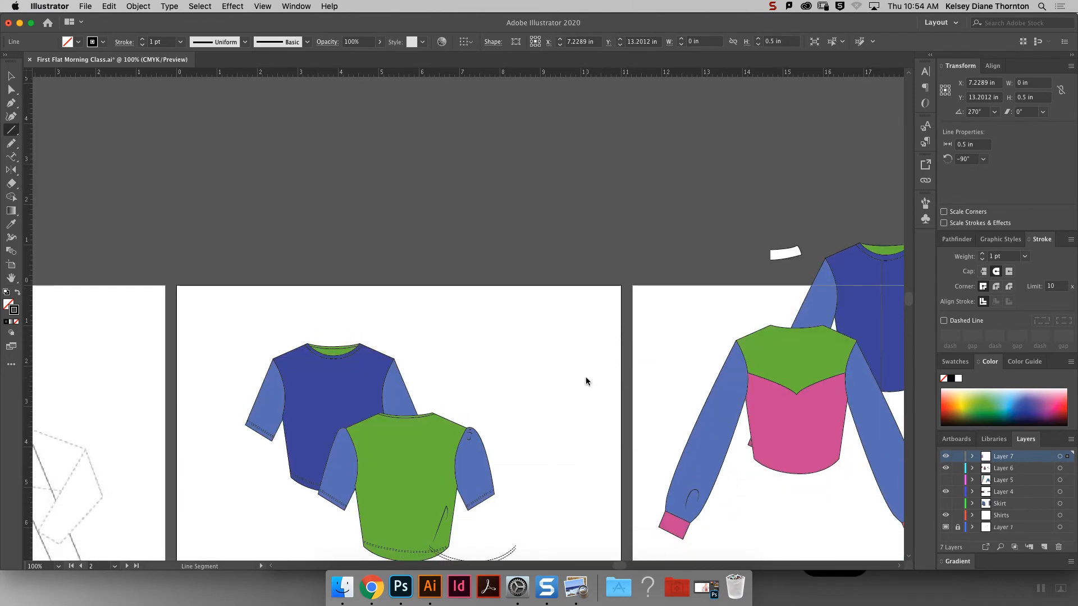
scroll(586, 378, down, 2)
click(11, 78)
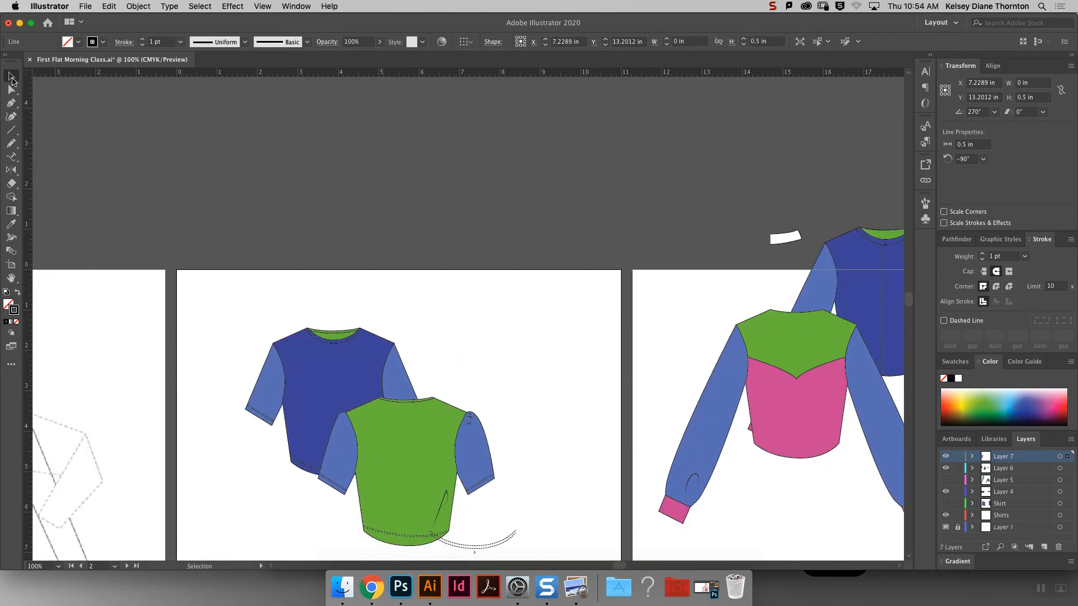
key(super+equal)
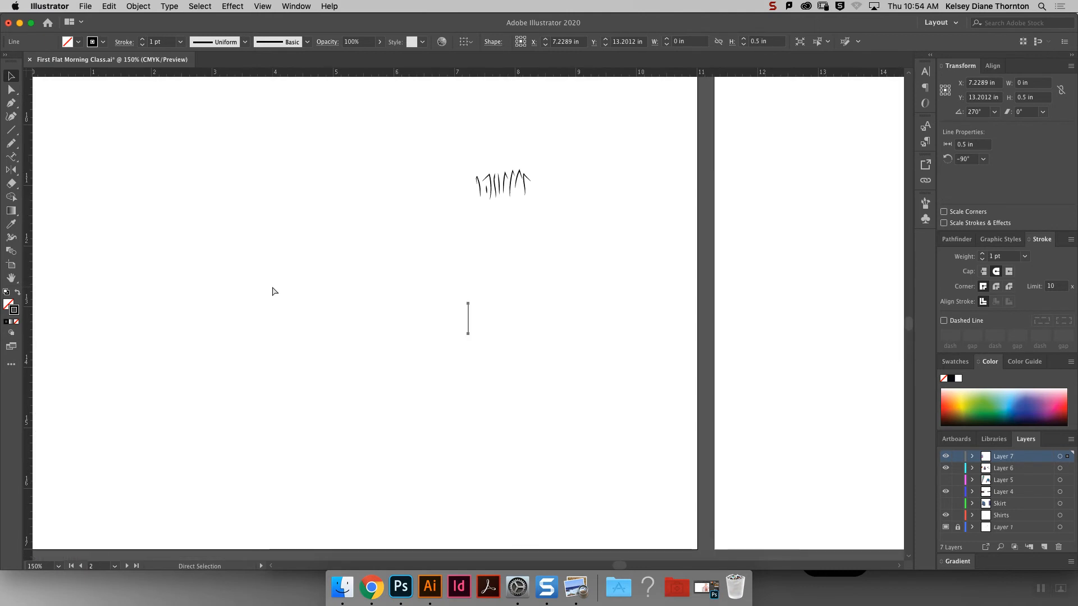
key(super+minus)
key(super+minus)
key(super+minus)
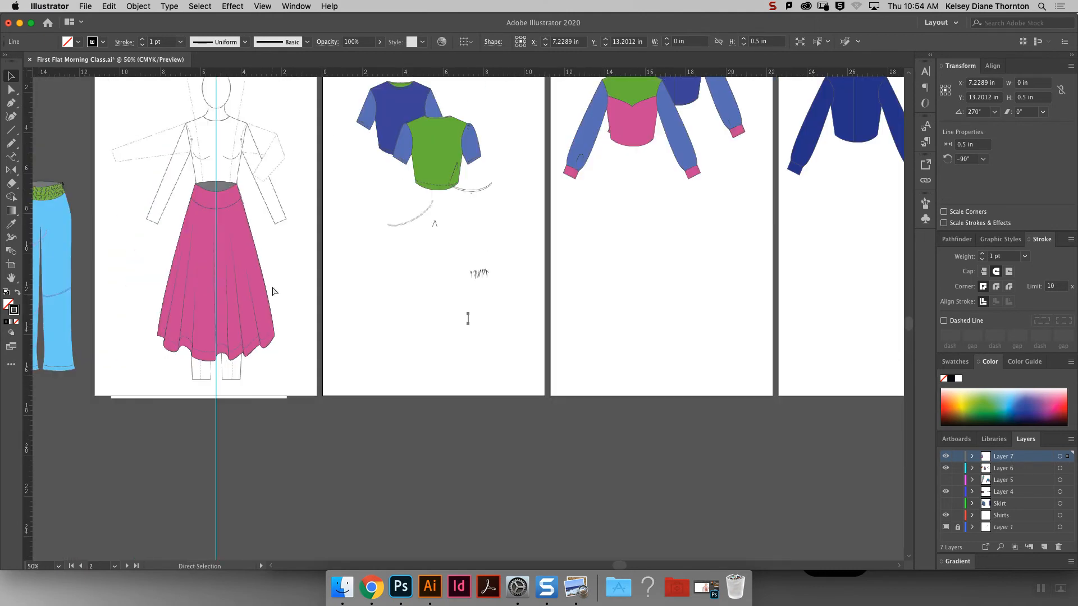
click(394, 106)
key(a)
key(super+equal)
key(super+equal)
key(super+equal)
key(v)
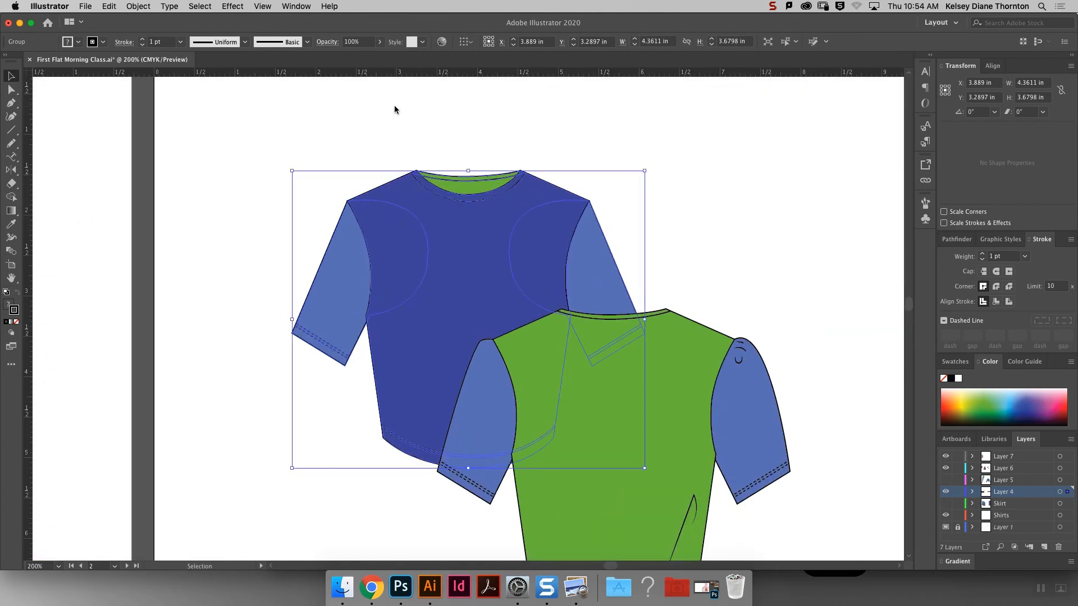
click(768, 241)
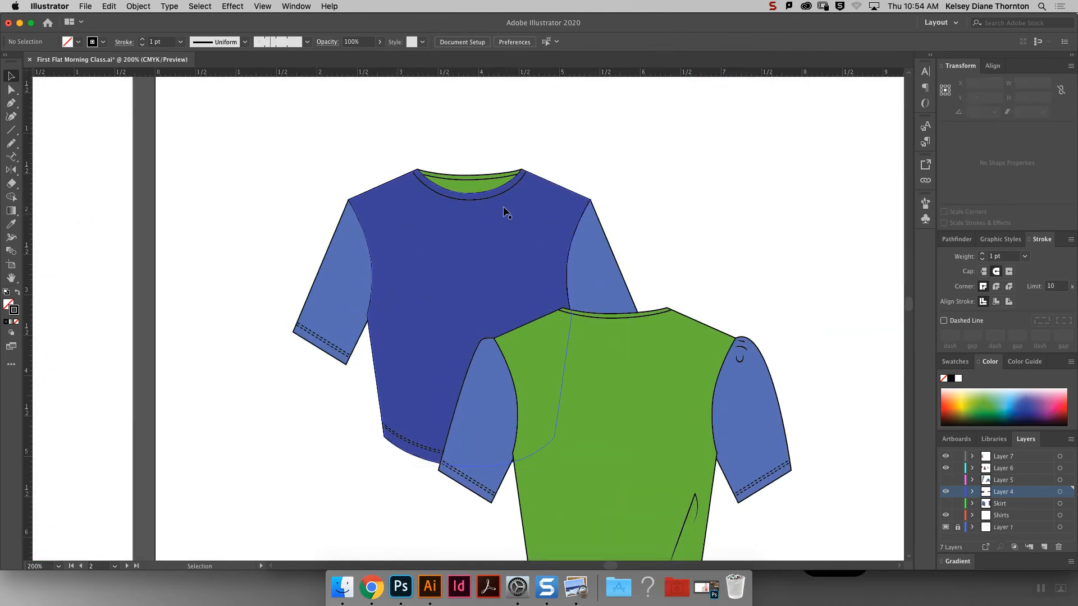
click(490, 201)
right_click(479, 230)
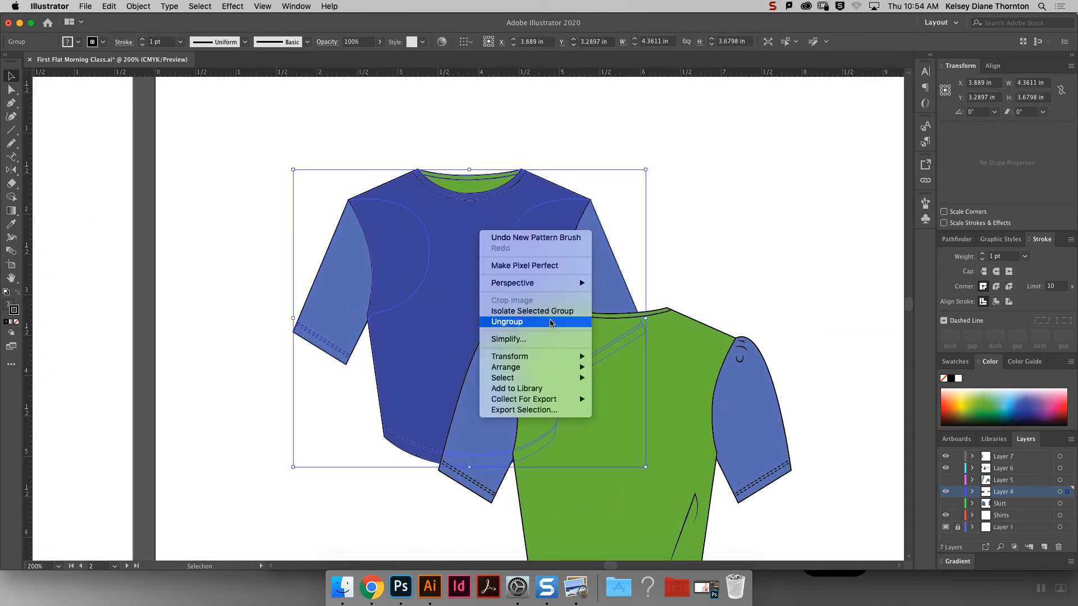
click(548, 321)
click(726, 120)
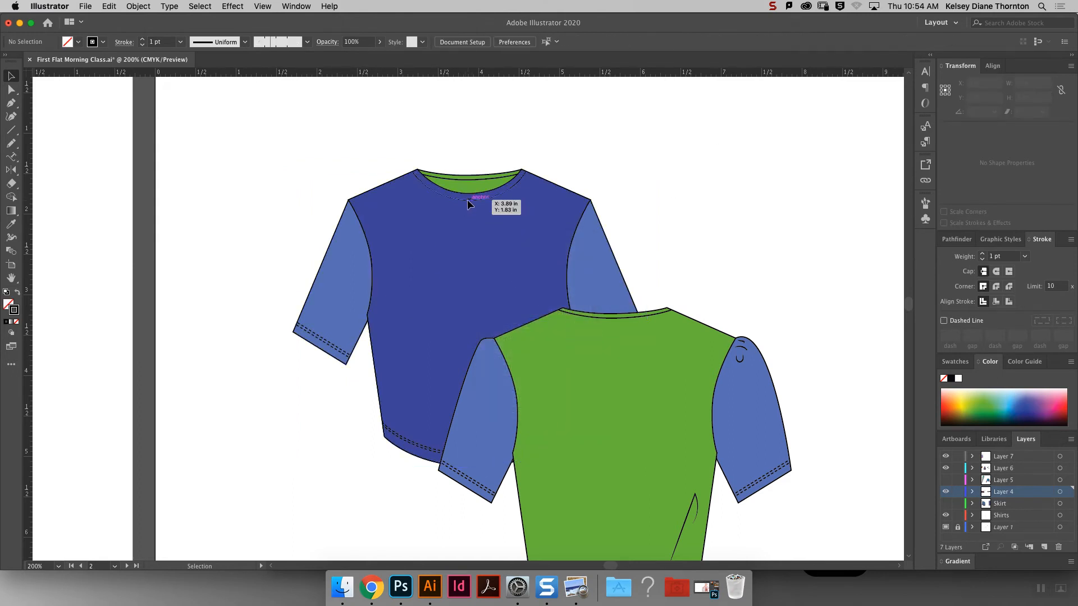
Delete the extra neckline curves from the blue shirt's front and back neck and from the green shirt's back neck.
click(473, 195)
key(Delete)
click(469, 182)
key(Delete)
click(628, 315)
key(Delete)
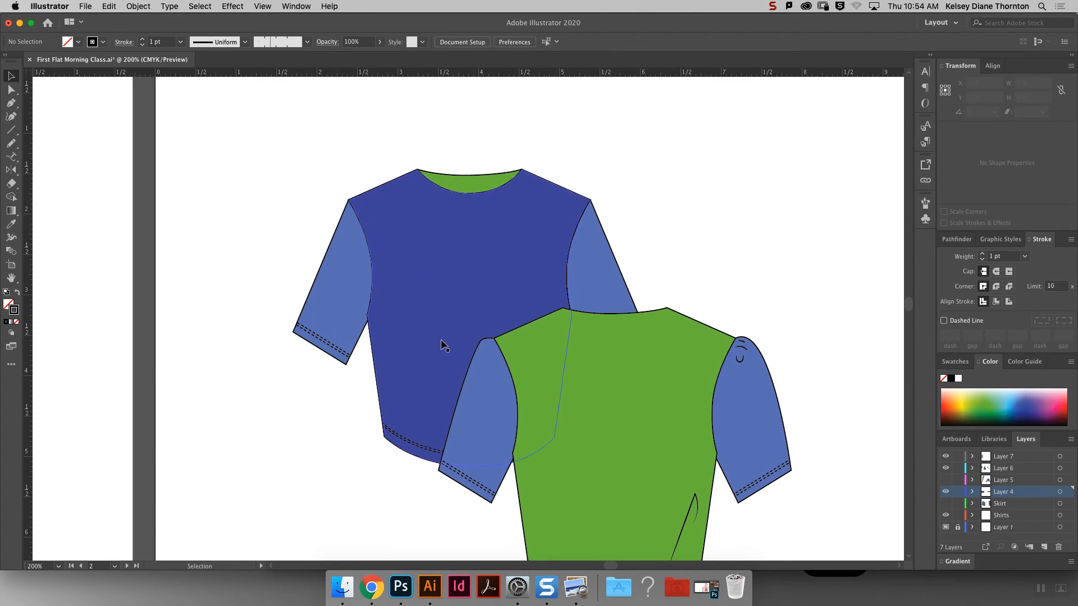
Copy the blue shirt's front and back neckline segments and paste them above the shirt with no fill.
scroll(443, 342, up, 5)
scroll(485, 354, down, 1)
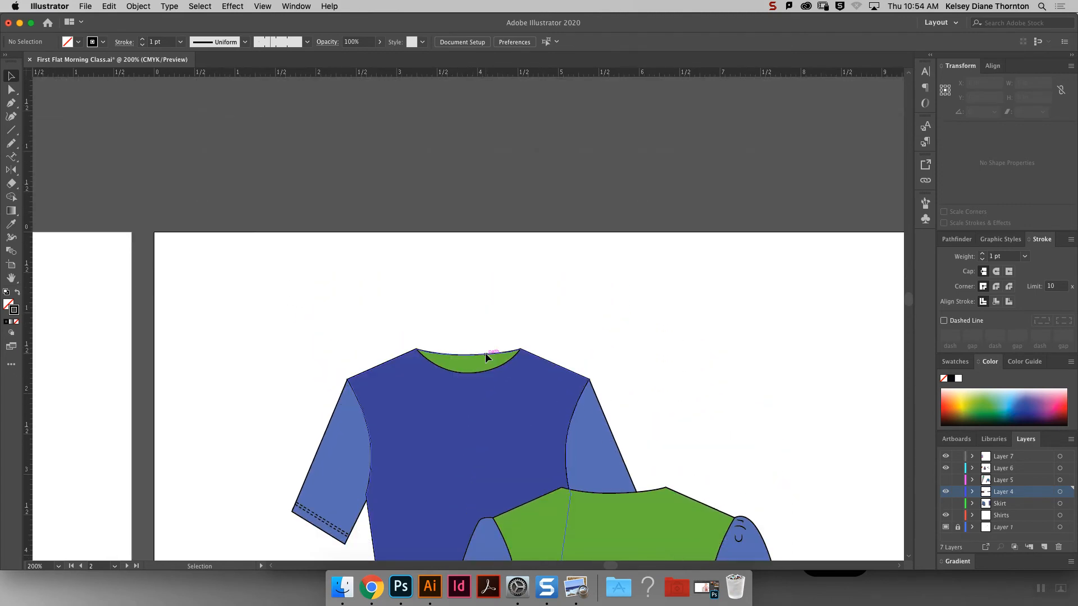
click(11, 90)
click(469, 373)
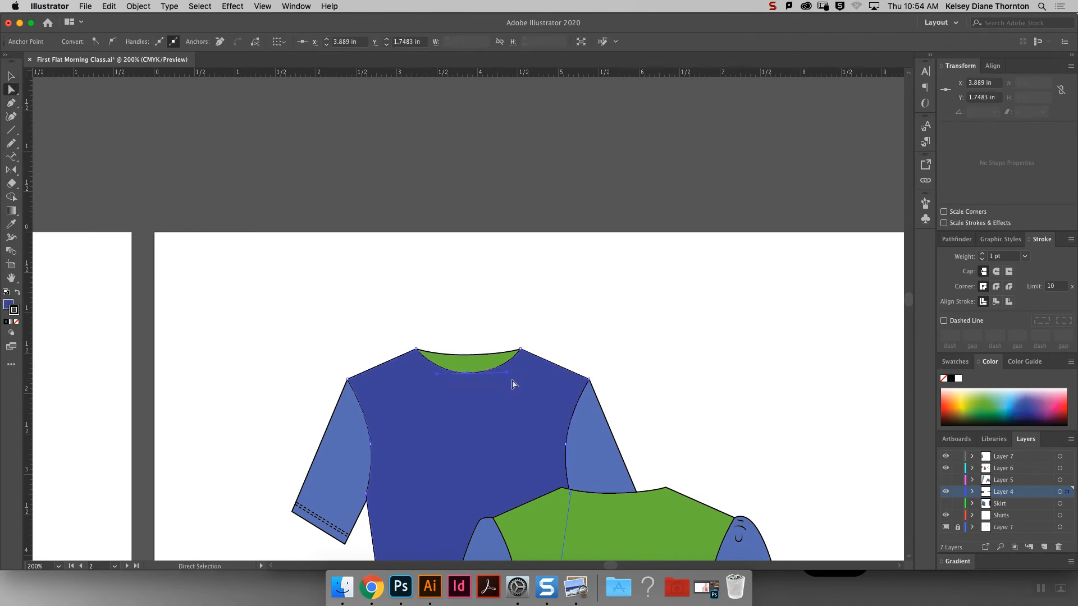
click(470, 355)
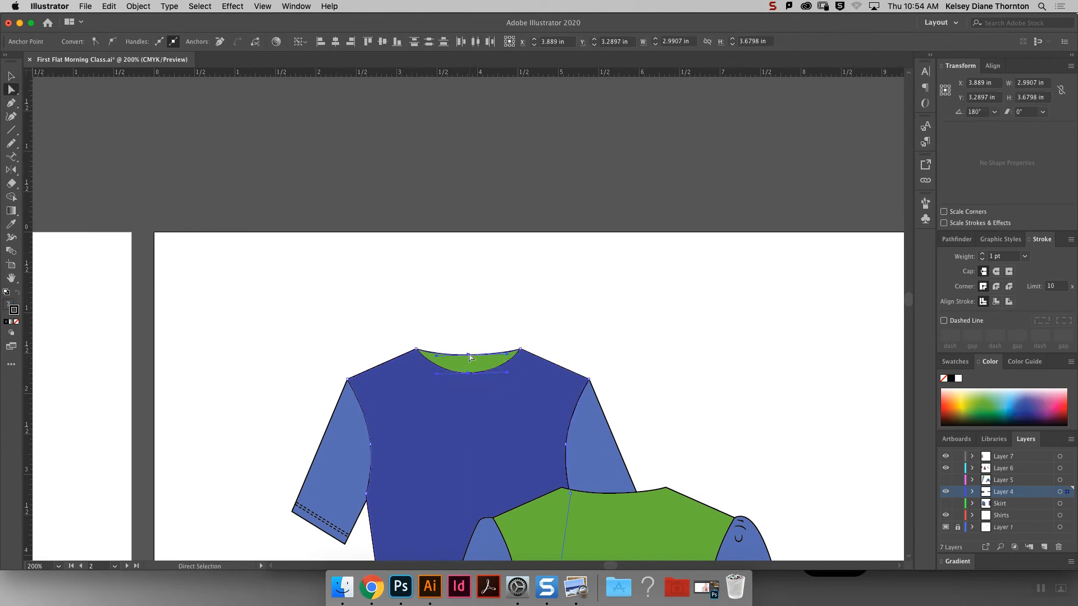
key(super+c)
key(super+v)
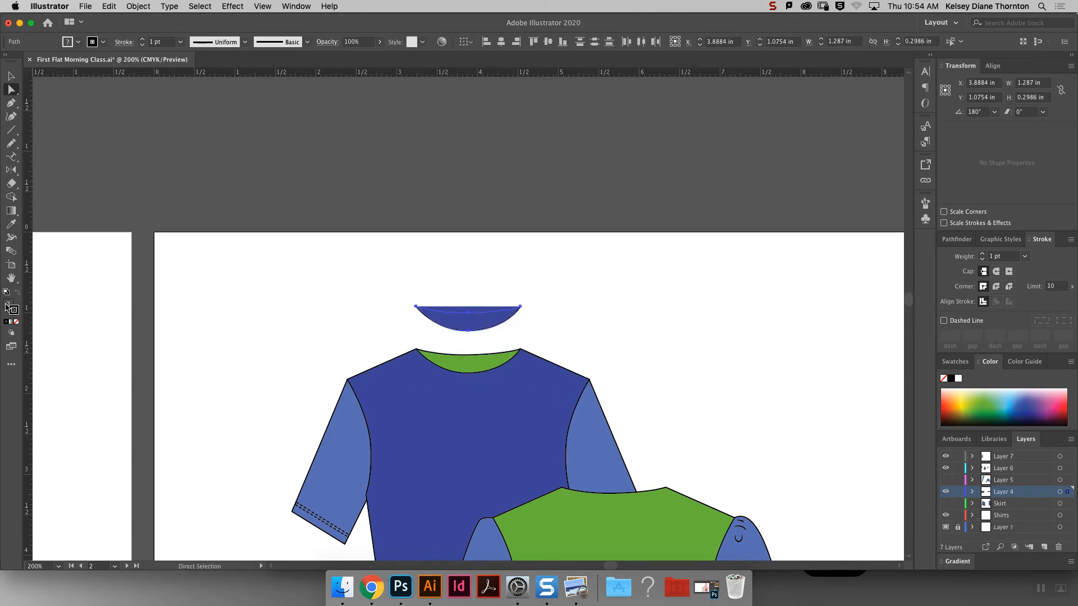
click(17, 324)
click(11, 76)
click(568, 320)
Move the pasted back-neckline curve straight up, well clear of the front-neckline curve.
click(483, 311)
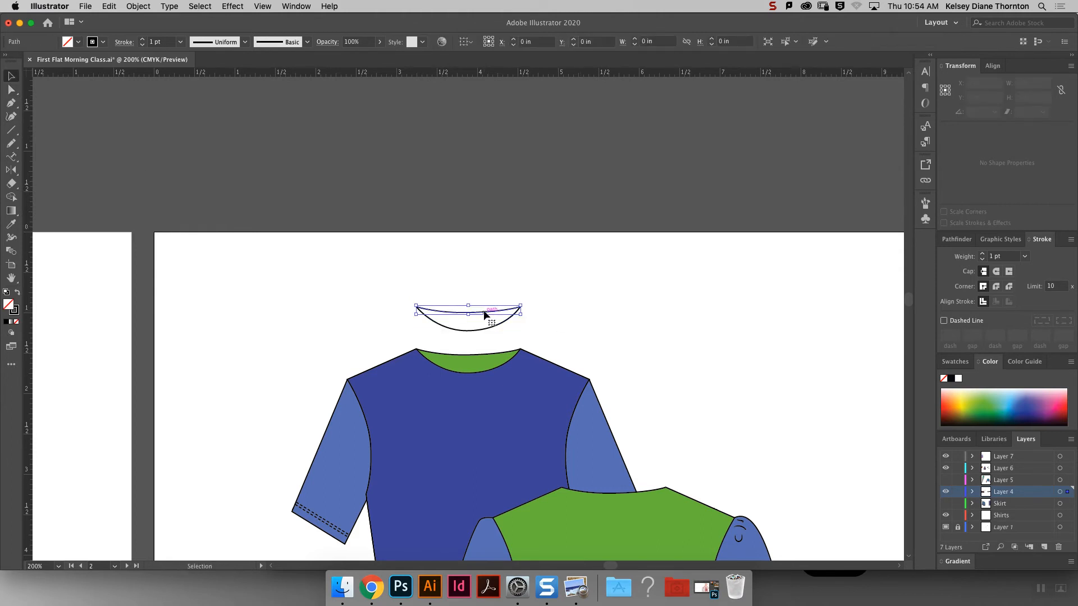
key(Up)
key(Up)
key(Up)
key(Up)
key(Up)
key(Up)
key(Up)
key(Up)
key(Up)
key(Up)
key(Up)
key(Up)
key(Up)
key(Up)
key(Up)
key(Up)
key(Up)
key(Up)
key(Up)
key(Up)
key(Up)
key(Up)
key(Up)
key(Up)
key(Up)
key(Up)
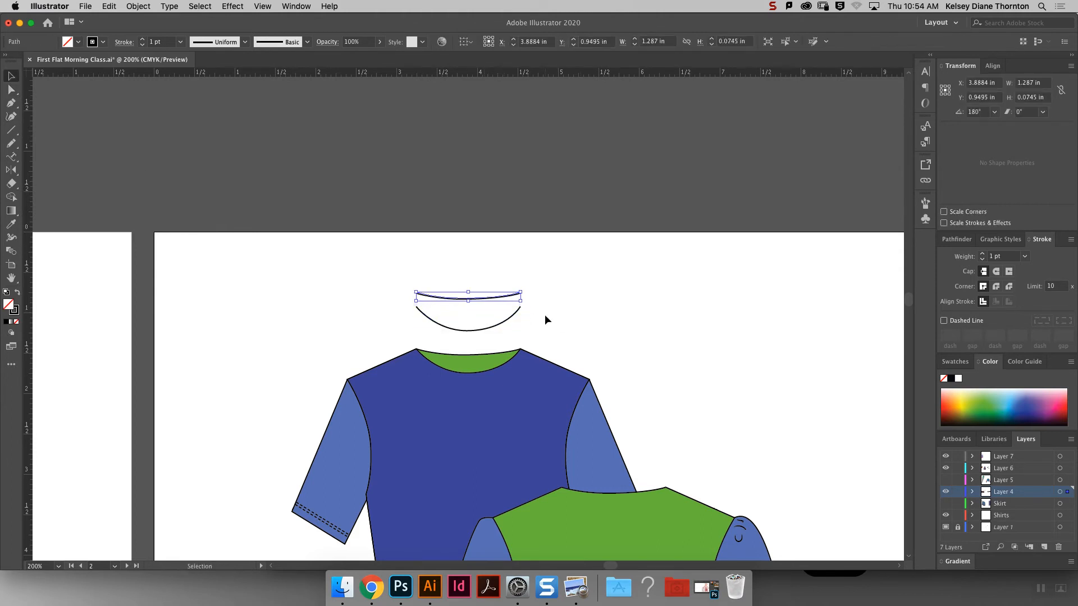
Select both pasted neckline curves and preview an Offset Path of 0.125 in on them.
drag(563, 325, 489, 241)
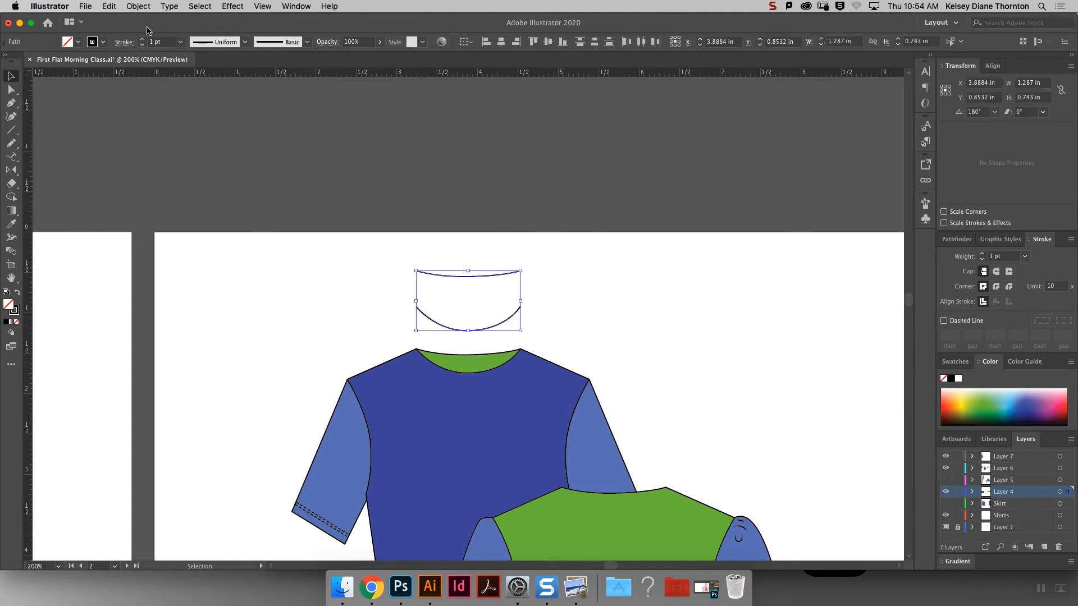
click(135, 7)
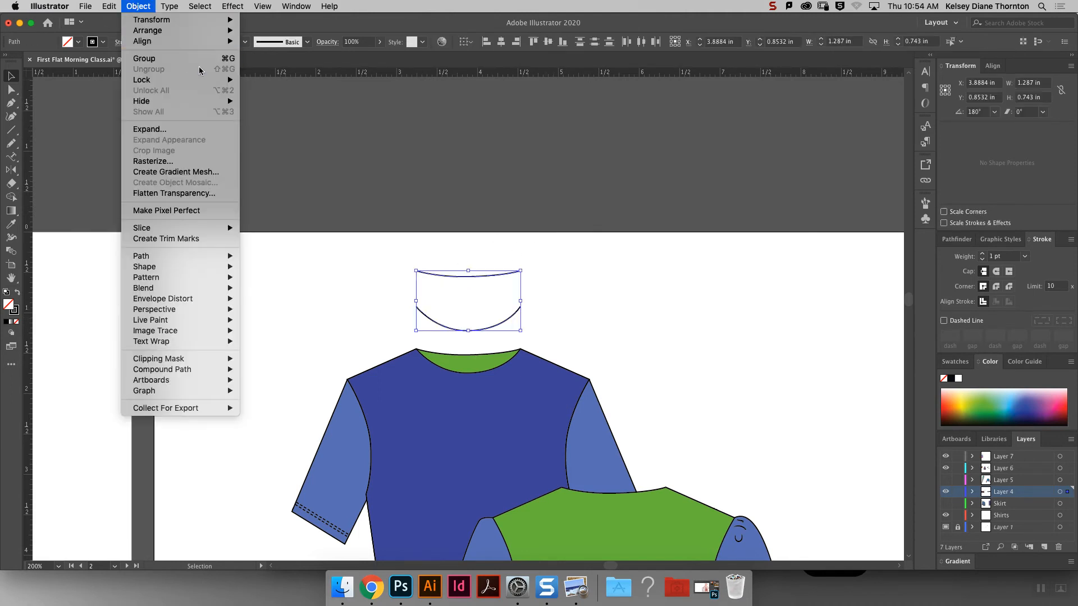
mouse_move(206, 261)
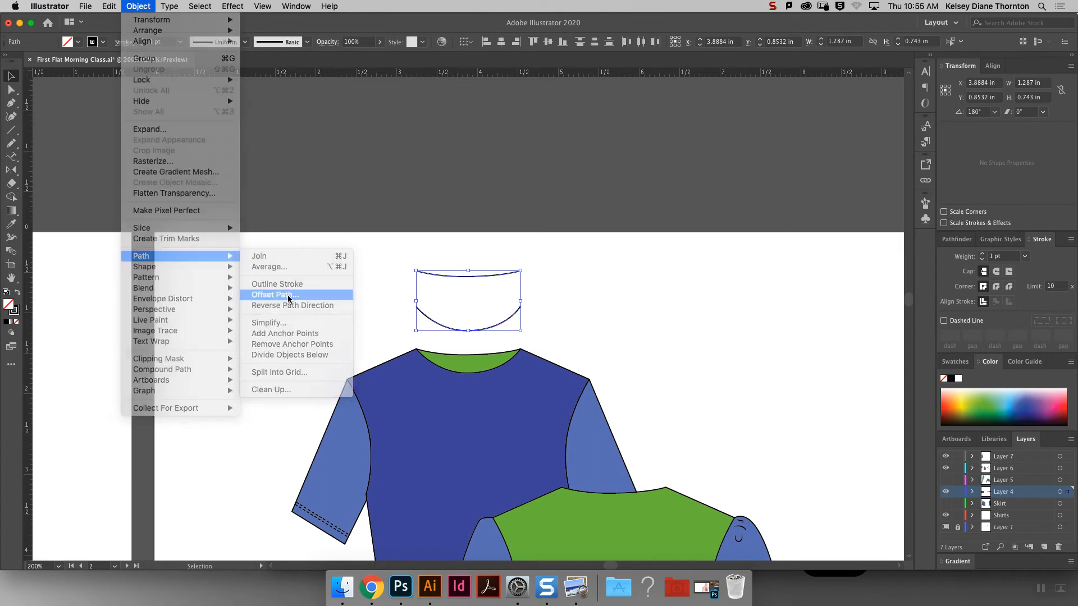
click(289, 296)
drag(574, 246, 715, 237)
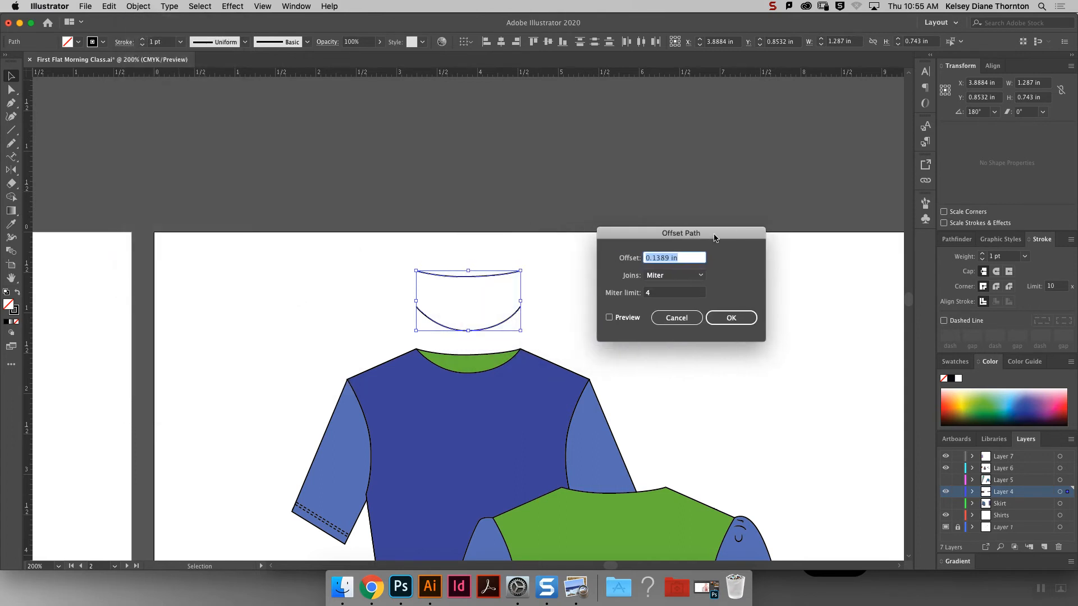
click(626, 319)
click(681, 257)
scroll(682, 257, up, 1)
scroll(681, 257, down, 7)
scroll(682, 256, up, 1)
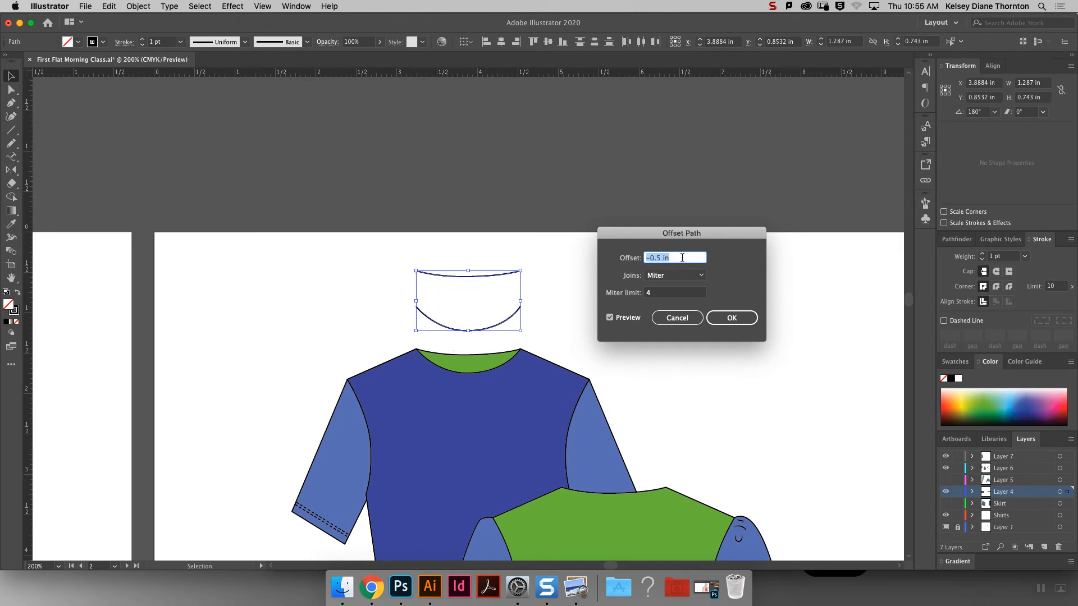
text(.125)
key(Tab)
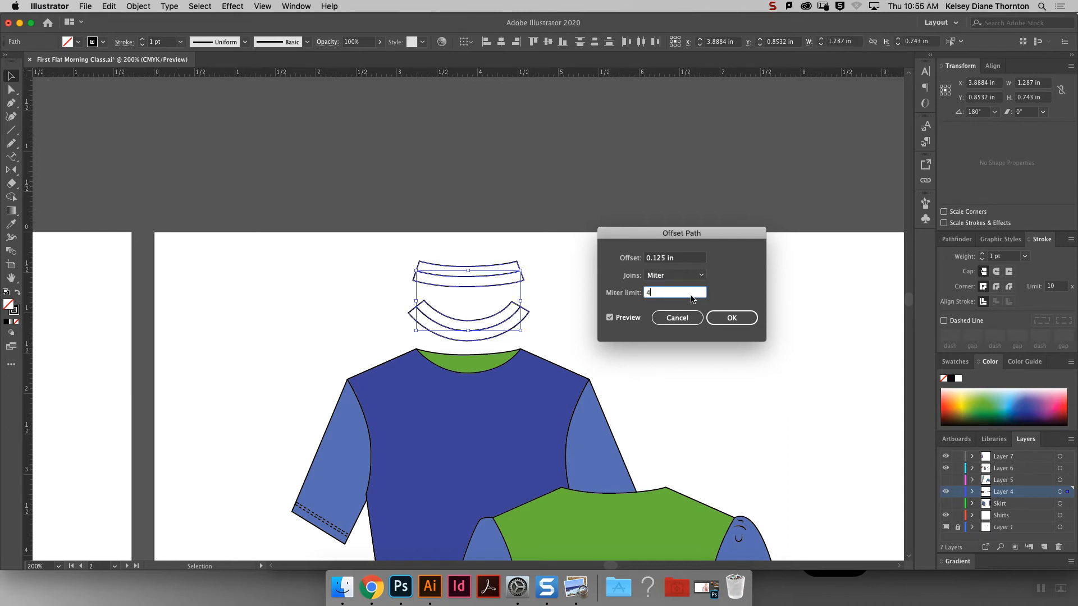
Try smaller path offsets of 0.1 in and 0.05 in on the neckline curves.
click(665, 258)
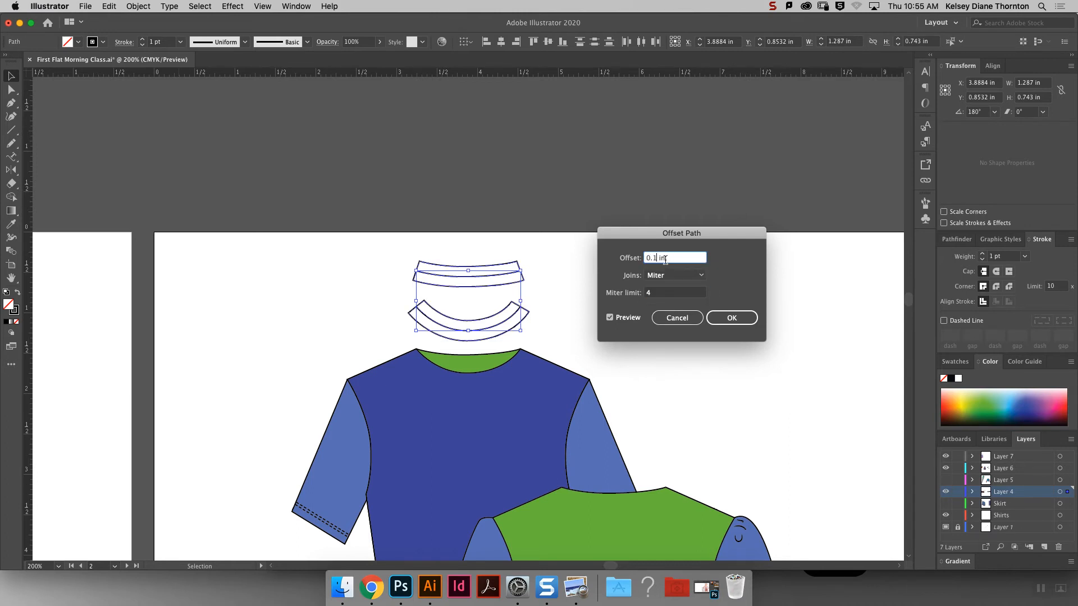
click(677, 293)
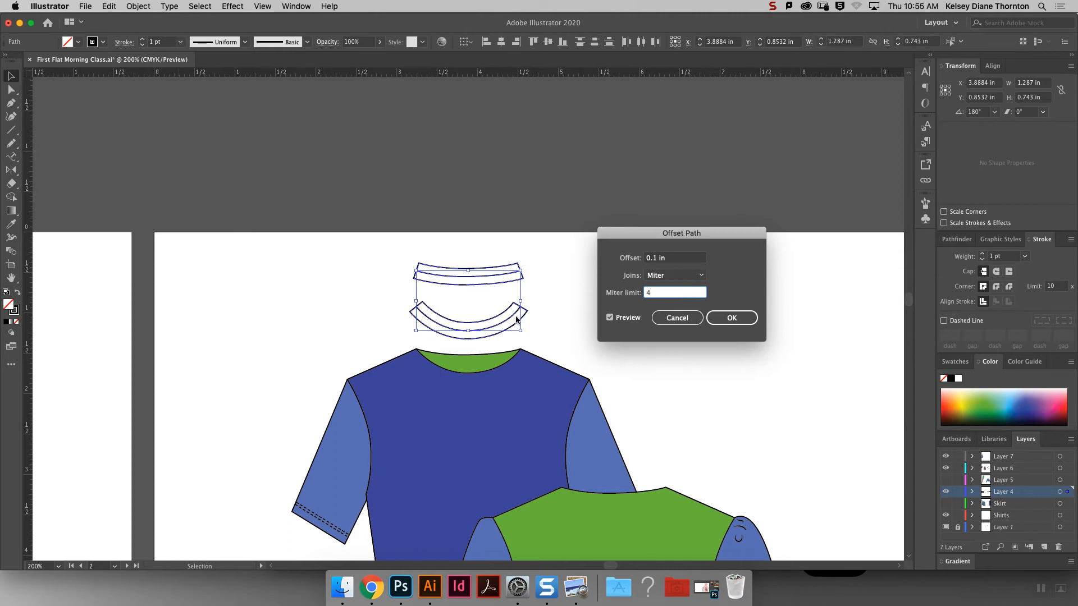
click(657, 258)
text(05)
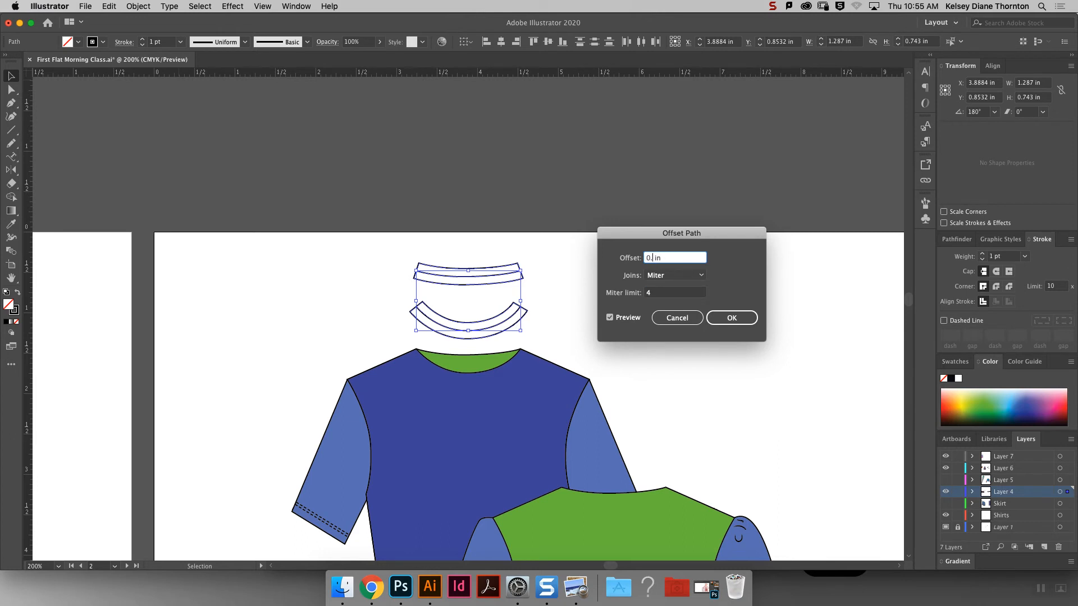
click(673, 296)
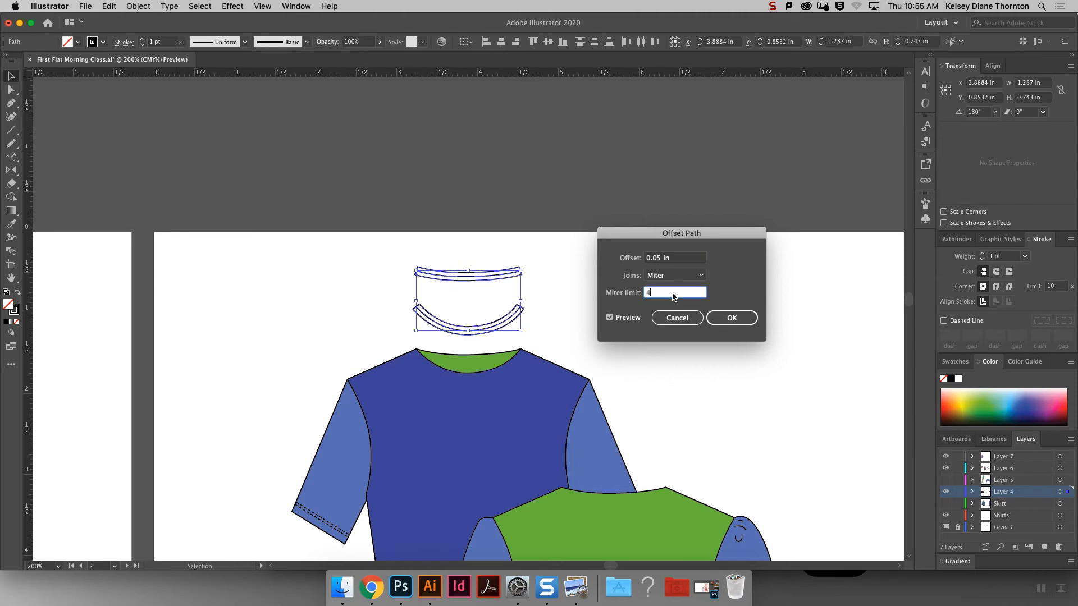
Set the path offset to 0.08 in and apply it to both neckline curves.
click(657, 260)
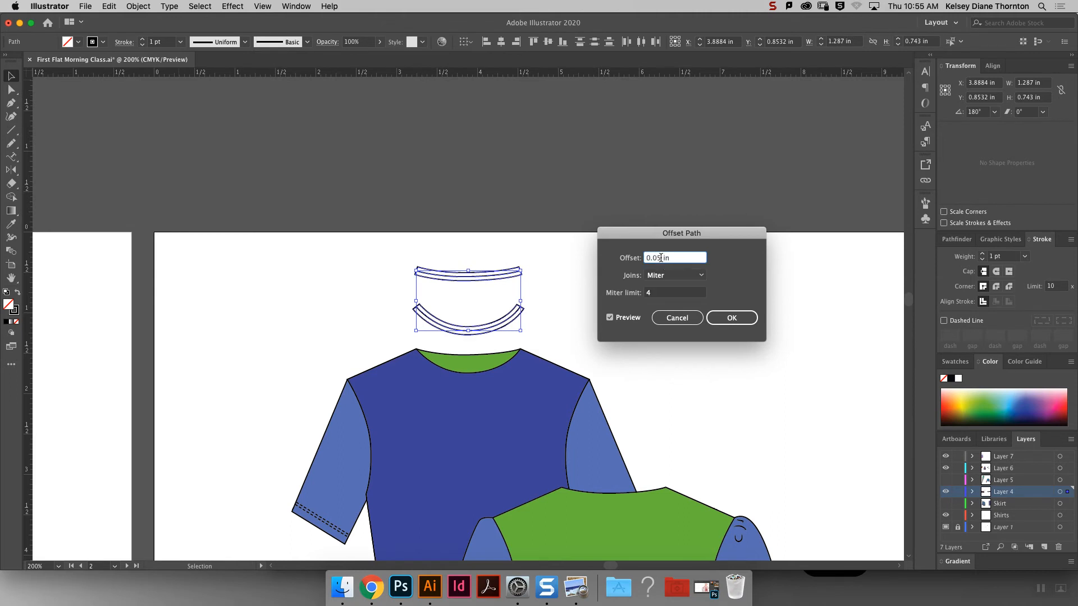
click(674, 295)
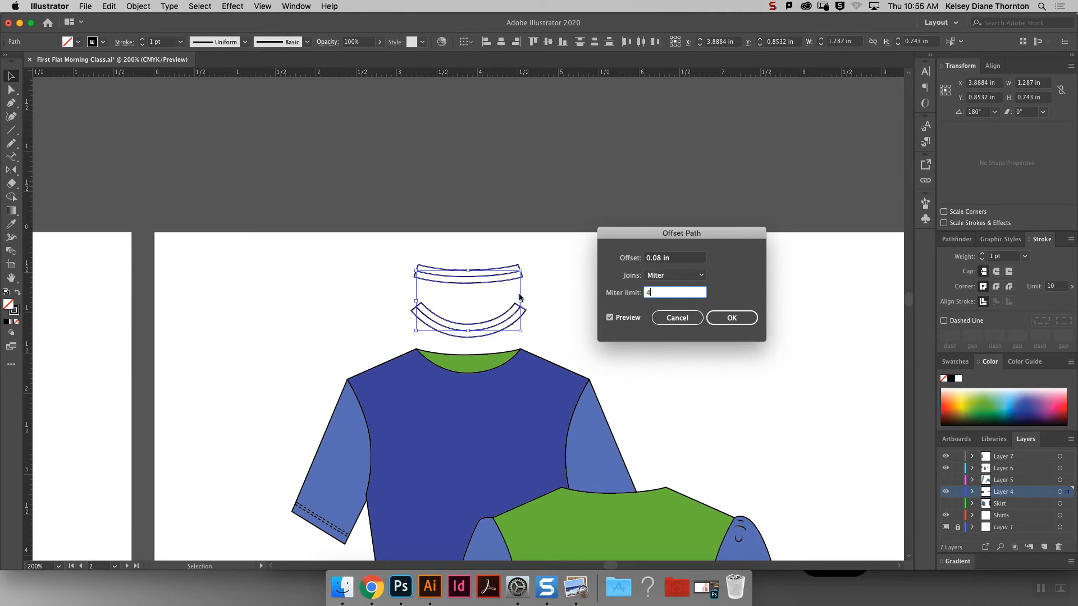
click(731, 319)
Delete the original centre curve inside each of the two offset neckband shapes.
click(507, 329)
click(502, 327)
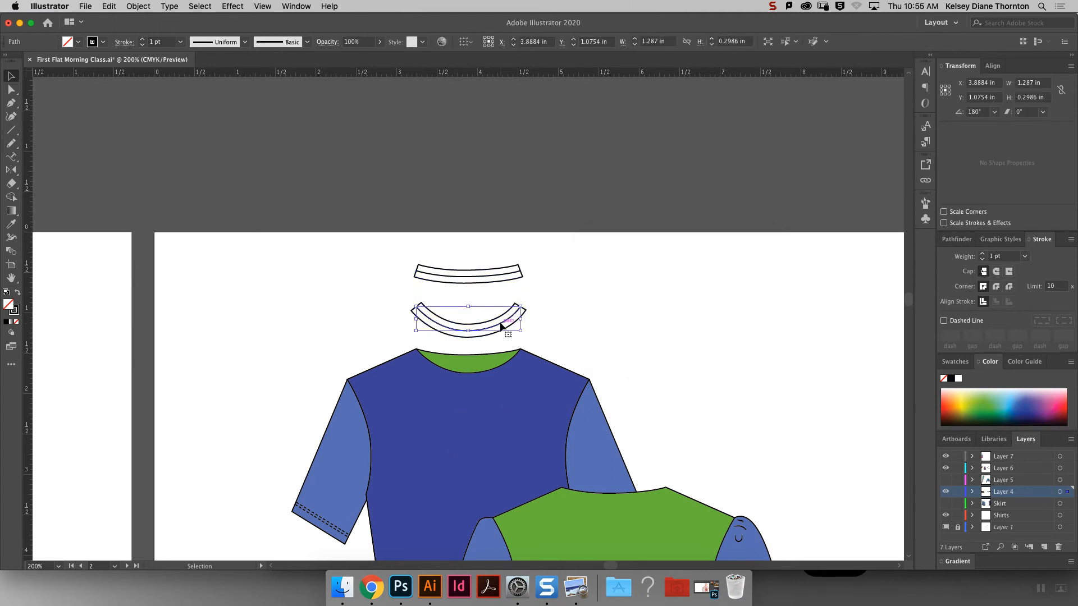
key(Delete)
click(484, 278)
key(Delete)
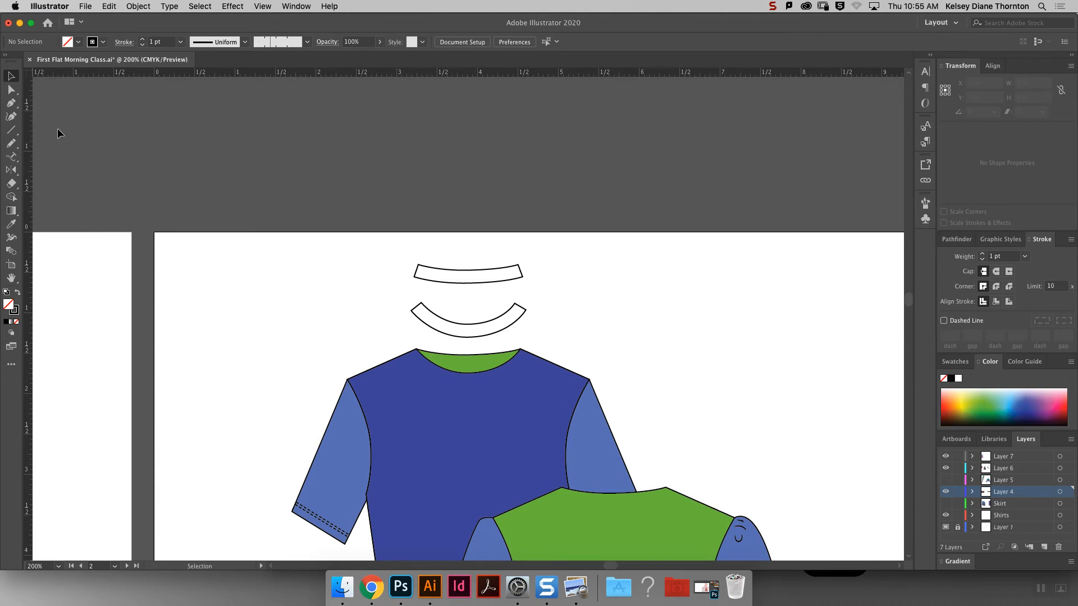
Fill both neckband shapes with pale yellow and deselect them.
drag(390, 248, 551, 338)
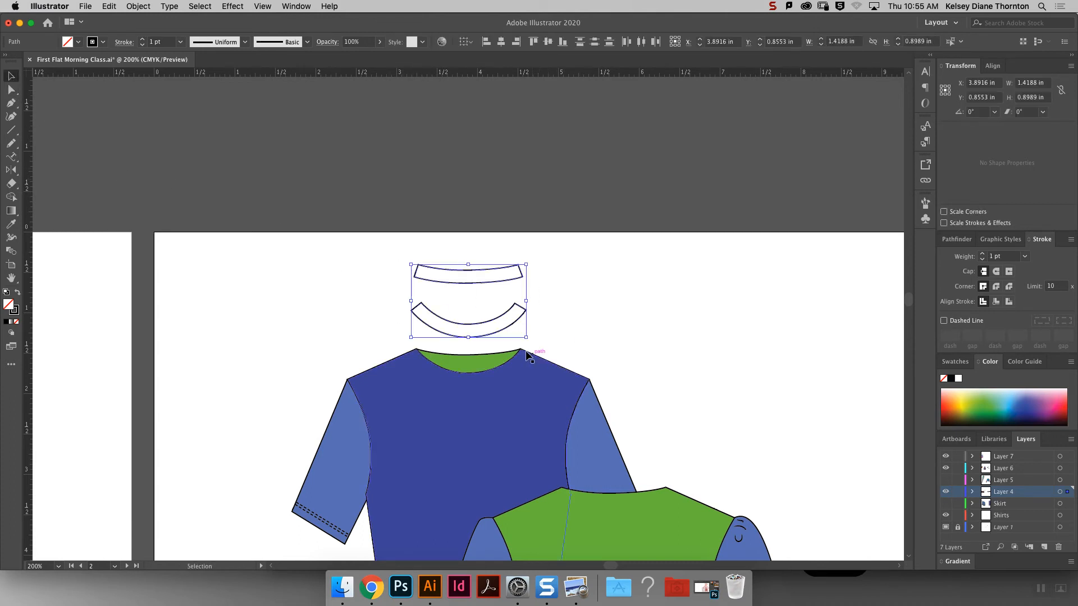
click(964, 393)
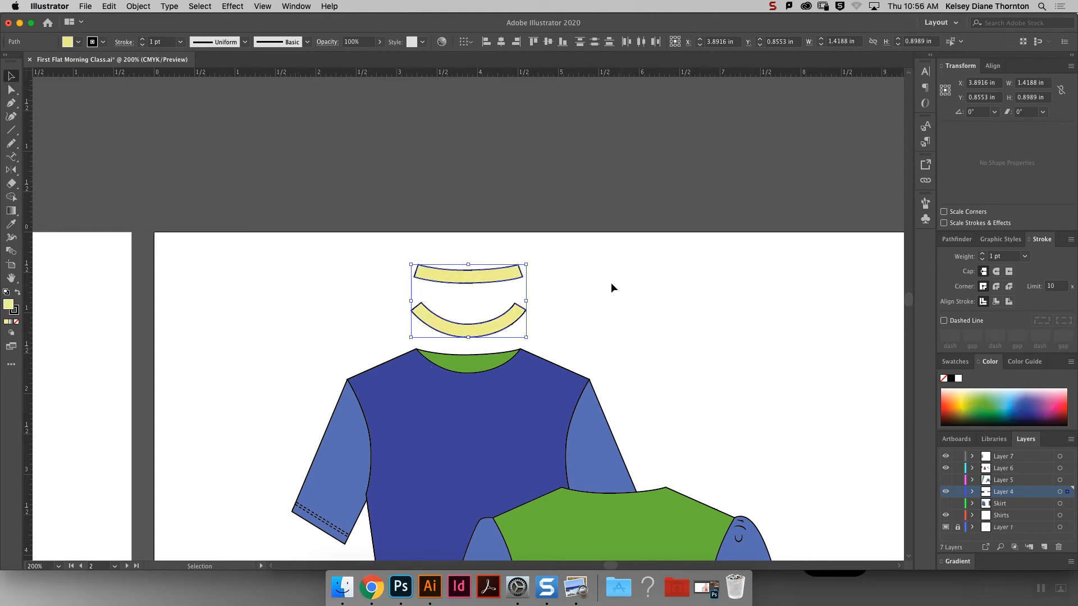
click(575, 300)
Move the front and back neckbands down onto the blue shirt's neckline, with their upper corners near the shoulder points.
click(494, 325)
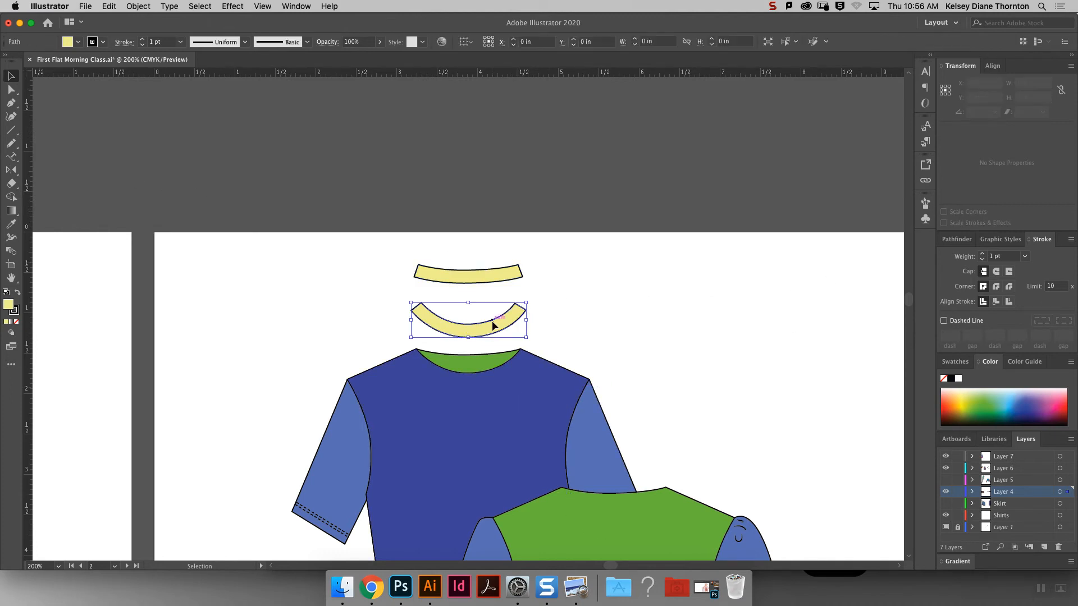
drag(508, 318, 510, 355)
drag(489, 280, 486, 355)
key(super+equal)
key(super+equal)
key(super+equal)
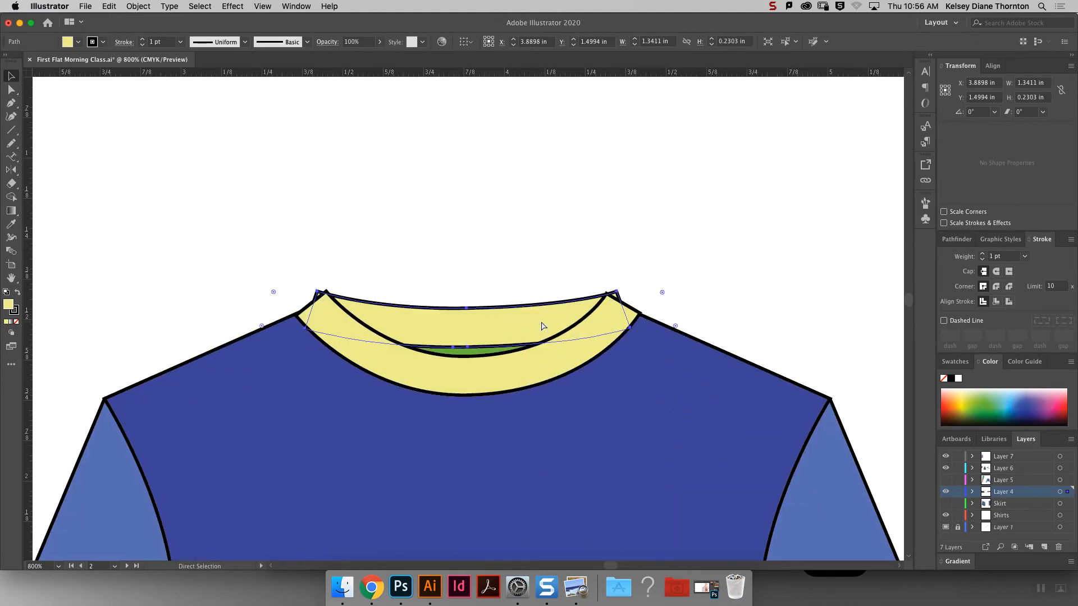
key(super+equal)
key(a)
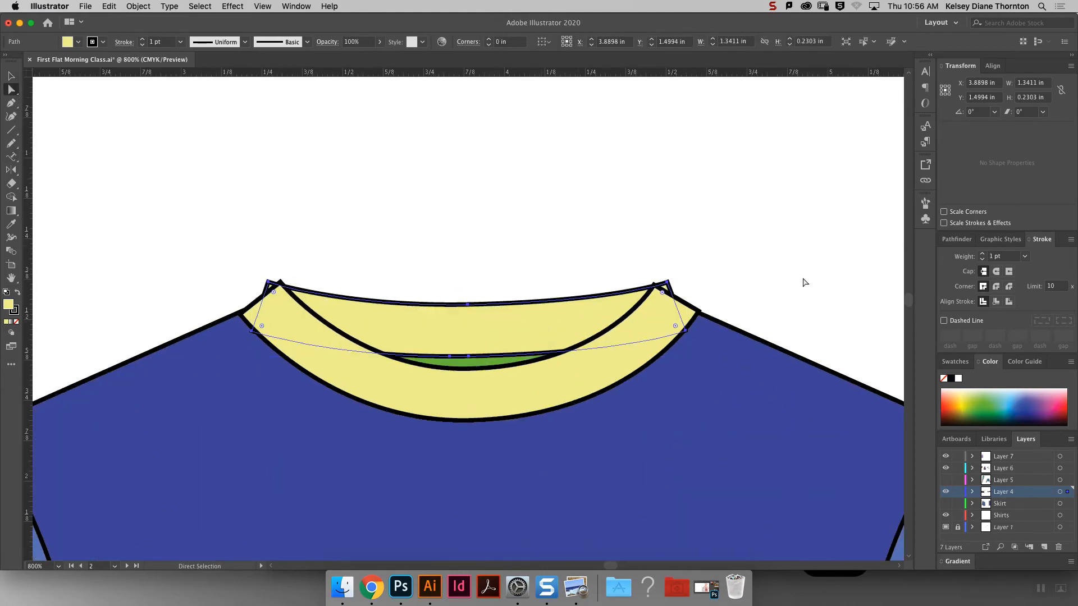
Move the end corners of the back neckband onto the matching shoulder corners of the front neckband.
drag(685, 330, 659, 288)
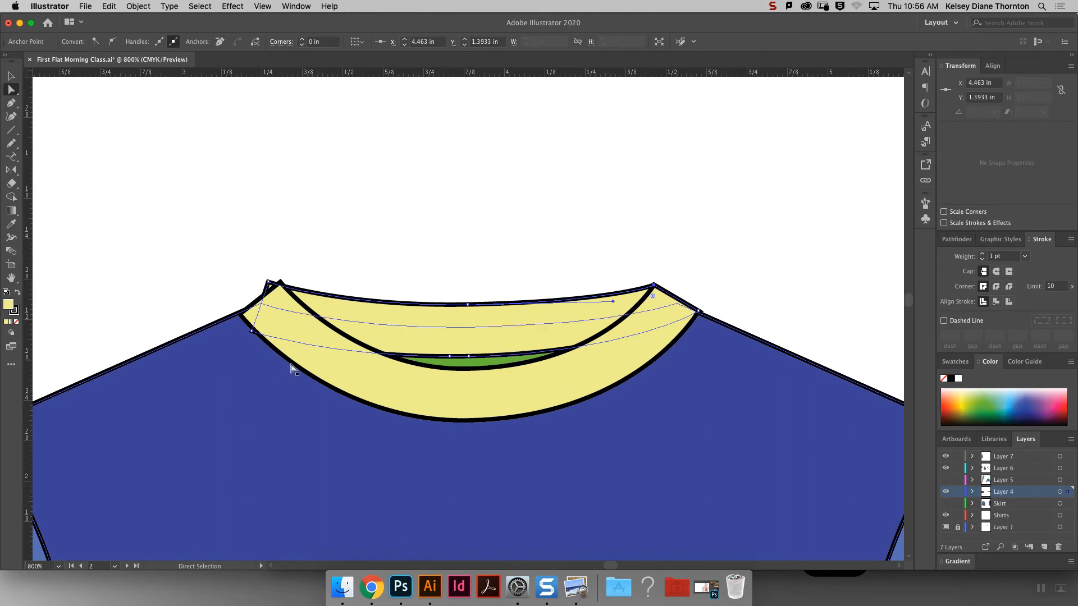
click(240, 314)
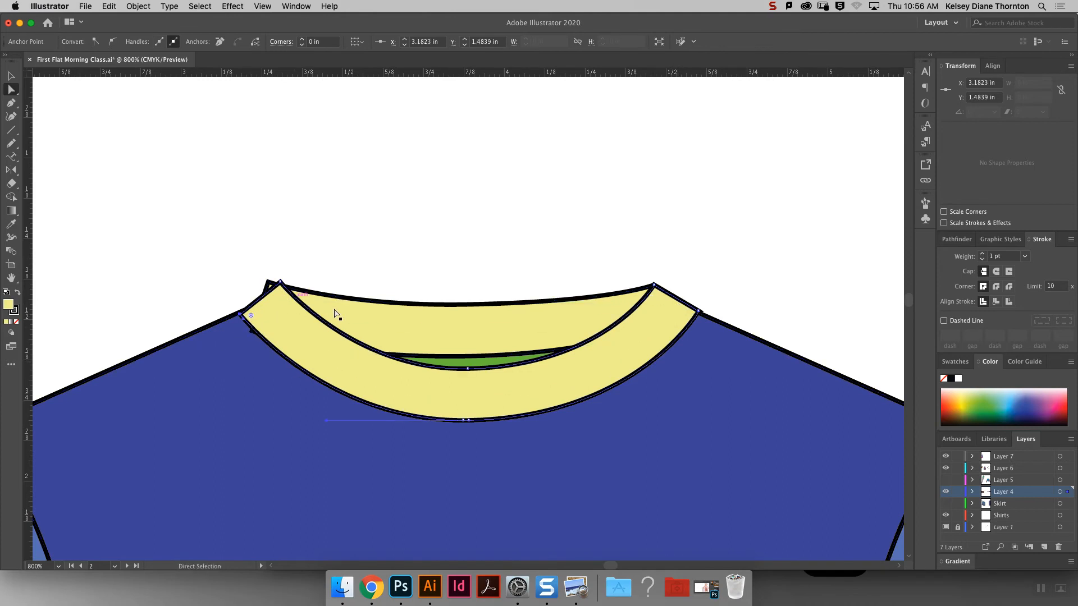
drag(253, 332, 281, 285)
click(308, 265)
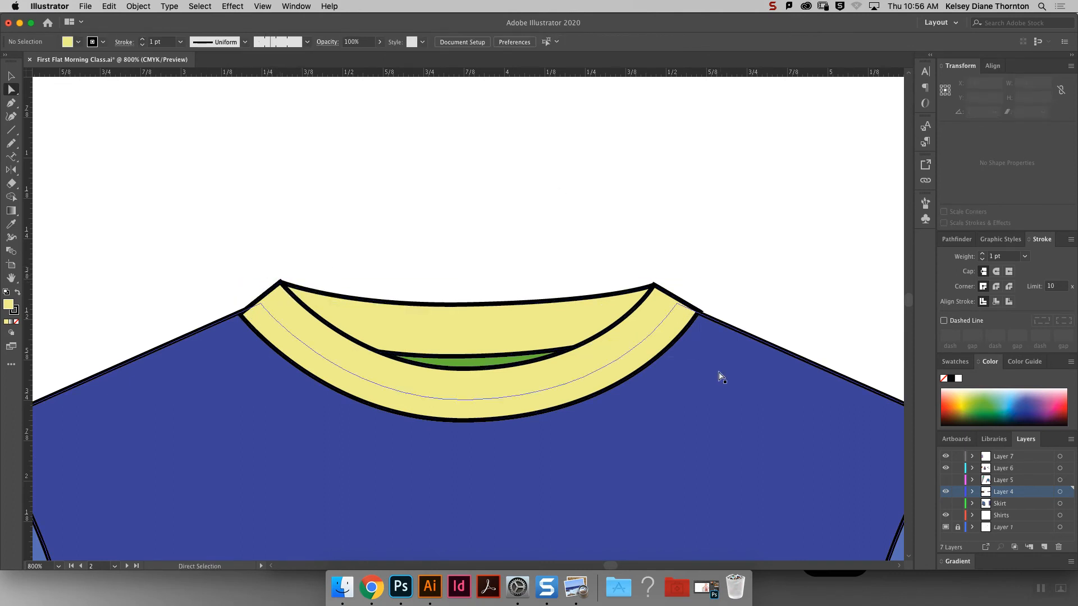
Duplicate the front neckband's upper curve as a separate path and remove the copy's fill.
click(470, 371)
click(469, 370)
key(super+c)
key(super+v)
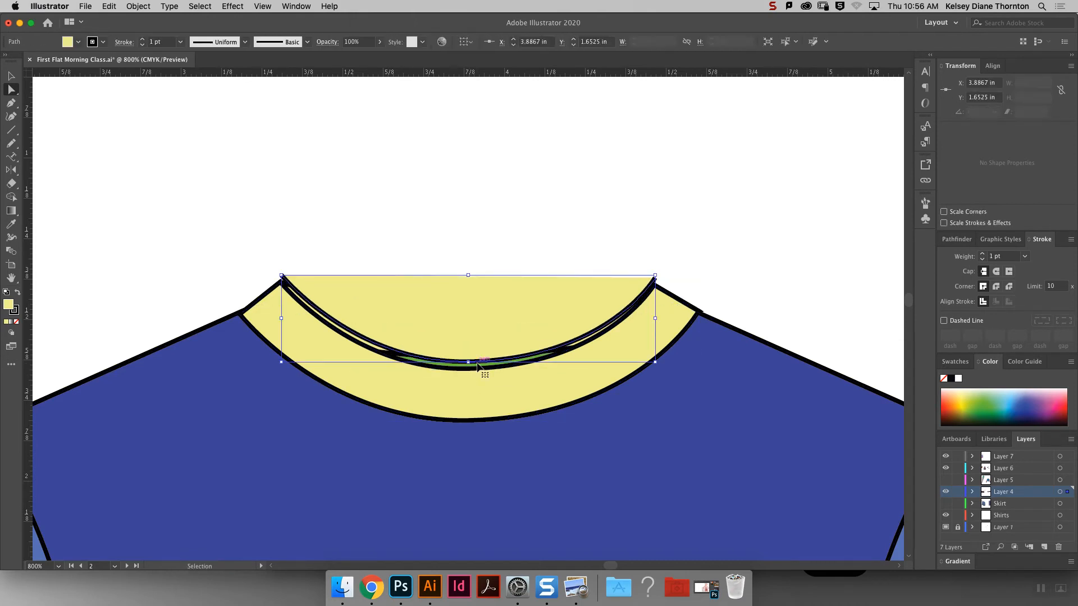
click(17, 321)
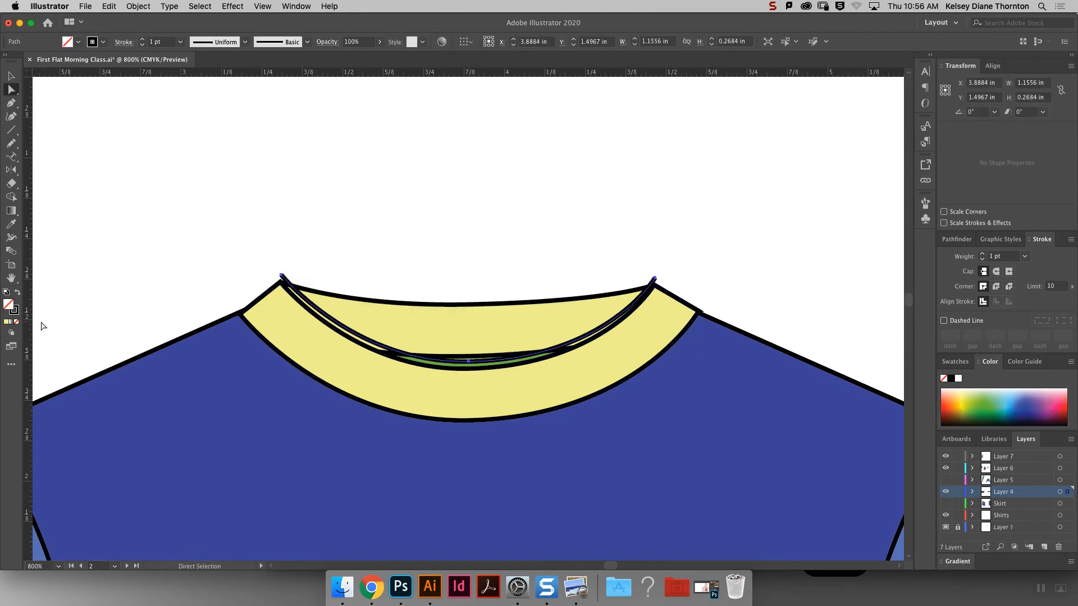
Move the copied curve straight down to the middle of the front neckband.
click(11, 75)
key(Down)
key(Down)
key(Down)
key(Down)
key(Down)
key(Down)
key(Down)
key(Down)
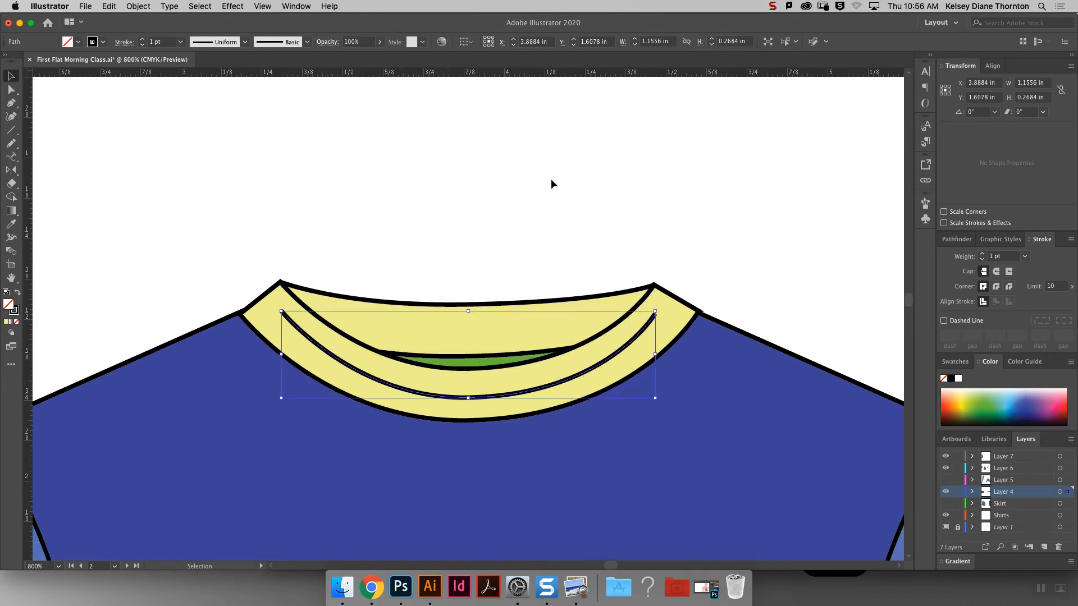
Apply the vertical-line rib pattern brush to the curve and extend both its ends to the neckband's shoulder edges.
click(919, 217)
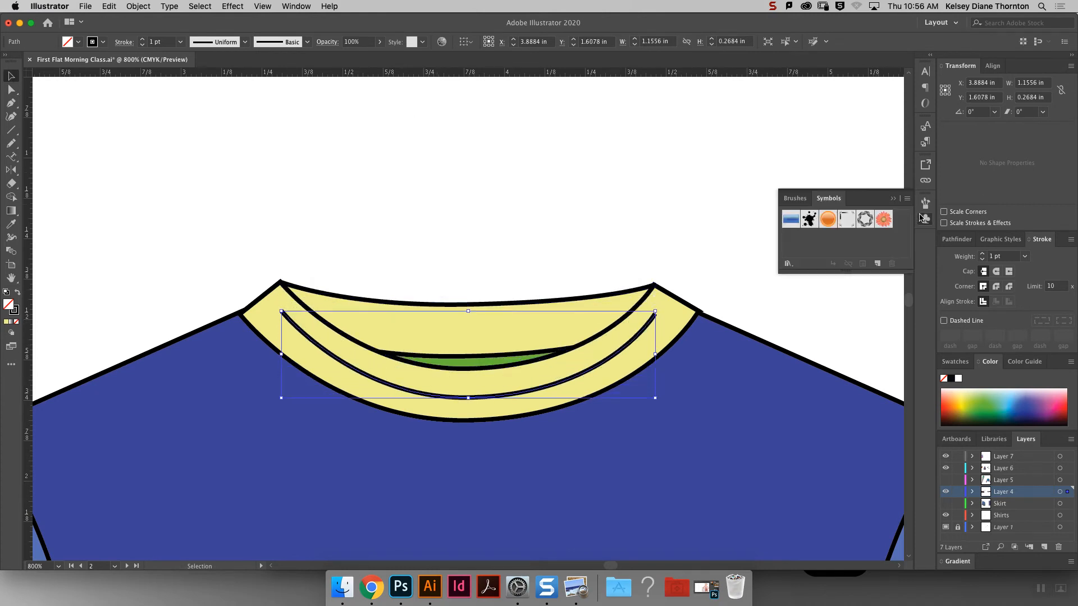
click(925, 203)
click(823, 375)
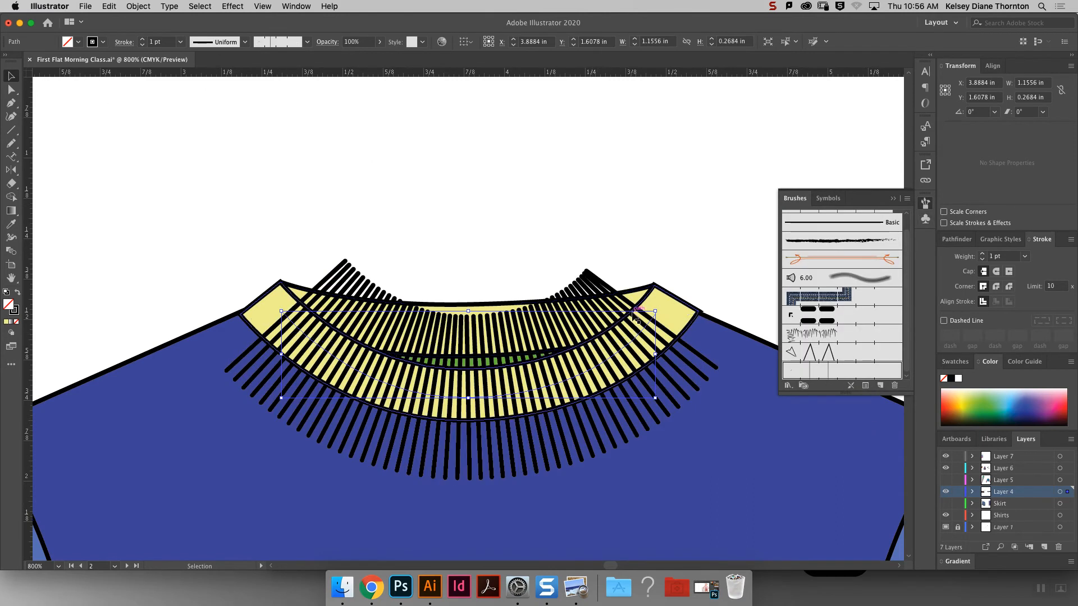
key(a)
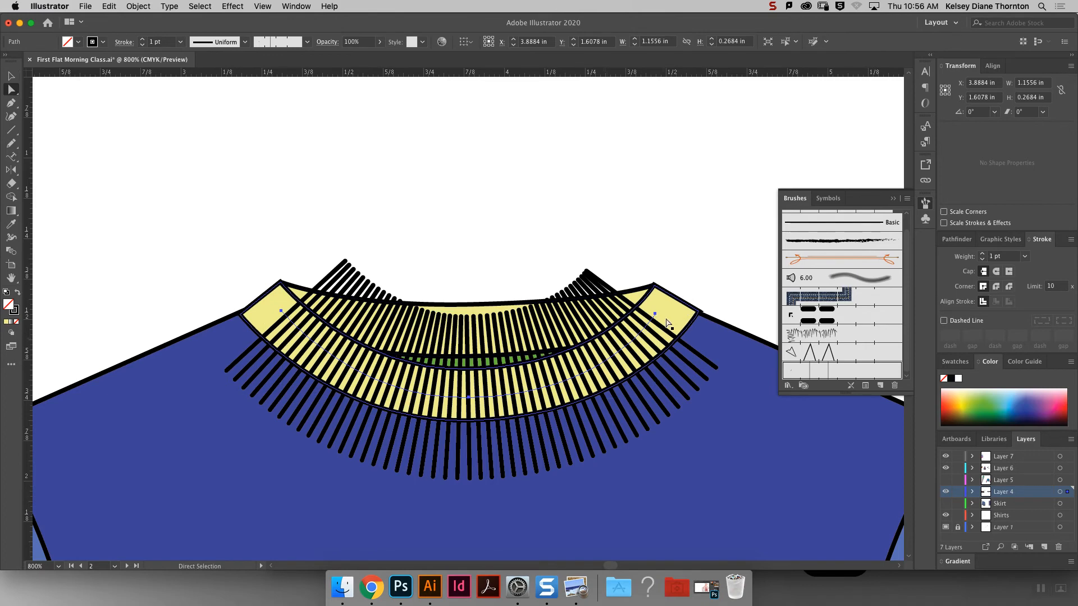
drag(655, 313, 678, 300)
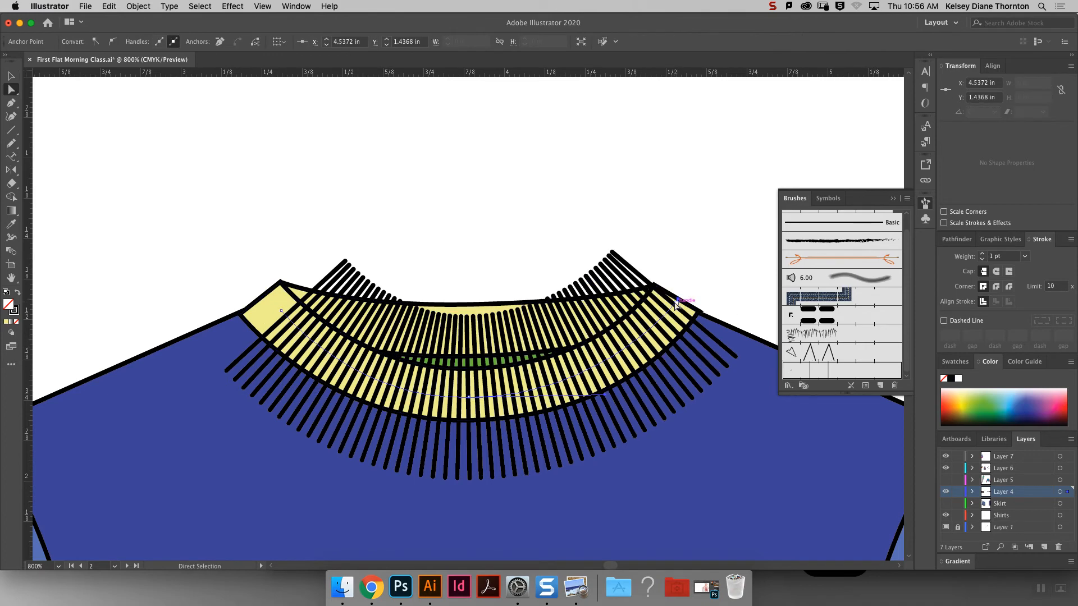
drag(281, 312, 265, 295)
click(12, 75)
click(399, 113)
Set the rib line's stroke weight to 0.5 pt and deselect it.
click(427, 386)
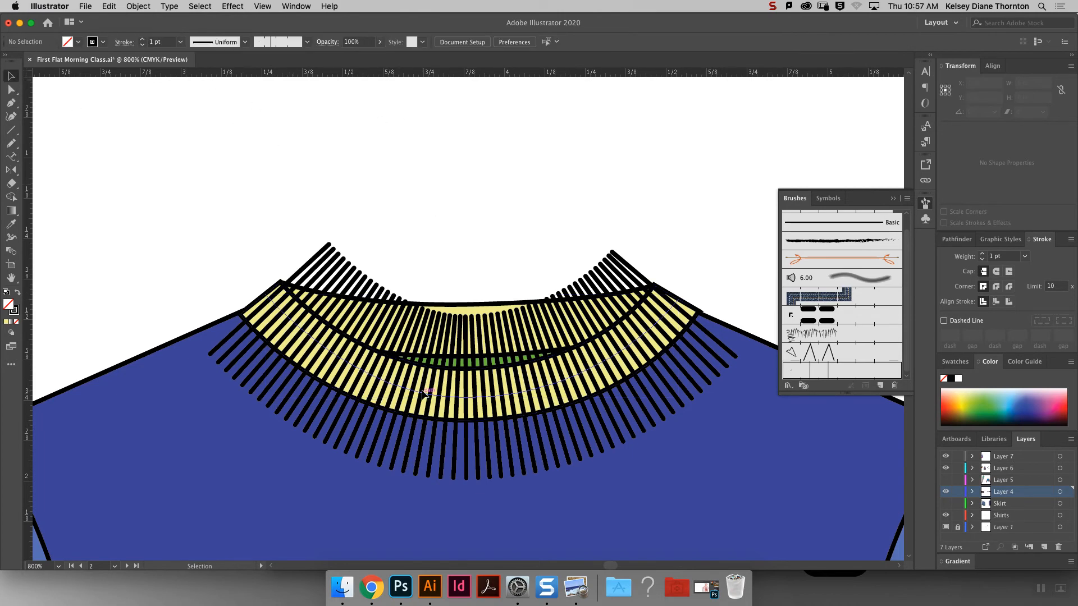
click(143, 45)
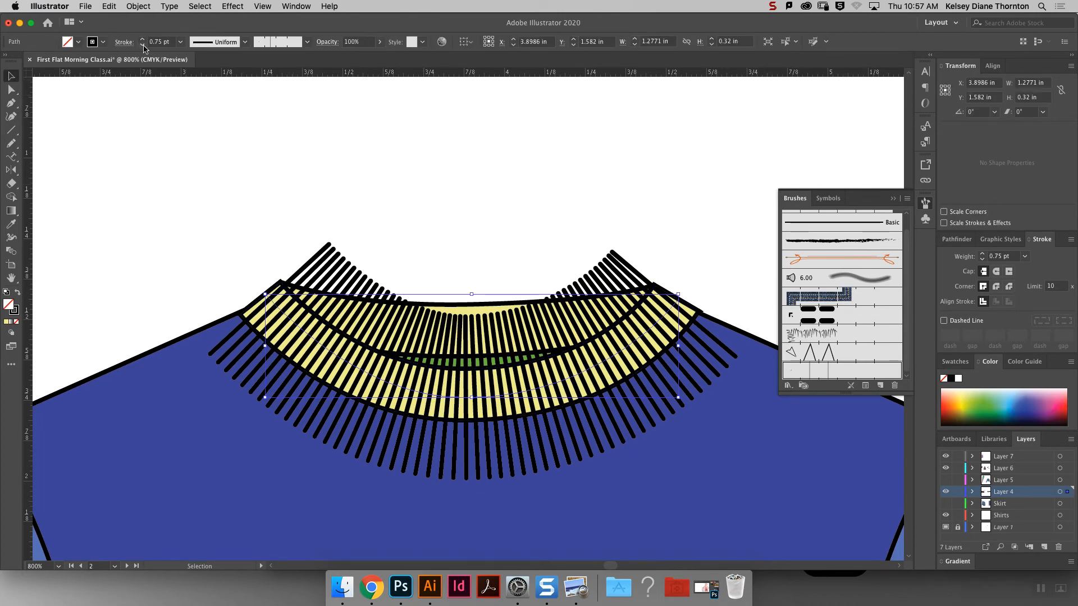
click(143, 44)
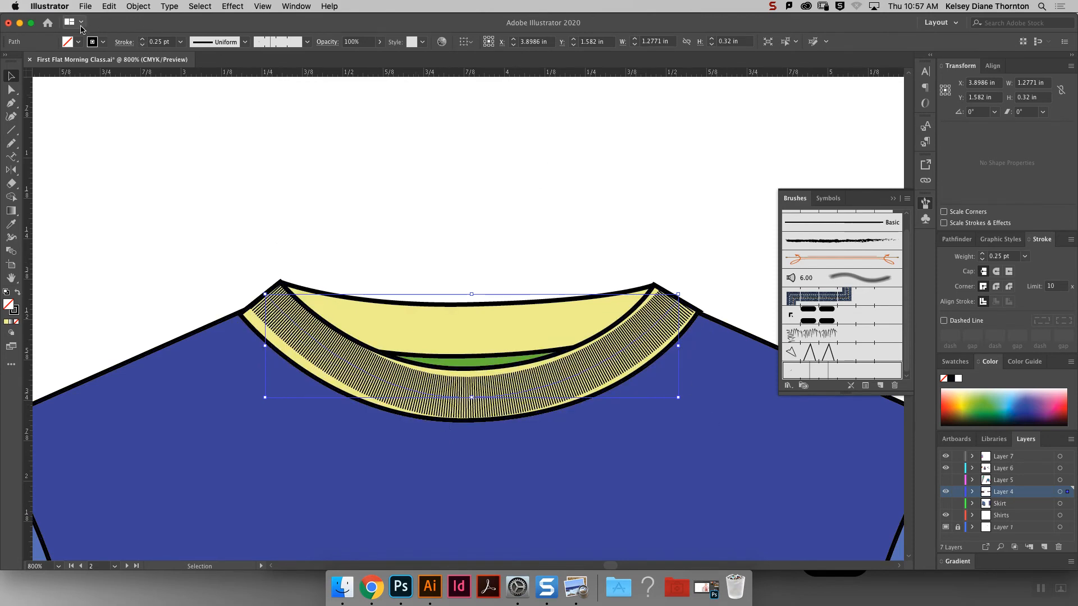
click(141, 39)
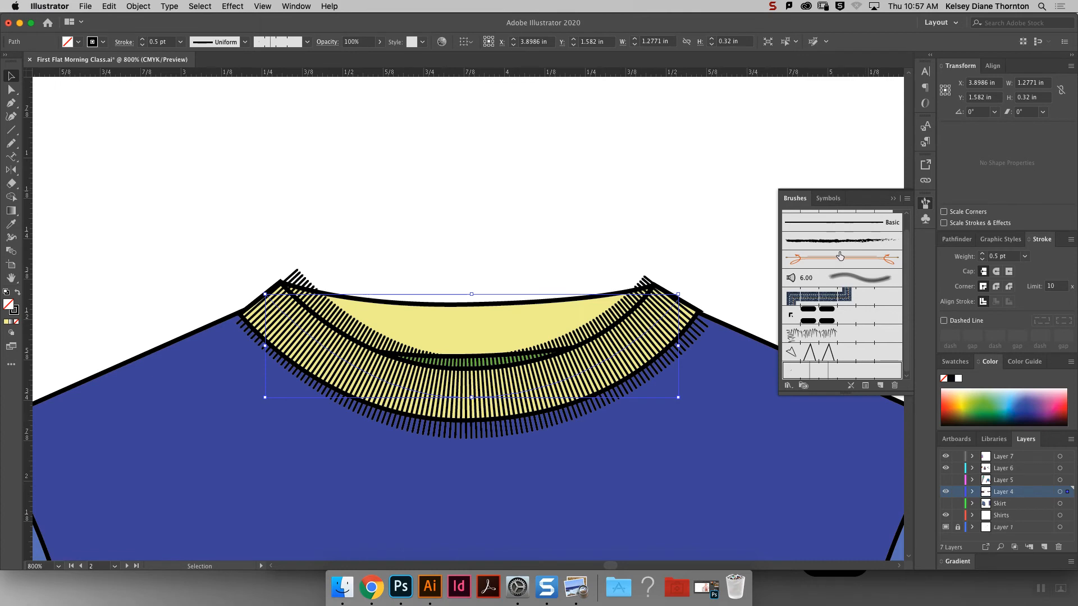
click(670, 201)
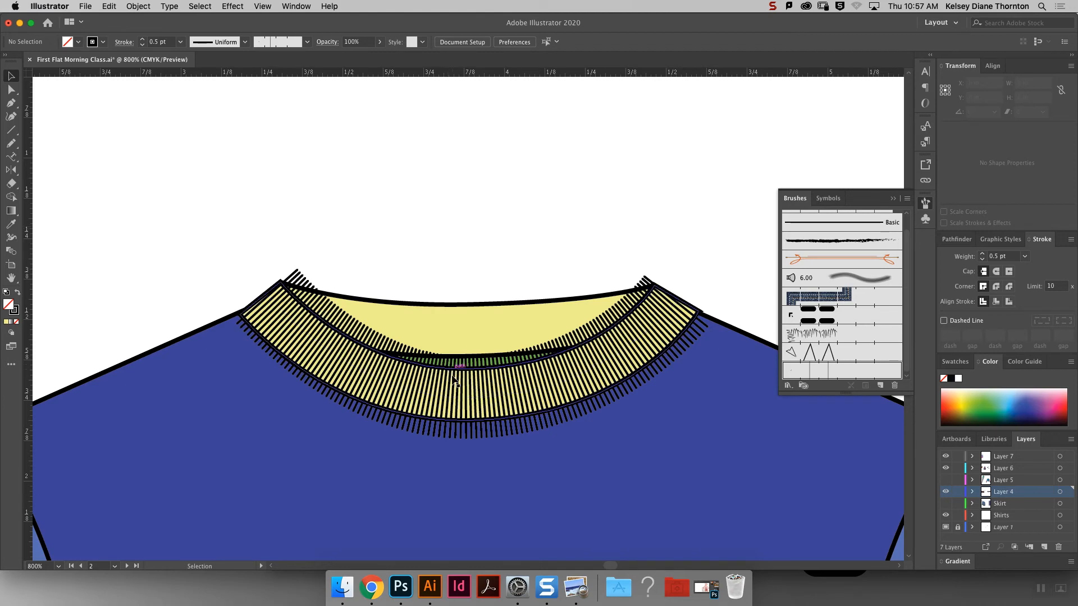
Move the neckbands up off the shirt, keeping the ribbing with the front band and placing the plain back band above it.
drag(227, 249, 397, 304)
drag(460, 321, 463, 149)
mouse_move(699, 253)
mouse_down()
mouse_move(500, 205)
mouse_move(560, 249)
mouse_move(561, 281)
mouse_up()
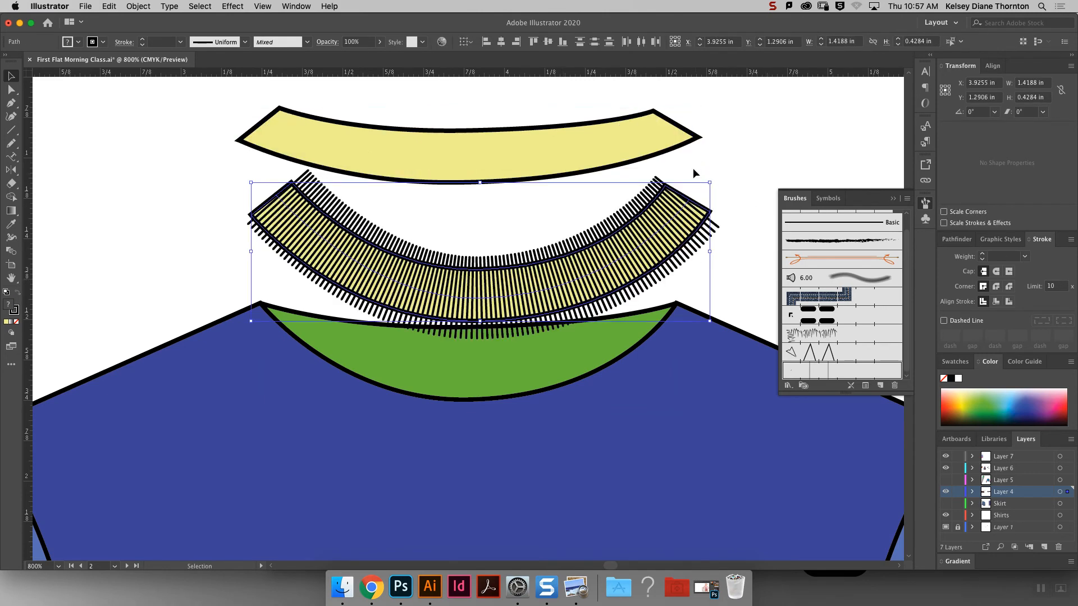
click(722, 149)
scroll(702, 181, down, 1)
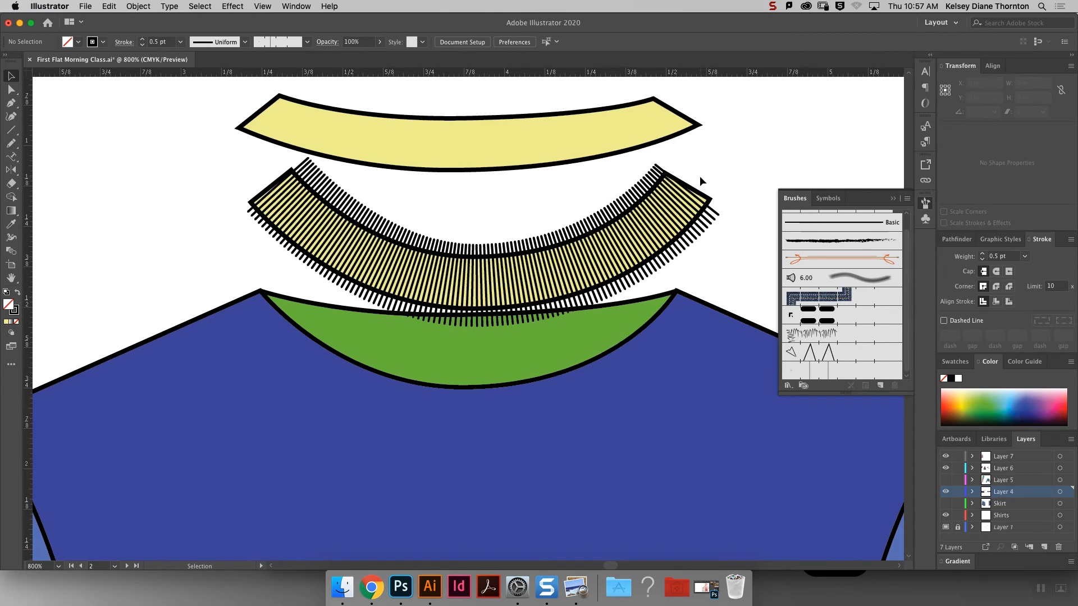
scroll(699, 176, up, 2)
drag(480, 172, 487, 143)
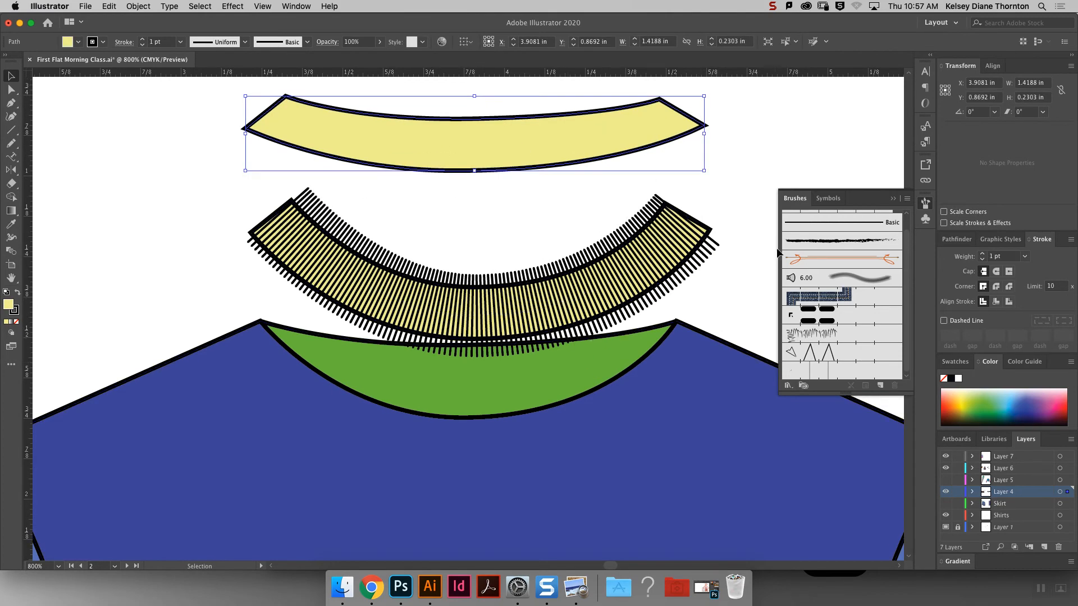
click(710, 233)
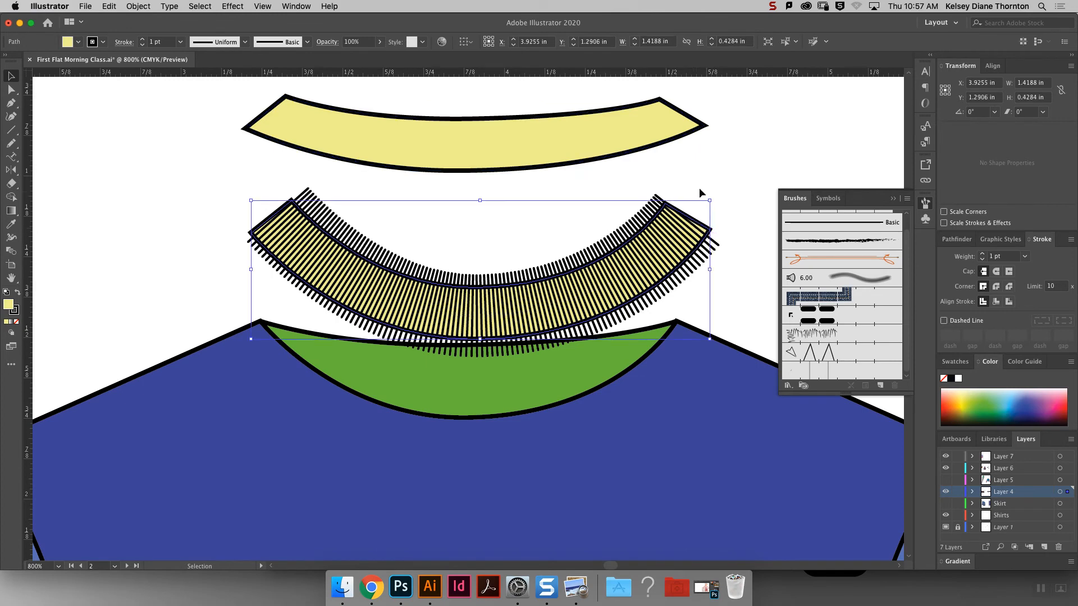
click(746, 238)
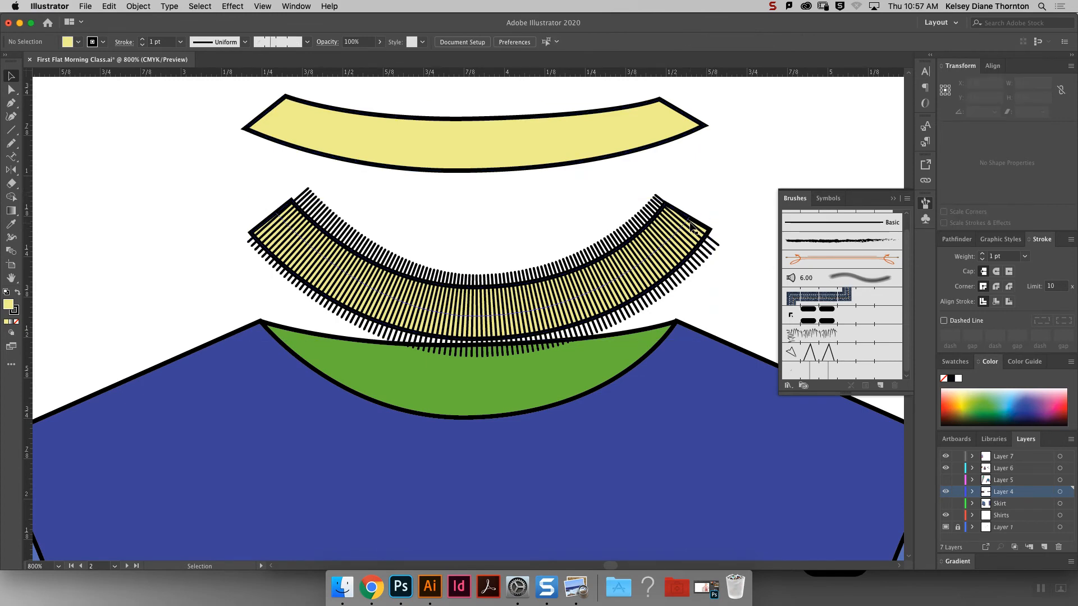
click(304, 196)
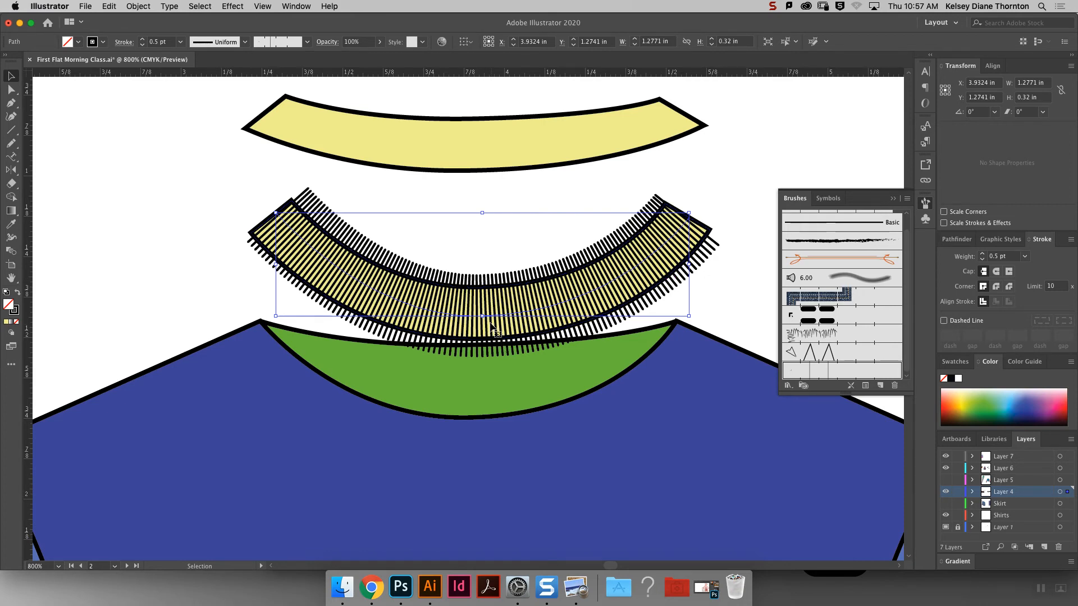
click(236, 181)
click(253, 231)
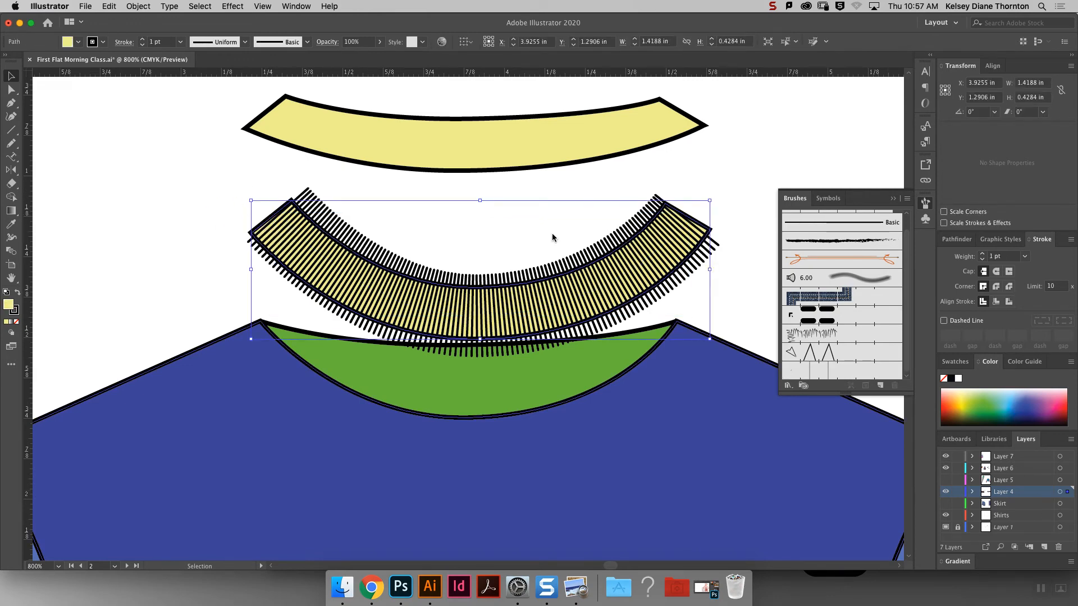
click(295, 252)
click(255, 230)
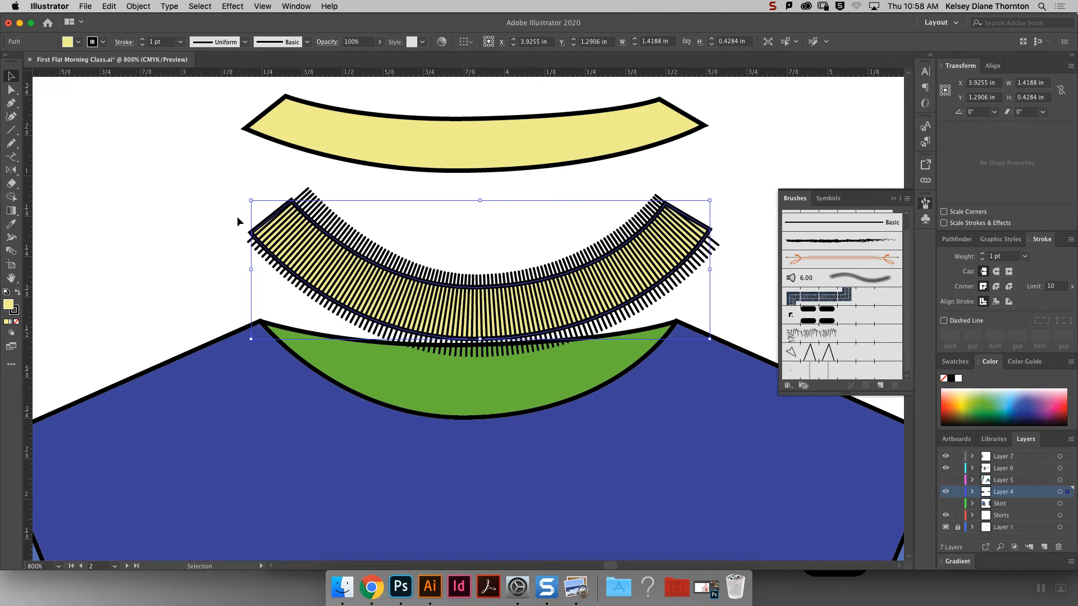
key(super+shift+a)
Copy the front neckband shape and paste the copy in front of the original.
click(254, 231)
click(117, 6)
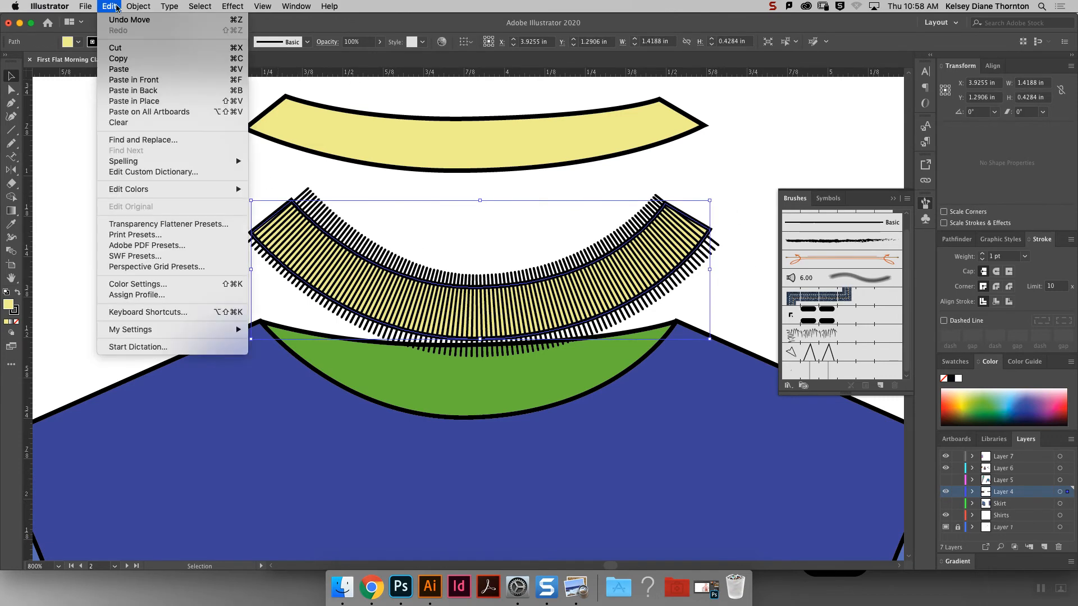
click(123, 61)
click(106, 6)
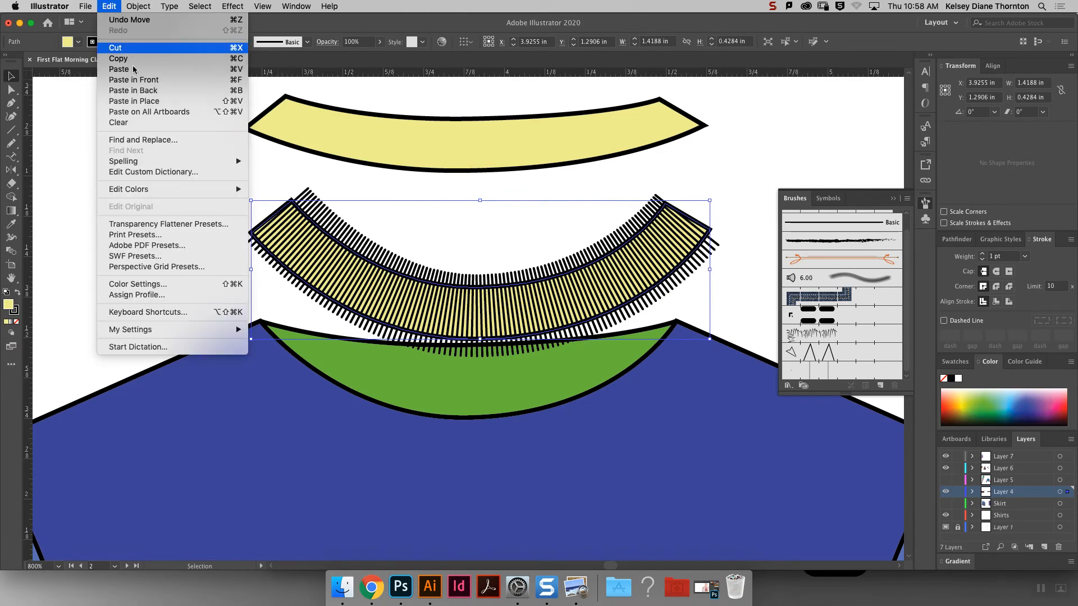
click(125, 80)
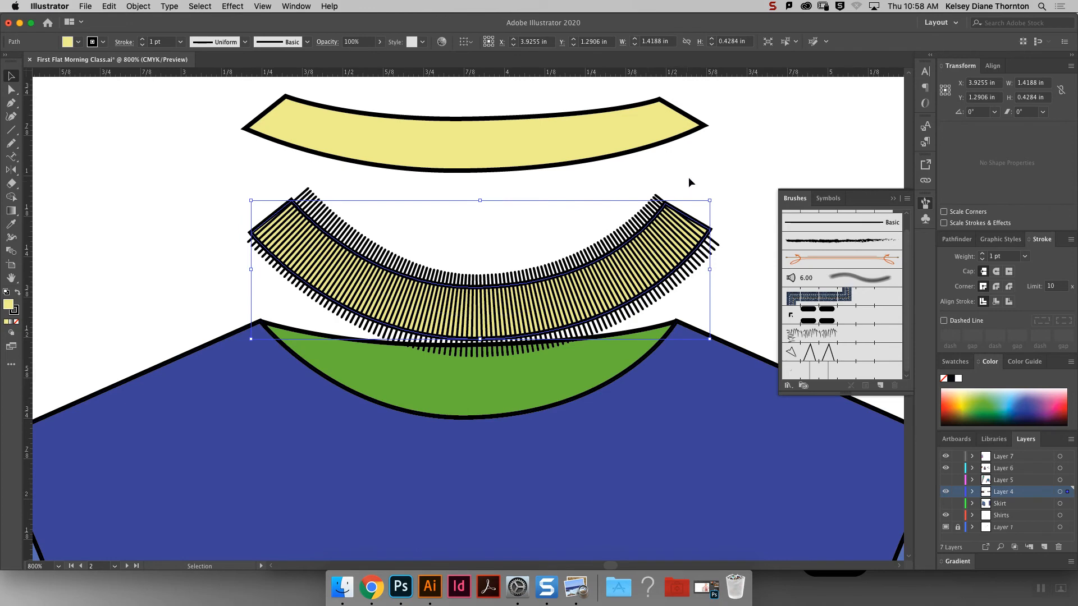
Move the front neckband, its copy and the rib line to Layer 7 and deselect them.
click(743, 164)
drag(738, 289, 639, 170)
drag(1068, 484, 1068, 458)
key(super+z)
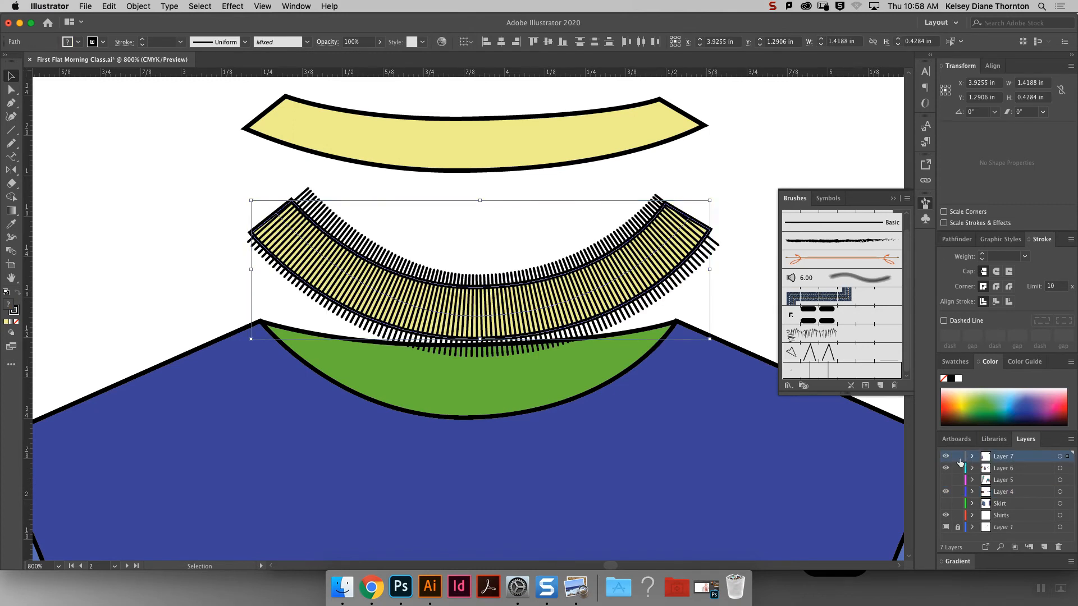
click(213, 154)
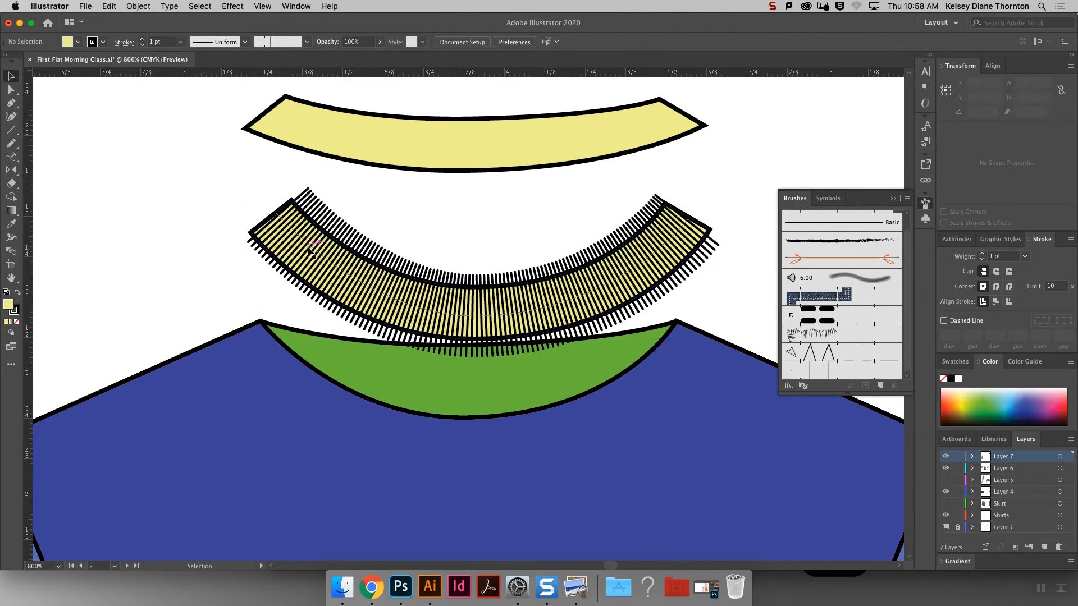
Bring the plain neckband copy to the front and align it over the ribbed front neckband.
mouse_move(253, 230)
mouse_down()
mouse_move(151, 179)
mouse_move(106, 248)
mouse_move(89, 250)
mouse_up()
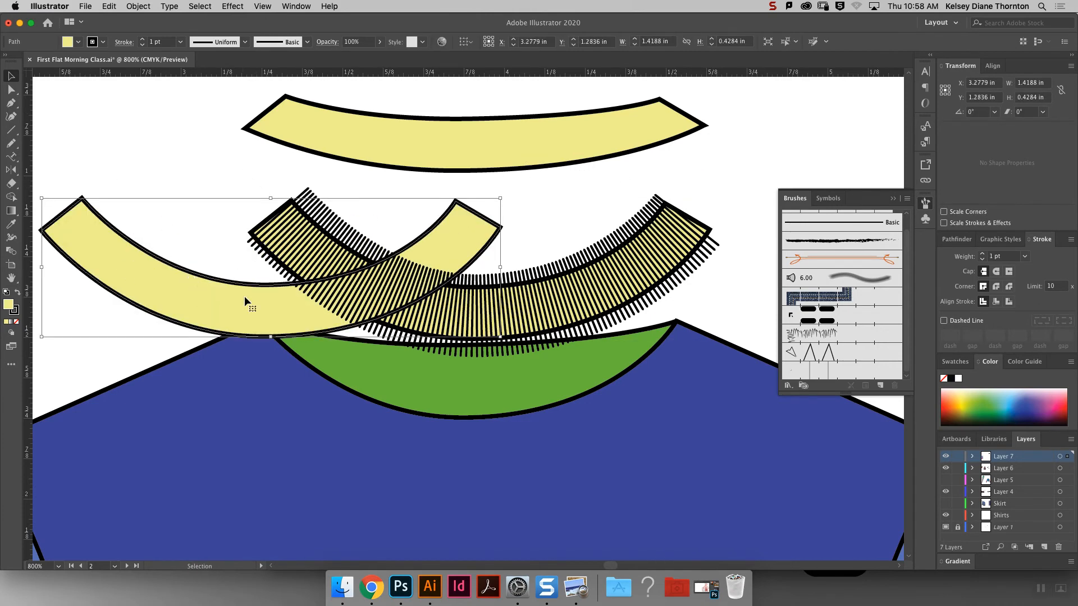
right_click(258, 313)
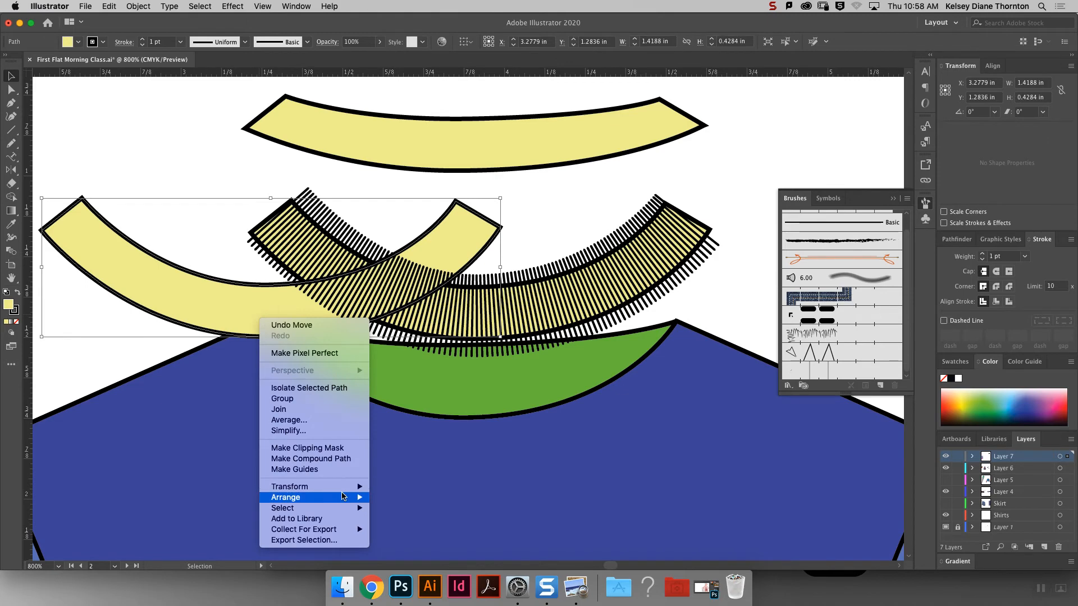
mouse_move(341, 499)
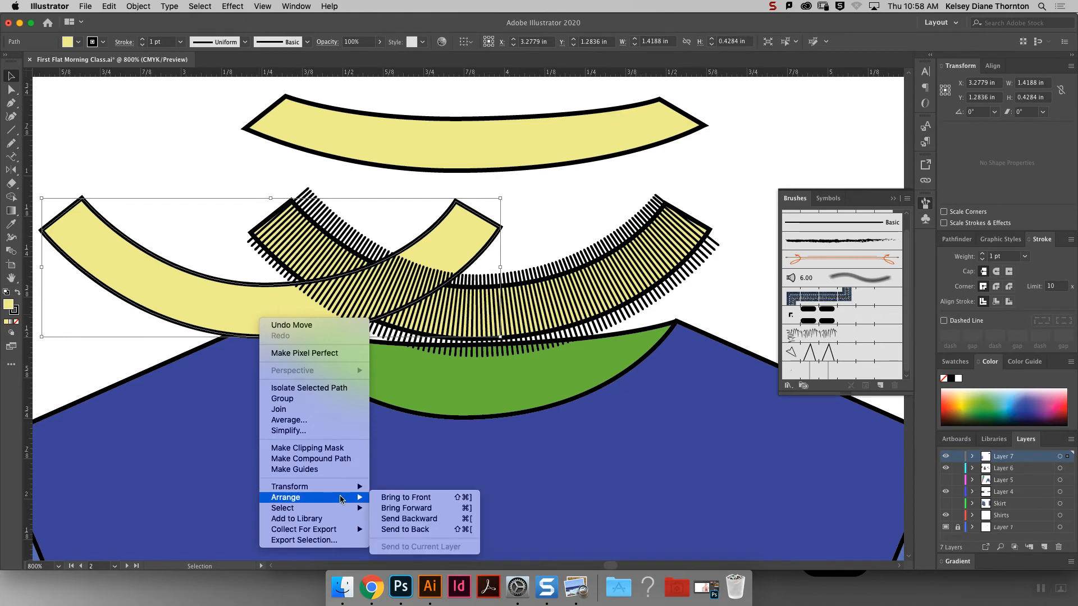
click(407, 497)
mouse_move(441, 255)
mouse_down()
mouse_move(668, 257)
mouse_move(656, 257)
mouse_move(670, 225)
mouse_up()
click(713, 180)
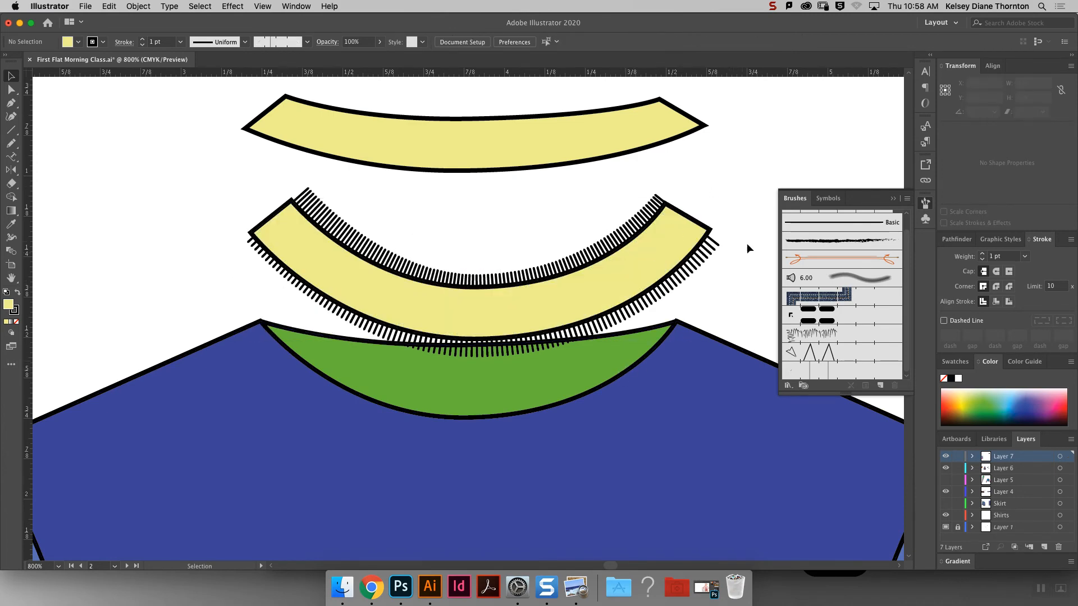
Move the plain neckband copy aside to check the ribbing underneath, and return it to its place over the band.
drag(730, 283, 649, 197)
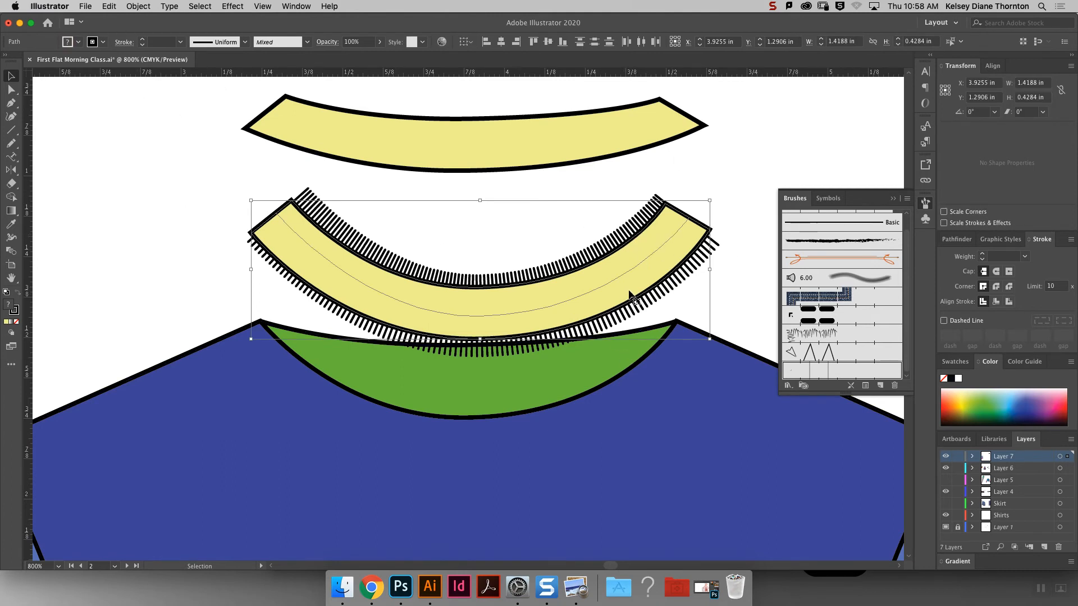
drag(662, 208, 706, 240)
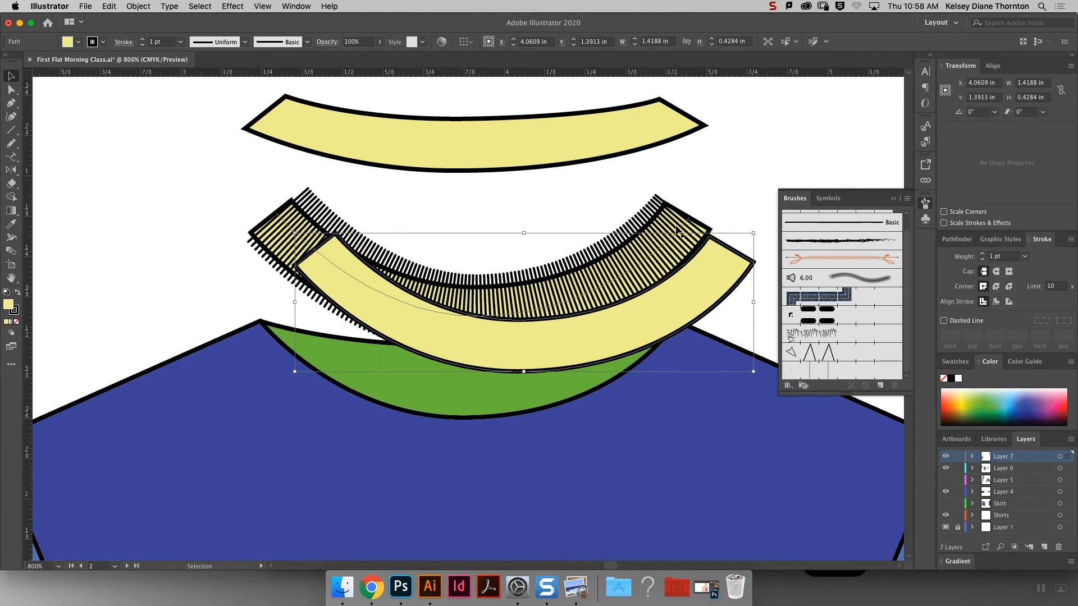
drag(713, 274, 668, 242)
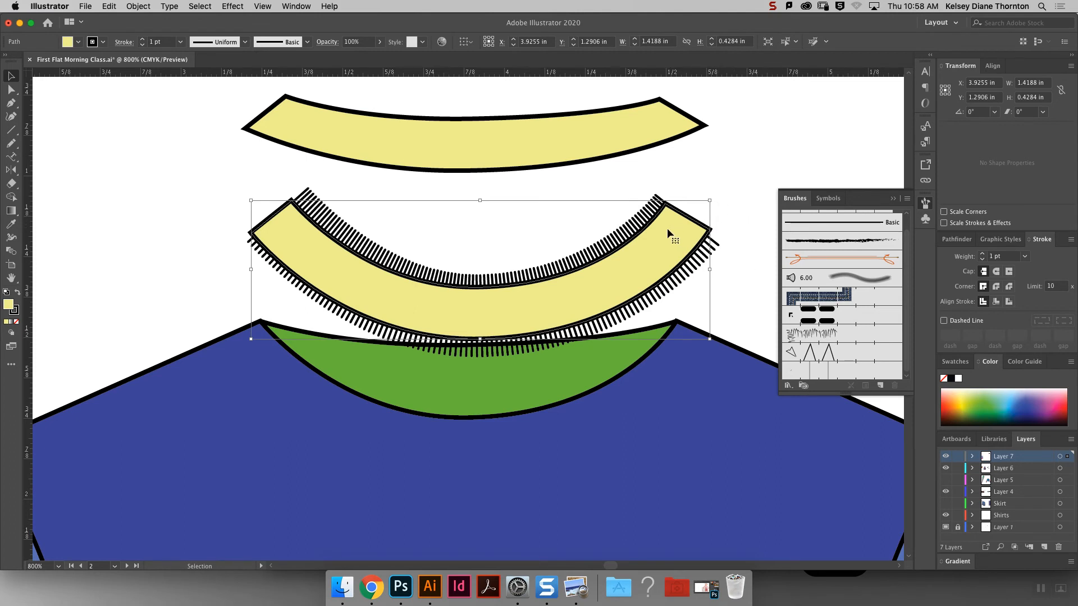
Select the ribbed front neckband with its plain copy on top, make a clipping mask from them, and deselect.
drag(750, 288, 670, 175)
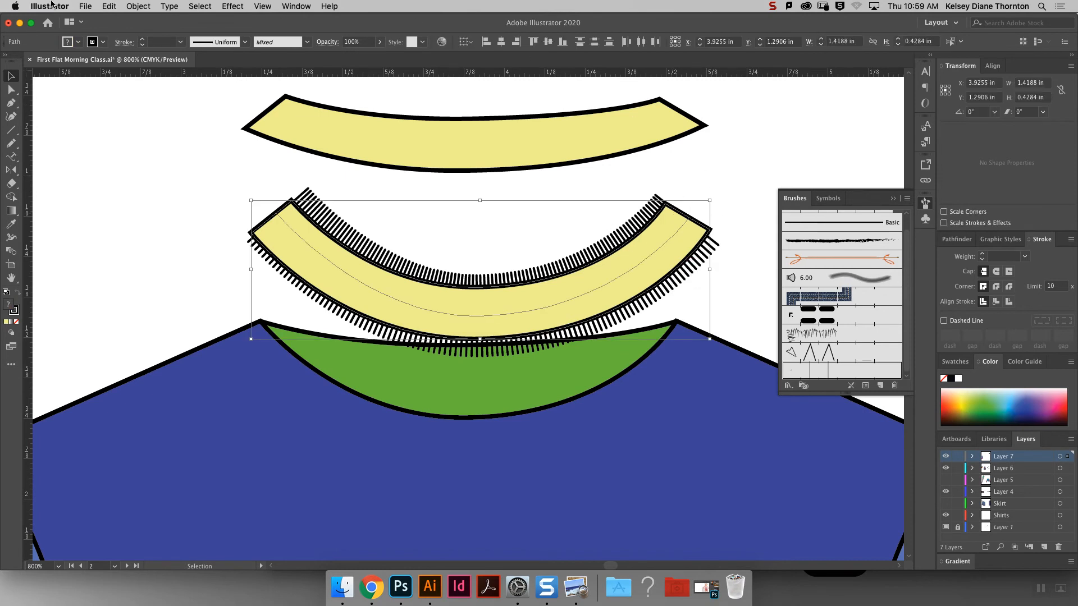
click(138, 6)
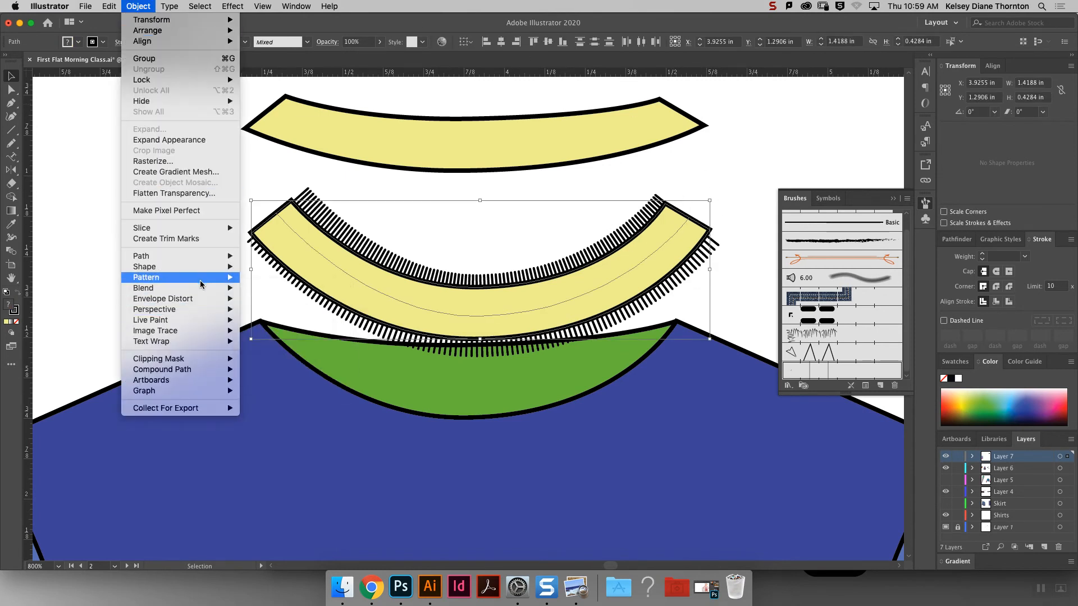
mouse_move(220, 361)
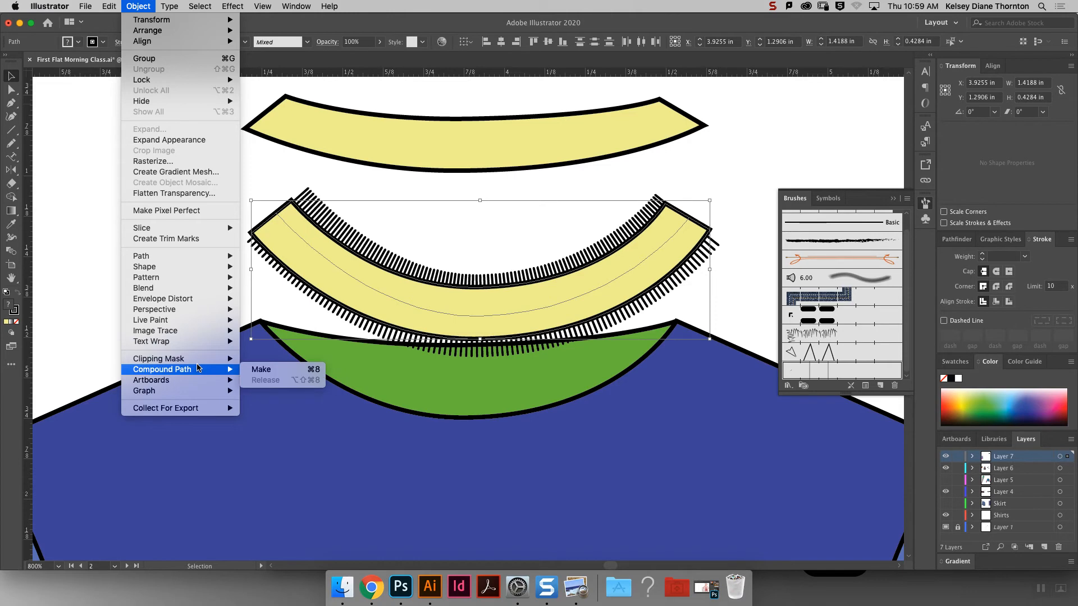
click(261, 359)
click(722, 191)
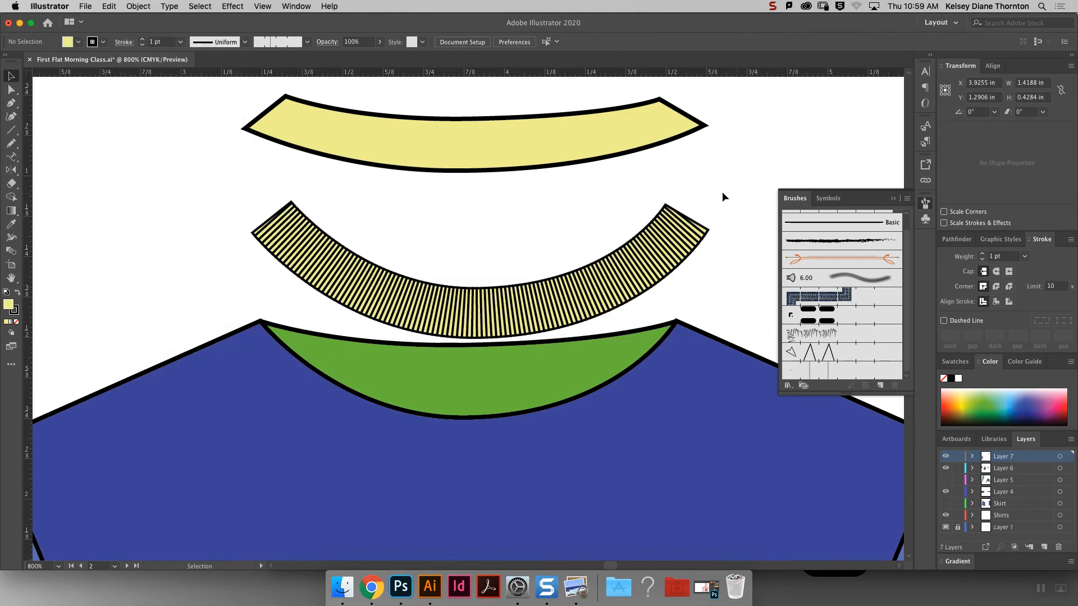
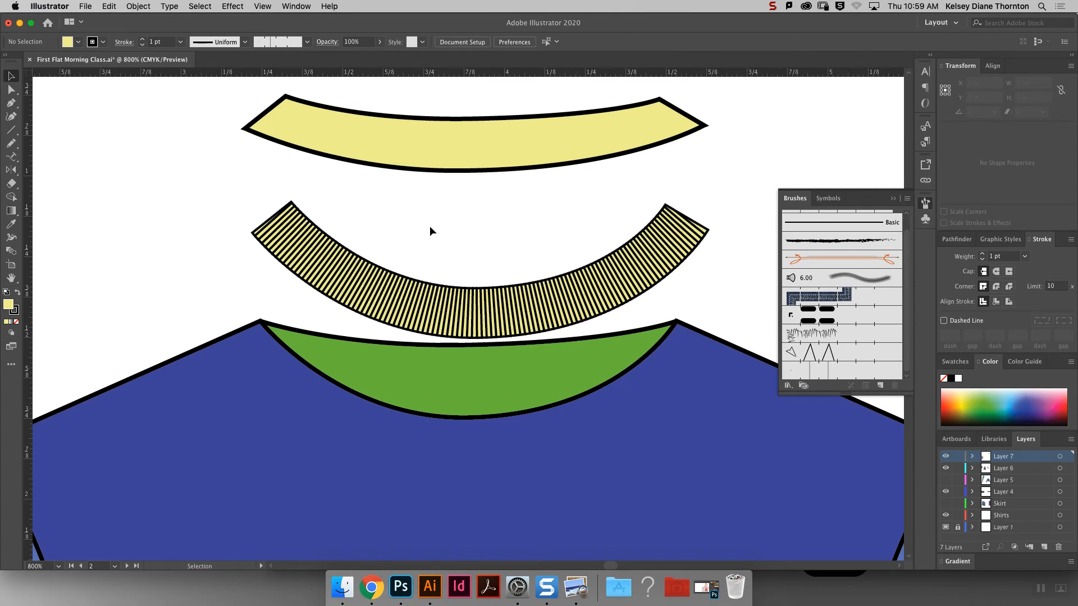
Isolate the clipped ribbed neckband group and select its clipping path.
double_click(357, 314)
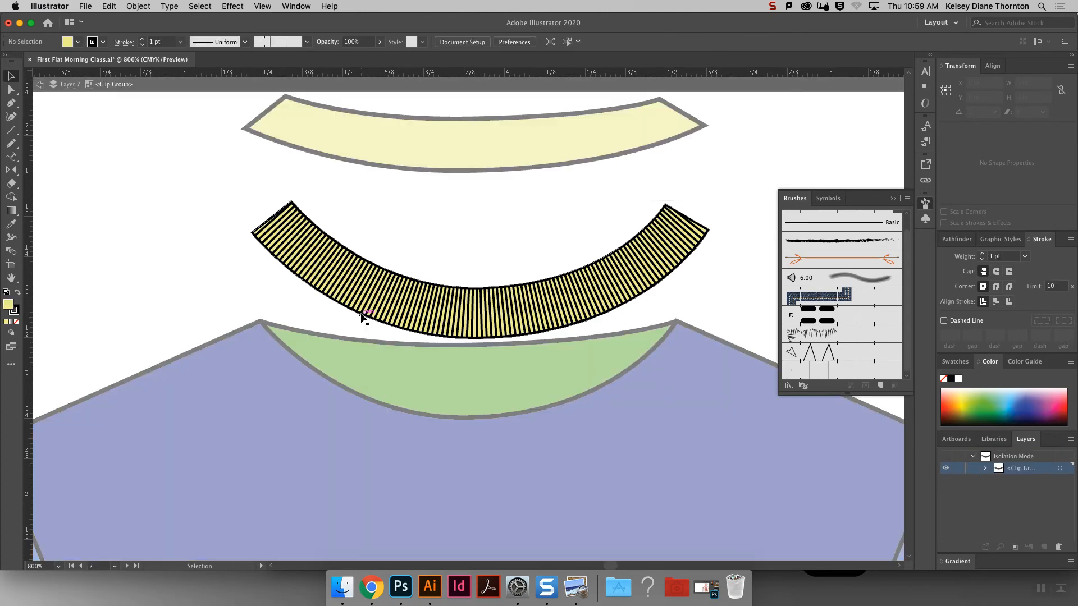
click(354, 312)
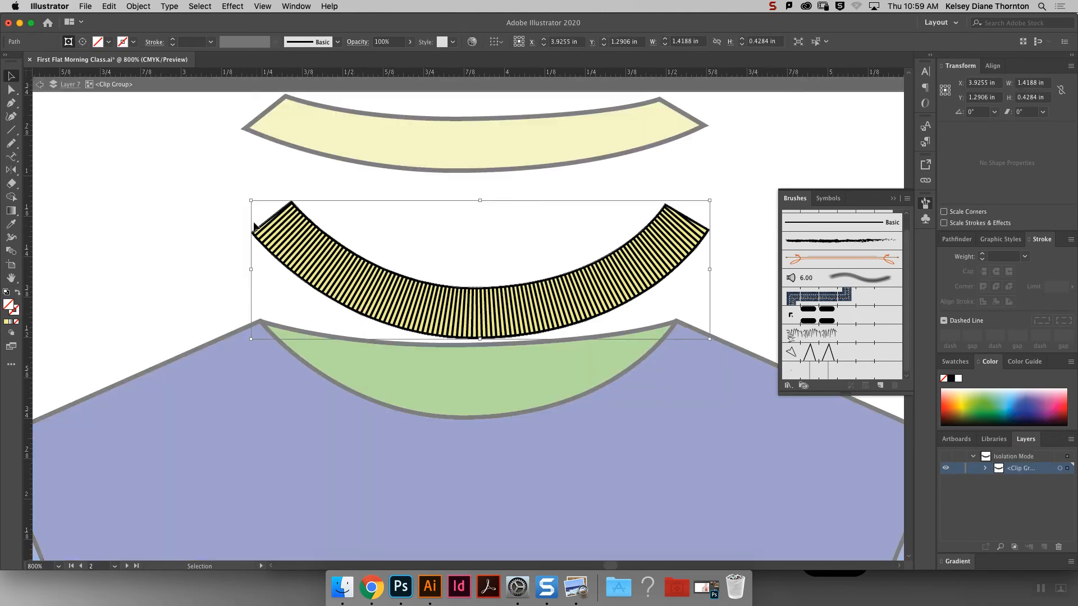
click(109, 44)
click(31, 61)
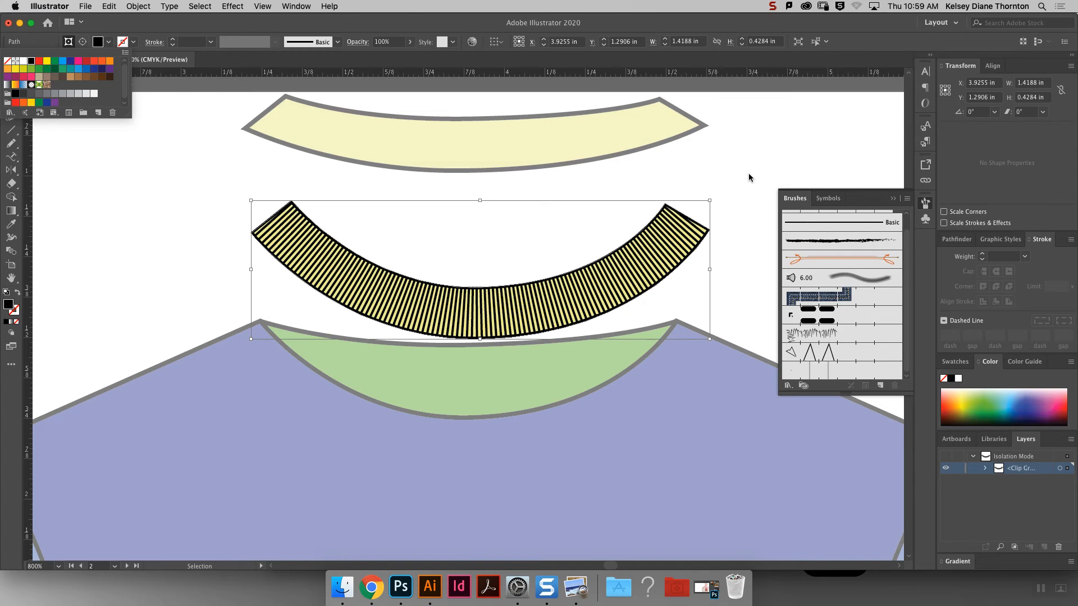
click(107, 44)
click(106, 44)
click(4, 63)
Give the neckband's clipping path a black stroke and deselect it.
click(111, 48)
click(111, 48)
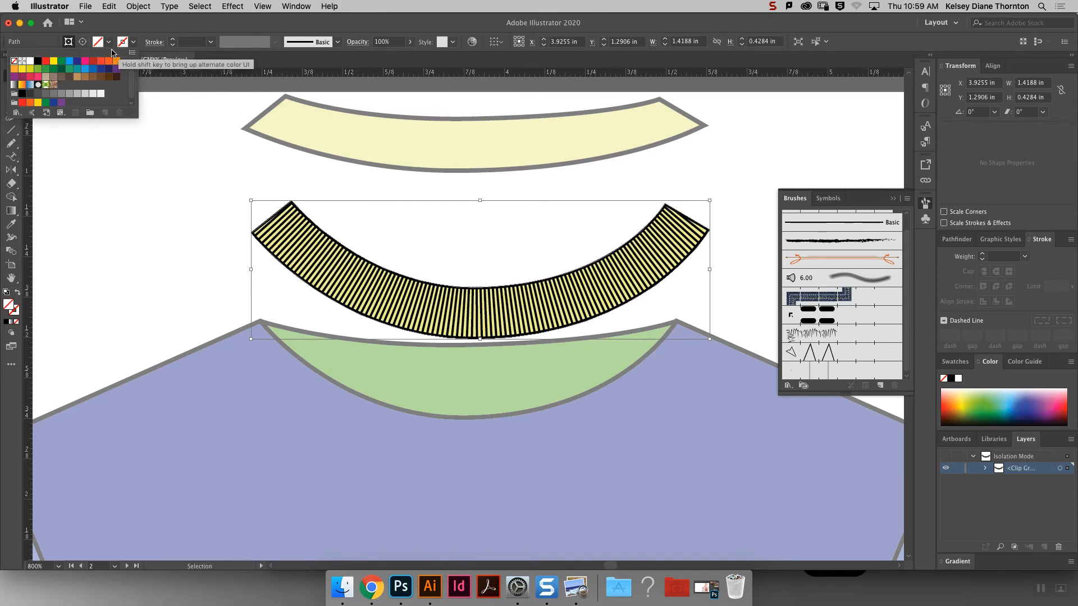
click(38, 61)
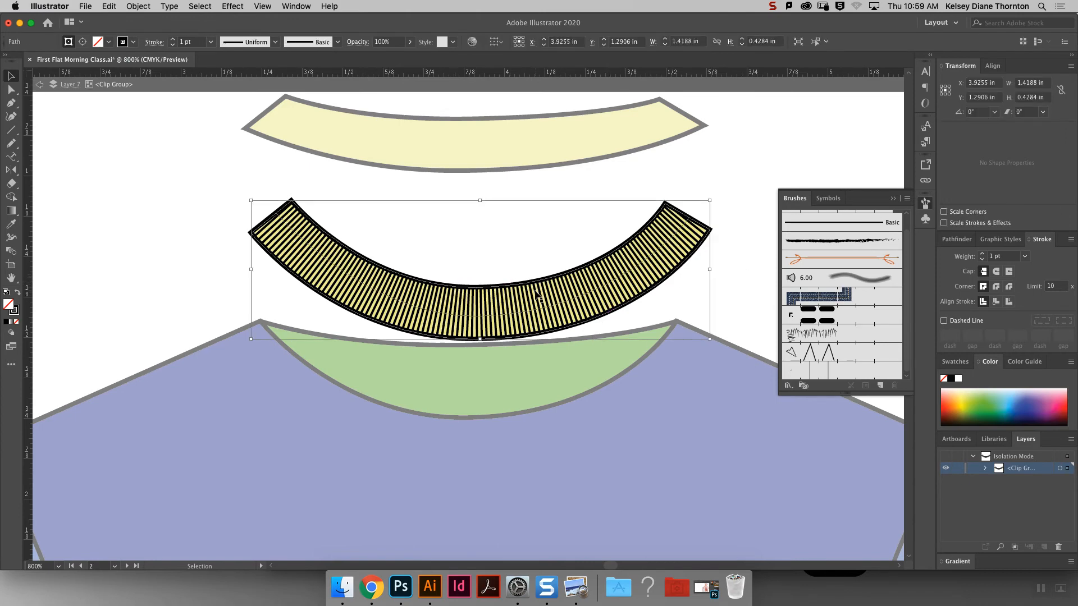
key(Escape)
click(713, 287)
Try to reshape the neckband's clipping path by moving its lower middle anchor point, and undo the move.
double_click(473, 339)
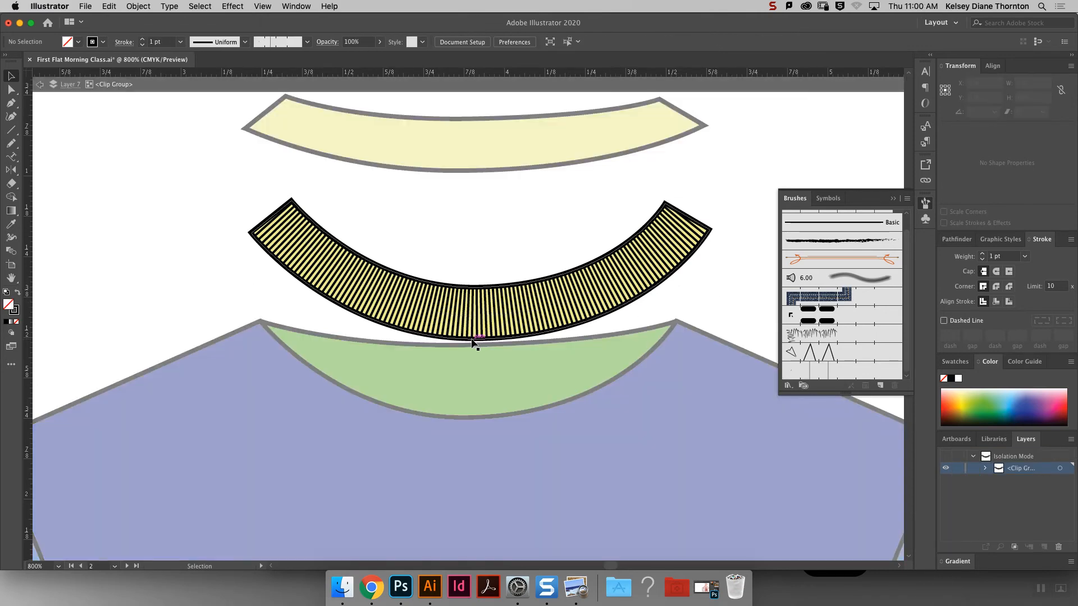
click(473, 341)
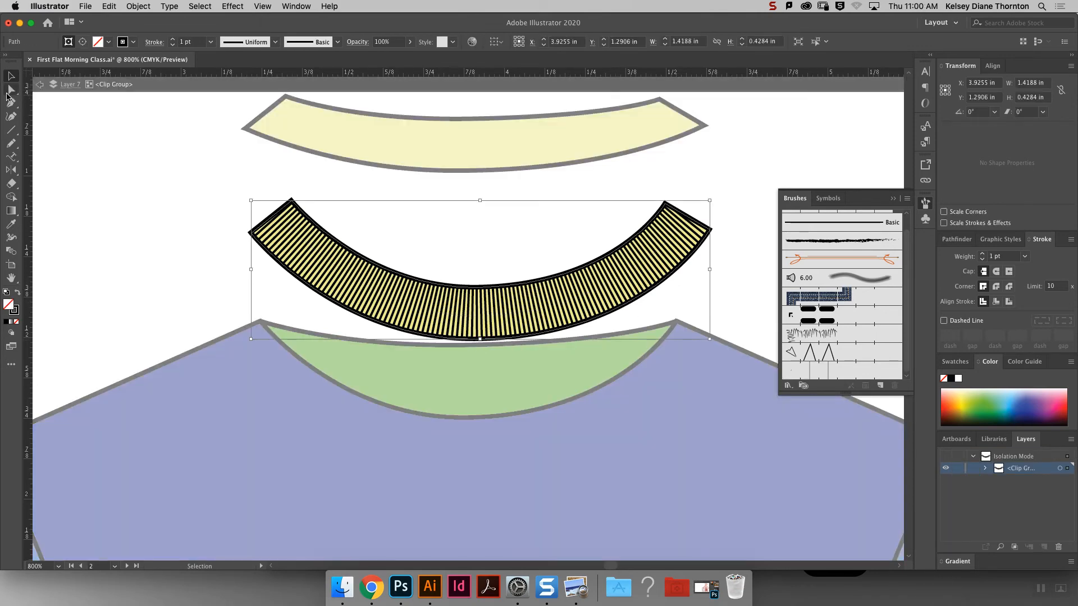
click(11, 90)
click(480, 340)
drag(483, 341, 507, 367)
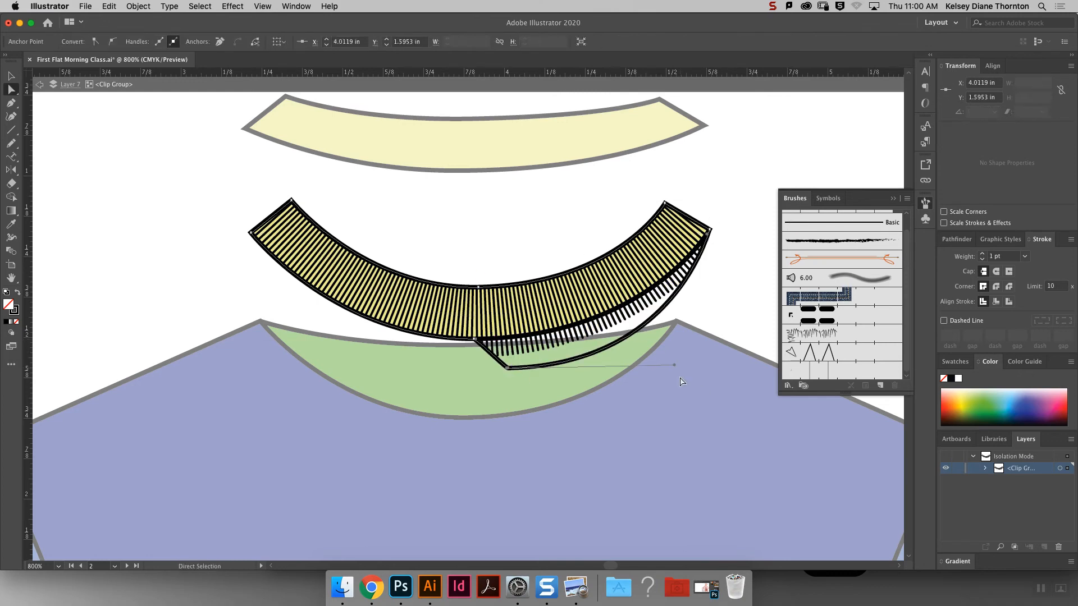
key(super+z)
Deselect the clipping path and leave isolation mode for the clipped neckband.
click(748, 179)
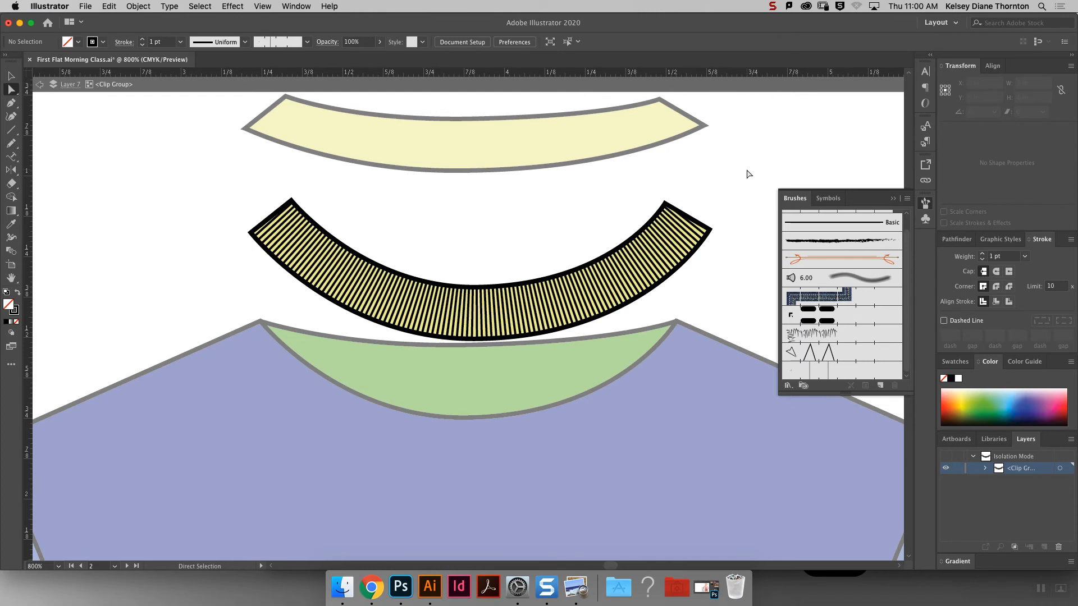
double_click(747, 173)
key(super+minus)
key(super+minus)
key(super+minus)
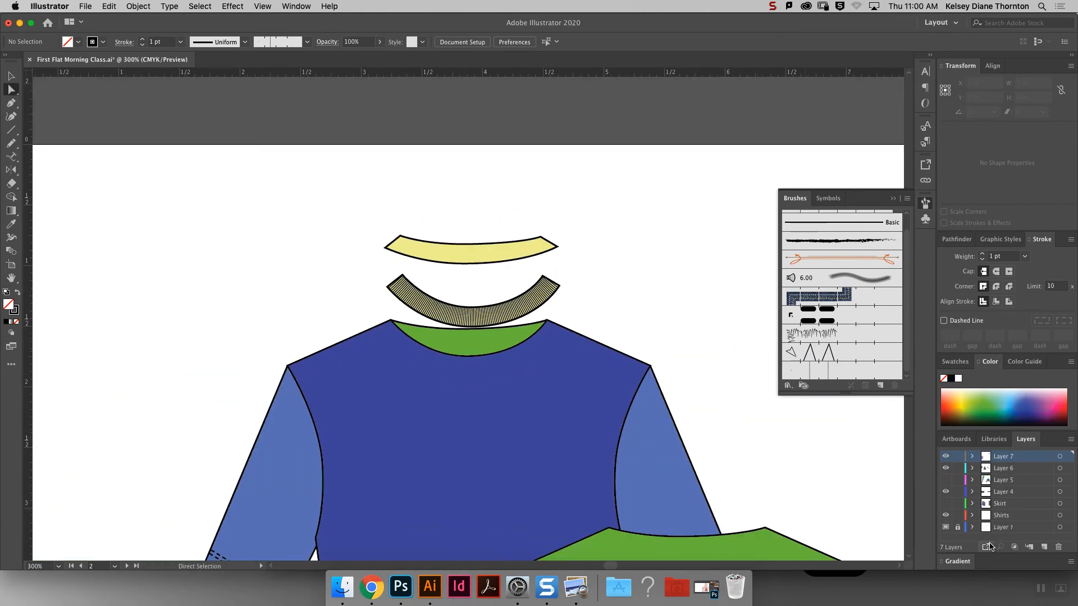
Switch to Chrome and place the downloaded bokeh-of-lights JPG into the shirt document in Illustrator.
click(372, 587)
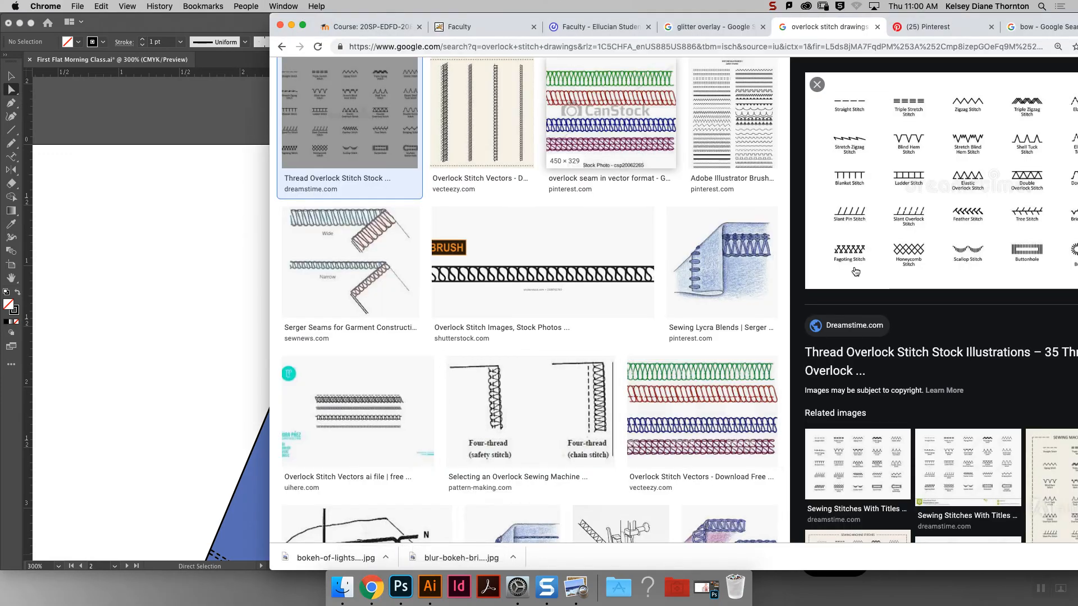
drag(320, 558, 152, 288)
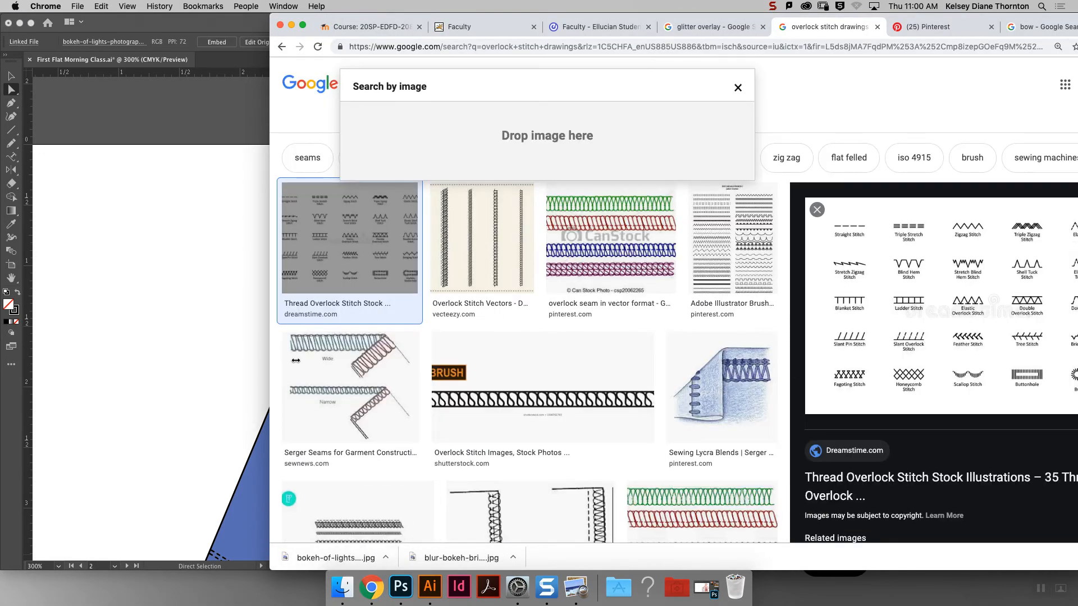
click(166, 397)
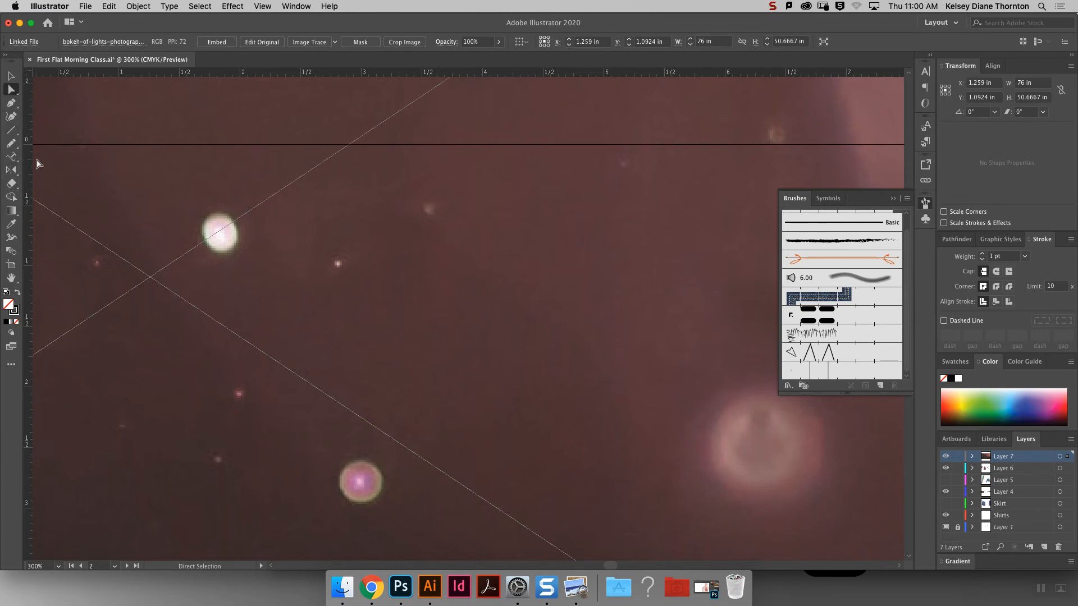
click(12, 131)
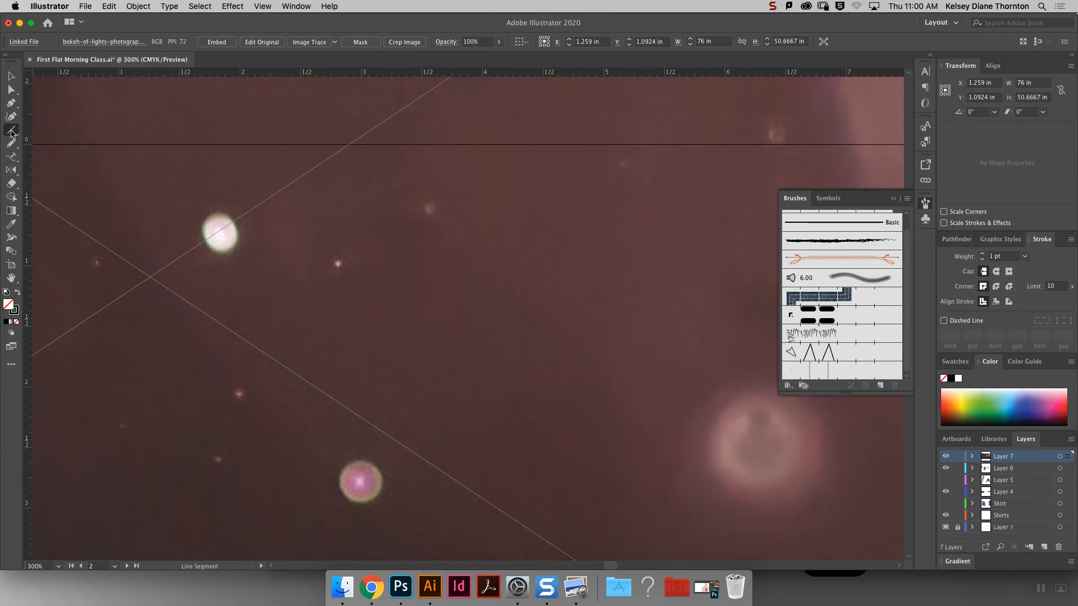
click(11, 132)
click(11, 103)
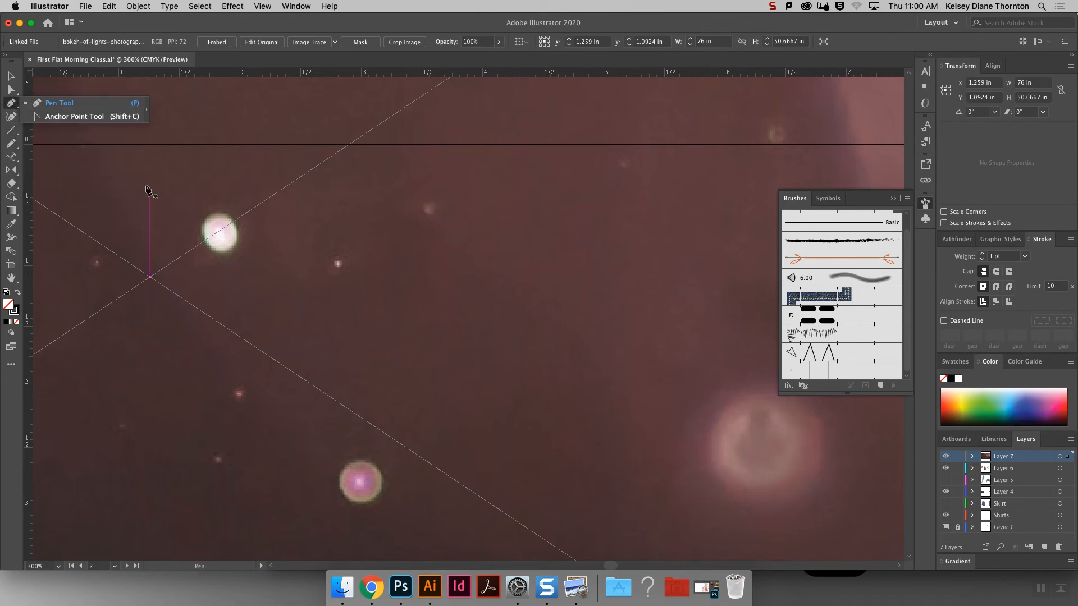
click(9, 92)
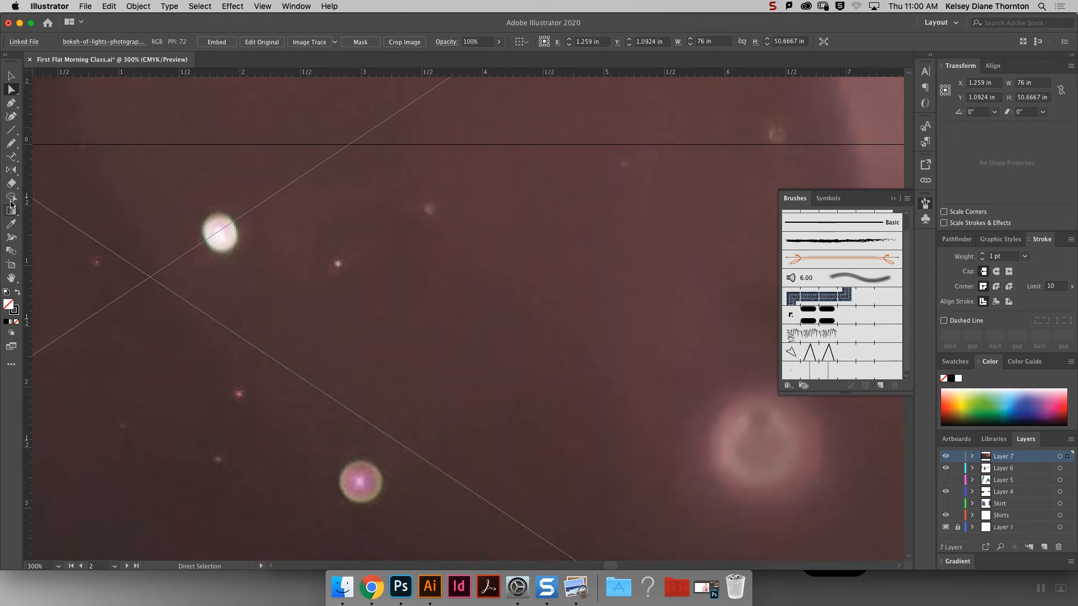
Draw a five-pointed star about 4.09 in wide over the large bokeh photo and fill it with blue.
click(16, 120)
drag(11, 129, 84, 170)
drag(181, 187, 409, 323)
key(super+minus)
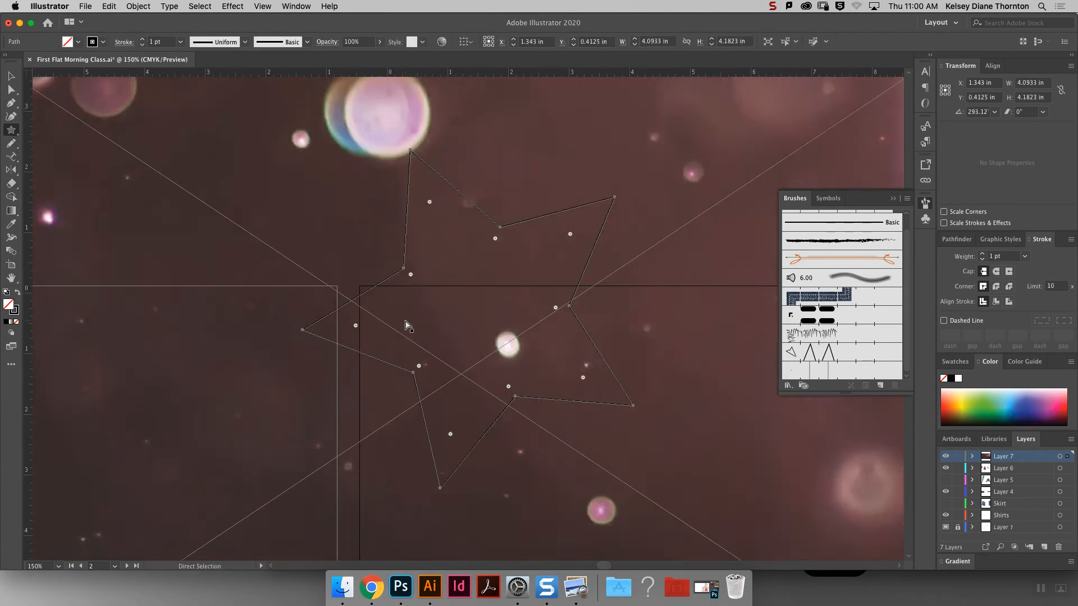
key(super+minus)
key(super+minus)
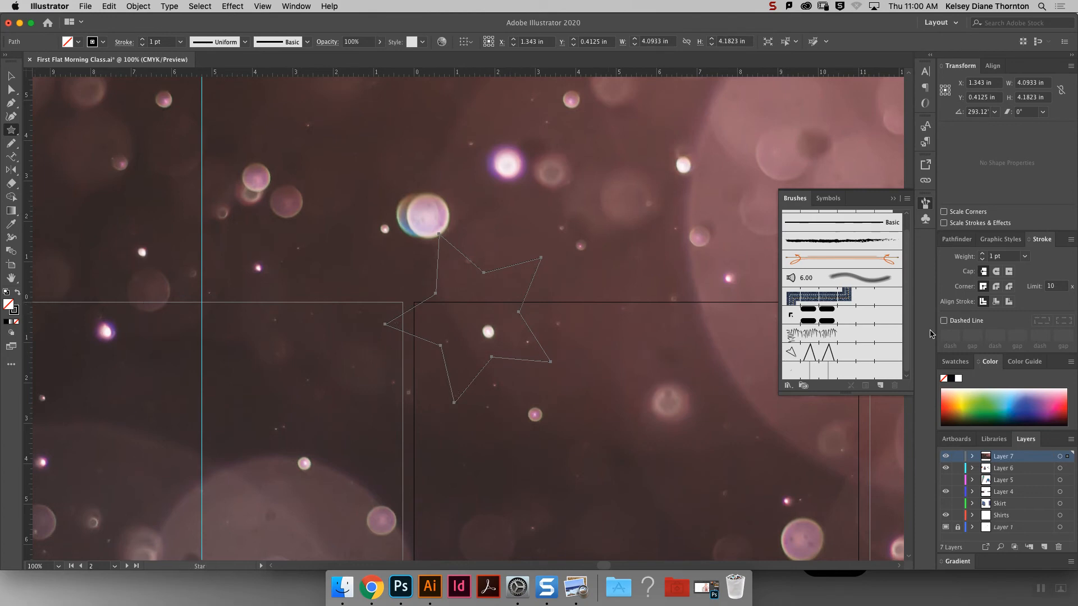
click(1014, 413)
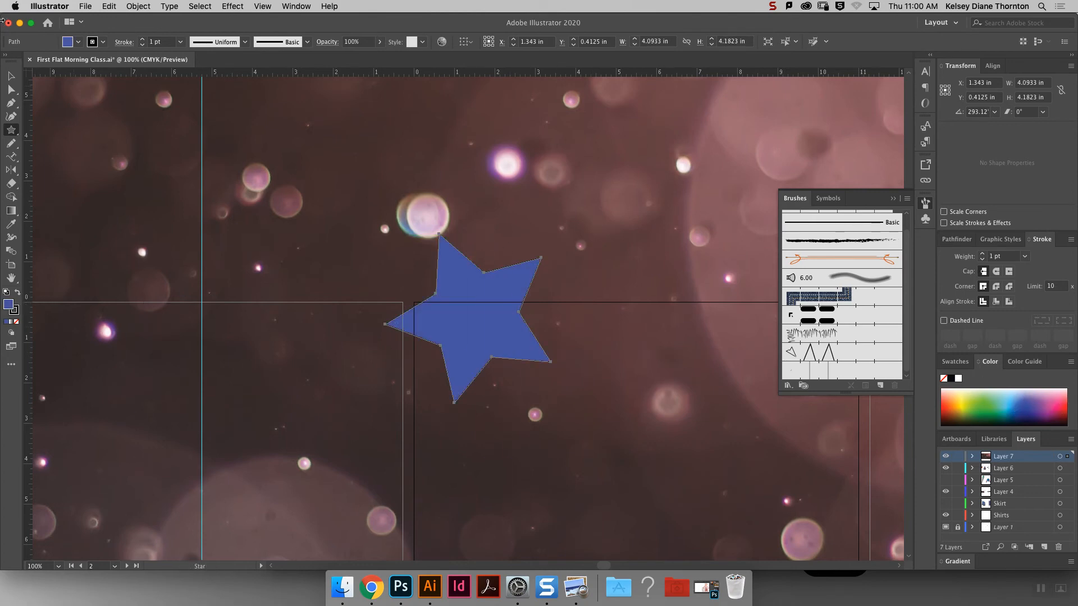
Scale the blue star up to about 20 in wide over the upper middle of the bokeh photo.
click(12, 76)
key(super+minus)
key(super+minus)
key(super+minus)
key(super+minus)
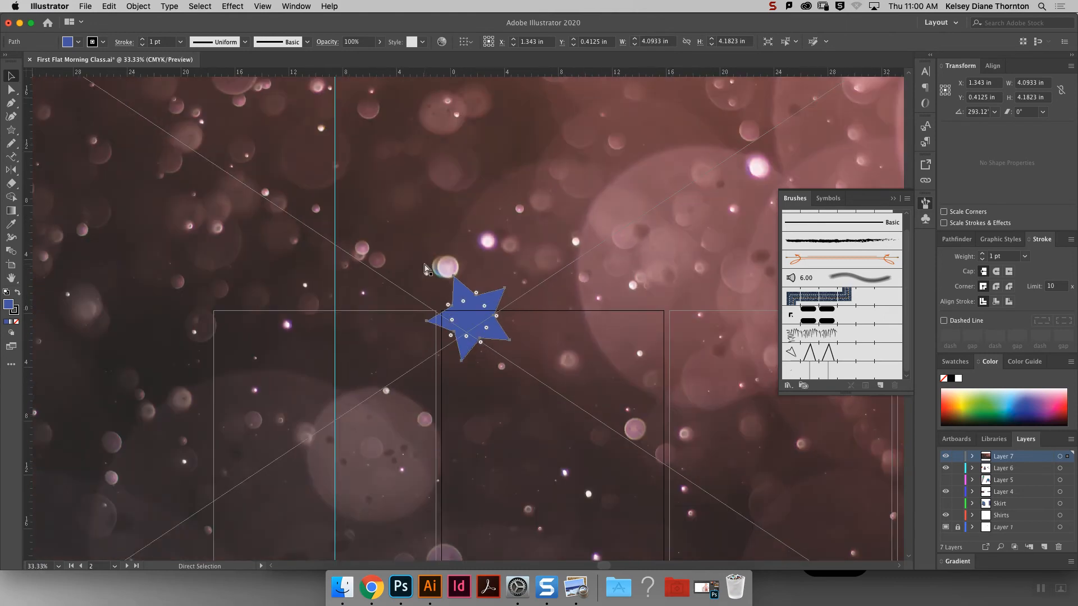
key(super+minus)
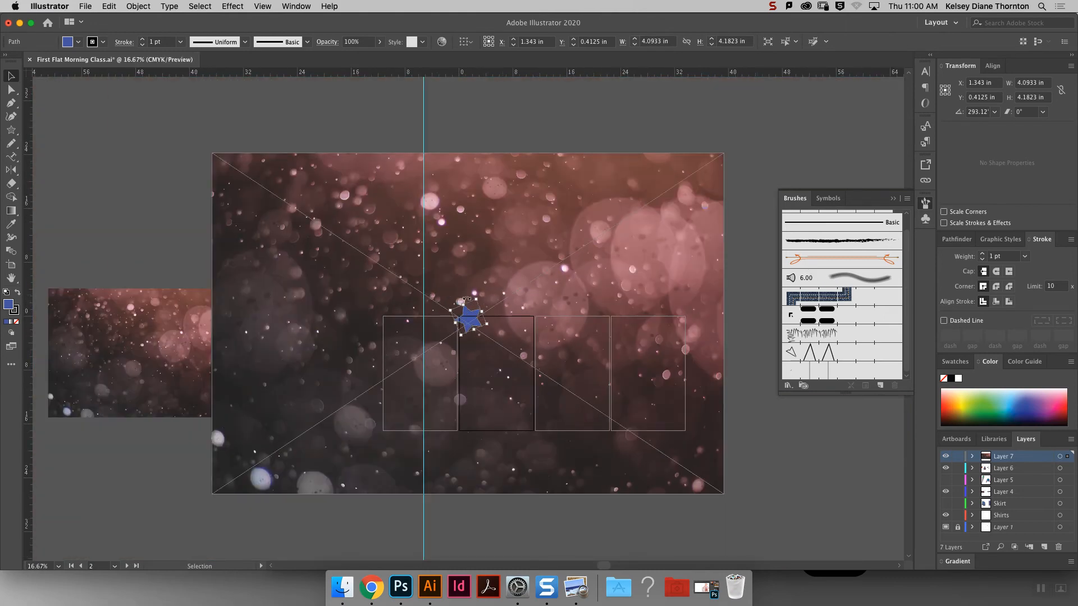
drag(477, 299, 527, 147)
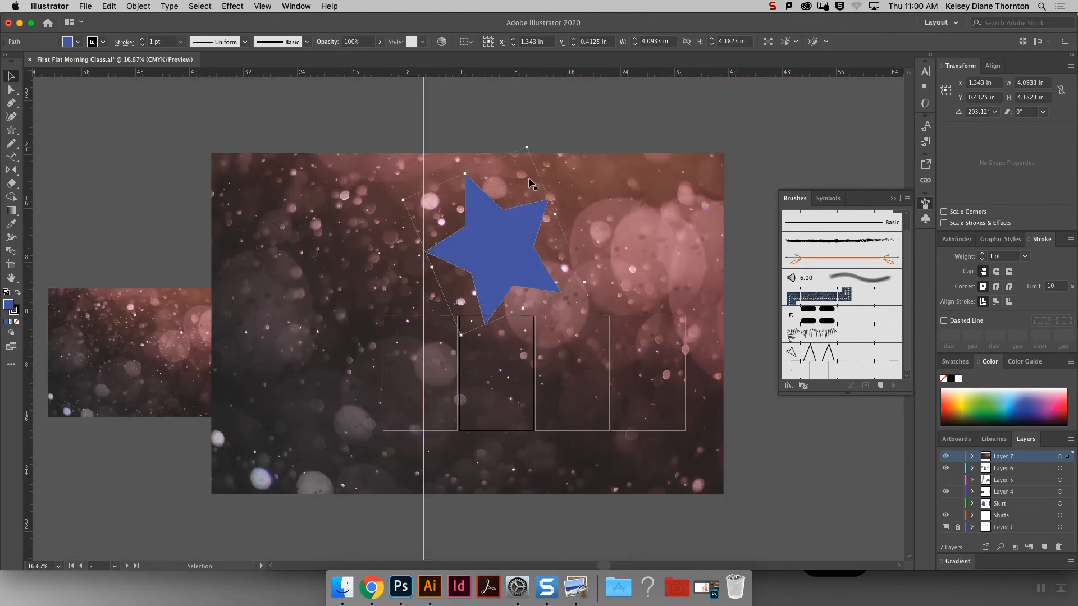
Clip the large bokeh photo to the star with a clipping mask and move the result above the smaller bokeh photo.
click(475, 133)
drag(451, 118, 507, 232)
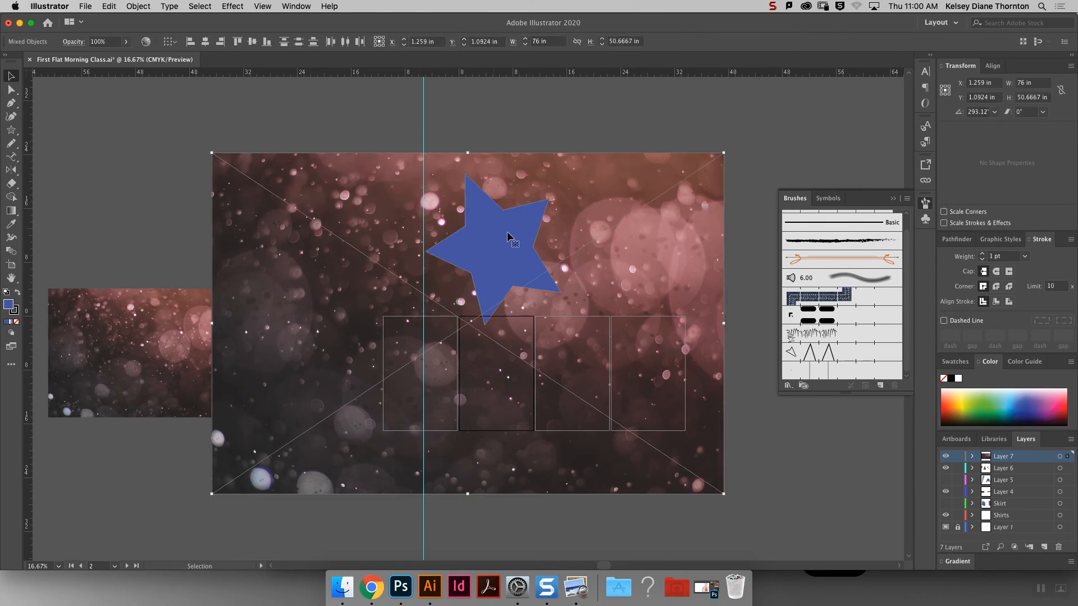
click(136, 6)
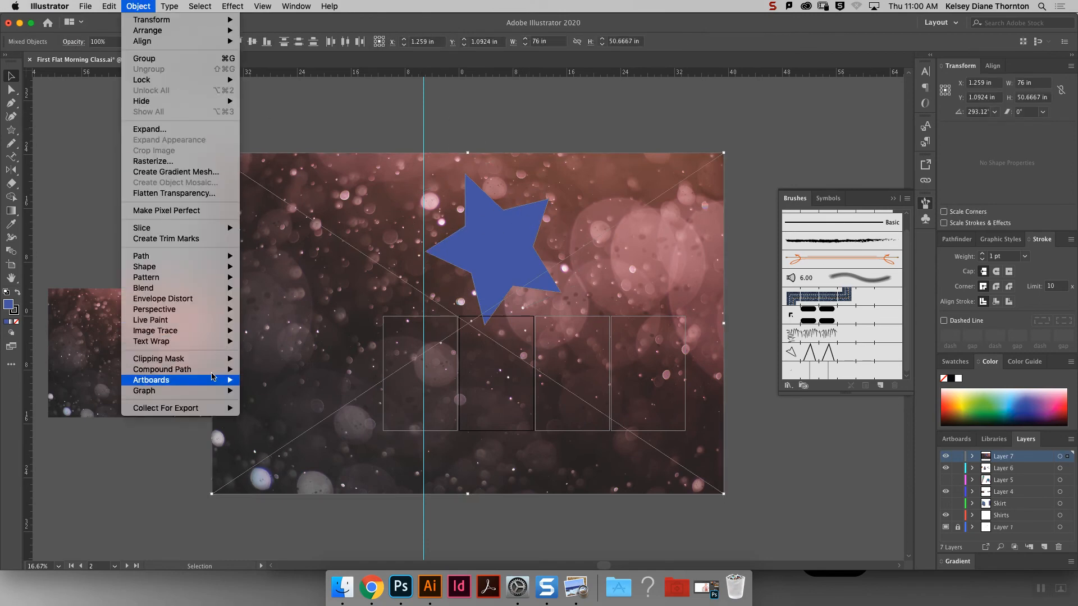
mouse_move(209, 362)
click(272, 359)
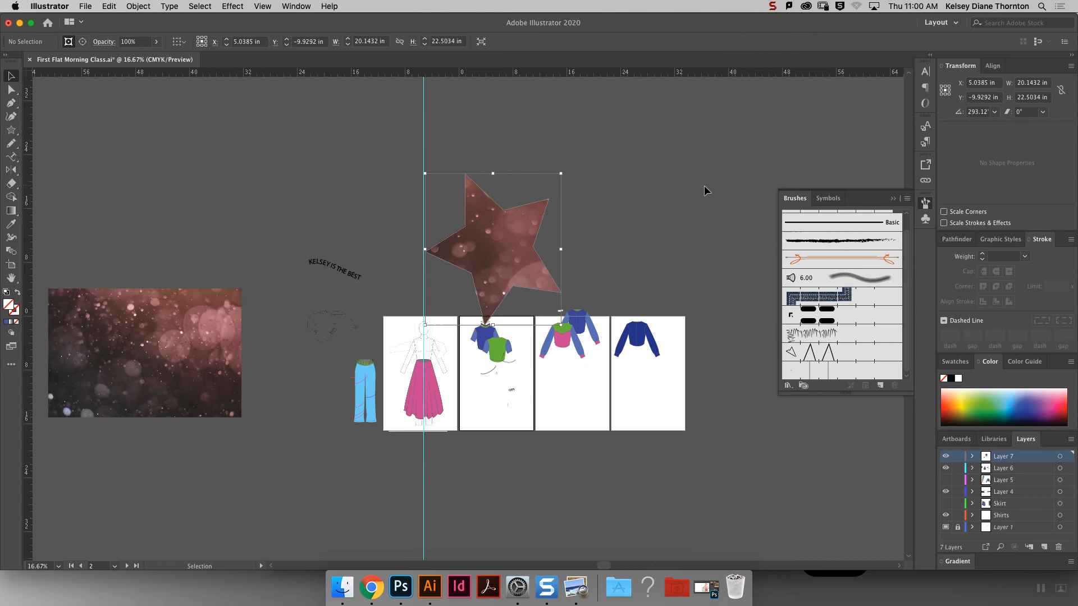
drag(584, 281, 222, 210)
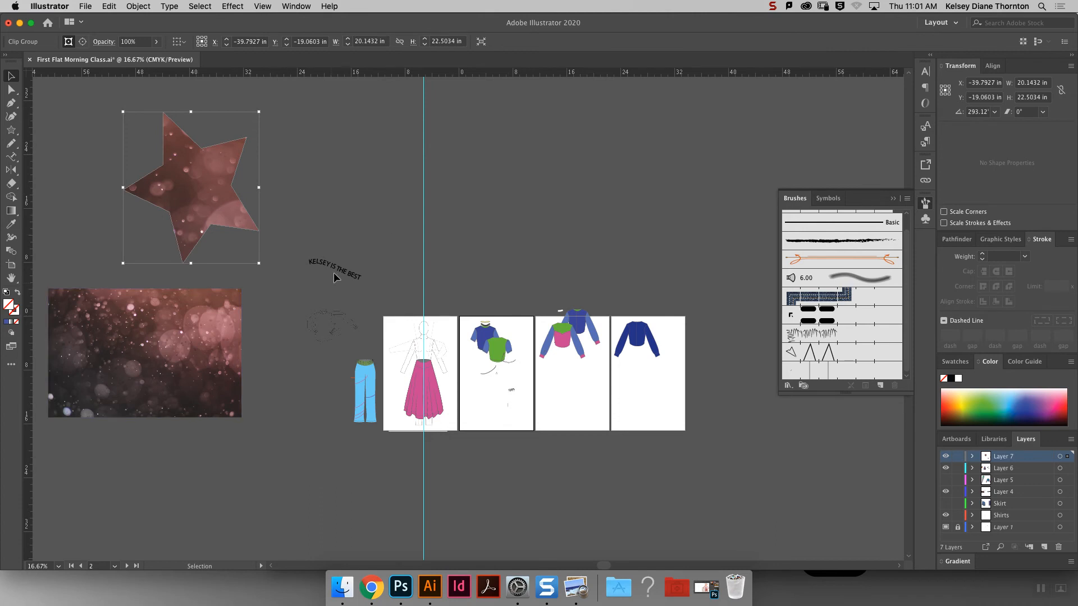
click(646, 226)
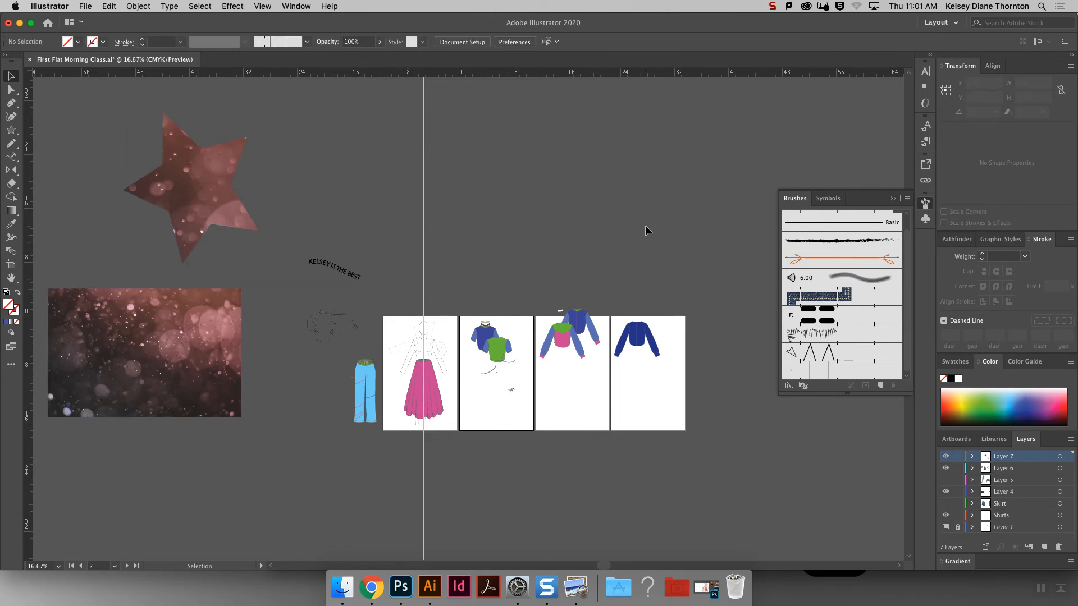
Duplicate the yellow neckband's lower curve, place the copy along the middle of the band and remove its fill.
key(super+equal)
key(super+equal)
key(super+equal)
key(super+equal)
key(super+equal)
key(super+equal)
key(super+equal)
key(super+equal)
key(super+equal)
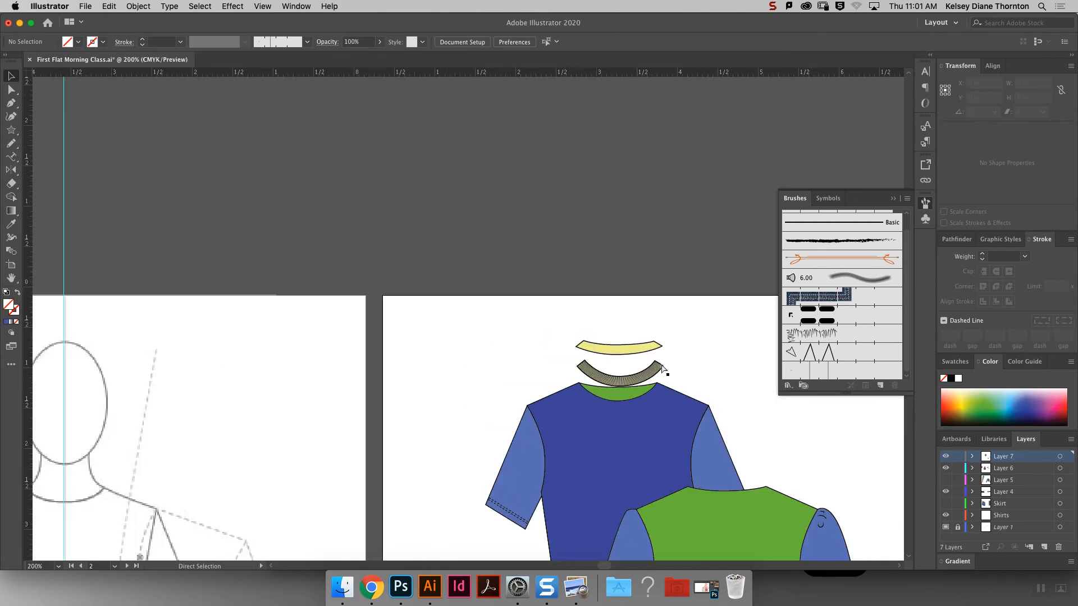
click(889, 206)
mouse_move(603, 566)
mouse_down()
mouse_move(618, 567)
mouse_move(608, 567)
mouse_up()
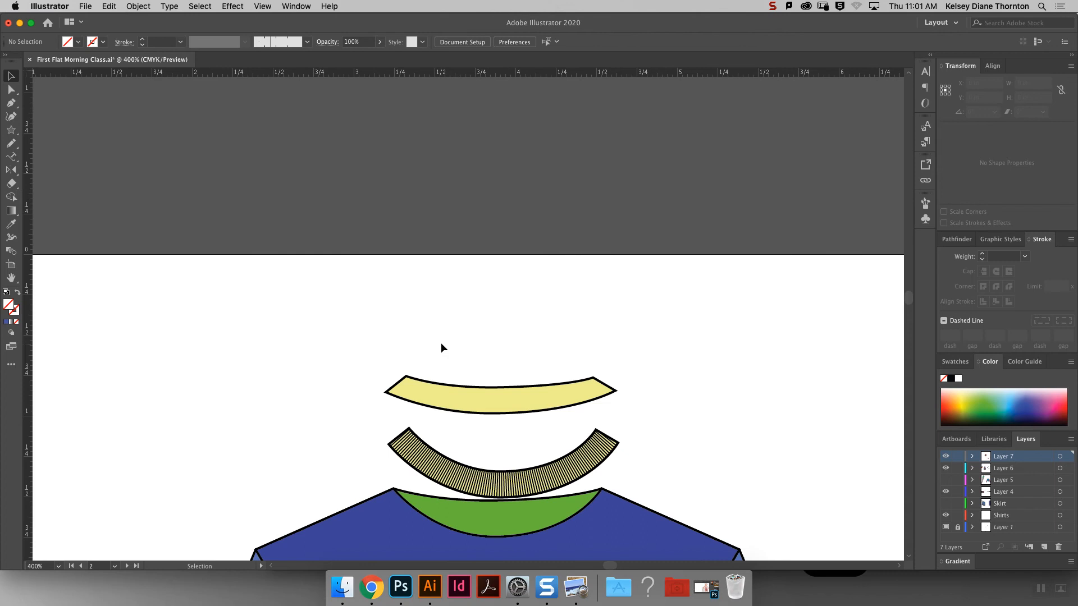
click(17, 92)
click(499, 388)
key(super+c)
key(super+v)
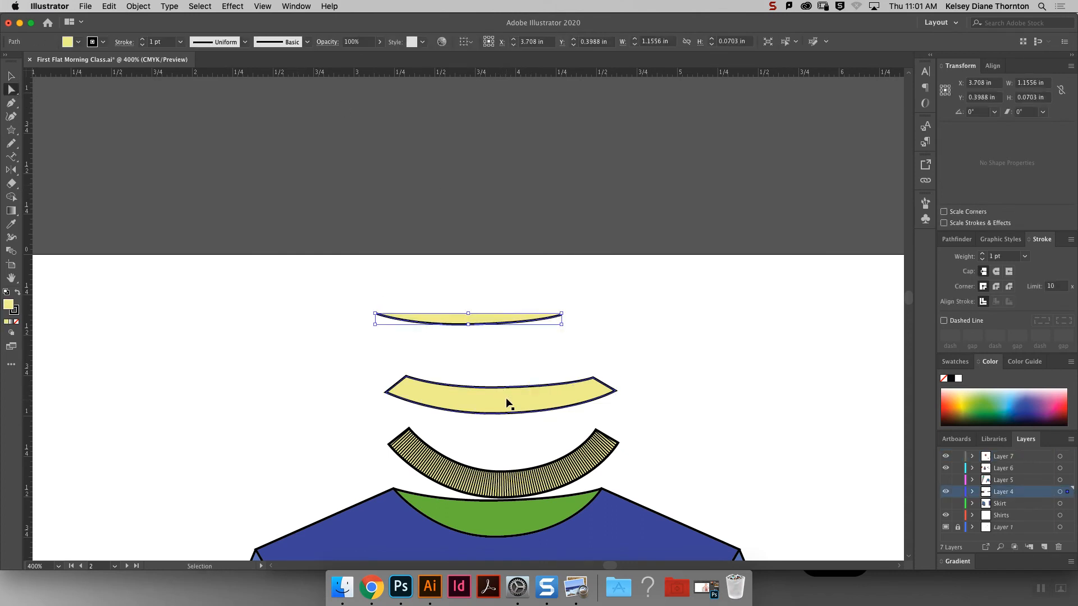
drag(482, 319, 511, 394)
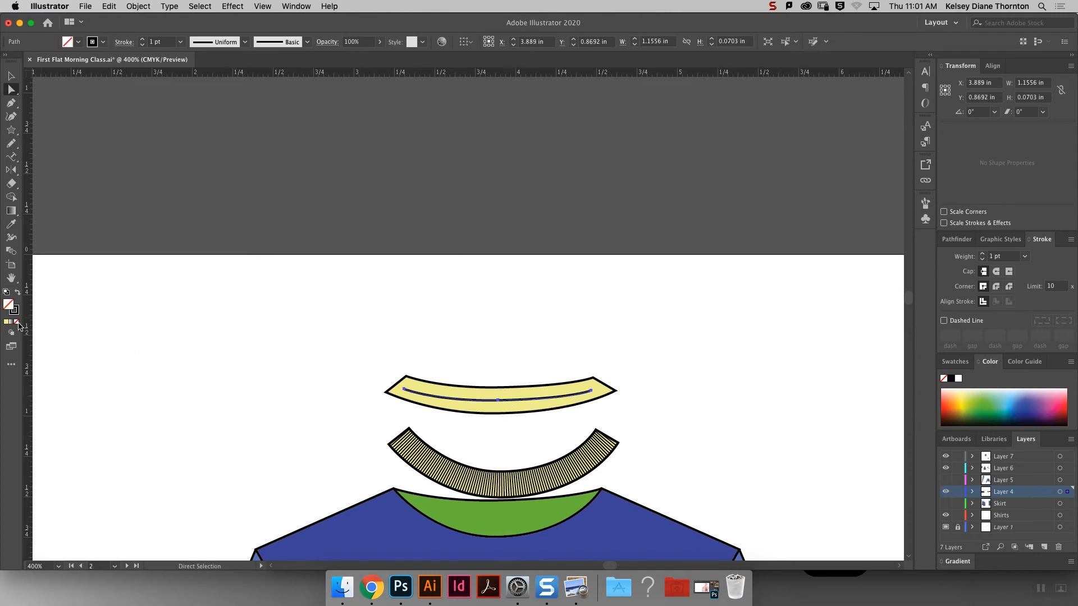
Apply the vertical-line rib pattern brush to the curve inside the yellow neckband and set its stroke weight to 0.5 pt.
click(928, 207)
click(842, 371)
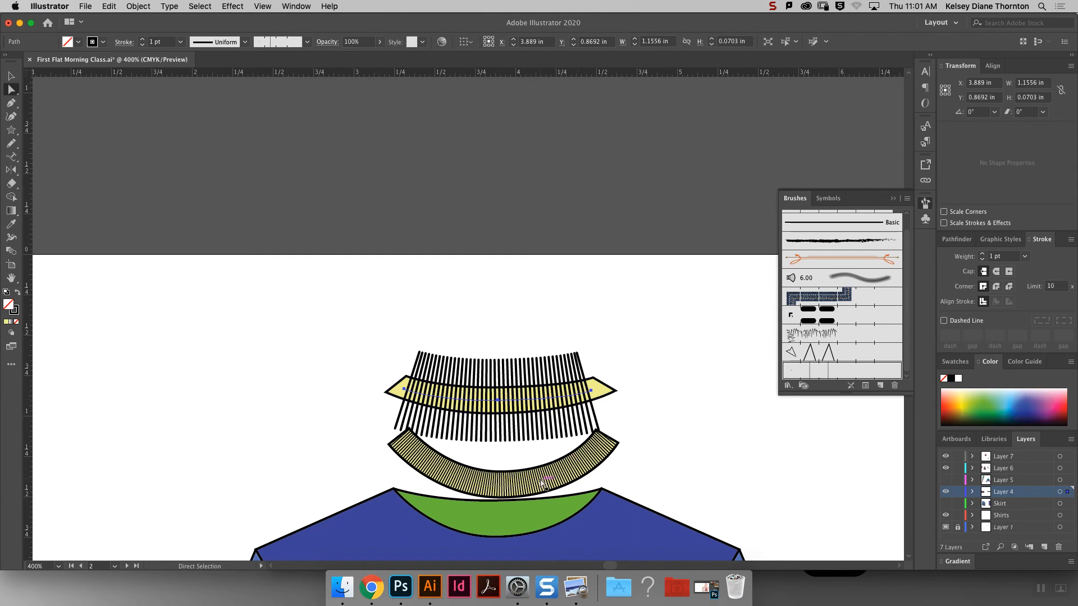
click(542, 484)
click(628, 402)
click(565, 402)
click(562, 399)
key(v)
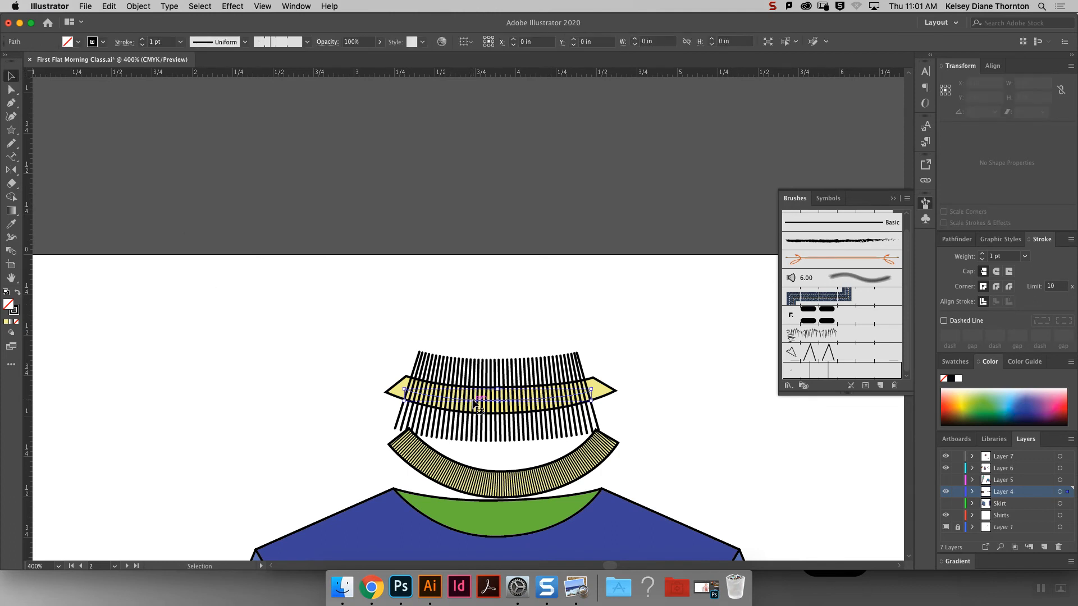
click(143, 45)
click(143, 45)
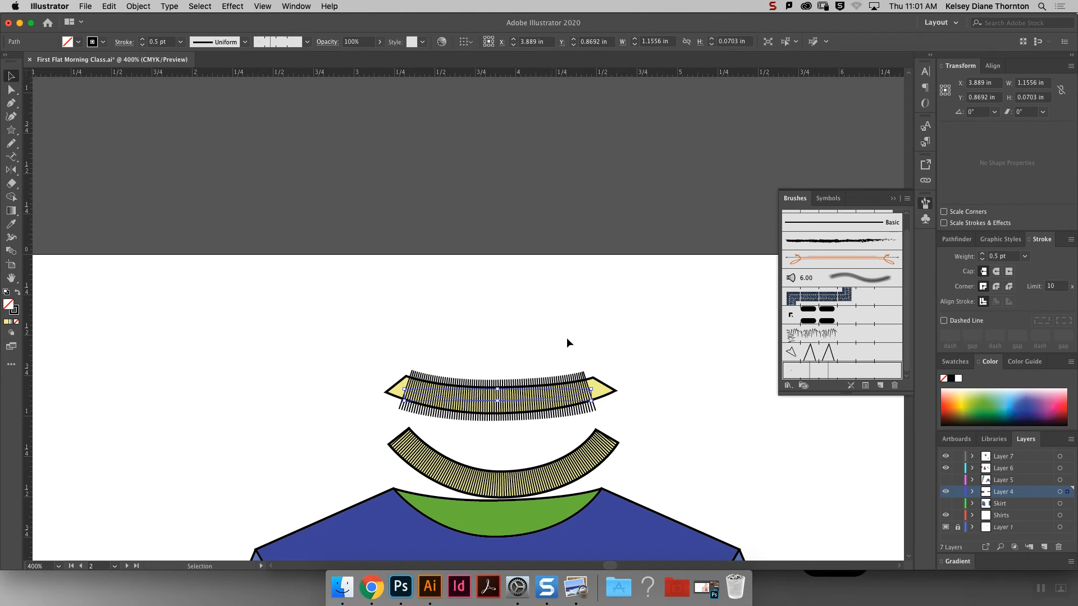
Stretch the rib line to about 1.55 in wide so the ribbing extends past both ends of the yellow neckband.
drag(593, 394, 620, 391)
drag(404, 390, 385, 391)
click(672, 308)
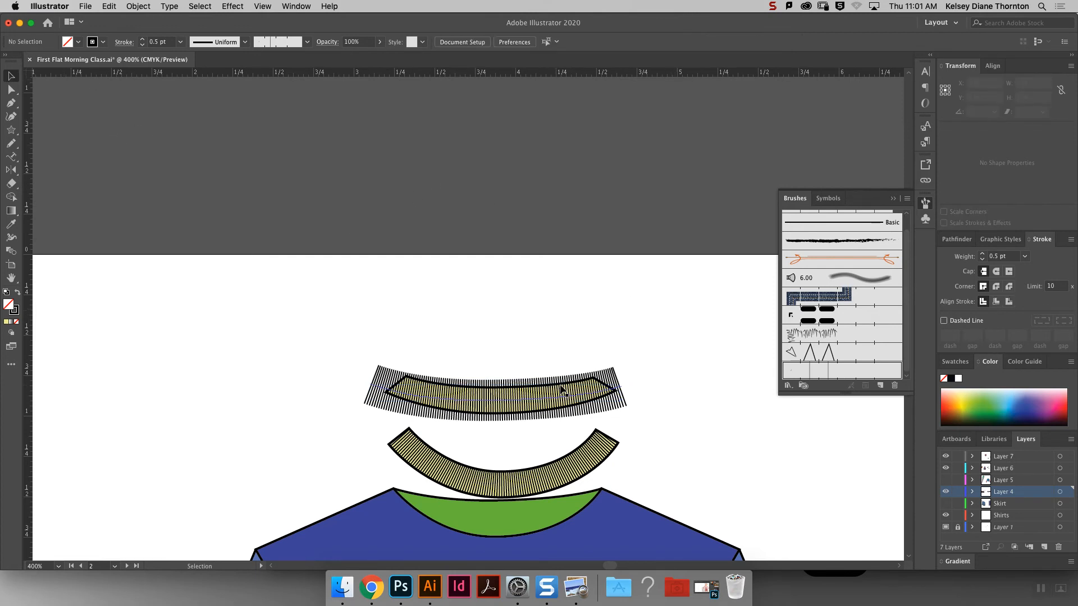
Move the ribbing off the yellow neckband and transfer the neckband artwork from Layer 4 to Layer 7.
mouse_move(593, 400)
mouse_down()
mouse_move(686, 421)
mouse_move(663, 422)
mouse_up()
click(422, 396)
key(a)
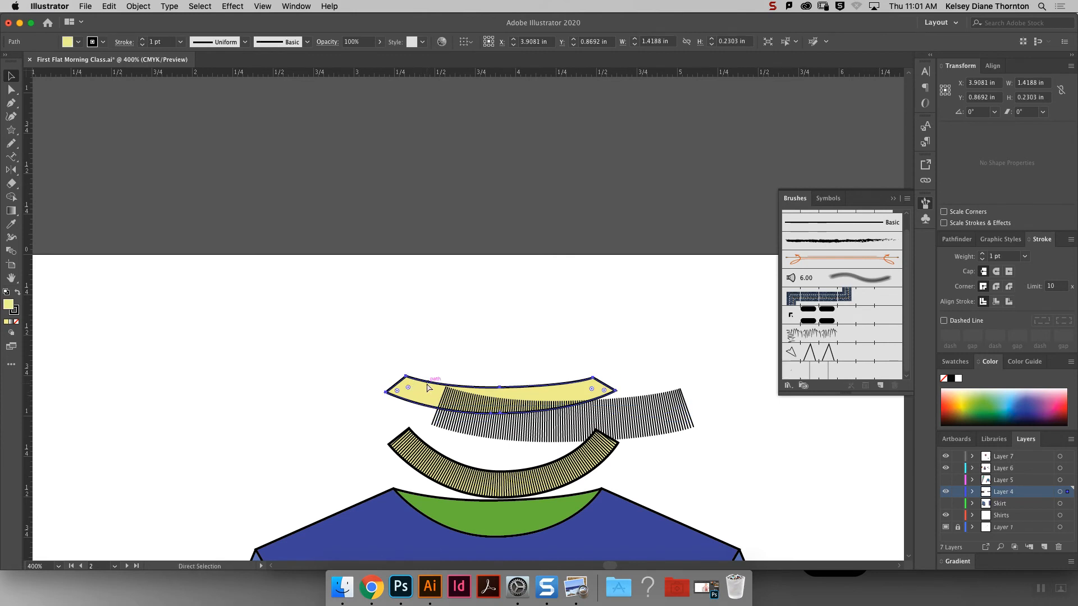
key(super+a)
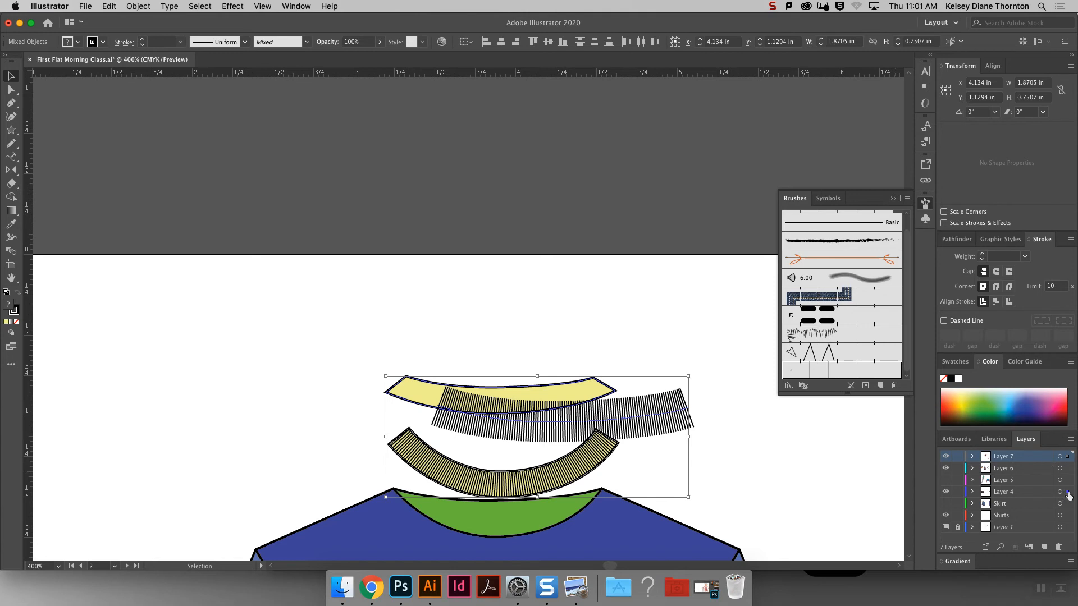
click(439, 268)
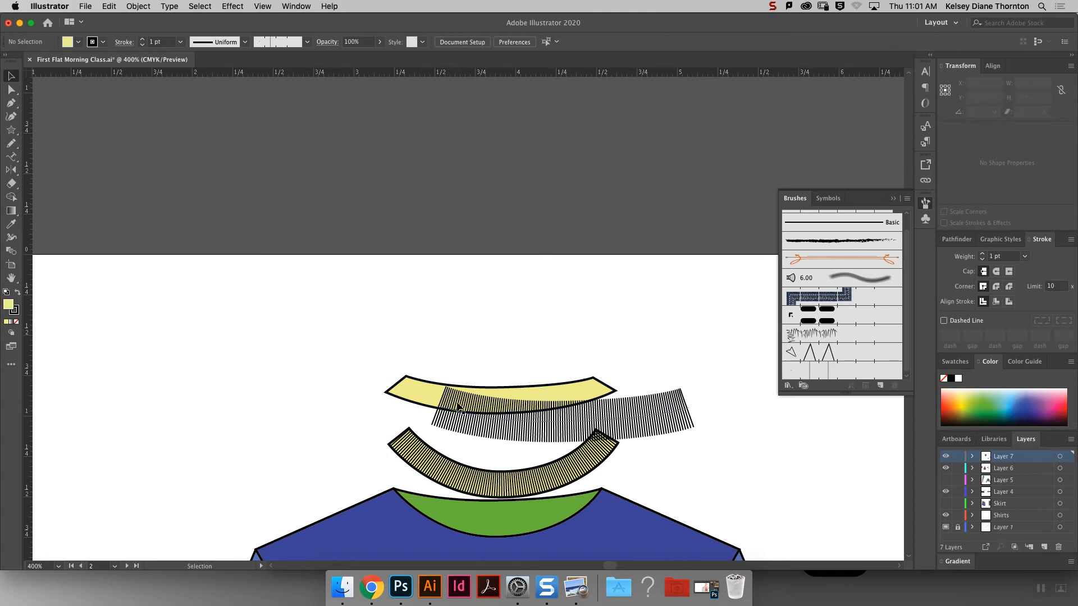
Copy the yellow neckband, paste the duplicate in front and arrange it at the very front.
click(414, 382)
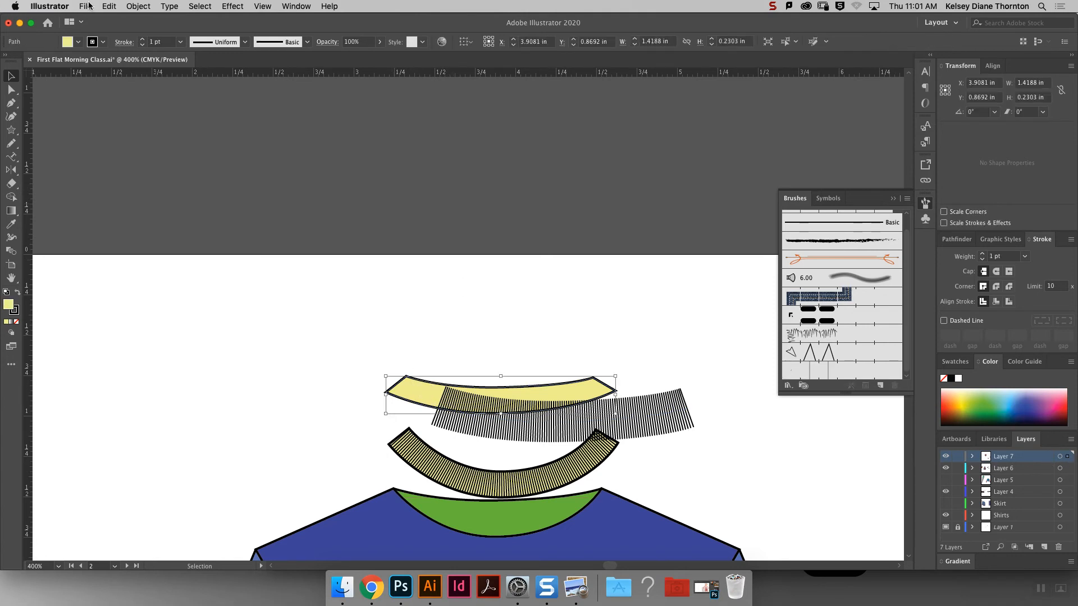
click(109, 6)
click(116, 59)
click(109, 6)
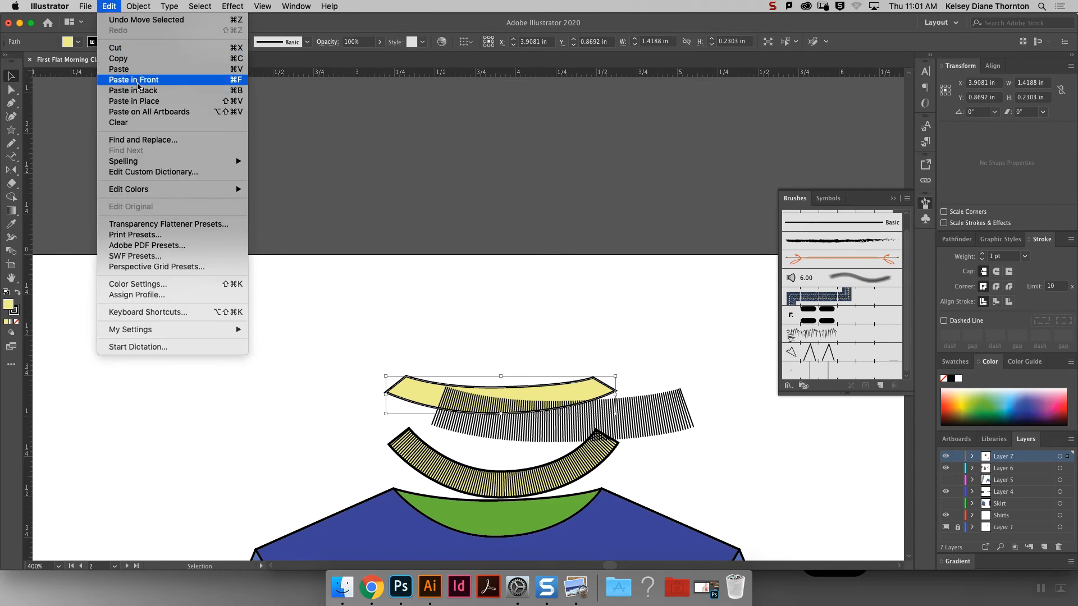
click(137, 81)
right_click(572, 385)
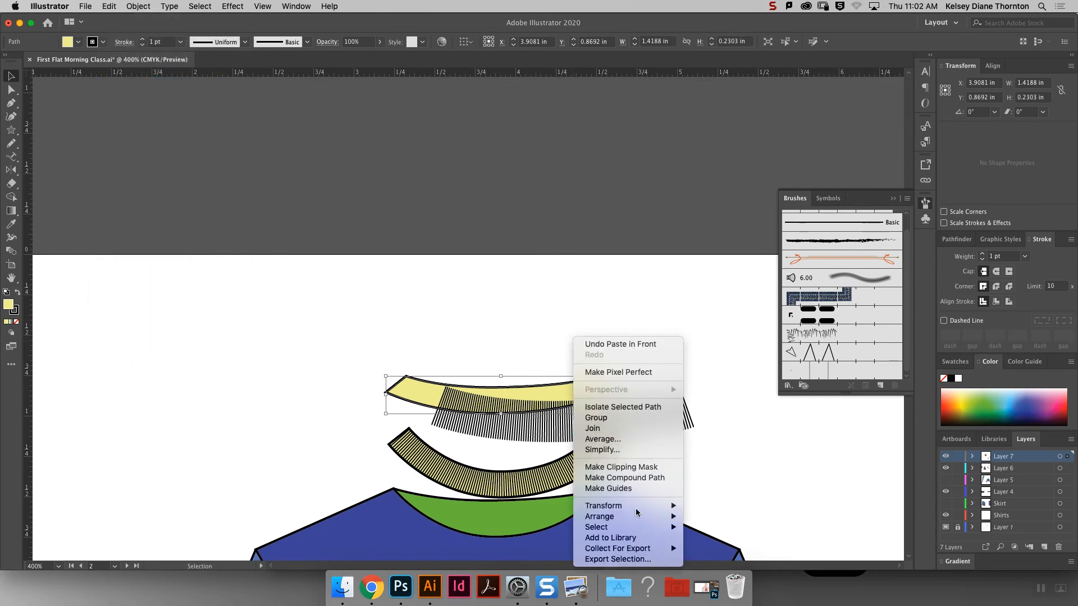
mouse_move(639, 517)
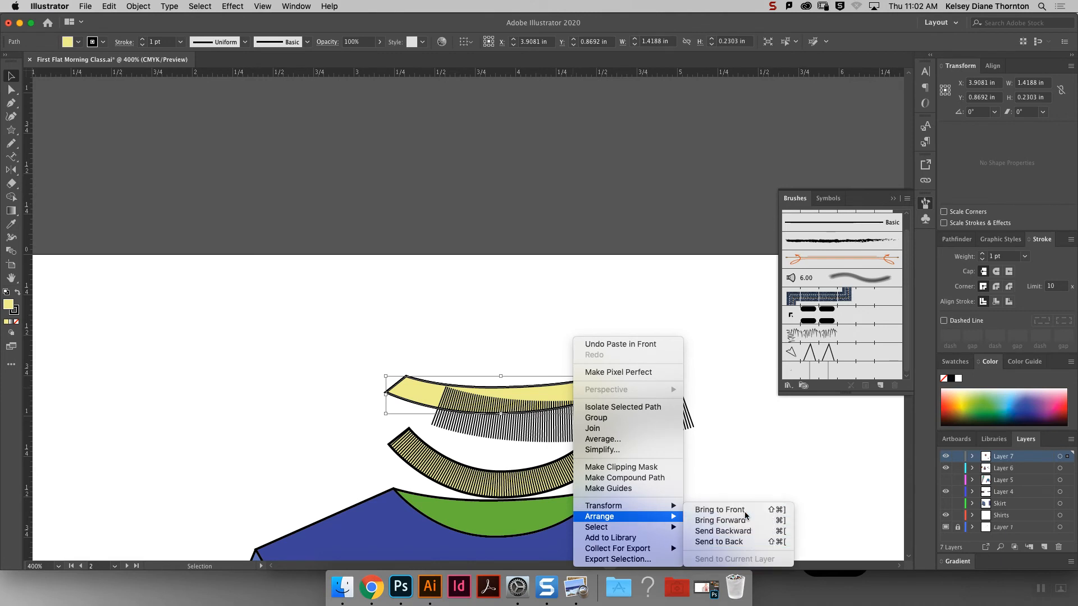
click(720, 510)
Move the duplicate neckband up out of the way and place the ribbing back over the original yellow band.
click(608, 371)
mouse_move(561, 400)
mouse_down()
mouse_move(594, 415)
mouse_move(579, 407)
mouse_move(600, 431)
mouse_move(604, 326)
mouse_up()
drag(638, 422, 578, 403)
click(678, 389)
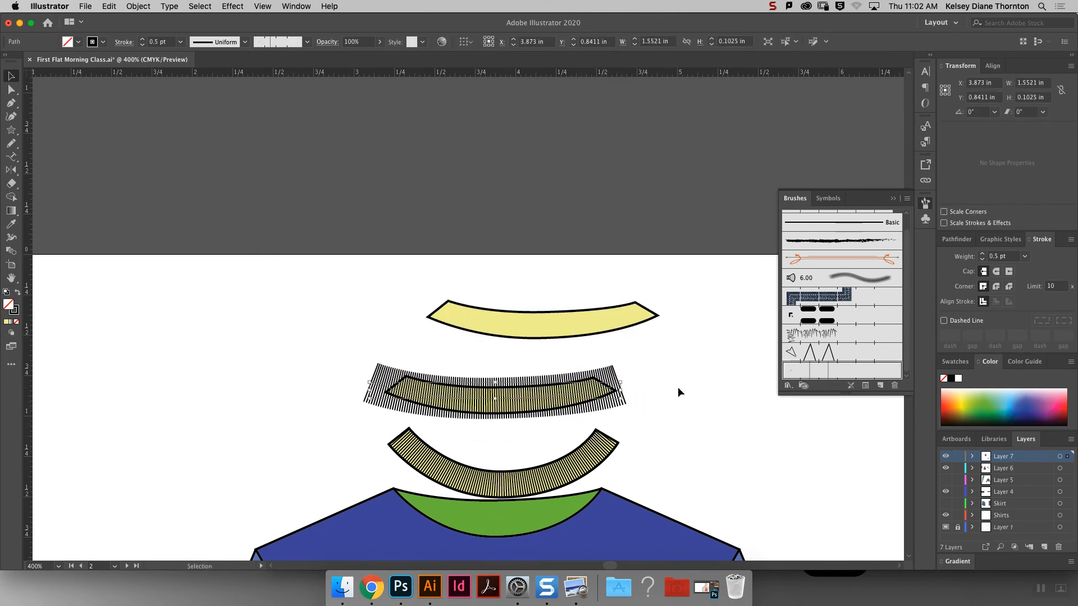
Align the duplicate neckband over the ribbing and original band, and make a clipping mask from the duplicate and the ribbing.
drag(583, 328, 537, 402)
drag(670, 416, 558, 363)
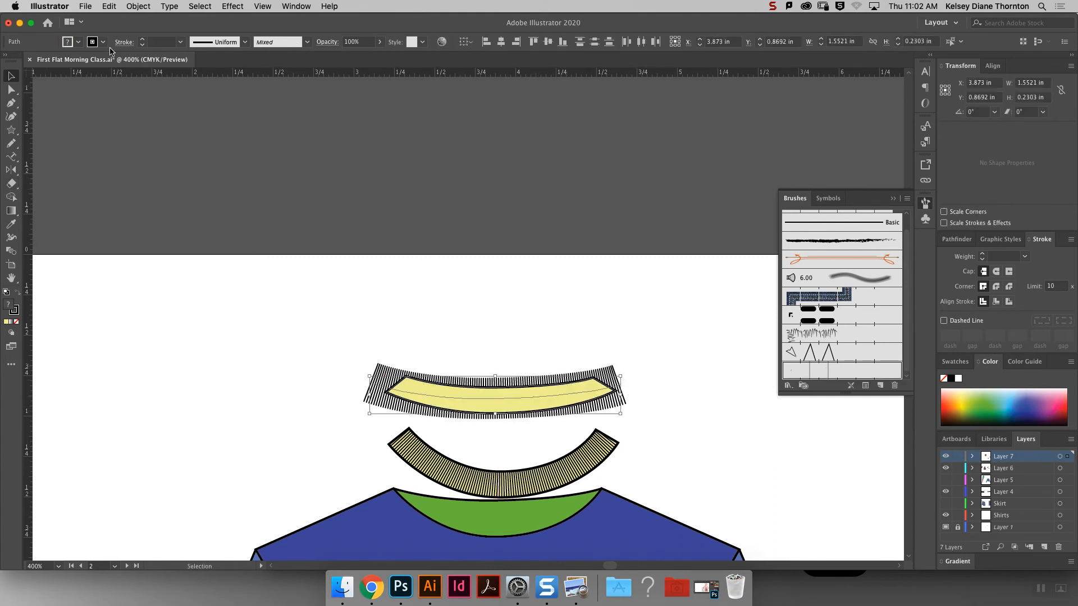
click(140, 7)
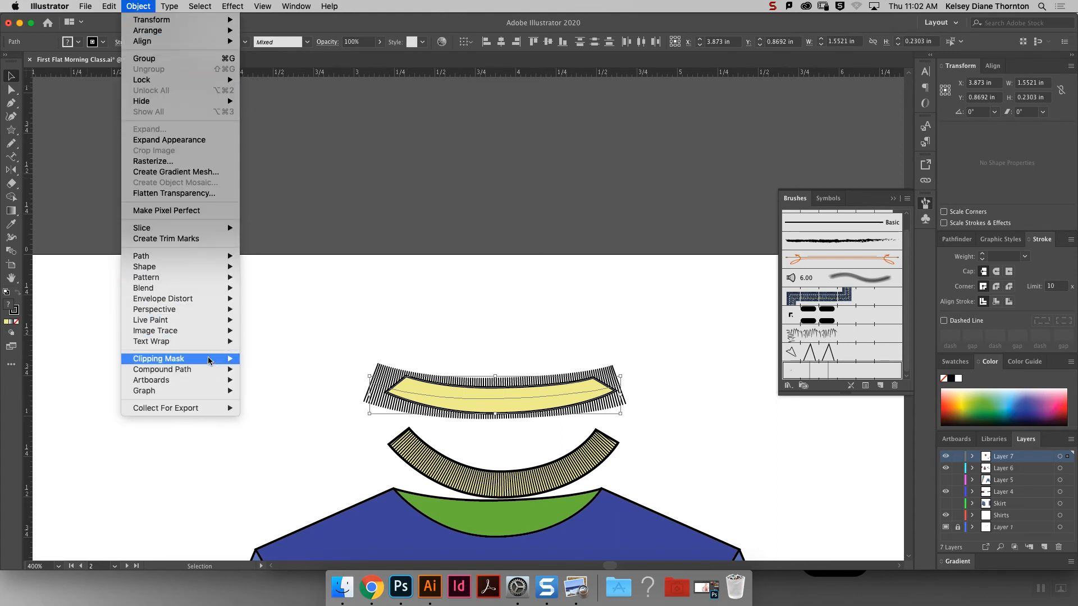
mouse_move(205, 357)
click(276, 358)
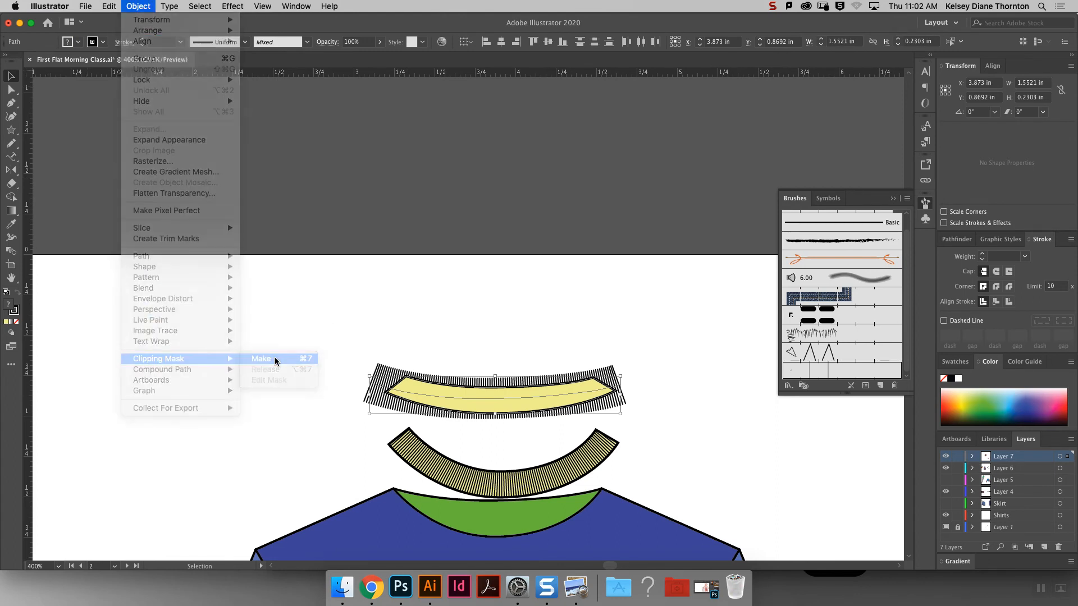
click(536, 332)
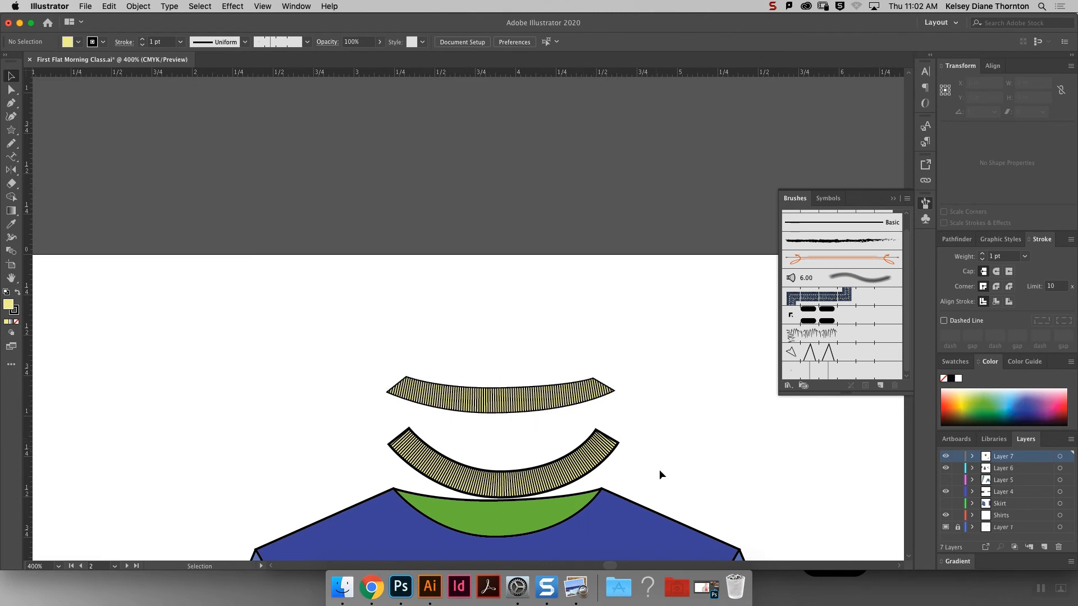
Isolate the ribbed neckband's clip group and give its clipping path a black stroke.
double_click(466, 415)
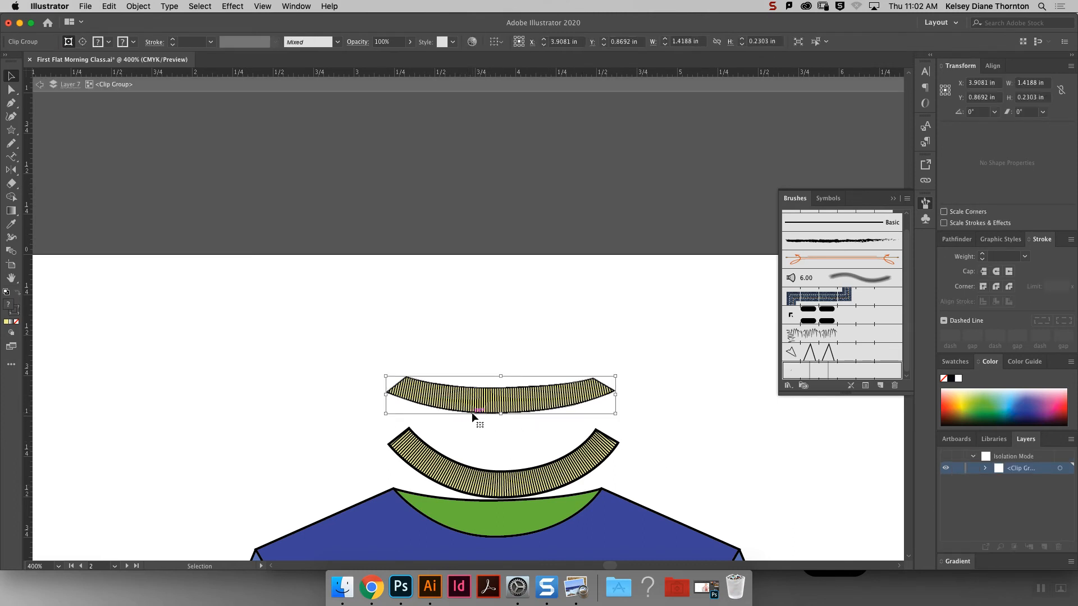
click(458, 415)
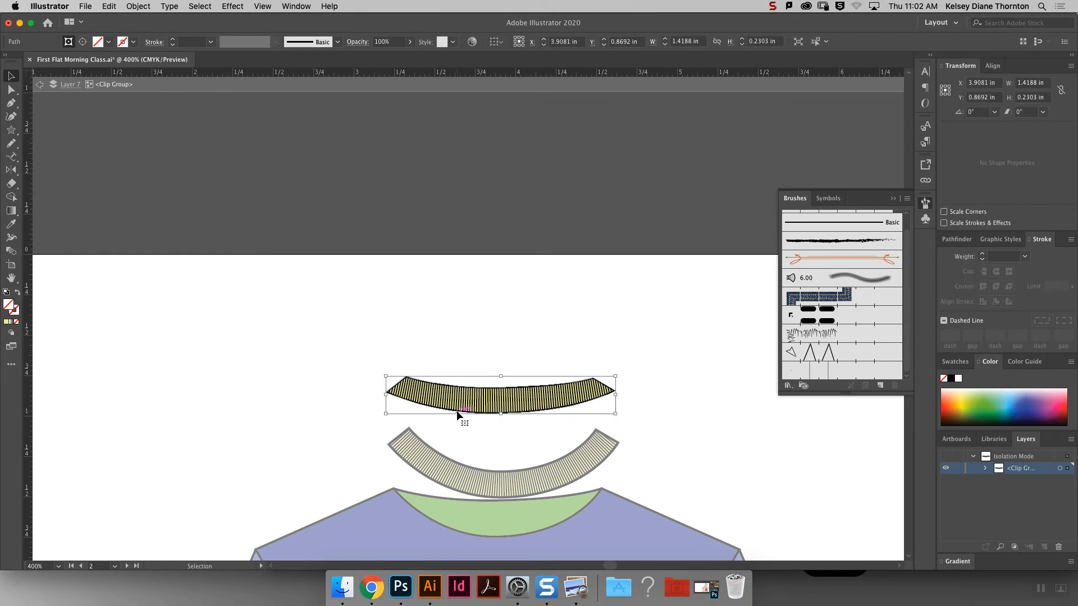
click(133, 42)
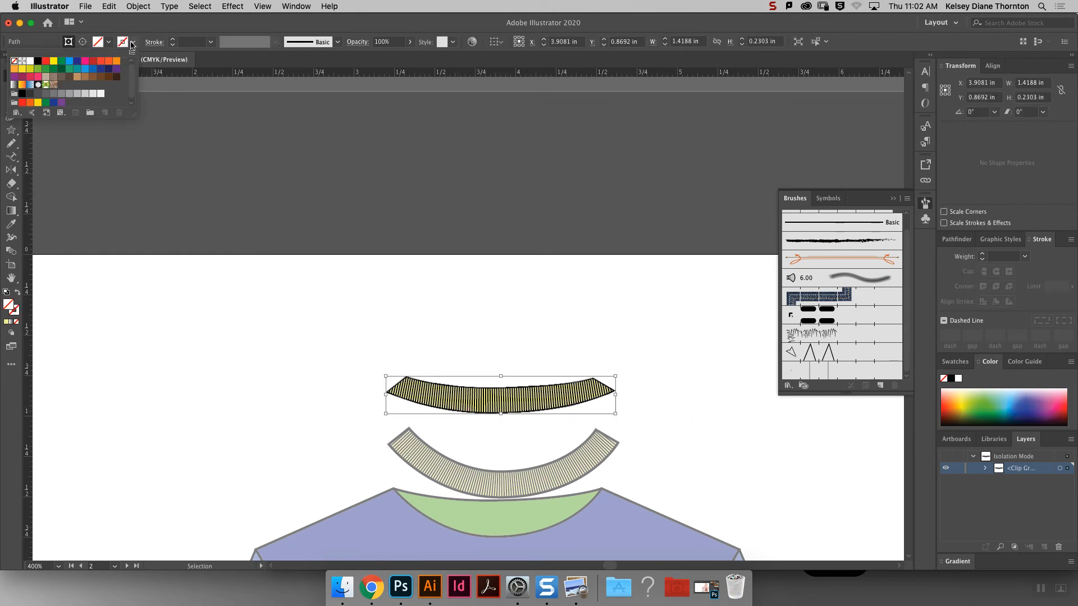
click(37, 60)
double_click(298, 255)
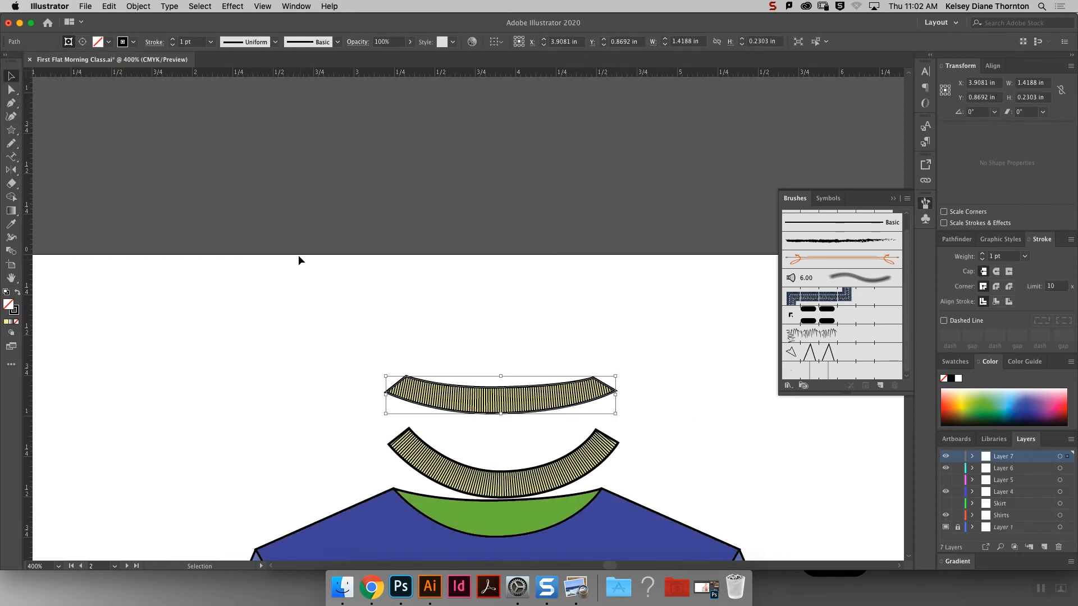
Place the ribbed neckbands on the blue shirt's neckline and send the back neckband behind the front one.
click(587, 285)
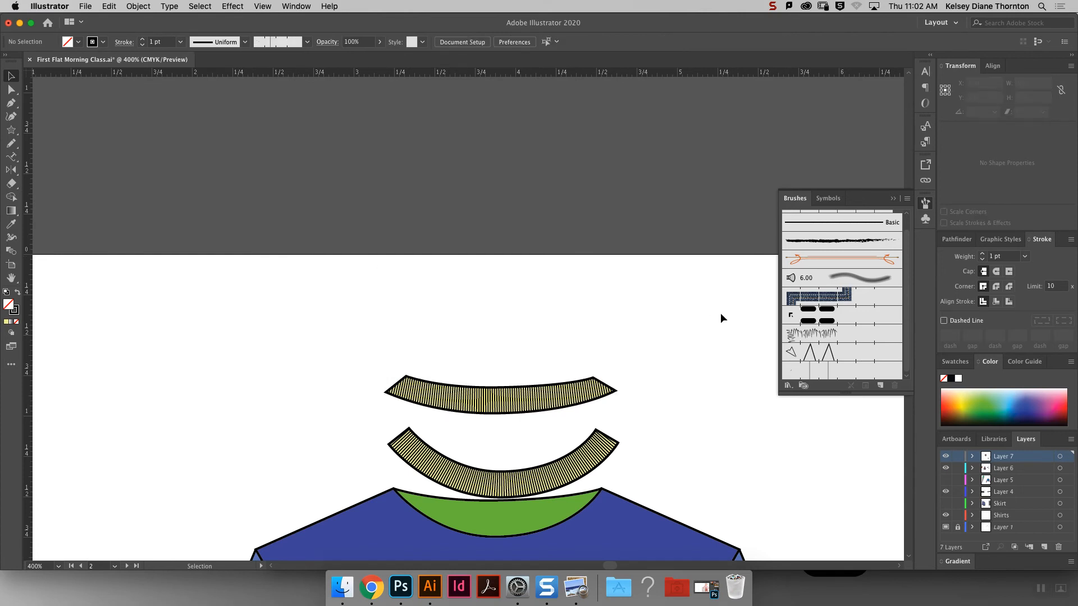
drag(599, 461, 538, 497)
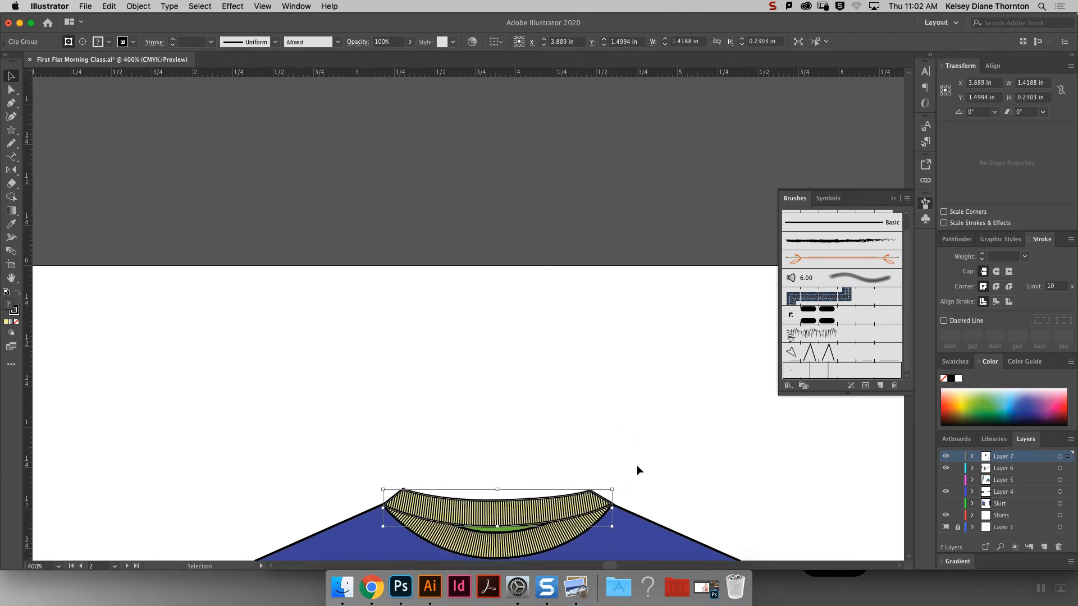
scroll(637, 466, down, 5)
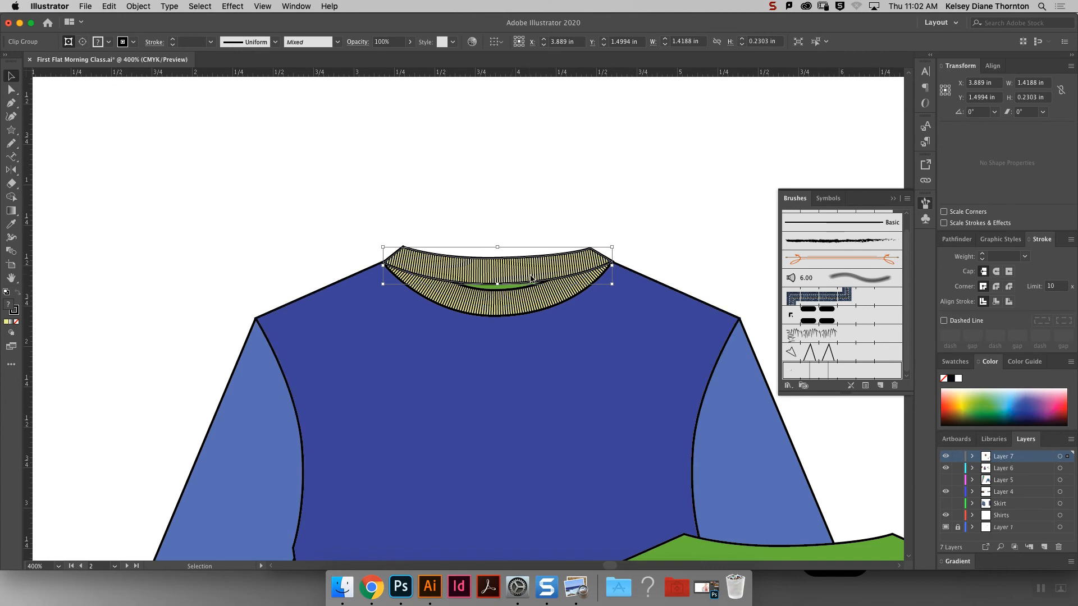
right_click(529, 277)
mouse_move(589, 416)
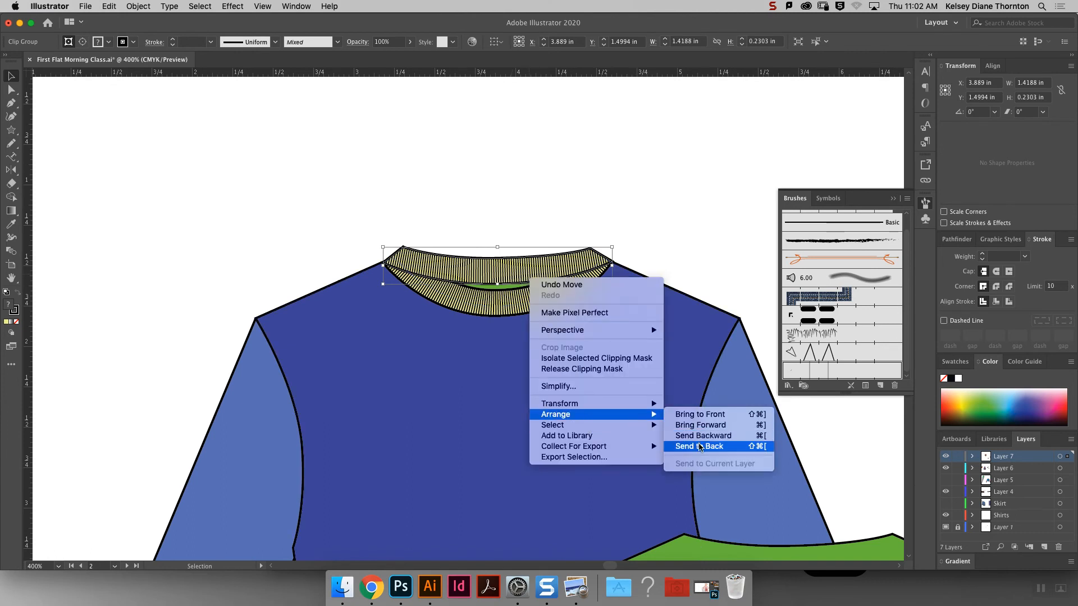
click(699, 446)
click(647, 156)
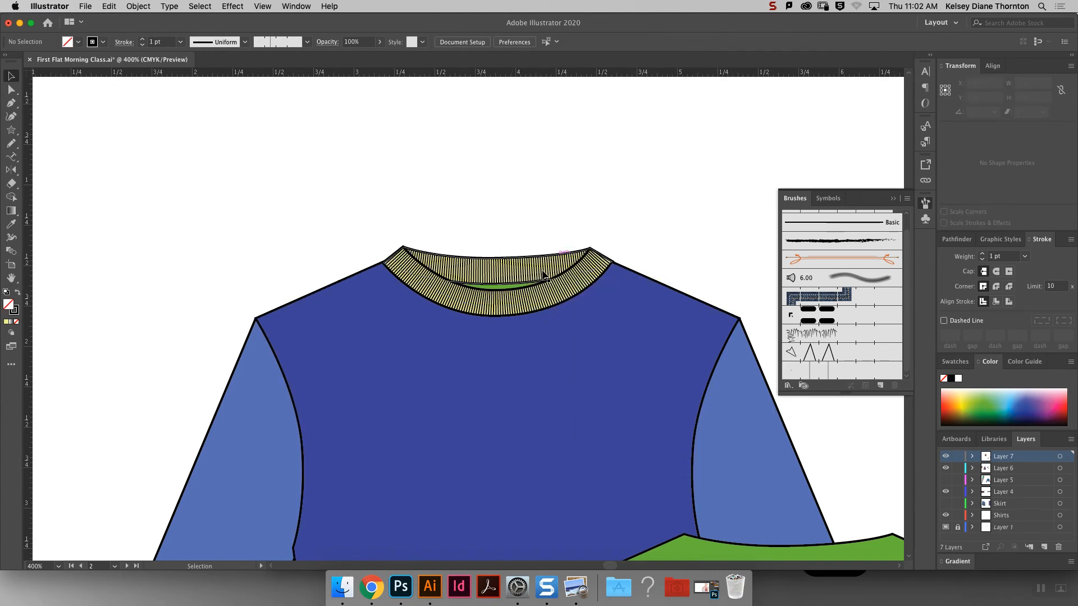
Fill the green back piece of the blue shirt with a gray swatch.
click(504, 290)
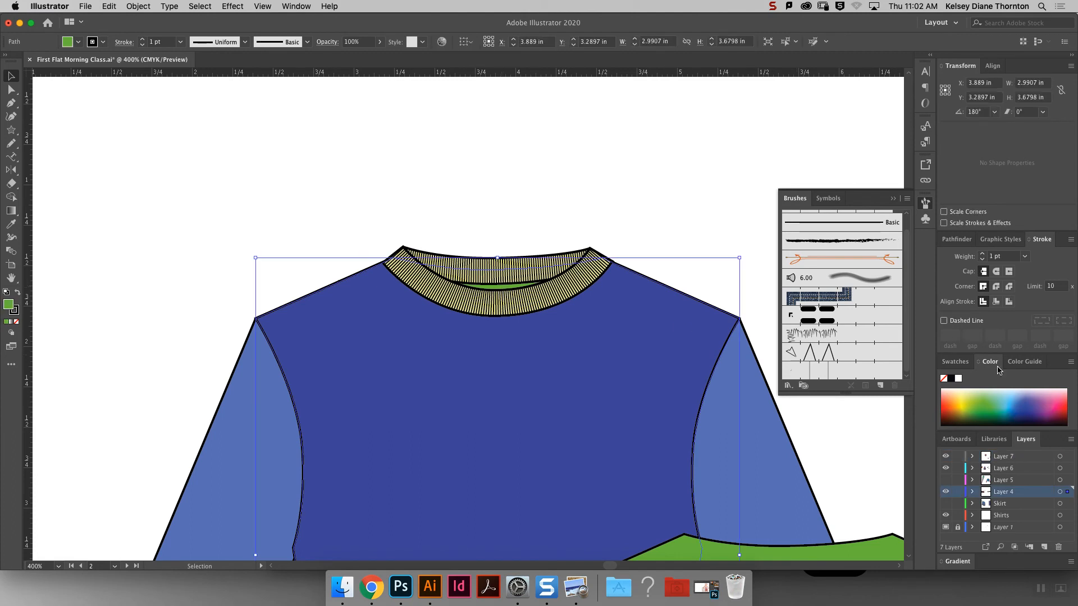
click(1025, 362)
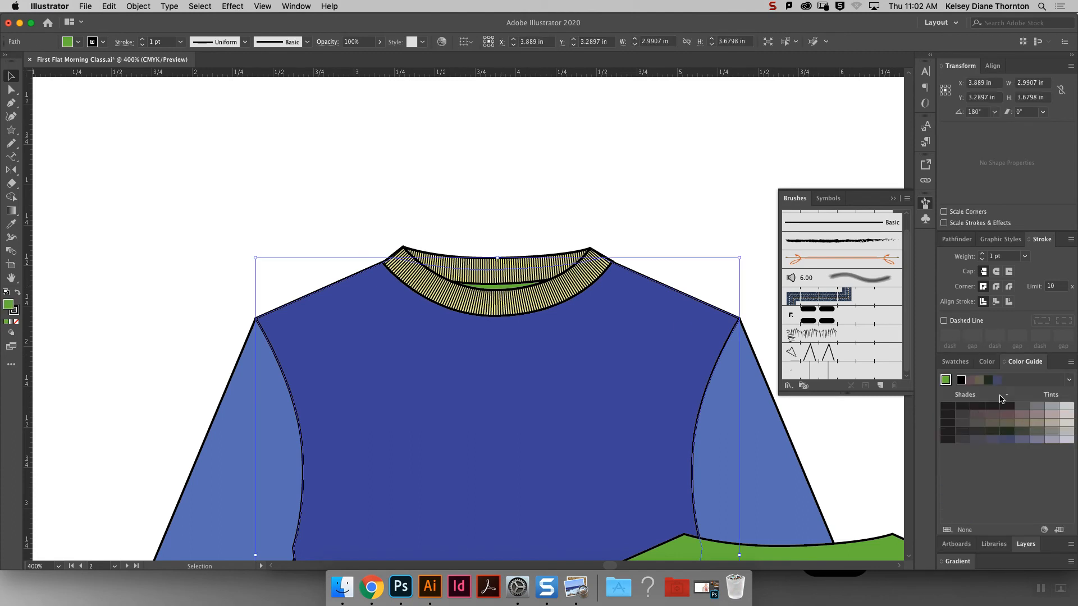
click(954, 361)
click(983, 421)
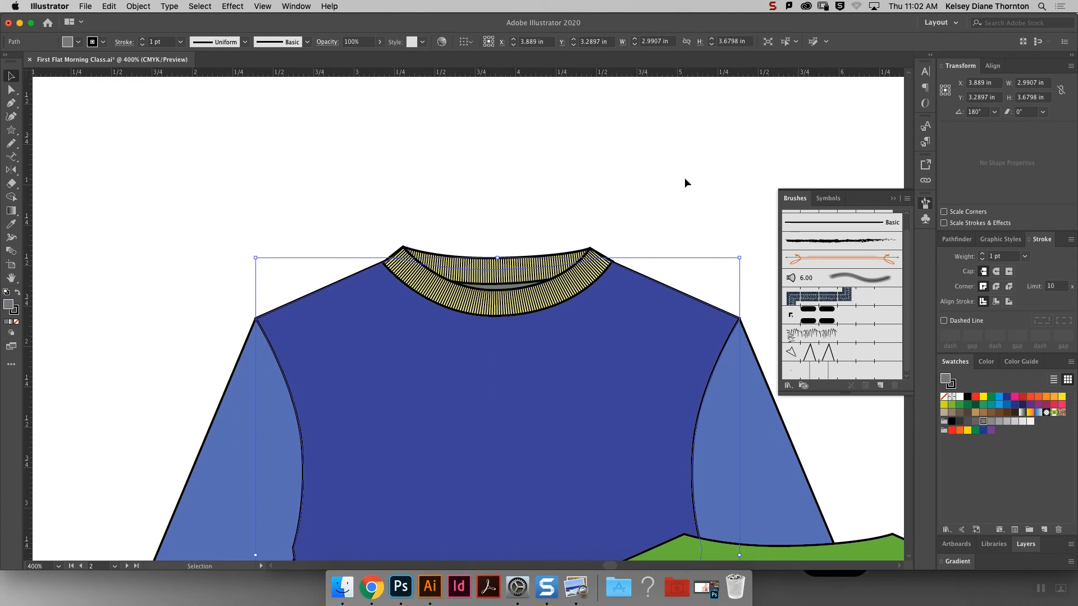
click(685, 177)
Duplicate the ribbed back neckband onto the neckline of the green back-view shirt.
scroll(668, 238, down, 5)
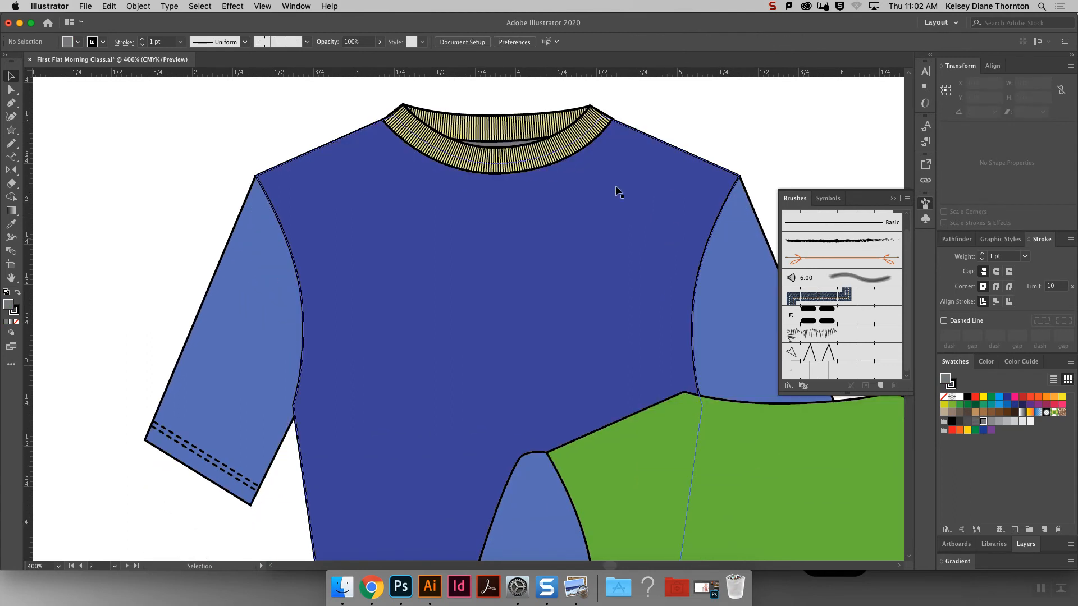
click(498, 123)
drag(498, 123, 786, 404)
click(897, 201)
drag(853, 406, 861, 401)
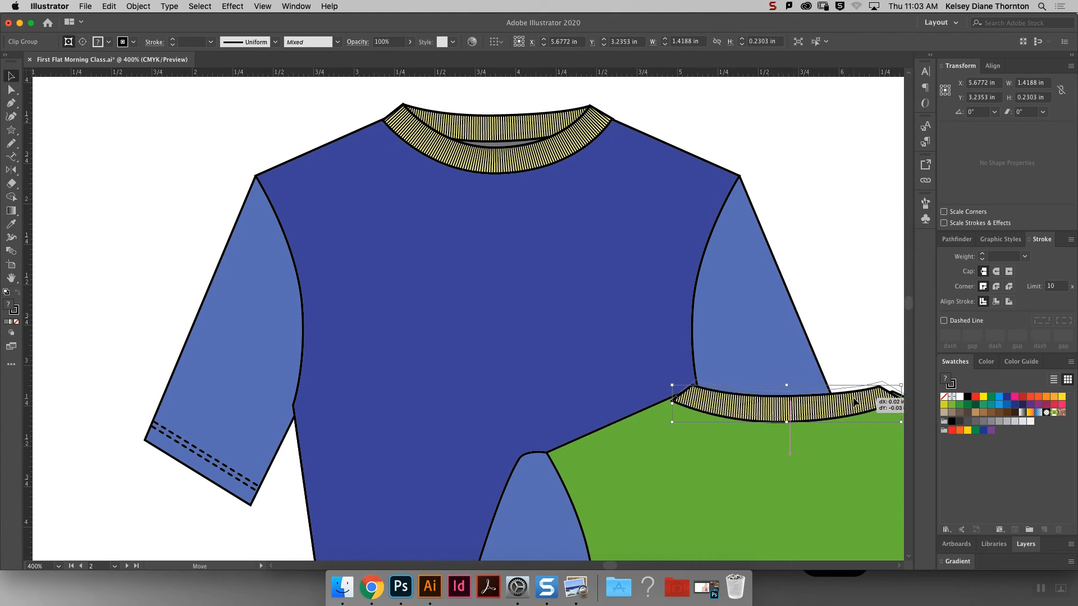
scroll(890, 224, down, 2)
scroll(890, 222, down, 10)
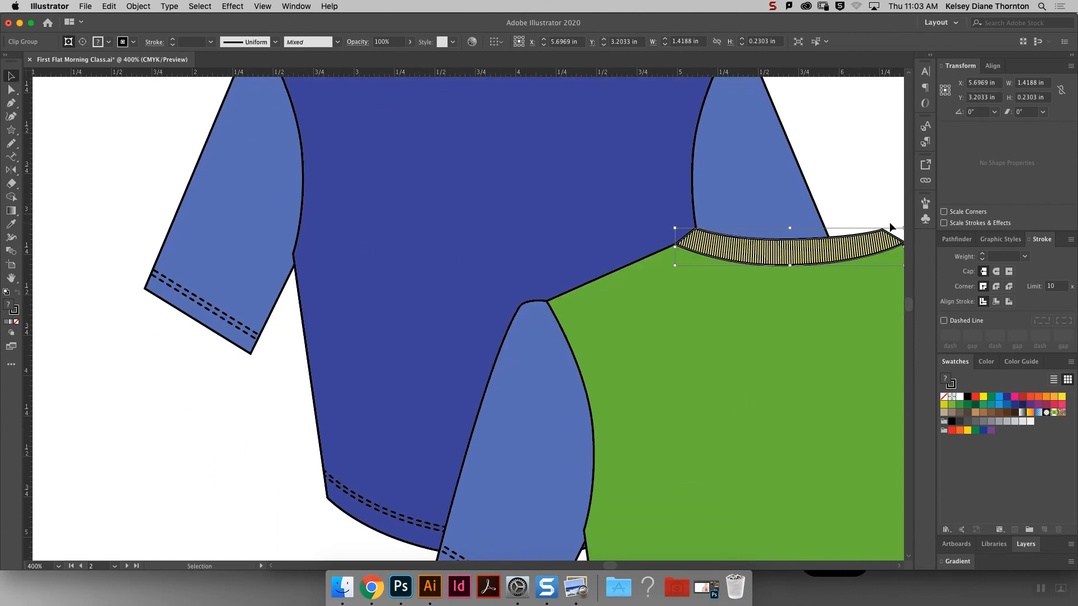
scroll(703, 258, up, 2)
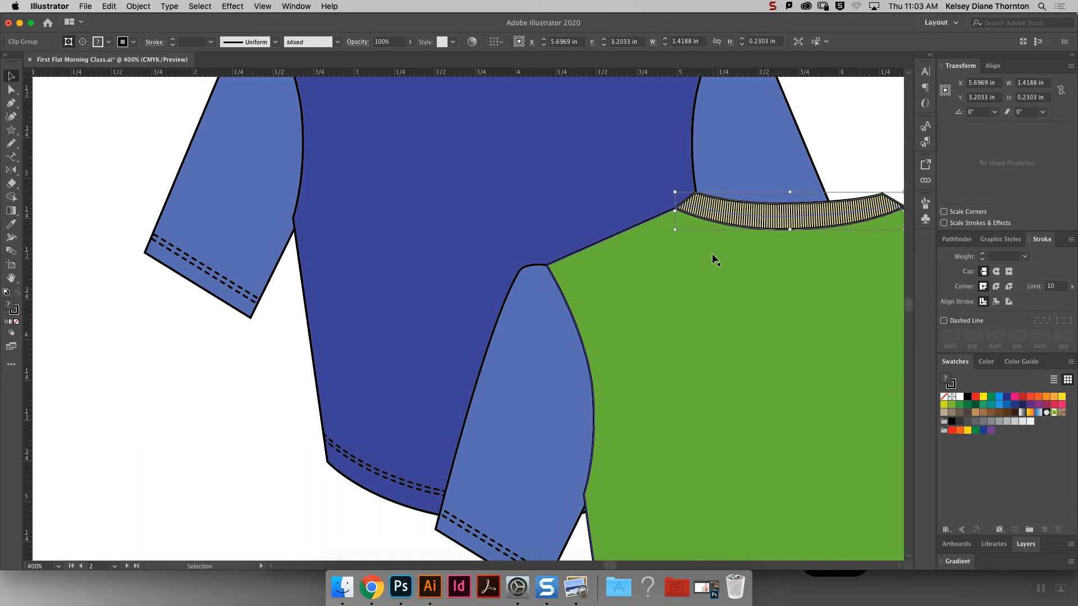
Bring the brush list back, deselect the neckband, and look over the saved brushes and the shirt artwork.
click(926, 203)
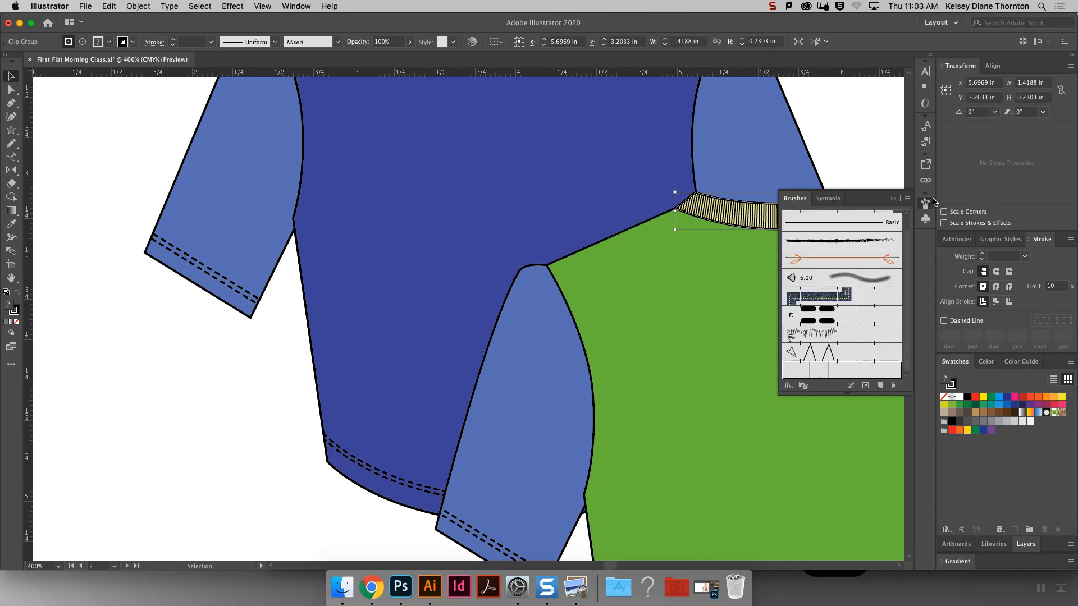
click(296, 6)
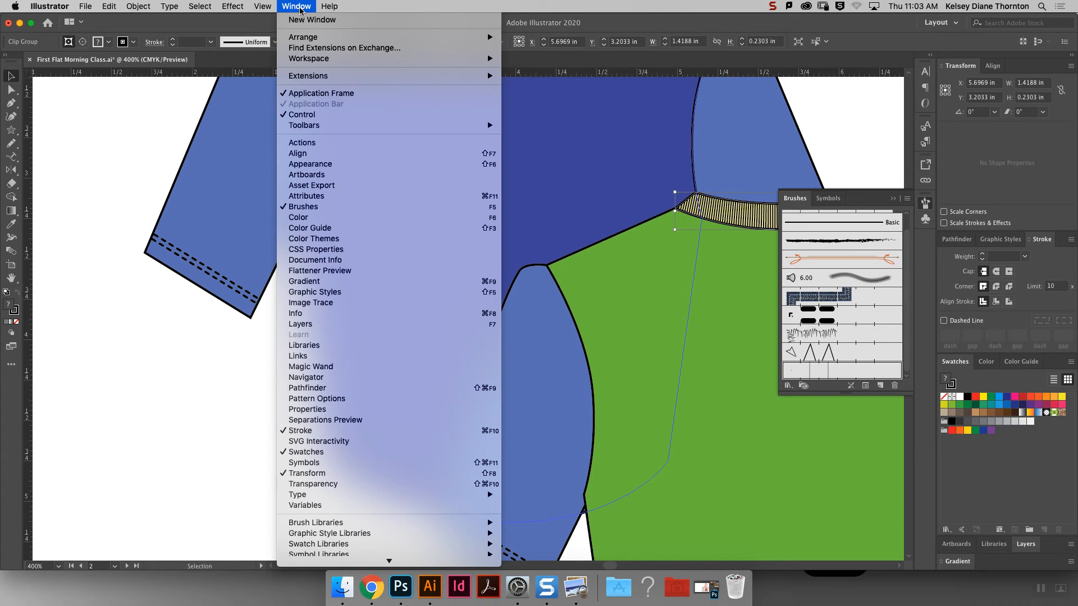
mouse_move(329, 6)
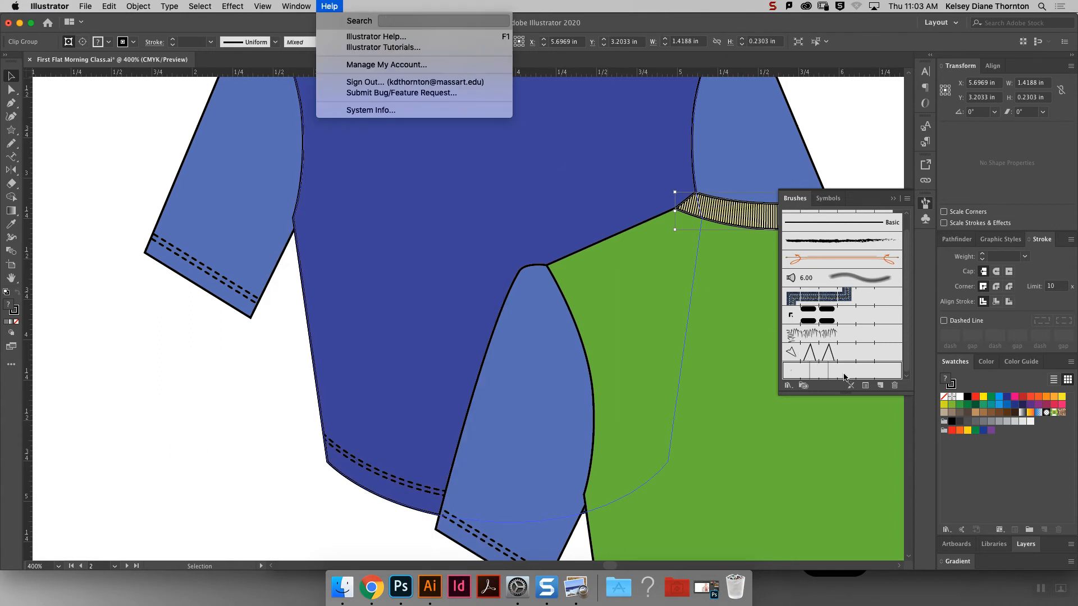
click(263, 457)
click(262, 457)
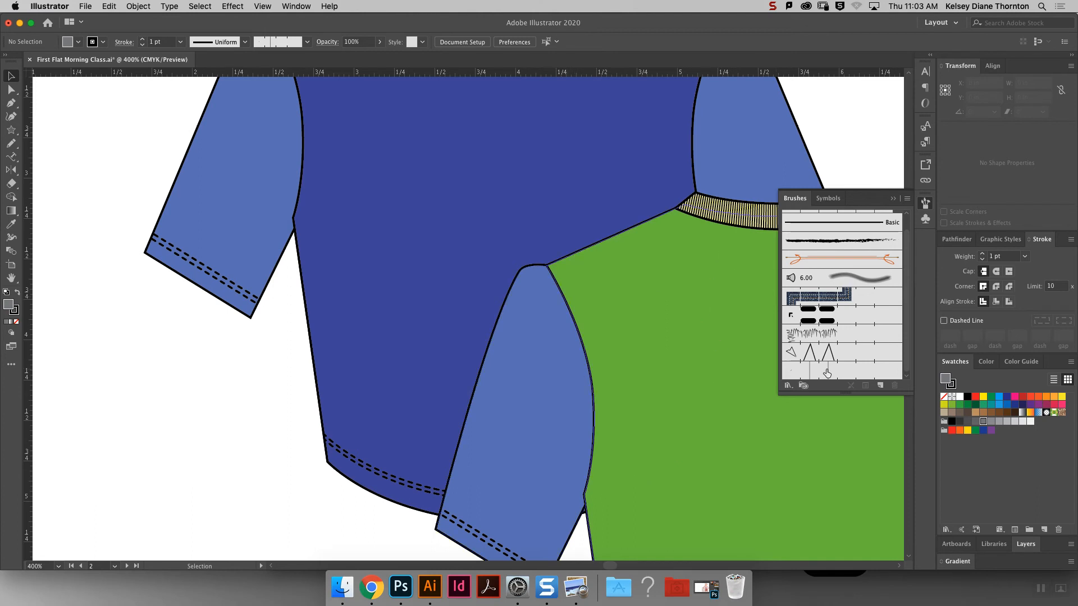
scroll(801, 303, up, 2)
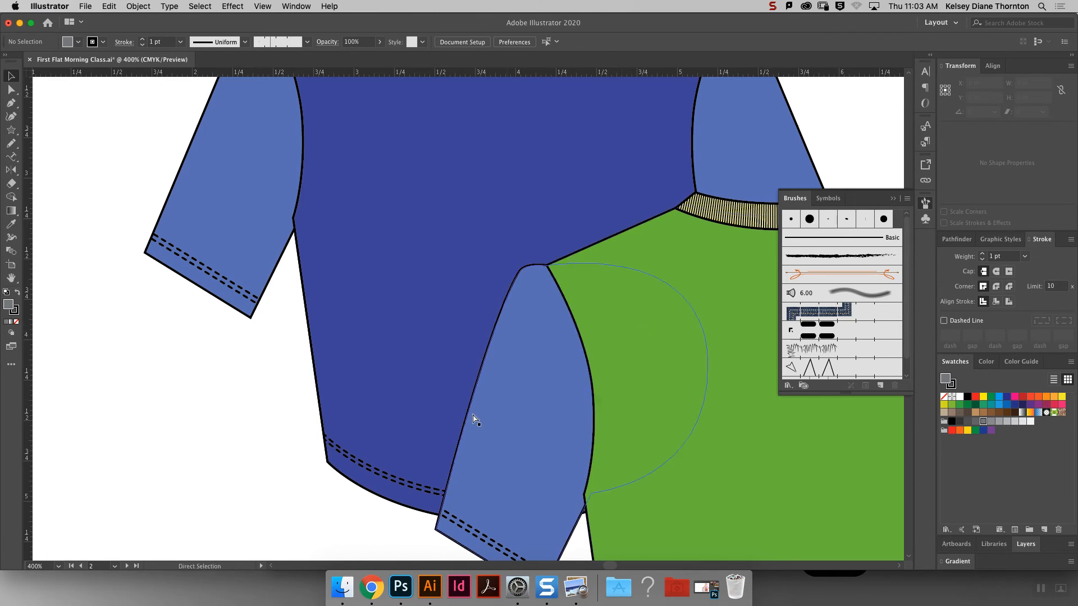
key(super+minus)
key(super+minus)
scroll(698, 438, down, 10)
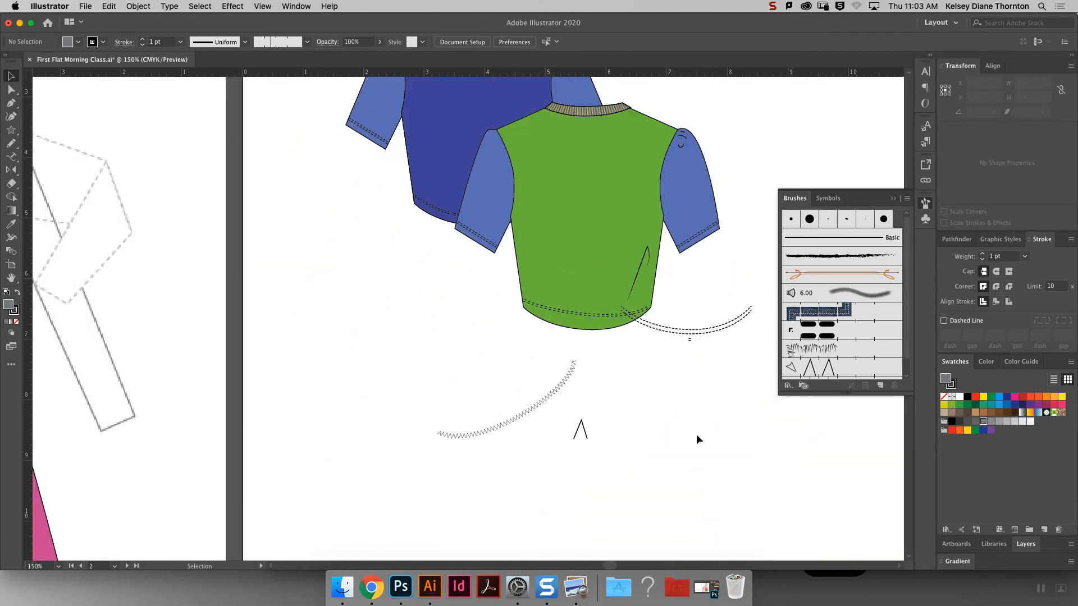
Switch to Chrome and replace the overlock stitch image search with a search for "zipper".
click(371, 587)
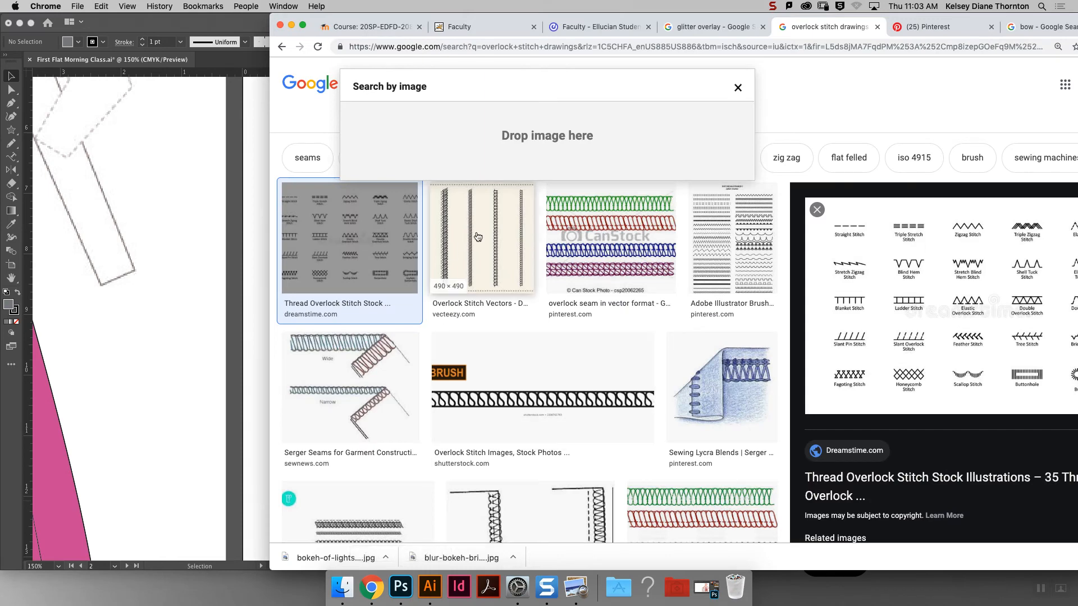
drag(431, 98, 321, 84)
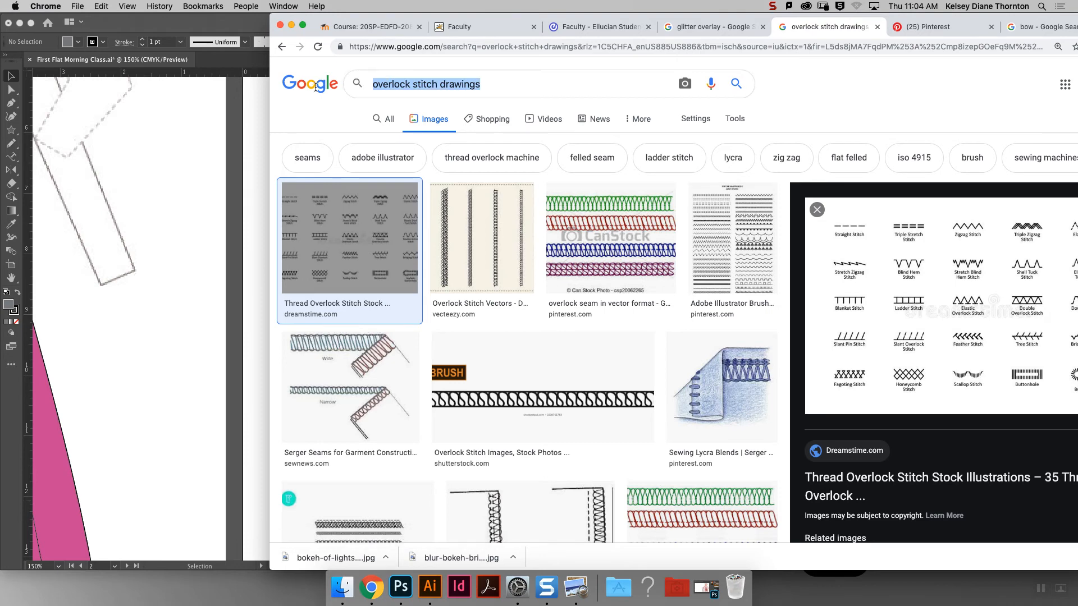
text(zipper b)
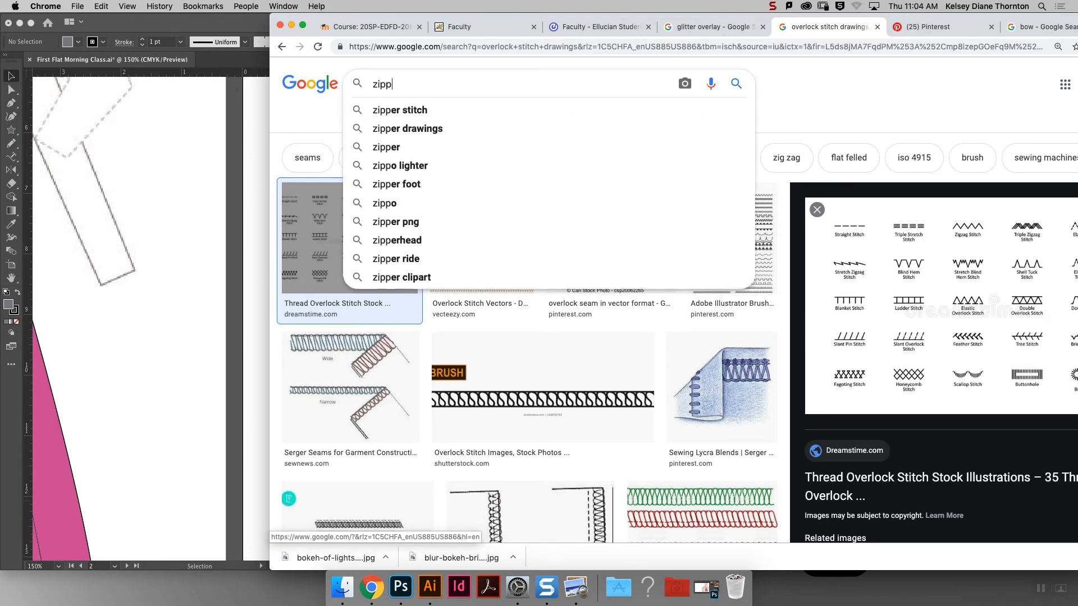
key(BackSpace)
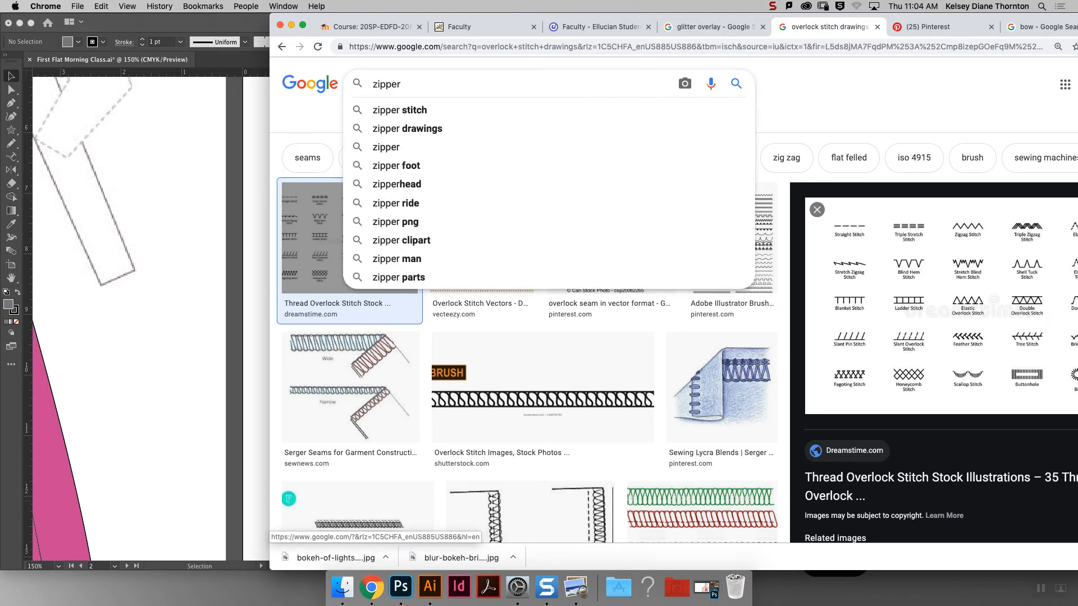
key(Return)
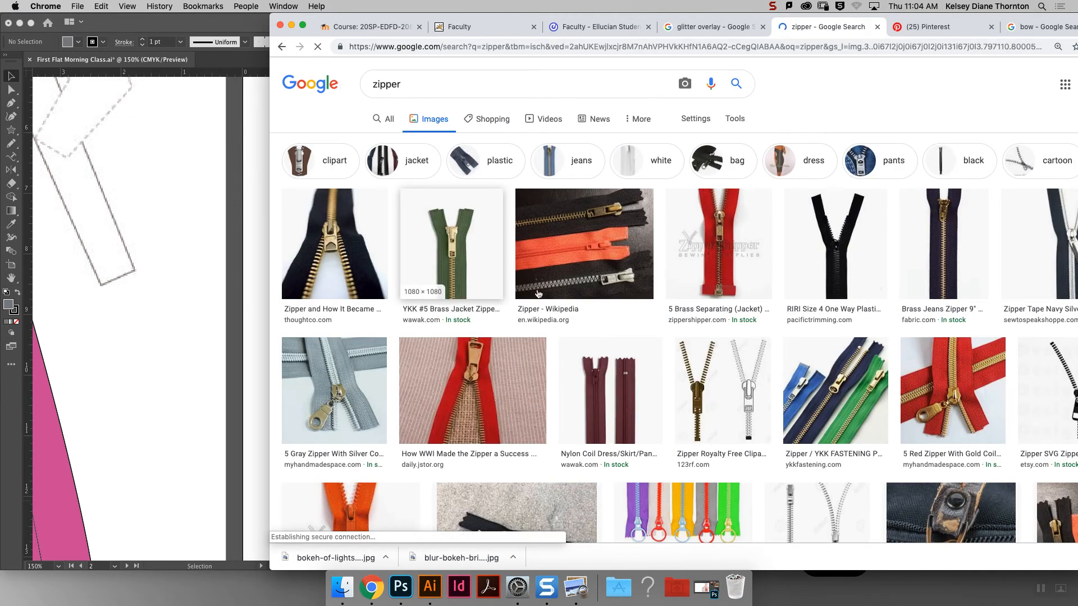
Copy the Wikipedia photo of three zippers and paste it into the flat drawing in Illustrator.
click(587, 276)
right_click(841, 214)
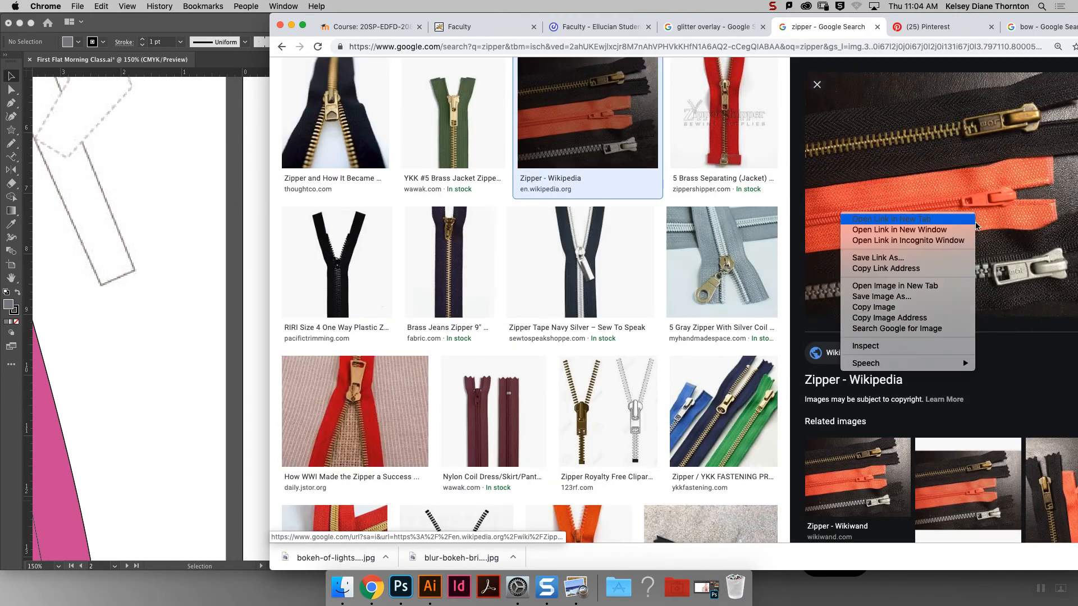
click(933, 308)
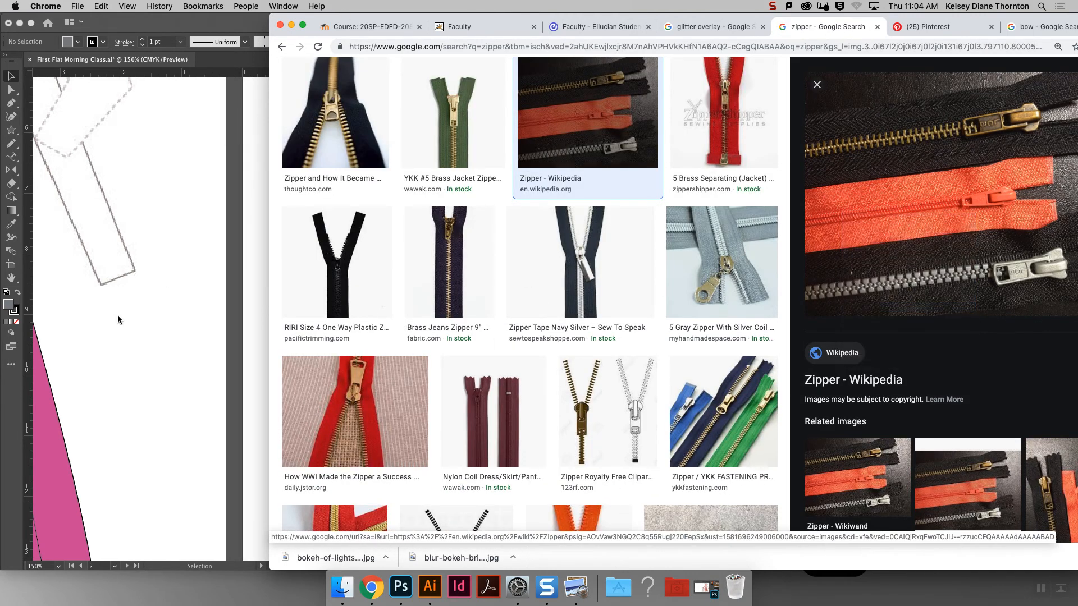
click(248, 336)
key(super+v)
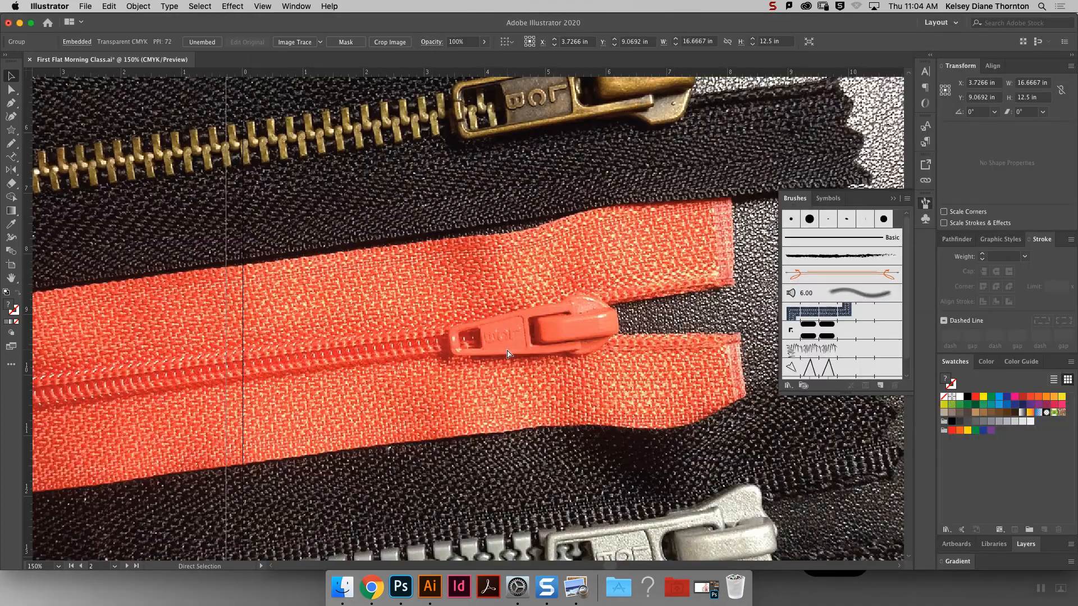
Scale the zipper photo down to about 4.37 by 3.28 in, on the artboard below the T-shirts.
key(super+minus)
key(super+minus)
key(super+minus)
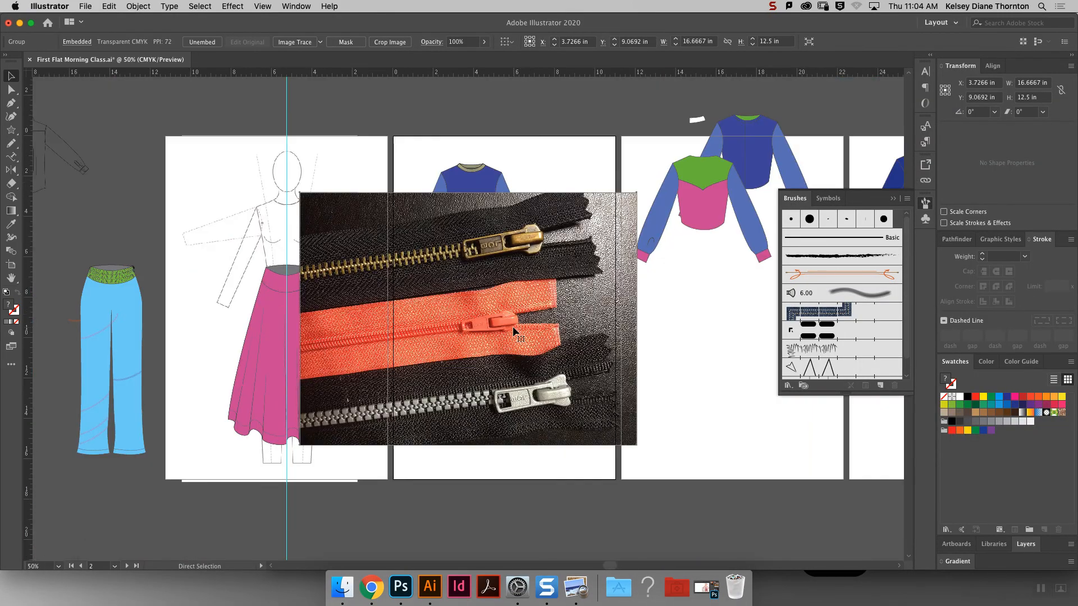
drag(637, 194, 490, 386)
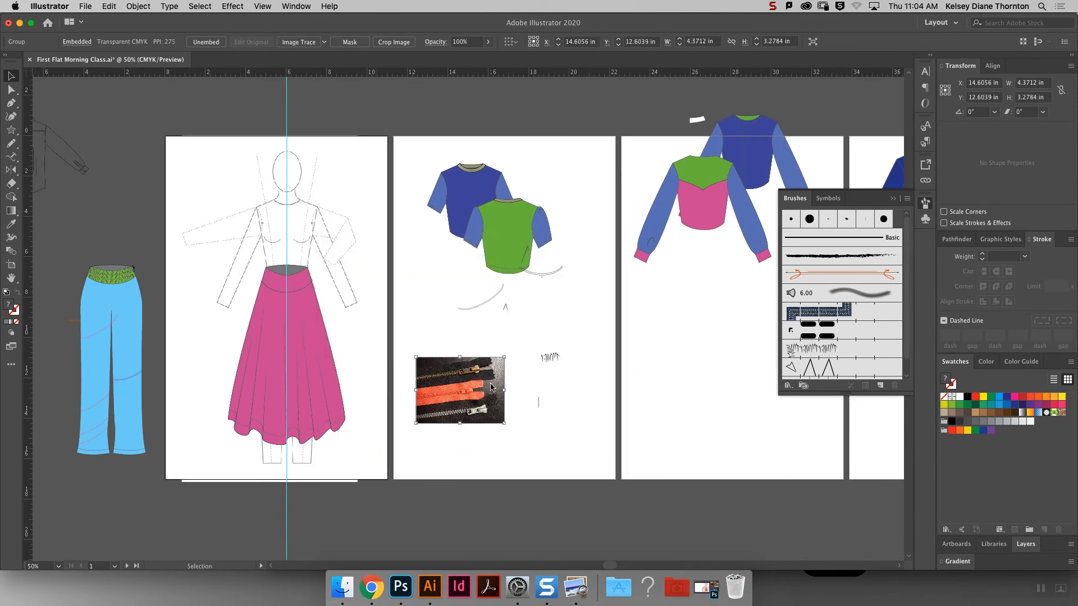
Add a horizontal guide along the silver zipper, then rotate the photo about 7° clockwise and nudge it so the teeth line up with the guide.
key(super+plus)
key(super+plus)
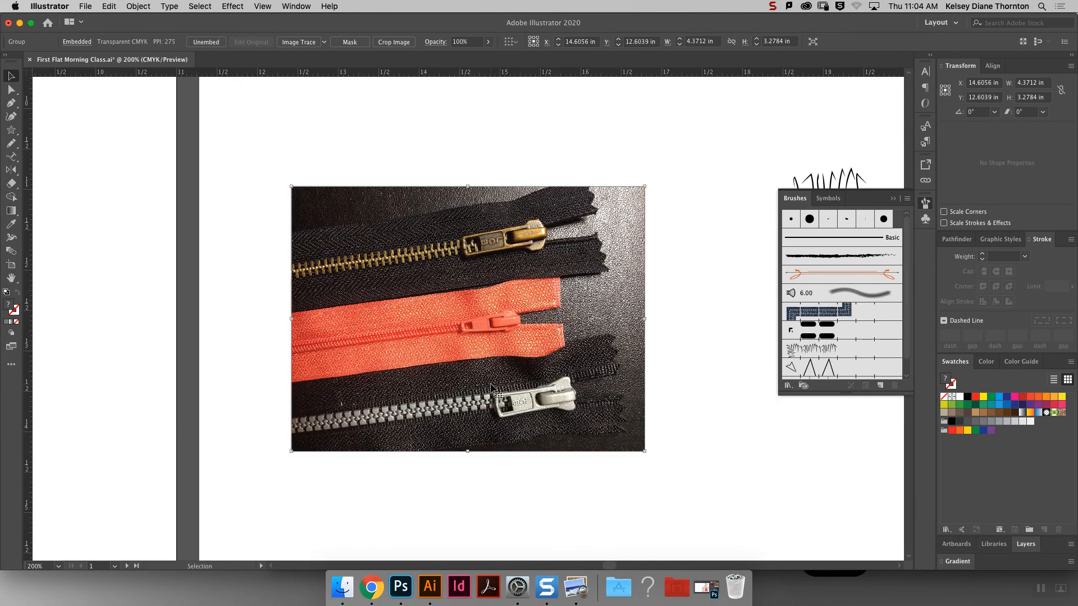
drag(557, 72, 549, 418)
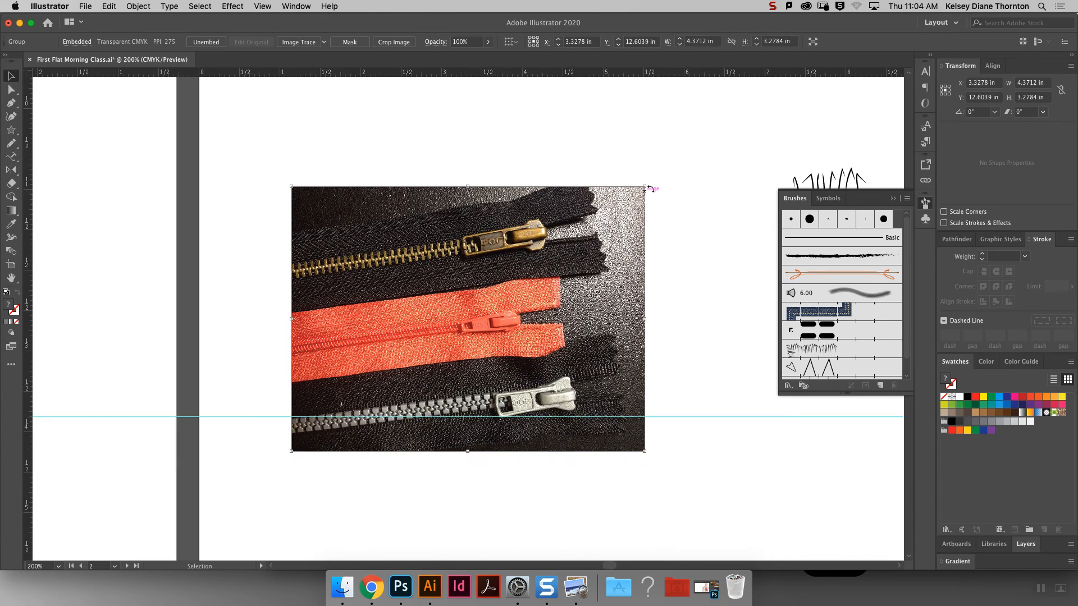
drag(649, 184, 667, 211)
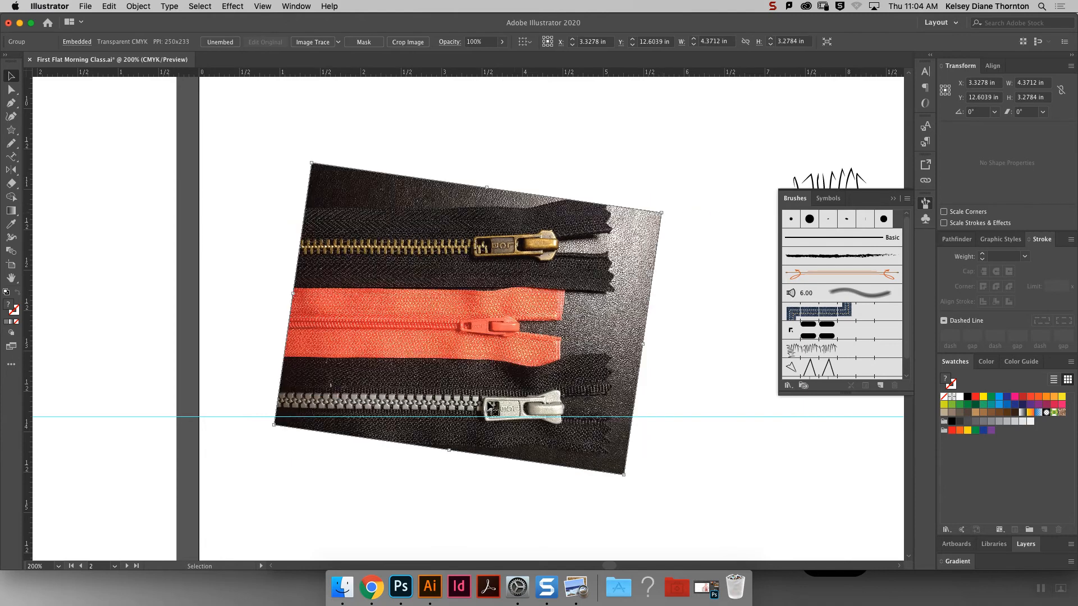
drag(421, 403, 424, 413)
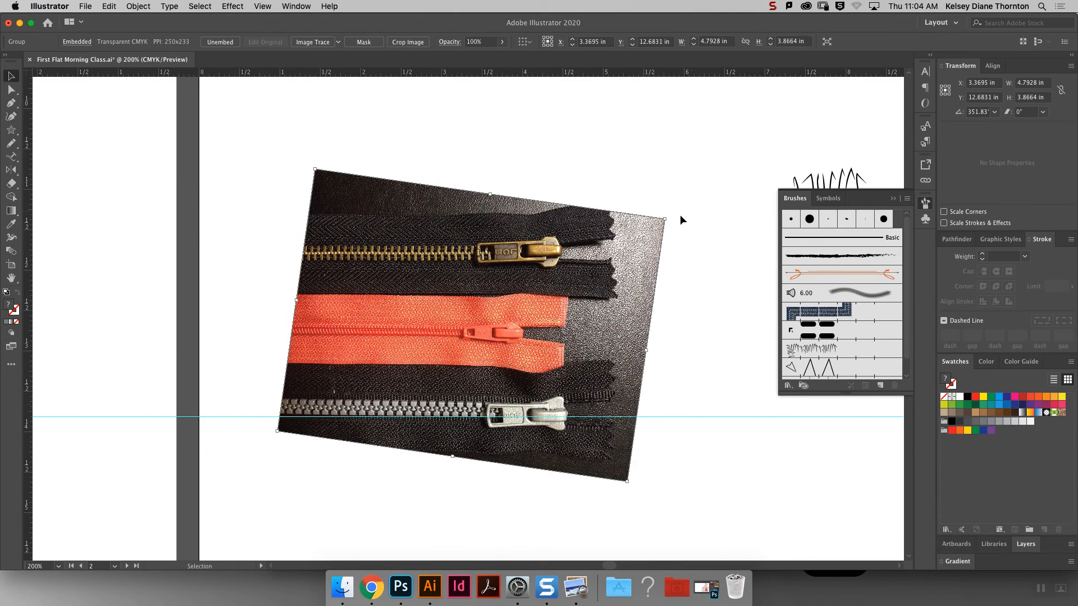
drag(670, 218, 669, 206)
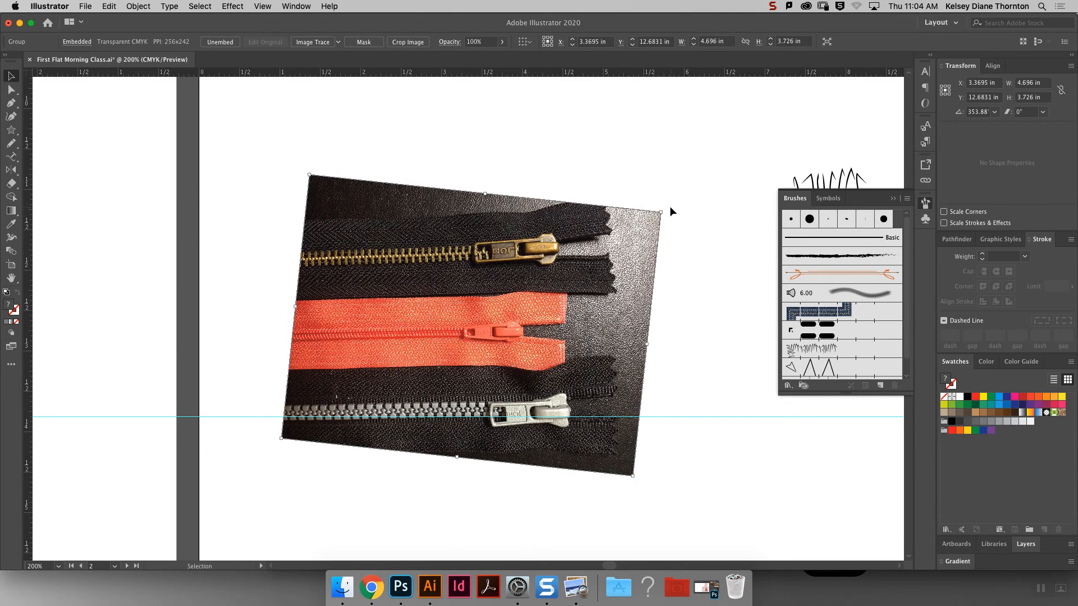
key(Up)
key(Up)
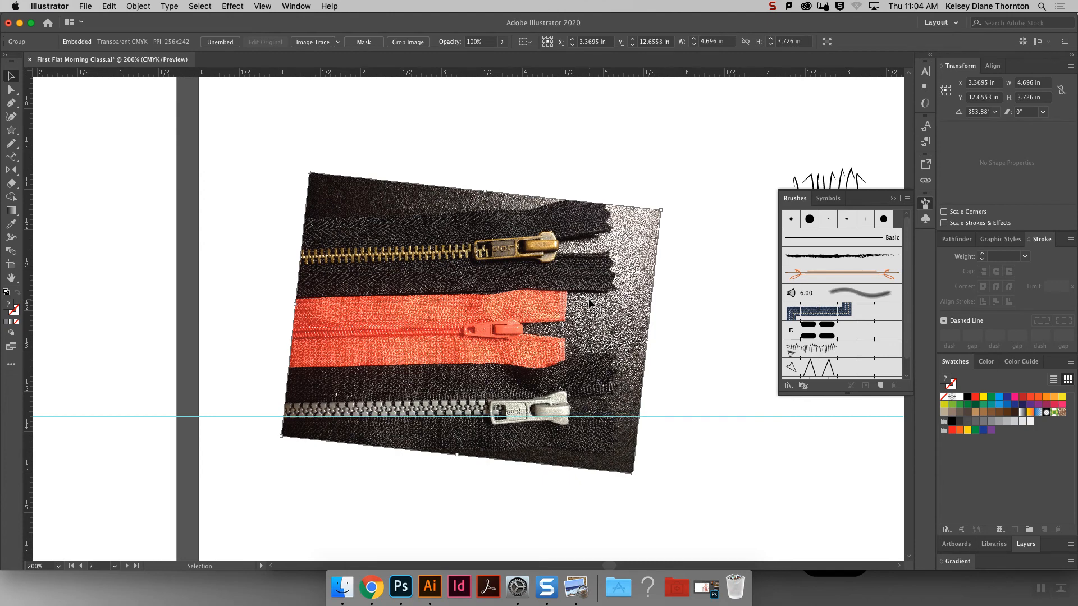
drag(664, 209, 666, 213)
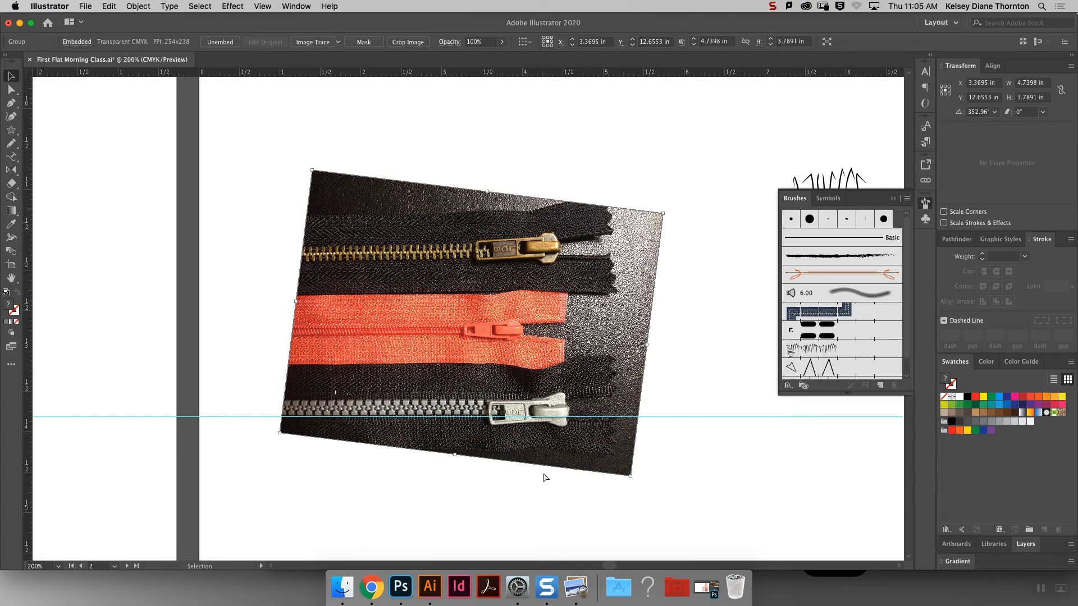
Move the zipper photo onto a new top layer and try to make that layer a template with images dimmed to 50%.
key(super+equal)
key(super+equal)
key(super+equal)
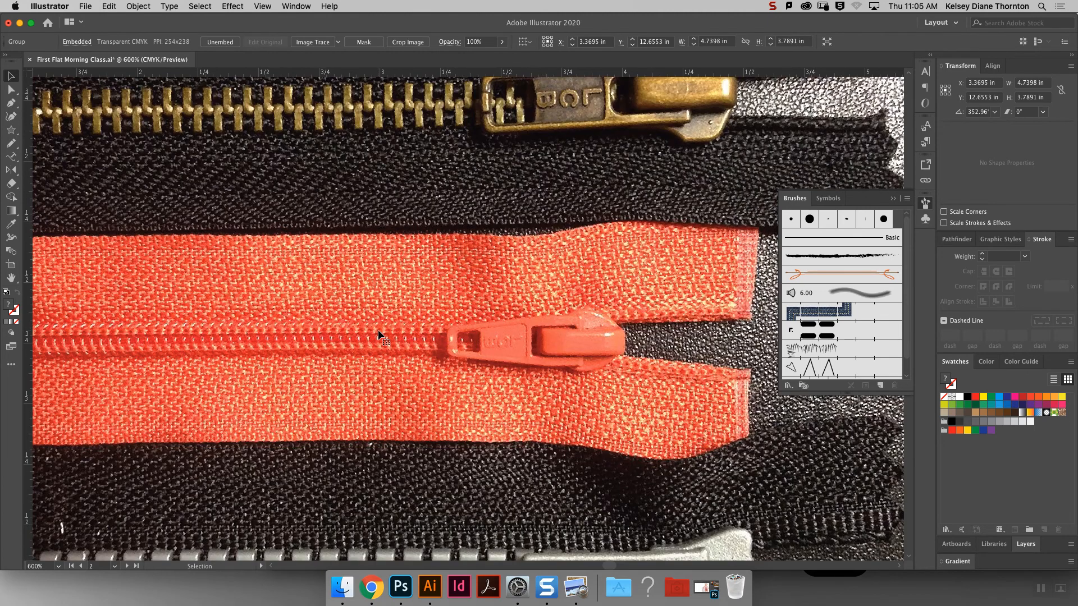
scroll(331, 333, down, 5)
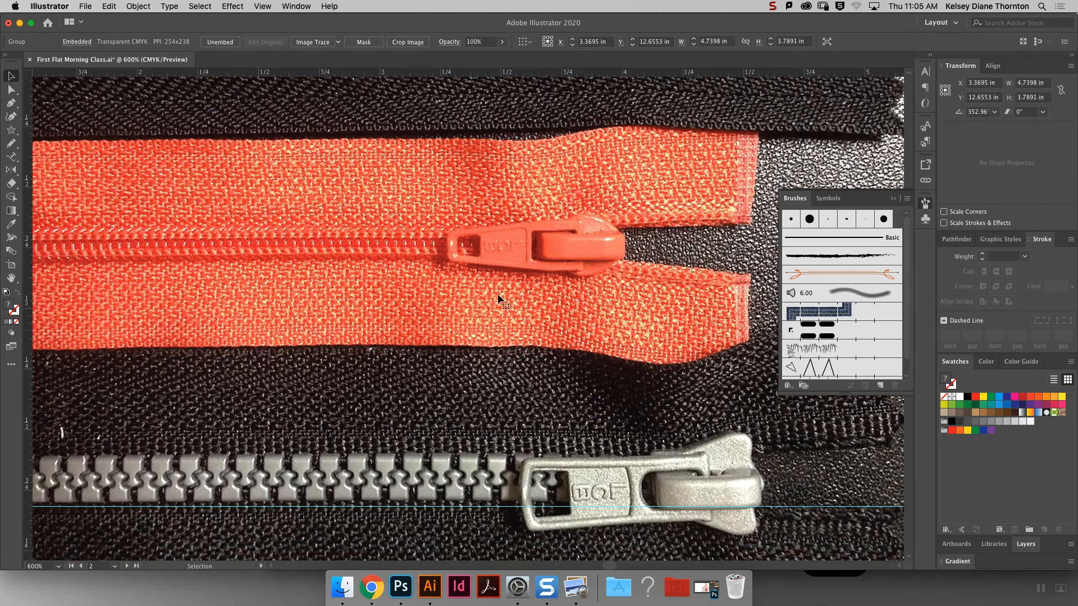
click(957, 240)
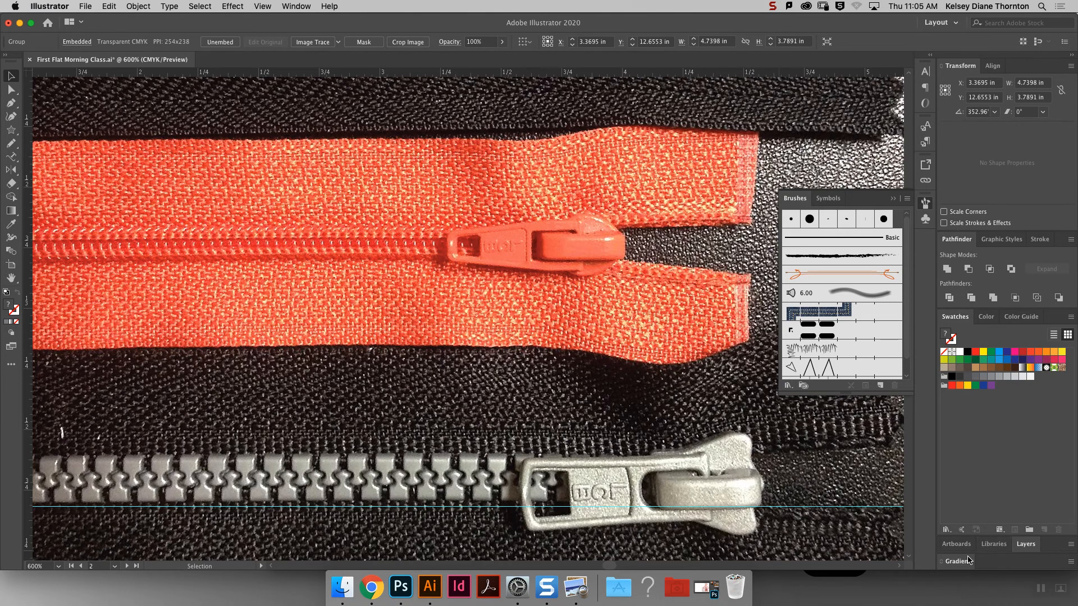
click(1025, 544)
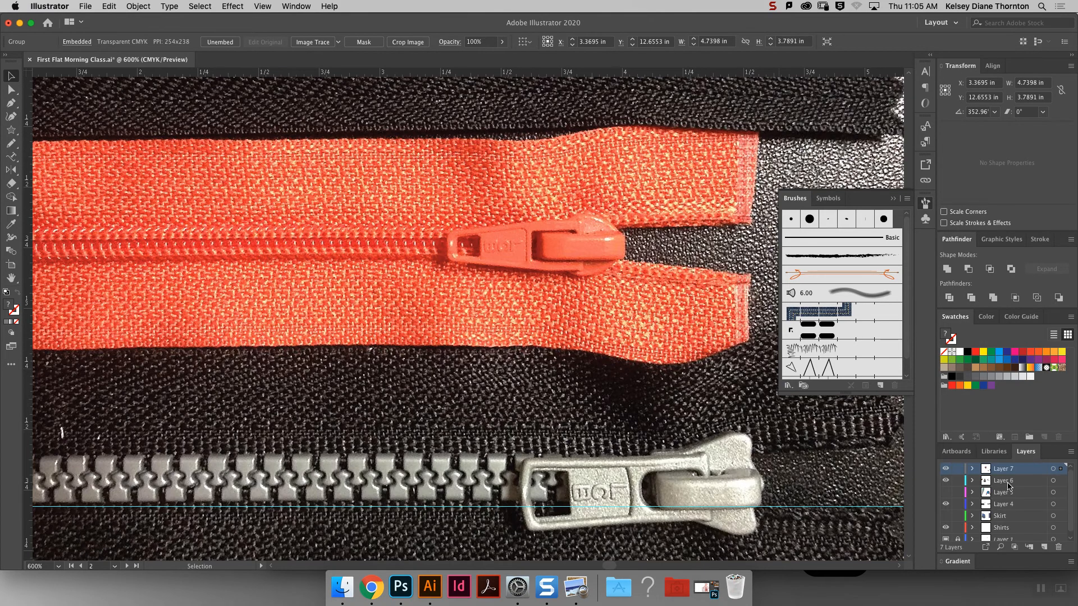
scroll(1055, 530, down, 1)
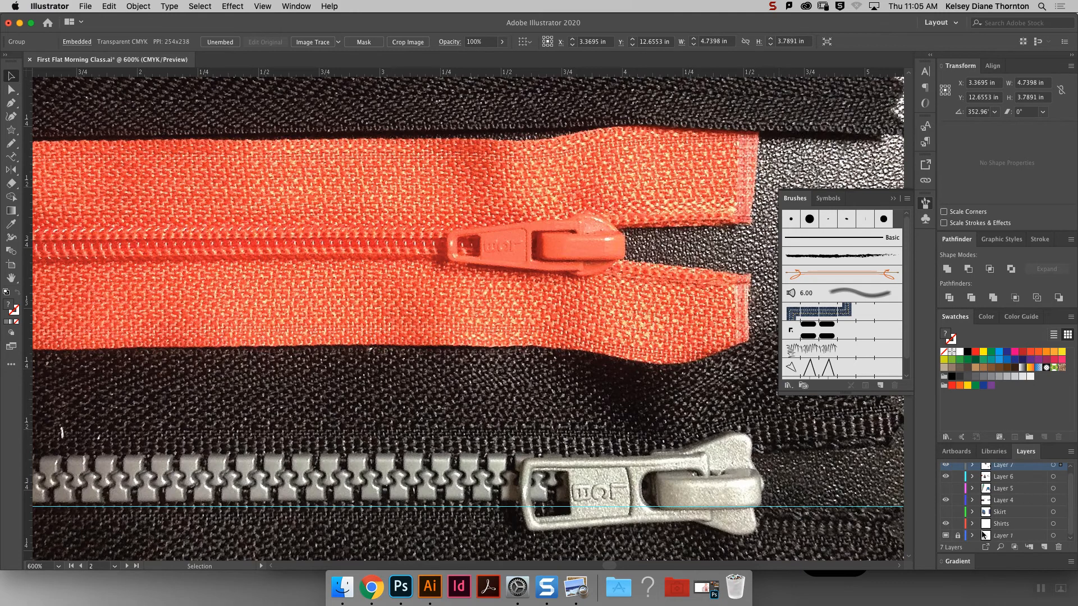
click(1044, 547)
scroll(1055, 504, up, 2)
drag(1062, 470, 1061, 469)
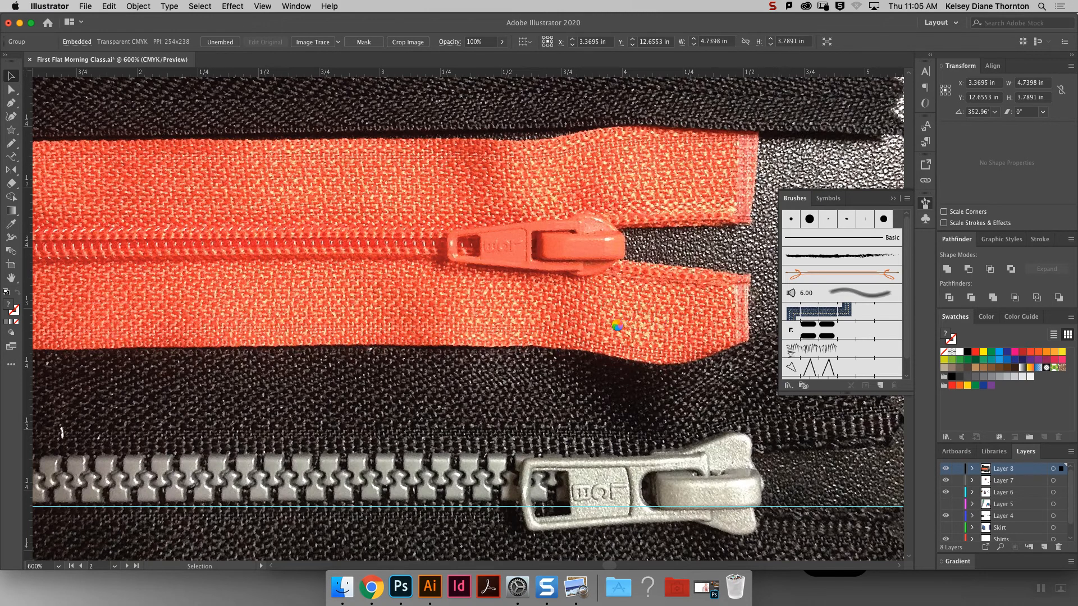
click(684, 263)
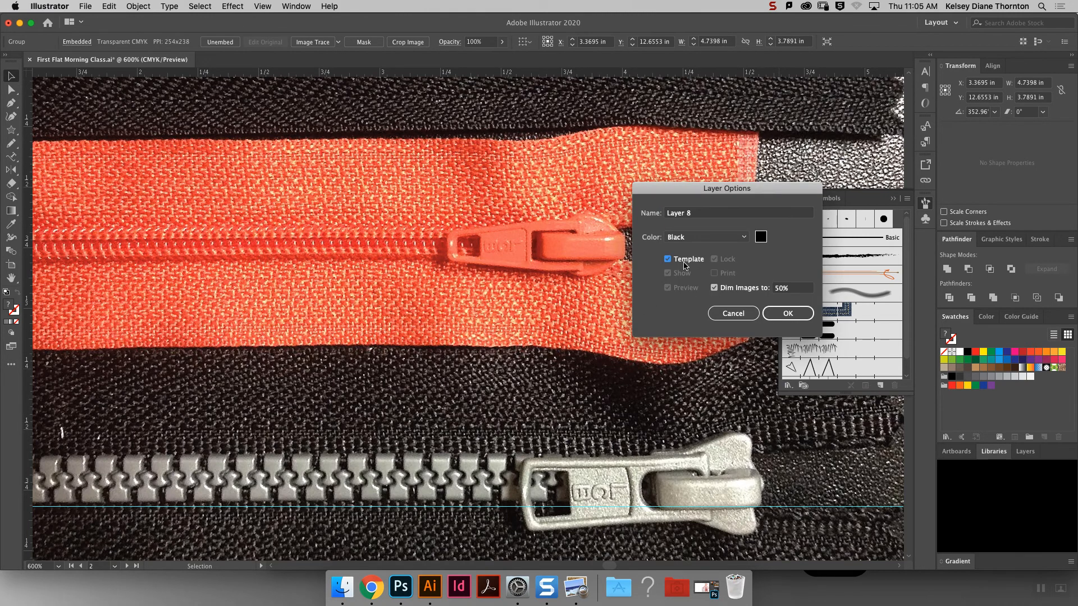
click(777, 317)
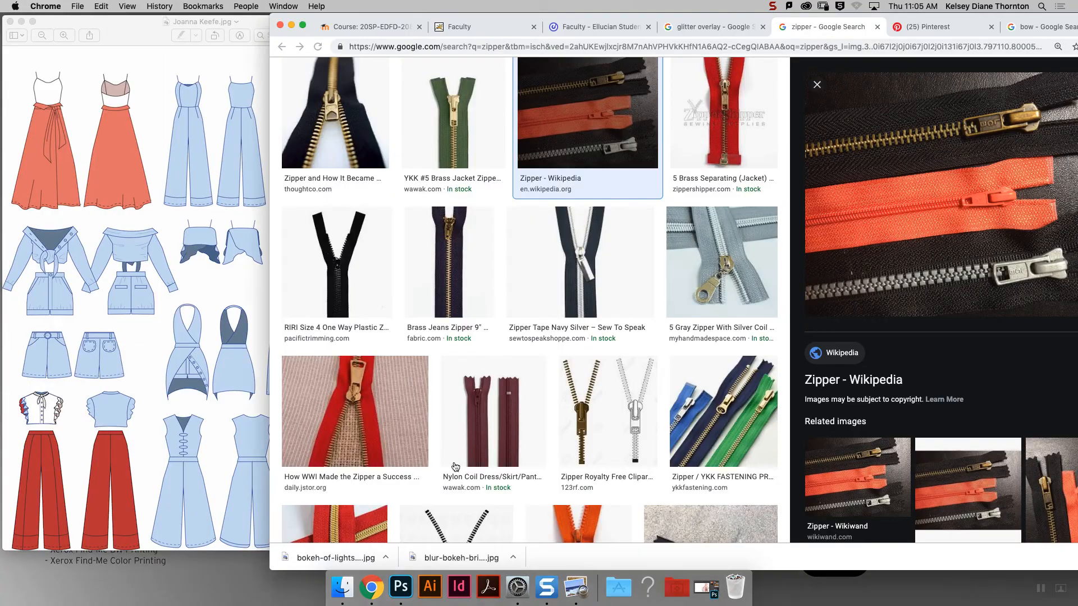
Relaunch Illustrator and quit Photoshop without saving the changes to its open documents.
click(430, 587)
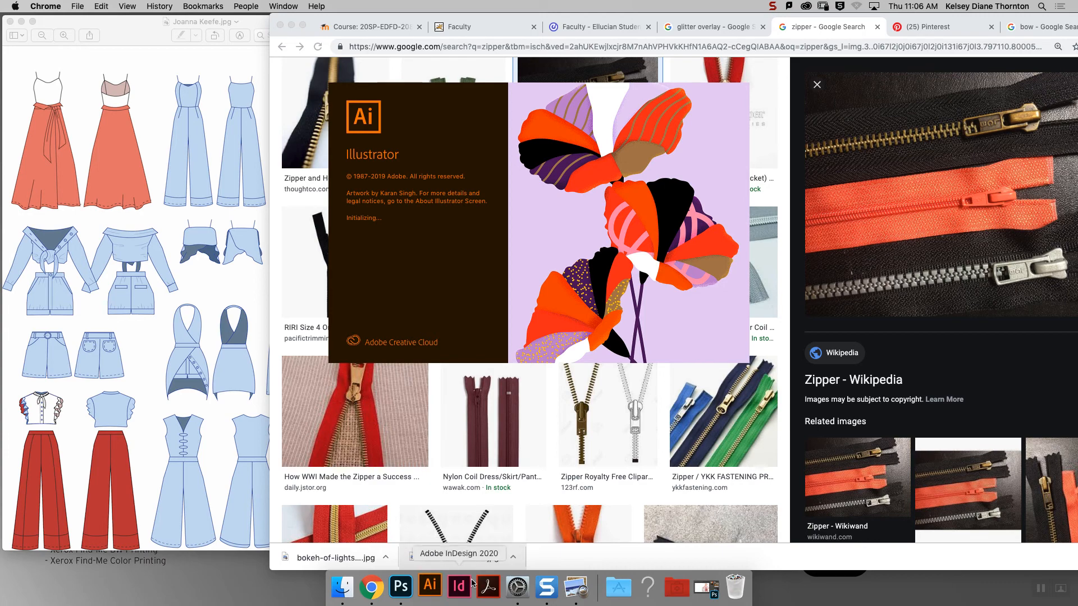
click(401, 587)
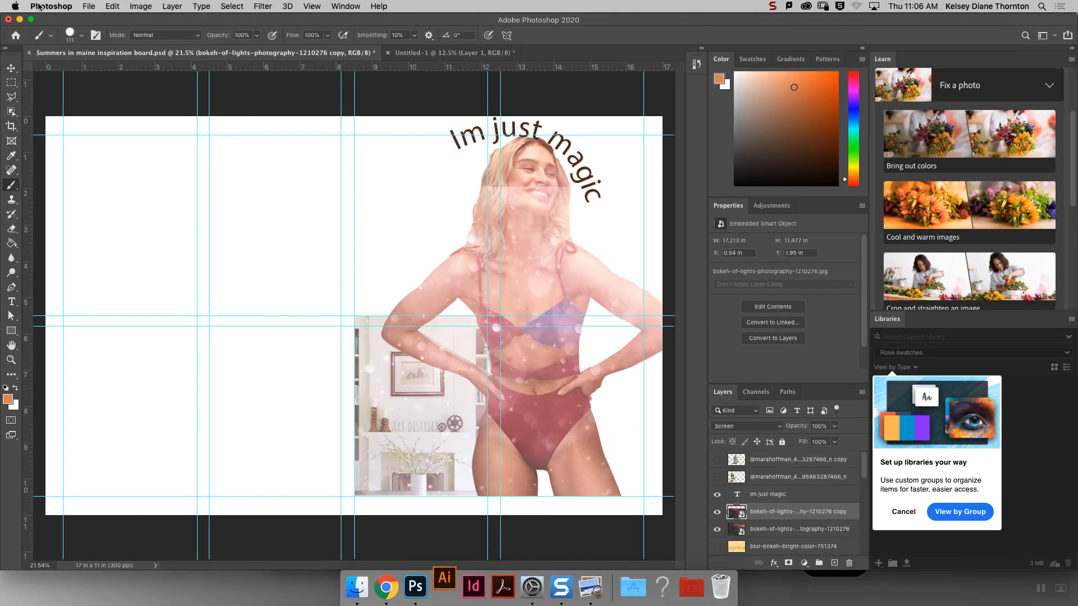
click(40, 7)
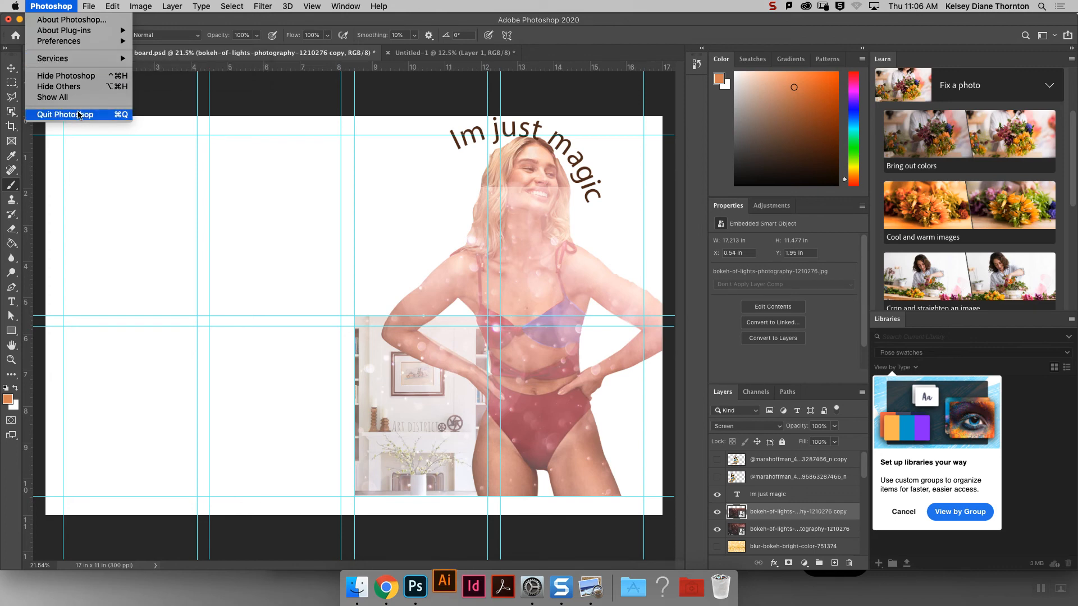
click(78, 114)
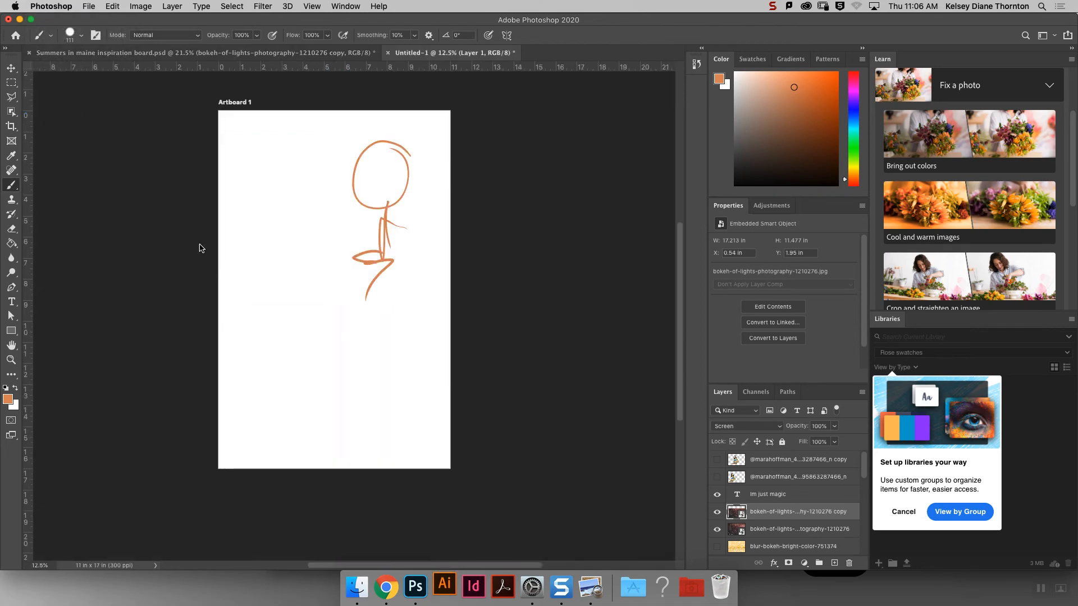
click(499, 200)
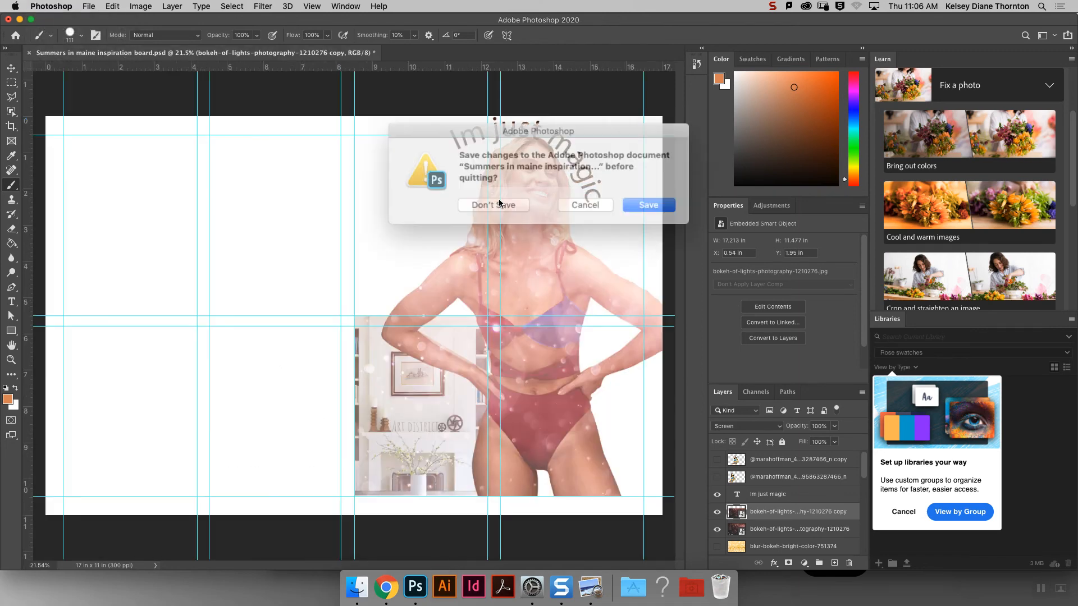
click(503, 204)
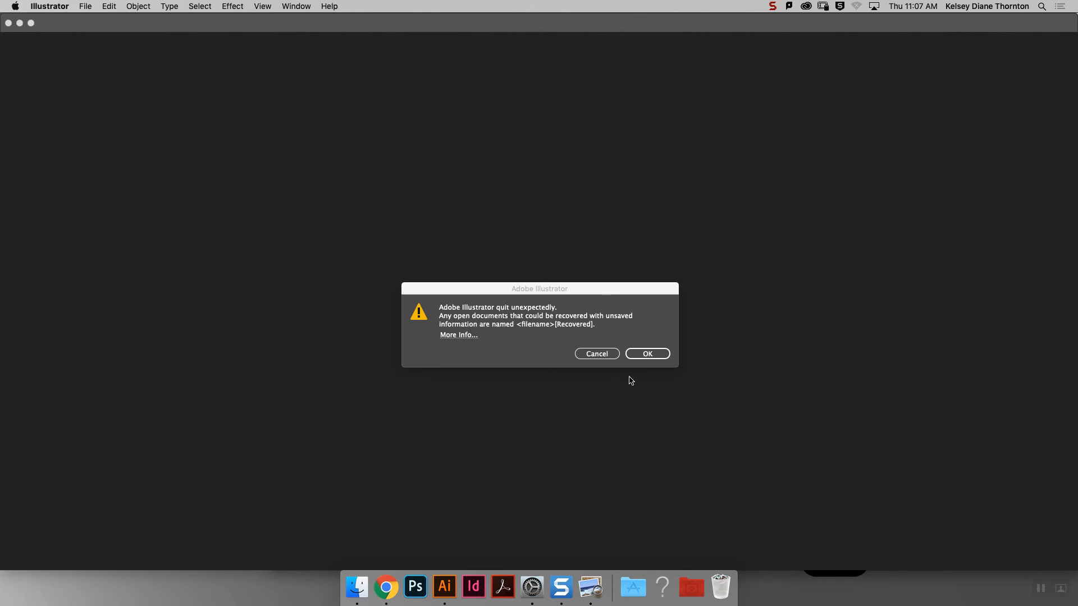
Paste the three-zipper photo into the recovered flat drawing and dismiss the crash report.
drag(593, 292, 584, 255)
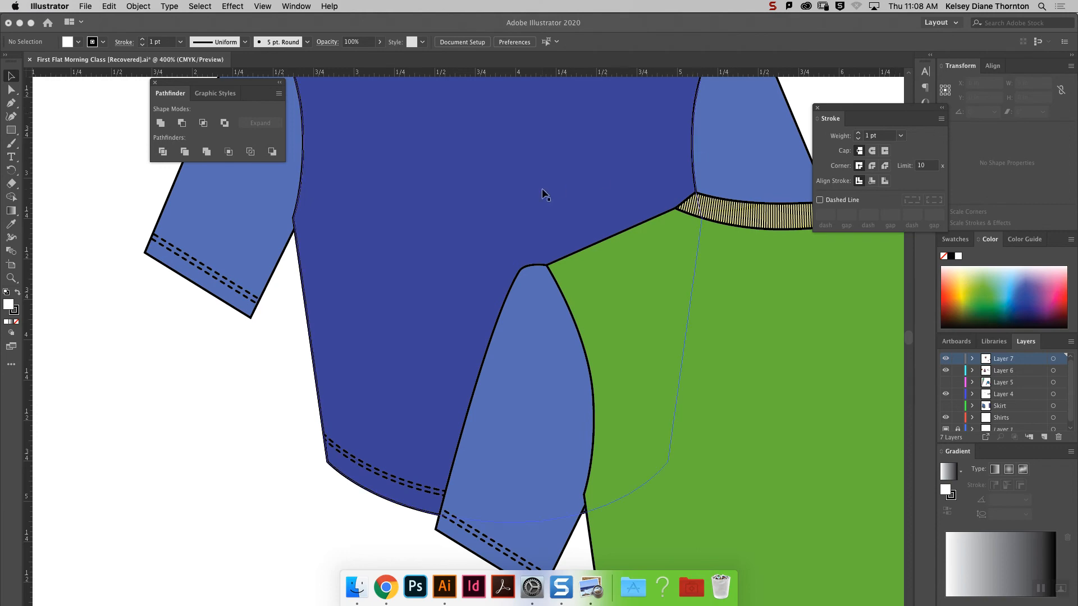
scroll(538, 200, down, 1)
scroll(255, 429, up, 10)
scroll(255, 428, down, 15)
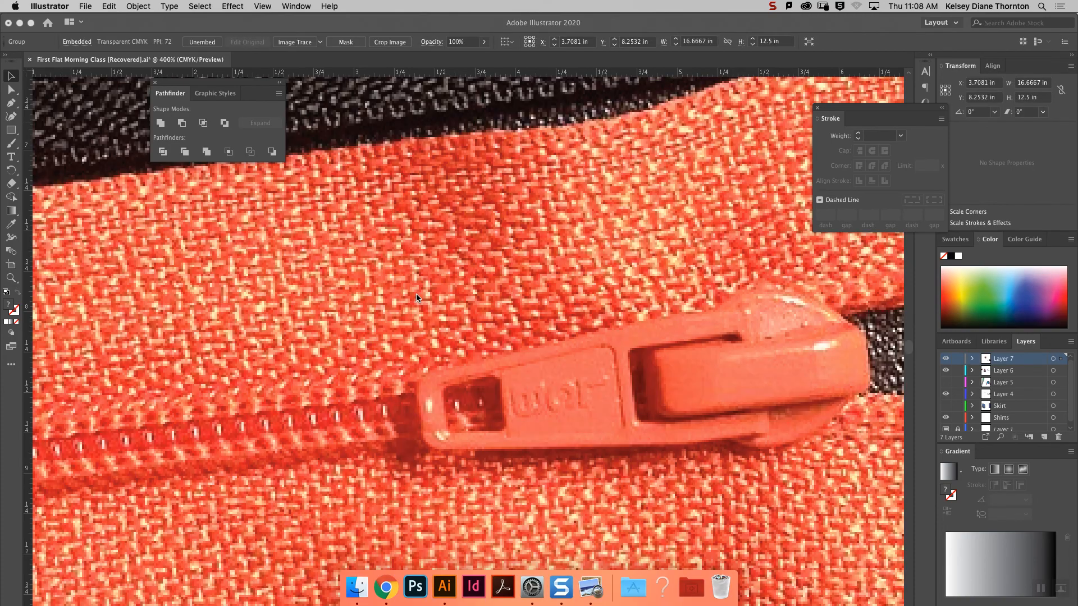
key(super+minus)
key(super+minus)
key(super+minus)
key(super+minus)
key(super+minus)
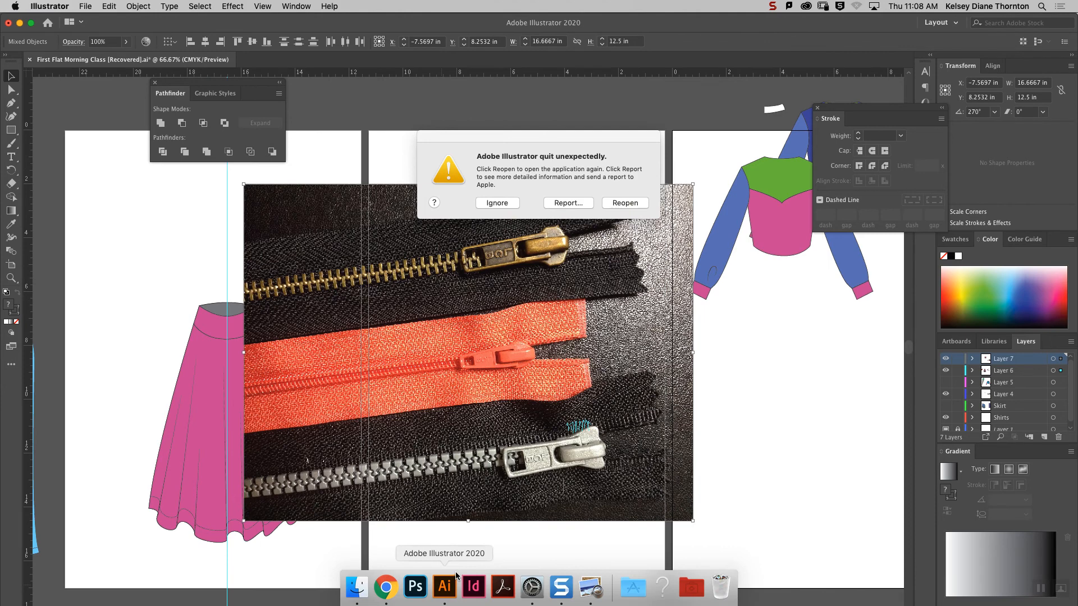
click(509, 205)
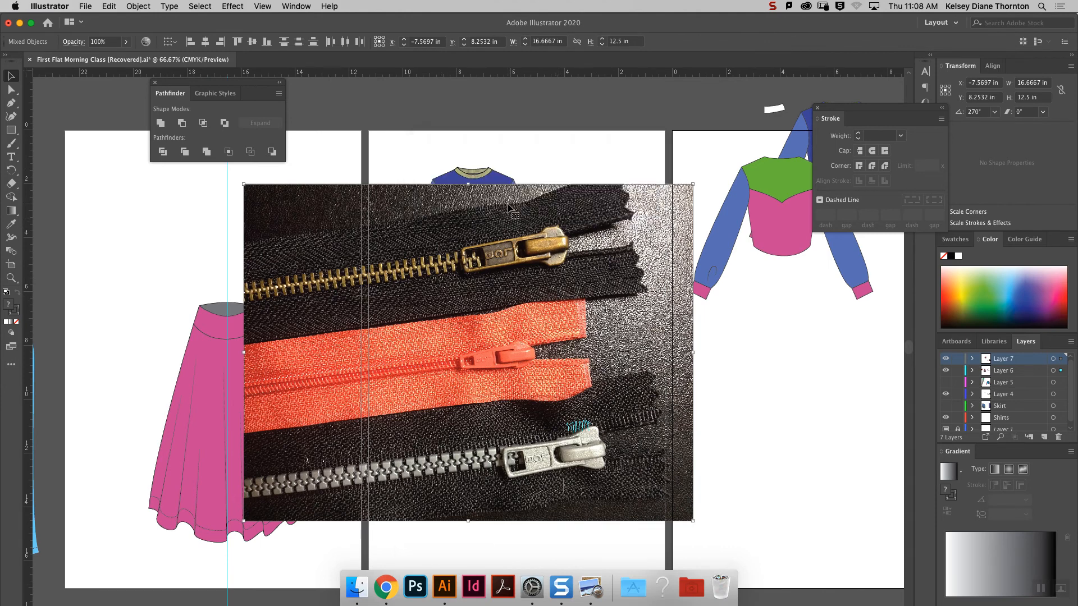
Rotate the zipper photo about 6.5° clockwise, level with a new horizontal guide, and scale it to about 3.7 by 2.95 in below the T-shirts.
drag(696, 179, 703, 209)
drag(551, 73, 479, 472)
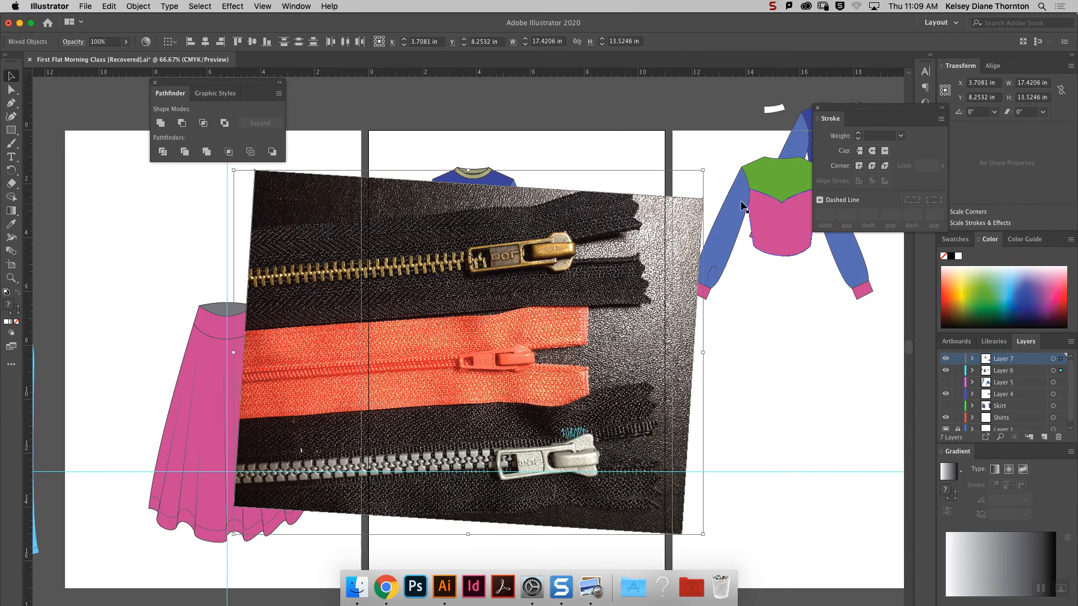
drag(712, 168, 499, 451)
click(543, 470)
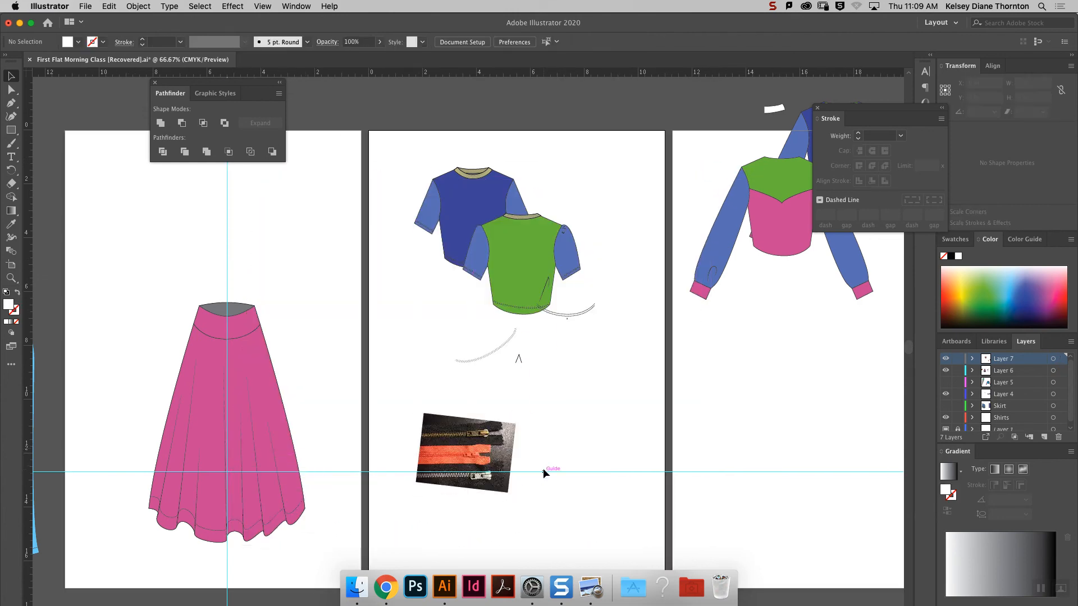
Move the zipper photo onto a new layer at the top of the stack and turn that layer into a template.
key(super+equal)
key(super+equal)
key(super+equal)
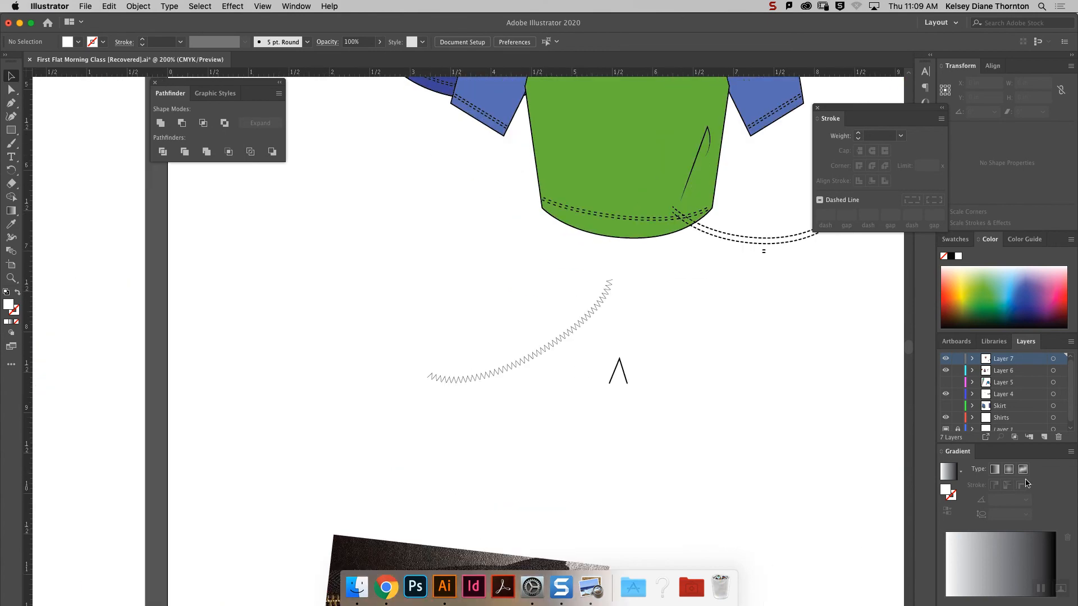
click(1044, 437)
click(466, 551)
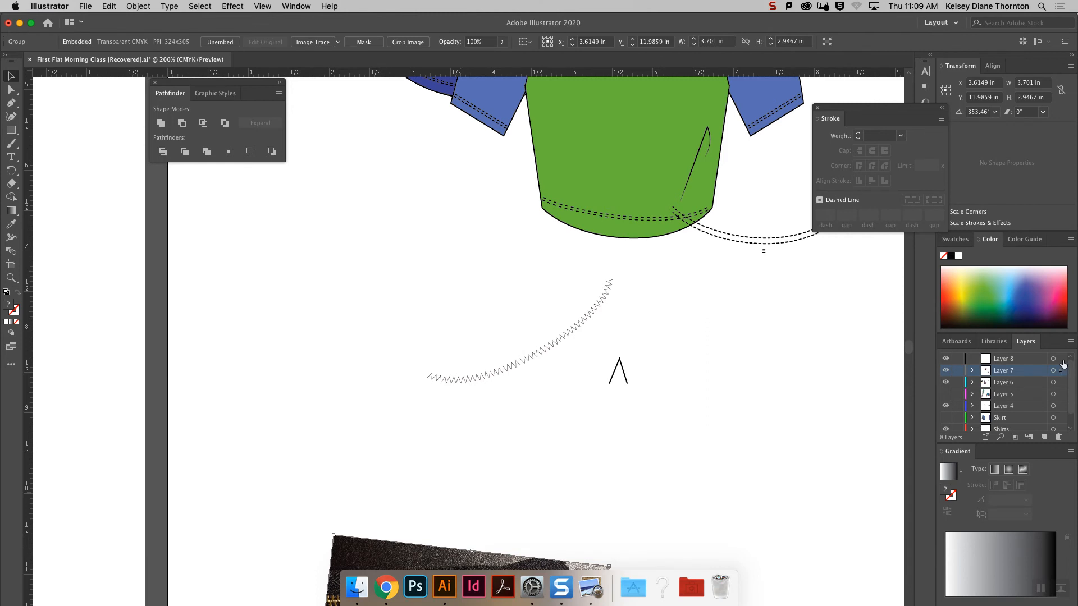
double_click(1022, 362)
click(689, 259)
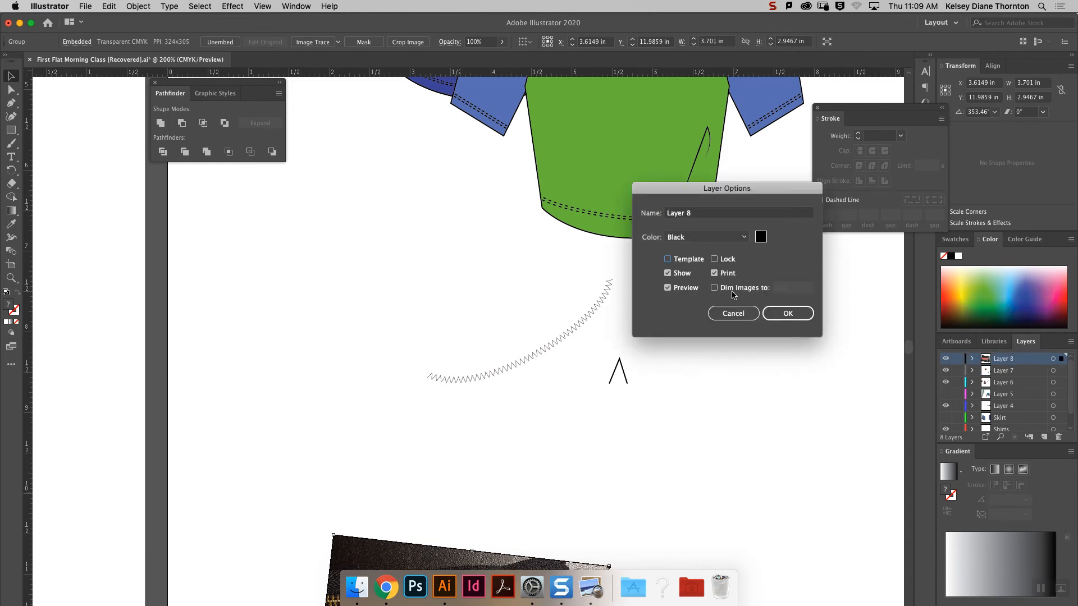
click(768, 314)
Move the Pathfinder panel clear of the zipper photo and add a new layer above the template for tracing.
scroll(631, 356, down, 5)
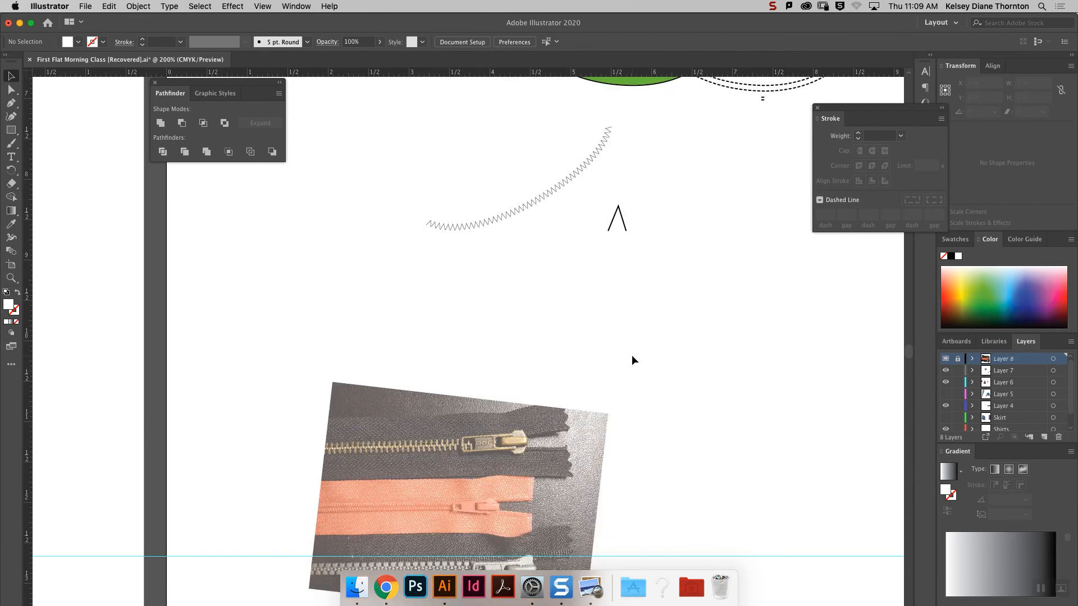
drag(908, 353, 908, 363)
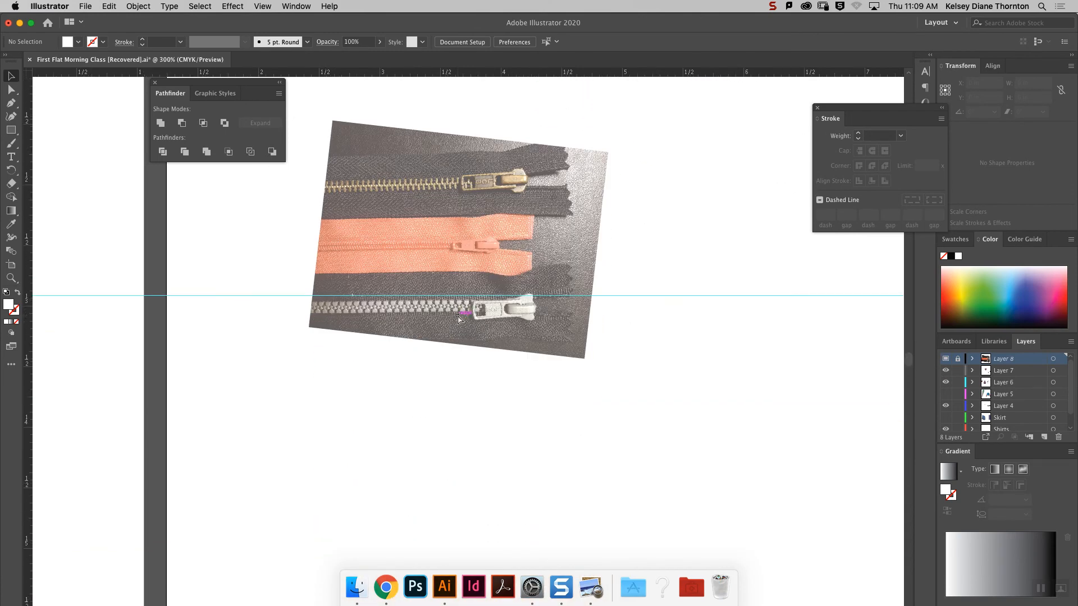
scroll(457, 314, up, 4)
drag(179, 83, 86, 386)
scroll(305, 335, down, 2)
scroll(306, 333, up, 5)
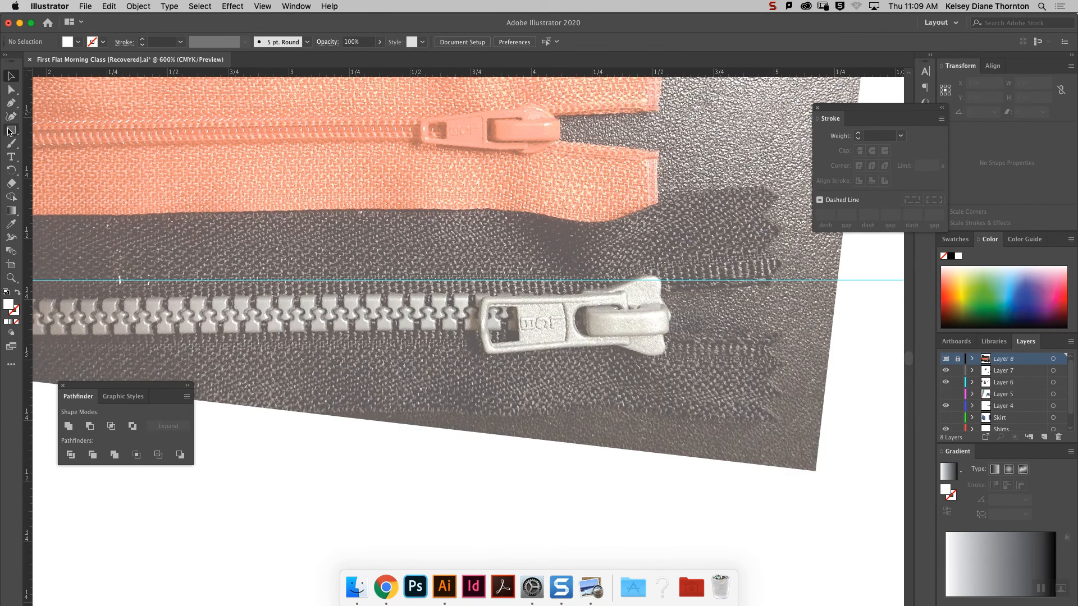
click(11, 103)
click(1044, 437)
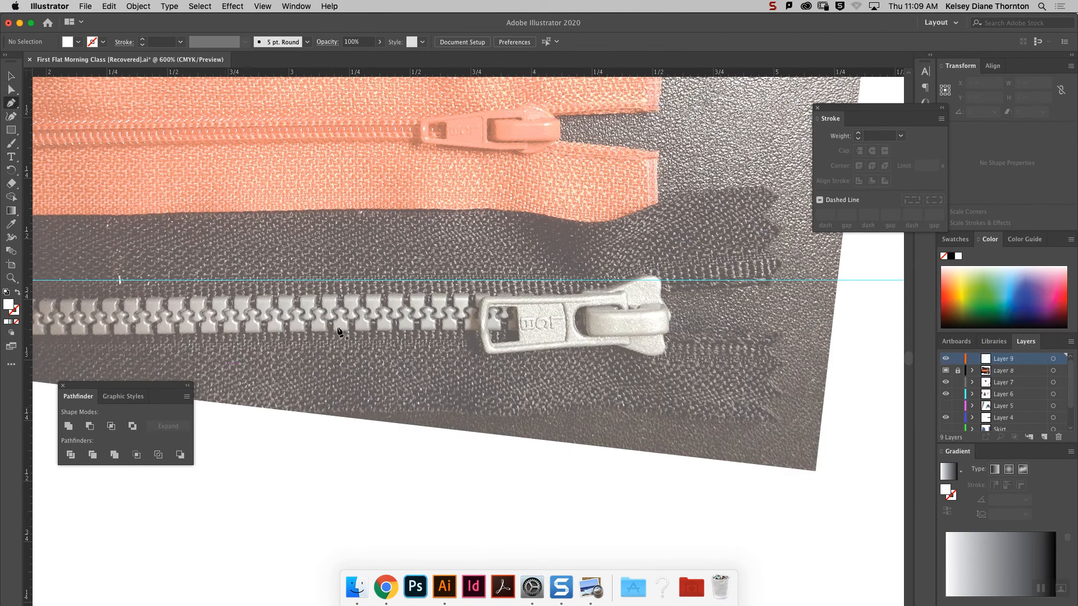
Start a Pen tool path at the lower left corner of a silver zipper tooth, with no fill and a 1 pt black stroke.
click(309, 332)
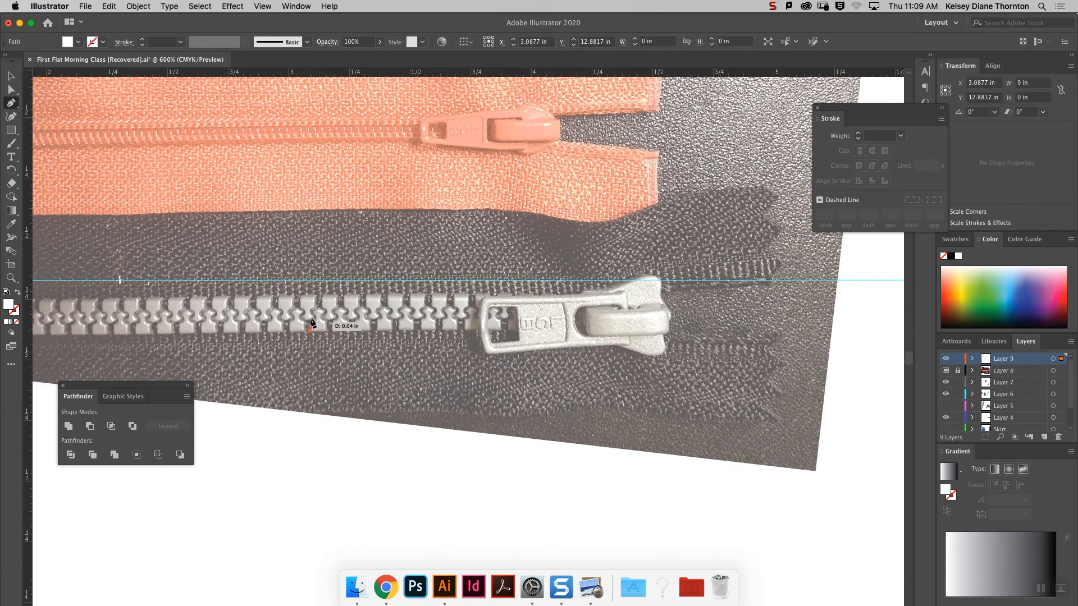
key(super+equal)
key(super+equal)
key(super+equal)
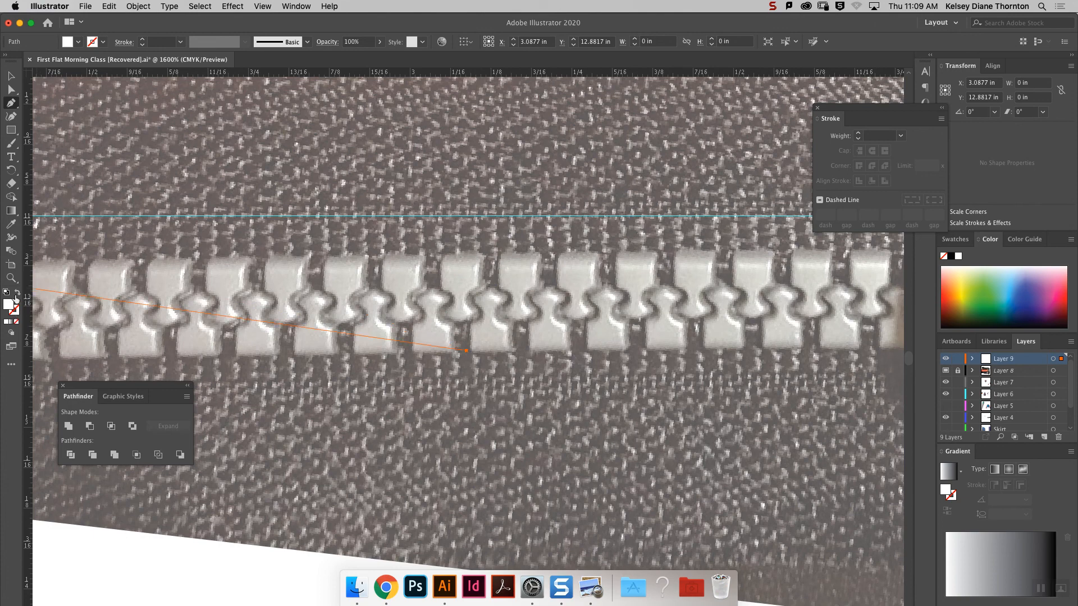
click(97, 41)
click(30, 62)
click(7, 60)
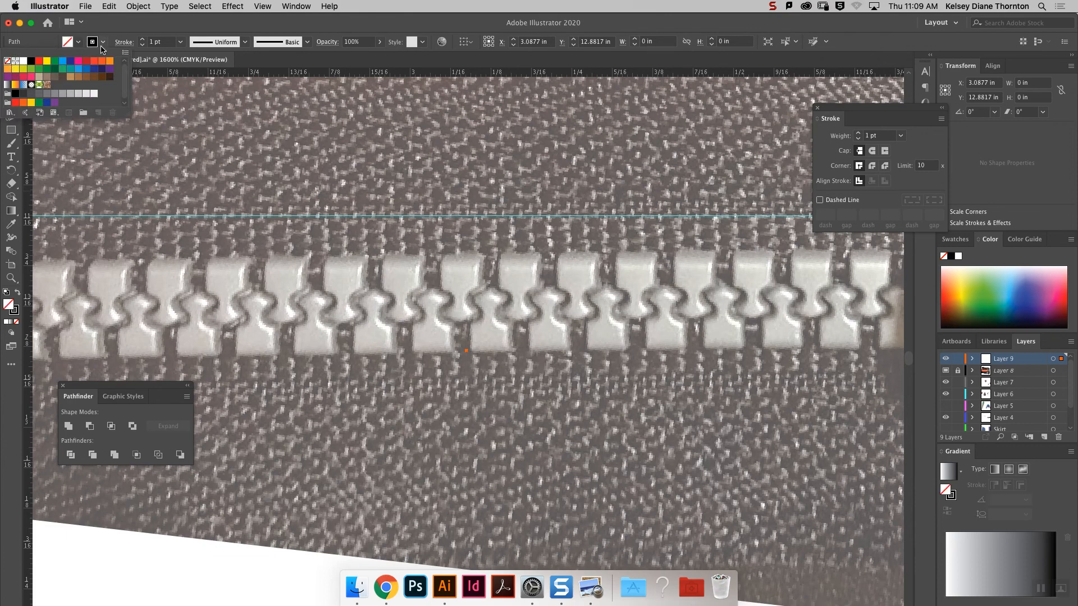
click(242, 17)
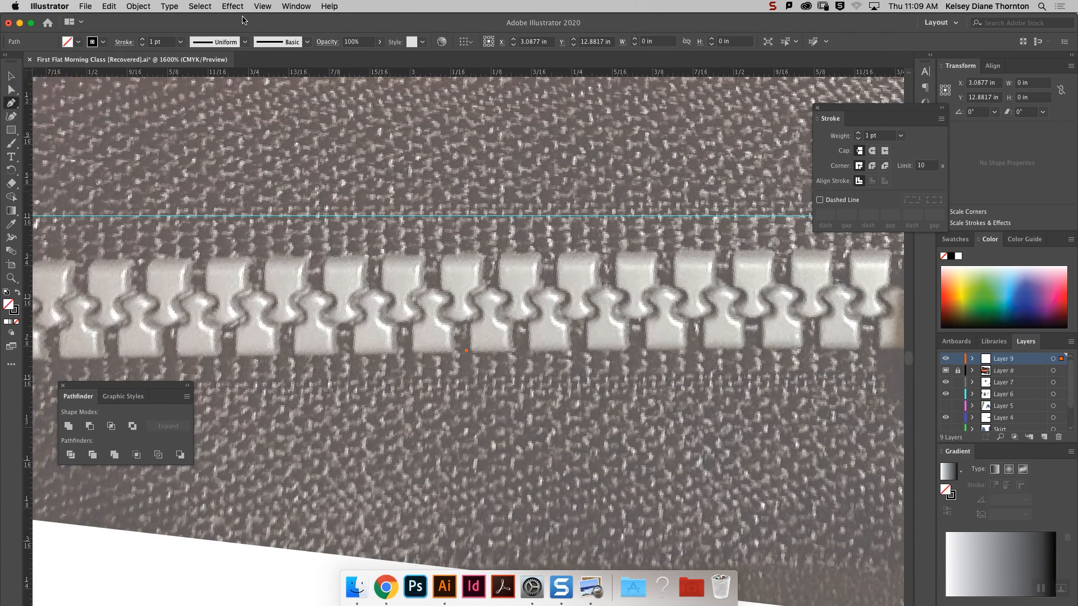
Trace the left half of the tooth's outline up to the middle of its head and end the path open.
click(466, 324)
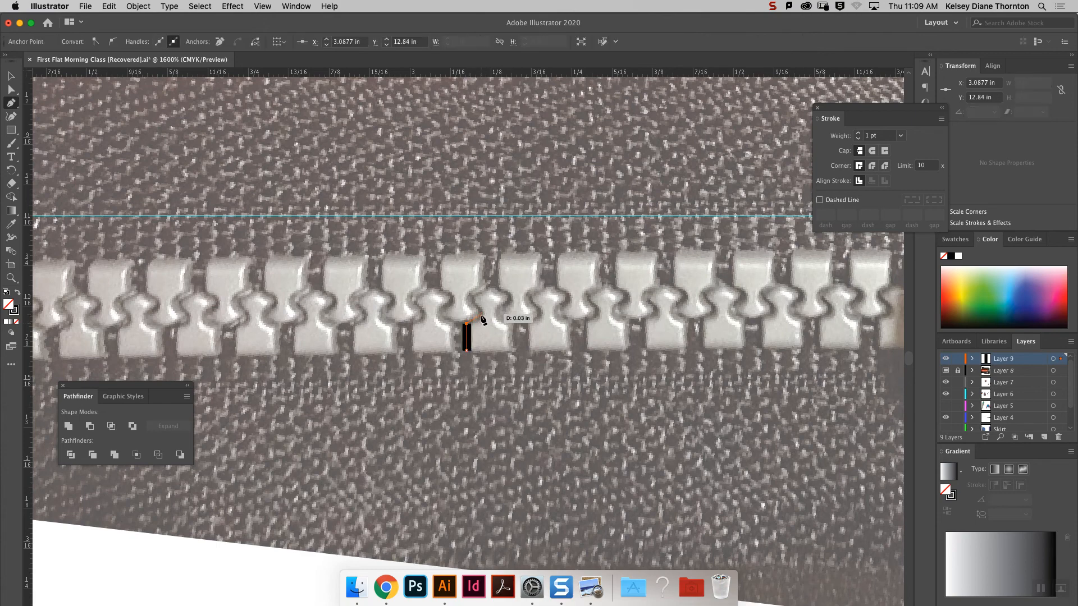
drag(483, 319, 491, 291)
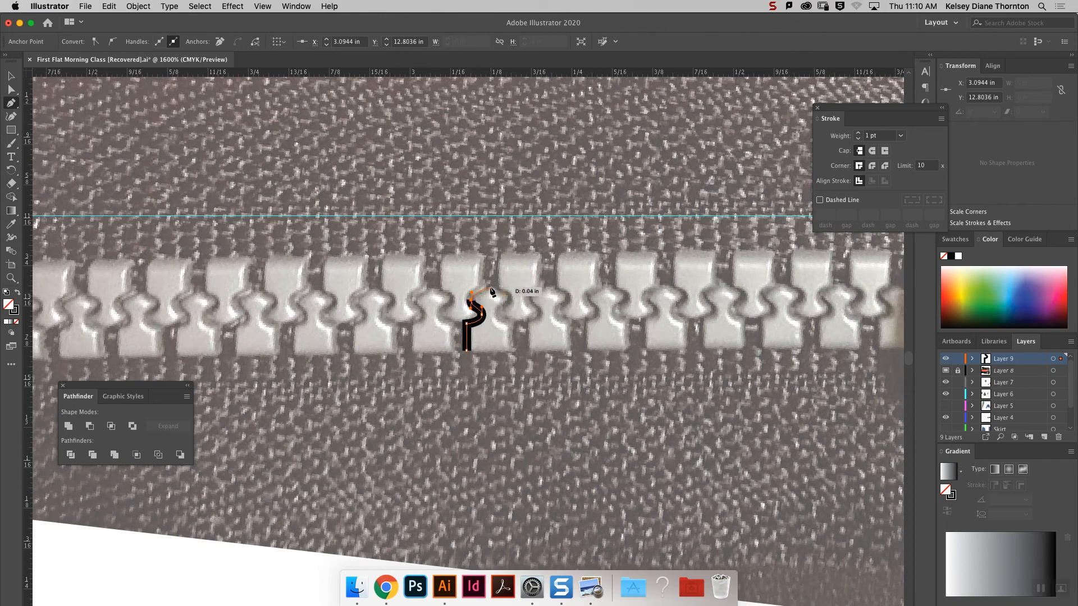
click(489, 289)
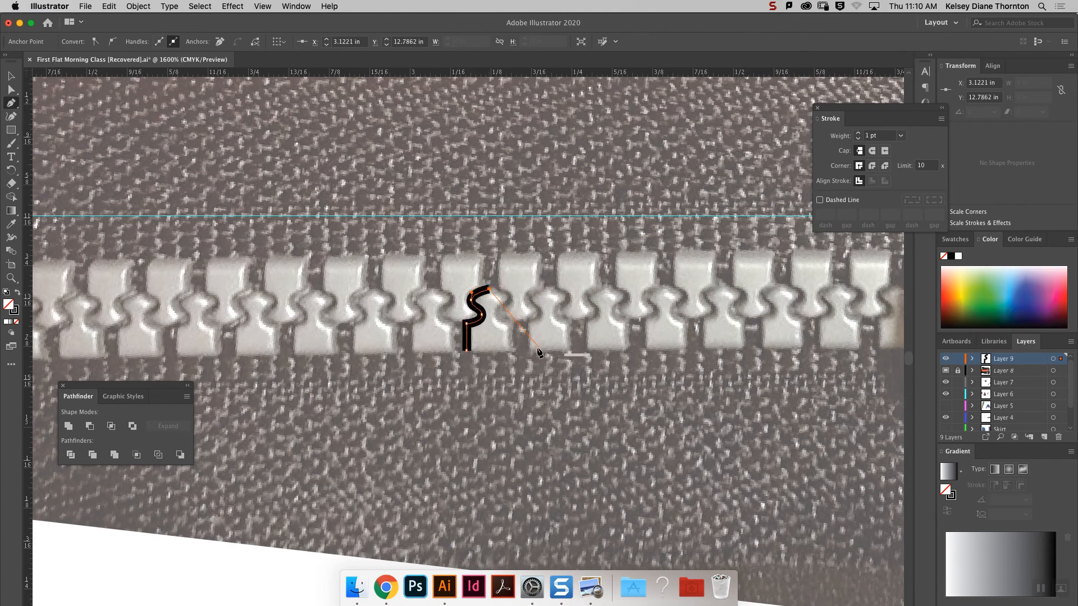
key(Escape)
click(11, 76)
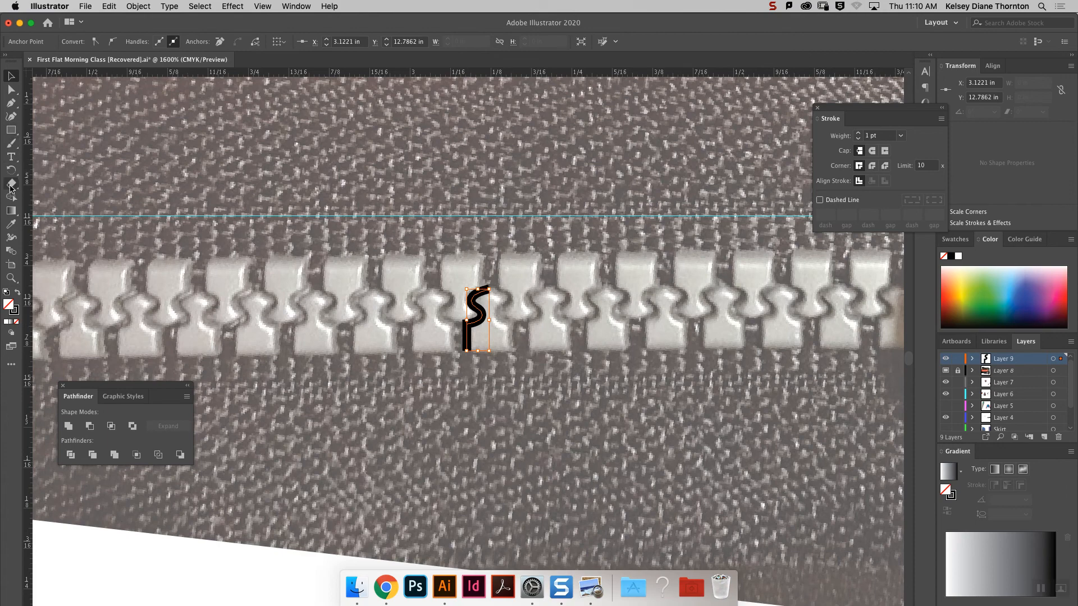
drag(14, 175, 56, 183)
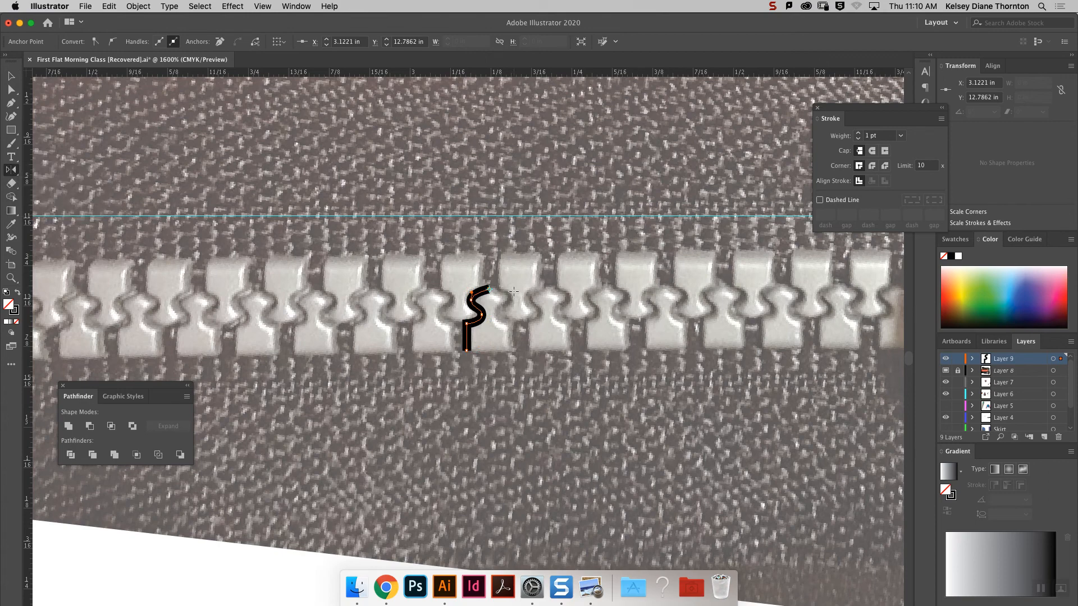
alt+click(489, 289)
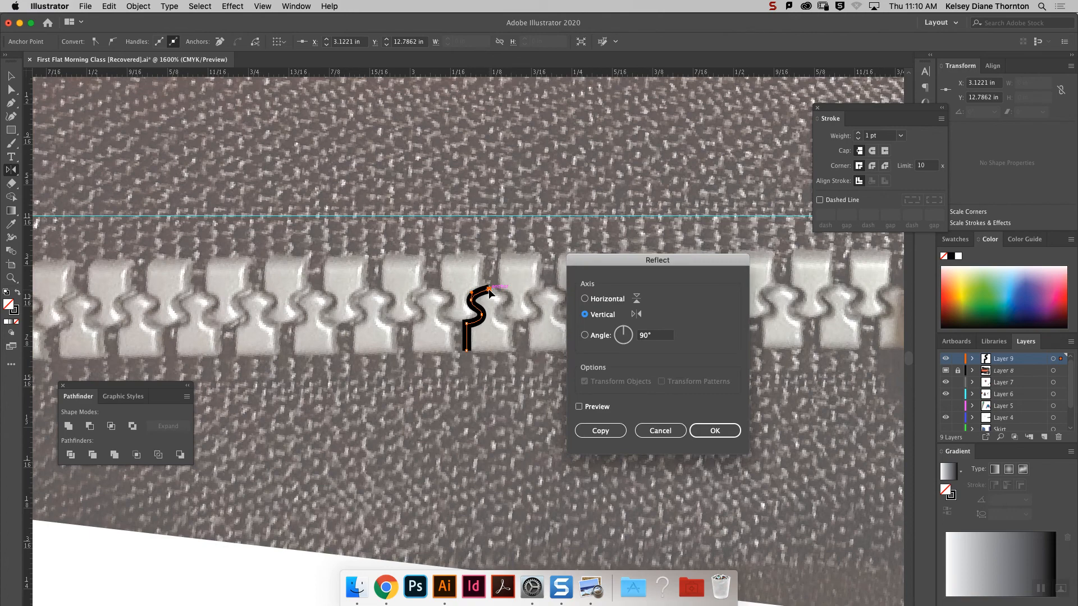
click(592, 410)
click(660, 431)
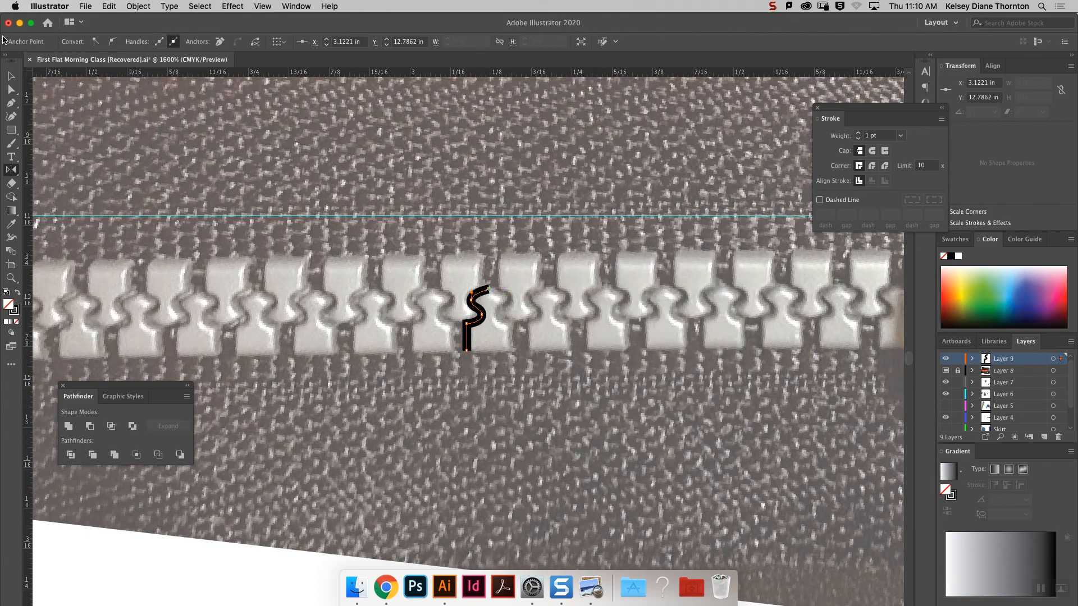
Reflect a copy of the half tooth outline across a vertical axis through its upper endpoint to form the right half.
click(11, 77)
click(436, 174)
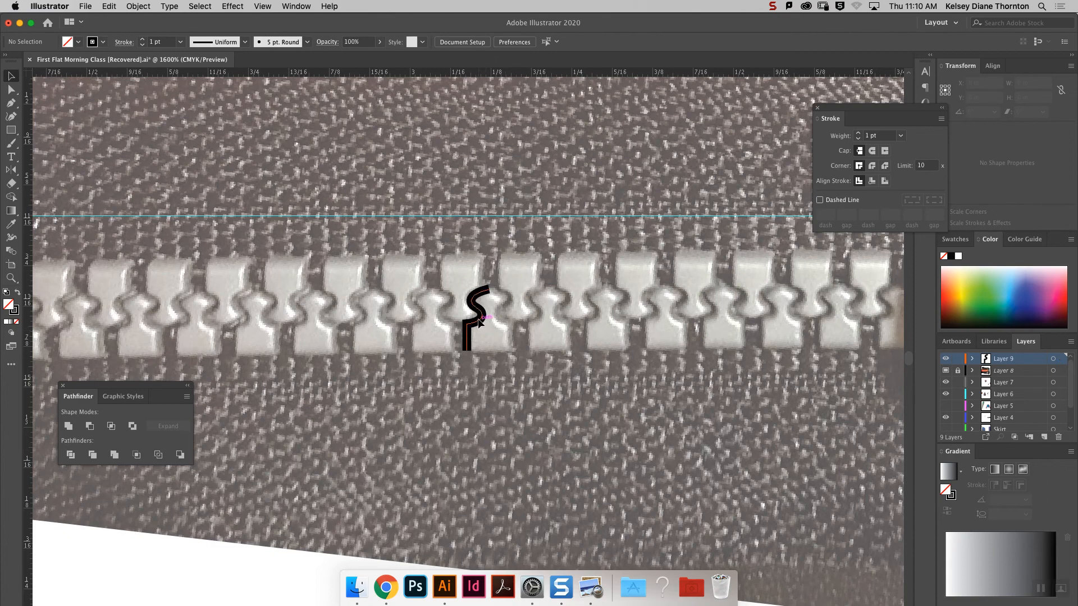
click(480, 322)
click(11, 170)
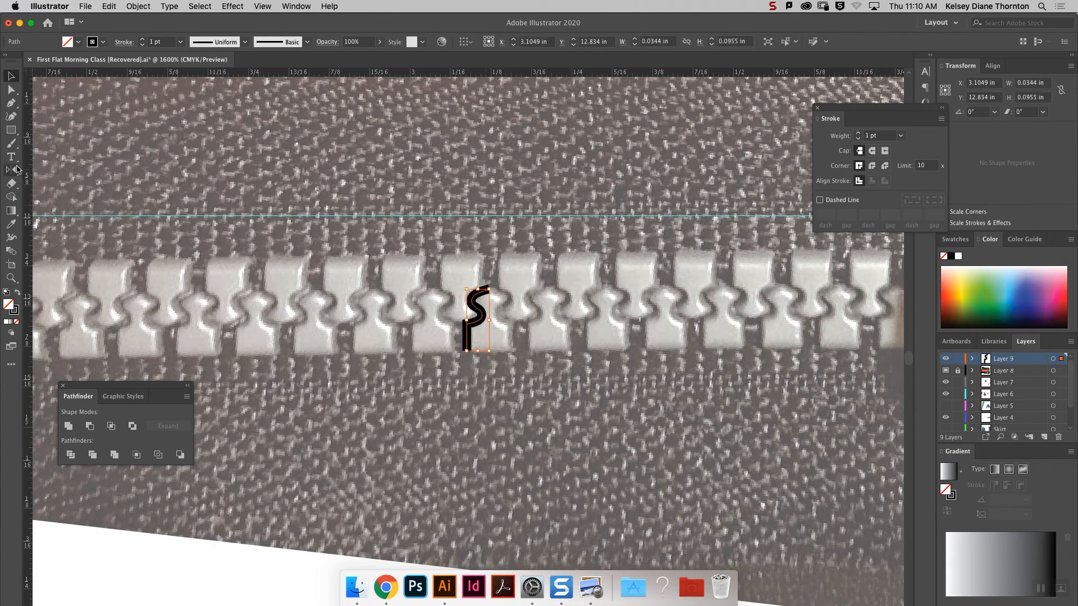
alt+click(489, 289)
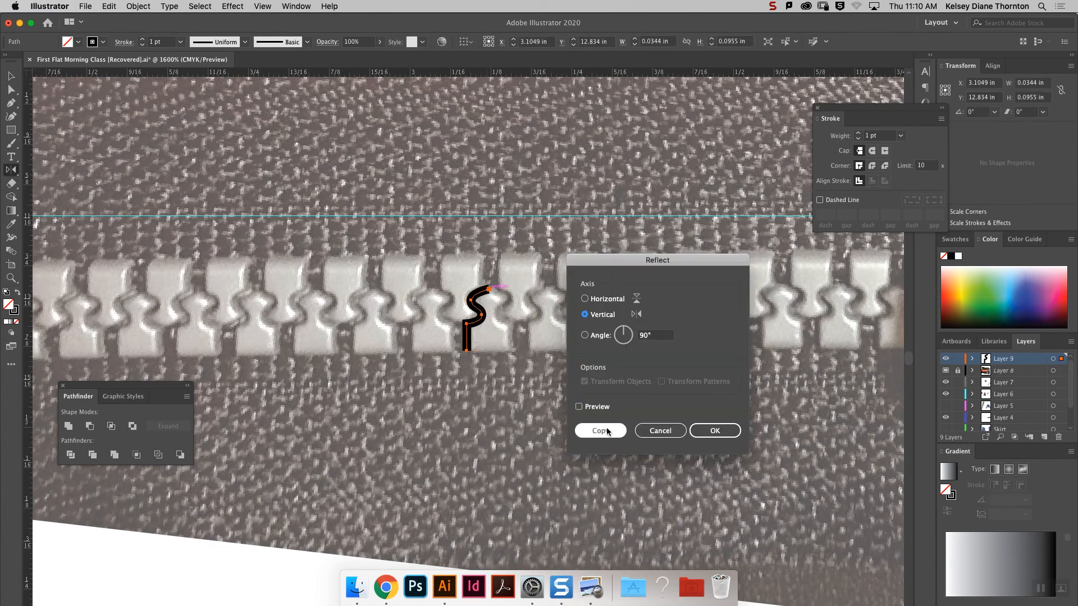
click(611, 430)
Average the two meeting endpoints at the top of the tooth's head on both axes and join them.
click(11, 89)
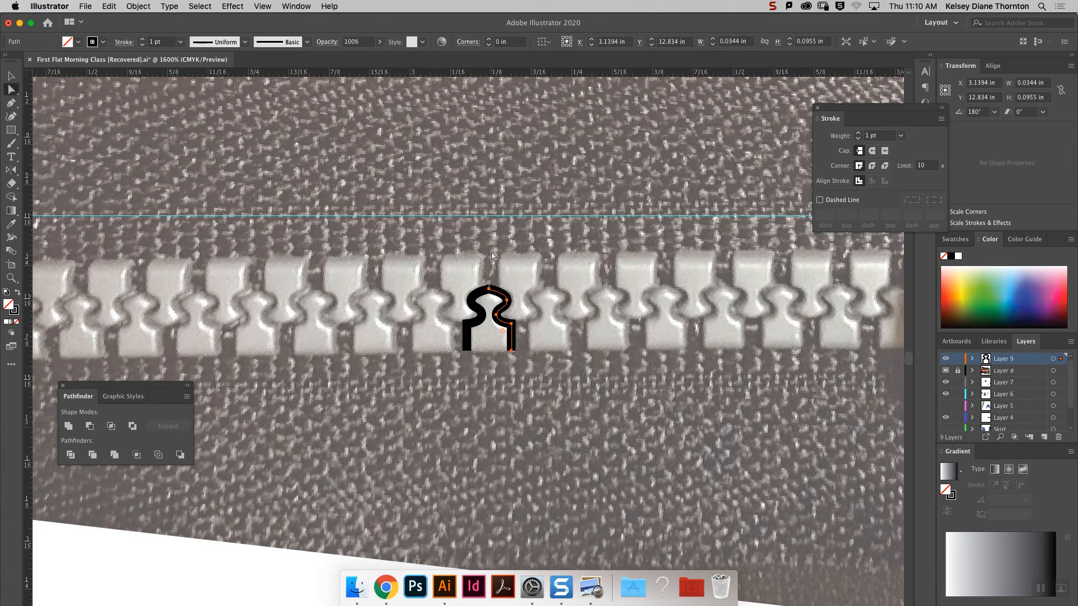
drag(480, 269, 497, 299)
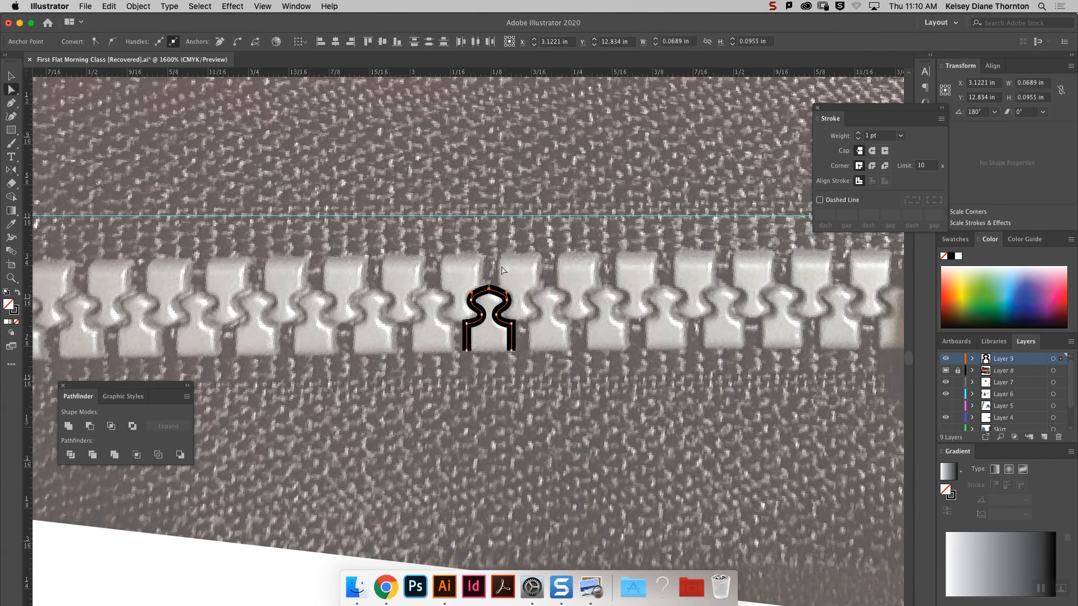
right_click(503, 255)
click(548, 349)
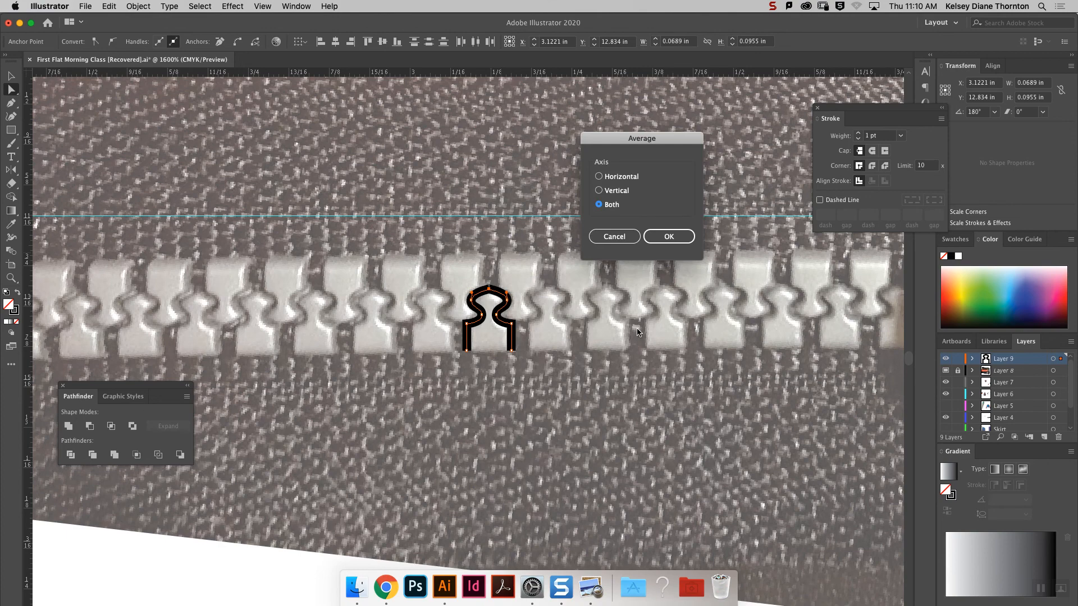
click(668, 236)
right_click(528, 225)
click(465, 380)
Close the tooth's outline with a straight Pen tool segment across its base between the two lower endpoints.
click(10, 102)
click(466, 350)
click(512, 351)
click(11, 75)
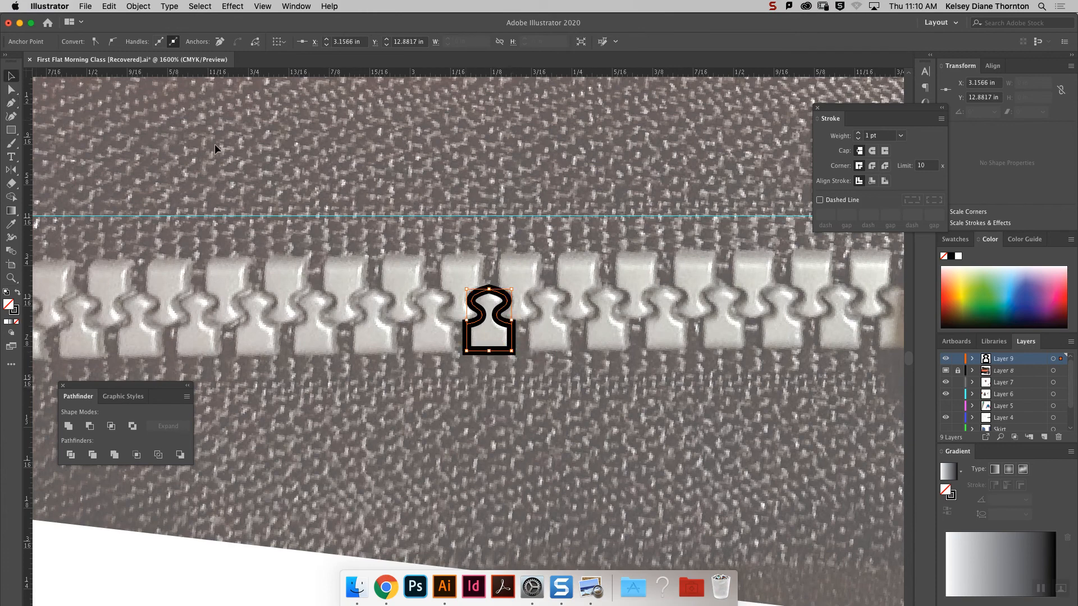
click(534, 324)
Fill the closed tooth shape with white and leave it selected.
click(513, 328)
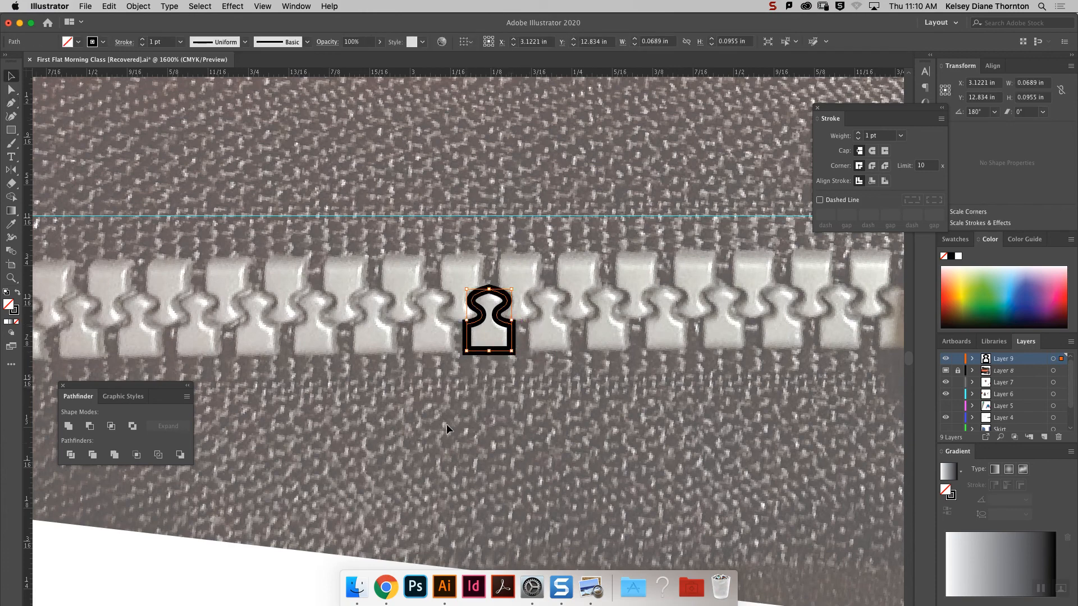
click(977, 267)
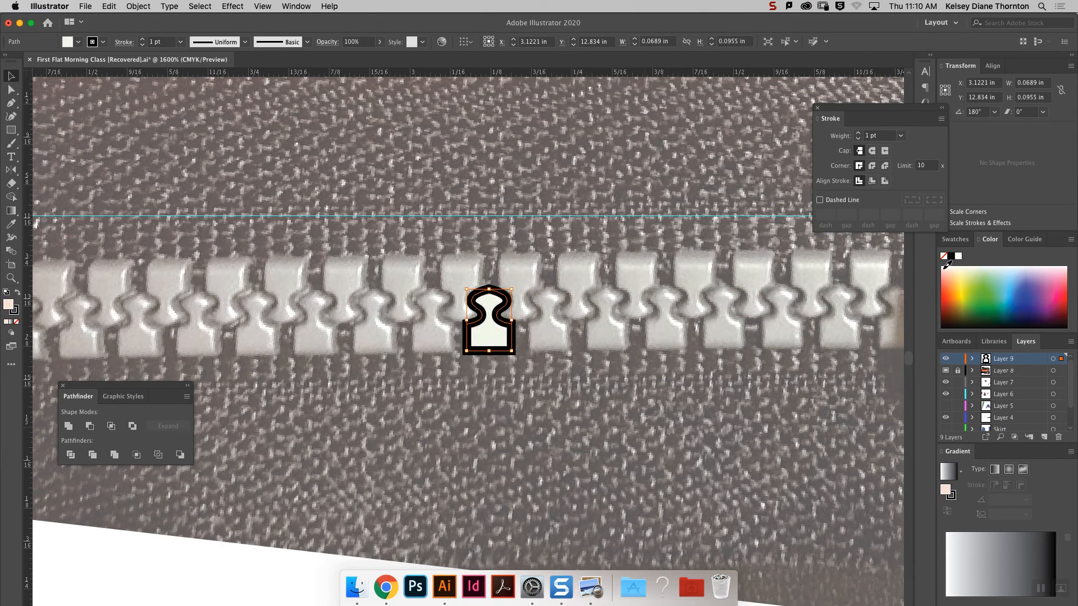
click(959, 256)
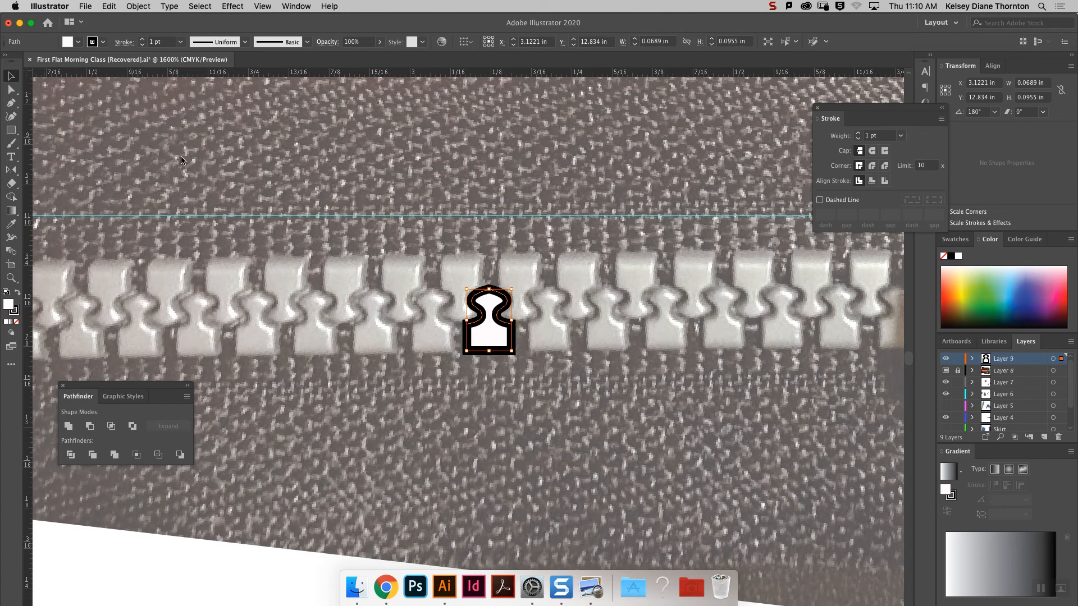
click(466, 378)
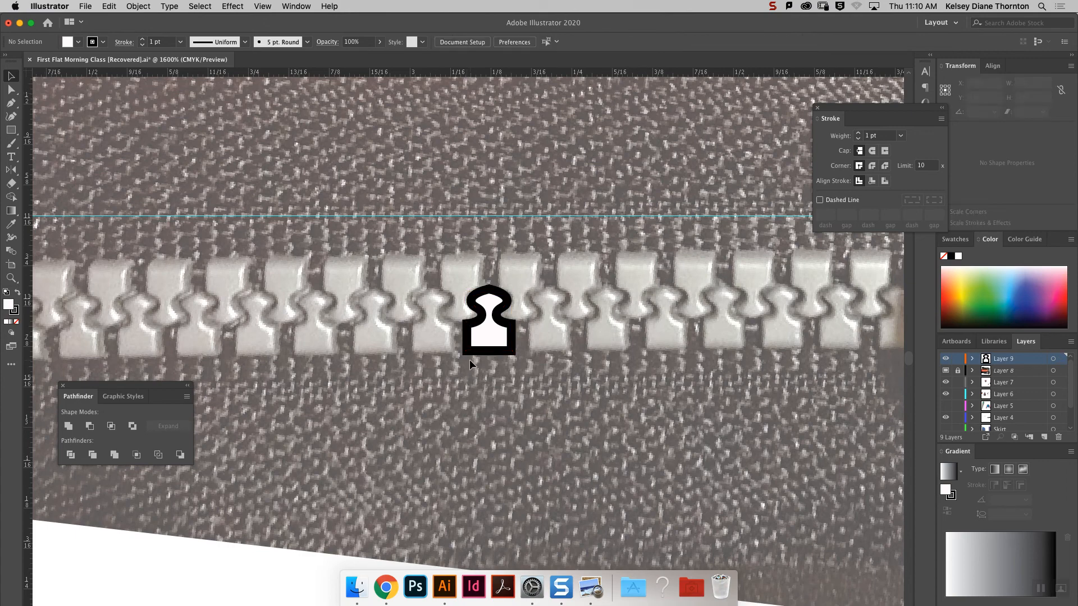
click(486, 328)
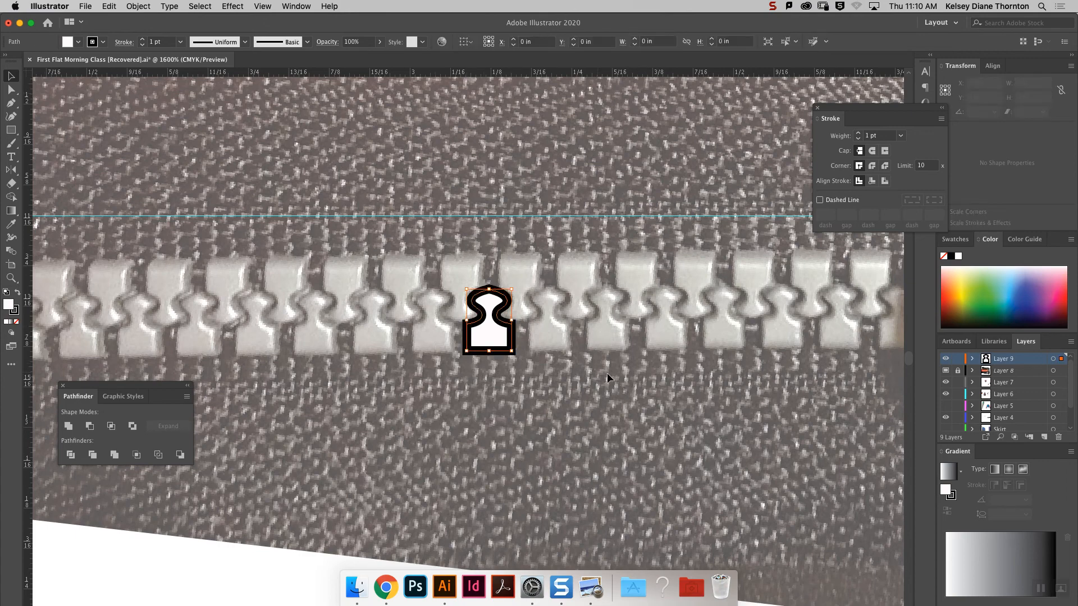
Dock the Stroke panel with the color panels and show the Brushes panel docked in the collapsed icon strip.
drag(914, 108, 774, 100)
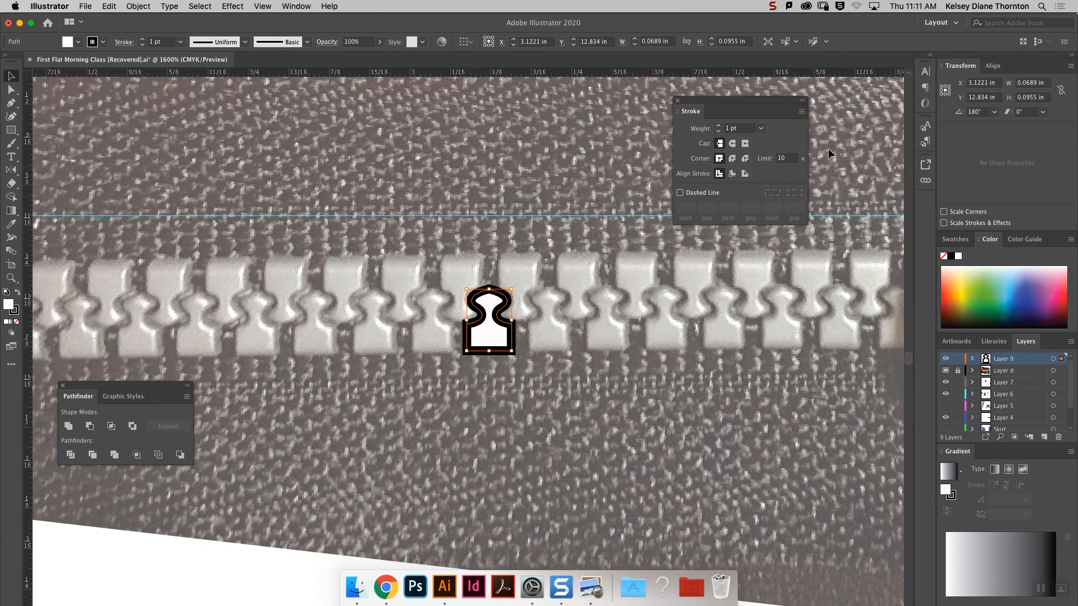
mouse_move(692, 104)
mouse_down()
mouse_move(950, 236)
mouse_move(1005, 239)
mouse_up()
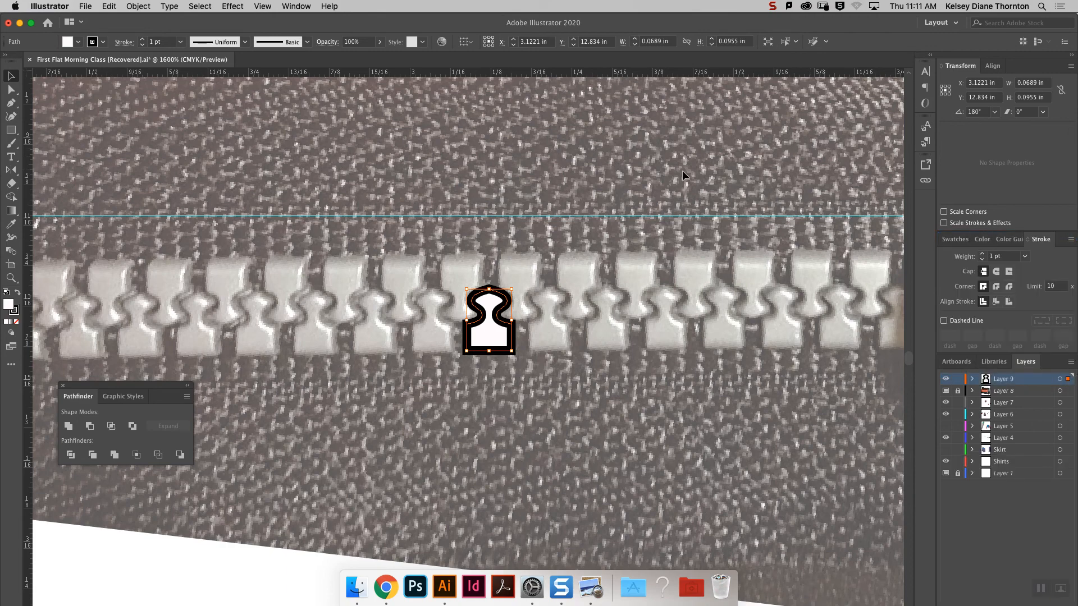
click(233, 7)
mouse_move(297, 7)
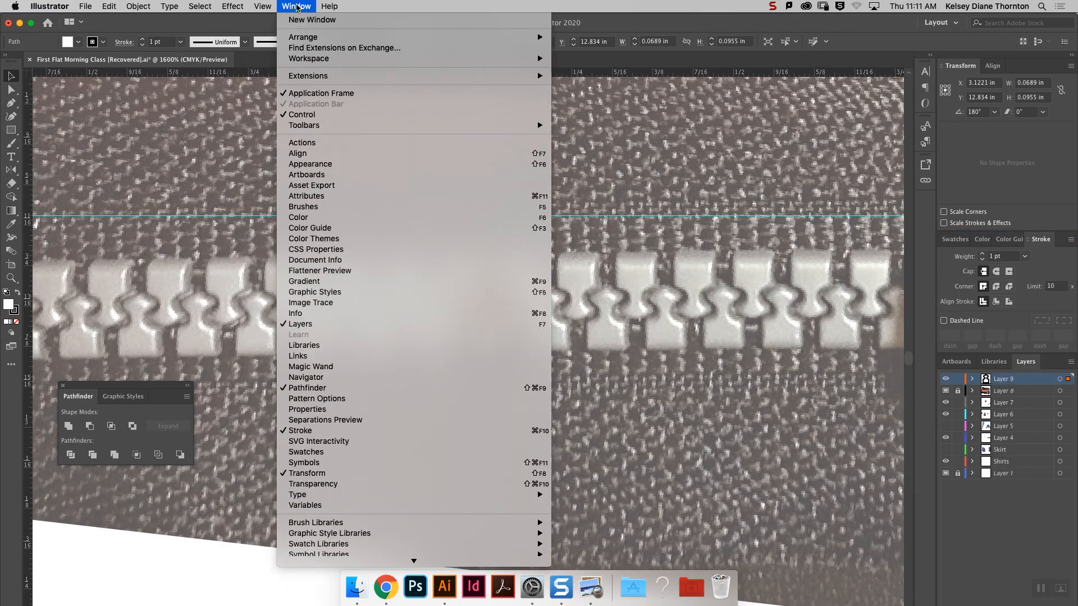
click(354, 206)
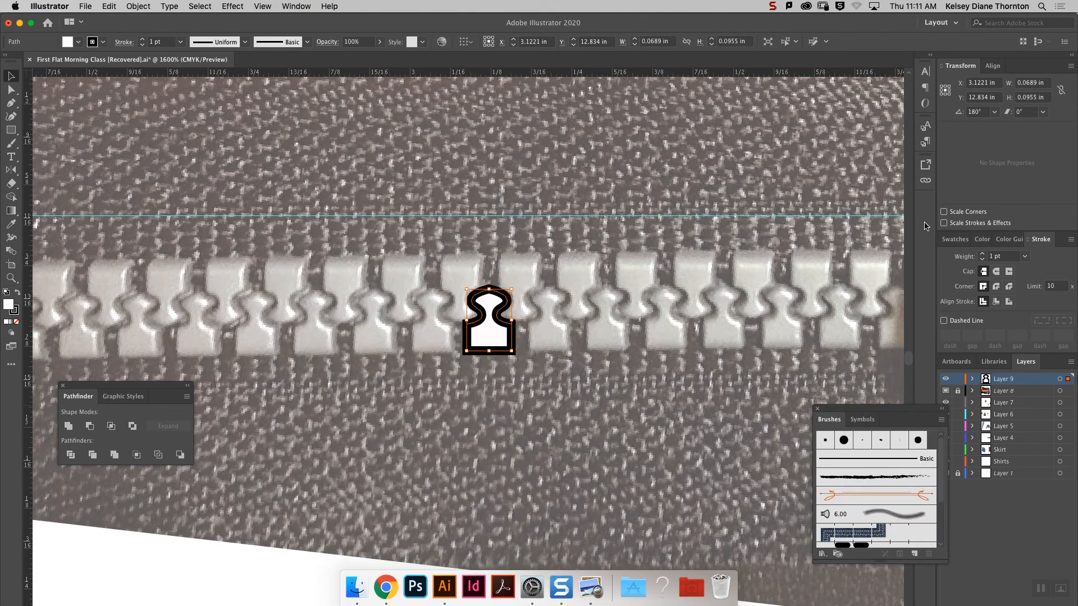
mouse_move(902, 411)
mouse_down()
mouse_move(927, 318)
mouse_move(927, 194)
mouse_move(926, 206)
mouse_up()
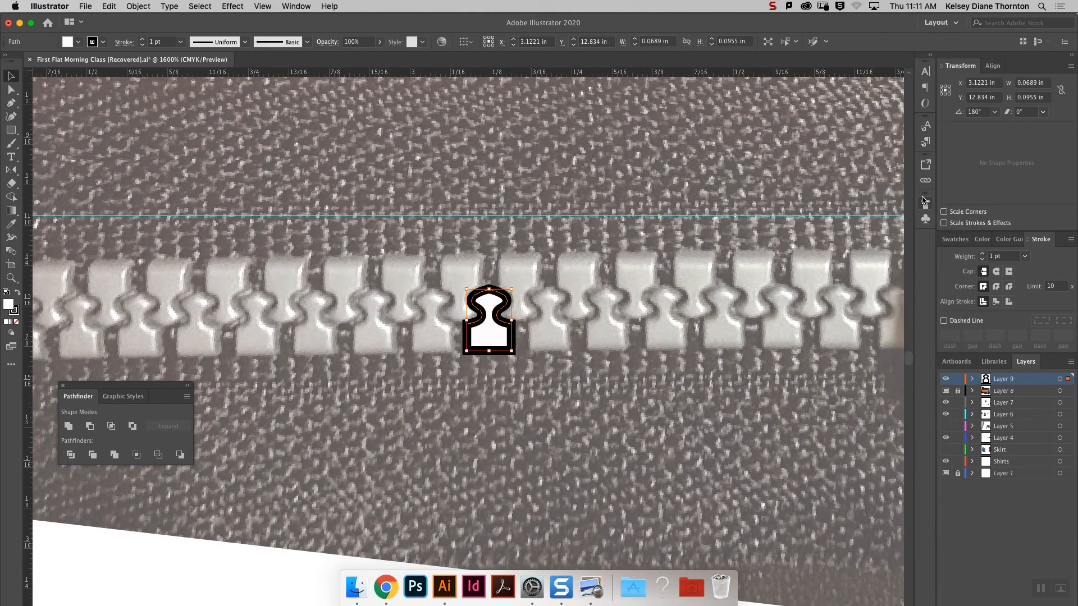
click(925, 206)
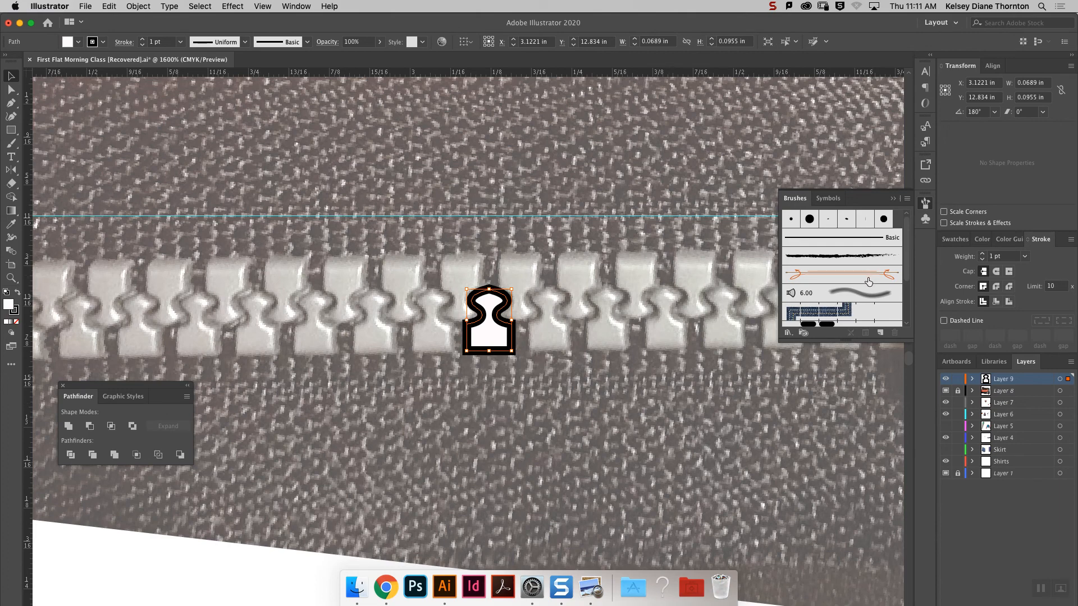
Start a new pattern brush from the selected tooth and move its options dialog aside.
scroll(867, 281, down, 3)
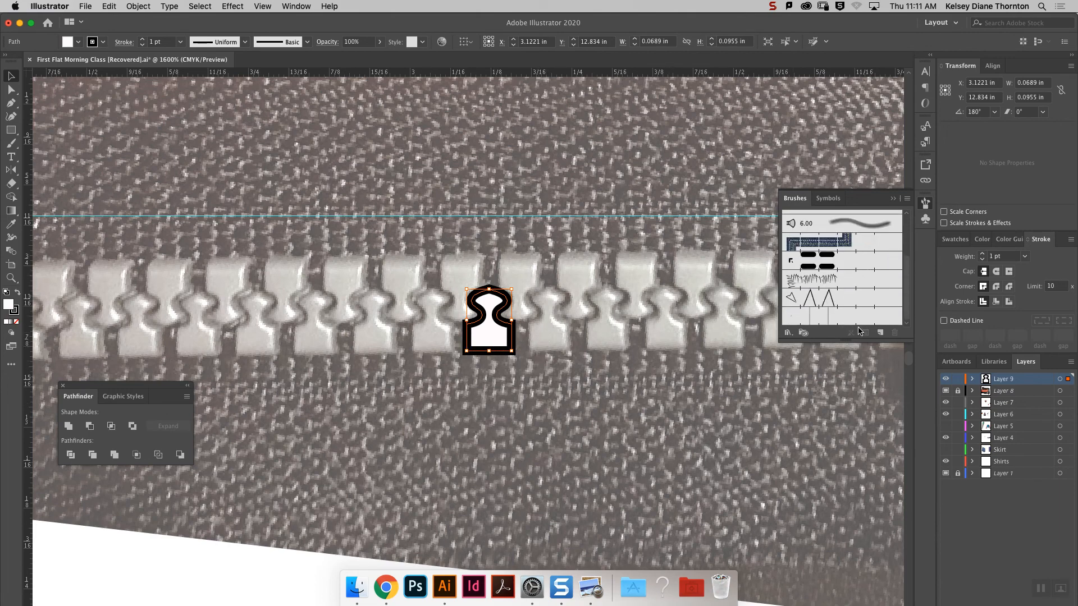
click(881, 332)
click(513, 387)
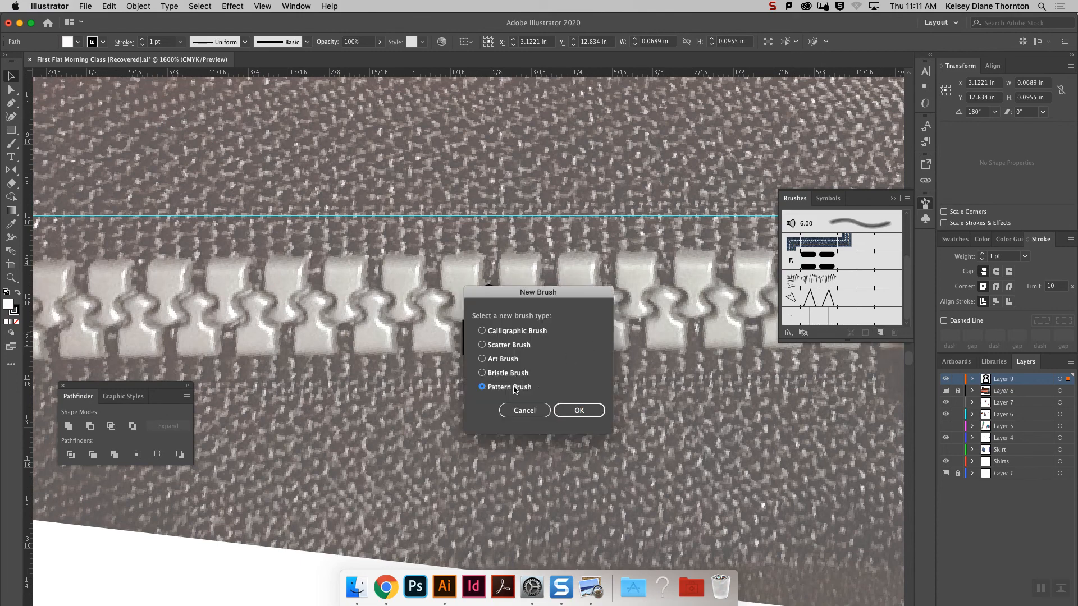
click(569, 410)
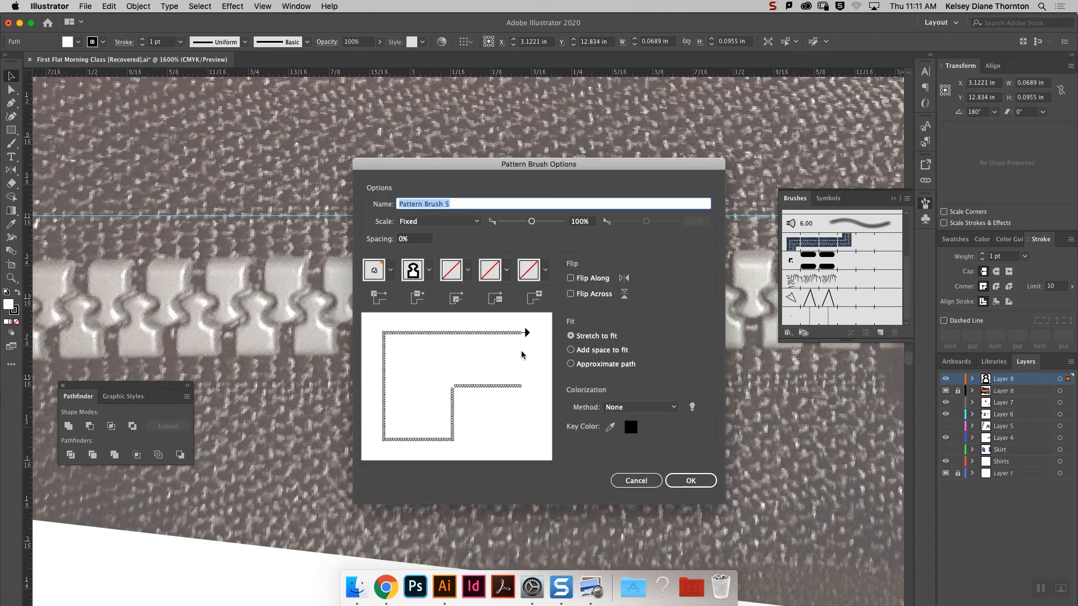
click(416, 240)
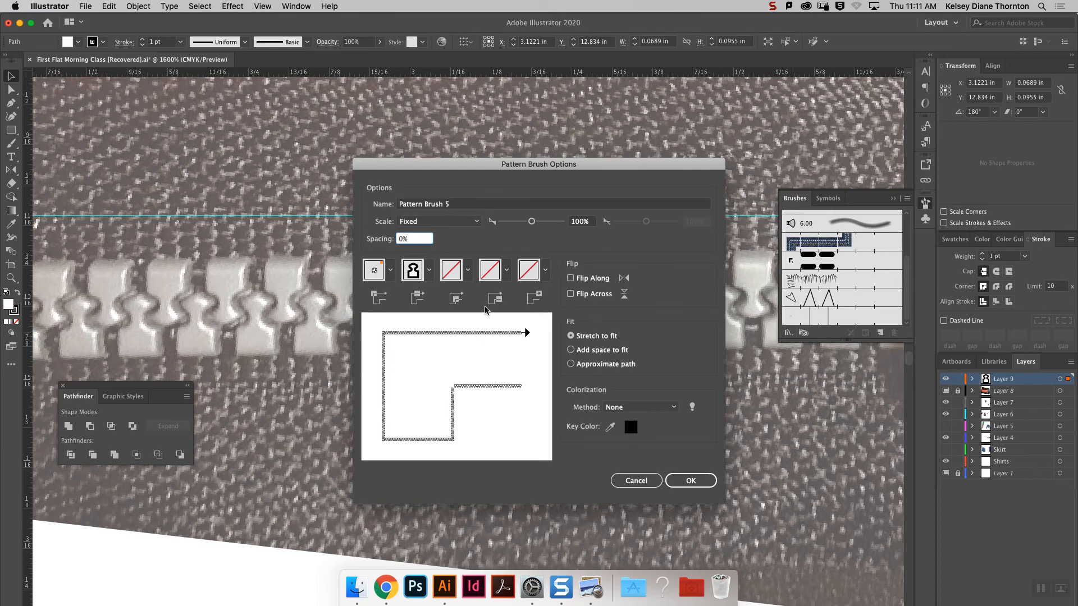
drag(469, 170, 564, 163)
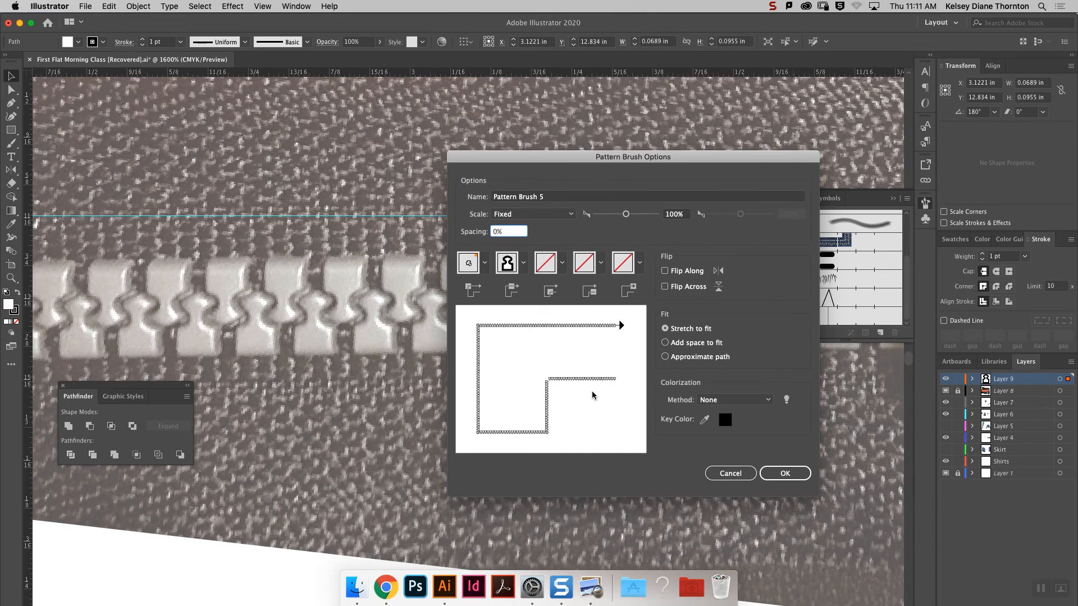
Set the pattern brush's colorization to Hue Shift with white sampled from the preview as key color, and save the brush.
click(711, 401)
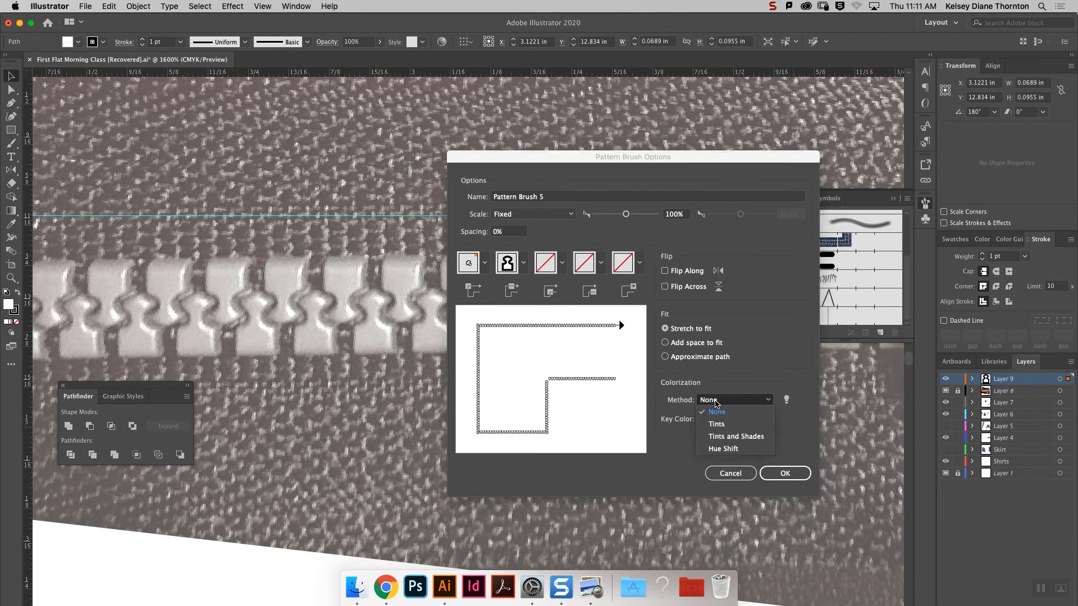
click(735, 450)
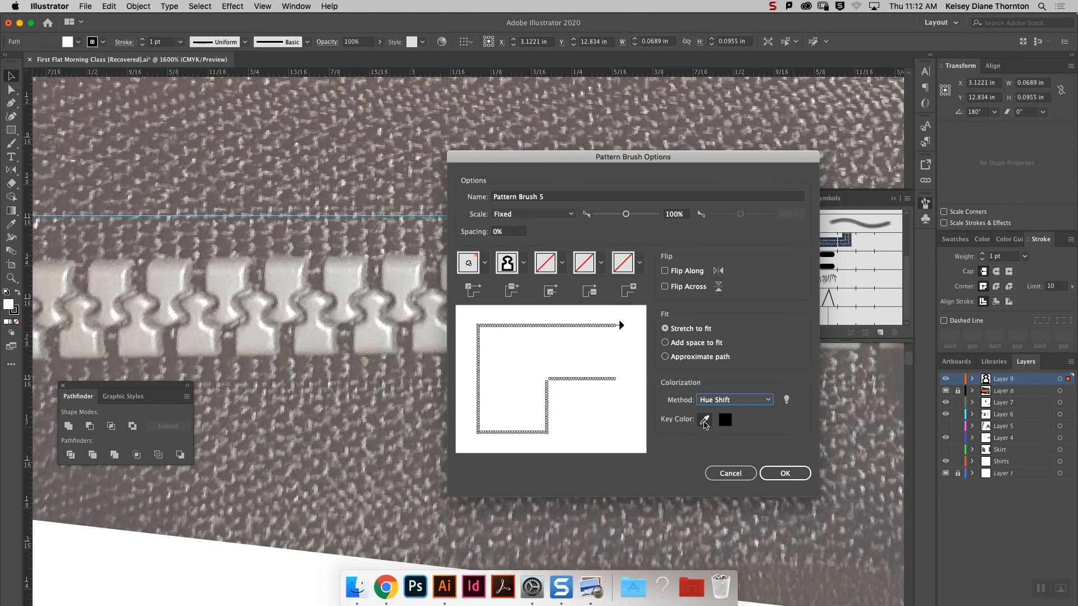
click(706, 423)
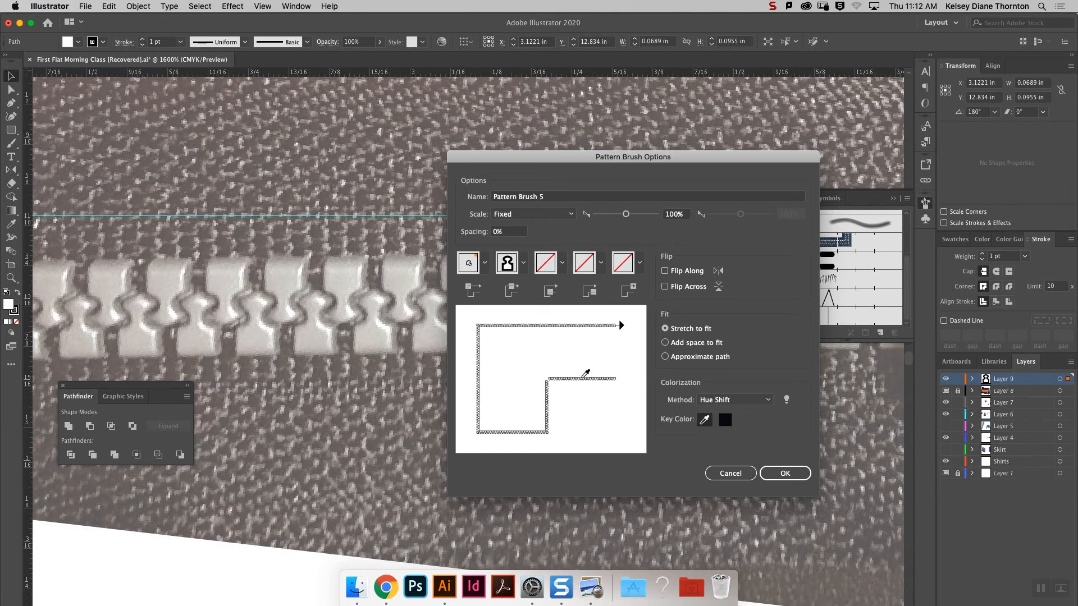
click(583, 377)
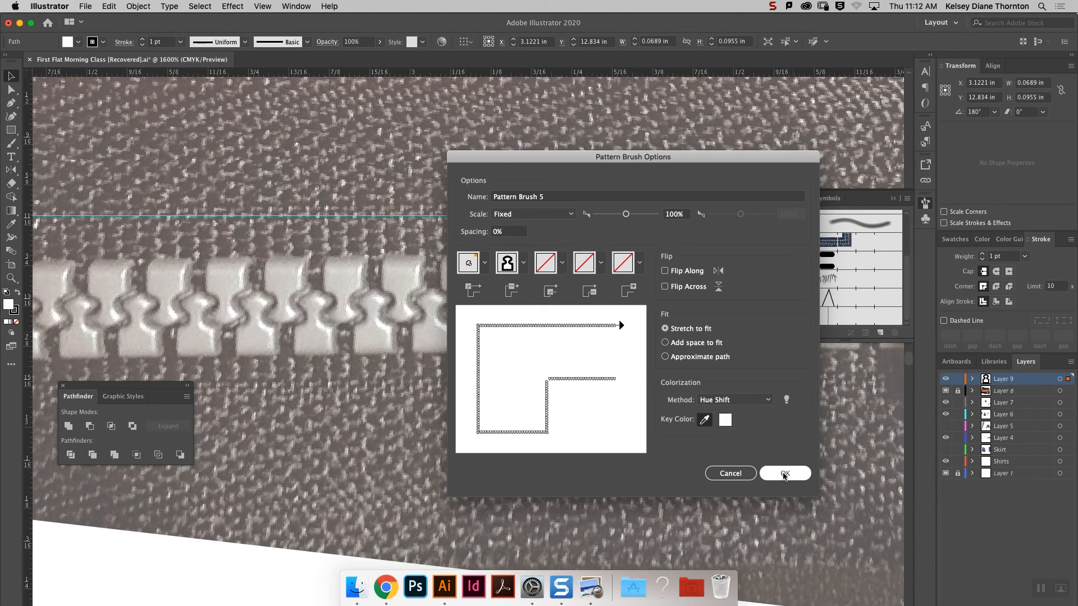
click(785, 474)
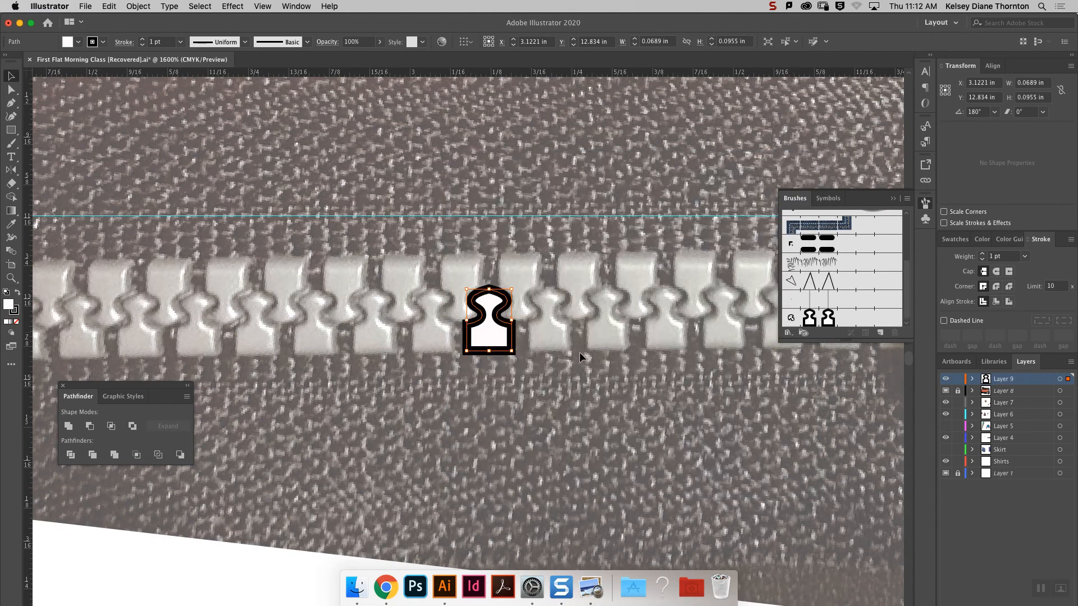
Go back from the zipper photo to the artboard with the blue and green shirt flats at 150% zoom.
key(super+minus)
key(super+minus)
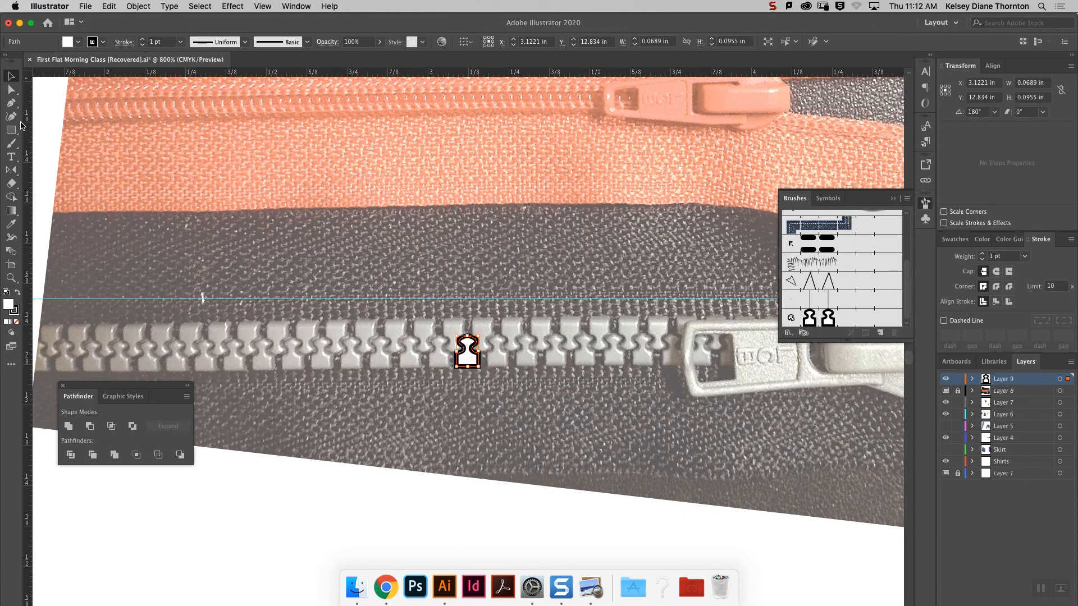
key(super+minus)
key(super+minus)
key(super+minus)
key(super+minus)
key(super+minus)
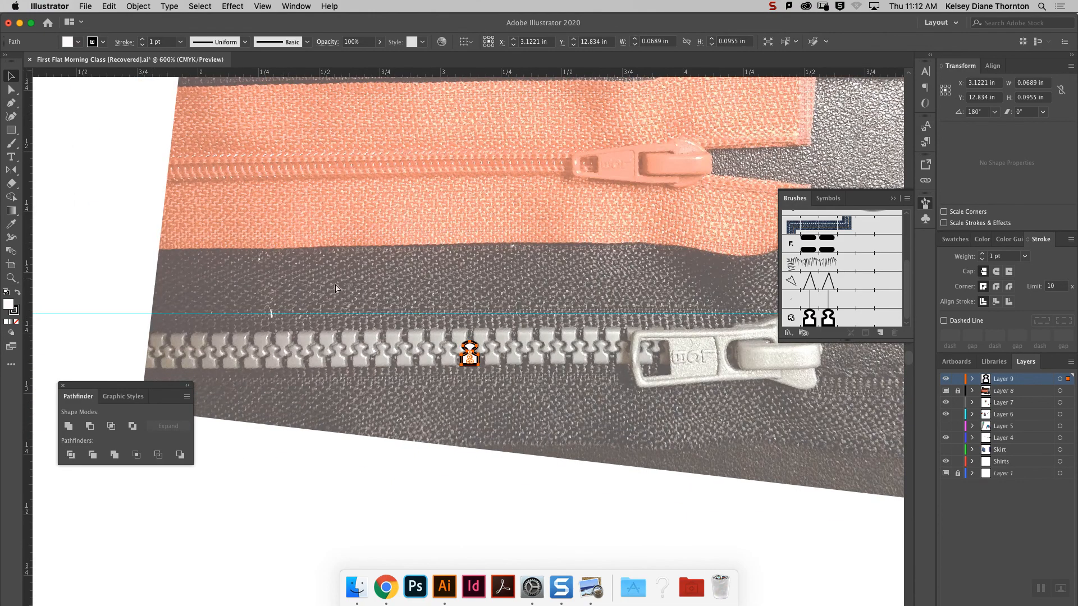
scroll(413, 309, up, 15)
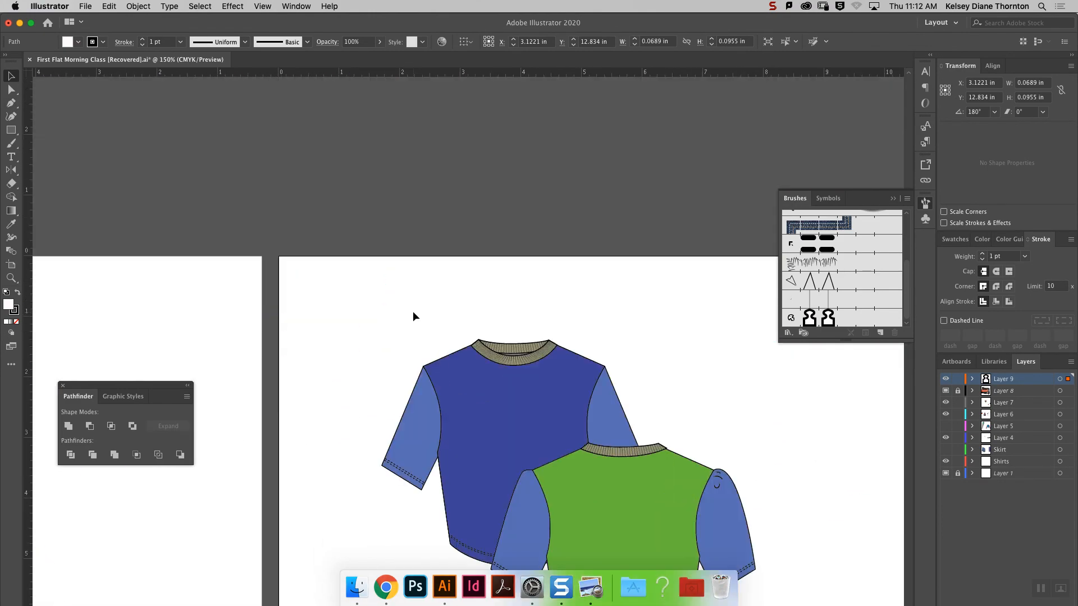
scroll(414, 309, down, 4)
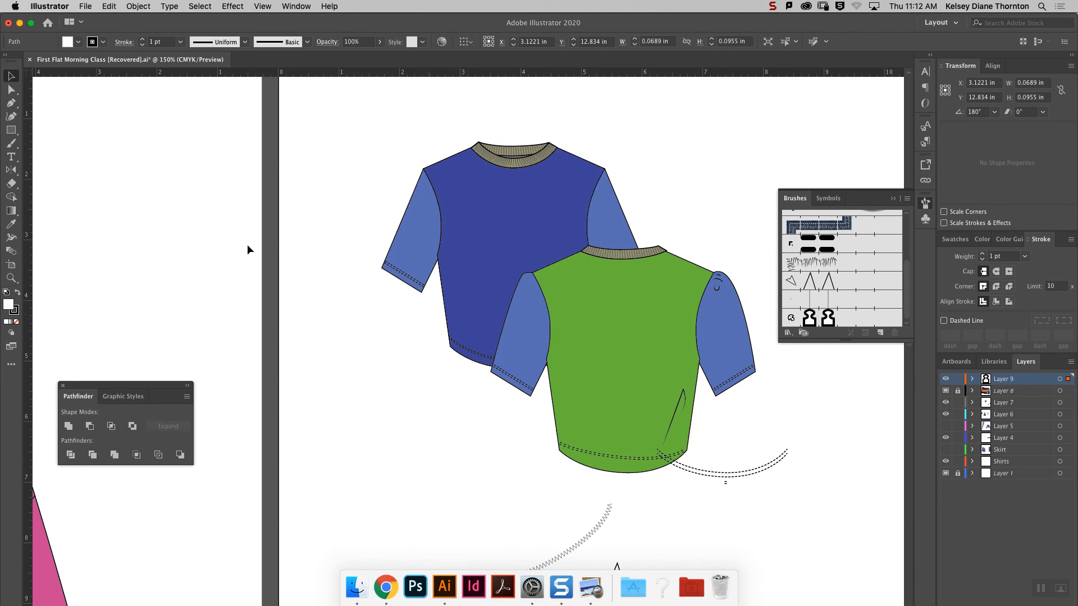
Draw a curved, unfilled line about 0.45 by 1 in from the blue shirt's neckline down the center front.
scroll(252, 247, down, 2)
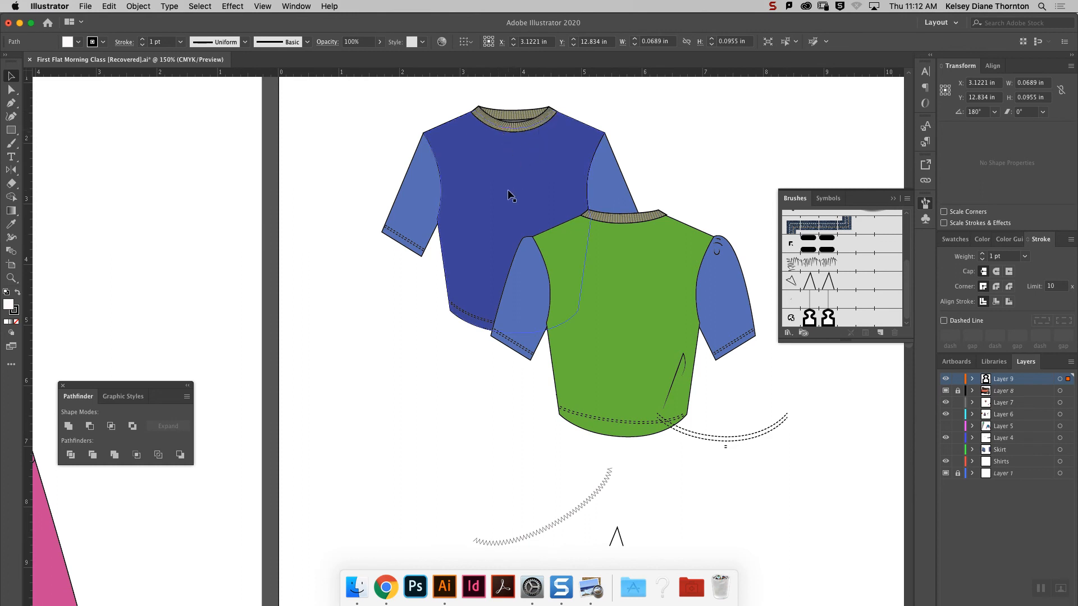
click(11, 104)
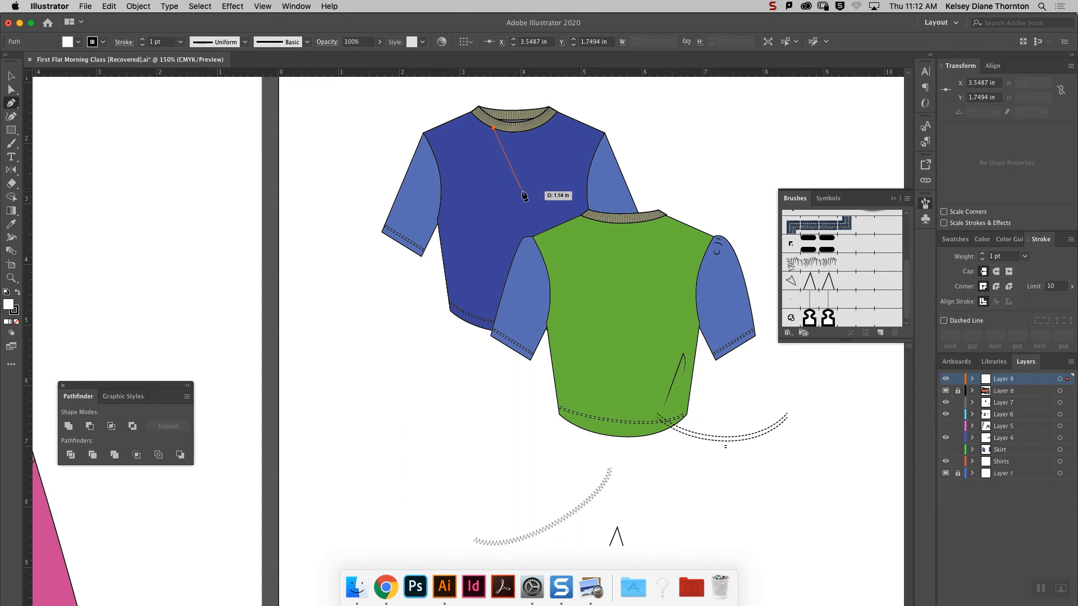
drag(519, 190, 526, 214)
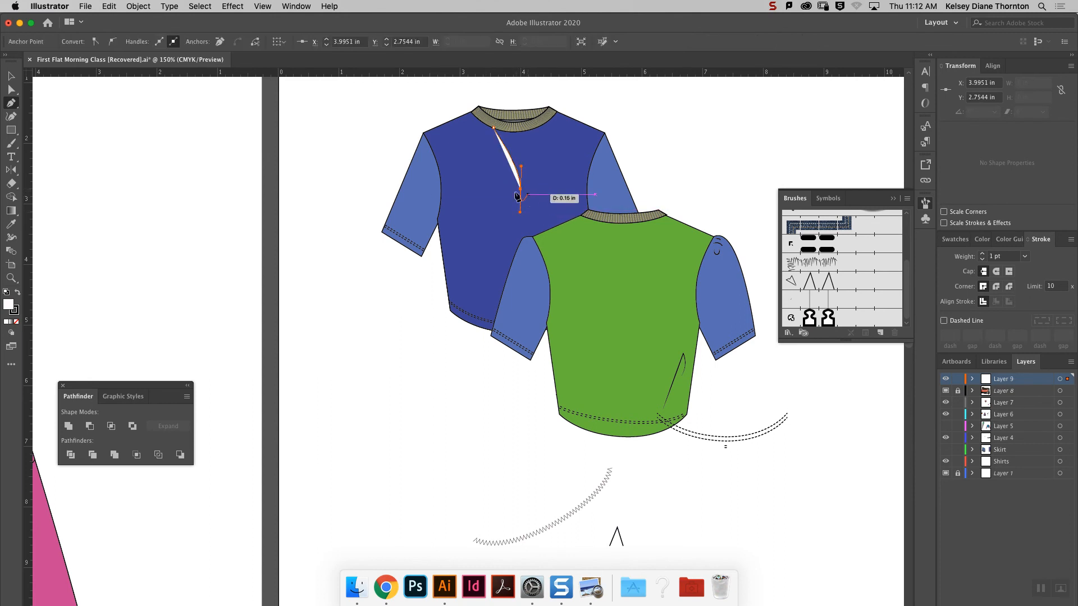
key(v)
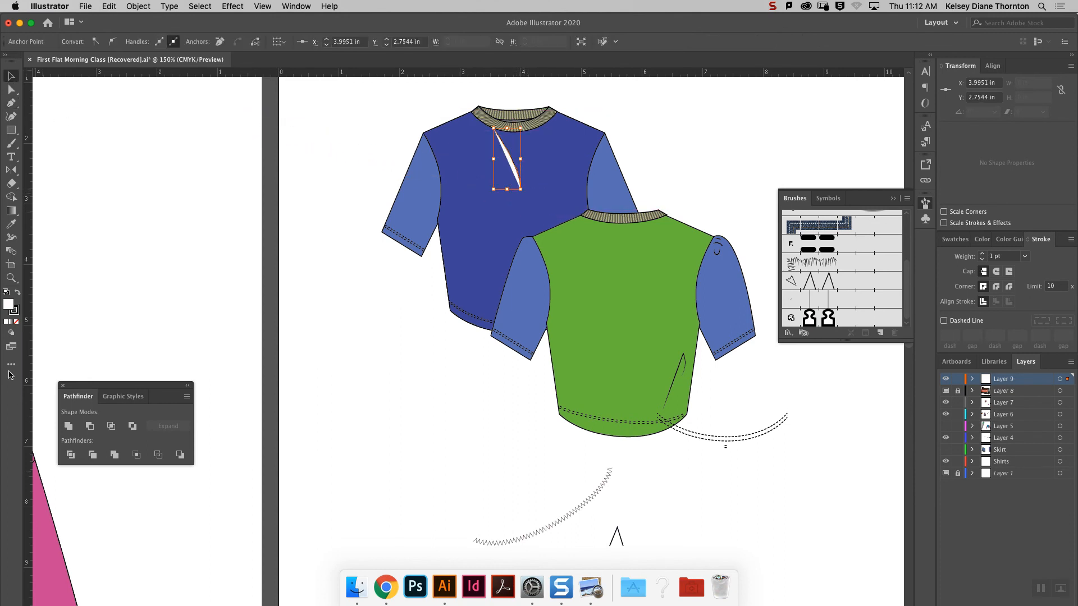
click(17, 322)
Recolor the blue shirt's body with a pale yellow fill.
click(532, 207)
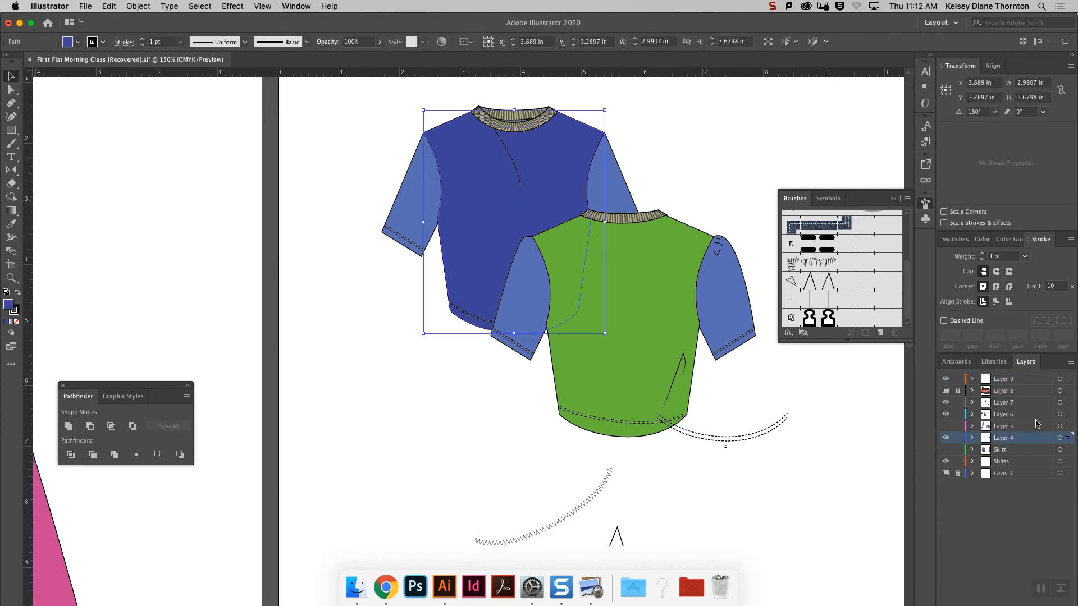
click(972, 240)
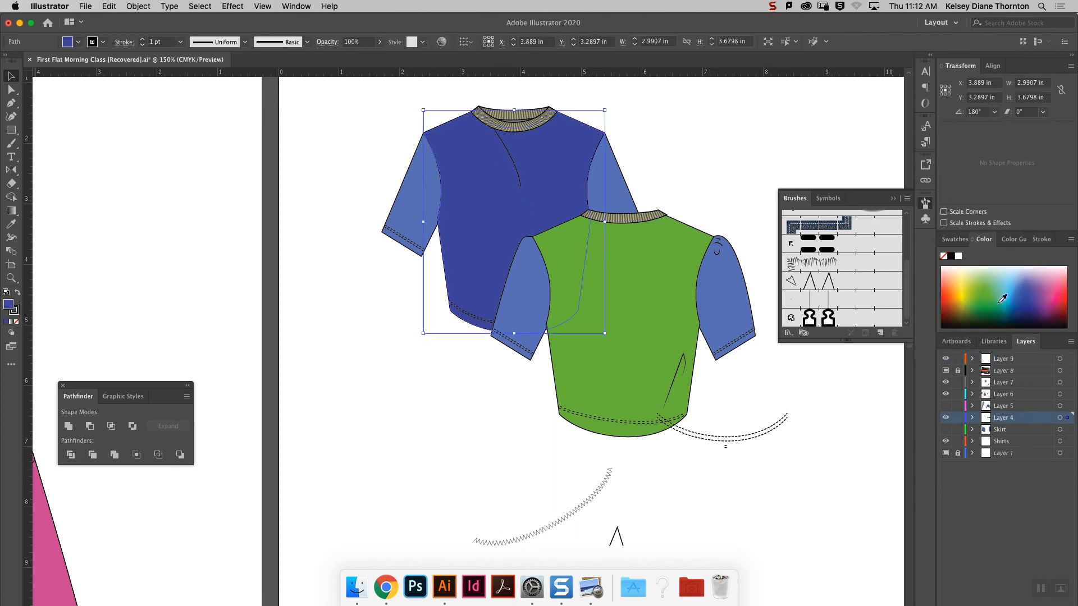
click(965, 281)
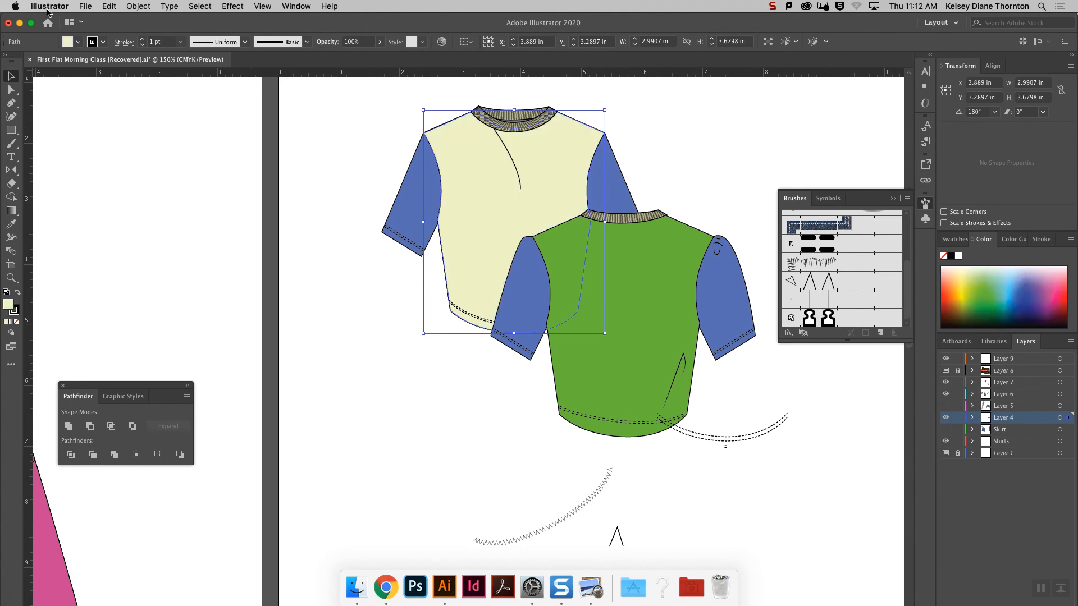
click(318, 92)
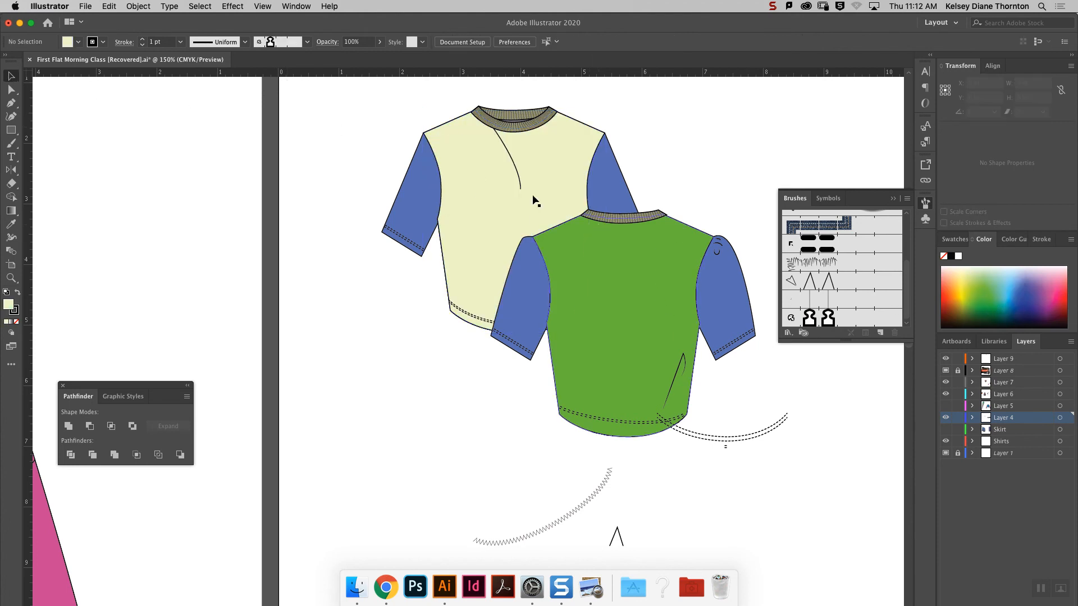
Reflect a copy of the neckline curve vertically about its lower endpoint, and move both curves about 0.11 in left and 0.05 in up.
click(517, 175)
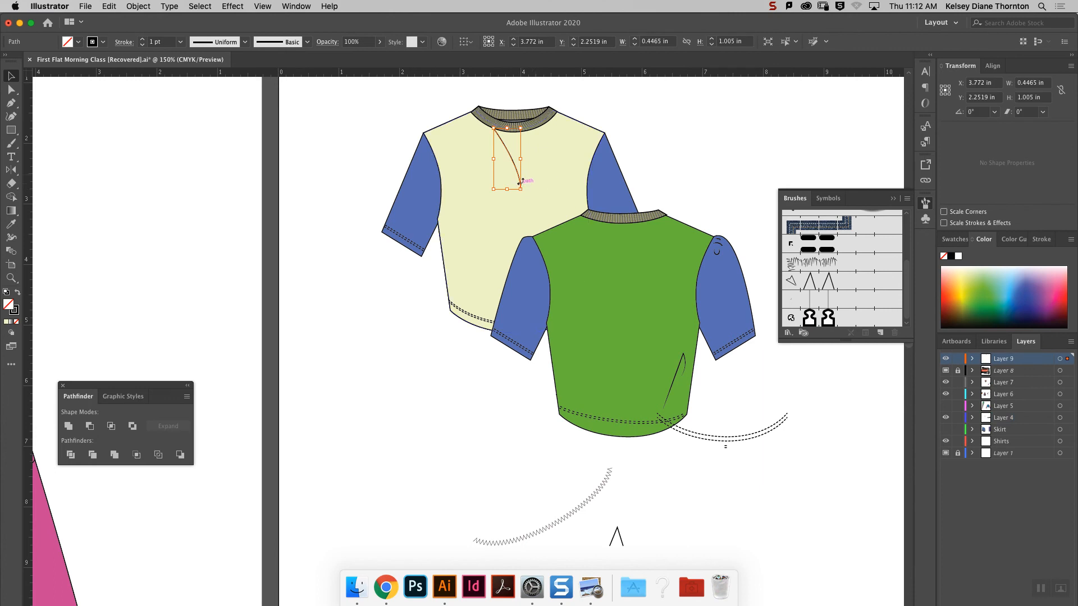
click(11, 170)
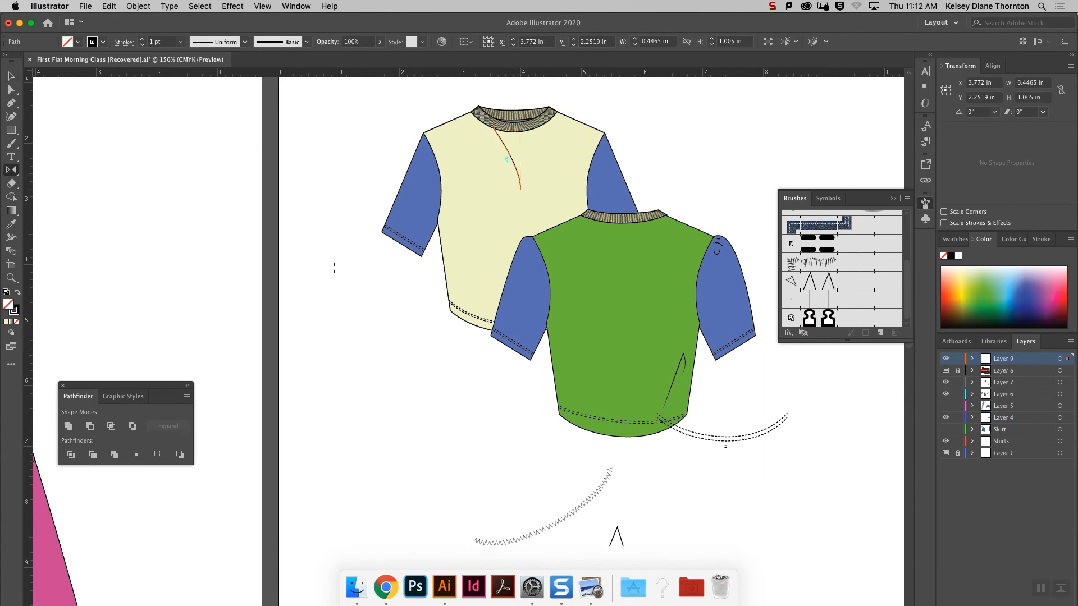
alt+click(520, 190)
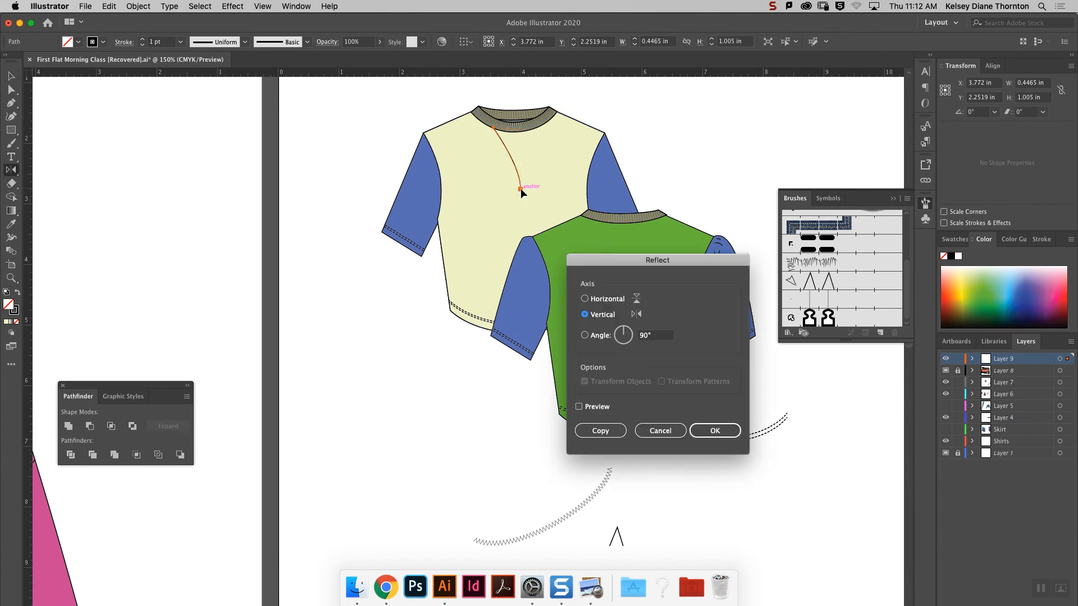
click(596, 430)
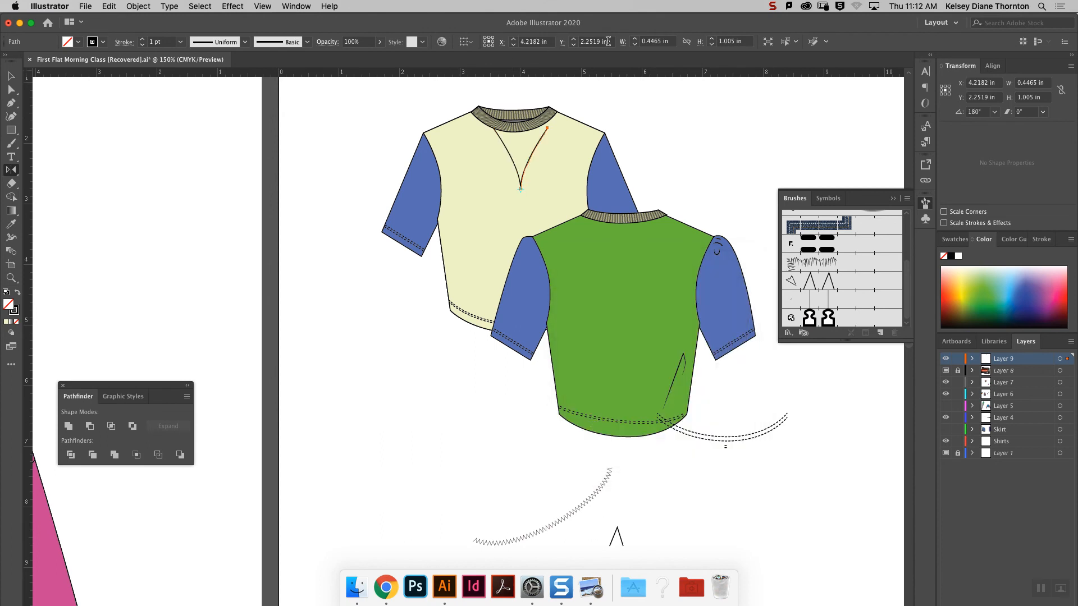
key(v)
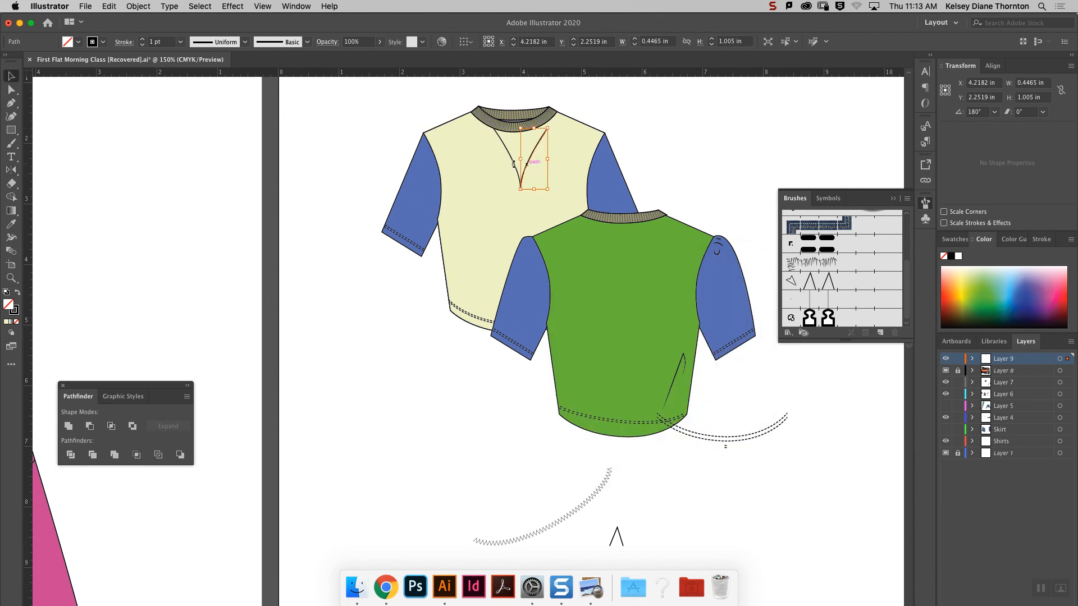
shift+click(513, 164)
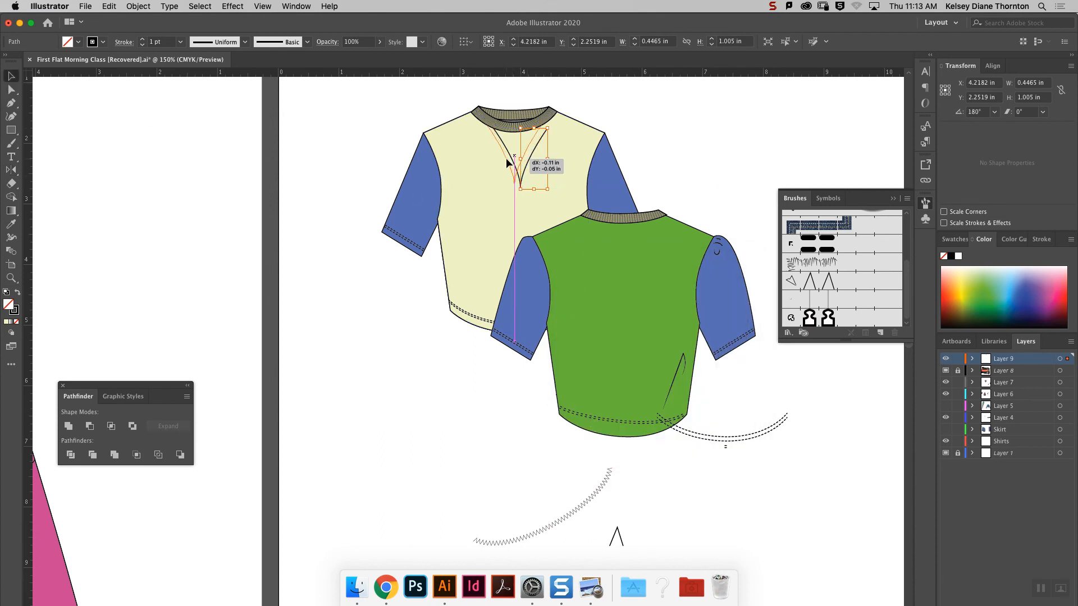
click(633, 115)
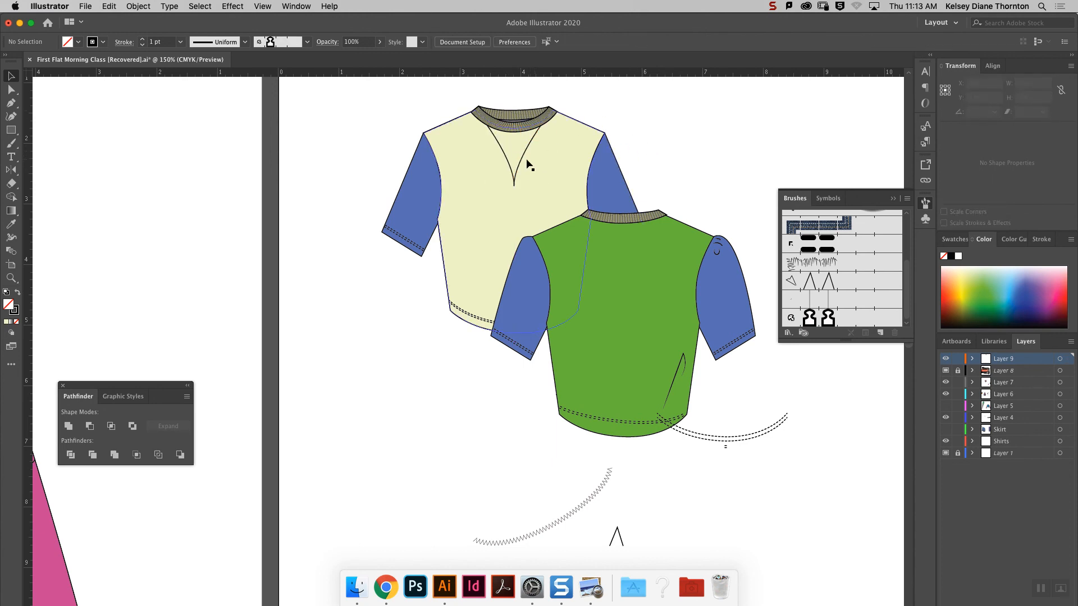
Apply the zipper-tooth pattern brush to the left neckline curve and color its stroke teal.
click(512, 160)
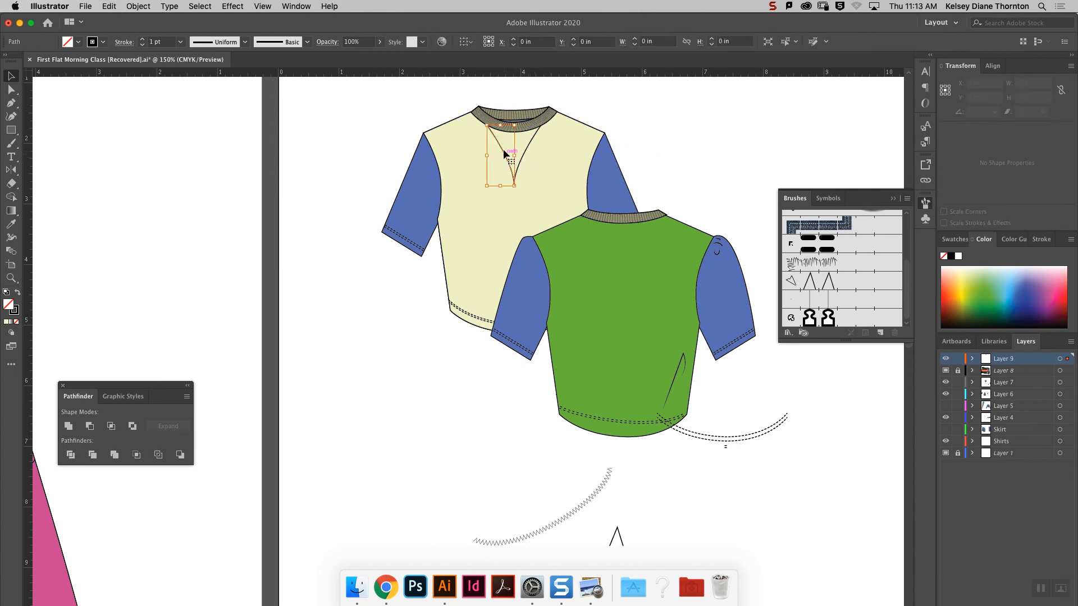
click(823, 320)
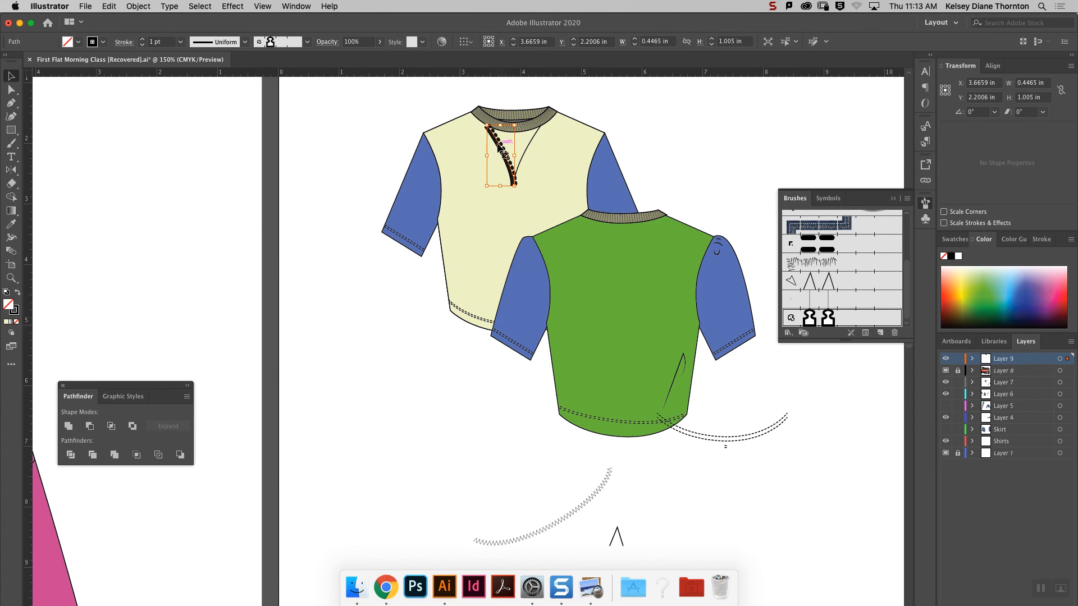
key(super+equal)
key(super+equal)
key(super+equal)
key(super+equal)
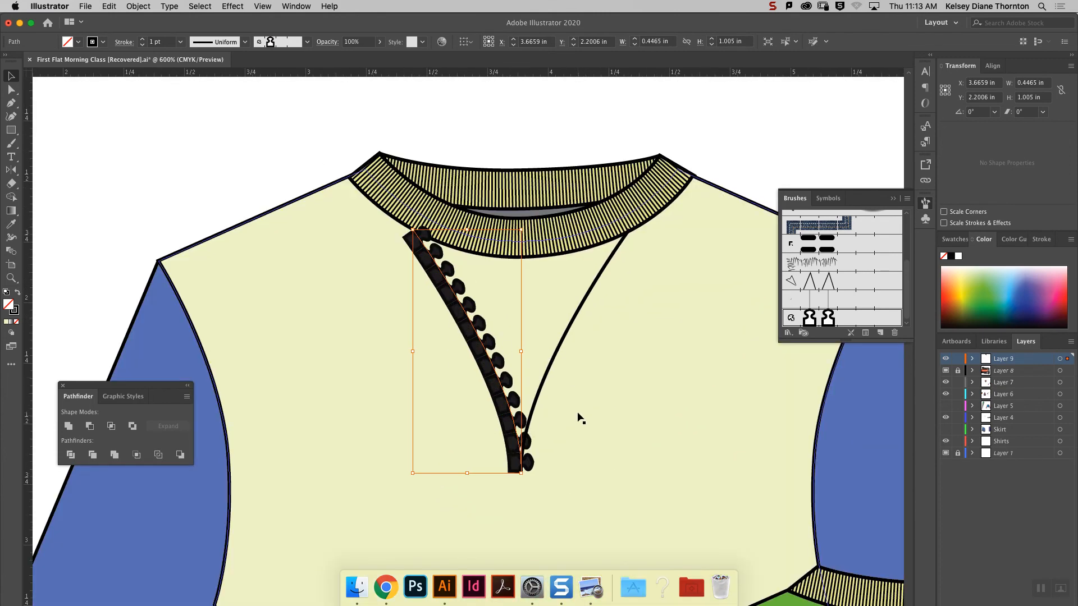
click(16, 313)
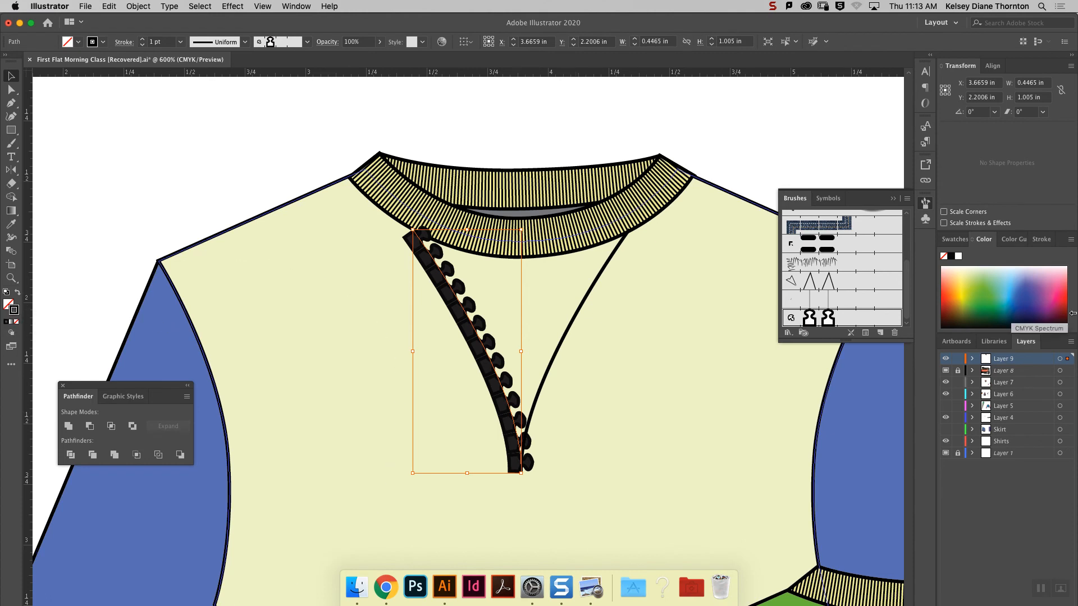
click(1003, 287)
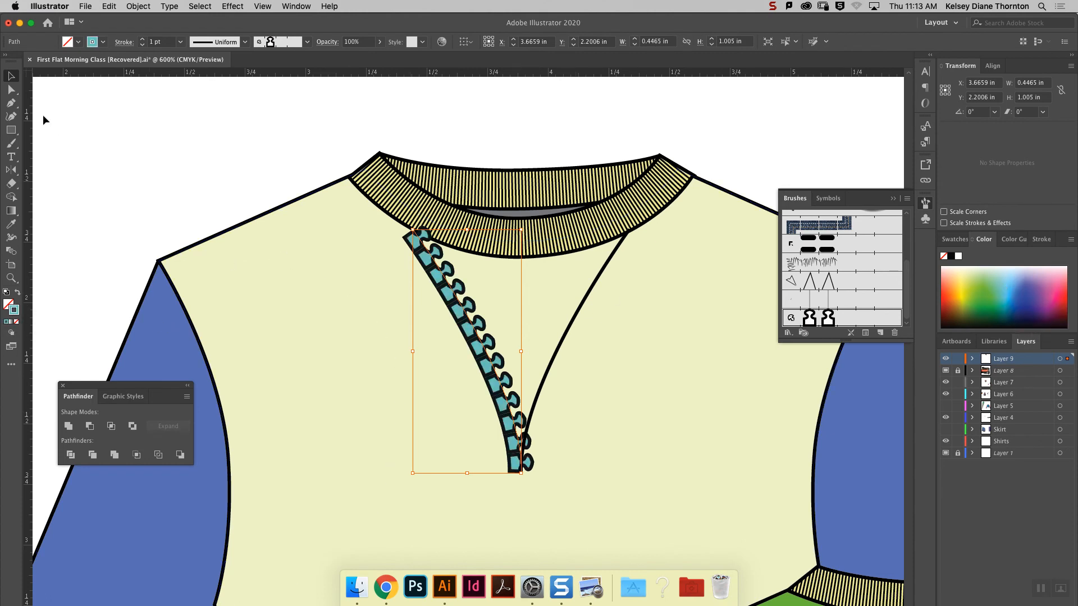
click(468, 477)
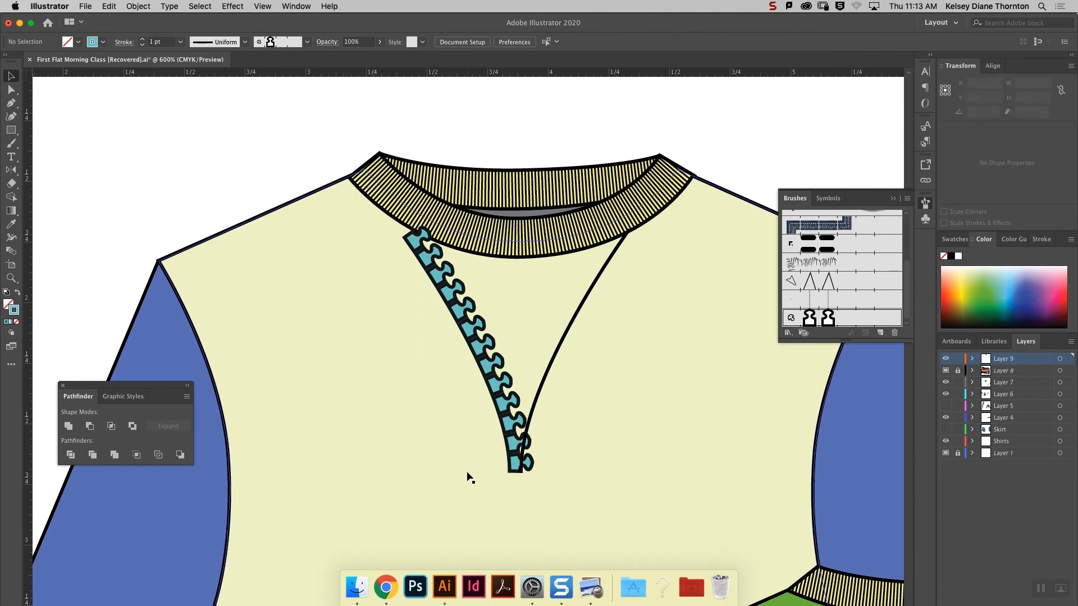
Apply the zipper-tooth pattern brush to the right neckline curve and color its stroke dark blue.
click(549, 365)
click(827, 318)
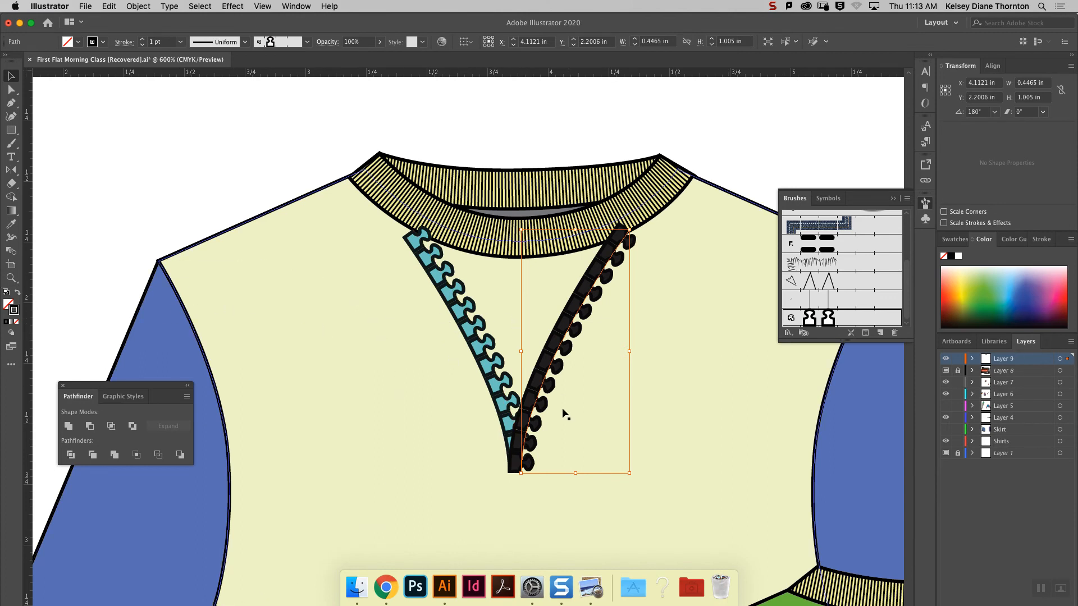
click(1019, 300)
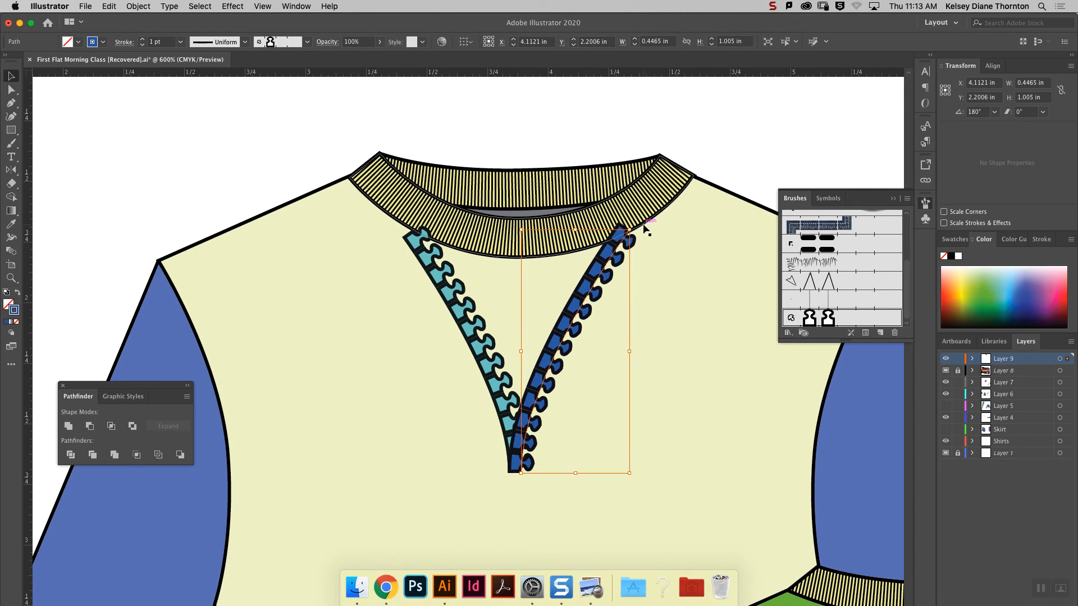
Flip the brush across the path in the right zipper line's stroke options, with preview on, so its teeth face inward.
drag(906, 313, 906, 318)
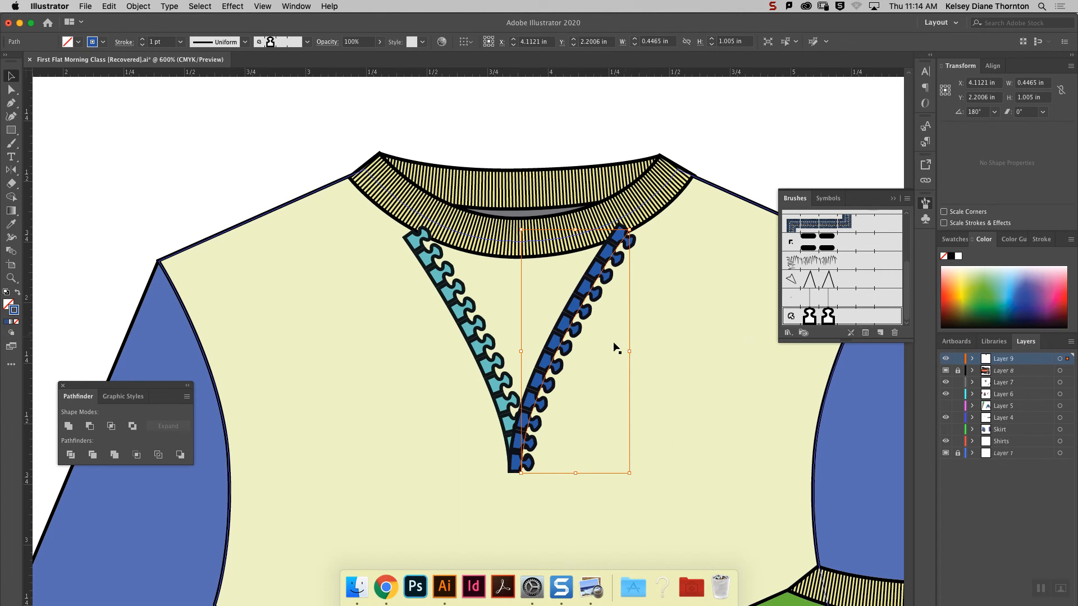
click(865, 332)
drag(551, 239, 283, 192)
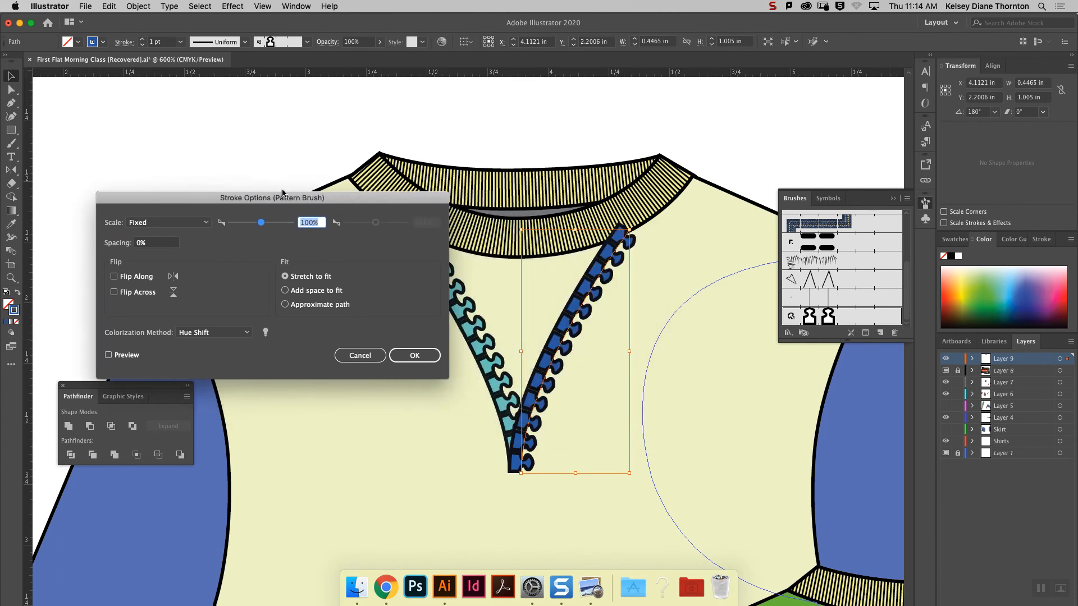
click(115, 278)
click(115, 276)
click(109, 356)
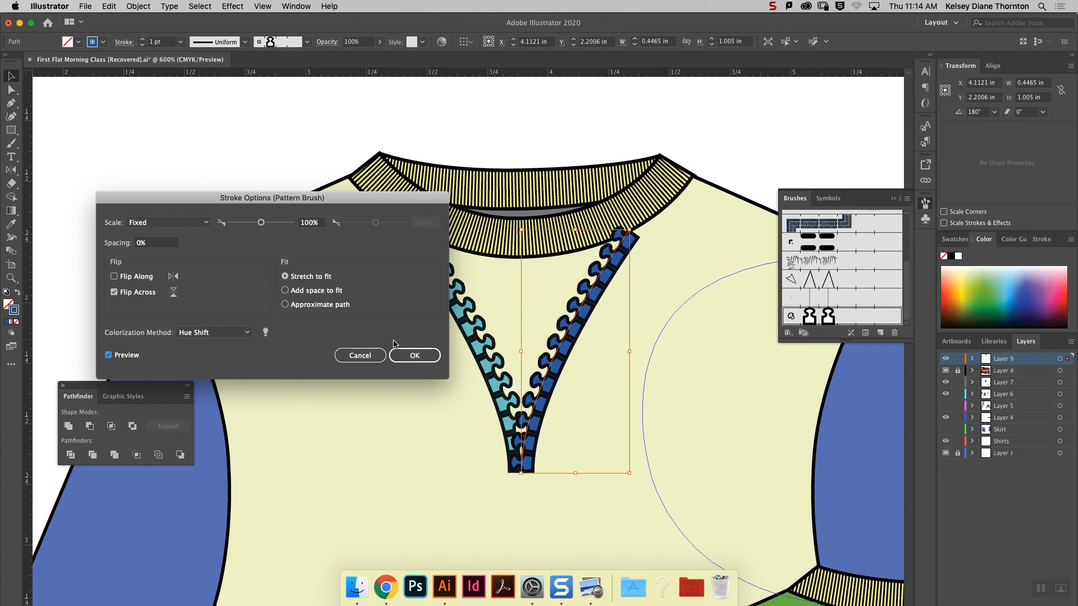
click(418, 356)
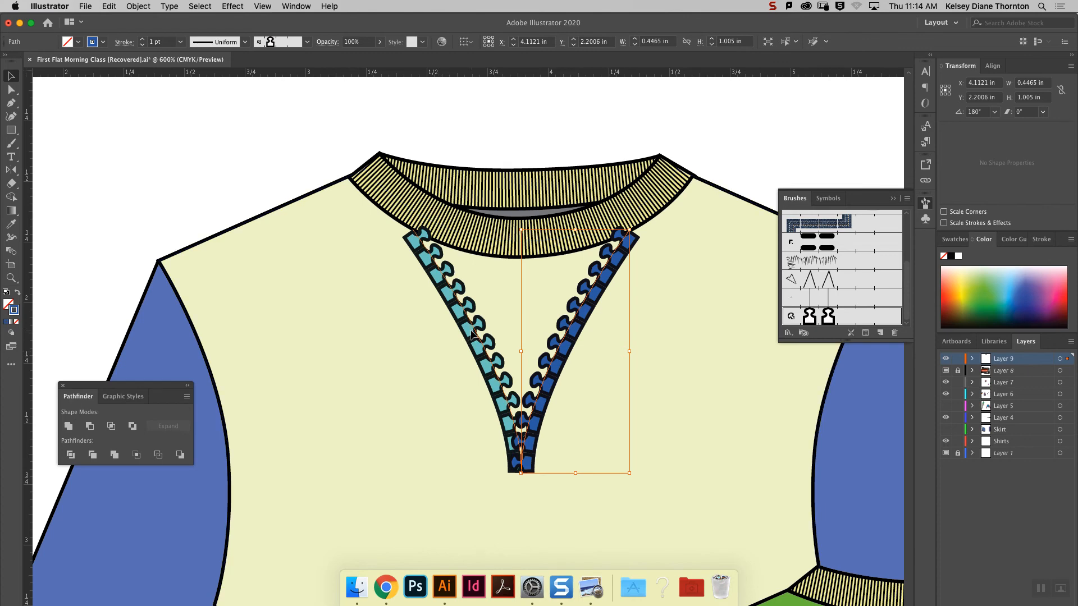
Set the stroke weight of both zipper lines to 0.5 pt.
shift+click(447, 355)
click(142, 45)
click(142, 45)
click(258, 98)
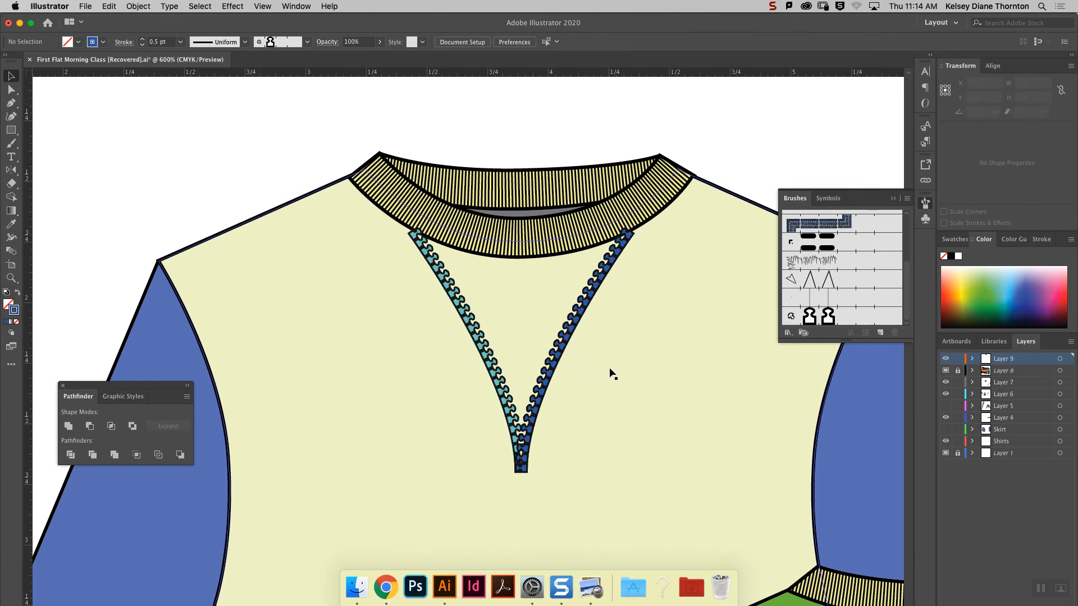
Return to the zipper template photo with the traced tooth.
scroll(616, 368, down, 8)
scroll(618, 370, up, 3)
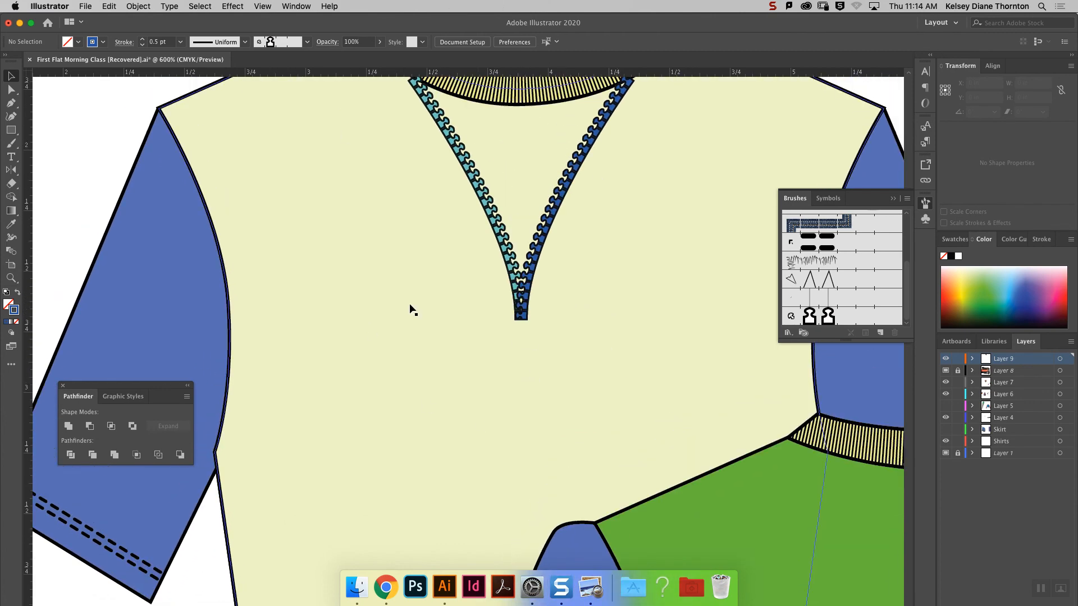
scroll(592, 403, down, 20)
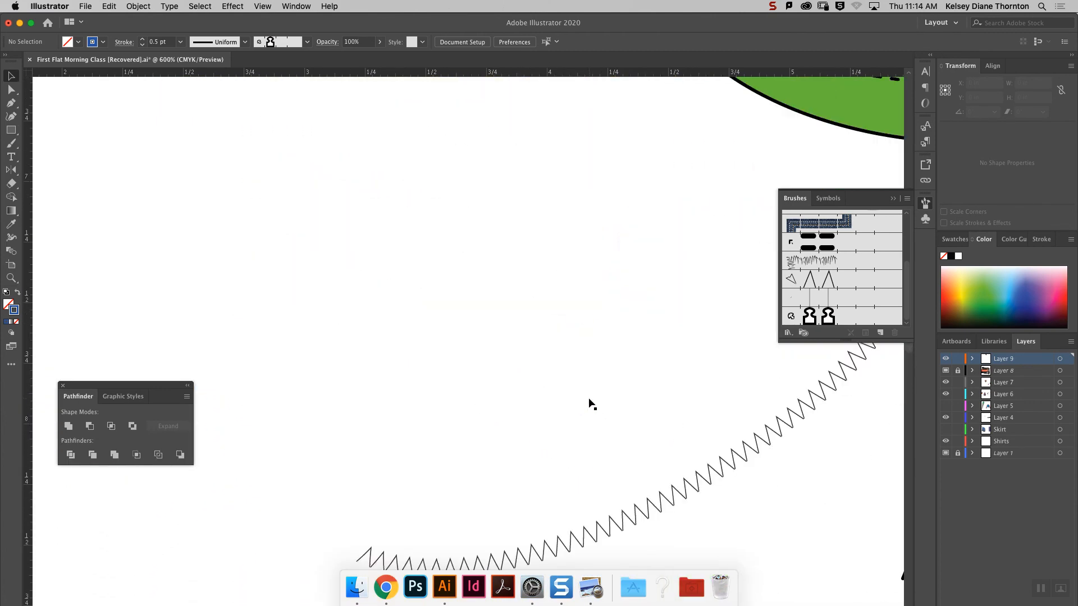
scroll(591, 404, up, 20)
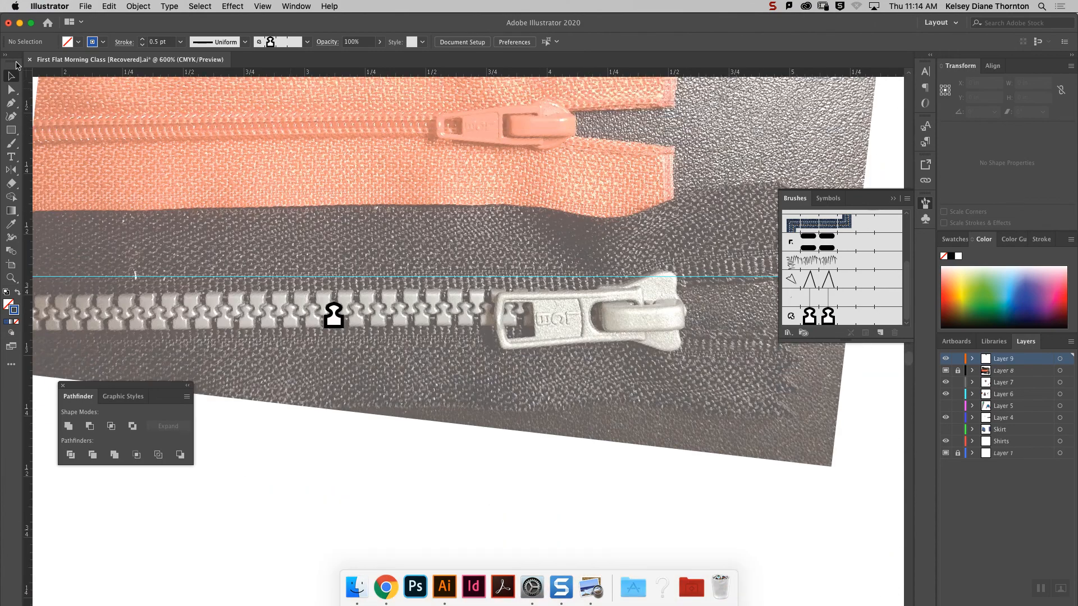
Try outlining the silver zipper's pull in the photo with a rectangle about 0.61 by 0.22 in.
click(11, 130)
drag(499, 292, 645, 345)
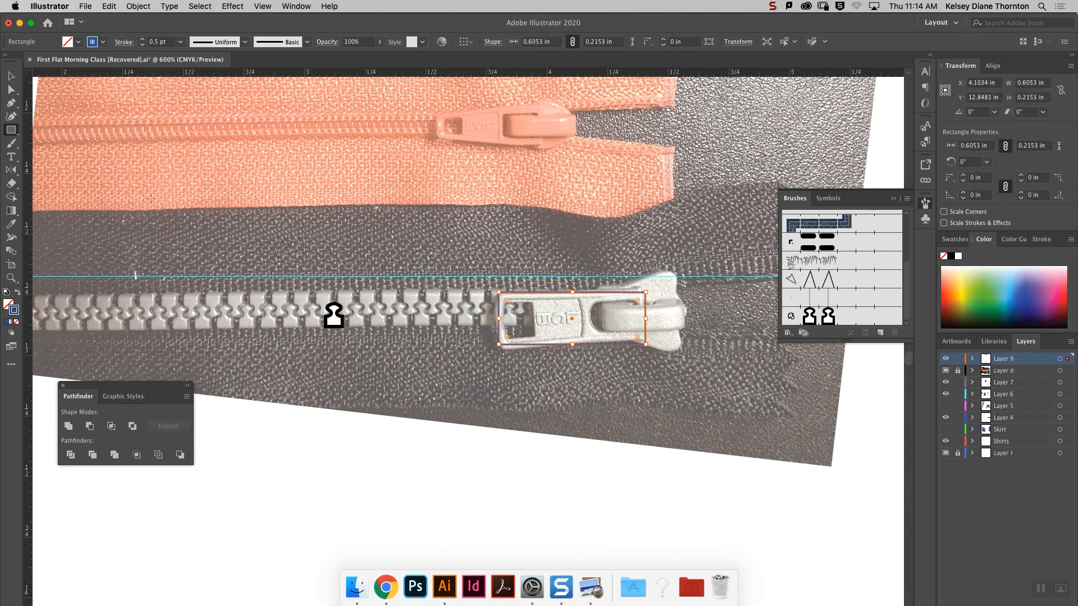
click(11, 76)
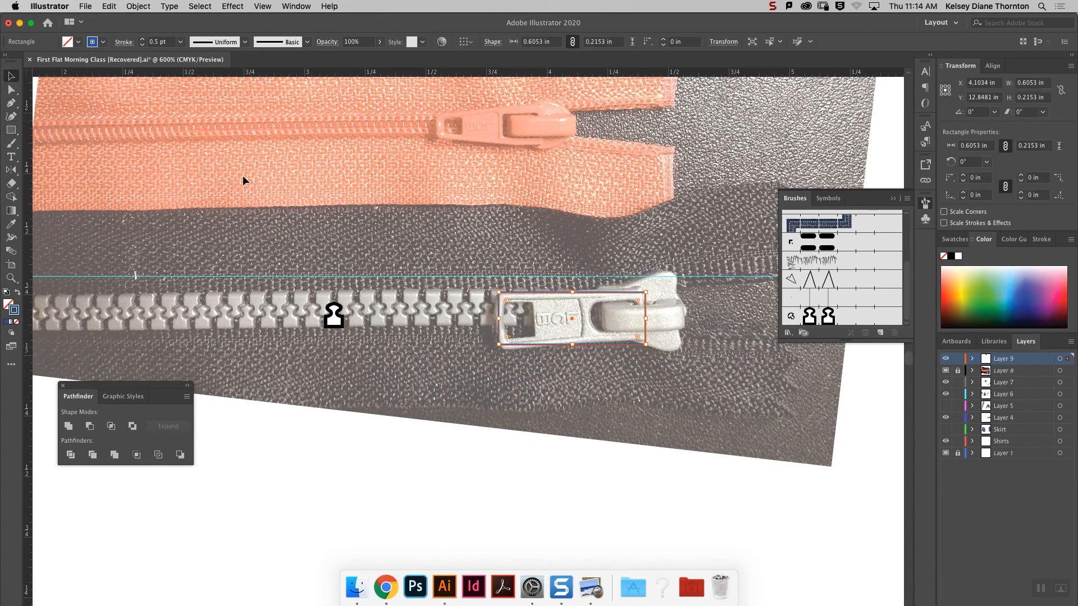
click(559, 339)
Select the traced zipper tooth and examine it against the photo at 2400% zoom.
click(335, 319)
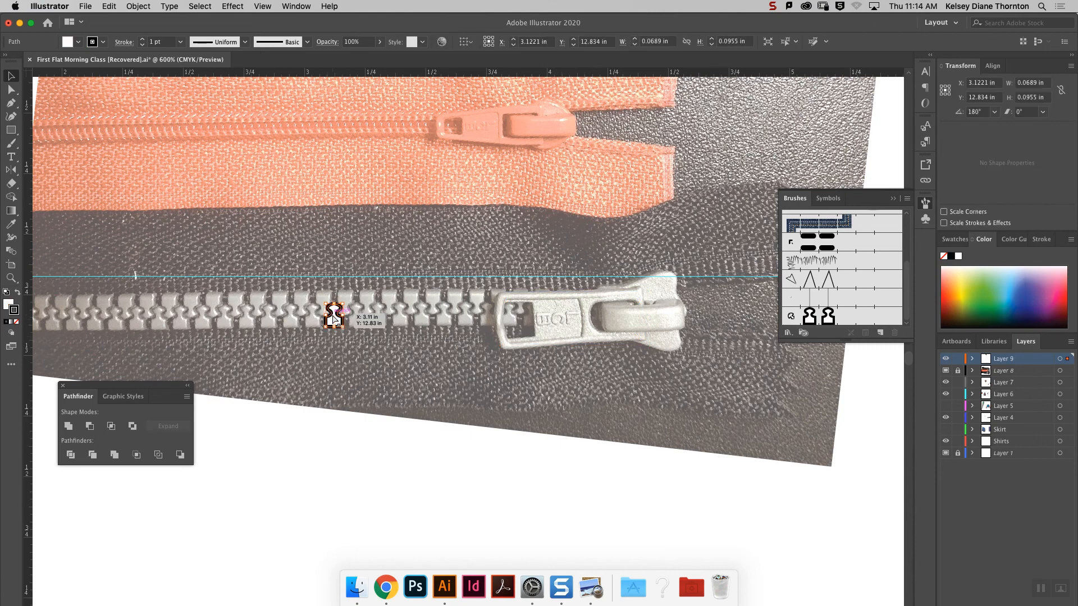
key(super+equal)
key(super+equal)
key(super+equal)
key(super+equal)
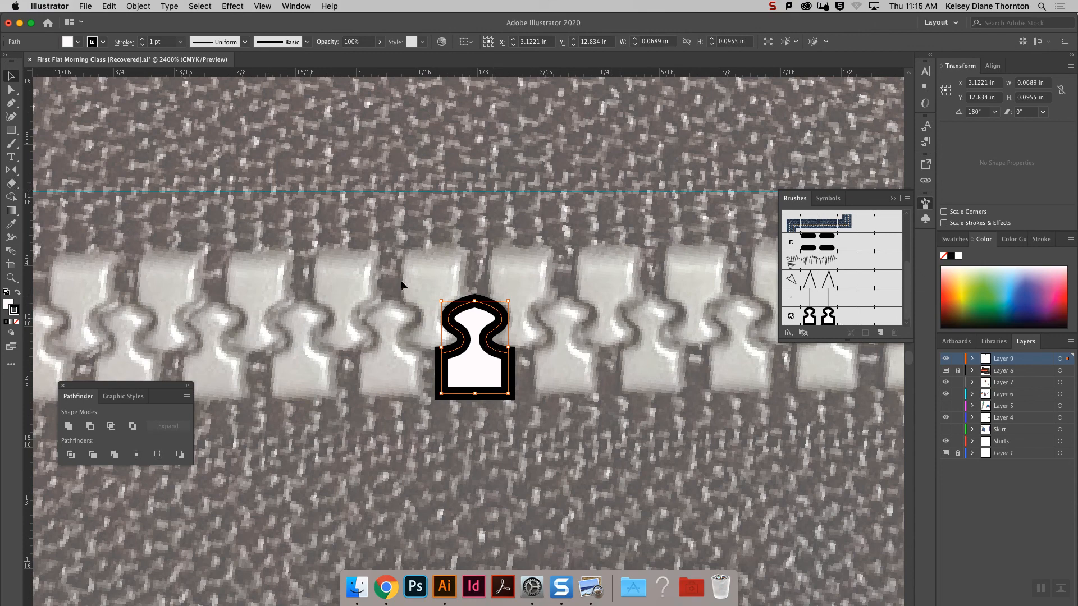
Create a copy of the traced zipper tooth reflected across the horizontal axis and shift it to interlock with the original.
click(140, 7)
mouse_move(154, 21)
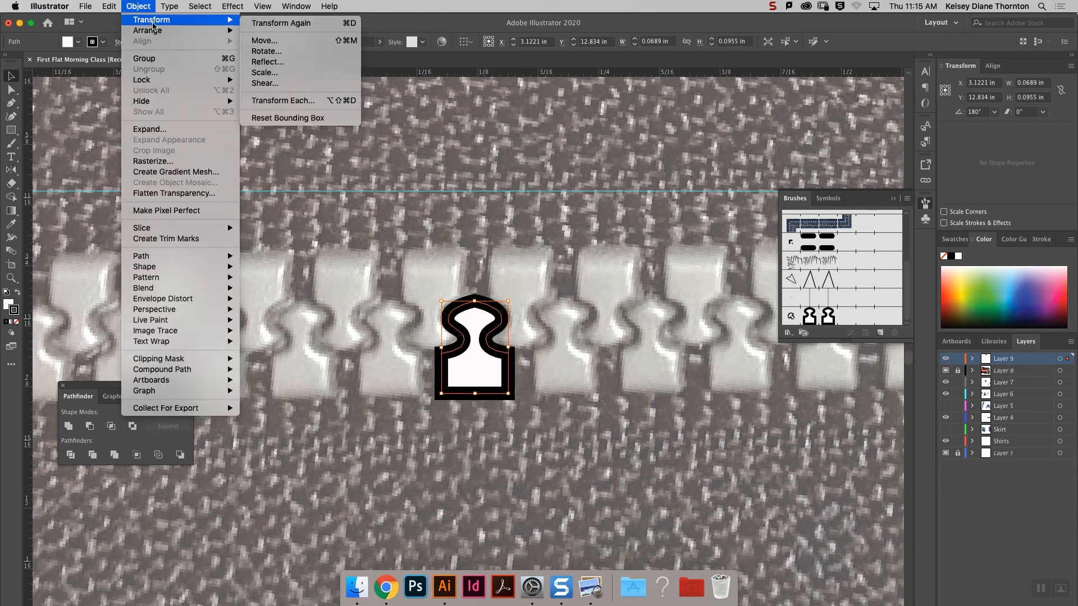
click(302, 63)
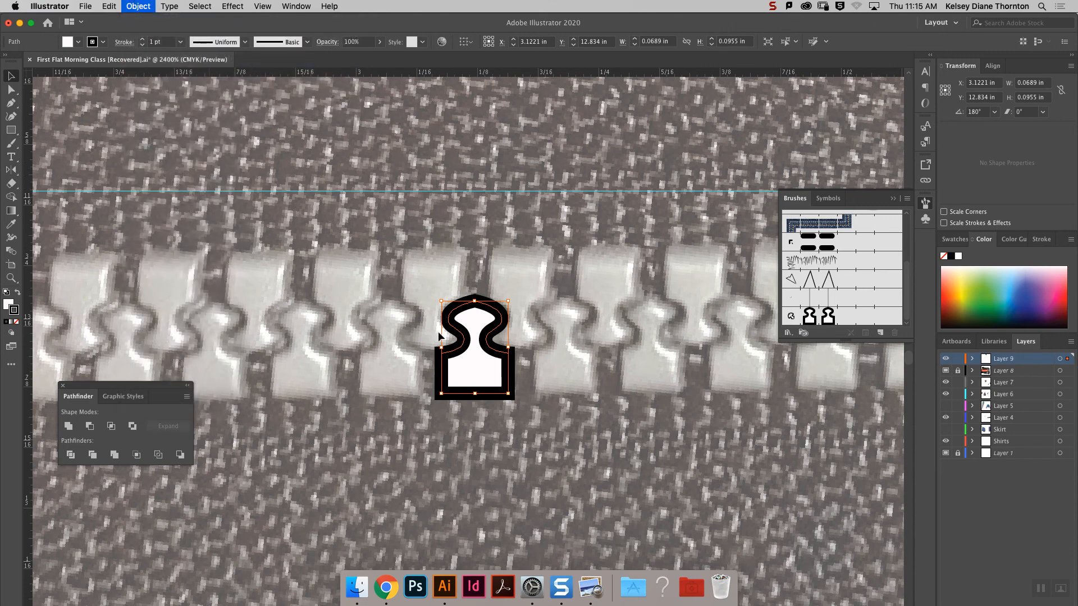
click(585, 298)
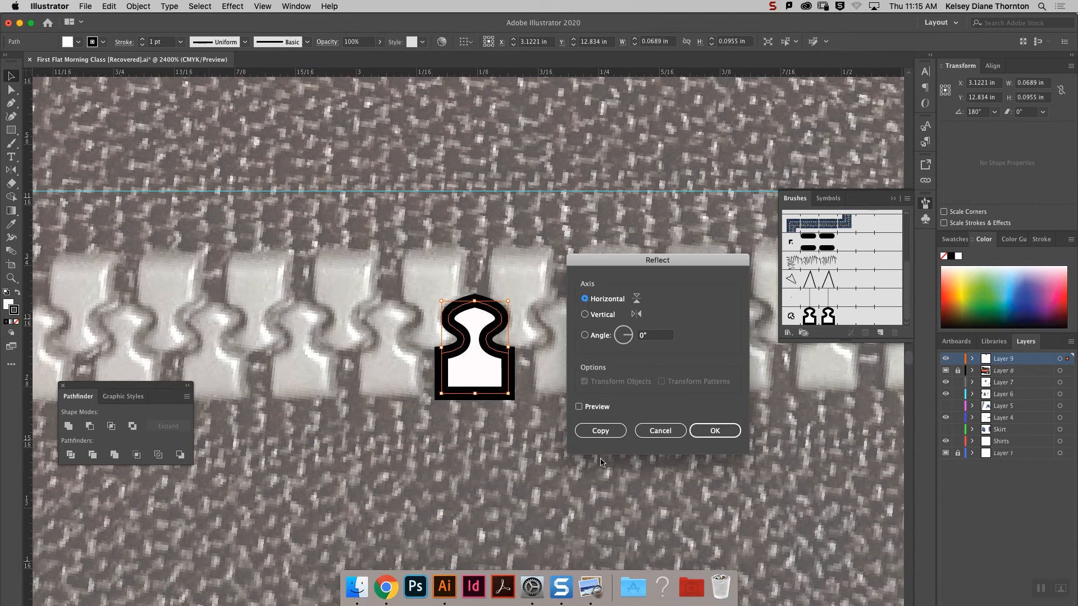
click(592, 407)
click(600, 431)
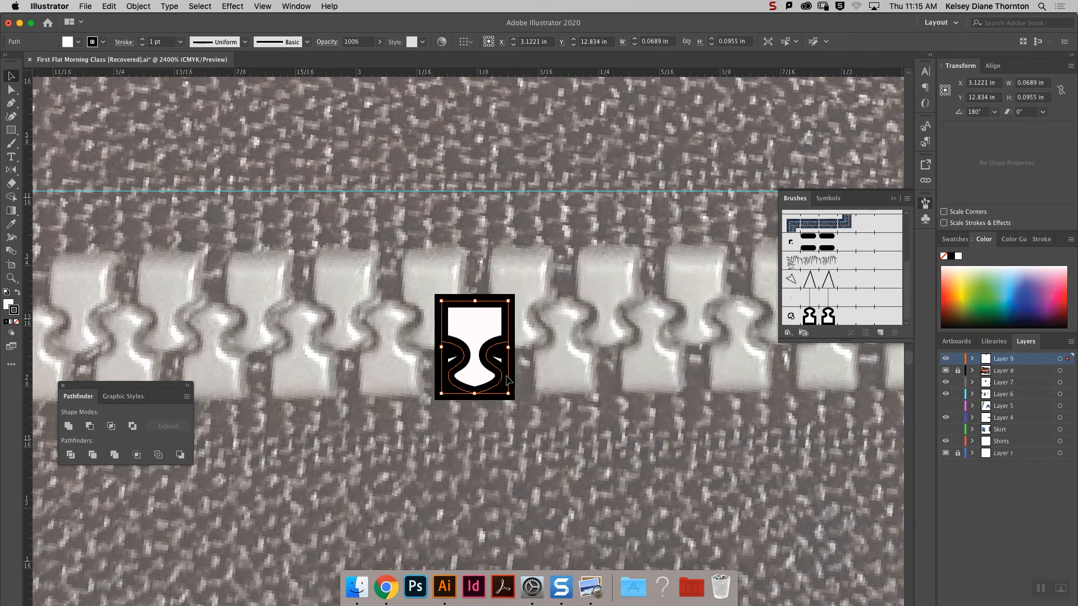
mouse_move(470, 365)
mouse_down()
mouse_move(514, 301)
mouse_move(554, 323)
mouse_move(561, 343)
mouse_move(531, 344)
mouse_move(521, 357)
mouse_up()
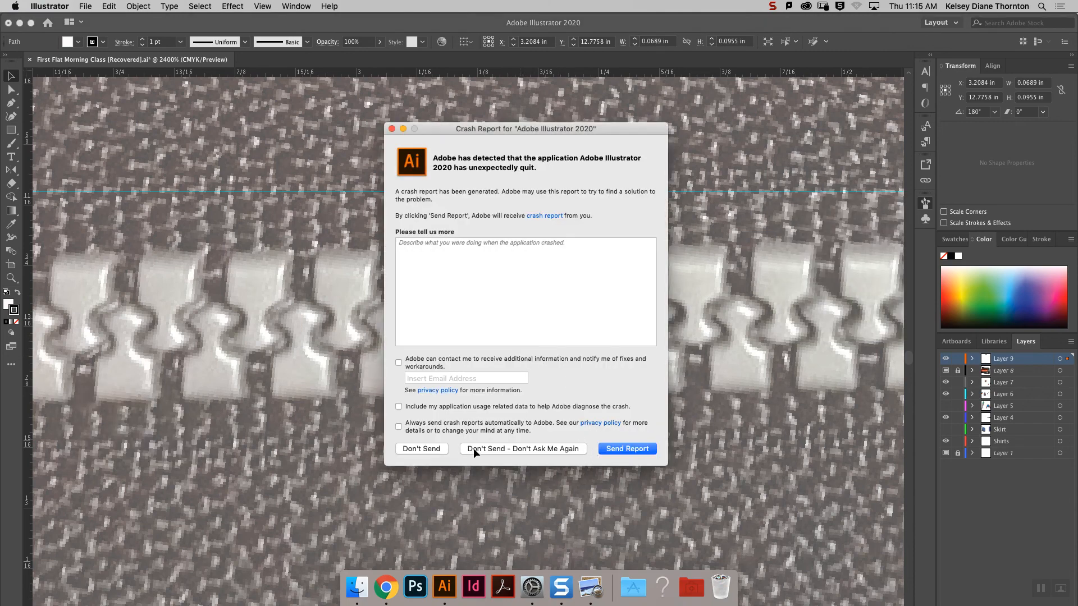
Dismiss the Illustrator crash report without sending it and choose not to be asked again.
drag(515, 130, 234, 89)
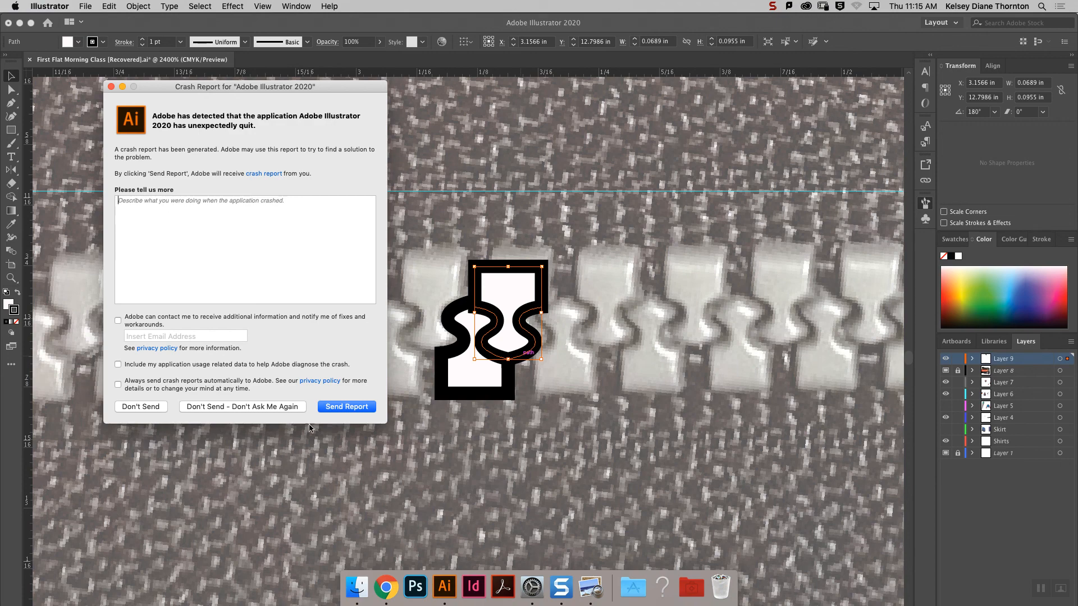
click(230, 405)
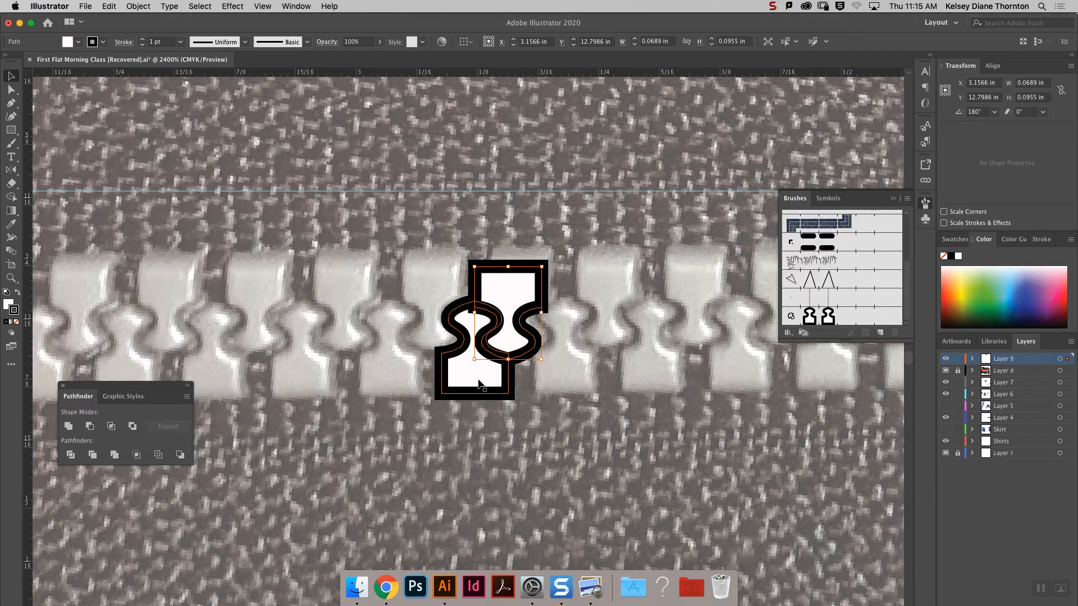
Try repositioning the flipped tooth above and to the right of the original tooth.
drag(512, 342, 578, 339)
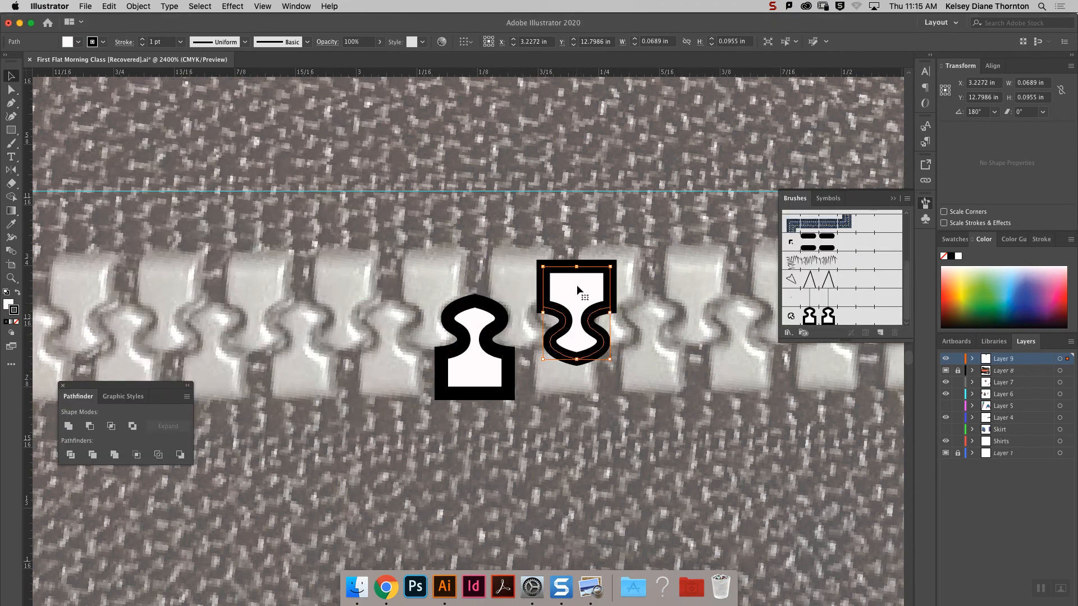
drag(575, 340, 564, 320)
click(508, 358)
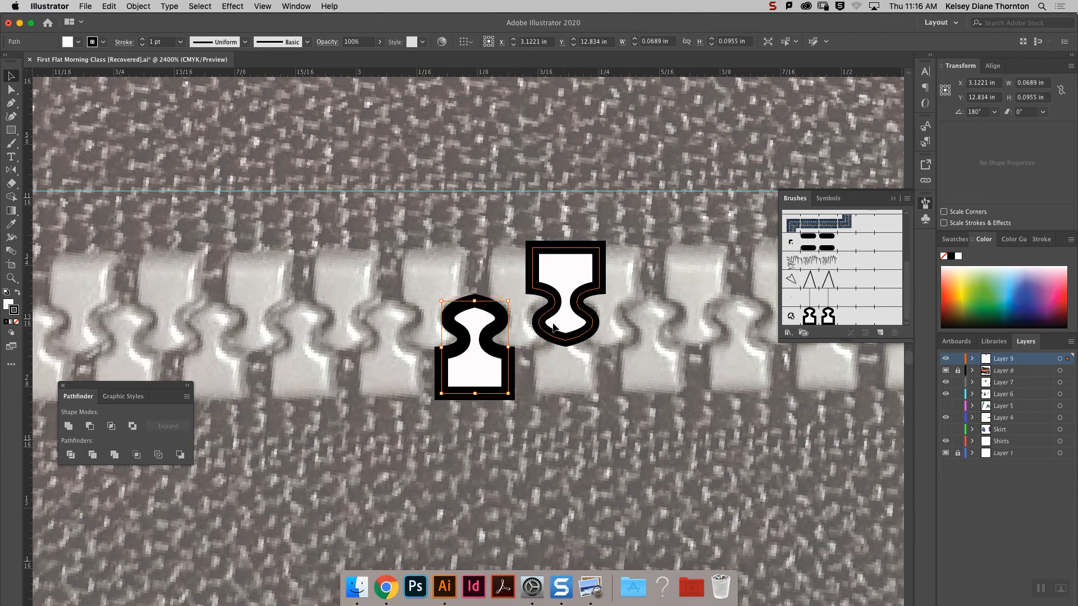
drag(571, 321, 551, 320)
Turn off Smart Guides and move the flipped tooth so its rounded head interlocks with the original tooth.
click(298, 5)
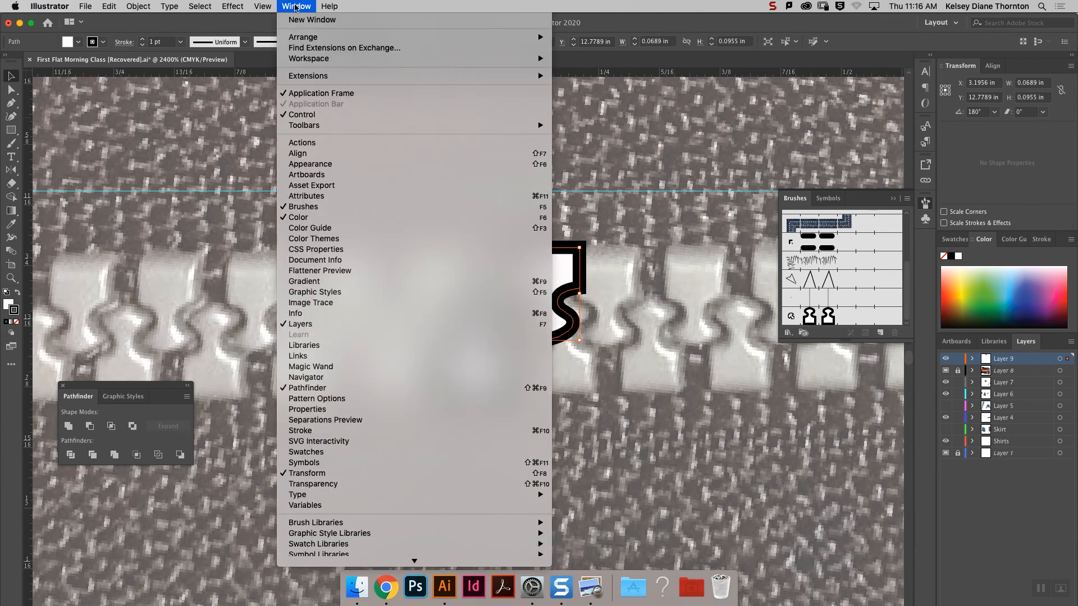
mouse_move(263, 10)
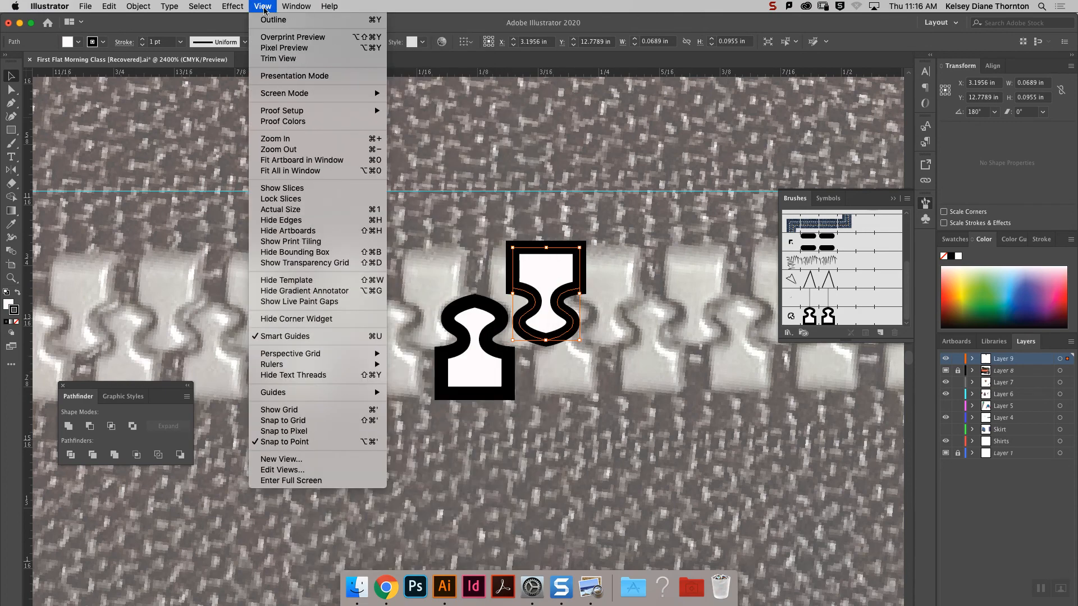
click(299, 337)
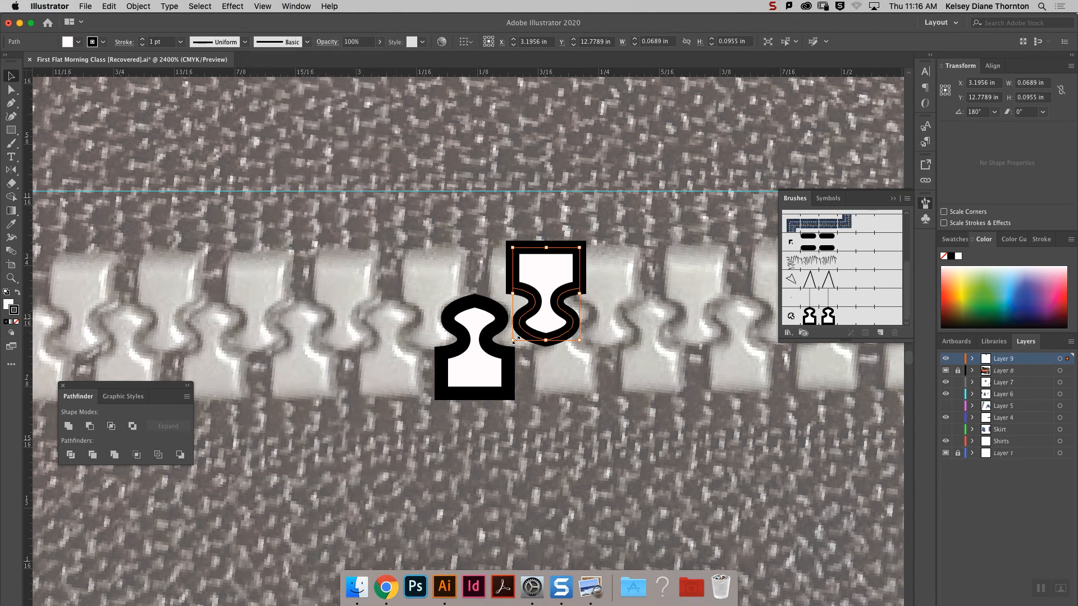
drag(545, 316, 508, 334)
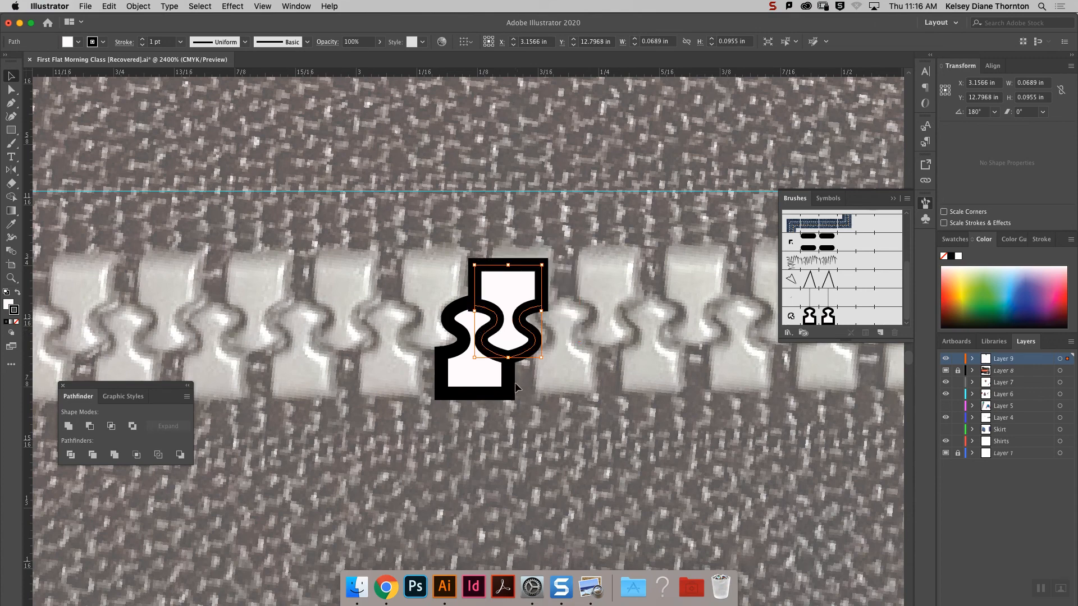
click(548, 388)
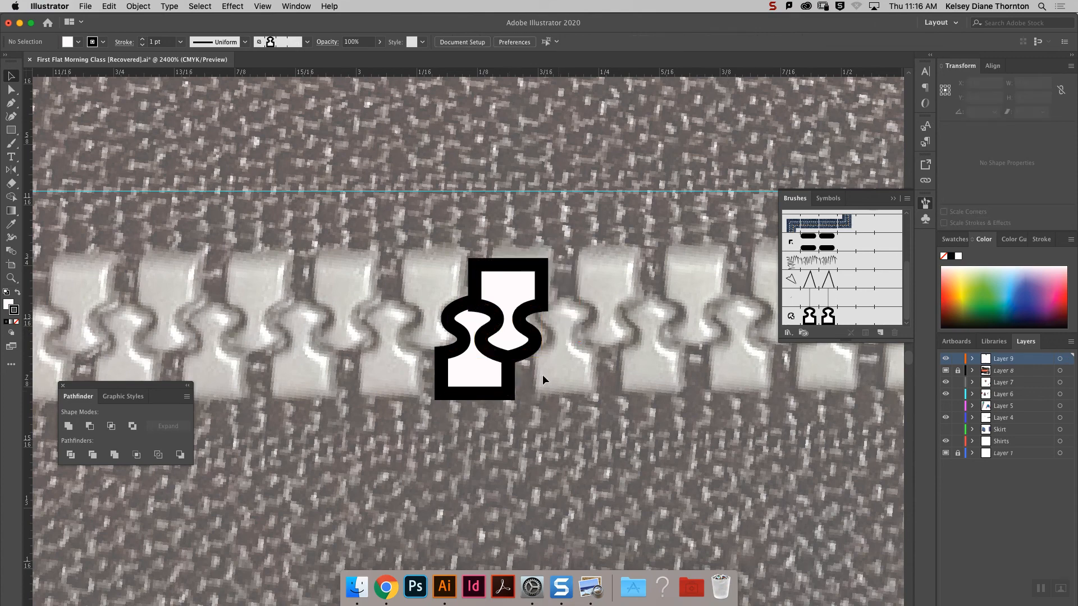
Nudge the flipped tooth slightly upward to even out its overlap with the original tooth.
click(508, 292)
key(Up)
key(Up)
key(Down)
key(Down)
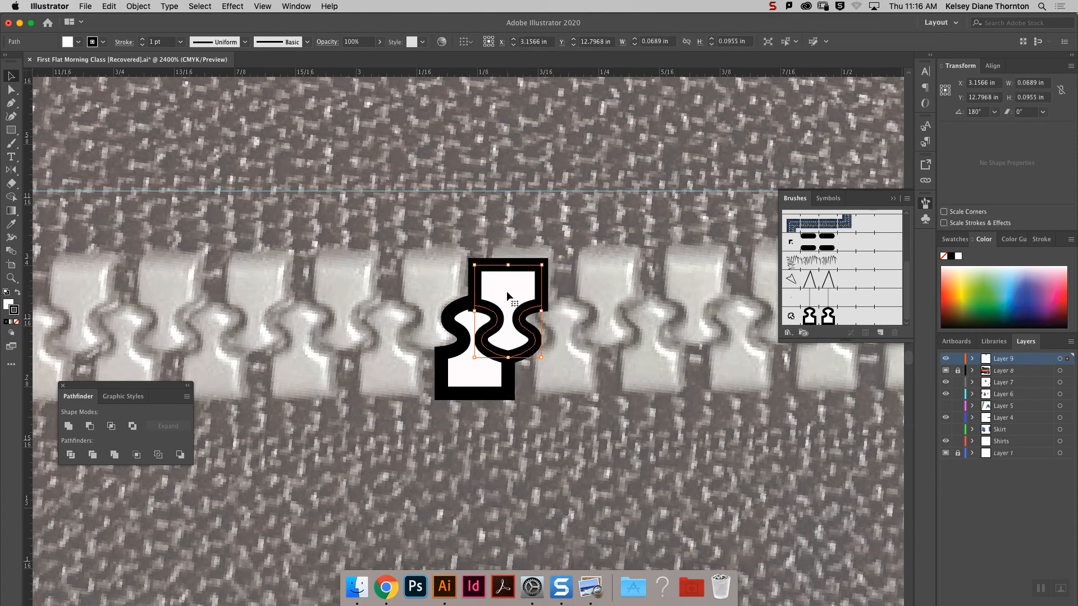
drag(512, 324, 510, 322)
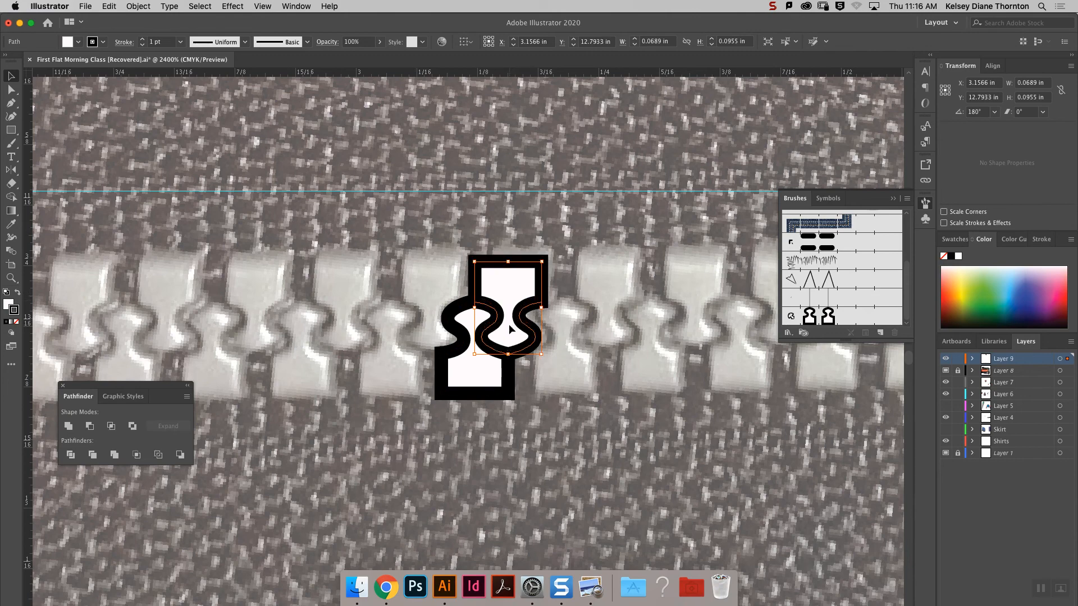
Duplicate the flipped tooth to the left so the two upper teeth sit edge to edge above the original.
click(476, 372)
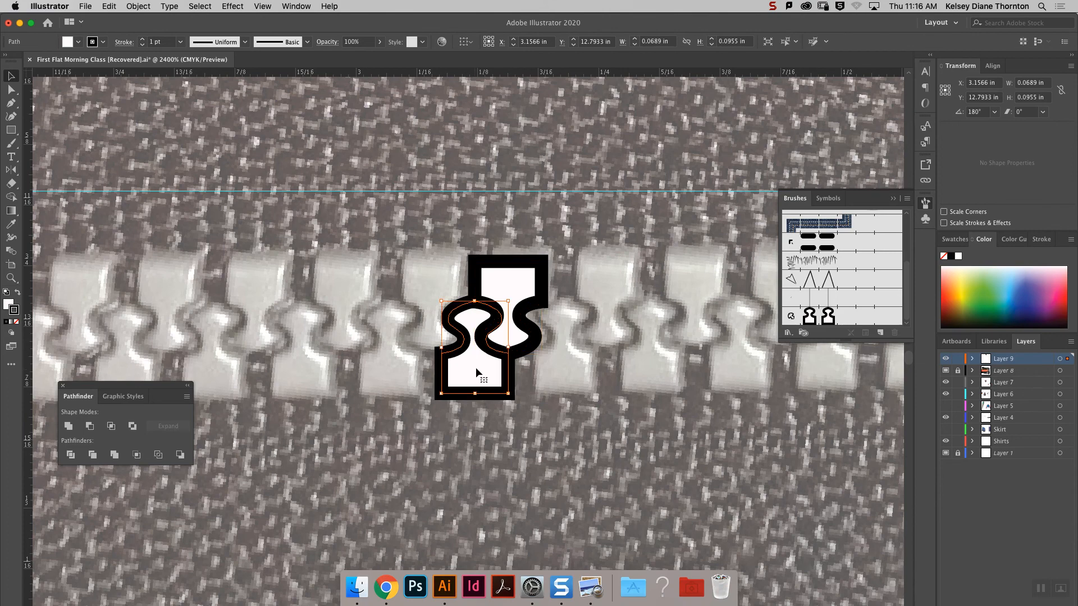
click(510, 289)
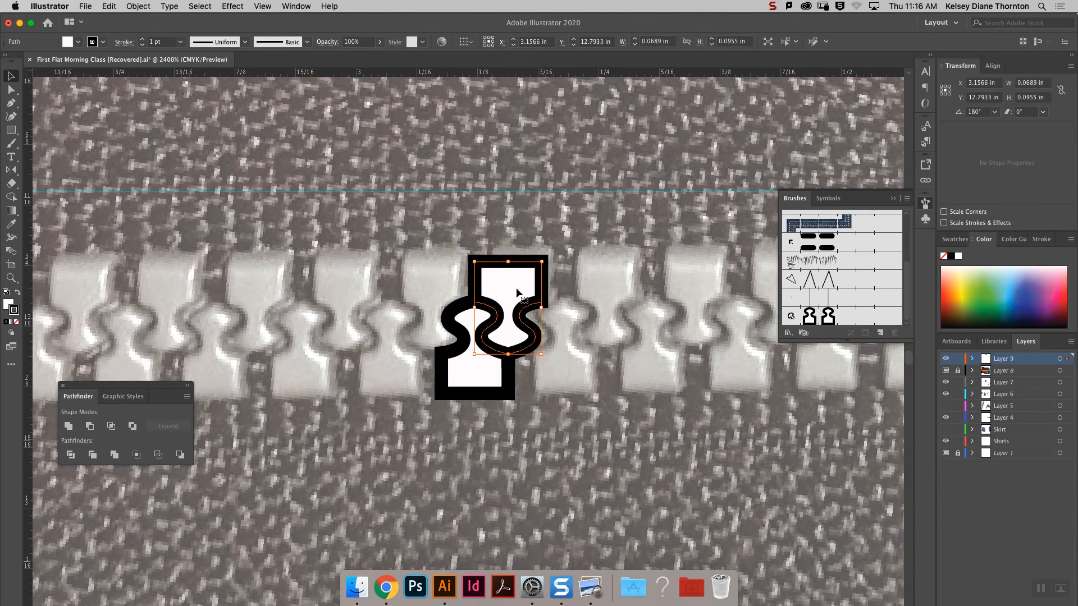
drag(516, 287, 449, 296)
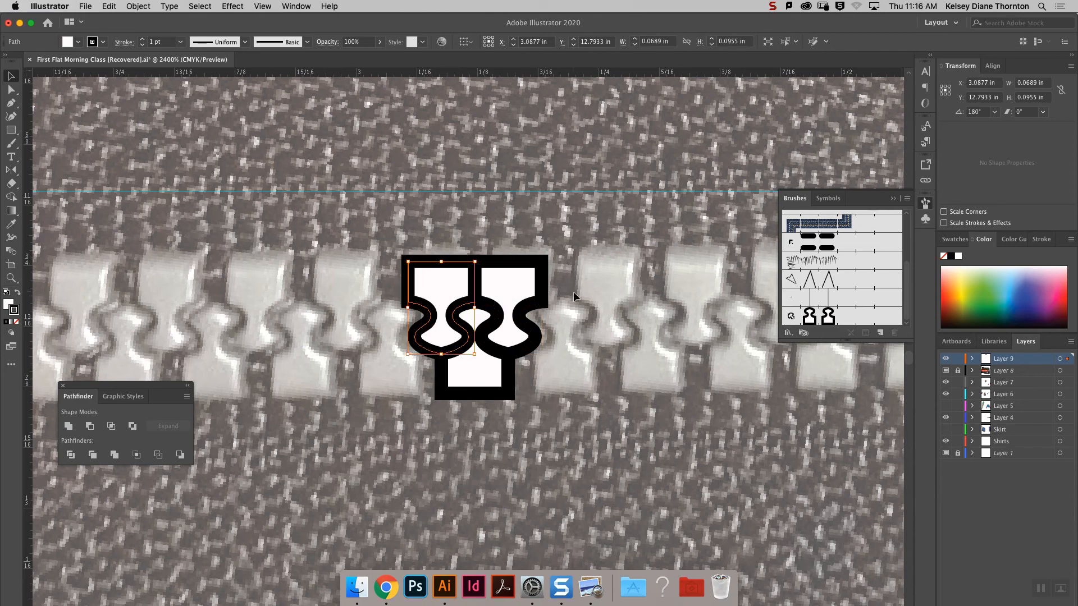
click(579, 488)
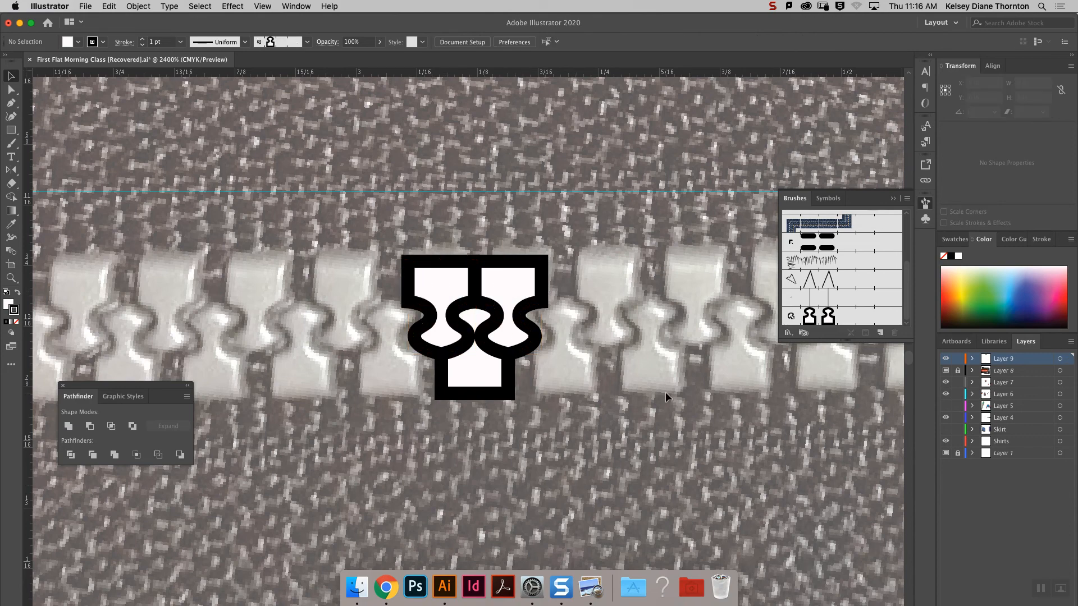
Bring the lower zipper tooth to the front of the two flipped teeth.
click(484, 369)
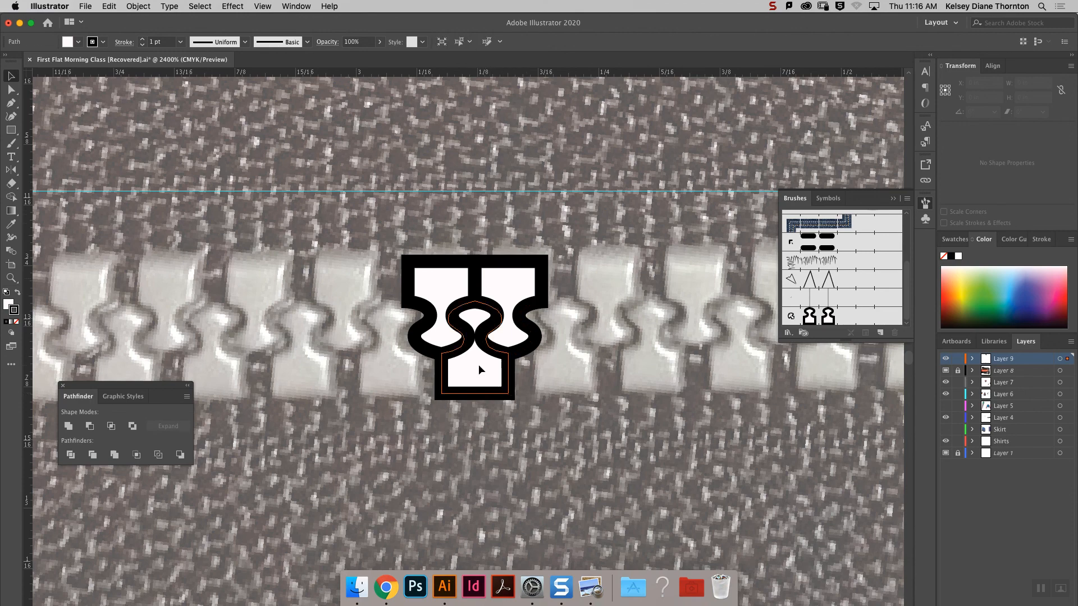
right_click(475, 355)
mouse_move(526, 516)
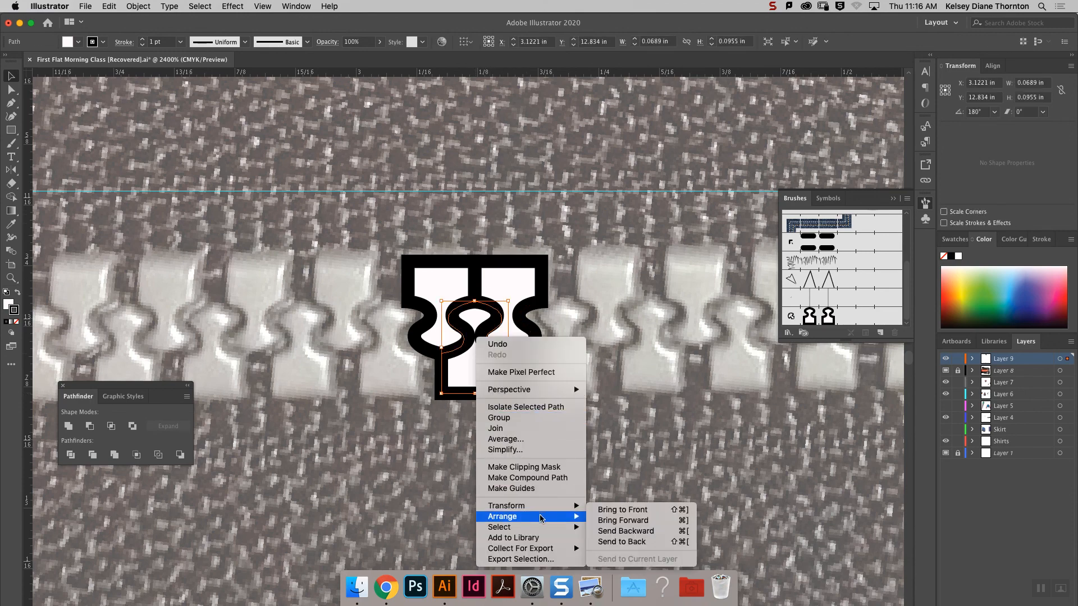
click(623, 510)
click(542, 372)
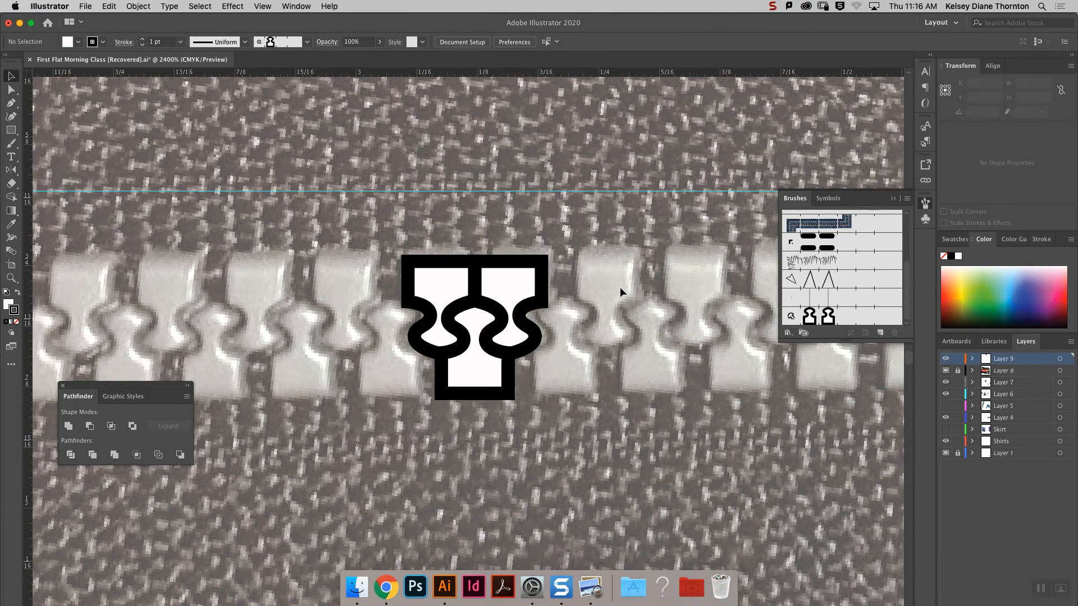
Try a 0.75 pt stroke on all three interlocking teeth and undo the change.
click(480, 370)
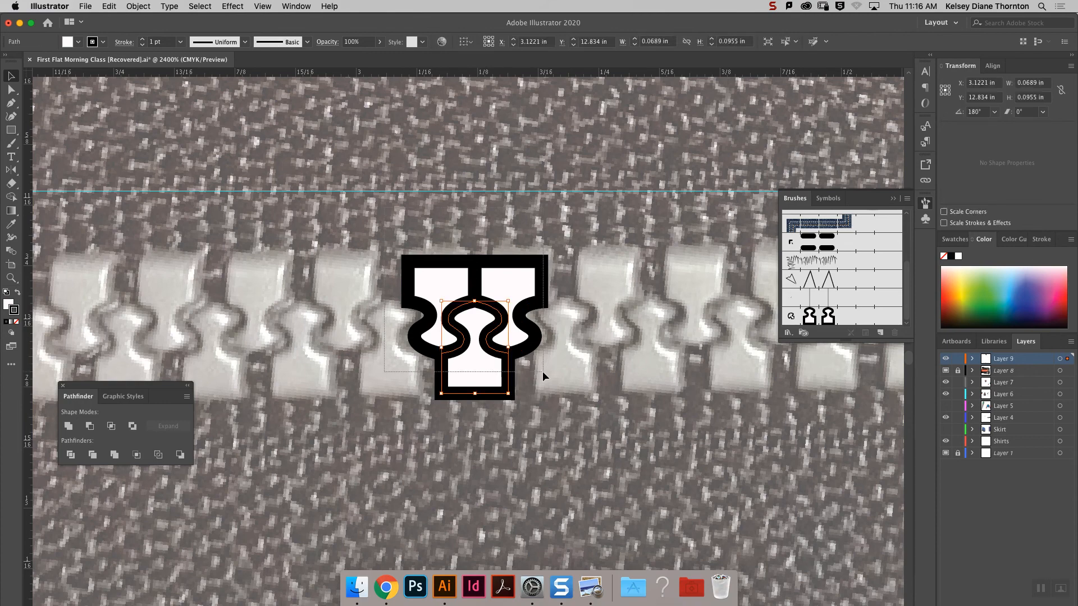
click(143, 46)
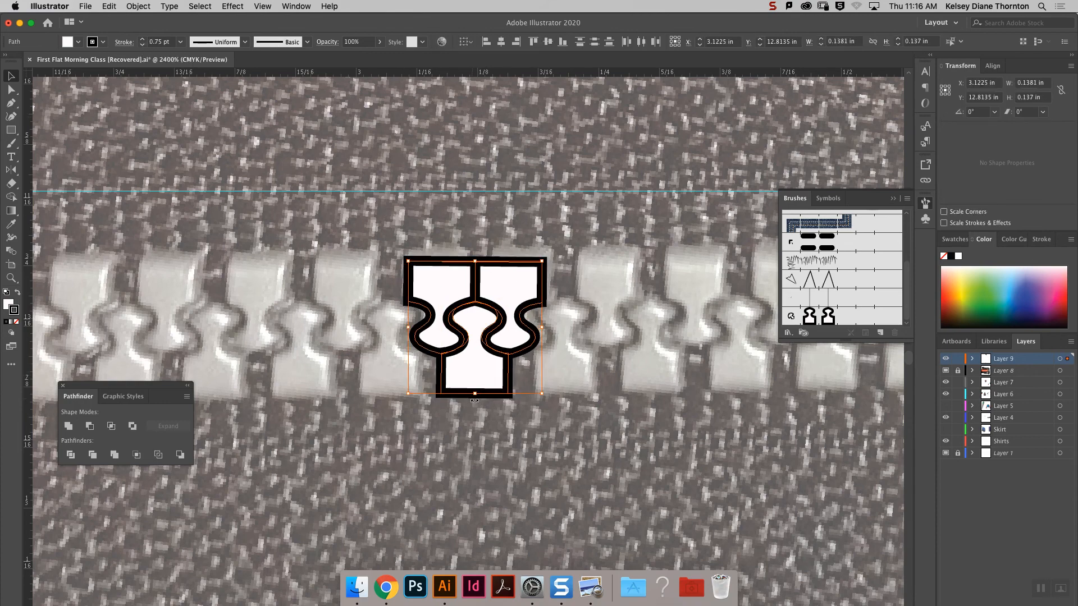
click(507, 414)
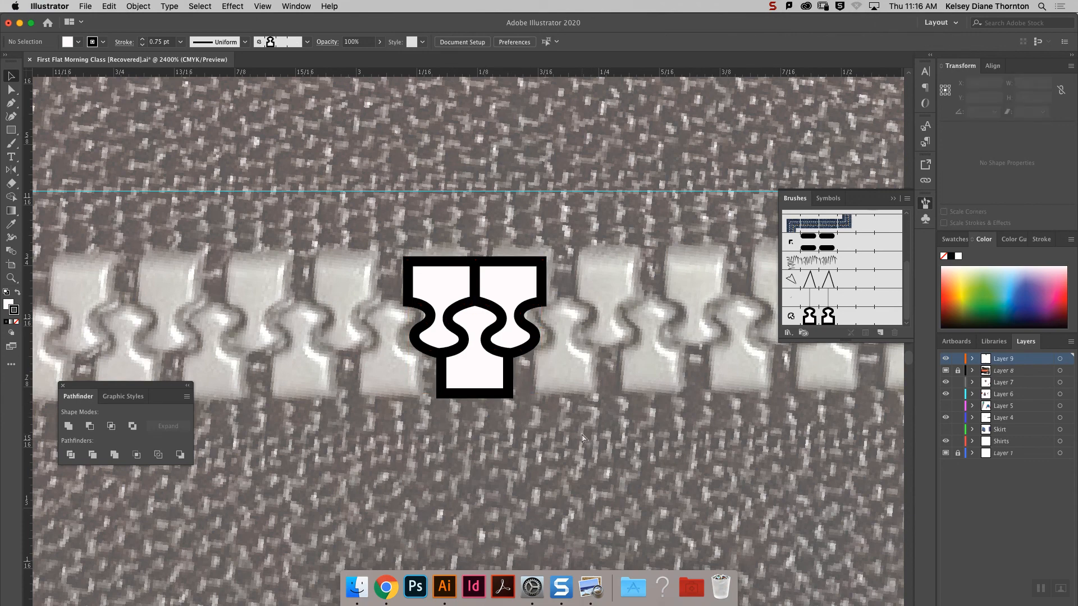
key(super+z)
click(575, 417)
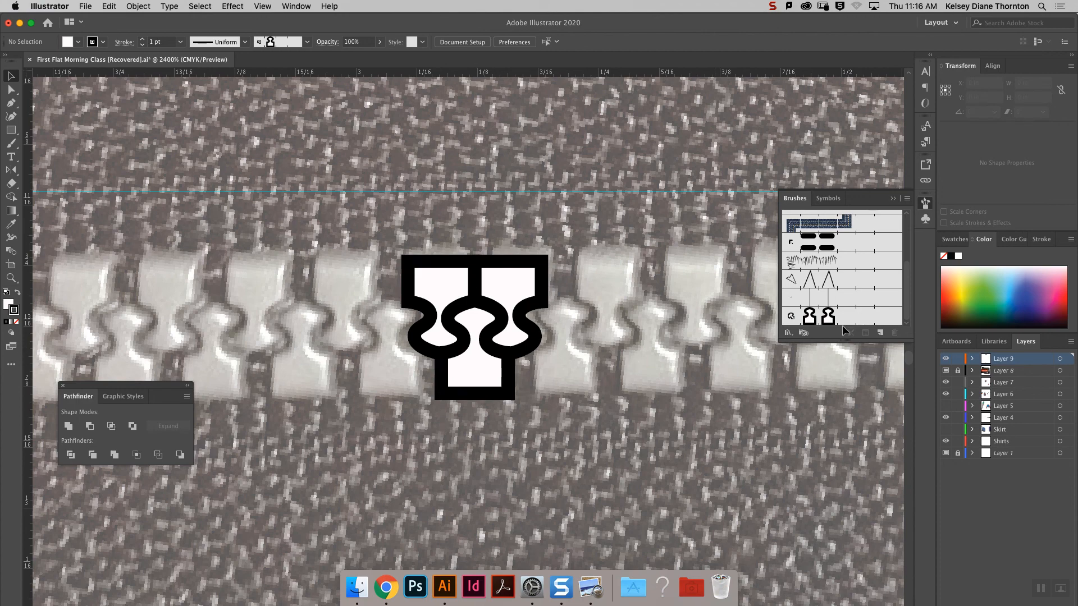
Create a pattern brush from the three interlocking teeth, keeping Fixed 100% scale, 0% spacing and Stretch to fit.
drag(564, 455, 377, 236)
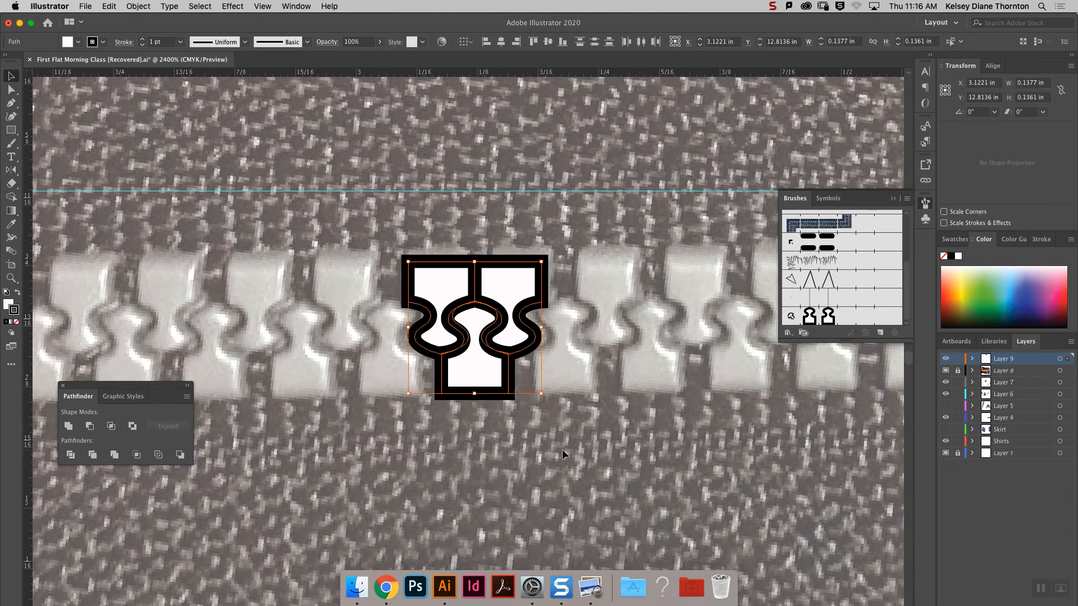
click(875, 334)
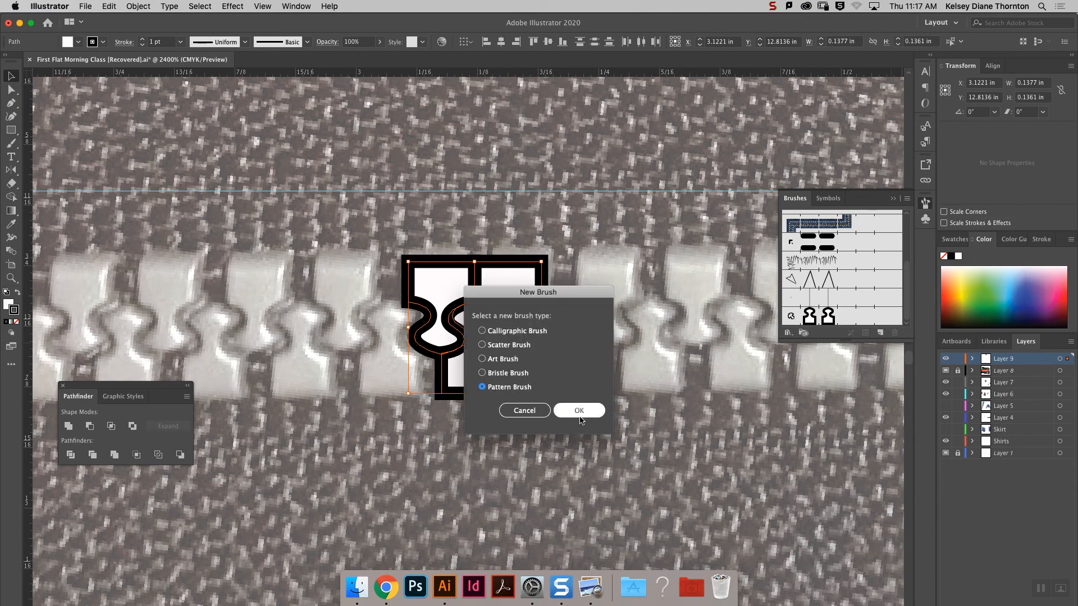
click(516, 393)
click(579, 411)
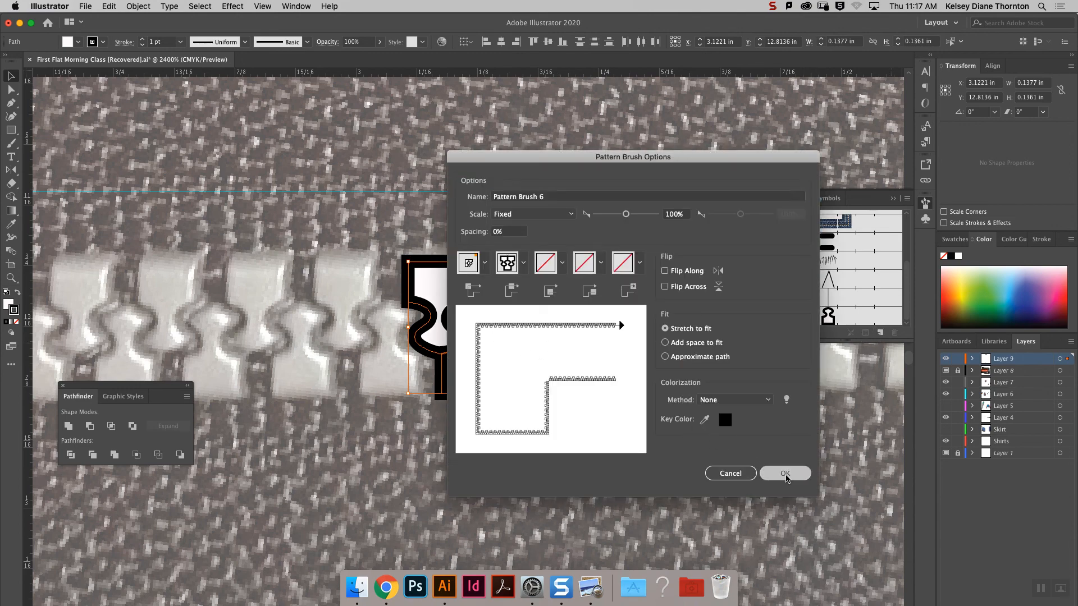
click(785, 473)
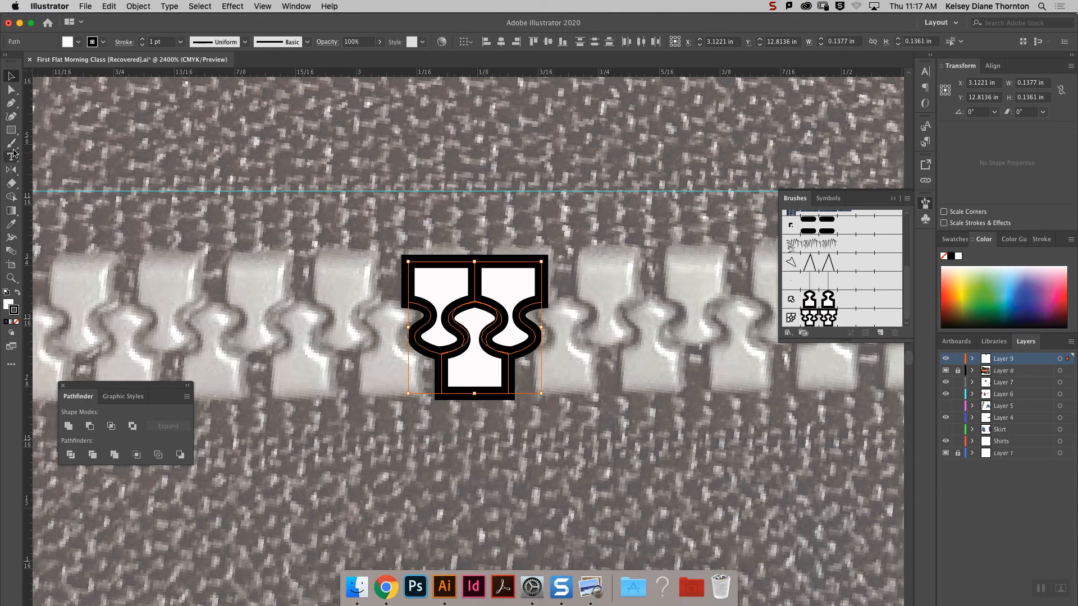
Draw a curved path about 0.74 by 0.5 in across the zipper photo and apply the new interlocking-teeth brush.
click(11, 102)
click(111, 114)
click(244, 160)
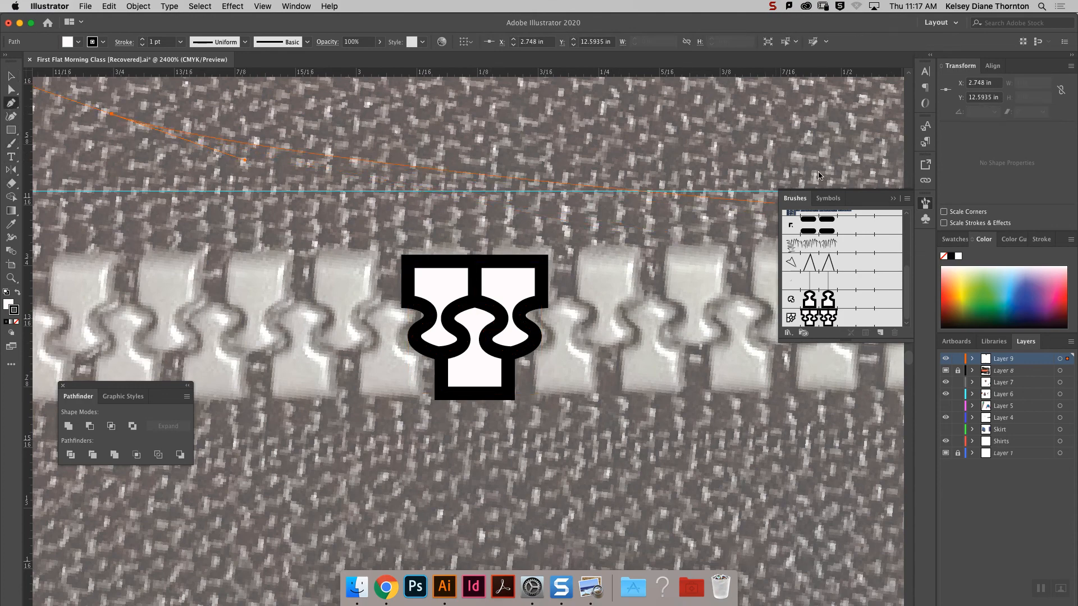
key(super+minus)
key(super+minus)
drag(708, 194, 684, 135)
click(828, 321)
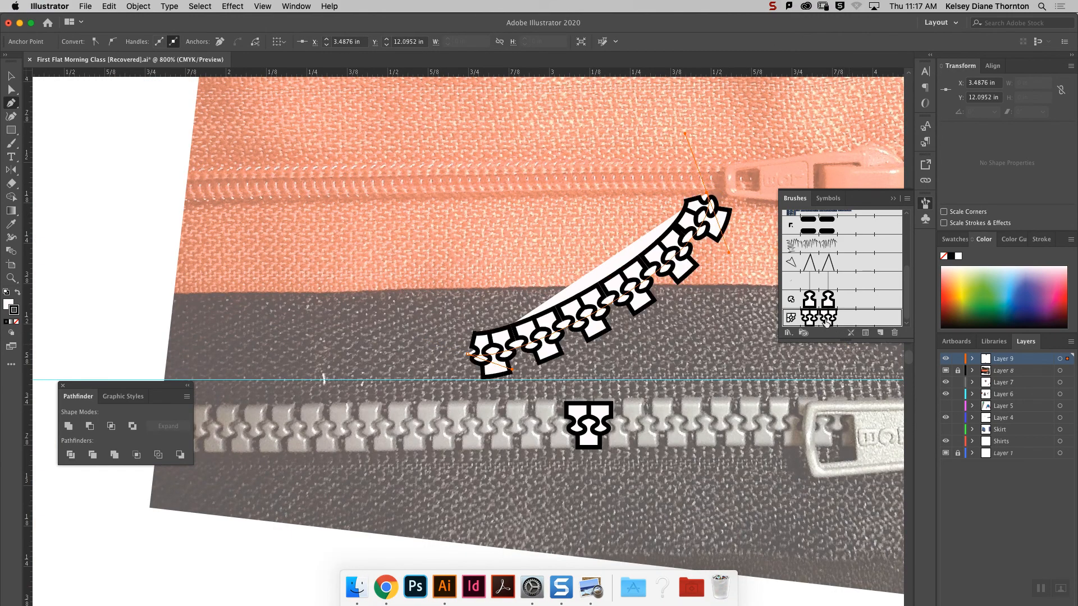
Delete the curved test path with the interlocking-teeth brush from the zipper photo.
click(11, 76)
click(441, 206)
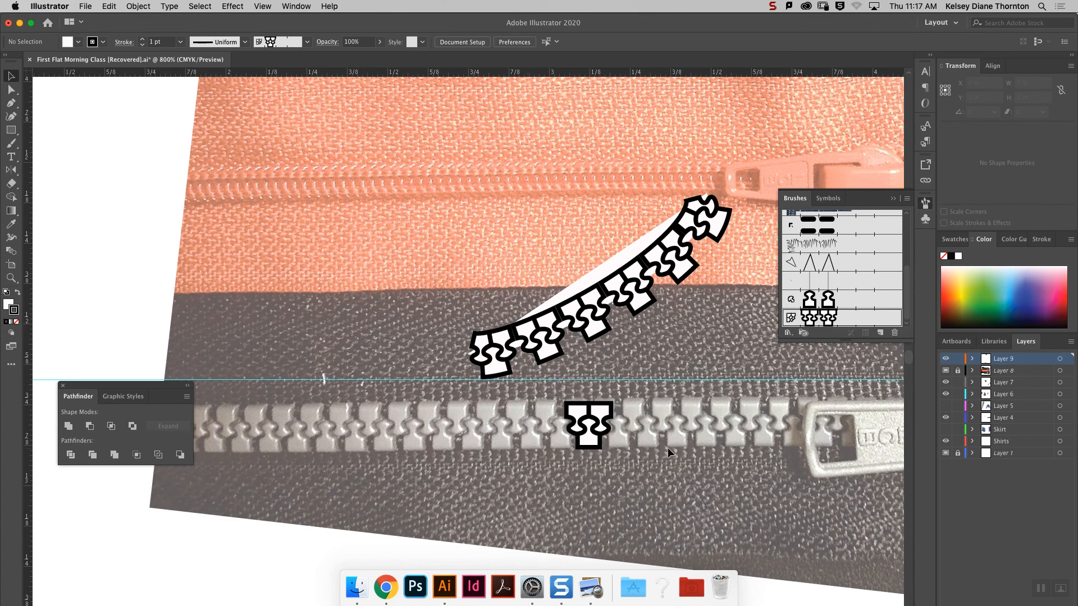
click(601, 313)
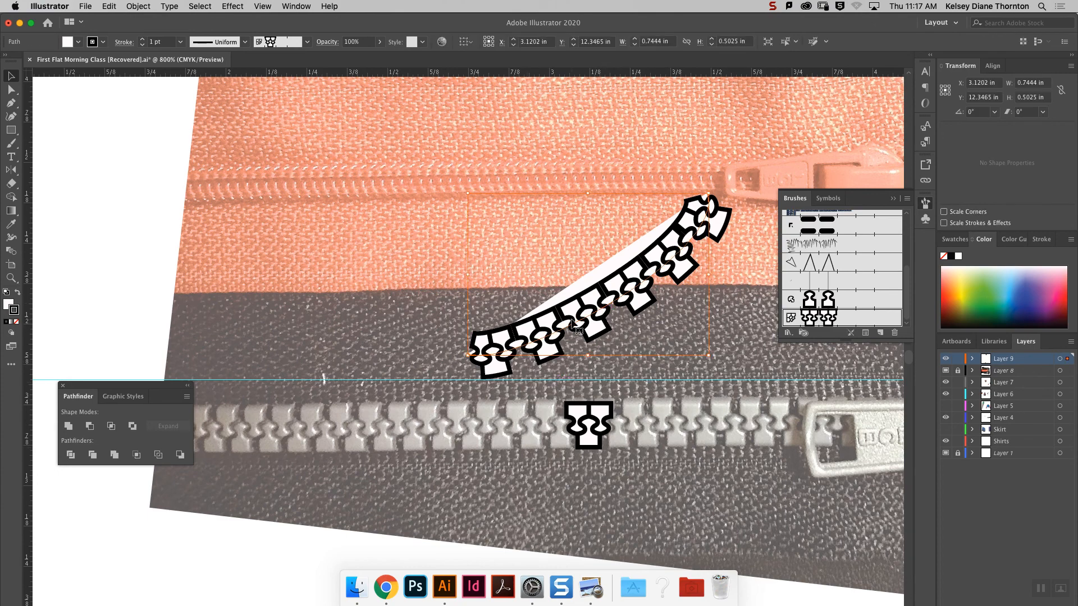
key(Delete)
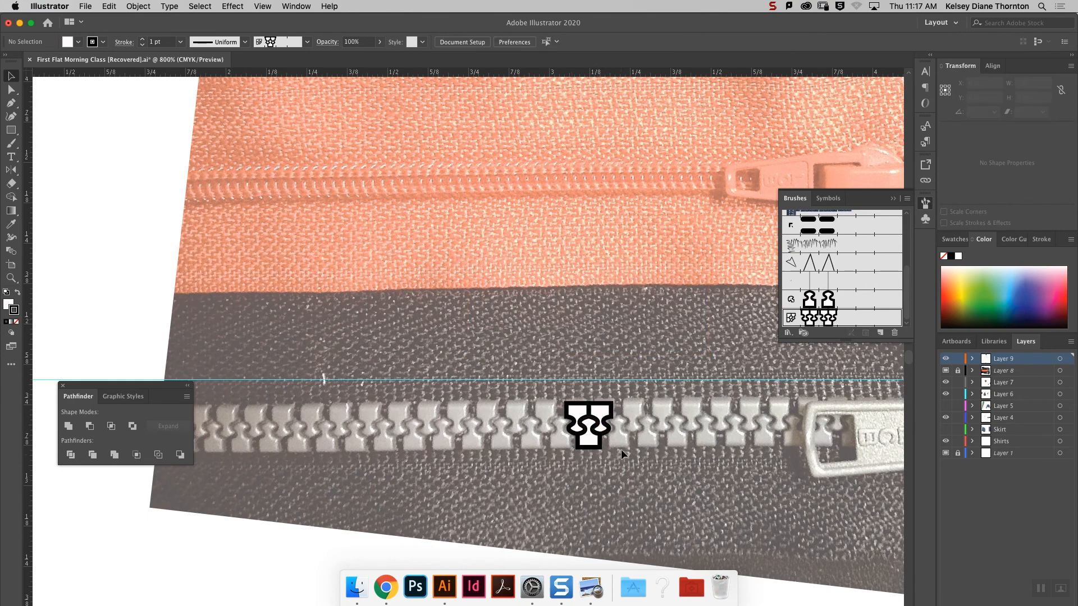
Draw a green-filled rectangle with no stroke, about 0.069 by 0.215 in, over the lower tooth and matching its width.
key(super+equal)
key(super+equal)
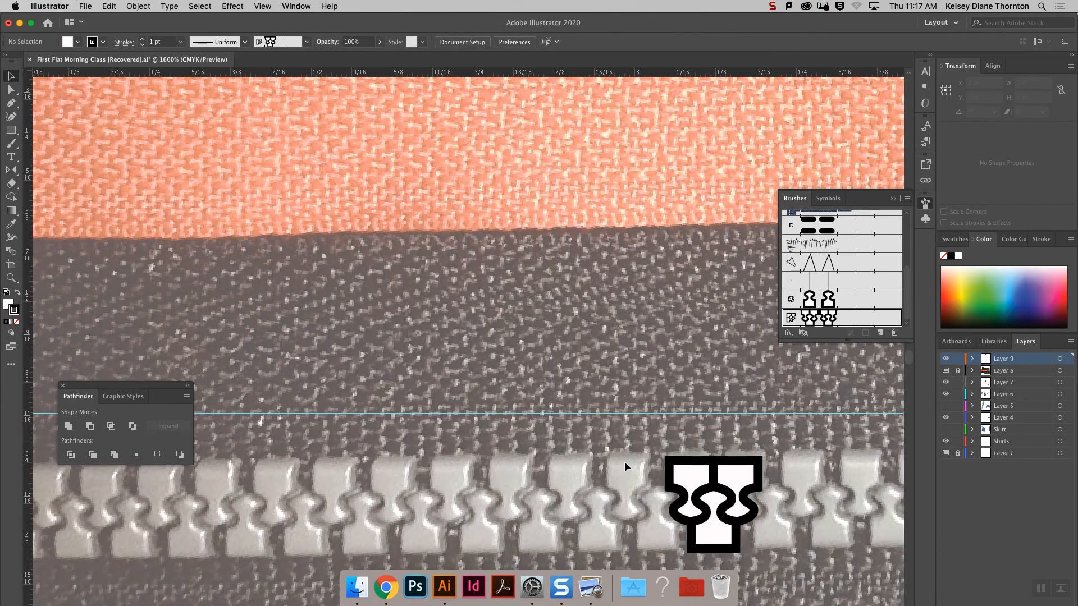
click(709, 514)
key(super+equal)
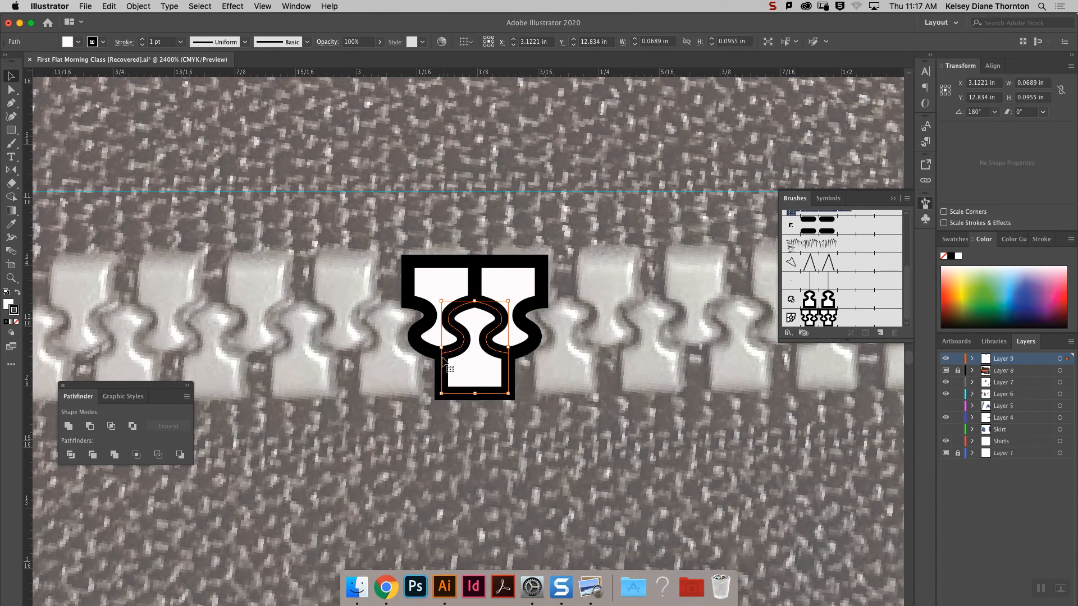
click(483, 459)
click(11, 133)
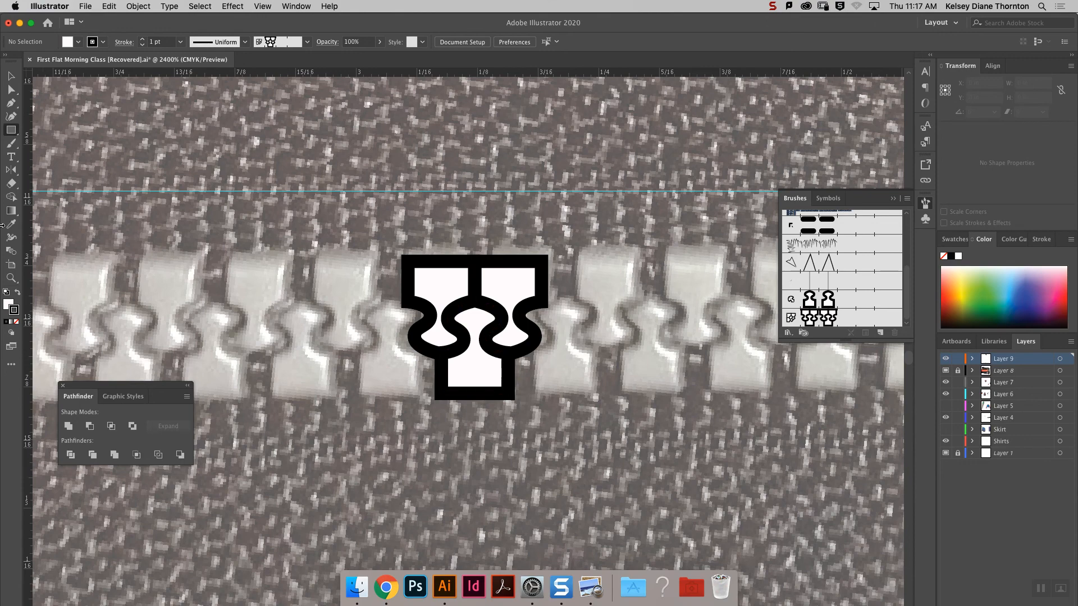
click(104, 42)
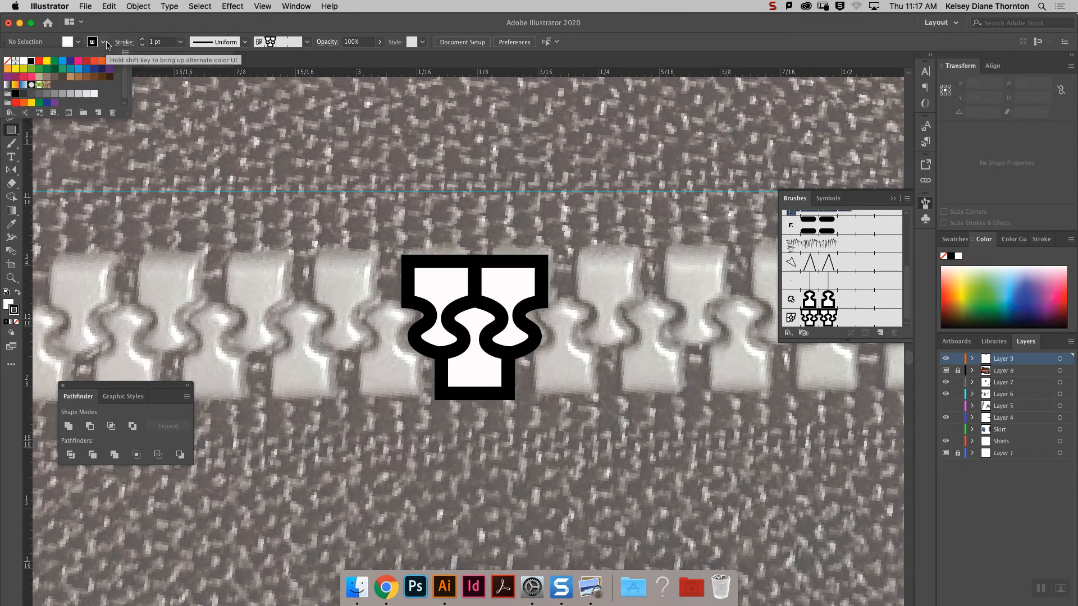
click(78, 62)
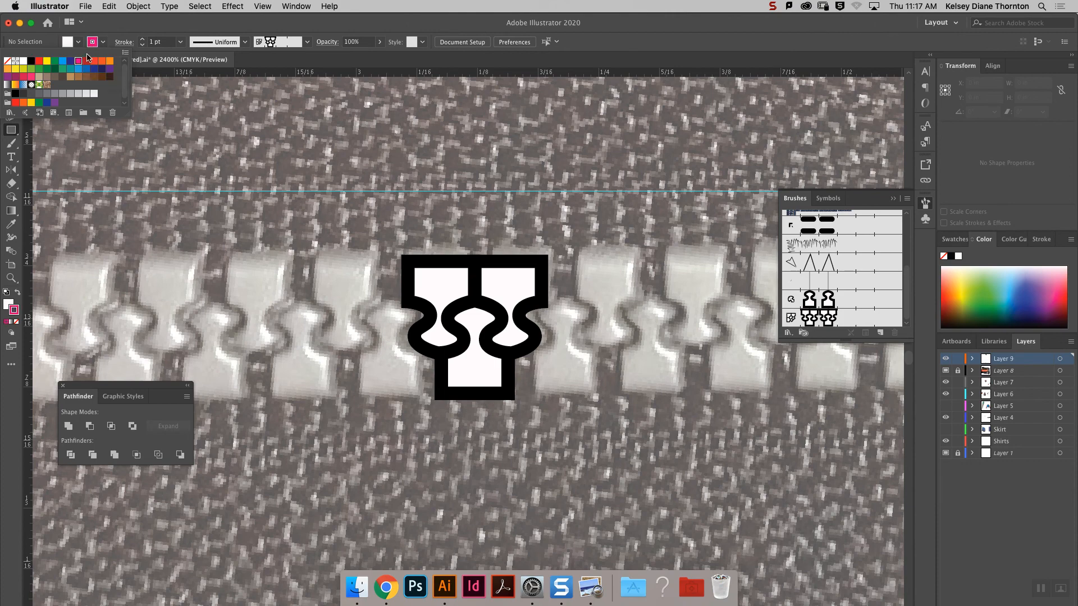
click(7, 61)
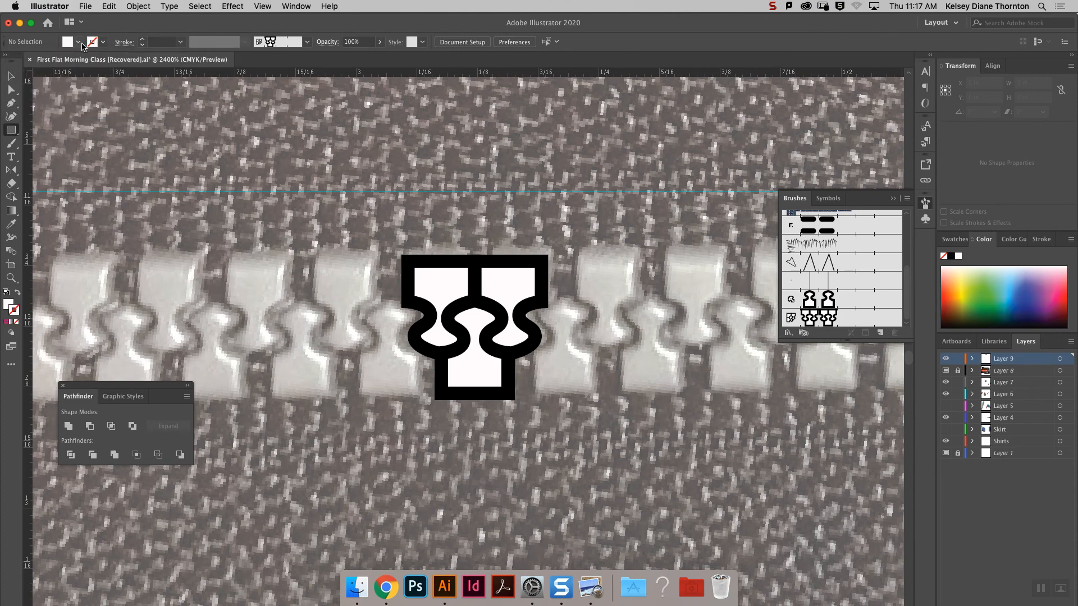
click(79, 42)
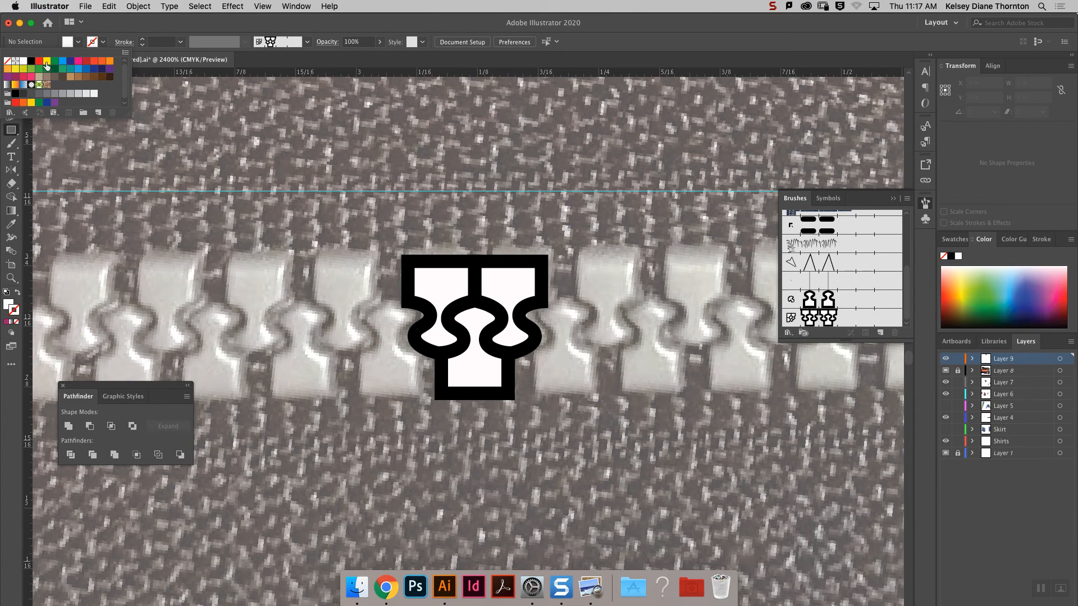
click(55, 61)
click(442, 435)
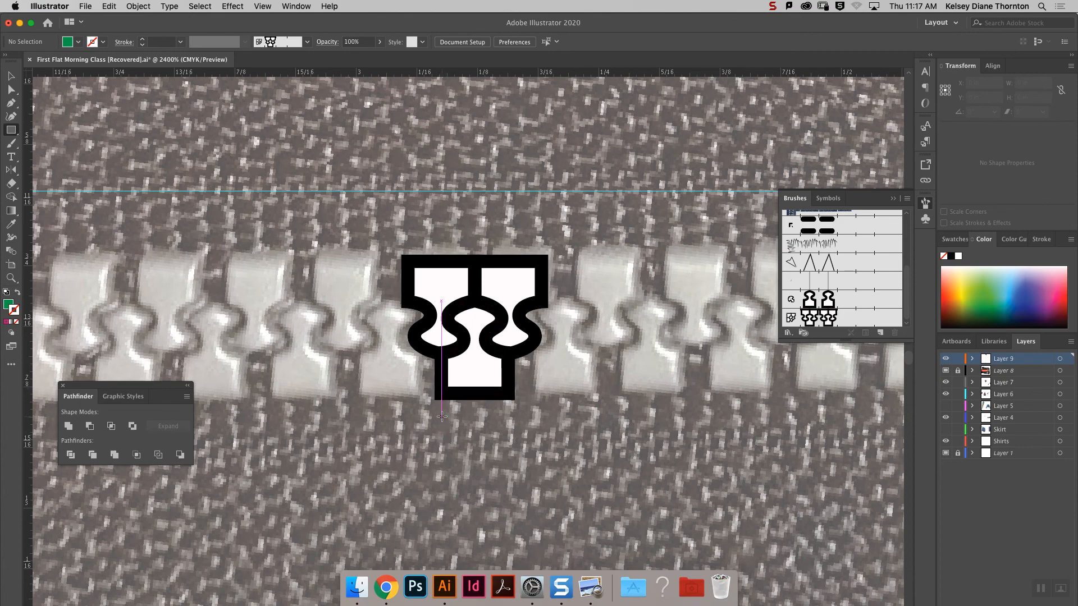
drag(441, 431, 508, 221)
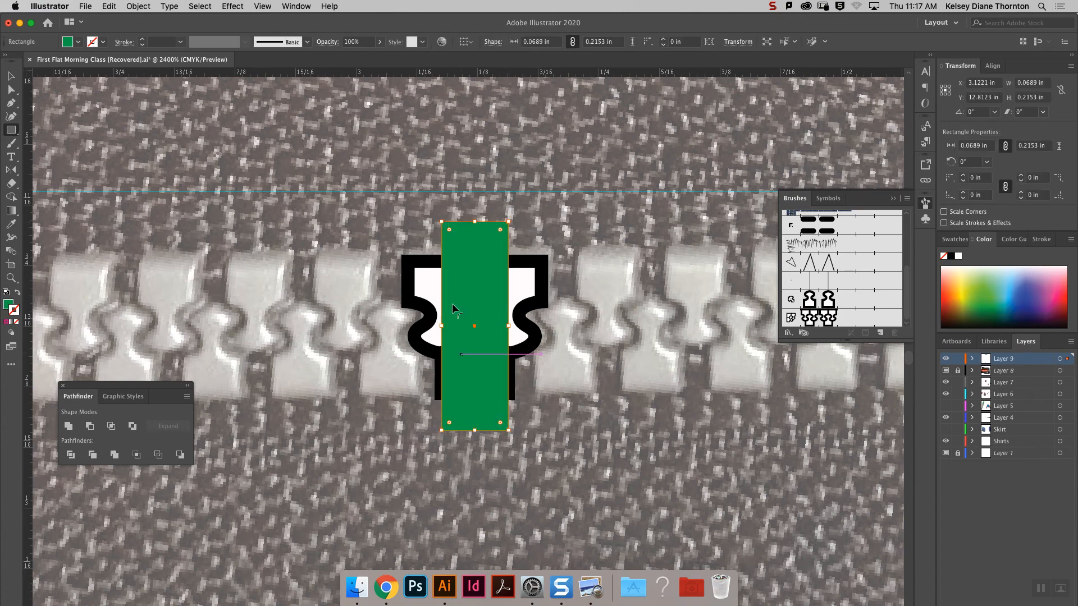
Send the green rectangle behind the three interlocking teeth and set its fill to none.
click(11, 75)
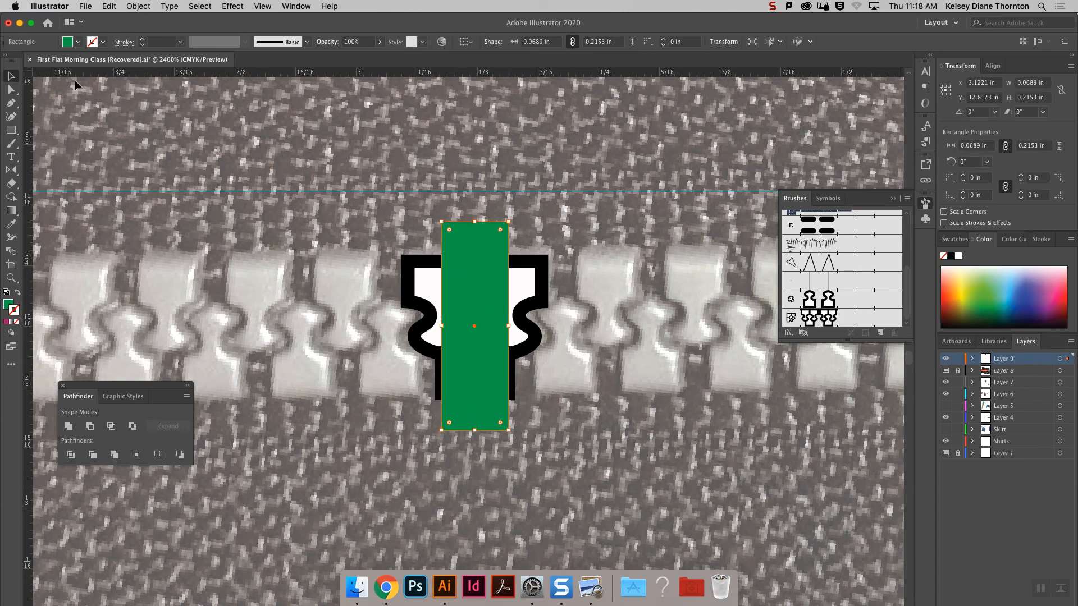
click(462, 137)
click(481, 246)
right_click(478, 242)
mouse_move(533, 424)
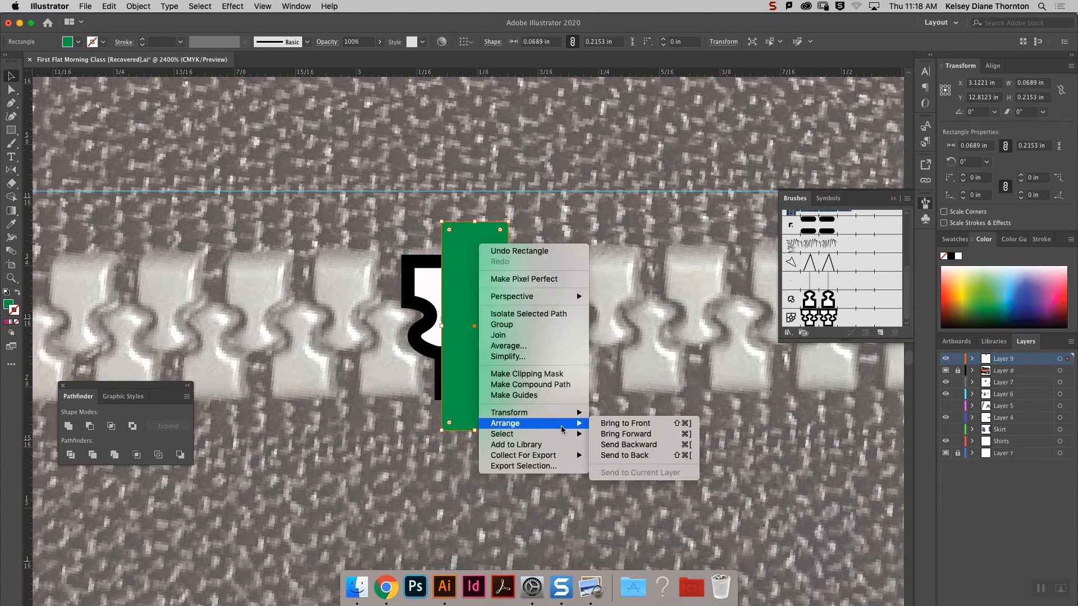
click(626, 456)
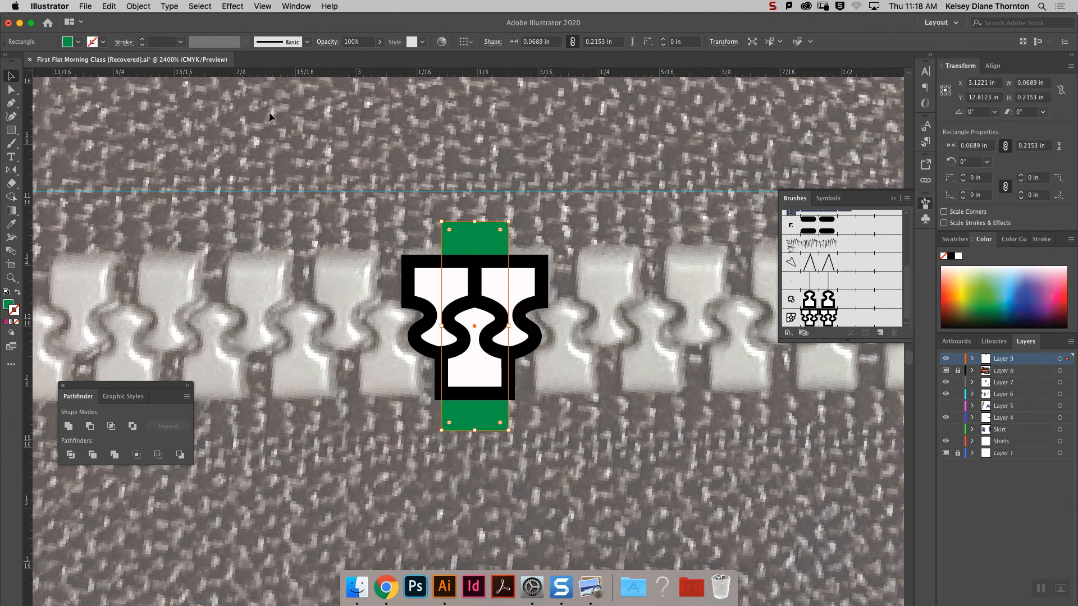
click(80, 46)
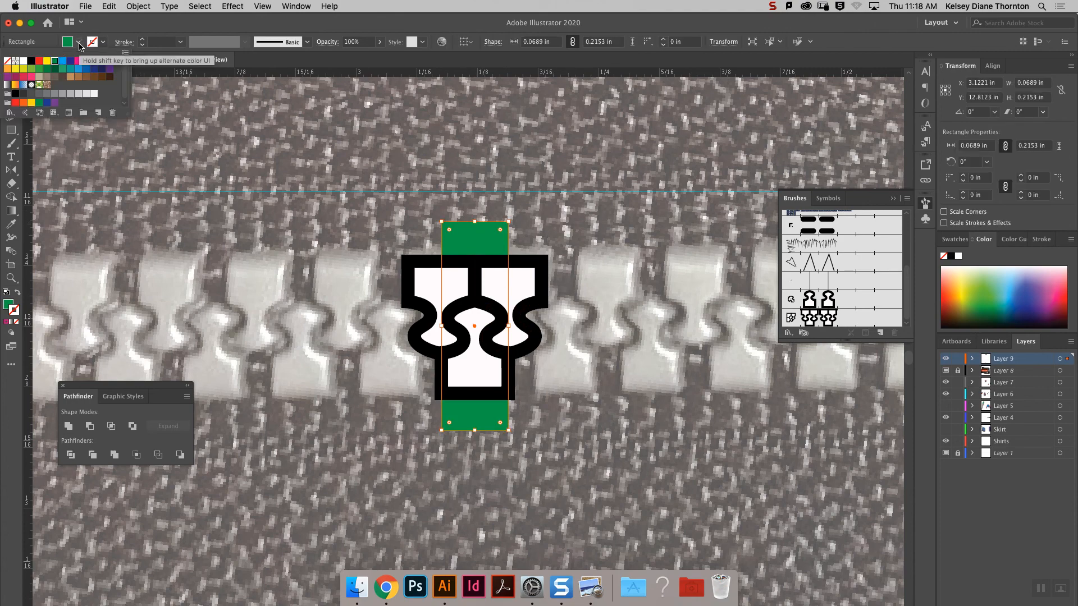
click(7, 61)
click(403, 175)
Create a pattern brush from the teeth and the invisible rectangle, using Hue Shift colorization and a white key color.
drag(364, 160, 642, 489)
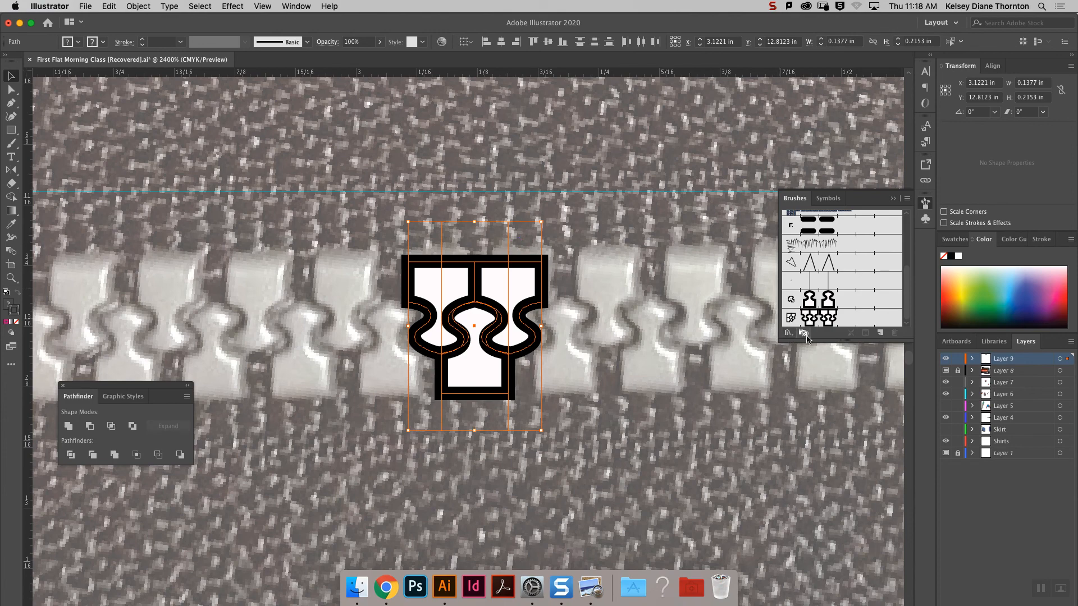
click(880, 333)
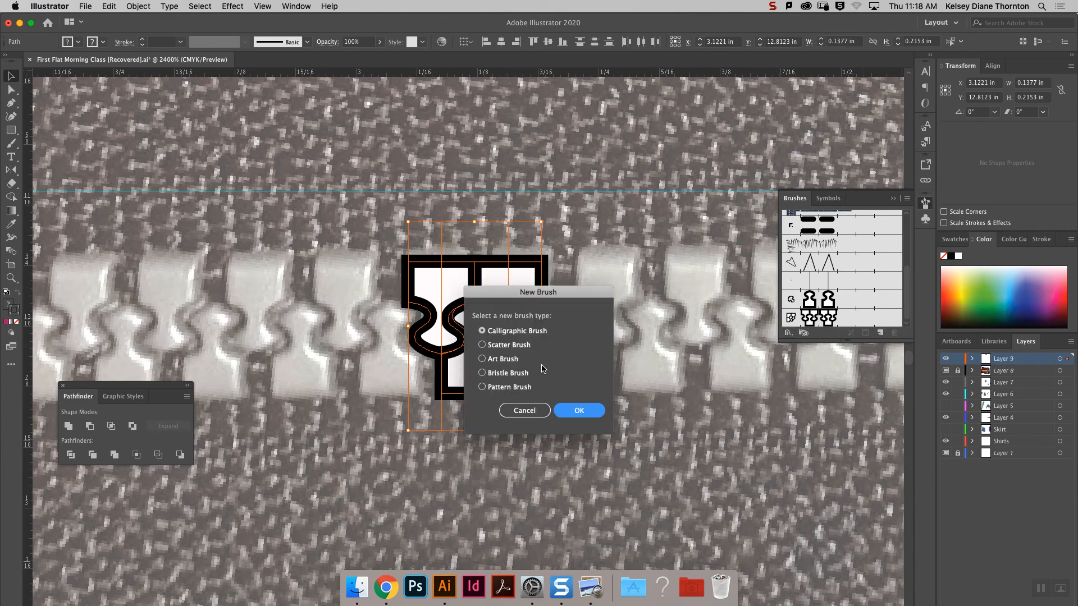
click(521, 387)
click(578, 410)
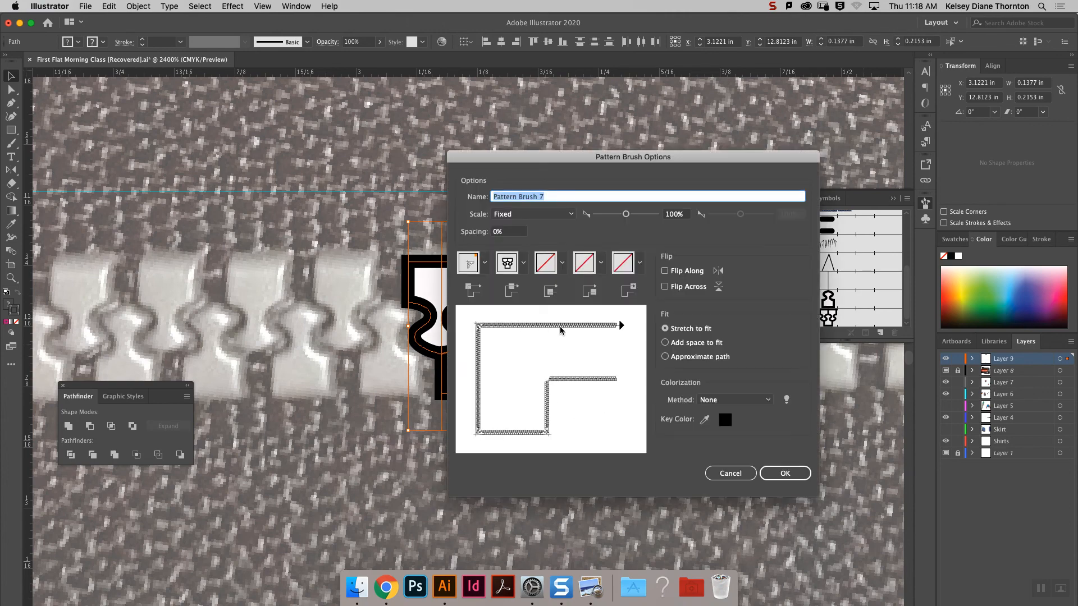
click(708, 422)
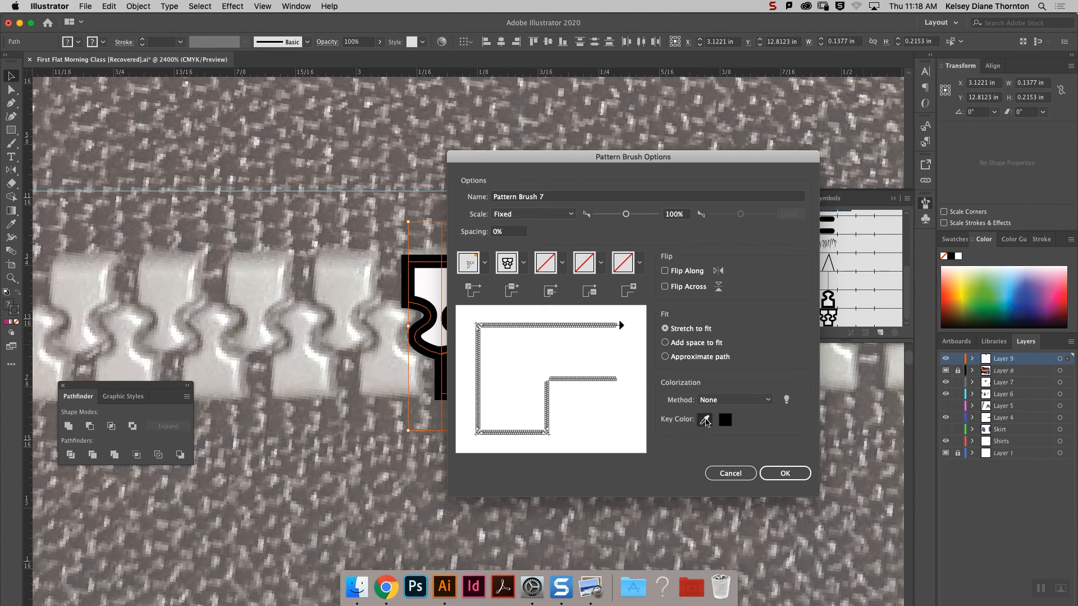
click(736, 400)
click(724, 449)
click(612, 379)
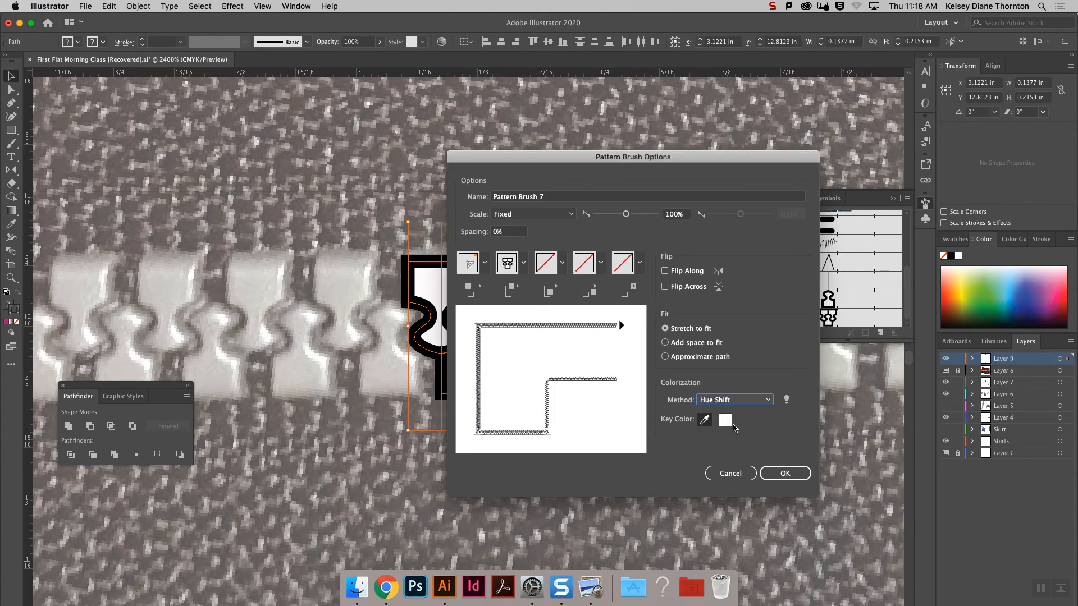
click(793, 477)
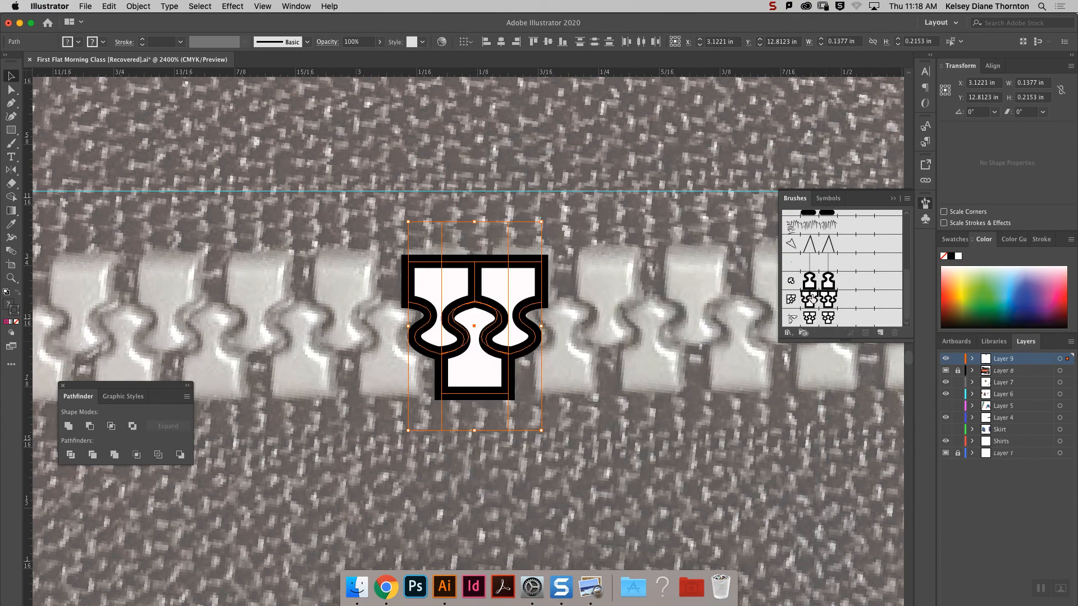
Draw a curved path about 2.16 by 0.59 in across the coral zipper and apply the new closed-teeth brush.
key(super+minus)
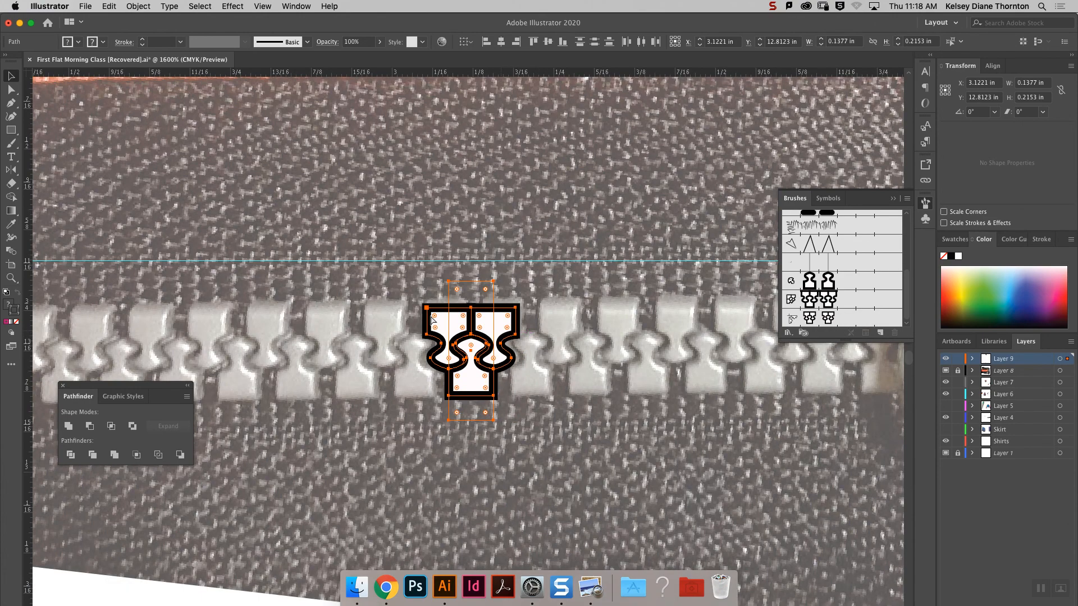
key(super+minus)
key(super+minus)
key(super+minus)
key(super+minus)
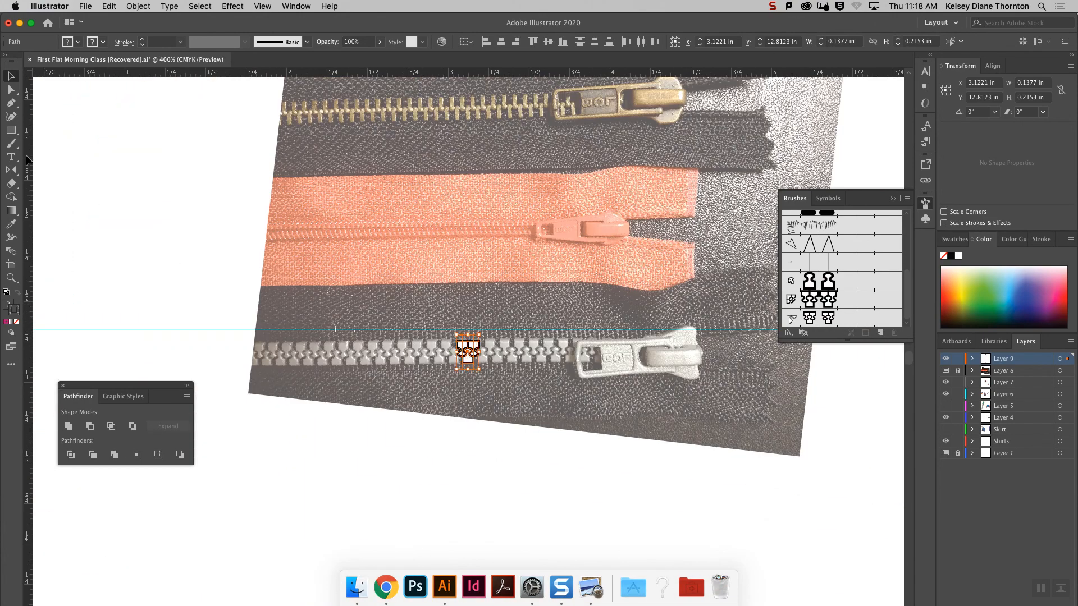
click(11, 102)
drag(335, 269, 397, 295)
drag(685, 186, 694, 88)
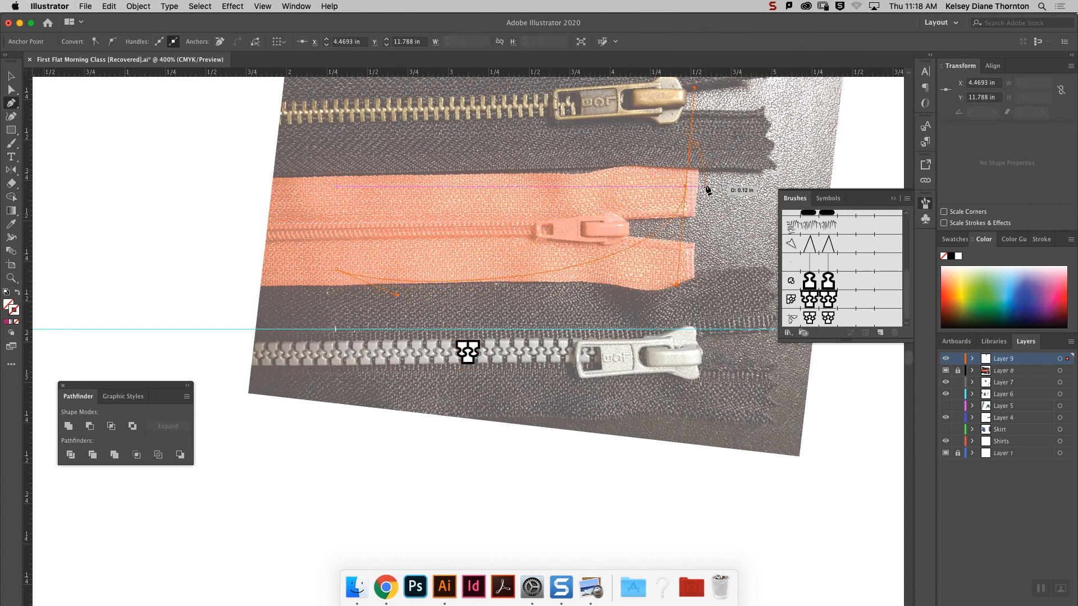
click(818, 321)
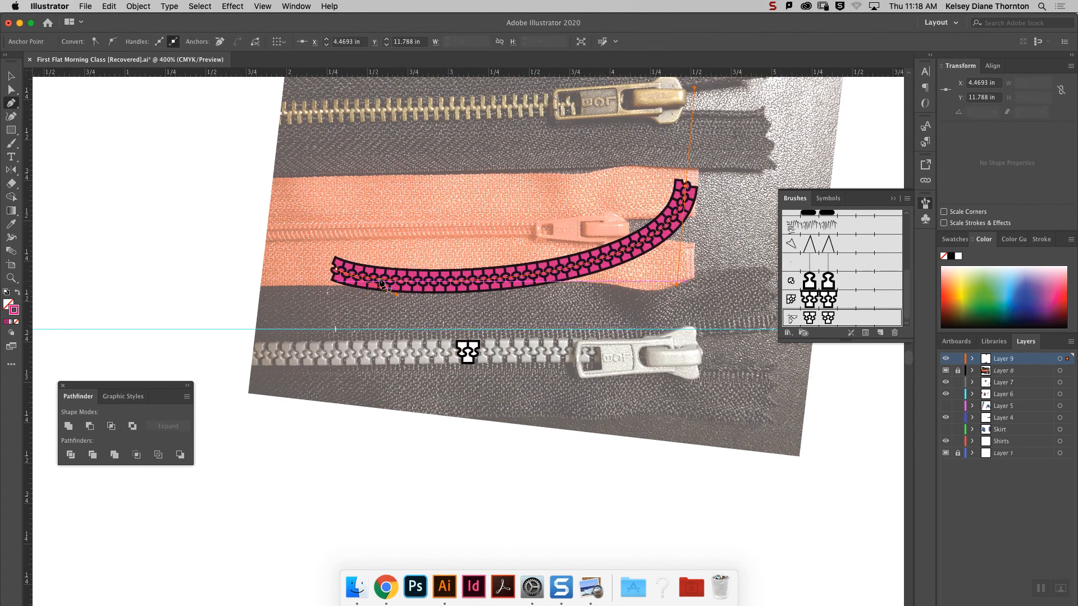
Select the interlocking-teeth artwork on the grey zipper and collapse the Brushes panel.
click(11, 78)
click(90, 162)
click(468, 351)
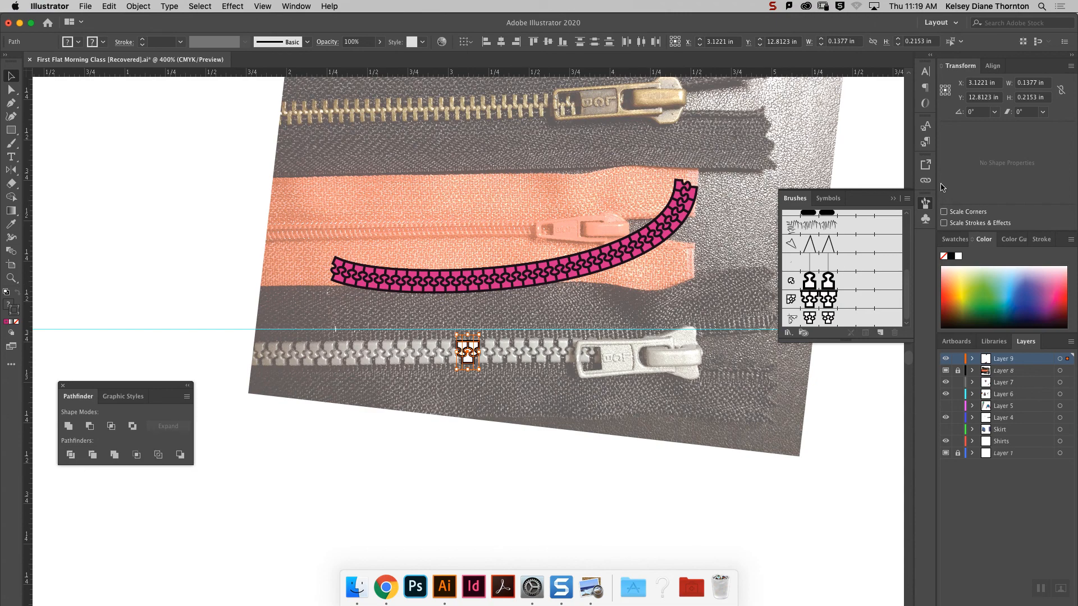
click(893, 199)
Compare the shirt's open V-shaped zipper with the closed-teeth sample on the zipper photo.
drag(911, 359, 908, 336)
click(631, 342)
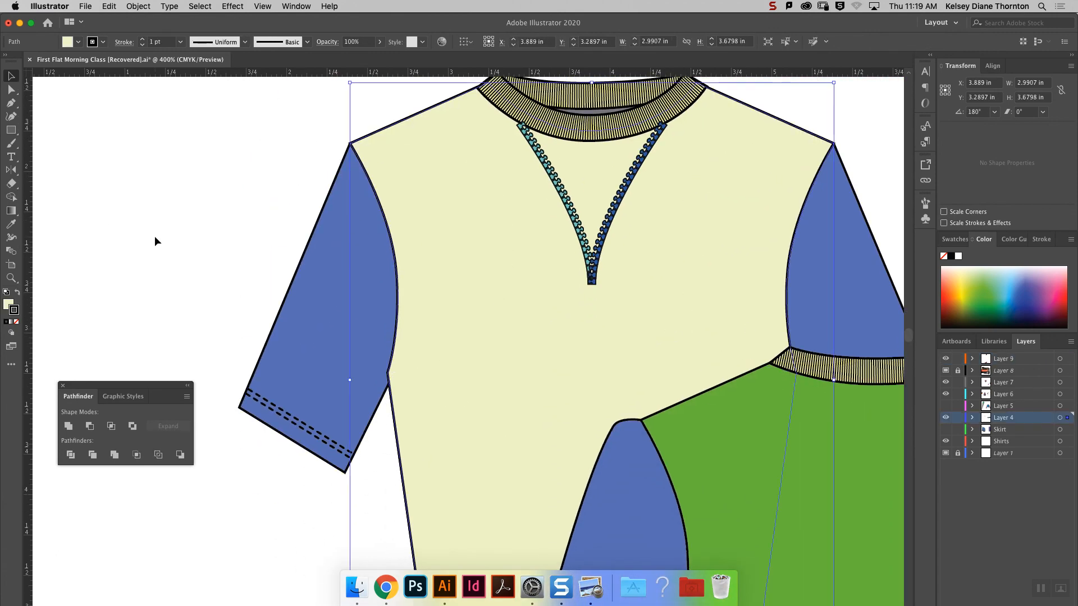
click(154, 237)
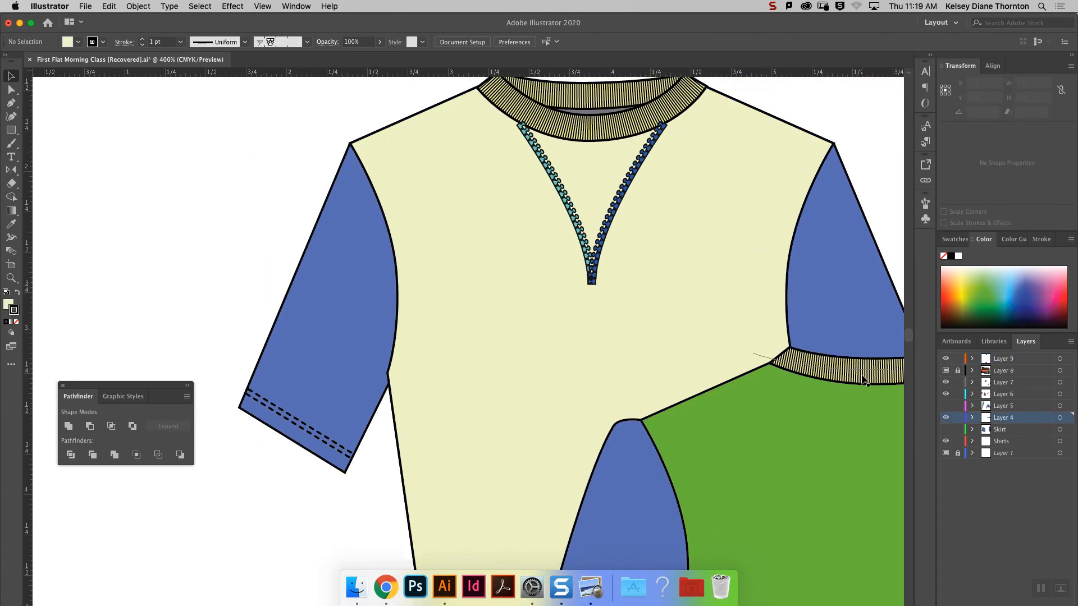
drag(908, 338, 909, 366)
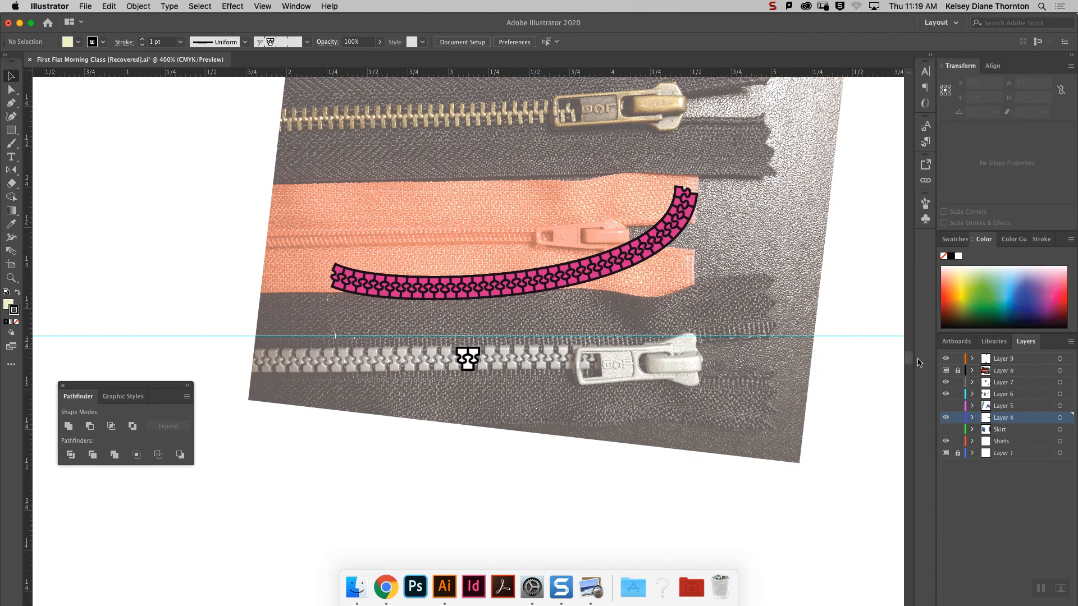
scroll(919, 362, up, 5)
scroll(919, 362, down, 5)
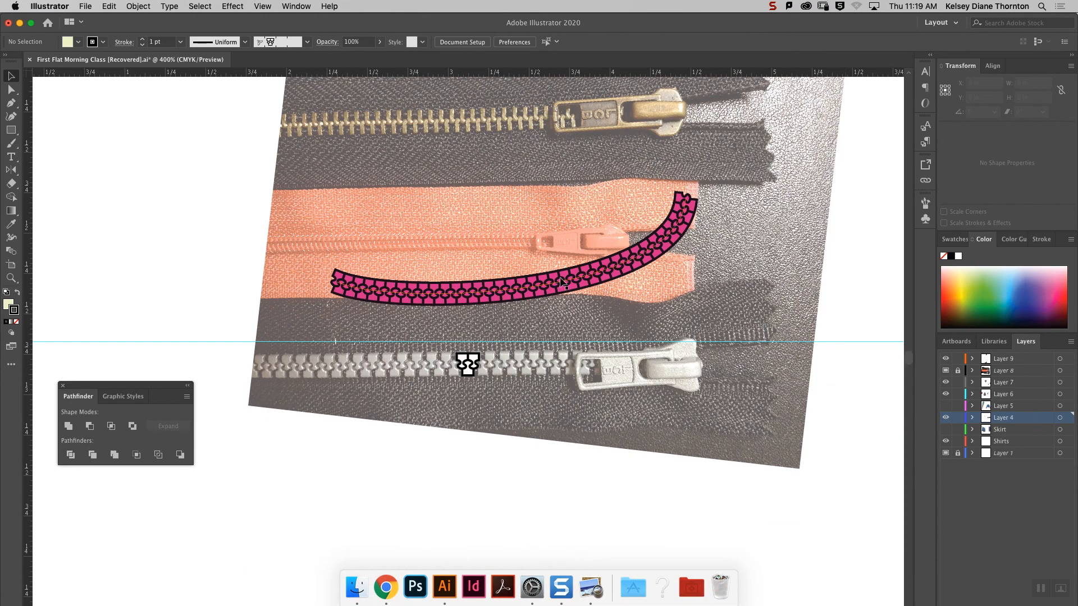
Draw a vertical line about 1.16 in long down from the point of the shirt's V-shaped zipper and apply the closed-teeth brush.
click(564, 285)
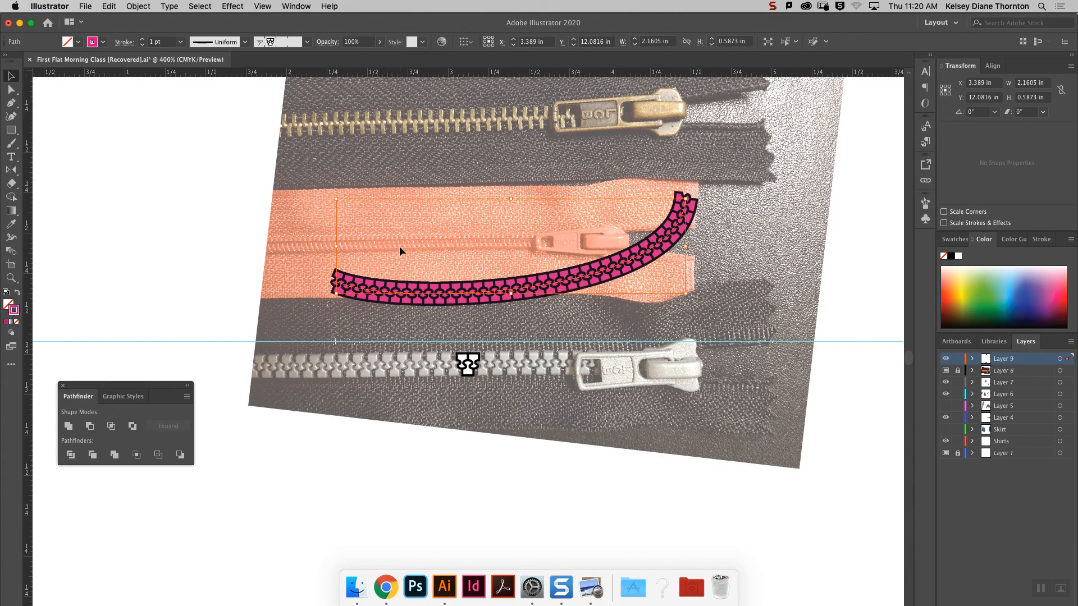
drag(908, 362, 909, 336)
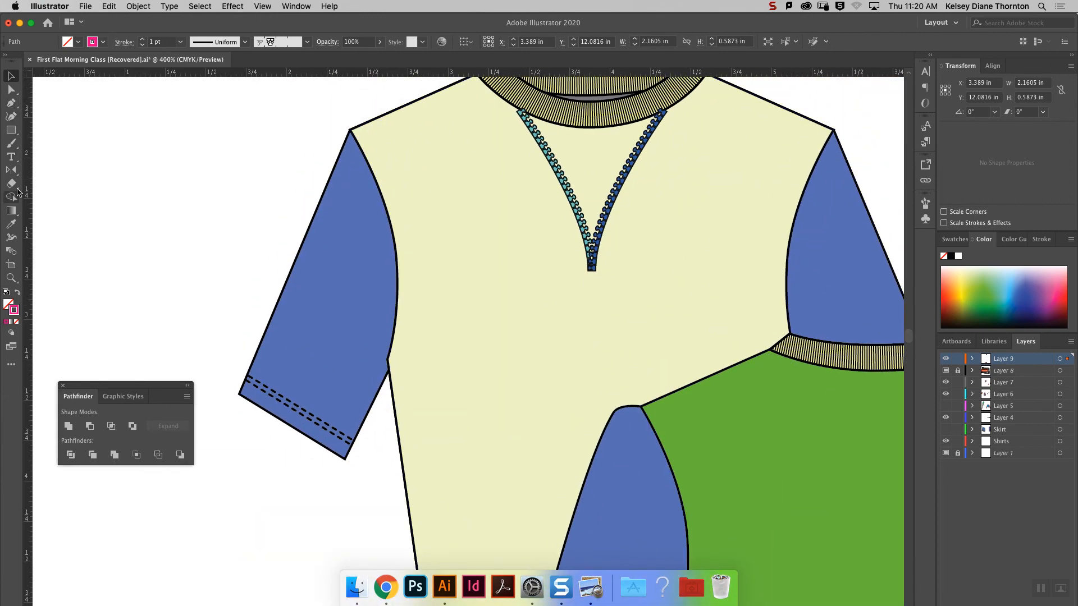
click(12, 130)
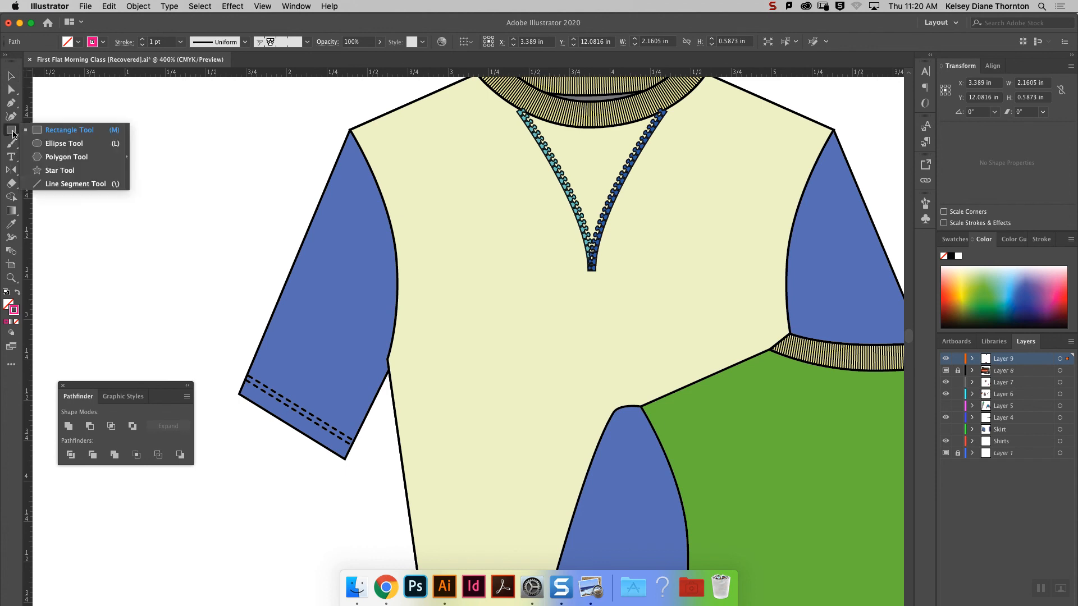
click(62, 130)
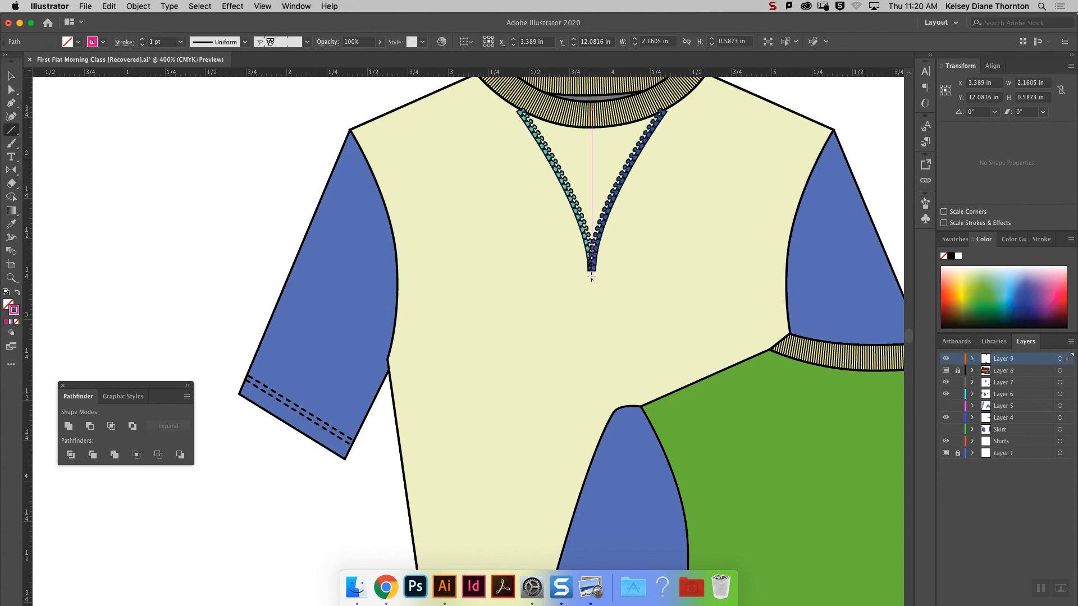
drag(591, 271, 592, 458)
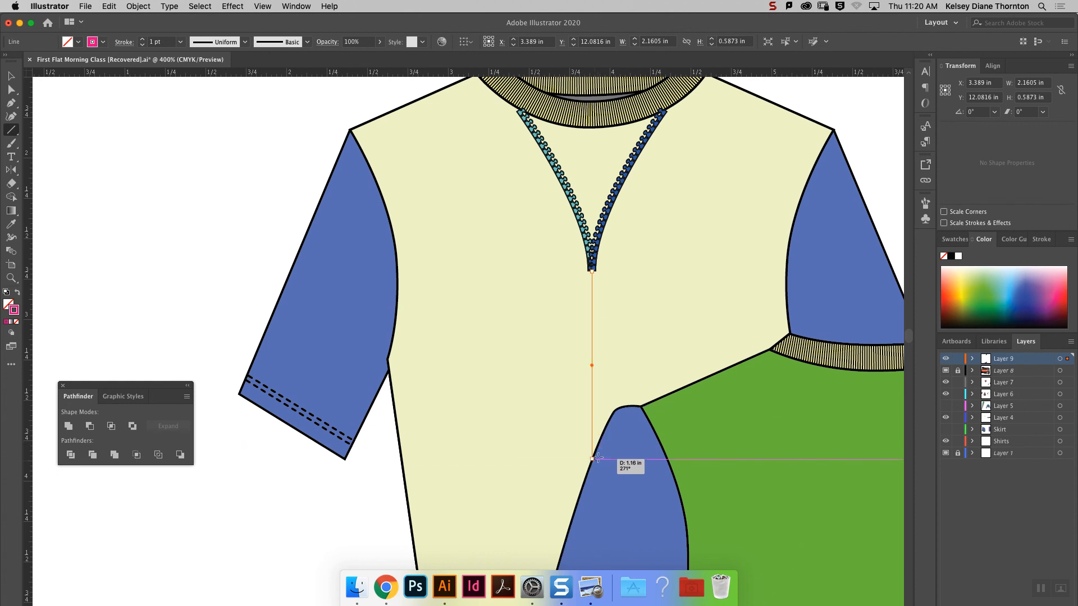
click(925, 204)
click(829, 317)
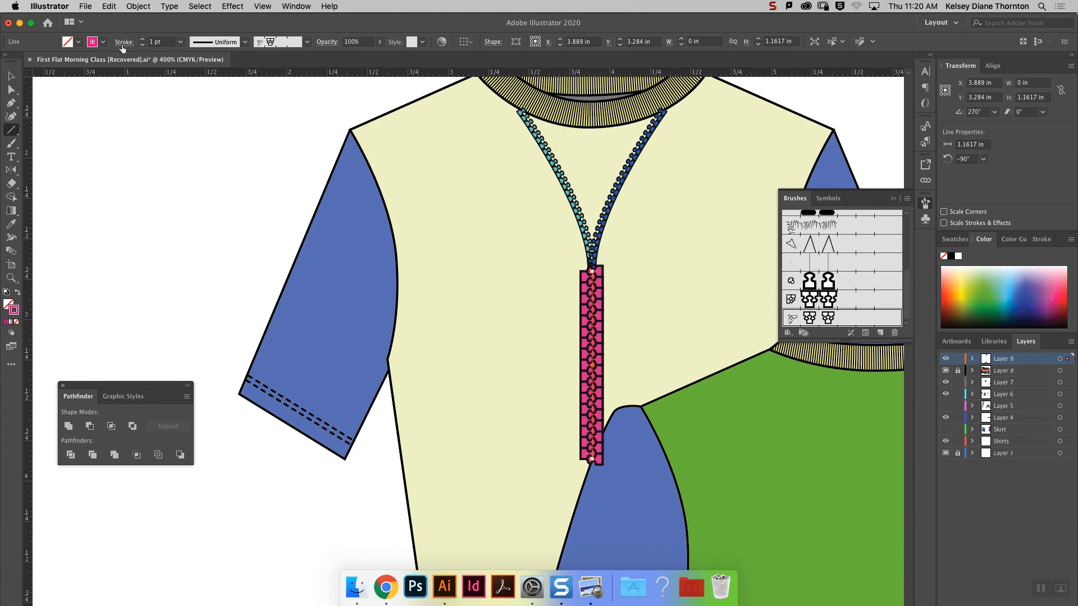
Set the closed zipper line's stroke weight to 0.5 pt.
click(143, 45)
click(143, 44)
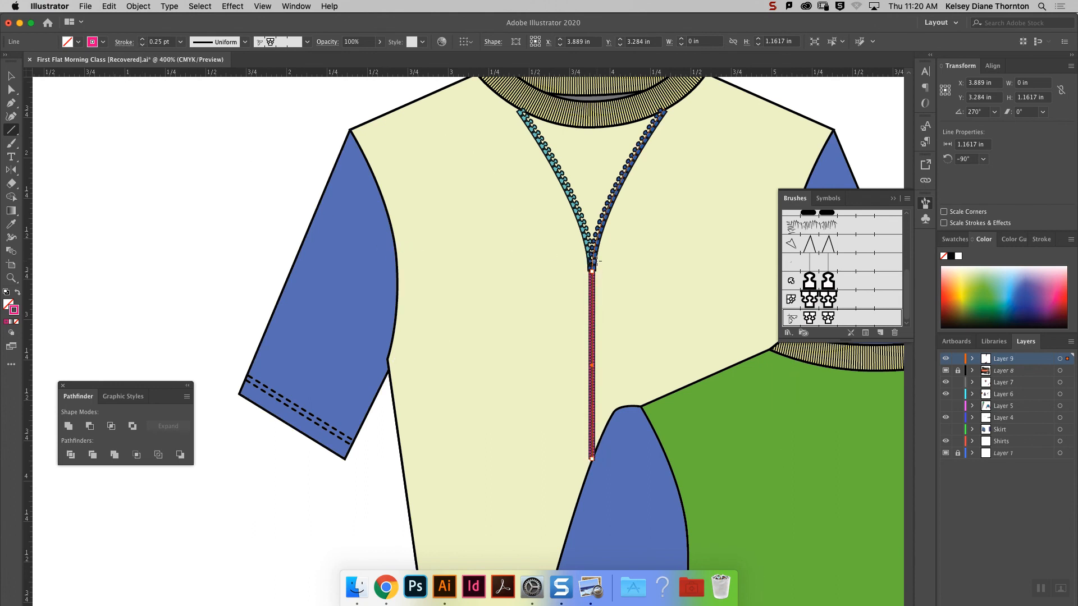
click(173, 42)
key(Up)
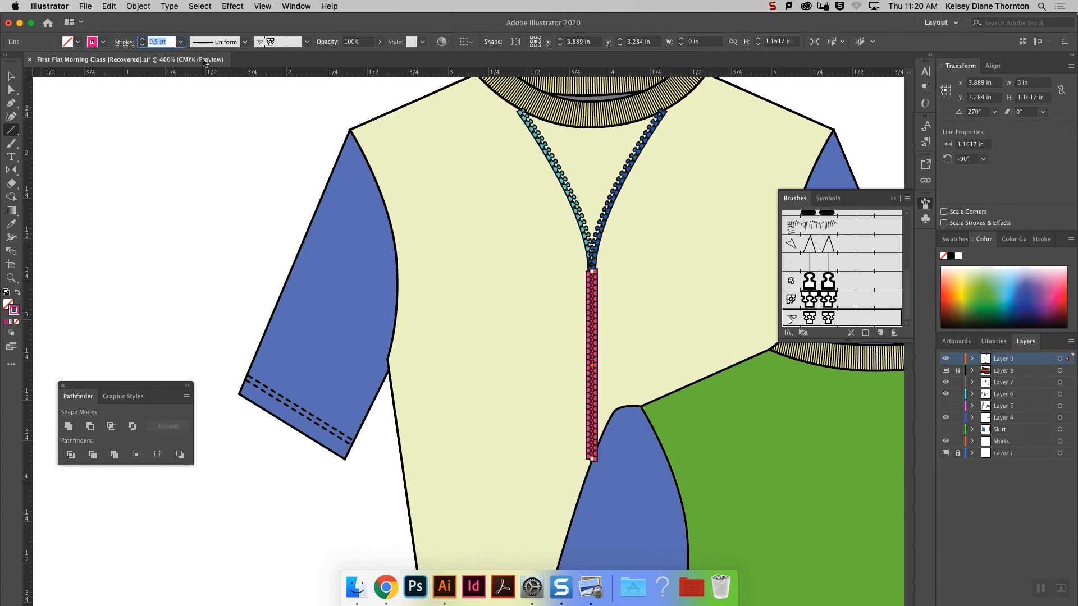
Move the lower end anchors of the blue and teal open-zipper paths slightly apart to line up with the closed zipper's edges.
click(11, 90)
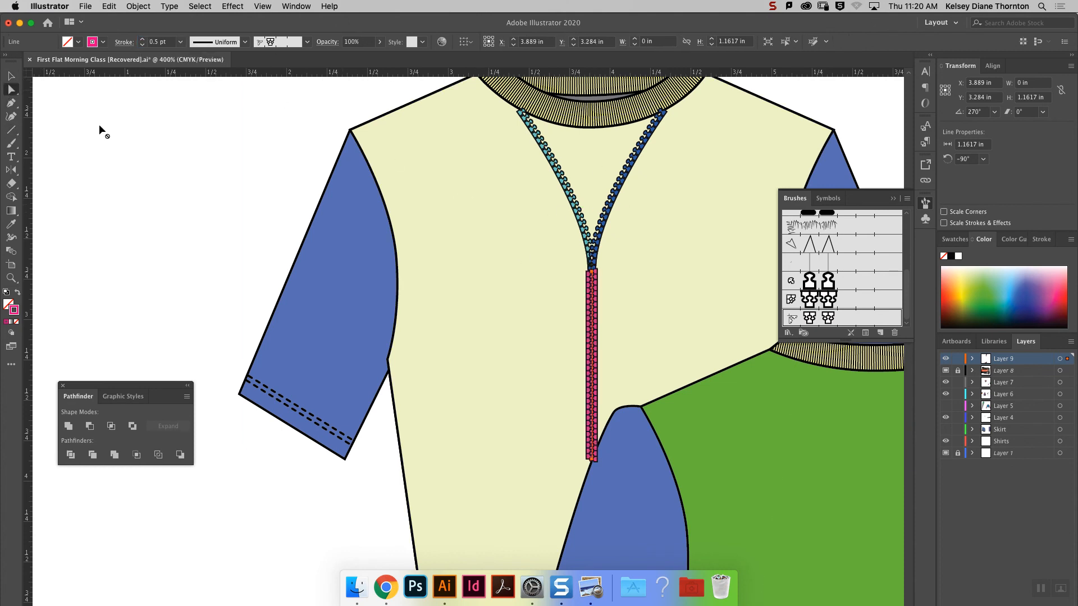
click(594, 273)
drag(594, 275, 596, 275)
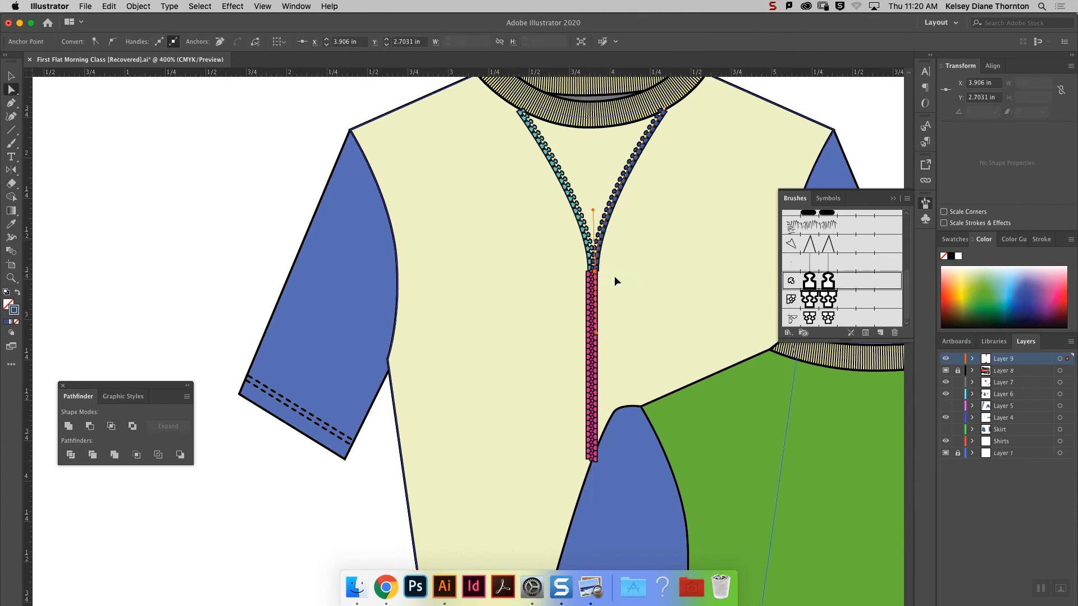
click(616, 280)
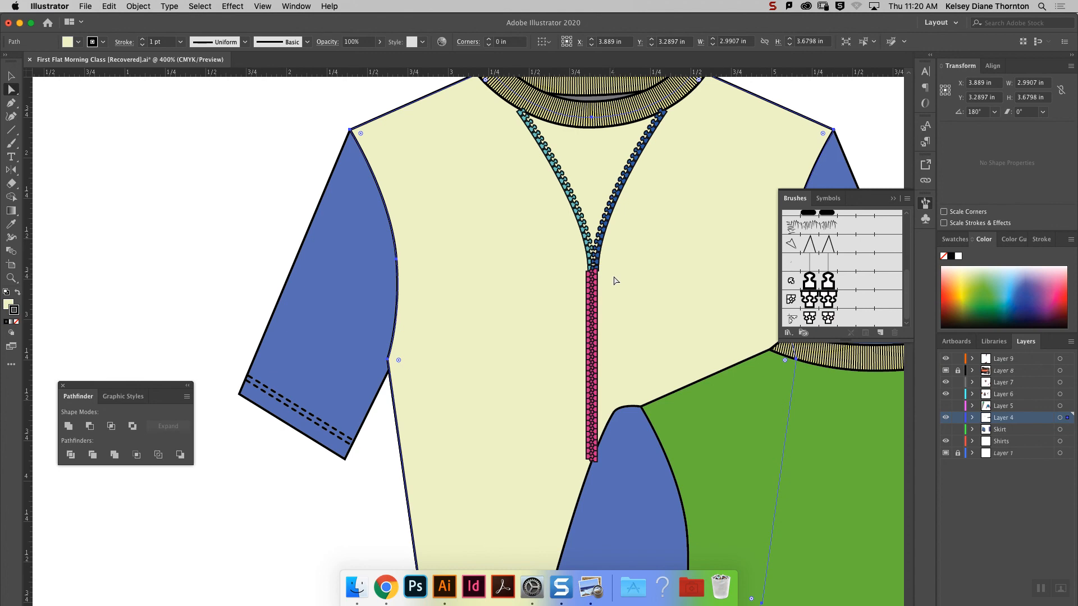
key(super+equal)
key(super+equal)
click(479, 151)
click(476, 160)
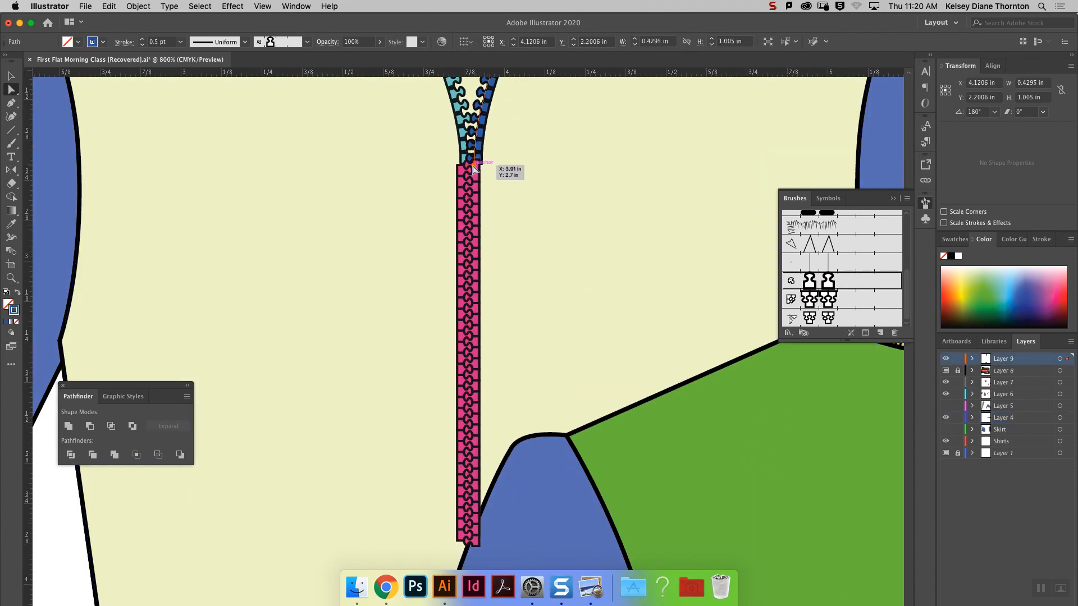
drag(471, 167, 469, 167)
click(510, 178)
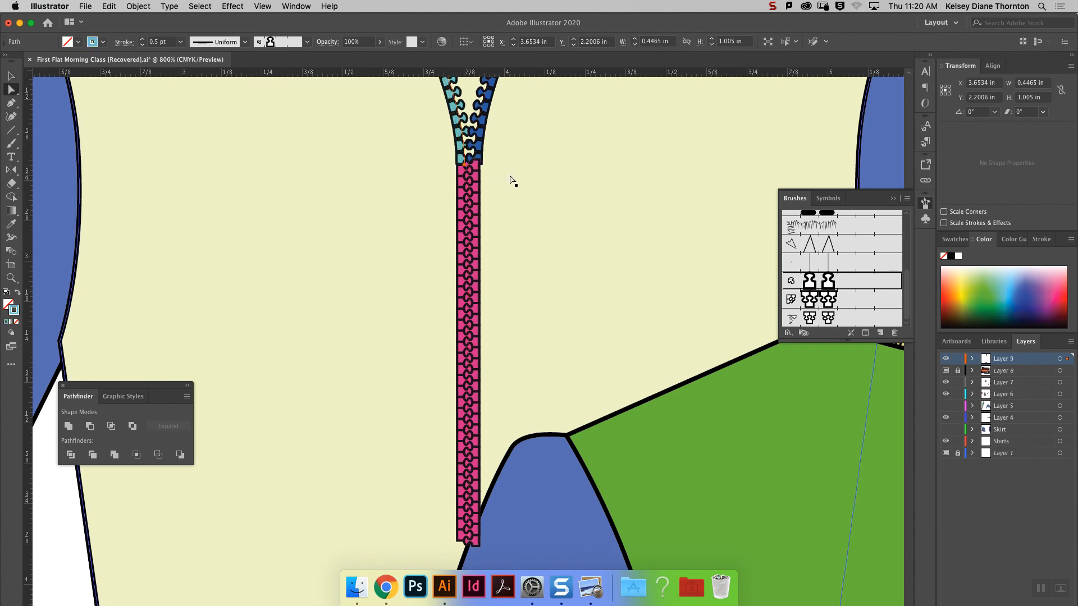
Draw a rectangle about 0.64 by 0.24 in over the grey zipper's pull tab and round its corners to about 0.057 in.
scroll(536, 212, down, 3)
scroll(536, 212, down, 20)
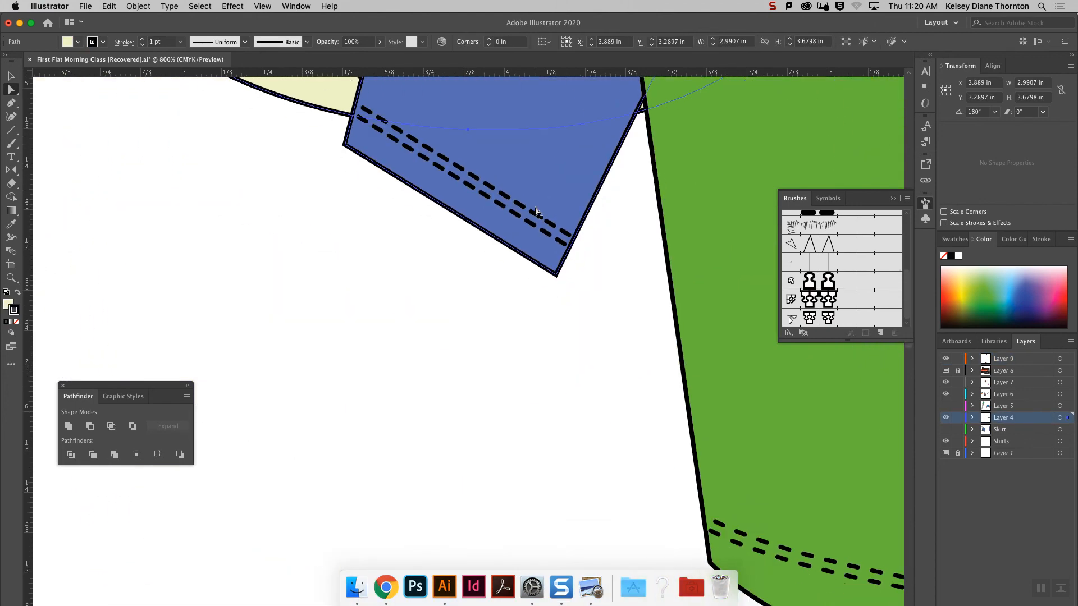
scroll(536, 212, down, 20)
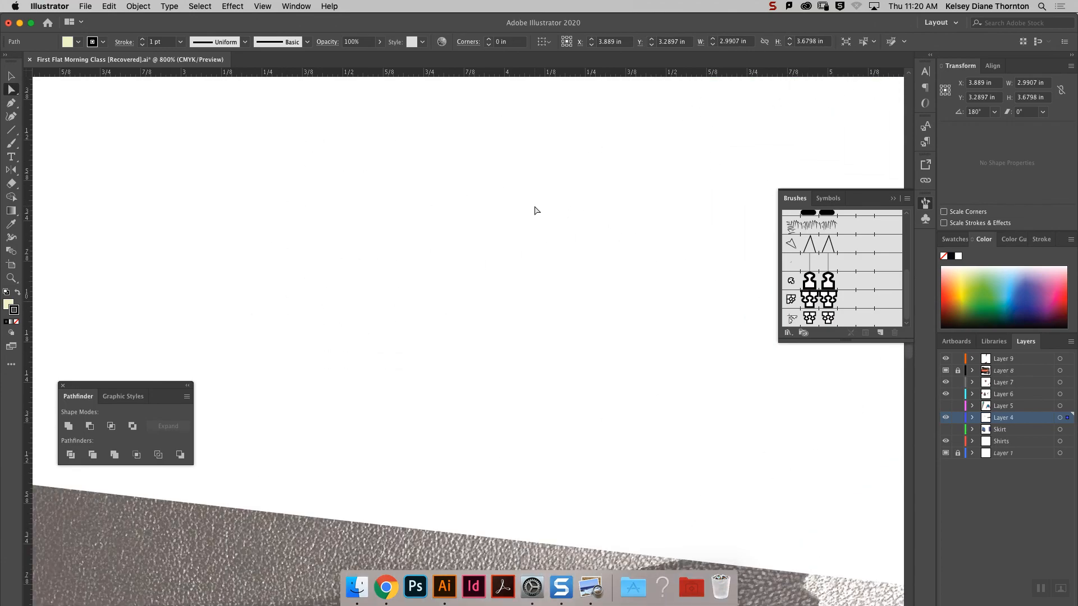
scroll(537, 211, up, 2)
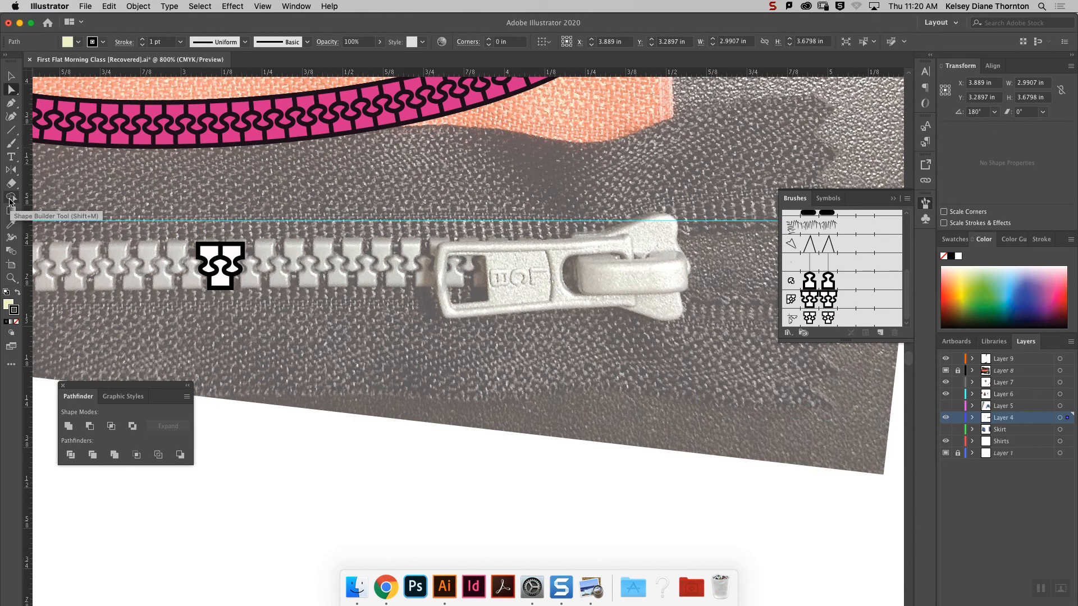
click(14, 137)
click(62, 132)
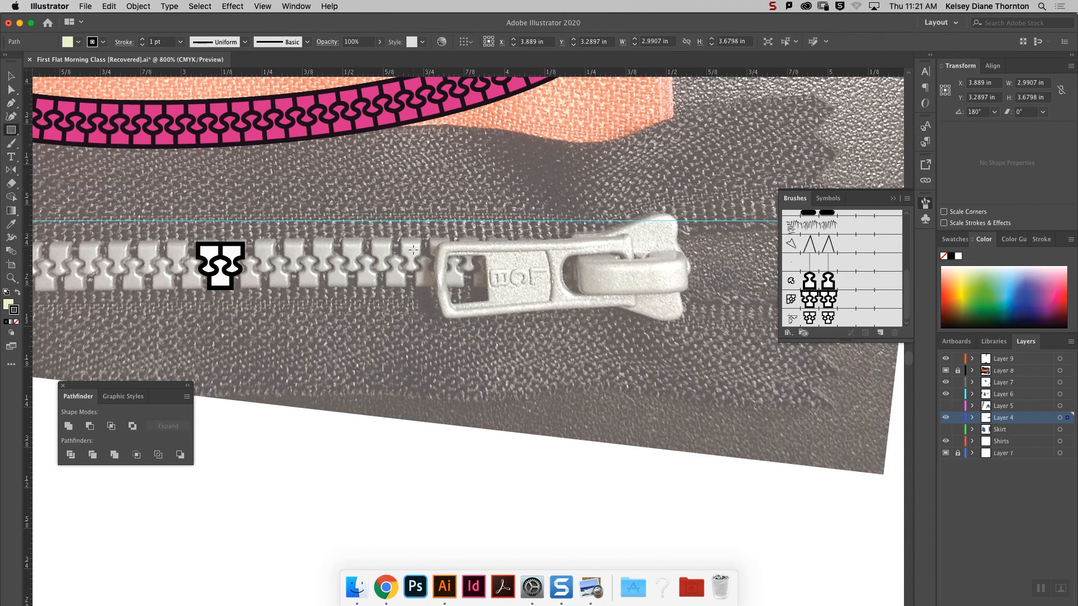
drag(434, 234, 640, 311)
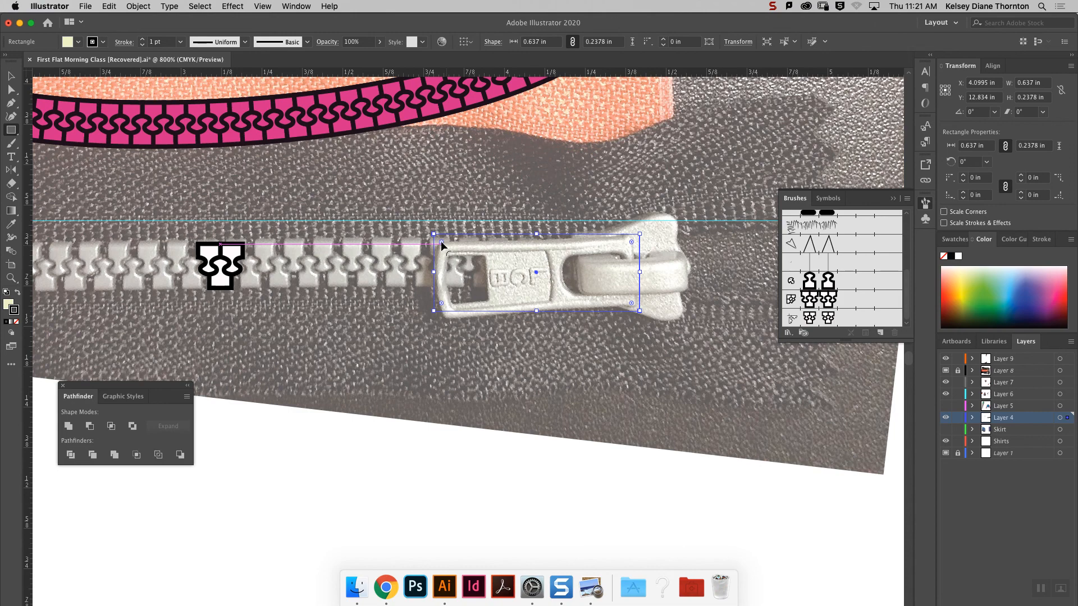
drag(441, 241, 458, 257)
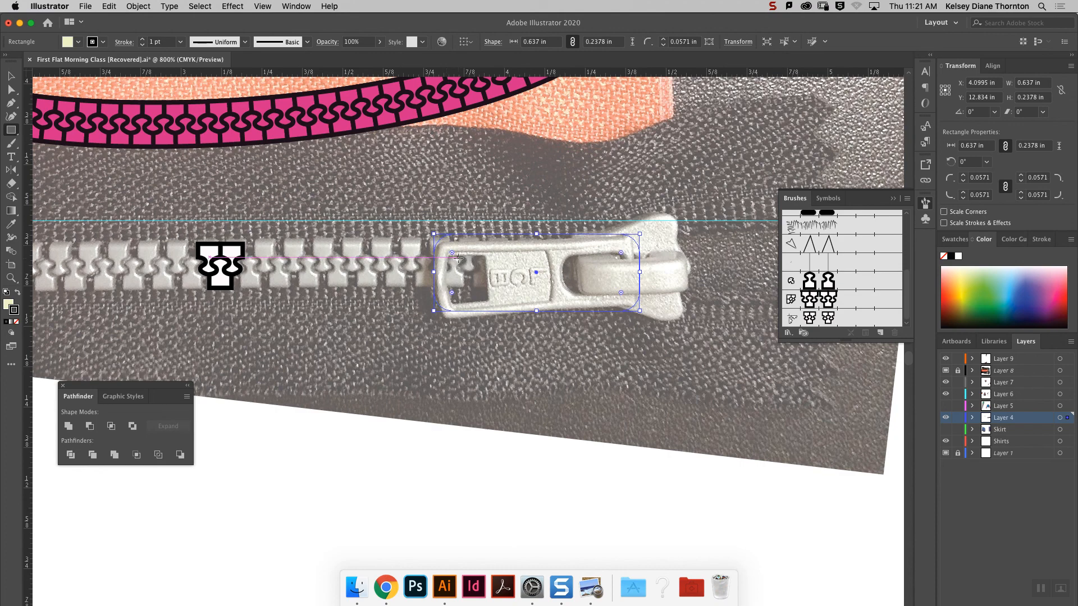
Remove the stroke from the rounded pull-tab rectangle.
key(v)
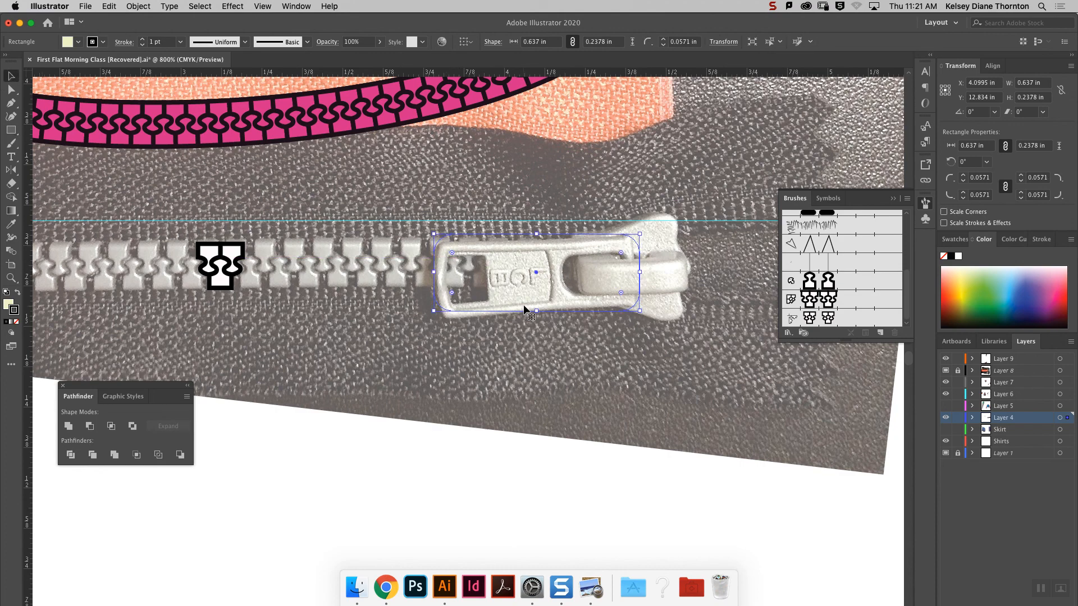
key(x)
click(104, 41)
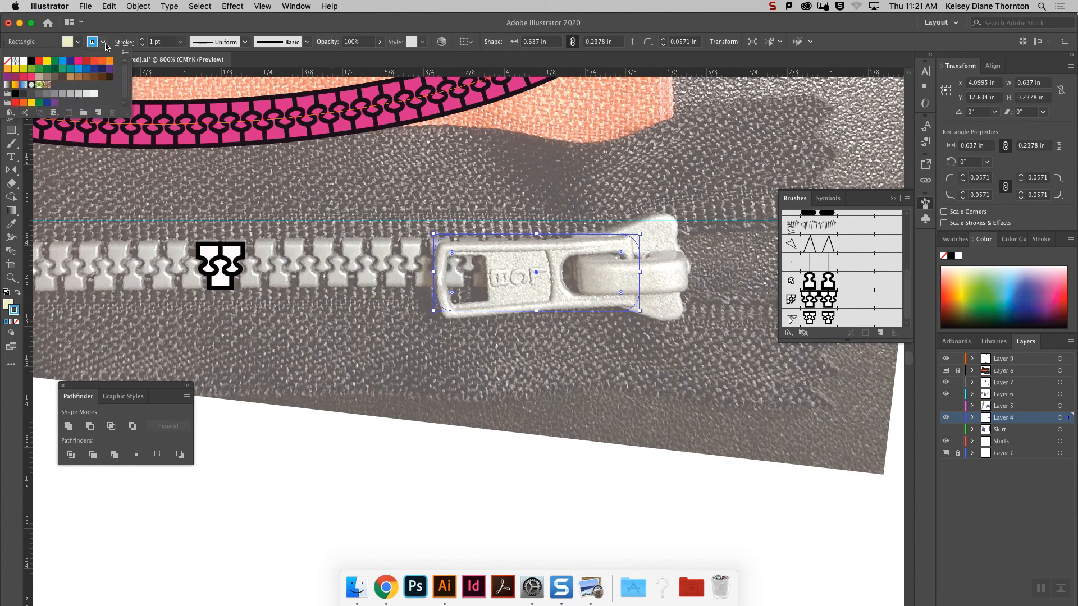
click(7, 60)
Move the pull-tab rectangle onto Layer 9 and lower its opacity to 59%.
click(1068, 418)
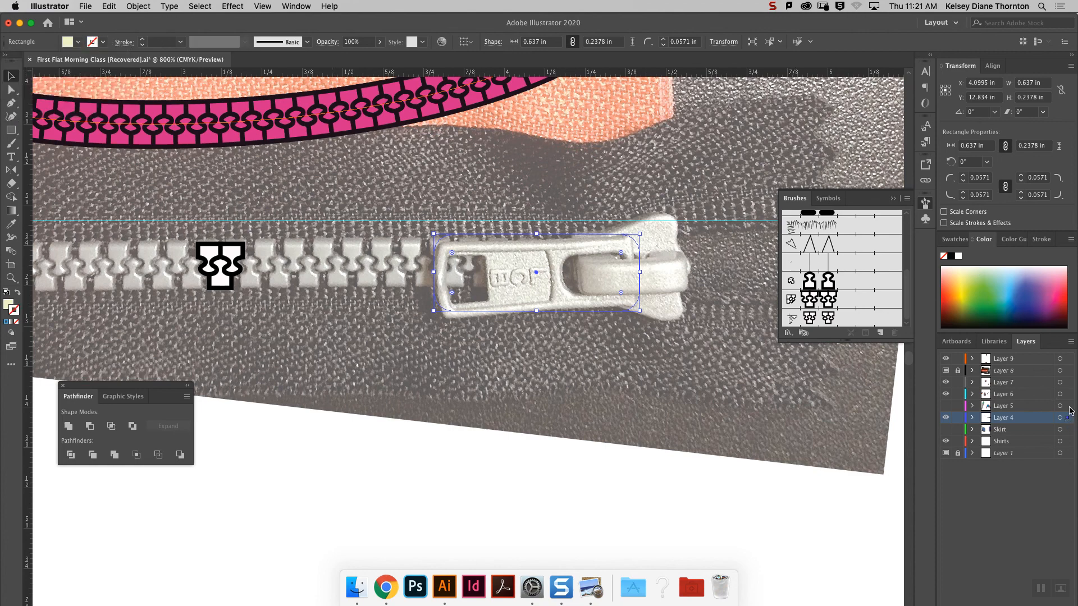
drag(1068, 418, 1067, 359)
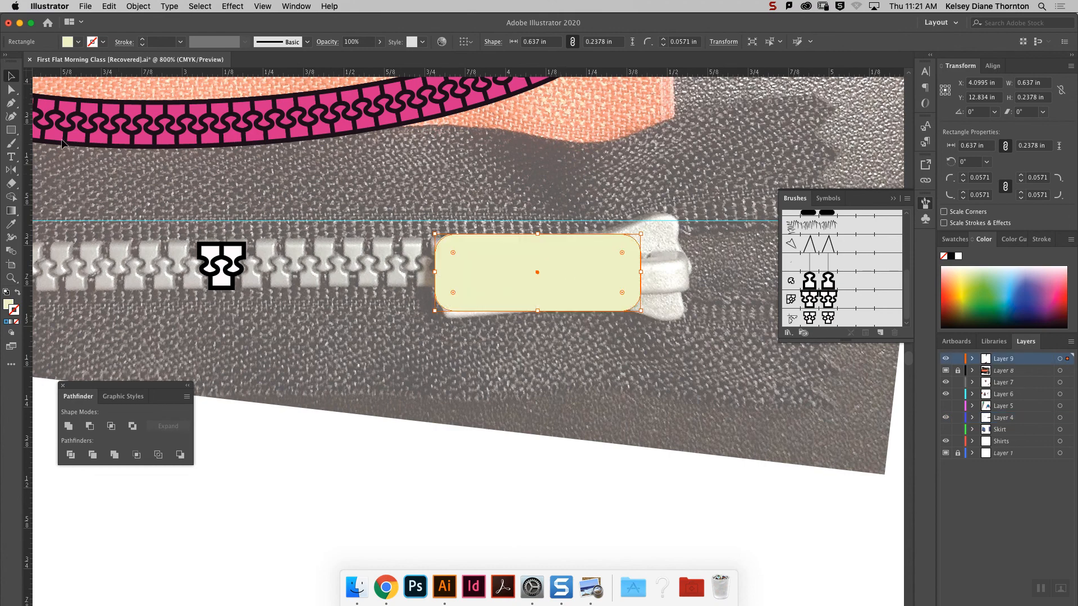
click(380, 42)
drag(378, 55, 360, 56)
Draw a rectangle about 0.12 by 0.14 in over the pull tab's square hole and an ellipse over its rounded hole.
click(10, 130)
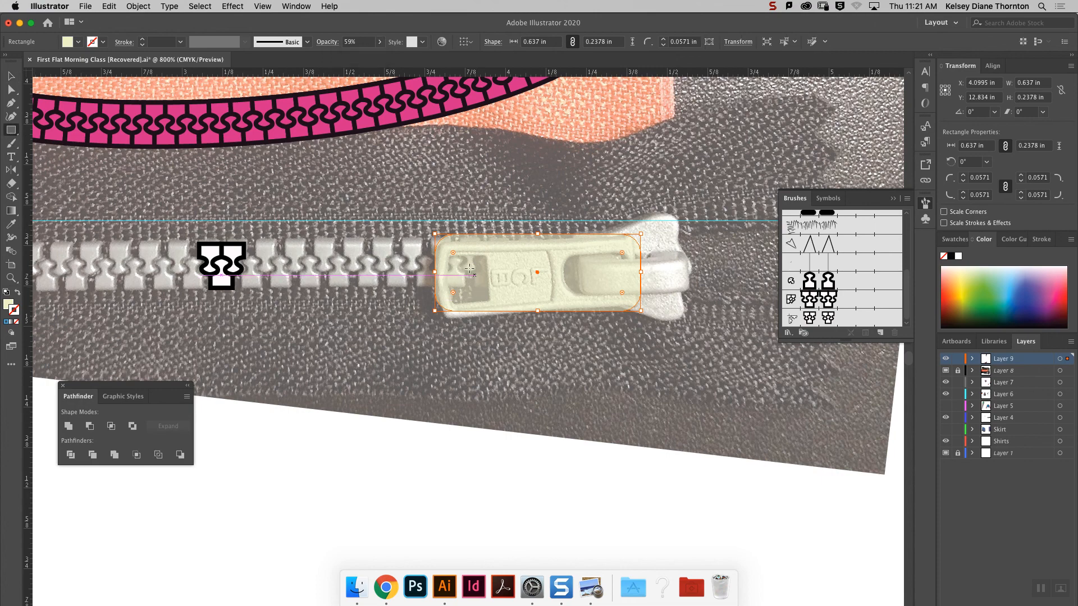
drag(449, 252, 487, 298)
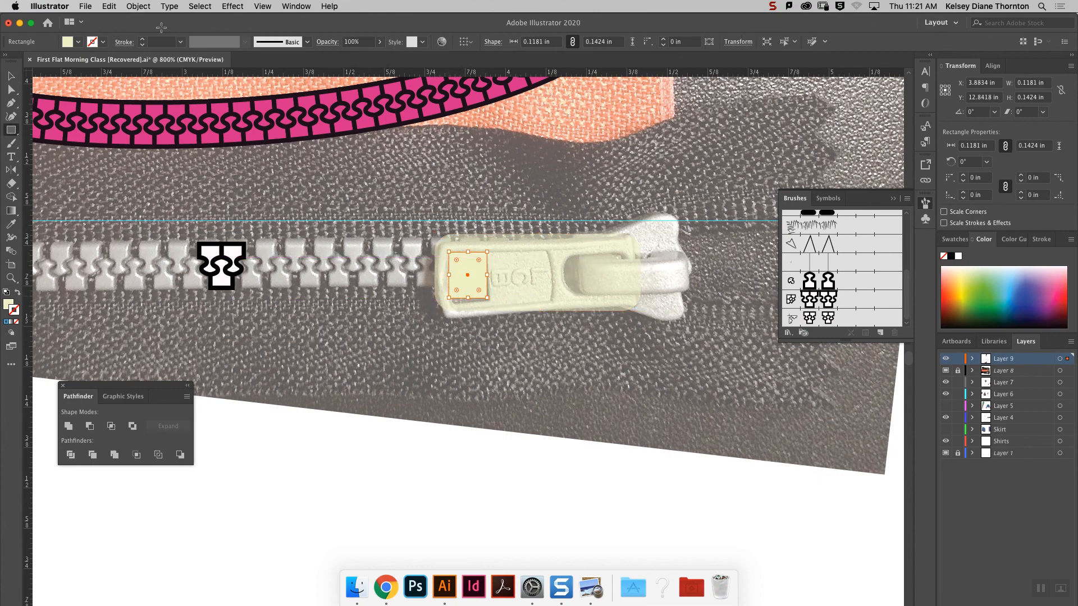
drag(6, 130, 96, 157)
mouse_move(564, 258)
mouse_down()
mouse_move(648, 286)
mouse_move(633, 303)
mouse_move(615, 272)
mouse_up()
Select the small rectangle and the ellipse together and fill both with dark green.
key(v)
shift+click(466, 274)
click(988, 282)
click(12, 89)
key(slash)
click(12, 76)
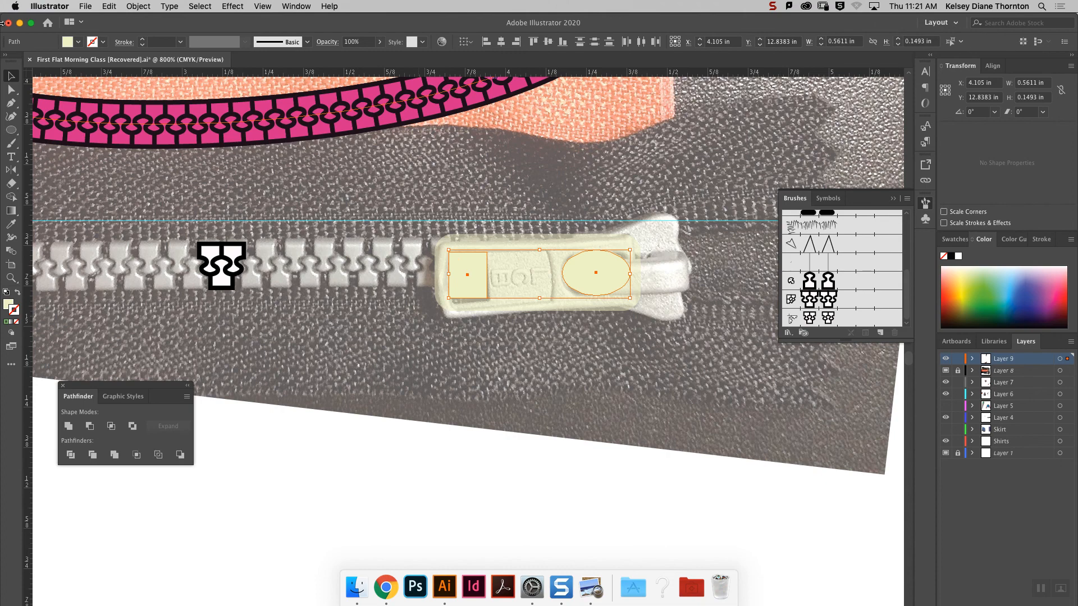
click(78, 43)
click(55, 63)
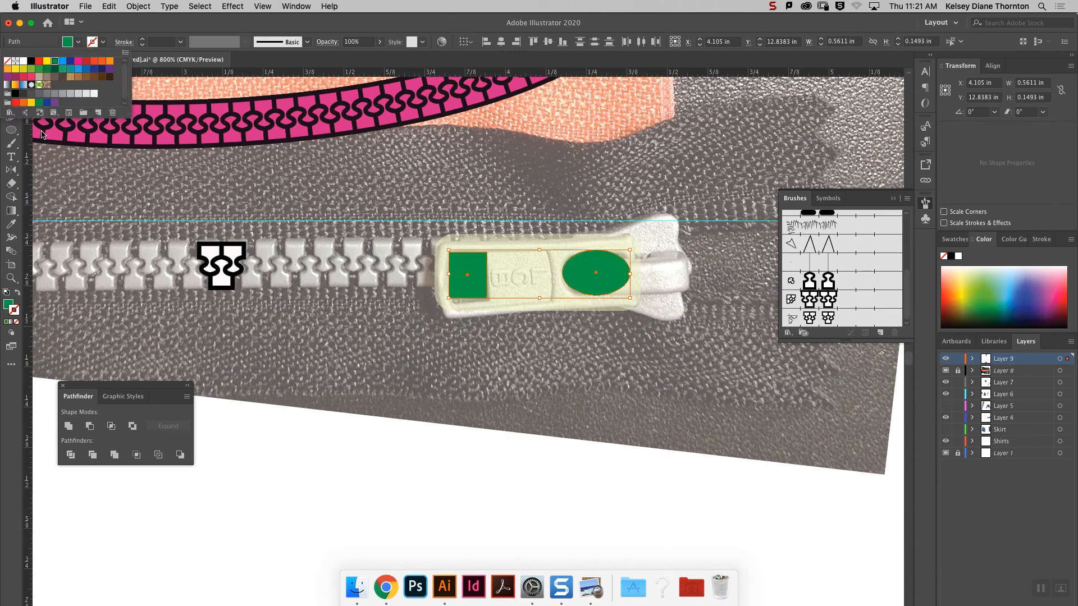
Cut the small rectangle and the ellipse out of the pull-tab shape with the Shape Builder.
click(477, 279)
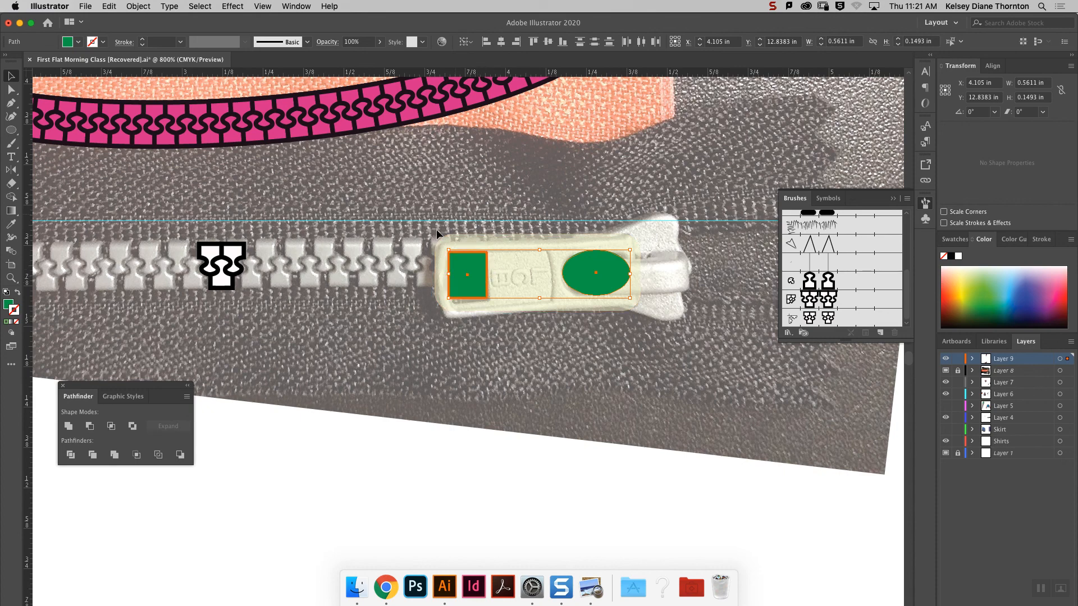
click(469, 197)
drag(404, 213, 661, 329)
click(10, 197)
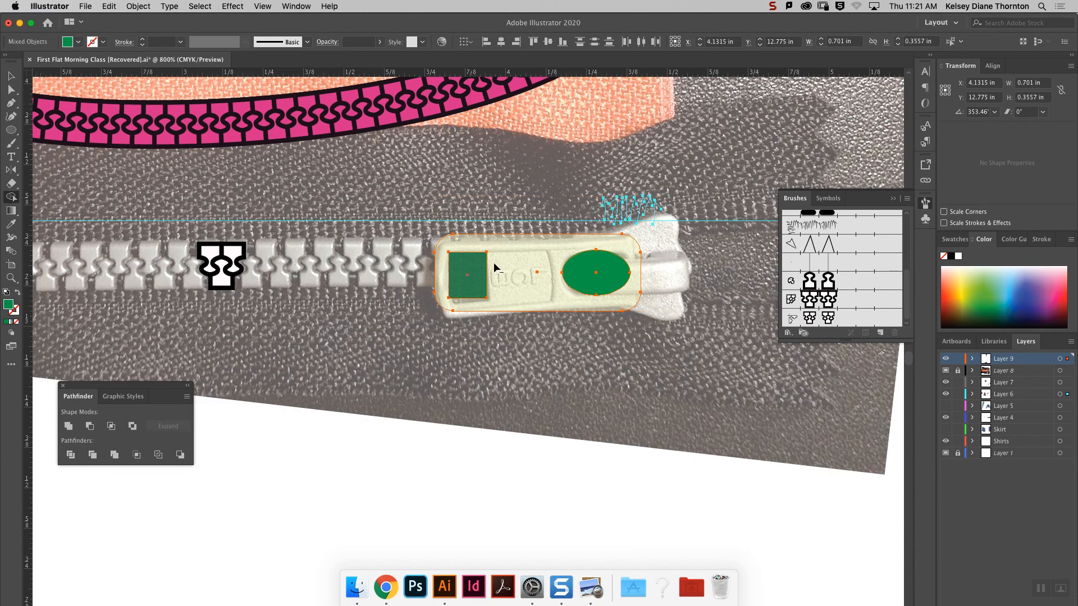
alt+click(466, 276)
alt+click(595, 273)
Fill the cut-out pull tab with light green and set its opacity to 100%.
click(9, 73)
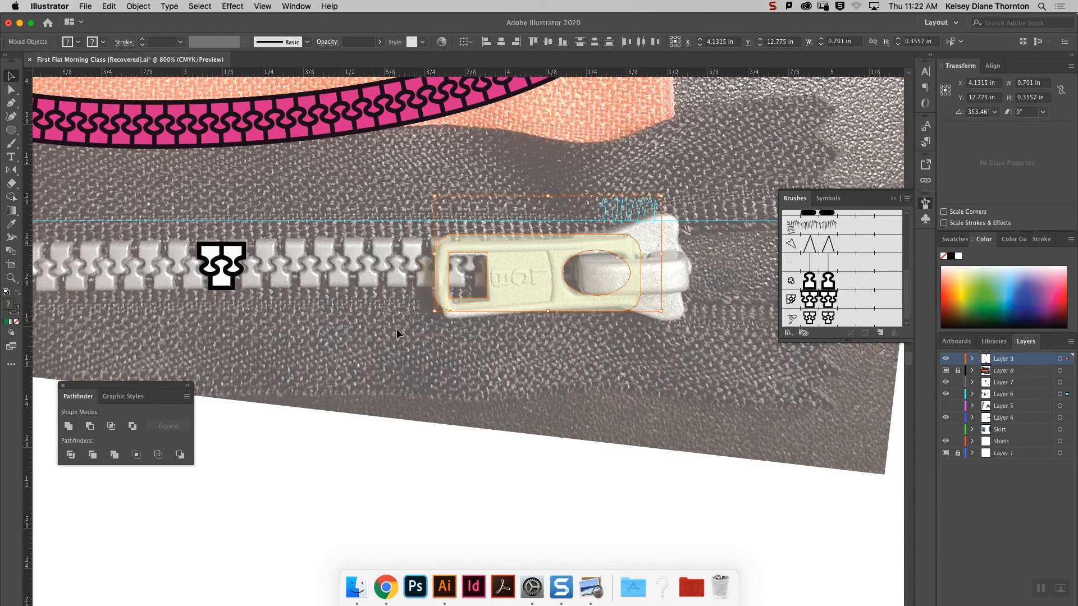
click(533, 293)
click(953, 286)
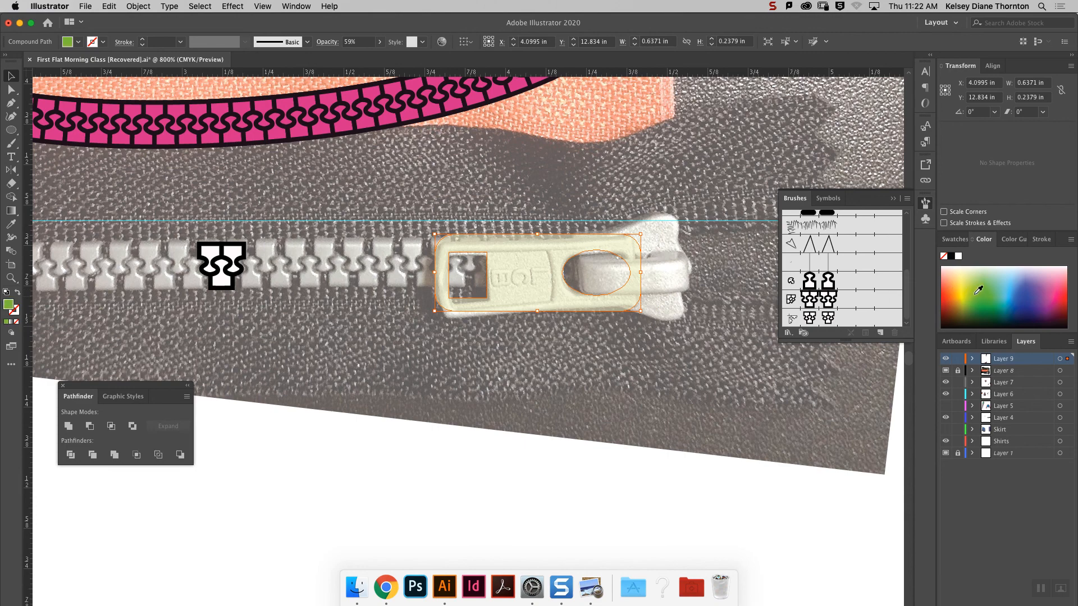
click(379, 41)
drag(360, 56, 377, 56)
Give the green pull tab a black stroke.
click(103, 42)
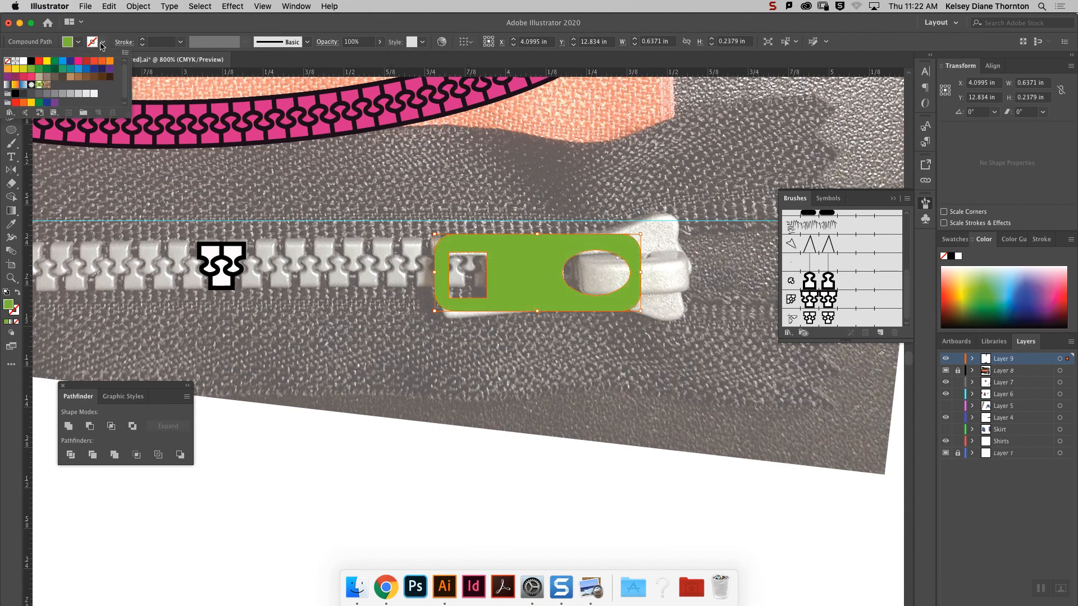
click(32, 61)
click(185, 177)
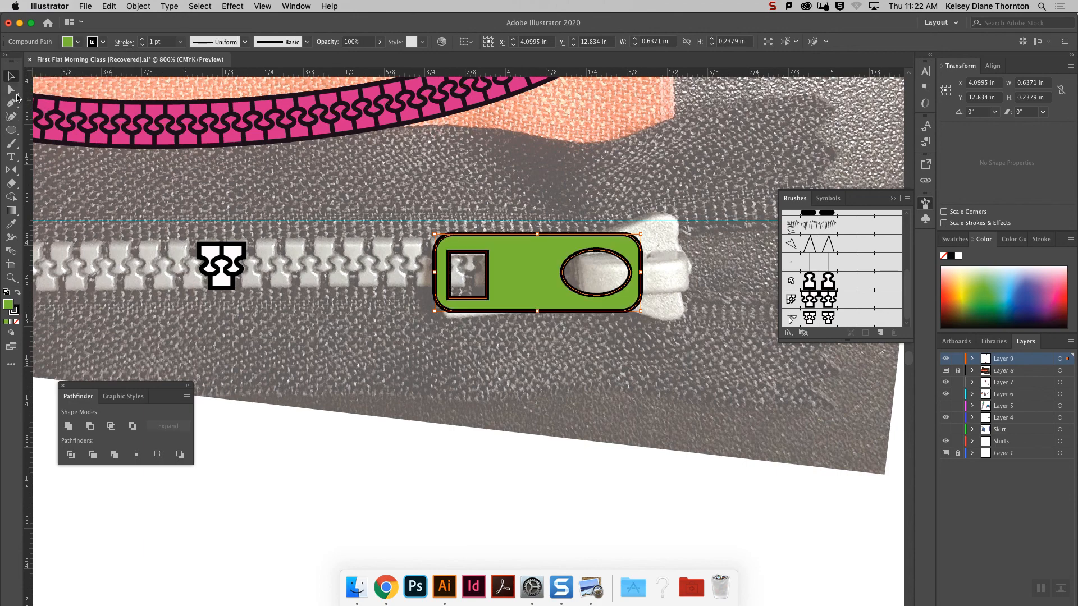
Draw a rectangle about 0.33 by 0.09 in across the pull tab's oval hole, with corners rounded about 0.036 in, and shift it slightly into the hole.
click(16, 134)
drag(15, 134, 31, 130)
drag(581, 260, 688, 287)
drag(589, 269, 599, 271)
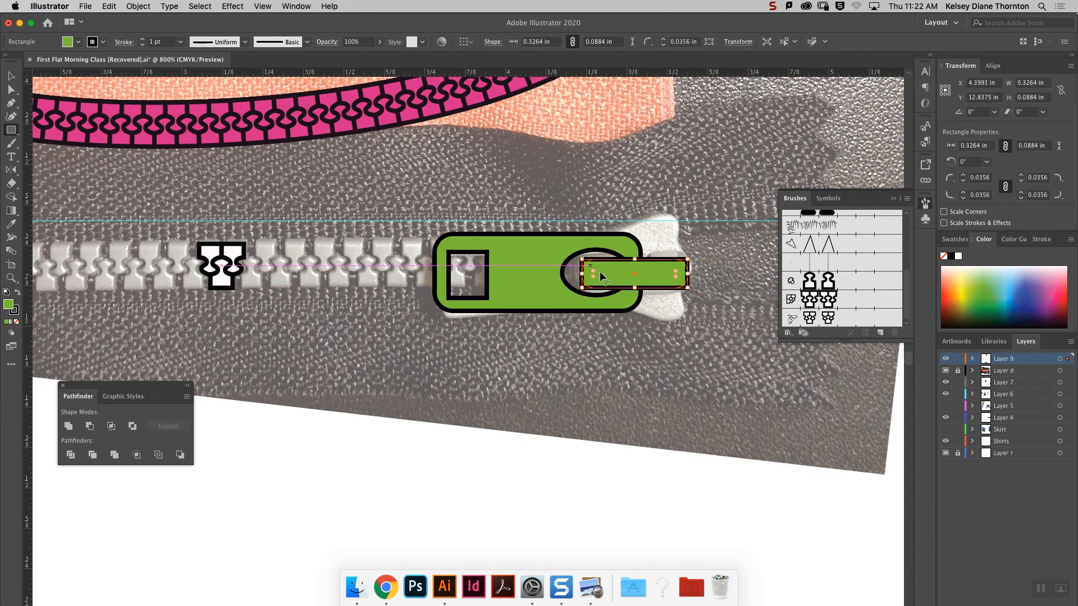
click(11, 75)
drag(654, 265, 647, 268)
click(770, 318)
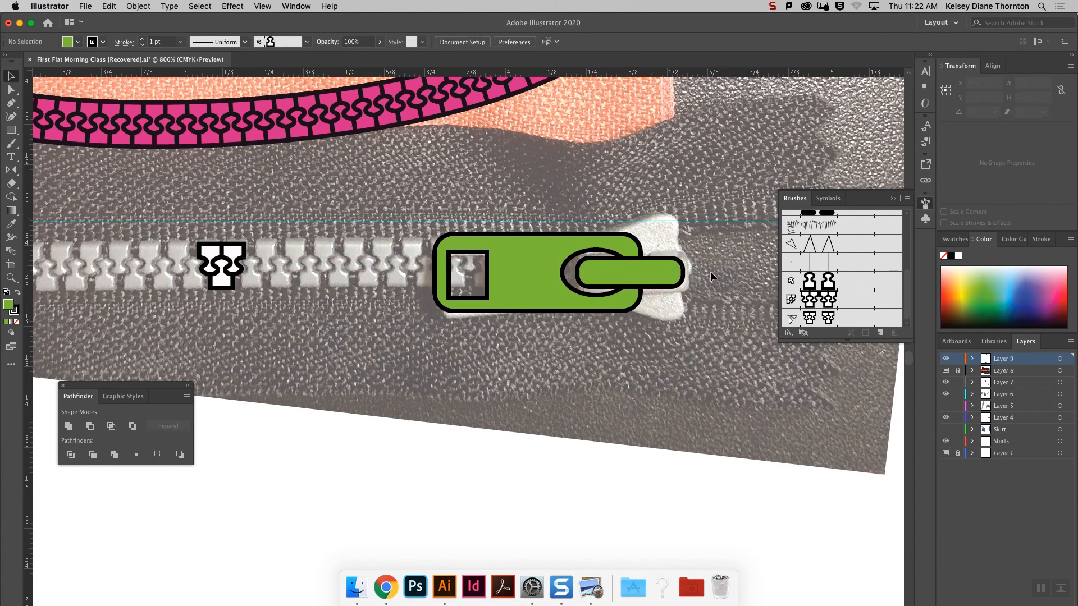
Draw an ellipse about 0.19 by 0.35 in over the end of the small rounded bar and send it to the back.
drag(10, 130, 84, 156)
drag(643, 208, 704, 320)
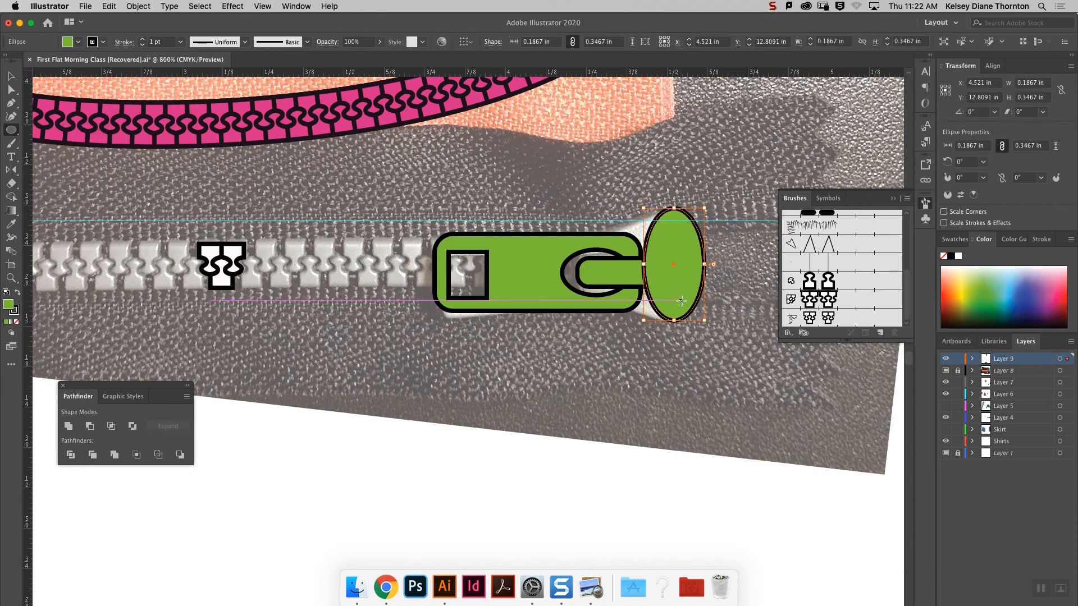
click(11, 76)
right_click(671, 286)
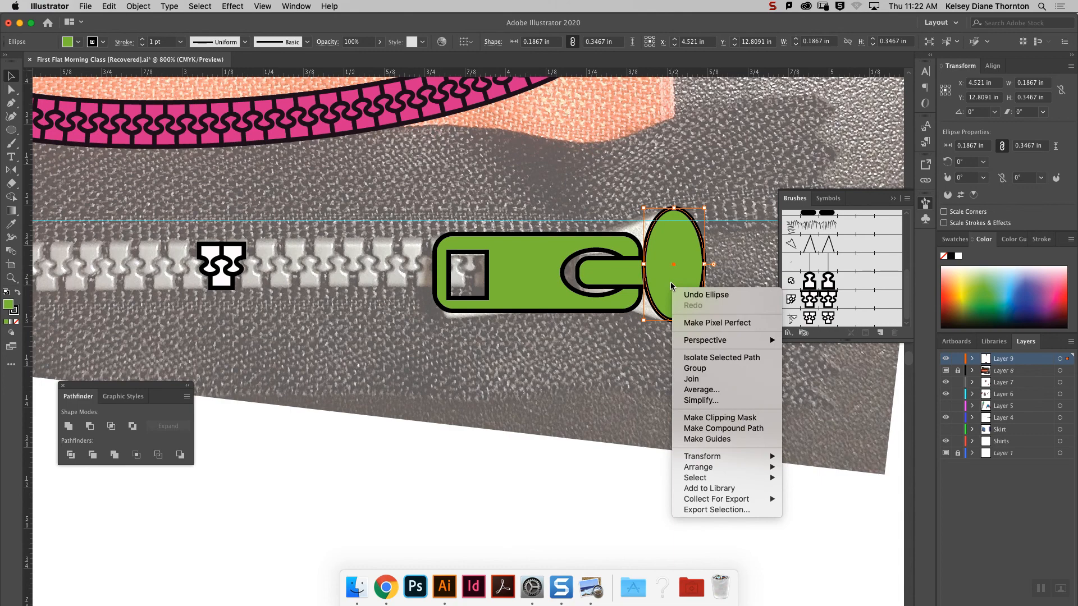
mouse_move(730, 467)
click(840, 499)
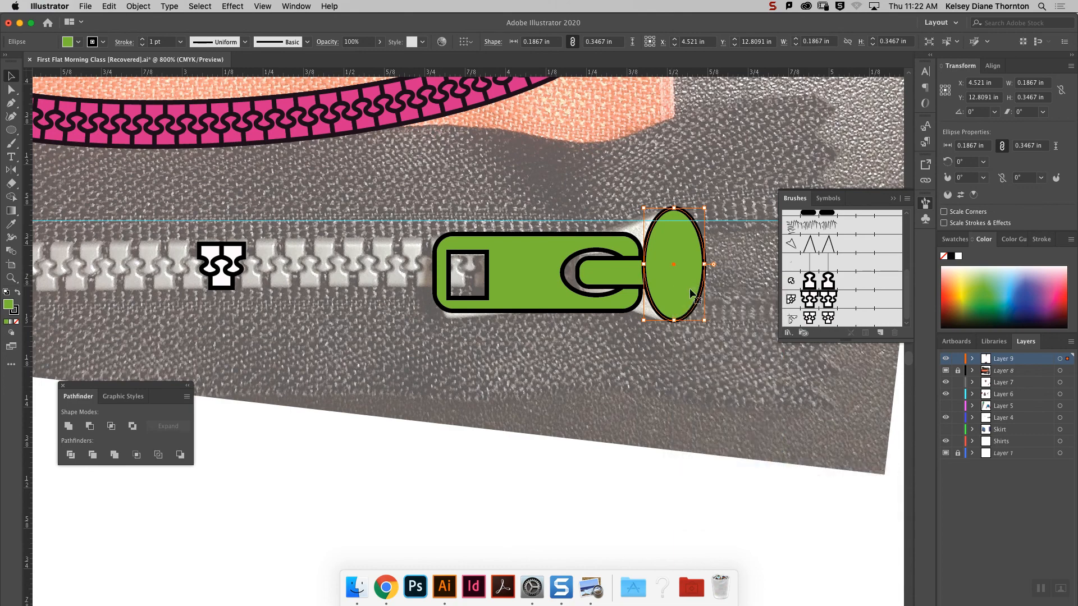
Shift the ellipse behind the oval-hole end of the pull tab and reshape it into a nearly round slider body.
drag(668, 298, 578, 267)
drag(631, 210, 631, 235)
drag(648, 314, 655, 310)
click(707, 385)
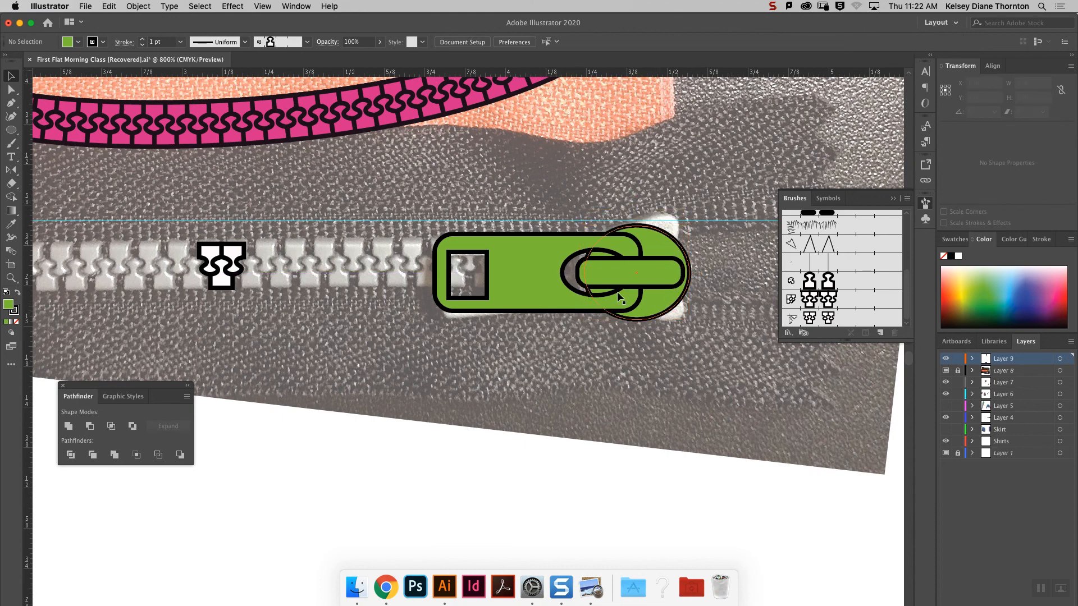
Save the complete zipper pull artwork as a dynamic symbol named New Symbol with the Movie Clip export type.
drag(405, 192, 847, 305)
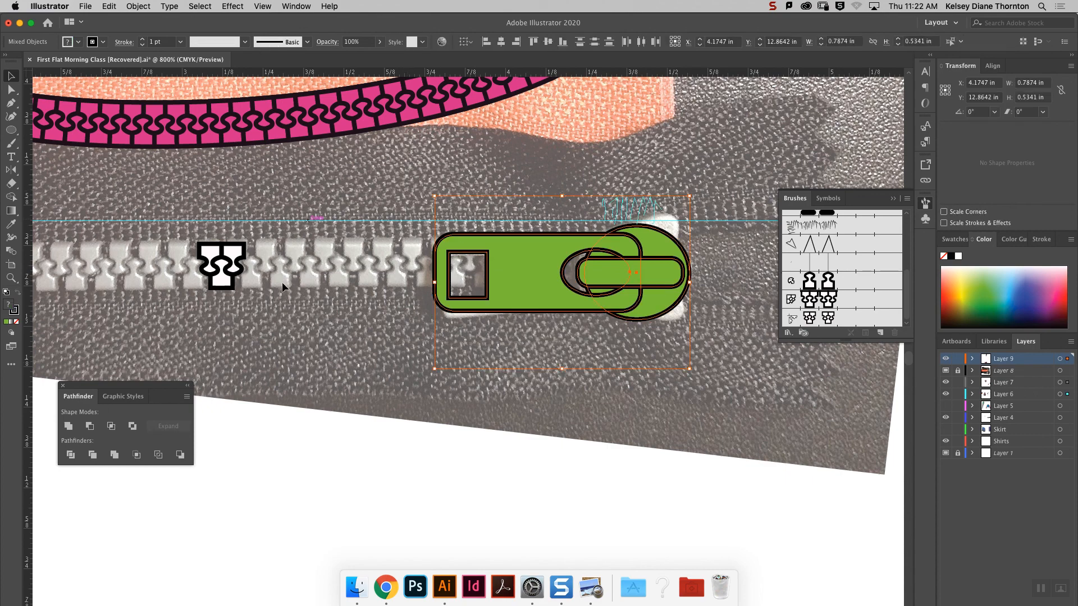
right_click(530, 267)
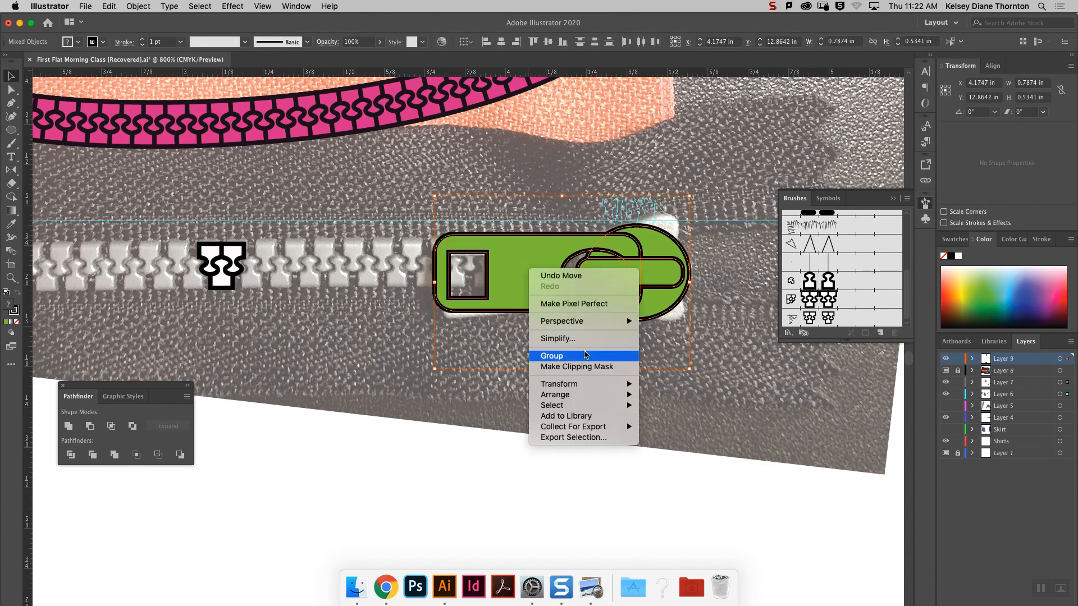
click(584, 355)
click(929, 222)
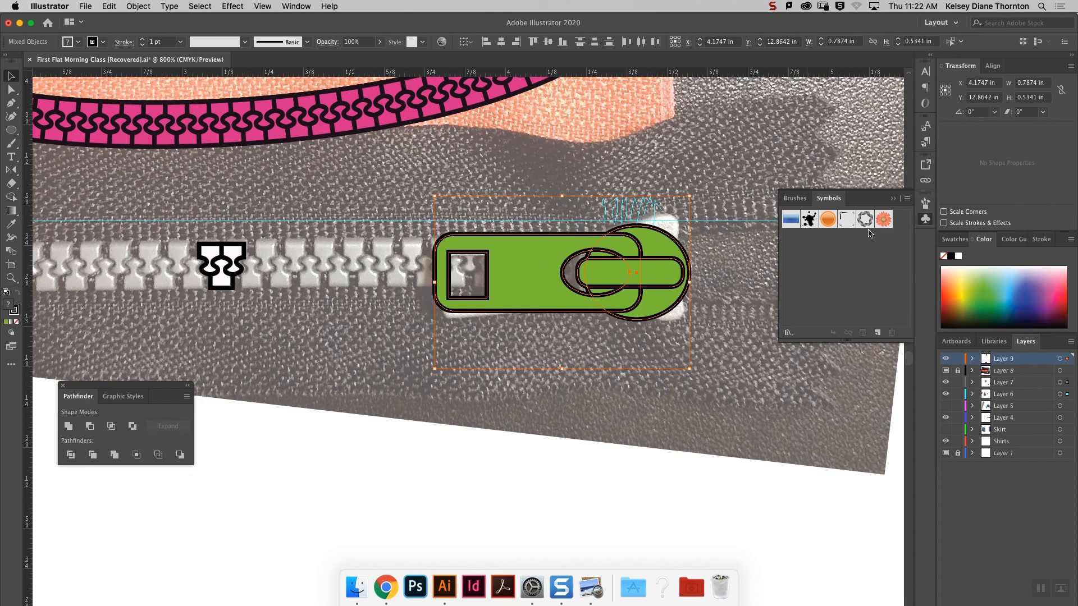
click(878, 333)
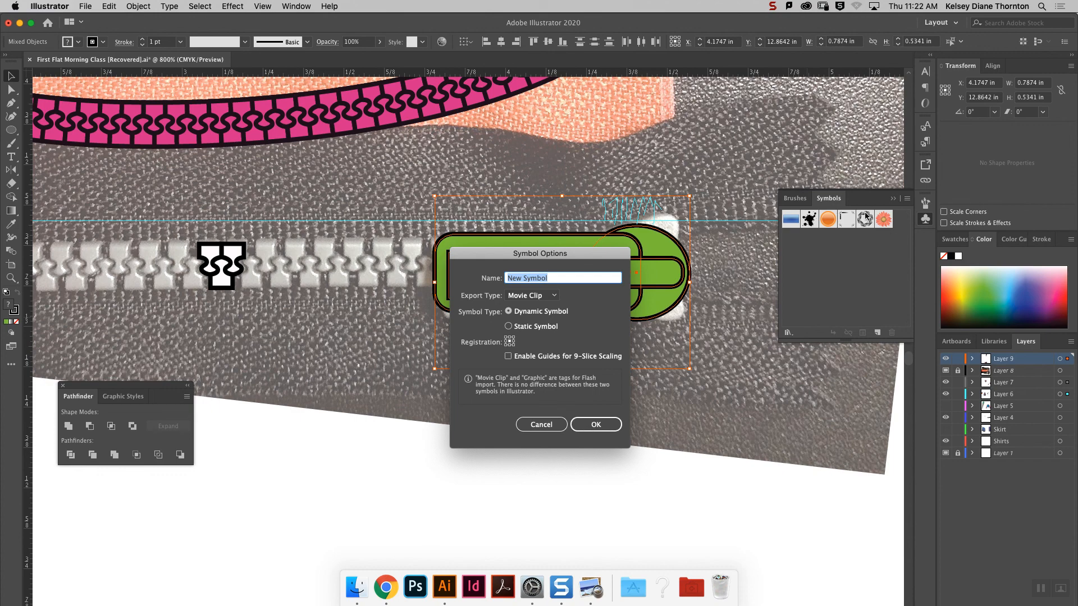
click(616, 425)
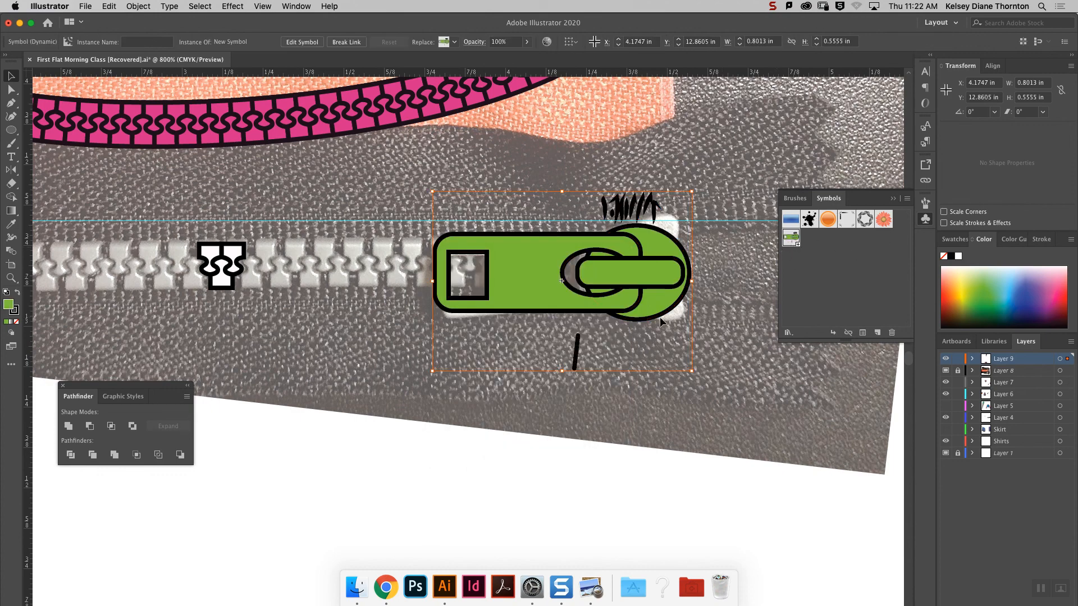
click(689, 405)
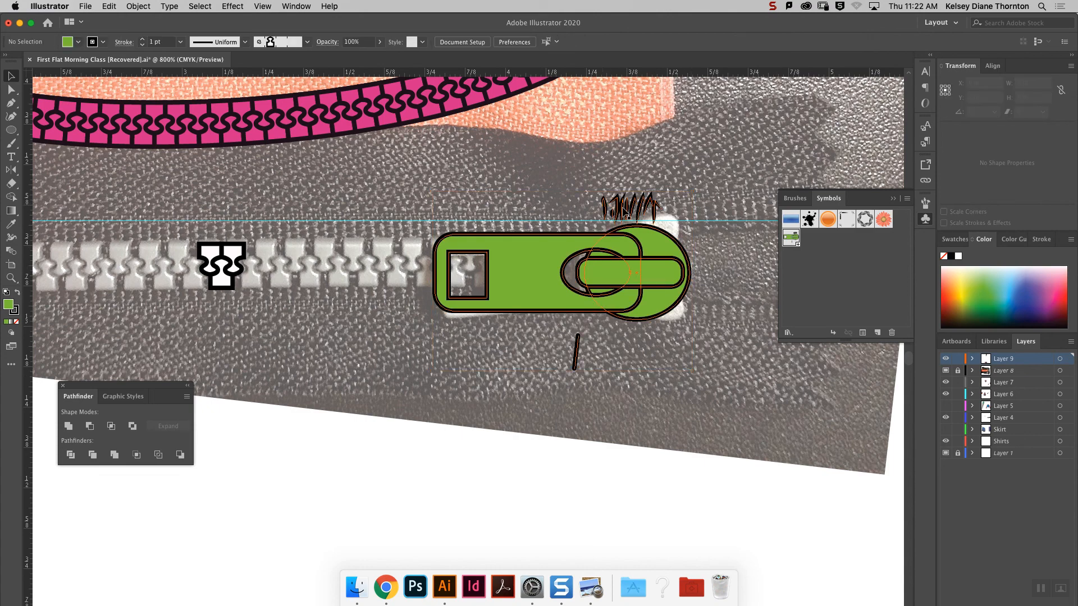
Place the zipper pull symbol on the shirt front, small and upright, where the open zipper halves meet the closed zipper.
key(super+minus)
key(super+minus)
key(super+minus)
key(super+minus)
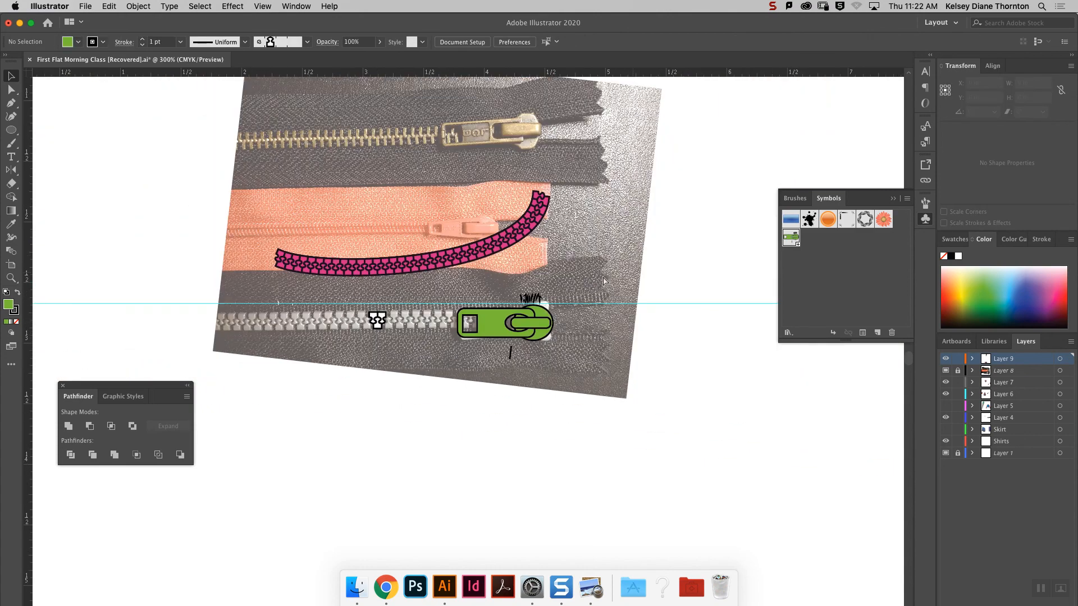
scroll(594, 283, up, 10)
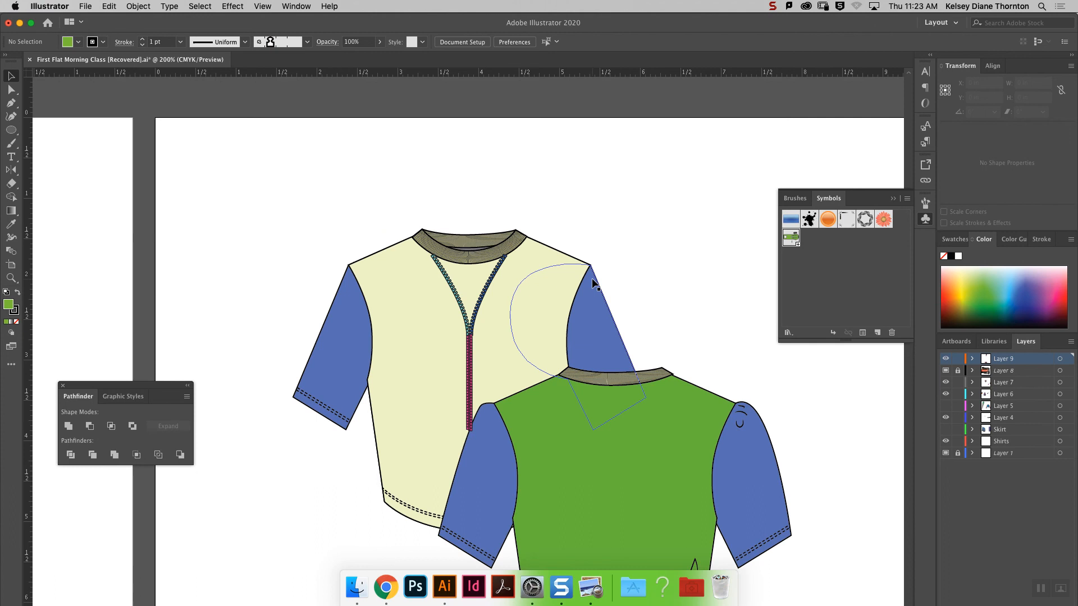
drag(793, 242, 472, 344)
click(629, 227)
key(super+equal)
key(super+equal)
key(super+equal)
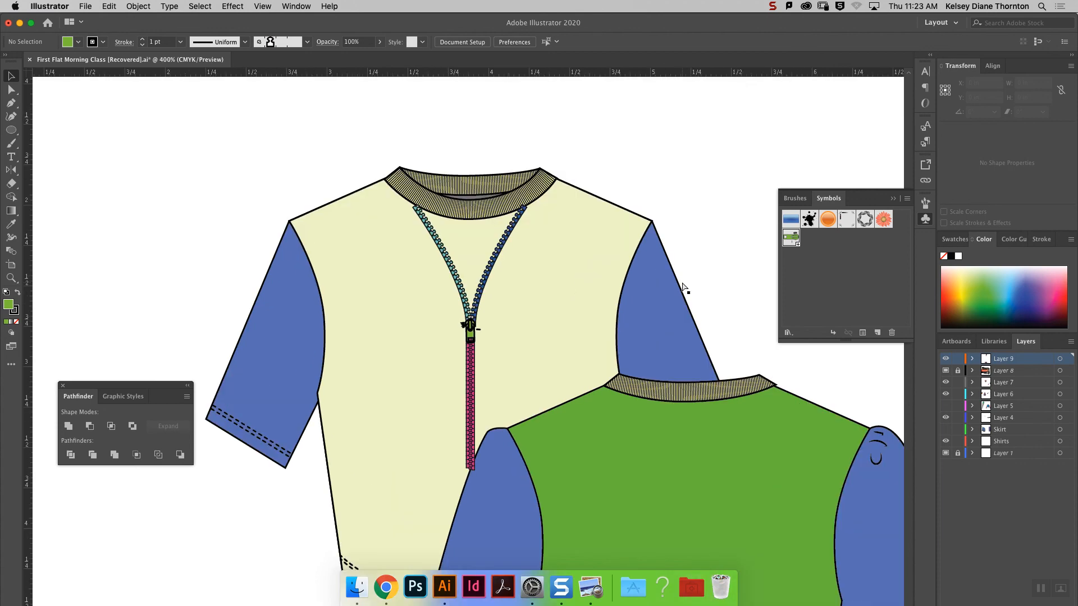
scroll(467, 342, left, 1)
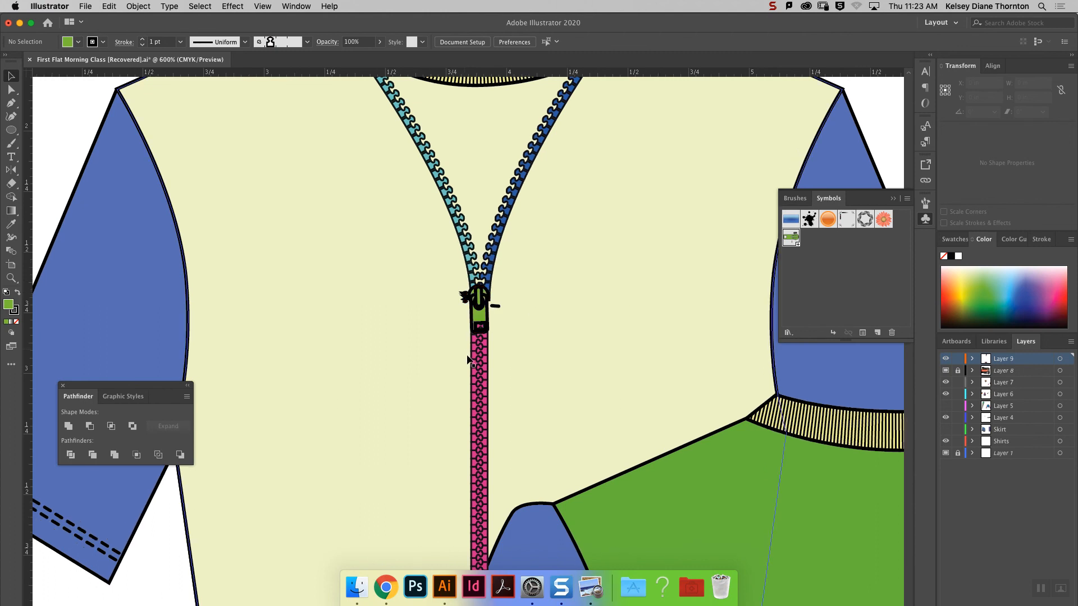
Try to fill the two open zipper paths with blue, and undo the fill.
click(484, 356)
click(460, 227)
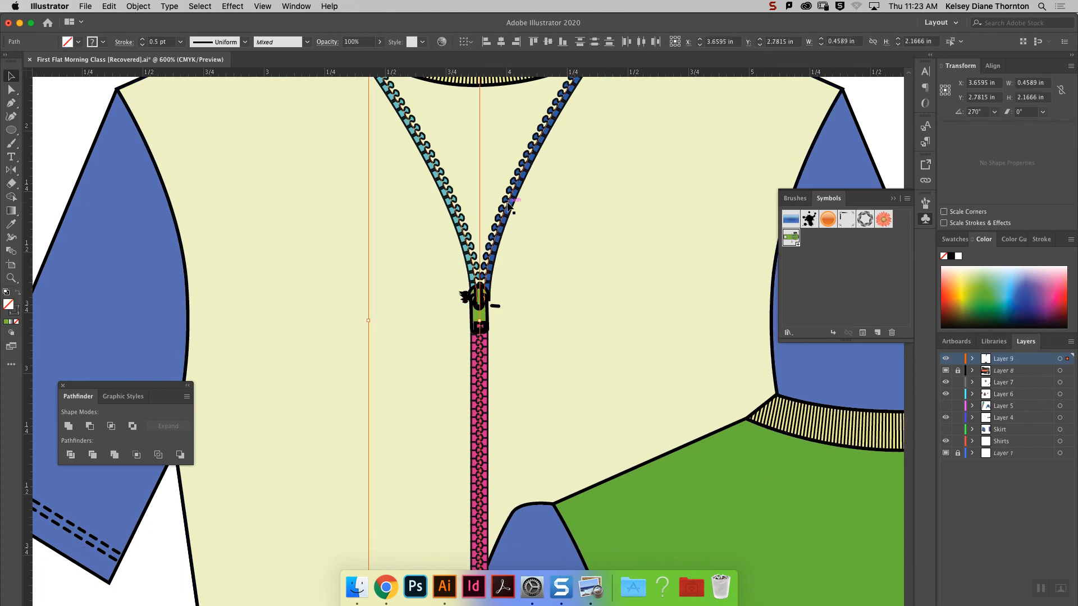
click(1013, 300)
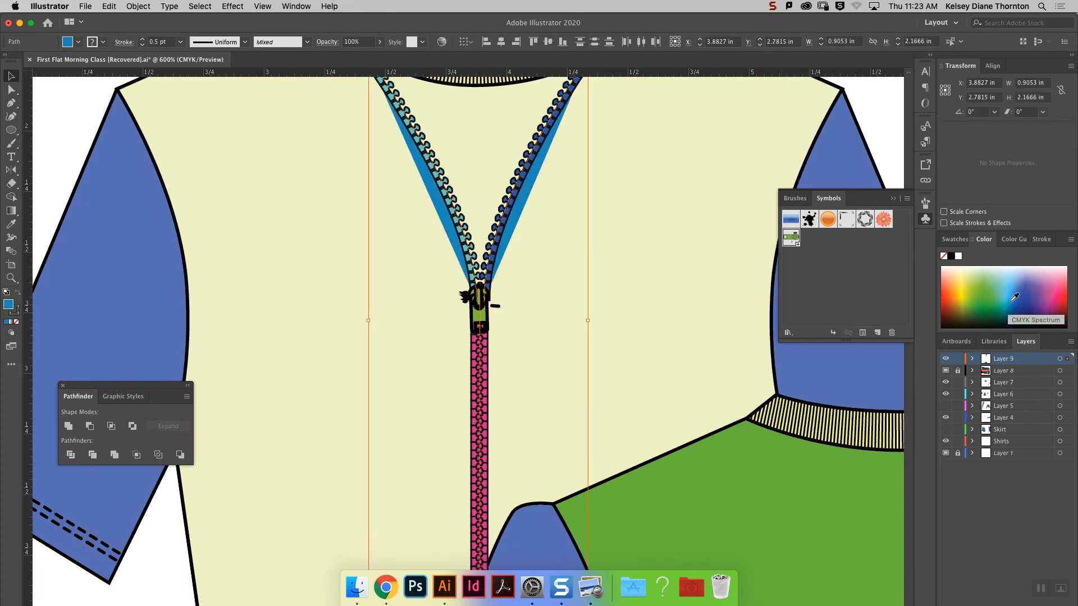
key(super+z)
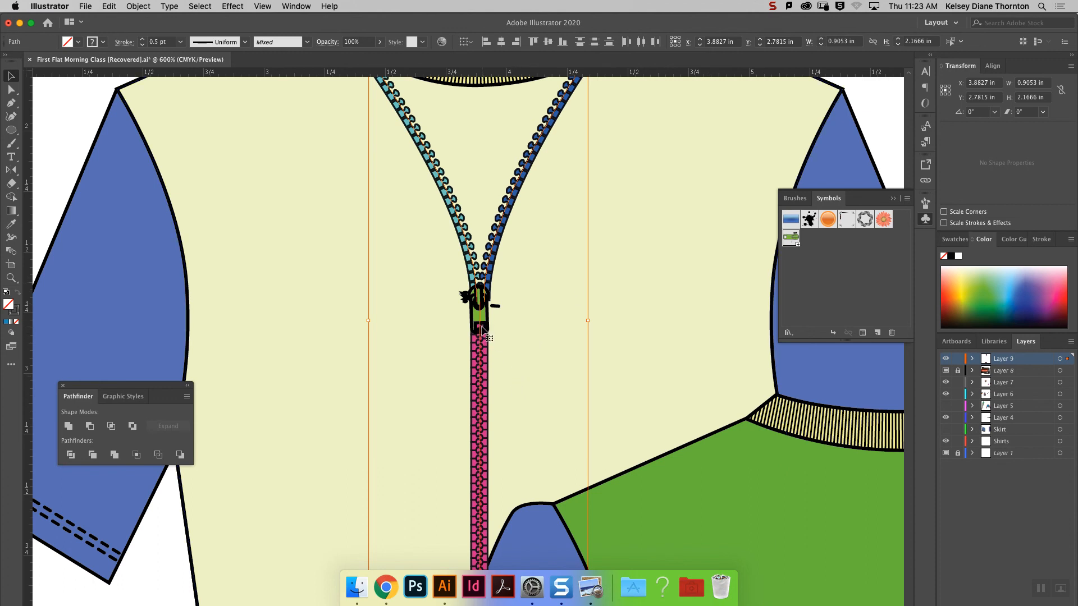
click(574, 330)
Move the ribbed collar pieces up and away from the front shirt's neckline.
click(487, 354)
key(super+equal)
key(super+equal)
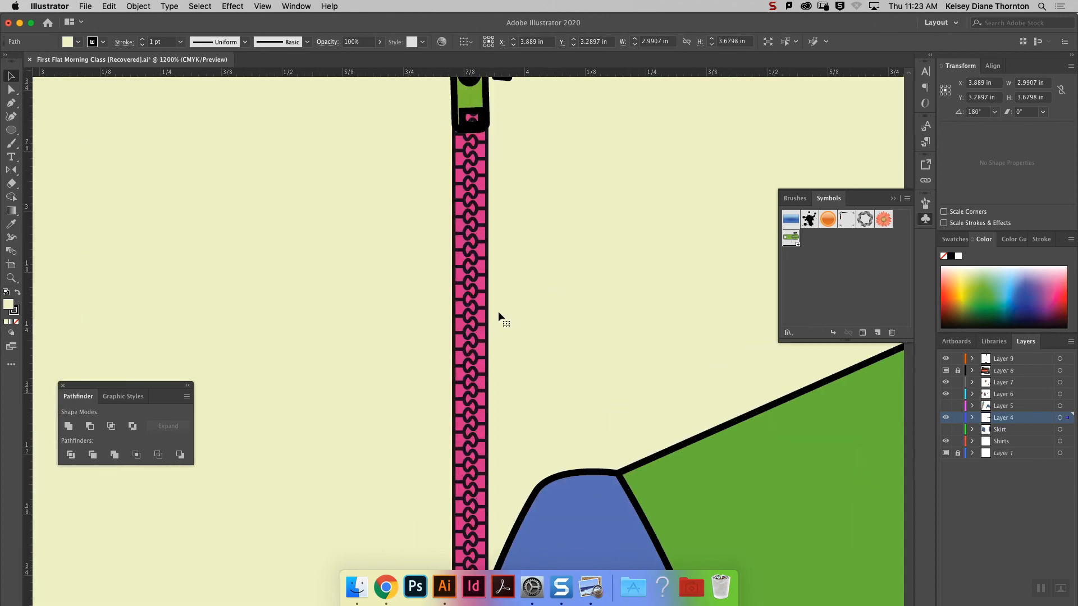
key(super+minus)
key(super+minus)
key(super+minus)
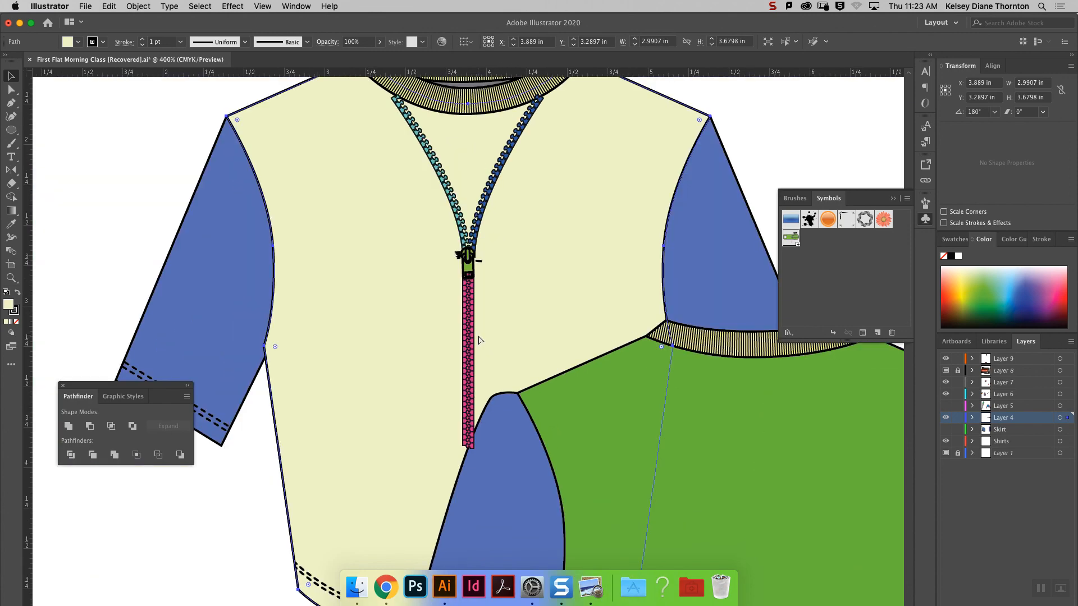
scroll(479, 163, up, 3)
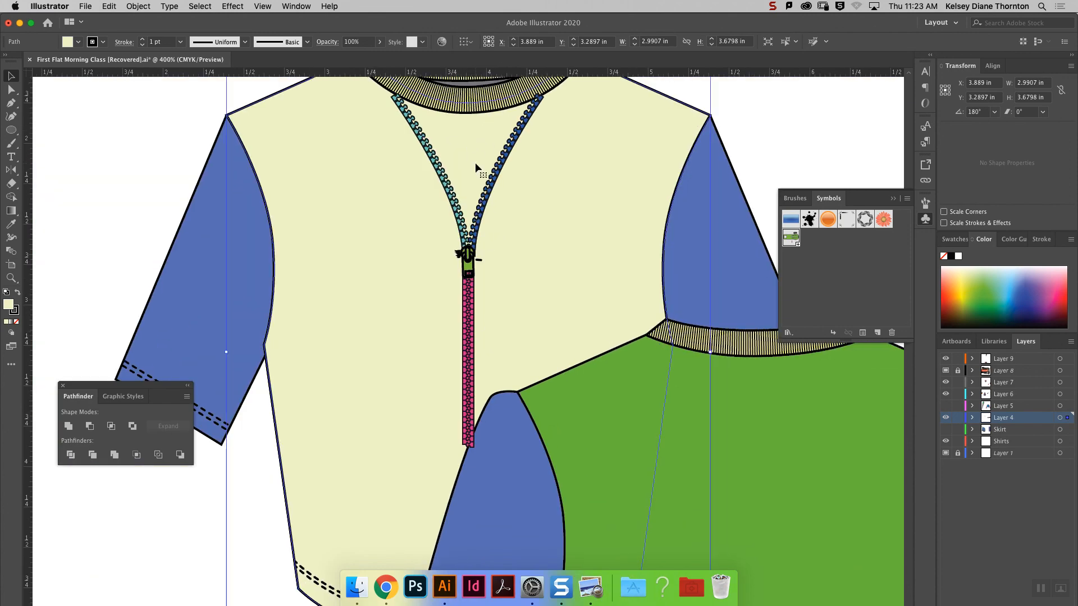
drag(508, 177, 786, 100)
click(535, 185)
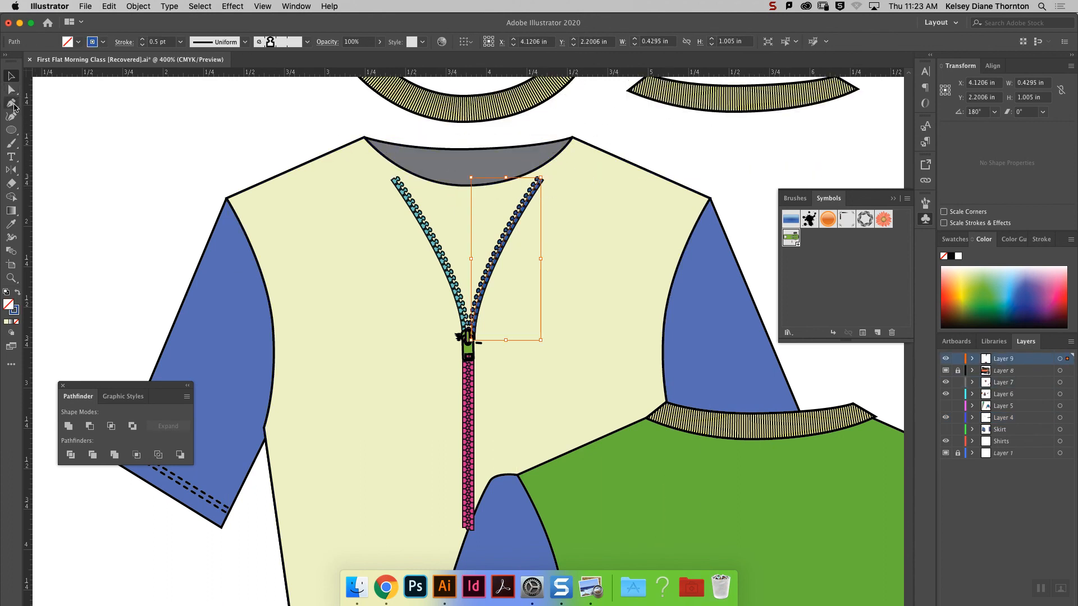
click(11, 103)
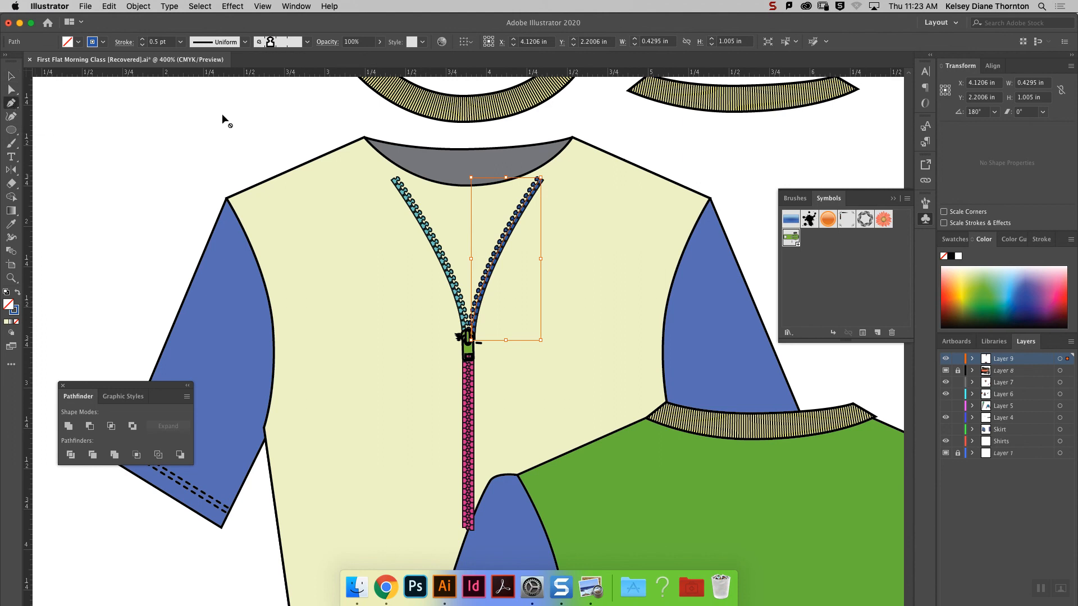
click(371, 119)
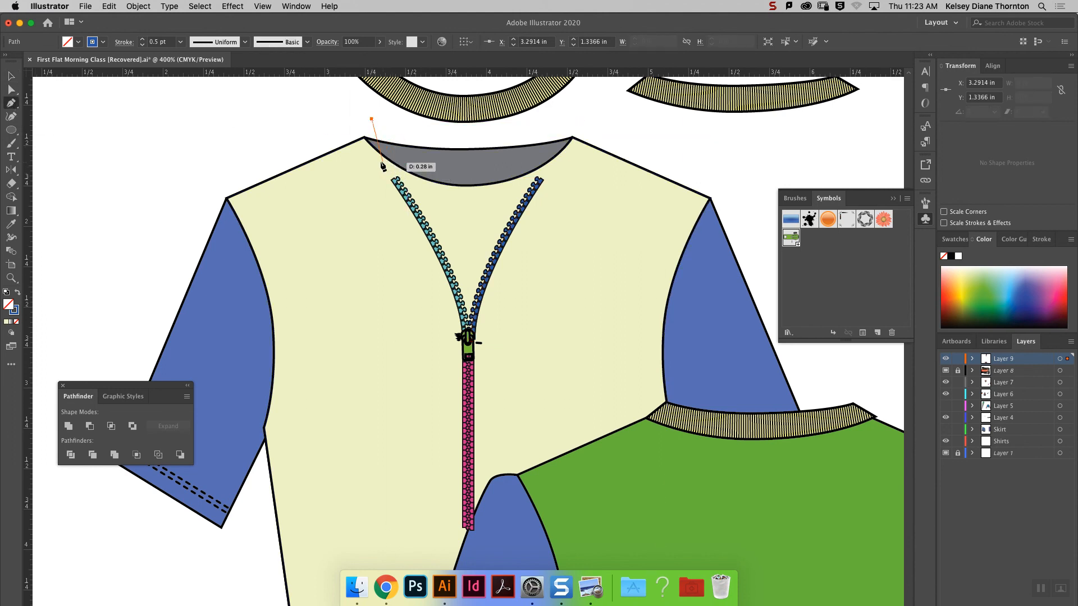
Draw a rectangle about 0.87 by 0.73 in over the shirt's neckline and swap its blue stroke to the fill.
click(10, 131)
click(70, 130)
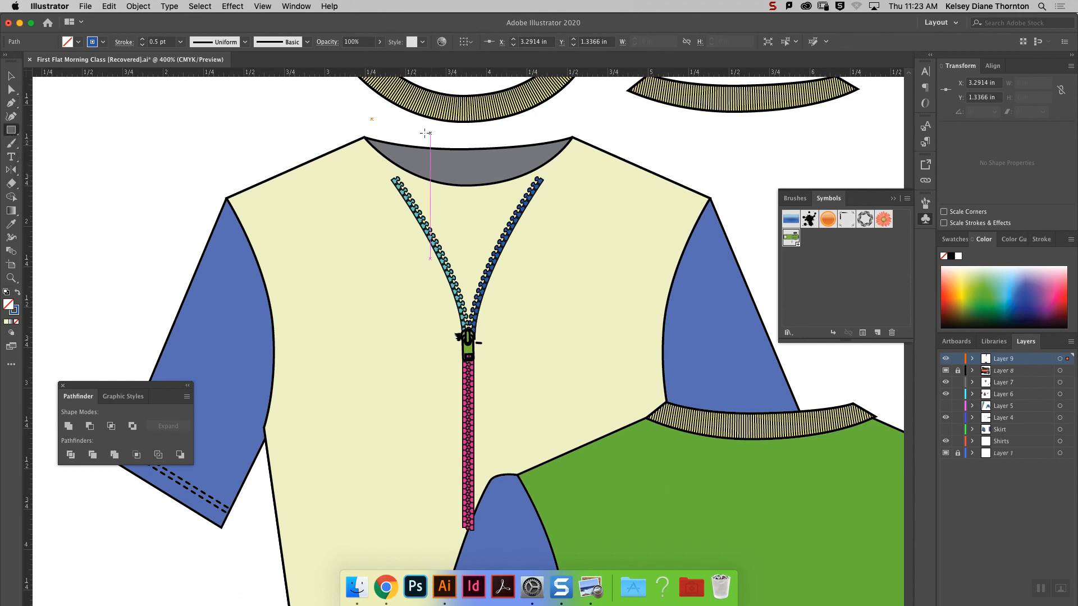
drag(387, 122, 528, 240)
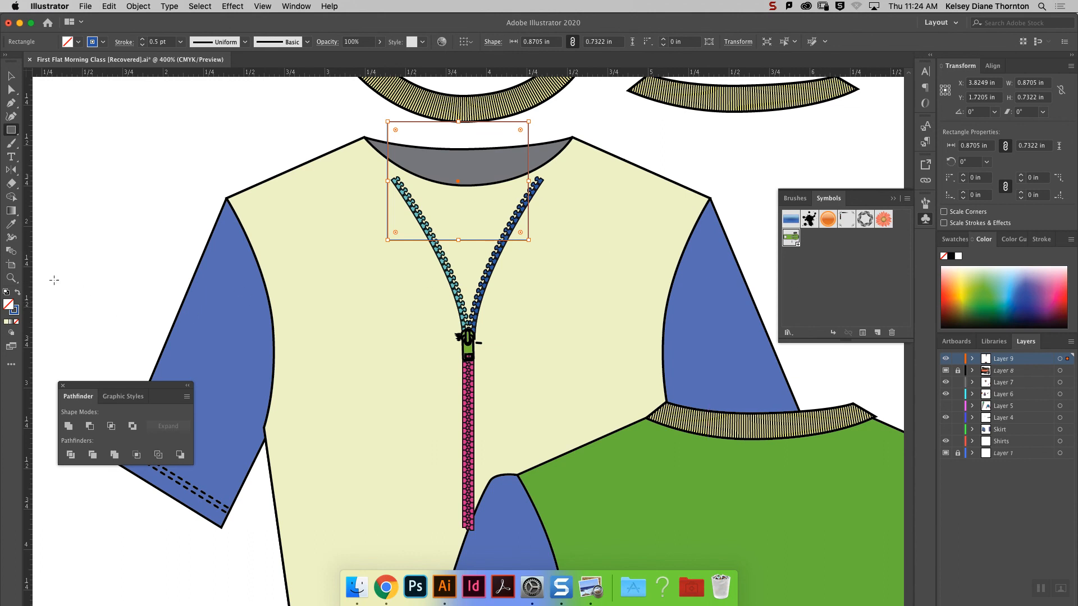
click(17, 293)
Reshape the blue rectangle by its corner points into a V that fills the gap between the open zipper halves.
click(11, 89)
drag(387, 240, 471, 324)
drag(530, 243, 537, 166)
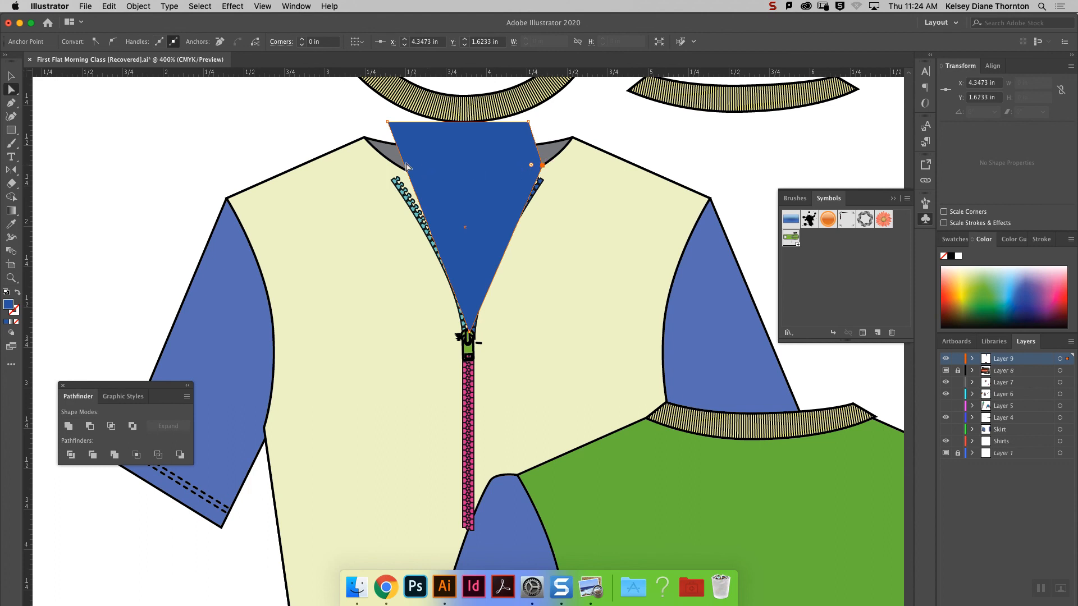
drag(387, 122, 391, 161)
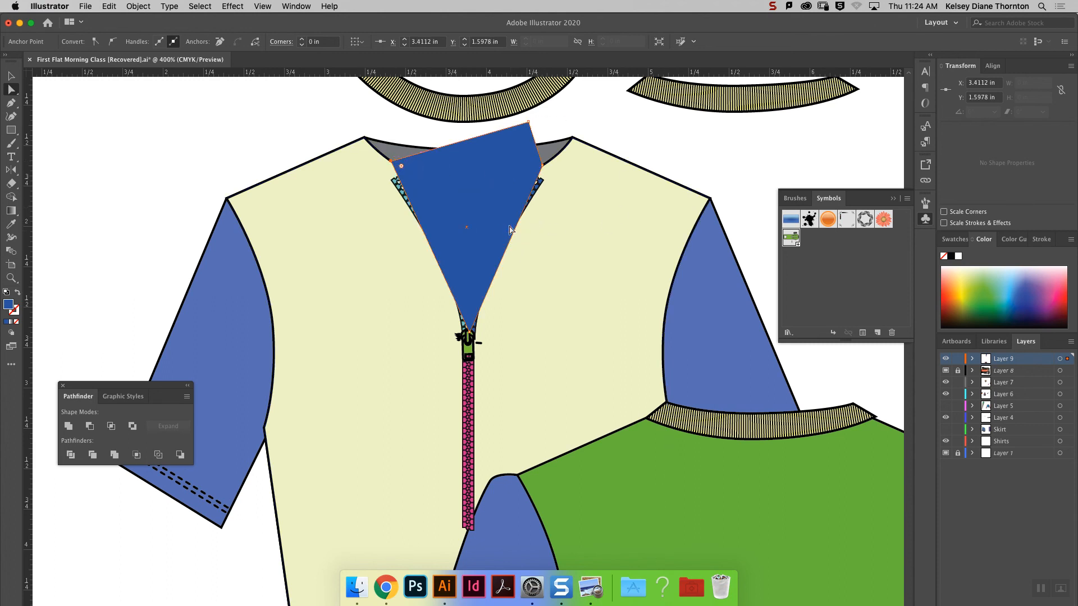
Cut the blue V shape out of the shirt's front body with the Shape Builder.
click(12, 76)
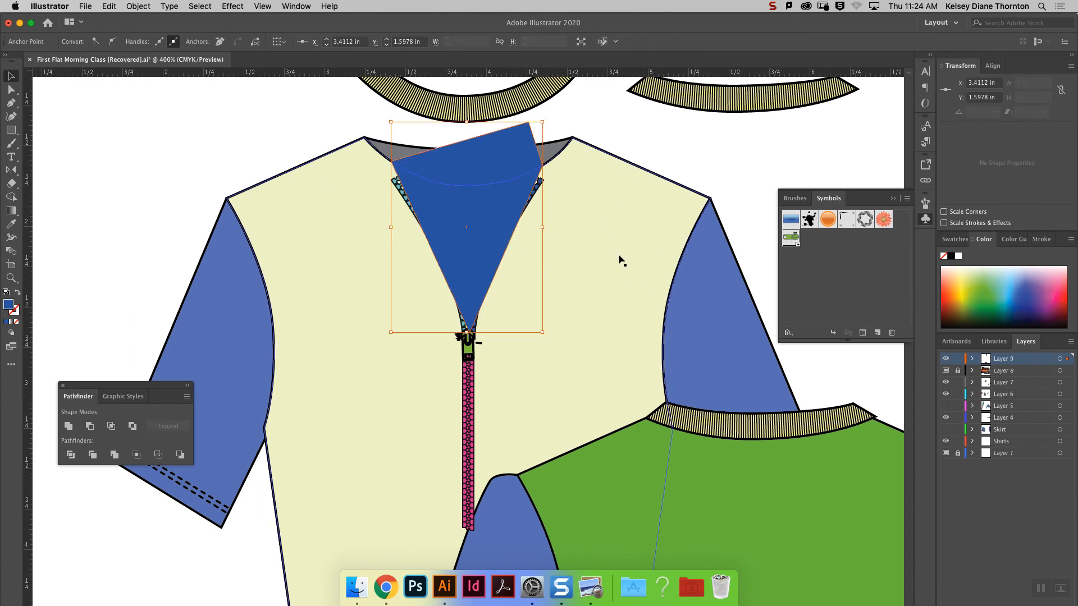
shift+click(586, 228)
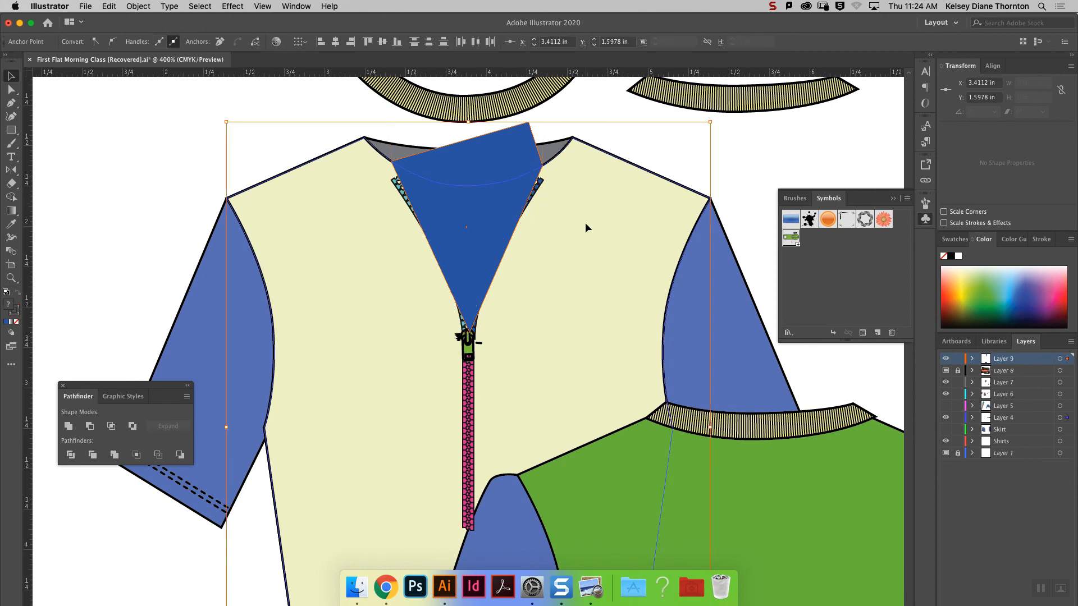
click(11, 197)
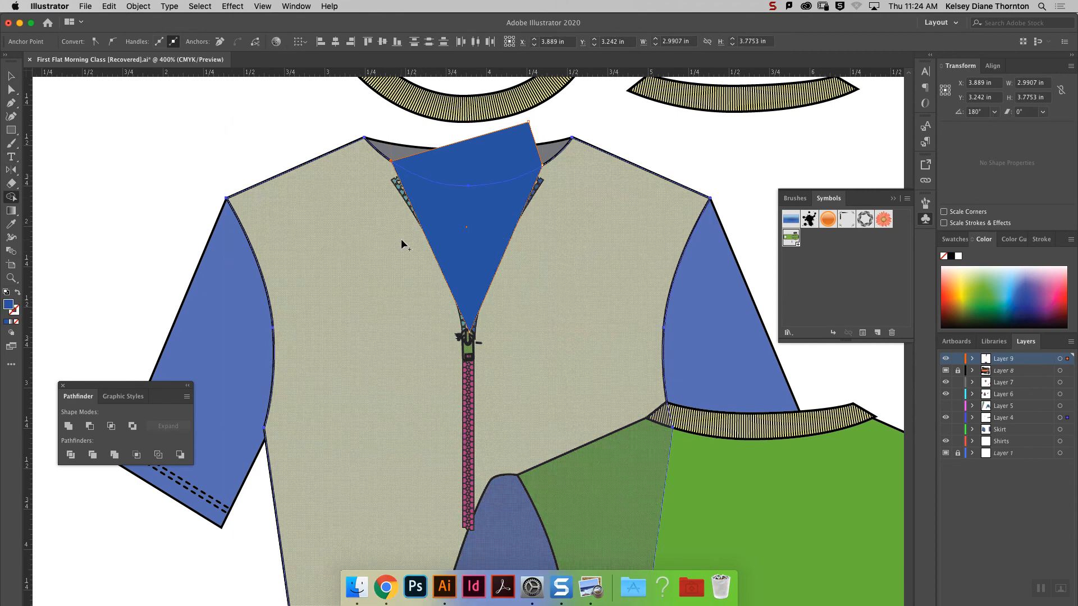
alt+click(496, 159)
key(v)
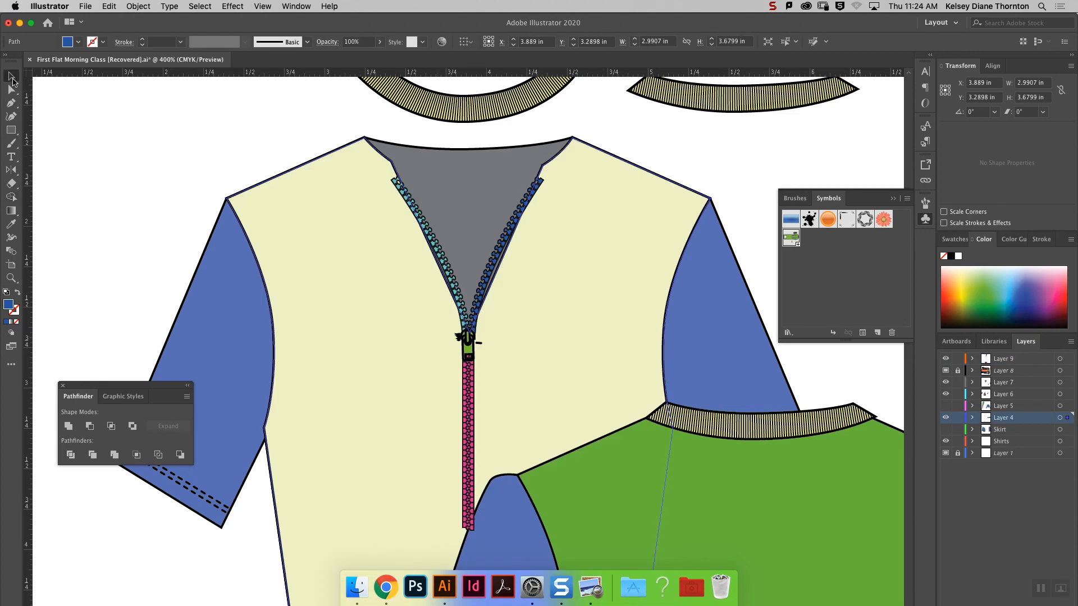
Move the right open zipper half's upper end to the neckline and curve the shirt's front opening edge to follow it.
click(567, 282)
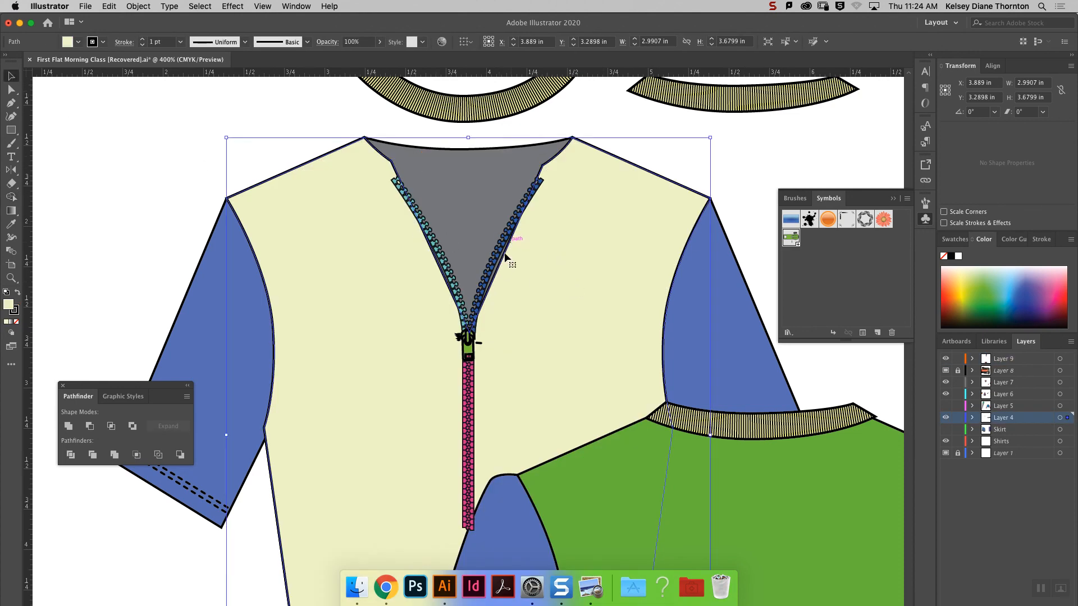
click(11, 89)
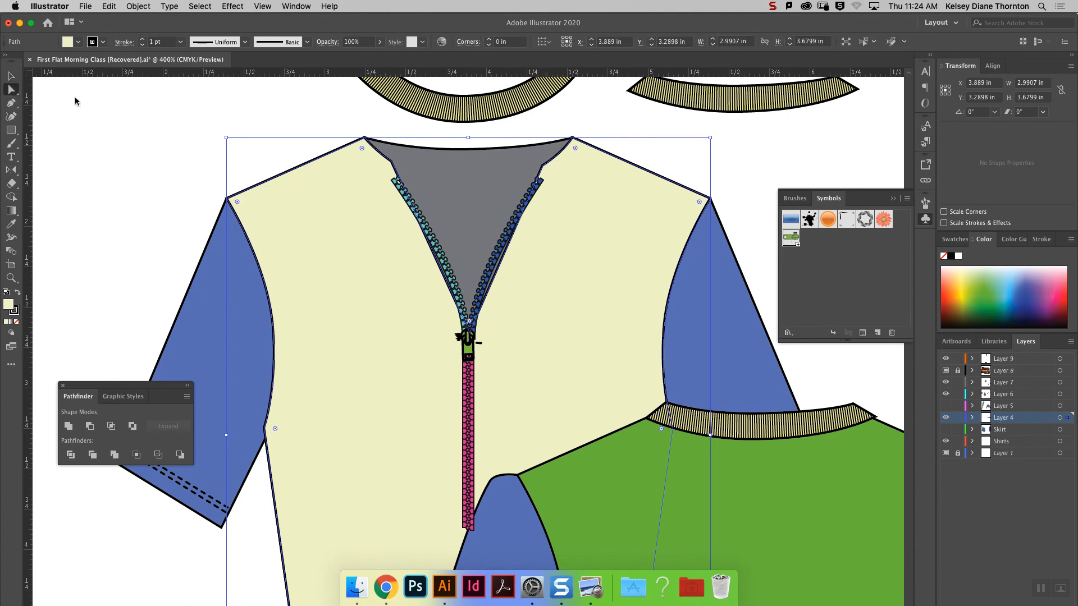
click(542, 165)
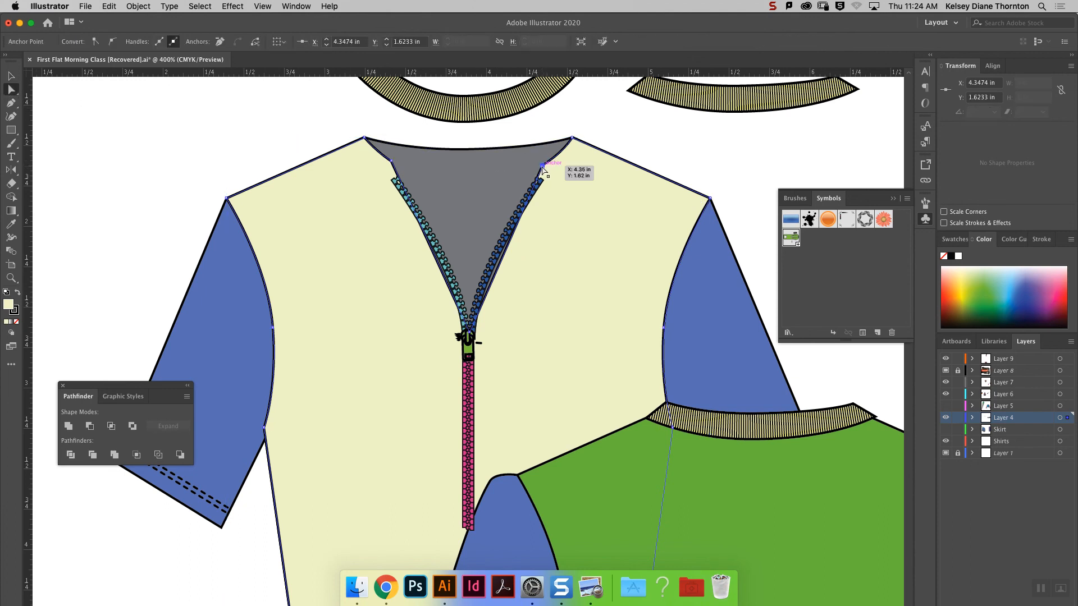
key(super+z)
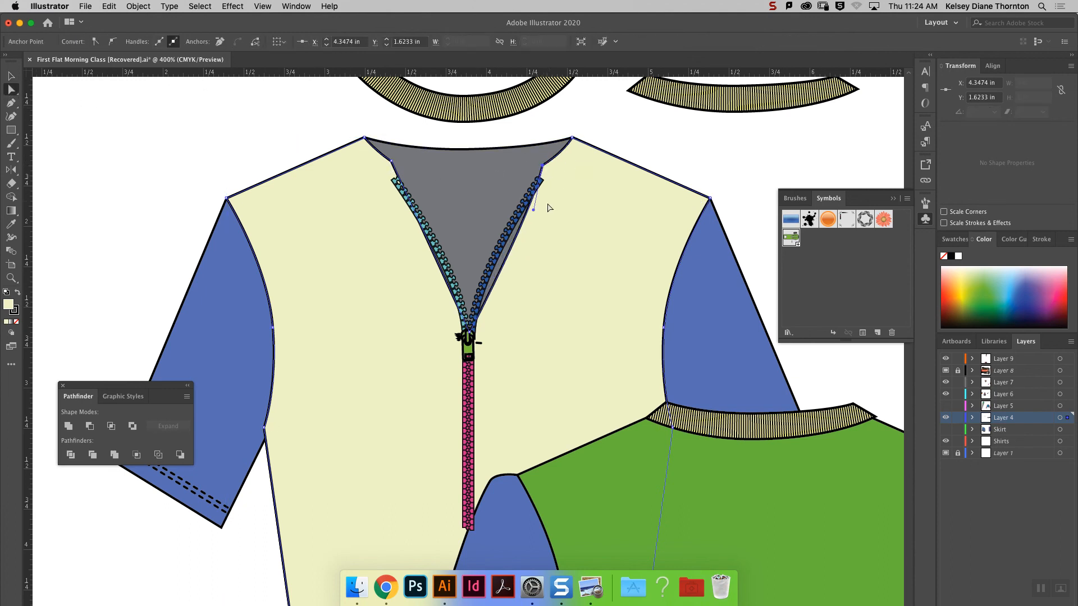
key(super+z)
drag(513, 203, 535, 173)
click(539, 182)
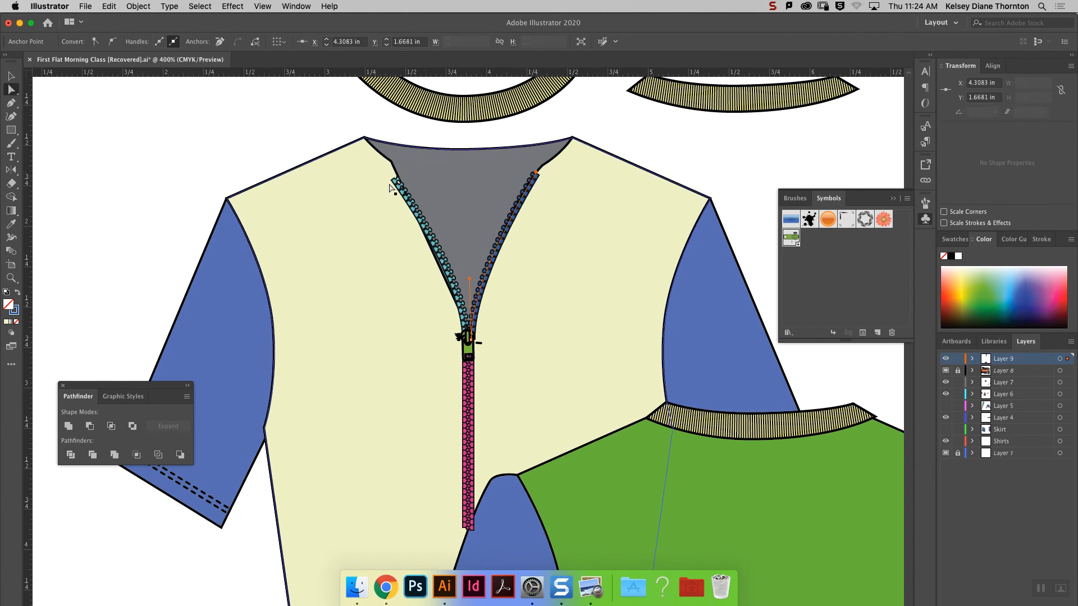
Move the left open zipper half's upper end to the neckline and curve the shirt's front opening edge to follow it.
drag(397, 178, 394, 168)
click(392, 170)
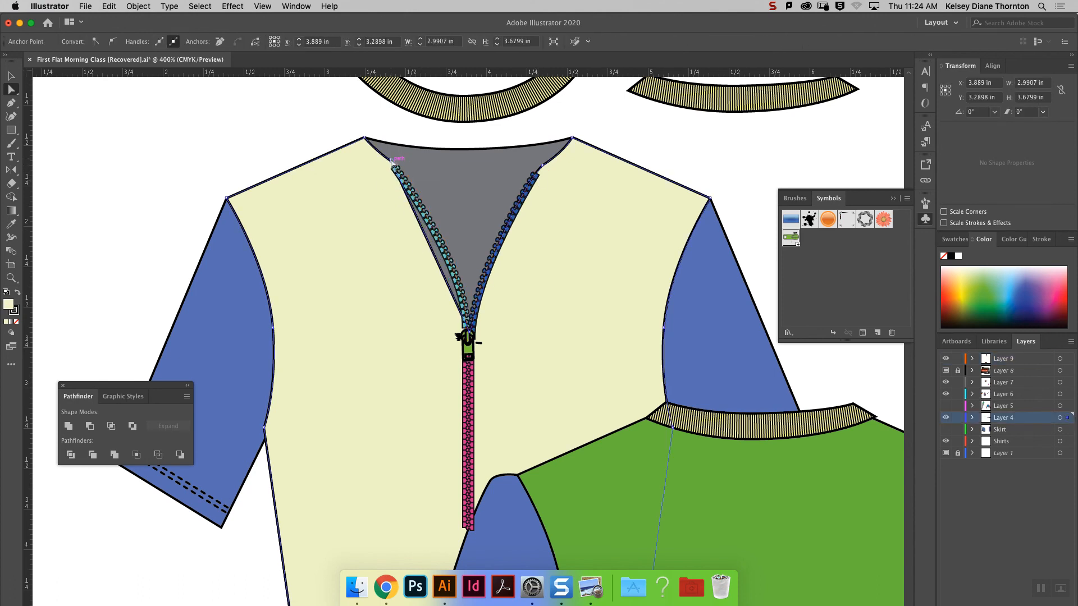
click(392, 167)
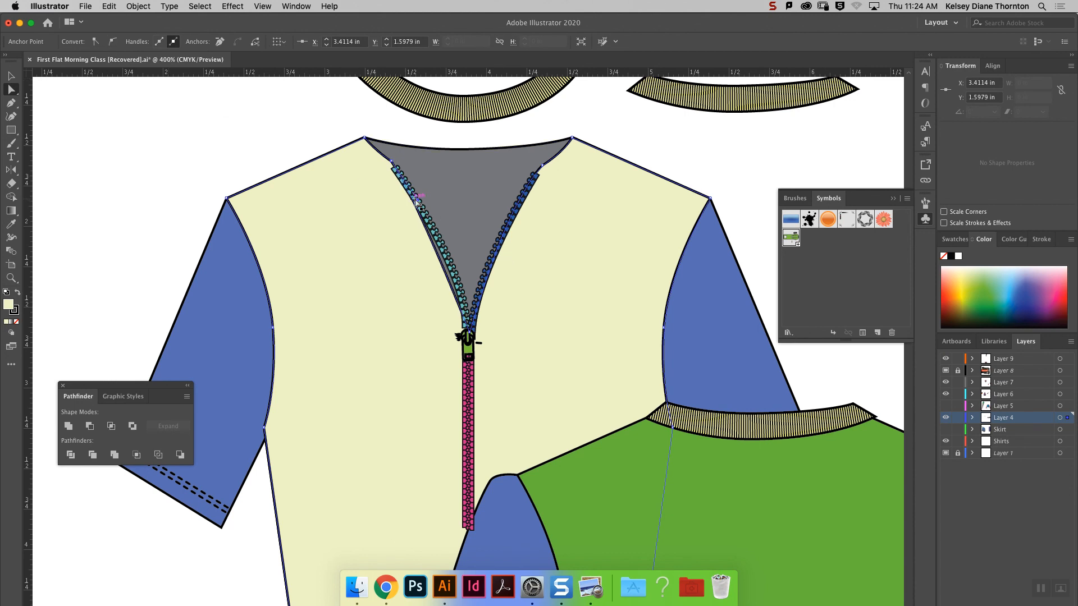
drag(418, 200, 445, 217)
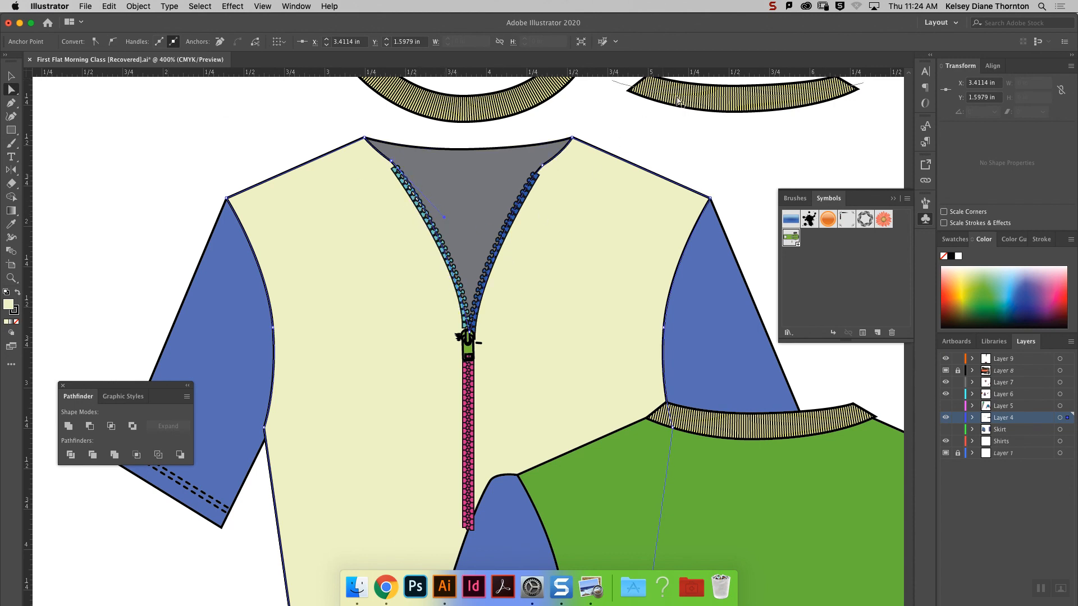
click(691, 135)
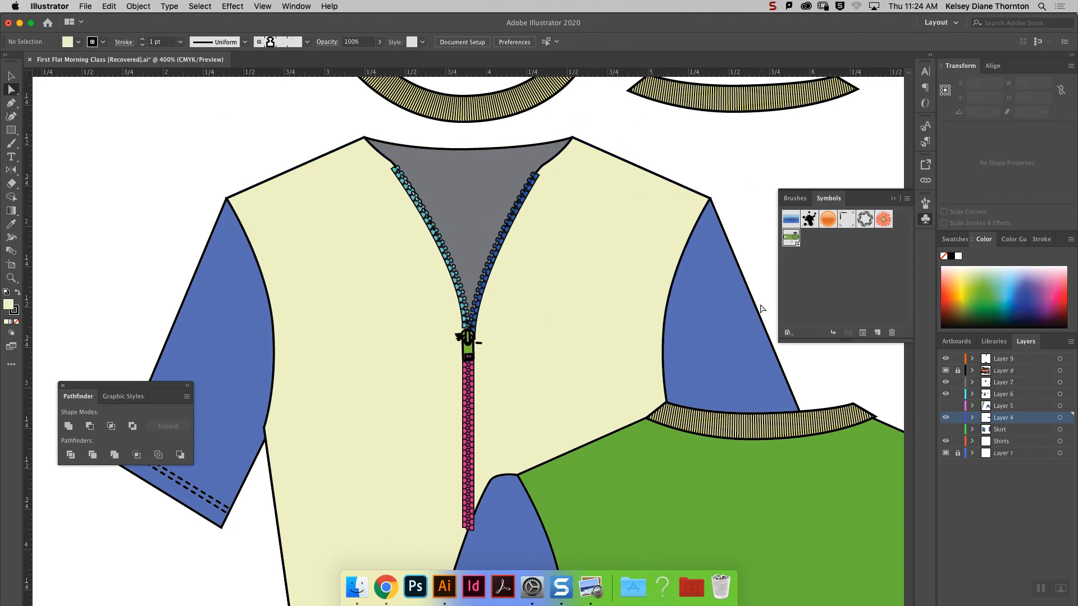
key(super+minus)
key(super+minus)
key(super+minus)
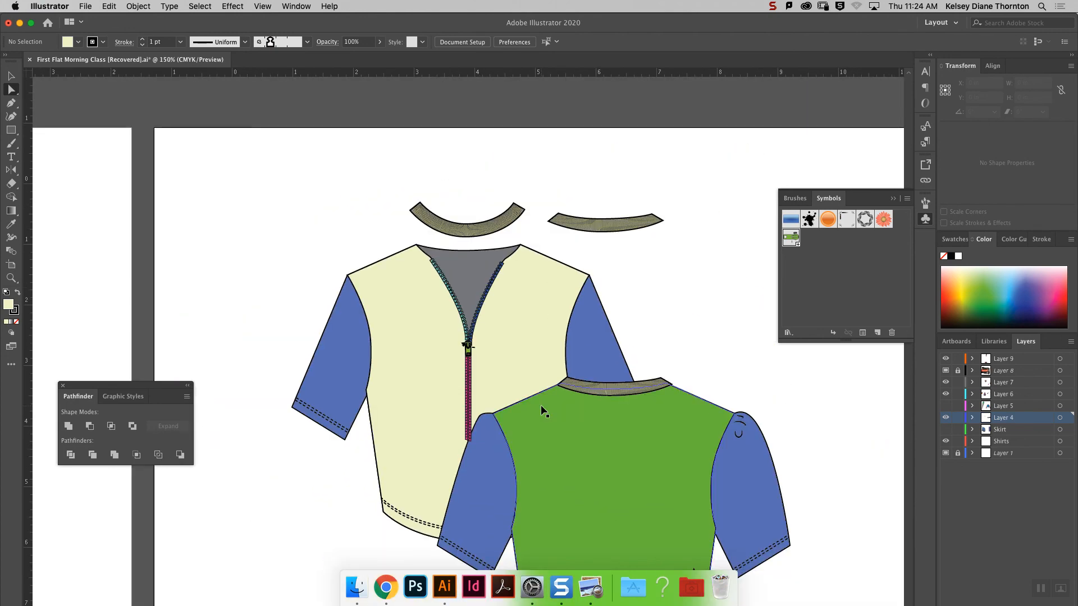
click(464, 325)
click(11, 75)
click(369, 265)
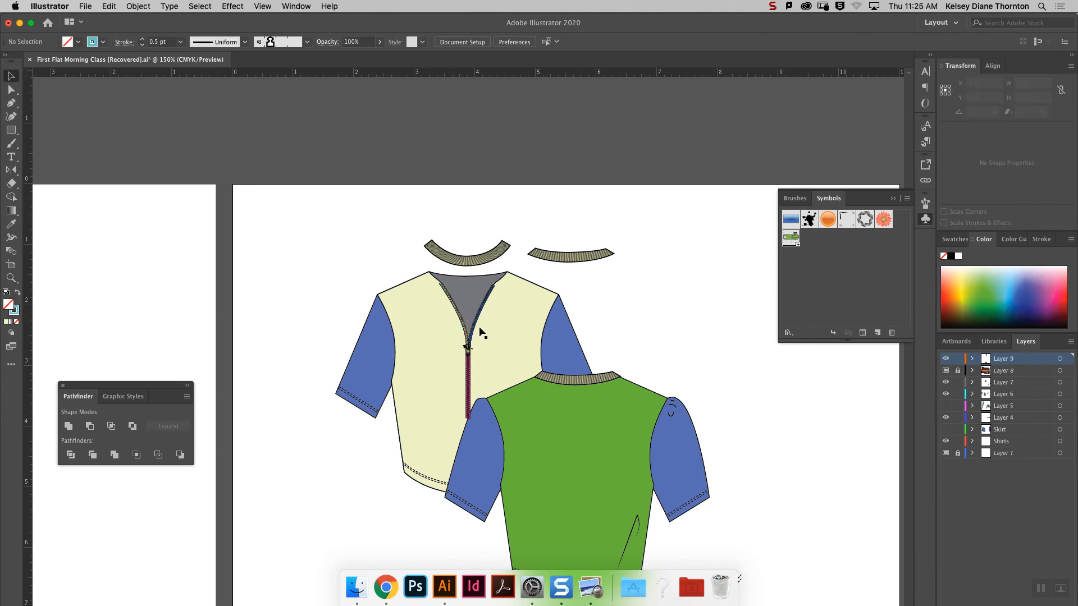
click(465, 328)
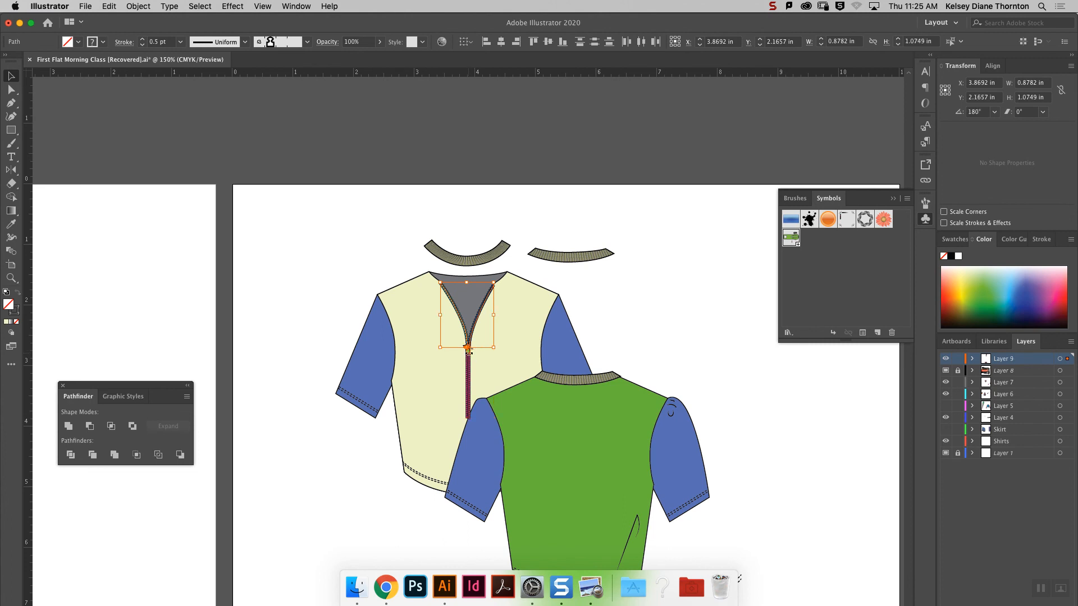
click(610, 288)
Recolor the strokes of both open zipper halves and the closed zipper green, selecting them together with the zipper pull.
click(468, 350)
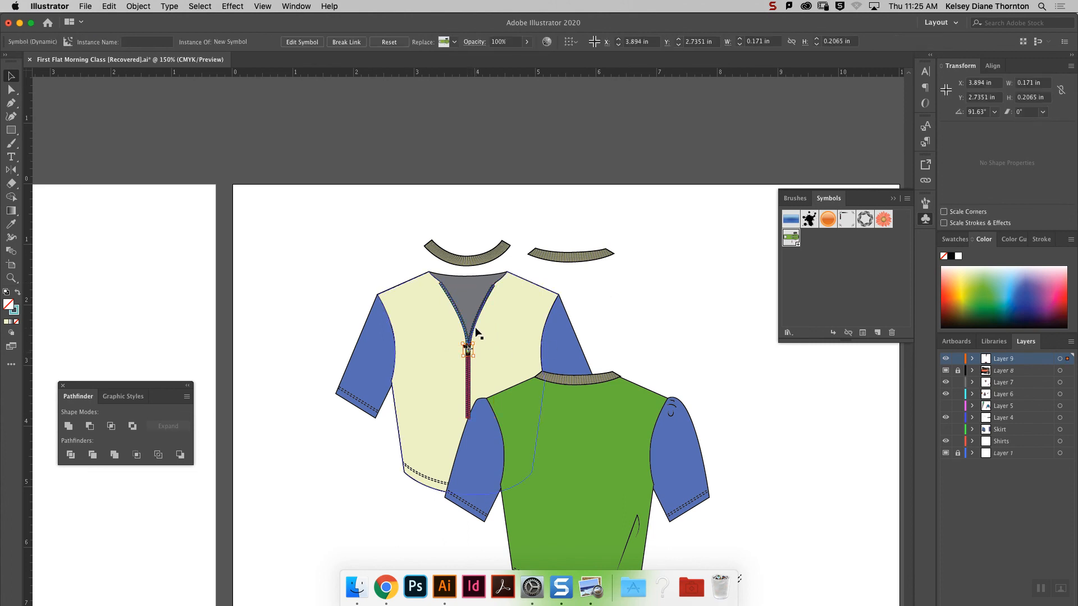
shift+click(475, 331)
shift+click(455, 306)
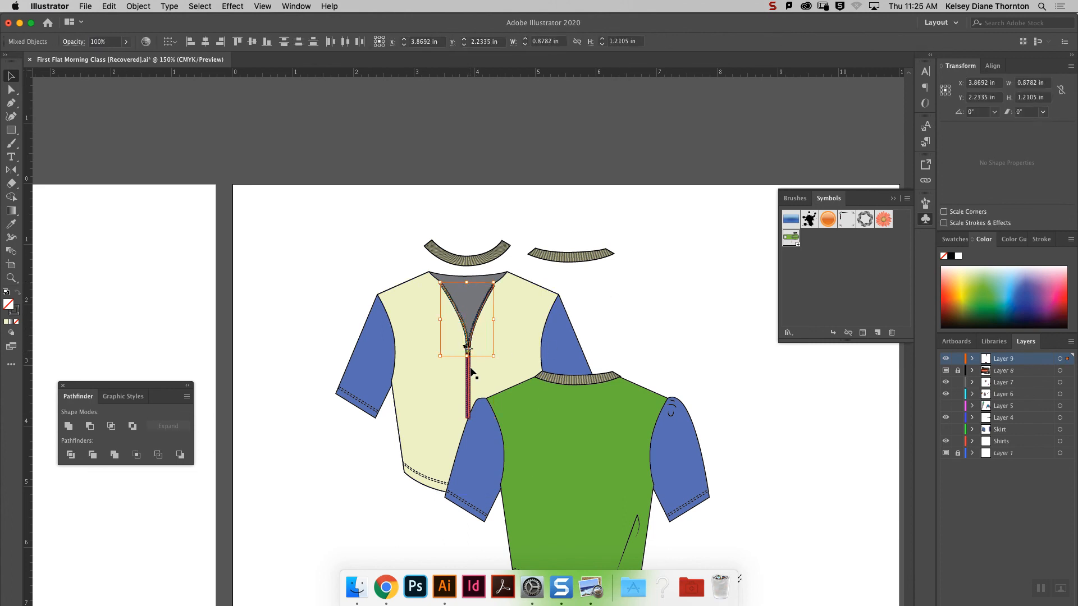
shift+click(469, 375)
click(1014, 298)
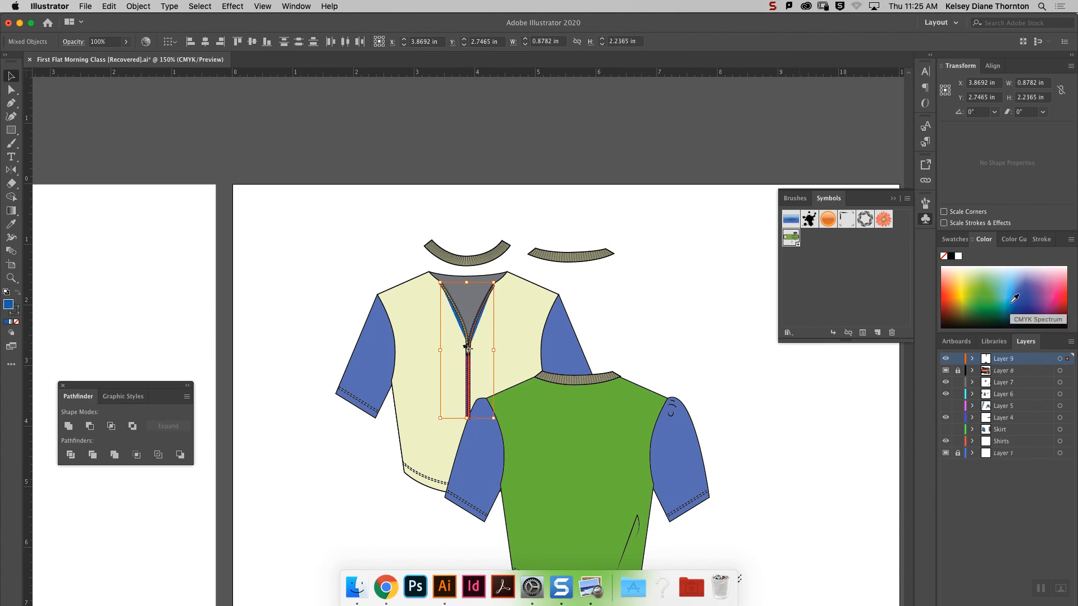
key(super+z)
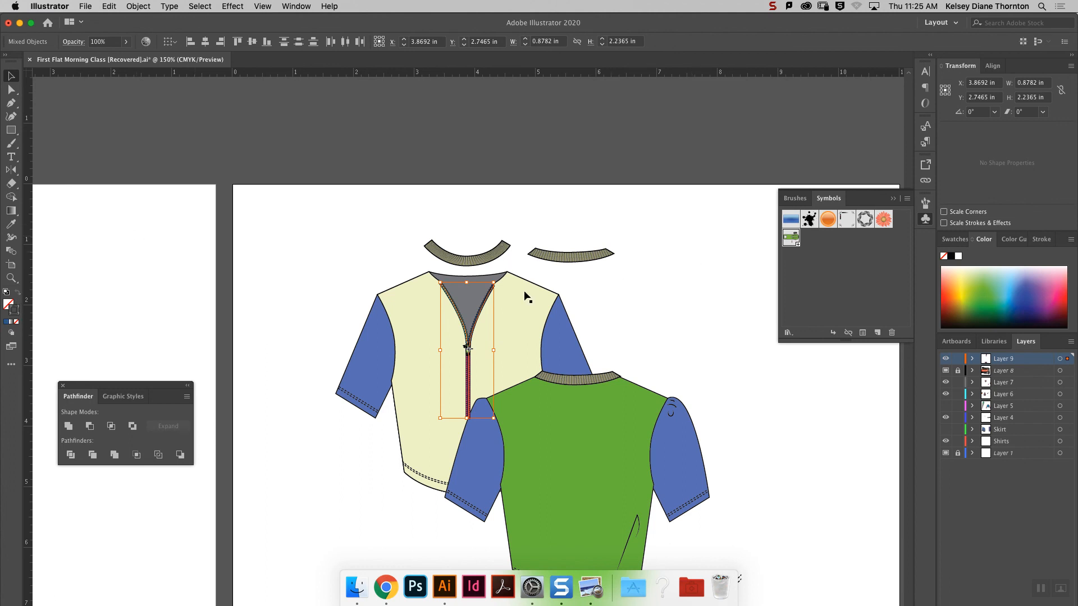
key(x)
click(237, 153)
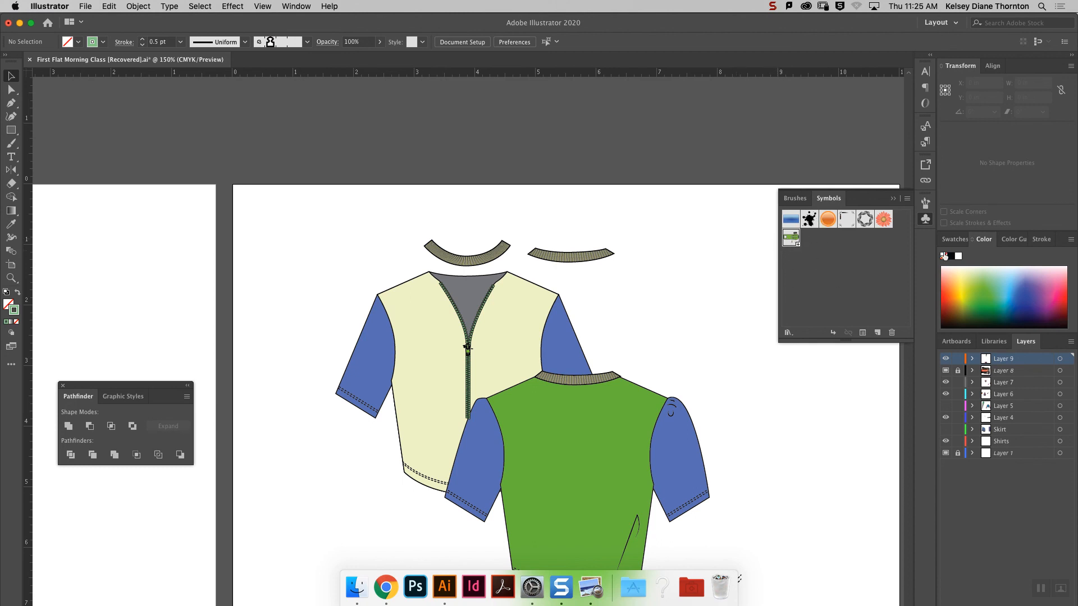
Copy the green zipper pull symbol from the zipper photo to the empty area below the long-sleeved flat on the neighboring artboard.
click(894, 235)
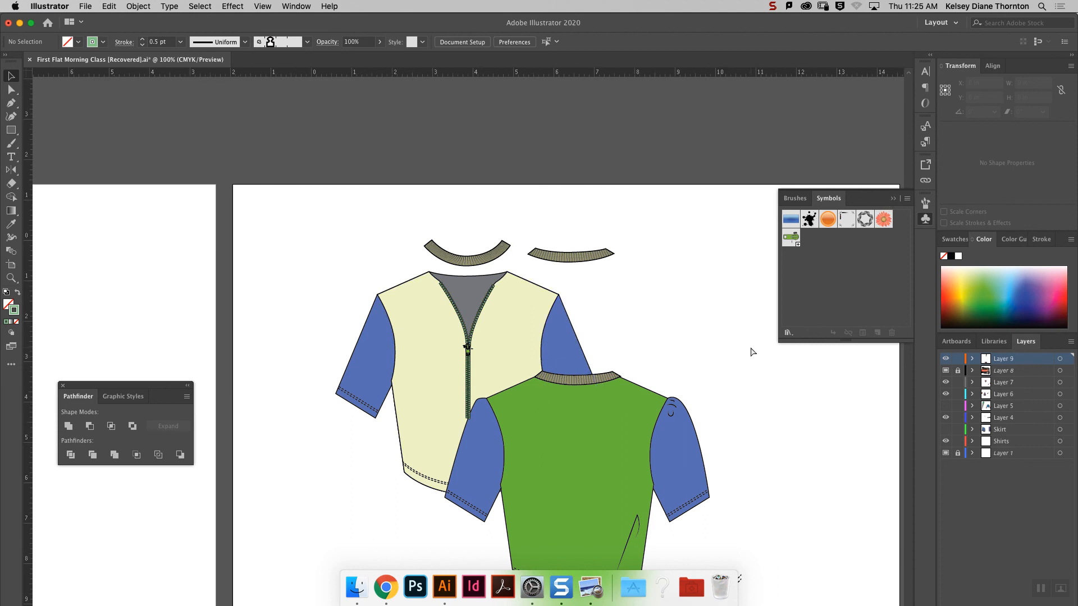
key(super+minus)
key(super+minus)
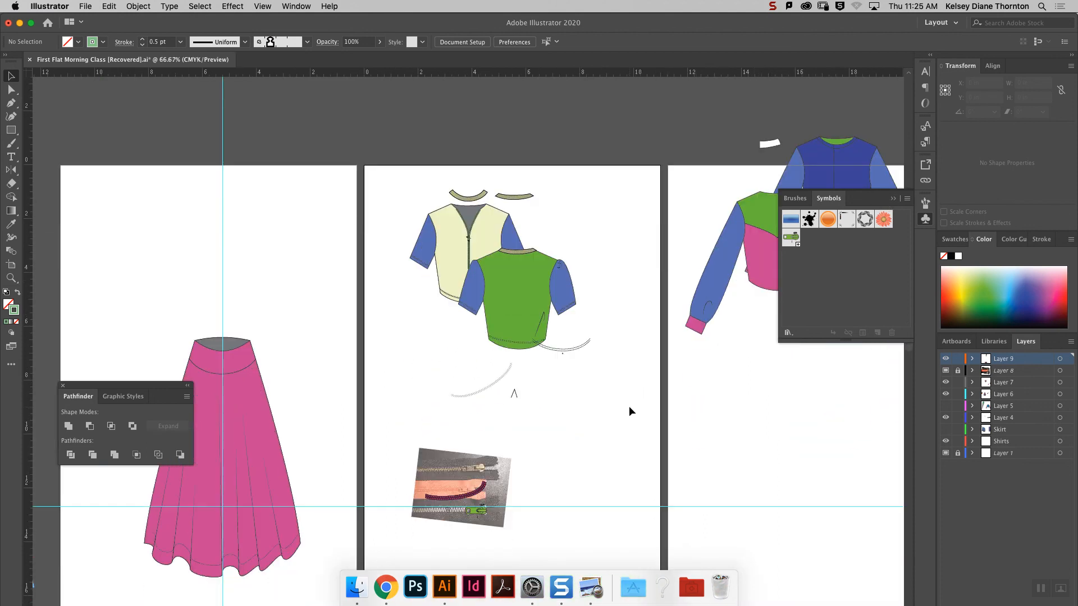
click(480, 511)
drag(483, 510, 743, 405)
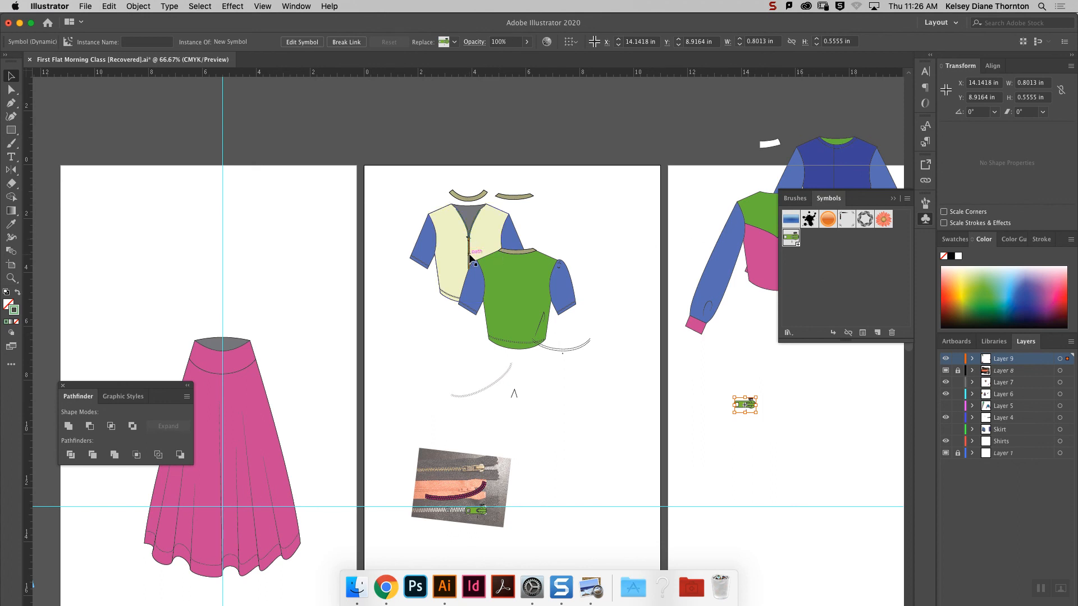
click(638, 206)
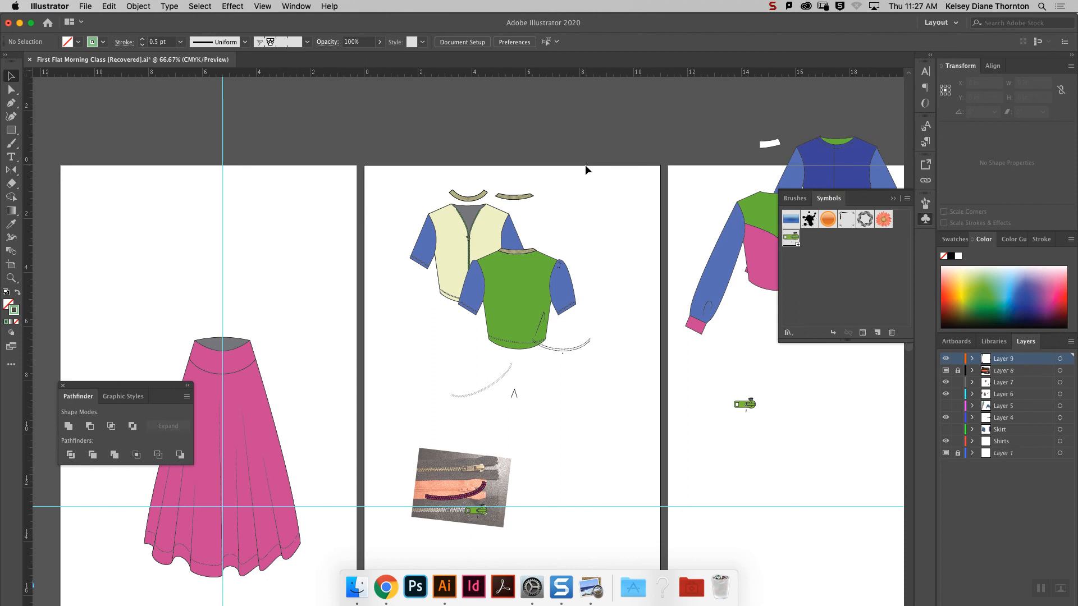
click(773, 7)
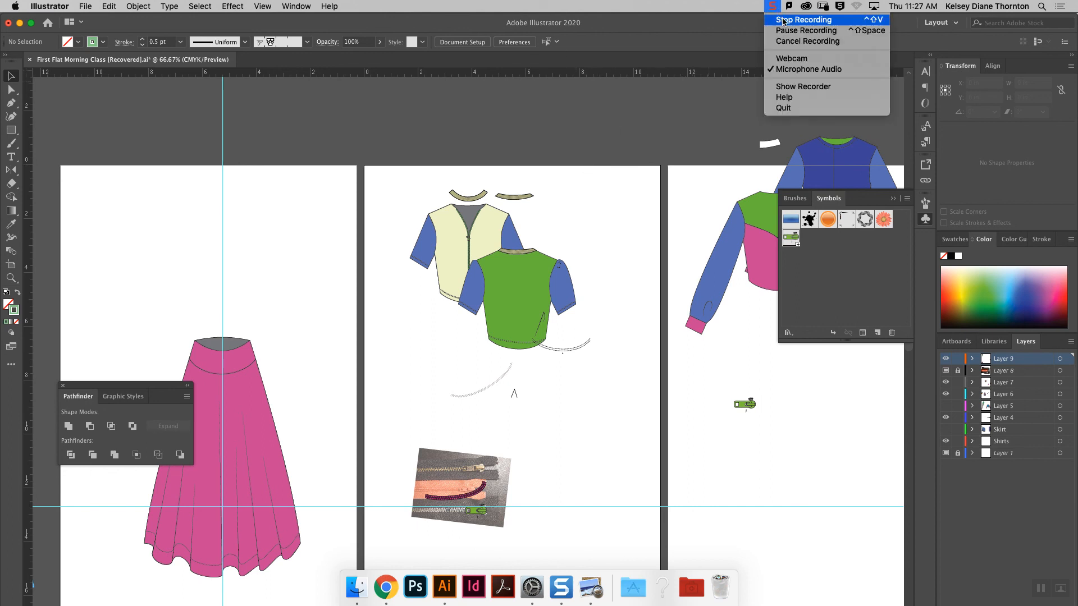
click(783, 20)
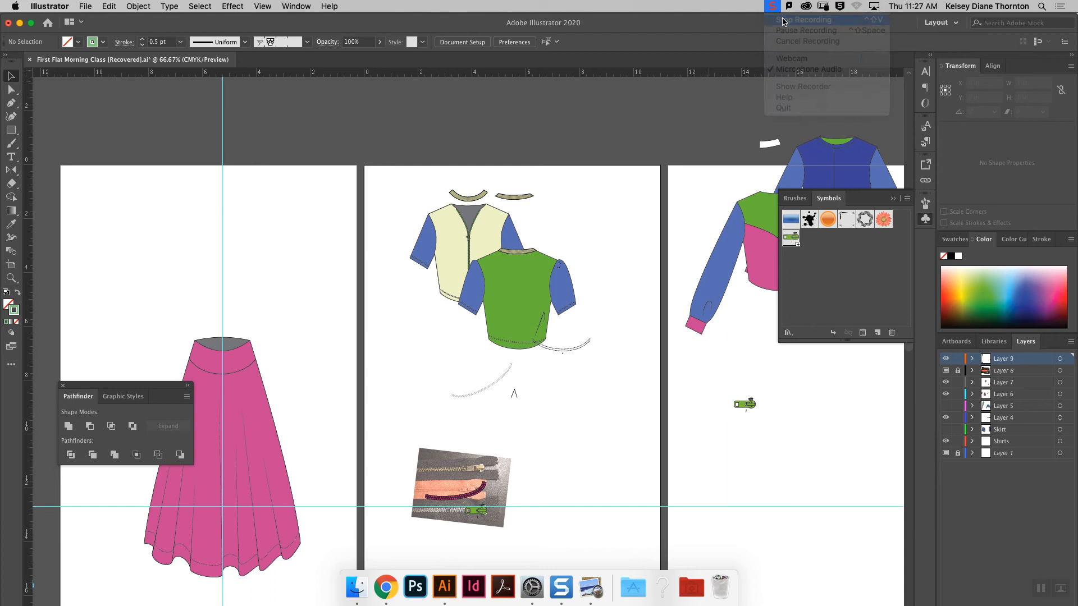